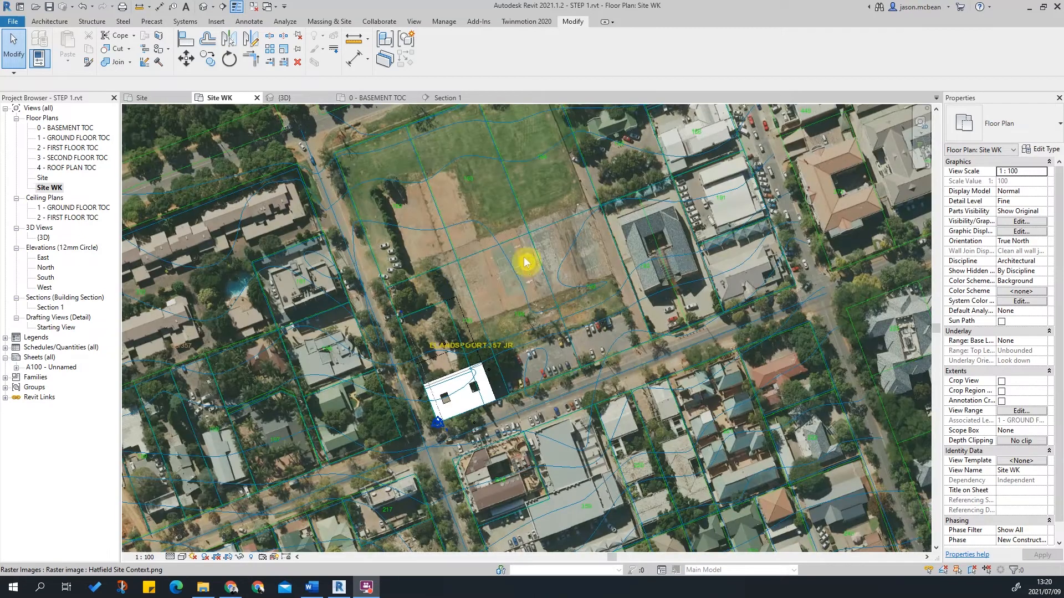
# Open the Site floor plan and look over the building, contours and property lines inside its crop region.
pyautogui.scroll(-2, 556, 243)
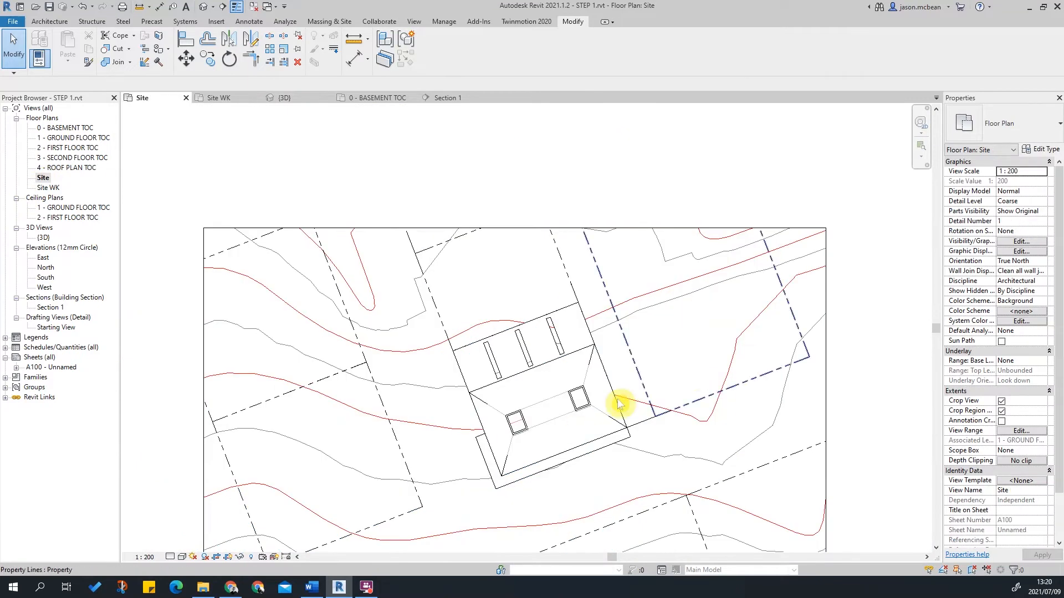
pyautogui.moveTo(687, 361); pyautogui.dragTo(685, 225, button='middle')
pyautogui.scroll(-2, 616, 324)
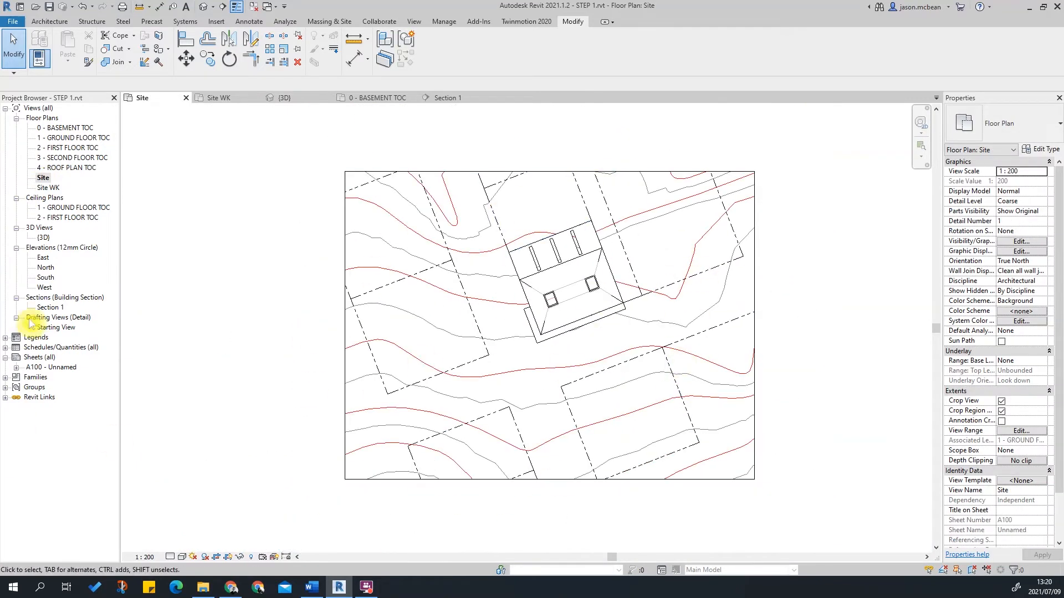
# Open sheet A100 and examine the Site plan placed within its title block.
pyautogui.doubleClick(43, 368)
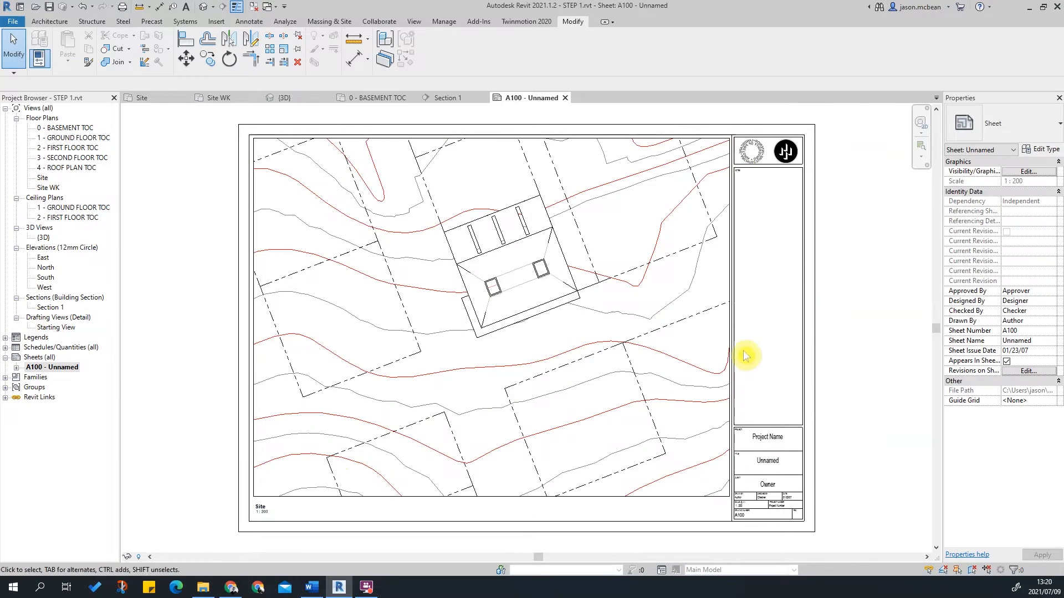
pyautogui.scroll(2, 508, 245)
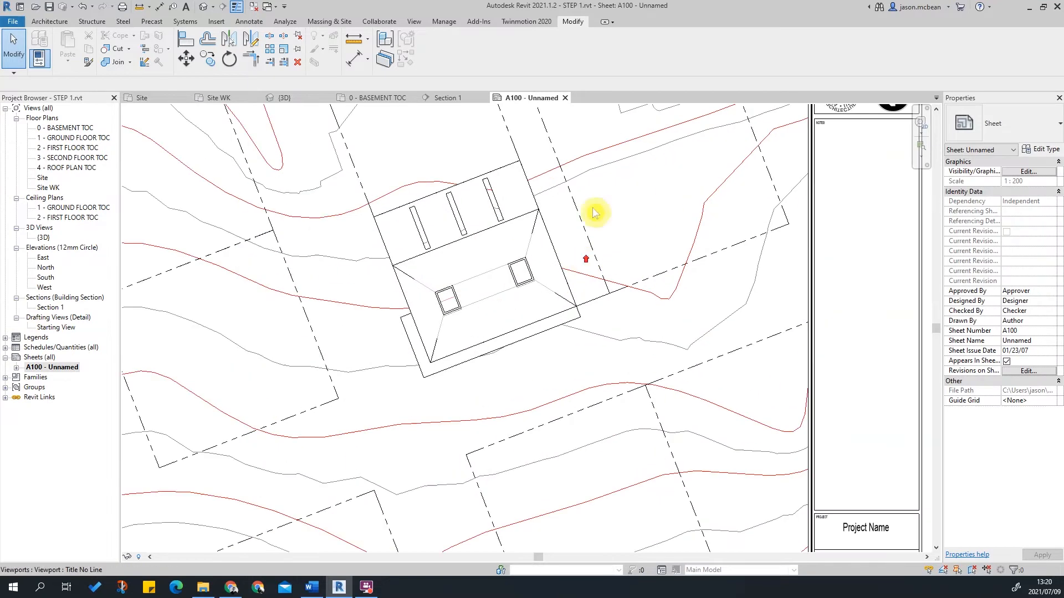
pyautogui.scroll(-2, 542, 266)
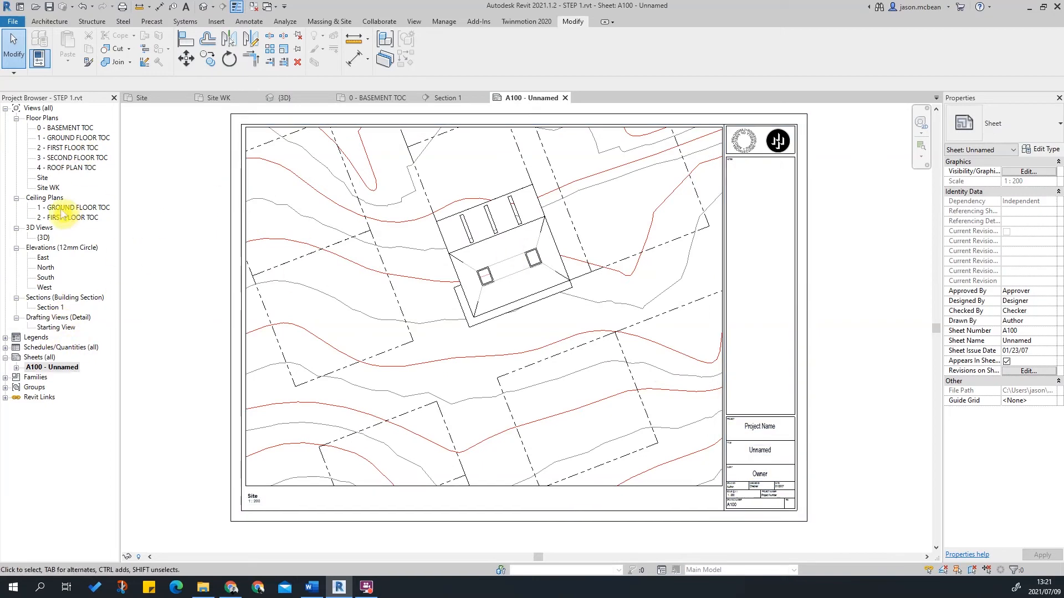
pyautogui.scroll(2, 467, 335)
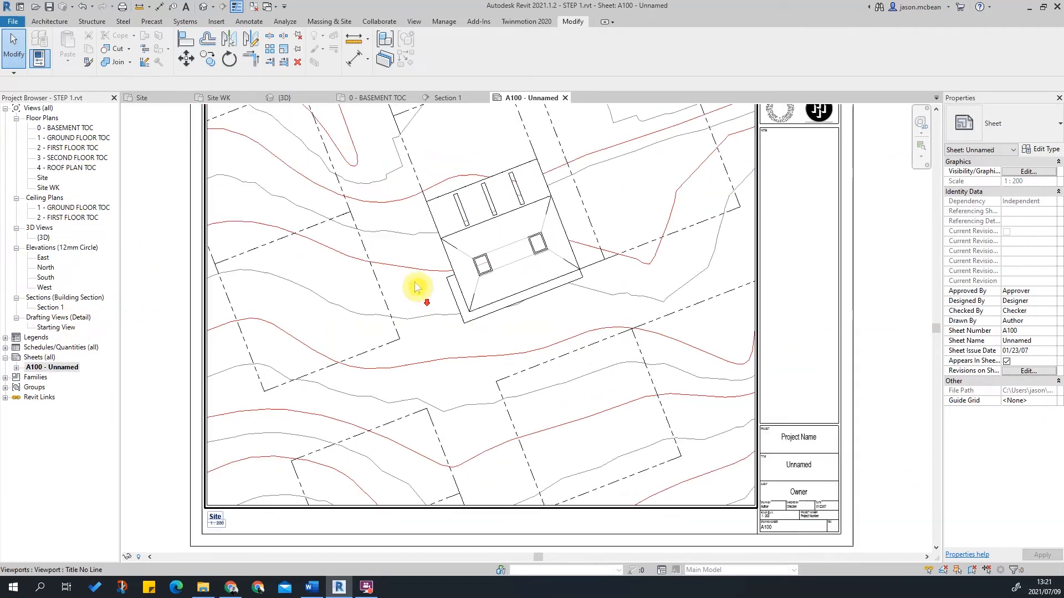
pyautogui.scroll(-2, 422, 307)
pyautogui.scroll(2, 480, 316)
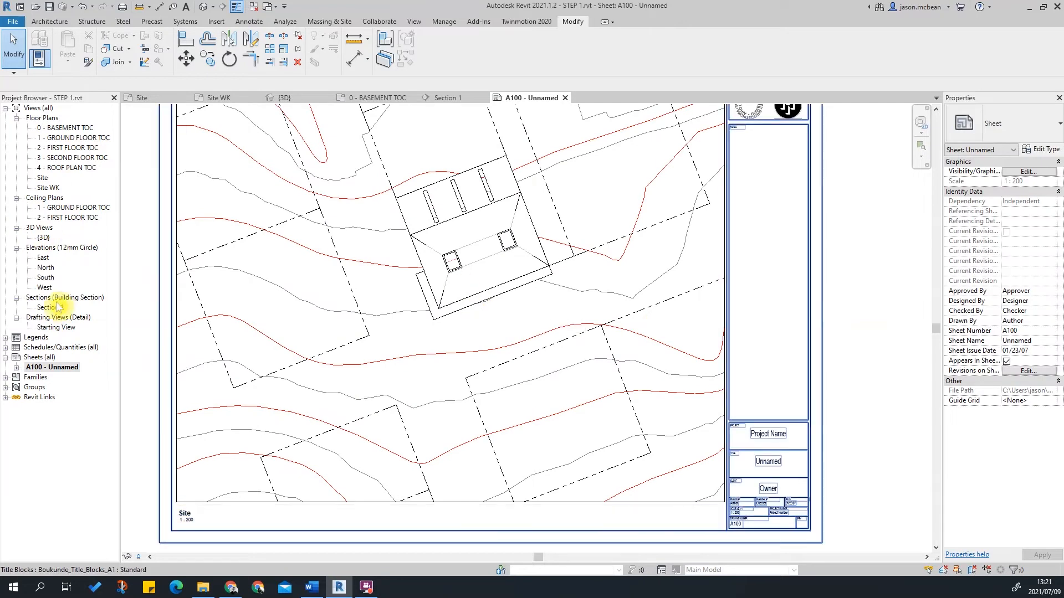
# Open the Site WK floor plan and view the full extent of the aerial image and survey linework.
pyautogui.doubleClick(48, 188)
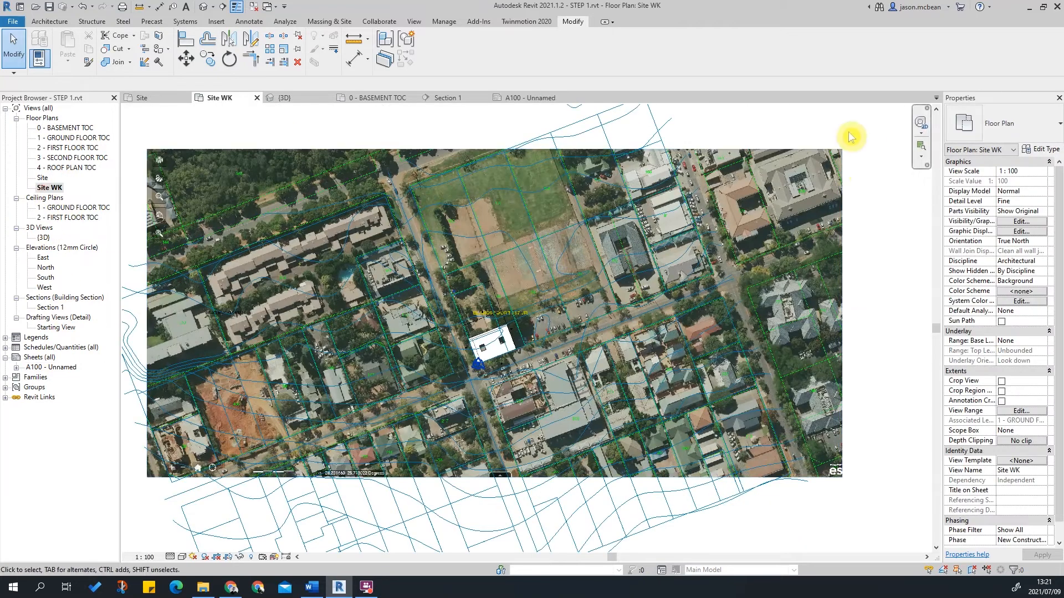
pyautogui.click(837, 161)
pyautogui.click(868, 226)
pyautogui.scroll(-3, 670, 186)
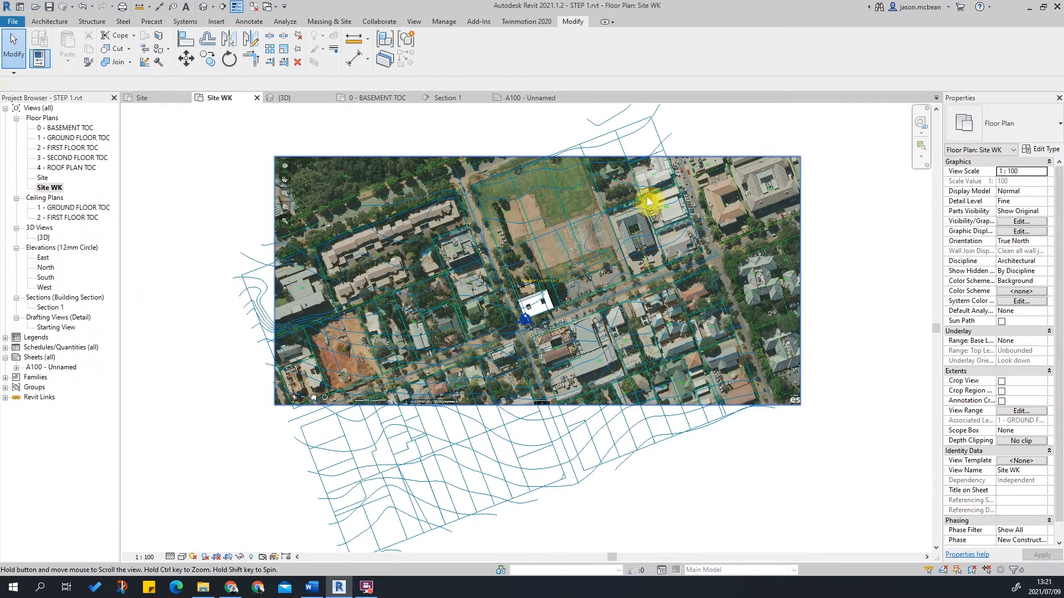
# Select the Brooklyn.DWG import in Site WK and examine how its boundaries and contours align with the aerial image around the proposed building.
pyautogui.click(646, 196)
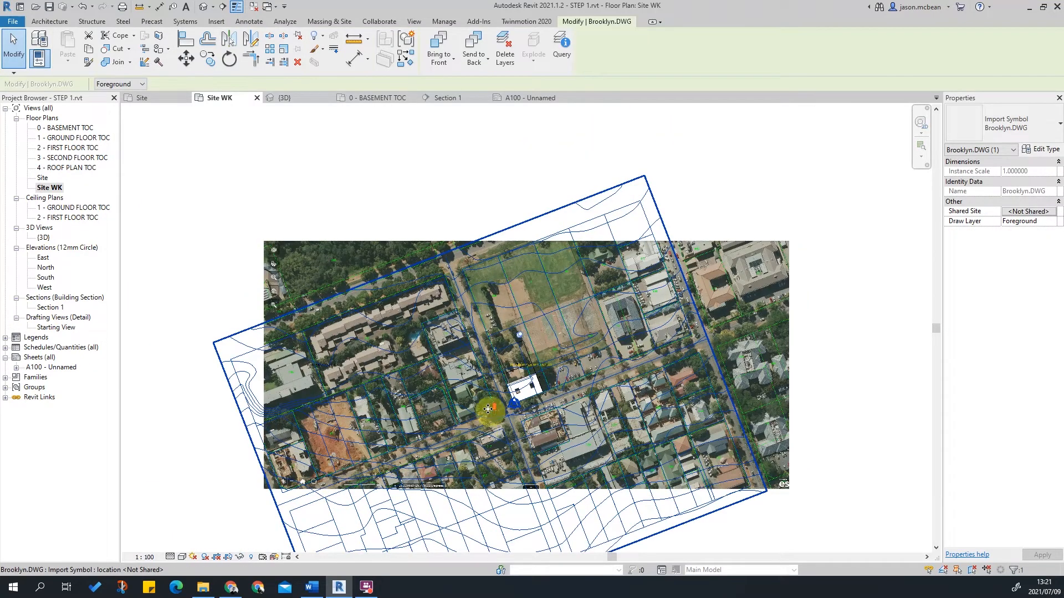
pyautogui.scroll(3, 490, 407)
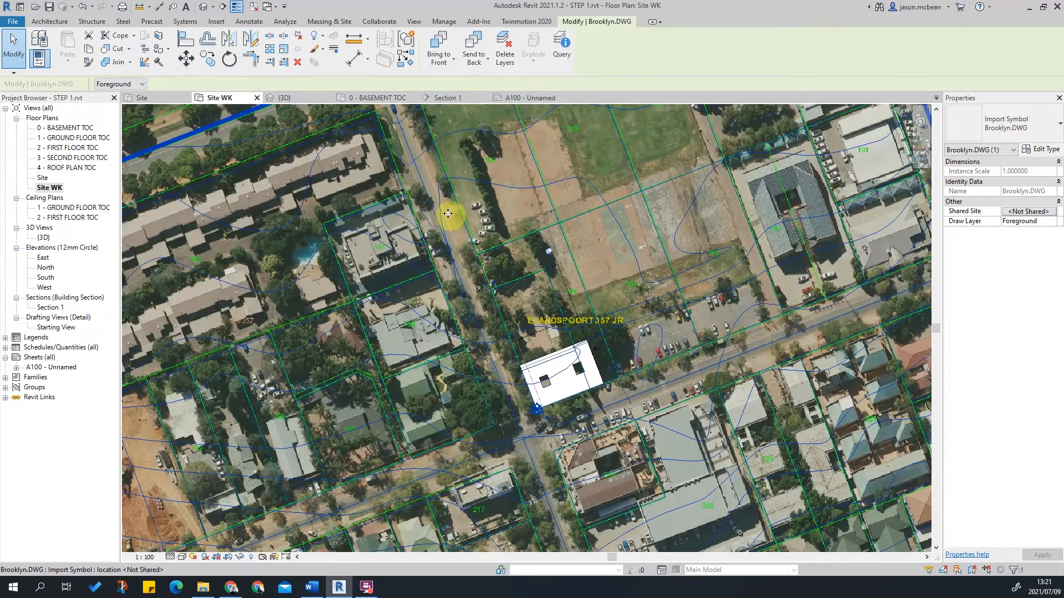
pyautogui.scroll(-1, 451, 365)
pyautogui.scroll(4, 425, 332)
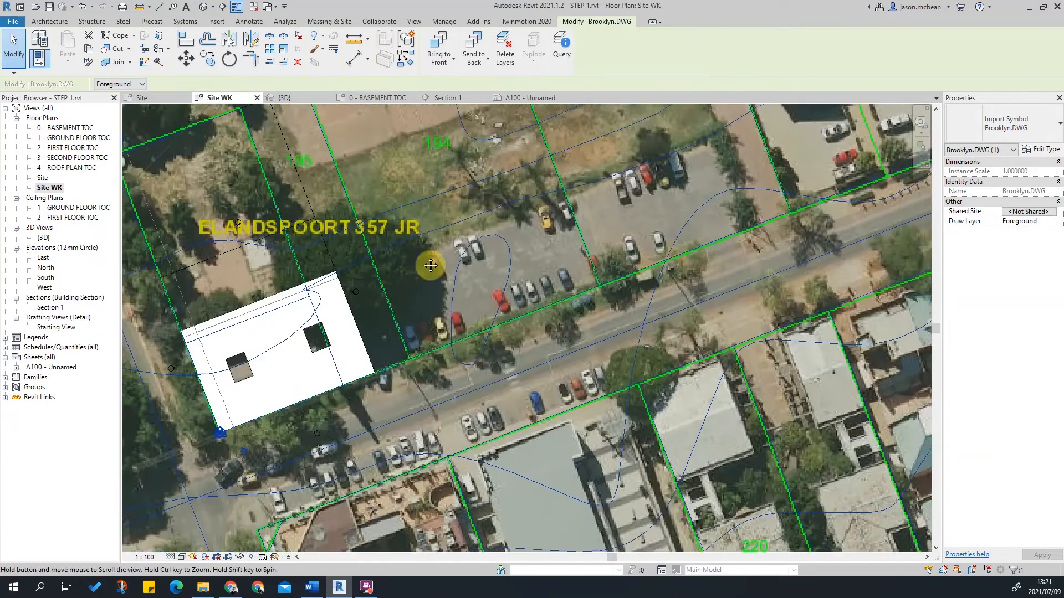
pyautogui.scroll(-1, 425, 242)
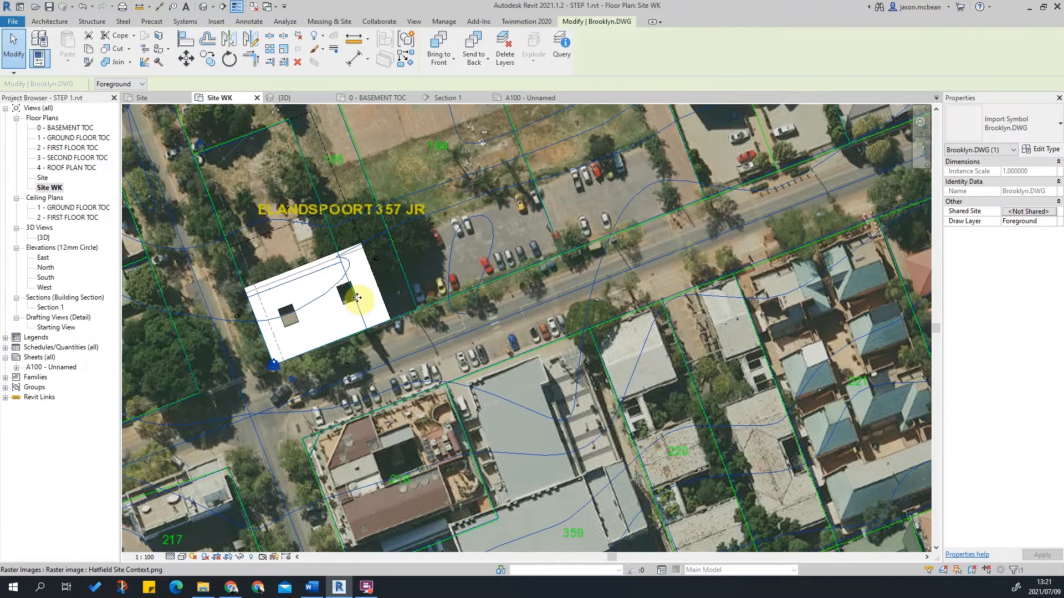
pyautogui.moveTo(404, 312); pyautogui.dragTo(627, 100, button='middle')
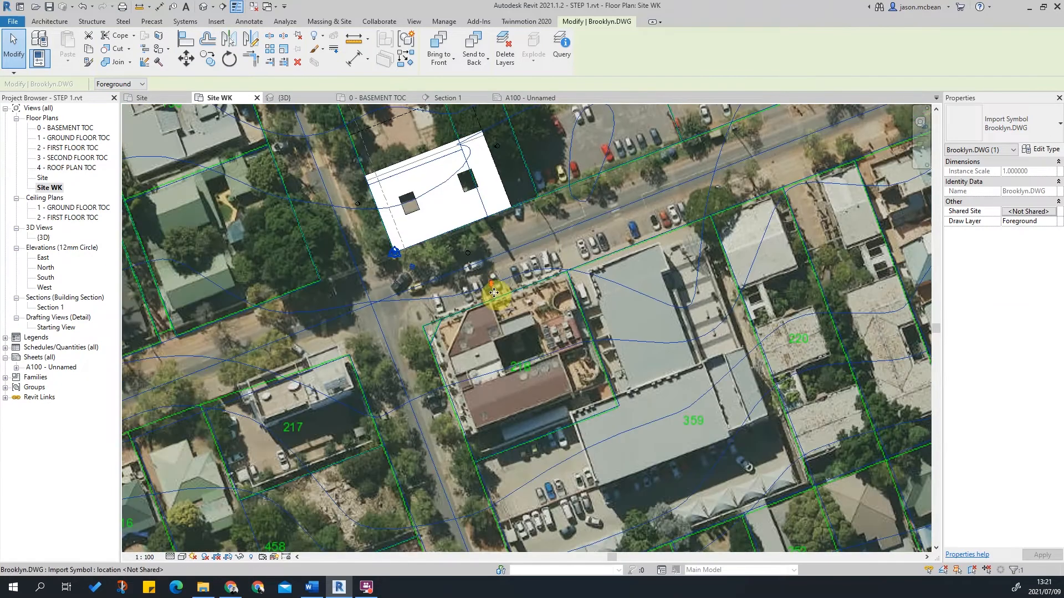
pyautogui.scroll(-2, 511, 250)
pyautogui.moveTo(510, 250); pyautogui.dragTo(572, 362, button='middle')
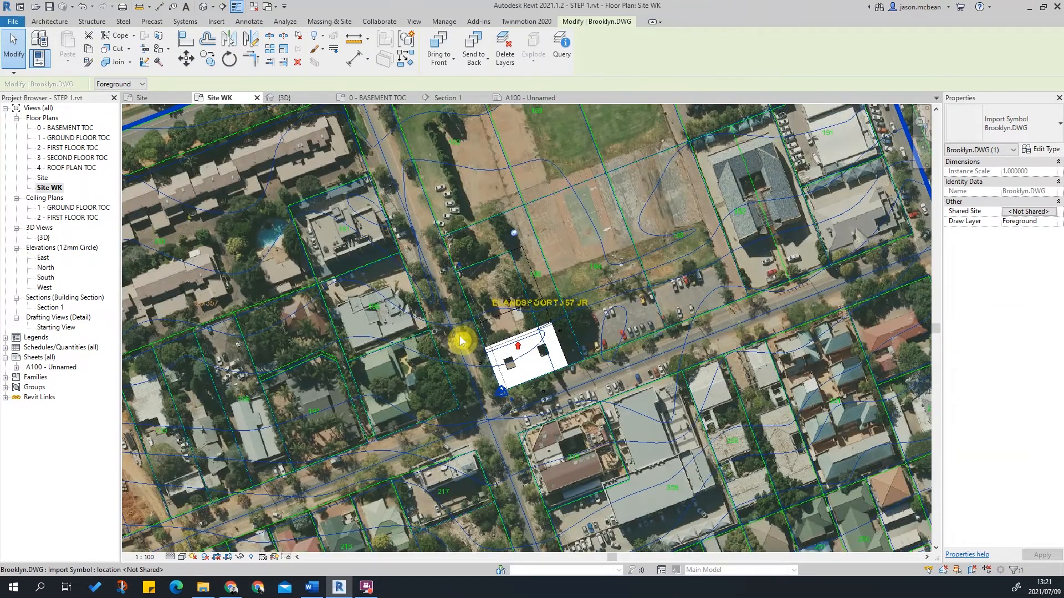
pyautogui.scroll(3, 460, 340)
pyautogui.scroll(2, 537, 309)
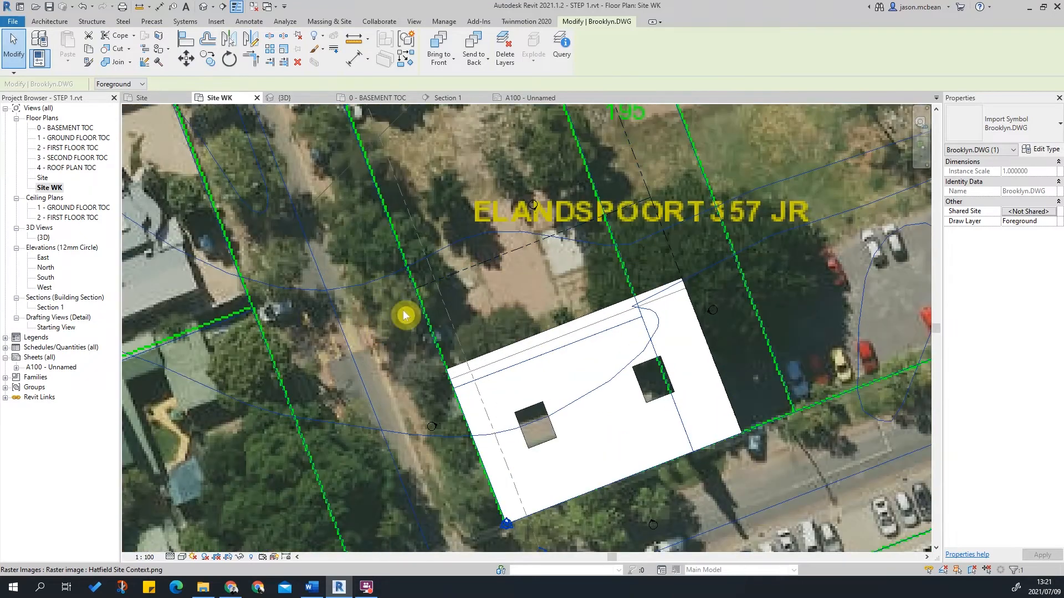
pyautogui.scroll(-1, 512, 235)
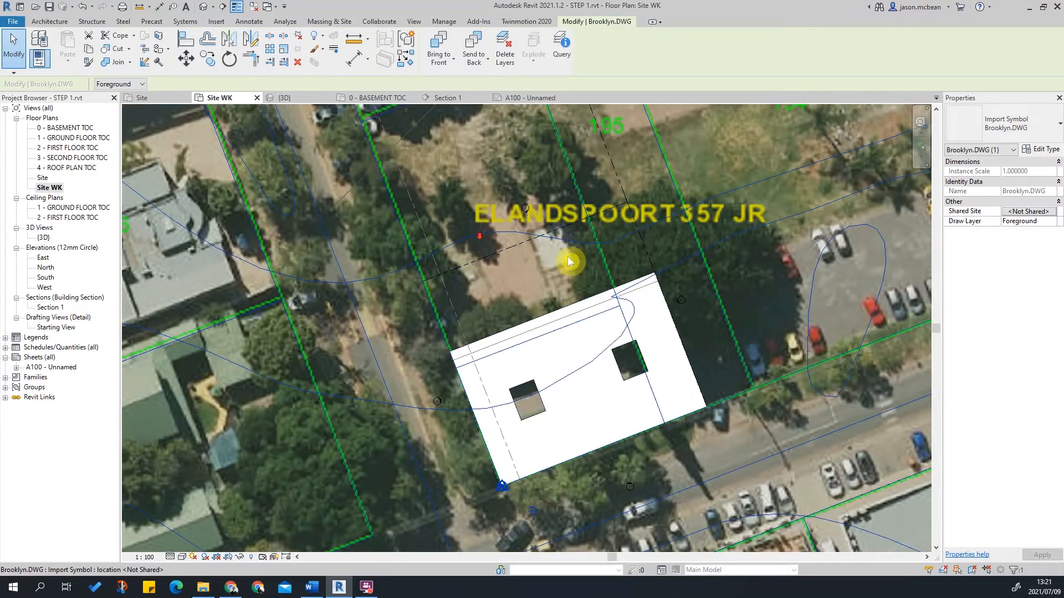
pyautogui.scroll(-3, 475, 234)
# Open the default 3D view and inspect the proposed building mass, its mass floors and its dimension properties.
pyautogui.click(205, 8)
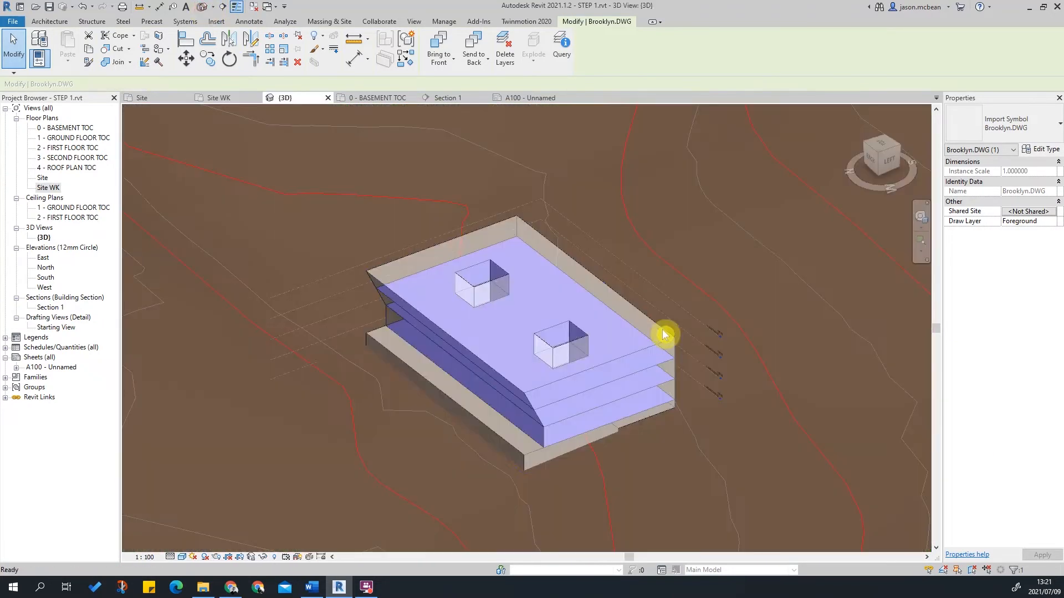
pyautogui.keyDown('shift'); pyautogui.moveTo(714, 400); pyautogui.dragTo(540, 329, button='middle'); pyautogui.keyUp('shift')
pyautogui.keyDown('shift'); pyautogui.moveTo(448, 306); pyautogui.dragTo(601, 304, button='middle'); pyautogui.keyUp('shift')
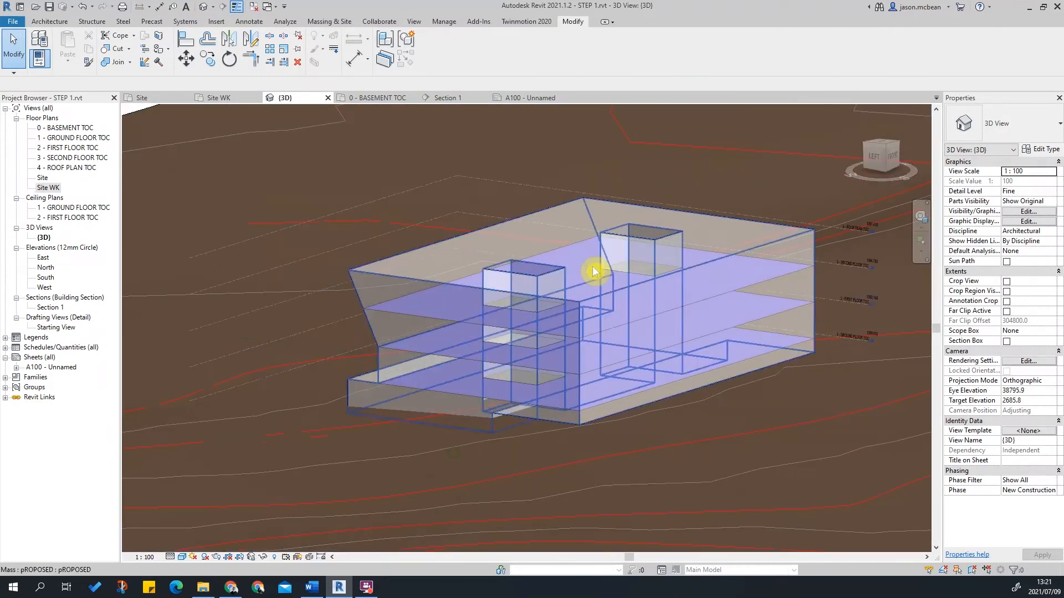
pyautogui.click(581, 310)
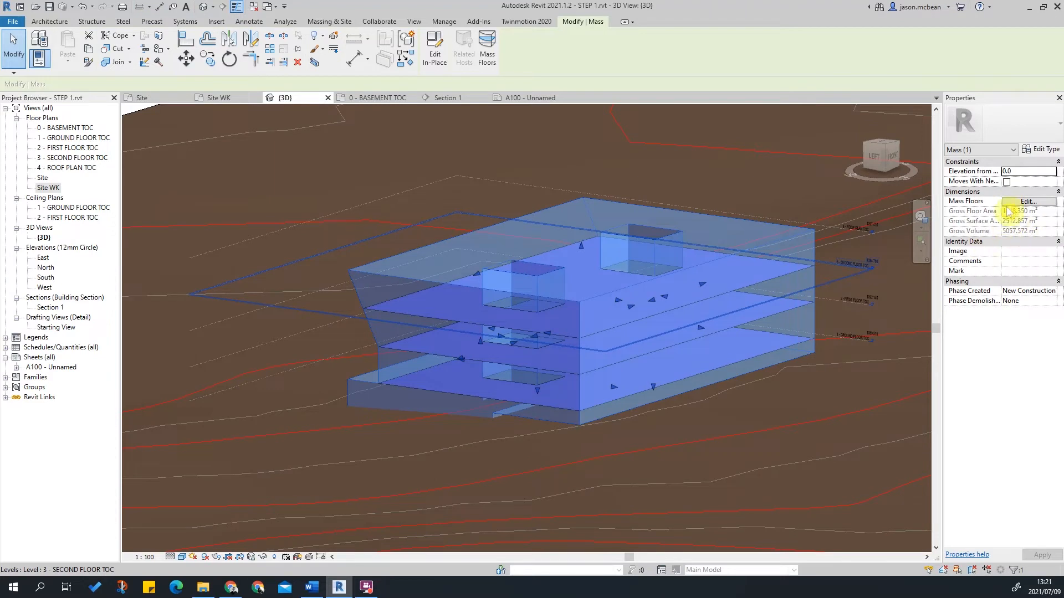
pyautogui.scroll(3, 542, 221)
pyautogui.scroll(-2, 573, 286)
pyautogui.click(520, 273)
pyautogui.scroll(-2, 460, 301)
pyautogui.keyDown('shift'); pyautogui.moveTo(696, 268); pyautogui.dragTo(665, 348, button='middle'); pyautogui.keyUp('shift')
pyautogui.moveTo(664, 240); pyautogui.dragTo(577, 336, button='middle')
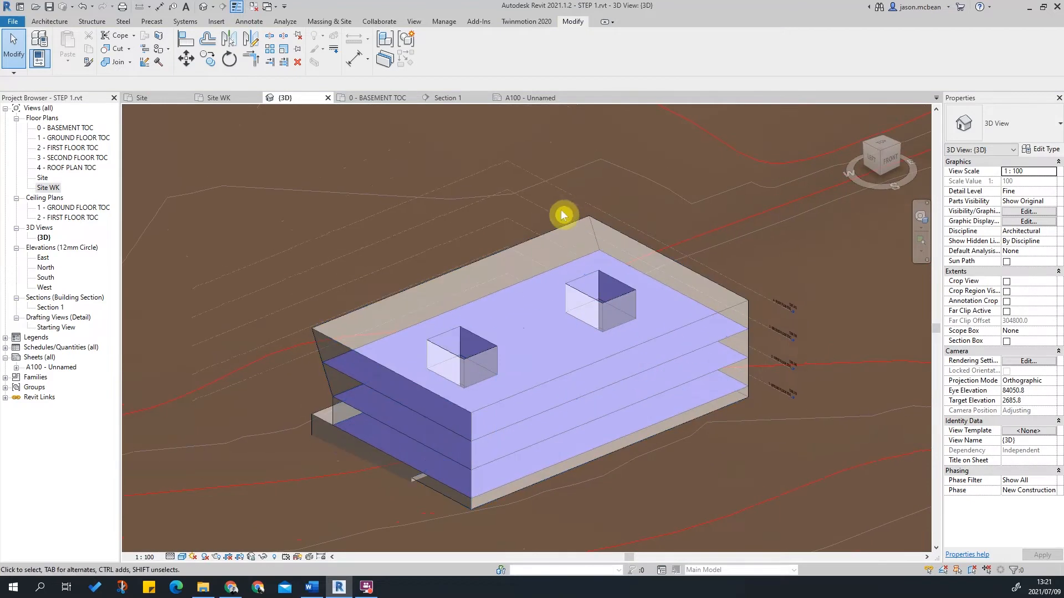
# Turn on the building.rvt link in the 3D view's visibility overrides and set mass display to Show Mass by View Settings.
pyautogui.press('v')
pyautogui.press('v')
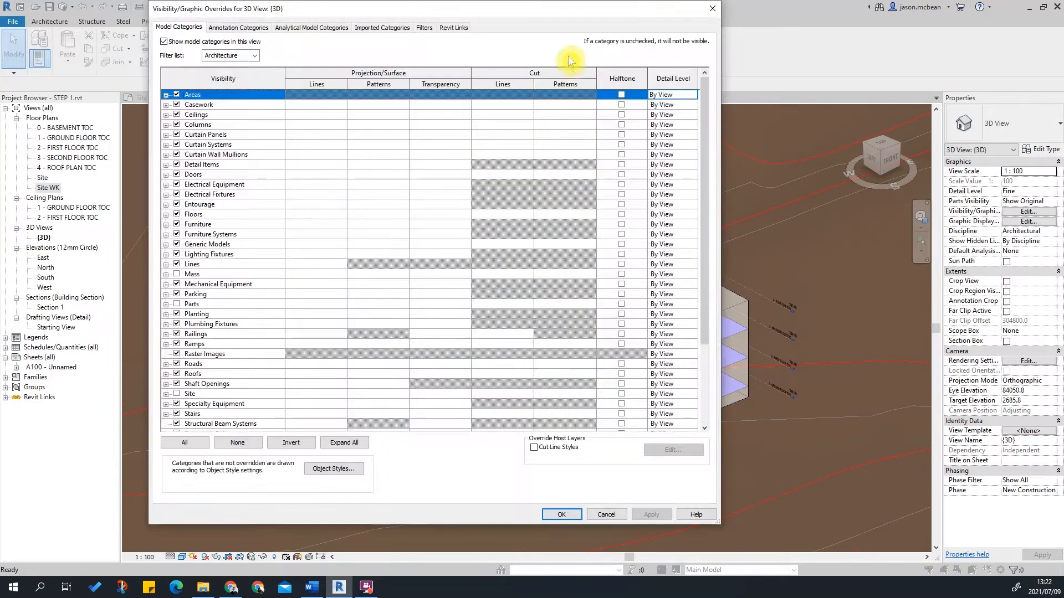
pyautogui.click(452, 28)
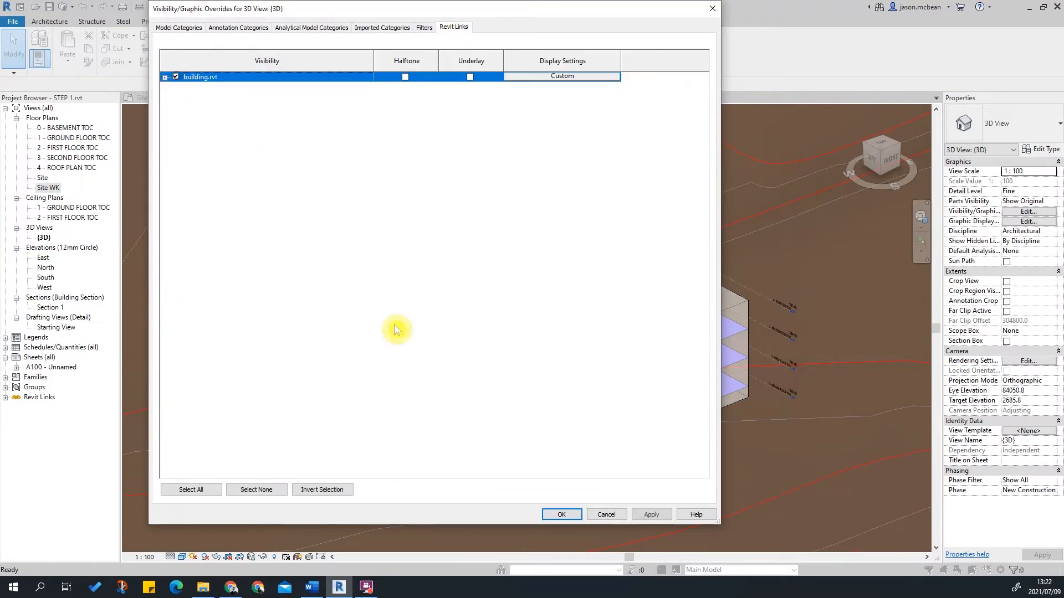
pyautogui.click(568, 518)
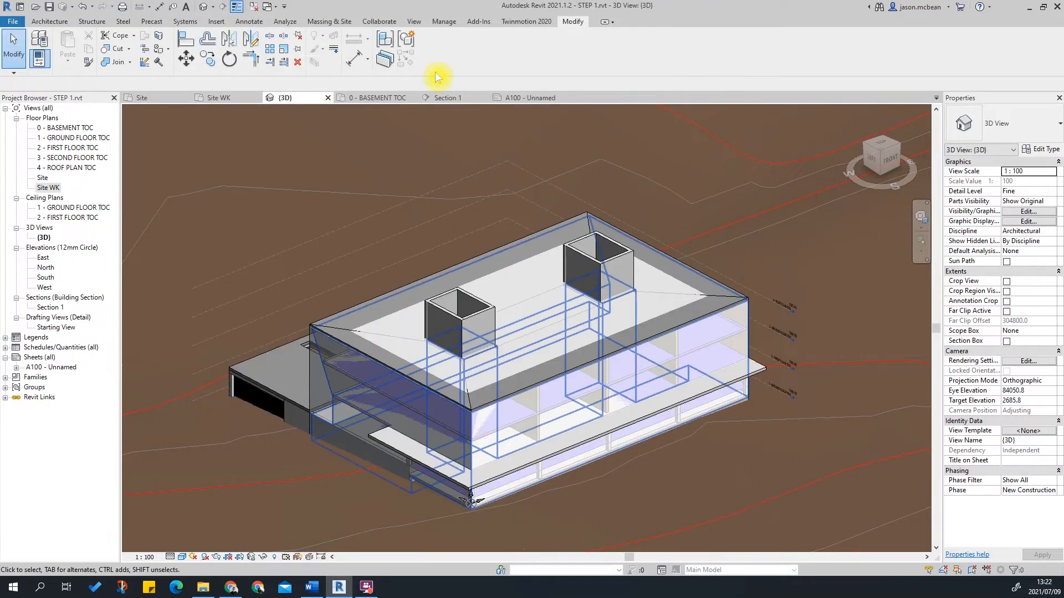
pyautogui.click(311, 22)
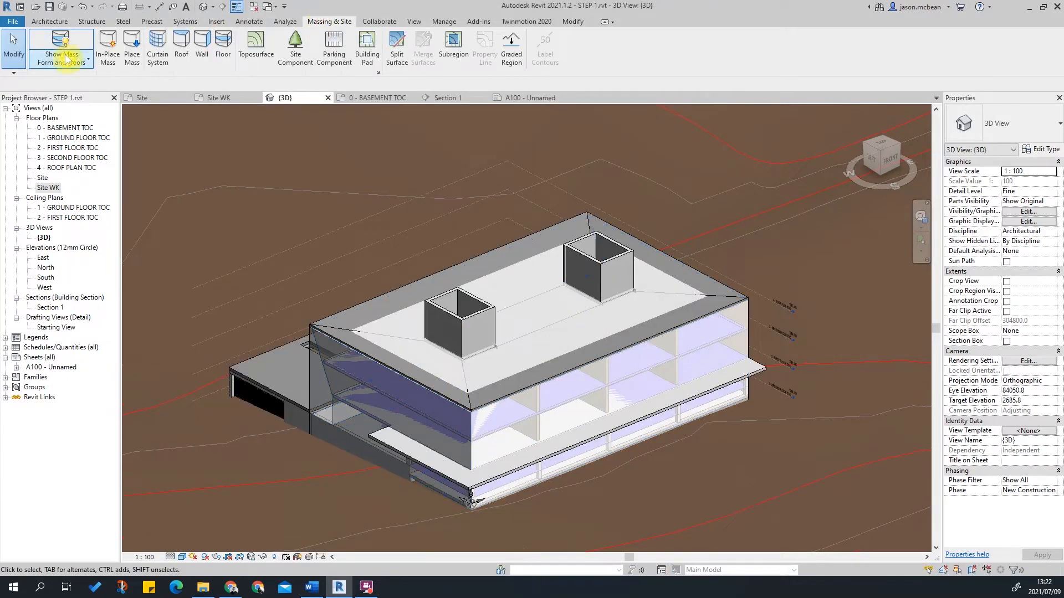
# Examine the linked building's roof, service cores, slabs and angled walls from the rear in the 3D view.
pyautogui.keyDown('shift'); pyautogui.moveTo(577, 417); pyautogui.dragTo(541, 455, button='middle'); pyautogui.keyUp('shift')
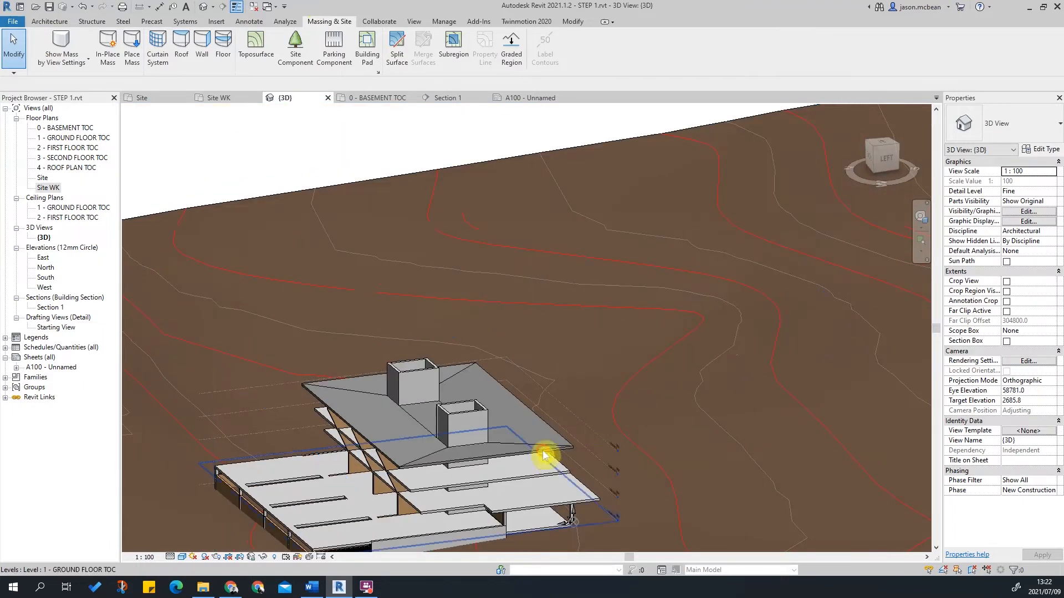
pyautogui.click(468, 399)
pyautogui.press('Escape')
pyautogui.scroll(-2, 562, 257)
pyautogui.scroll(2, 446, 413)
pyautogui.keyDown('shift'); pyautogui.moveTo(576, 400); pyautogui.dragTo(653, 349, button='middle'); pyautogui.keyUp('shift')
pyautogui.scroll(3, 565, 456)
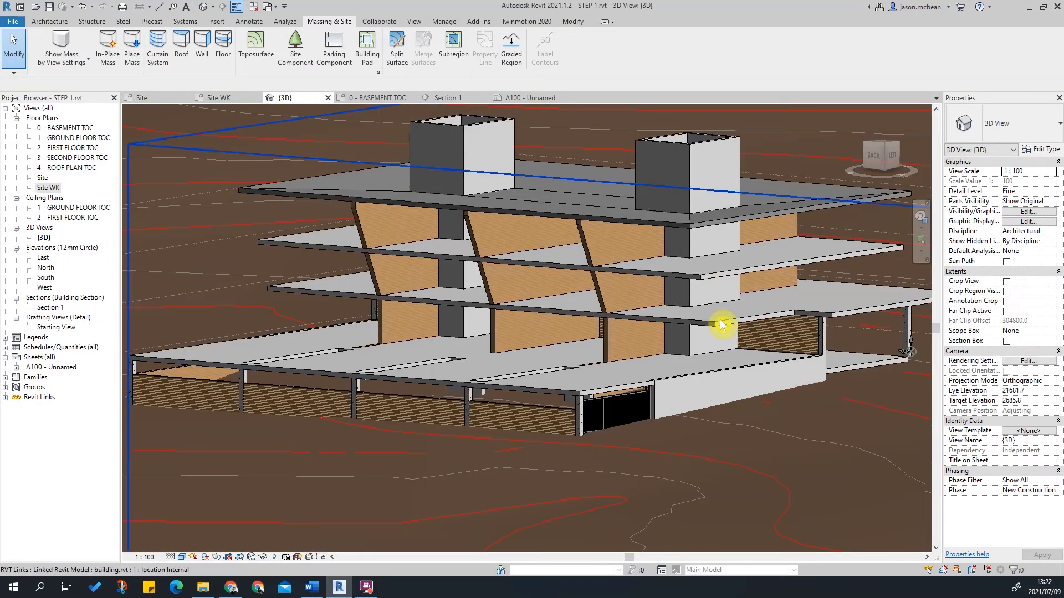
# Select the linked building.rvt model, inspect it from several sides, and clear the selection.
pyautogui.click(741, 355)
pyautogui.keyDown('shift'); pyautogui.moveTo(740, 355); pyautogui.dragTo(815, 327, button='middle'); pyautogui.keyUp('shift')
pyautogui.scroll(4, 809, 384)
pyautogui.keyDown('shift'); pyautogui.moveTo(807, 385); pyautogui.dragTo(510, 394, button='middle'); pyautogui.keyUp('shift')
pyautogui.scroll(-5, 453, 429)
pyautogui.moveTo(674, 363); pyautogui.dragTo(227, 401, button='middle')
pyautogui.scroll(6, 791, 266)
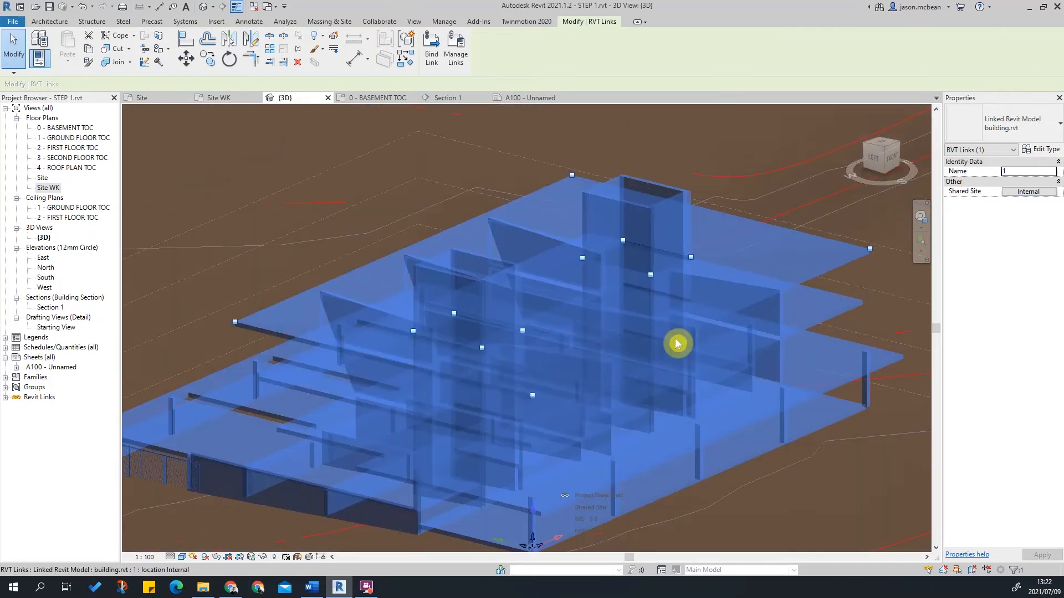
pyautogui.press('Escape')
pyautogui.scroll(-4, 573, 358)
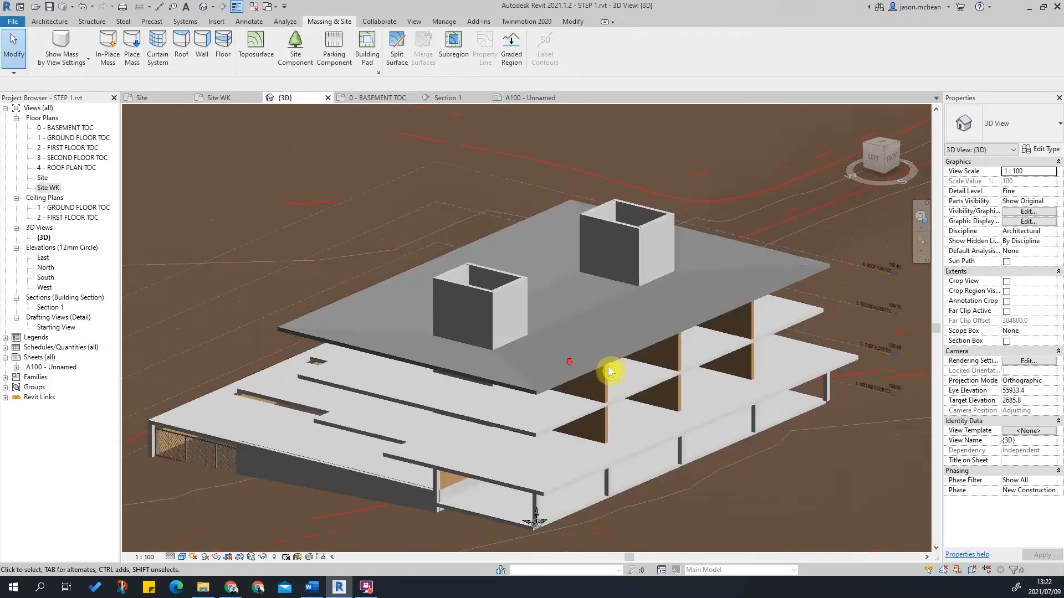
pyautogui.scroll(4, 547, 400)
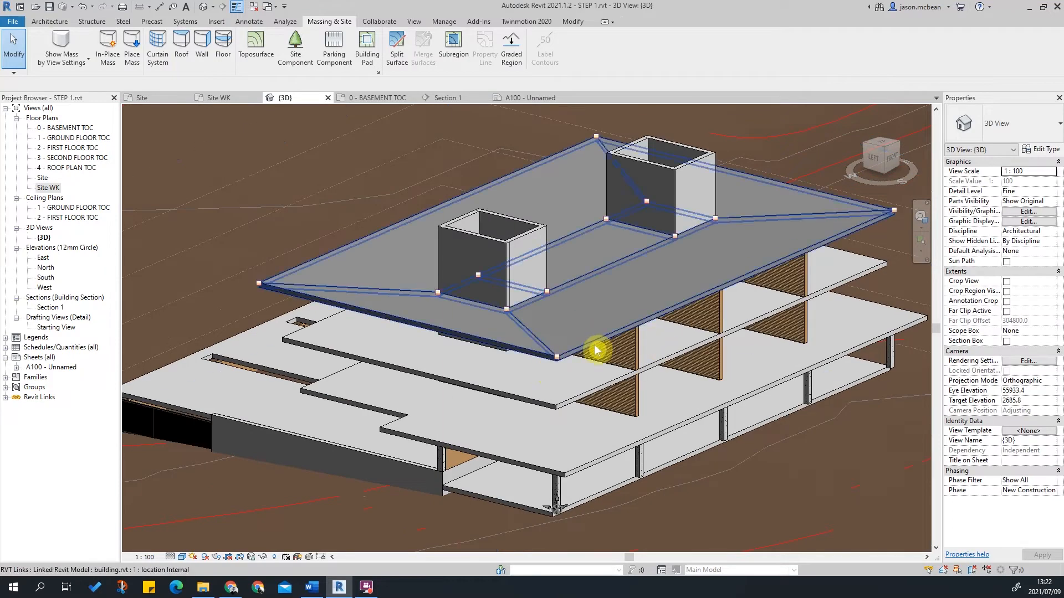
pyautogui.scroll(-3, 595, 344)
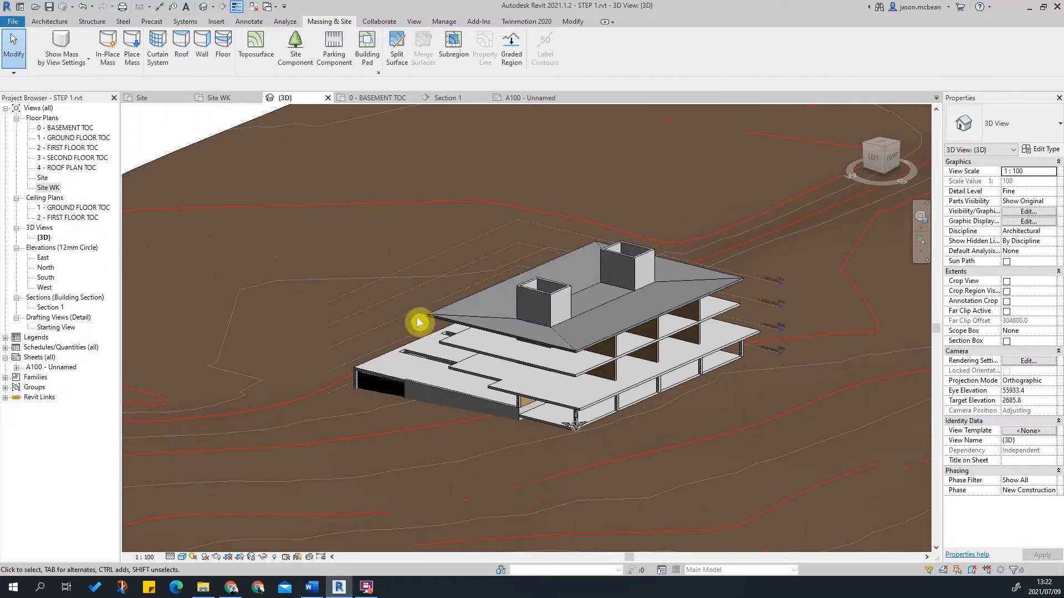
# Check the Site WK plan, and return to the Site floor plan to examine the building's outline on its property.
pyautogui.doubleClick(48, 187)
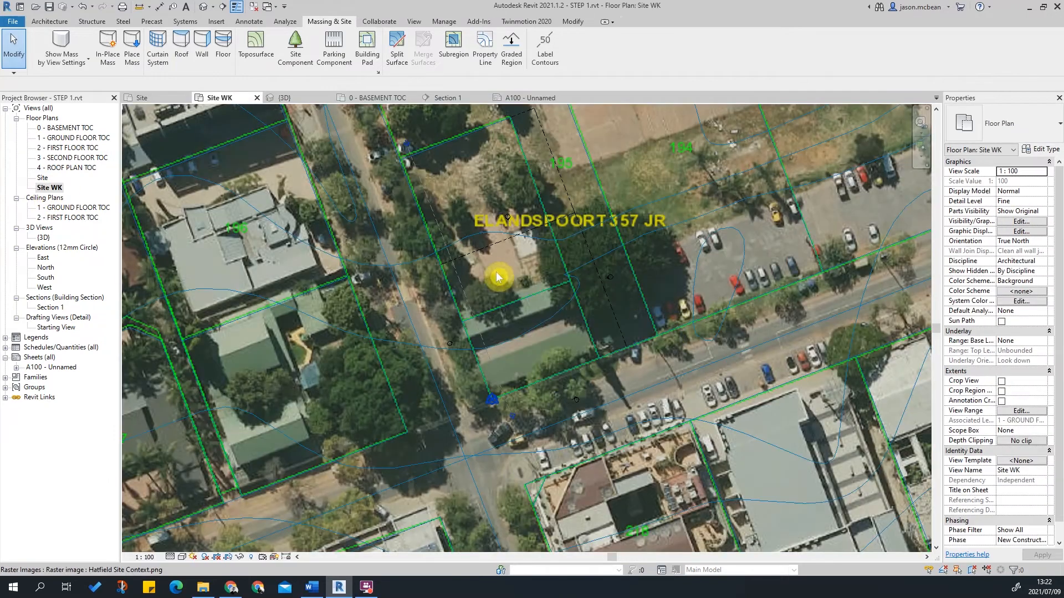
pyautogui.scroll(-3, 516, 314)
pyautogui.doubleClick(43, 177)
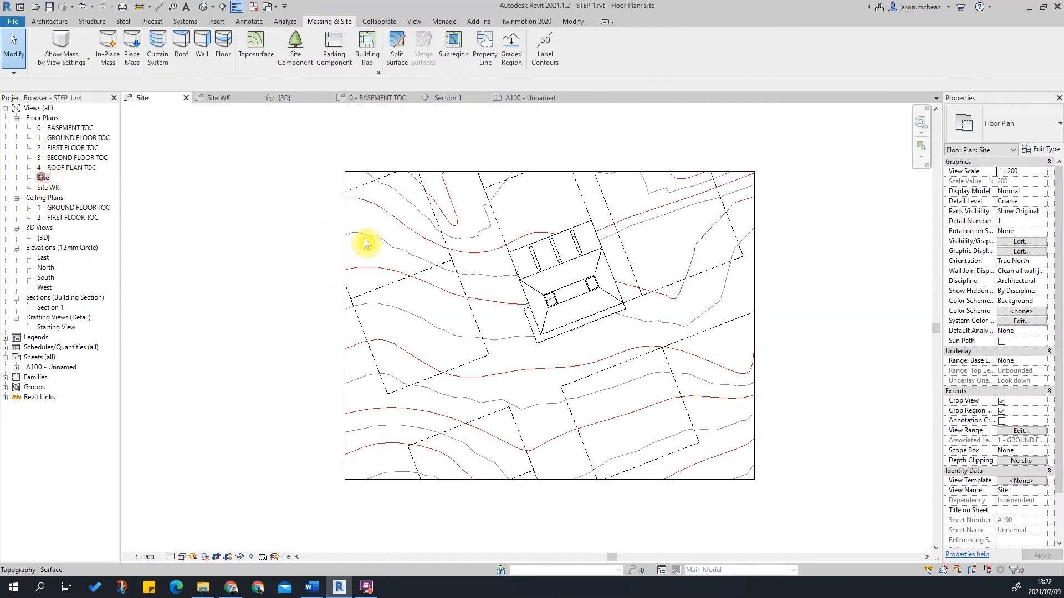
pyautogui.scroll(2, 562, 266)
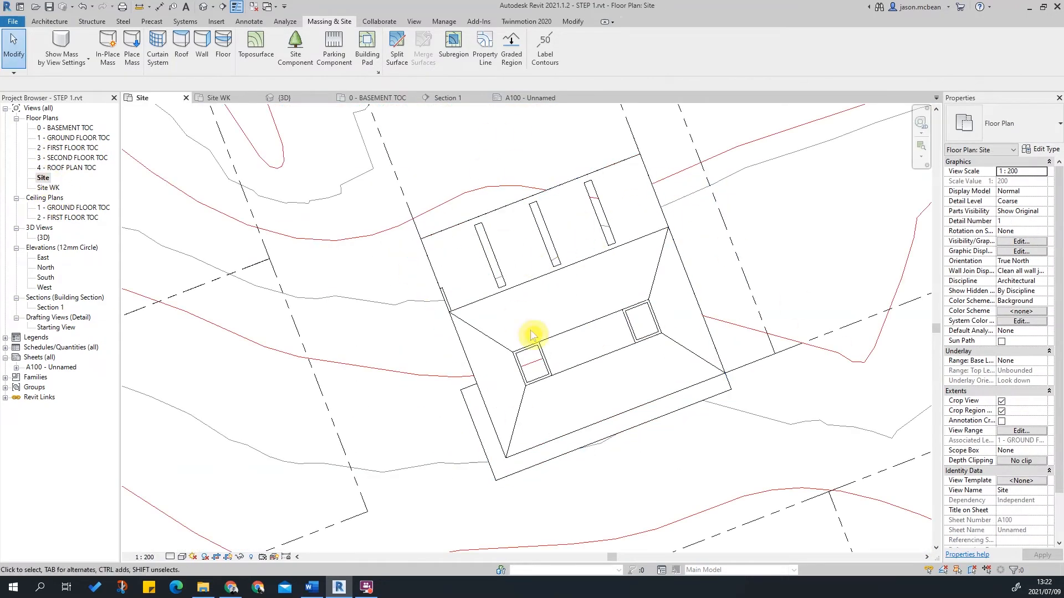
pyautogui.scroll(-2, 631, 357)
pyautogui.moveTo(689, 333); pyautogui.dragTo(580, 277, button='middle')
pyautogui.scroll(2, 561, 295)
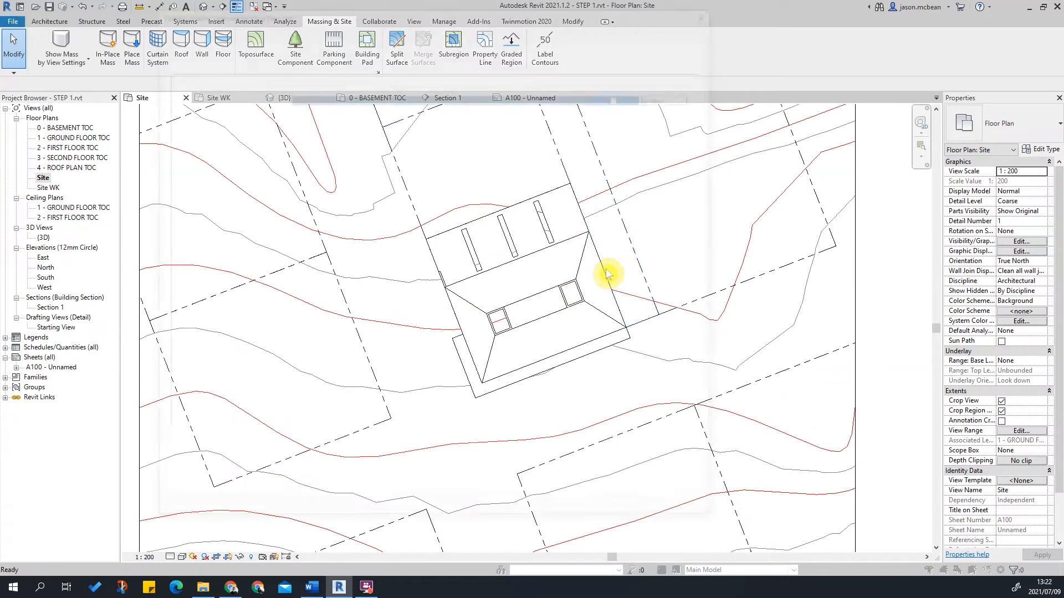
# Turn off the building.rvt link in the Site plan's visibility overrides and set mass display to Show Mass Form and Floors.
pyautogui.press('v')
pyautogui.press('g')
pyautogui.click(454, 27)
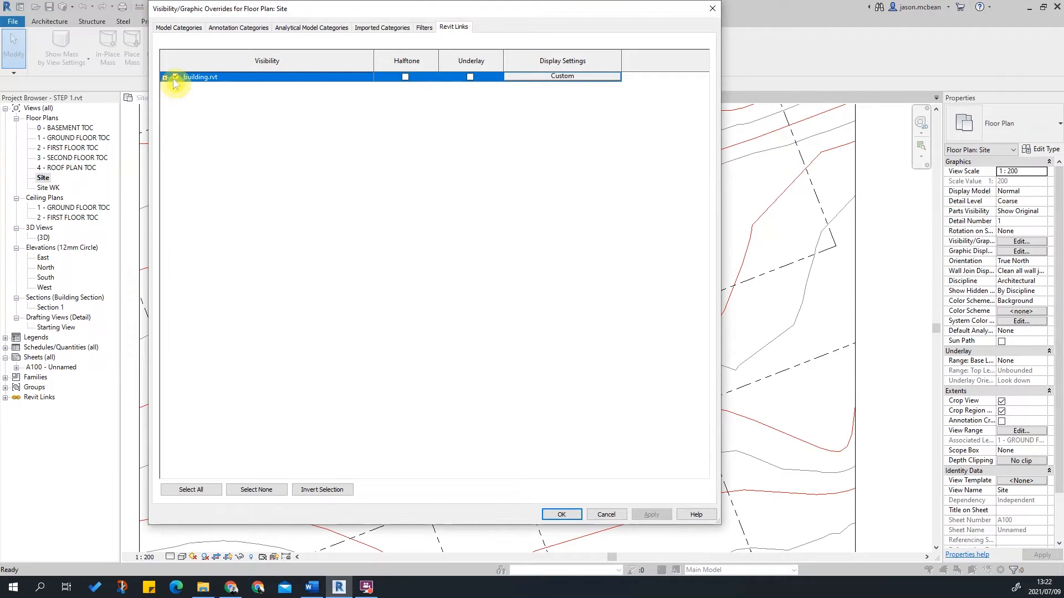
pyautogui.click(575, 516)
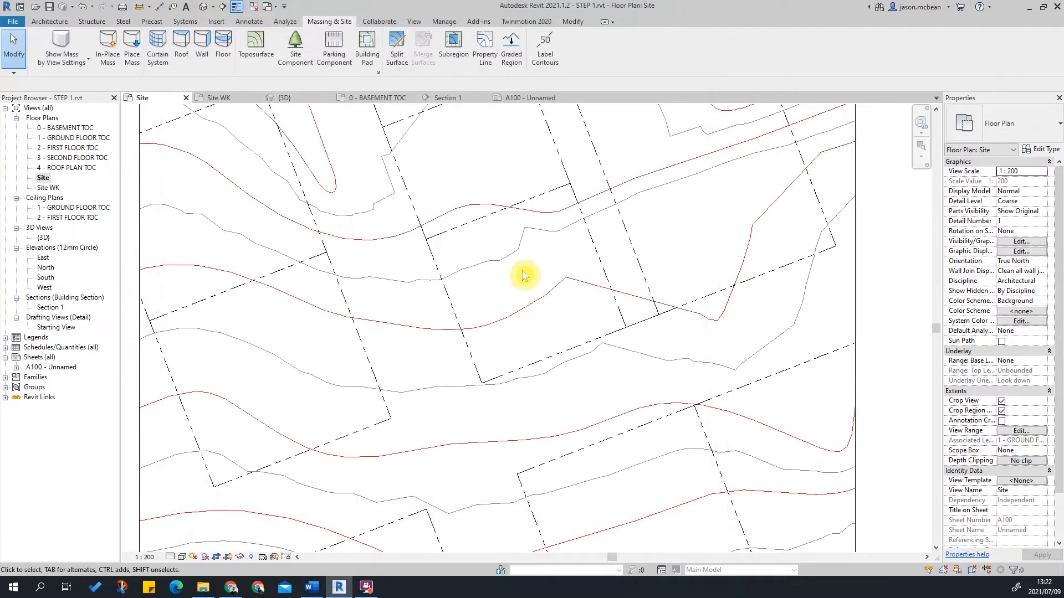
pyautogui.click(60, 47)
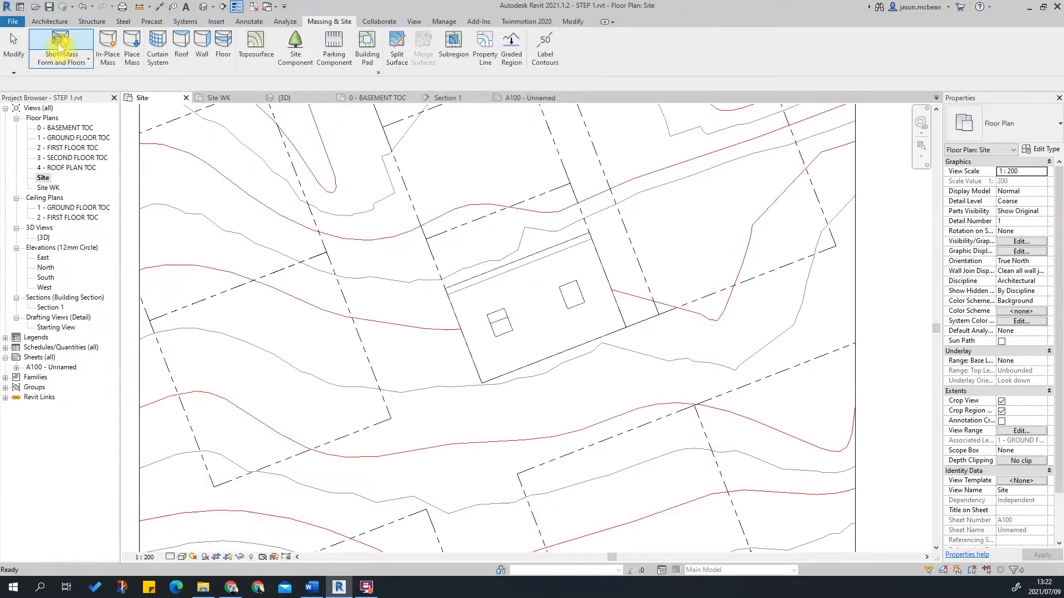
# Examine the proposed building mass in relation to the property lines and contours on the Site plan.
pyautogui.scroll(3, 617, 257)
pyautogui.click(483, 385)
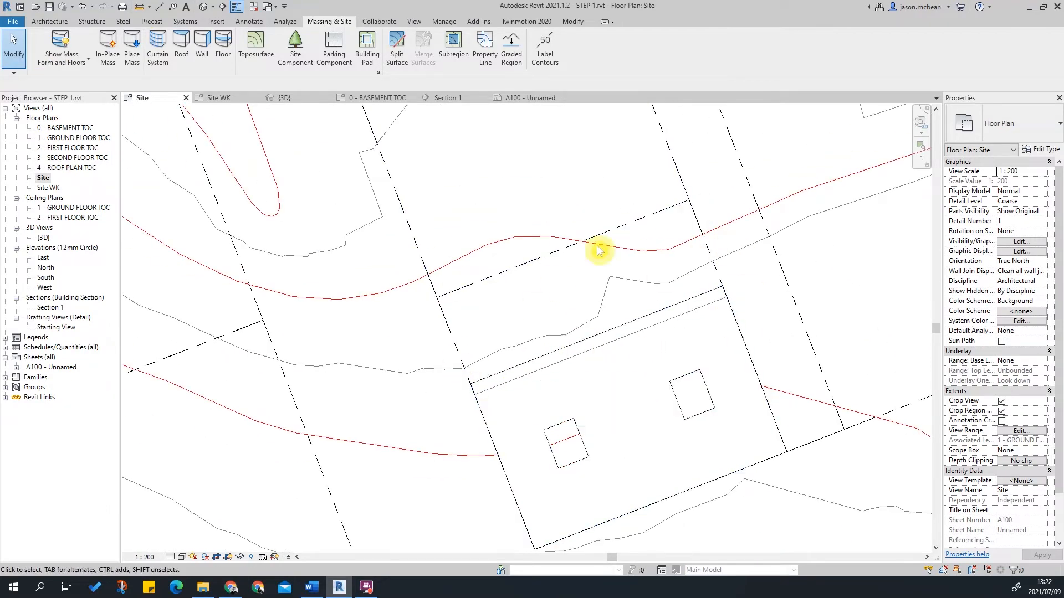
pyautogui.scroll(-6, 601, 339)
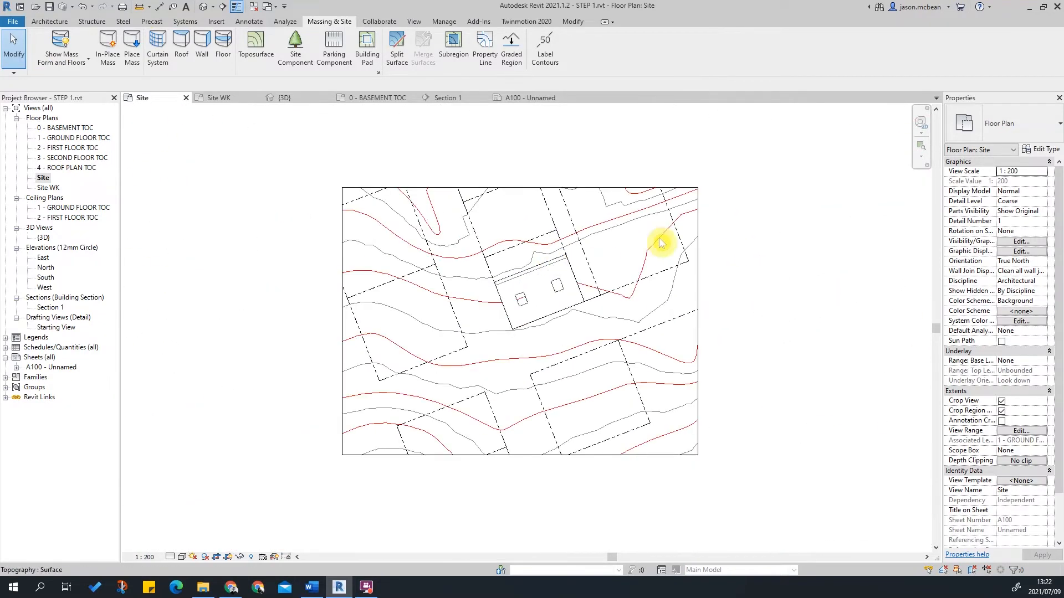
pyautogui.scroll(2, 540, 331)
pyautogui.scroll(-2, 459, 388)
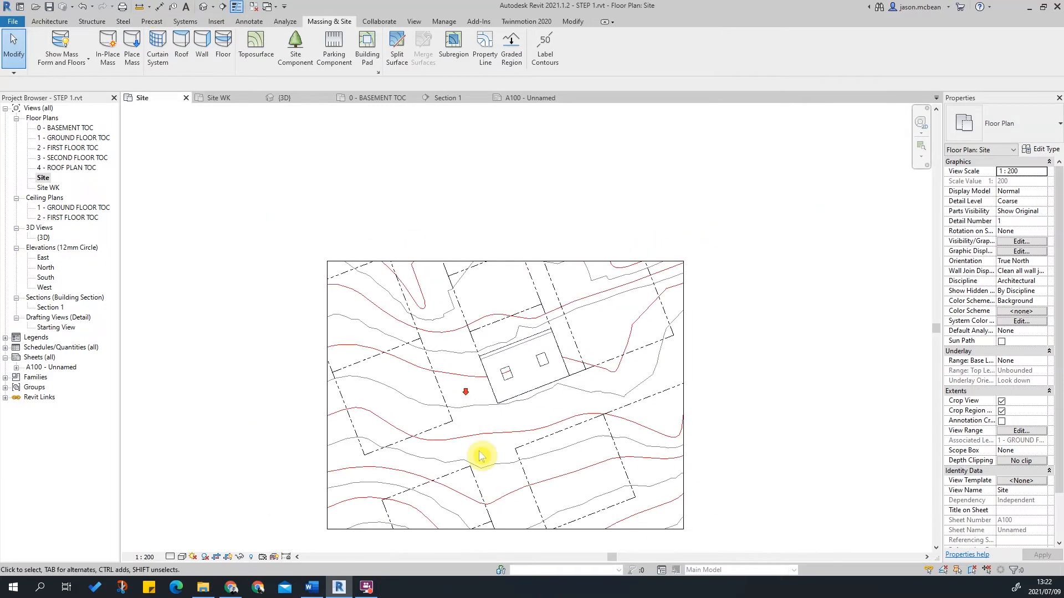
pyautogui.scroll(2, 596, 408)
pyautogui.scroll(-1, 570, 409)
pyautogui.scroll(2, 570, 408)
pyautogui.moveTo(606, 237); pyautogui.dragTo(634, 320, button='middle')
pyautogui.scroll(4, 465, 367)
pyautogui.scroll(-3, 477, 333)
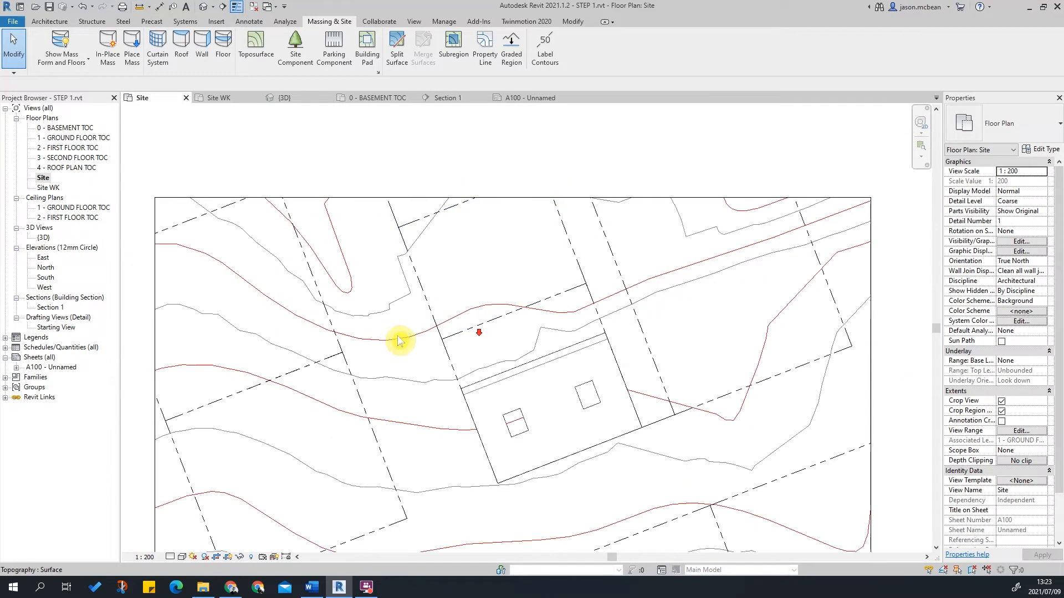
pyautogui.scroll(4, 497, 316)
pyautogui.scroll(-3, 376, 363)
pyautogui.scroll(2, 641, 244)
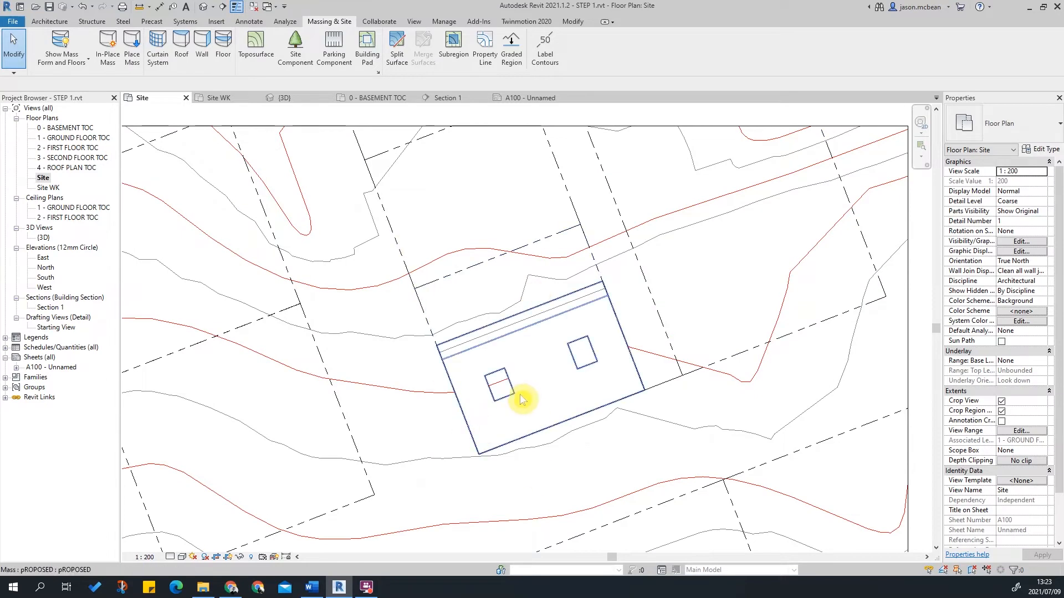
pyautogui.scroll(2, 562, 388)
pyautogui.scroll(-3, 540, 352)
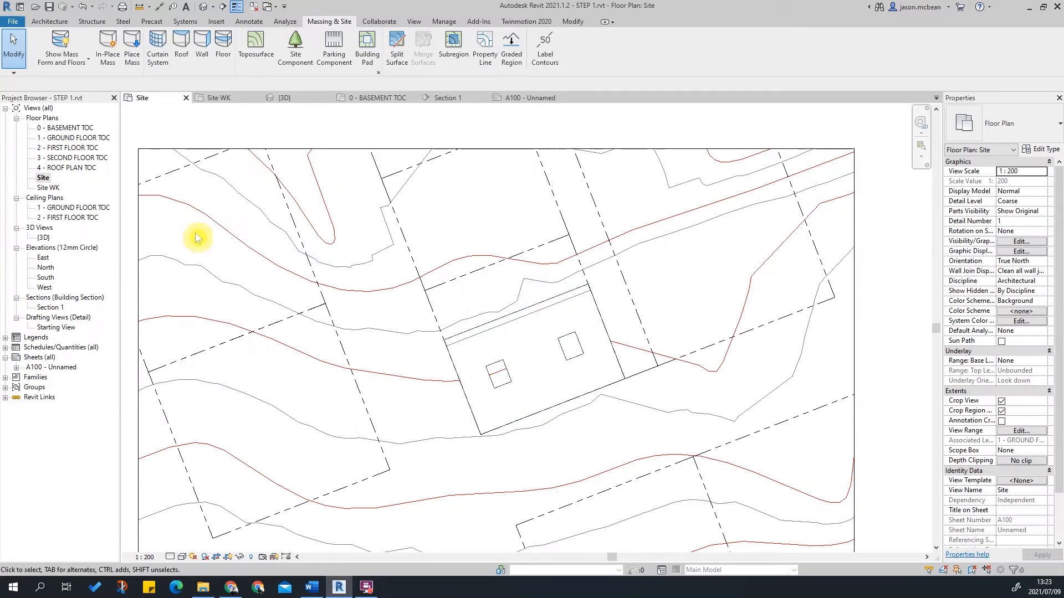
# Open the Site WK floor plan and set its orientation to Project North.
pyautogui.doubleClick(52, 188)
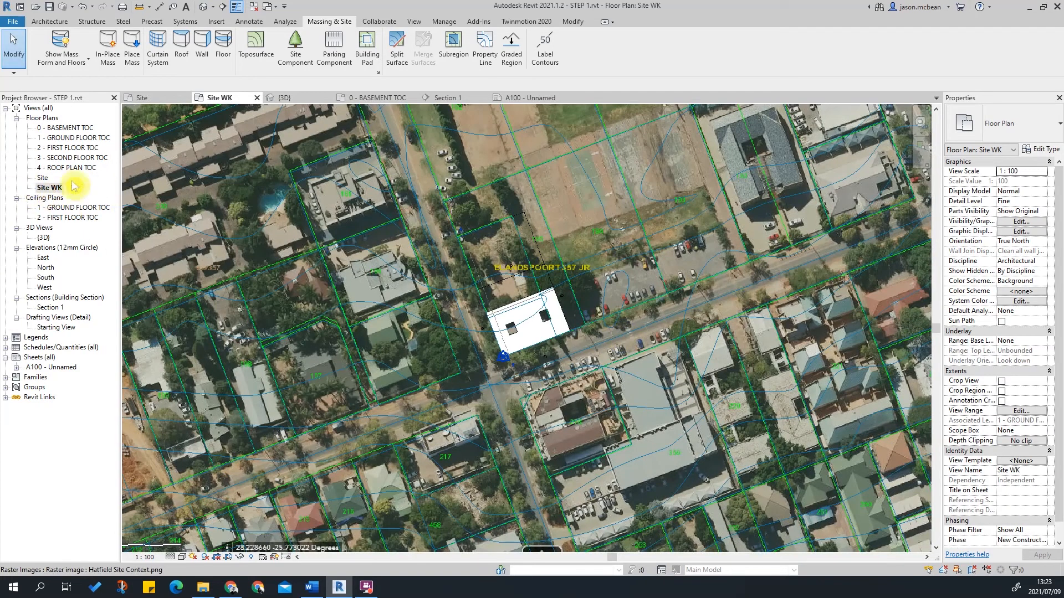
pyautogui.scroll(2, 534, 278)
pyautogui.scroll(-2, 572, 299)
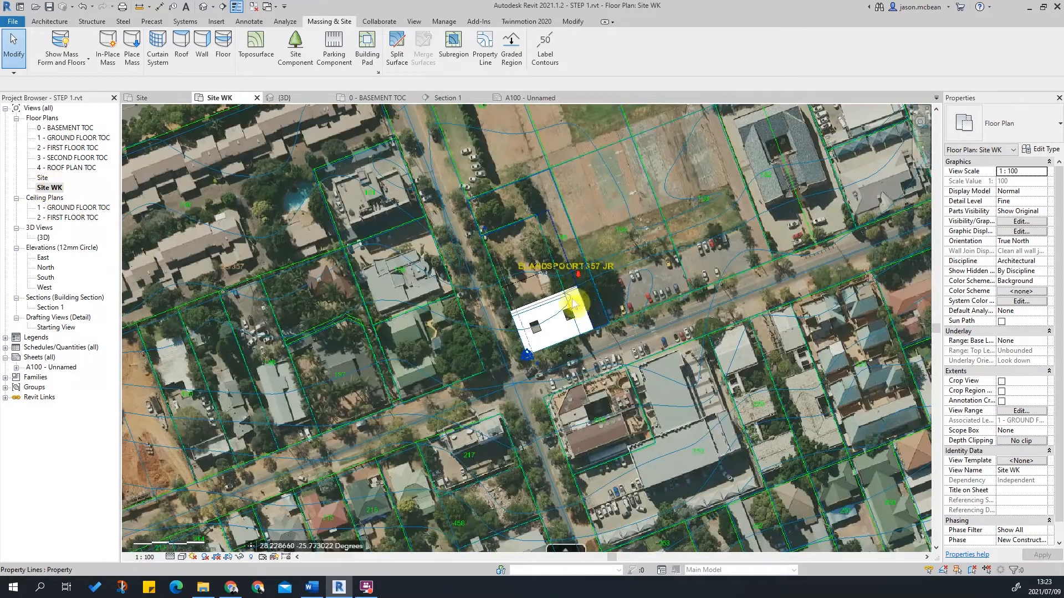
pyautogui.moveTo(552, 283); pyautogui.dragTo(534, 291, button='middle')
pyautogui.scroll(-1, 535, 290)
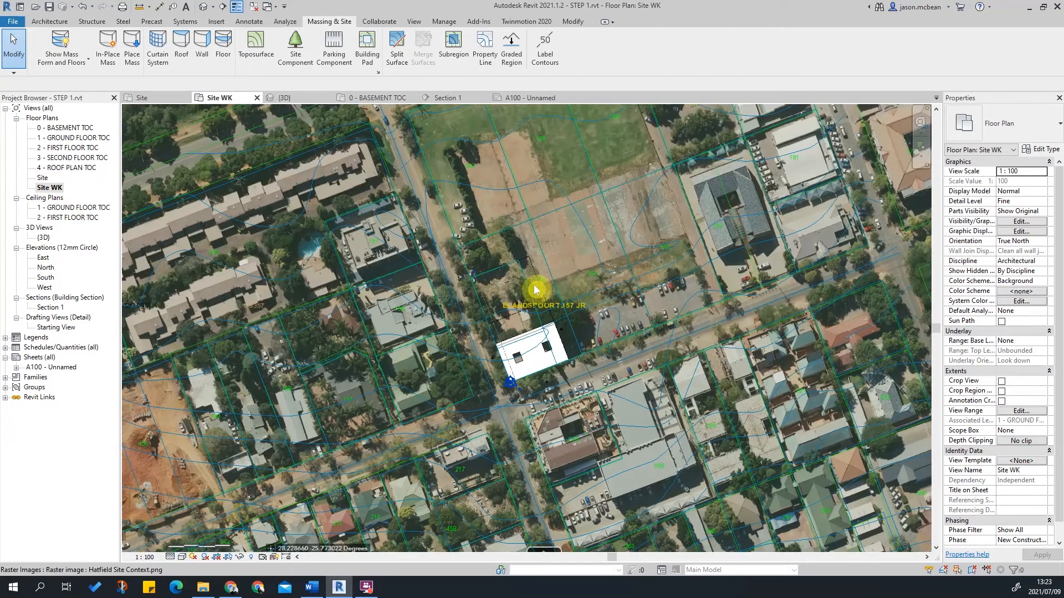
pyautogui.click(1045, 242)
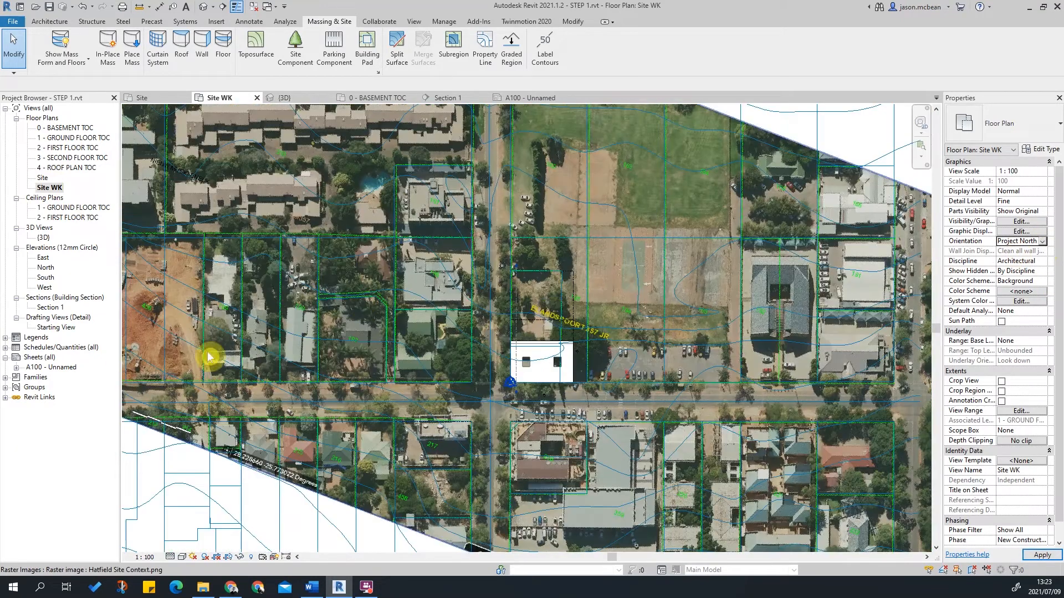
# Examine the Site WK plan in its rotated orientation, select the Hatfield Site Context.png image, and clear the selection.
pyautogui.scroll(4, 504, 329)
pyautogui.scroll(-4, 504, 329)
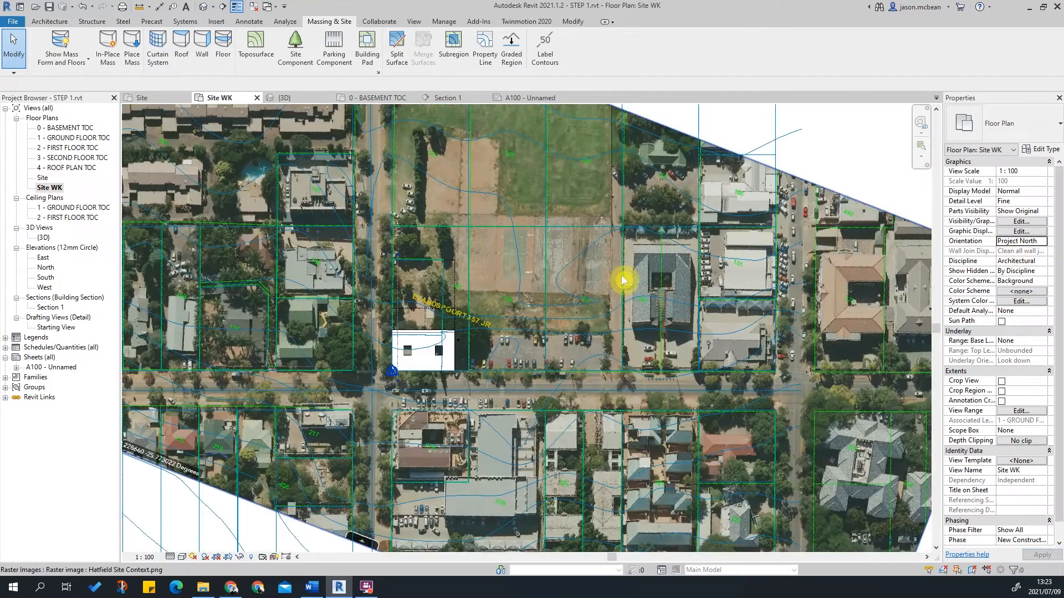
pyautogui.scroll(-2, 640, 253)
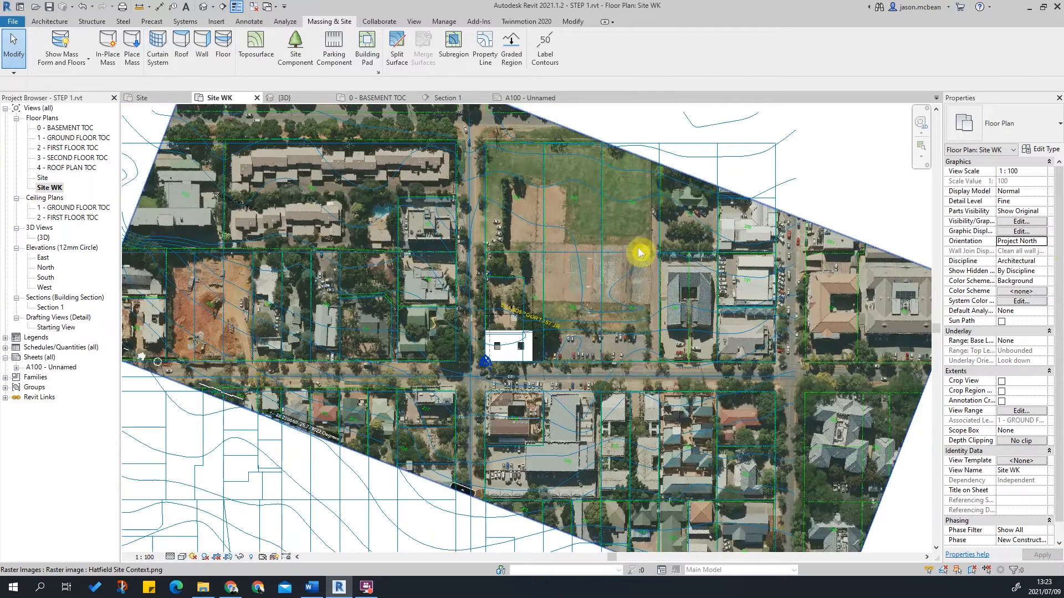
pyautogui.click(907, 265)
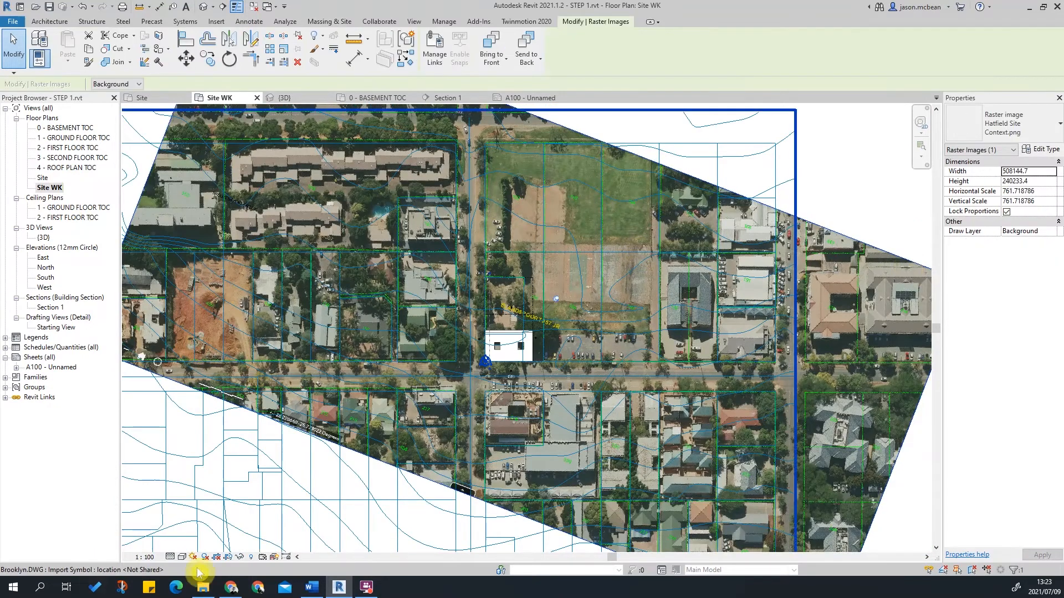
pyautogui.press('Escape')
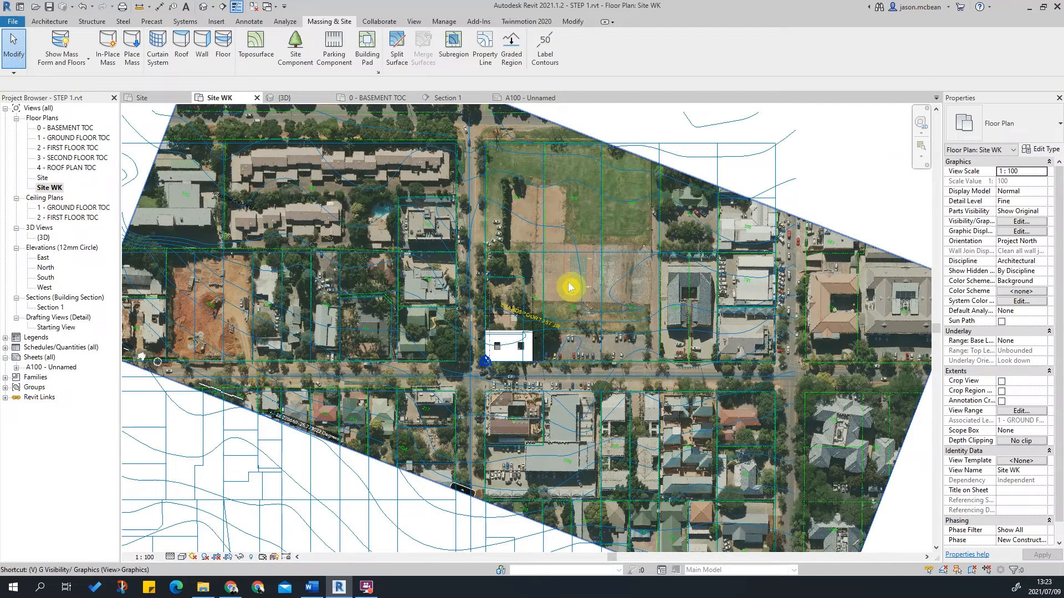
# Turn off and apply the Raster Images category in Site WK's visibility overrides, and turn the category back on.
pyautogui.press('v')
pyautogui.press('g')
pyautogui.click(204, 285)
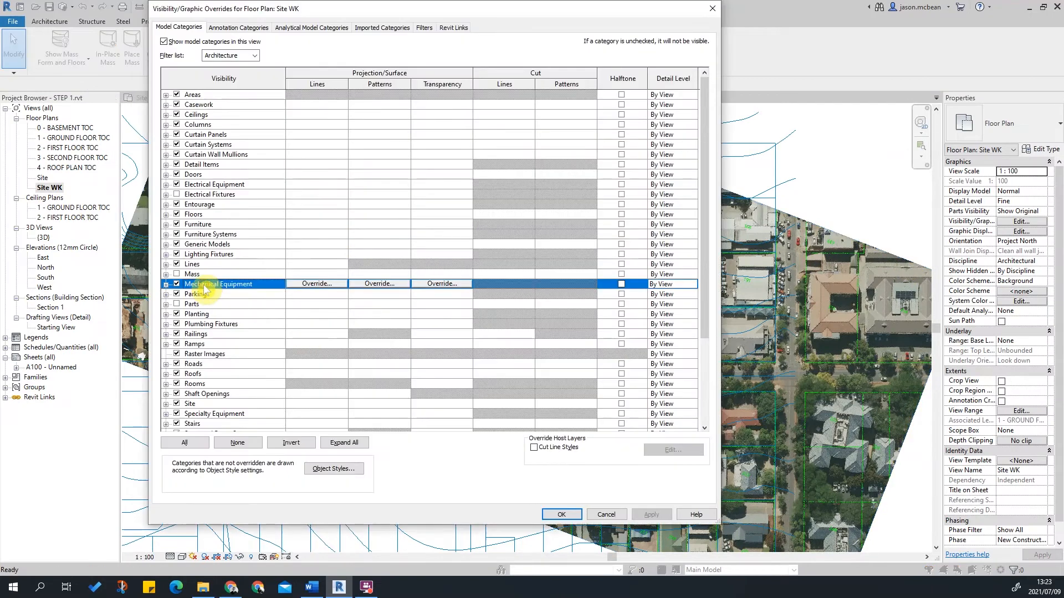
pyautogui.click(202, 334)
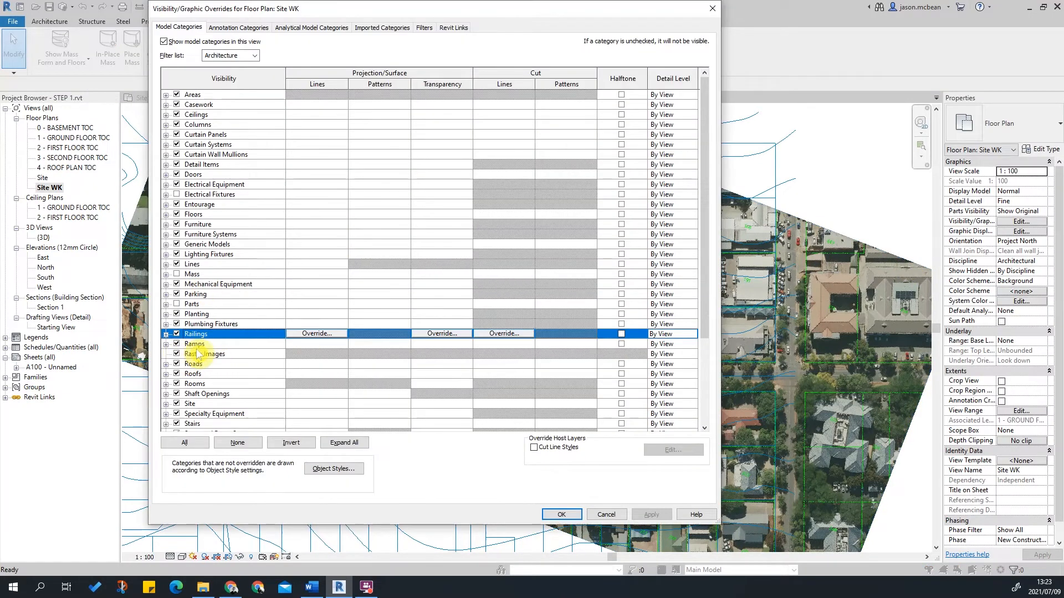
pyautogui.click(197, 354)
pyautogui.click(666, 514)
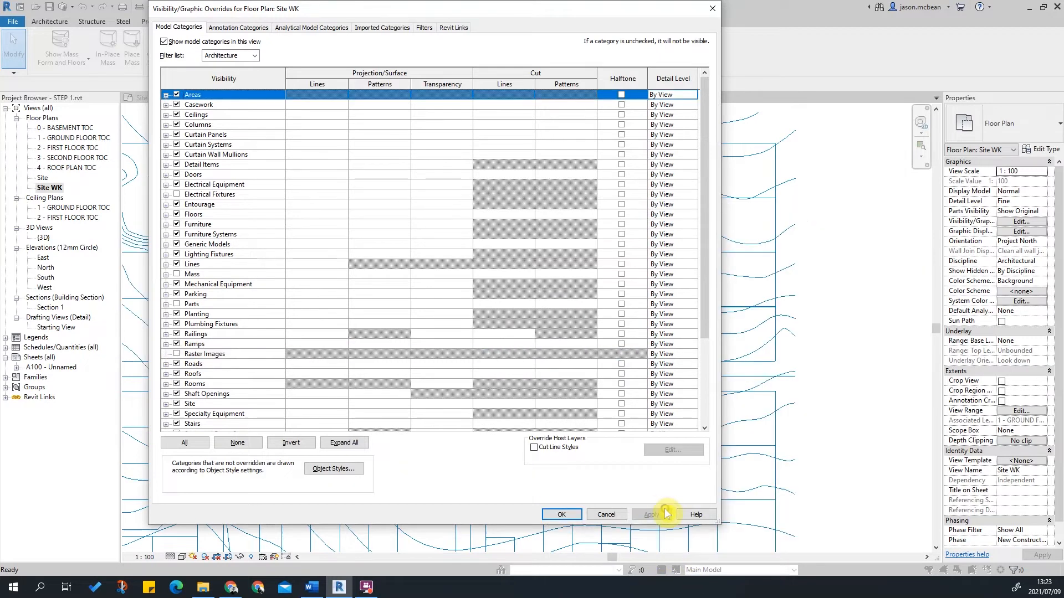
pyautogui.click(176, 354)
pyautogui.click(562, 514)
# Select the pinned Hatfield Site Context.png image, and try picking it with pinned-element selection disabled.
pyautogui.click(859, 243)
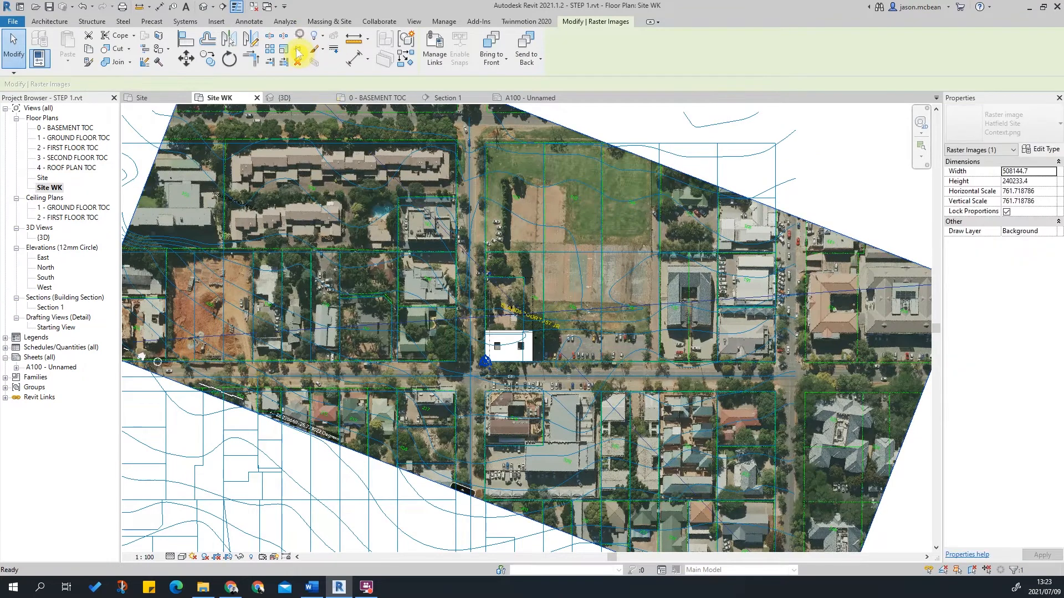
pyautogui.scroll(-2, 637, 332)
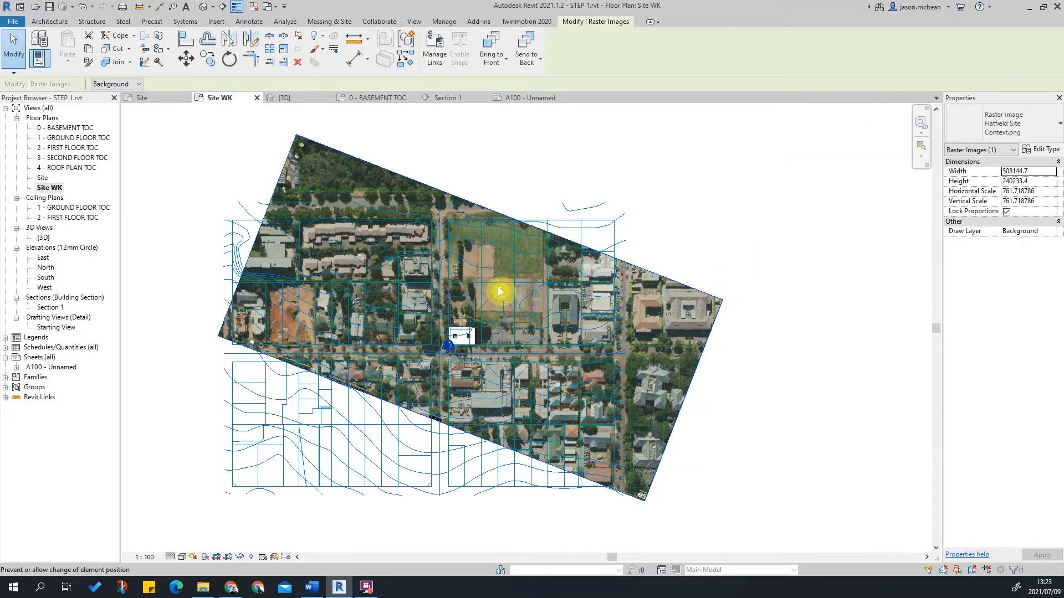
pyautogui.scroll(2, 480, 346)
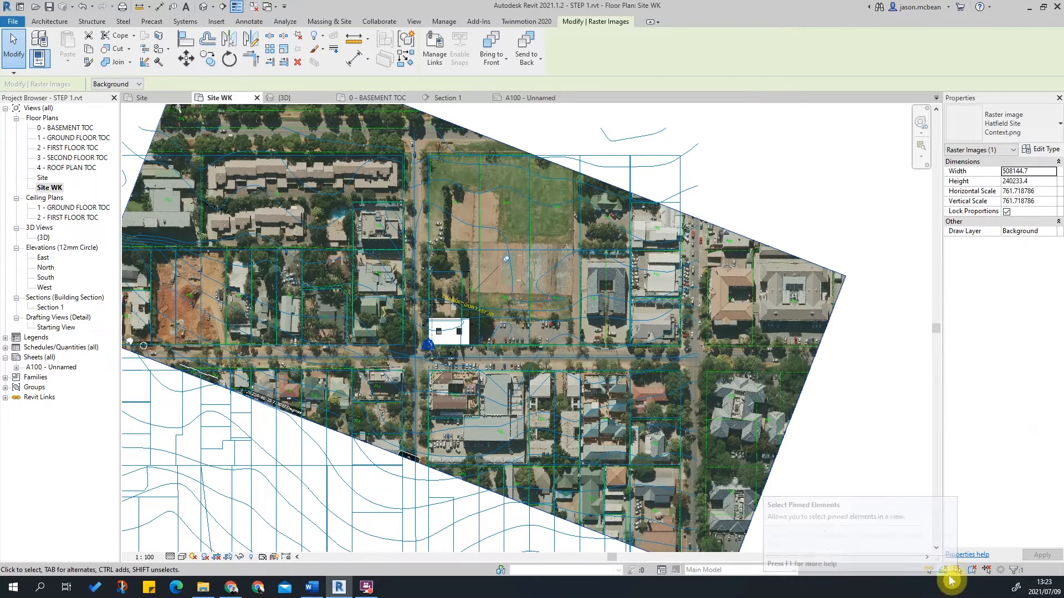
pyautogui.click(959, 573)
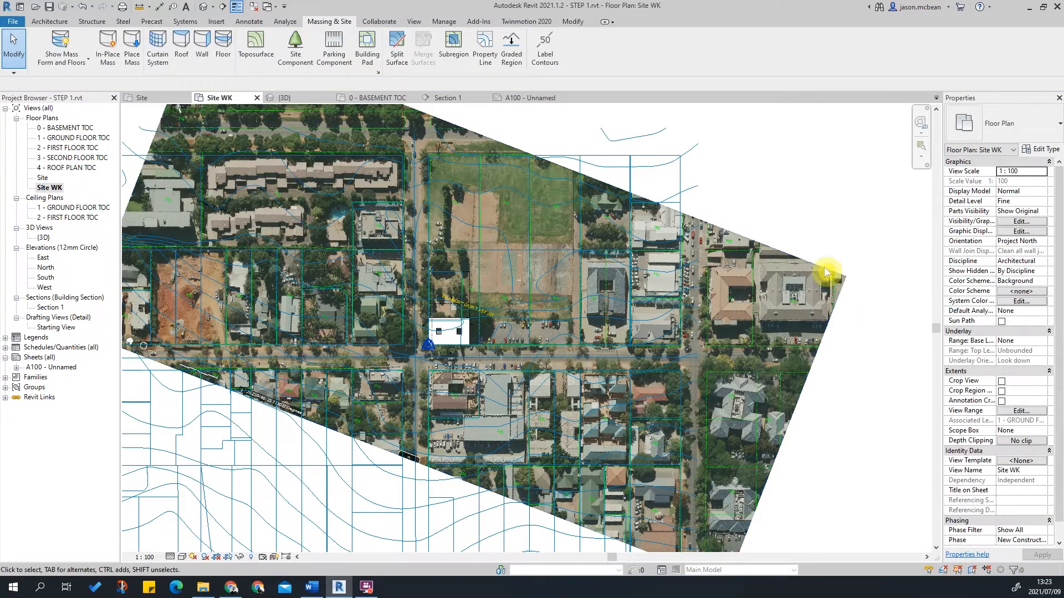
pyautogui.moveTo(823, 248); pyautogui.dragTo(819, 361)
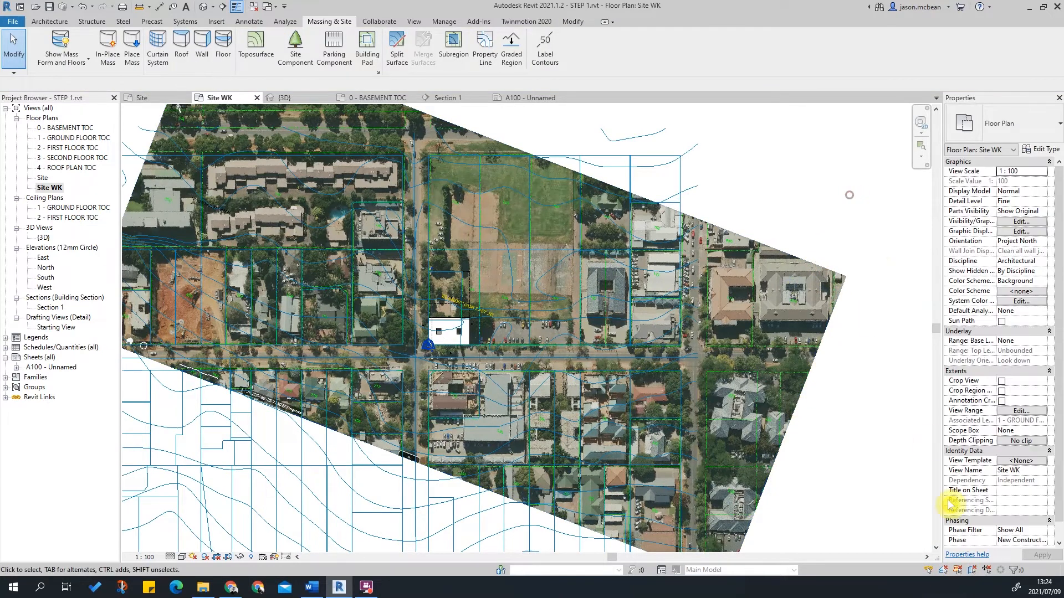
# Select the Hatfield Site Context.png image in Site WK and temporarily hide that element.
pyautogui.click(818, 271)
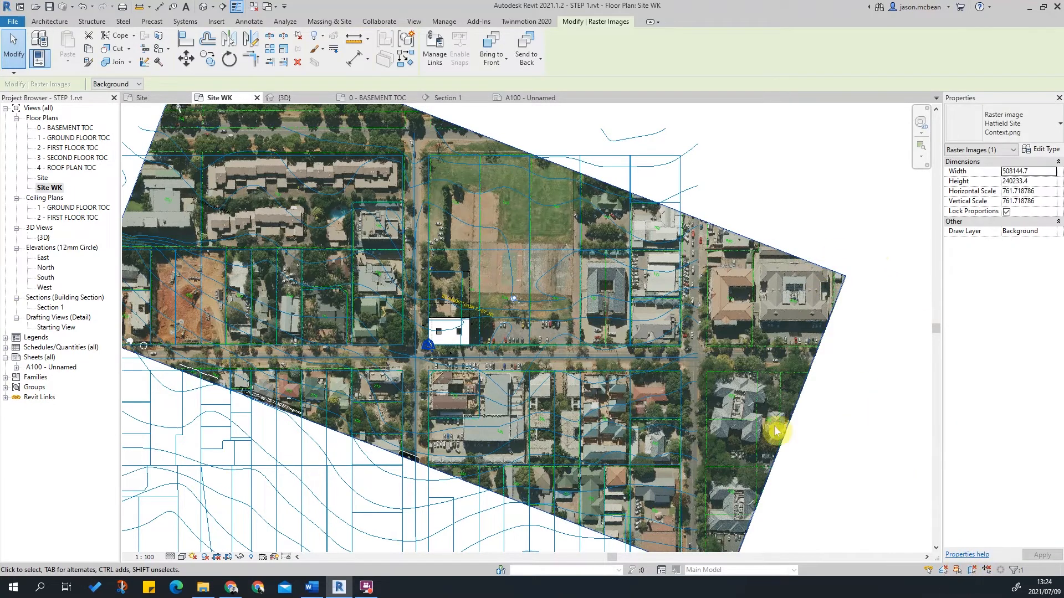
pyautogui.scroll(4, 765, 277)
pyautogui.moveTo(763, 242); pyautogui.dragTo(764, 272, button='middle')
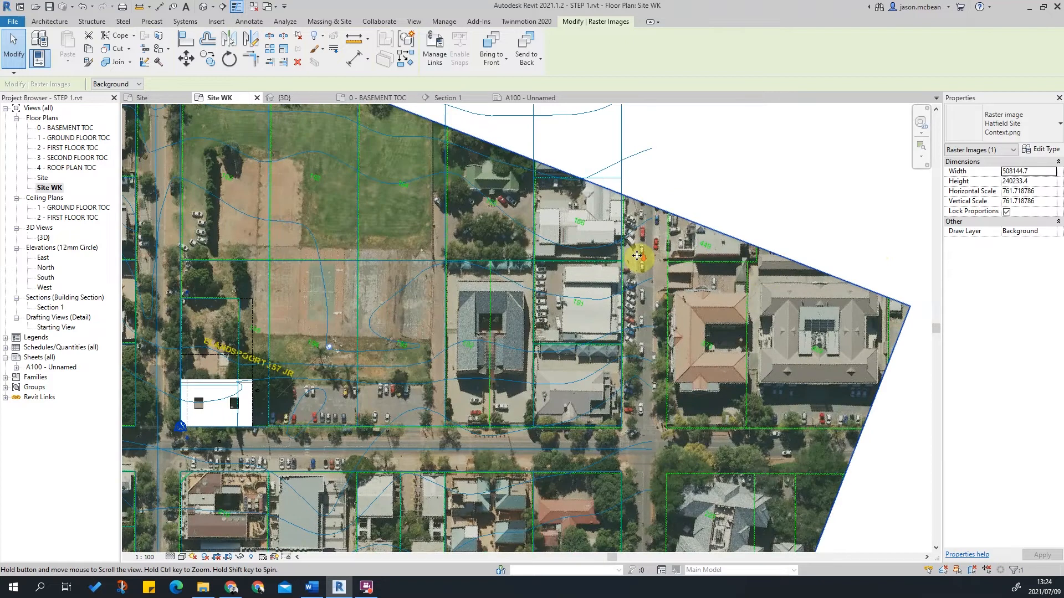
pyautogui.scroll(-3, 648, 271)
pyautogui.moveTo(467, 262); pyautogui.dragTo(513, 290, button='middle')
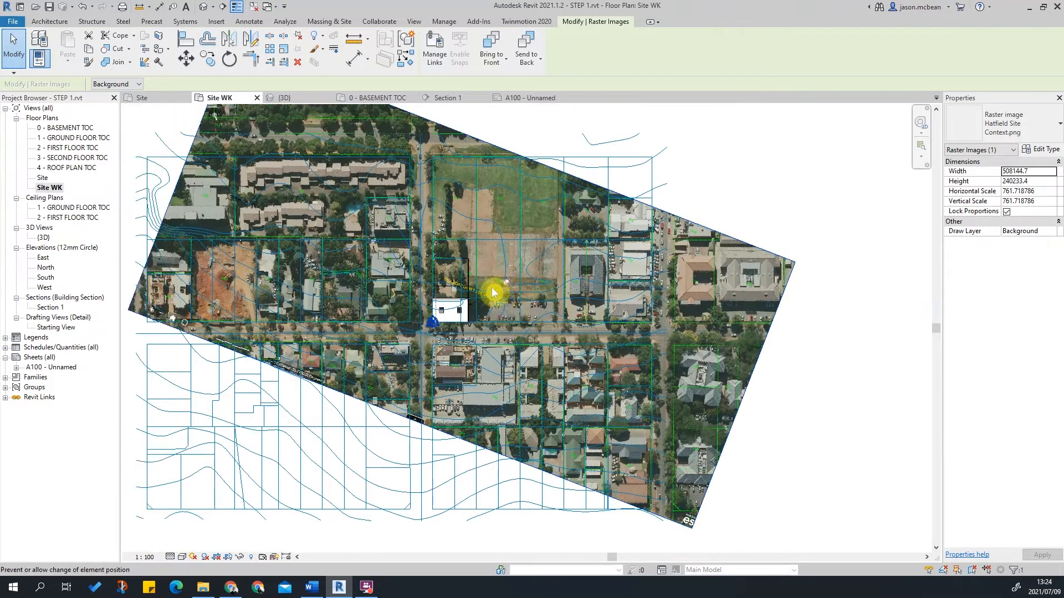
pyautogui.click(239, 557)
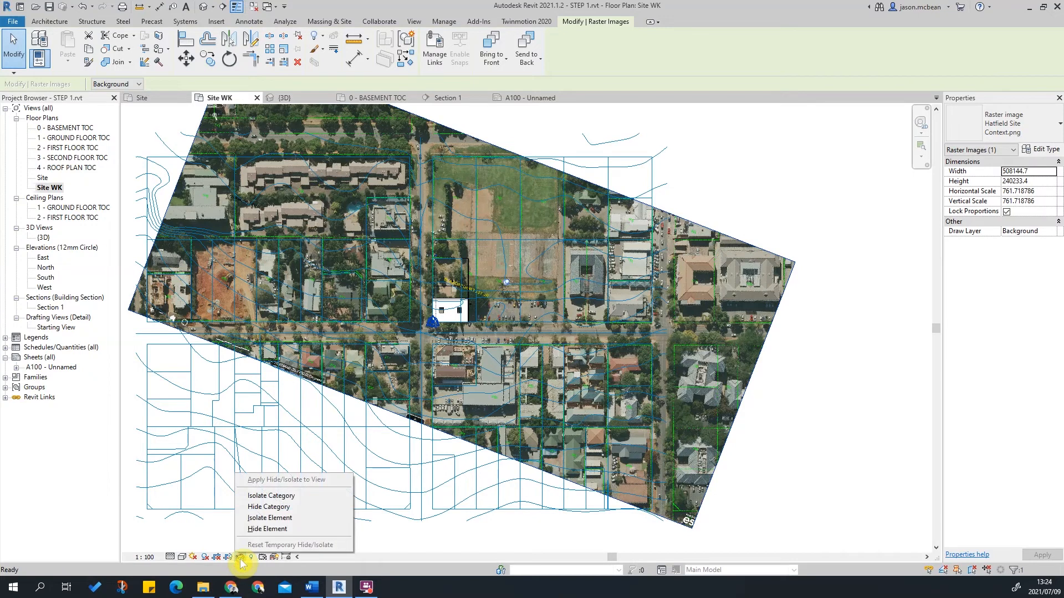
pyautogui.click(287, 529)
pyautogui.scroll(-2, 731, 294)
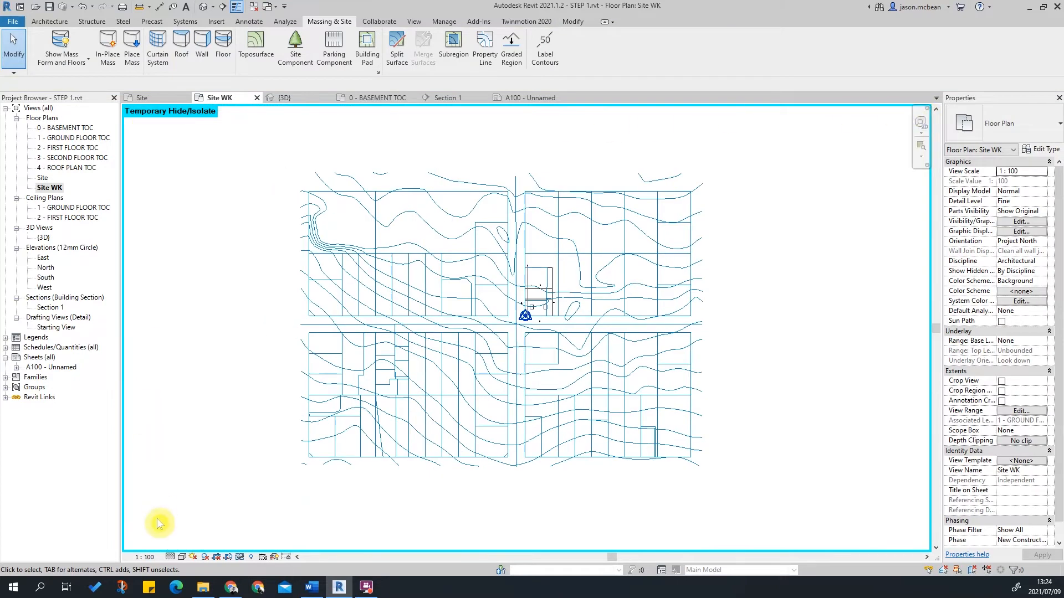
# Select the Brooklyn.DWG import in the Site WK plan and temporarily hide that element.
pyautogui.scroll(3, 475, 273)
pyautogui.scroll(-3, 403, 295)
pyautogui.scroll(3, 445, 254)
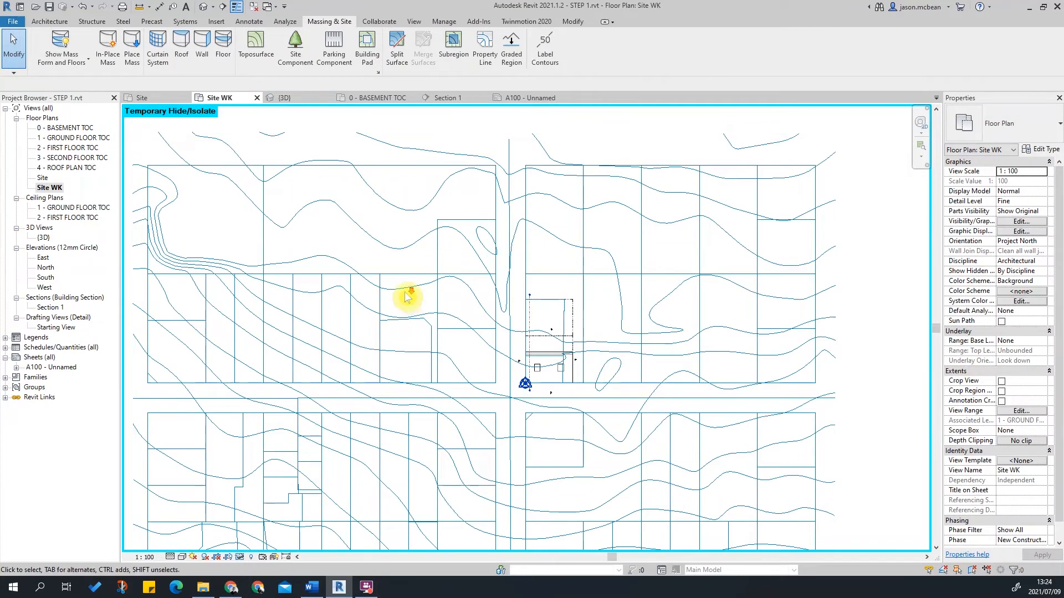
pyautogui.click(532, 225)
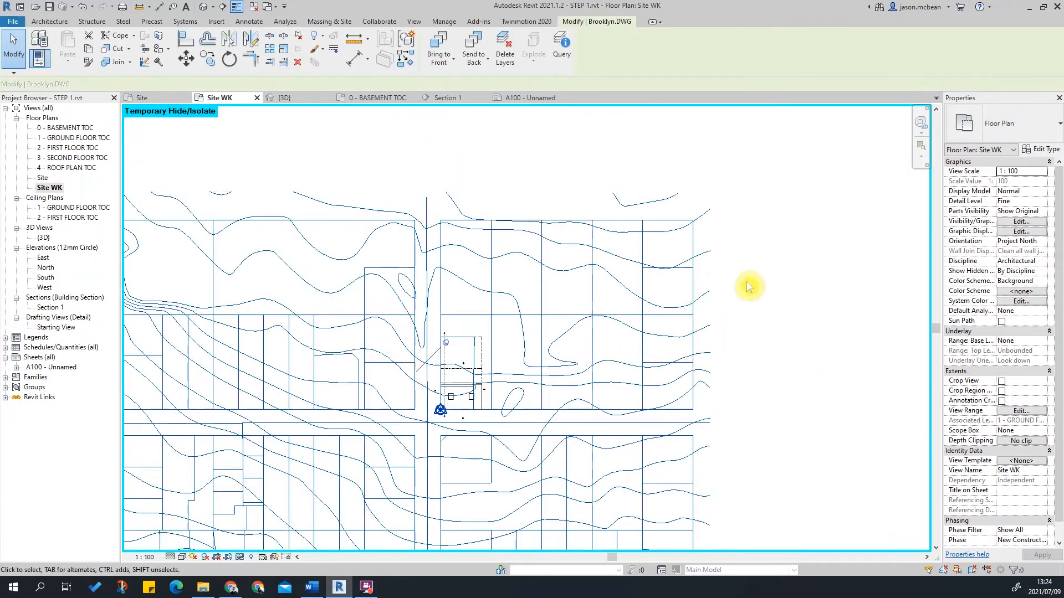
pyautogui.click(767, 268)
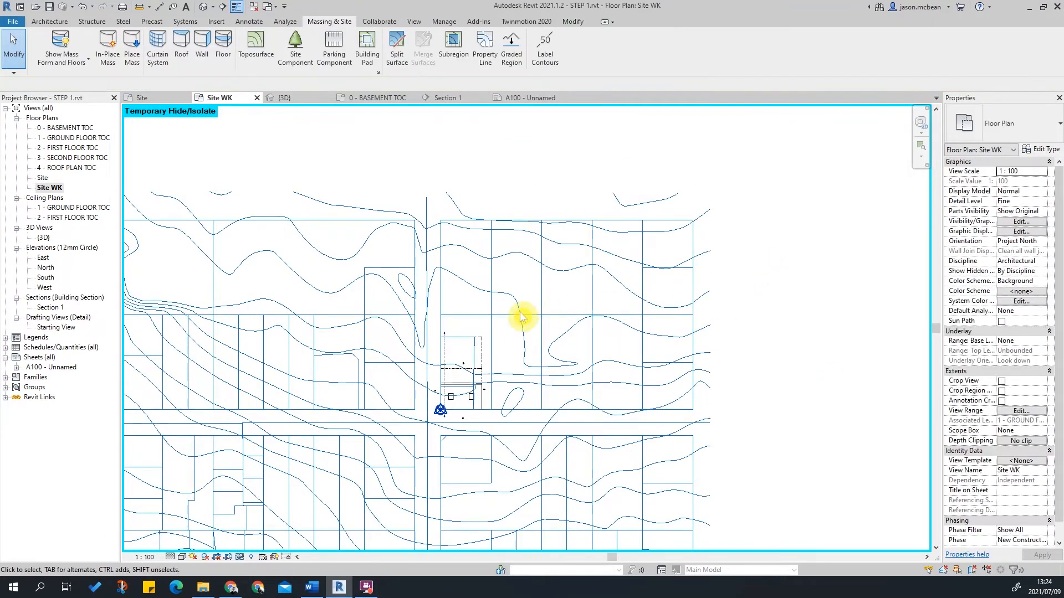
pyautogui.click(595, 316)
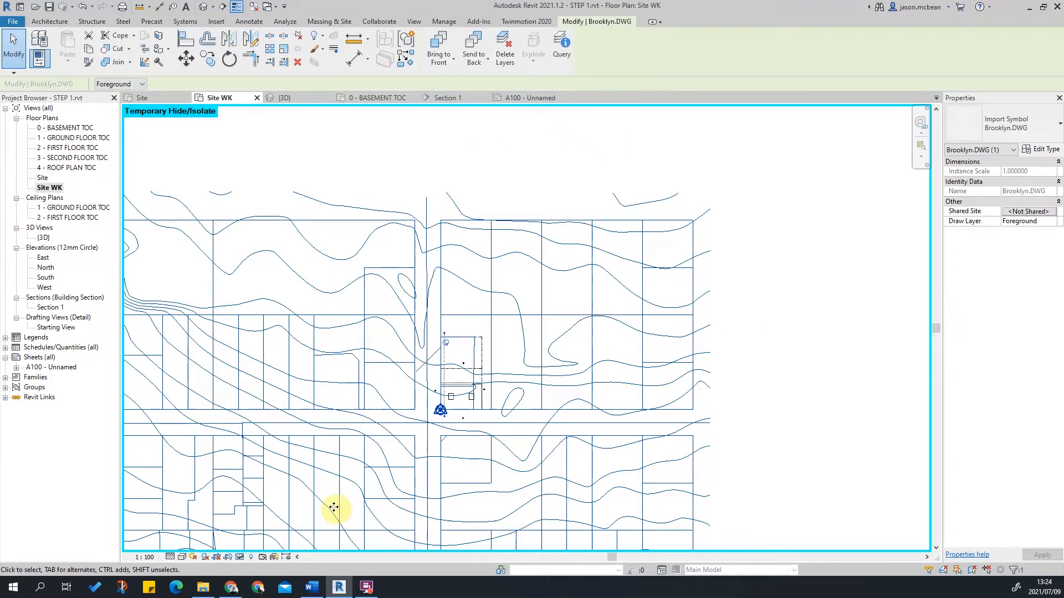
pyautogui.click(240, 557)
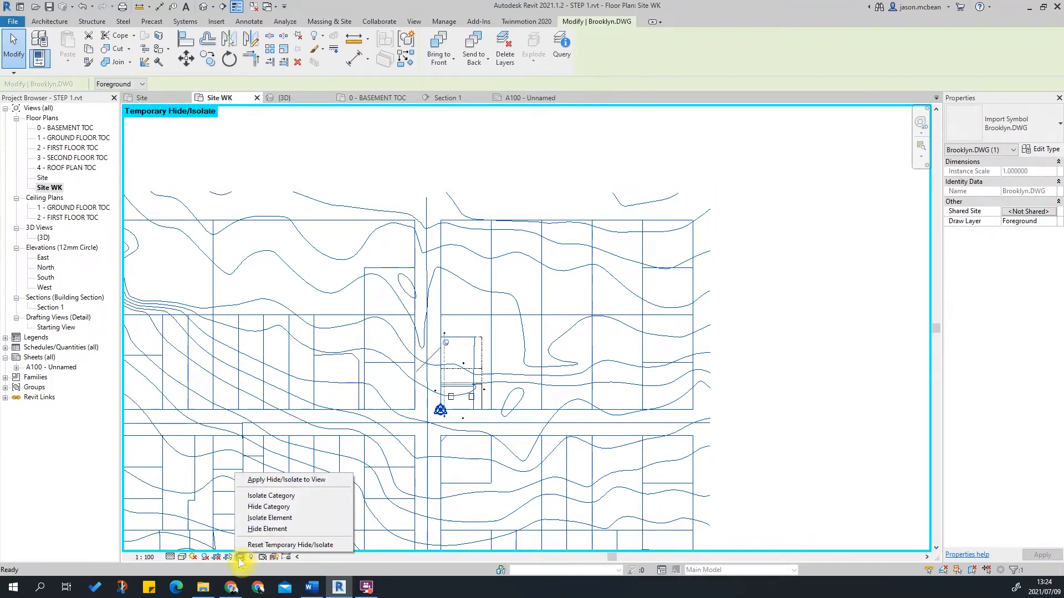
pyautogui.click(271, 529)
# Examine the property lines and the building mass footprint left in the Site WK plan.
pyautogui.scroll(5, 421, 388)
pyautogui.scroll(-4, 496, 384)
pyautogui.click(564, 312)
pyautogui.click(483, 377)
pyautogui.scroll(2, 479, 311)
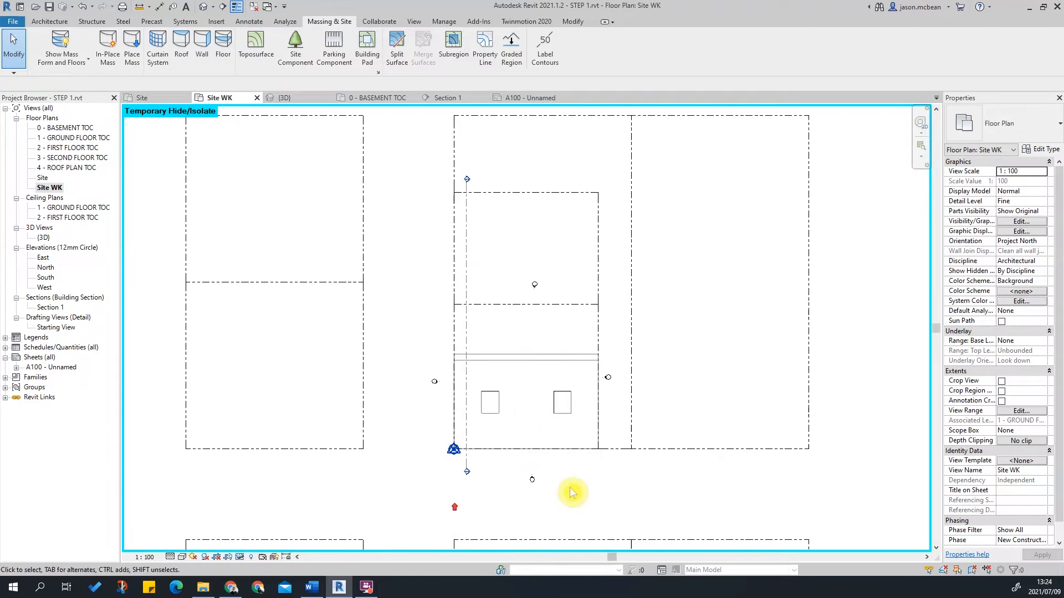
pyautogui.scroll(5, 531, 479)
pyautogui.moveTo(663, 259); pyautogui.dragTo(659, 503, button='middle')
pyautogui.scroll(1, 658, 504)
pyautogui.scroll(-4, 308, 289)
pyautogui.moveTo(274, 337); pyautogui.dragTo(333, 331, button='middle')
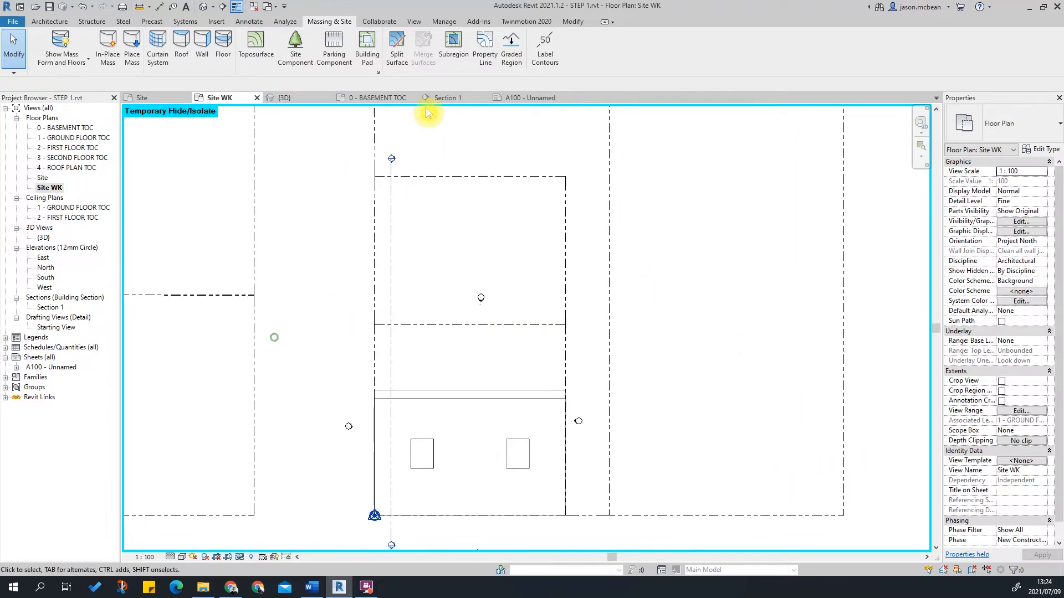
# Open the Section 1 view and turn off the building.rvt link in its visibility overrides.
pyautogui.doubleClick(392, 159)
pyautogui.scroll(4, 489, 315)
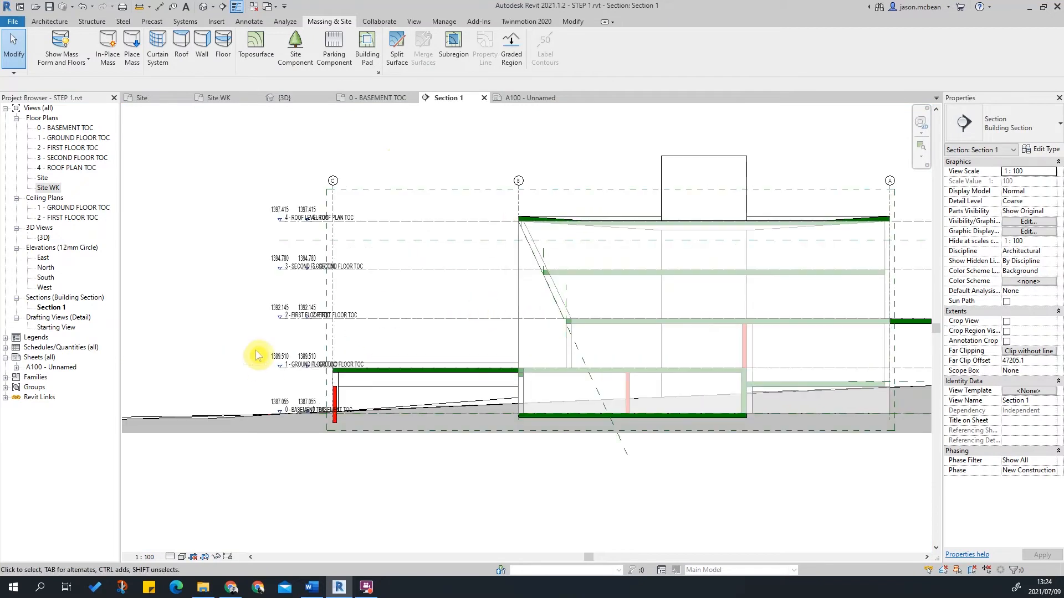
pyautogui.scroll(1, 307, 354)
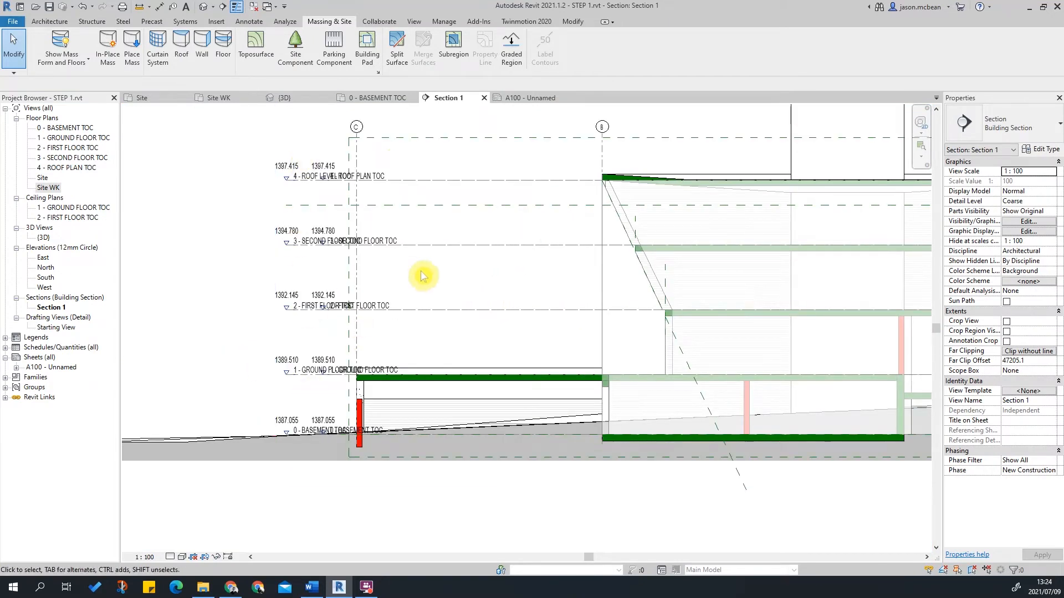
pyautogui.press('g')
pyautogui.click(454, 27)
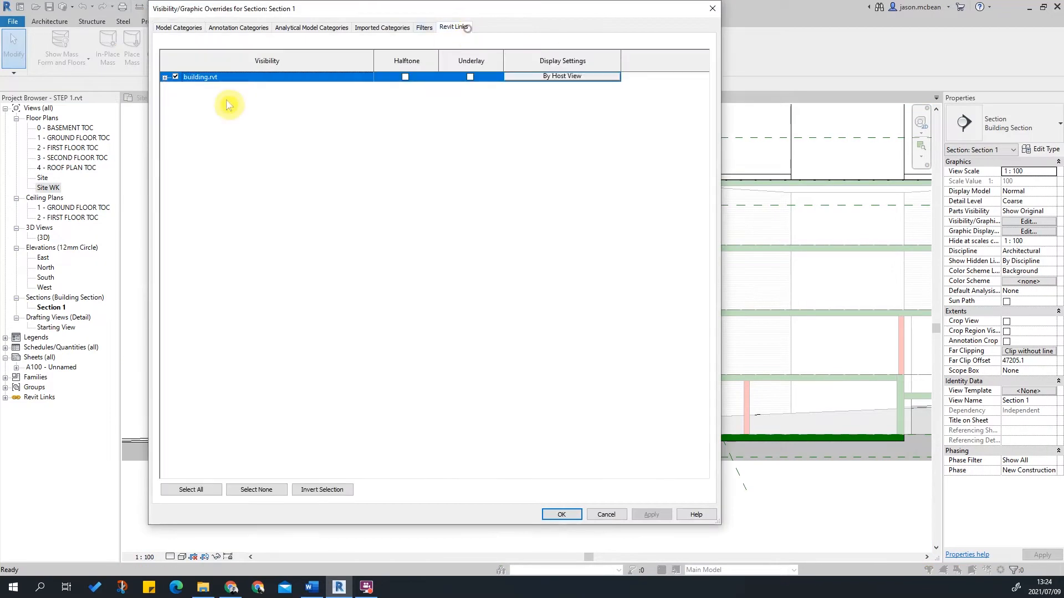
pyautogui.click(571, 514)
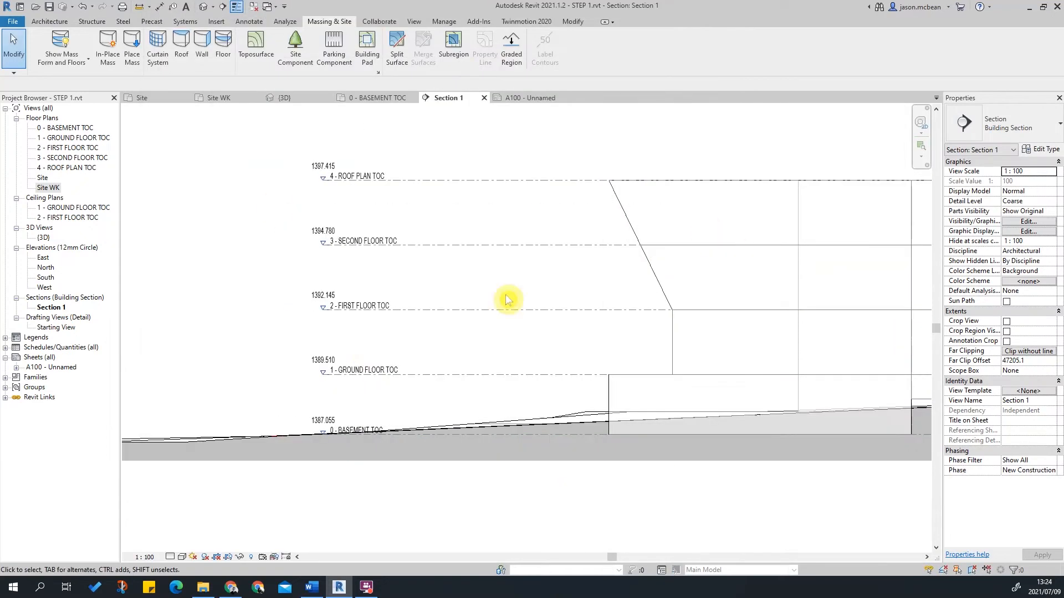
pyautogui.scroll(-3, 367, 355)
pyautogui.scroll(6, 356, 404)
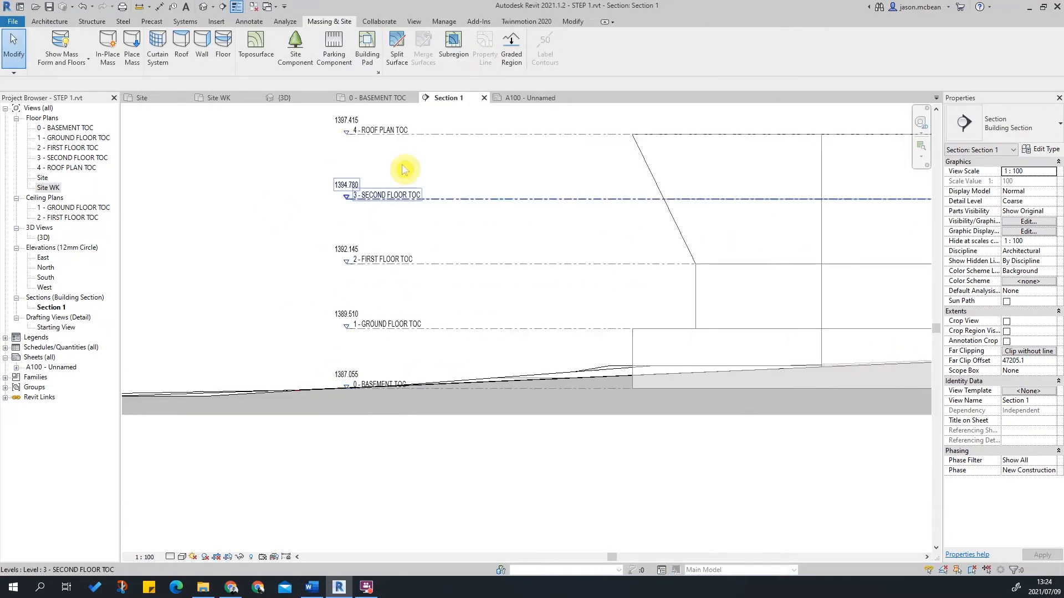
pyautogui.click(519, 326)
pyautogui.scroll(-3, 520, 327)
pyautogui.press('Escape')
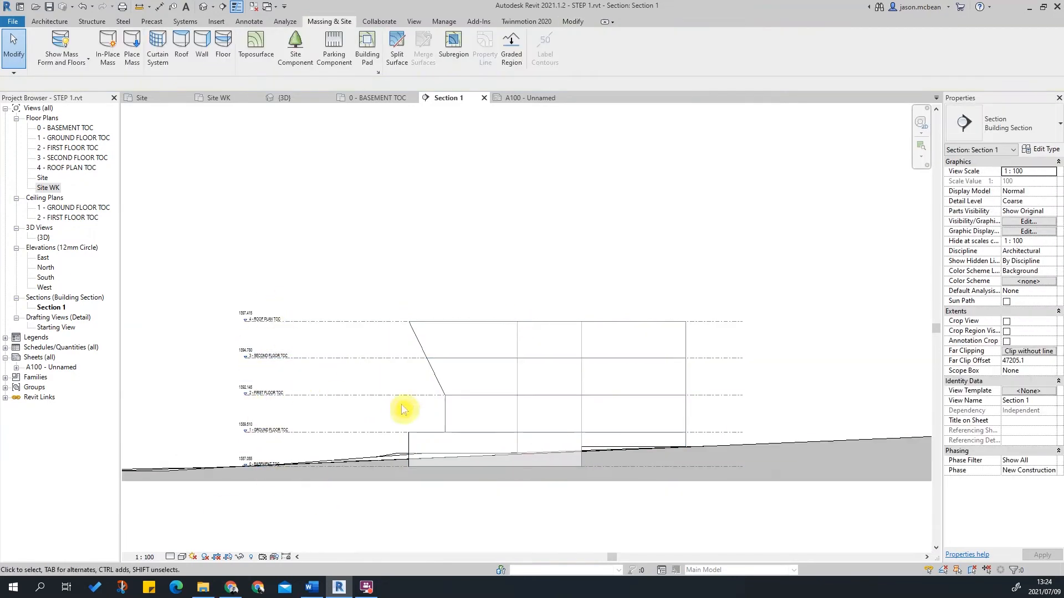
# Return to Site WK and draw a vertical gridline along the lot's west boundary, from its southwest corner to just beyond the inner lot line.
pyautogui.doubleClick(49, 188)
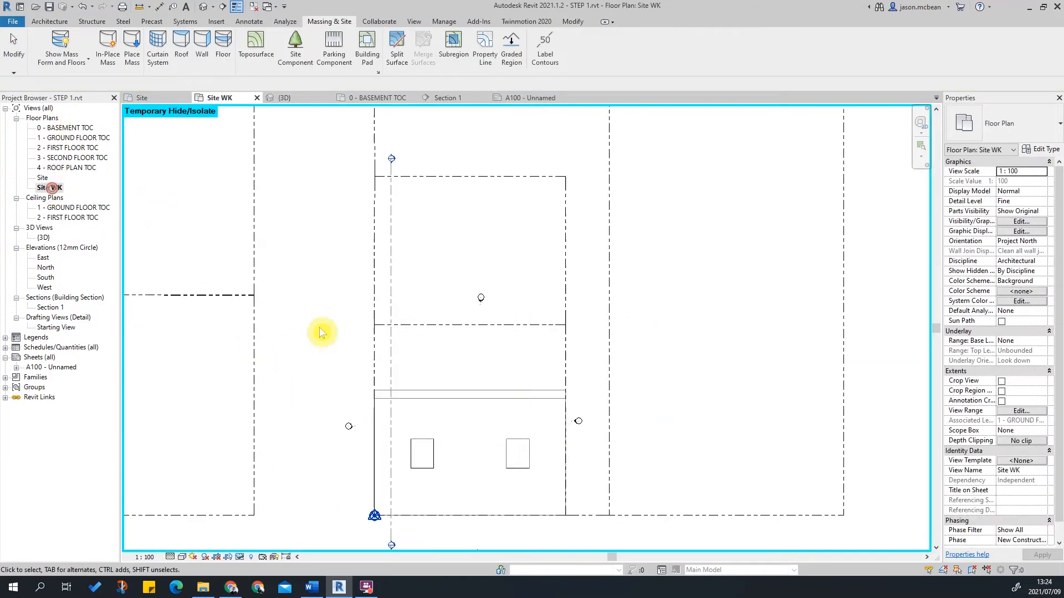
pyautogui.moveTo(513, 399); pyautogui.dragTo(575, 285, button='middle')
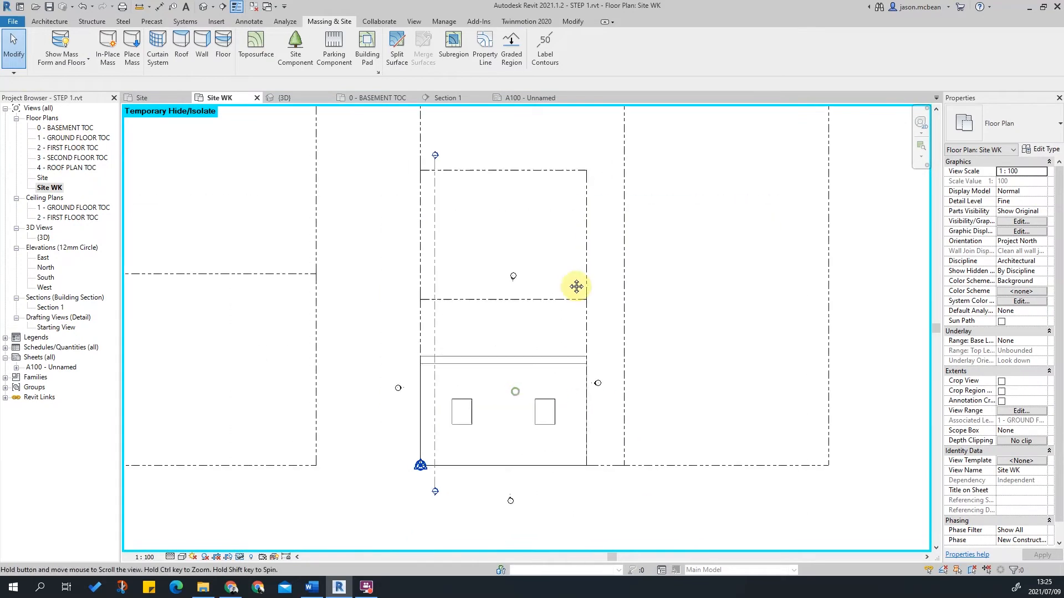
pyautogui.click(50, 22)
pyautogui.click(820, 47)
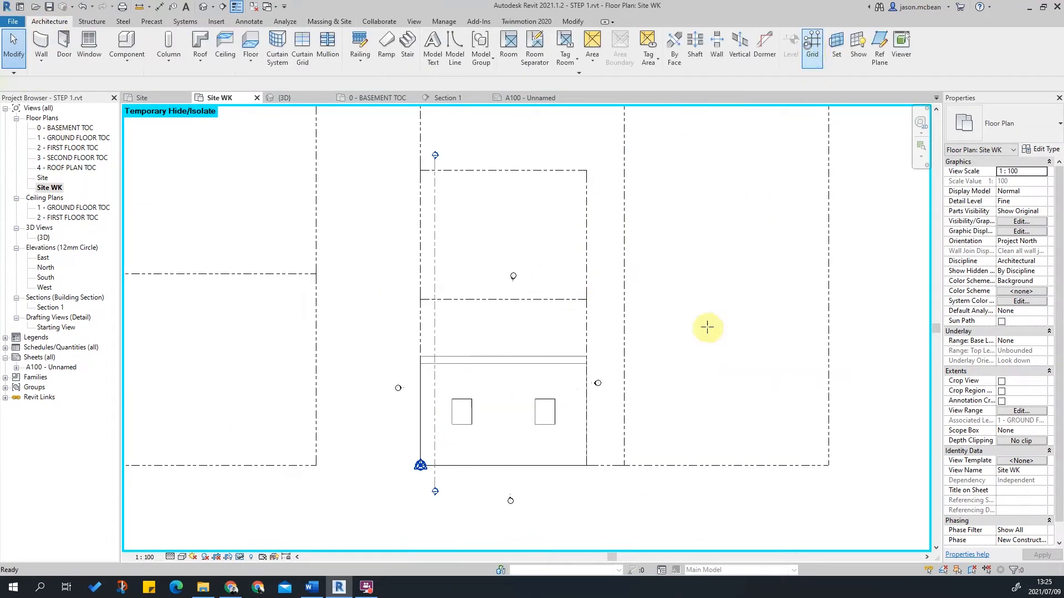
pyautogui.scroll(2, 354, 344)
pyautogui.scroll(3, 435, 536)
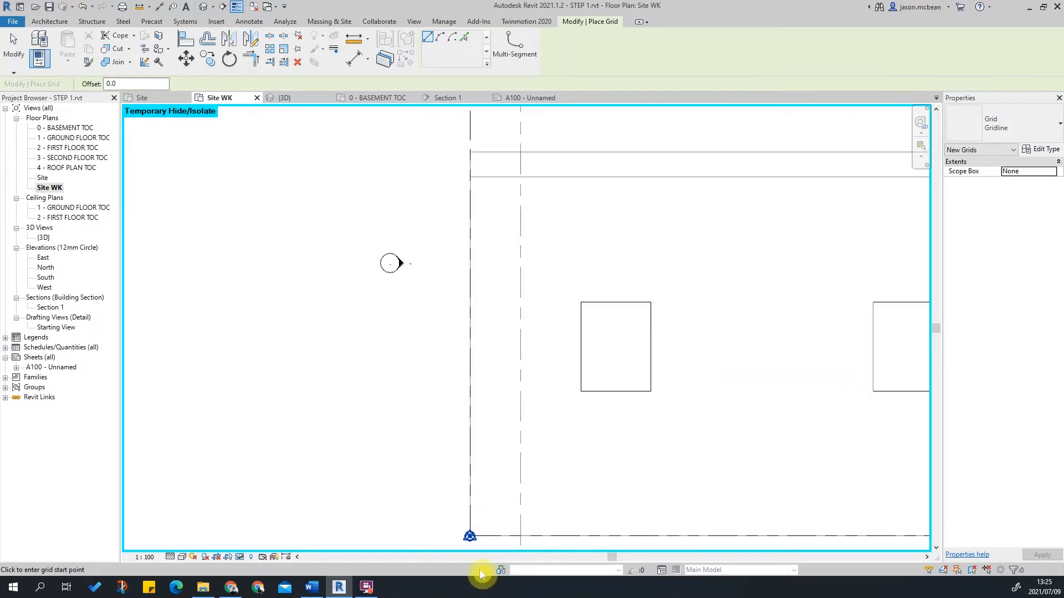
pyautogui.click(462, 530)
pyautogui.scroll(-5, 464, 518)
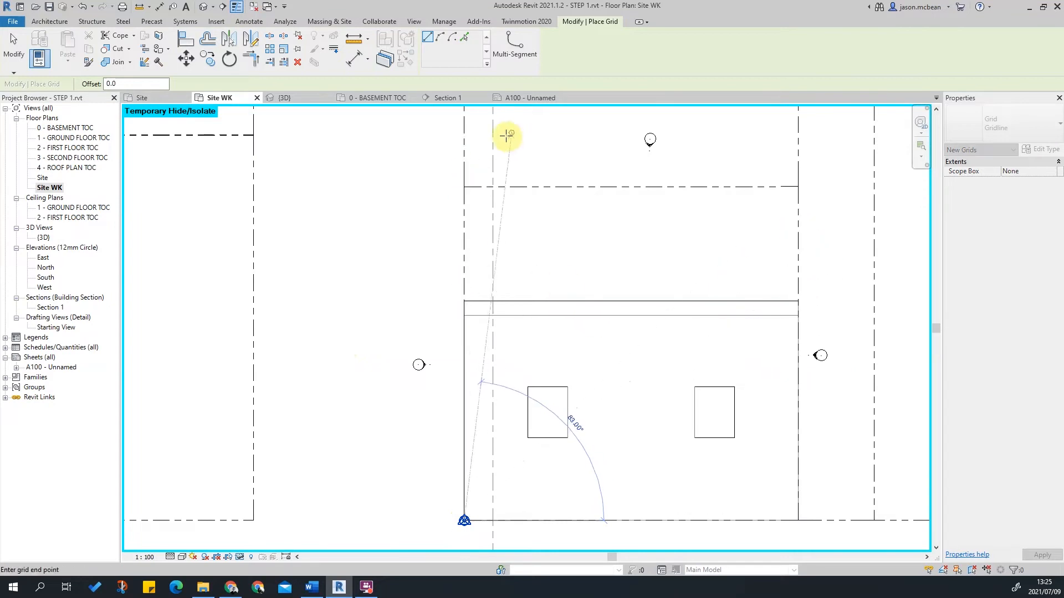
pyautogui.scroll(2, 471, 168)
pyautogui.scroll(2, 471, 168)
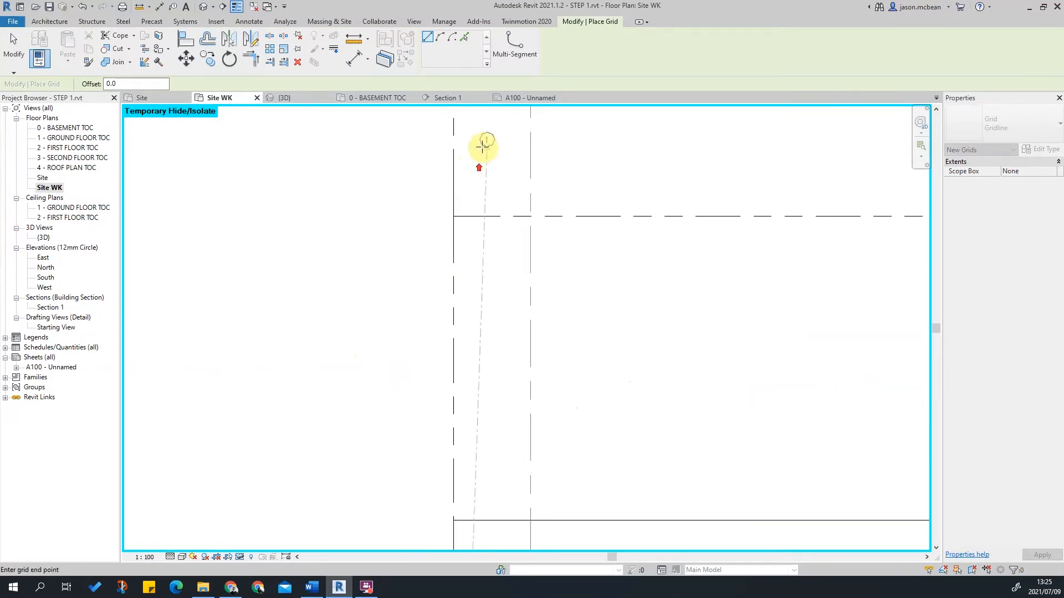
pyautogui.click(453, 132)
pyautogui.scroll(-5, 563, 281)
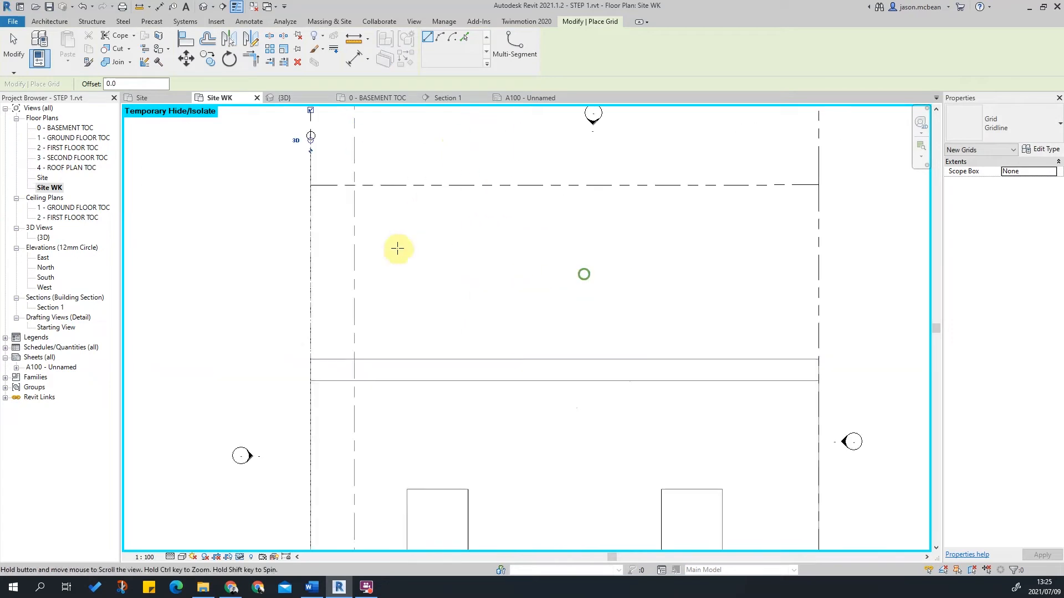
# Draw a horizontal gridline along the building mass's north edge, from west of the lot to its east boundary.
pyautogui.scroll(3, 346, 208)
pyautogui.scroll(-4, 469, 225)
pyautogui.scroll(6, 660, 488)
pyautogui.scroll(-7, 713, 486)
pyautogui.scroll(3, 513, 357)
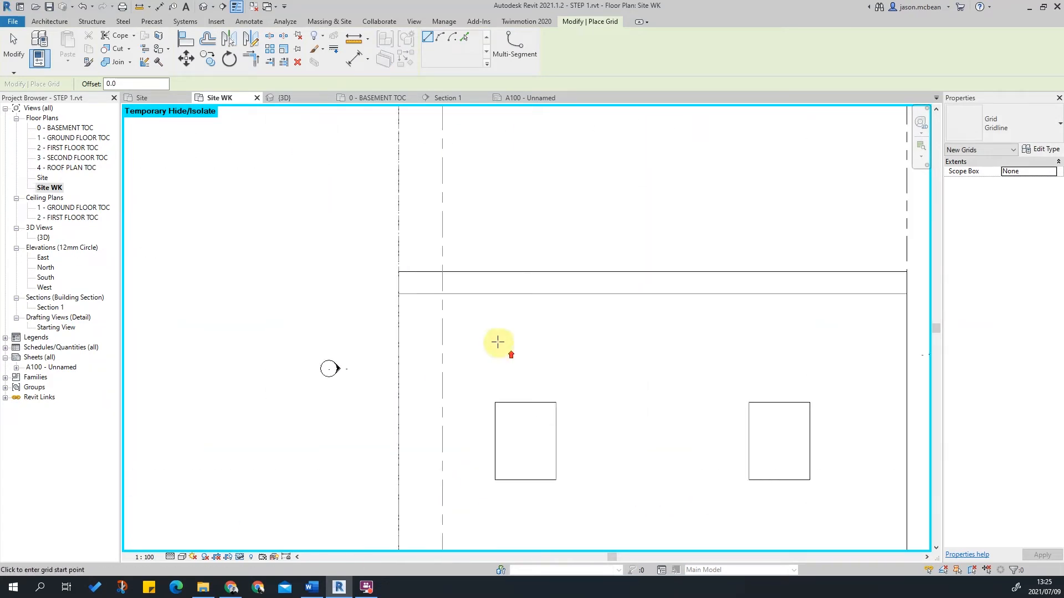
pyautogui.click(392, 274)
pyautogui.scroll(-3, 391, 275)
pyautogui.press('Escape')
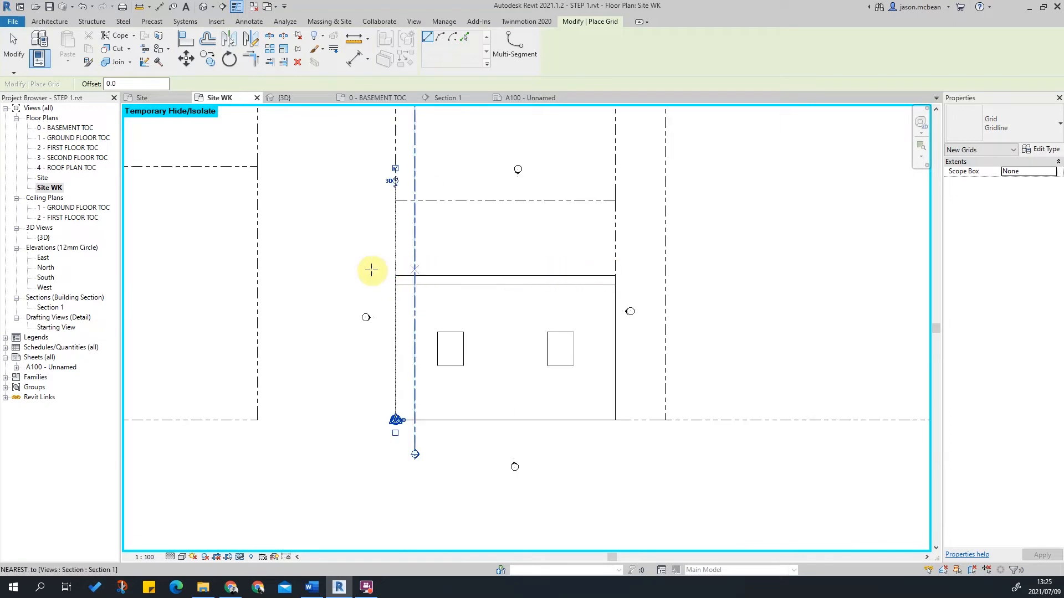
pyautogui.click(611, 275)
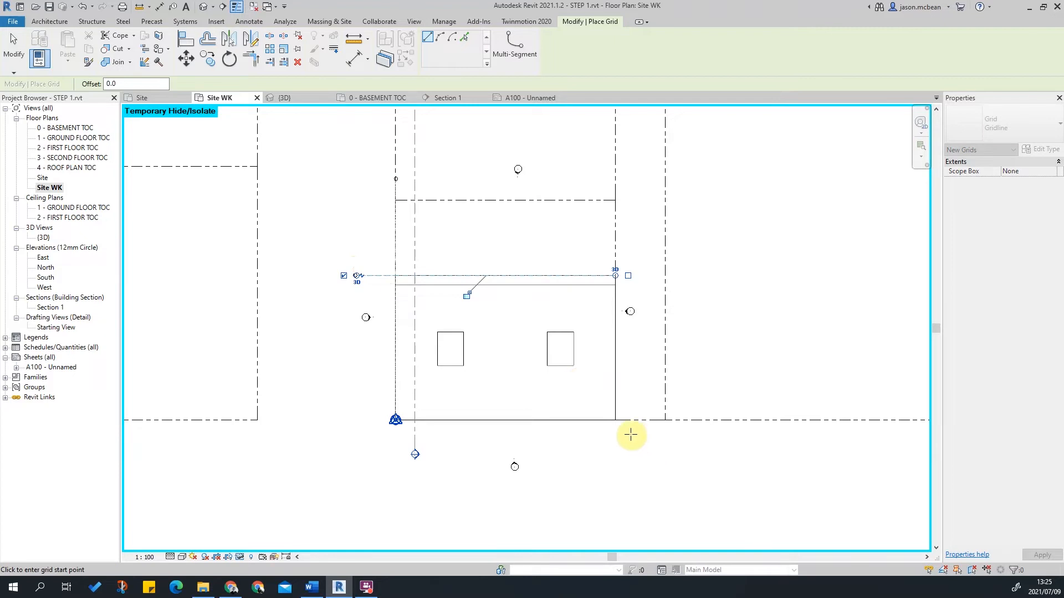
# Draw two short horizontal gridlines west of the lot's west boundary, one at the south boundary and one at the inner lot line.
pyautogui.scroll(7, 401, 417)
pyautogui.click(366, 436)
pyautogui.scroll(-3, 426, 435)
pyautogui.click(325, 427)
pyautogui.scroll(-3, 542, 432)
pyautogui.scroll(3, 524, 372)
pyautogui.click(528, 344)
pyautogui.click(464, 345)
pyautogui.scroll(-2, 515, 387)
pyautogui.moveTo(602, 503); pyautogui.dragTo(574, 414, button='middle')
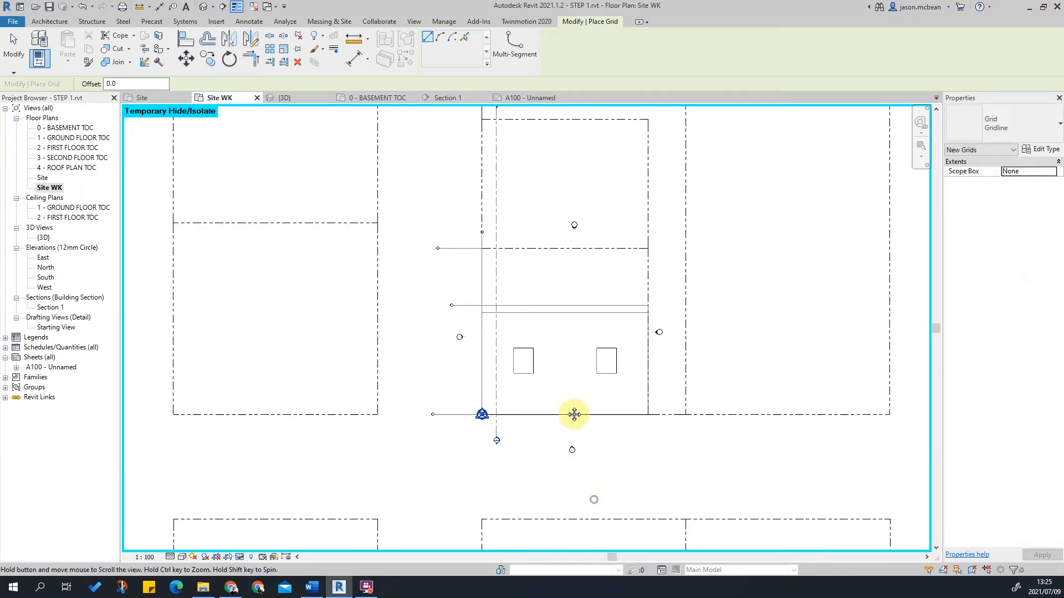
pyautogui.press('Escape')
pyautogui.press('Escape')
# Select the gridline at the inner lot line and temporarily isolate its category in Site WK.
pyautogui.scroll(2, 482, 274)
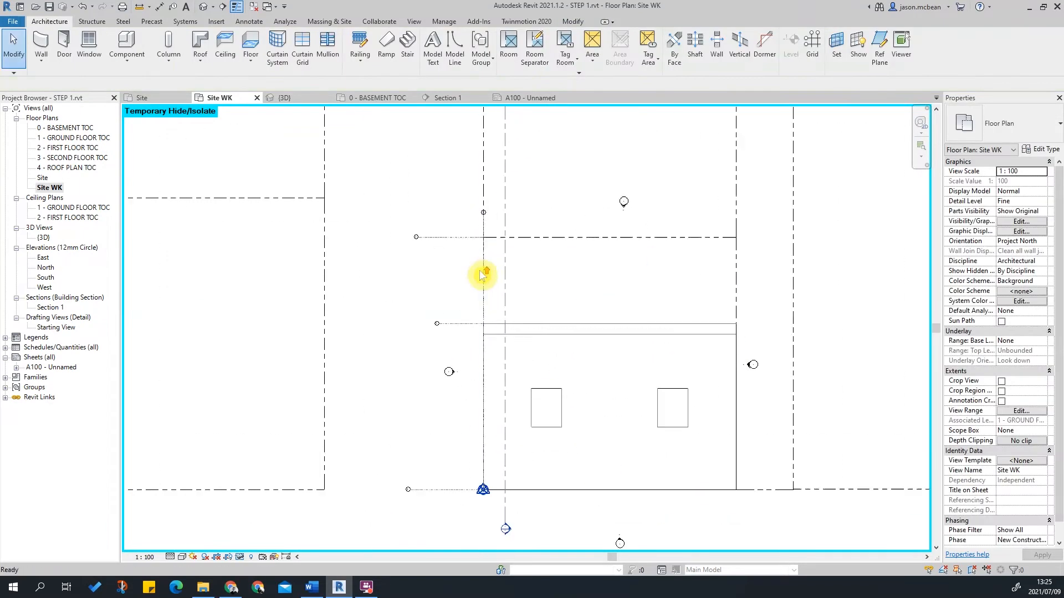
pyautogui.click(441, 242)
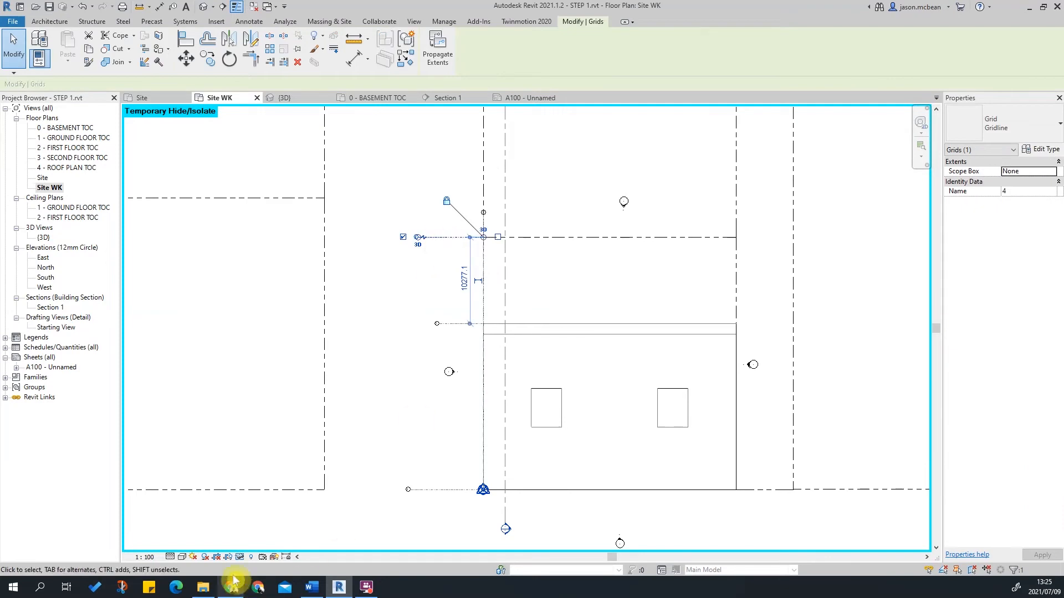
pyautogui.click(240, 557)
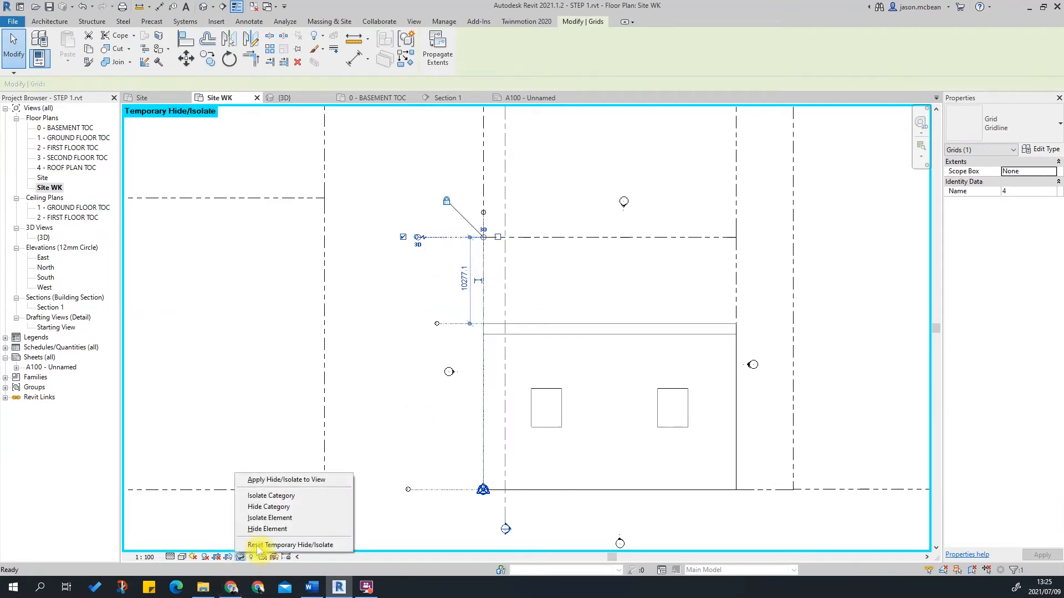
pyautogui.click(292, 497)
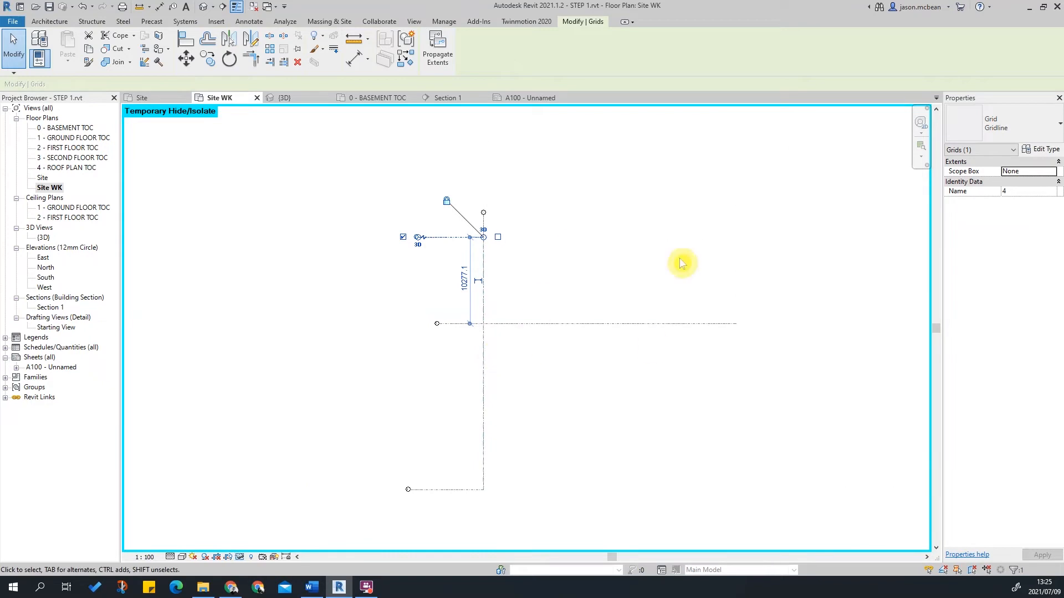
# Try to extend the south gridline eastward from its free end, and undo the change.
pyautogui.click(496, 359)
pyautogui.click(455, 491)
pyautogui.moveTo(485, 492); pyautogui.dragTo(642, 496)
pyautogui.hotkey('ctrl', 'z')
# Shorten the vertical gridline so its lower end stops just above the south gridline.
pyautogui.click(448, 491)
pyautogui.scroll(3, 455, 503)
pyautogui.click(555, 429)
pyautogui.click(535, 391)
pyautogui.moveTo(535, 465); pyautogui.dragTo(540, 402)
# Extend the south gridline eastward across the building width together with the aligned north gridline.
pyautogui.click(467, 488)
pyautogui.scroll(-2, 464, 488)
pyautogui.click(470, 477)
pyautogui.click(496, 489)
pyautogui.scroll(-2, 496, 490)
pyautogui.moveTo(502, 481); pyautogui.dragTo(728, 442)
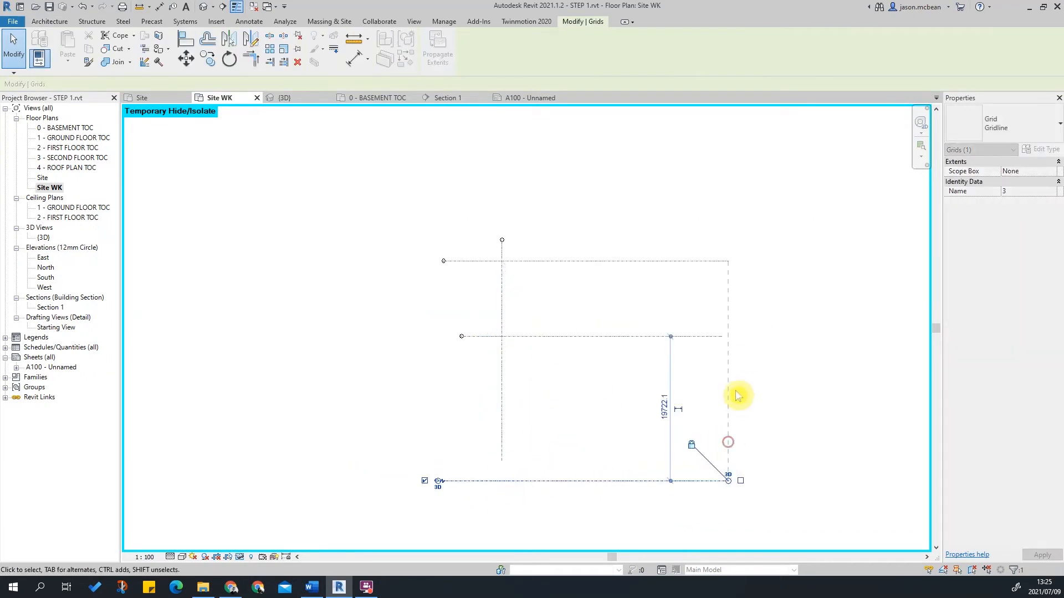
# Align the middle horizontal gridline's east end with the east ends of the north and south gridlines.
pyautogui.click(705, 361)
pyautogui.click(613, 336)
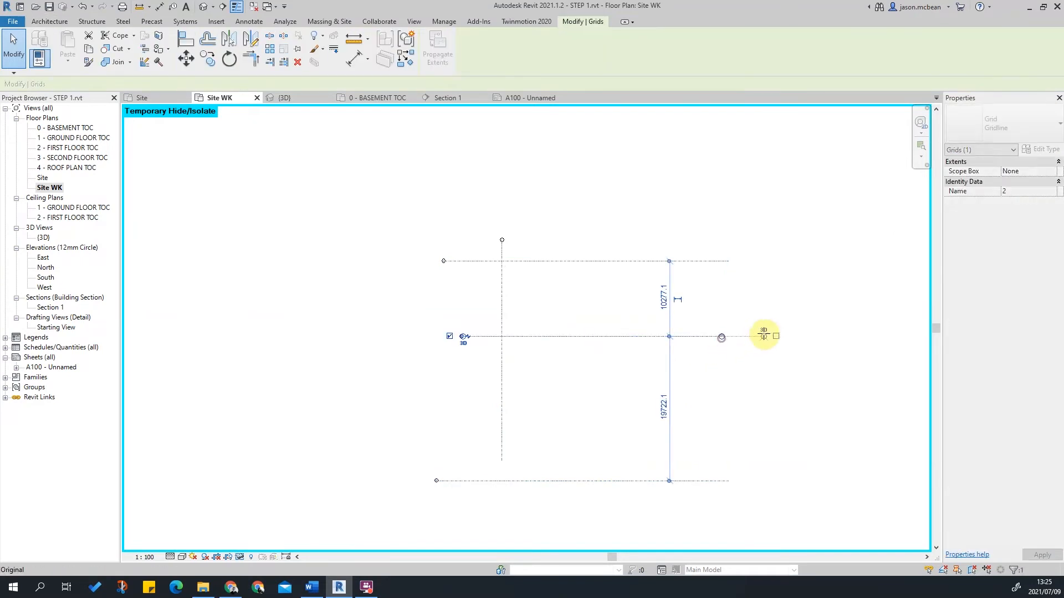
pyautogui.moveTo(731, 299); pyautogui.dragTo(731, 299)
pyautogui.scroll(2, 765, 289)
pyautogui.click(770, 288)
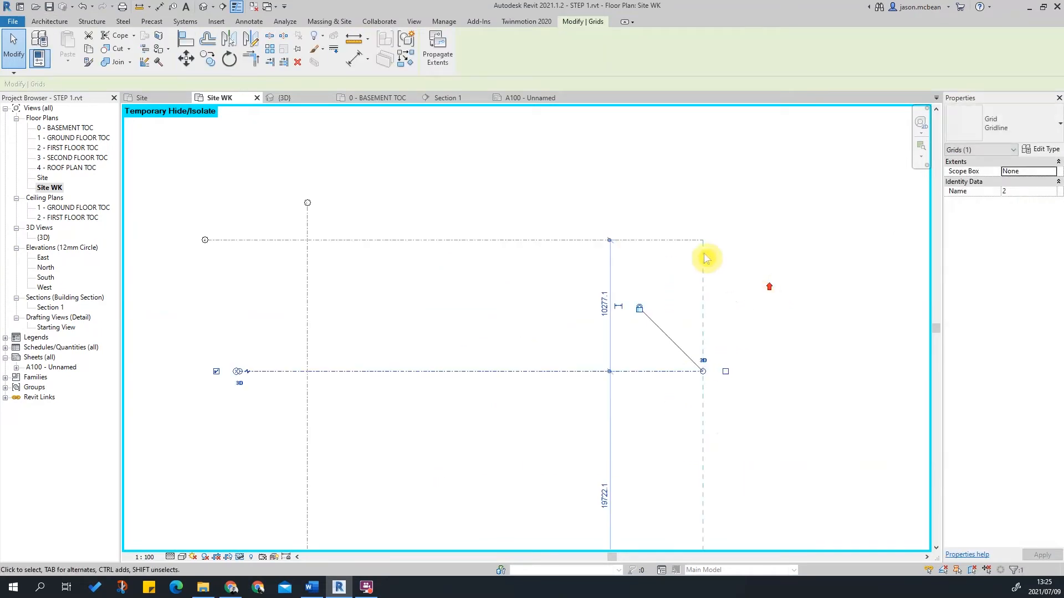
pyautogui.scroll(-2, 622, 291)
pyautogui.scroll(2, 404, 521)
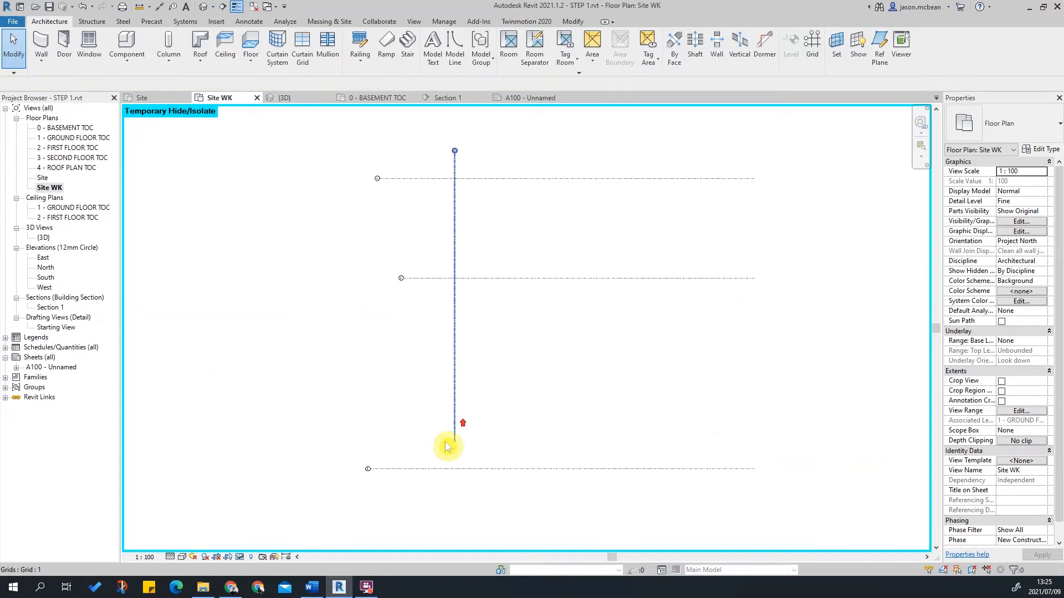
# Align the west bubble ends of the south and north gridlines with the middle gridline's bubble.
pyautogui.click(382, 469)
pyautogui.scroll(3, 372, 475)
pyautogui.moveTo(374, 469); pyautogui.dragTo(484, 421)
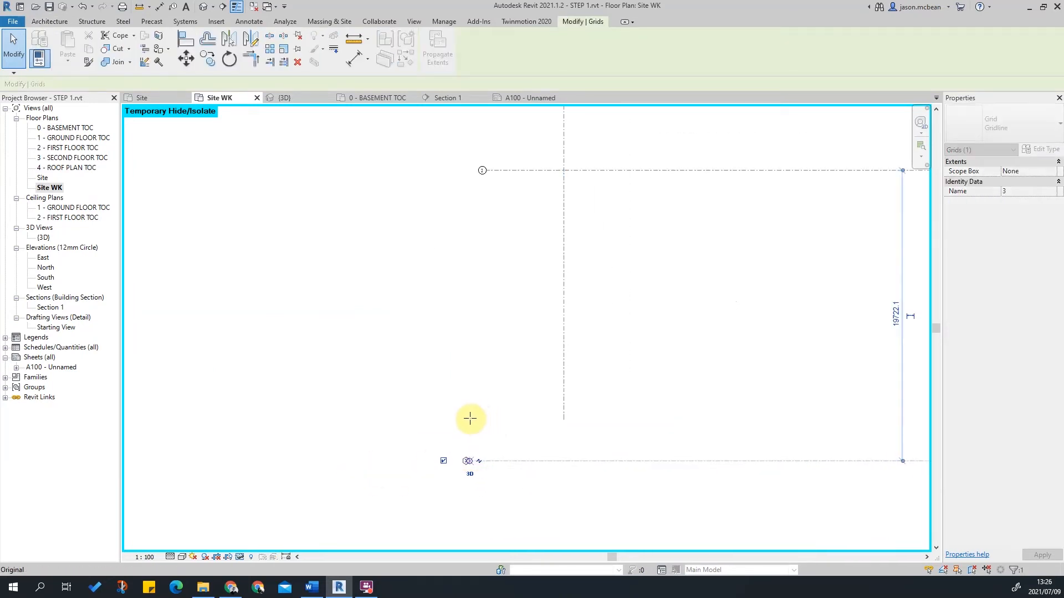
pyautogui.moveTo(478, 185); pyautogui.dragTo(486, 153)
pyautogui.scroll(-2, 506, 368)
pyautogui.moveTo(520, 306); pyautogui.dragTo(520, 419, button='middle')
pyautogui.scroll(2, 474, 291)
pyautogui.click(487, 229)
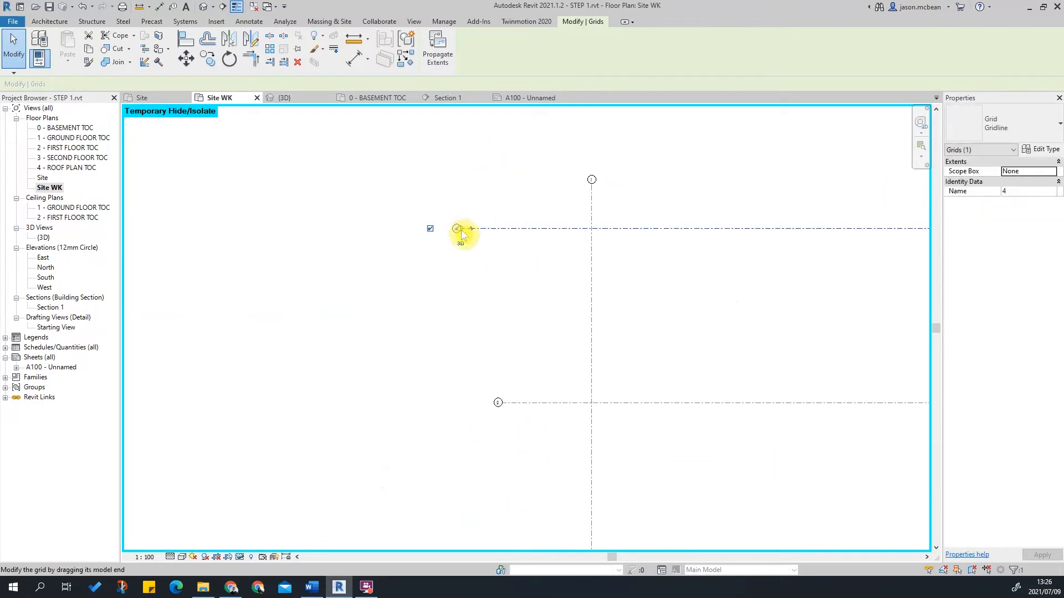
pyautogui.moveTo(511, 360); pyautogui.dragTo(505, 447)
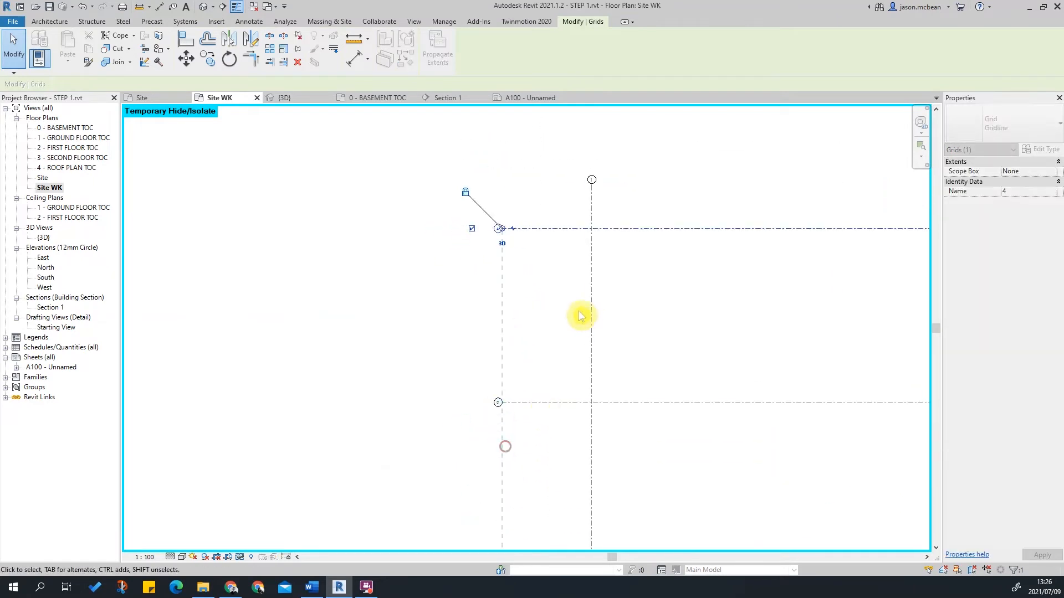
# Extend the vertical gridline's lower end southward past the south gridline.
pyautogui.click(585, 314)
pyautogui.scroll(-2, 615, 330)
pyautogui.moveTo(713, 396); pyautogui.dragTo(596, 344, button='middle')
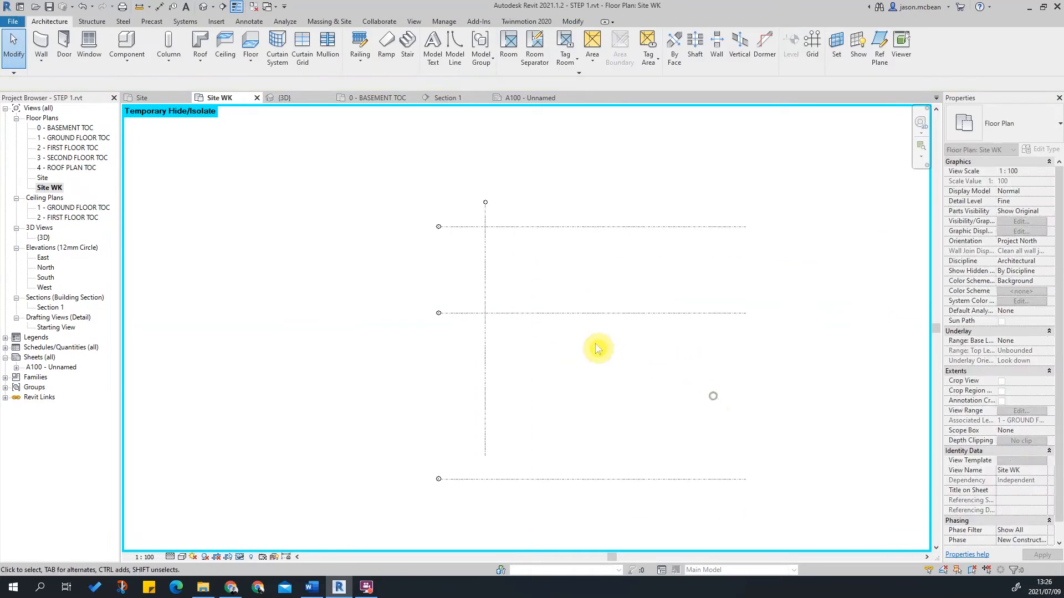
pyautogui.click(484, 410)
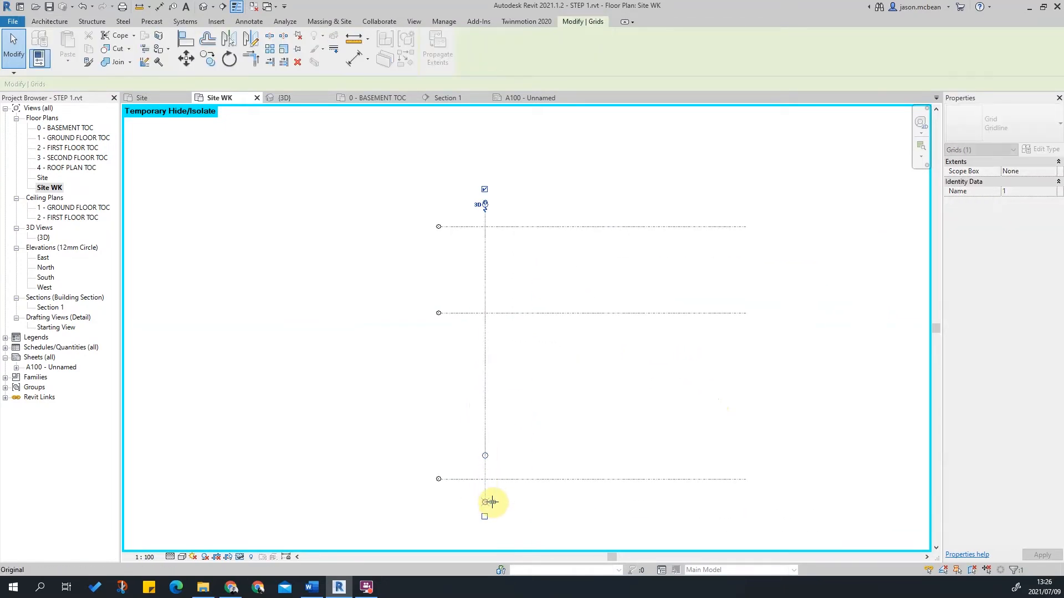
pyautogui.click(566, 368)
pyautogui.scroll(2, 524, 432)
pyautogui.scroll(-2, 530, 361)
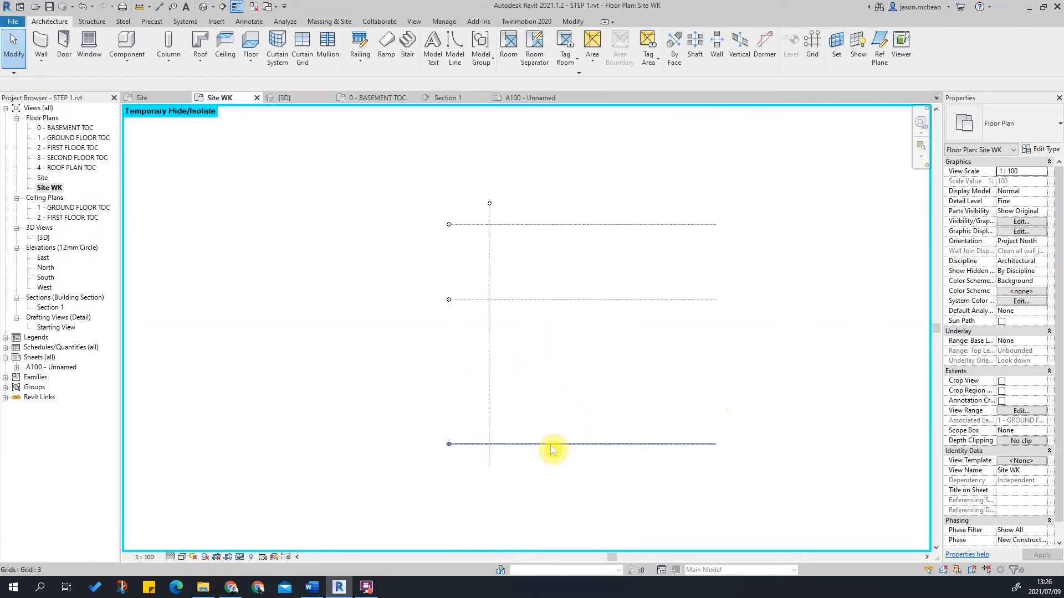
# Reset the temporary hide/isolate in the Site WK plan to restore the full site context.
pyautogui.click(239, 557)
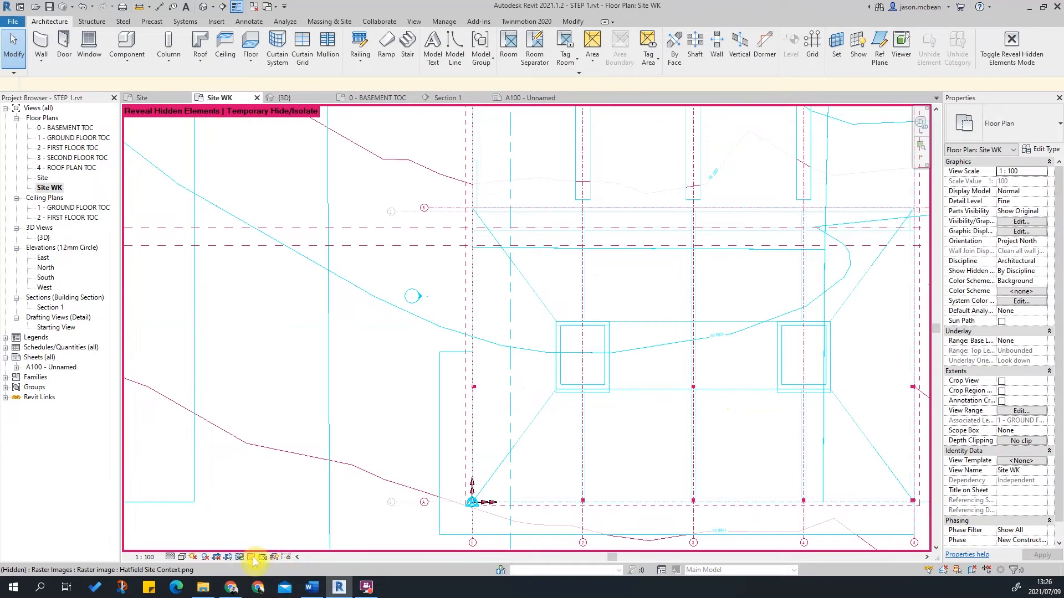
pyautogui.click(251, 558)
pyautogui.click(239, 557)
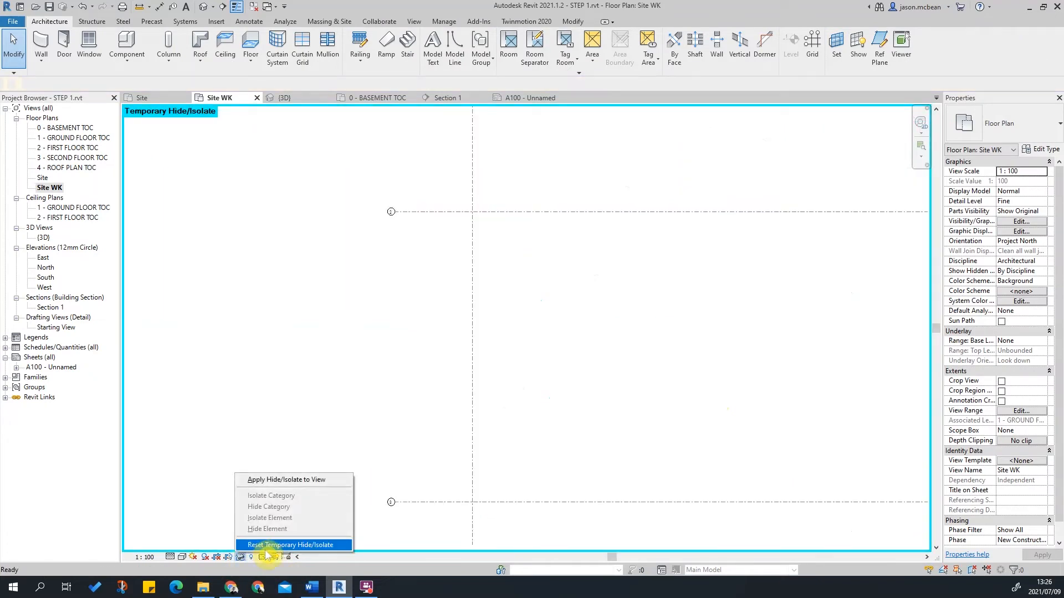
pyautogui.click(290, 546)
# Place an aligned dimension between the north and middle horizontal gridlines, west of the building.
pyautogui.scroll(-3, 454, 495)
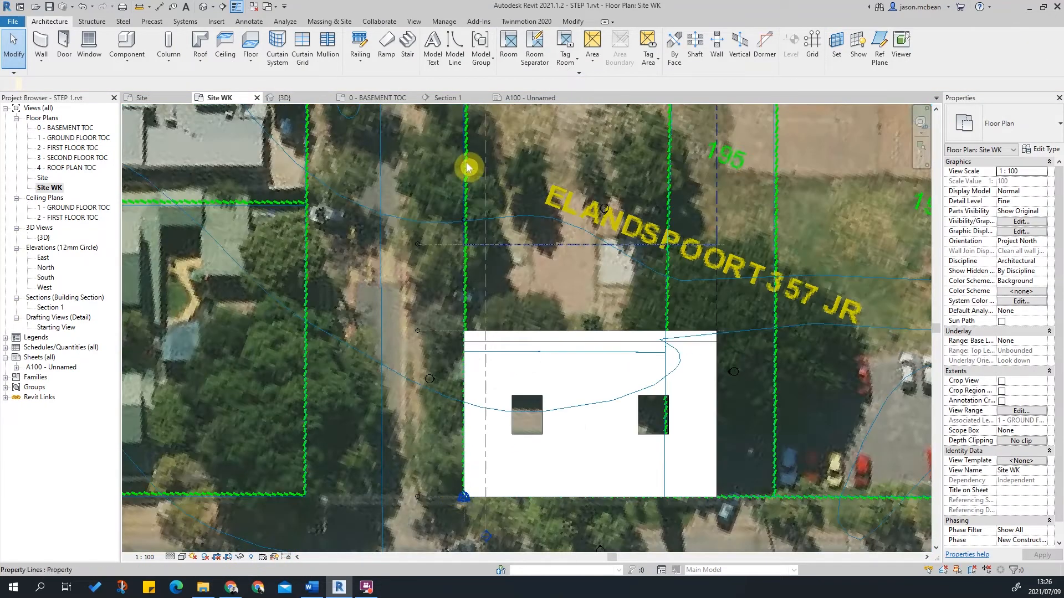
pyautogui.scroll(3, 460, 272)
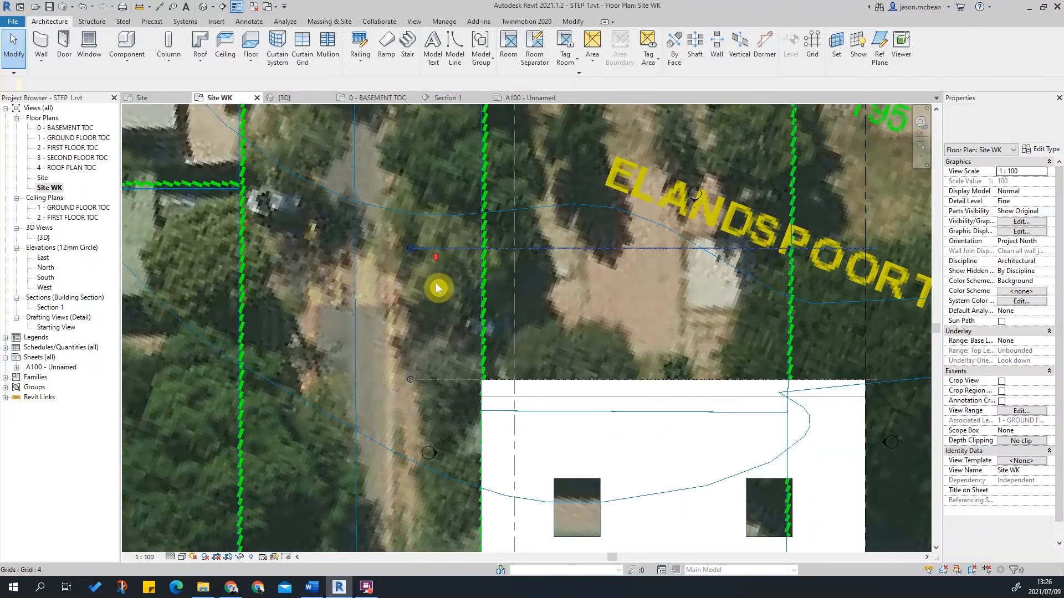
pyautogui.scroll(-2, 435, 274)
pyautogui.scroll(2, 431, 292)
pyautogui.press('d')
pyautogui.press('i')
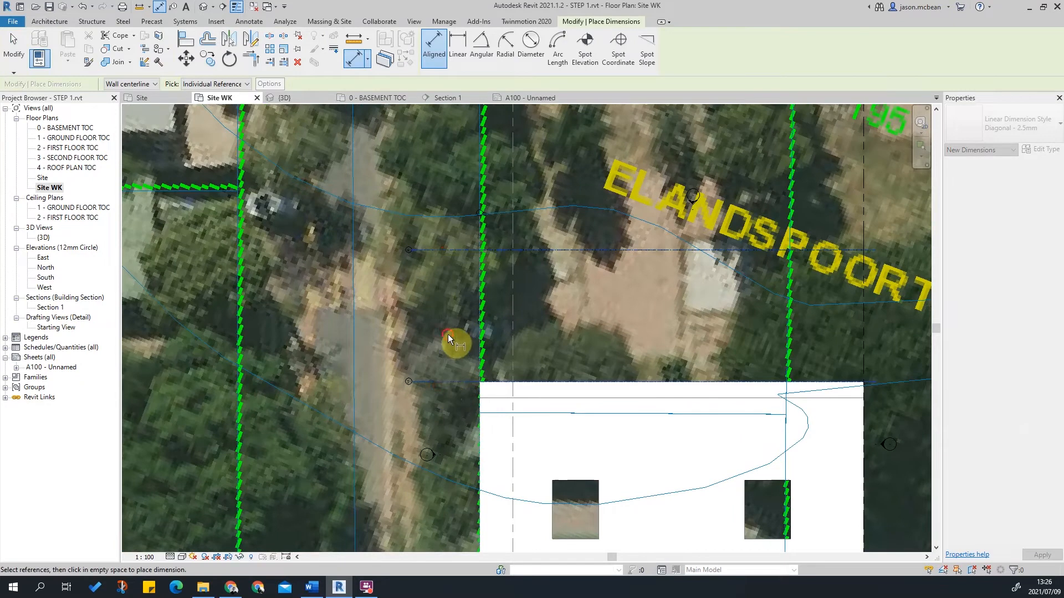
pyautogui.click(448, 334)
pyautogui.scroll(2, 431, 323)
pyautogui.press('Escape')
pyautogui.press('Escape')
pyautogui.scroll(-2, 492, 205)
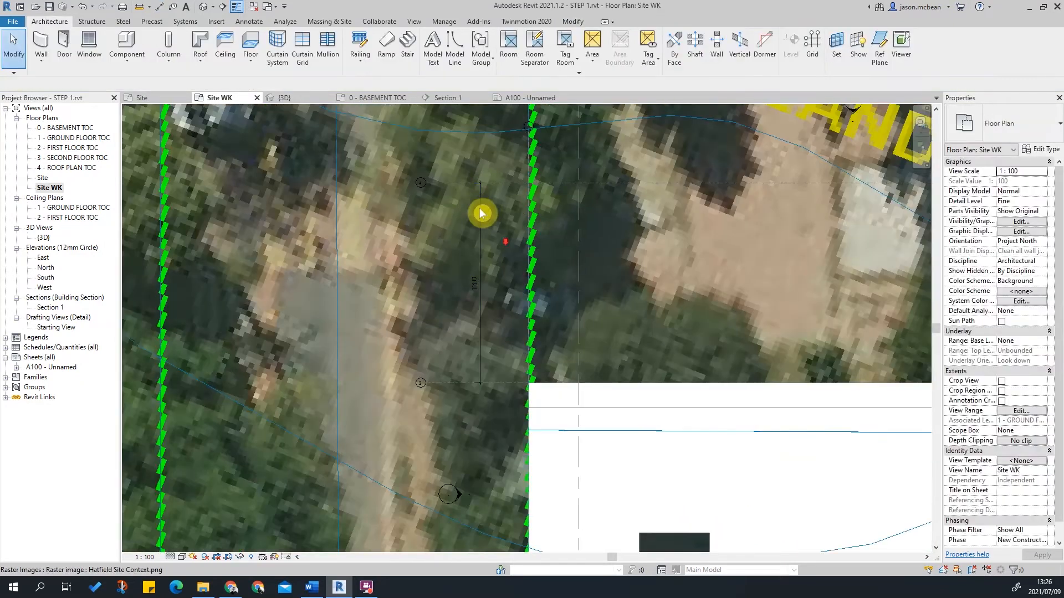
# Temporarily isolate the grid and dimension categories in the view.
pyautogui.click(479, 214)
pyautogui.keyDown('ctrl'); pyautogui.click(497, 184); pyautogui.keyUp('ctrl')
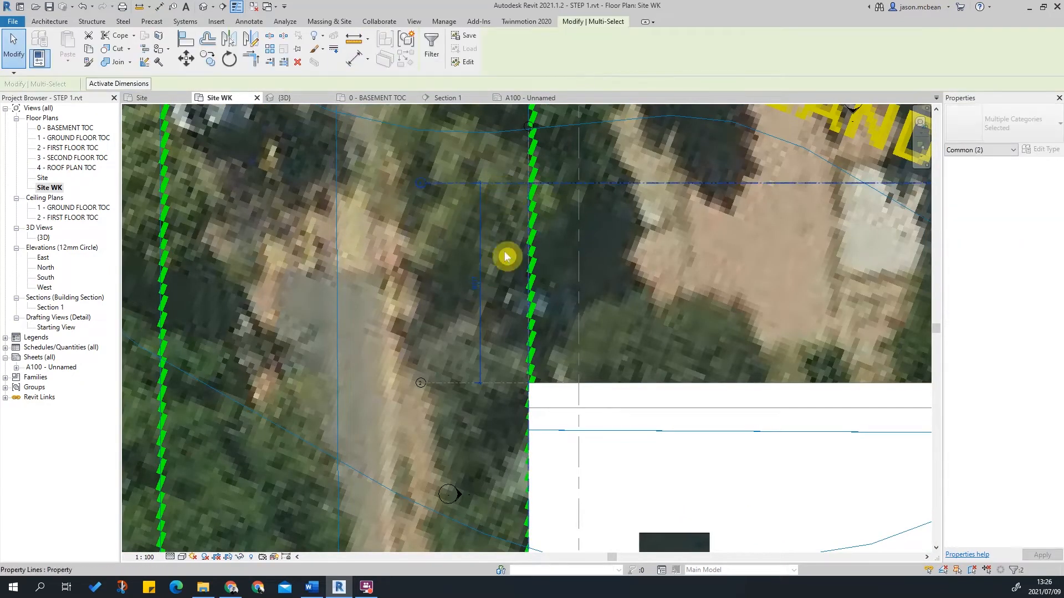
pyautogui.click(237, 557)
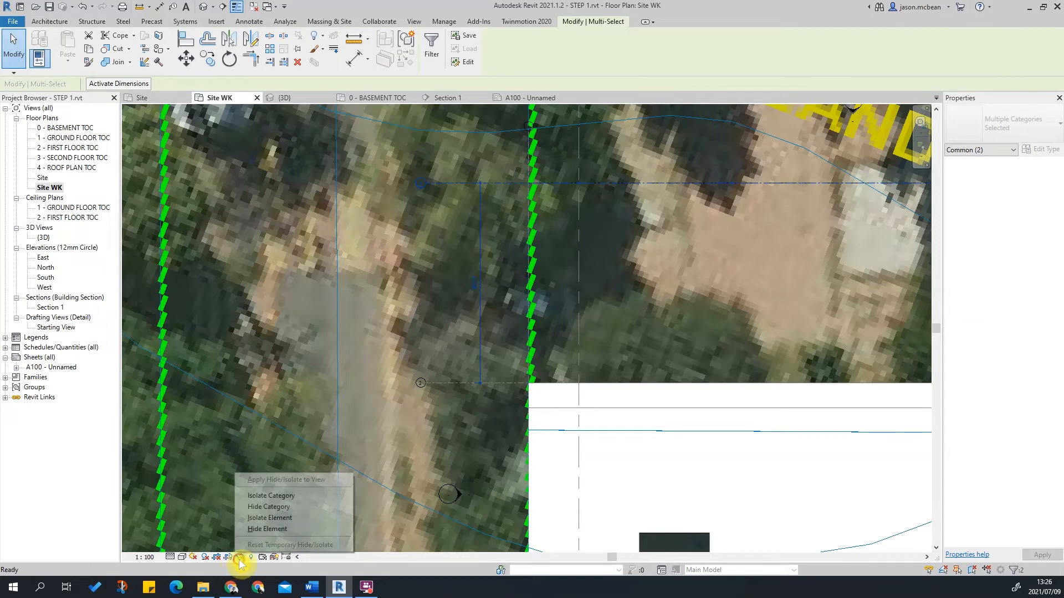
pyautogui.click(275, 495)
pyautogui.press('Escape')
pyautogui.scroll(-4, 438, 260)
pyautogui.scroll(3, 480, 334)
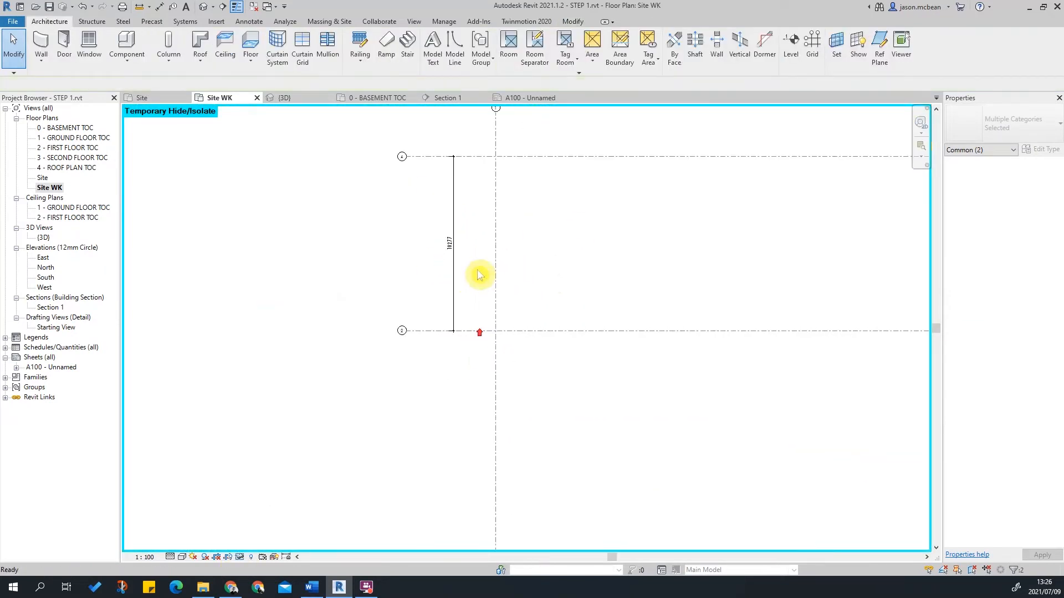
# Add a witness line to the gridline dimension so the string also reaches the south gridline.
pyautogui.click(454, 257)
pyautogui.click(571, 54)
pyautogui.scroll(-2, 512, 461)
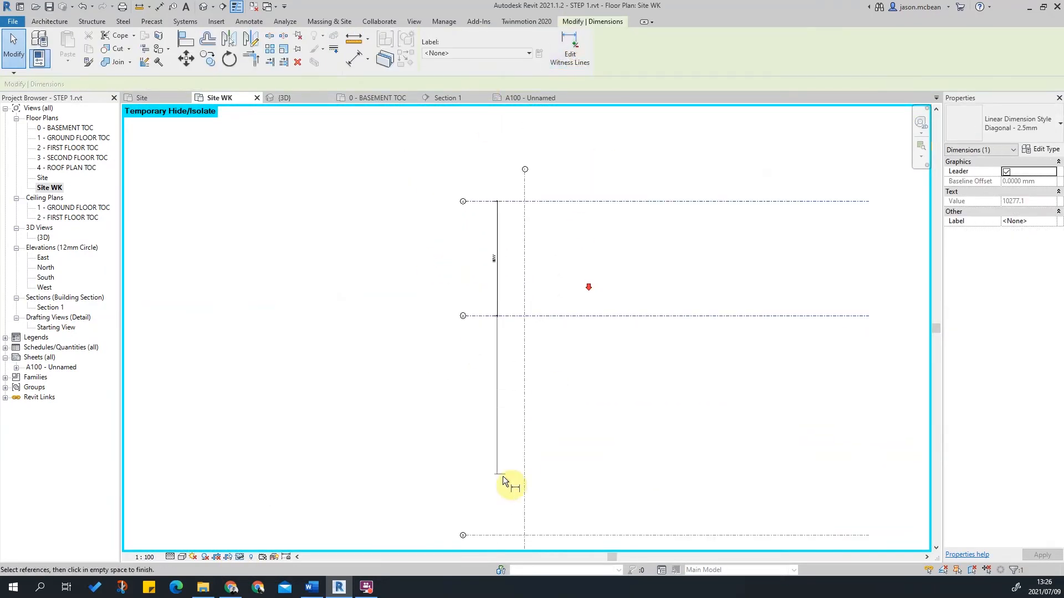
pyautogui.moveTo(512, 461); pyautogui.dragTo(510, 385, button='middle')
pyautogui.scroll(3, 500, 414)
pyautogui.click(494, 450)
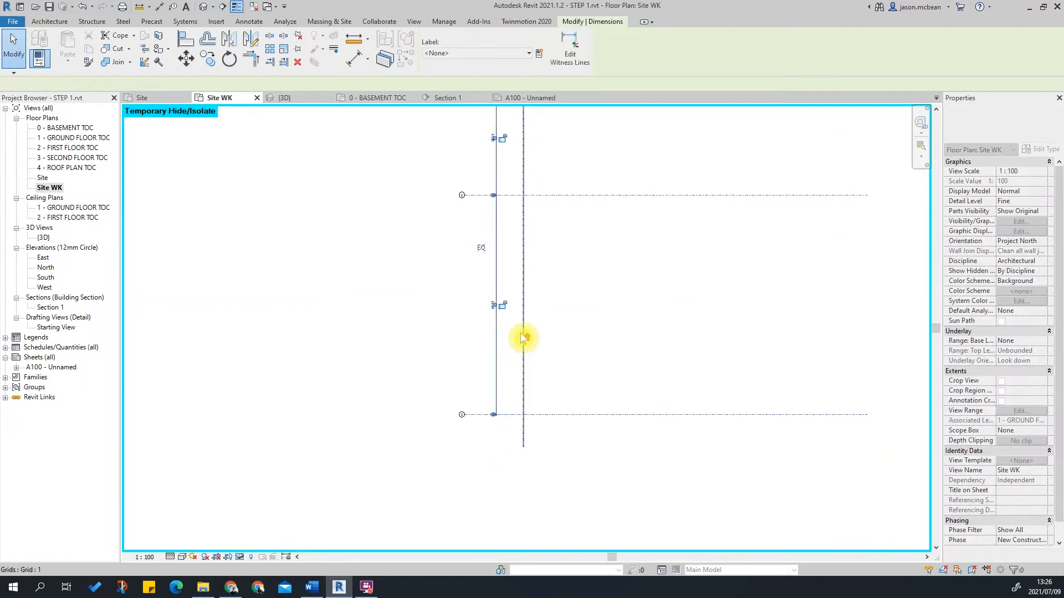
# Move the middle horizontal gridline by setting its dimension to the south gridline to 20000 mm.
pyautogui.click(523, 339)
pyautogui.scroll(2, 563, 292)
pyautogui.scroll(-1, 576, 434)
pyautogui.click(525, 209)
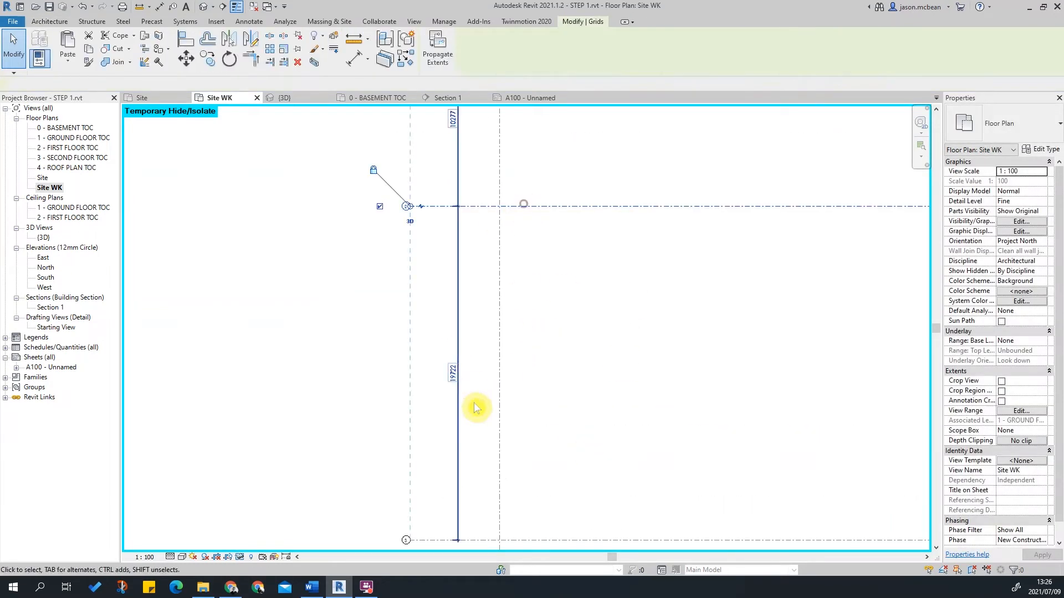
pyautogui.click(457, 373)
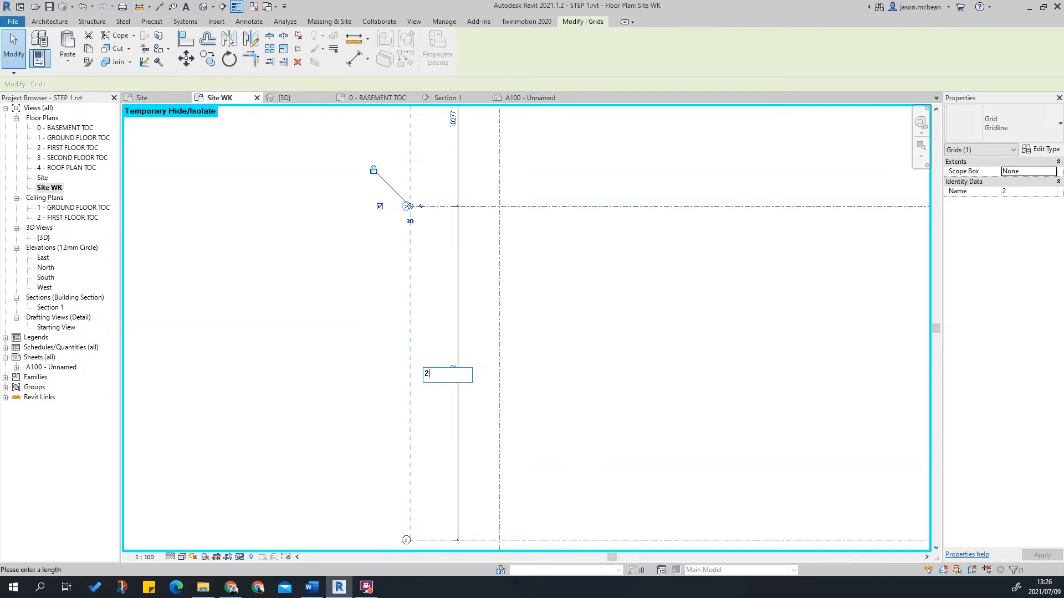
pyautogui.press('Return')
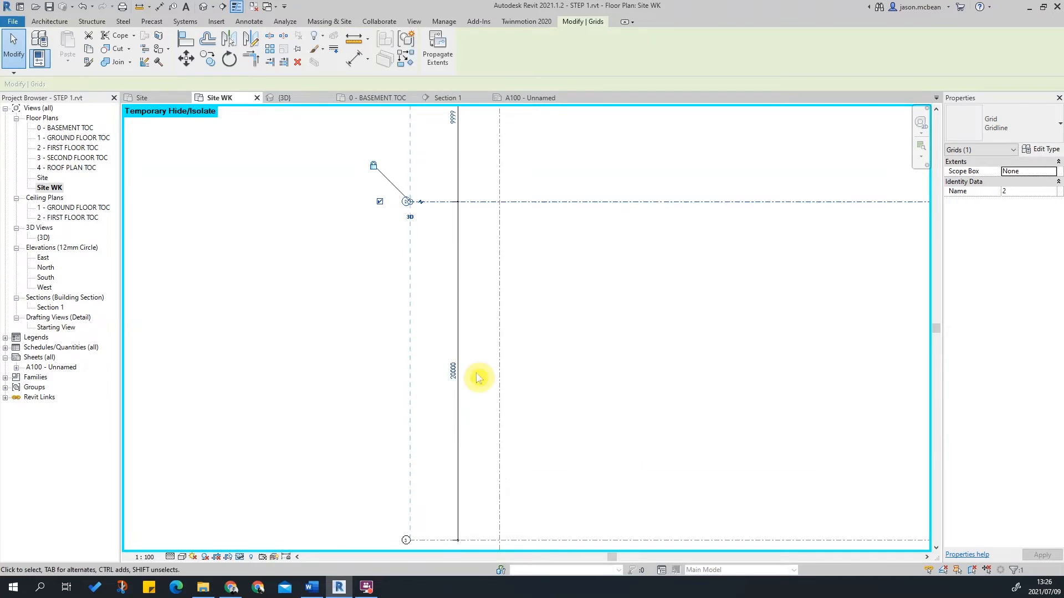
pyautogui.click(601, 339)
# Move the north gridline by setting its dimension to the middle gridline to 10000 mm.
pyautogui.moveTo(521, 177); pyautogui.dragTo(467, 417, button='middle')
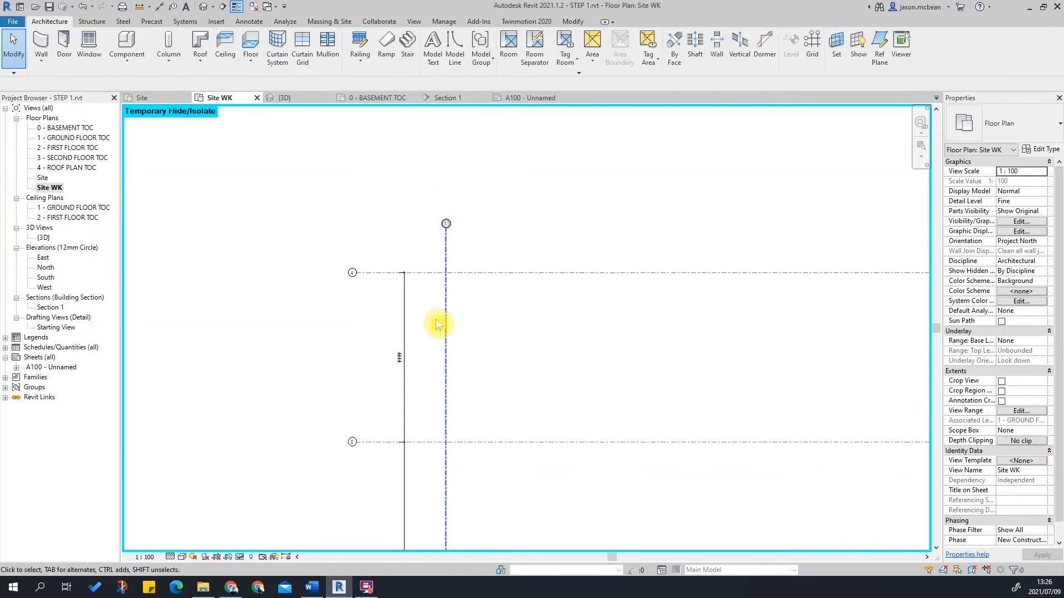
pyautogui.click(490, 272)
pyautogui.click(401, 361)
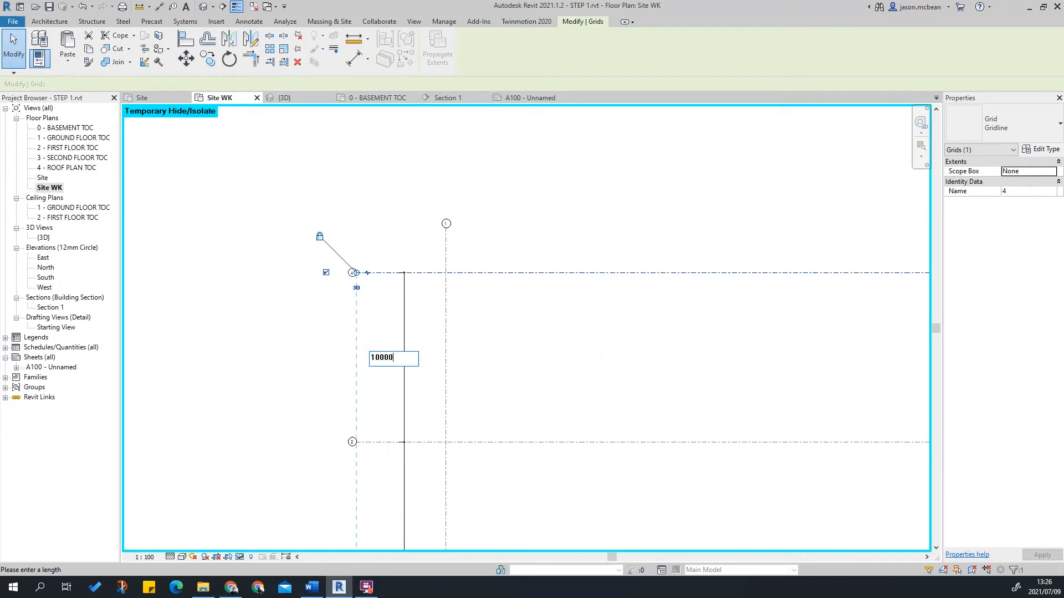
pyautogui.click(601, 348)
pyautogui.scroll(-3, 566, 319)
pyautogui.moveTo(594, 391); pyautogui.dragTo(483, 377, button='middle')
pyautogui.scroll(2, 383, 462)
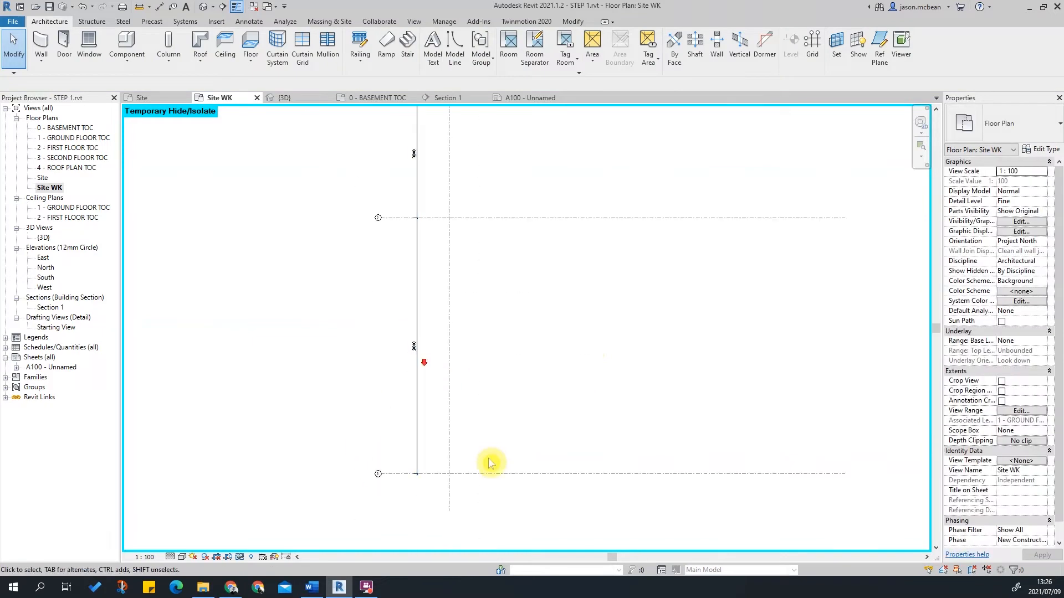
pyautogui.moveTo(483, 314); pyautogui.dragTo(480, 467, button='middle')
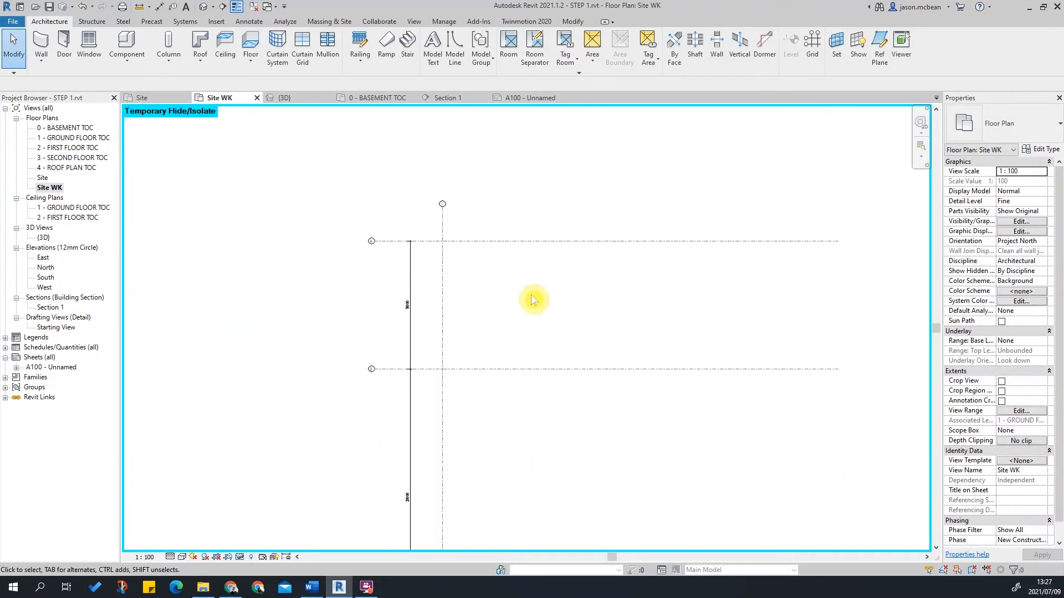
# Try showing the vertical gridline's bubble at its south end.
pyautogui.moveTo(745, 303); pyautogui.dragTo(532, 272, button='middle')
pyautogui.scroll(-2, 466, 258)
pyautogui.scroll(2, 373, 265)
pyautogui.scroll(-2, 465, 272)
pyautogui.moveTo(429, 310); pyautogui.dragTo(455, 282, button='middle')
pyautogui.click(416, 238)
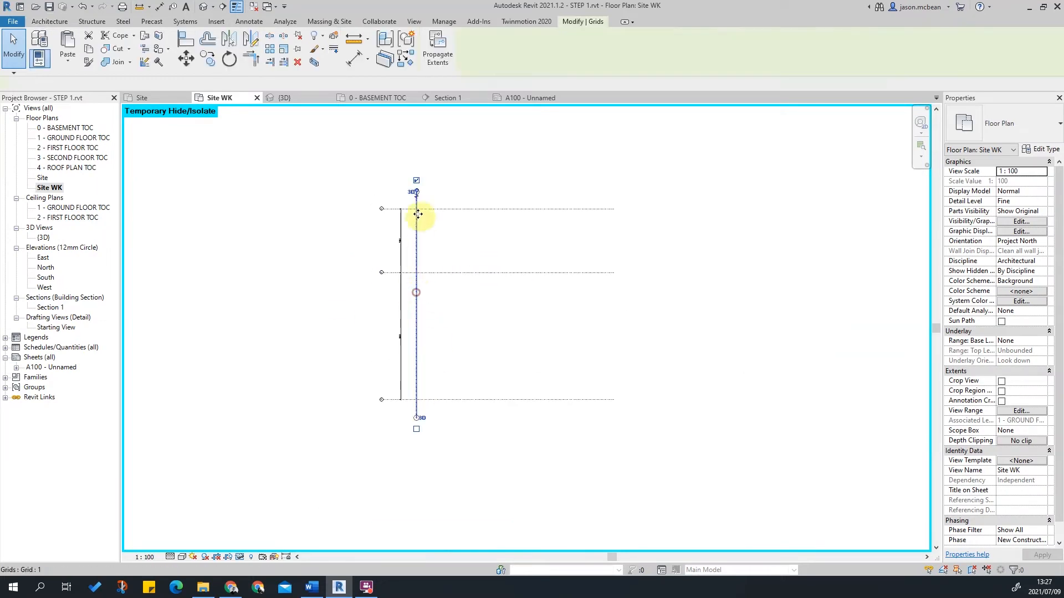
pyautogui.scroll(2, 411, 431)
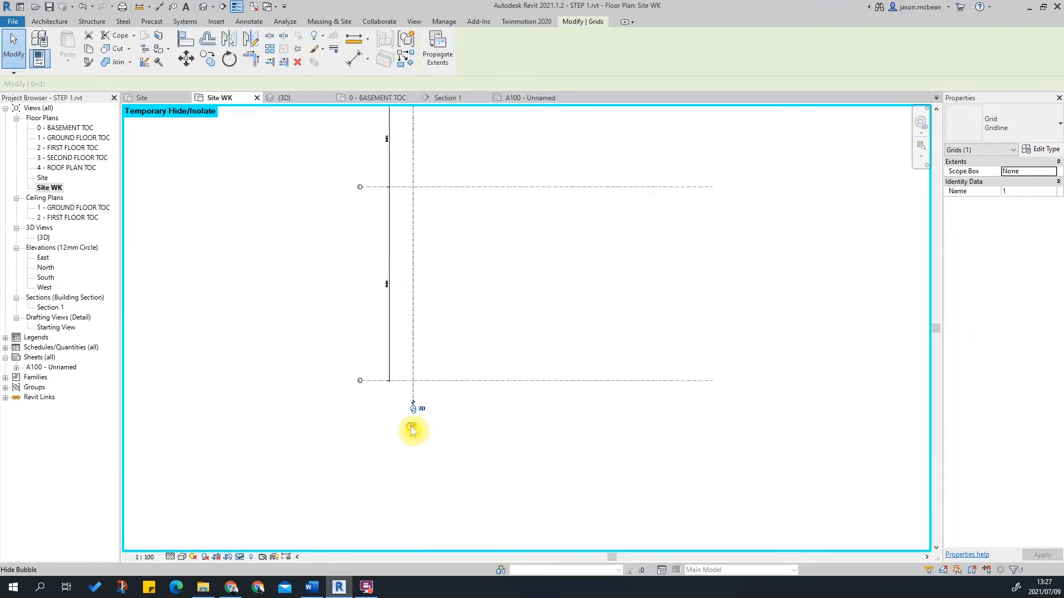
pyautogui.click(491, 473)
pyautogui.moveTo(407, 145); pyautogui.dragTo(483, 254, button='middle')
pyautogui.scroll(-2, 485, 253)
pyautogui.scroll(1, 492, 350)
pyautogui.scroll(4, 508, 348)
pyautogui.scroll(-4, 515, 349)
pyautogui.moveTo(536, 342); pyautogui.dragTo(484, 387, button='middle')
pyautogui.scroll(5, 455, 321)
pyautogui.click(428, 275)
pyautogui.scroll(-2, 471, 349)
pyautogui.moveTo(574, 374); pyautogui.dragTo(528, 368, button='middle')
pyautogui.click(637, 463)
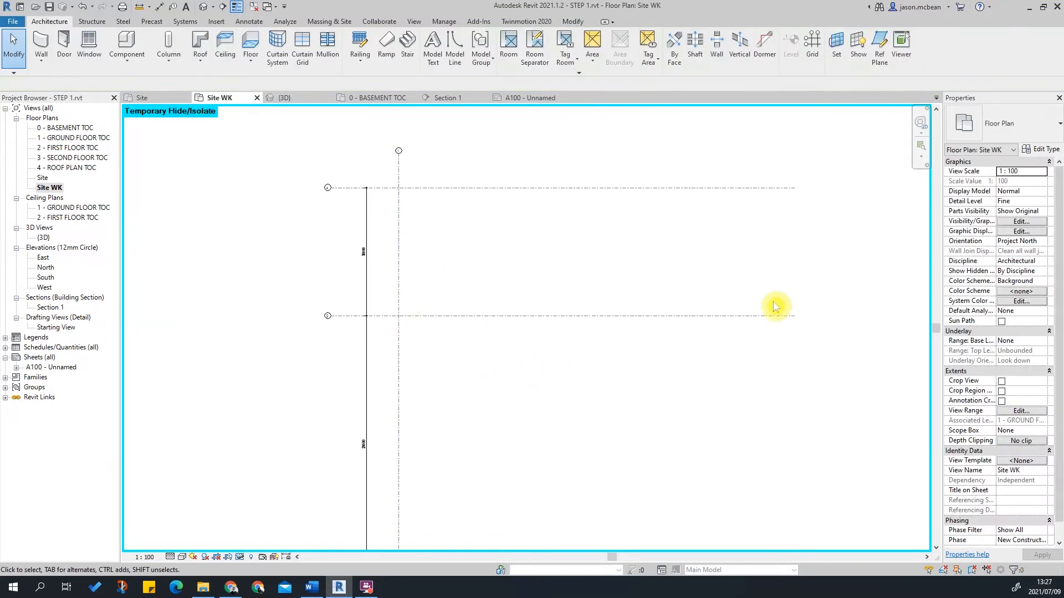
# Array the vertical gridline linearly eastward as three grouped gridlines spaced 7500 mm apart.
pyautogui.click(399, 245)
pyautogui.press('a')
pyautogui.press('r')
pyautogui.click(399, 237)
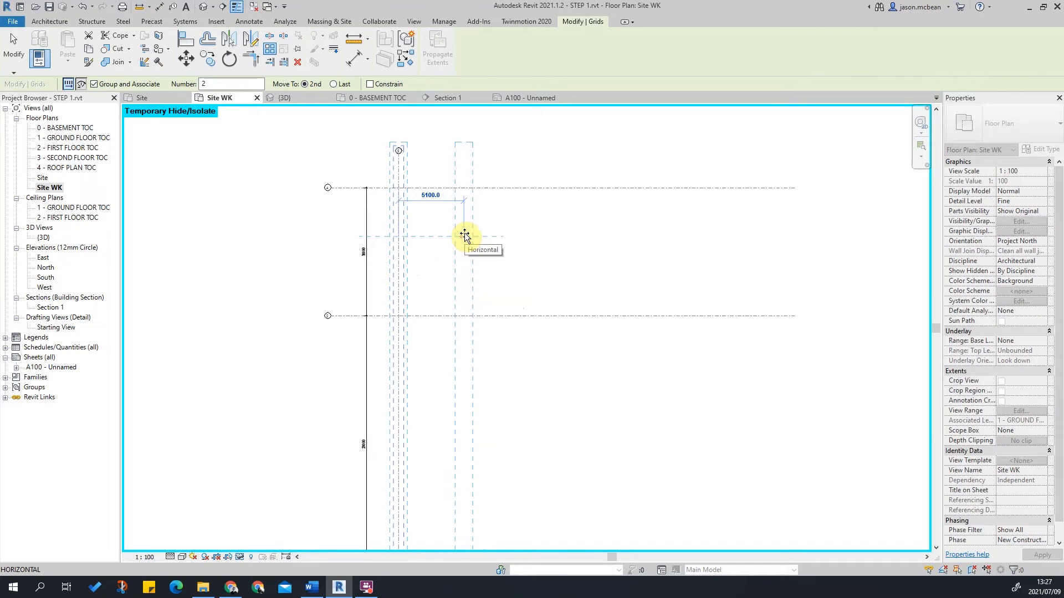
pyautogui.write('7500')
pyautogui.press('Return')
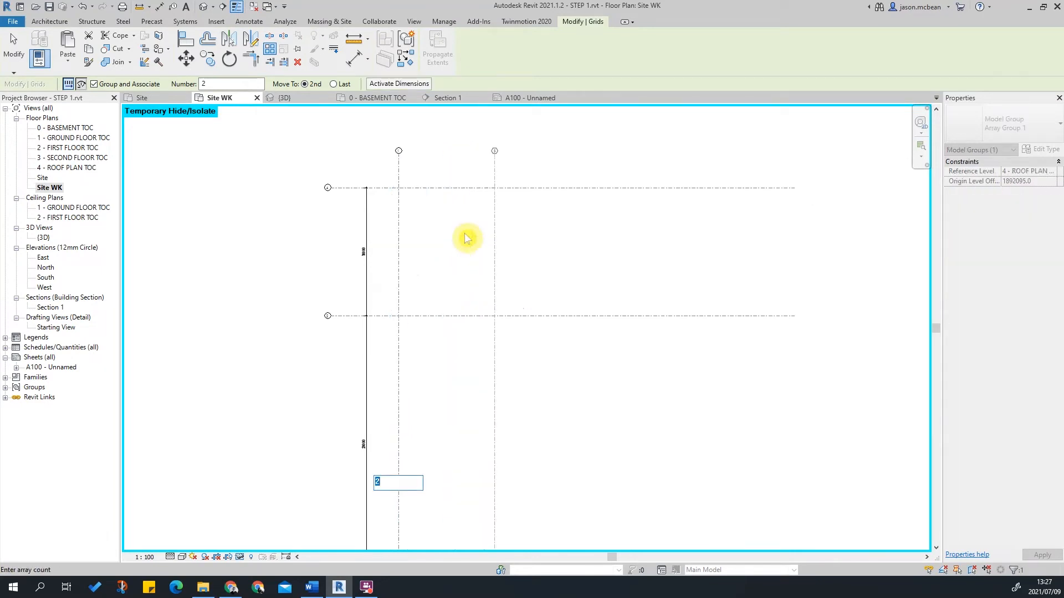
pyautogui.press('Return')
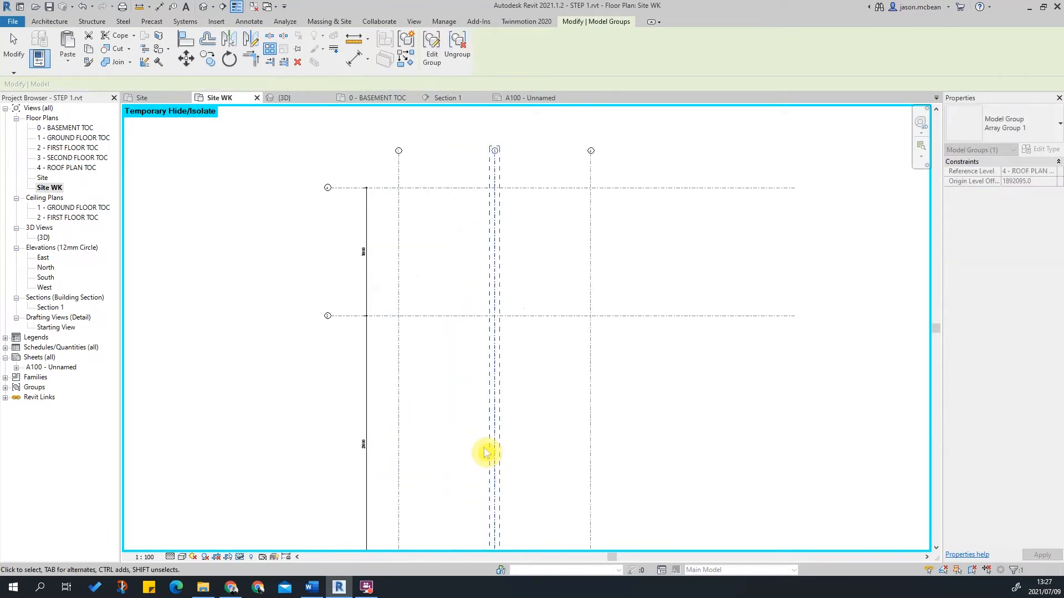
pyautogui.scroll(-2, 495, 348)
pyautogui.click(668, 366)
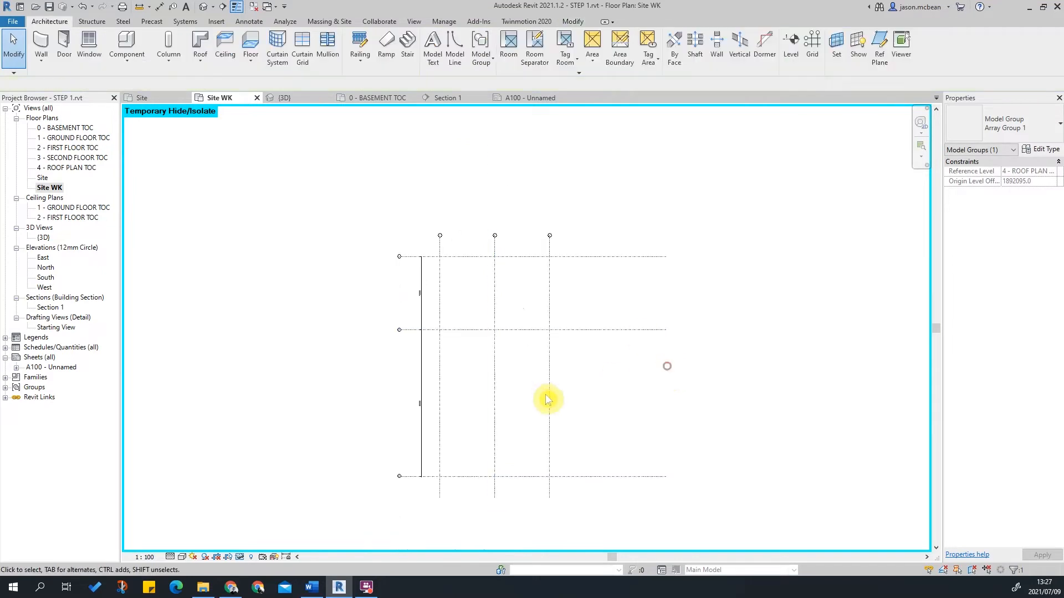
pyautogui.click(546, 396)
pyautogui.press('Escape')
pyautogui.click(547, 285)
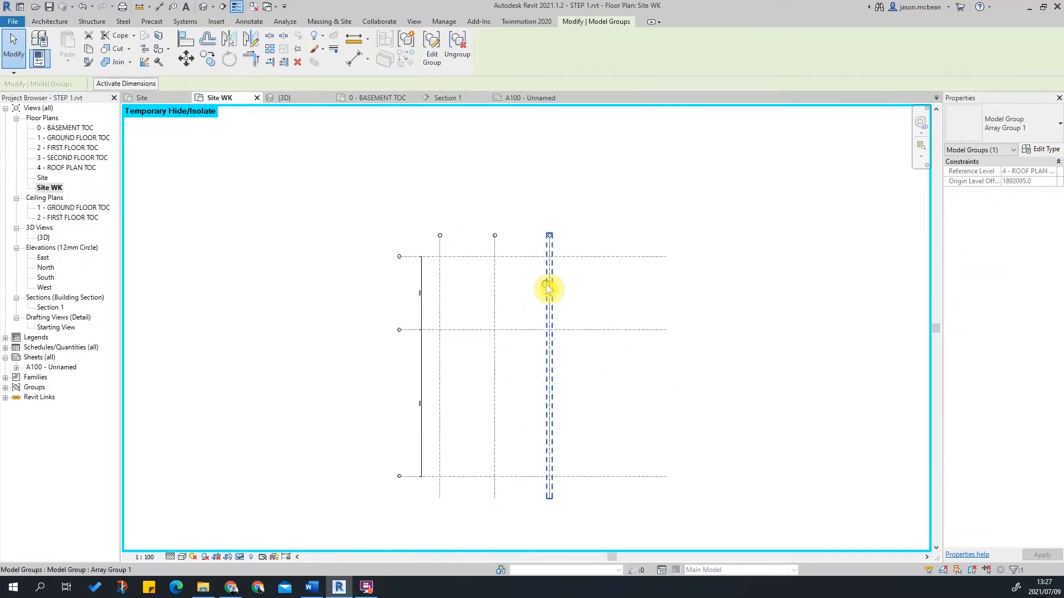
pyautogui.press('Escape')
pyautogui.click(495, 301)
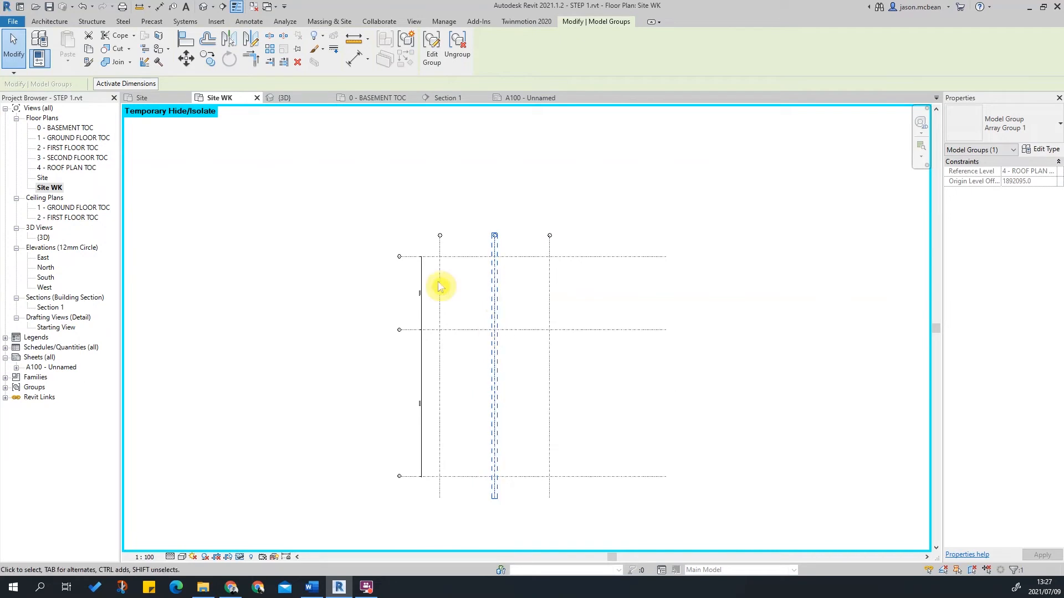
pyautogui.press('Escape')
# Reset the temporary isolation and set the vertical gridline array's count to 5 to span the building width.
pyautogui.click(239, 558)
pyautogui.click(310, 544)
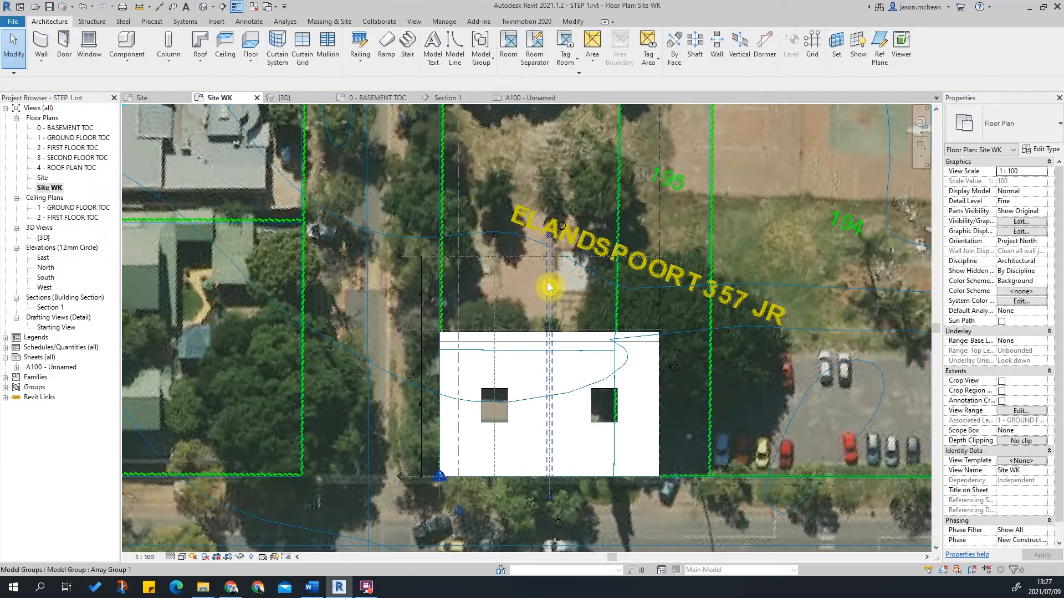
pyautogui.click(549, 288)
pyautogui.scroll(3, 498, 428)
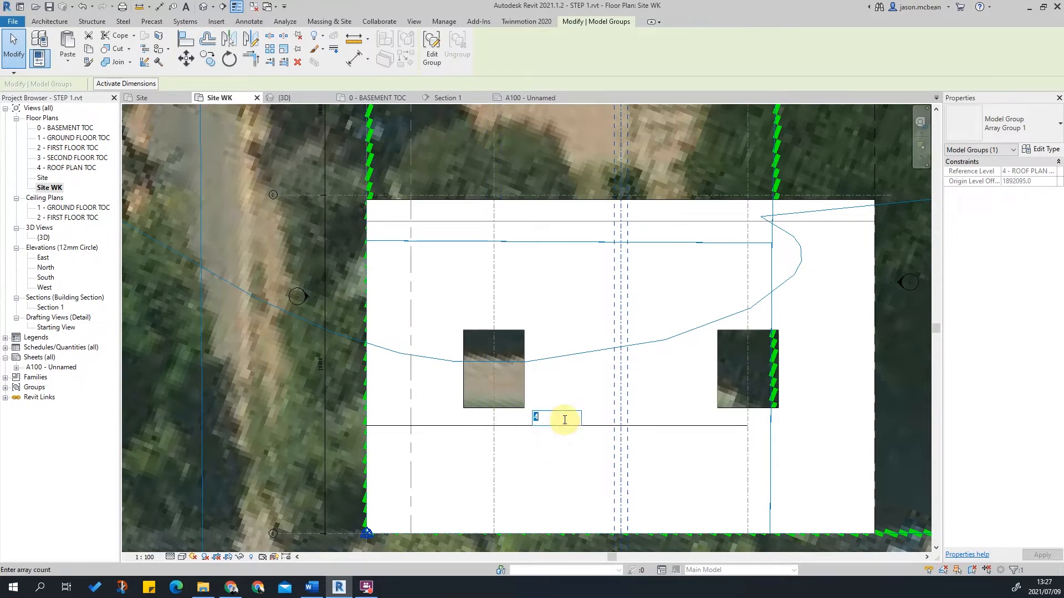
pyautogui.press('Return')
pyautogui.scroll(-4, 438, 458)
pyautogui.press('Escape')
pyautogui.scroll(-1, 686, 363)
pyautogui.moveTo(686, 363); pyautogui.dragTo(678, 407, button='middle')
pyautogui.scroll(-1, 677, 408)
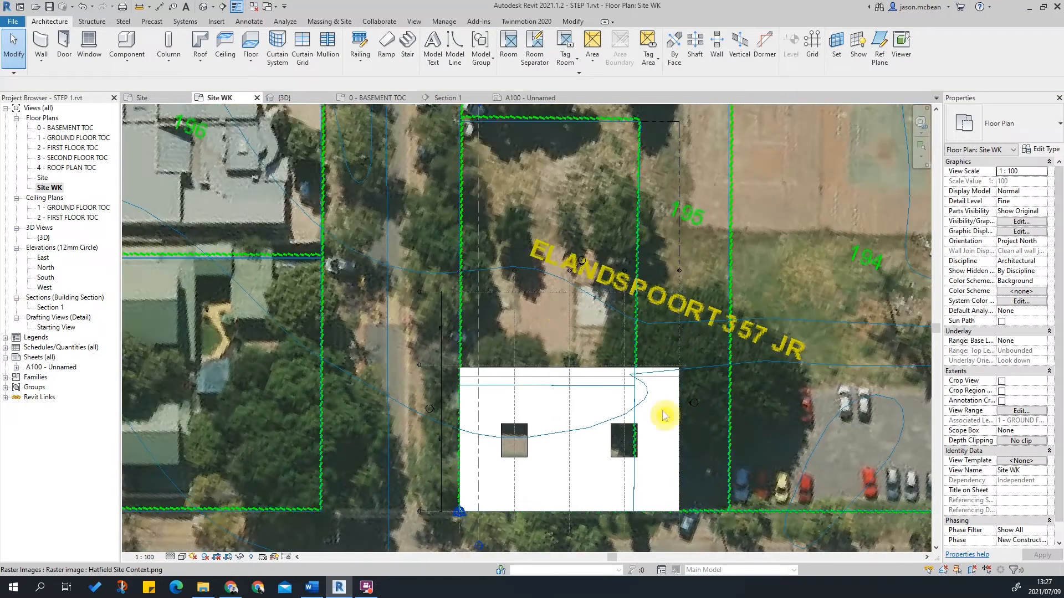
# Open the Site floor plan to check the gridlines over the building and property lines.
pyautogui.doubleClick(47, 177)
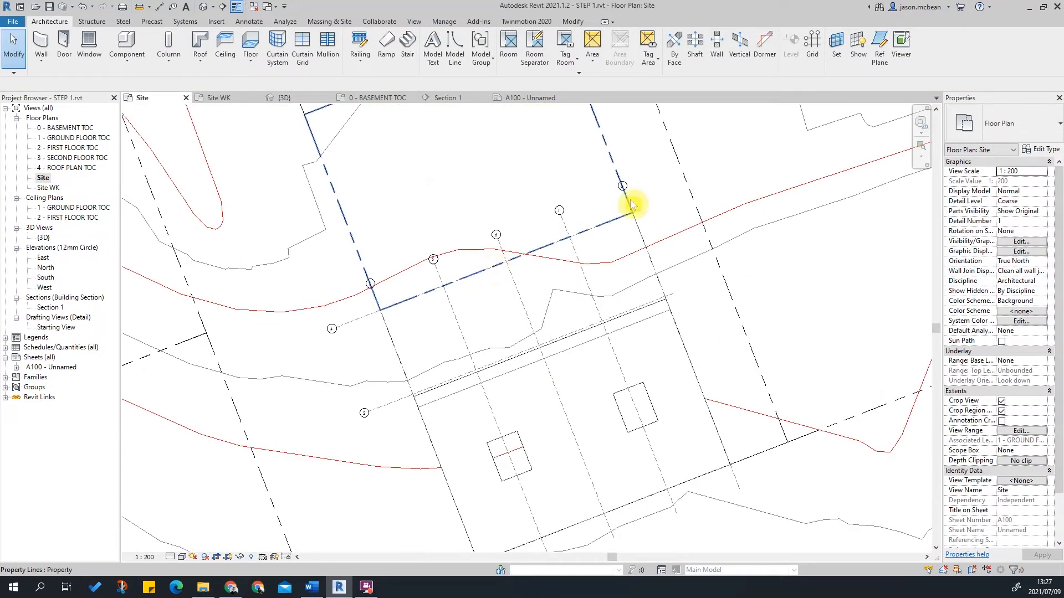
pyautogui.scroll(-1, 380, 238)
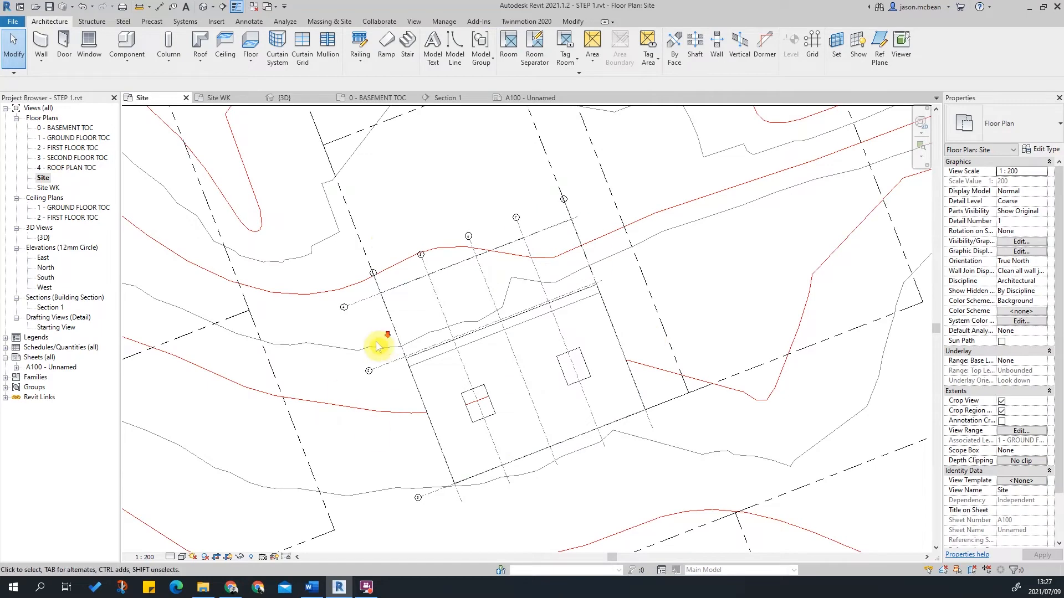
# Return from the Site plan to the Site WK floor plan and set its view scale to 1:200.
pyautogui.scroll(-1, 385, 344)
pyautogui.scroll(2, 425, 436)
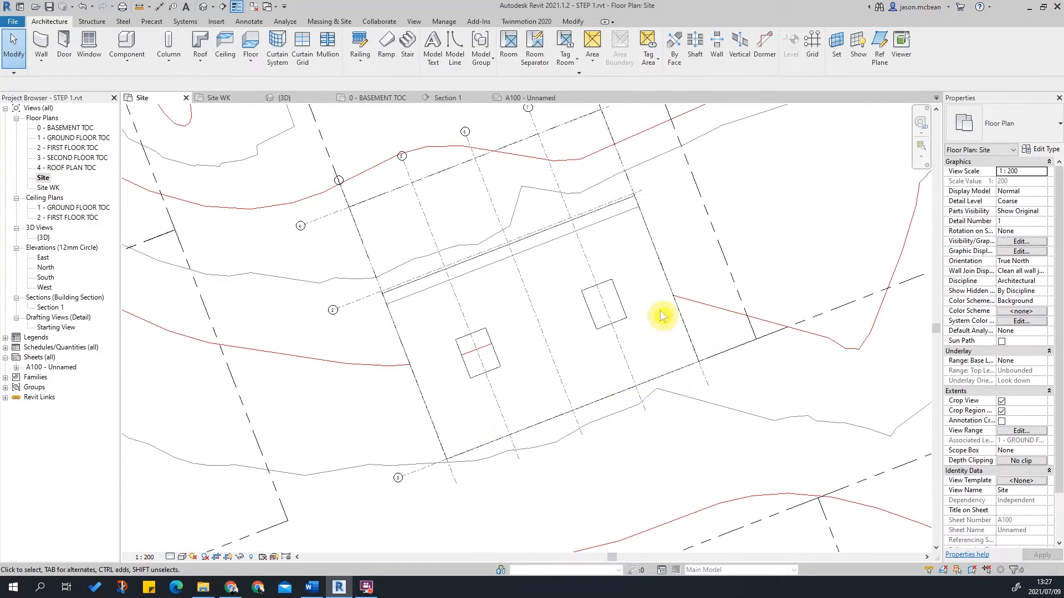
pyautogui.scroll(-1, 498, 302)
pyautogui.doubleClick(44, 188)
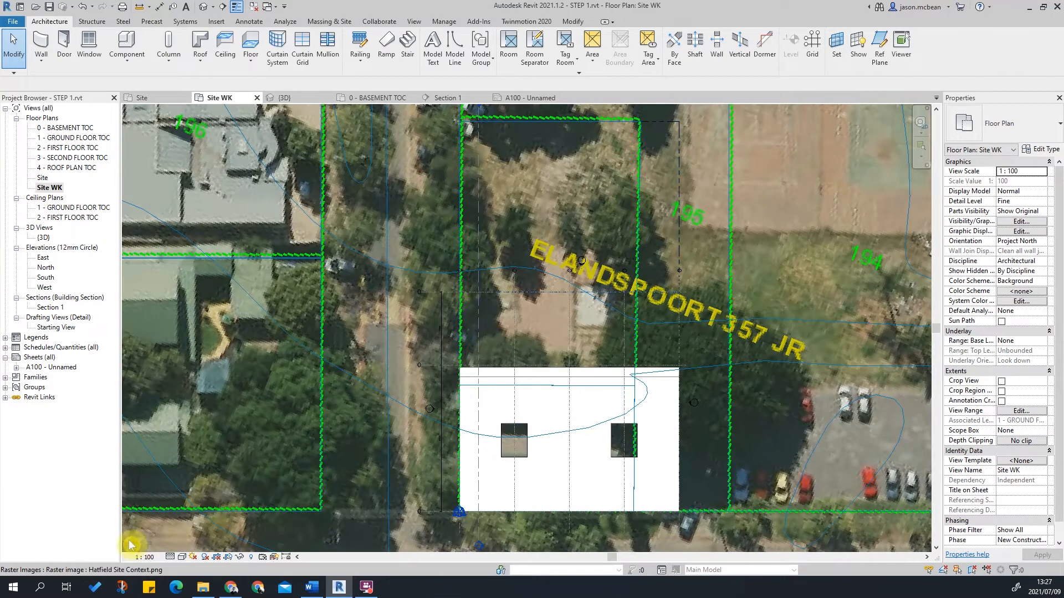
pyautogui.click(146, 558)
pyautogui.click(170, 490)
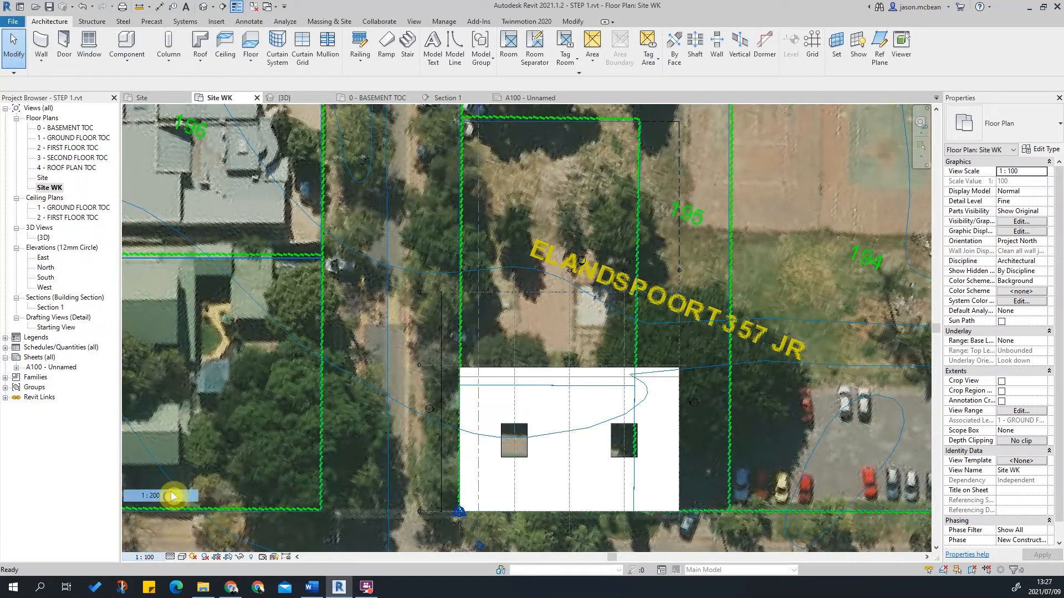
# Select all instances of the vertical gridline array group visible in the view and ungroup them into individual gridlines.
pyautogui.scroll(-4, 595, 326)
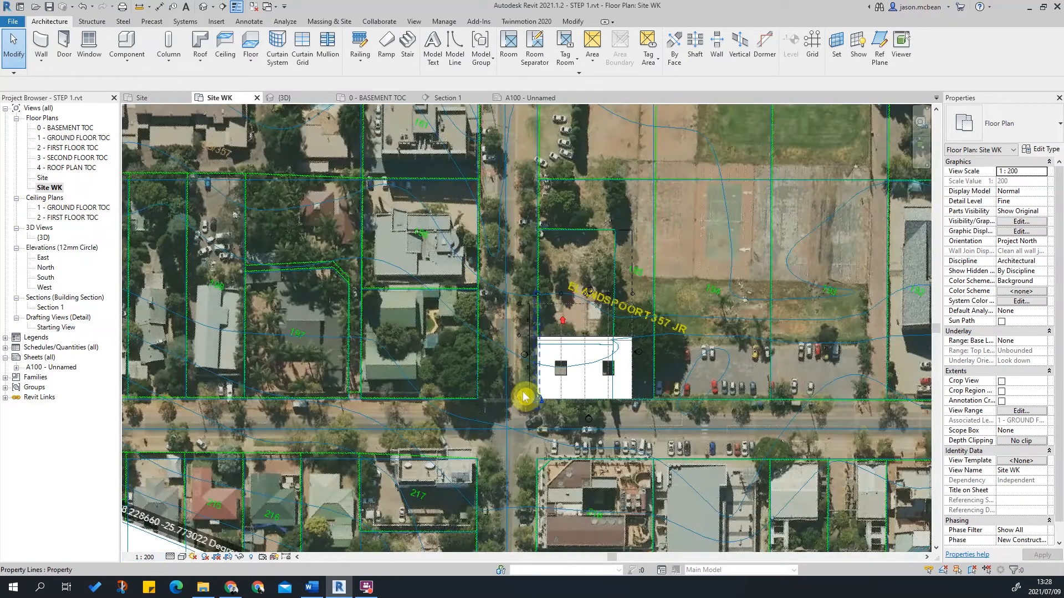
pyautogui.scroll(5, 477, 480)
pyautogui.moveTo(585, 217); pyautogui.dragTo(455, 384, button='middle')
pyautogui.scroll(2, 556, 329)
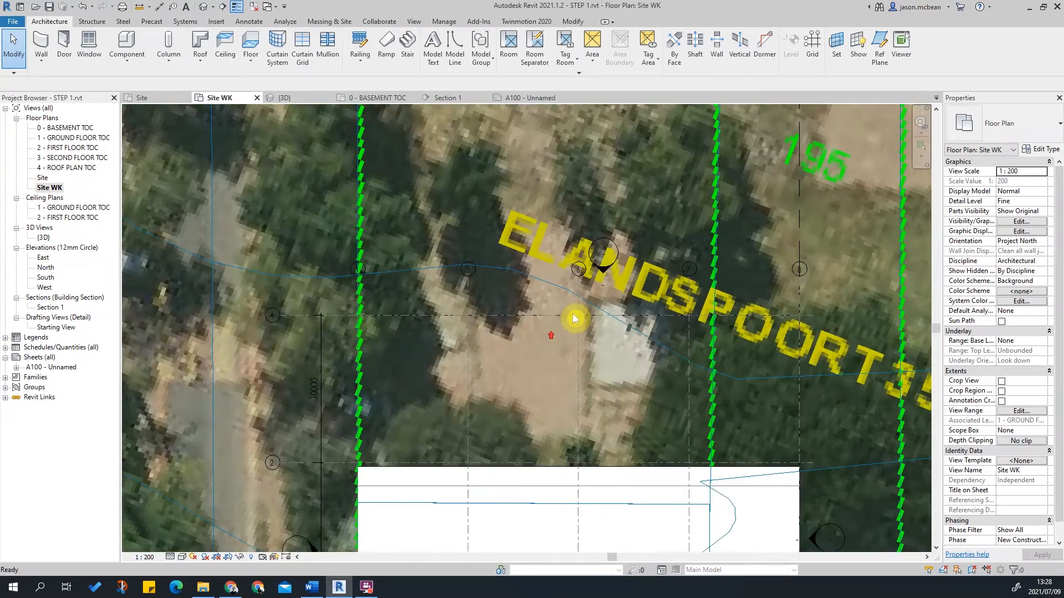
pyautogui.click(575, 342)
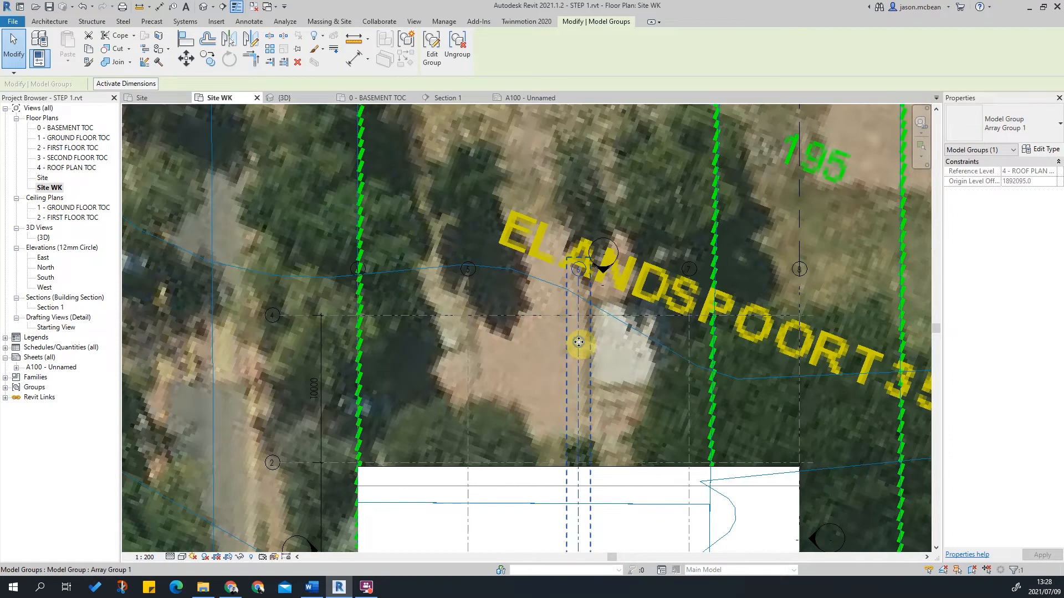
pyautogui.rightClick(578, 343)
pyautogui.click(579, 343)
pyautogui.rightClick(579, 343)
pyautogui.moveTo(604, 213)
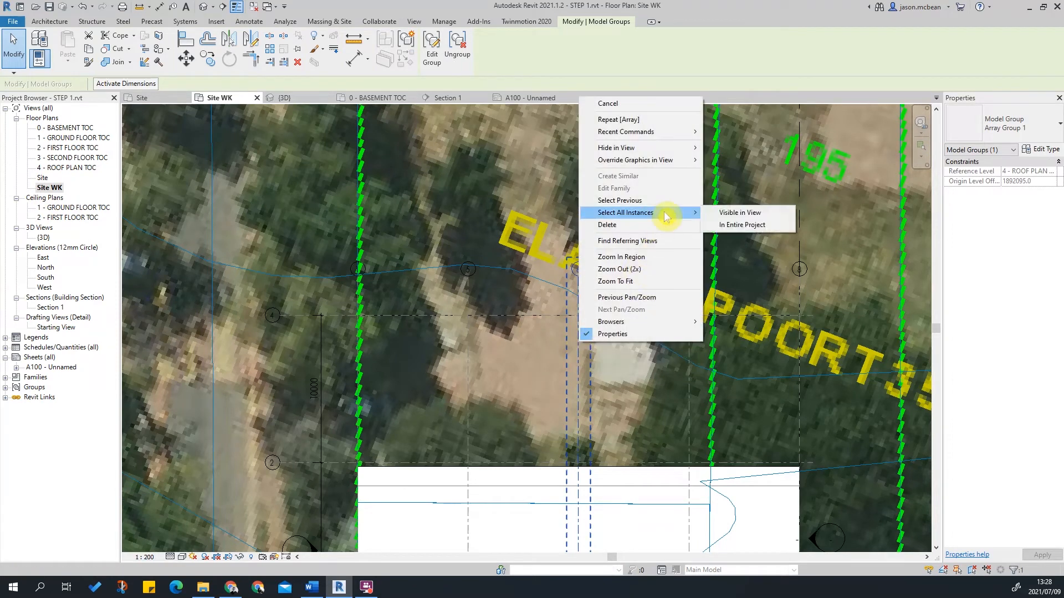
pyautogui.click(755, 224)
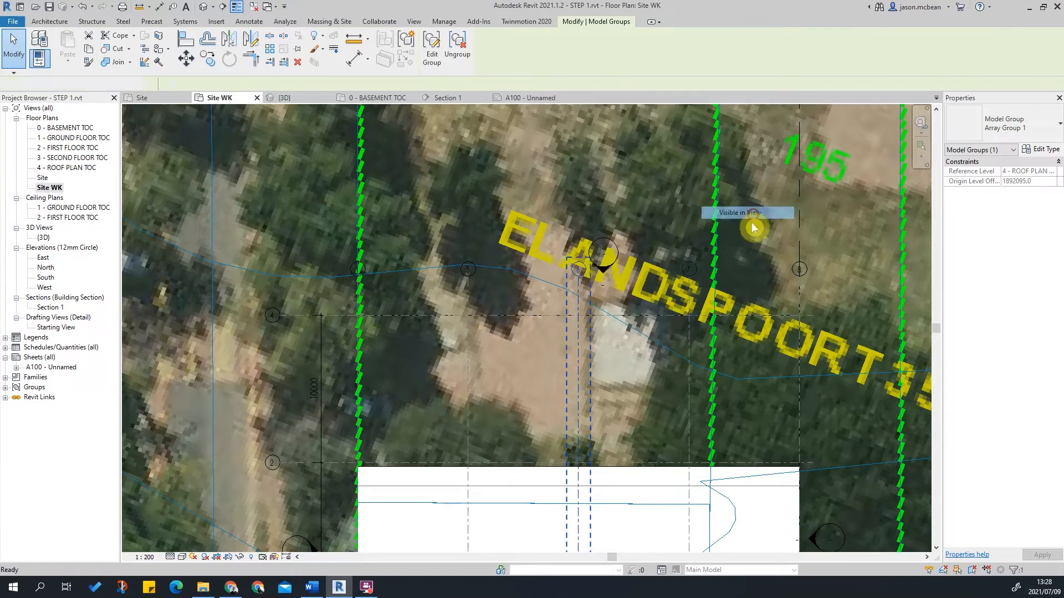
pyautogui.click(459, 44)
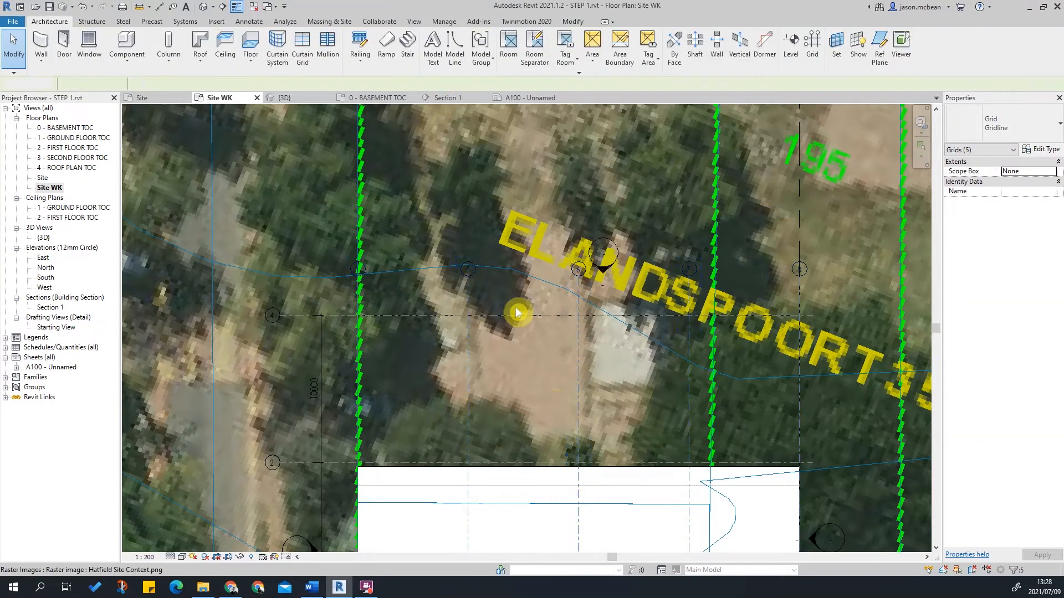
# Hide the Raster Images category in Site WK through the Visibility/Graphic Overrides.
pyautogui.scroll(-4, 570, 408)
pyautogui.scroll(-2, 558, 294)
pyautogui.scroll(4, 552, 309)
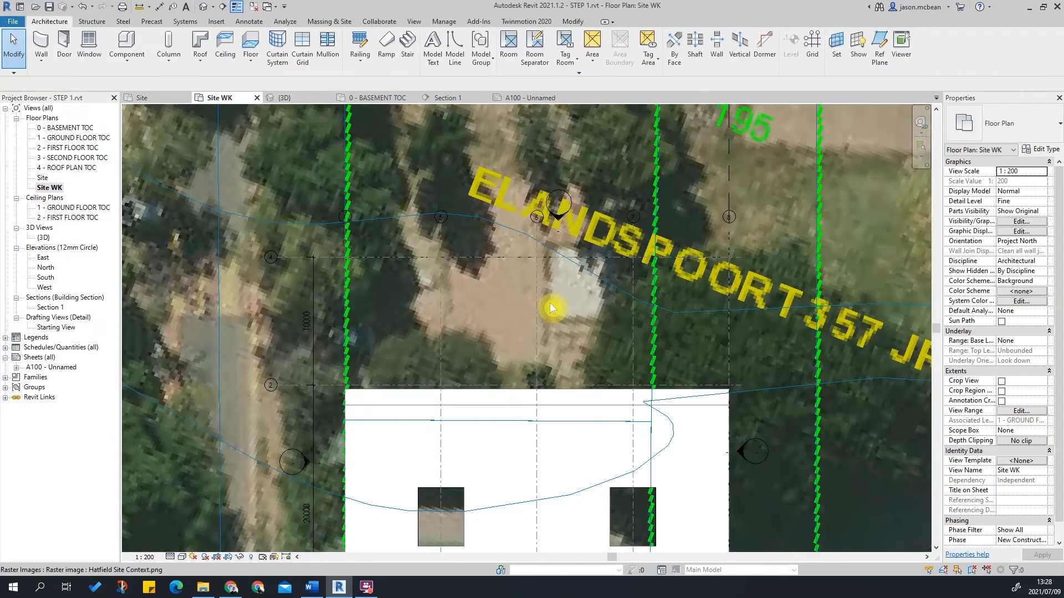
pyautogui.scroll(-2, 552, 305)
pyautogui.press('v')
pyautogui.press('g')
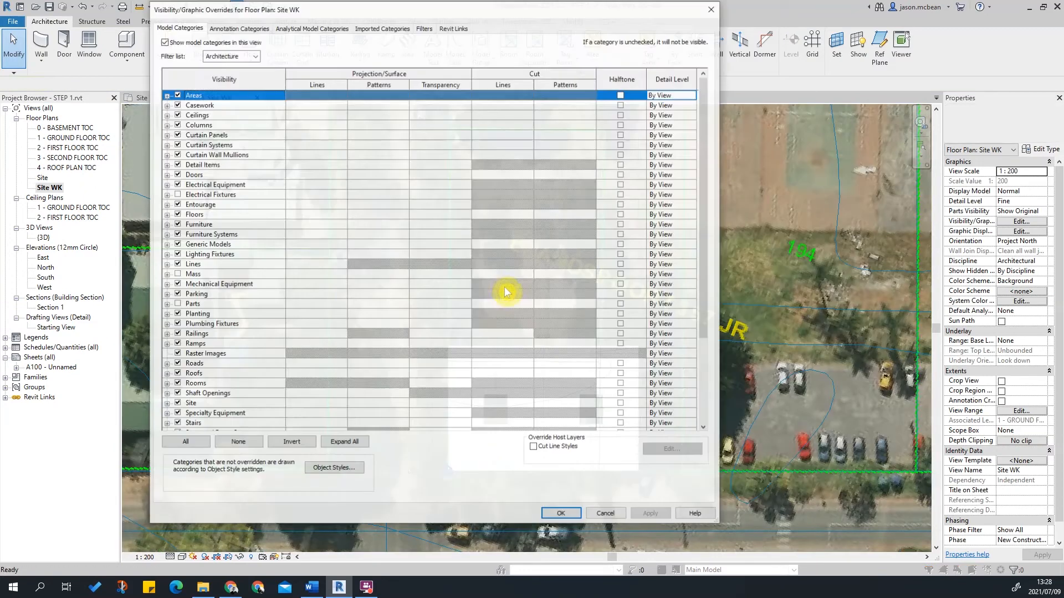
pyautogui.click(201, 246)
pyautogui.press('r')
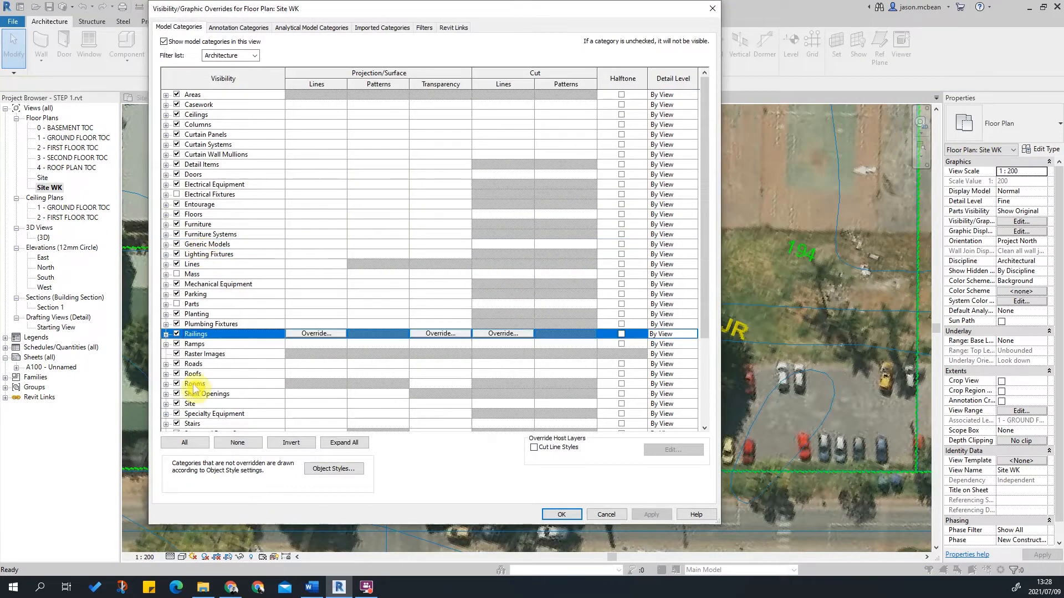
pyautogui.click(176, 354)
pyautogui.click(651, 515)
pyautogui.click(561, 515)
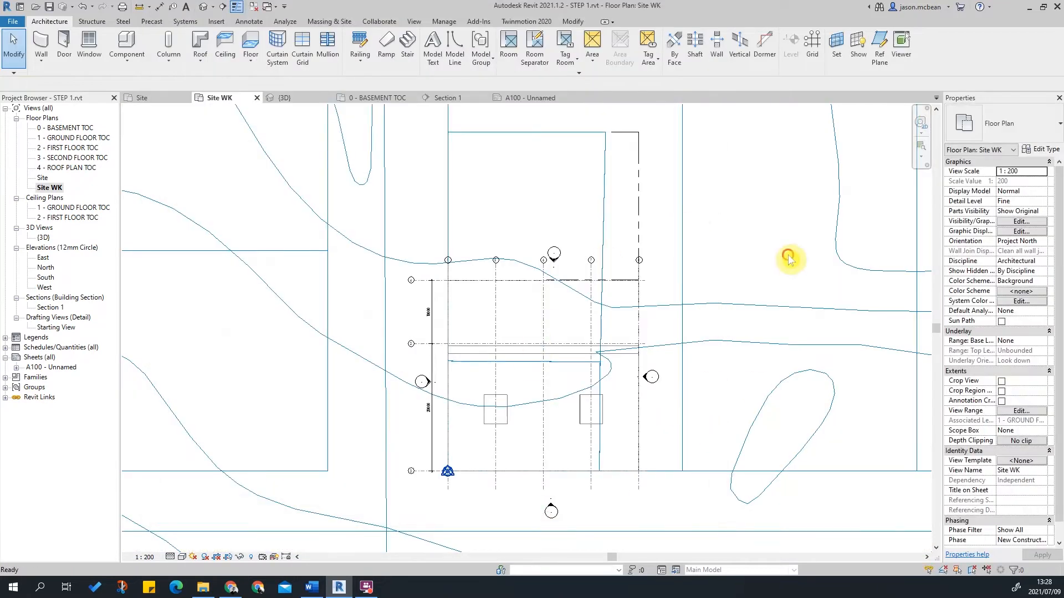
# Hide the imported Brooklyn.DWG in Site WK through the Visibility/Graphic Overrides.
pyautogui.click(755, 348)
pyautogui.click(694, 318)
pyautogui.press('v')
pyautogui.press('g')
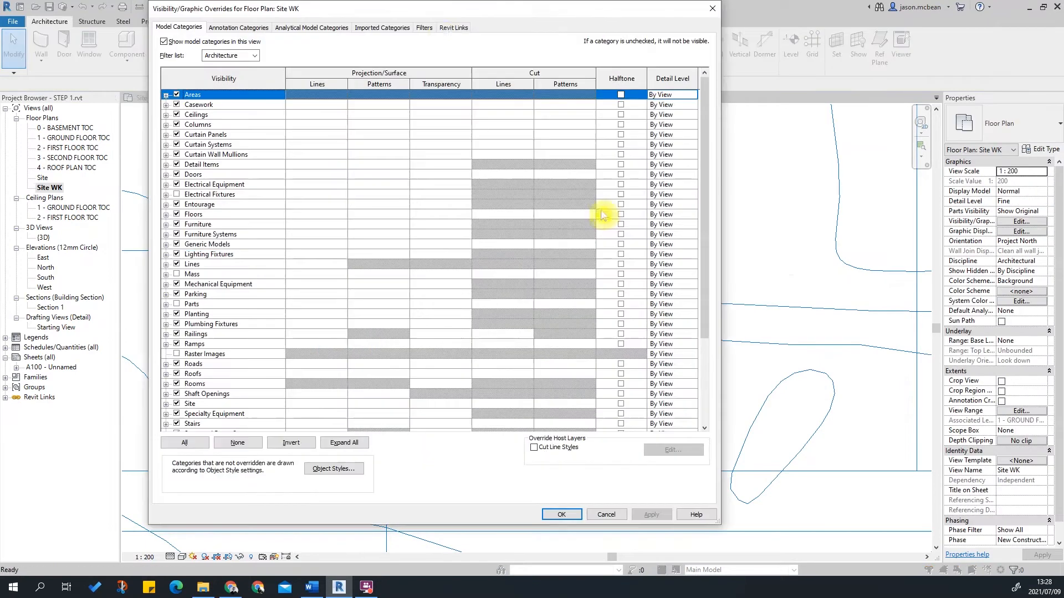
pyautogui.click(373, 28)
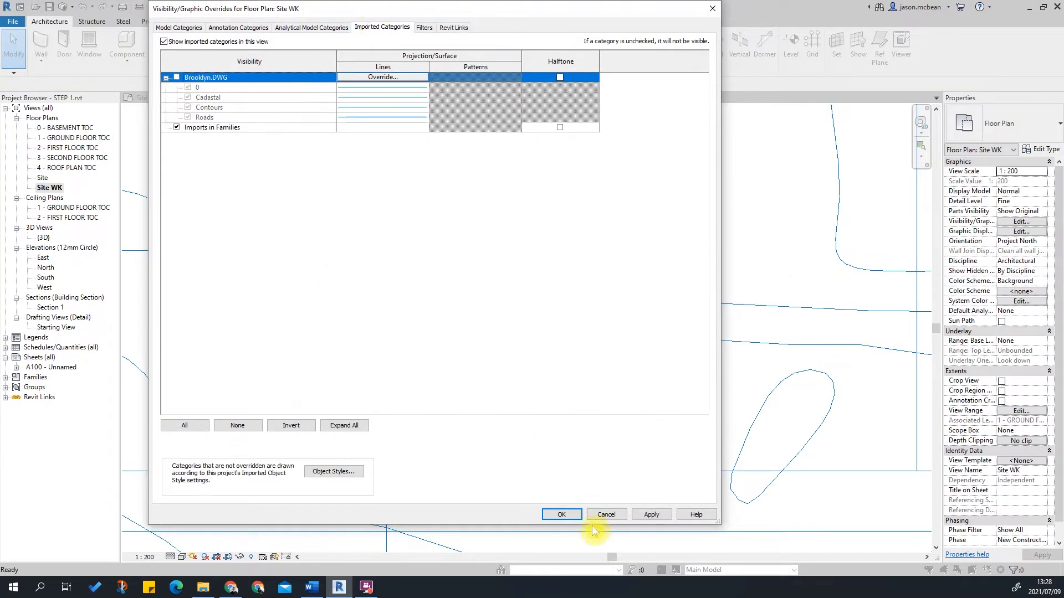
pyautogui.click(561, 515)
# Temporarily isolate the gridlines category in the Site WK view, using one vertical gridline as the selection.
pyautogui.scroll(2, 369, 164)
pyautogui.moveTo(387, 207); pyautogui.dragTo(412, 260, button='middle')
pyautogui.scroll(-5, 425, 240)
pyautogui.moveTo(565, 334); pyautogui.dragTo(577, 233, button='middle')
pyautogui.moveTo(522, 419); pyautogui.dragTo(540, 480, button='middle')
pyautogui.scroll(4, 421, 281)
pyautogui.scroll(1, 400, 156)
pyautogui.scroll(-1, 400, 186)
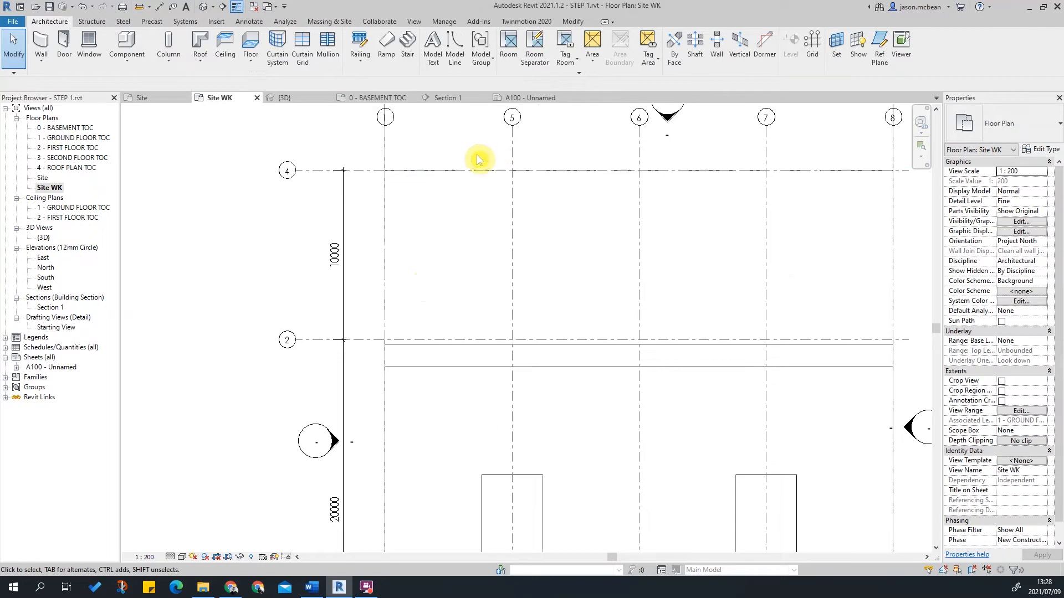
pyautogui.scroll(-2, 398, 185)
pyautogui.click(472, 162)
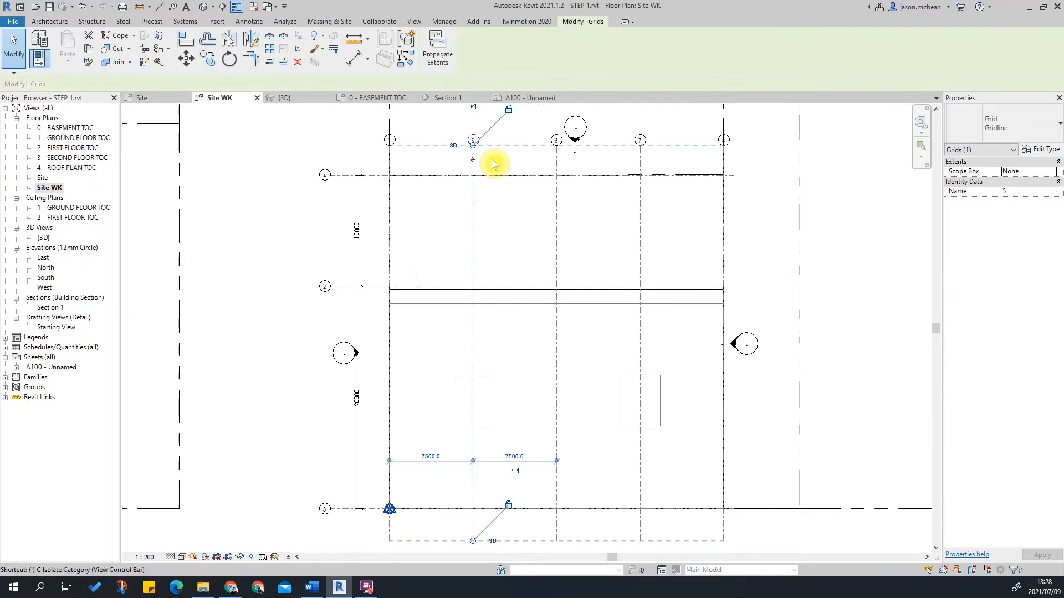
pyautogui.press('c')
pyautogui.press('Escape')
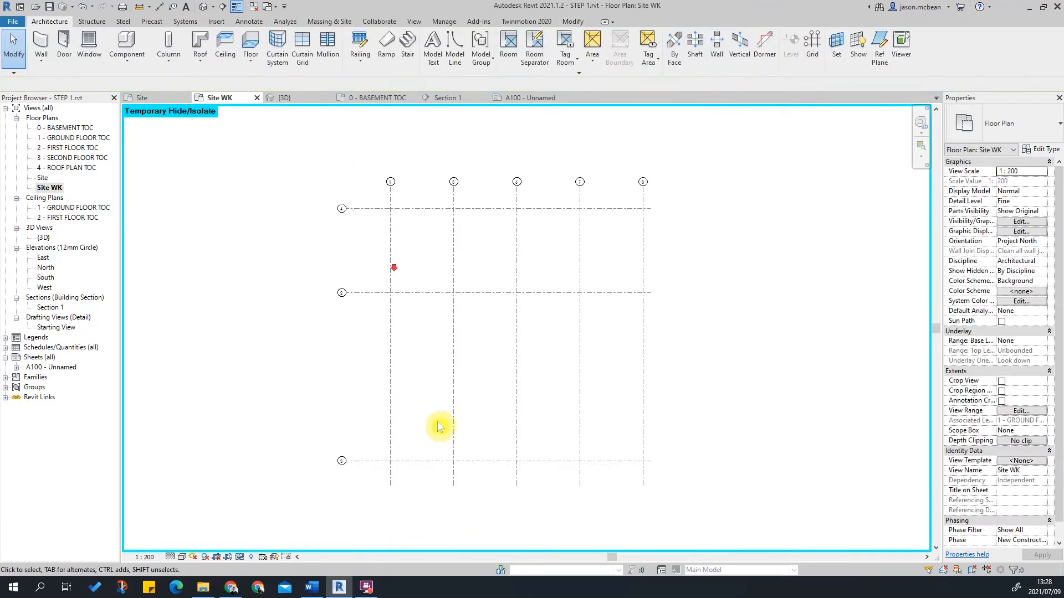
# Examine the numbering in the bubbles of the isolated vertical and horizontal gridlines.
pyautogui.scroll(1, 410, 186)
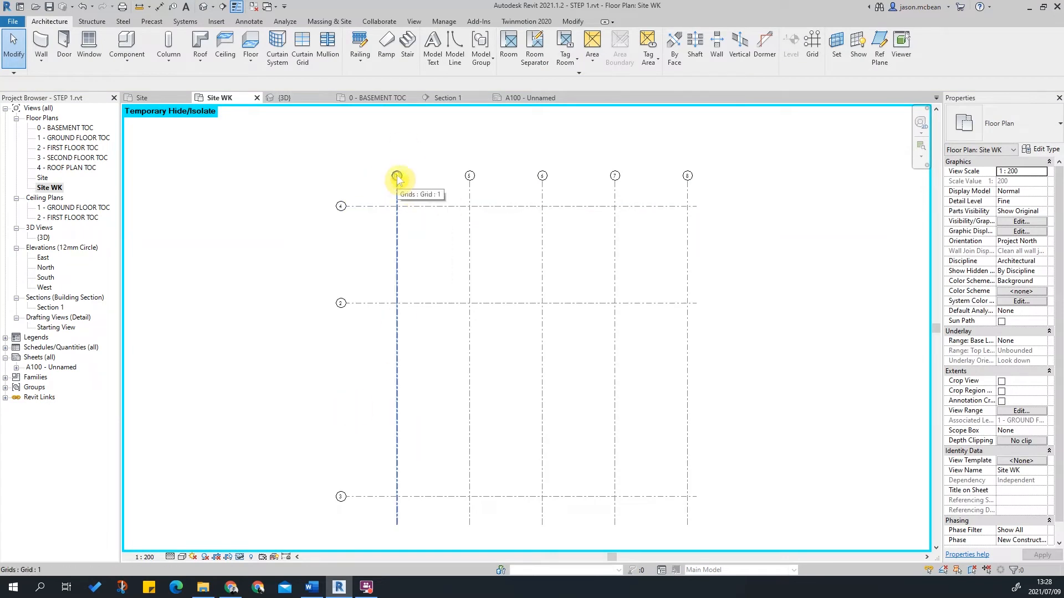
pyautogui.scroll(3, 368, 180)
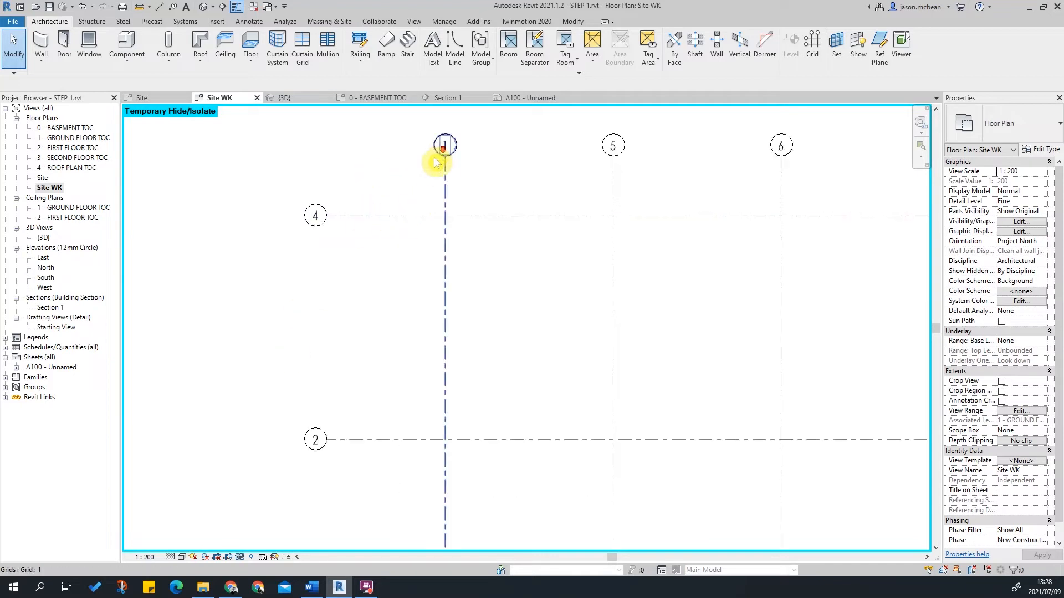
pyautogui.scroll(1, 447, 149)
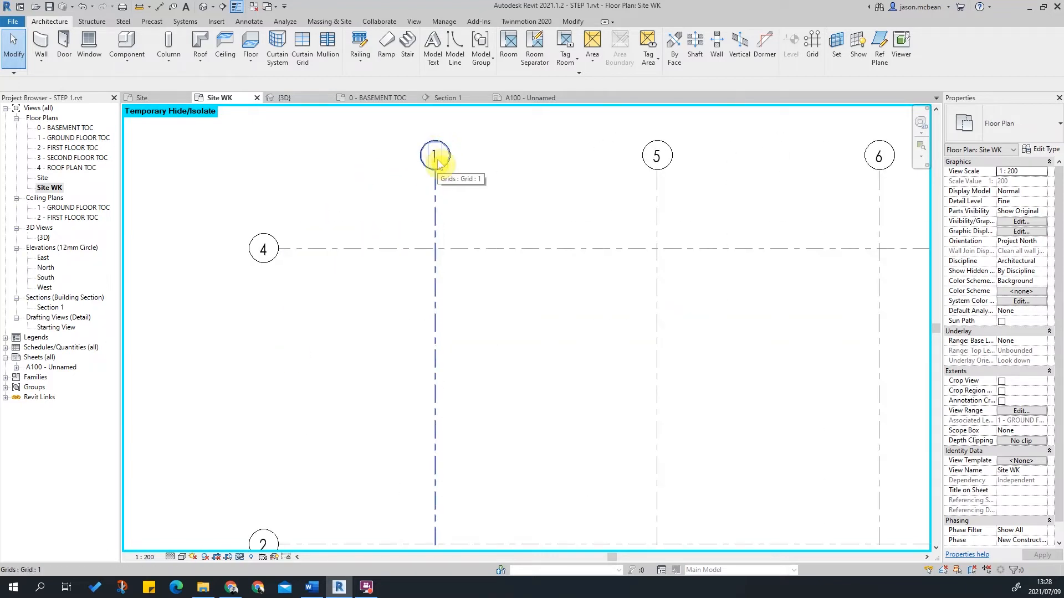
pyautogui.scroll(-2, 438, 159)
pyautogui.scroll(-1, 316, 239)
pyautogui.scroll(-1, 313, 236)
pyautogui.scroll(3, 347, 195)
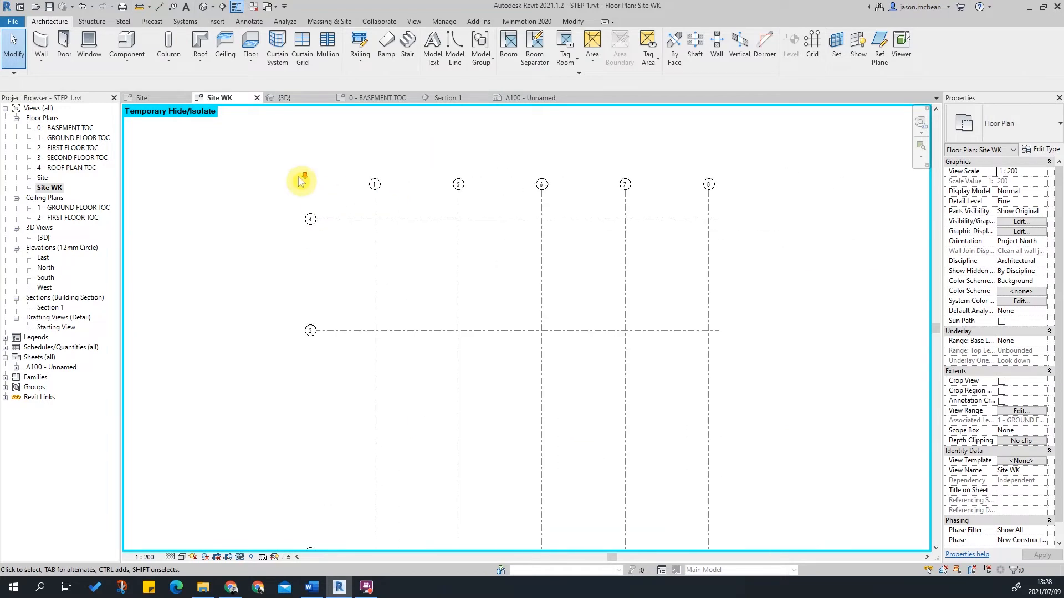
pyautogui.scroll(-2, 300, 178)
pyautogui.moveTo(459, 226); pyautogui.dragTo(403, 237, button='middle')
pyautogui.scroll(2, 346, 206)
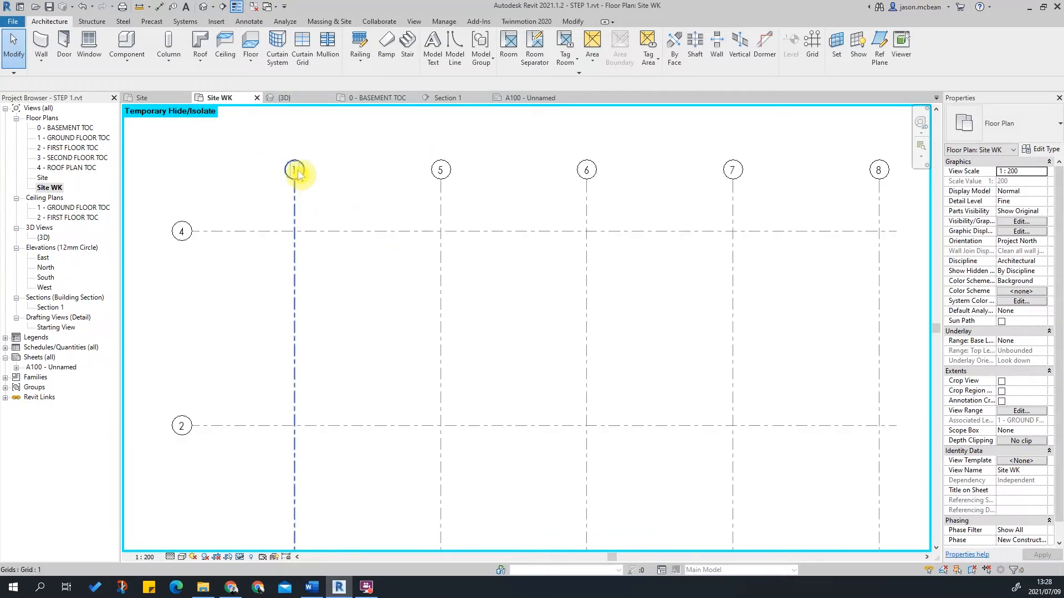
# Try to rename the second vertical gridline from the west as 2.
pyautogui.click(441, 172)
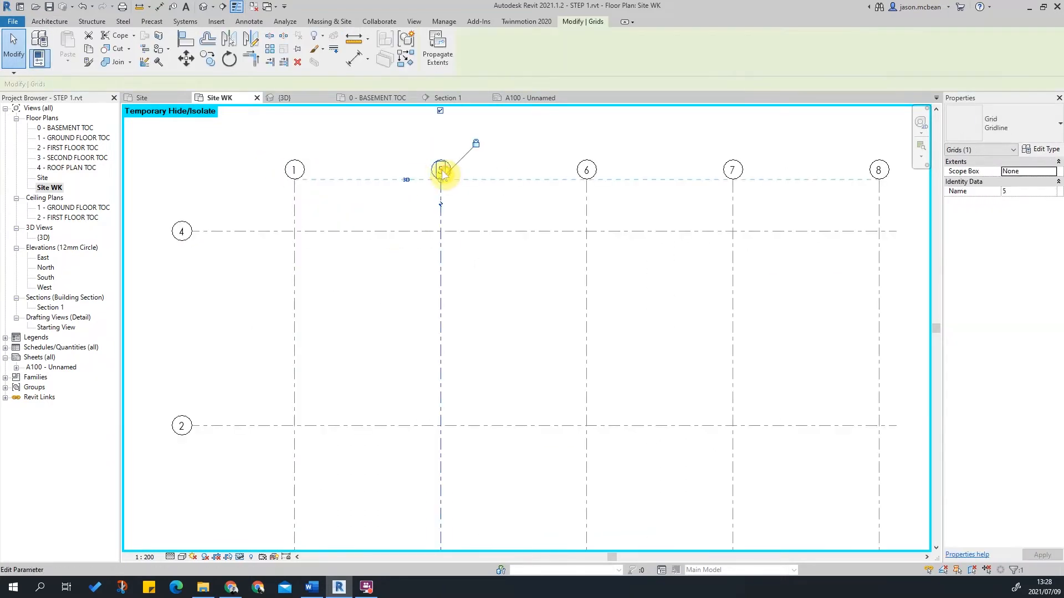
pyautogui.write('2')
pyautogui.click(533, 171)
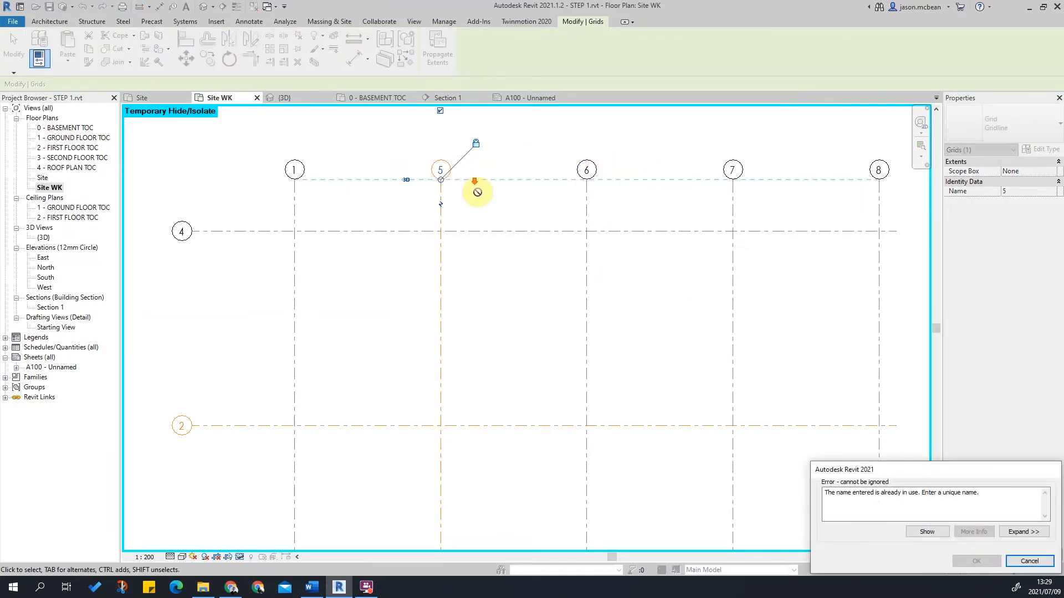
pyautogui.press('Escape')
# Rename the southernmost horizontal gridline as A.
pyautogui.scroll(-2, 470, 187)
pyautogui.moveTo(366, 379); pyautogui.dragTo(418, 277, button='middle')
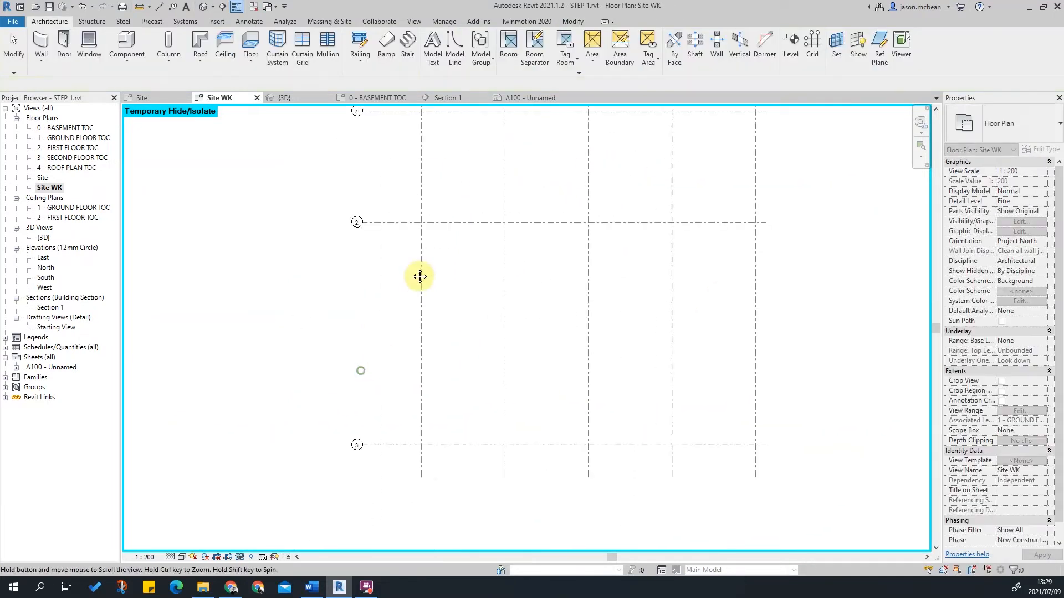
pyautogui.click(359, 449)
pyautogui.scroll(2, 359, 448)
pyautogui.click(359, 449)
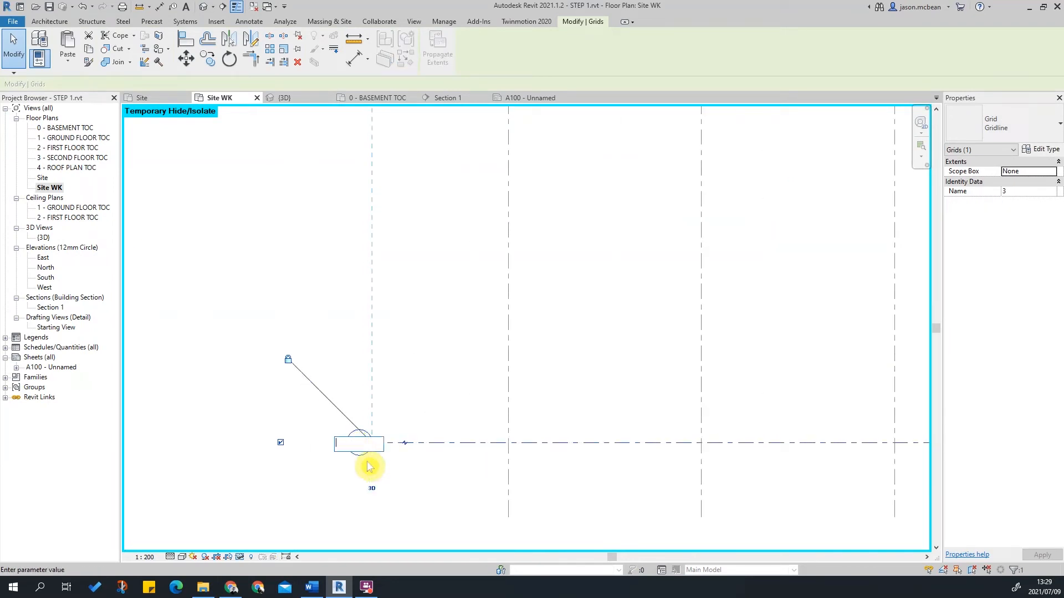
pyautogui.press('Return')
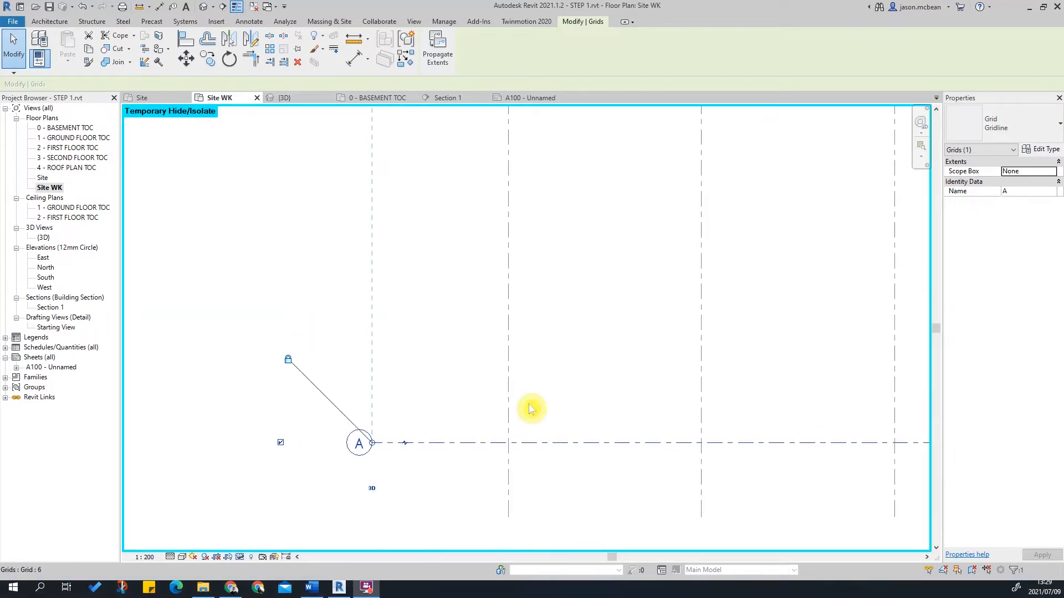
# Rename the middle horizontal gridline as B.
pyautogui.scroll(-5, 441, 278)
pyautogui.moveTo(434, 252); pyautogui.dragTo(439, 463, button='middle')
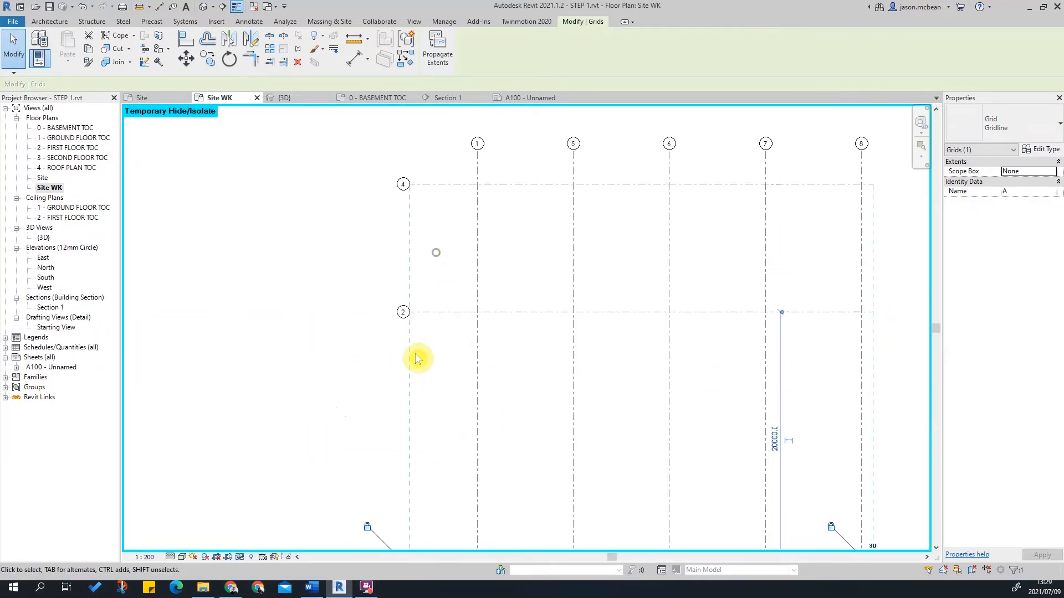
pyautogui.scroll(3, 408, 348)
pyautogui.press('Escape')
pyautogui.doubleClick(399, 294)
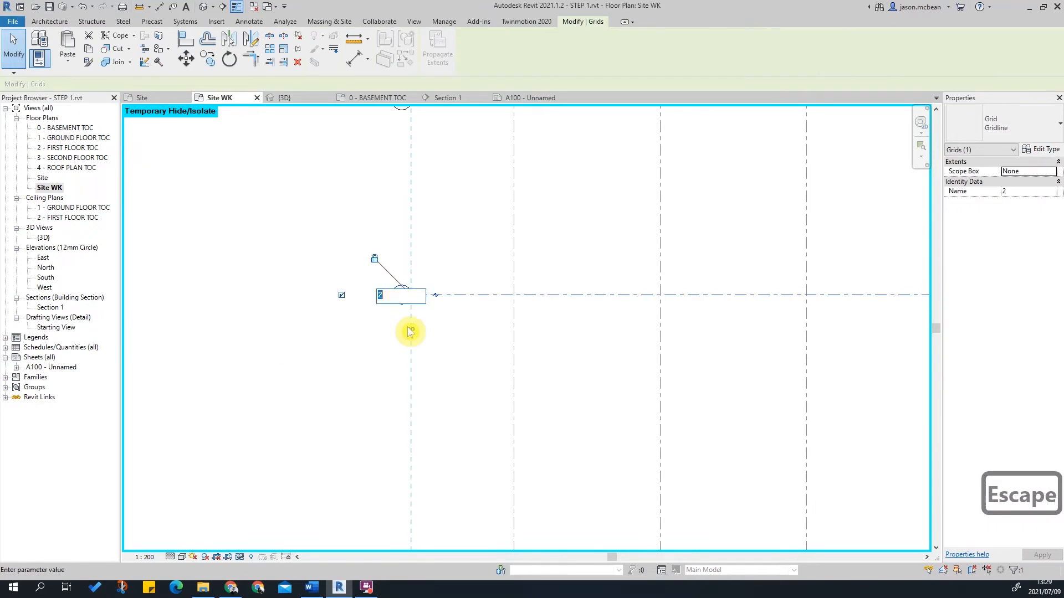
pyautogui.write('B')
pyautogui.click(438, 333)
# Rename the northernmost horizontal gridline as C and clear the selection.
pyautogui.scroll(-3, 473, 381)
pyautogui.click(492, 261)
pyautogui.scroll(5, 435, 239)
pyautogui.click(446, 175)
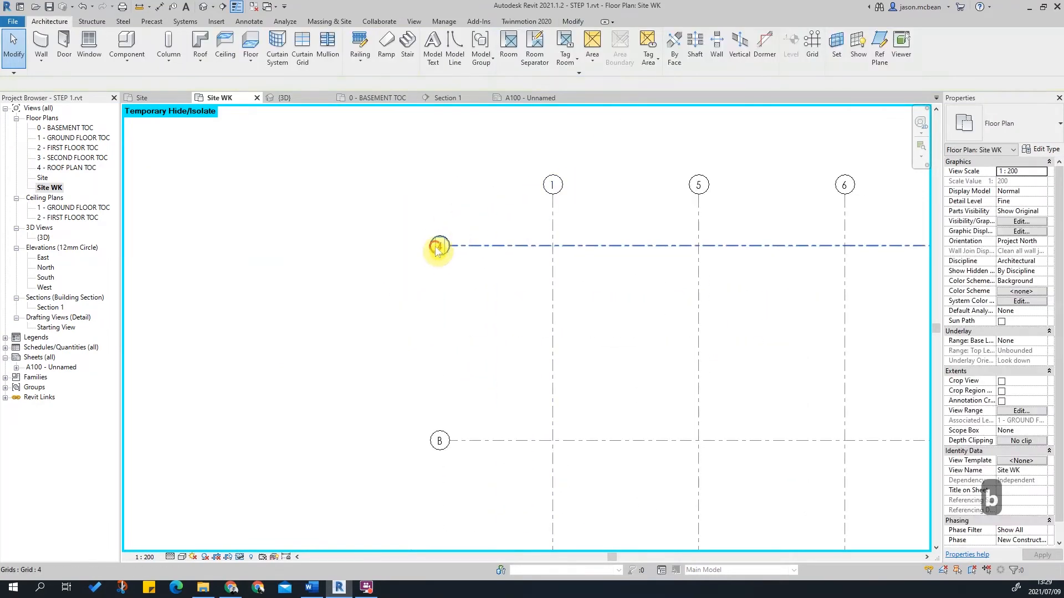
pyautogui.click(438, 250)
pyautogui.click(438, 248)
pyautogui.write('C')
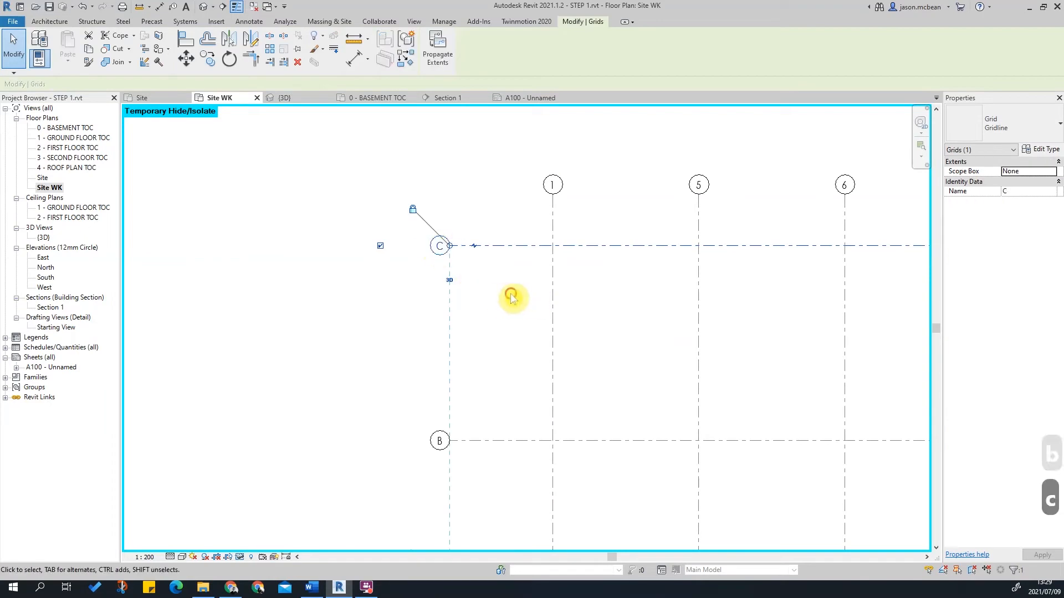
pyautogui.press('Escape')
# Rename the second vertical gridline from the west as 2, following gridline 1.
pyautogui.scroll(-3, 447, 318)
pyautogui.scroll(3, 501, 297)
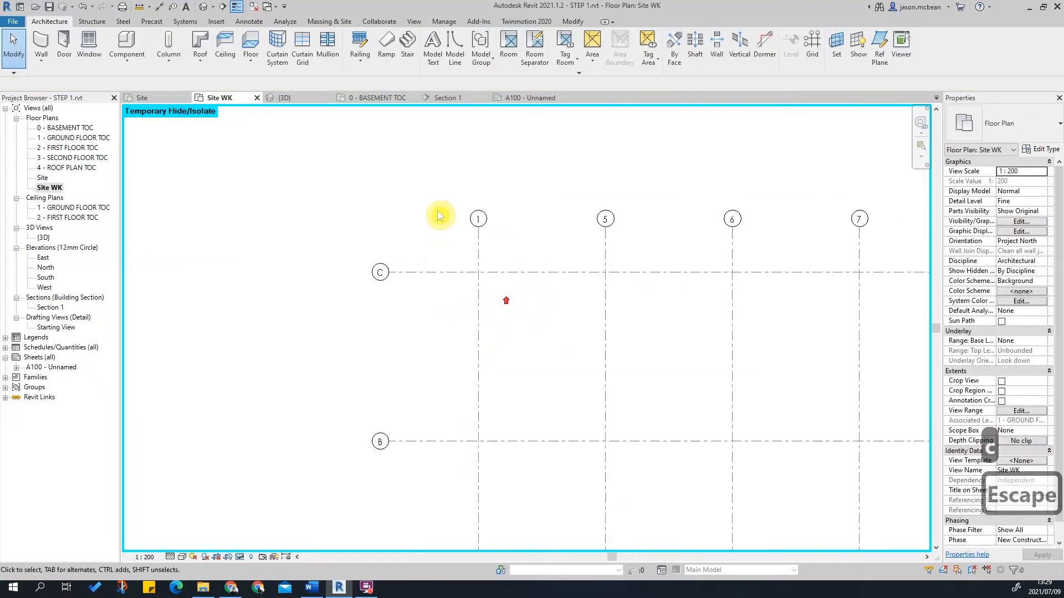
pyautogui.click(607, 222)
pyautogui.click(606, 220)
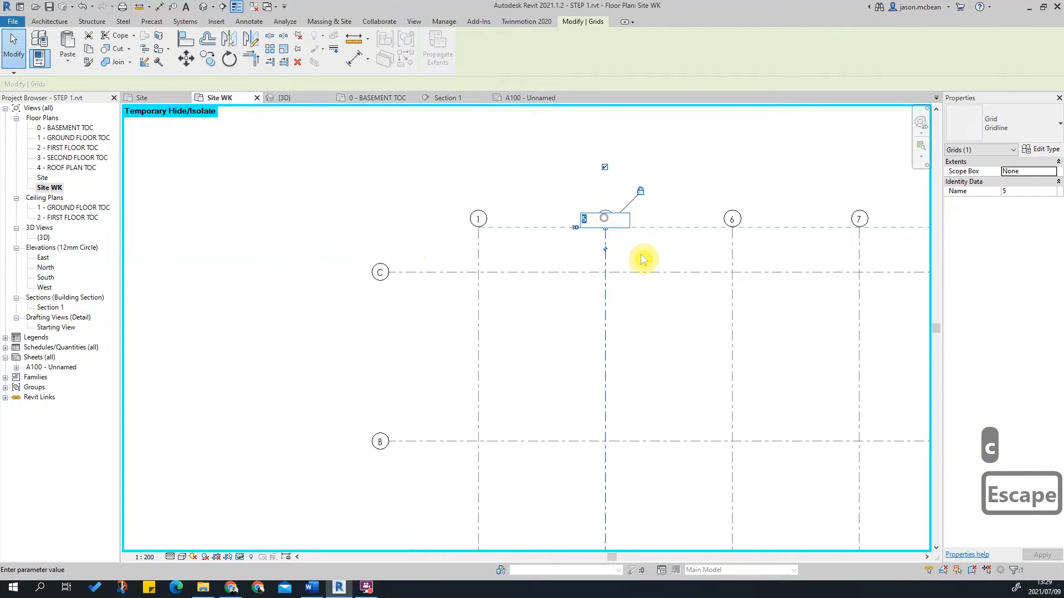
pyautogui.write('2')
pyautogui.click(686, 323)
# Rename the third vertical gridline from the west as 3.
pyautogui.moveTo(736, 340); pyautogui.dragTo(447, 347, button='middle')
pyautogui.click(445, 226)
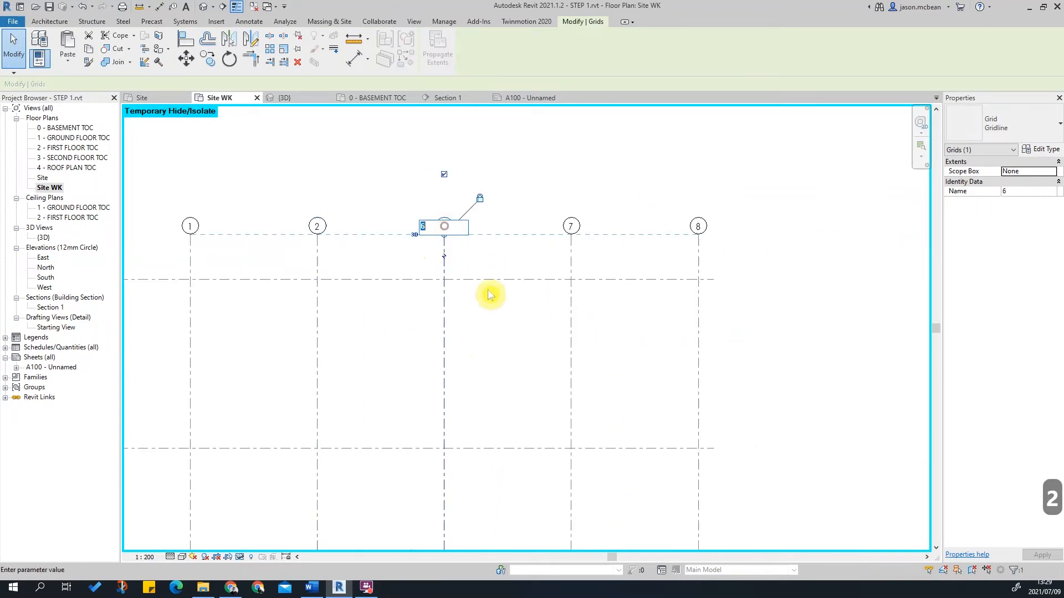
pyautogui.write('3')
pyautogui.press('Return')
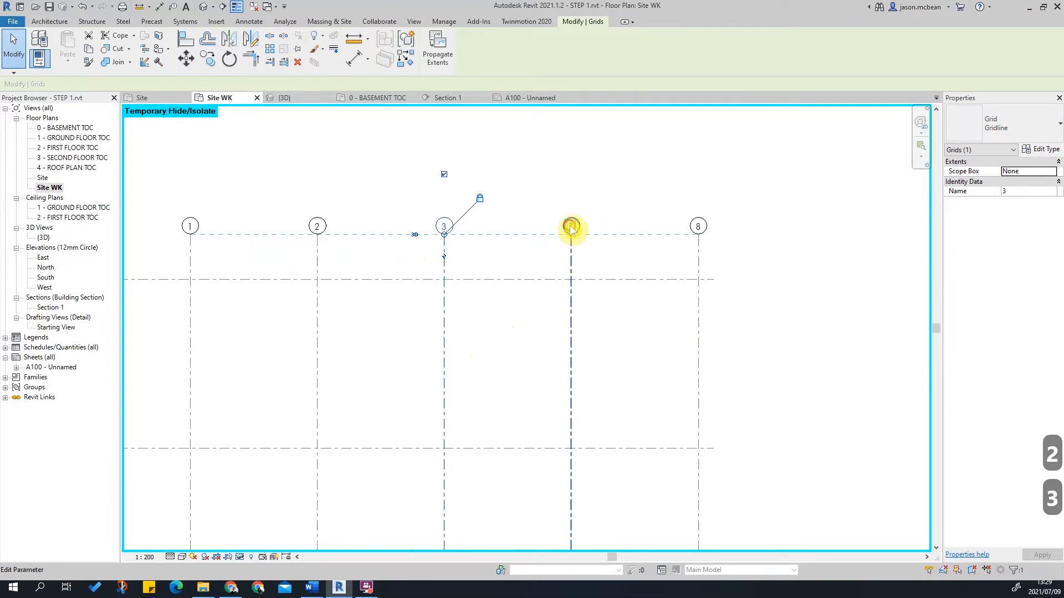
# Rename the fourth and fifth vertical gridlines from the west as 4 and 5, and clear the selection.
pyautogui.doubleClick(570, 225)
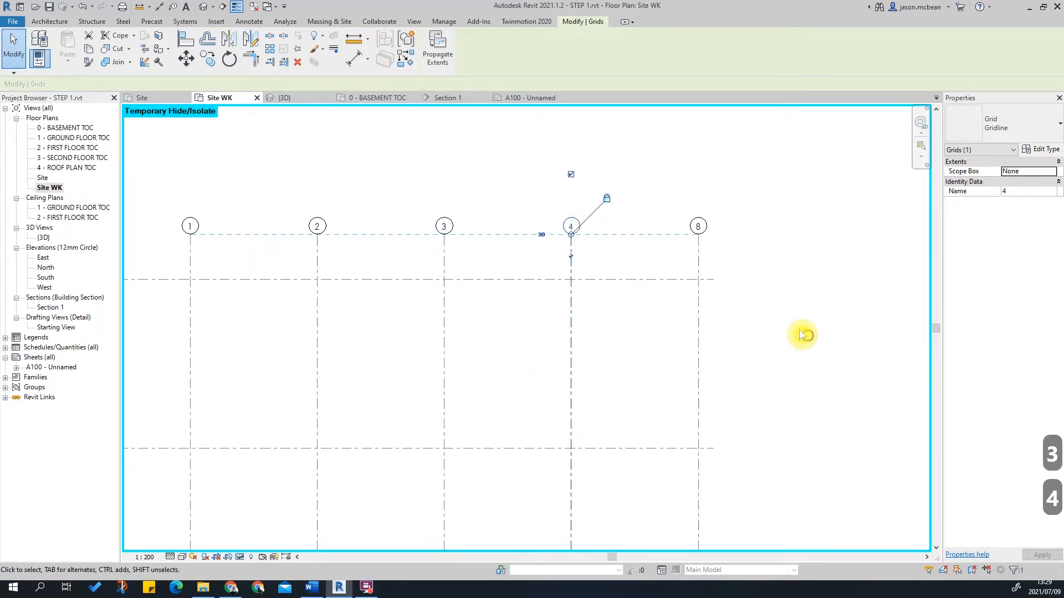
pyautogui.click(698, 227)
pyautogui.write('5')
pyautogui.scroll(-2, 791, 278)
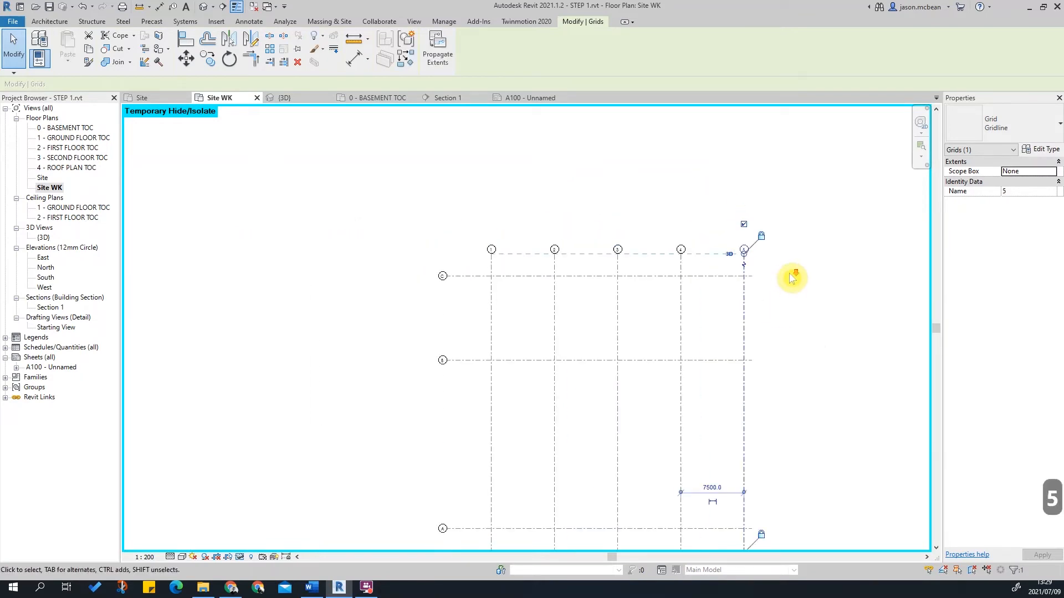
pyautogui.press('Escape')
pyautogui.scroll(4, 423, 404)
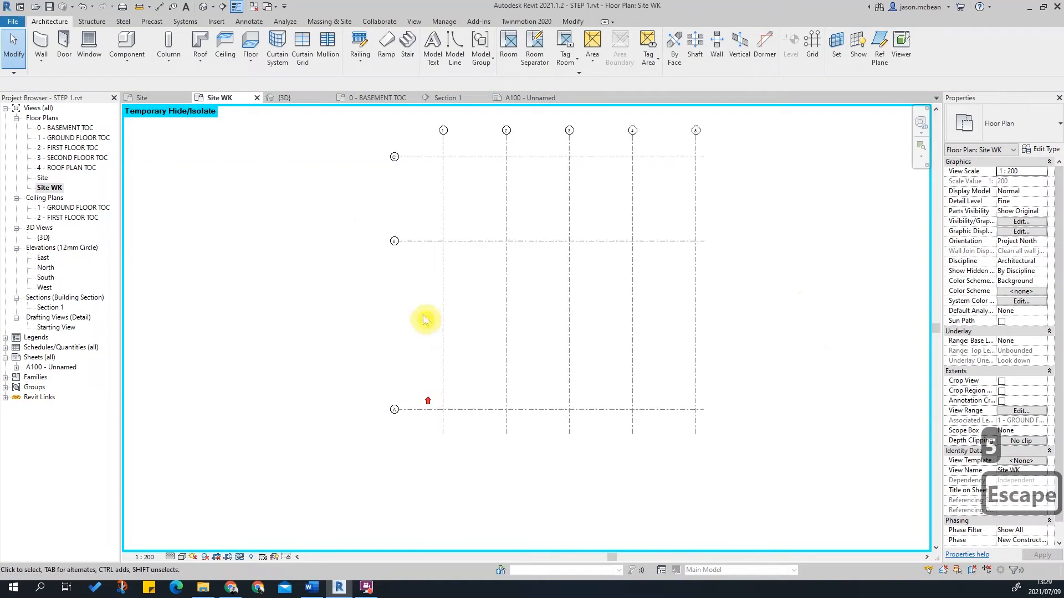
# Examine the lettered and numbered gridline bubbles and the gridline ends around the whole grid.
pyautogui.scroll(-2, 351, 286)
pyautogui.scroll(3, 350, 286)
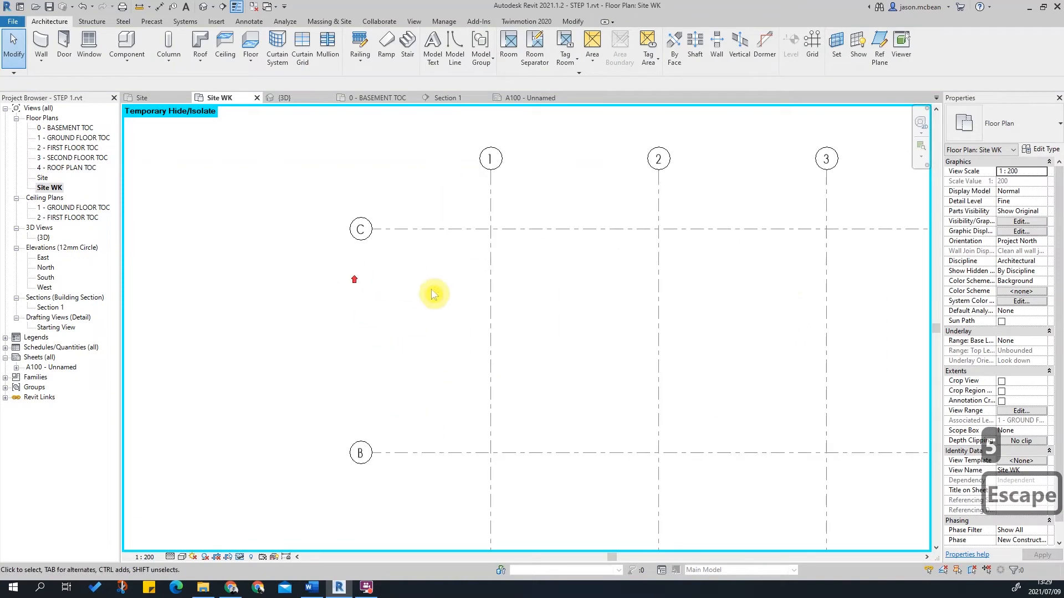
pyautogui.scroll(-3, 464, 228)
pyautogui.moveTo(514, 242); pyautogui.dragTo(486, 284, button='middle')
pyautogui.scroll(1, 468, 268)
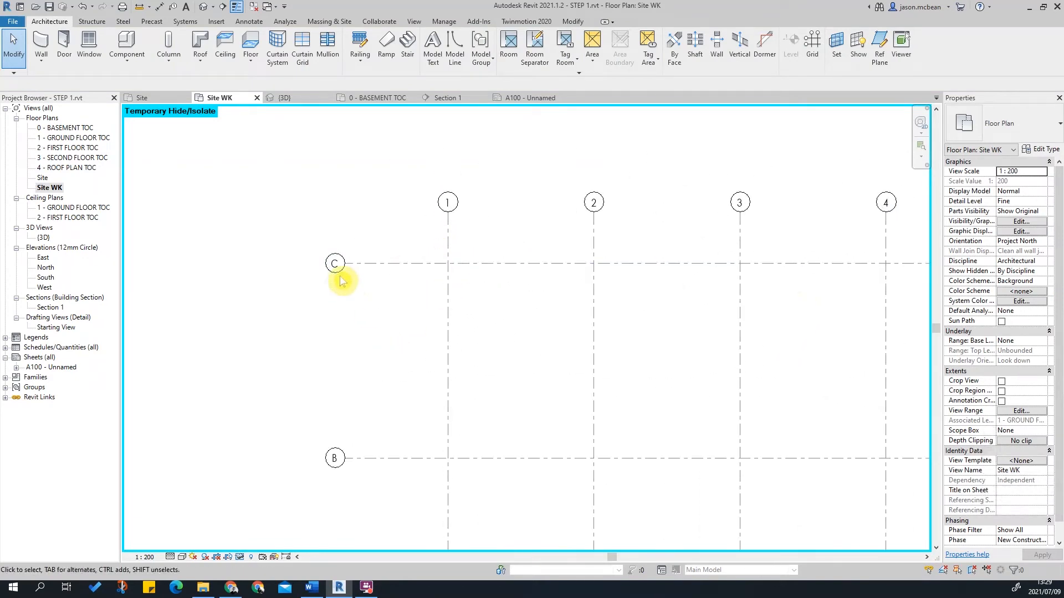
pyautogui.moveTo(470, 305); pyautogui.dragTo(349, 234, button='middle')
pyautogui.scroll(-2, 349, 235)
pyautogui.moveTo(651, 270); pyautogui.dragTo(685, 347, button='middle')
pyautogui.moveTo(569, 334); pyautogui.dragTo(559, 311, button='middle')
pyautogui.press('Escape')
pyautogui.moveTo(516, 424); pyautogui.dragTo(531, 466, button='middle')
pyautogui.press('Escape')
# Extend the horizontal gridlines farther east beyond gridline 5 and lengthen the vertical gridlines slightly to the south.
pyautogui.click(331, 221)
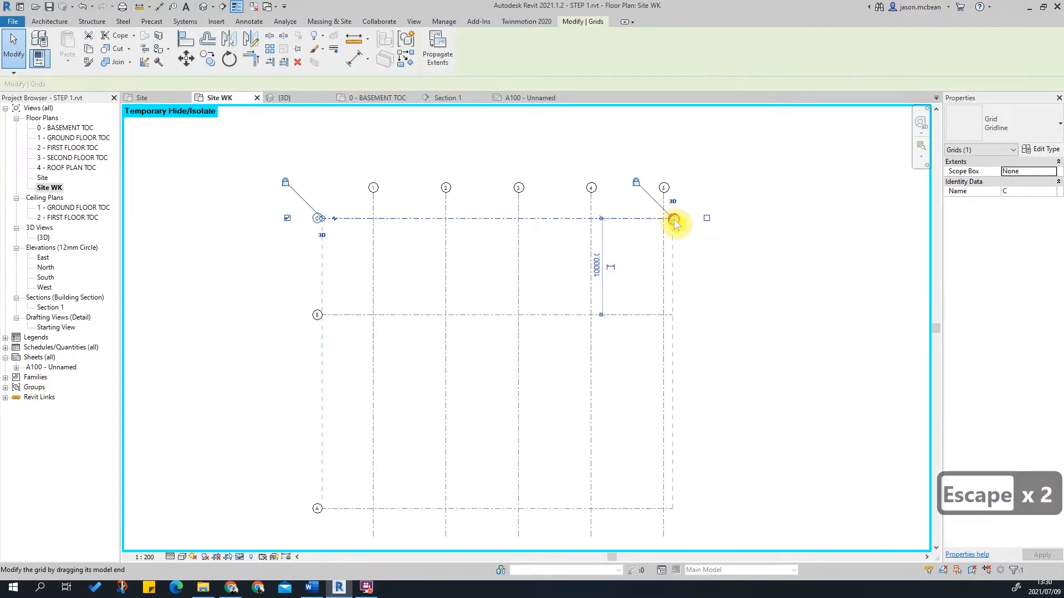
pyautogui.moveTo(672, 218); pyautogui.dragTo(704, 221)
pyautogui.moveTo(733, 479); pyautogui.dragTo(723, 448, button='middle')
pyautogui.press('Escape')
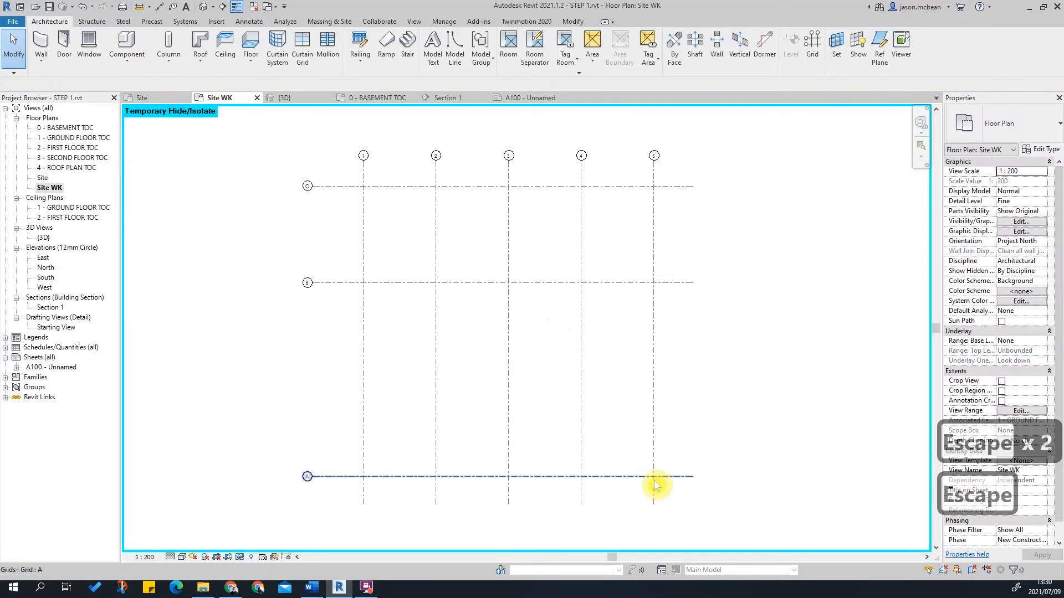
pyautogui.click(655, 505)
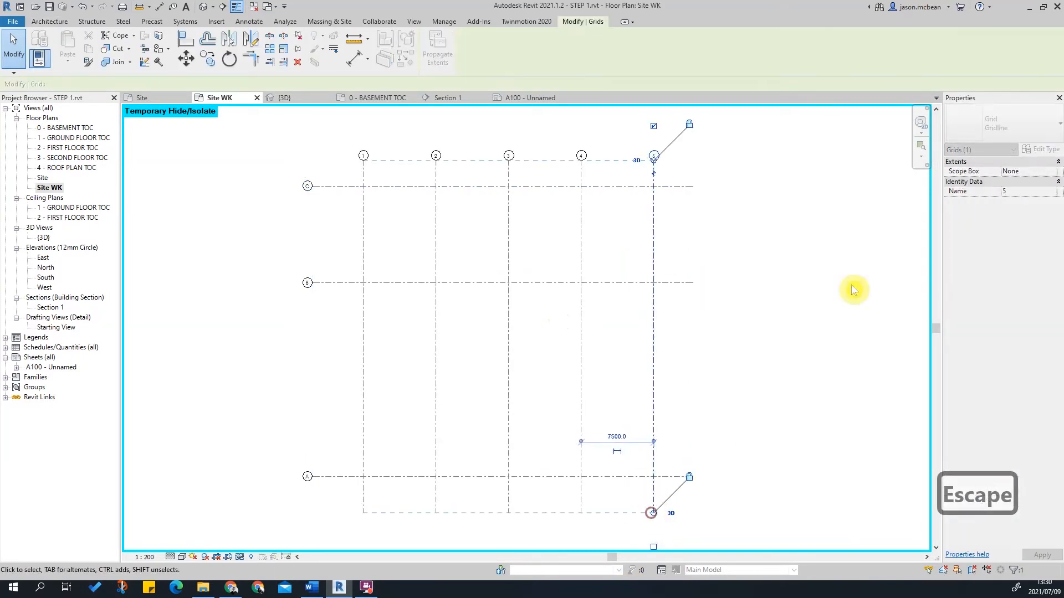
pyautogui.press('Escape')
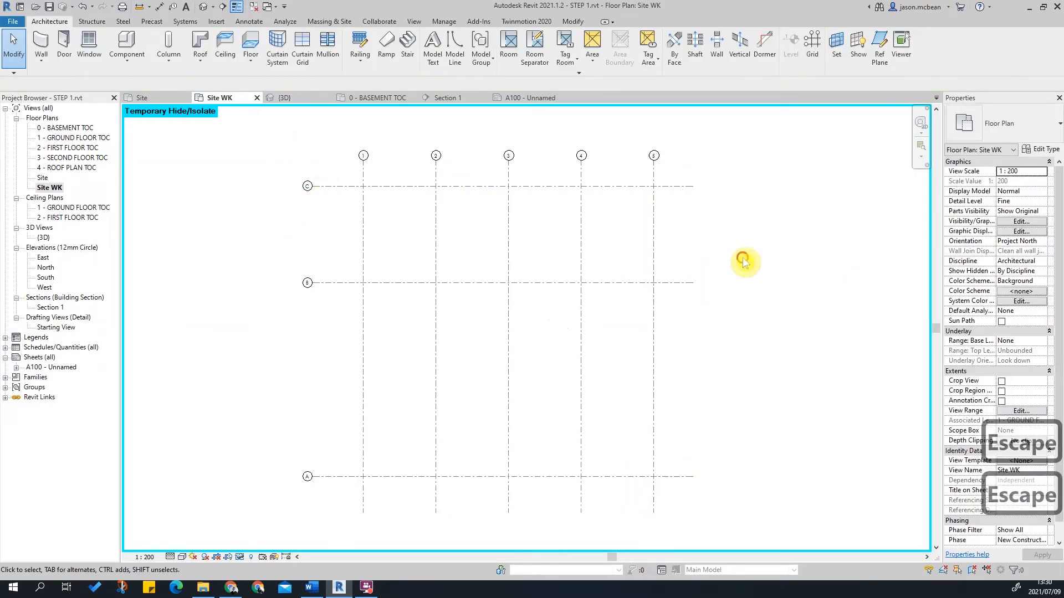
# Reset the temporary hide/isolate in Site WK and bring the proposed mass near gridline B into view.
pyautogui.click(241, 557)
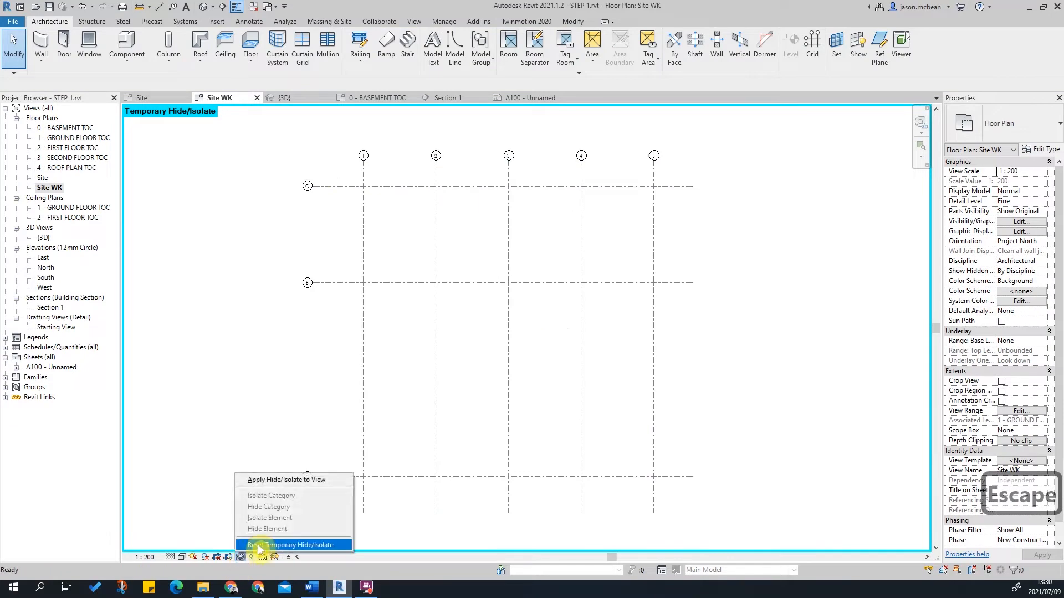
pyautogui.click(260, 548)
pyautogui.scroll(-2, 676, 475)
pyautogui.scroll(2, 451, 297)
pyautogui.scroll(2, 463, 393)
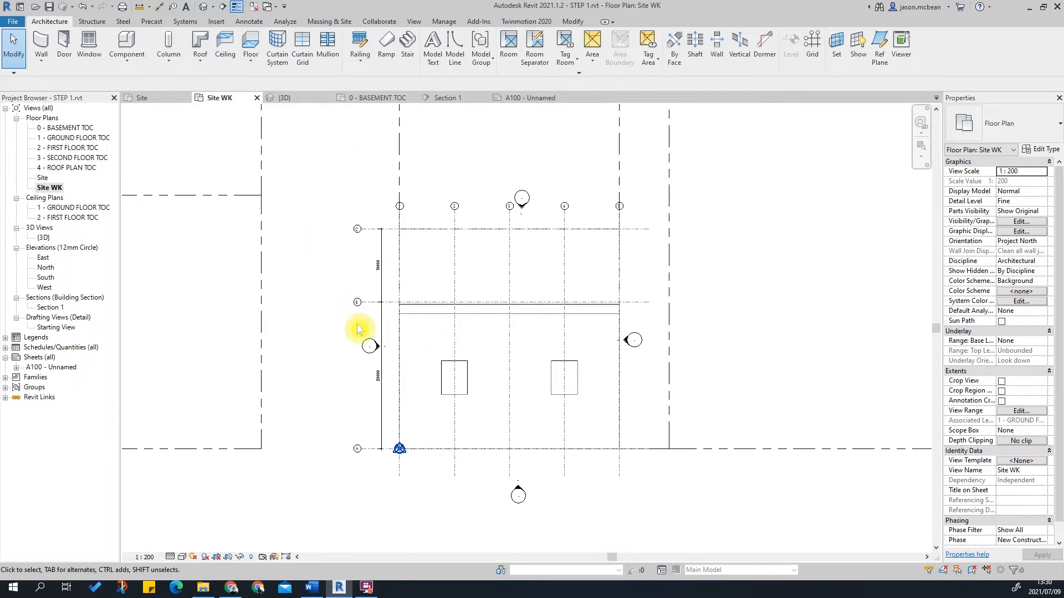
pyautogui.scroll(-2, 408, 247)
pyautogui.scroll(5, 458, 356)
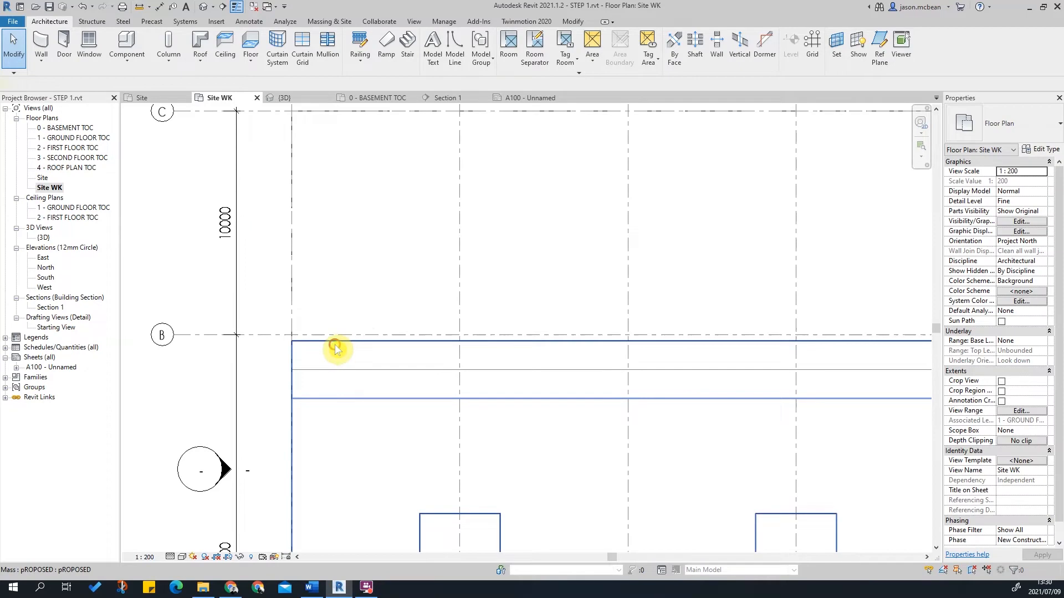
pyautogui.click(336, 348)
pyautogui.press('Escape')
pyautogui.press('Escape')
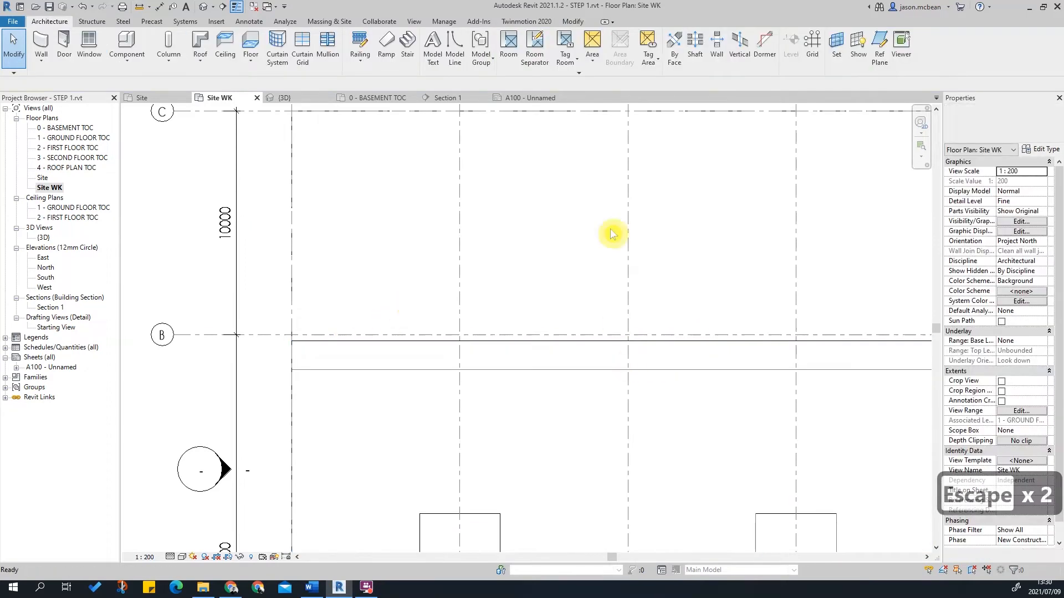
pyautogui.scroll(-2, 616, 323)
pyautogui.press('Escape')
pyautogui.scroll(2, 786, 282)
pyautogui.scroll(-2, 669, 326)
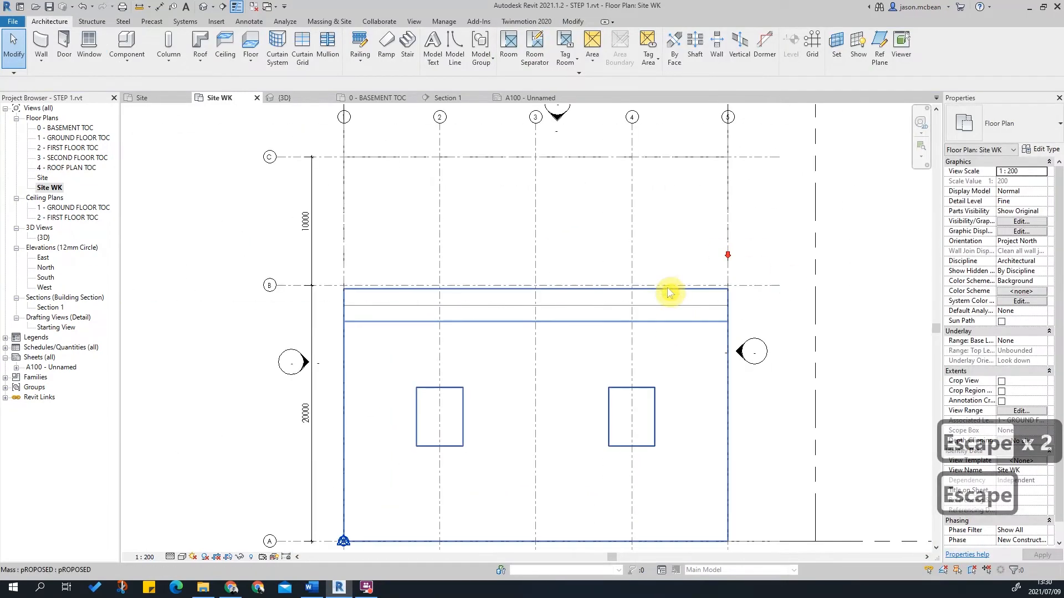
# Stretch the north face of the proposed mass to gridline B and clear the selection.
pyautogui.click(510, 294)
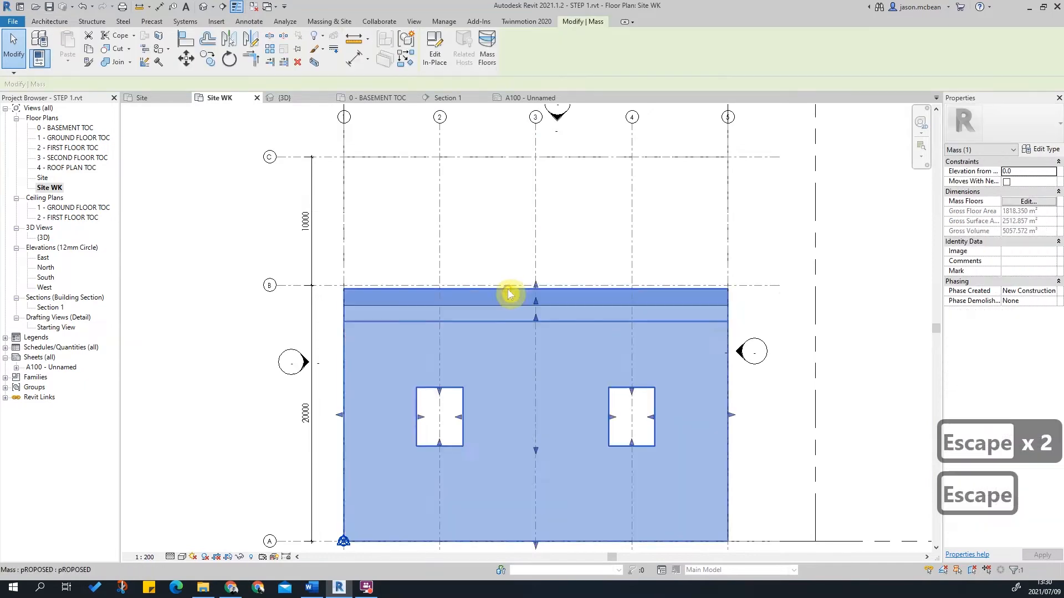
pyautogui.scroll(5, 510, 294)
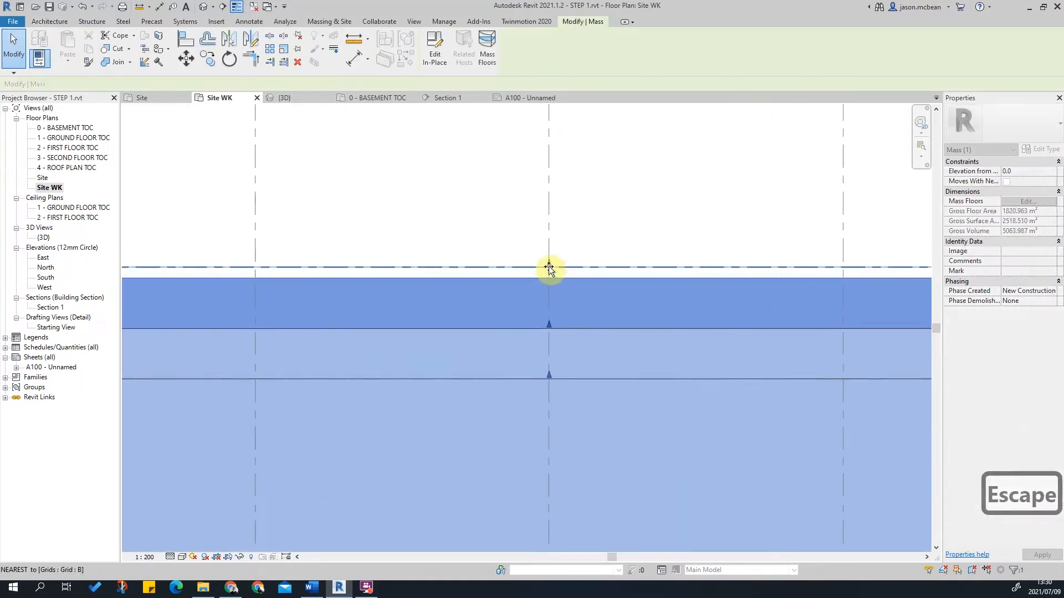
pyautogui.click(692, 205)
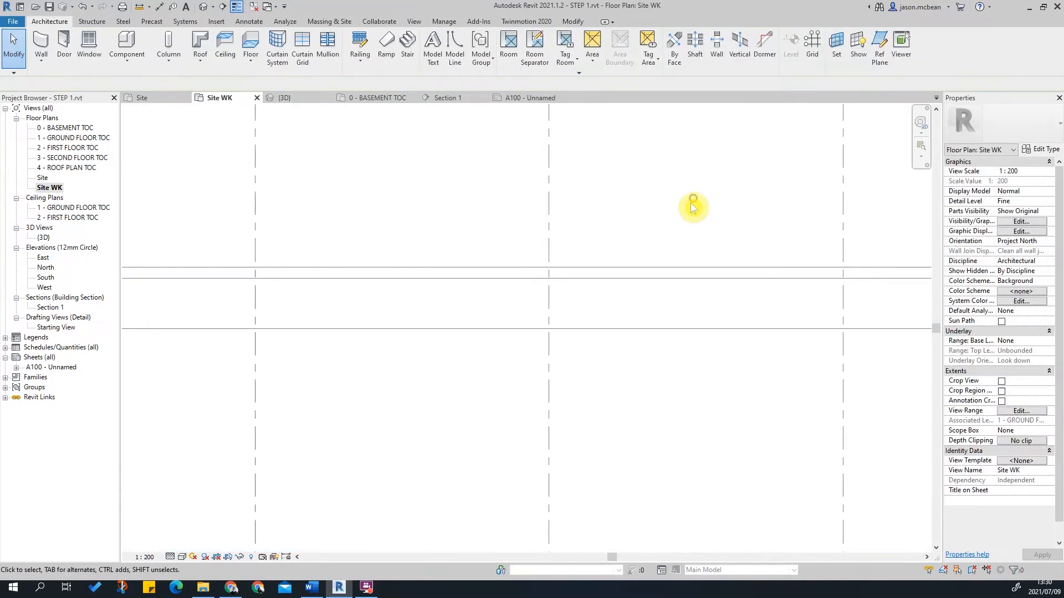
pyautogui.click(591, 284)
pyautogui.press('Escape')
pyautogui.scroll(-3, 603, 267)
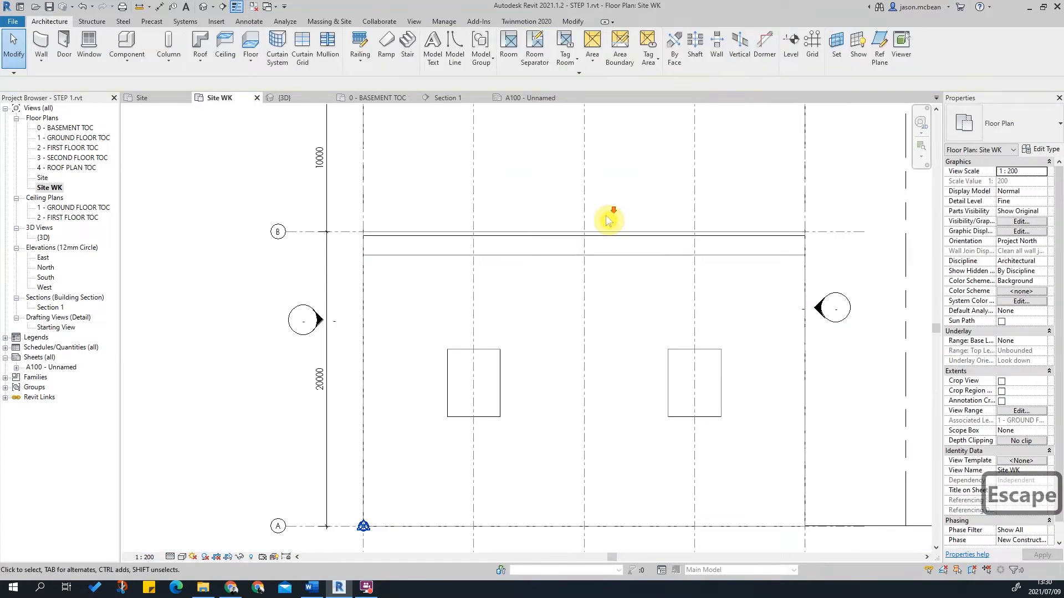
# Examine how the gridlines line up with the proposed mass, its two openings and the property line.
pyautogui.scroll(6, 603, 222)
pyautogui.moveTo(621, 143); pyautogui.dragTo(617, 233, button='middle')
pyautogui.scroll(2, 611, 189)
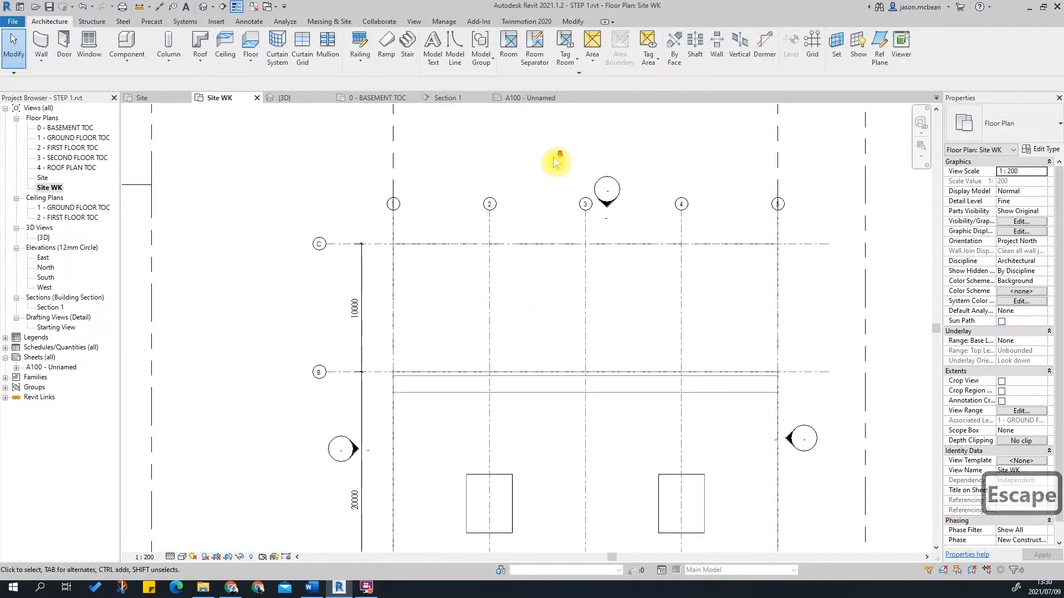
pyautogui.scroll(-3, 559, 166)
pyautogui.press('Escape')
pyautogui.press('Escape')
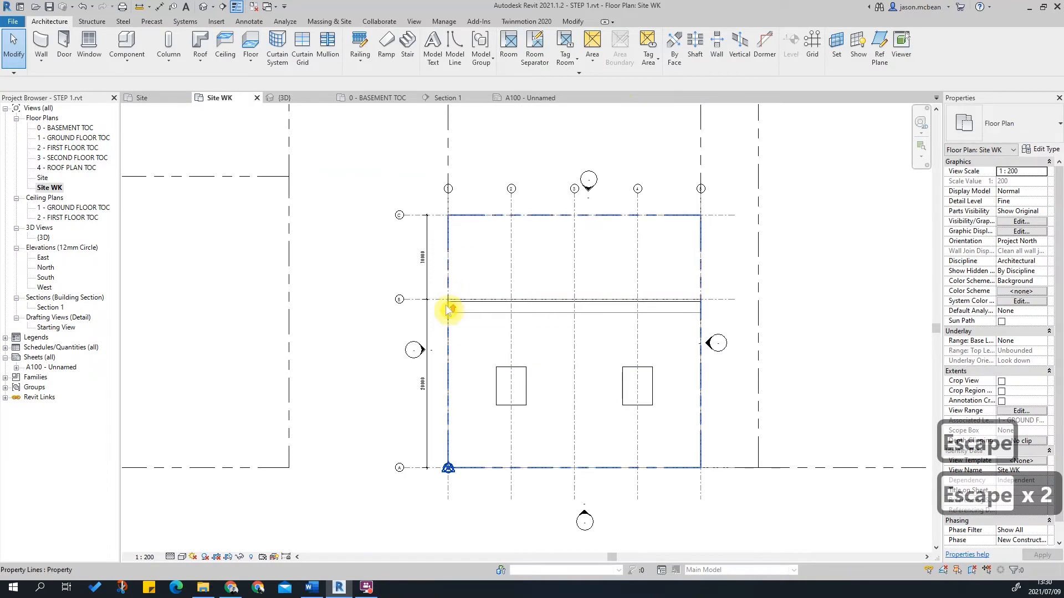
pyautogui.scroll(3, 576, 284)
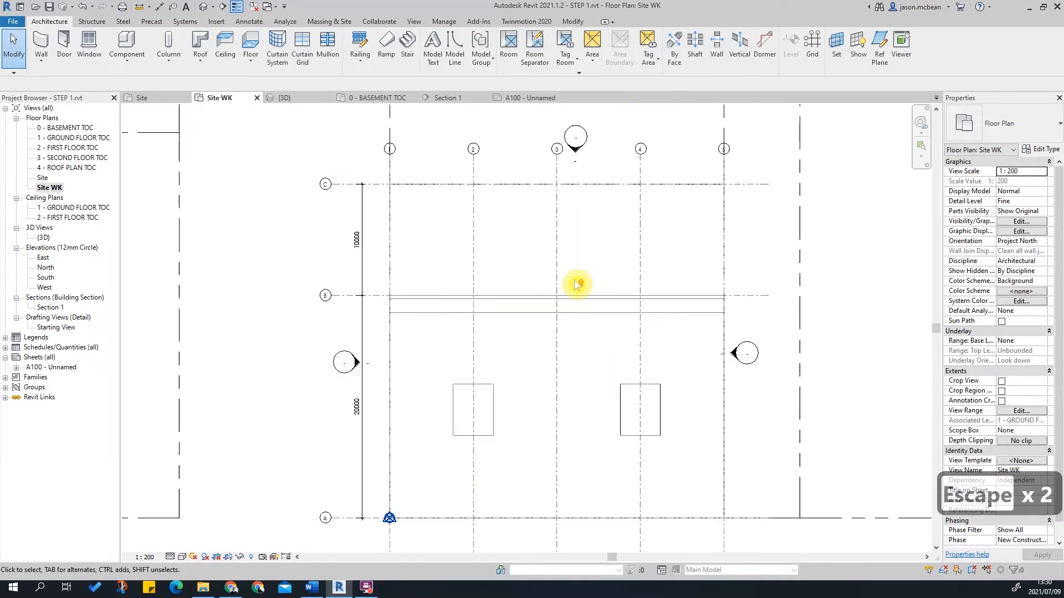
pyautogui.moveTo(521, 413); pyautogui.dragTo(506, 301, button='middle')
pyautogui.press('Escape')
pyautogui.click(487, 302)
pyautogui.scroll(-3, 508, 327)
pyautogui.press('Escape')
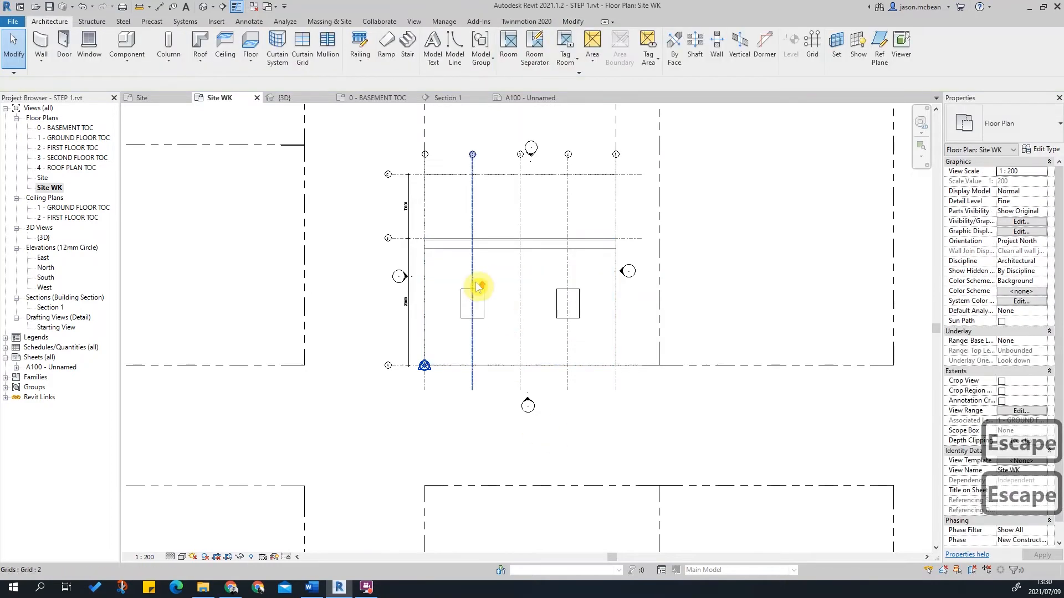
pyautogui.scroll(1, 509, 327)
pyautogui.scroll(2, 509, 327)
pyautogui.scroll(-4, 510, 293)
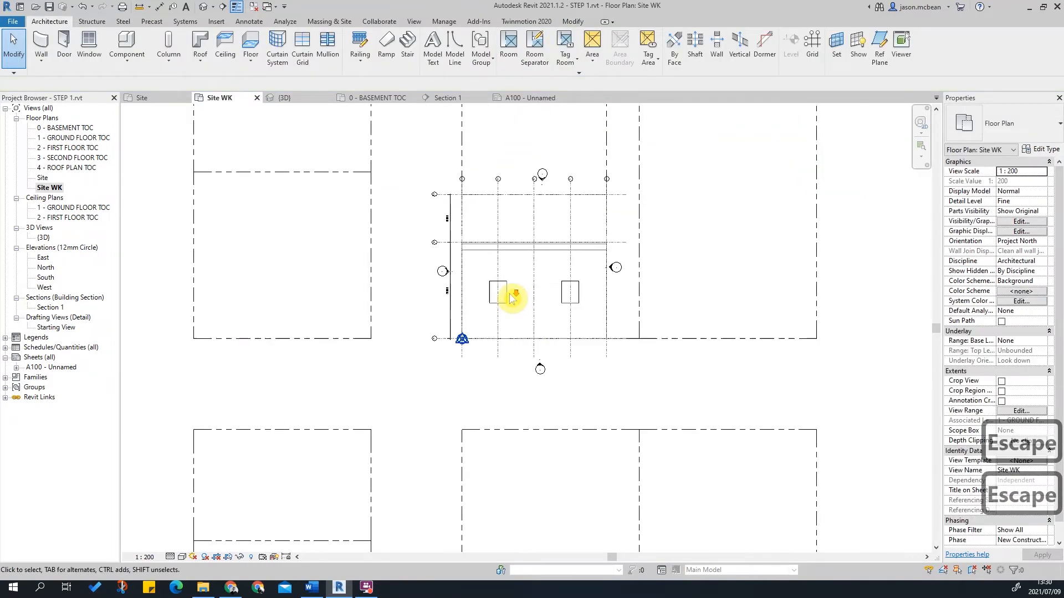
pyautogui.scroll(6, 506, 292)
pyautogui.scroll(-5, 428, 276)
pyautogui.moveTo(486, 296); pyautogui.dragTo(487, 420, button='middle')
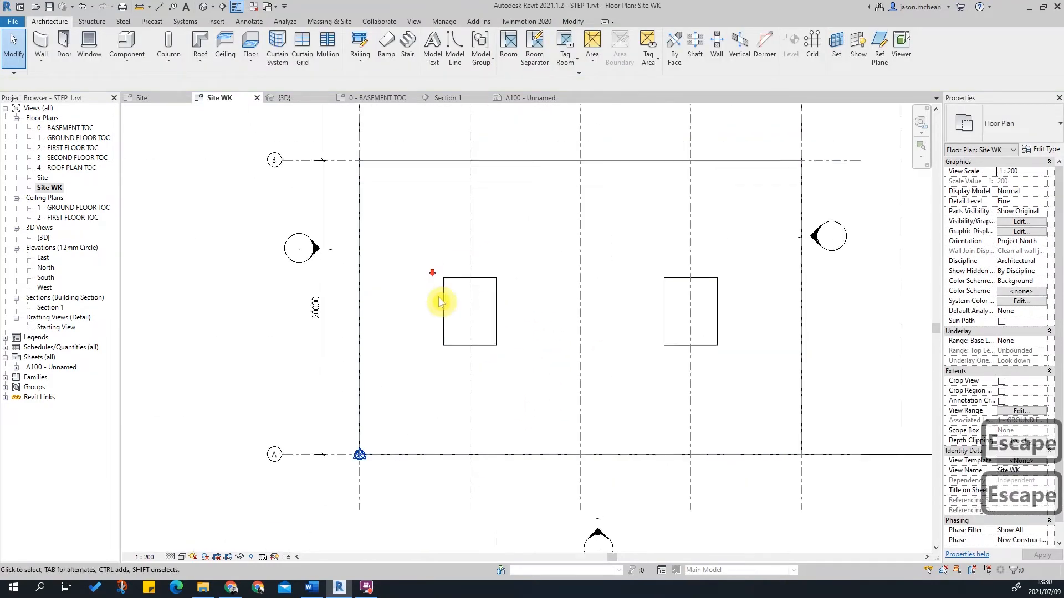
# Examine the gridded building's position among the surrounding plots in the site plan.
pyautogui.scroll(-3, 650, 367)
pyautogui.moveTo(718, 384); pyautogui.dragTo(637, 223, button='middle')
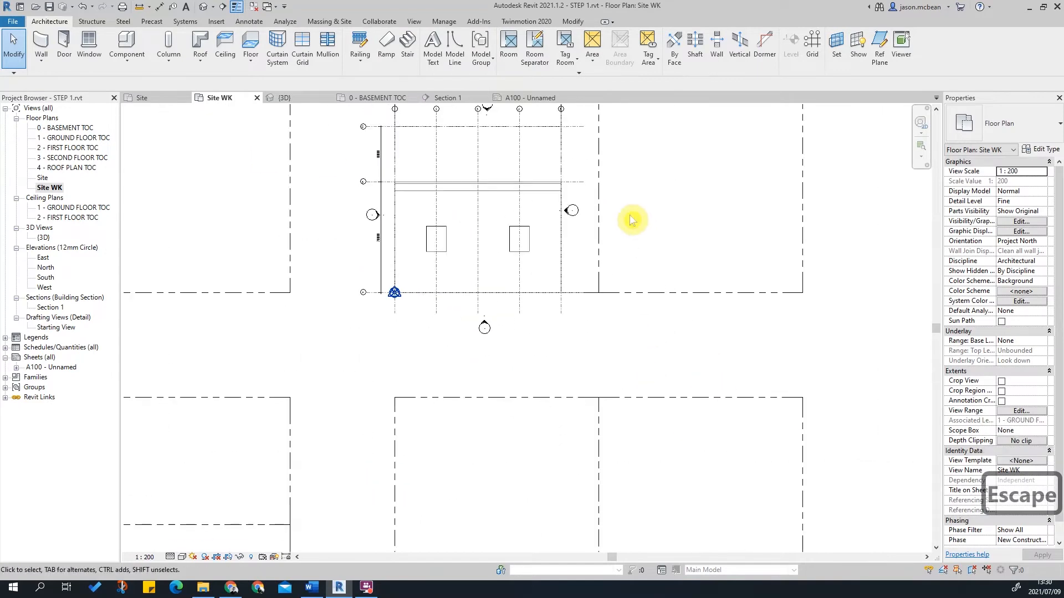
pyautogui.scroll(-3, 636, 218)
pyautogui.press('Escape')
pyautogui.scroll(-2, 581, 388)
pyautogui.scroll(1, 600, 310)
pyautogui.press('Escape')
pyautogui.scroll(1, 561, 316)
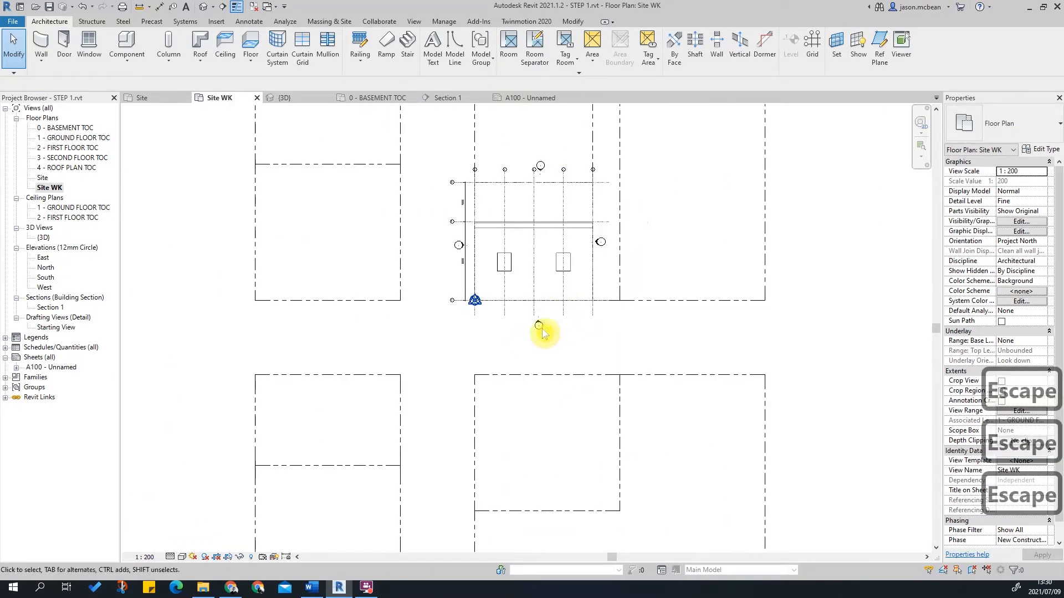
pyautogui.scroll(2, 610, 294)
pyautogui.press('Escape')
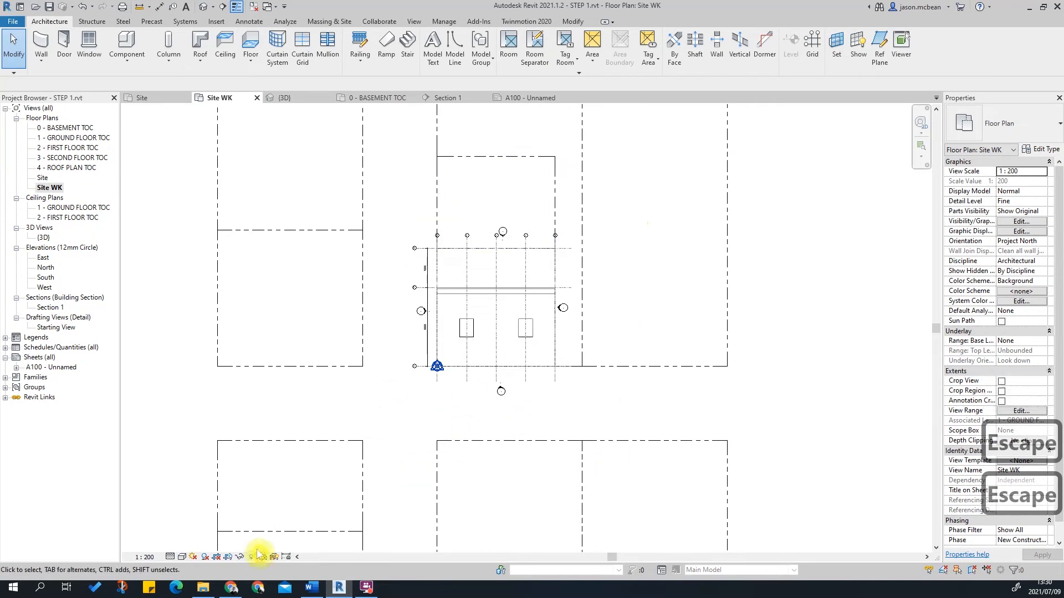
pyautogui.scroll(2, 730, 395)
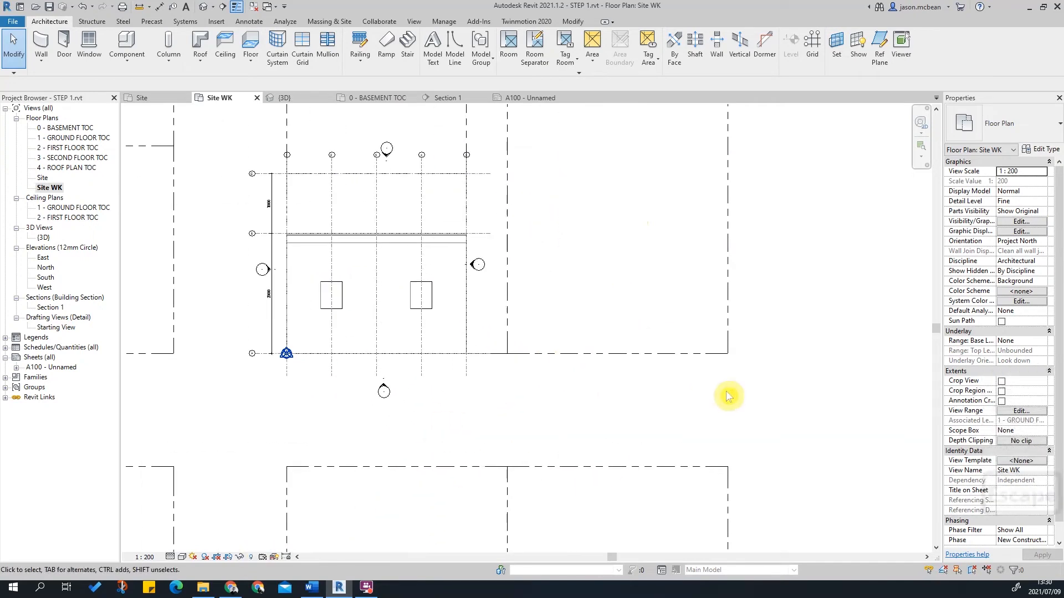
pyautogui.scroll(-2, 728, 395)
pyautogui.scroll(1, 527, 397)
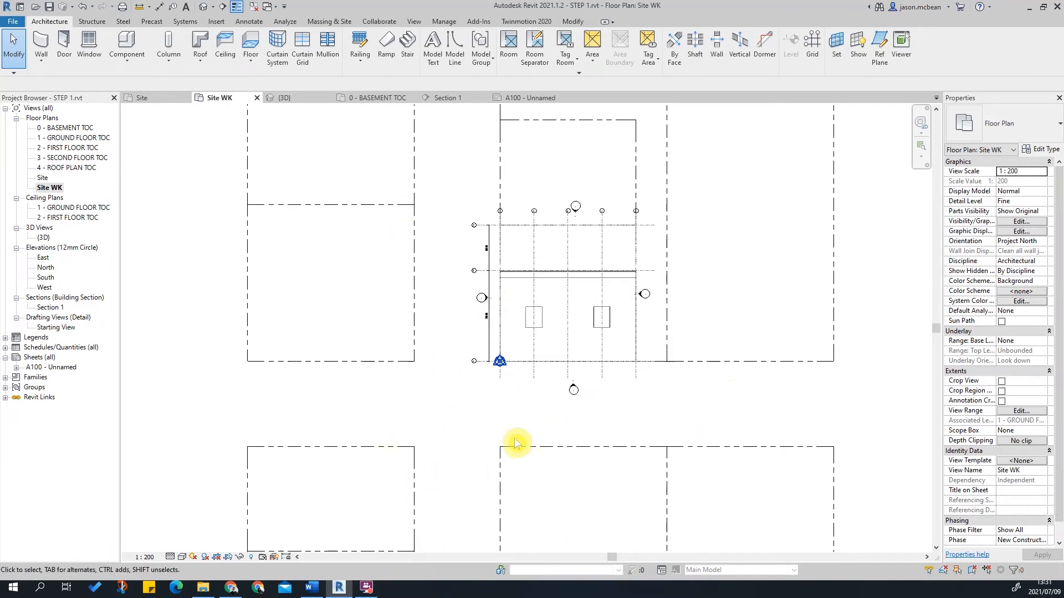
# Turn on the visibility of the imported Brooklyn.DWG category in the Site WK view.
pyautogui.press('Escape')
pyautogui.press('Escape')
pyautogui.press('Escape')
pyautogui.moveTo(641, 458); pyautogui.dragTo(468, 401, button='middle')
pyautogui.moveTo(472, 359); pyautogui.dragTo(490, 359, button='middle')
pyautogui.press('v')
pyautogui.press('g')
pyautogui.click(382, 26)
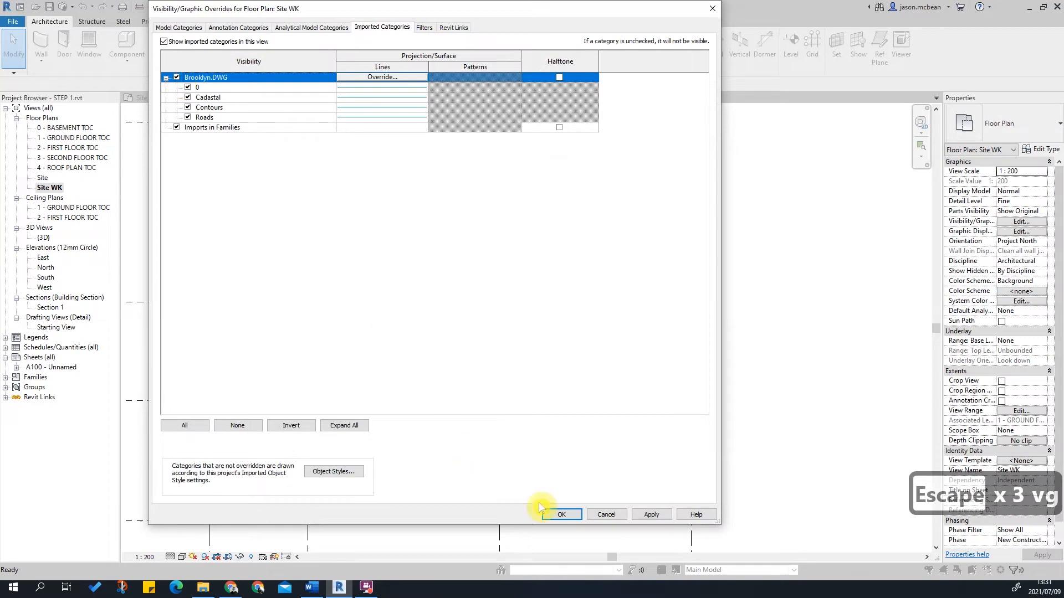
pyautogui.click(561, 514)
pyautogui.scroll(-3, 443, 352)
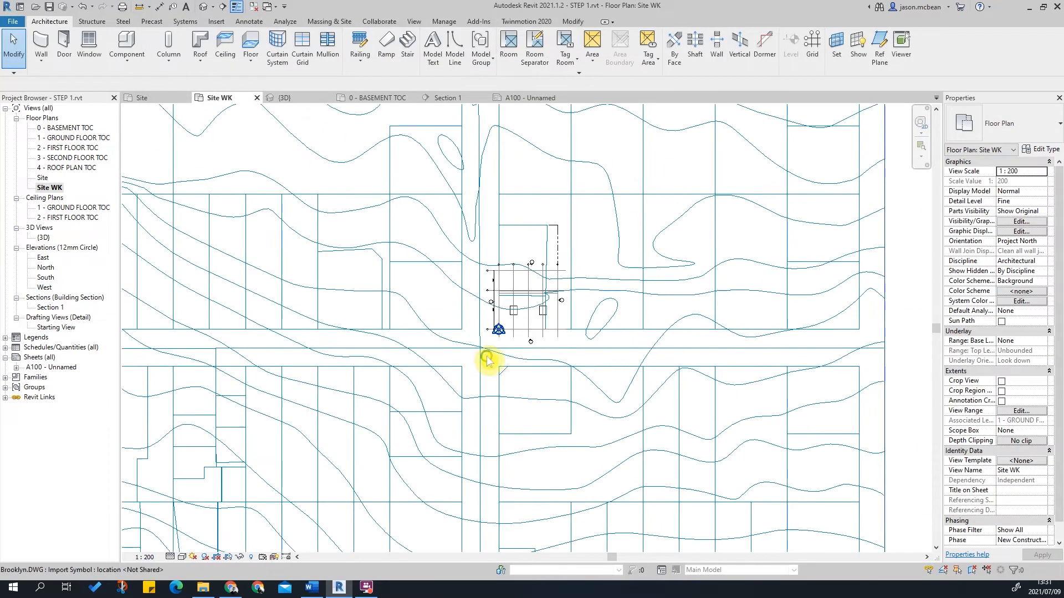
pyautogui.press('Escape')
pyautogui.moveTo(537, 195); pyautogui.dragTo(535, 206, button='middle')
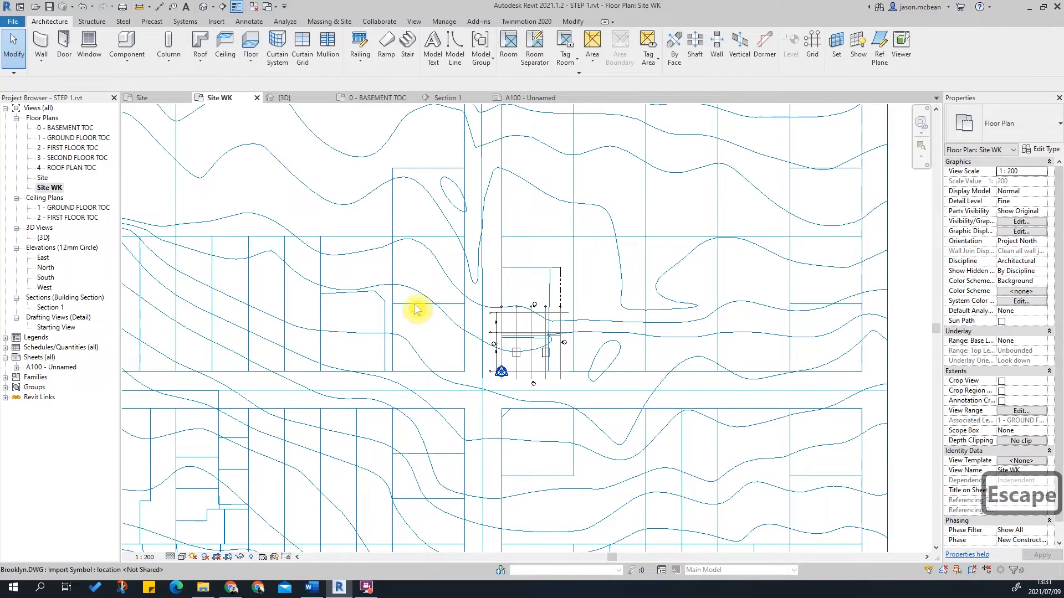
pyautogui.scroll(3, 490, 394)
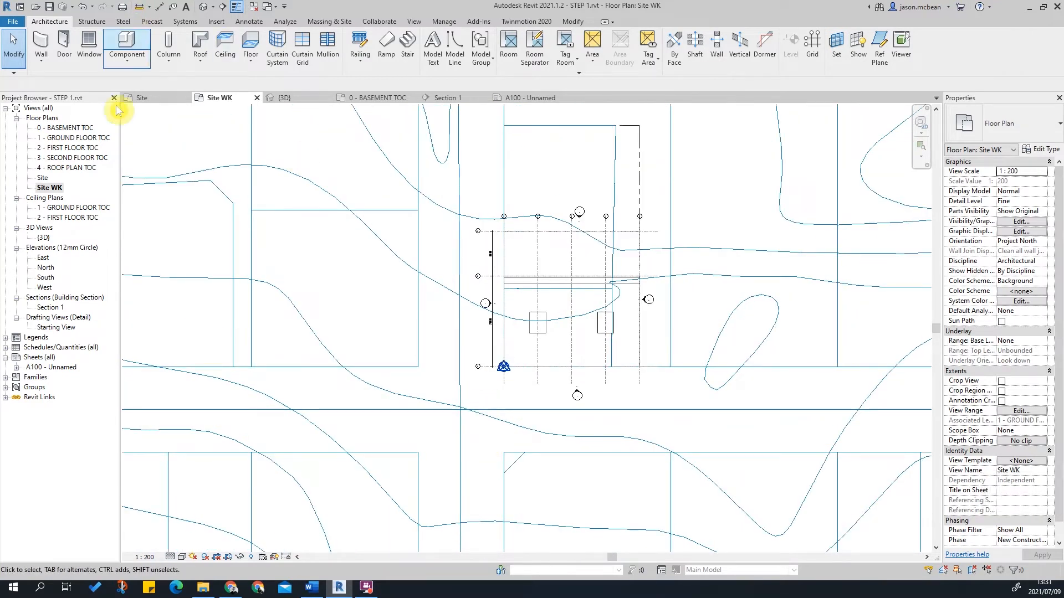
# Examine the existing line styles under Lines, especially the 2 ROAD MARKINGS and dashed road markings entries.
pyautogui.click(438, 22)
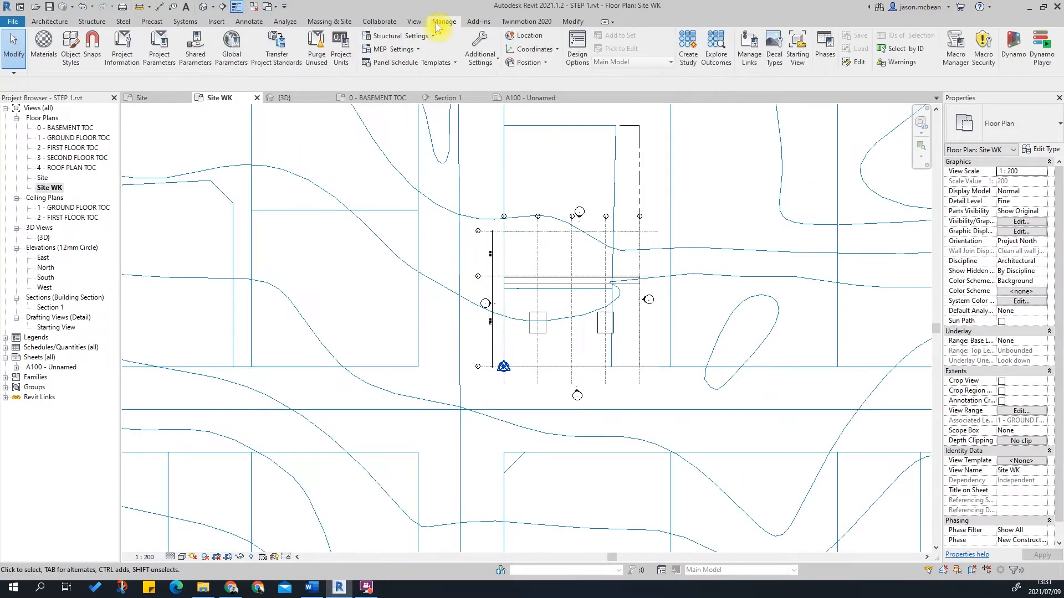
pyautogui.click(479, 55)
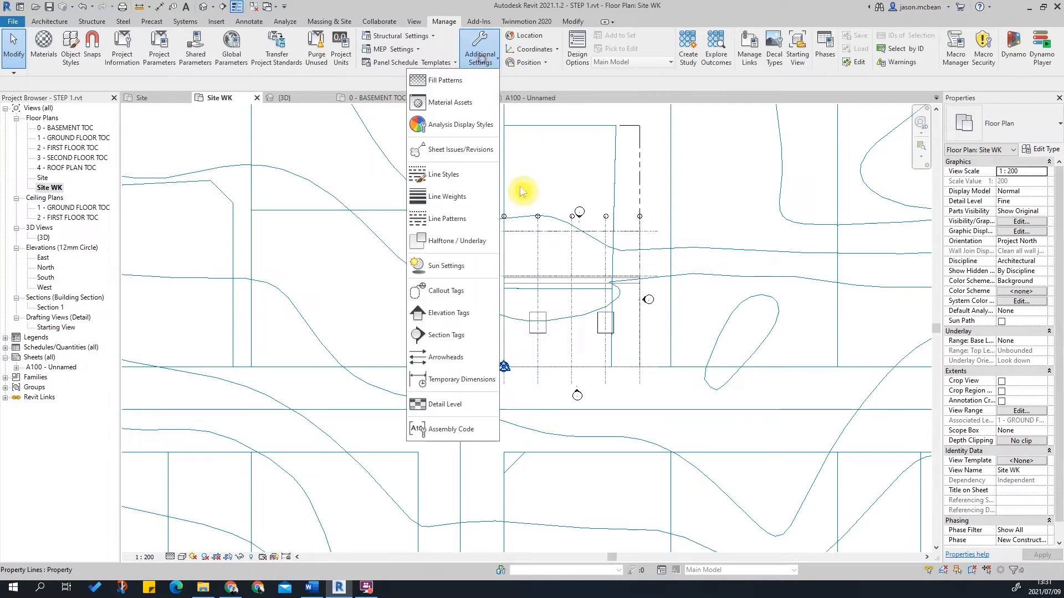
pyautogui.click(443, 174)
pyautogui.click(330, 214)
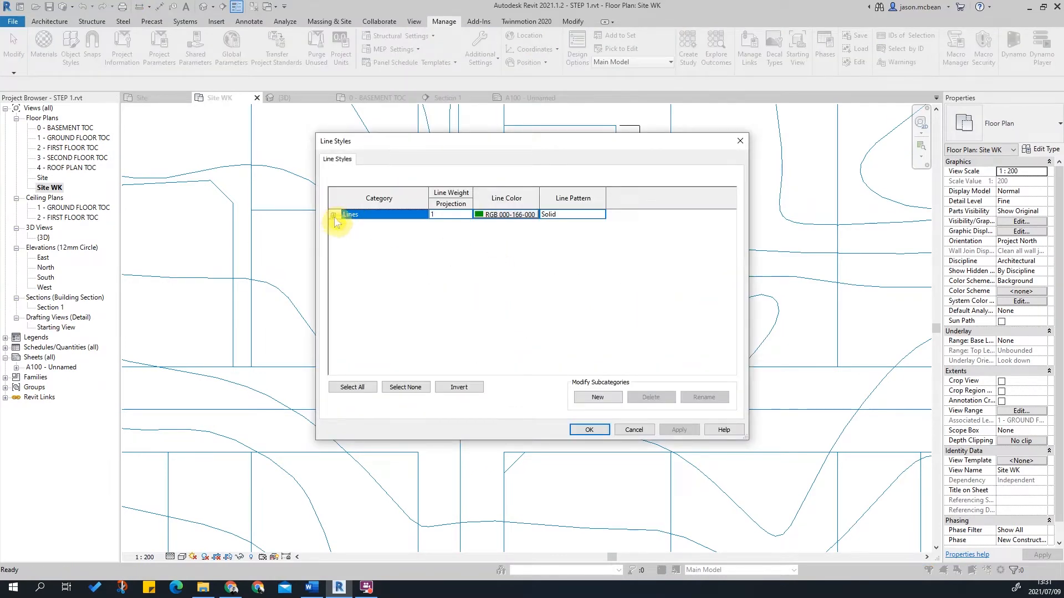
pyautogui.scroll(-6, 396, 308)
pyautogui.scroll(-1, 401, 308)
pyautogui.scroll(5, 402, 302)
pyautogui.click(390, 244)
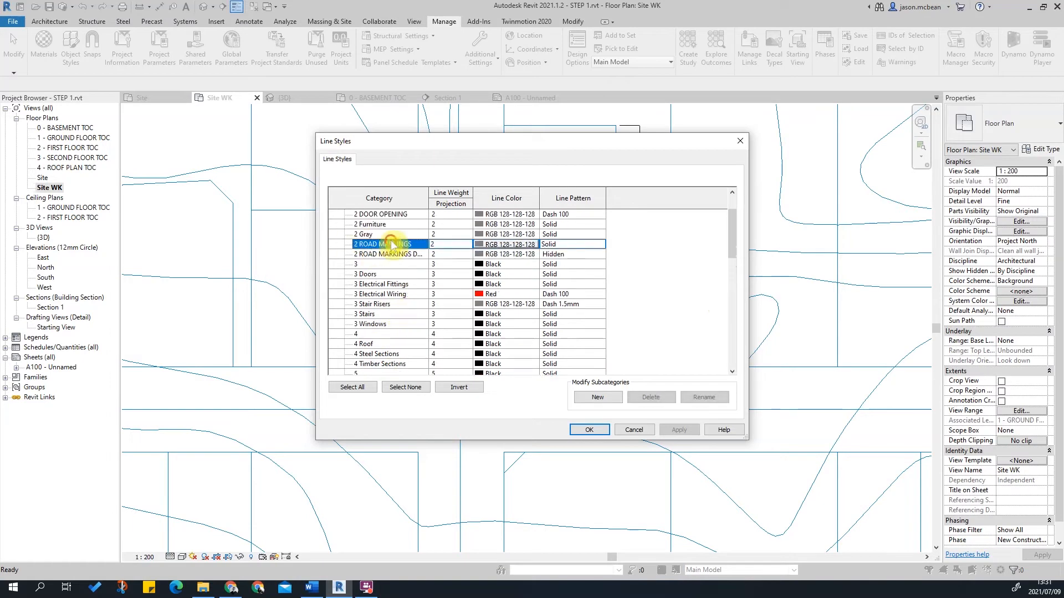
pyautogui.scroll(1, 399, 260)
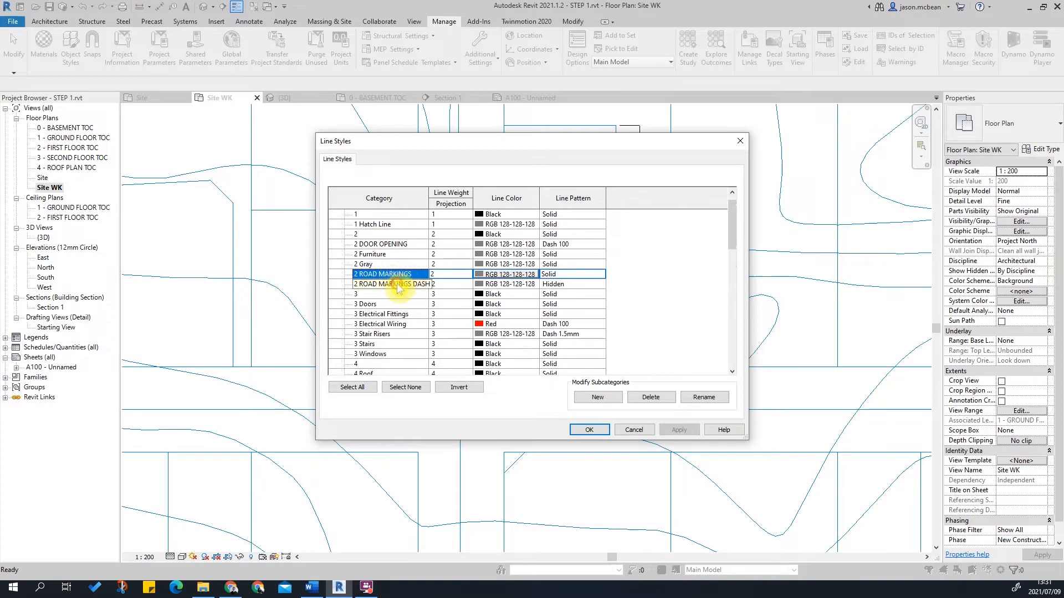
pyautogui.click(397, 285)
pyautogui.scroll(1, 391, 291)
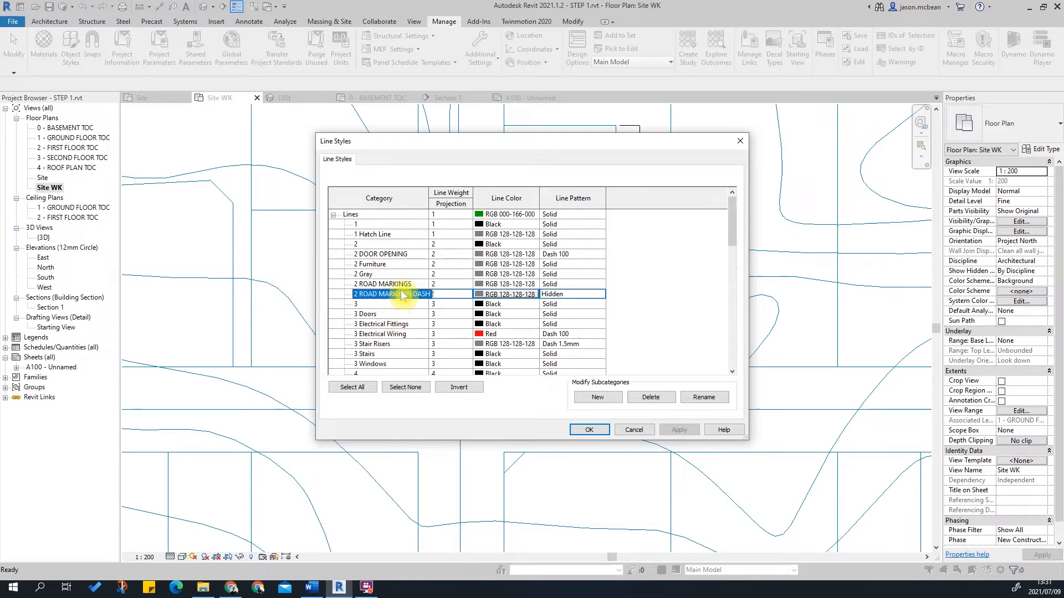
pyautogui.click(598, 397)
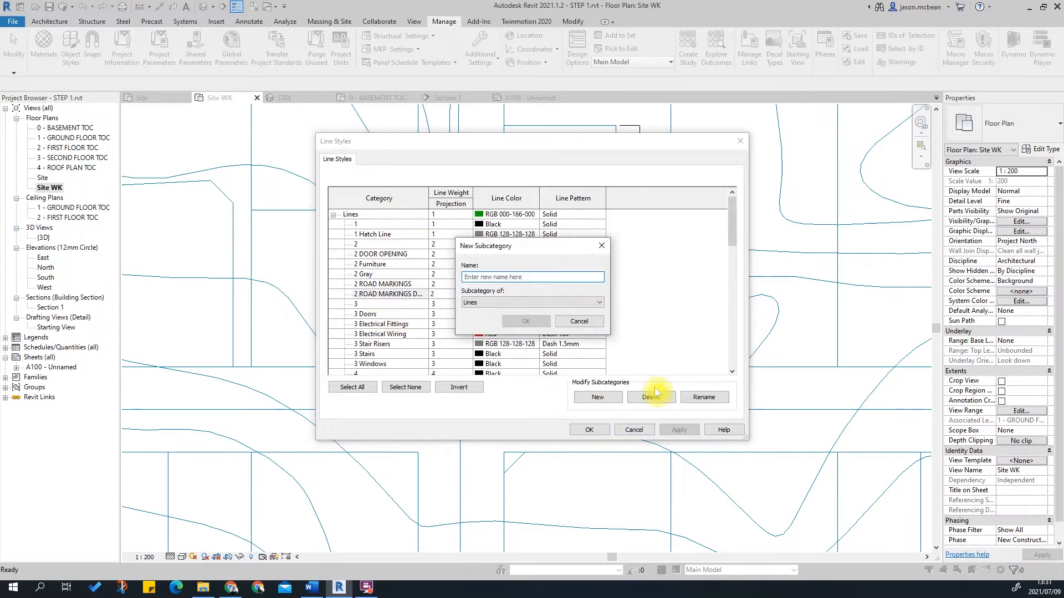
pyautogui.write('2')
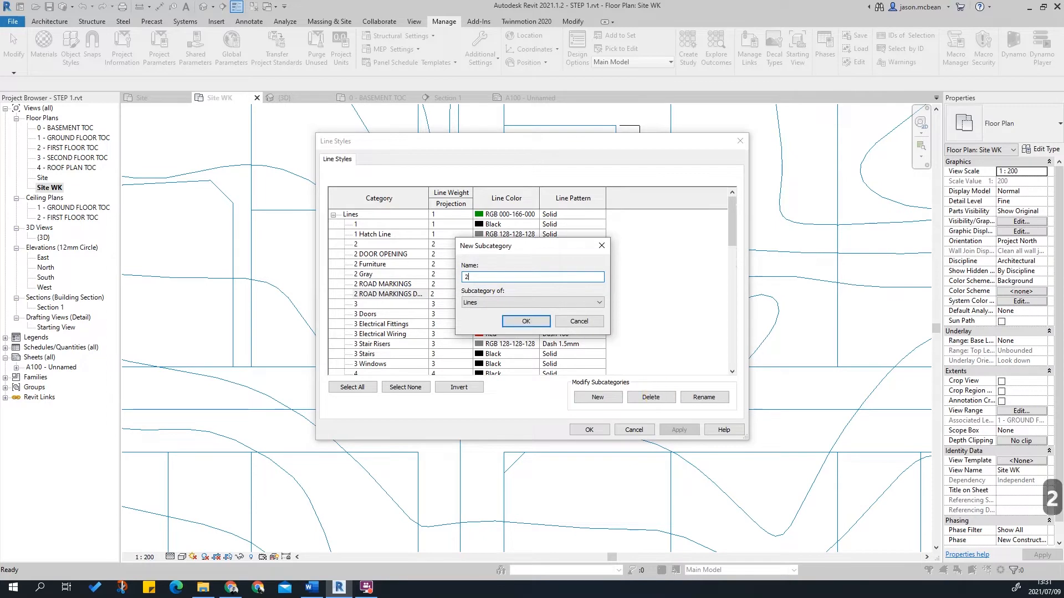
pyautogui.press('Escape')
pyautogui.scroll(-1, 382, 280)
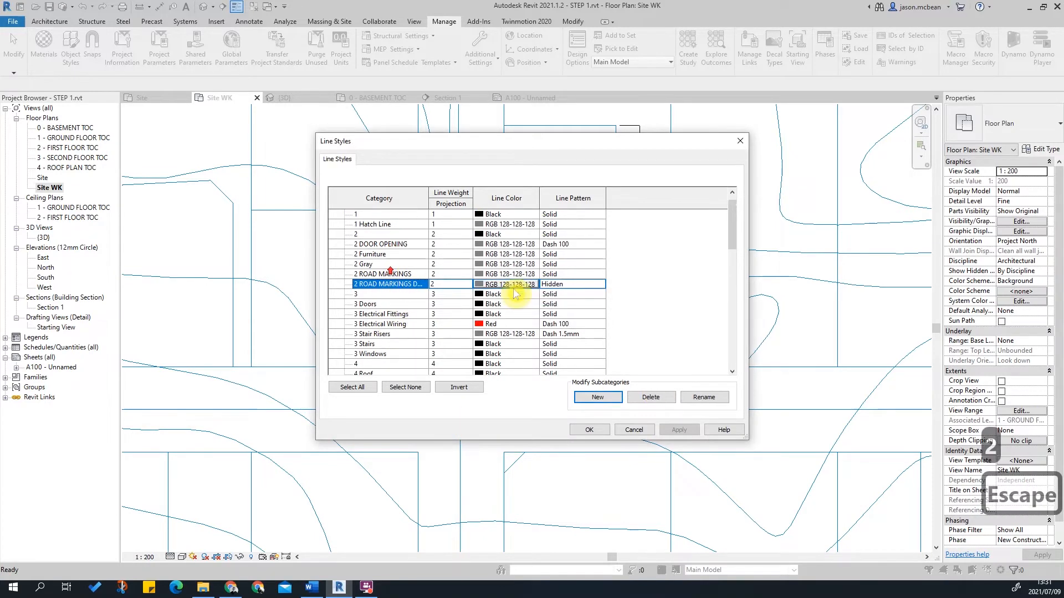
# Create a new line style named 3 ROAD LINE as a subcategory of Lines.
pyautogui.click(596, 397)
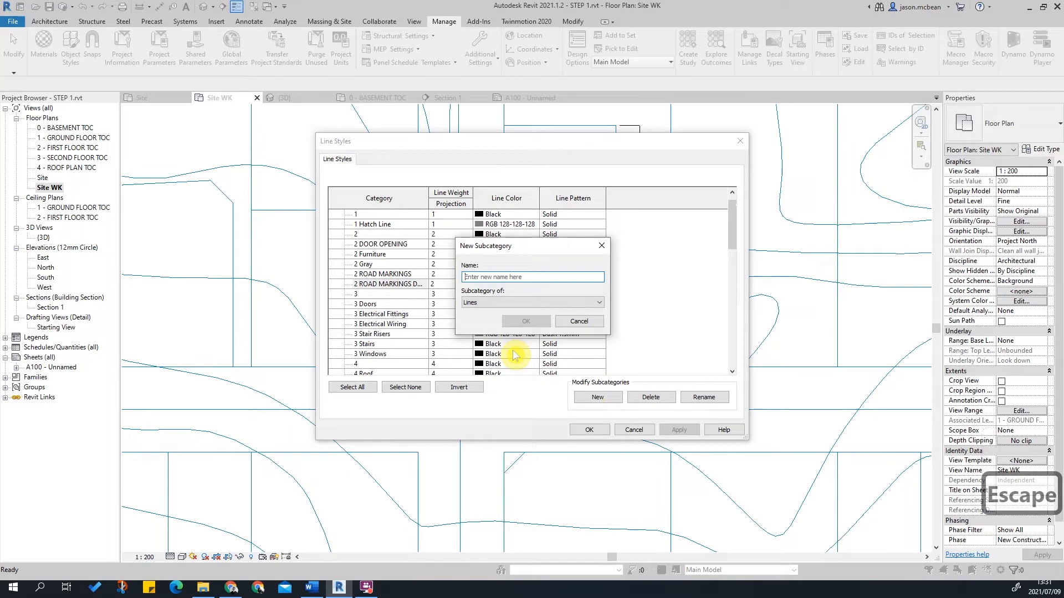
pyautogui.write('2')
pyautogui.write(' ROA')
pyautogui.press('BackSpace')
pyautogui.write('D')
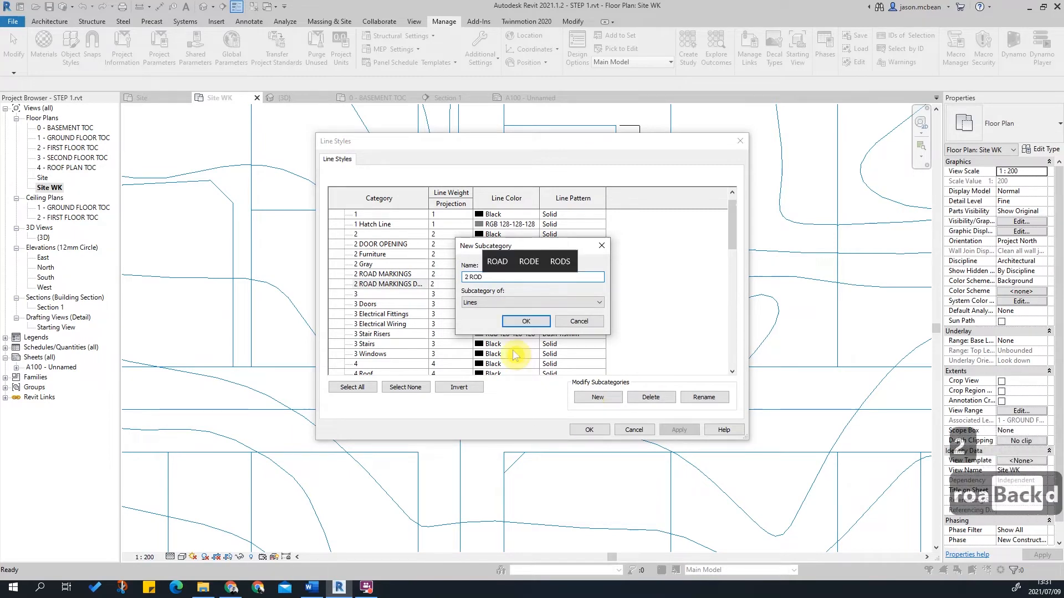
pyautogui.press('BackSpace')
pyautogui.write('A')
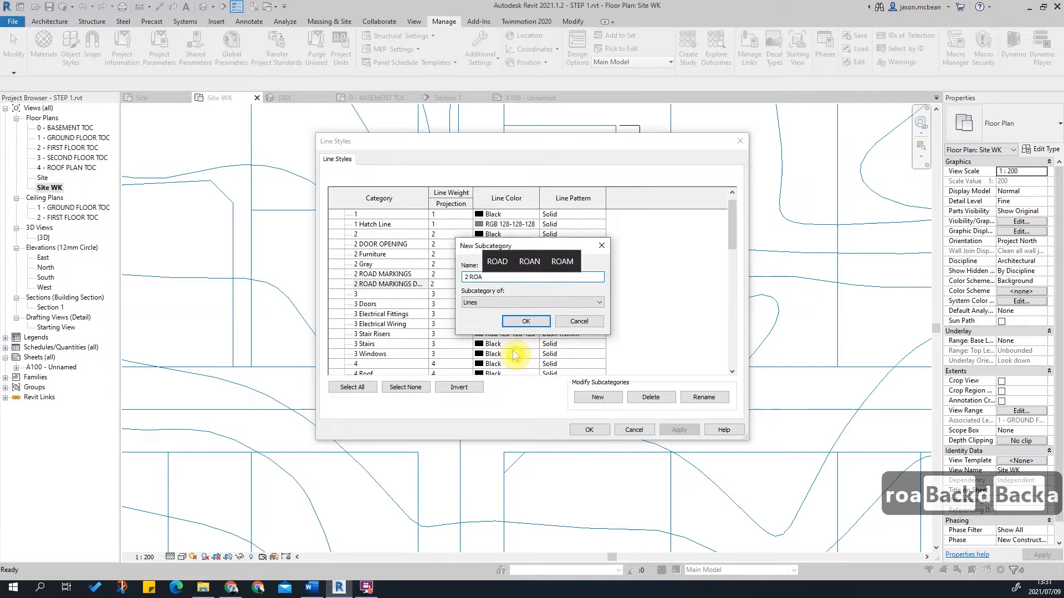
pyautogui.write('DLIN')
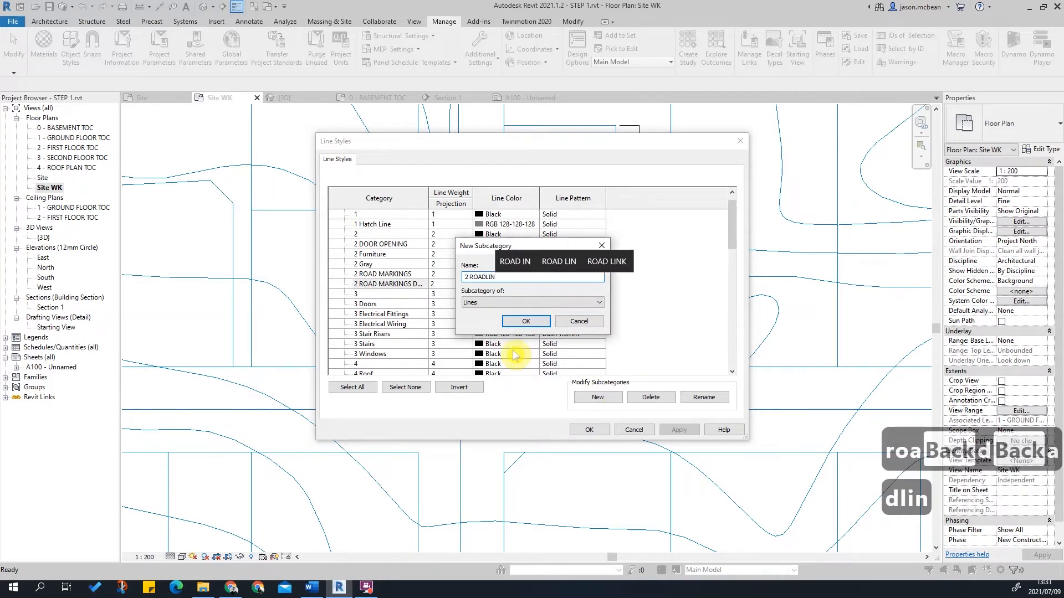
pyautogui.write('E')
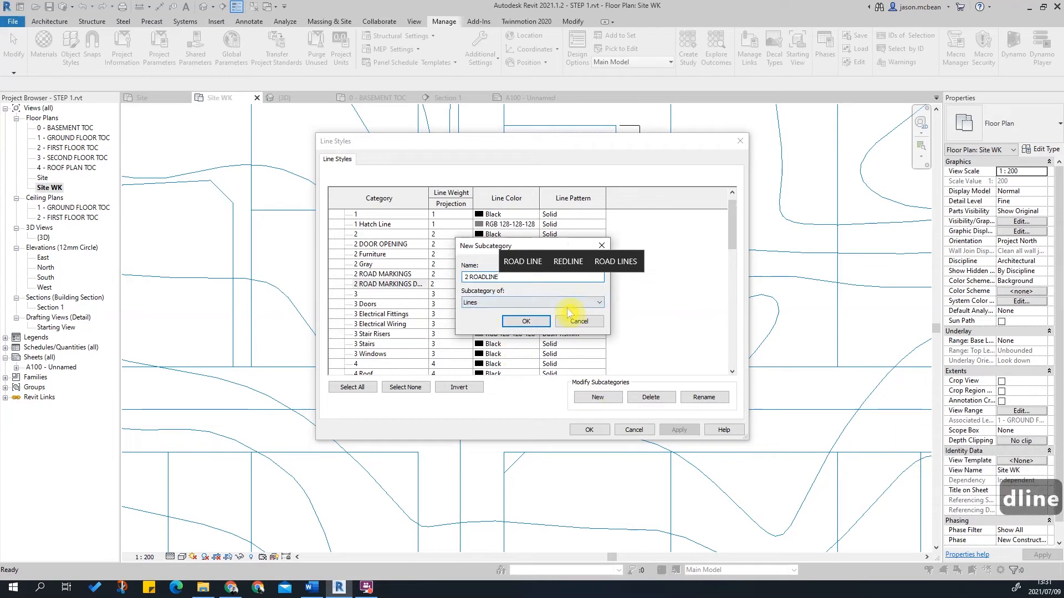
pyautogui.click(486, 277)
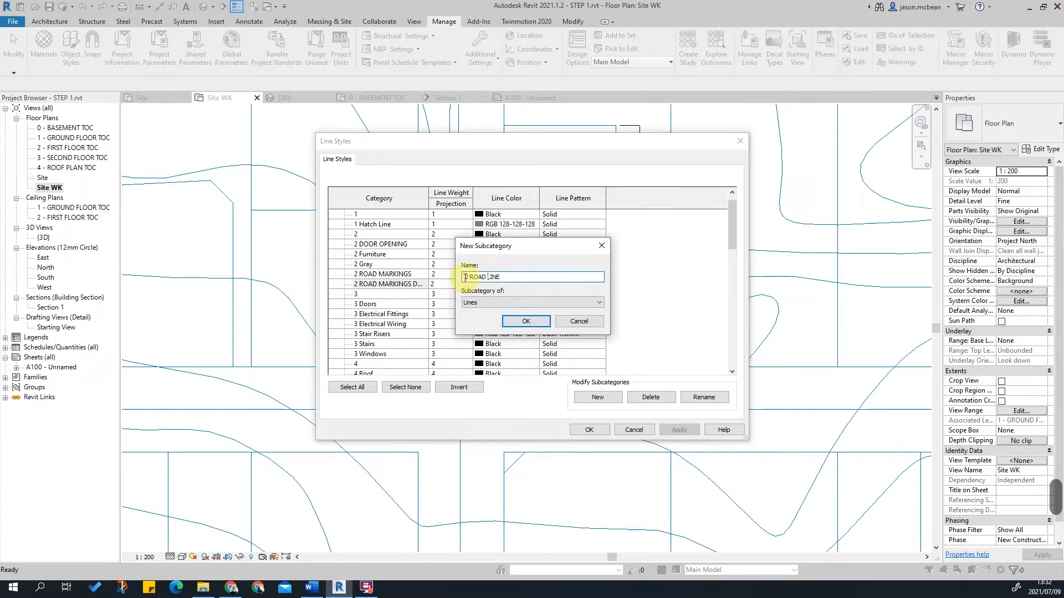
pyautogui.write('3')
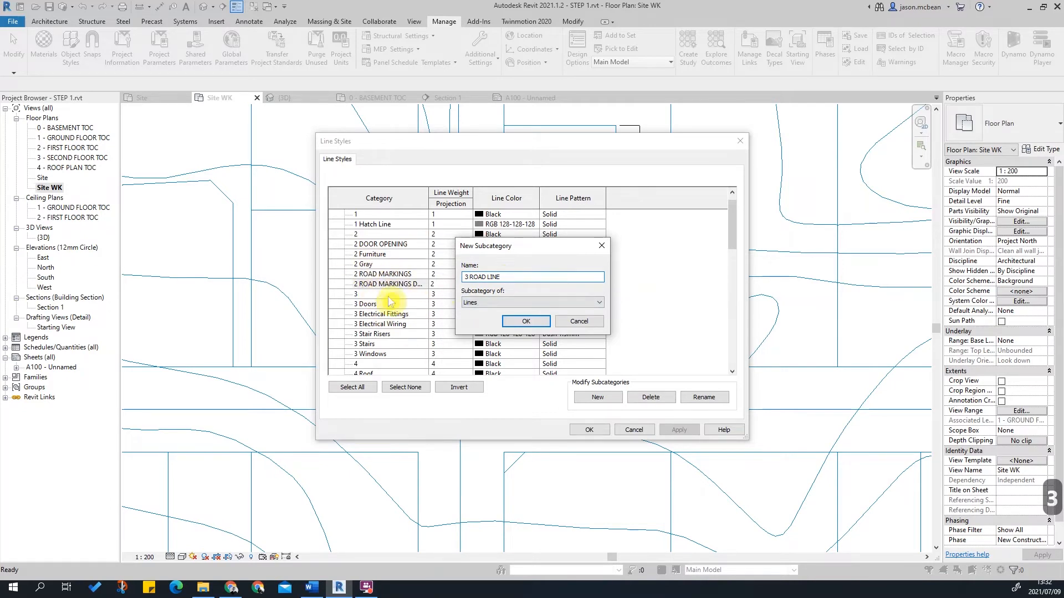
pyautogui.click(530, 273)
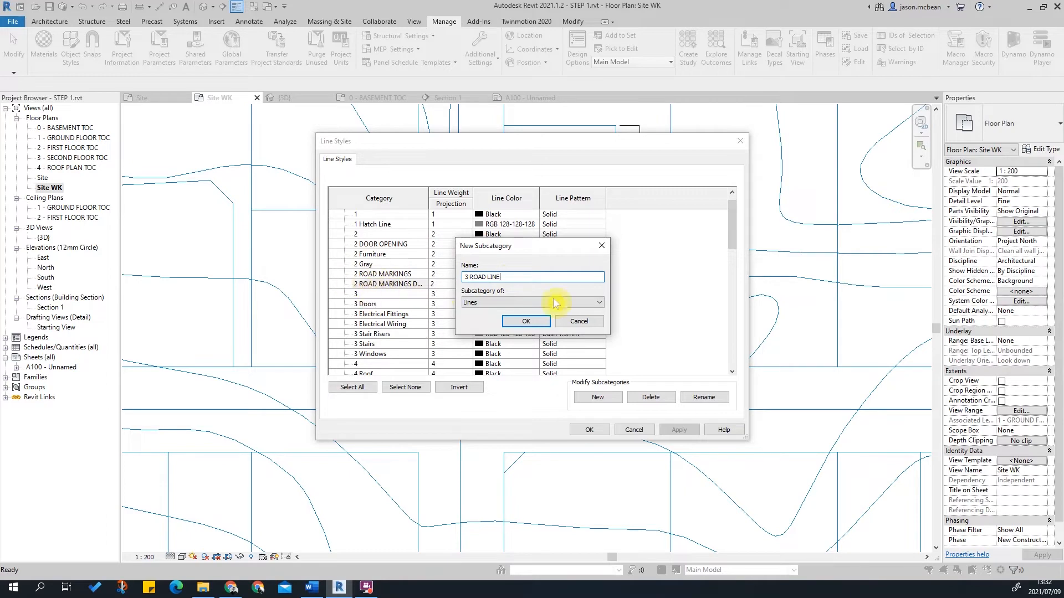
pyautogui.click(524, 321)
# Set the projection line weight of the 3 ROAD LINE style to 3.
pyautogui.click(446, 334)
pyautogui.write('3')
pyautogui.press('Return')
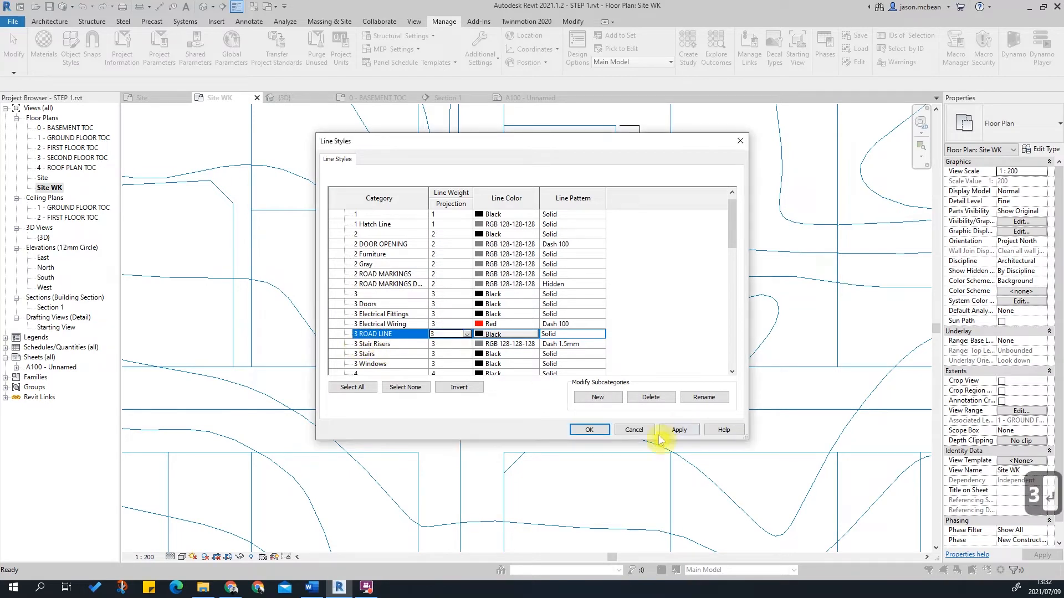
# Create a new line style named 2 KERB under Lines and set its projection line weight to 2.
pyautogui.click(594, 407)
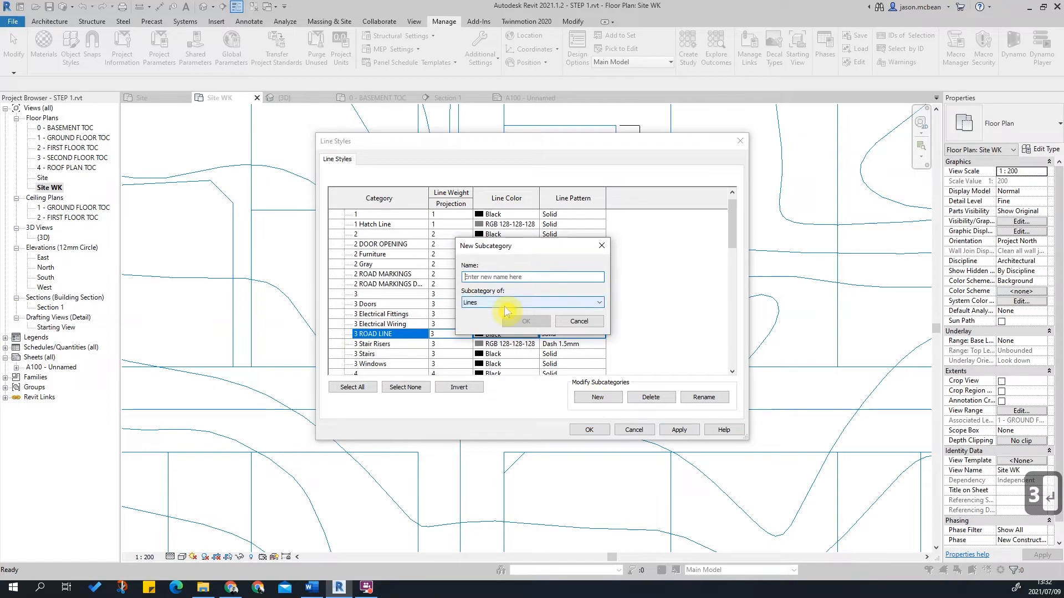
pyautogui.click(505, 277)
pyautogui.write('2 KER')
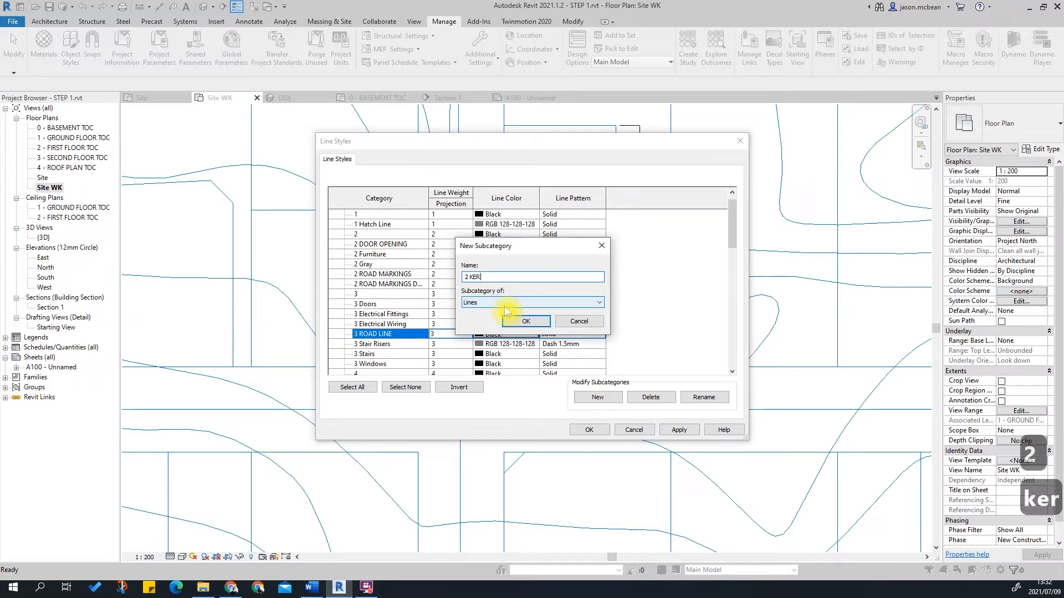
pyautogui.write('B LINE')
pyautogui.press('BackSpace')
pyautogui.press('BackSpace')
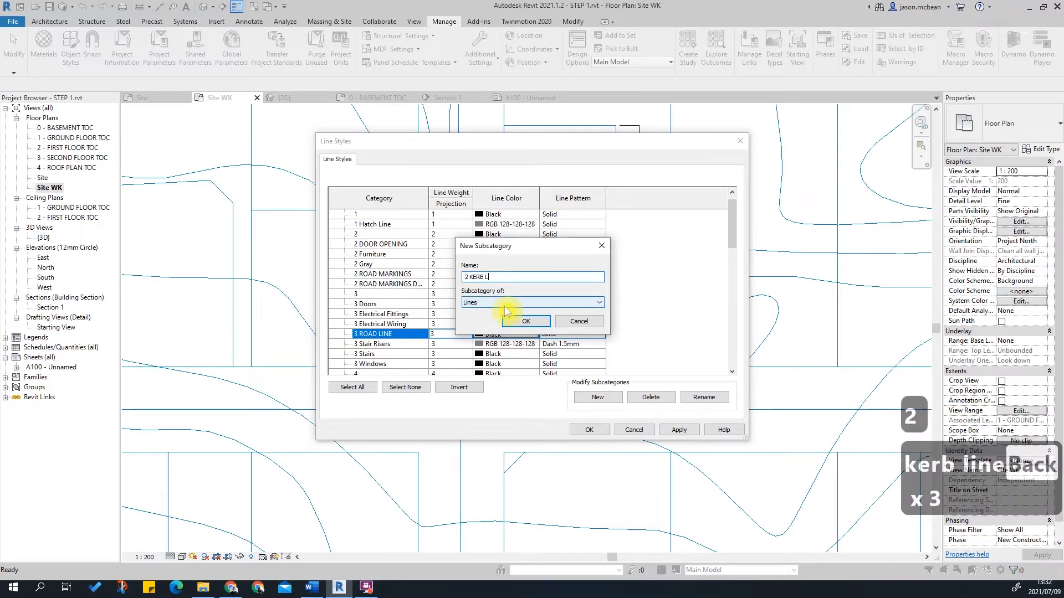
pyautogui.press('Return')
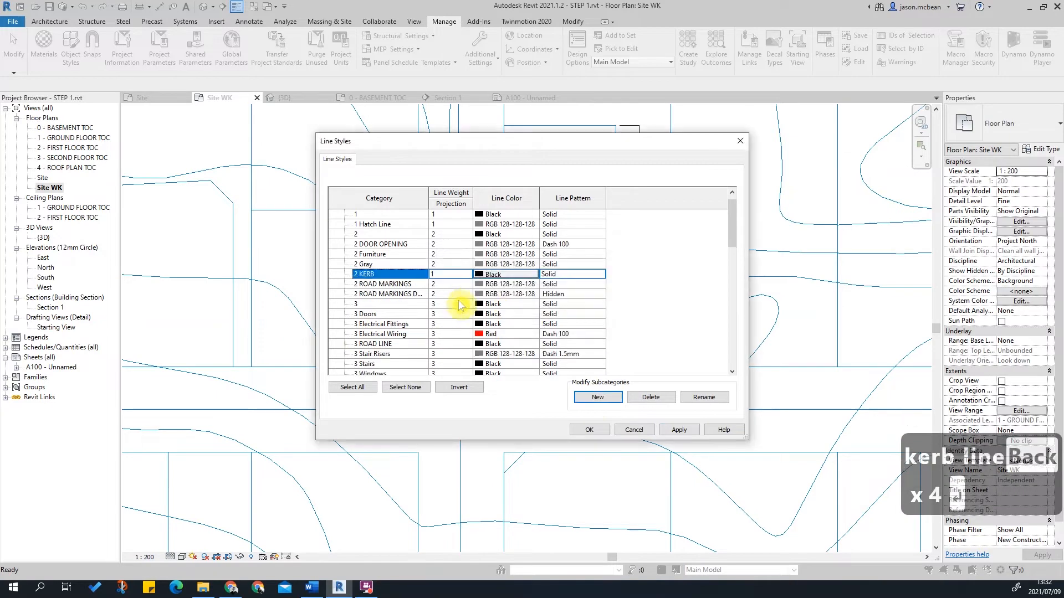
pyautogui.write('2')
pyautogui.press('Return')
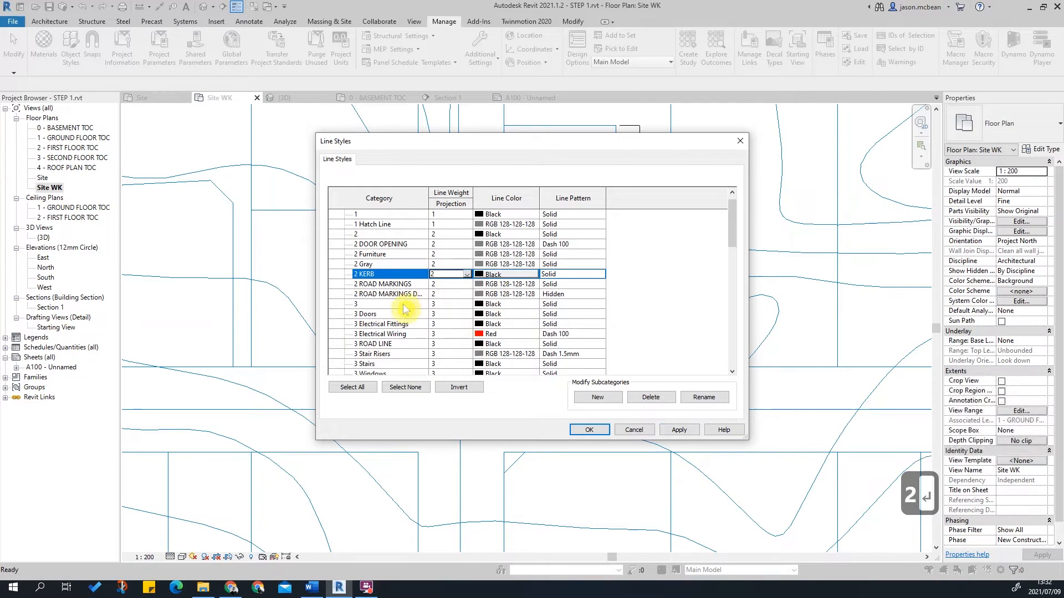
# Review the 3 ROAD LINE and 2 KERB line styles, apply the changes and close the line style settings.
pyautogui.click(384, 345)
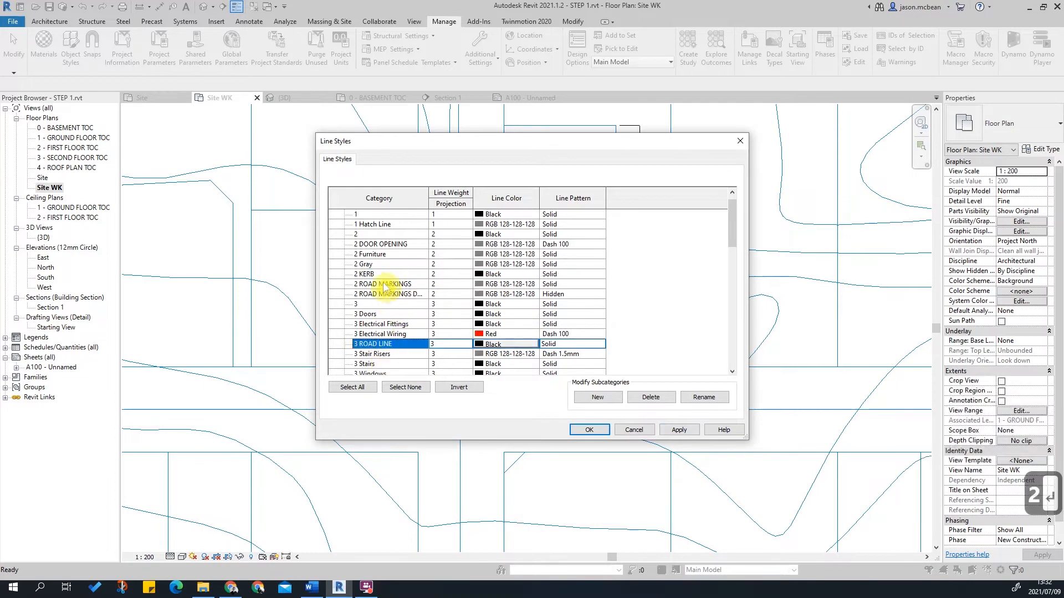
pyautogui.click(365, 275)
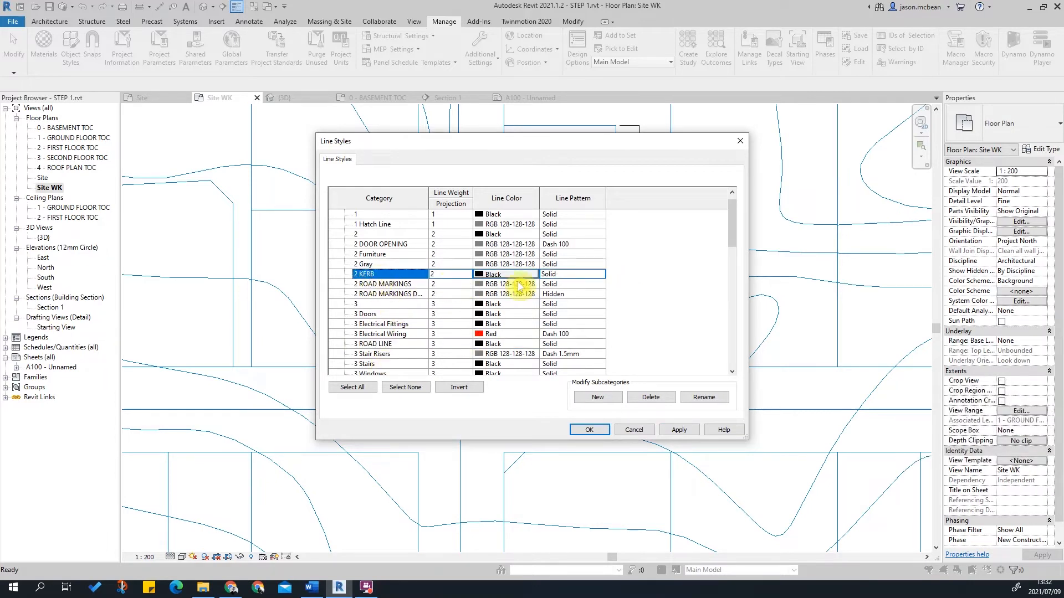
pyautogui.click(381, 344)
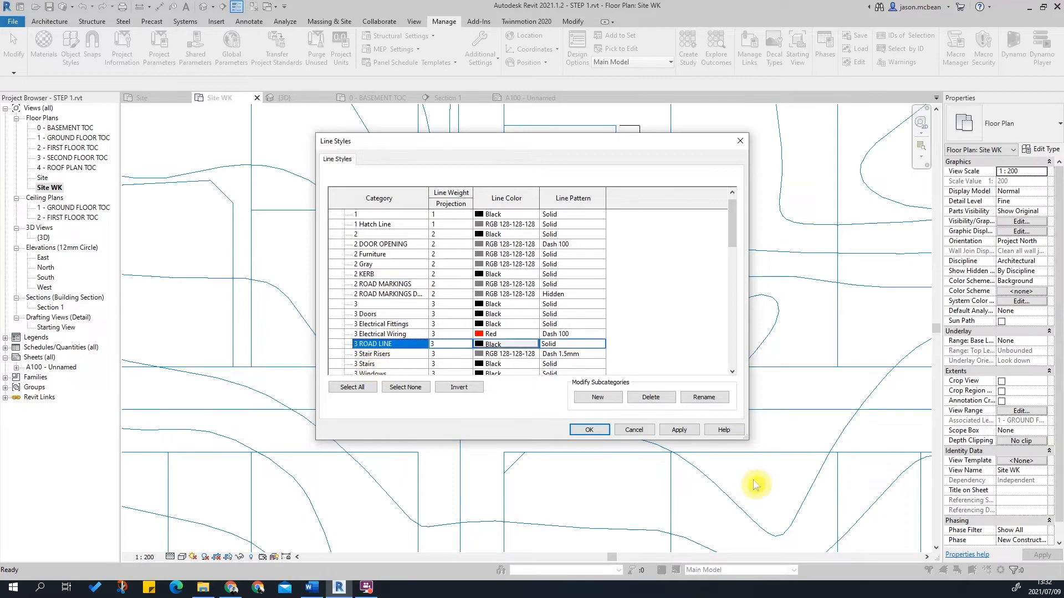
pyautogui.click(687, 430)
pyautogui.click(591, 429)
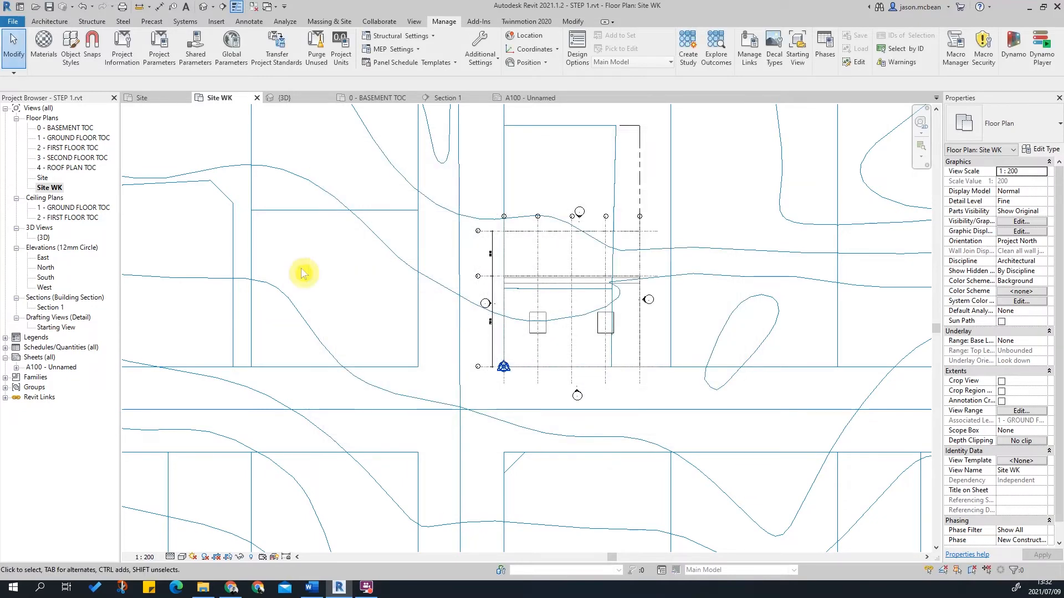
pyautogui.click(41, 178)
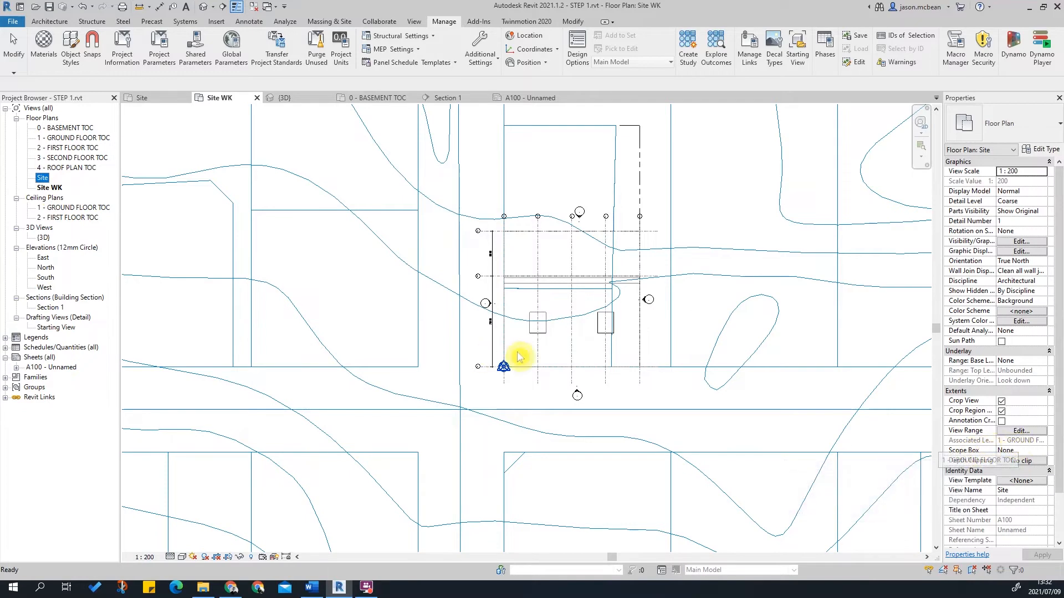
pyautogui.moveTo(622, 426); pyautogui.dragTo(515, 426, button='middle')
pyautogui.scroll(-2, 371, 429)
pyautogui.scroll(2, 445, 442)
pyautogui.scroll(-3, 610, 408)
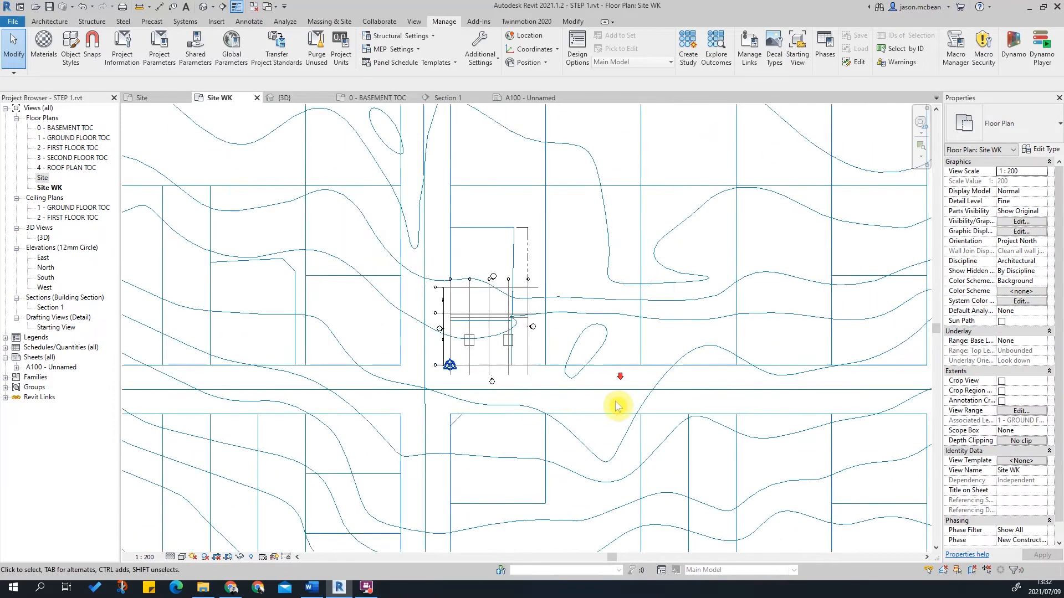
pyautogui.scroll(2, 553, 289)
# Start model lines in the 3 ROAD LINE style that are picked from existing lines with an offset of 3500.
pyautogui.click(36, 22)
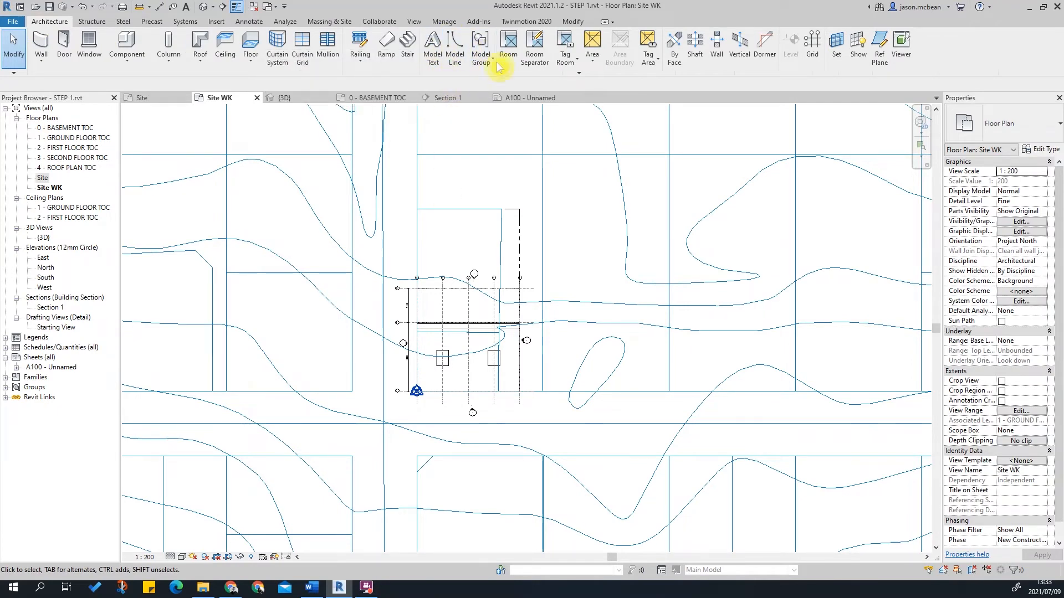
pyautogui.click(451, 55)
pyautogui.click(556, 55)
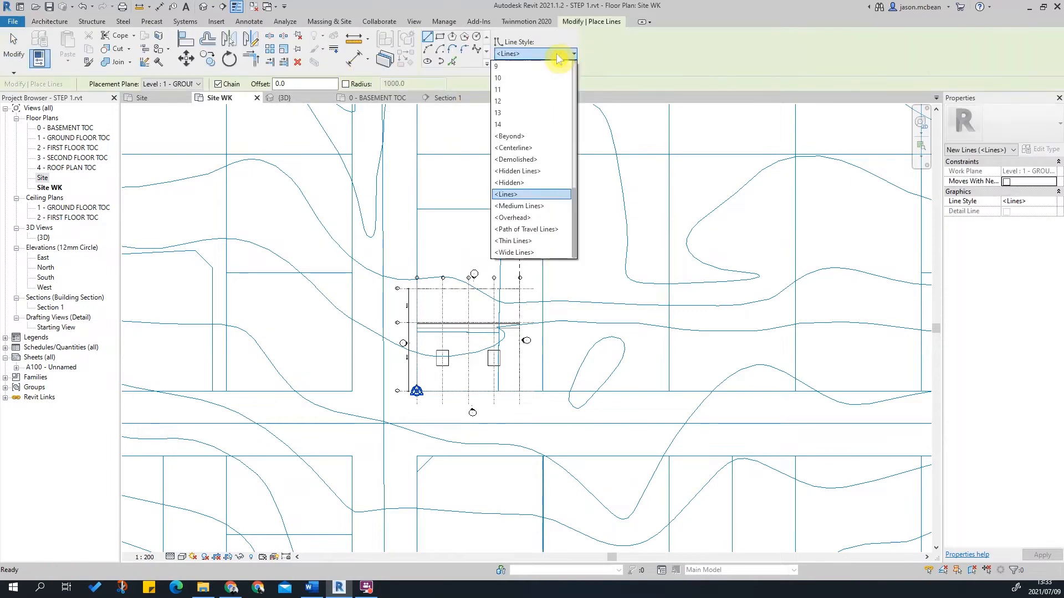
pyautogui.press('3')
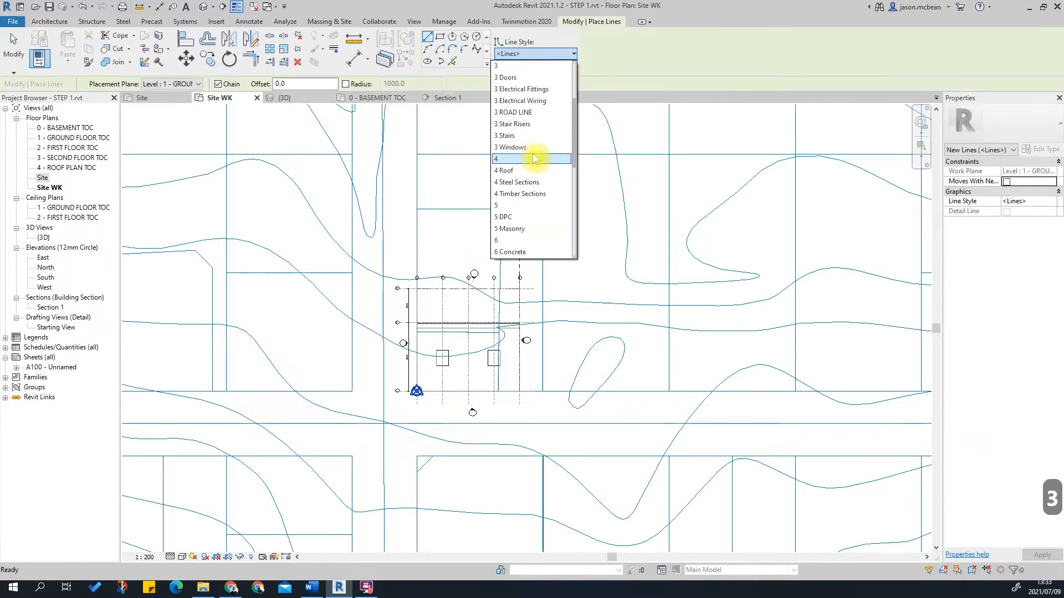
pyautogui.click(531, 112)
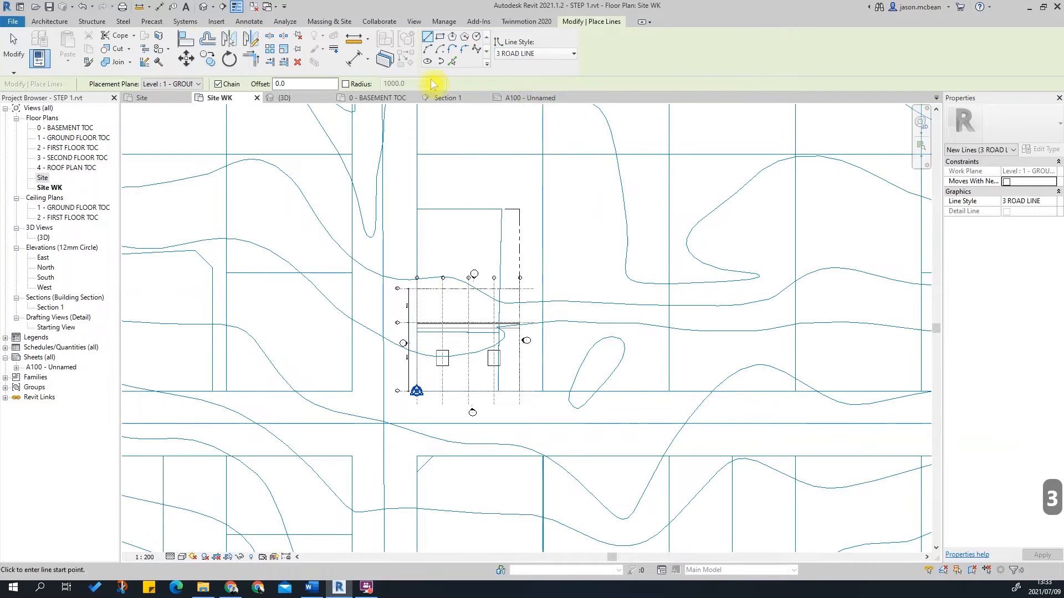
pyautogui.click(453, 61)
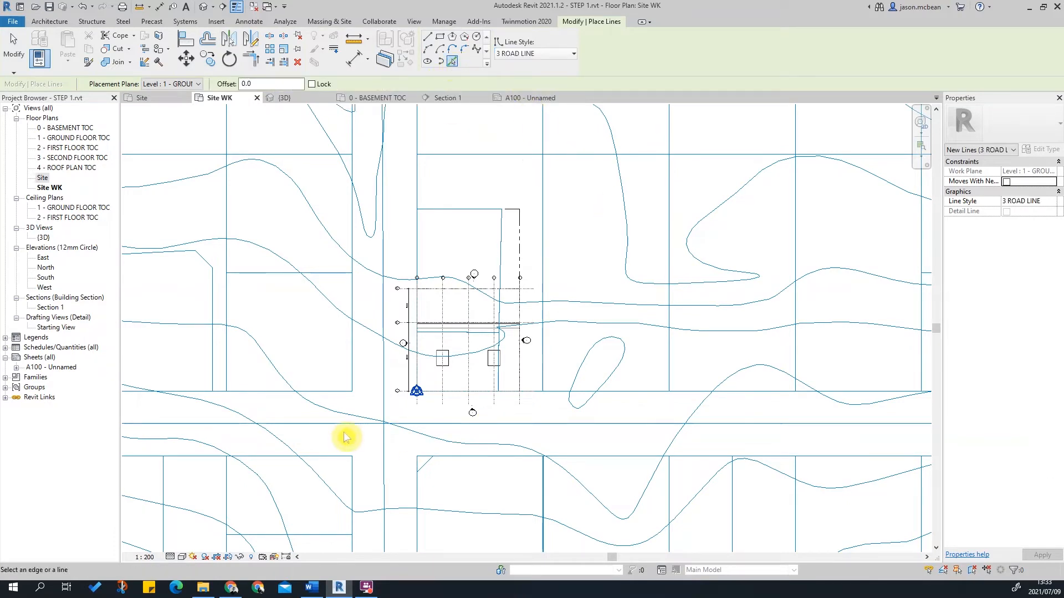
pyautogui.click(259, 83)
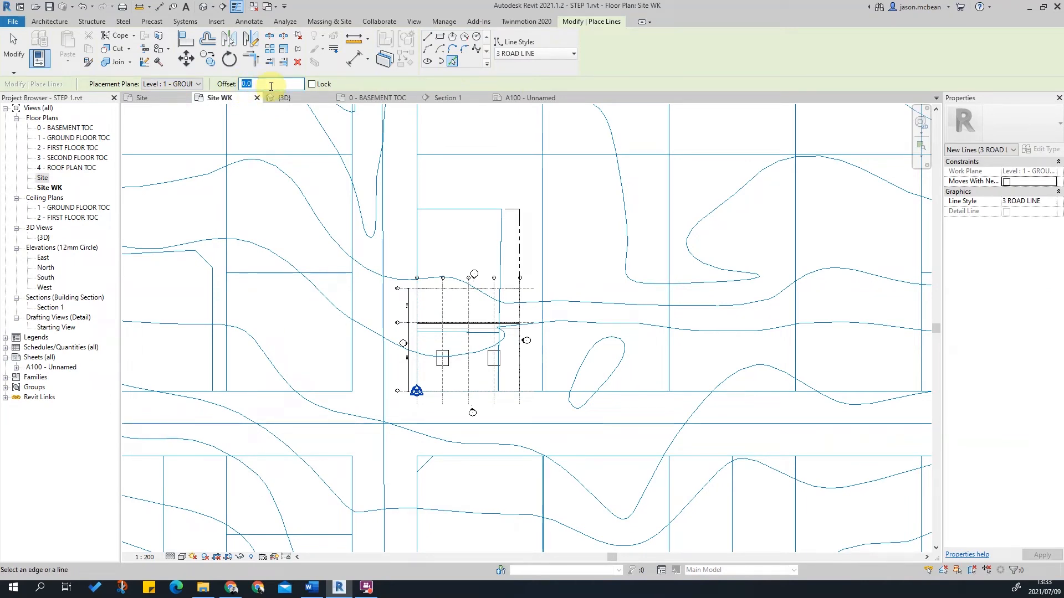
pyautogui.write('3500')
pyautogui.press('Return')
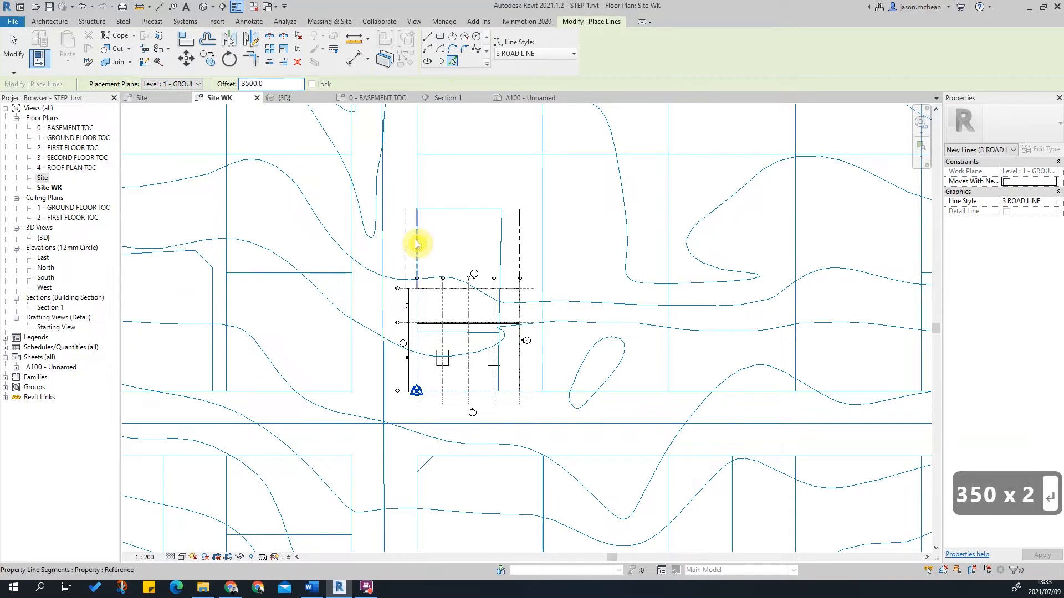
# Trace road edges on both sides of the horizontal and vertical road centrelines in the Brooklyn.DWG import, then end the line command.
pyautogui.click(564, 423)
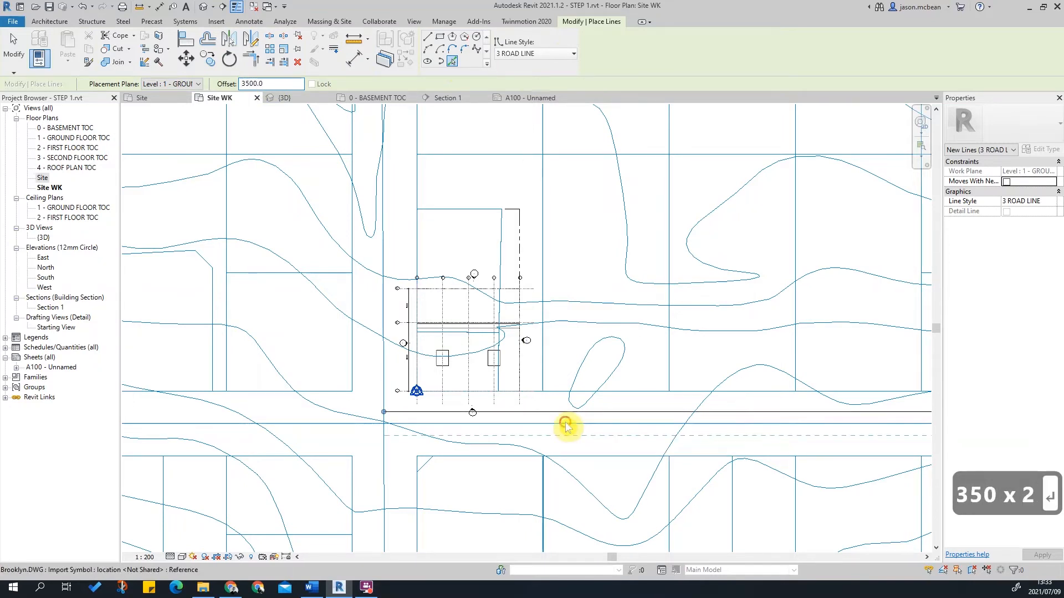
pyautogui.click(564, 427)
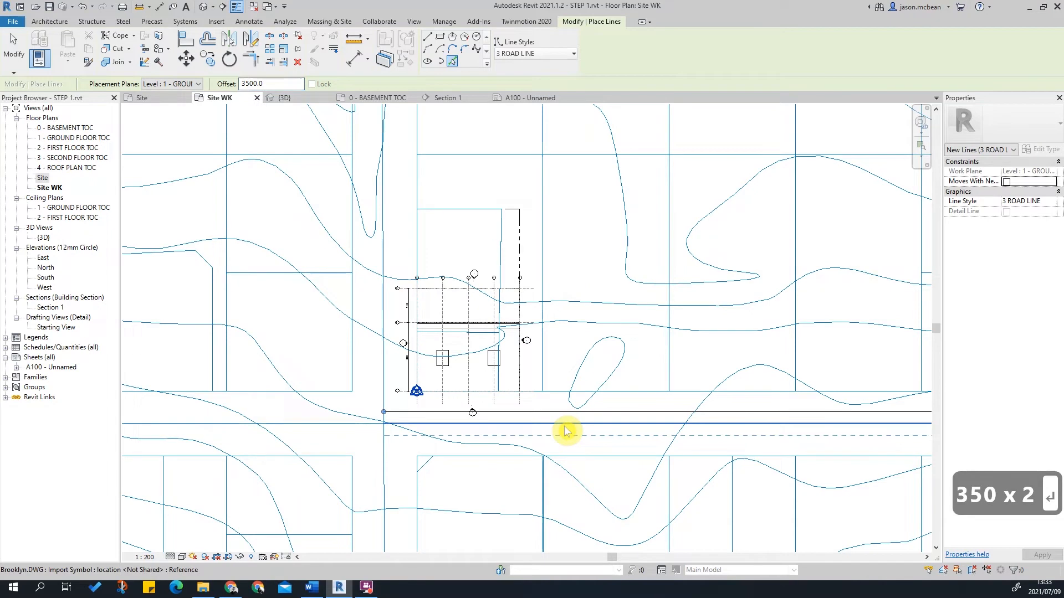
pyautogui.click(387, 486)
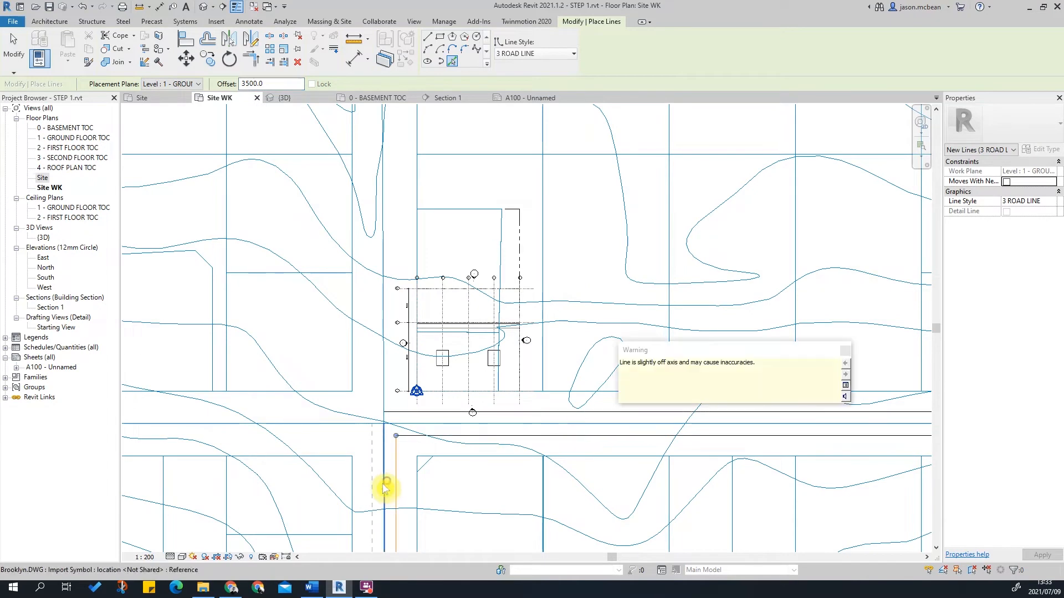
pyautogui.click(335, 426)
pyautogui.click(327, 427)
pyautogui.click(382, 393)
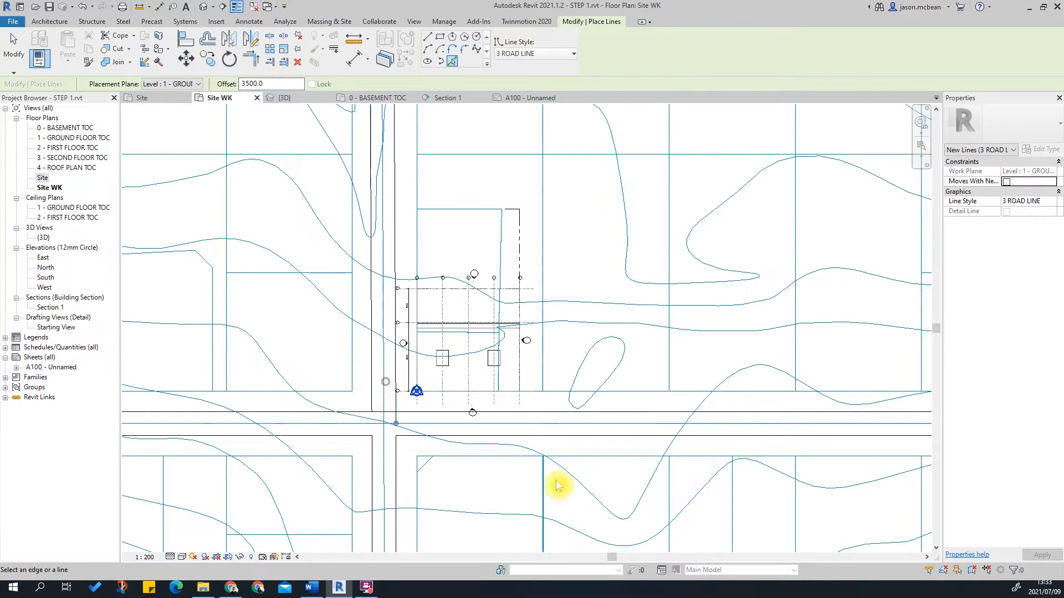
pyautogui.scroll(4, 388, 426)
pyautogui.scroll(-4, 485, 366)
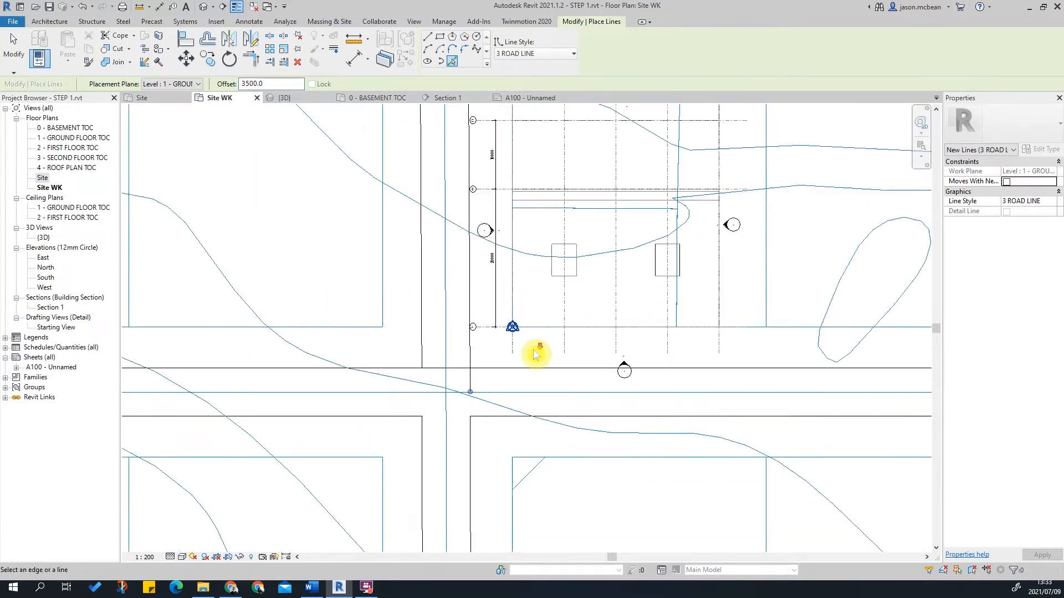
pyautogui.scroll(3, 423, 375)
pyautogui.press('Escape')
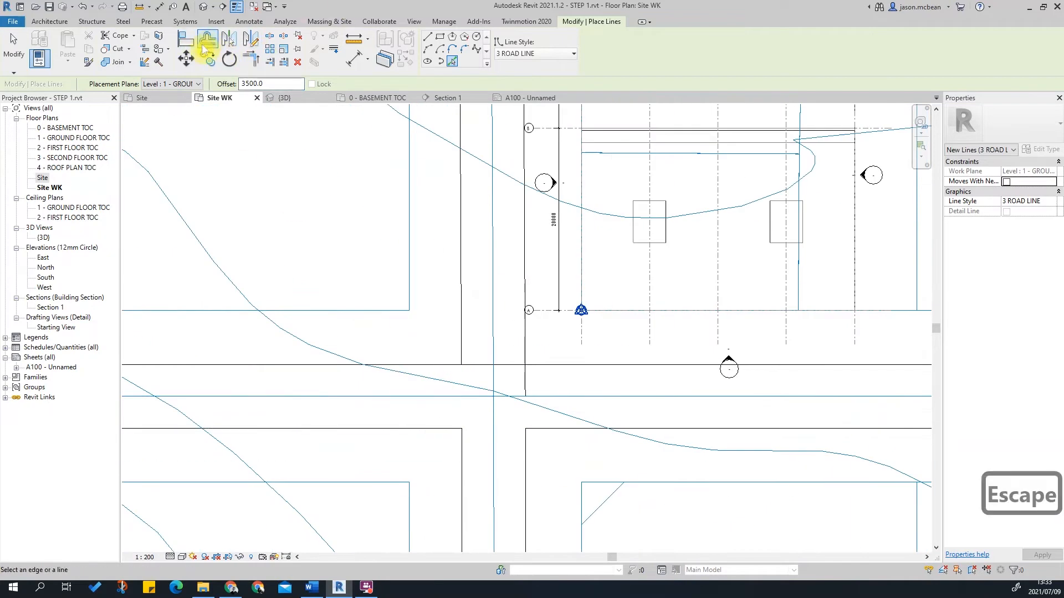
pyautogui.press('Escape')
# Measure the width between the two horizontal road lines west of the intersection without placing the dimension.
pyautogui.press('d')
pyautogui.press('i')
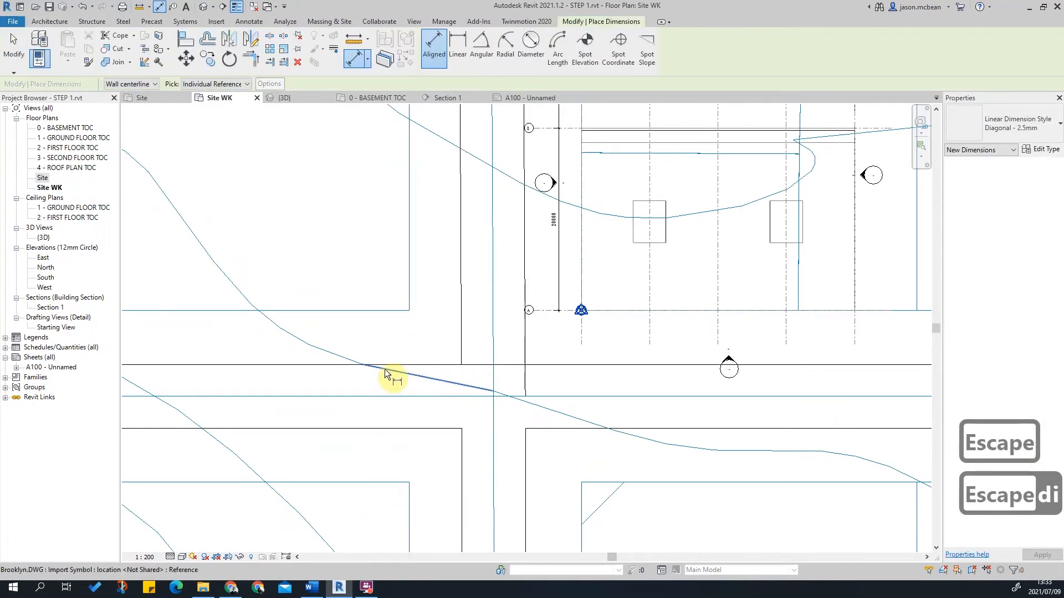
pyautogui.click(418, 364)
pyautogui.click(418, 428)
pyautogui.scroll(3, 414, 446)
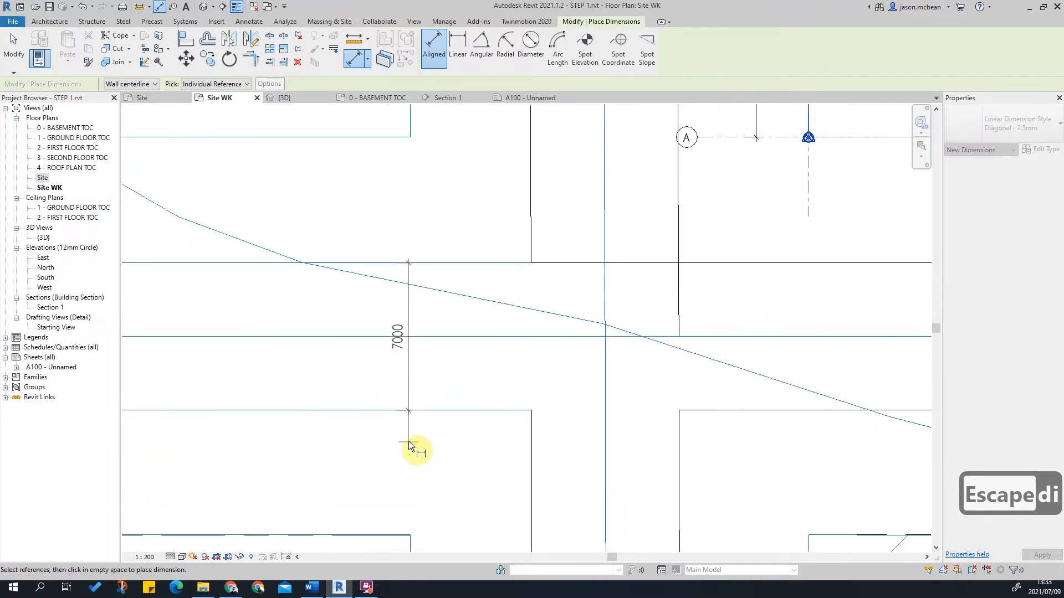
pyautogui.scroll(-3, 412, 443)
pyautogui.press('Escape')
pyautogui.press('Escape')
# Temporarily isolate the Lines category in the view, using one of the traced road lines.
pyautogui.scroll(3, 583, 436)
pyautogui.scroll(-3, 459, 329)
pyautogui.press('Escape')
pyautogui.scroll(-3, 565, 421)
pyautogui.scroll(3, 423, 231)
pyautogui.press('Escape')
pyautogui.scroll(-3, 504, 458)
pyautogui.moveTo(504, 458); pyautogui.dragTo(609, 439, button='middle')
pyautogui.scroll(3, 387, 360)
pyautogui.scroll(4, 623, 412)
pyautogui.scroll(2, 423, 421)
pyautogui.press('Escape')
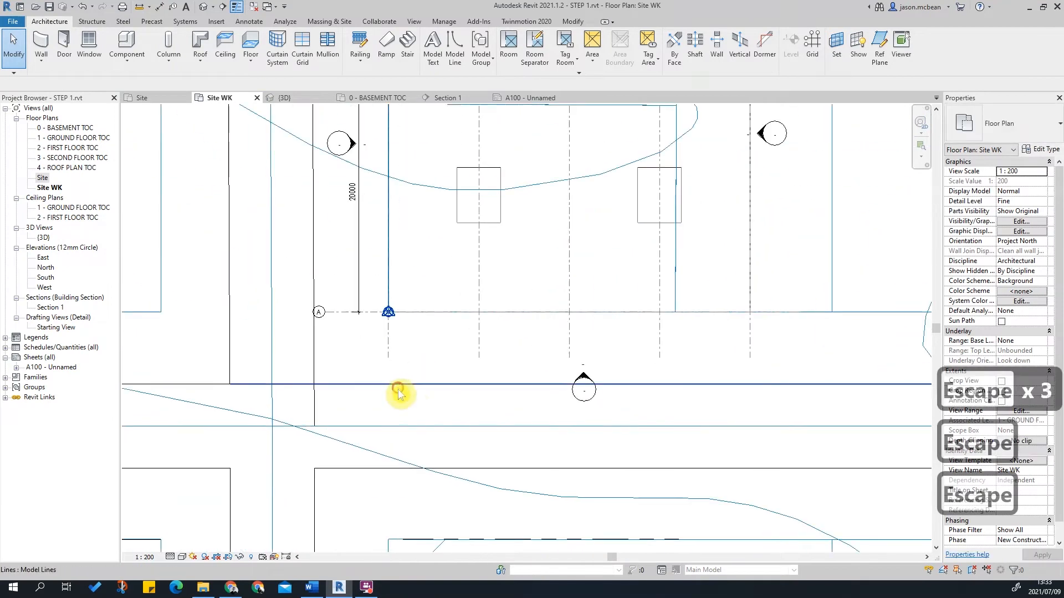
pyautogui.click(398, 391)
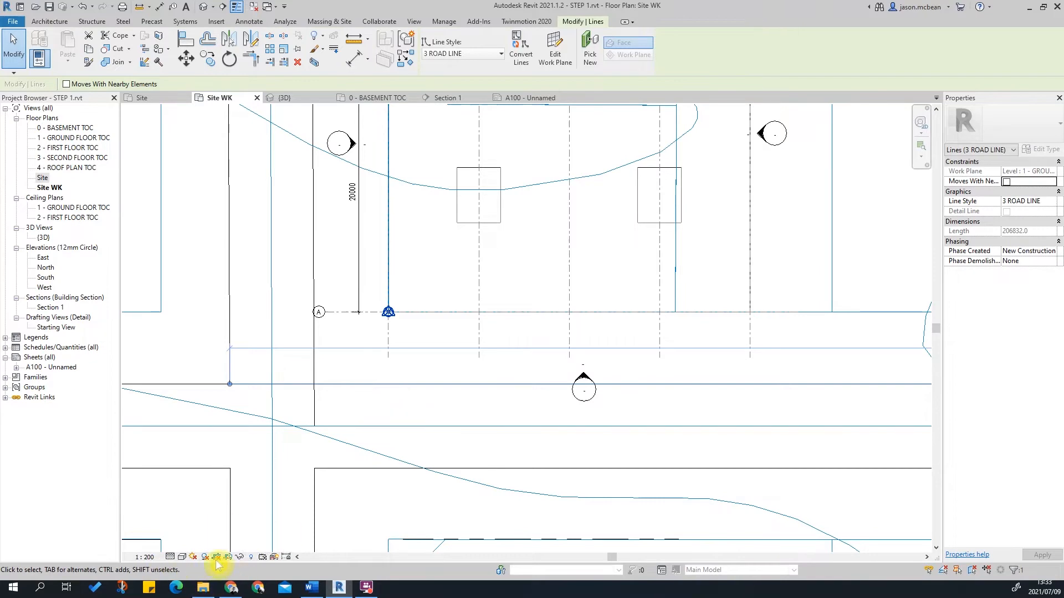
pyautogui.click(240, 556)
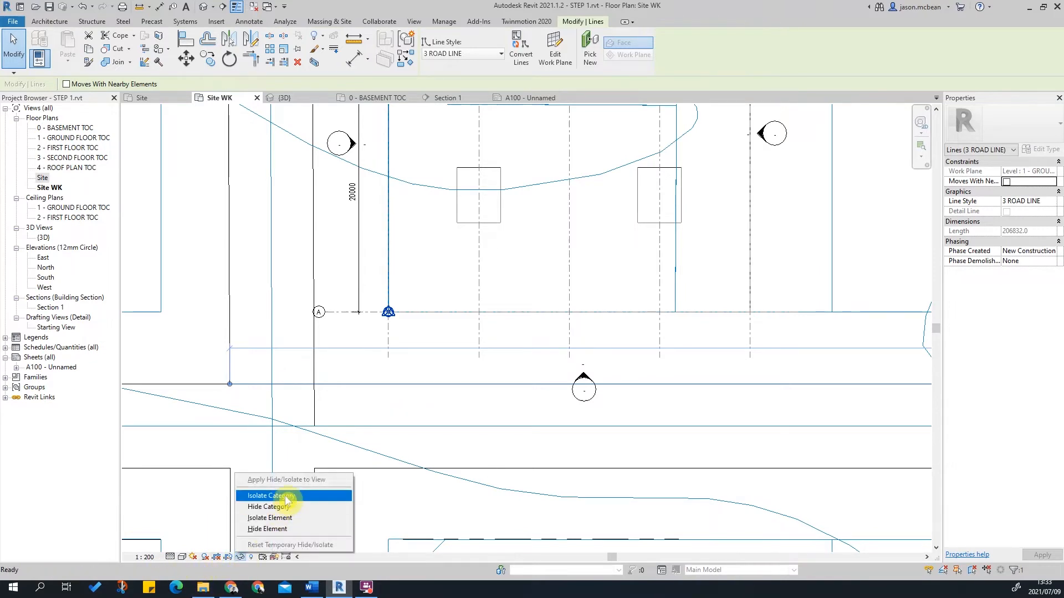
pyautogui.click(285, 497)
pyautogui.click(510, 290)
# Round the north-east corner of the intersection with a 3 ROAD LINE fillet arc of radius 4500.
pyautogui.scroll(3, 486, 290)
pyautogui.click(495, 336)
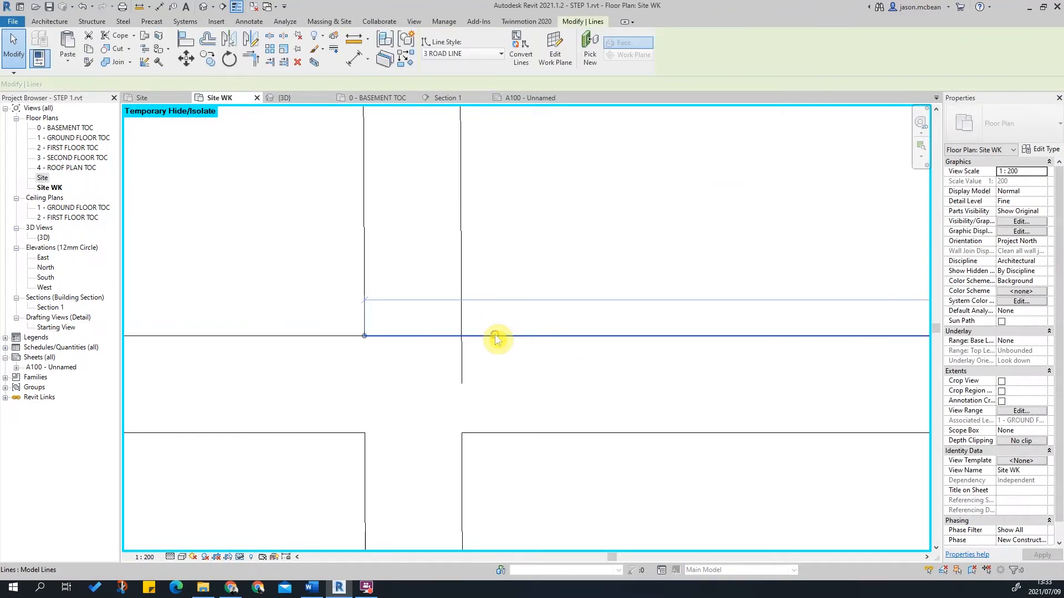
pyautogui.rightClick(496, 338)
pyautogui.click(562, 176)
pyautogui.click(462, 51)
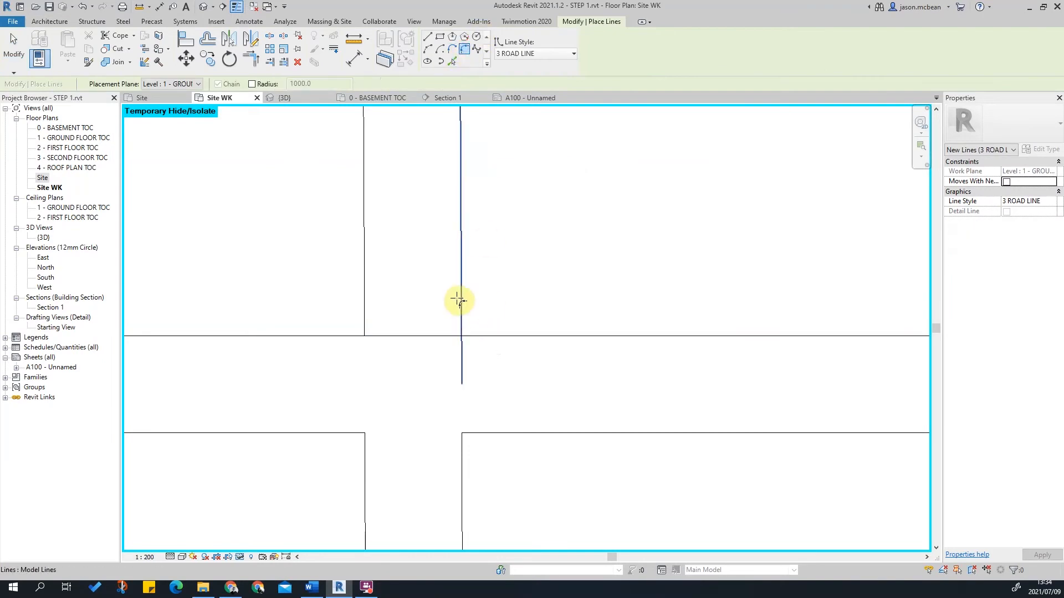
pyautogui.click(460, 303)
pyautogui.click(488, 336)
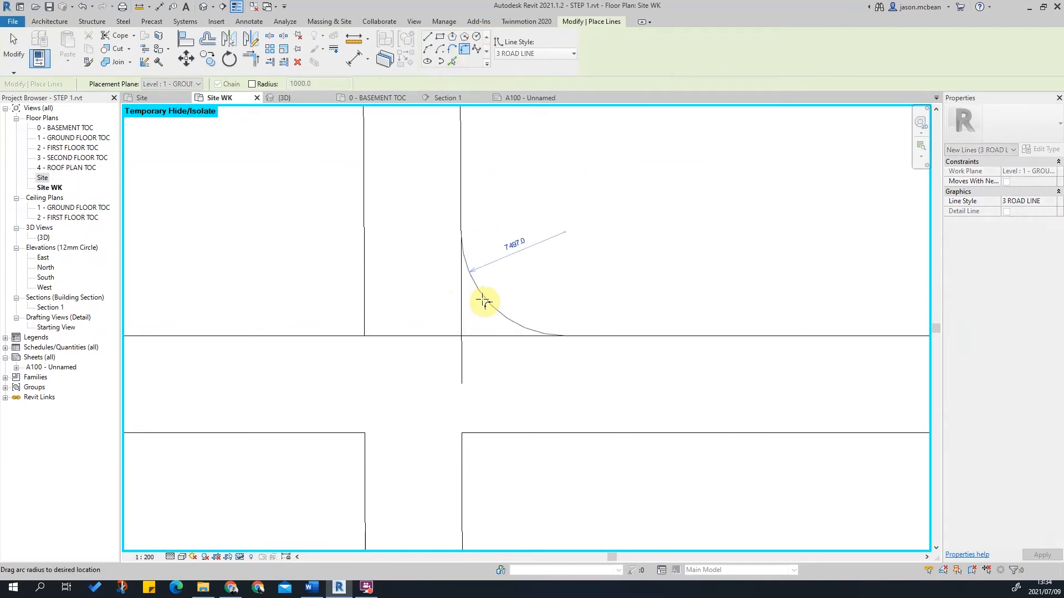
pyautogui.click(482, 299)
pyautogui.click(512, 250)
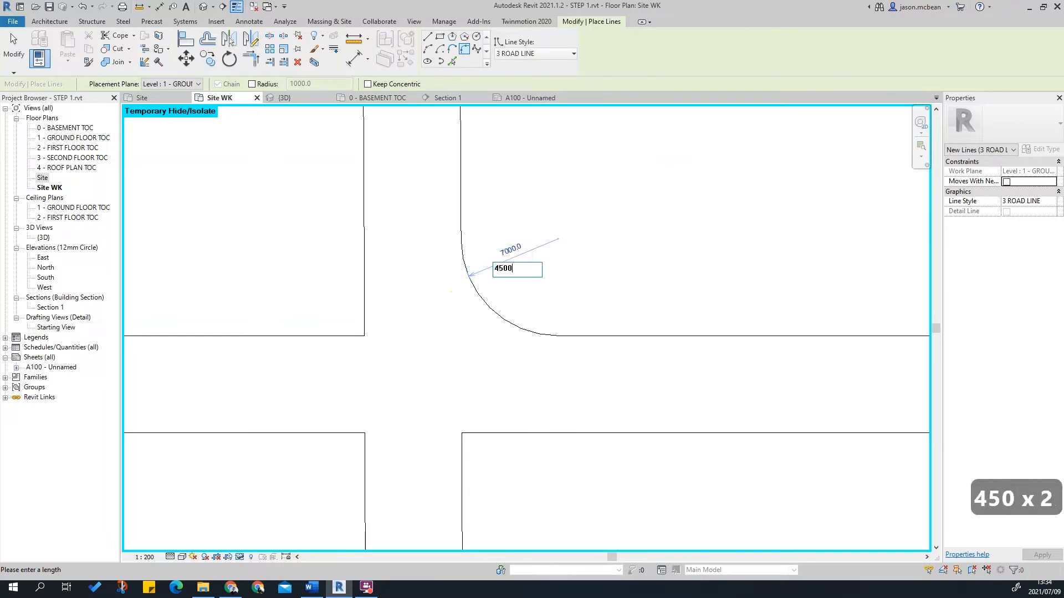
pyautogui.press('Return')
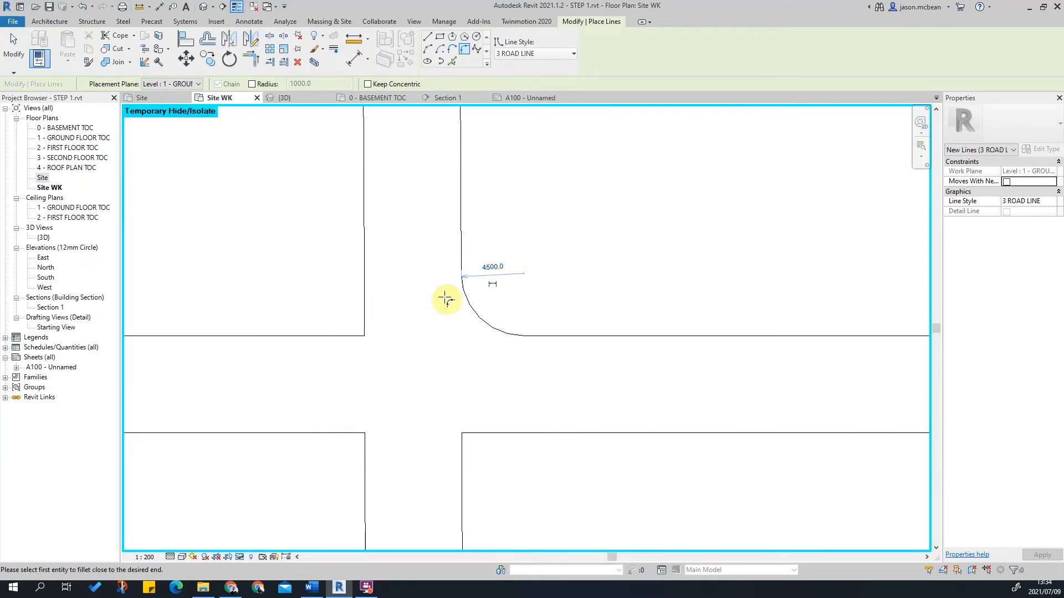
pyautogui.click(343, 335)
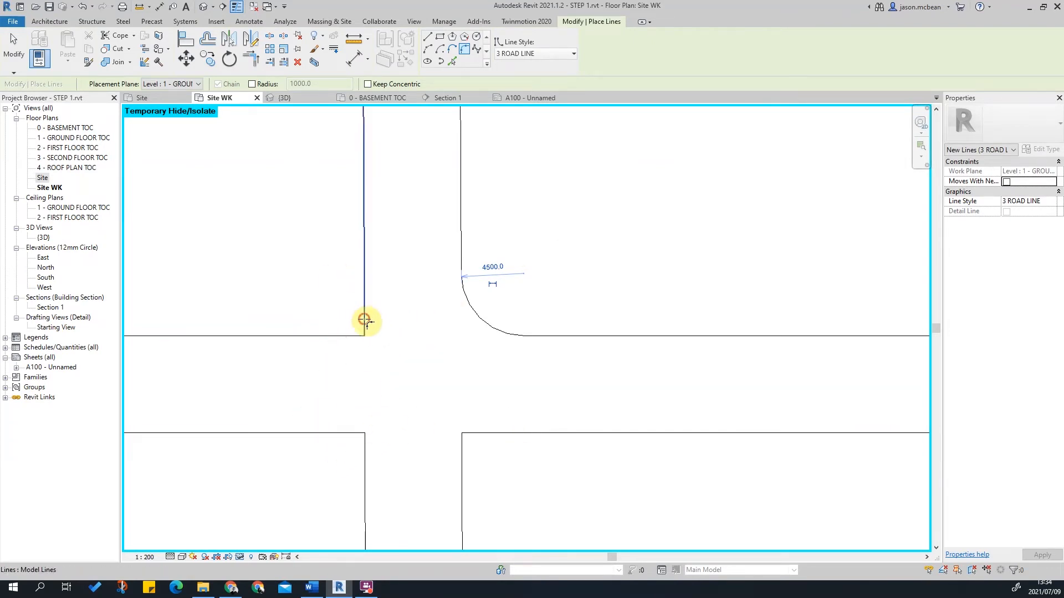
pyautogui.click(365, 321)
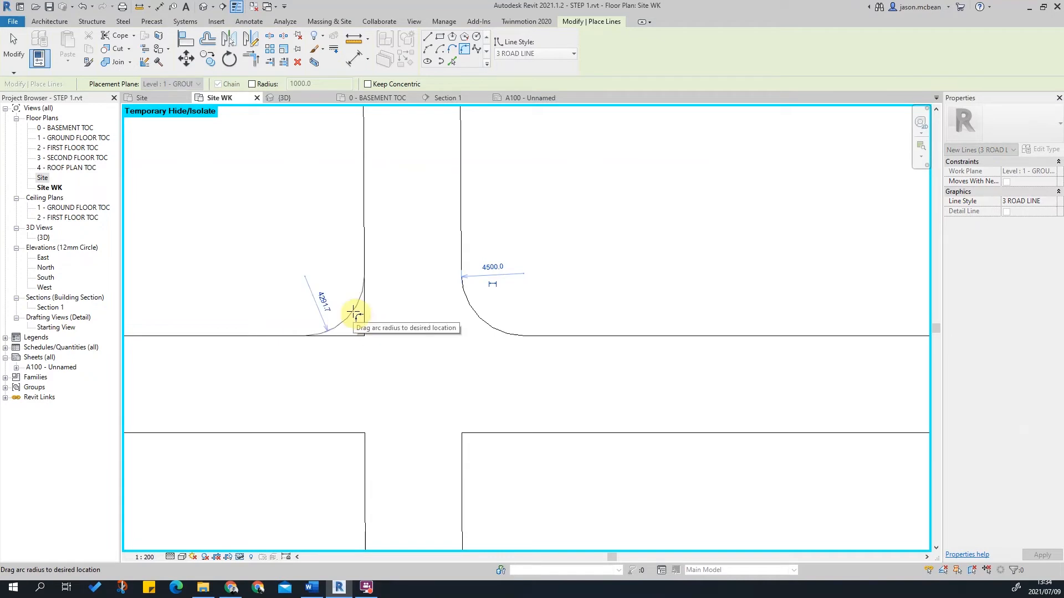
pyautogui.write('4500')
pyautogui.press('Return')
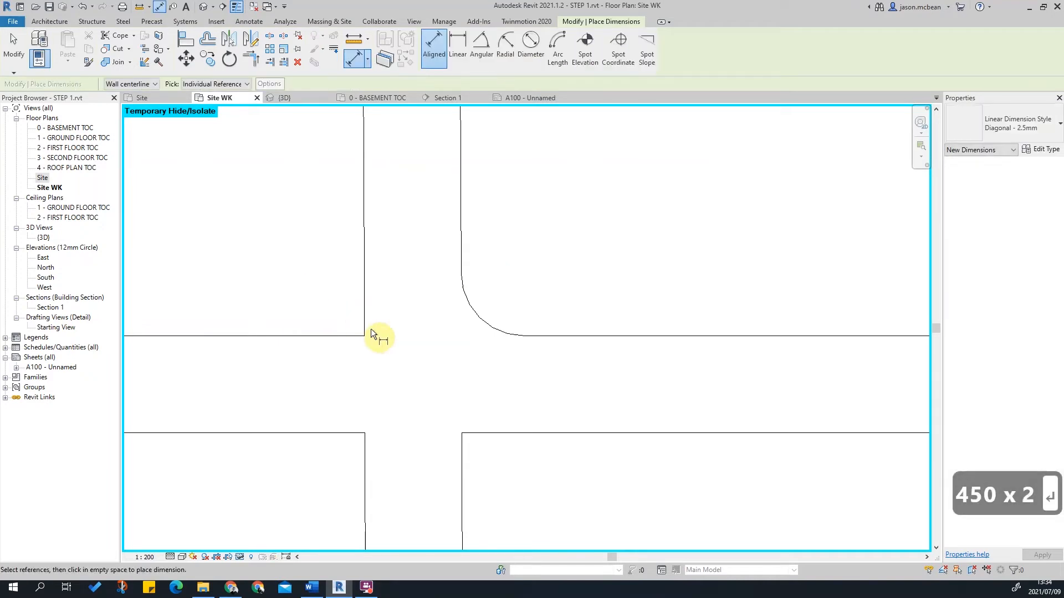
pyautogui.press('Escape')
# Round the north-west corner of the intersection with a 3 ROAD LINE fillet arc of radius 4500.
pyautogui.rightClick(365, 254)
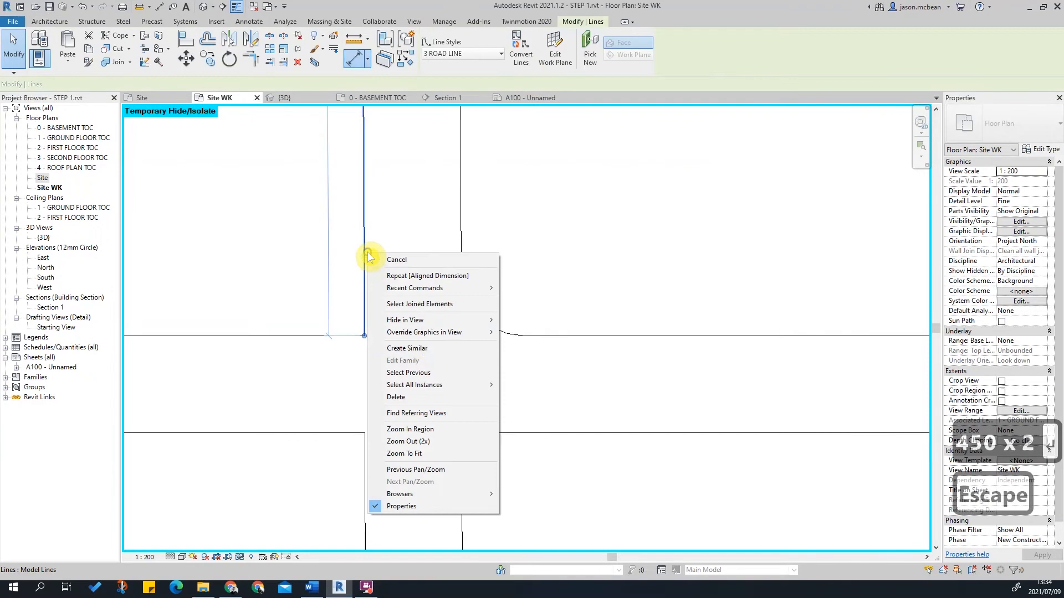
pyautogui.click(421, 349)
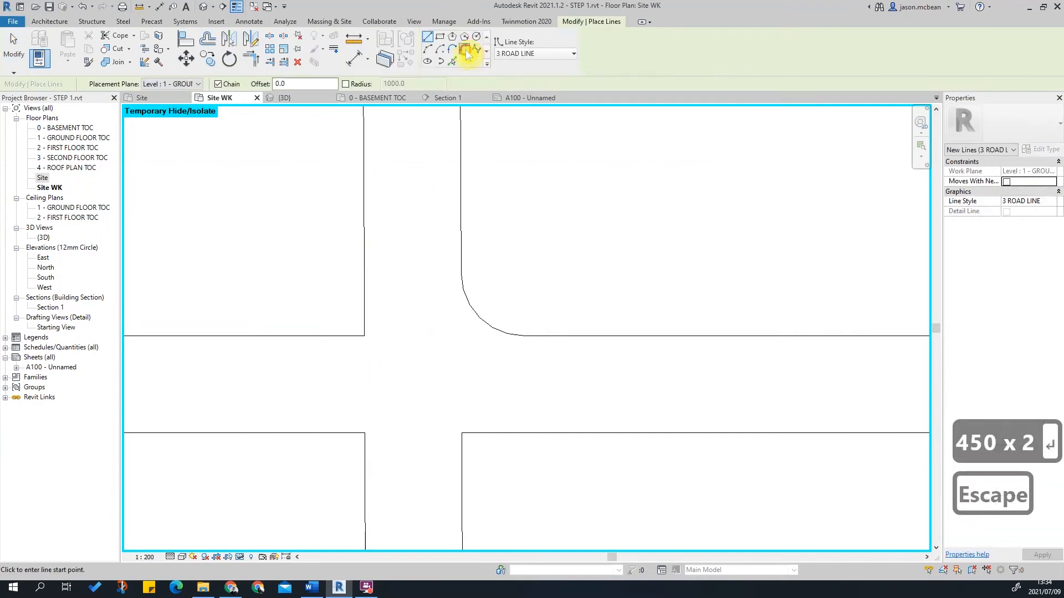
pyautogui.click(345, 335)
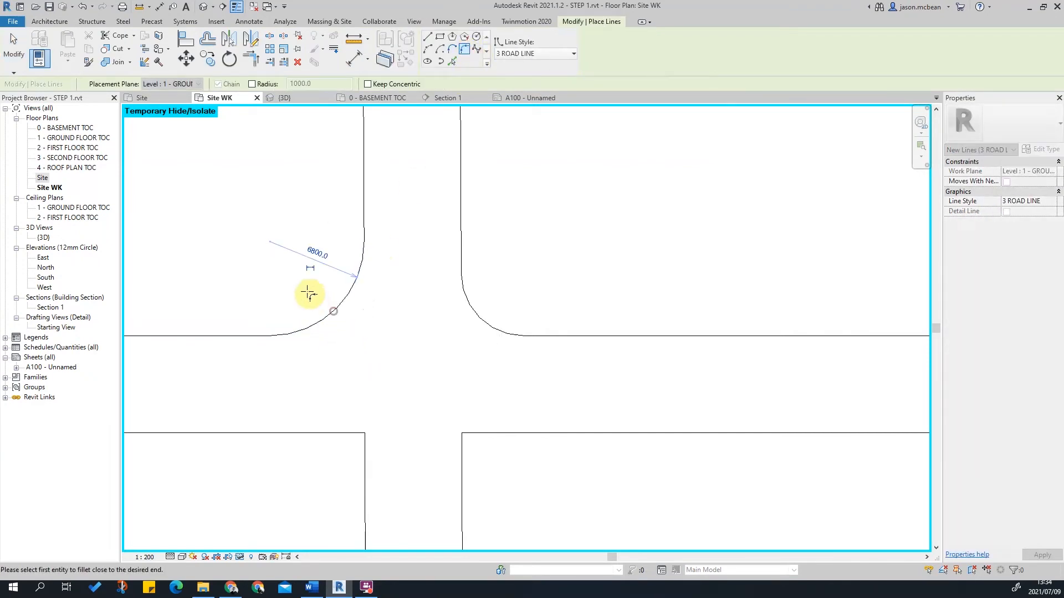
pyautogui.click(318, 256)
pyautogui.write('450')
pyautogui.press('Return')
pyautogui.press('Escape')
pyautogui.press('Escape')
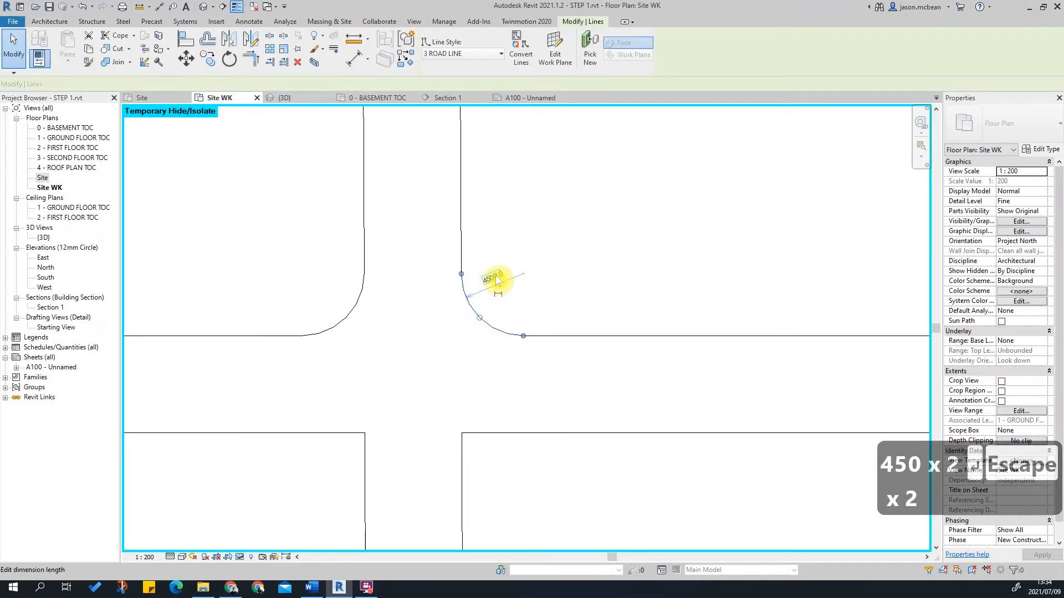
pyautogui.press('Escape')
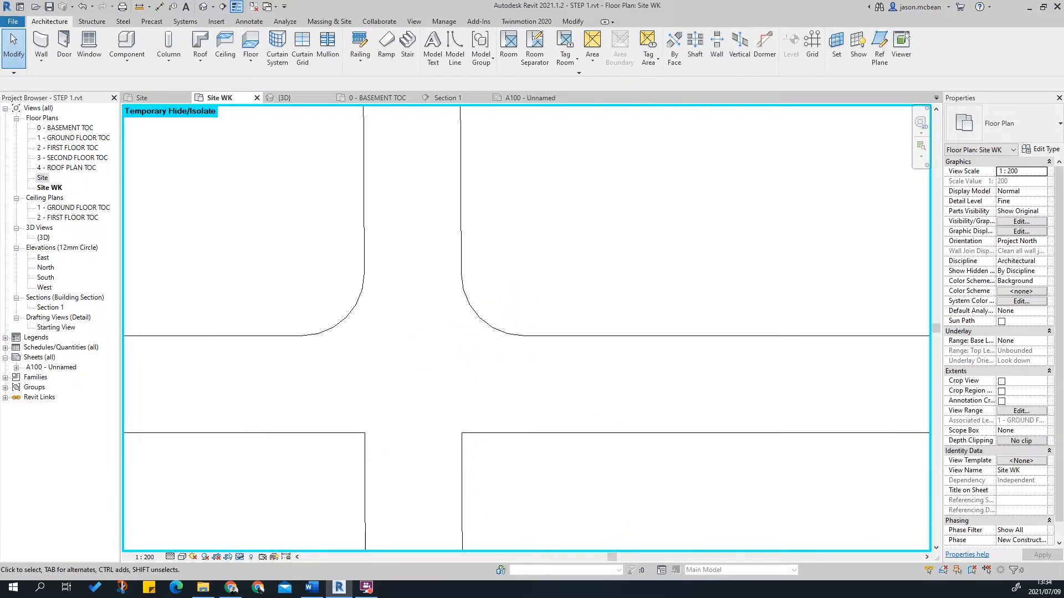
pyautogui.press('Escape')
# Look over the isolated road lines and the rounded corners of the intersection.
pyautogui.click(572, 424)
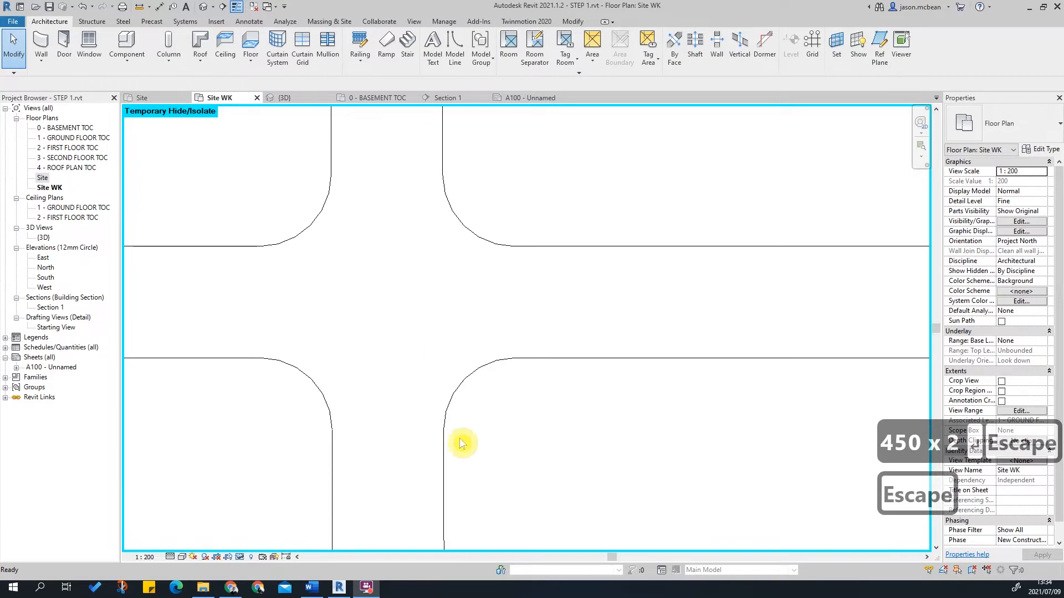
pyautogui.scroll(-6, 446, 407)
pyautogui.scroll(-4, 480, 370)
pyautogui.moveTo(501, 418); pyautogui.dragTo(482, 452, button='middle')
pyautogui.scroll(5, 420, 396)
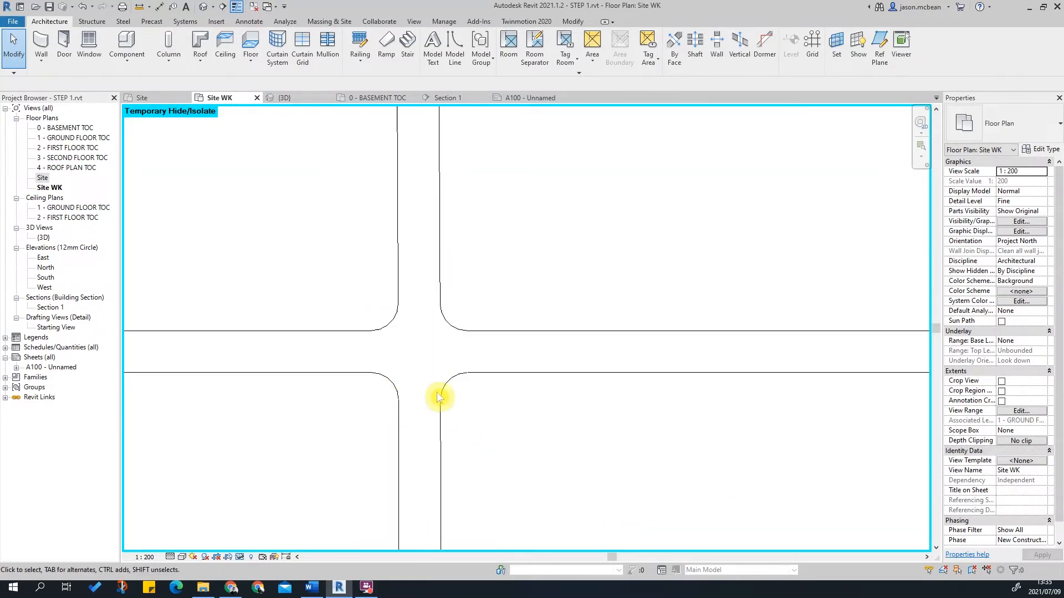
pyautogui.scroll(-5, 509, 343)
pyautogui.scroll(-3, 252, 423)
pyautogui.moveTo(491, 377); pyautogui.dragTo(475, 322, button='middle')
pyautogui.scroll(-1, 475, 322)
pyautogui.scroll(4, 325, 363)
pyautogui.moveTo(585, 235); pyautogui.dragTo(528, 290, button='middle')
pyautogui.scroll(4, 498, 318)
pyautogui.scroll(3, 366, 305)
pyautogui.scroll(-3, 371, 306)
pyautogui.moveTo(453, 286); pyautogui.dragTo(450, 358, button='middle')
pyautogui.scroll(3, 443, 328)
pyautogui.scroll(-4, 466, 282)
pyautogui.moveTo(499, 309); pyautogui.dragTo(475, 318, button='middle')
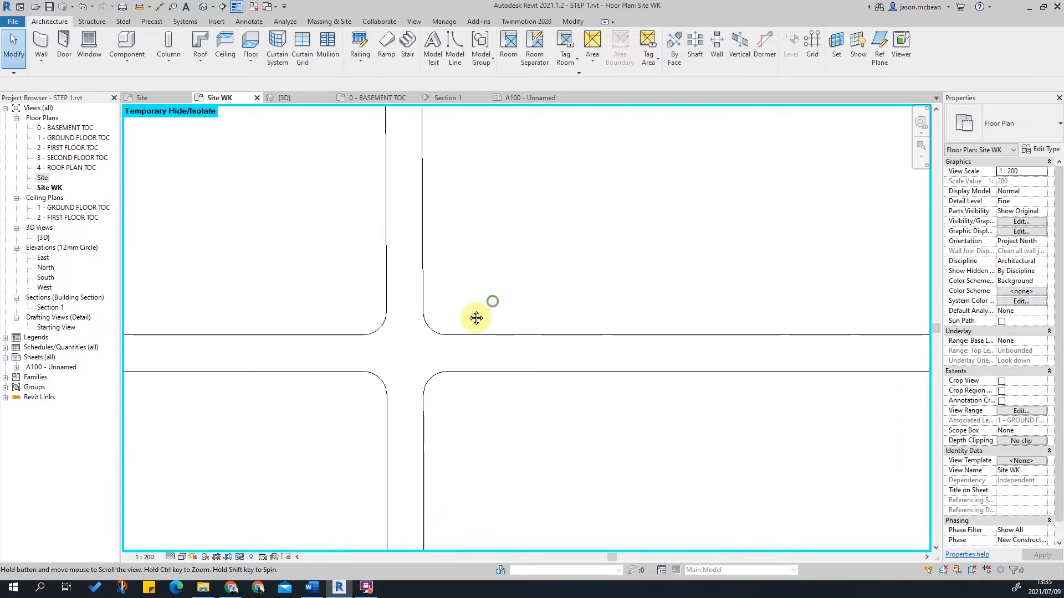
# Reset the temporary hide/isolate so all site plan elements are shown again around the intersection.
pyautogui.click(242, 558)
pyautogui.click(266, 554)
pyautogui.scroll(2, 485, 360)
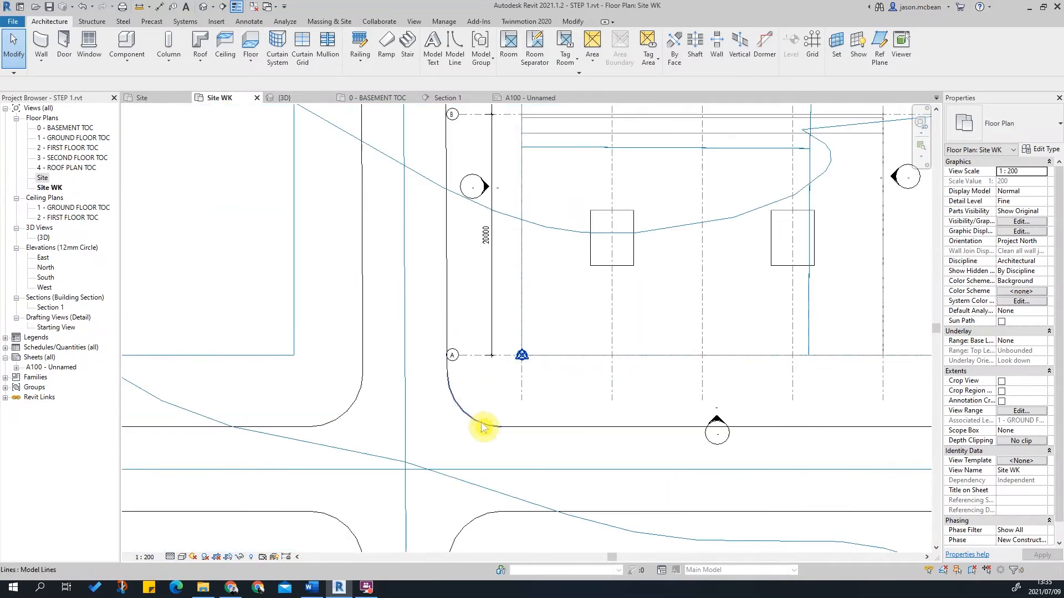
# Set up a model line with the 2 KERB line style that picks existing lines at an offset of 150.
pyautogui.scroll(-1, 476, 429)
pyautogui.scroll(-2, 403, 360)
pyautogui.moveTo(780, 444); pyautogui.dragTo(857, 299, button='middle')
pyautogui.scroll(2, 383, 330)
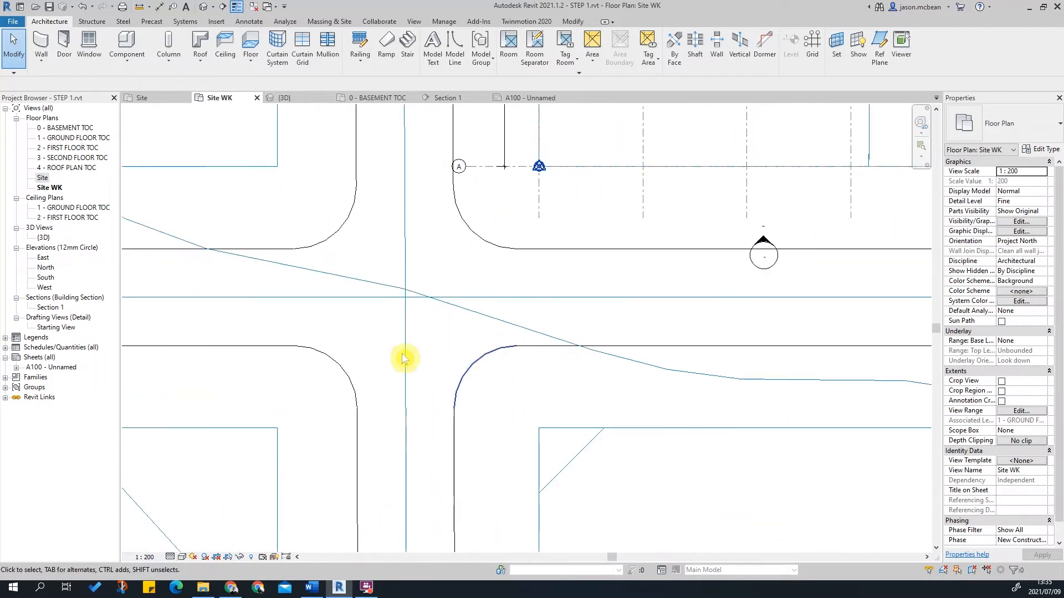
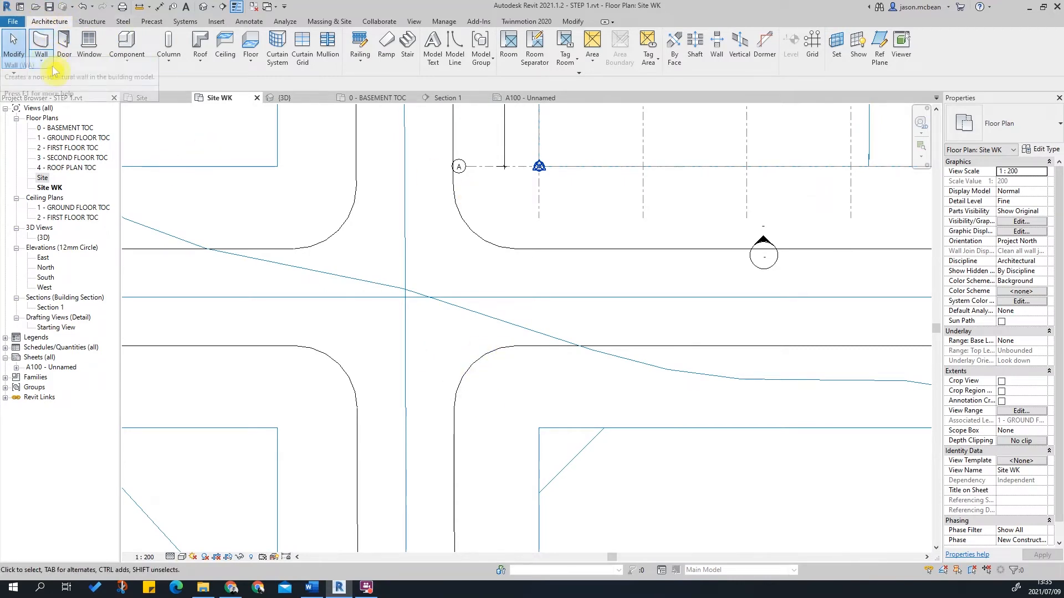
pyautogui.click(454, 57)
pyautogui.click(534, 54)
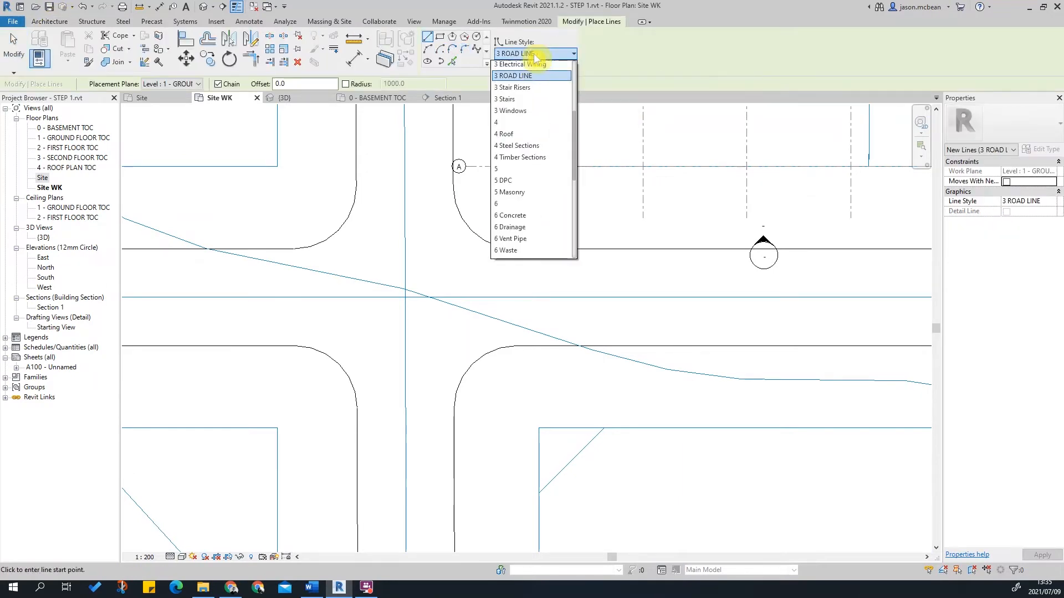
pyautogui.click(524, 102)
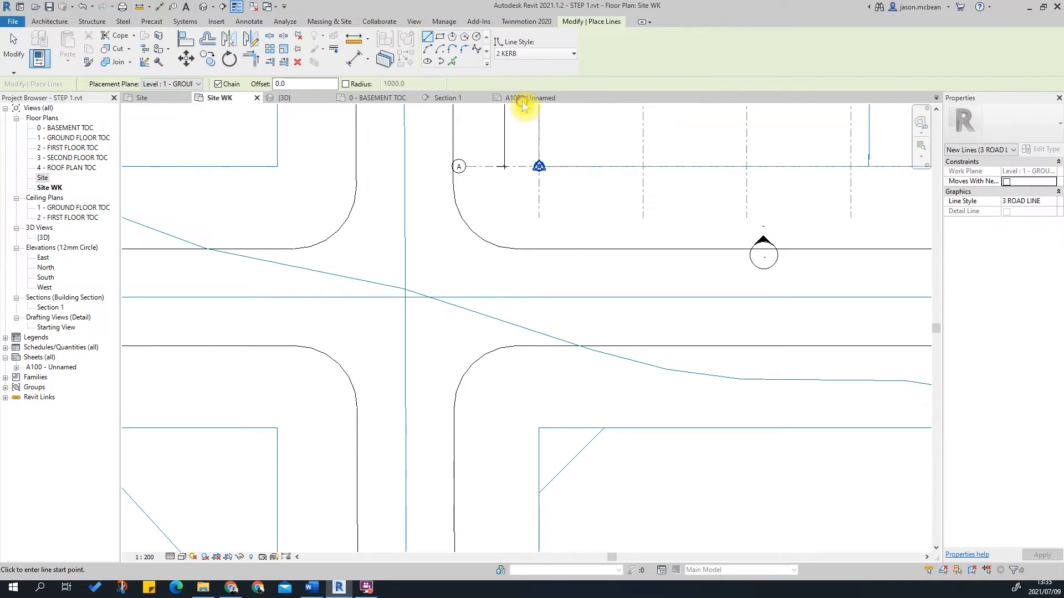
pyautogui.click(452, 61)
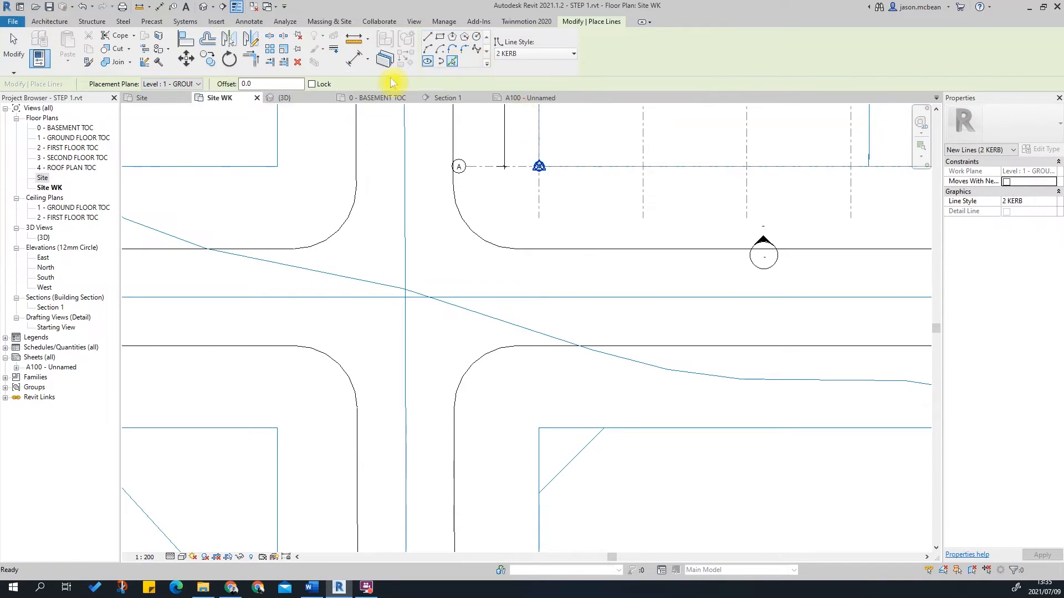
pyautogui.write('15')
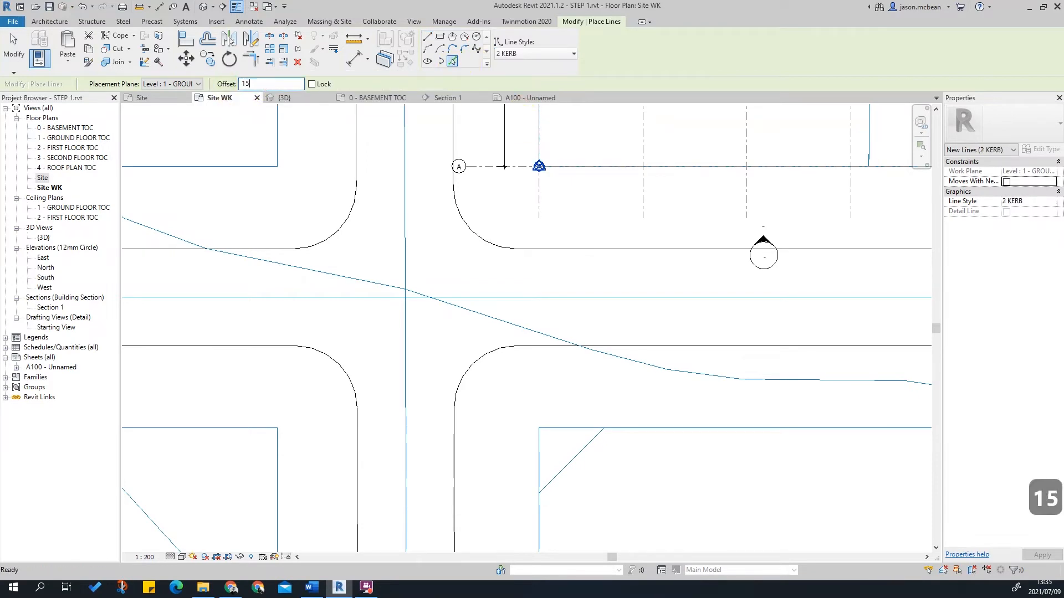
pyautogui.write('0')
pyautogui.press('Return')
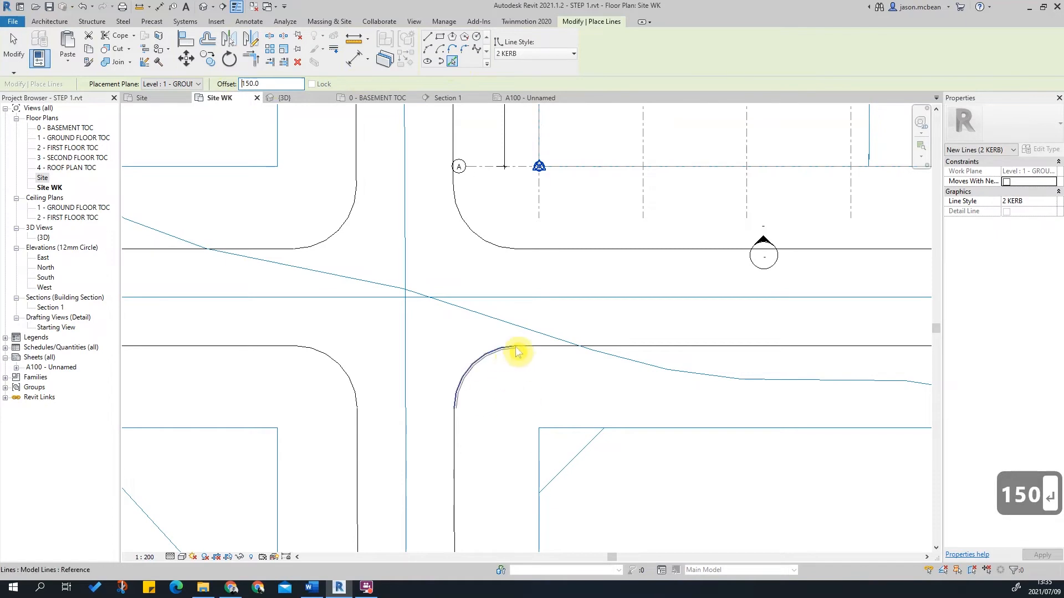
# Offset the whole road line chain around the south-east corner by 150 to its inner side as the kerb.
pyautogui.press('Tab')
pyautogui.press('Tab')
pyautogui.press('Tab')
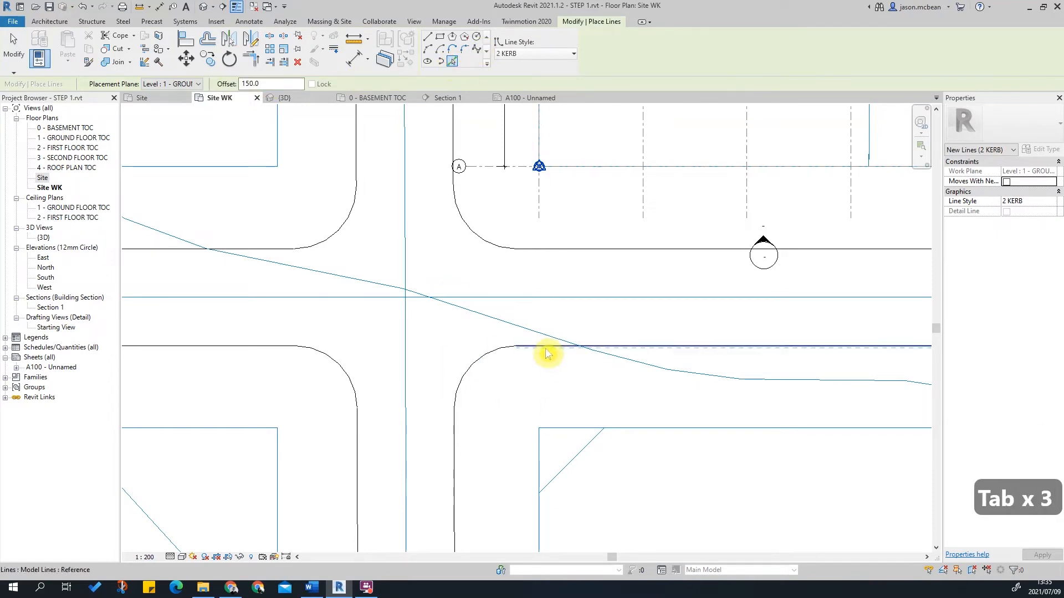
pyautogui.press('Tab')
pyautogui.press('Tab')
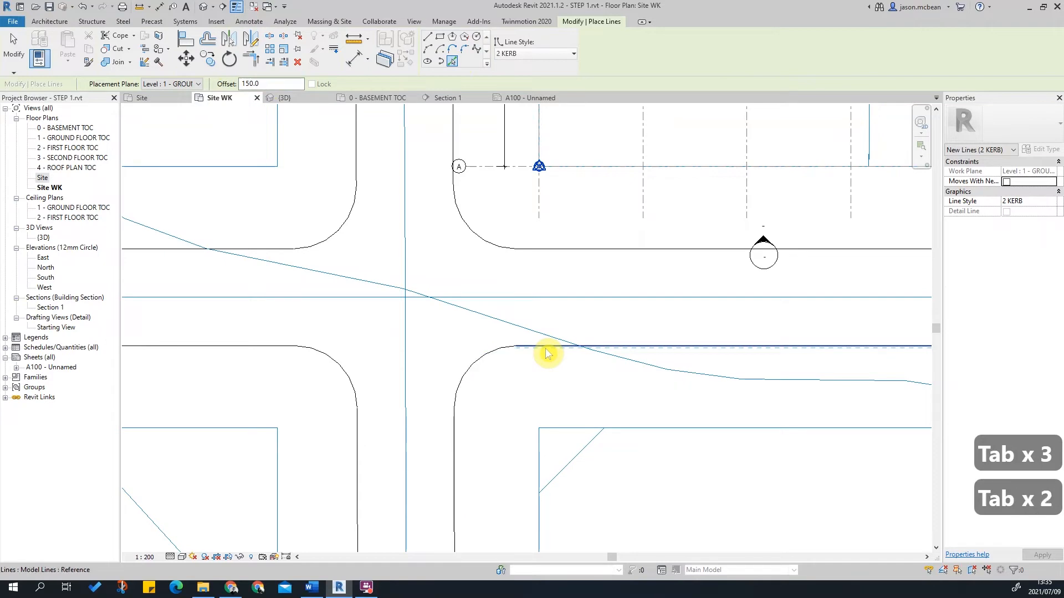
pyautogui.press('Tab')
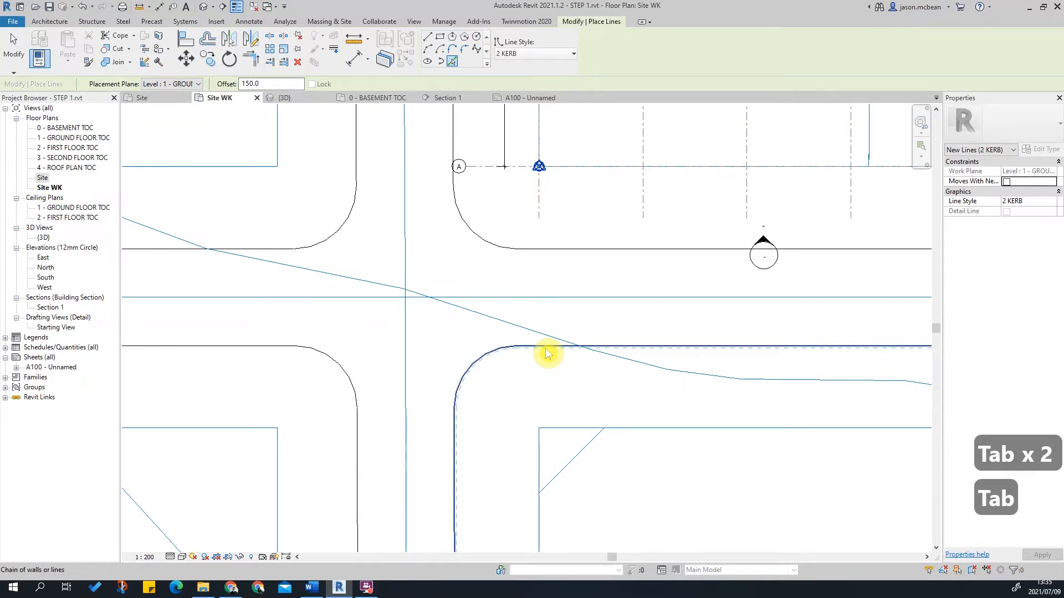
pyautogui.click(547, 353)
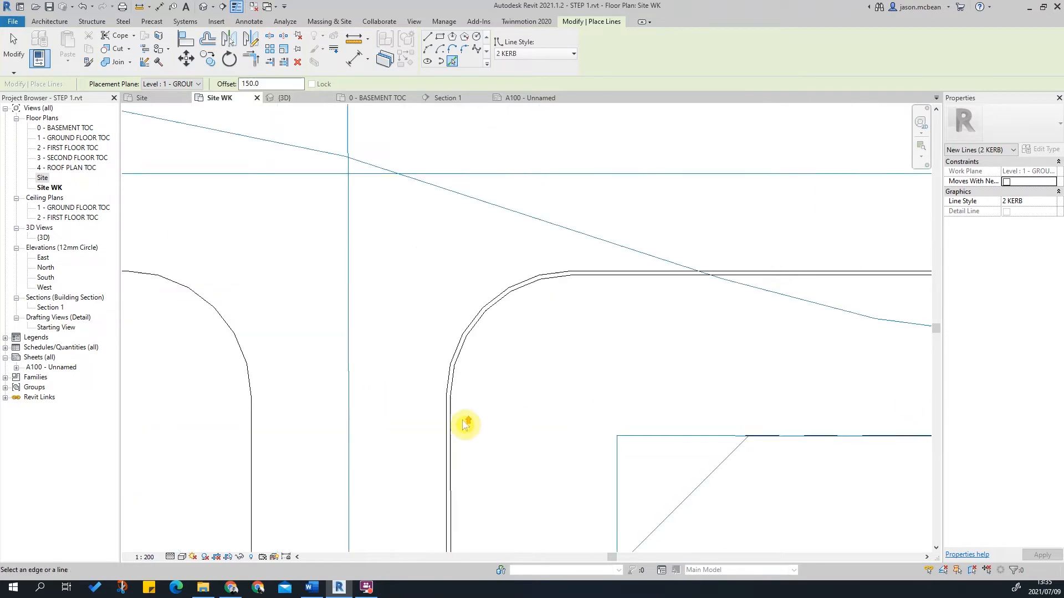
pyautogui.scroll(4, 466, 423)
pyautogui.press('Escape')
pyautogui.press('Escape')
pyautogui.scroll(-2, 491, 302)
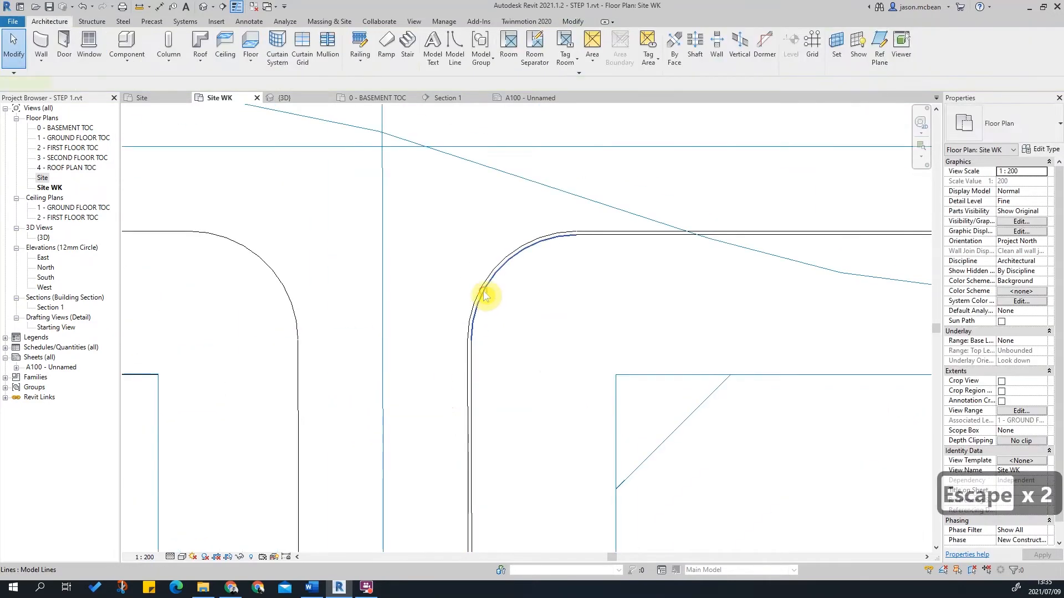
# Check the line style of the south-east kerb arc and turn off thin-line display to show real line weights.
pyautogui.click(489, 296)
pyautogui.scroll(2, 486, 296)
pyautogui.scroll(2, 483, 292)
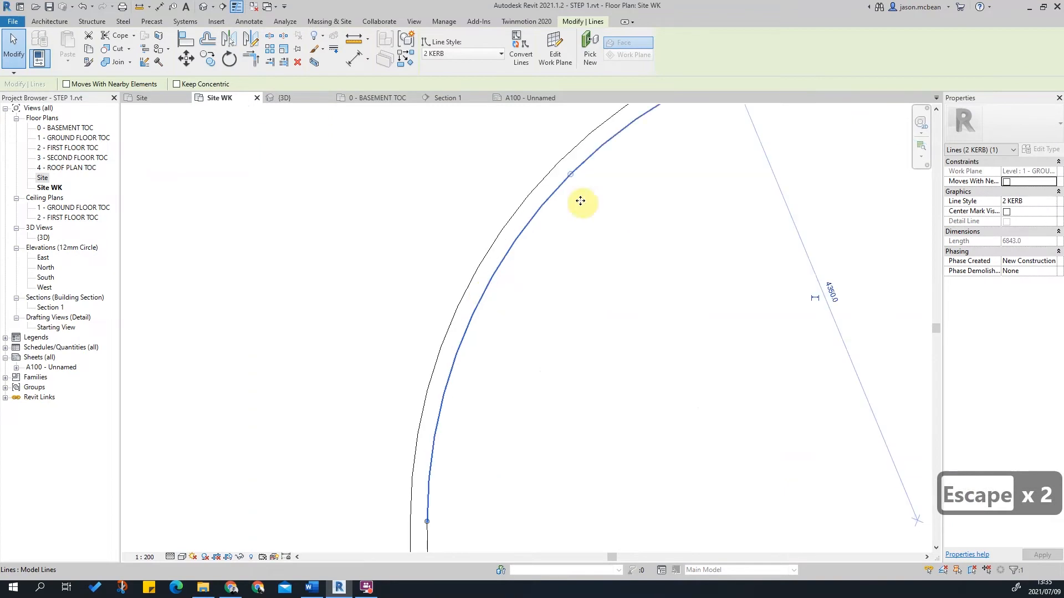
pyautogui.press('Escape')
pyautogui.click(237, 8)
pyautogui.scroll(3, 570, 202)
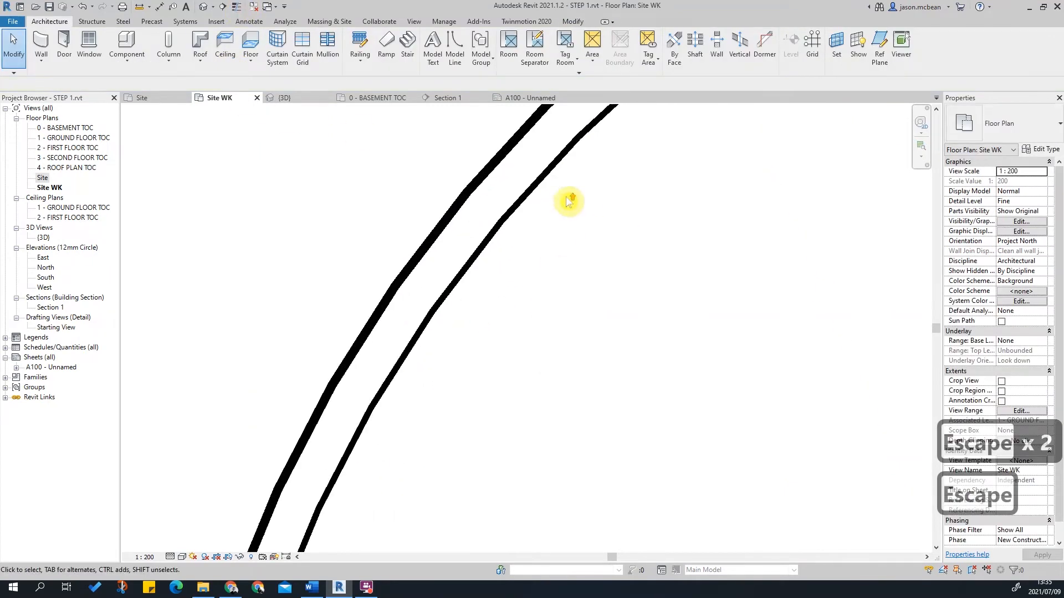
# Compare the line weights of the kerb and road lines around the south-east corner at different zoom levels.
pyautogui.scroll(-5, 423, 391)
pyautogui.moveTo(756, 289); pyautogui.dragTo(380, 373, button='middle')
pyautogui.click(523, 309)
pyautogui.scroll(-3, 532, 305)
pyautogui.scroll(5, 517, 315)
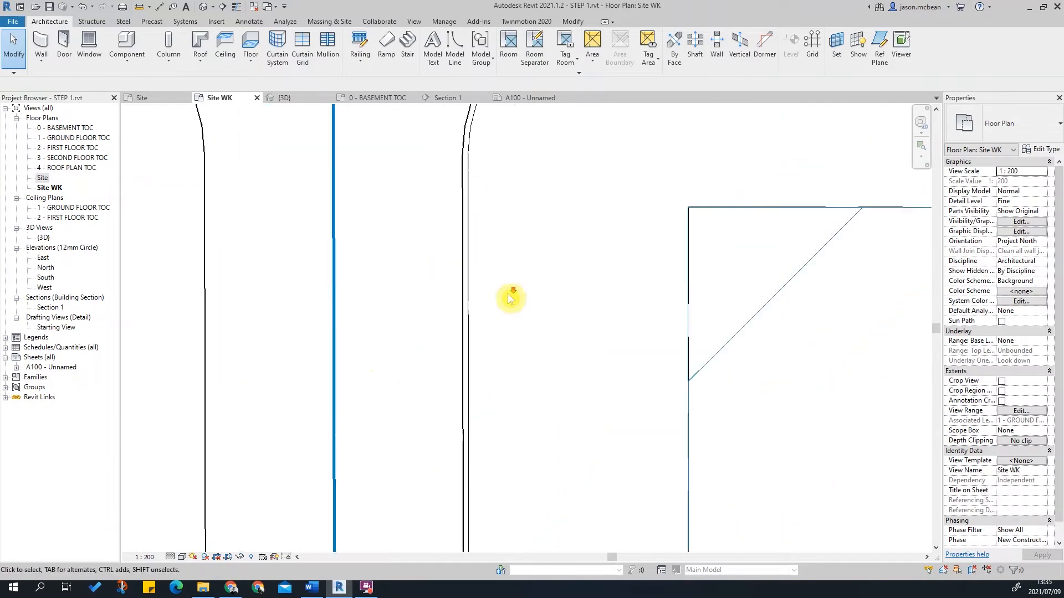
pyautogui.scroll(-4, 467, 375)
pyautogui.scroll(4, 468, 377)
pyautogui.scroll(-4, 515, 322)
pyautogui.scroll(3, 526, 269)
pyautogui.scroll(-4, 533, 259)
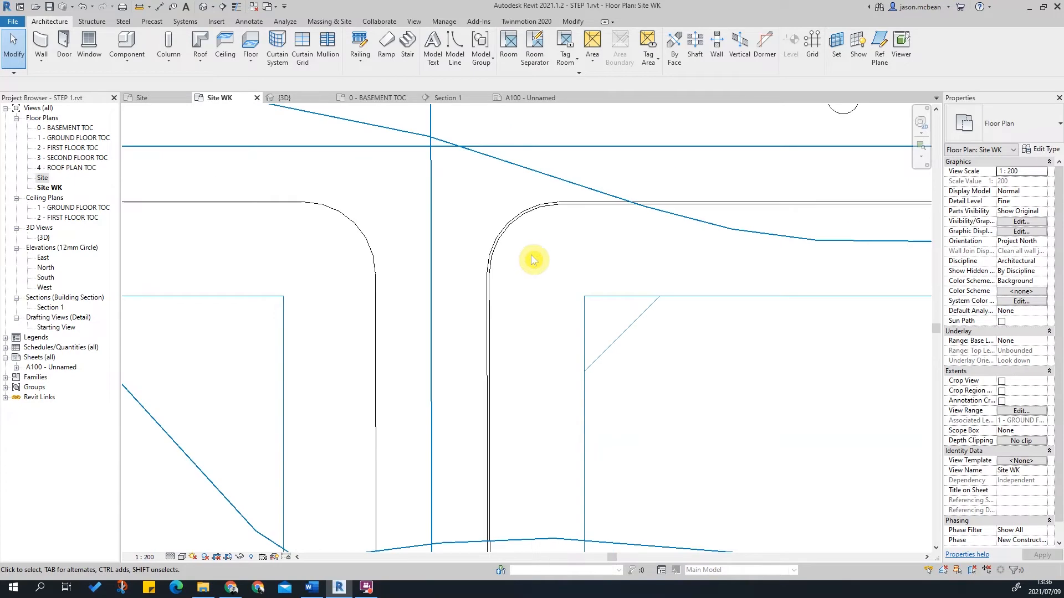
pyautogui.scroll(1, 548, 274)
pyautogui.scroll(-4, 544, 373)
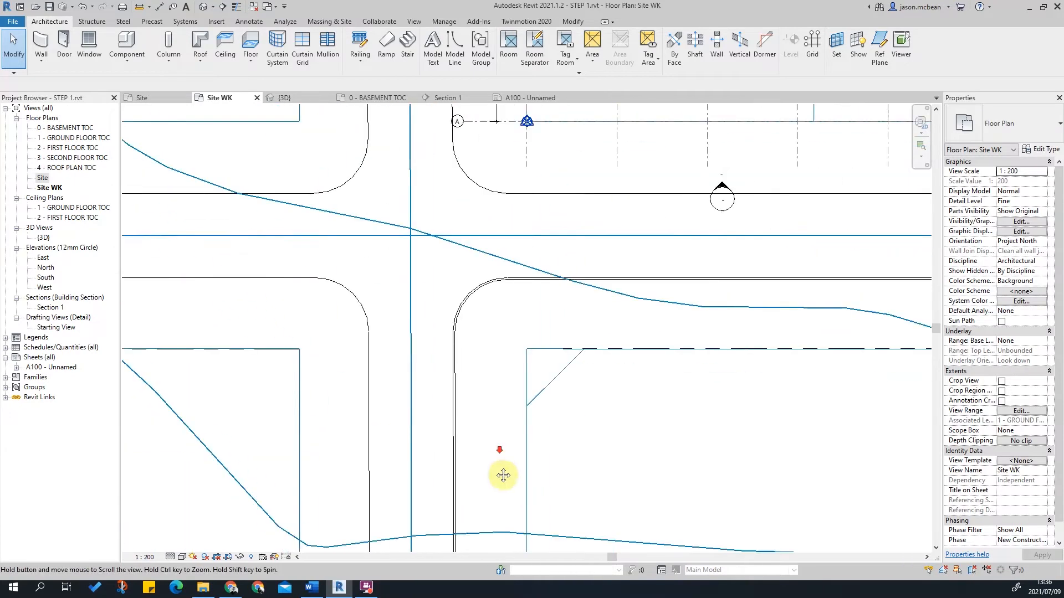
pyautogui.scroll(4, 540, 460)
pyautogui.scroll(-2, 525, 344)
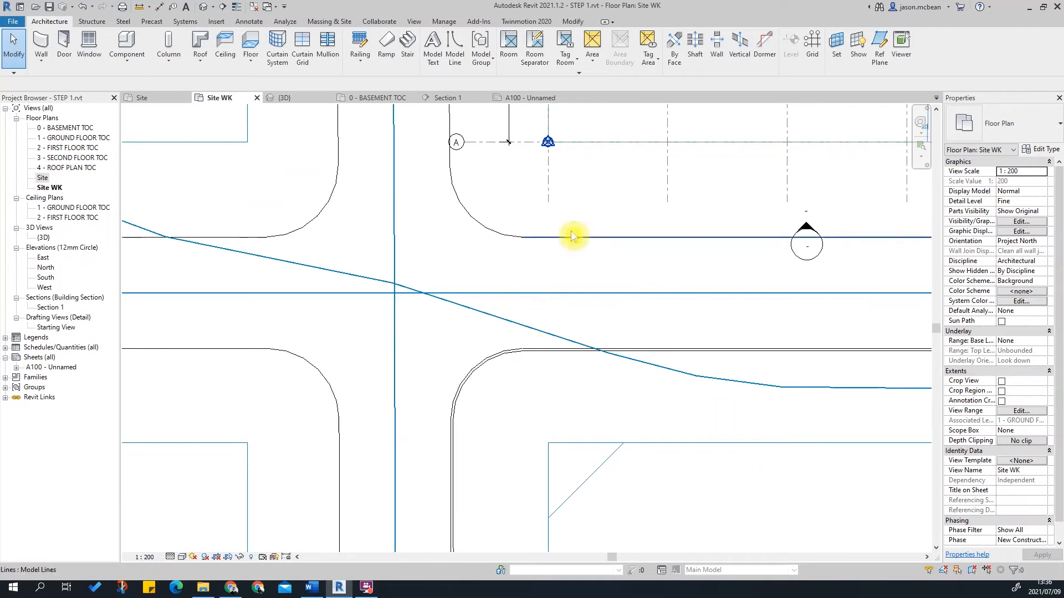
# Look over the road and kerb lines around the intersection and across the whole site plan.
pyautogui.scroll(-2, 690, 332)
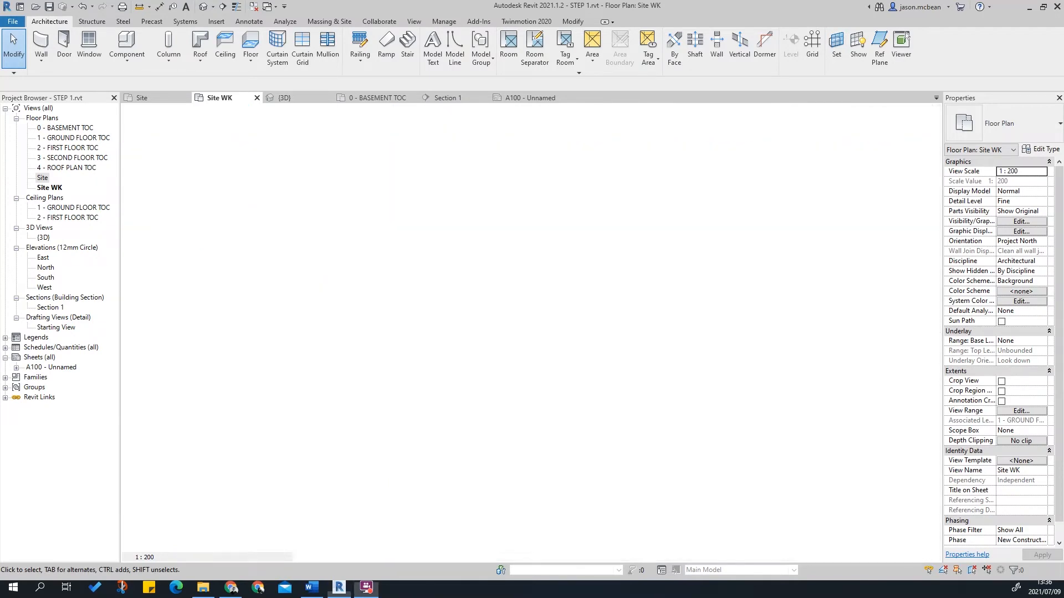
pyautogui.click(535, 298)
pyautogui.click(421, 368)
pyautogui.scroll(-4, 416, 367)
pyautogui.press('Escape')
pyautogui.moveTo(572, 382); pyautogui.dragTo(520, 443, button='middle')
pyautogui.scroll(-2, 266, 364)
pyautogui.scroll(2, 439, 375)
pyautogui.scroll(-1, 430, 288)
pyautogui.scroll(-1, 426, 345)
pyautogui.moveTo(447, 361); pyautogui.dragTo(464, 235, button='middle')
pyautogui.scroll(2, 582, 292)
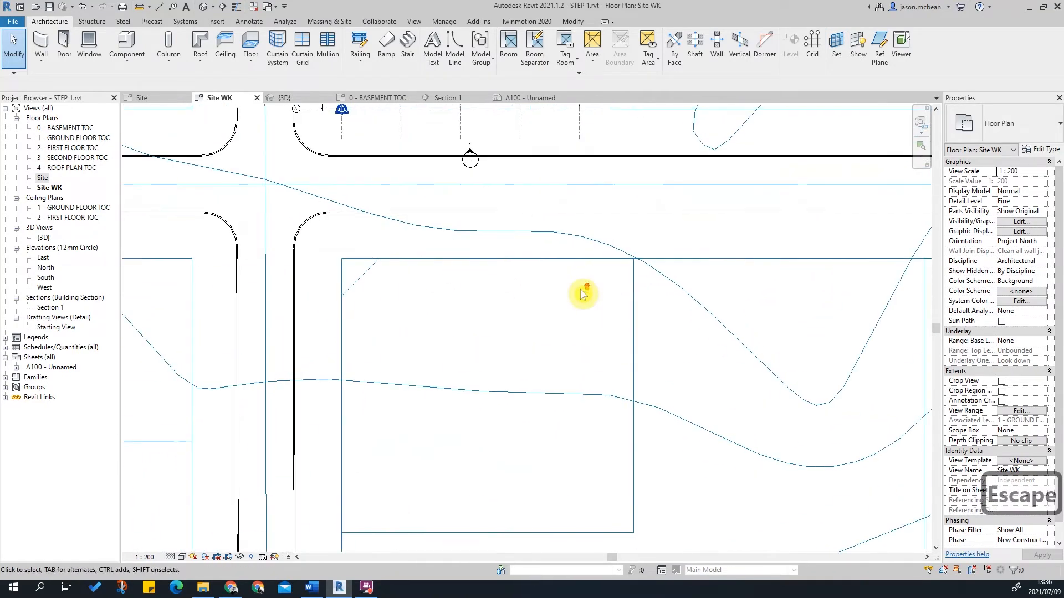
pyautogui.scroll(-2, 390, 232)
pyautogui.scroll(-1, 392, 240)
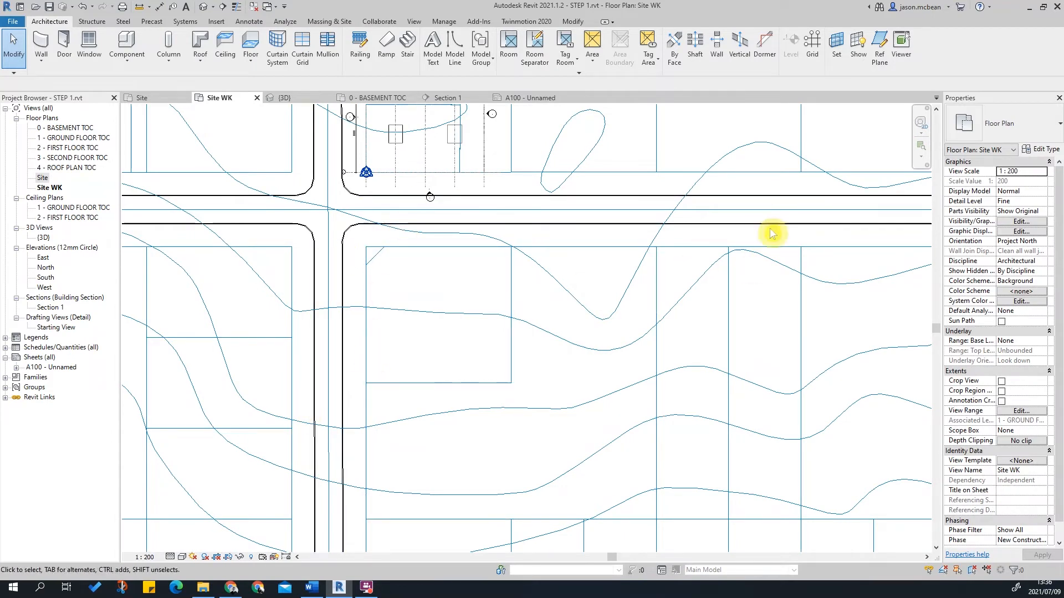
pyautogui.scroll(3, 705, 233)
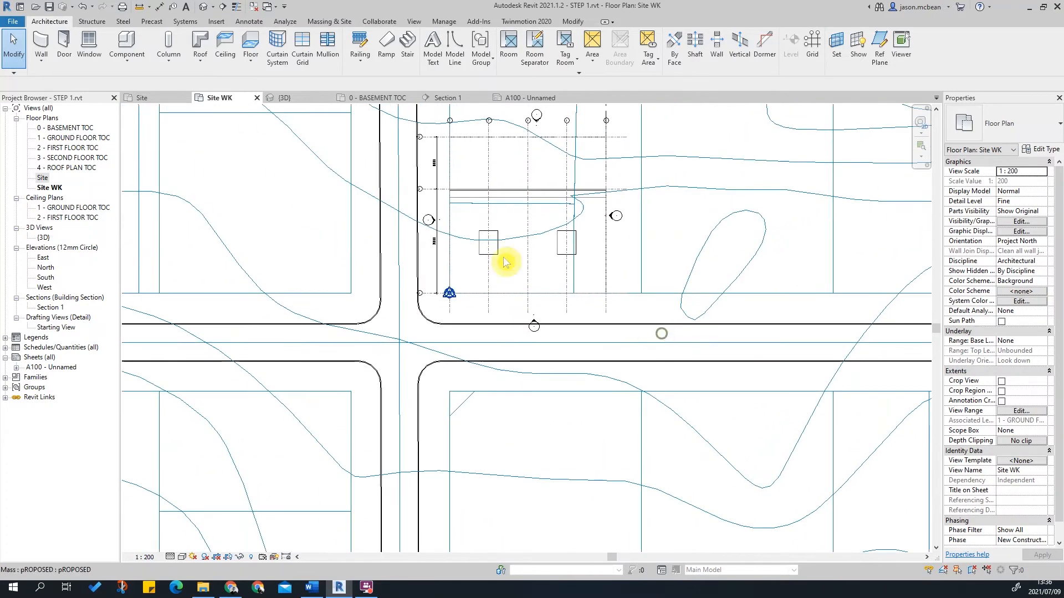
pyautogui.scroll(-5, 582, 316)
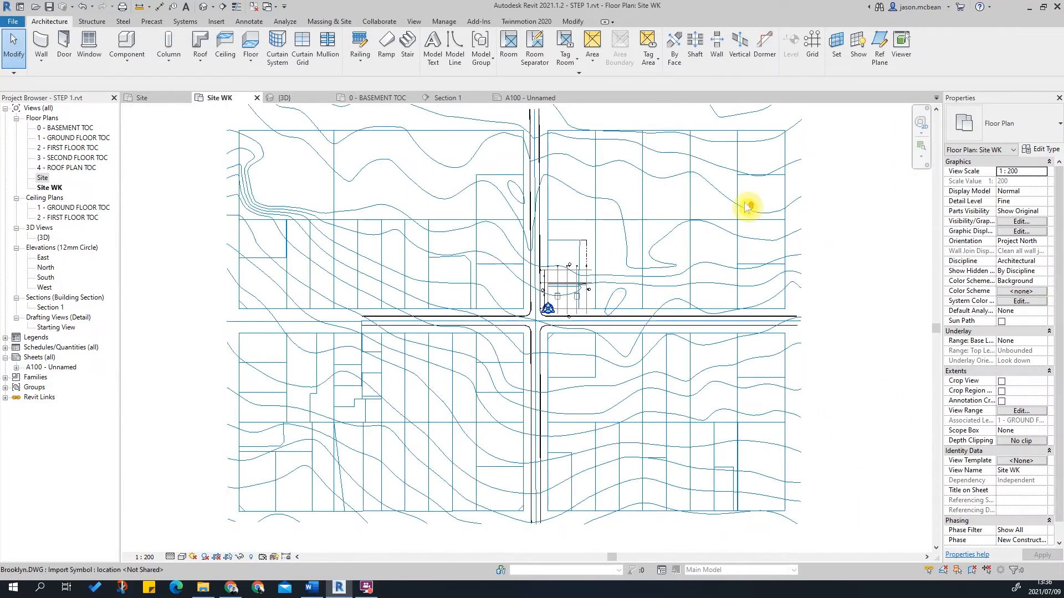
pyautogui.scroll(2, 746, 205)
# Hide the imported Brooklyn.DWG in the Site WK view through its Visibility/Graphic Overrides for imported categories.
pyautogui.press('Escape')
pyautogui.click(626, 252)
pyautogui.press('Escape')
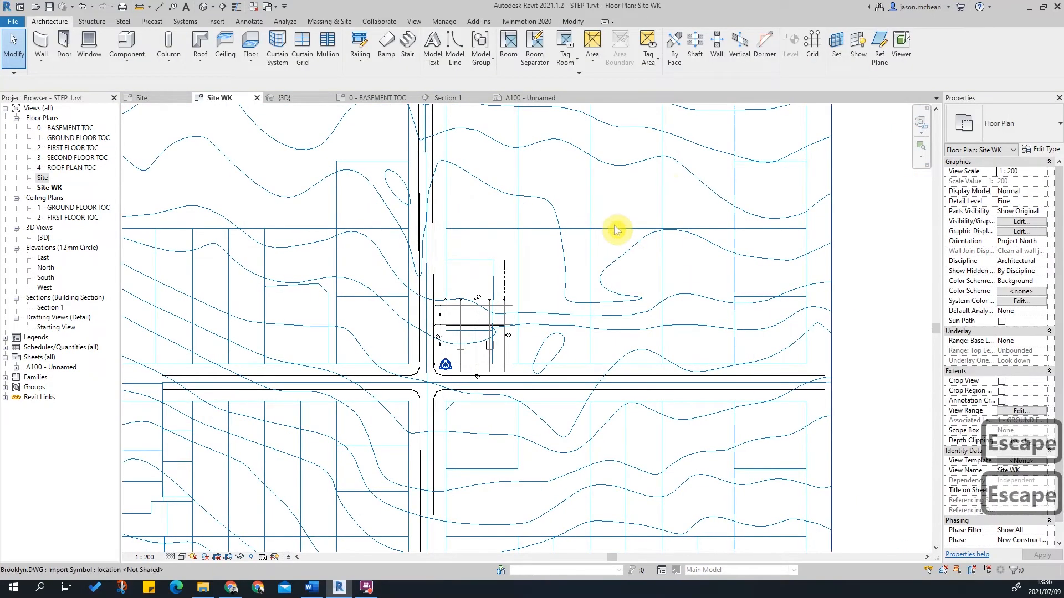
pyautogui.press('v')
pyautogui.press('g')
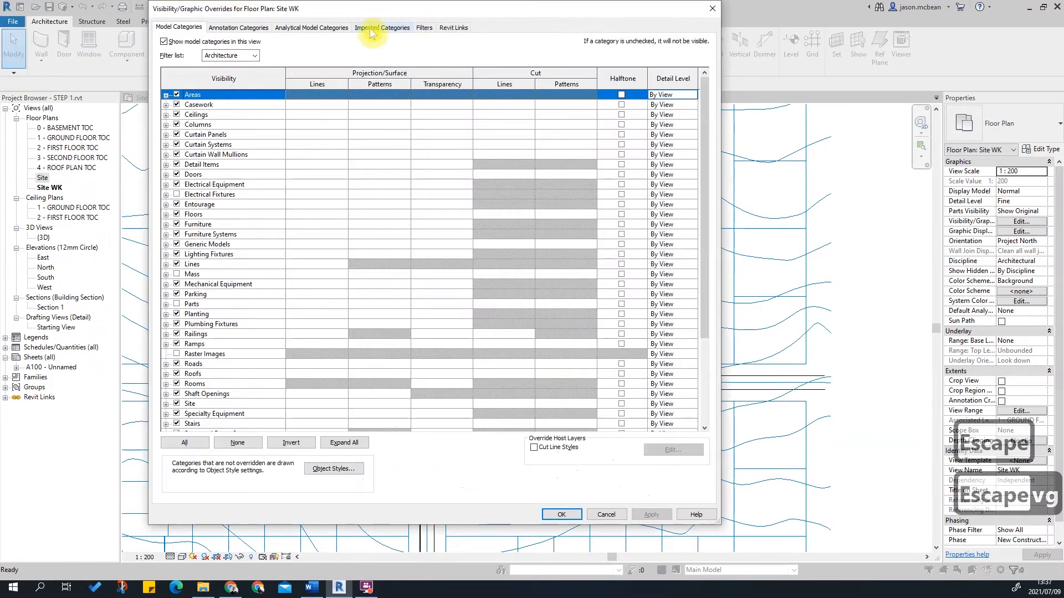
pyautogui.click(370, 33)
pyautogui.click(661, 516)
pyautogui.click(561, 515)
pyautogui.click(784, 284)
pyautogui.scroll(5, 445, 349)
pyautogui.scroll(-3, 587, 323)
pyautogui.scroll(3, 457, 401)
pyautogui.scroll(-5, 483, 387)
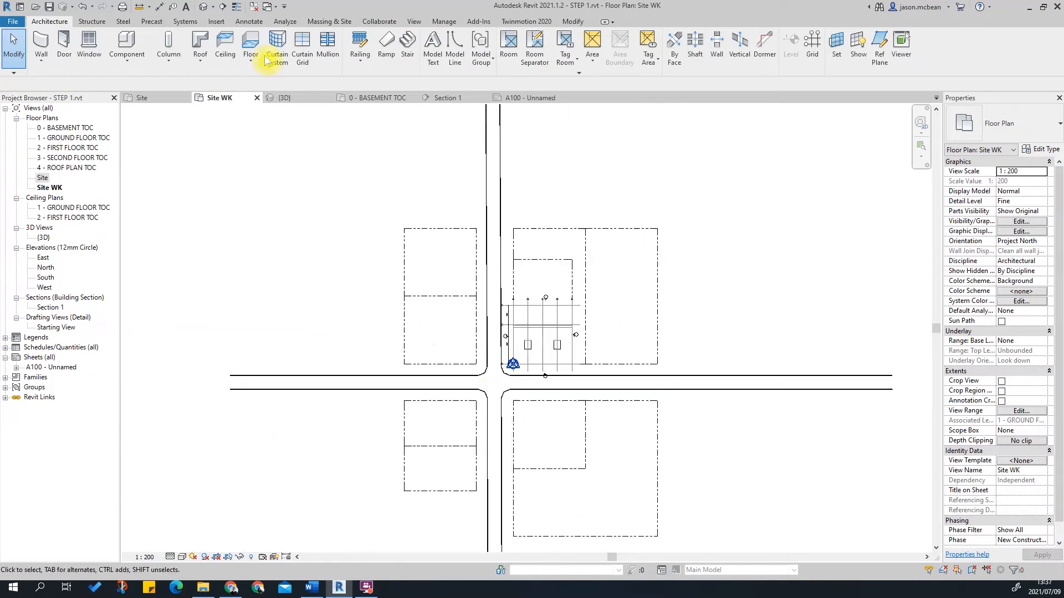
# Open the default 3D view and examine the building and the road lines on the topography.
pyautogui.click(205, 8)
pyautogui.keyDown('shift'); pyautogui.moveTo(485, 459); pyautogui.dragTo(461, 434, button='middle'); pyautogui.keyUp('shift')
pyautogui.scroll(6, 510, 214)
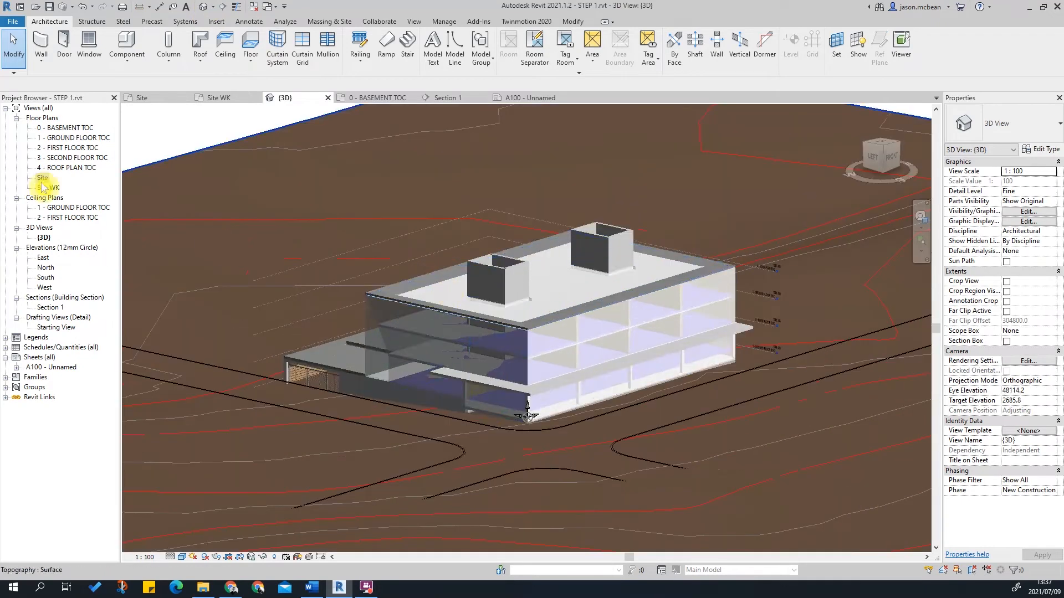
# Open the 2 - FIRST FLOOR TOC floor plan and examine the roads around the building.
pyautogui.doubleClick(84, 148)
pyautogui.scroll(4, 475, 385)
pyautogui.scroll(-2, 506, 368)
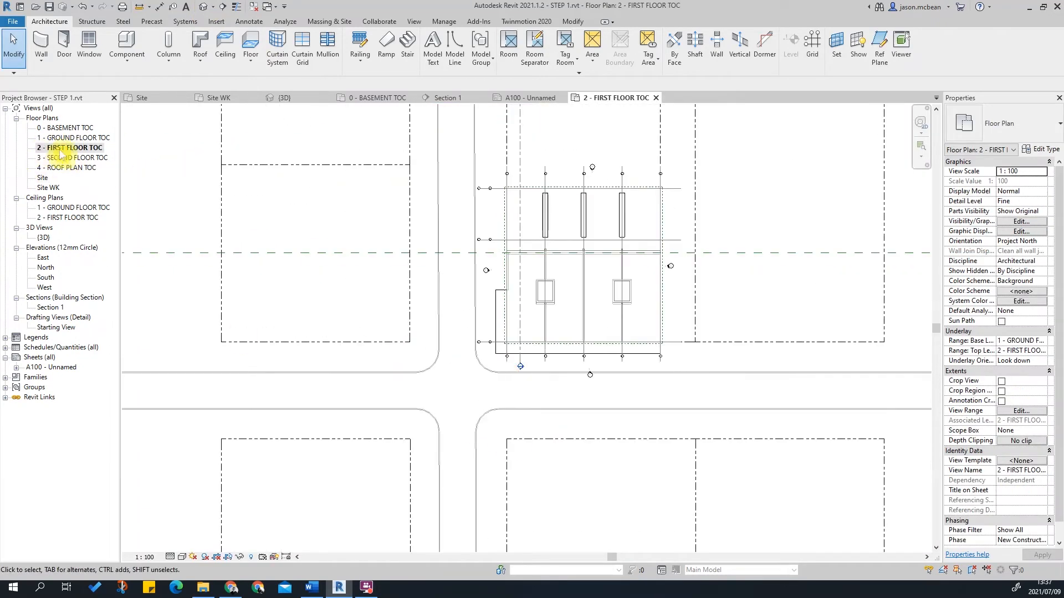
pyautogui.doubleClick(59, 145)
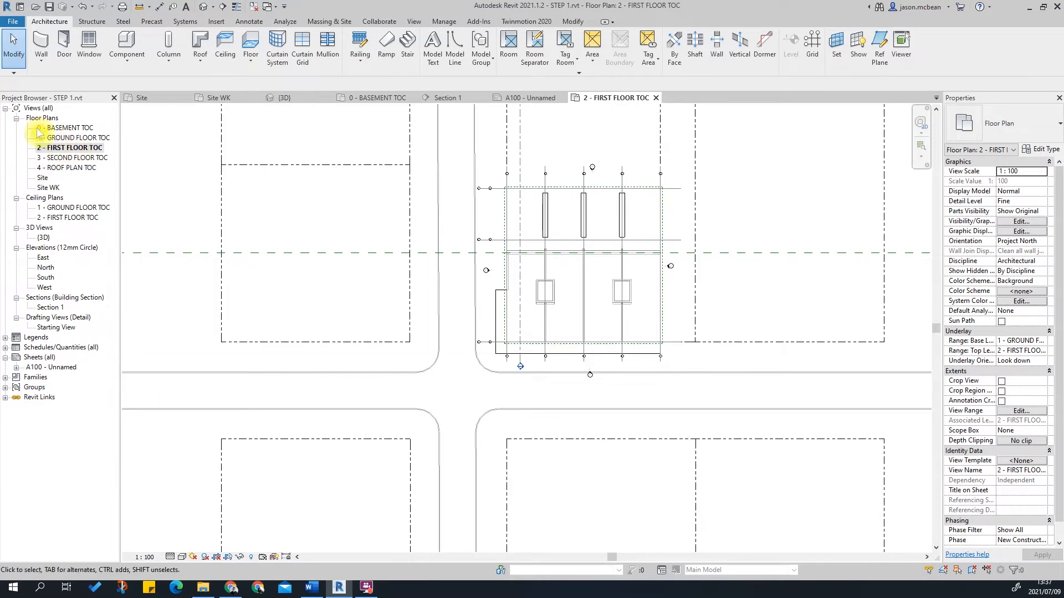
pyautogui.press('Escape')
pyautogui.scroll(-2, 503, 396)
pyautogui.scroll(2, 518, 355)
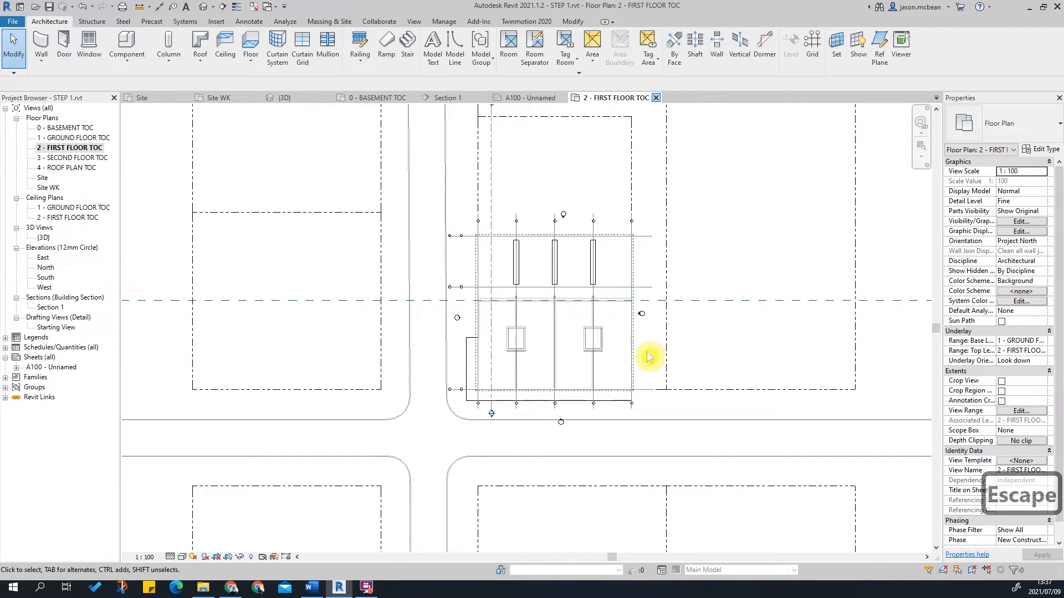
# Close the 2 - FIRST FLOOR TOC plan and look over the site and roads in the 3D view.
pyautogui.click(656, 97)
pyautogui.scroll(-3, 706, 344)
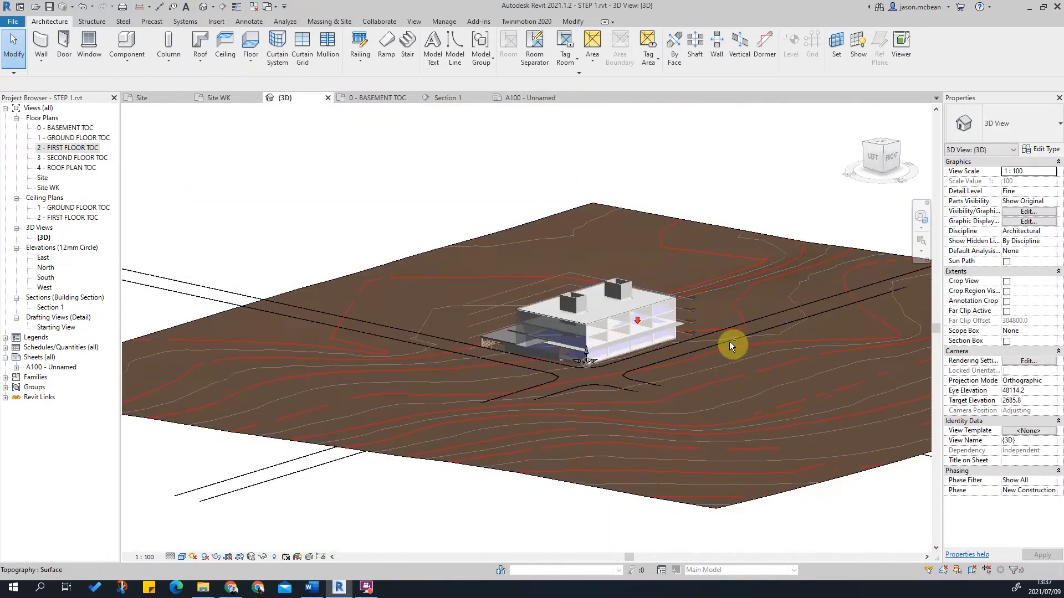
pyautogui.keyDown('shift'); pyautogui.moveTo(725, 347); pyautogui.dragTo(615, 327, button='middle'); pyautogui.keyUp('shift')
# Return to the Site WK plan and examine the kerb lines at all four intersection corners and along the roads.
pyautogui.doubleClick(41, 190)
pyautogui.scroll(2, 506, 351)
pyautogui.press('Escape')
pyautogui.scroll(2, 592, 378)
pyautogui.scroll(-4, 570, 261)
pyautogui.scroll(3, 506, 347)
pyautogui.scroll(-3, 435, 366)
pyautogui.scroll(3, 427, 359)
pyautogui.moveTo(538, 359); pyautogui.dragTo(490, 296, button='middle')
pyautogui.scroll(3, 473, 304)
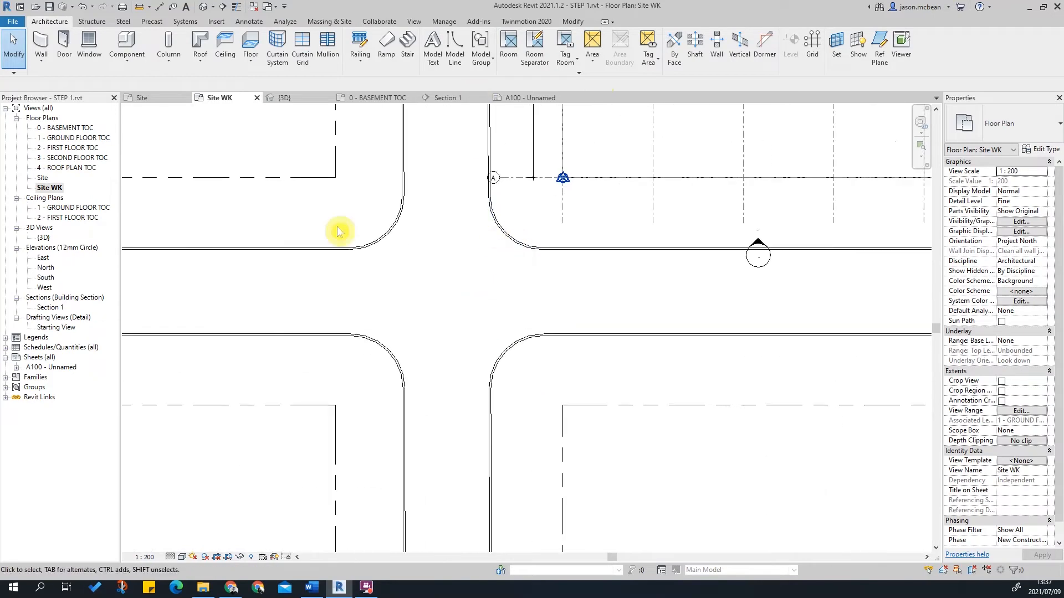
pyautogui.scroll(-2, 483, 268)
pyautogui.moveTo(648, 382); pyautogui.dragTo(435, 277, button='middle')
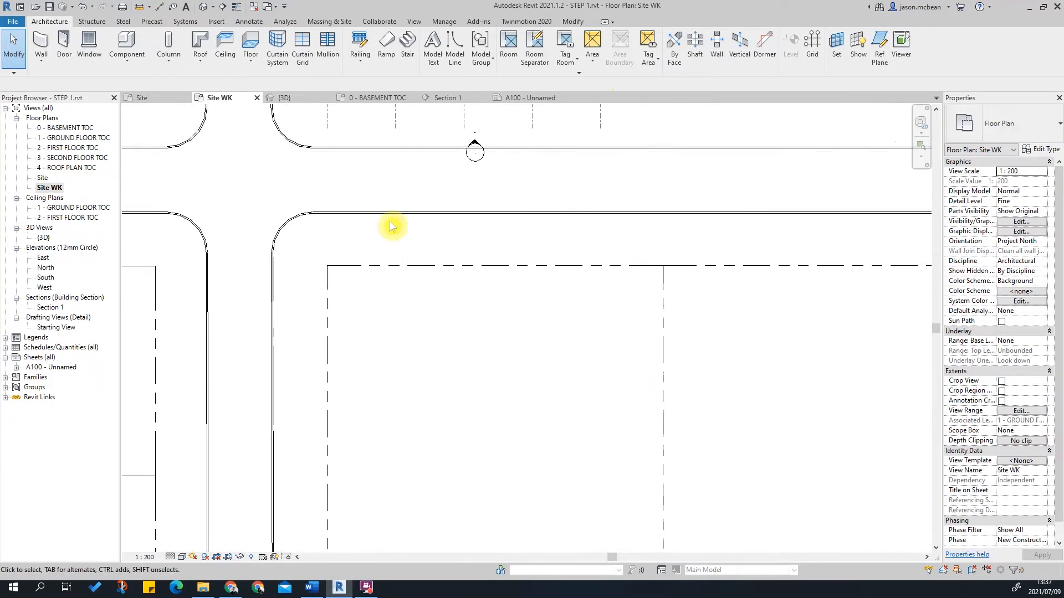
pyautogui.scroll(-2, 711, 244)
pyautogui.scroll(1, 450, 273)
pyautogui.scroll(-1, 483, 198)
pyautogui.moveTo(487, 232); pyautogui.dragTo(543, 342, button='middle')
pyautogui.scroll(2, 442, 306)
pyautogui.scroll(-2, 443, 286)
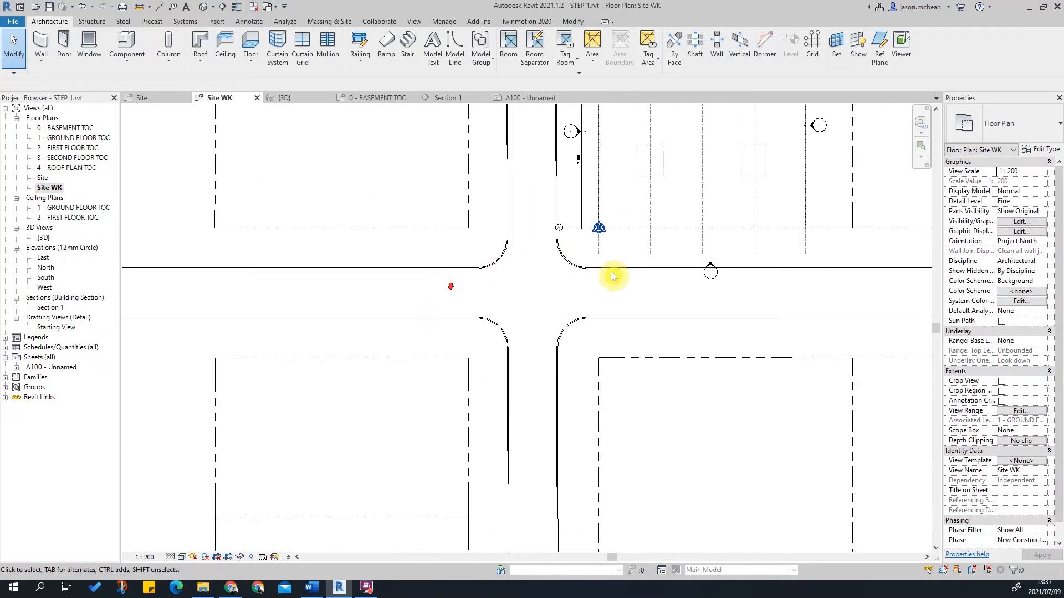
pyautogui.moveTo(644, 327); pyautogui.dragTo(535, 243, button='middle')
pyautogui.scroll(2, 416, 266)
pyautogui.scroll(-3, 417, 265)
pyautogui.scroll(4, 416, 246)
pyautogui.scroll(-2, 454, 250)
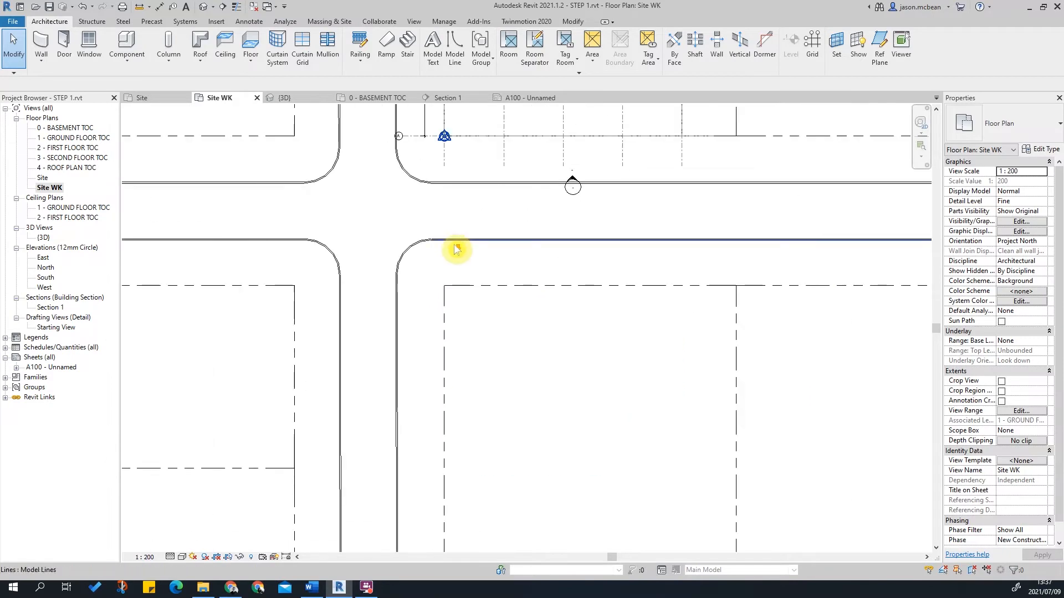
# Turn on the visibility of the Raster Images category in the Site WK plan.
pyautogui.moveTo(305, 221); pyautogui.dragTo(338, 242, button='middle')
pyautogui.press('v')
pyautogui.press('g')
pyautogui.click(221, 293)
pyautogui.press('r')
pyautogui.click(177, 355)
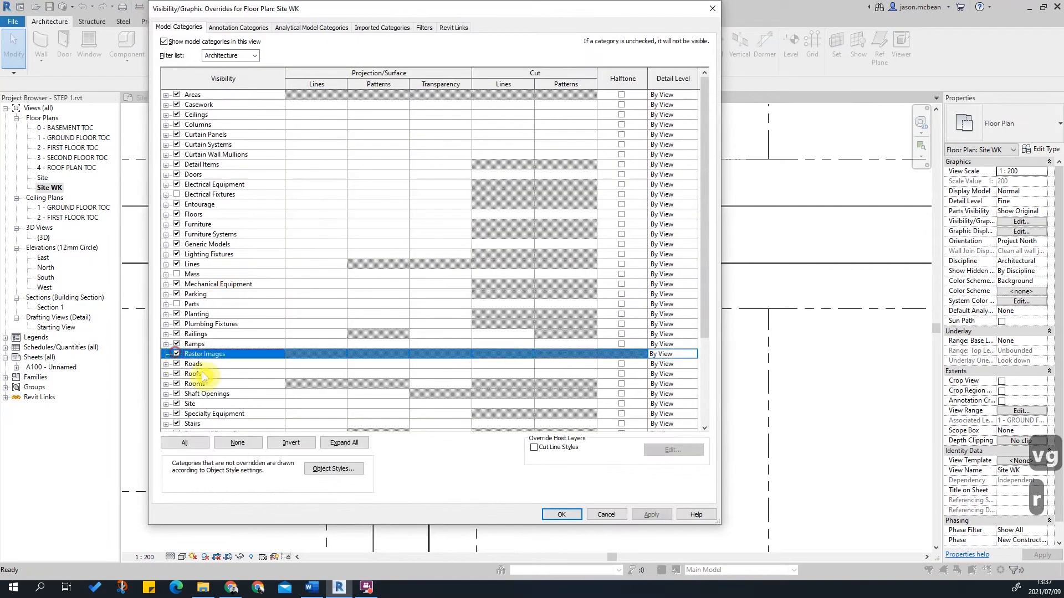
pyautogui.click(651, 514)
pyautogui.click(562, 514)
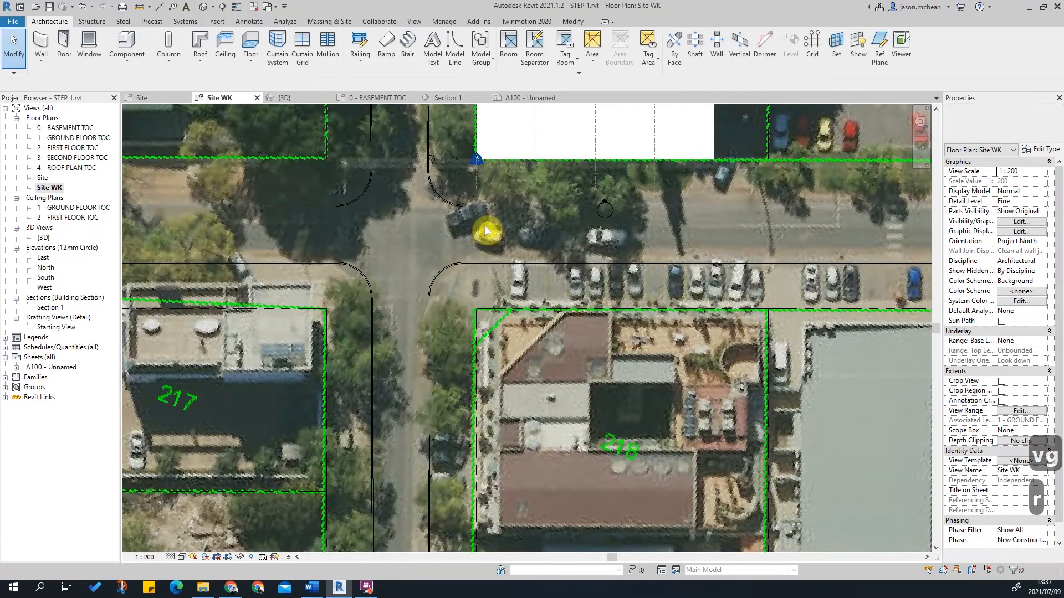
# Examine the aerial image along the road east of the building, including the parked cars beside the kerb lines.
pyautogui.press('Escape')
pyautogui.scroll(-2, 492, 310)
pyautogui.moveTo(501, 285); pyautogui.dragTo(483, 285, button='middle')
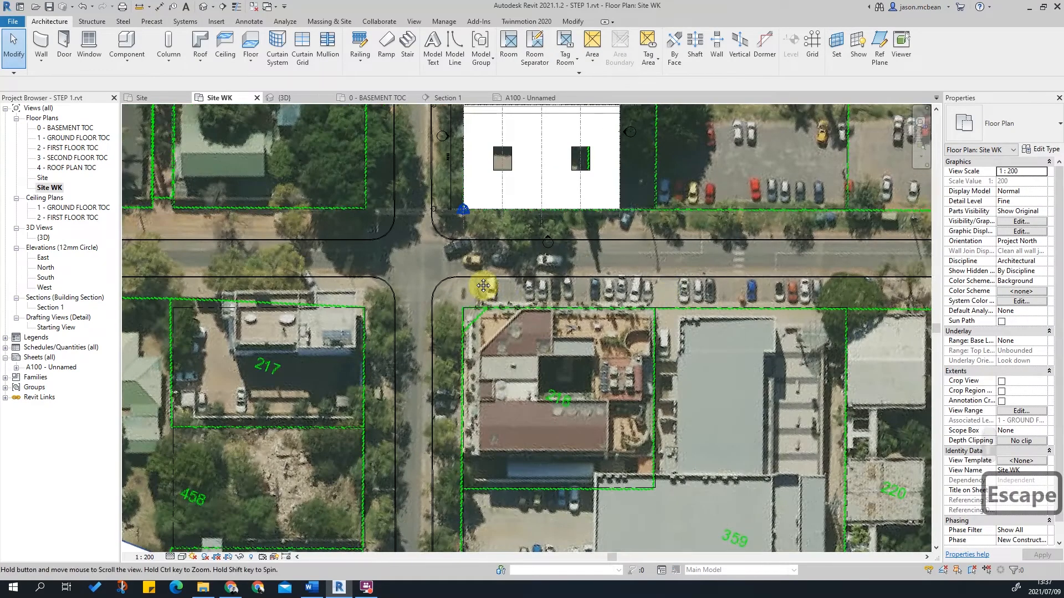
pyautogui.keyDown('shift'); pyautogui.hscroll(3, 622, 289); pyautogui.keyUp('shift')
pyautogui.keyDown('ctrl'); pyautogui.scroll(2, 608, 240); pyautogui.keyUp('ctrl')
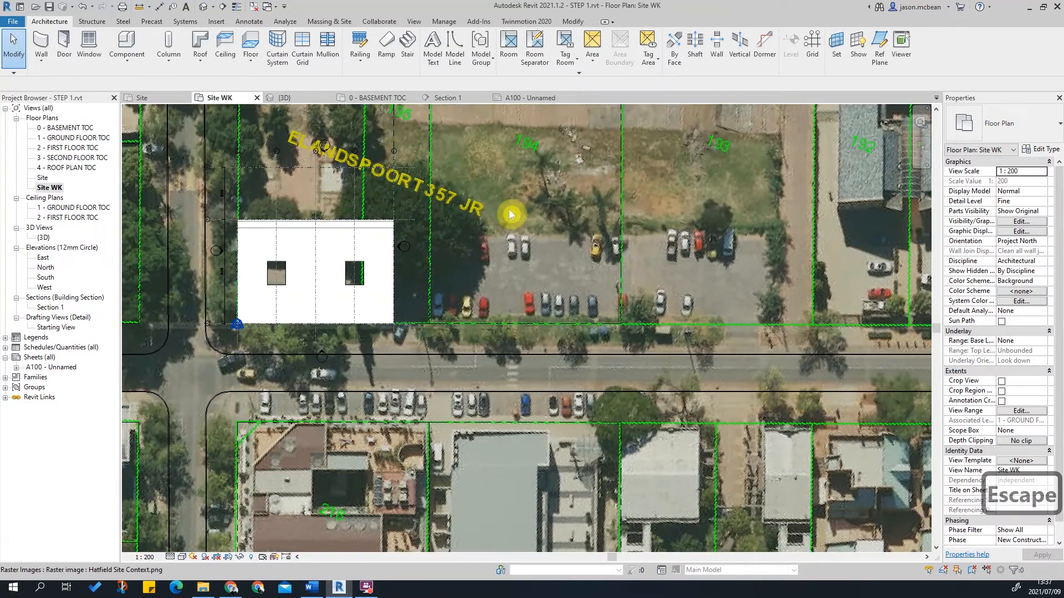
pyautogui.scroll(1, 400, 327)
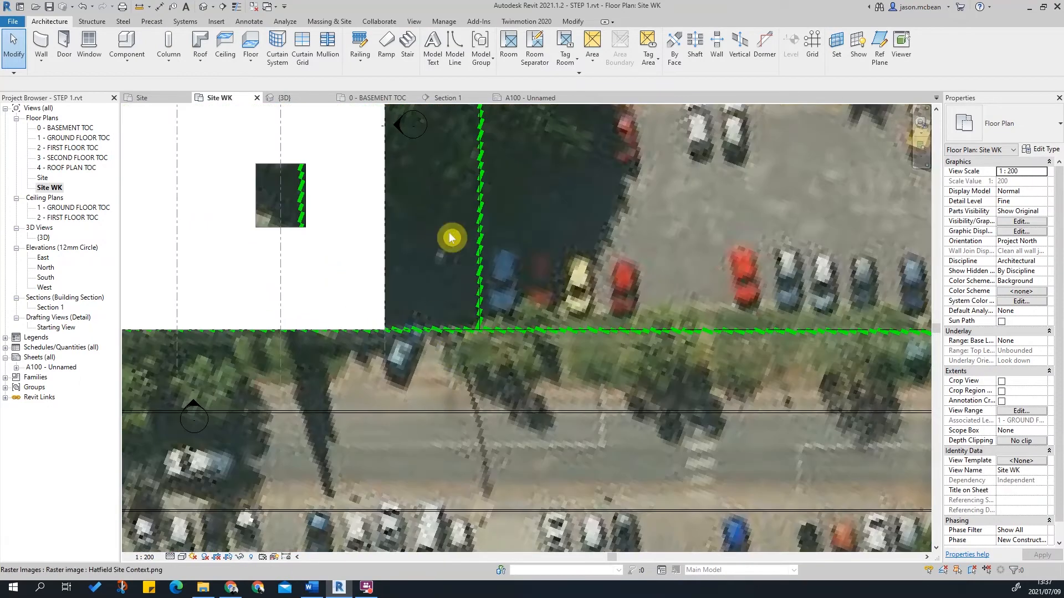
pyautogui.scroll(-5, 447, 354)
pyautogui.moveTo(759, 274); pyautogui.dragTo(408, 266, button='middle')
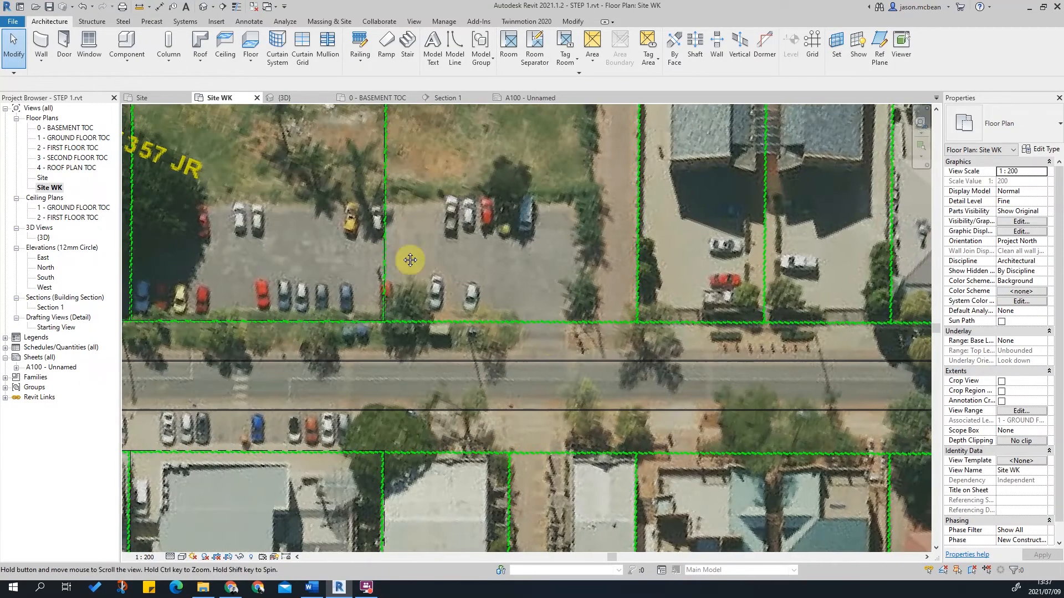
pyautogui.scroll(-1, 557, 339)
# Examine the intersection and the cars parked beside the road opposite the building on the aerial image.
pyautogui.moveTo(221, 309); pyautogui.dragTo(806, 247, button='middle')
pyautogui.scroll(2, 527, 247)
pyautogui.moveTo(527, 217); pyautogui.dragTo(527, 28, button='middle')
pyautogui.moveTo(549, 458); pyautogui.dragTo(506, 391, button='middle')
pyautogui.scroll(-4, 501, 521)
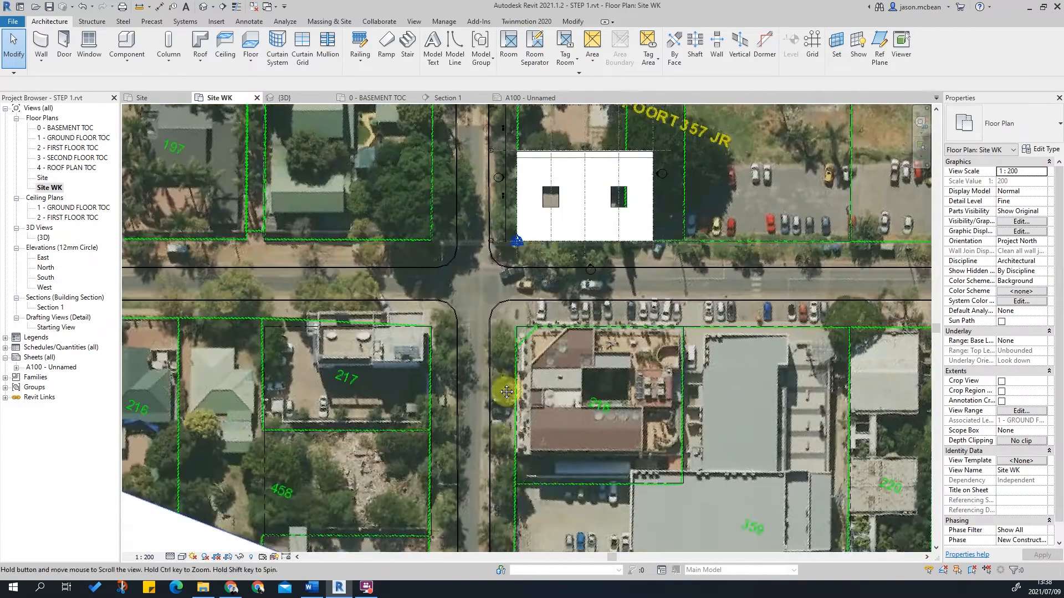
pyautogui.moveTo(507, 392); pyautogui.dragTo(496, 468)
pyautogui.scroll(5, 495, 329)
pyautogui.scroll(4, 624, 398)
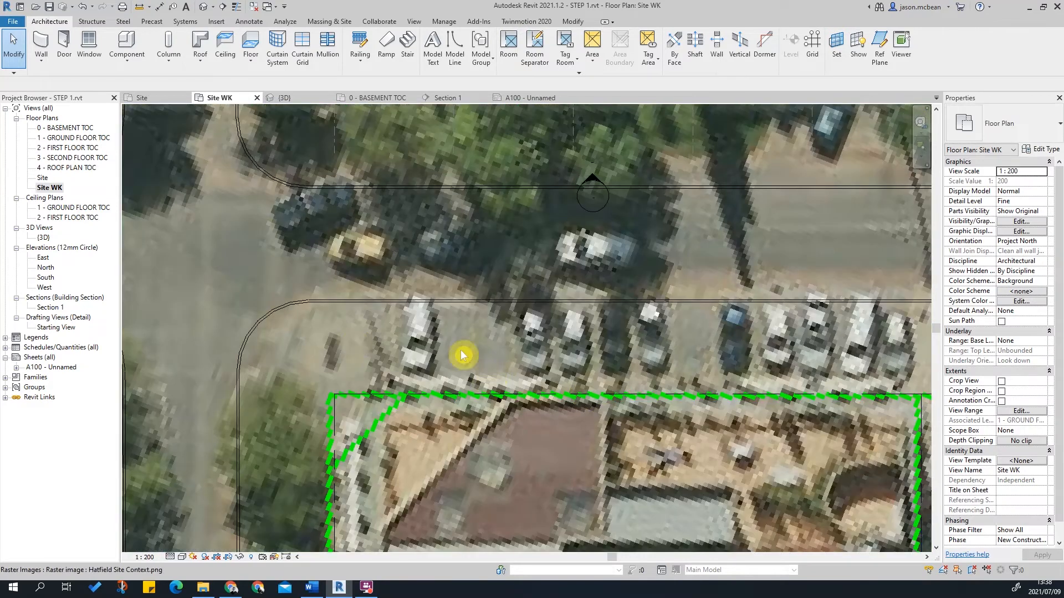
pyautogui.scroll(-2, 433, 324)
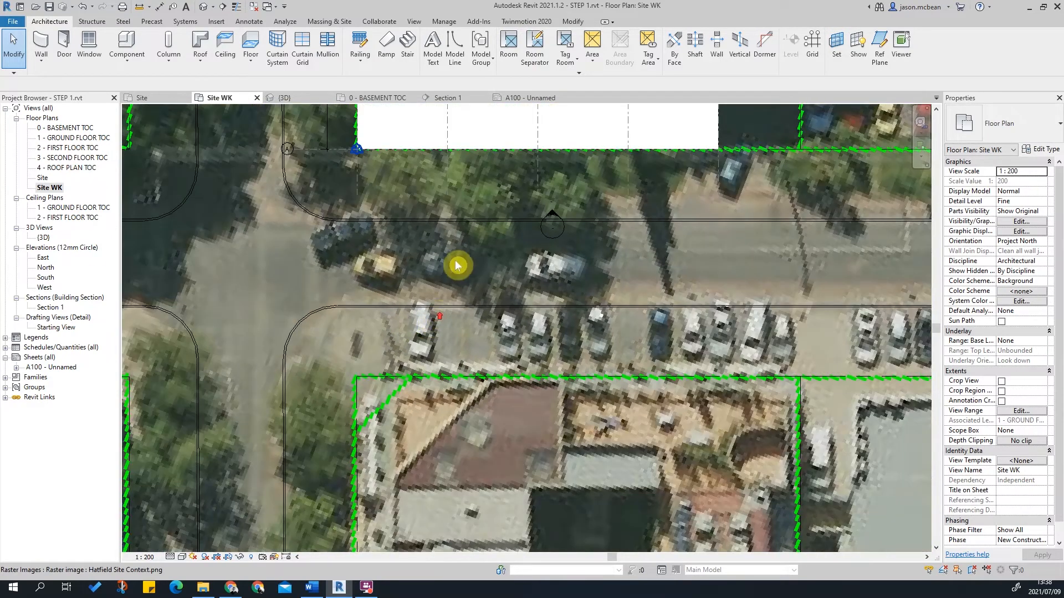
# Add a 3 ROAD LINE offset 5000 from the road's south kerb line, towards the properties opposite the building.
pyautogui.scroll(5, 459, 266)
pyautogui.press('Escape')
pyautogui.press('Escape')
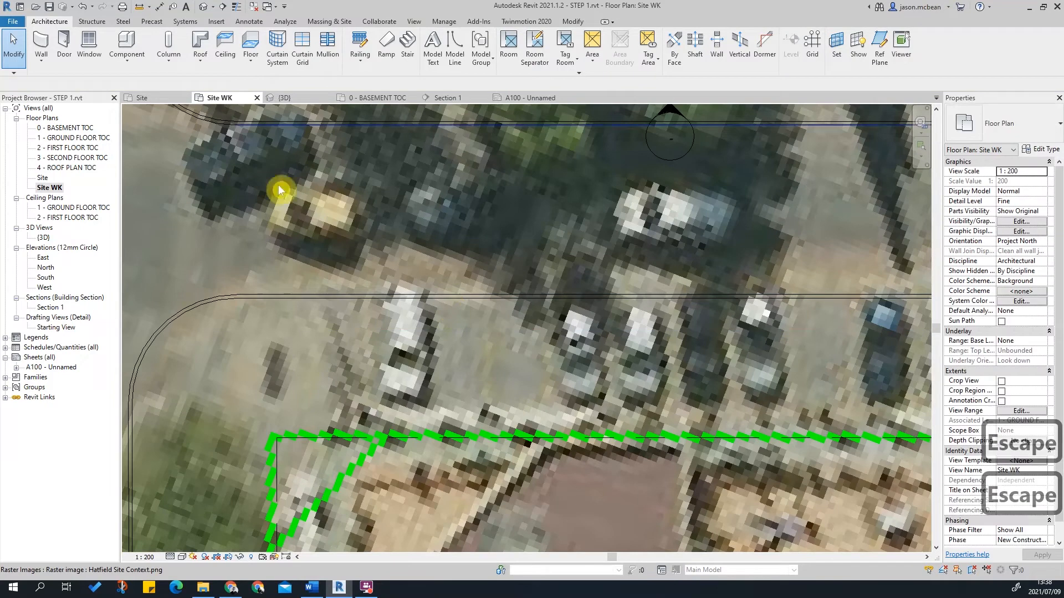
pyautogui.rightClick(465, 295)
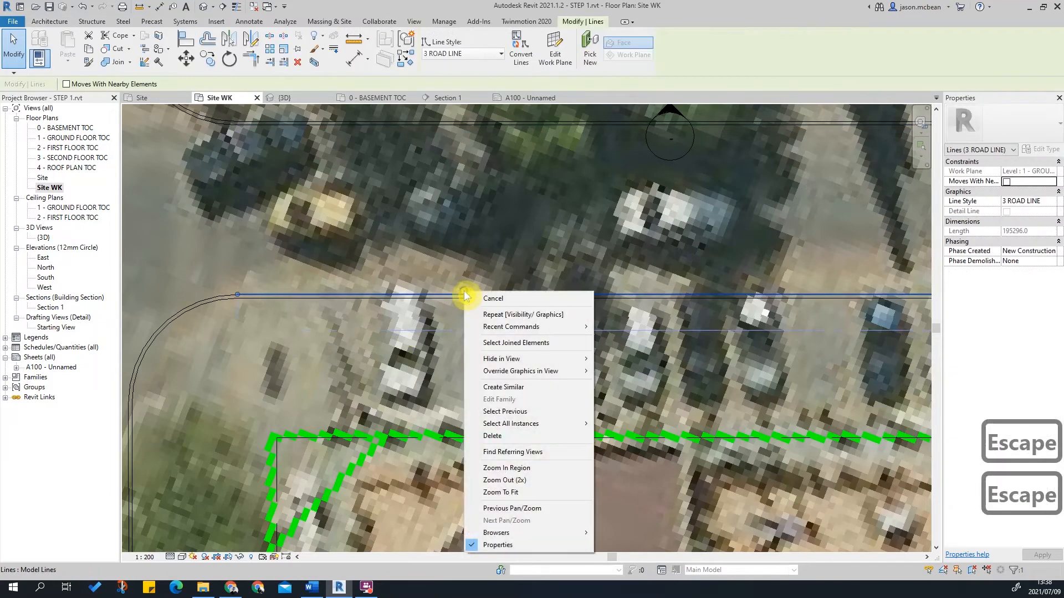
pyautogui.click(518, 388)
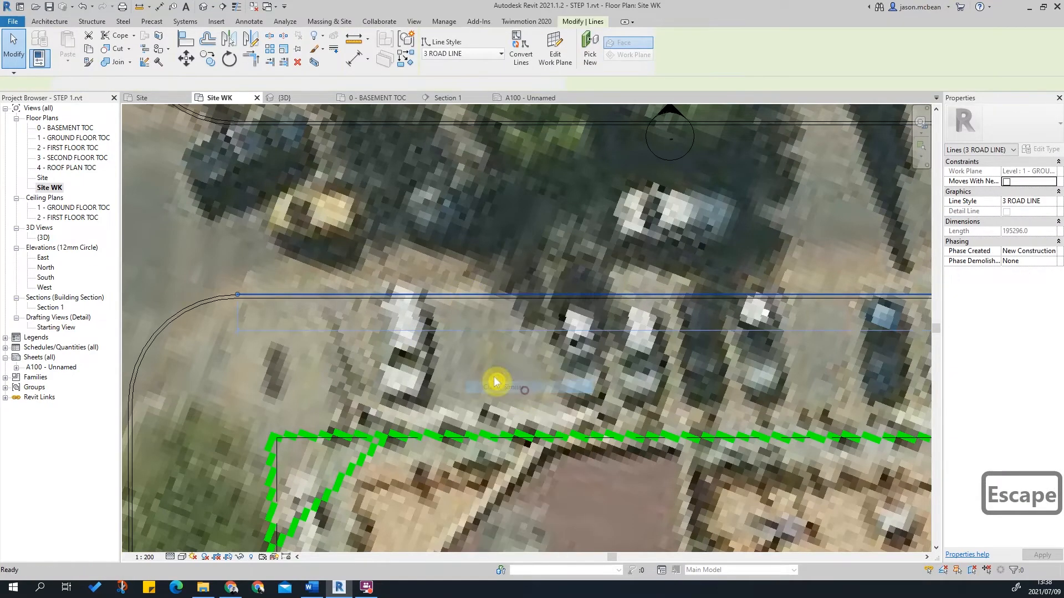
pyautogui.click(452, 61)
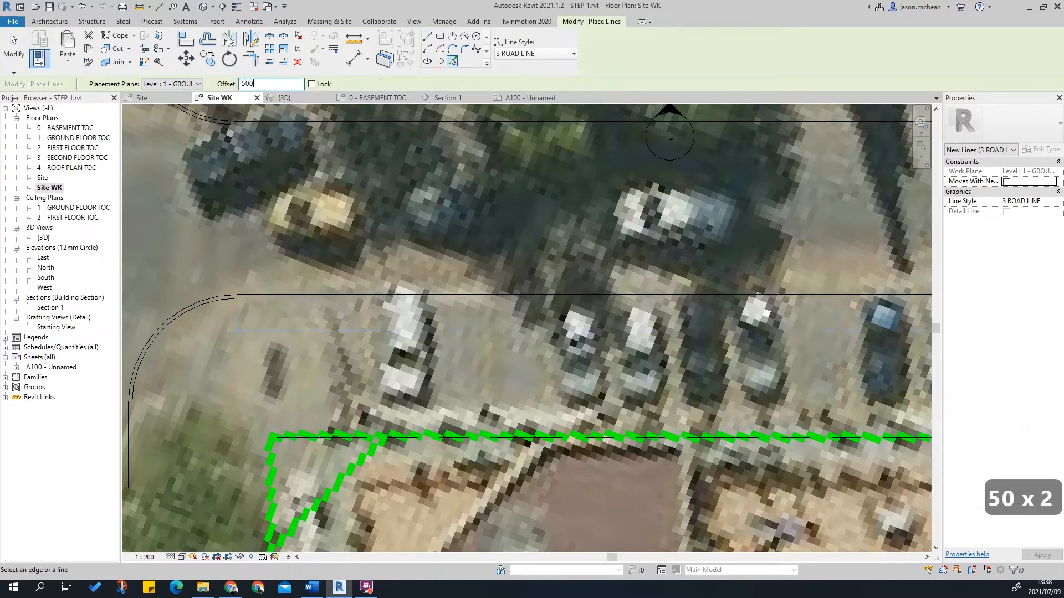
pyautogui.press('Return')
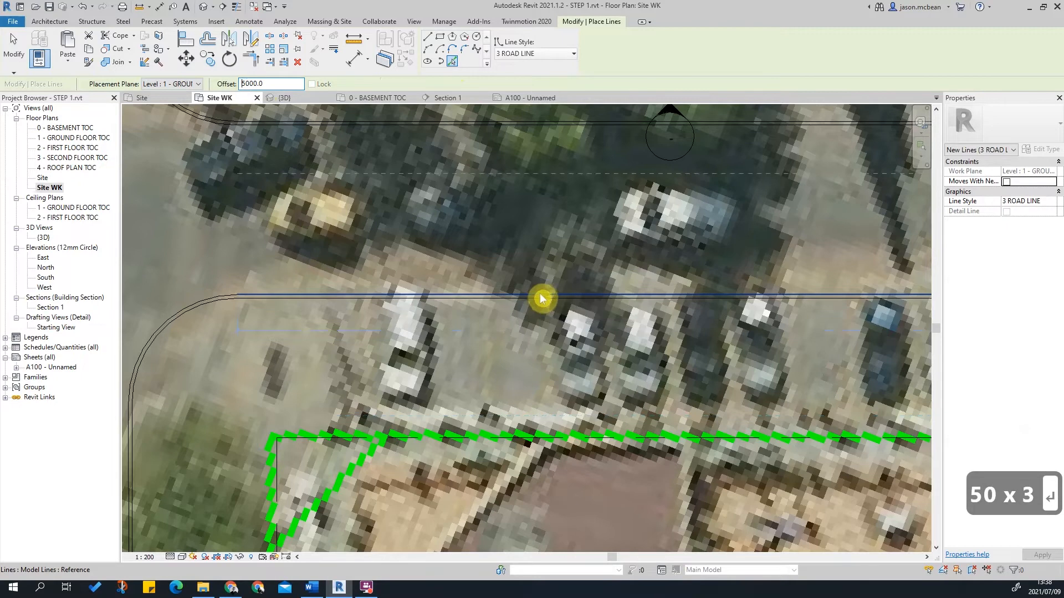
pyautogui.scroll(-3, 542, 300)
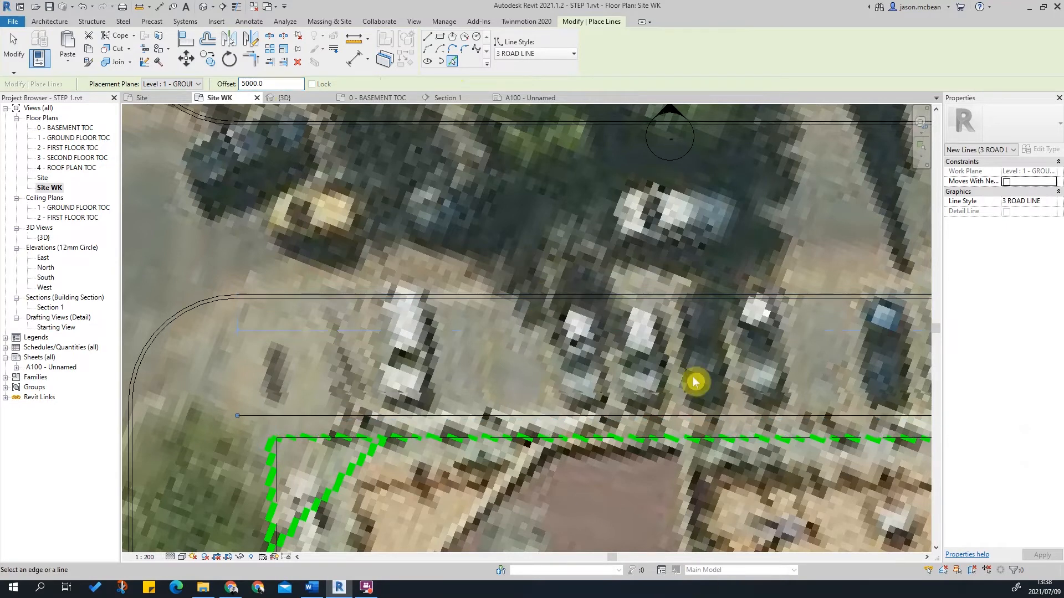
pyautogui.scroll(-1, 543, 363)
pyautogui.scroll(1, 443, 403)
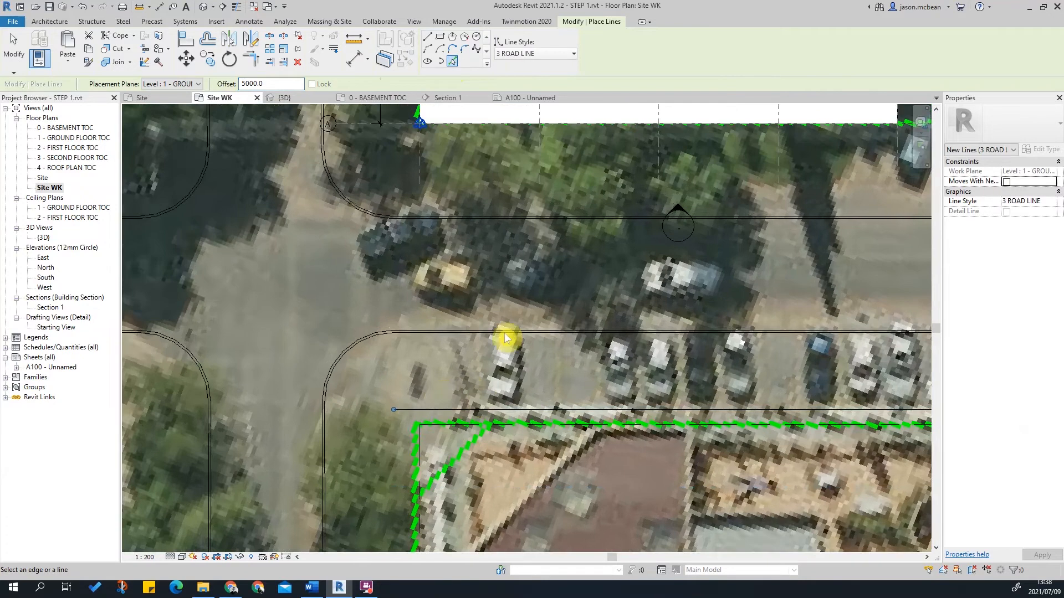
pyautogui.scroll(1, 493, 340)
pyautogui.press('Escape')
pyautogui.press('Escape')
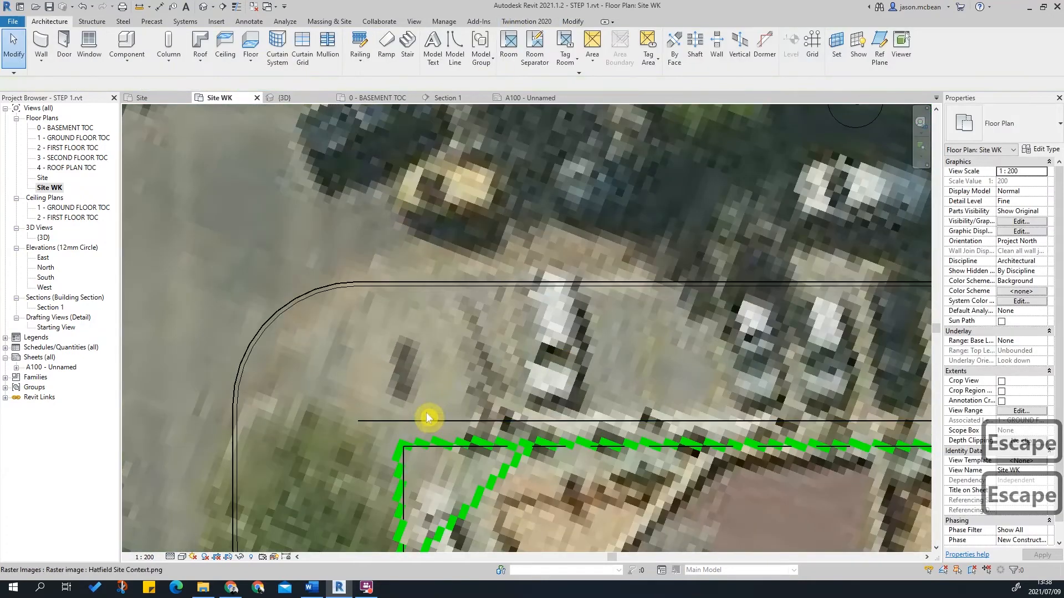
# Draw a 3 ROAD LINE from the south kerb line near the corner, perpendicular to the kerb, to the 5000 offset line.
pyautogui.rightClick(434, 424)
pyautogui.click(480, 248)
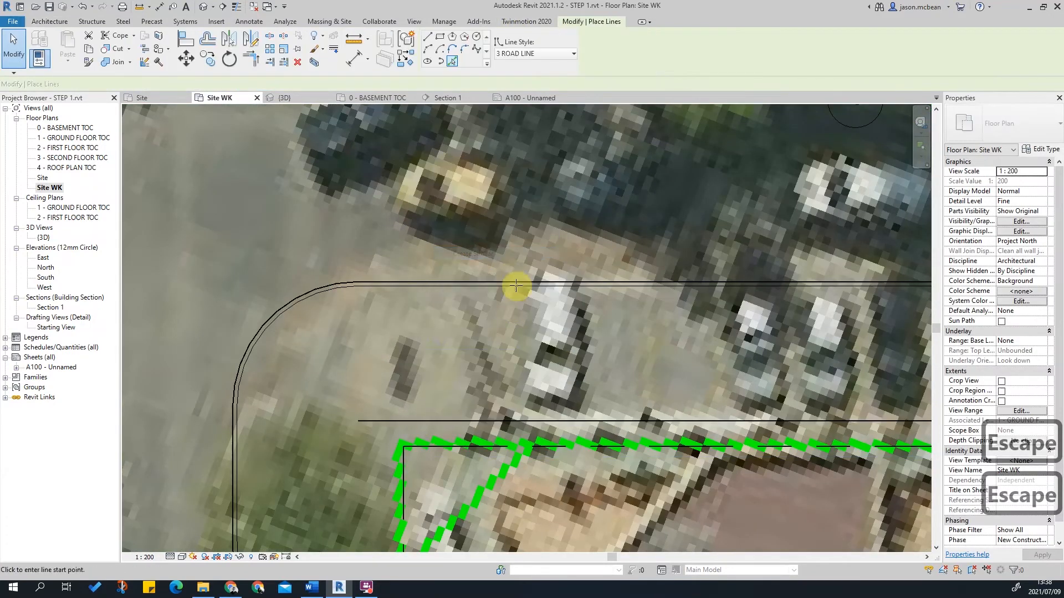
pyautogui.click(480, 276)
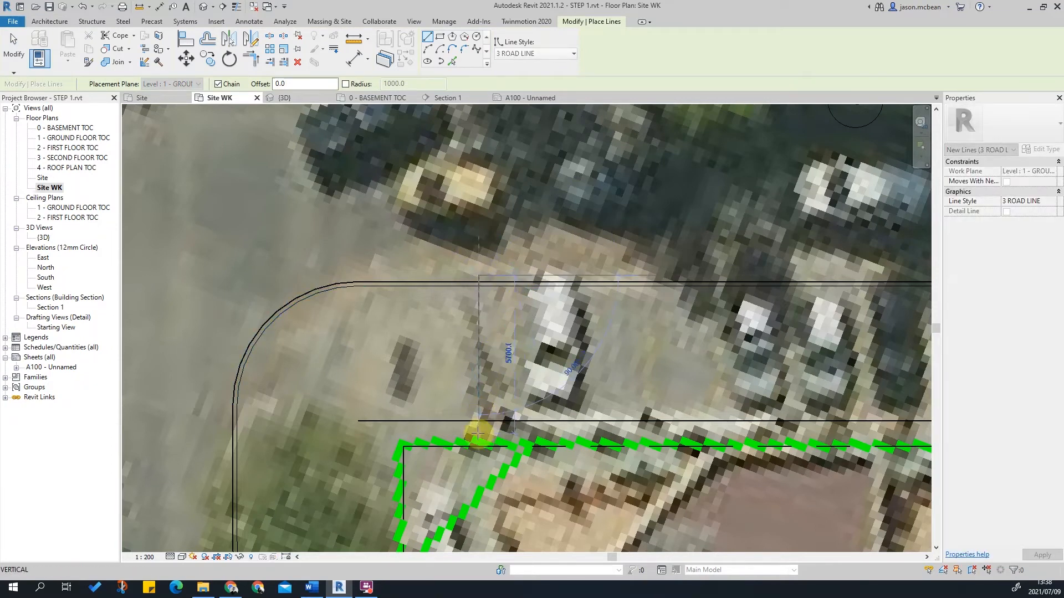
pyautogui.scroll(3, 477, 432)
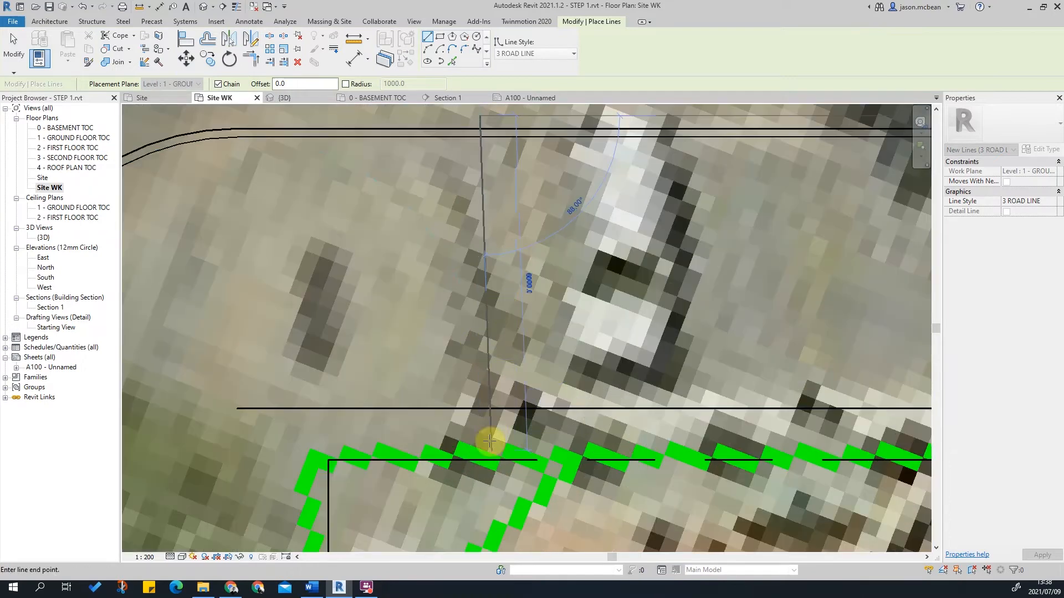
pyautogui.press('Escape')
pyautogui.scroll(-2, 481, 260)
pyautogui.scroll(2, 486, 261)
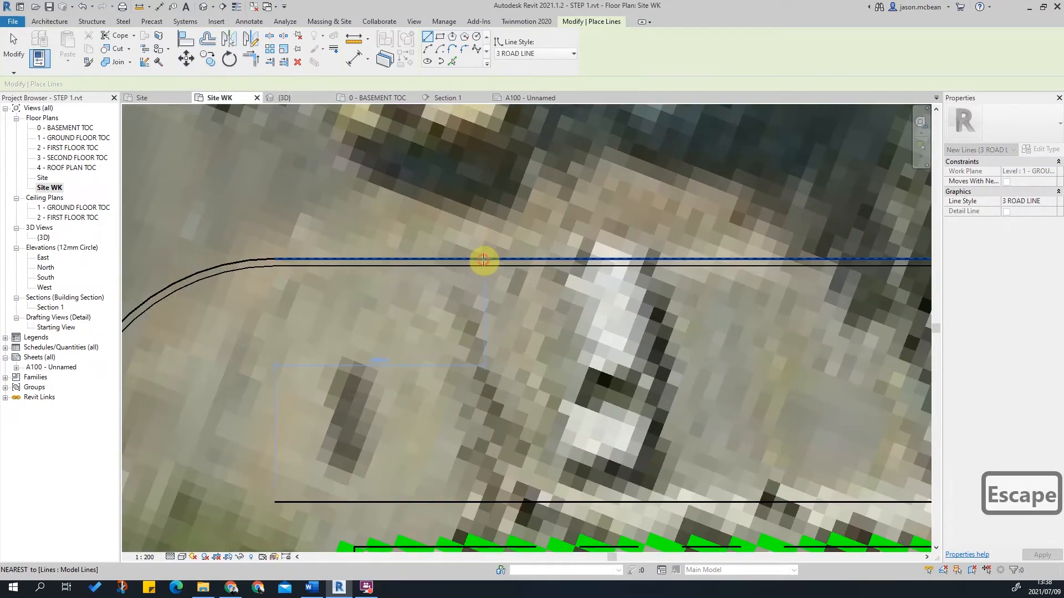
pyautogui.click(484, 260)
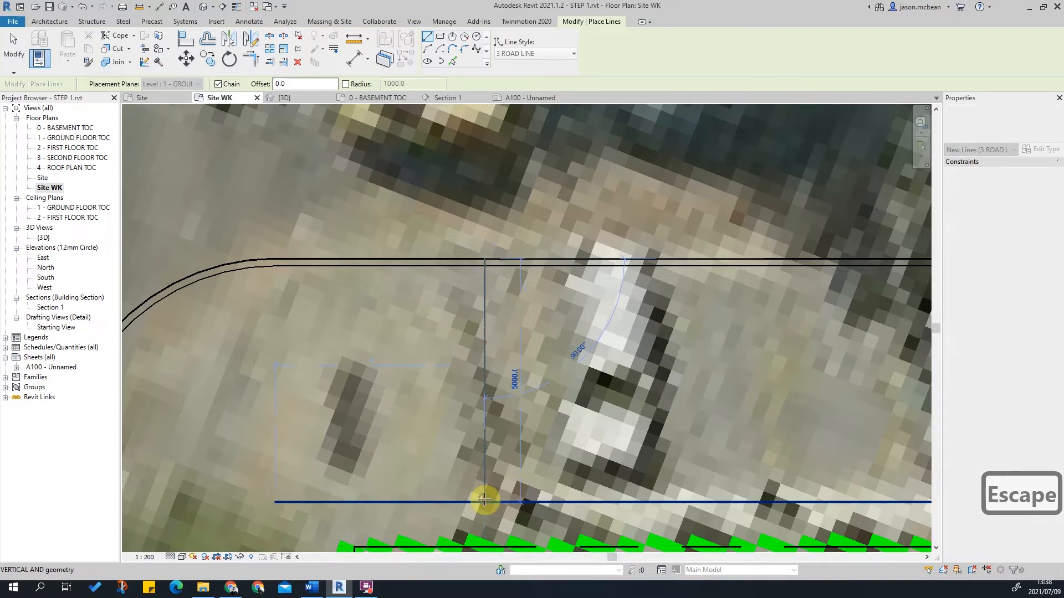
pyautogui.press('s')
pyautogui.press('p')
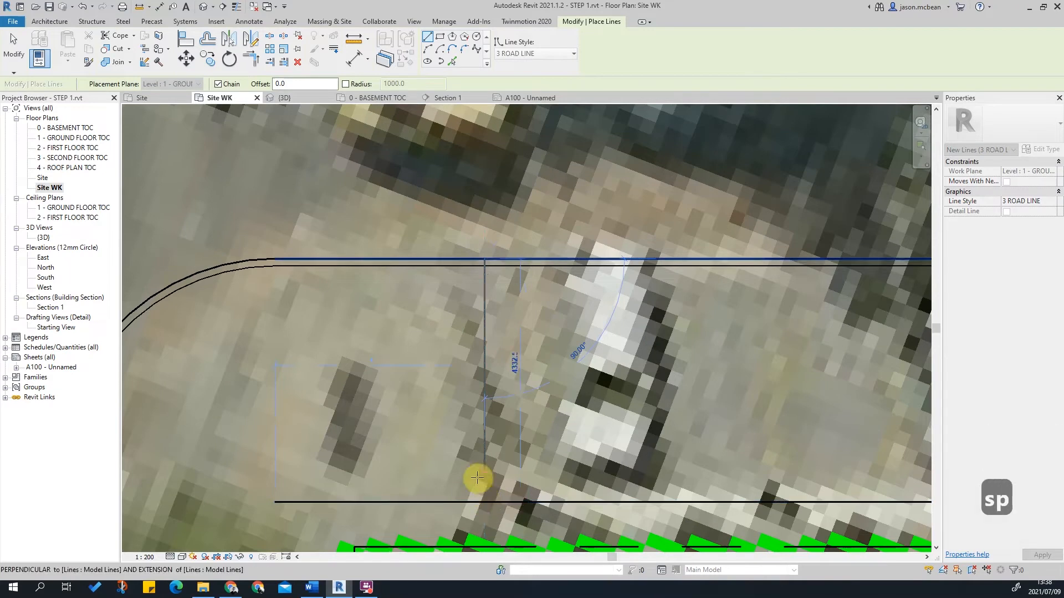
# Finish a 3 ROAD LINE segment about 5000 mm long, perpendicular from the road edge down to the parallel parking line.
pyautogui.click(484, 501)
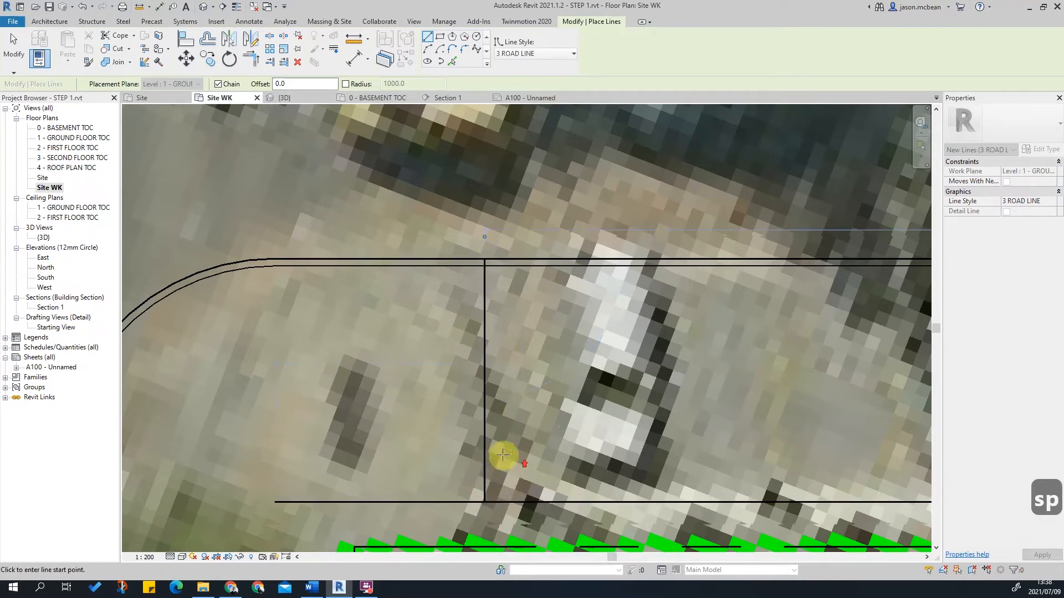
pyautogui.press('Escape')
pyautogui.moveTo(486, 488); pyautogui.dragTo(482, 436, button='middle')
pyautogui.press('Escape')
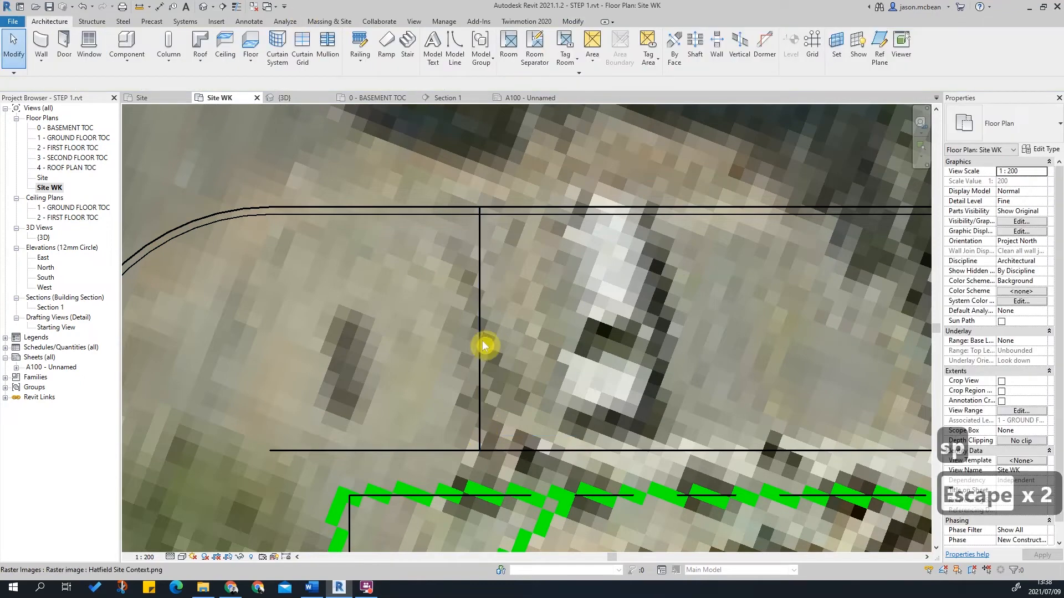
# Trim the new vertical line and the long horizontal parking line into a clean corner.
pyautogui.click(480, 340)
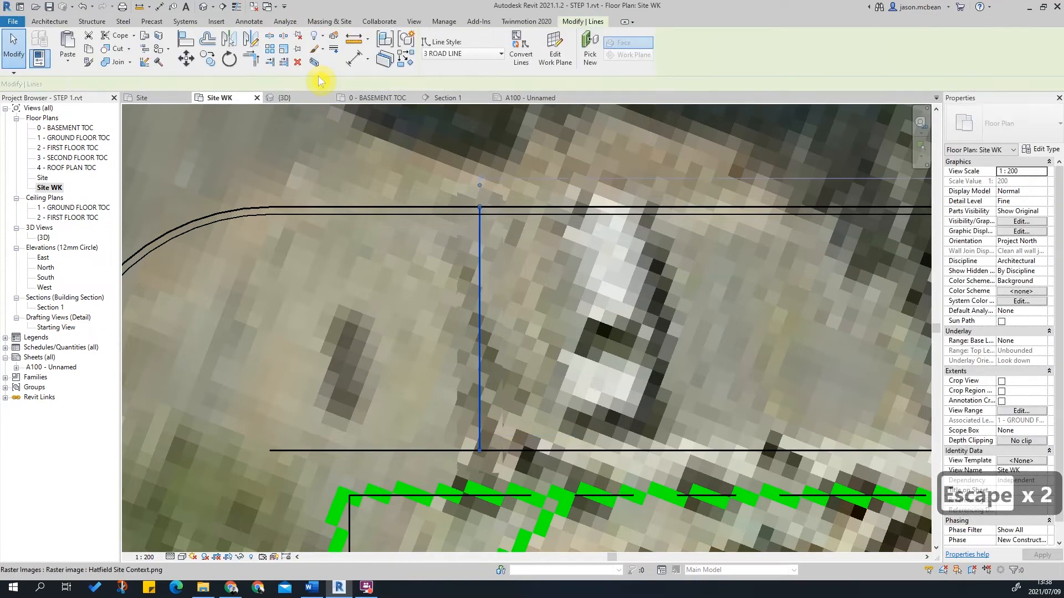
pyautogui.click(252, 61)
pyautogui.click(480, 399)
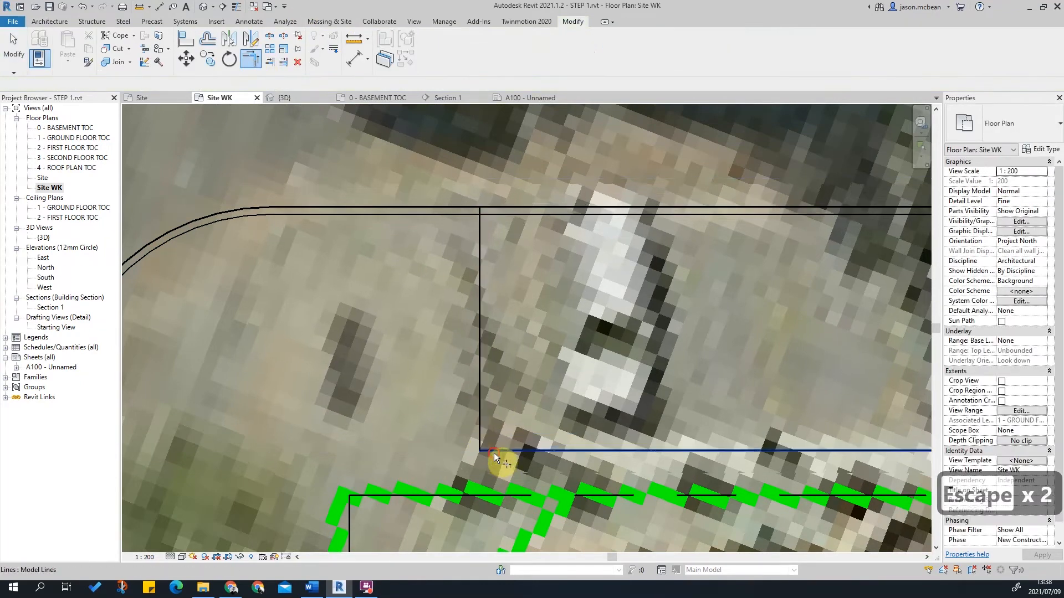
pyautogui.click(493, 453)
# Examine the parking strip outline against the aerial image around the road intersection.
pyautogui.scroll(-2, 383, 383)
pyautogui.scroll(-4, 649, 354)
pyautogui.moveTo(697, 350); pyautogui.dragTo(482, 339, button='middle')
pyautogui.moveTo(323, 300); pyautogui.dragTo(291, 310, button='middle')
pyautogui.scroll(-1, 291, 311)
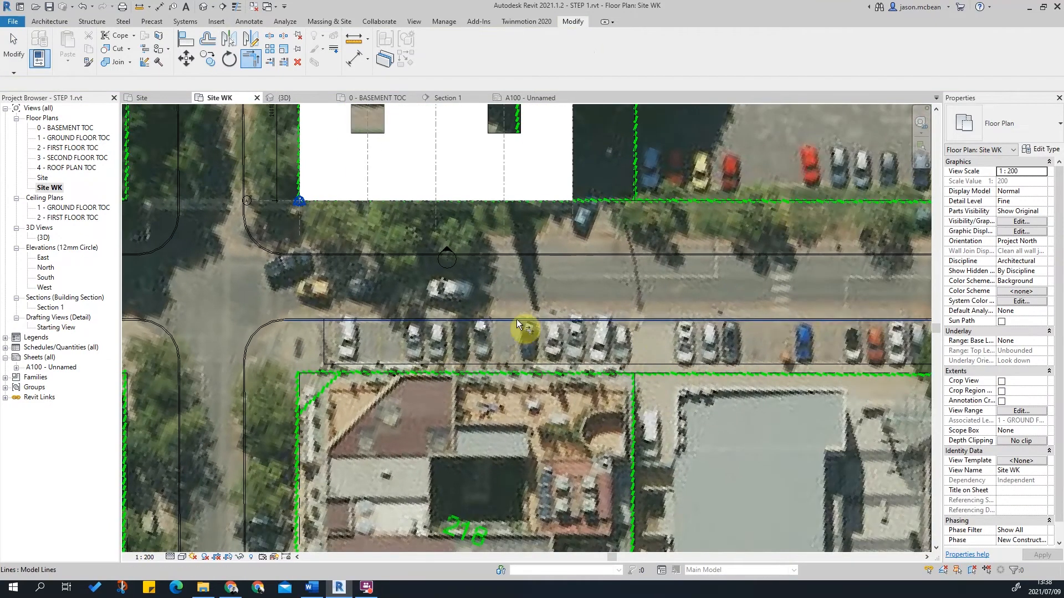
pyautogui.moveTo(306, 362); pyautogui.dragTo(384, 240, button='middle')
pyautogui.scroll(5, 377, 191)
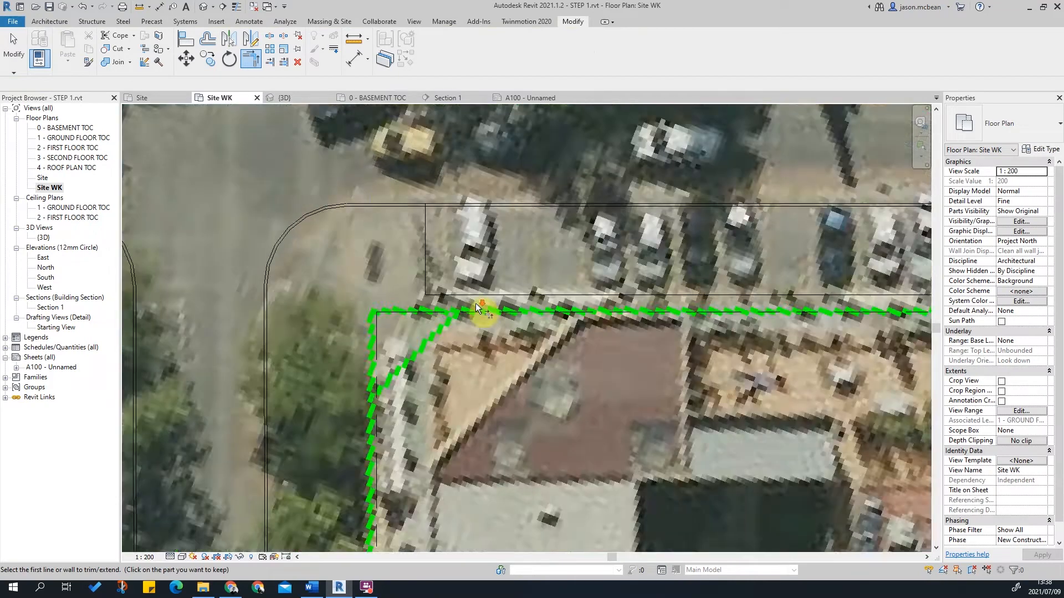
pyautogui.scroll(-3, 475, 303)
pyautogui.scroll(-2, 535, 546)
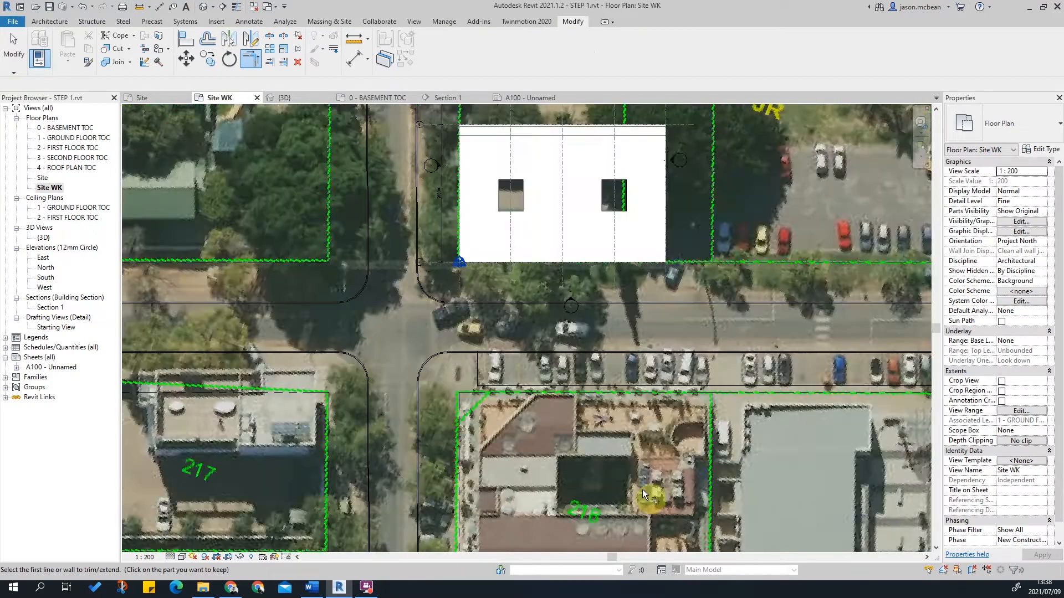
pyautogui.scroll(1, 554, 384)
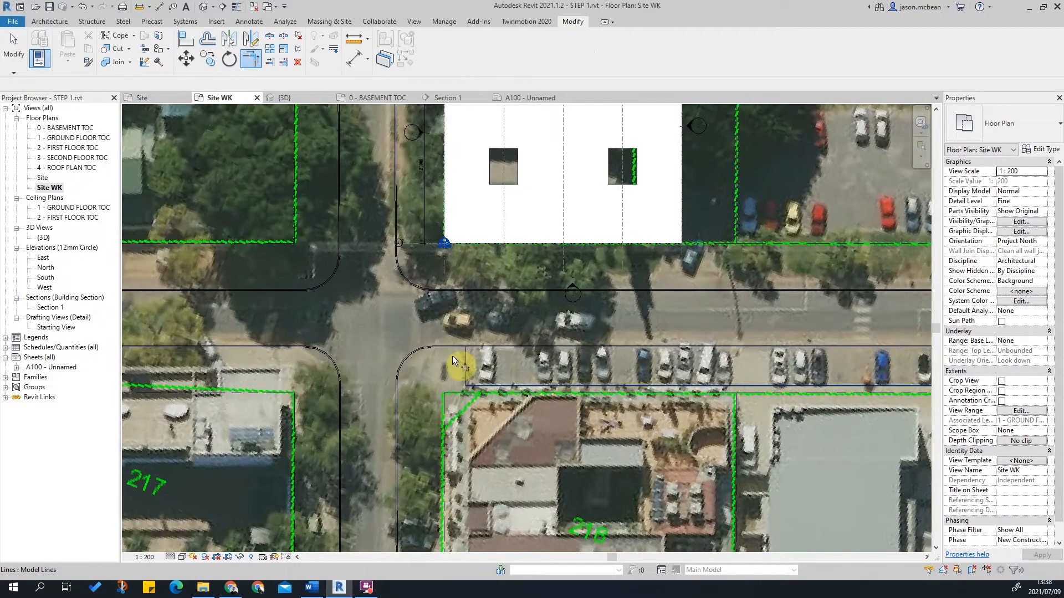
pyautogui.scroll(2, 443, 308)
pyautogui.press('Escape')
pyautogui.scroll(-2, 465, 355)
pyautogui.press('v')
pyautogui.press('g')
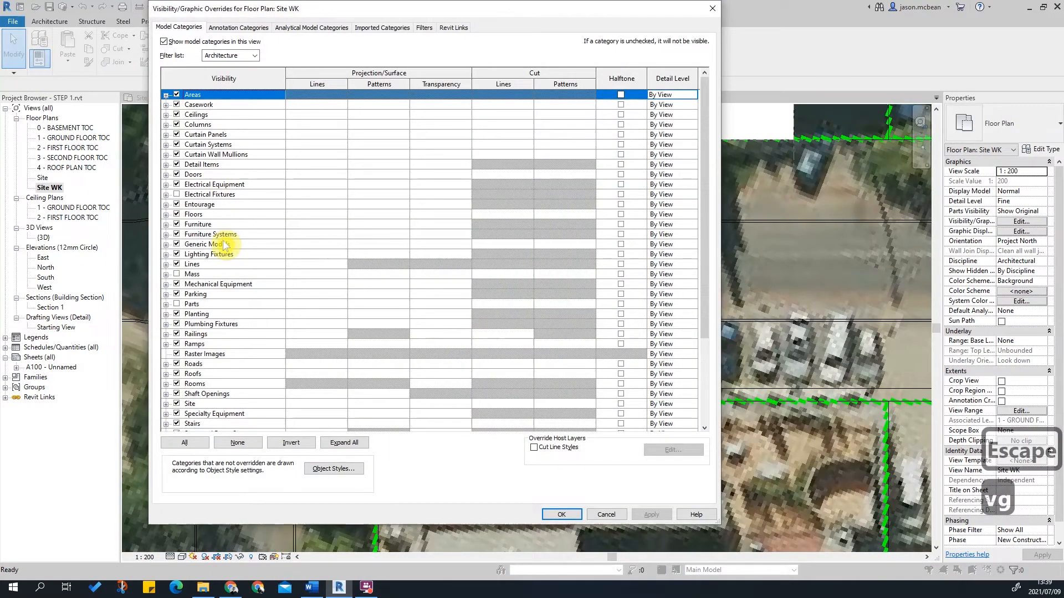
pyautogui.press('v')
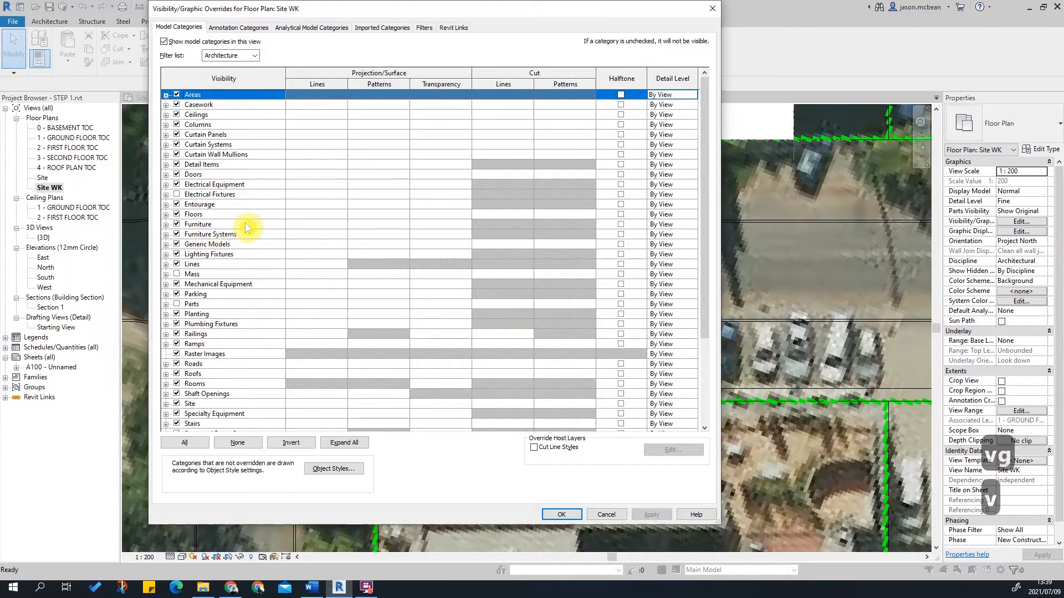
pyautogui.press('Escape')
pyautogui.press('Escape')
pyautogui.scroll(3, 421, 333)
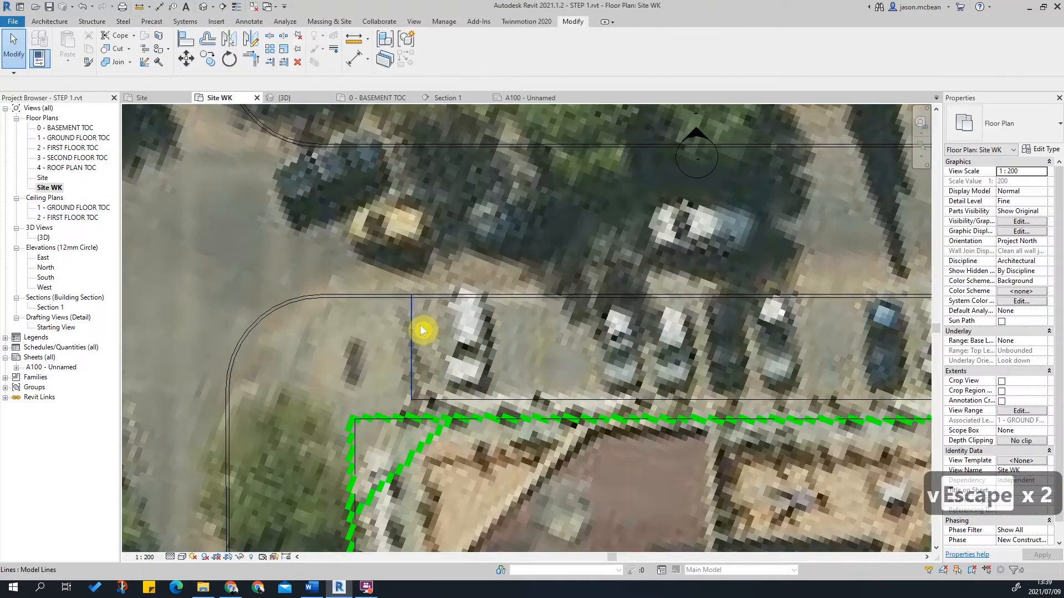
pyautogui.click(420, 331)
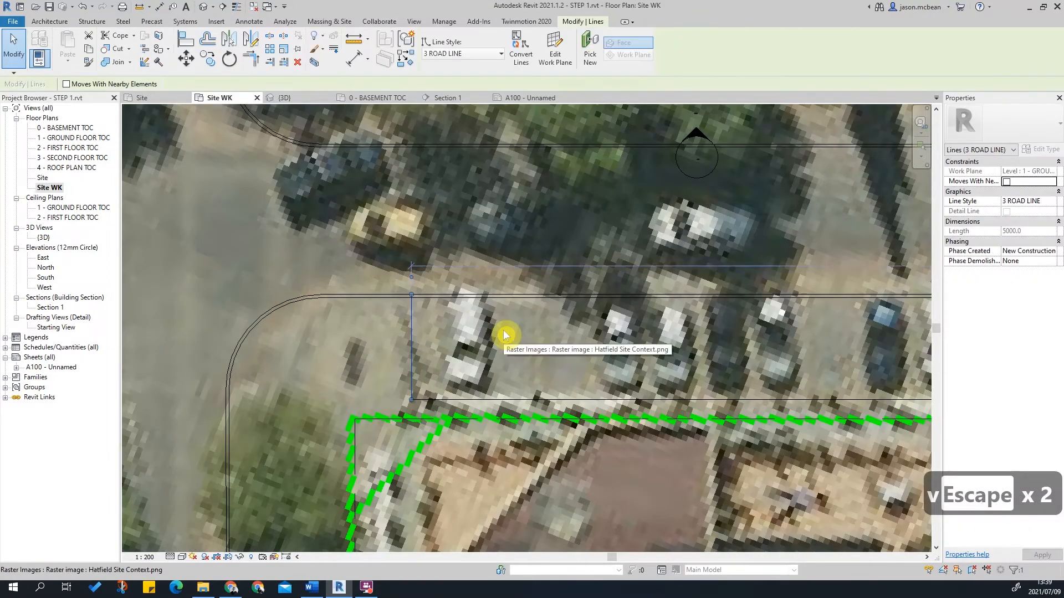
pyautogui.press('v')
pyautogui.press('g')
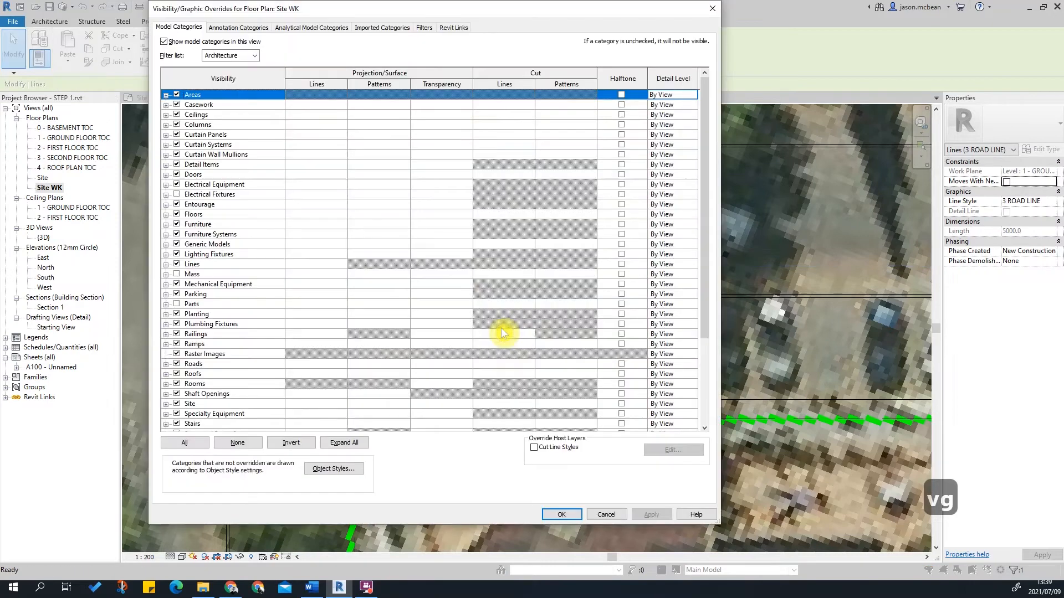
pyautogui.press('Escape')
pyautogui.press('Escape')
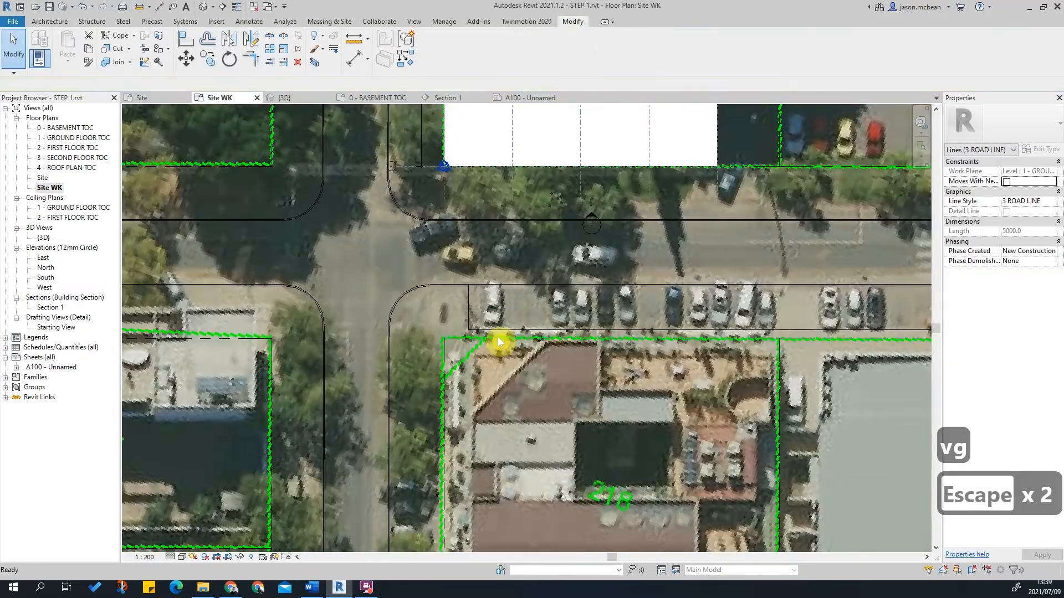
# Temporarily hide the Hatfield Site Context raster image in the Site WK plan.
pyautogui.moveTo(630, 292); pyautogui.dragTo(392, 445, button='middle')
pyautogui.scroll(-4, 393, 445)
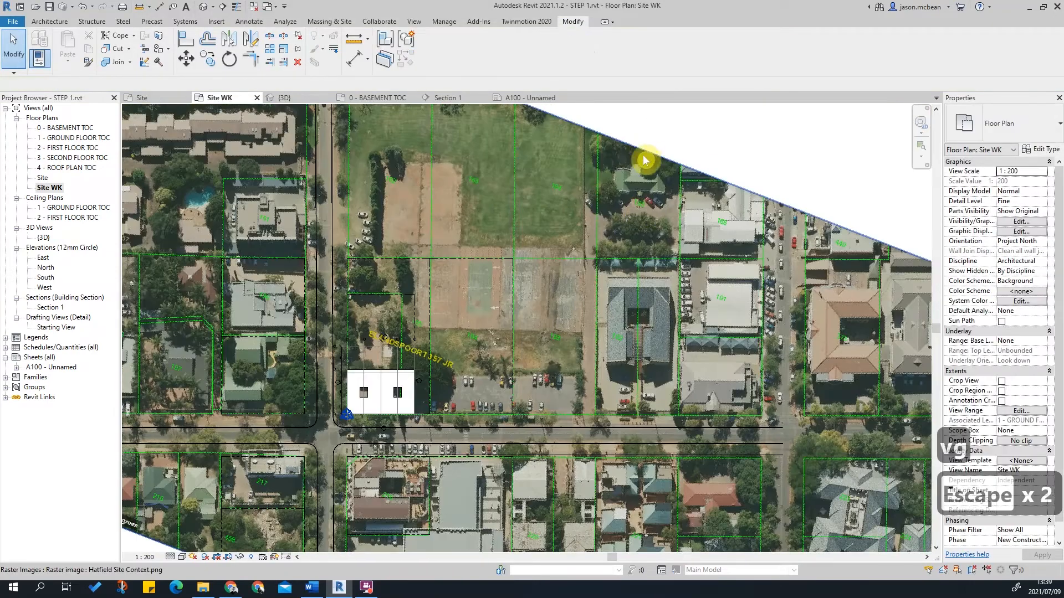
pyautogui.press('Escape')
pyautogui.click(254, 547)
pyautogui.click(240, 556)
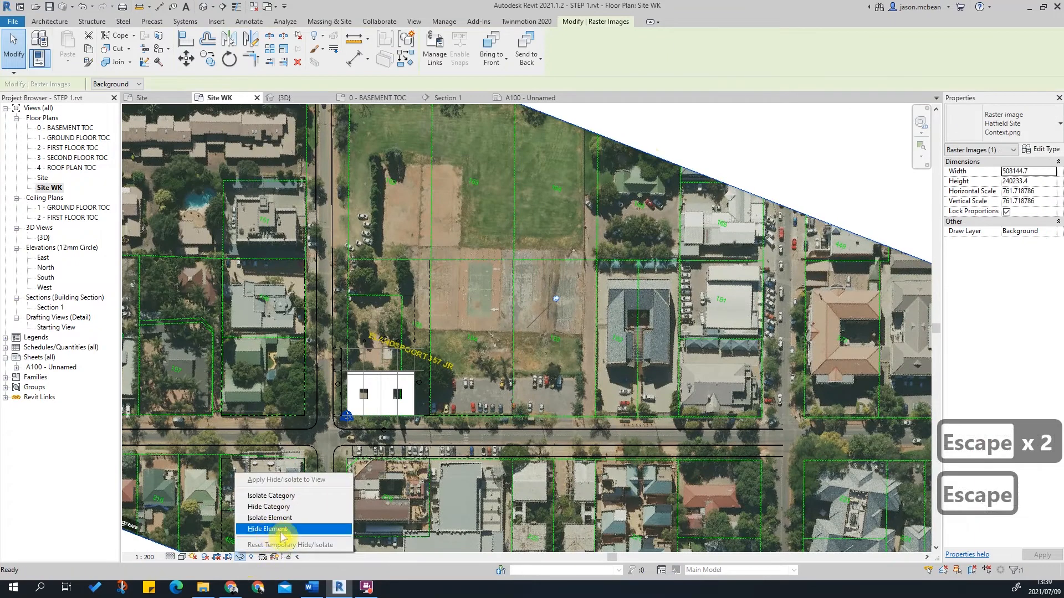
pyautogui.click(281, 531)
# Examine the road and kerb linework at the intersection and at the corner of the parking strip.
pyautogui.scroll(3, 379, 460)
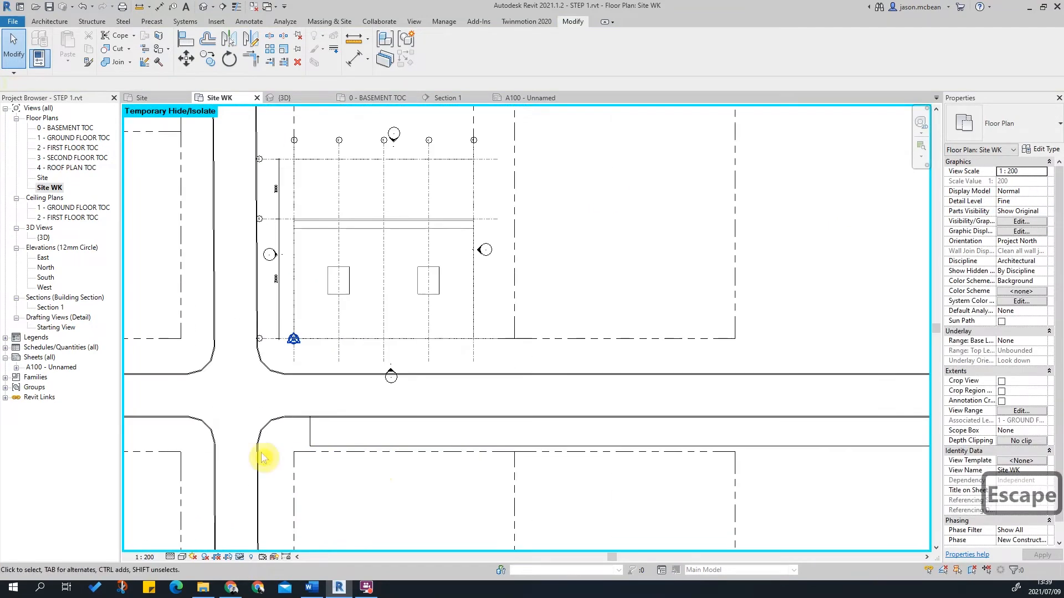
pyautogui.scroll(5, 314, 434)
pyautogui.moveTo(314, 434); pyautogui.dragTo(441, 396, button='middle')
pyautogui.scroll(-2, 441, 397)
pyautogui.moveTo(533, 402); pyautogui.dragTo(384, 363, button='middle')
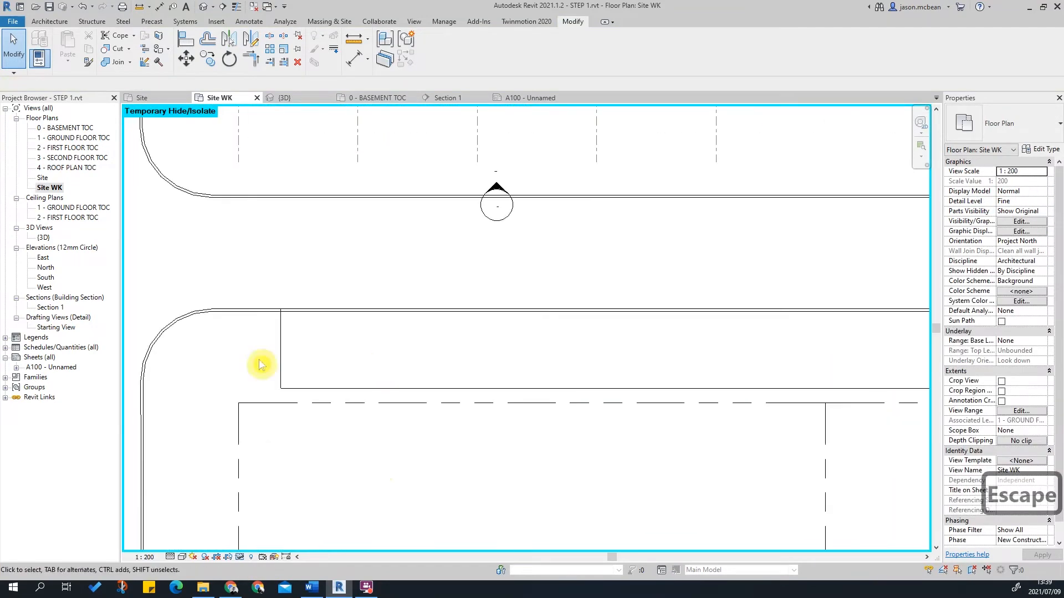
pyautogui.scroll(5, 274, 331)
pyautogui.scroll(1, 304, 286)
pyautogui.scroll(-1, 327, 248)
pyautogui.scroll(1, 349, 266)
pyautogui.scroll(-1, 419, 282)
pyautogui.scroll(1, 395, 281)
pyautogui.scroll(-3, 395, 277)
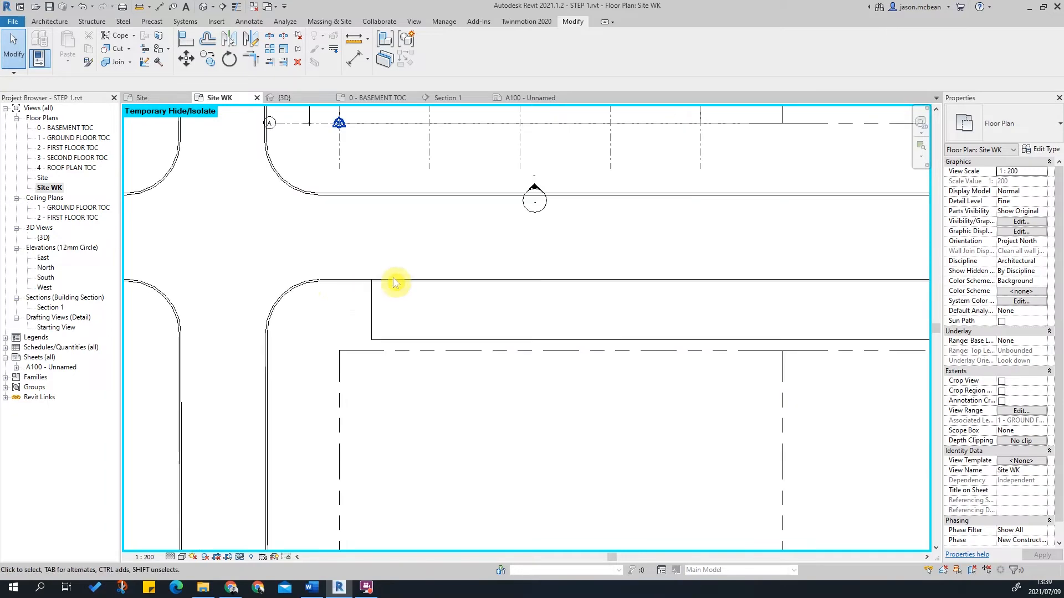
pyautogui.scroll(1, 349, 280)
pyautogui.scroll(1, 357, 266)
pyautogui.scroll(-1, 349, 280)
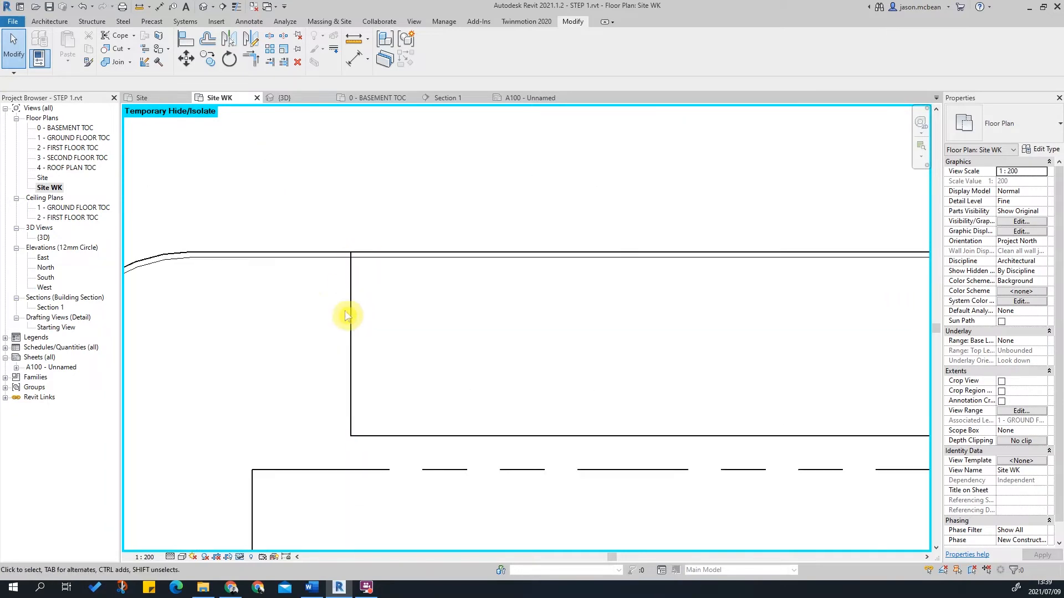
# Create 2 KERB lines offset 150 mm from the parking strip's vertical end line and its long lower line, based on the existing kerb line.
pyautogui.scroll(1, 388, 343)
pyautogui.scroll(1, 361, 216)
pyautogui.click(355, 206)
pyautogui.rightClick(356, 208)
pyautogui.click(400, 307)
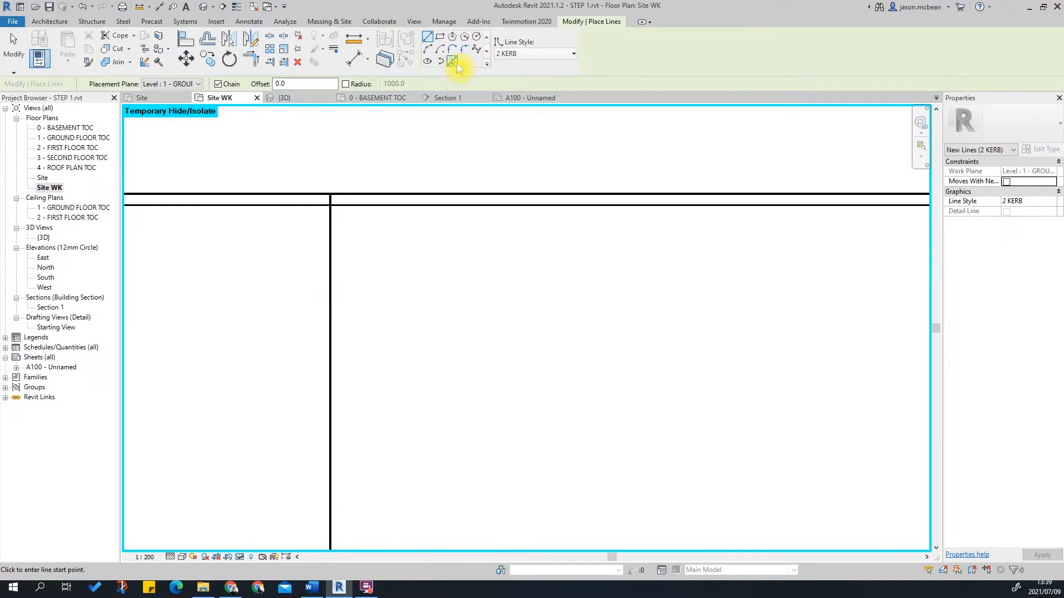
pyautogui.click(455, 63)
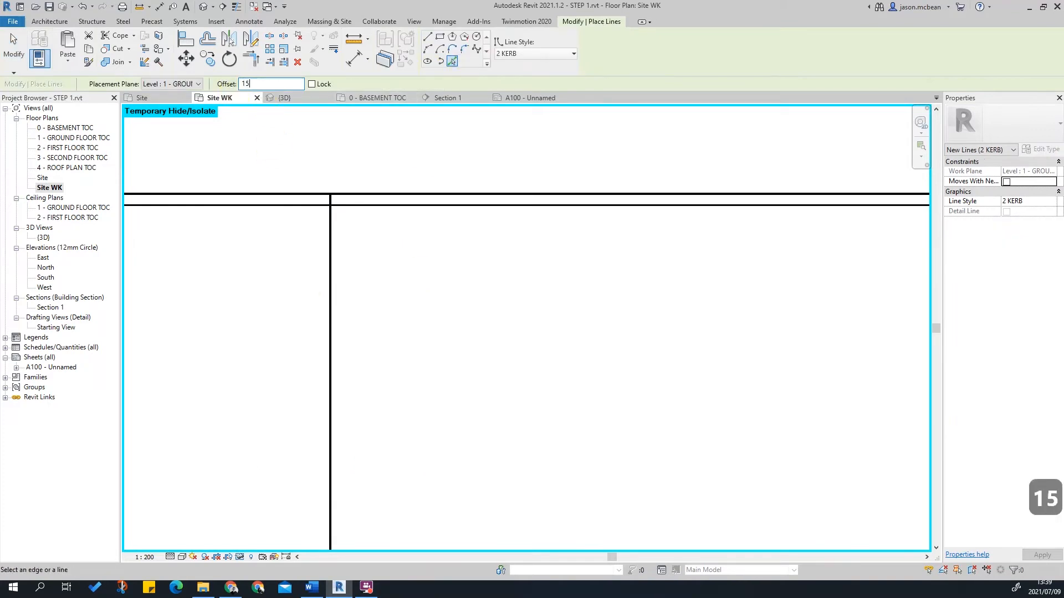
pyautogui.click(328, 302)
pyautogui.scroll(-3, 415, 202)
pyautogui.click(392, 381)
pyautogui.scroll(-5, 703, 327)
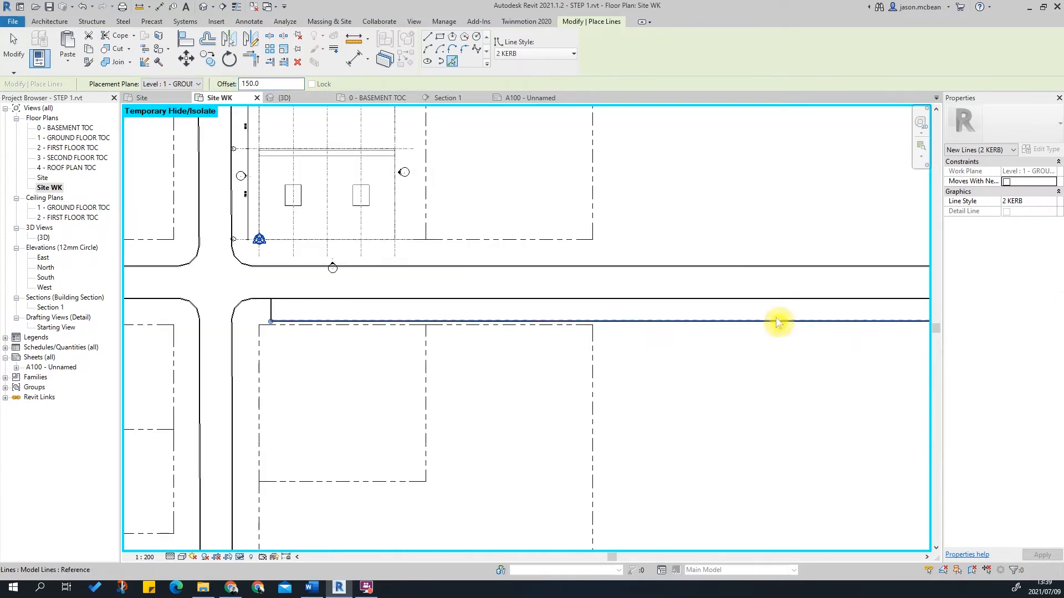
pyautogui.press('Escape')
# Trim the existing road kerb and the new vertical kerb line into a corner where the parking strip begins.
pyautogui.scroll(4, 252, 305)
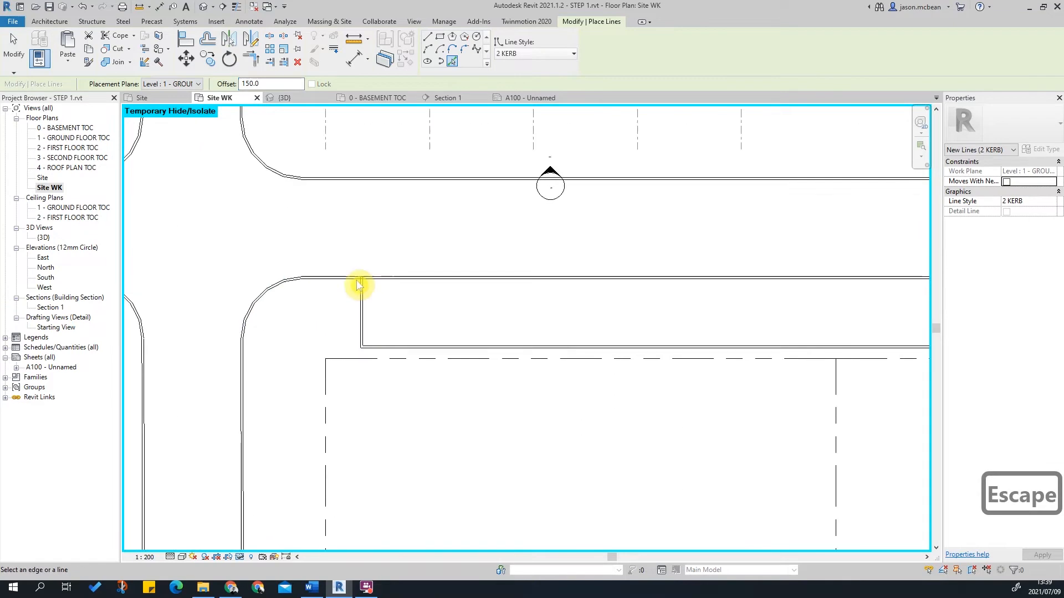
pyautogui.scroll(2, 379, 312)
pyautogui.scroll(-2, 361, 283)
pyautogui.press('t')
pyautogui.press('r')
pyautogui.click(415, 304)
pyautogui.click(429, 318)
pyautogui.press('Escape')
pyautogui.press('Escape')
pyautogui.scroll(3, 451, 302)
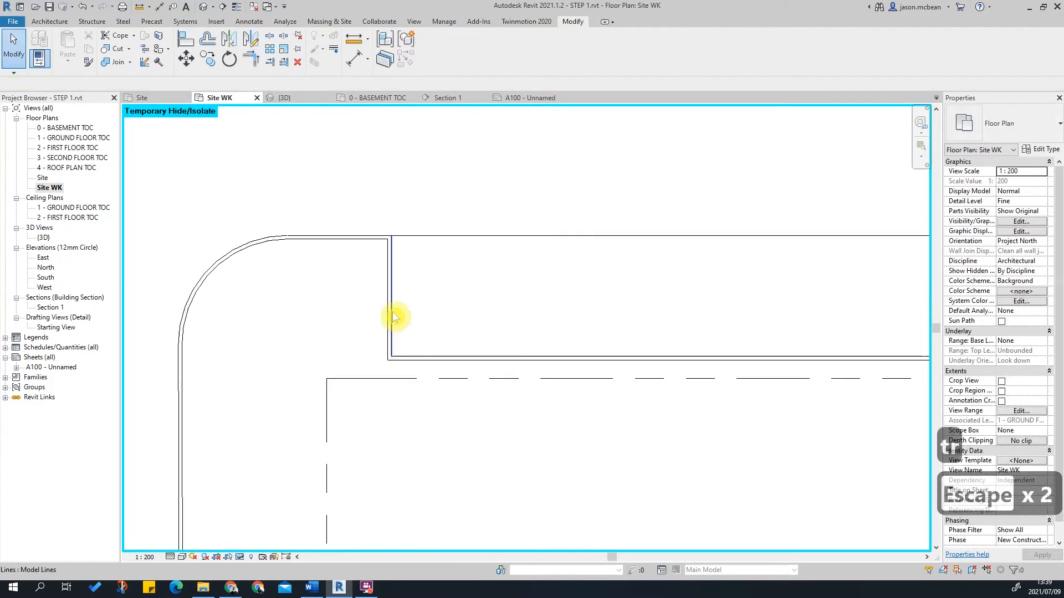
# Examine the road and kerb lines, driveway entrances and parking strips around the building in the Site WK plan.
pyautogui.scroll(-3, 375, 300)
pyautogui.scroll(-2, 388, 305)
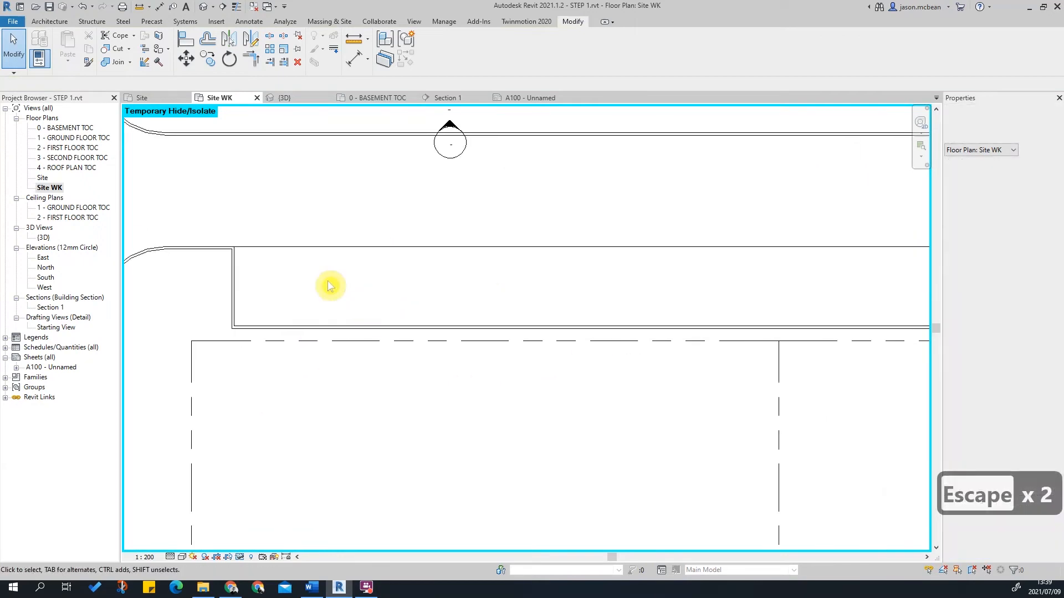
pyautogui.scroll(-2, 880, 298)
pyautogui.moveTo(860, 316); pyautogui.dragTo(467, 373, button='middle')
pyautogui.moveTo(547, 160); pyautogui.dragTo(635, 140, button='middle')
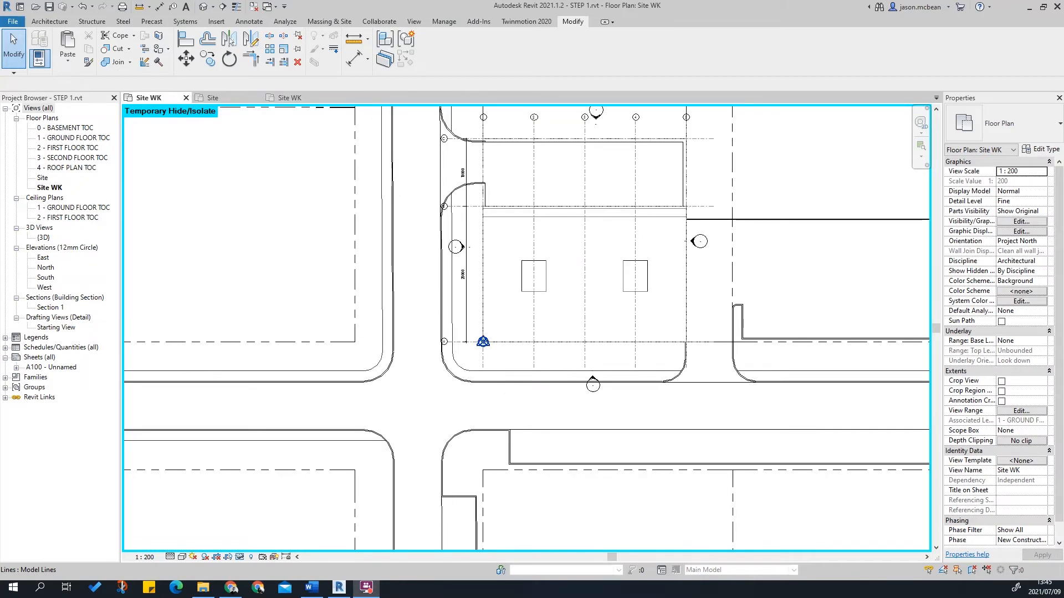
pyautogui.scroll(-3, 303, 223)
pyautogui.moveTo(577, 299); pyautogui.dragTo(628, 363, button='middle')
pyautogui.scroll(3, 486, 337)
pyautogui.scroll(3, 593, 384)
pyautogui.scroll(-2, 684, 285)
pyautogui.moveTo(684, 284); pyautogui.dragTo(692, 446, button='middle')
pyautogui.scroll(3, 667, 277)
pyautogui.moveTo(718, 308); pyautogui.dragTo(471, 172, button='middle')
pyautogui.scroll(-5, 470, 177)
pyautogui.moveTo(509, 276); pyautogui.dragTo(731, 175, button='middle')
pyautogui.moveTo(354, 351); pyautogui.dragTo(527, 189, button='middle')
pyautogui.scroll(-4, 632, 192)
pyautogui.moveTo(634, 192); pyautogui.dragTo(550, 451, button='middle')
pyautogui.scroll(6, 509, 309)
pyautogui.scroll(3, 609, 305)
pyautogui.moveTo(652, 313); pyautogui.dragTo(585, 267, button='middle')
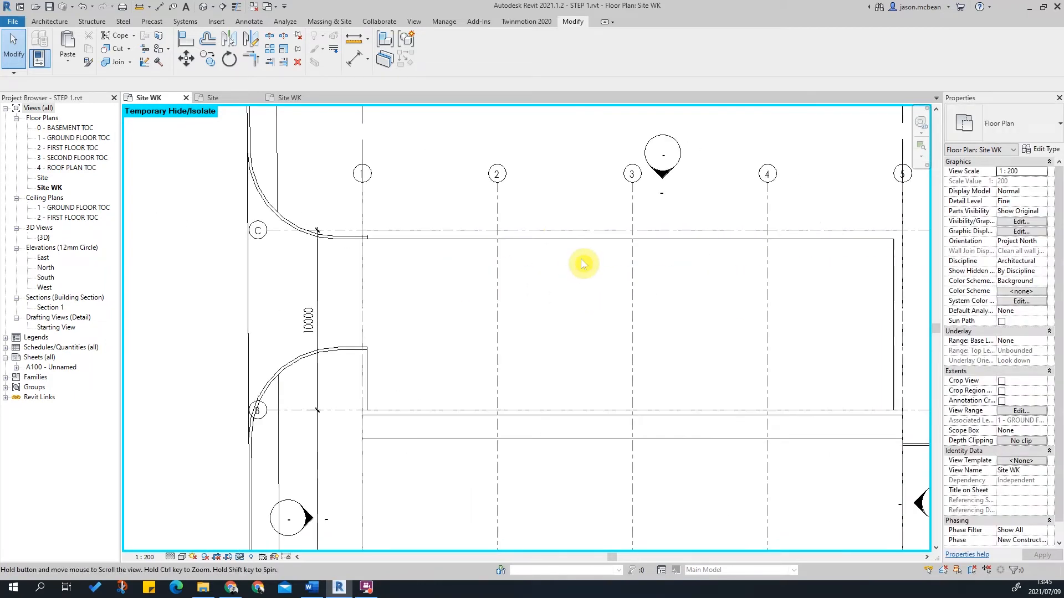
# Open the default 3D view and examine how the building and road lines sit relative to the topography.
pyautogui.click(203, 7)
pyautogui.scroll(3, 542, 168)
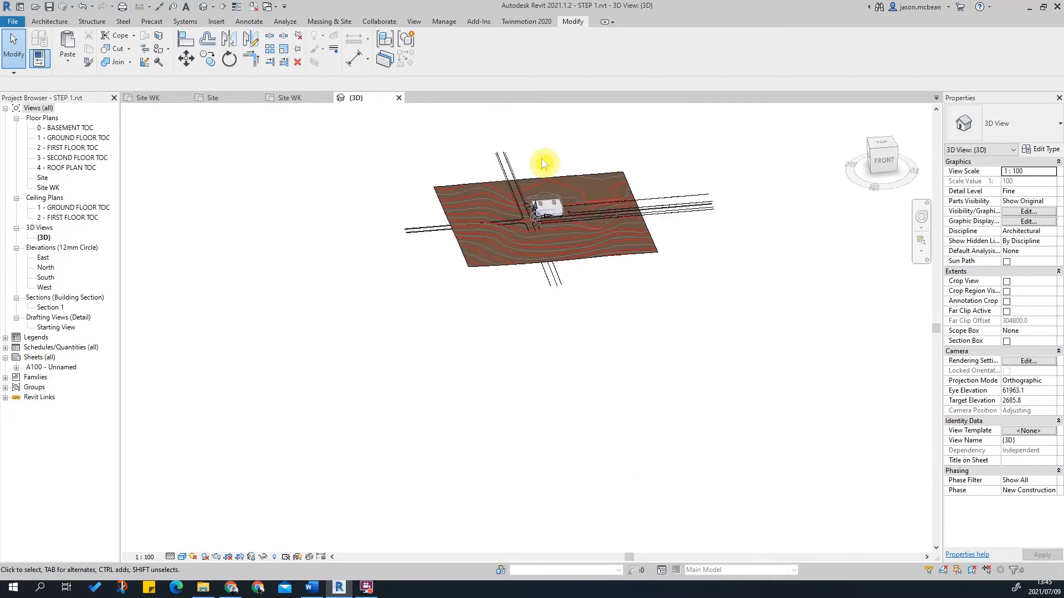
pyautogui.scroll(4, 602, 282)
pyautogui.keyDown('shift'); pyautogui.moveTo(447, 230); pyautogui.dragTo(660, 432, button='middle'); pyautogui.keyUp('shift')
pyautogui.scroll(5, 511, 515)
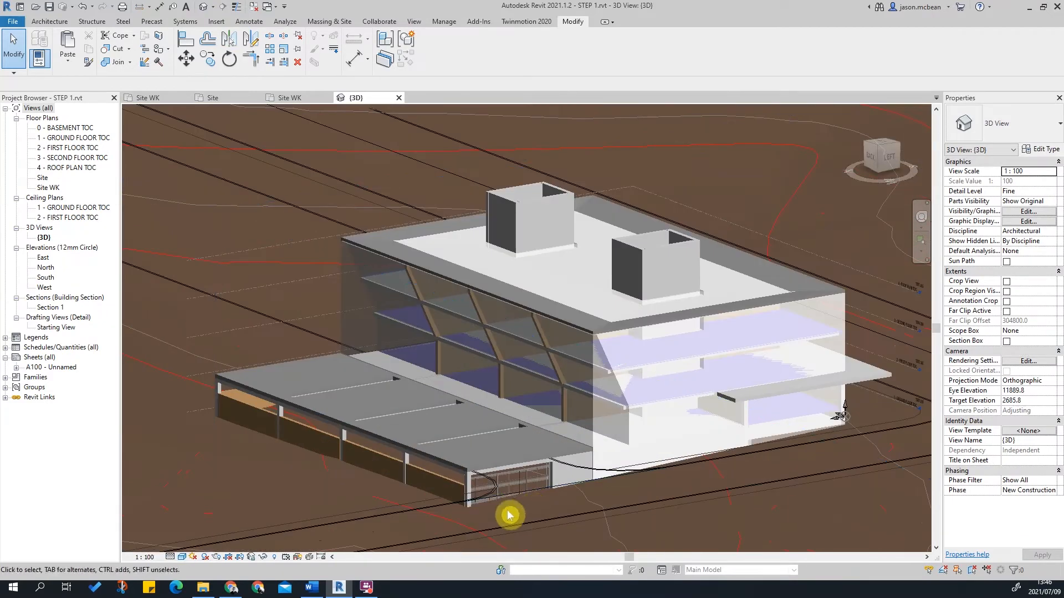
pyautogui.scroll(-3, 478, 476)
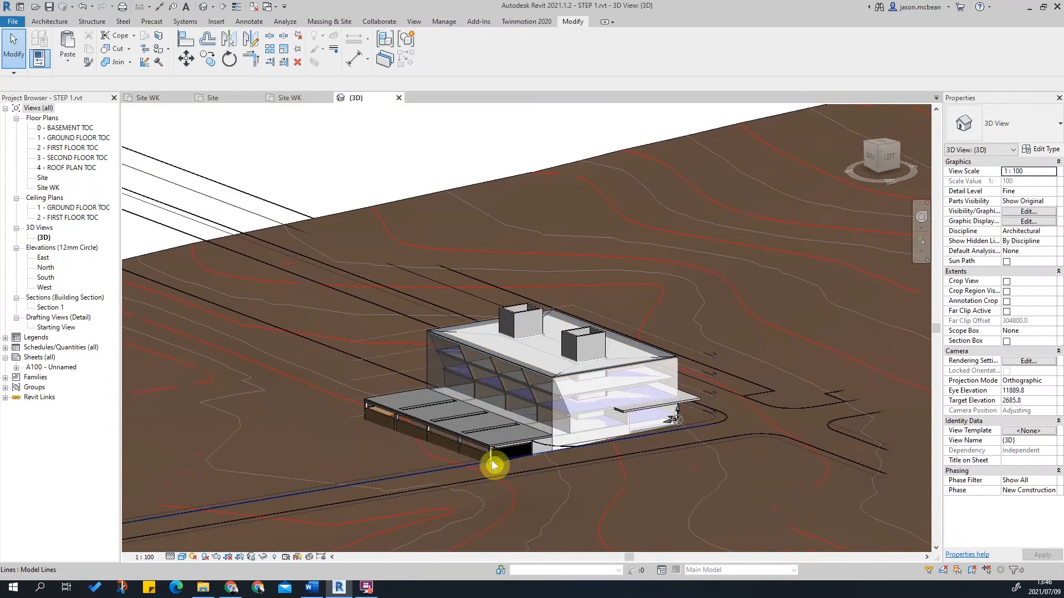
pyautogui.scroll(-3, 711, 429)
pyautogui.keyDown('shift'); pyautogui.moveTo(546, 465); pyautogui.dragTo(527, 340, button='middle'); pyautogui.keyUp('shift')
pyautogui.scroll(-3, 665, 288)
pyautogui.keyDown('shift'); pyautogui.moveTo(682, 311); pyautogui.dragTo(720, 442, button='middle'); pyautogui.keyUp('shift')
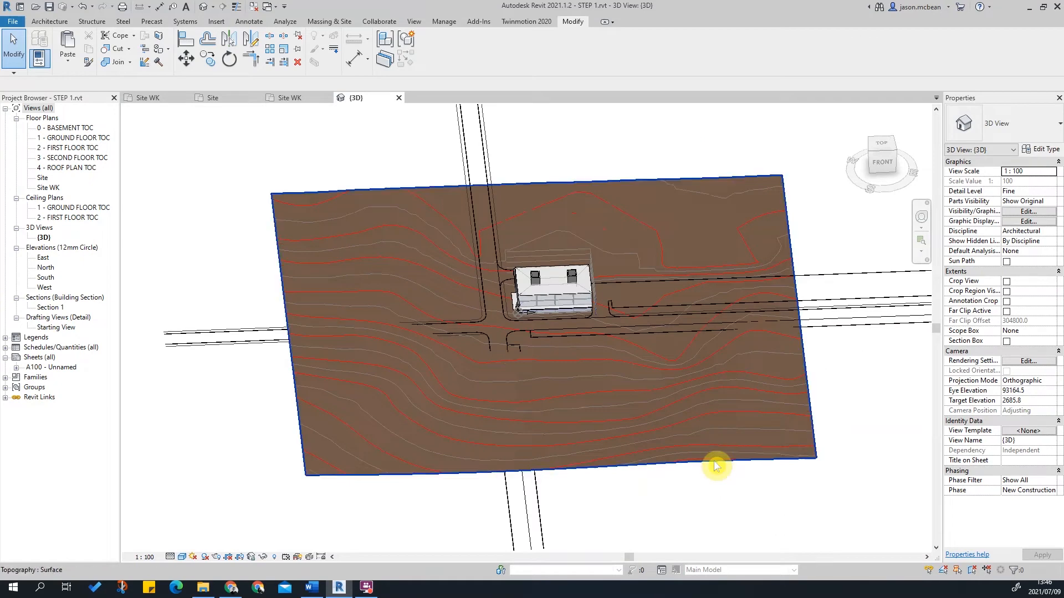
pyautogui.click(714, 458)
pyautogui.scroll(3, 574, 320)
pyautogui.scroll(-2, 380, 162)
pyautogui.press('Escape')
pyautogui.scroll(3, 426, 166)
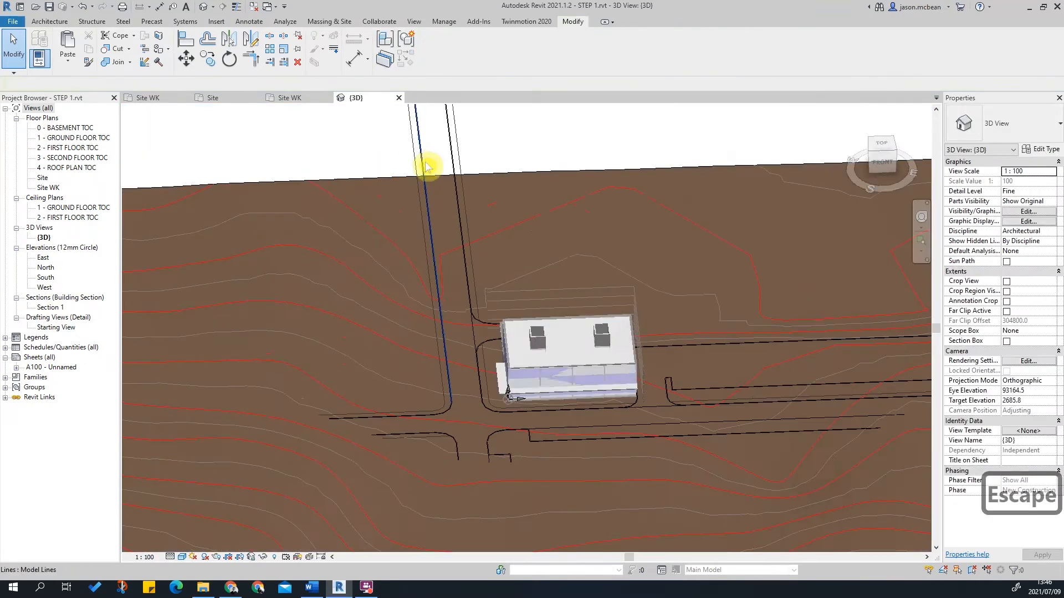
# Assign the Earth material to the topography surface.
pyautogui.scroll(-3, 484, 320)
pyautogui.keyDown('shift'); pyautogui.moveTo(760, 434); pyautogui.dragTo(706, 432, button='middle'); pyautogui.keyUp('shift')
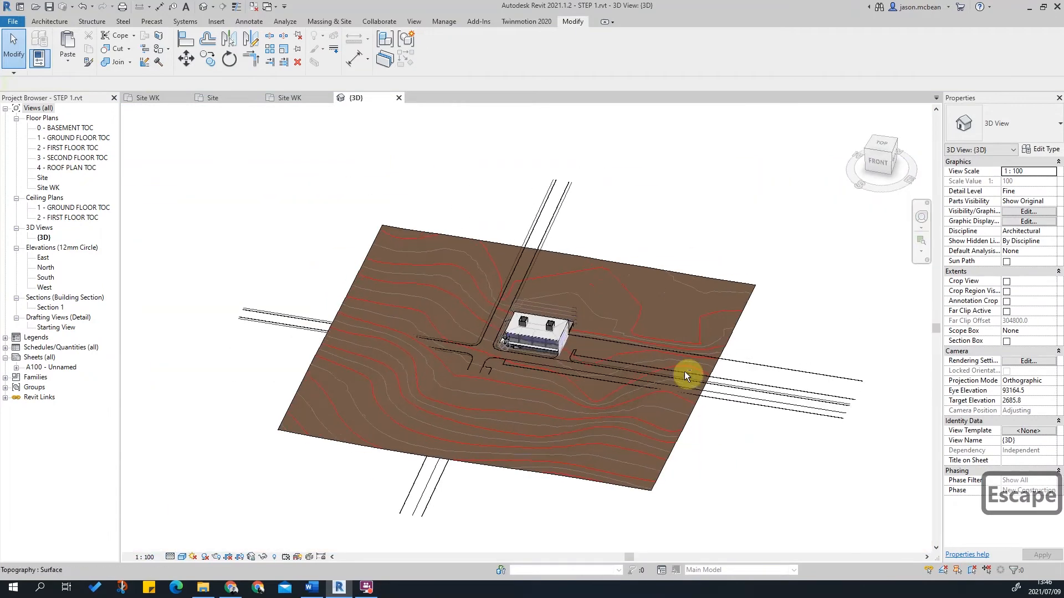
pyautogui.scroll(3, 663, 285)
pyautogui.click(699, 270)
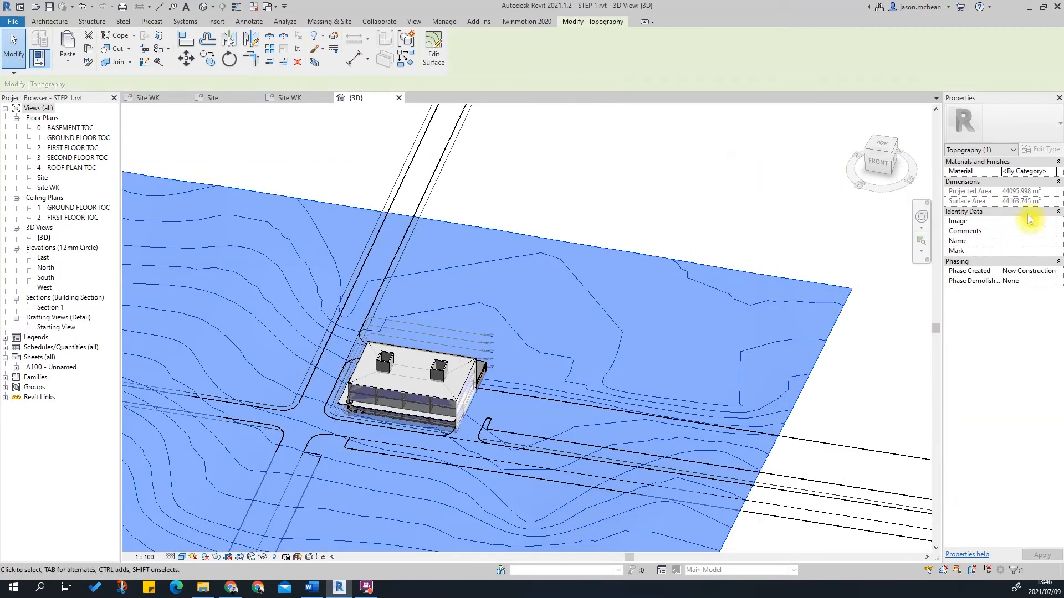
pyautogui.click(1053, 171)
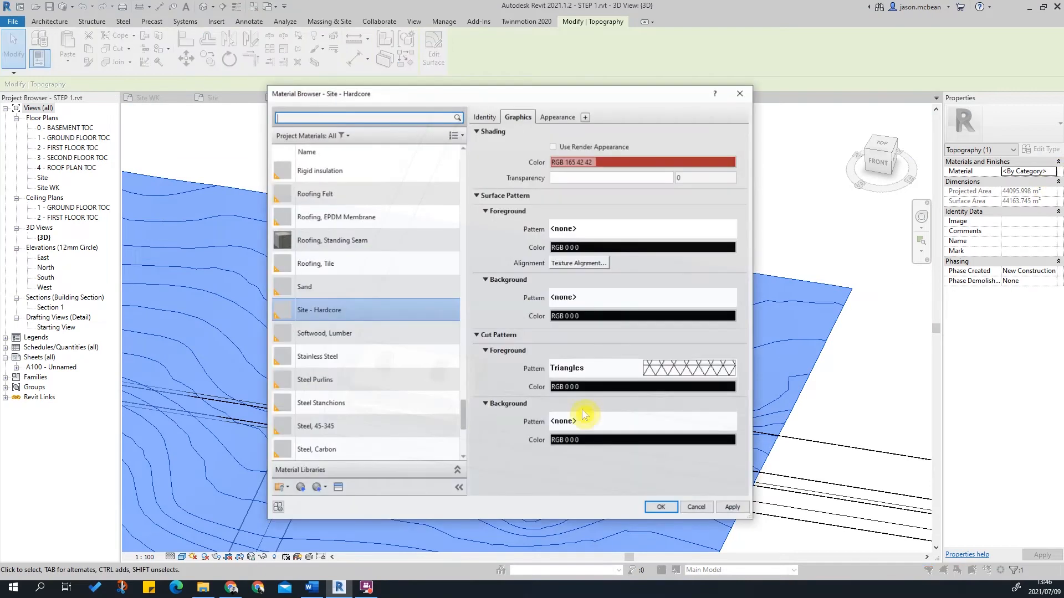
pyautogui.scroll(-3, 440, 327)
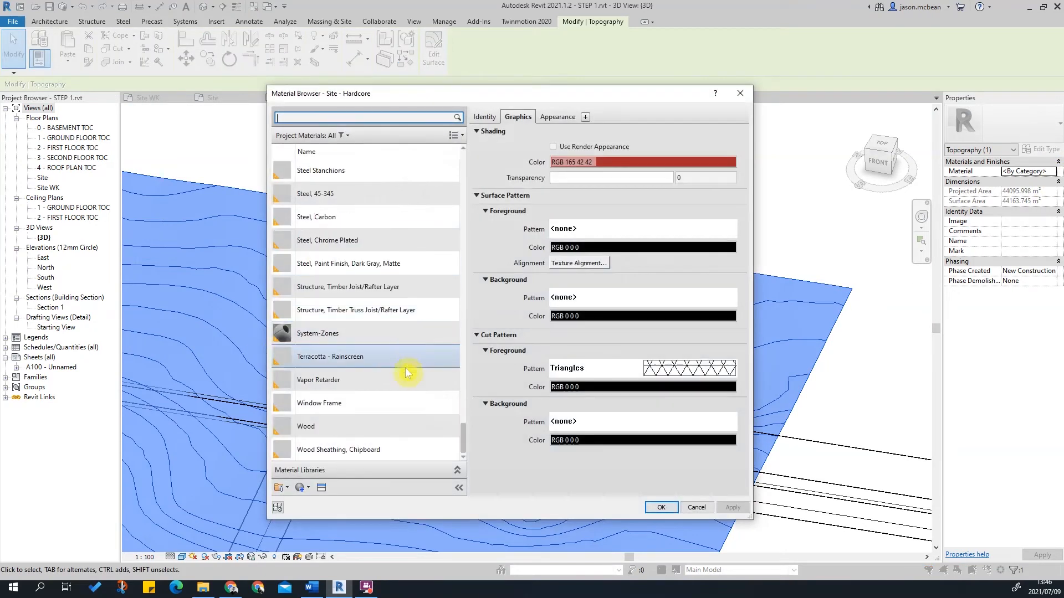
pyautogui.scroll(5, 388, 193)
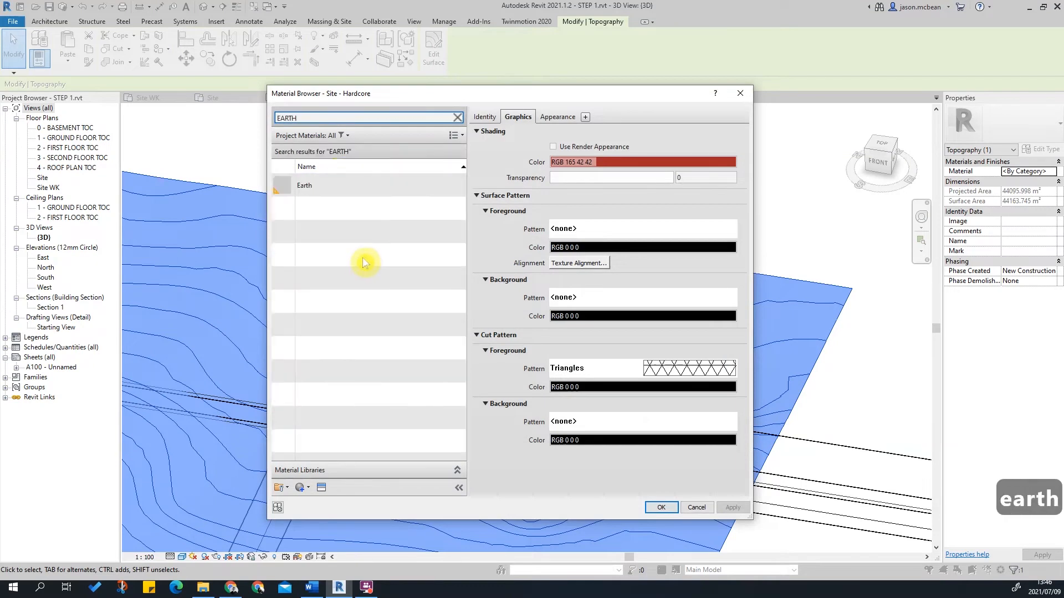
pyautogui.click(312, 188)
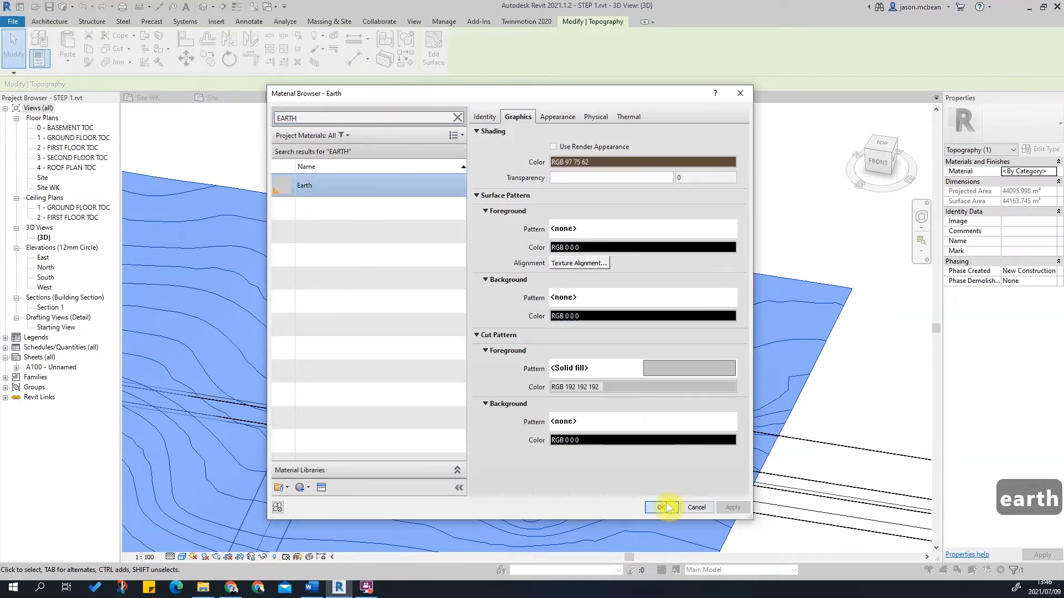
pyautogui.click(663, 507)
pyautogui.click(745, 200)
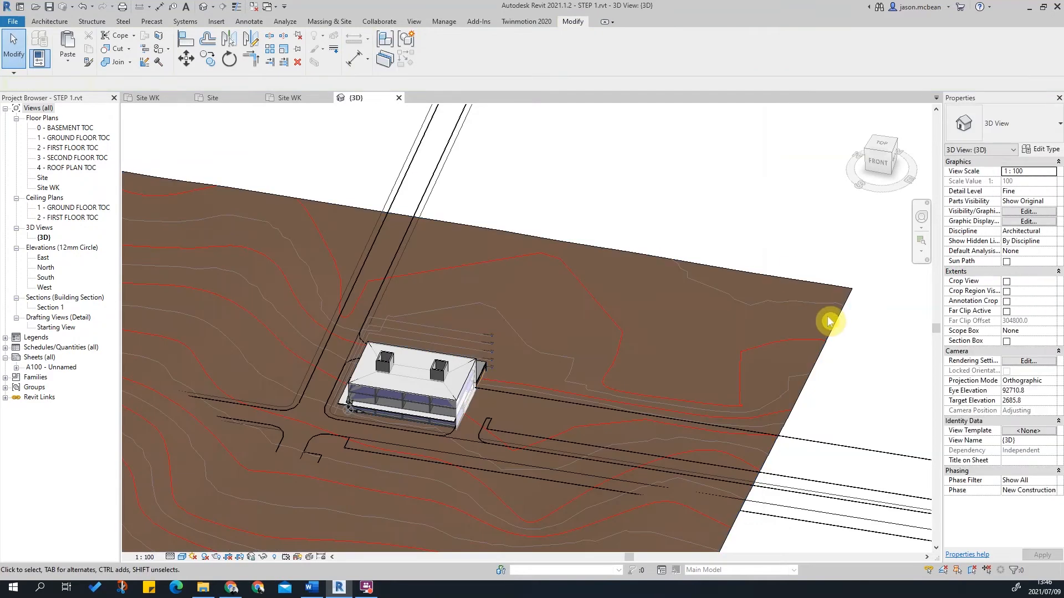
# Remove the thermal and physical assets from the topography's Earth material.
pyautogui.click(821, 324)
pyautogui.click(1053, 176)
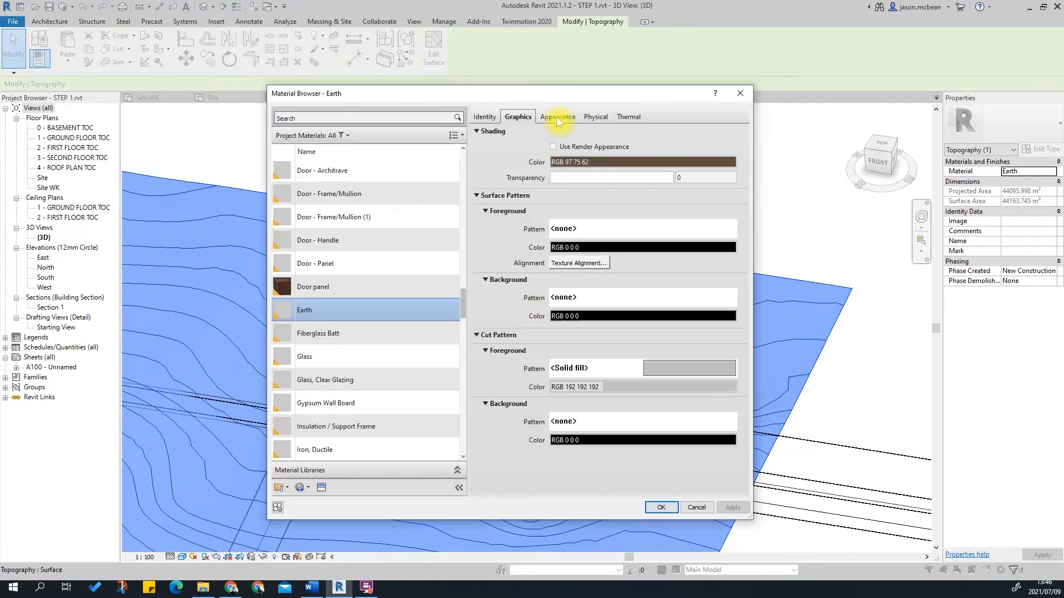
pyautogui.click(558, 120)
pyautogui.click(601, 120)
pyautogui.click(627, 120)
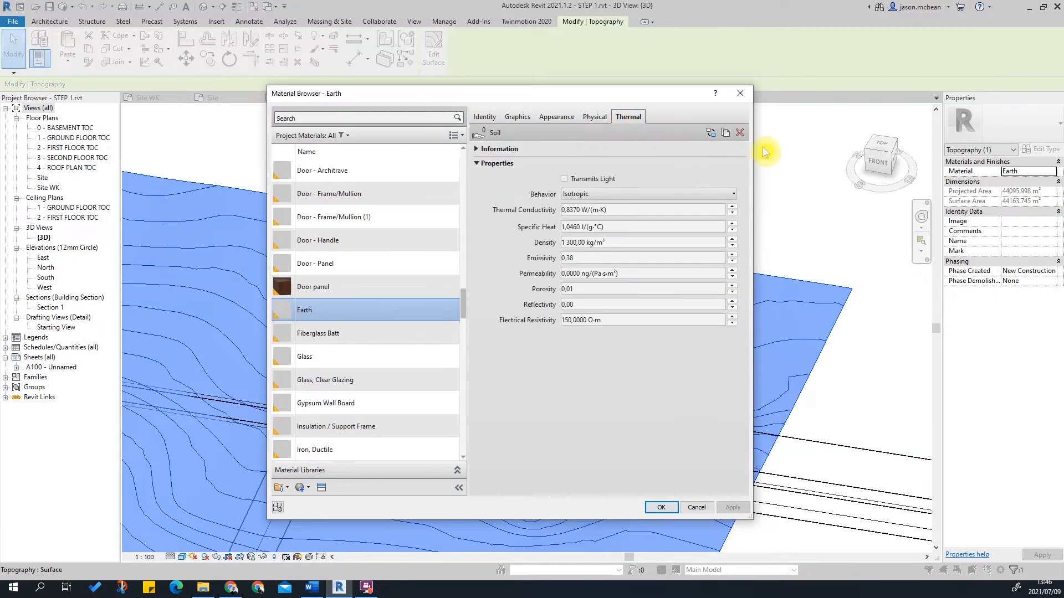
pyautogui.click(740, 133)
pyautogui.click(566, 301)
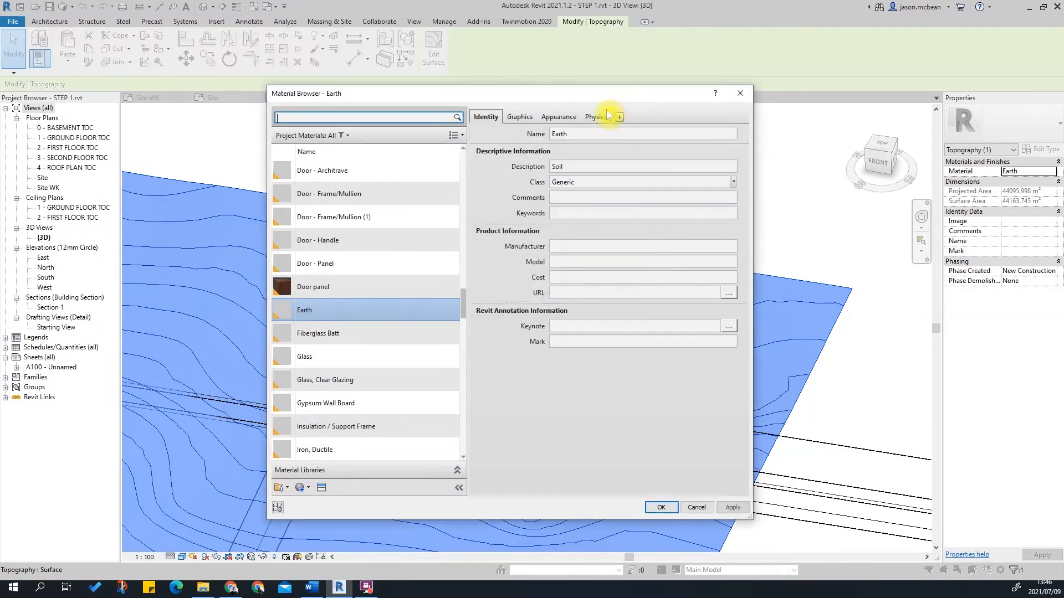
pyautogui.click(740, 133)
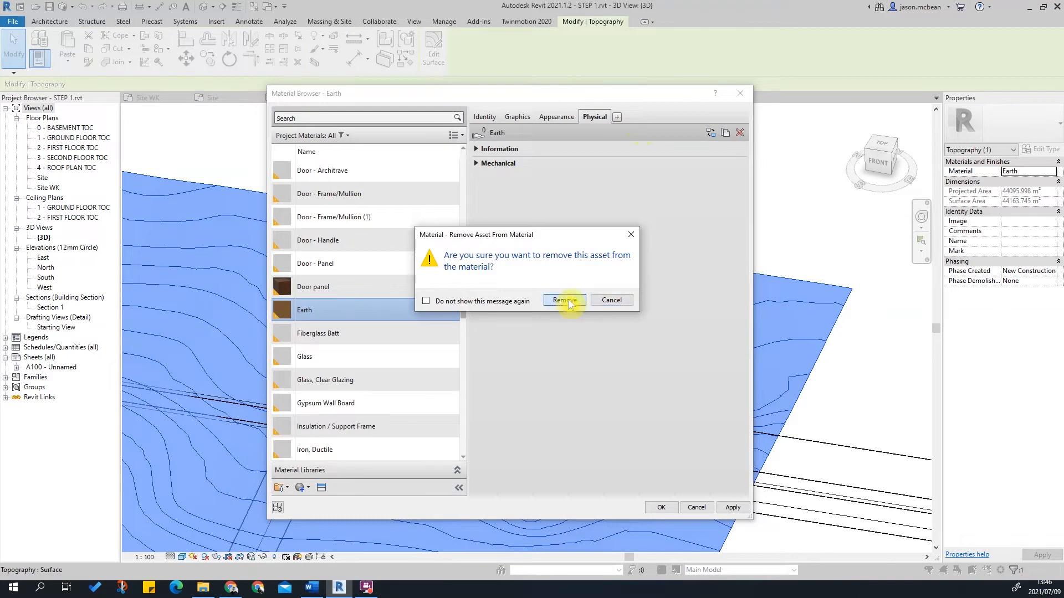
pyautogui.click(565, 300)
# Replace the Earth material's appearance asset with Grass - Generic from the Sitework category of the Appearance Library.
pyautogui.click(557, 117)
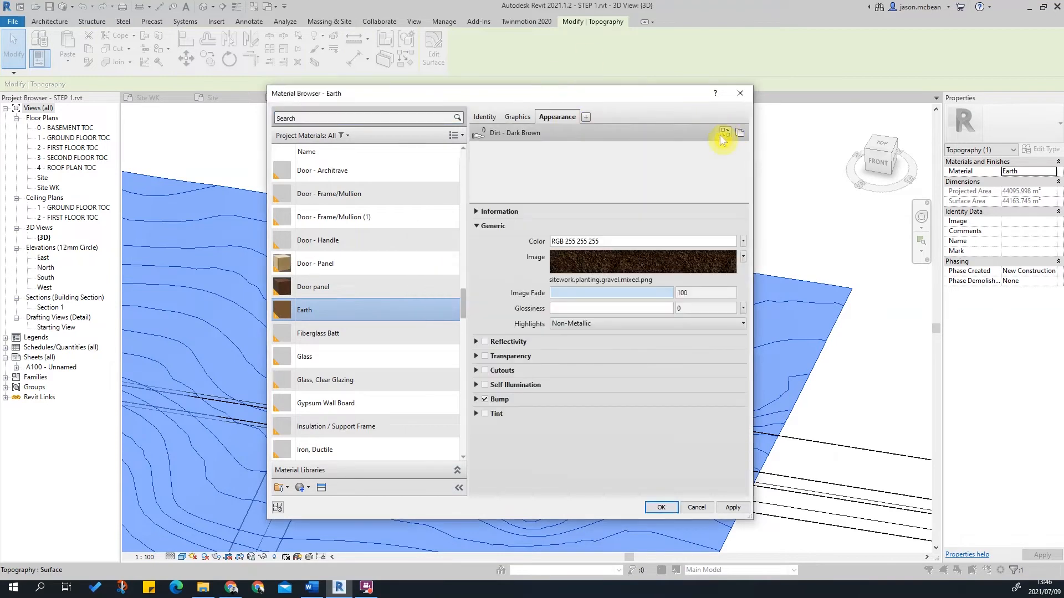
pyautogui.click(724, 133)
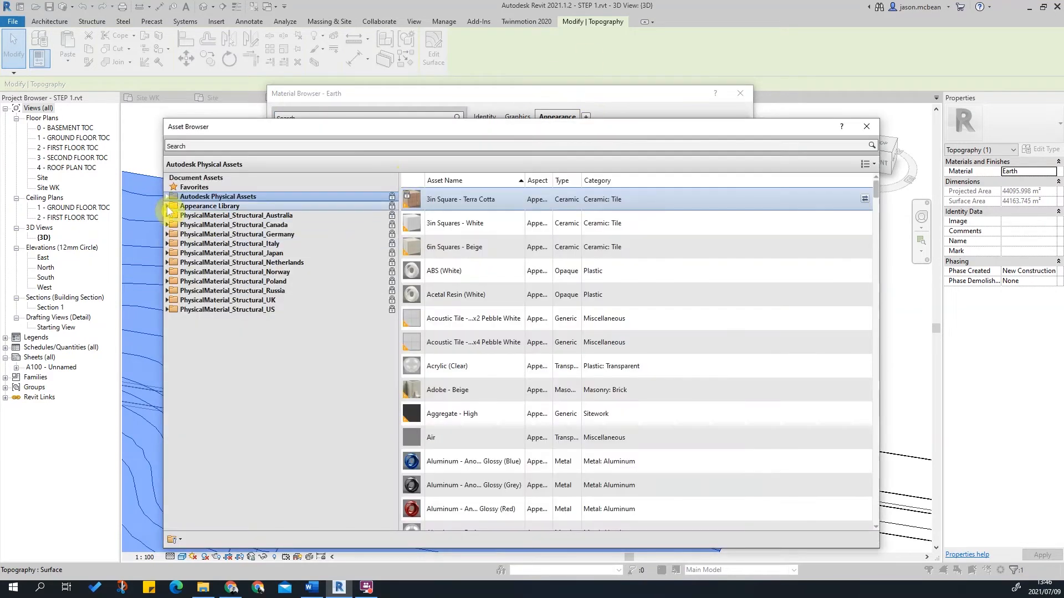
pyautogui.click(167, 206)
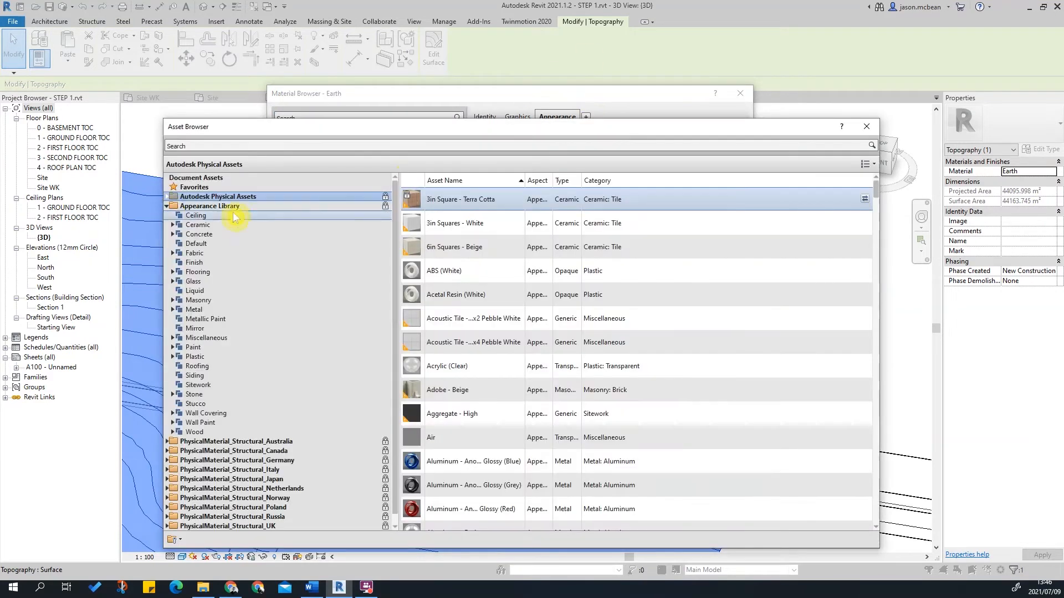
pyautogui.click(206, 385)
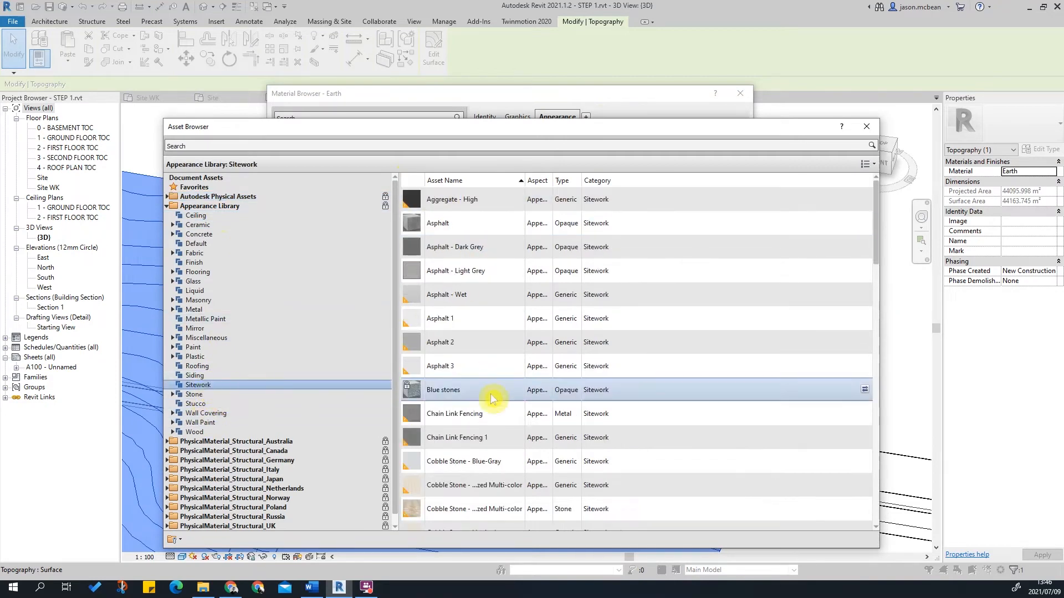
pyautogui.scroll(-5, 491, 393)
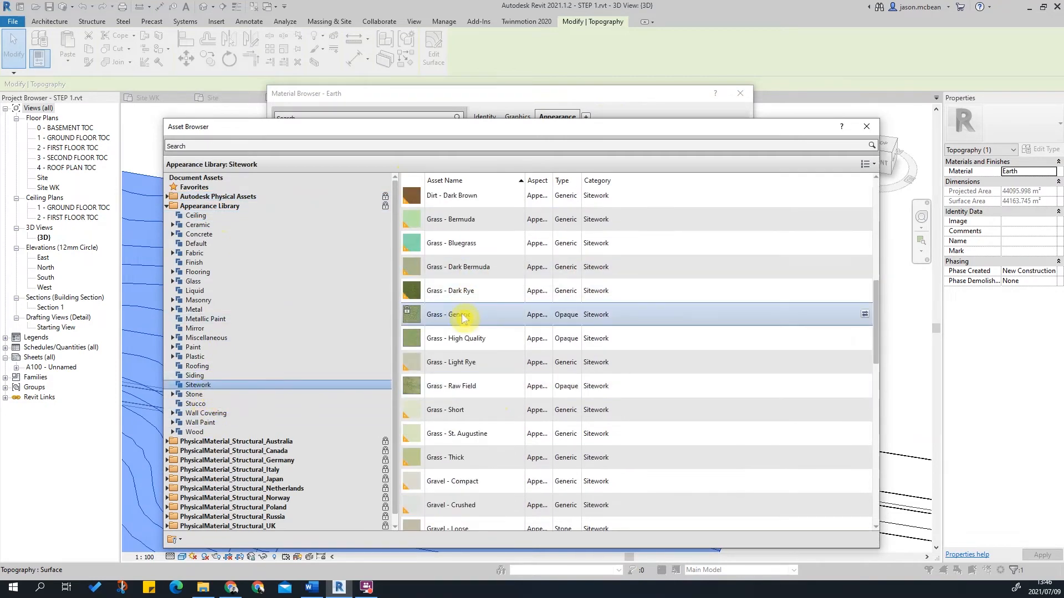
pyautogui.doubleClick(443, 314)
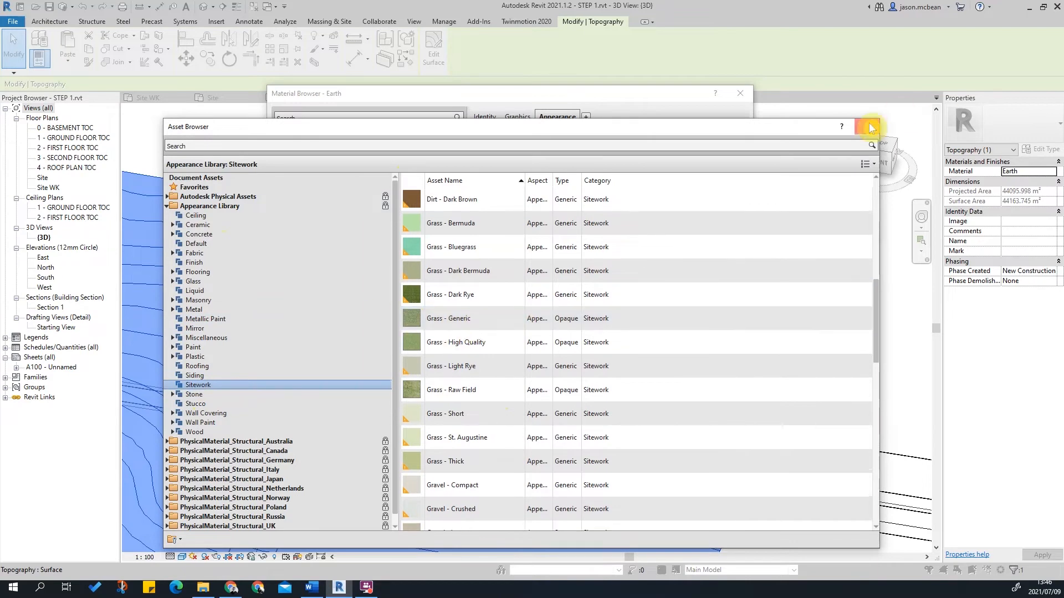
pyautogui.click(866, 126)
# Set the Earth material's shading to use the render appearance and apply the material changes.
pyautogui.click(517, 117)
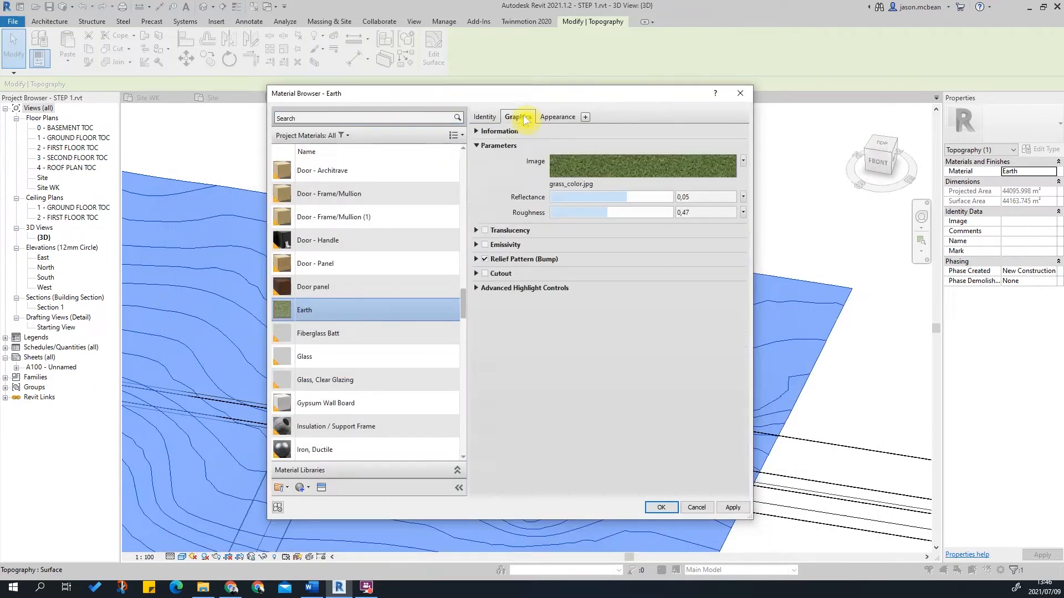
pyautogui.click(552, 147)
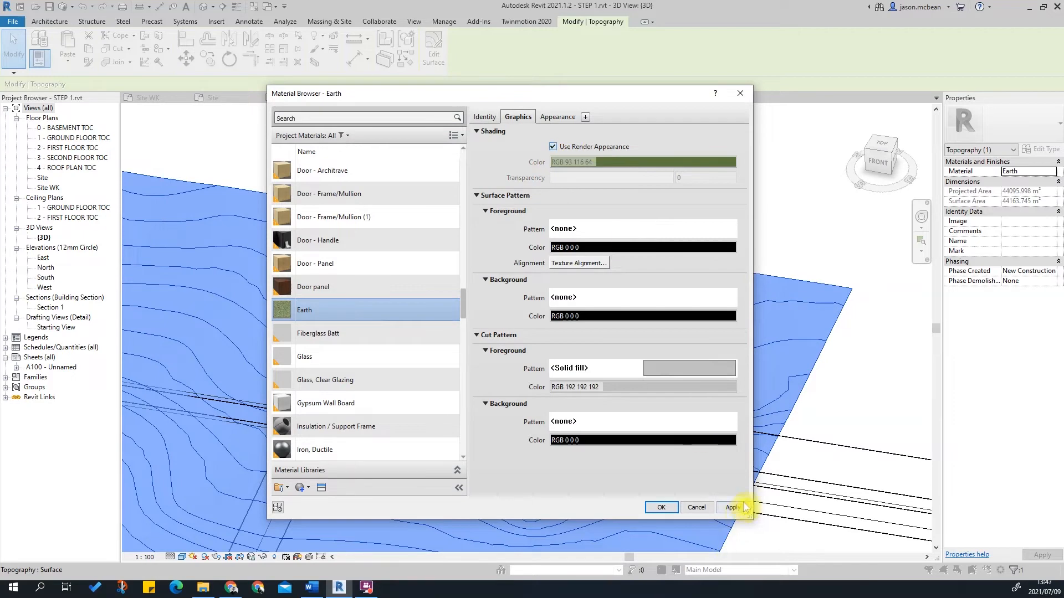
pyautogui.click(660, 508)
pyautogui.click(688, 214)
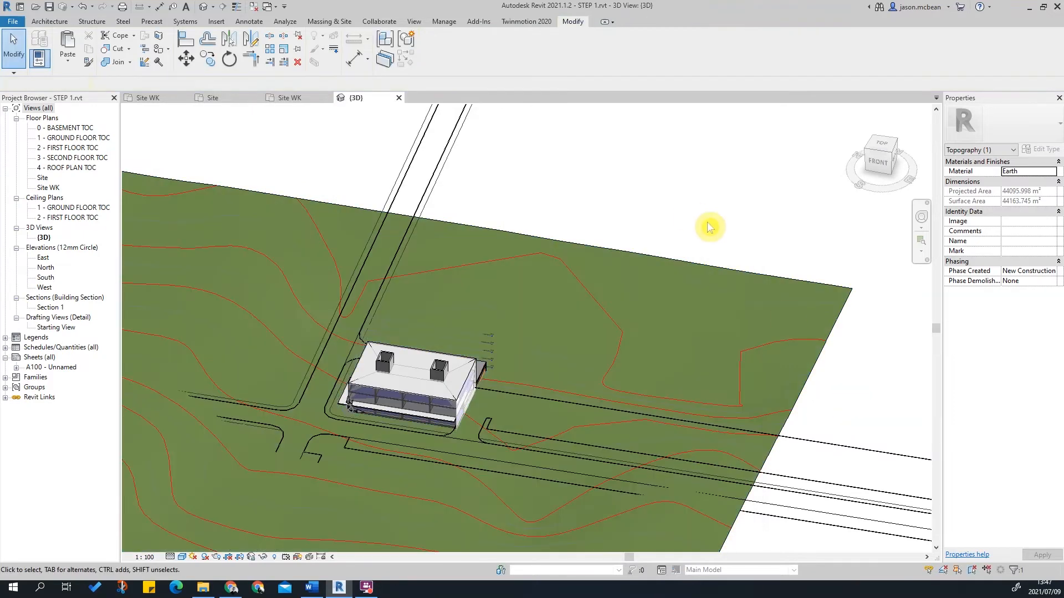
# Examine the topography's new shading around the building and roads from several angles.
pyautogui.scroll(-3, 688, 214)
pyautogui.scroll(3, 433, 432)
pyautogui.scroll(2, 662, 184)
pyautogui.scroll(-3, 456, 338)
pyautogui.keyDown('shift'); pyautogui.moveTo(623, 263); pyautogui.dragTo(666, 292, button='middle'); pyautogui.keyUp('shift')
pyautogui.keyDown('shift'); pyautogui.moveTo(550, 229); pyautogui.dragTo(459, 359, button='middle'); pyautogui.keyUp('shift')
pyautogui.press('Escape')
pyautogui.keyDown('shift'); pyautogui.moveTo(730, 329); pyautogui.dragTo(505, 316, button='middle'); pyautogui.keyUp('shift')
pyautogui.scroll(4, 623, 371)
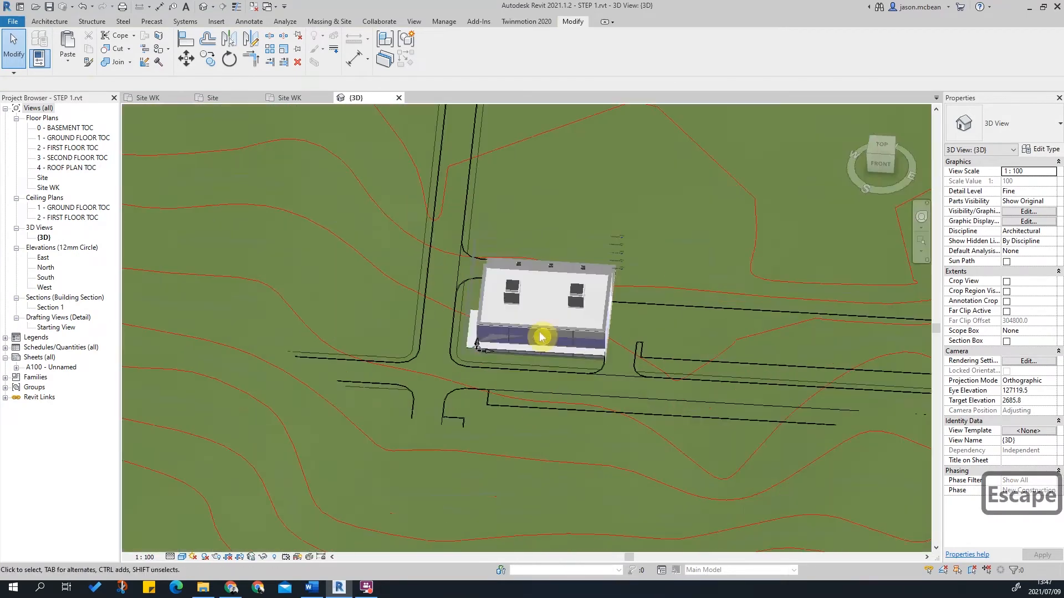
# Review the 3D view's visibility and graphics settings for Revit links and model categories.
pyautogui.press('v')
pyautogui.press('g')
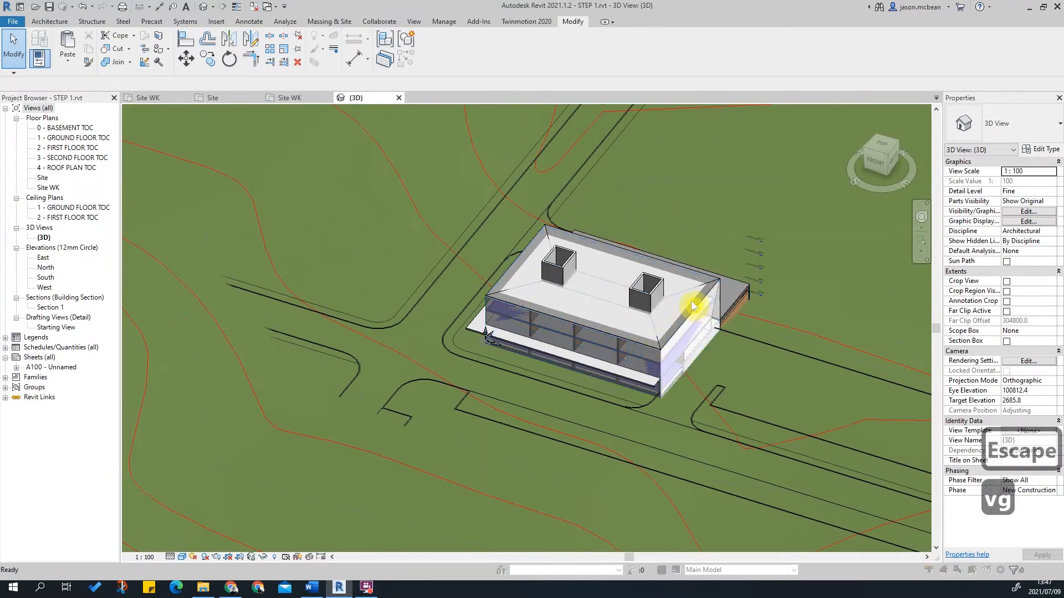
pyautogui.click(455, 28)
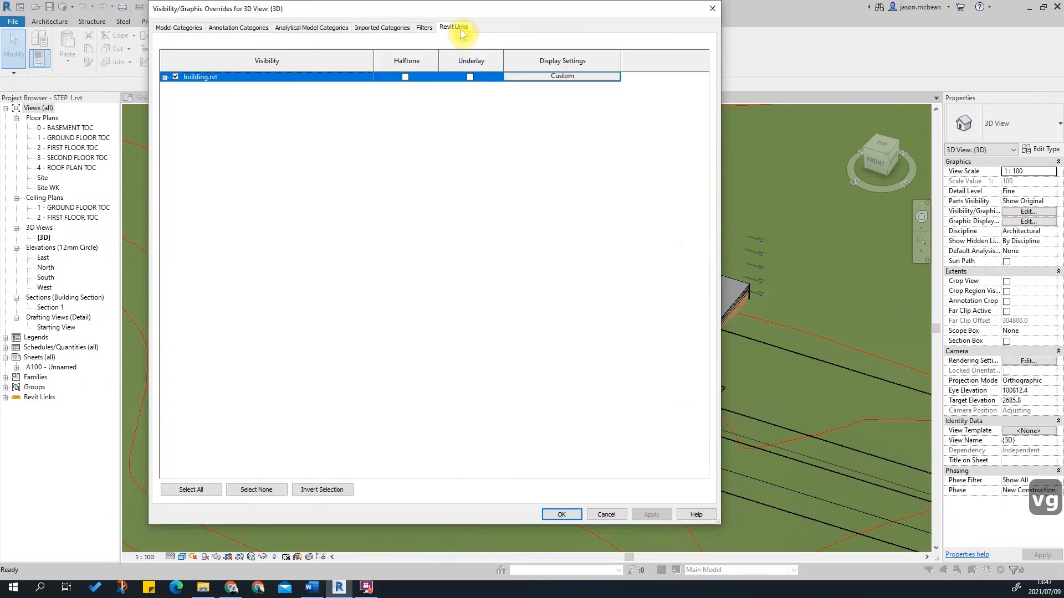
pyautogui.click(183, 29)
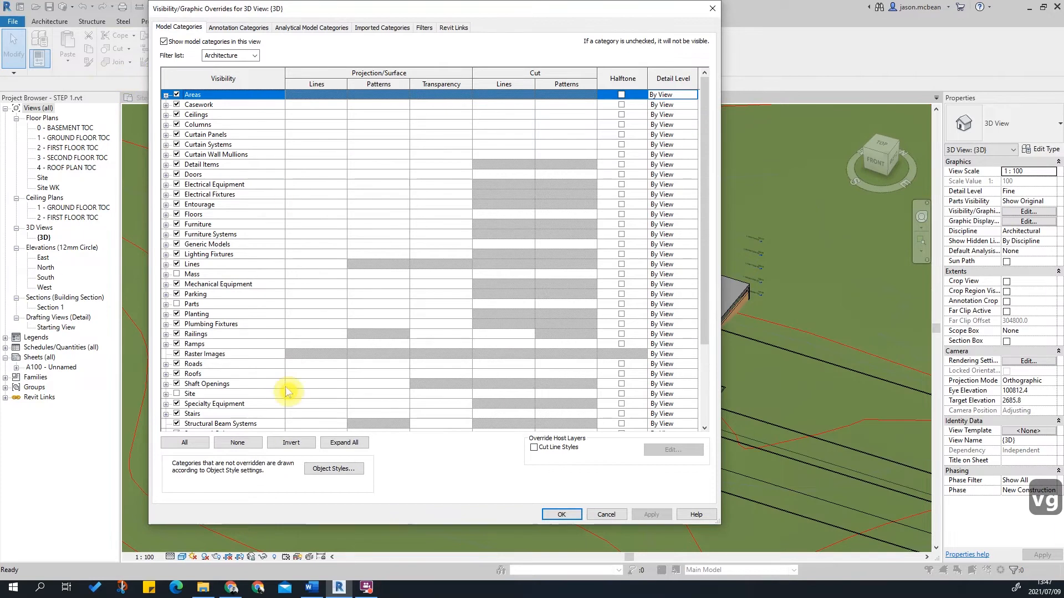
pyautogui.click(562, 515)
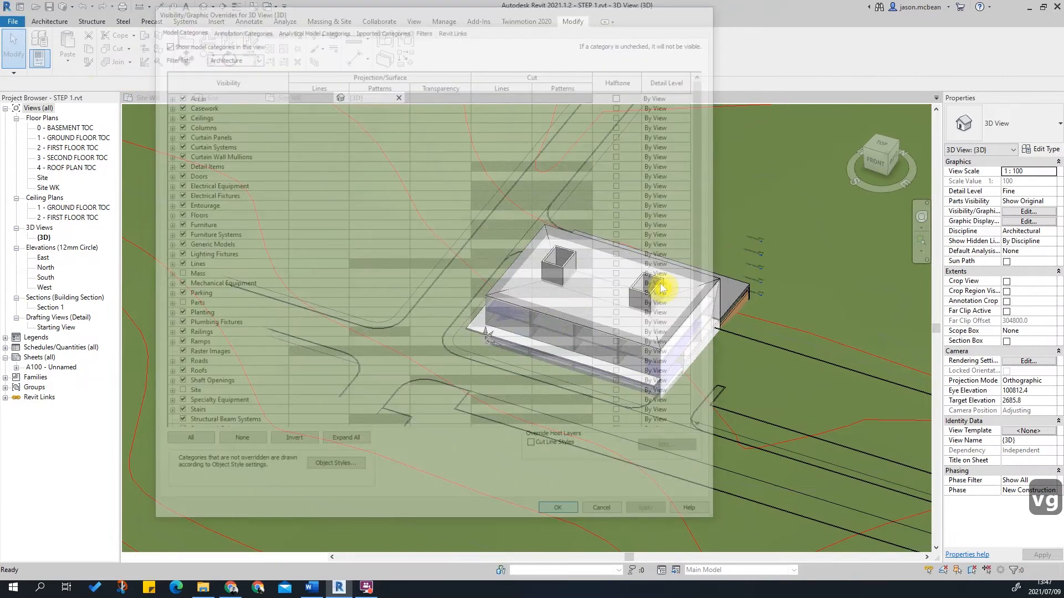
pyautogui.press('Escape')
pyautogui.press('Escape')
# Examine where the road lines cross and extend past the far edge of the topography.
pyautogui.click(651, 208)
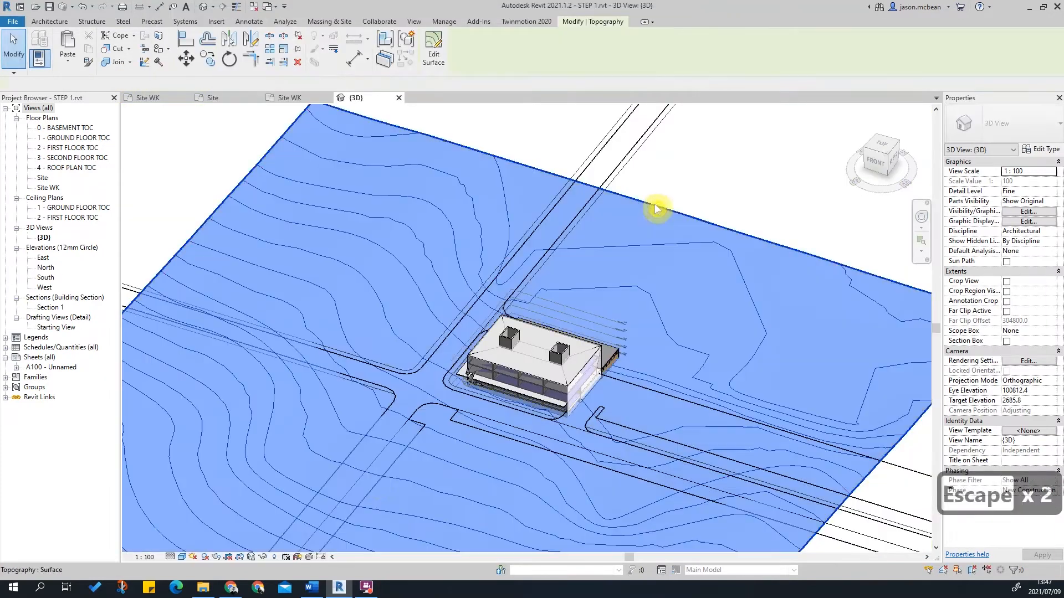
pyautogui.click(269, 557)
pyautogui.press('Escape')
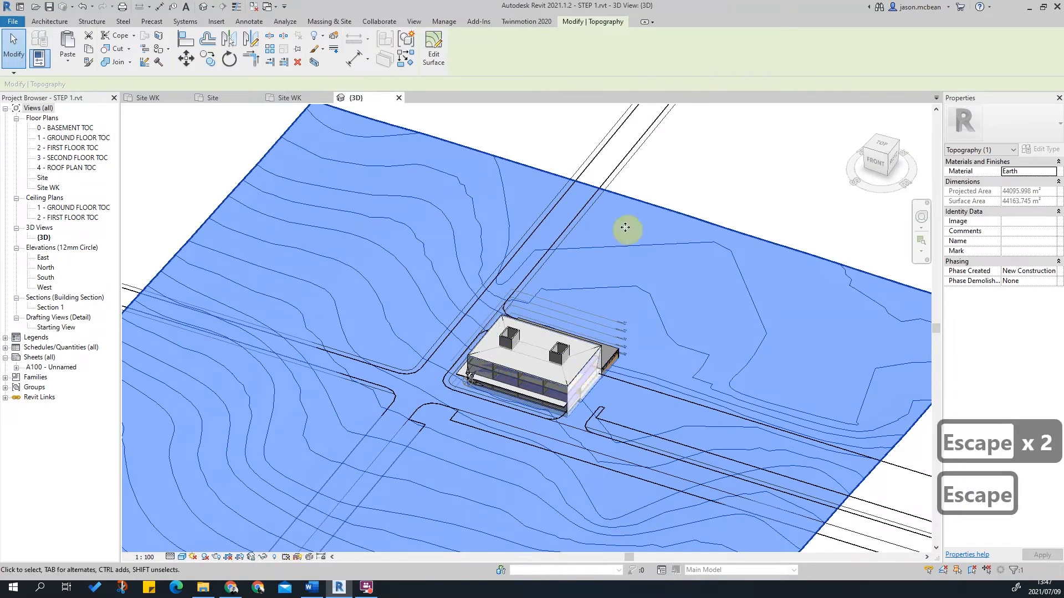
pyautogui.press('Escape')
pyautogui.scroll(-3, 646, 201)
pyautogui.click(632, 179)
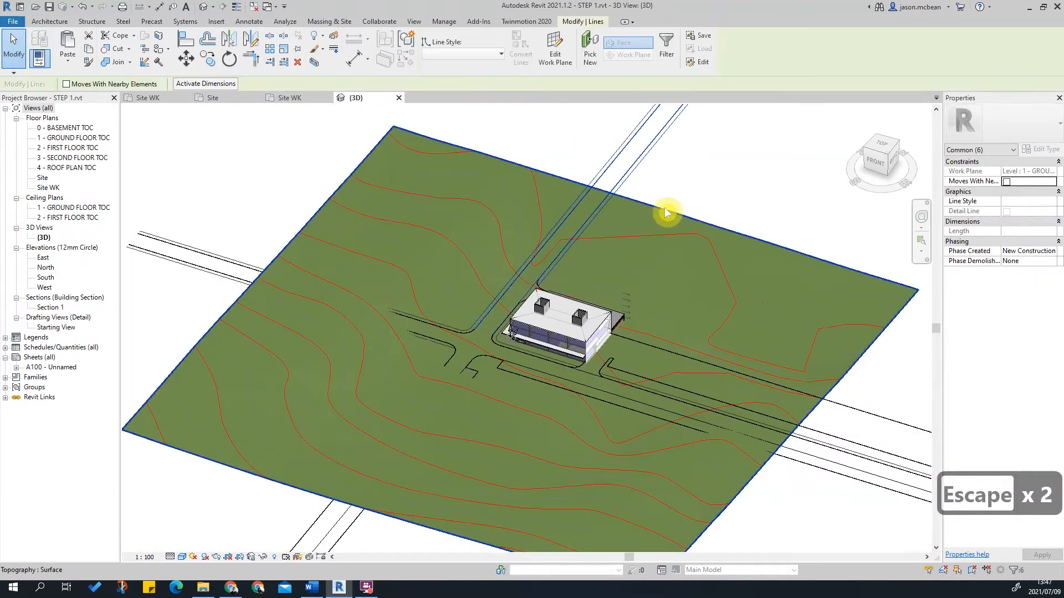
pyautogui.press('Escape')
pyautogui.scroll(2, 612, 141)
pyautogui.moveTo(759, 202); pyautogui.dragTo(557, 249)
pyautogui.scroll(-2, 685, 248)
pyautogui.press('Escape')
pyautogui.press('Escape')
pyautogui.scroll(2, 449, 380)
pyautogui.scroll(-4, 475, 435)
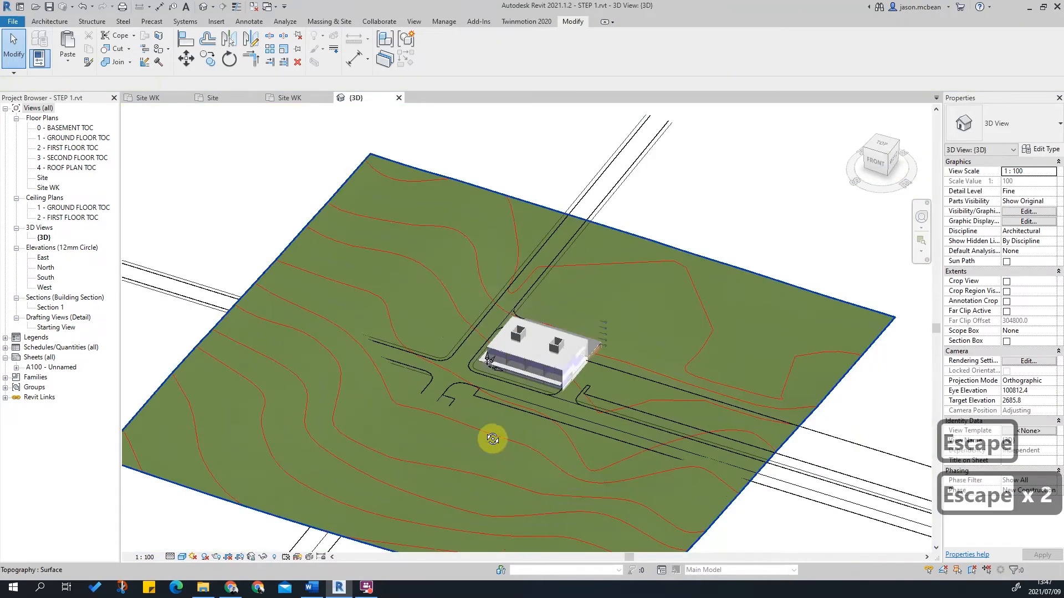
# Examine the building, kerb lines and road junction on the topography from several angles, close up and from afar.
pyautogui.keyDown('shift'); pyautogui.moveTo(515, 423); pyautogui.dragTo(600, 368, button='middle'); pyautogui.keyUp('shift')
pyautogui.scroll(5, 531, 408)
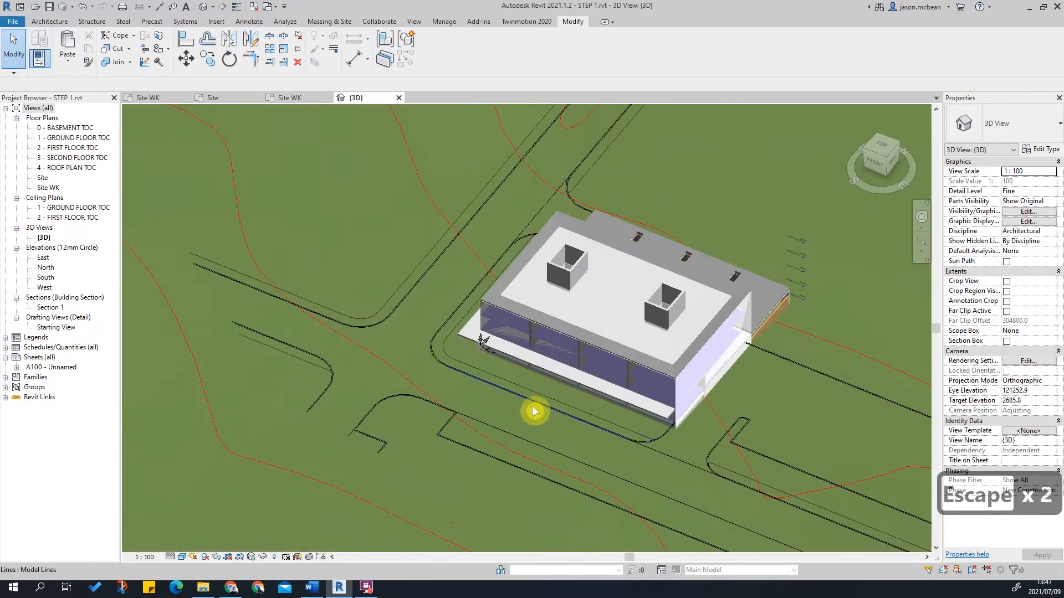
pyautogui.scroll(-4, 520, 388)
pyautogui.scroll(-1, 516, 389)
pyautogui.keyDown('shift'); pyautogui.moveTo(437, 449); pyautogui.dragTo(560, 456, button='middle'); pyautogui.keyUp('shift')
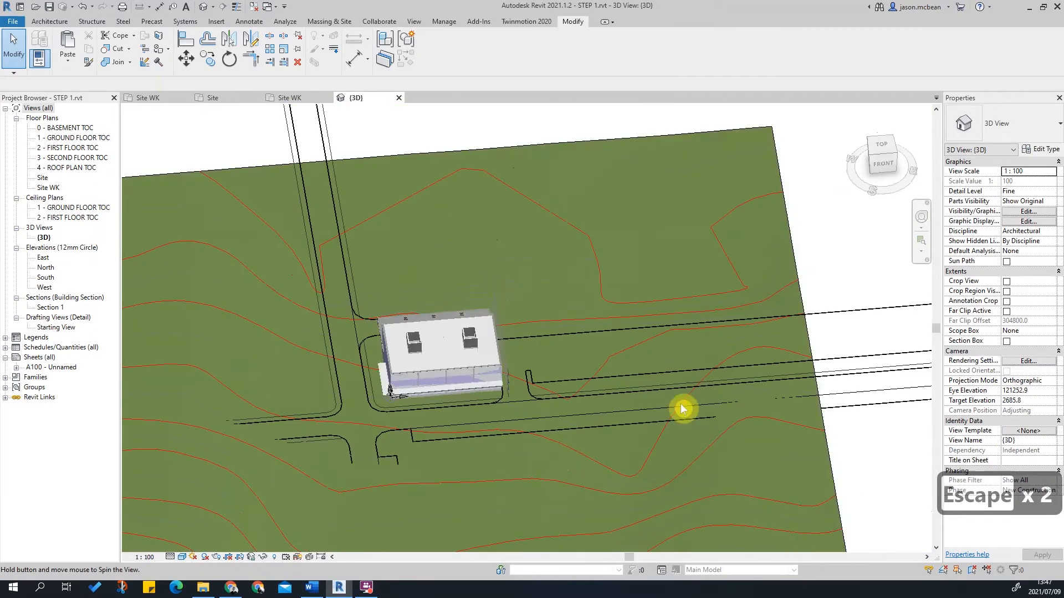
pyautogui.scroll(-2, 676, 409)
pyautogui.click(745, 502)
pyautogui.keyDown('shift'); pyautogui.moveTo(815, 506); pyautogui.dragTo(676, 280, button='middle'); pyautogui.keyUp('shift')
pyautogui.press('Escape')
pyautogui.scroll(3, 663, 320)
pyautogui.scroll(-2, 590, 310)
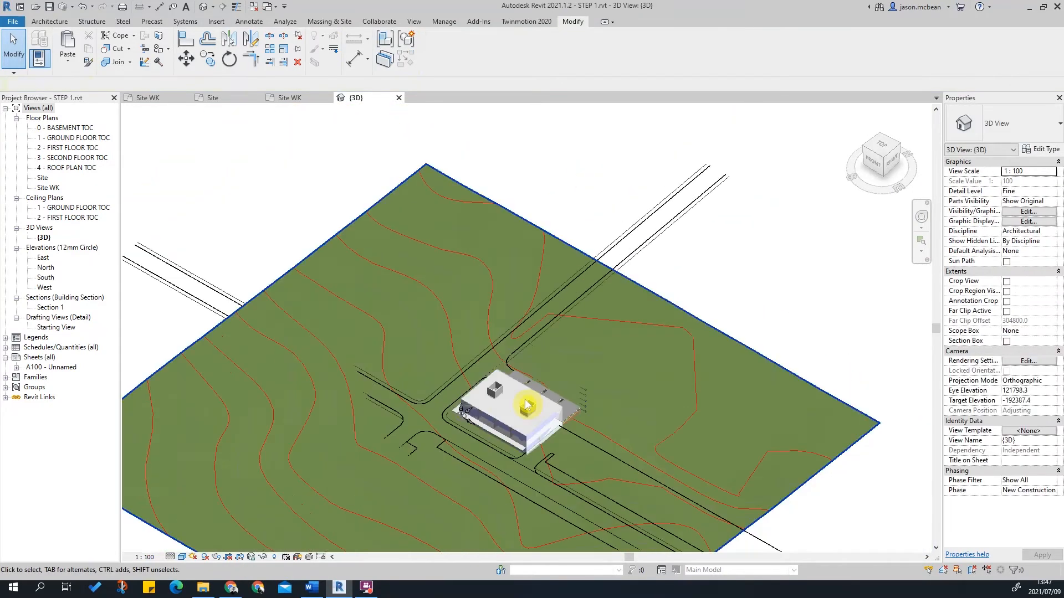
pyautogui.scroll(3, 502, 478)
pyautogui.keyDown('shift'); pyautogui.moveTo(477, 409); pyautogui.dragTo(518, 346, button='middle'); pyautogui.keyUp('shift')
pyautogui.scroll(-2, 762, 399)
pyautogui.keyDown('shift'); pyautogui.moveTo(622, 346); pyautogui.dragTo(640, 406, button='middle'); pyautogui.keyUp('shift')
pyautogui.moveTo(639, 244); pyautogui.dragTo(660, 274, button='middle')
pyautogui.scroll(3, 703, 230)
pyautogui.press('Escape')
# Examine the topography's outline against the road lines by selecting the surface and viewing the whole site.
pyautogui.click(637, 319)
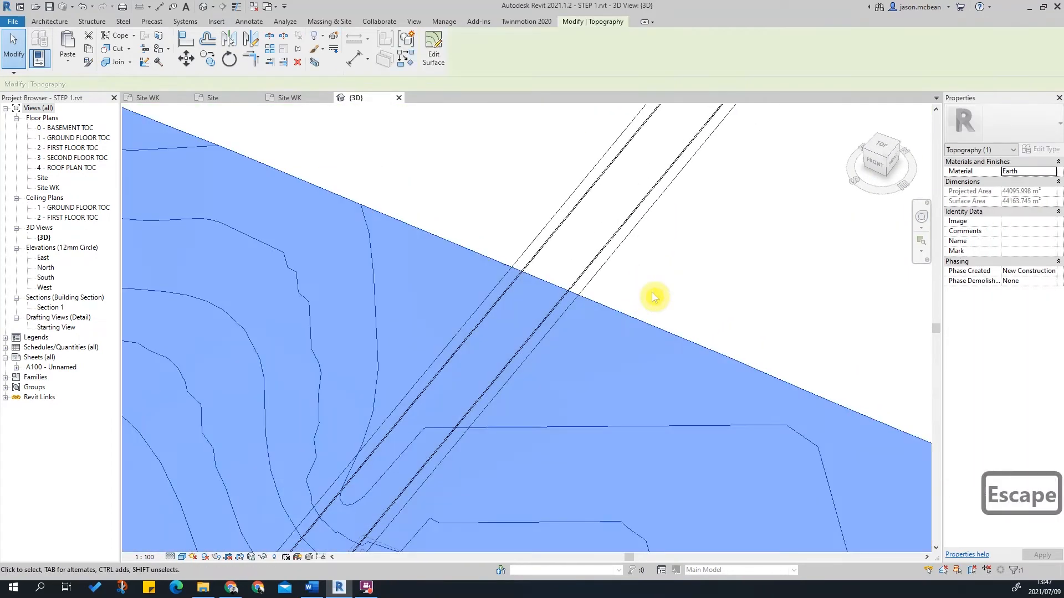
pyautogui.press('Escape')
pyautogui.scroll(-2, 698, 283)
pyautogui.scroll(-3, 666, 269)
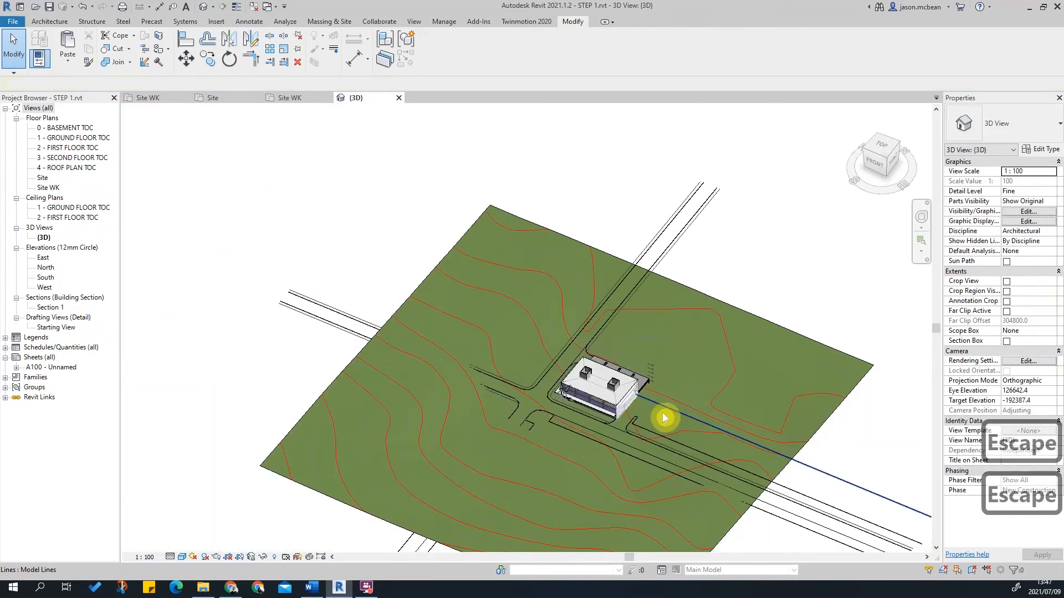
pyautogui.moveTo(848, 367); pyautogui.dragTo(808, 330, button='middle')
pyautogui.click(809, 330)
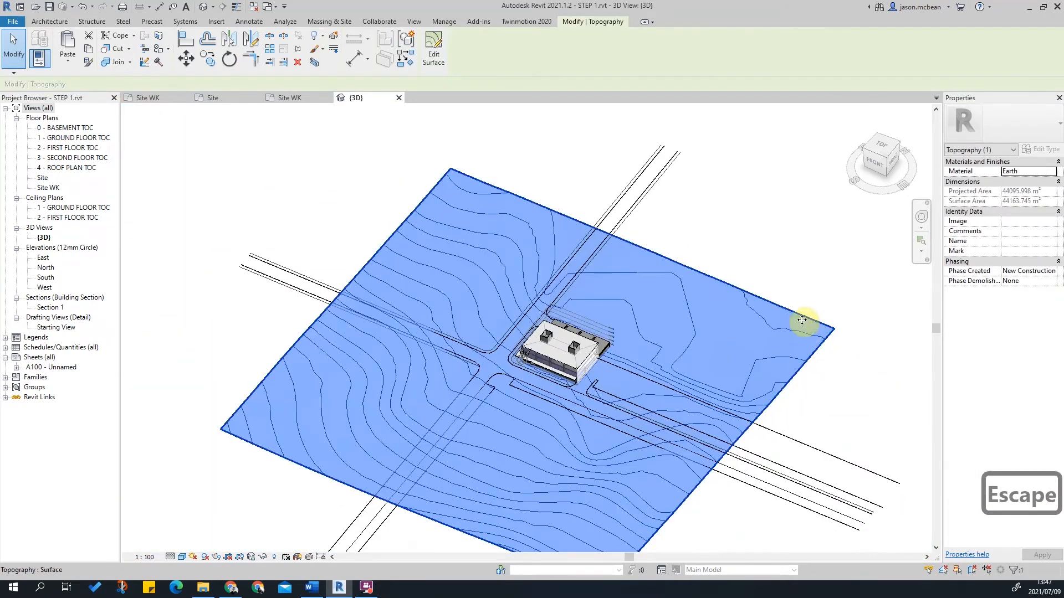
pyautogui.click(817, 270)
pyautogui.scroll(2, 615, 268)
pyautogui.scroll(-2, 464, 266)
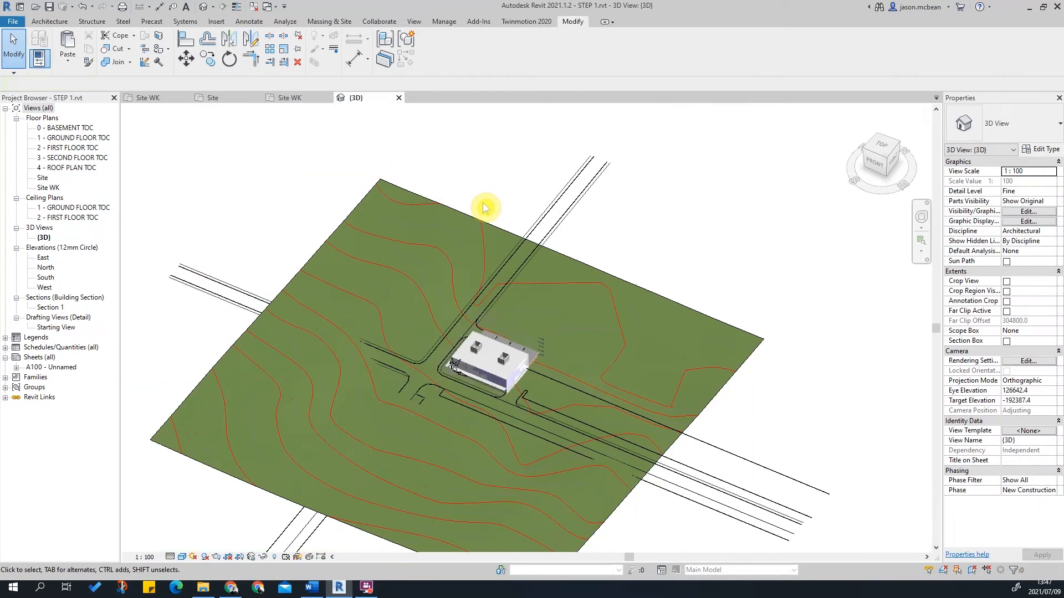
pyautogui.scroll(1, 468, 177)
pyautogui.press('Escape')
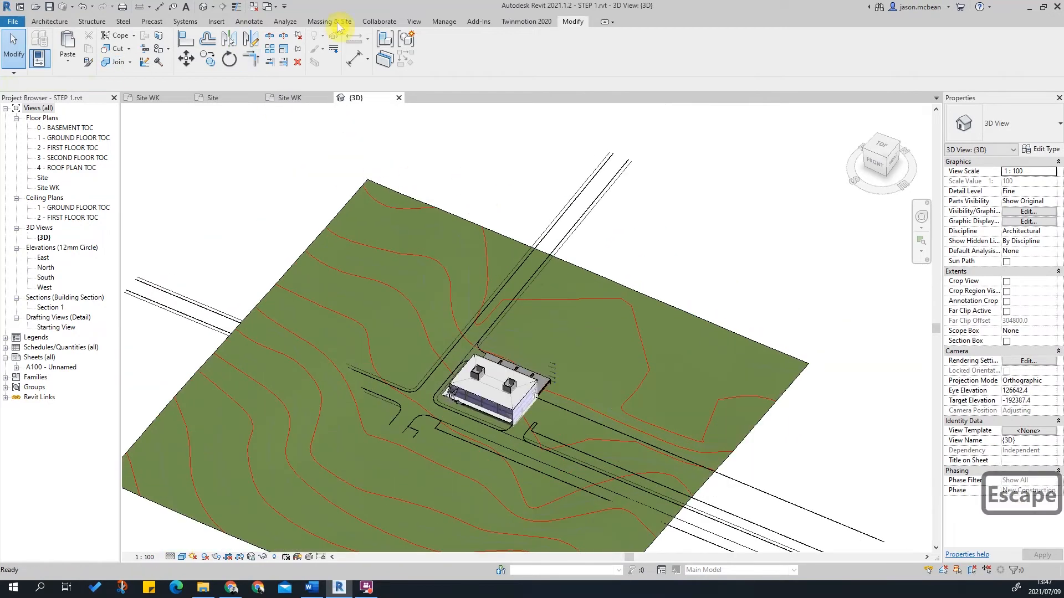
# Start a topography subregion and pick the road edge along the building's front as its first boundary line.
pyautogui.click(329, 21)
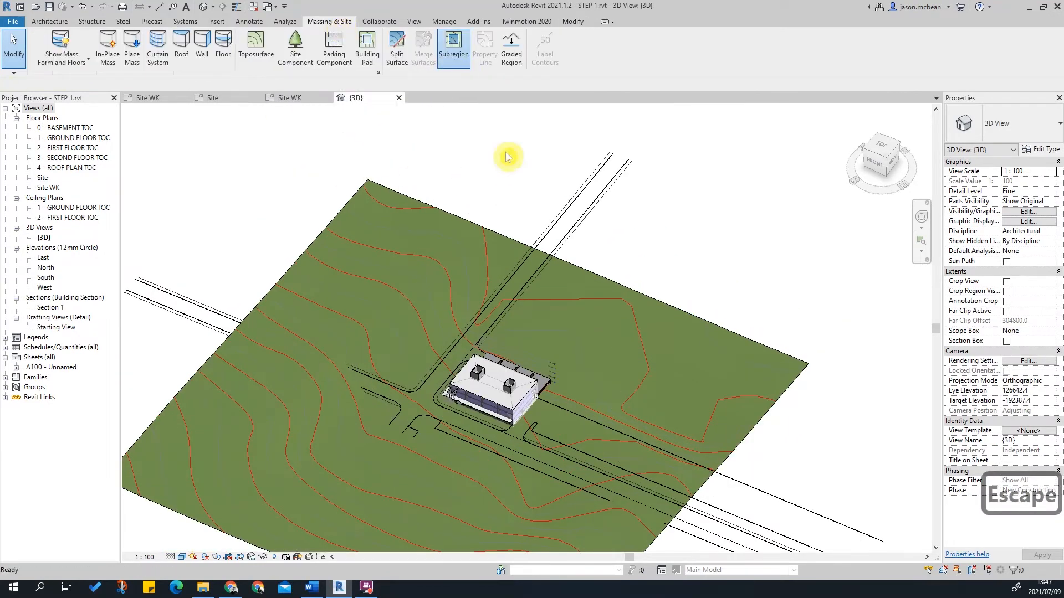
pyautogui.click(451, 44)
pyautogui.scroll(2, 513, 119)
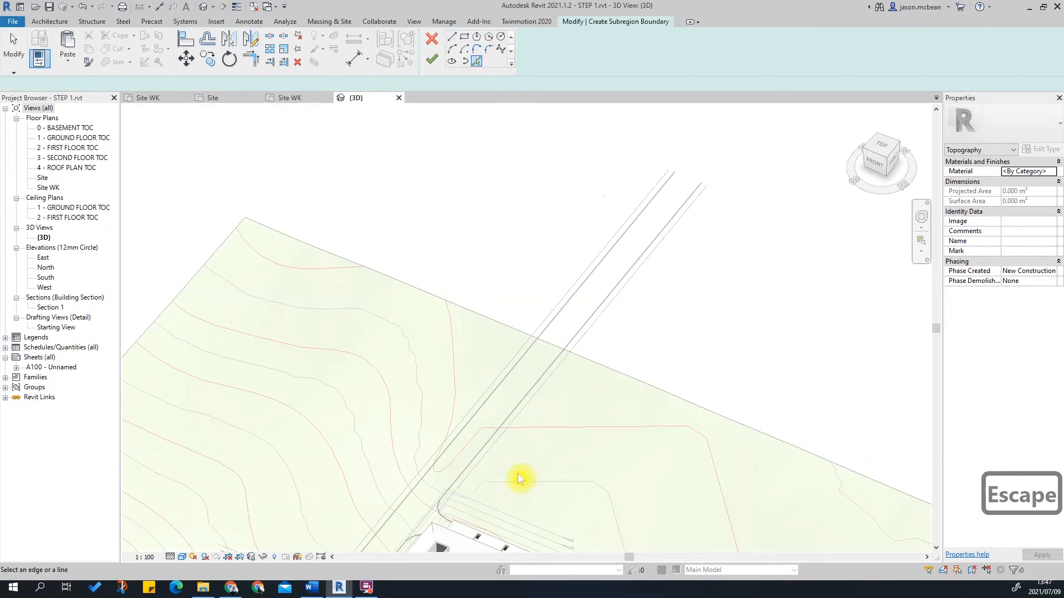
pyautogui.scroll(7, 513, 438)
pyautogui.scroll(-4, 515, 410)
pyautogui.scroll(-1, 509, 416)
pyautogui.press('Tab')
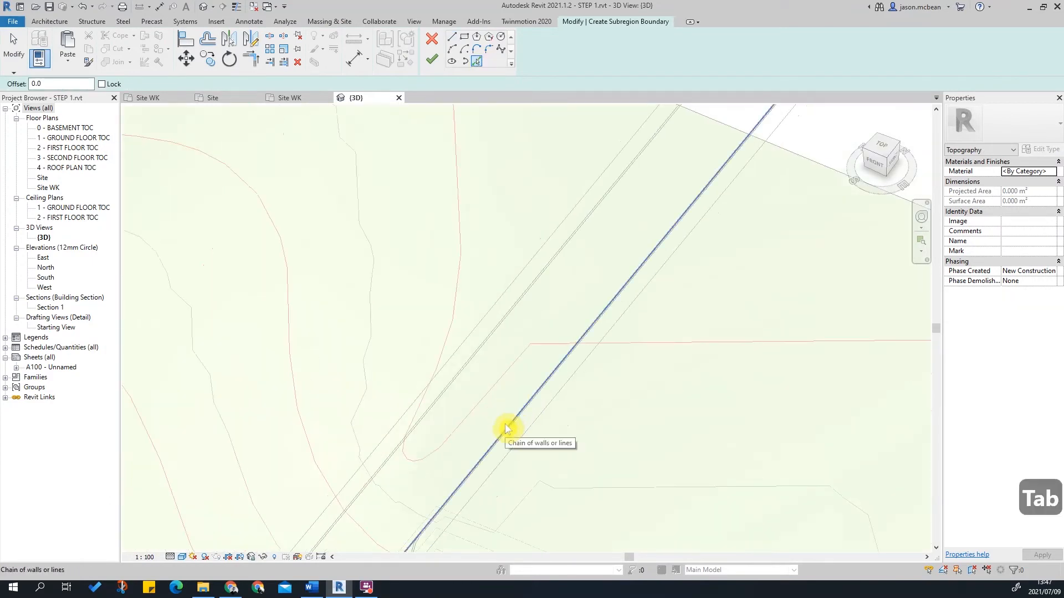
pyautogui.scroll(-5, 505, 428)
pyautogui.press('Tab')
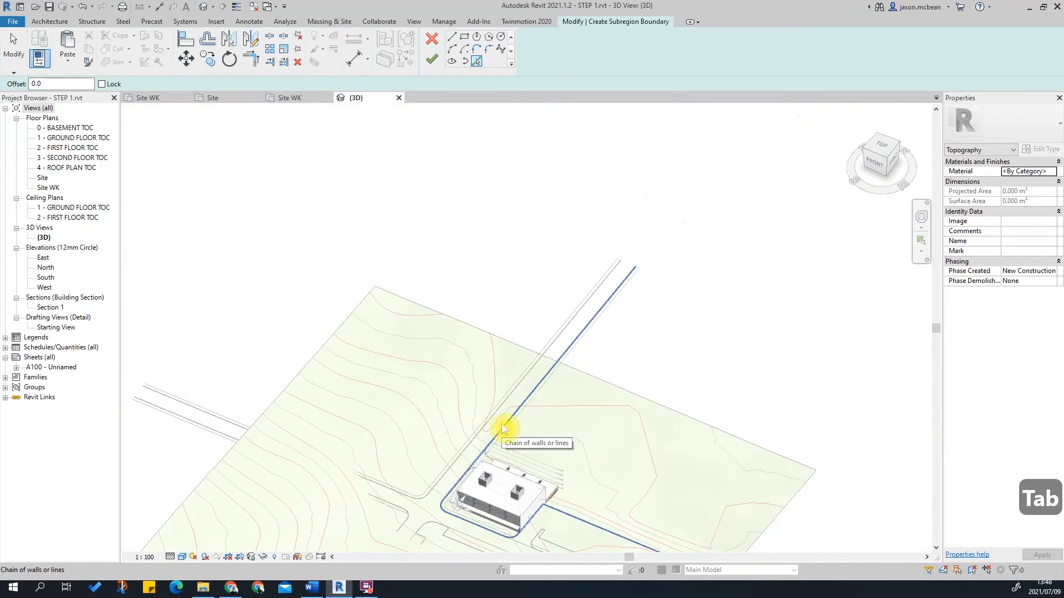
pyautogui.scroll(4, 720, 408)
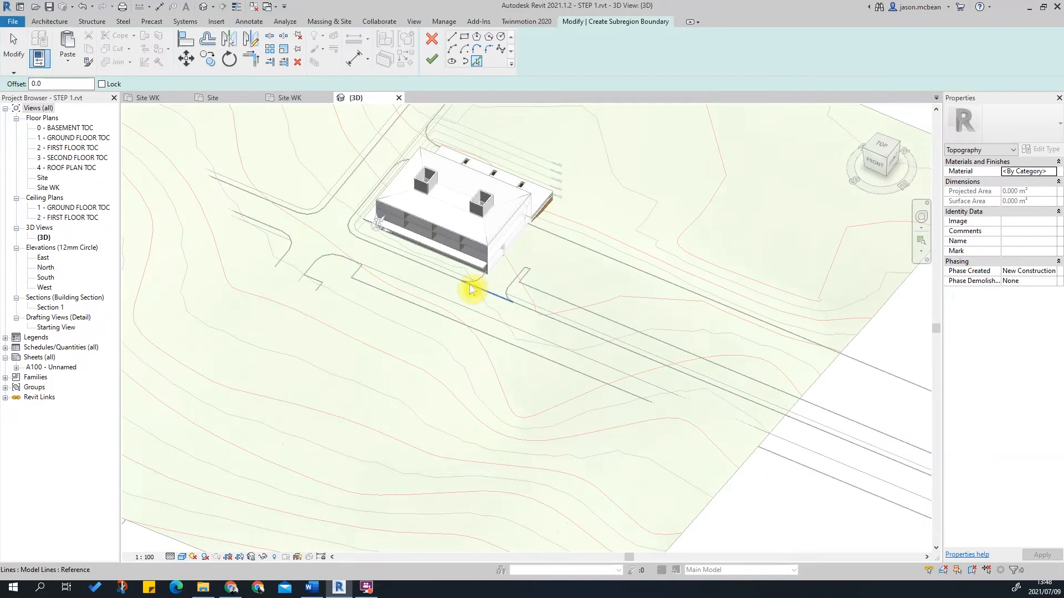
pyautogui.scroll(4, 465, 285)
pyautogui.click(439, 277)
# Pick the rounded road corner beside the building and both edges of the road running along the building's side.
pyautogui.moveTo(288, 184)
pyautogui.mouseDown(button='middle')
pyautogui.moveTo(530, 404)
pyautogui.moveTo(676, 471)
pyautogui.mouseUp(button='middle')
pyautogui.scroll(4, 387, 388)
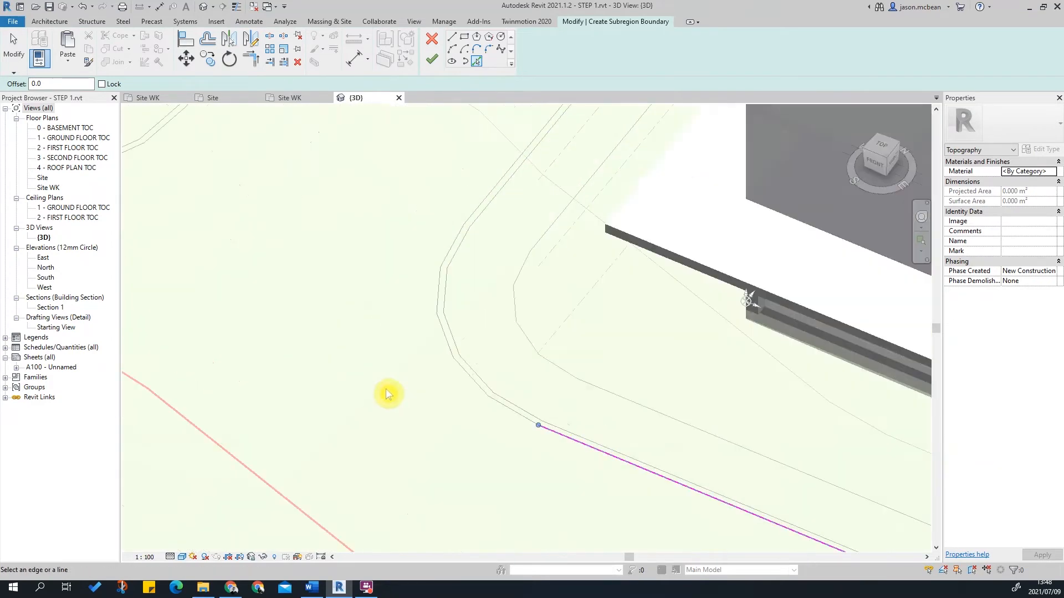
pyautogui.click(464, 383)
pyautogui.scroll(-3, 641, 373)
pyautogui.moveTo(641, 373)
pyautogui.mouseDown(button='middle')
pyautogui.moveTo(539, 374)
pyautogui.moveTo(558, 338)
pyautogui.mouseUp(button='middle')
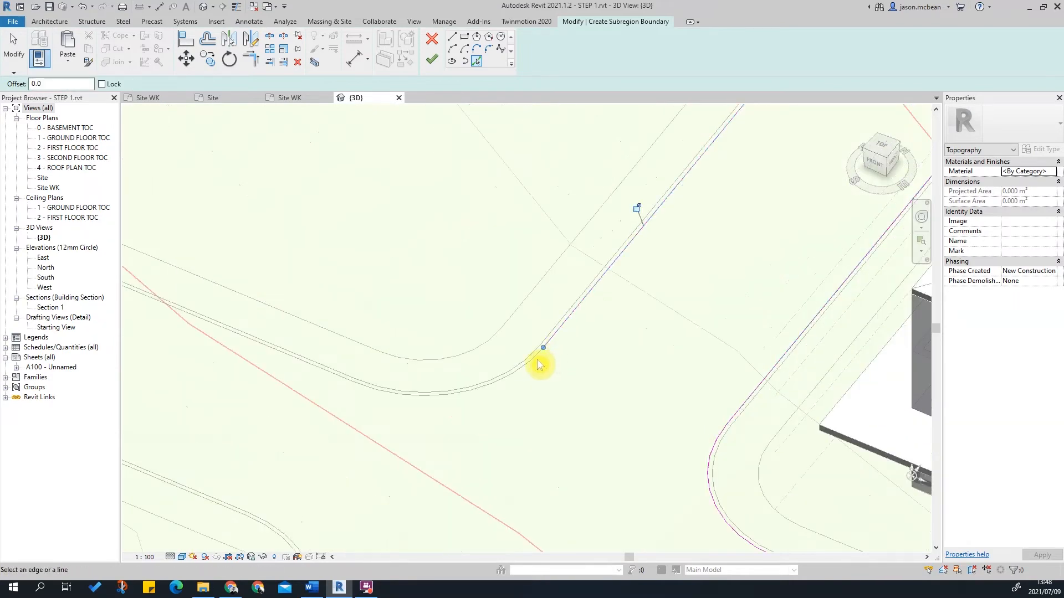
# Add the opposite junction corner, both edges of the adjoining road arm, the following rounded corner and the straight edge beyond it.
pyautogui.click(540, 358)
pyautogui.click(322, 371)
pyautogui.moveTo(321, 373)
pyautogui.mouseDown(button='middle')
pyautogui.moveTo(285, 487)
pyautogui.moveTo(264, 489)
pyautogui.mouseUp(button='middle')
pyautogui.click(263, 484)
pyautogui.moveTo(350, 526); pyautogui.dragTo(400, 294, button='middle')
pyautogui.click(377, 308)
pyautogui.click(343, 385)
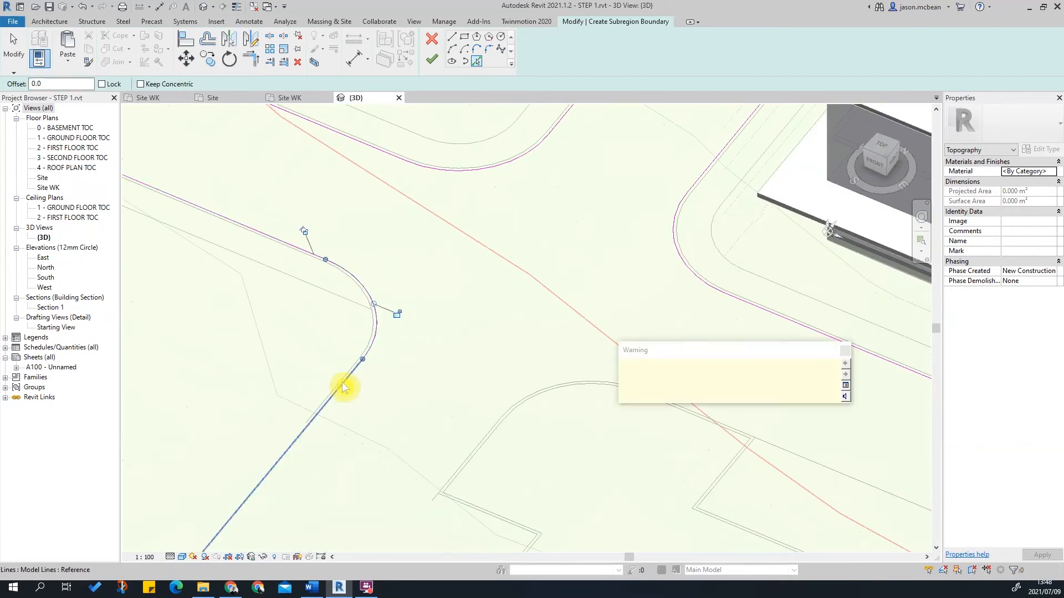
# Pick the last rounded junction corner and its two adjoining straight road edges to finish the crossroads' edge lines.
pyautogui.click(484, 439)
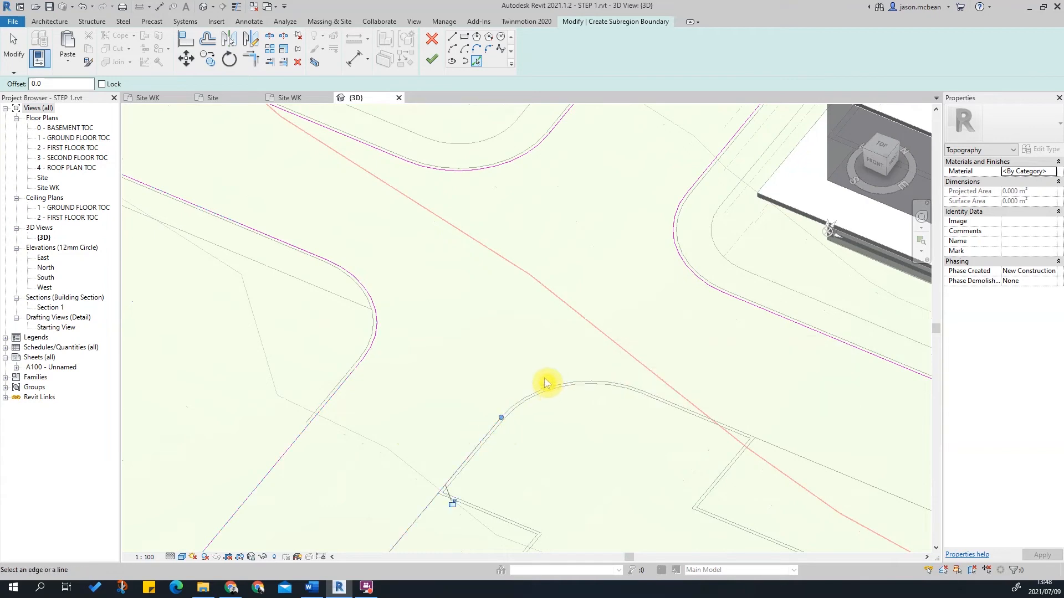
pyautogui.click(523, 396)
pyautogui.scroll(3, 659, 407)
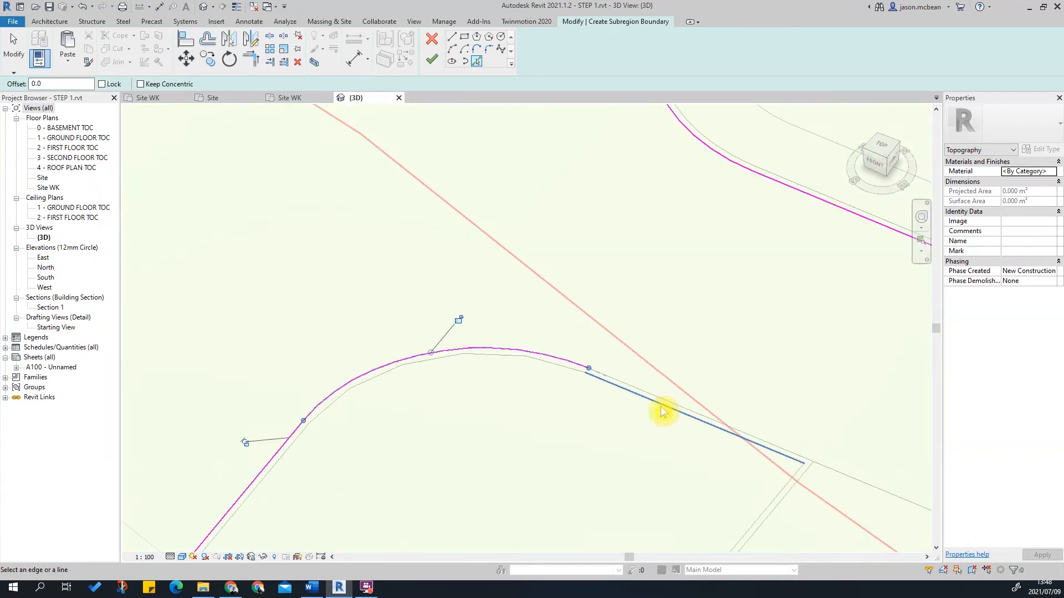
pyautogui.scroll(-7, 265, 320)
pyautogui.scroll(3, 460, 373)
pyautogui.moveTo(461, 373); pyautogui.dragTo(384, 354, button='middle')
pyautogui.scroll(-3, 385, 354)
pyautogui.scroll(-3, 525, 431)
pyautogui.scroll(2, 495, 308)
pyautogui.moveTo(496, 308); pyautogui.dragTo(654, 410, button='middle')
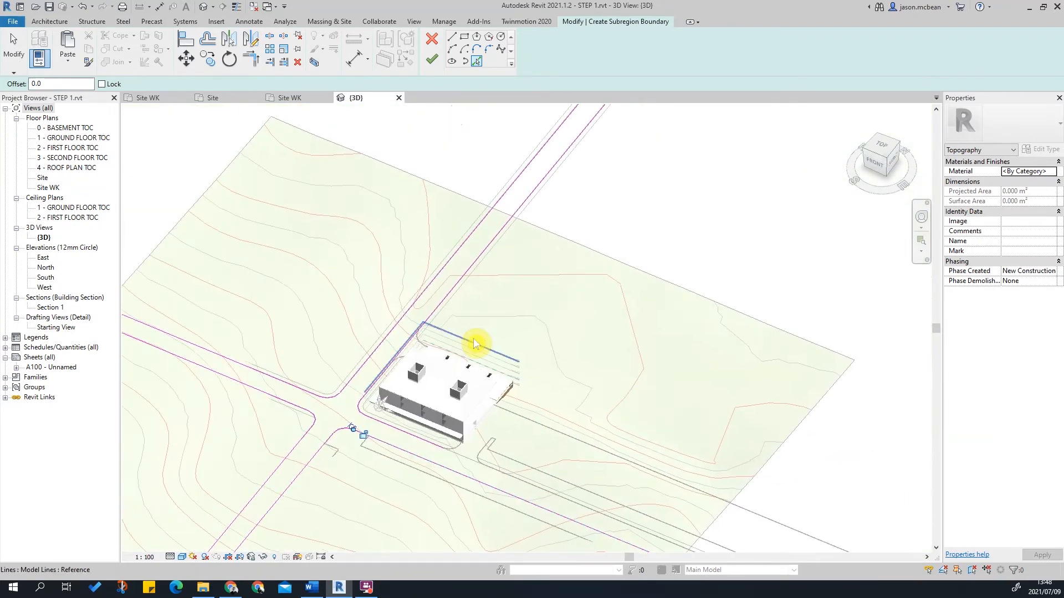
pyautogui.moveTo(474, 343); pyautogui.dragTo(534, 321, button='middle')
pyautogui.press('Escape')
pyautogui.press('Escape')
pyautogui.press('Escape')
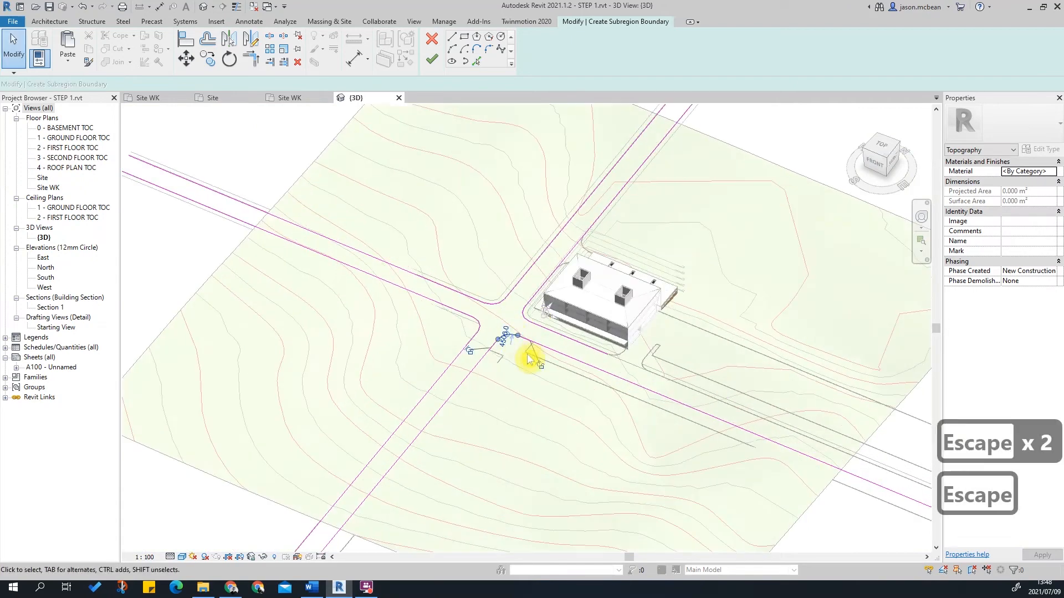
# Temporarily isolate the category of the subregion's sketch lines in the 3D view.
pyautogui.click(529, 359)
pyautogui.click(263, 558)
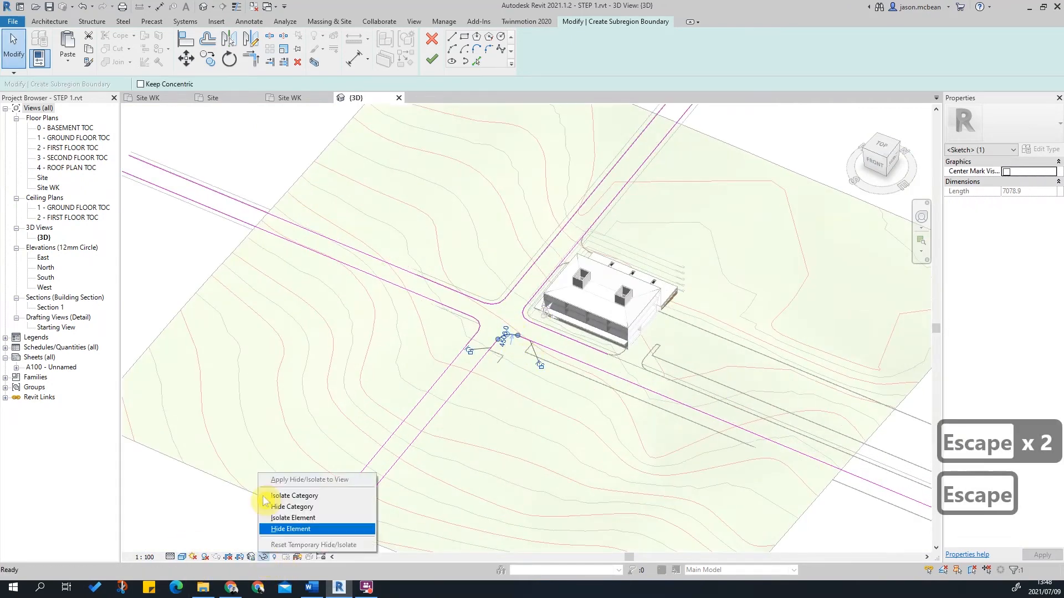
pyautogui.click(296, 496)
pyautogui.press('Escape')
pyautogui.scroll(3, 626, 342)
pyautogui.press('Escape')
pyautogui.scroll(-3, 423, 339)
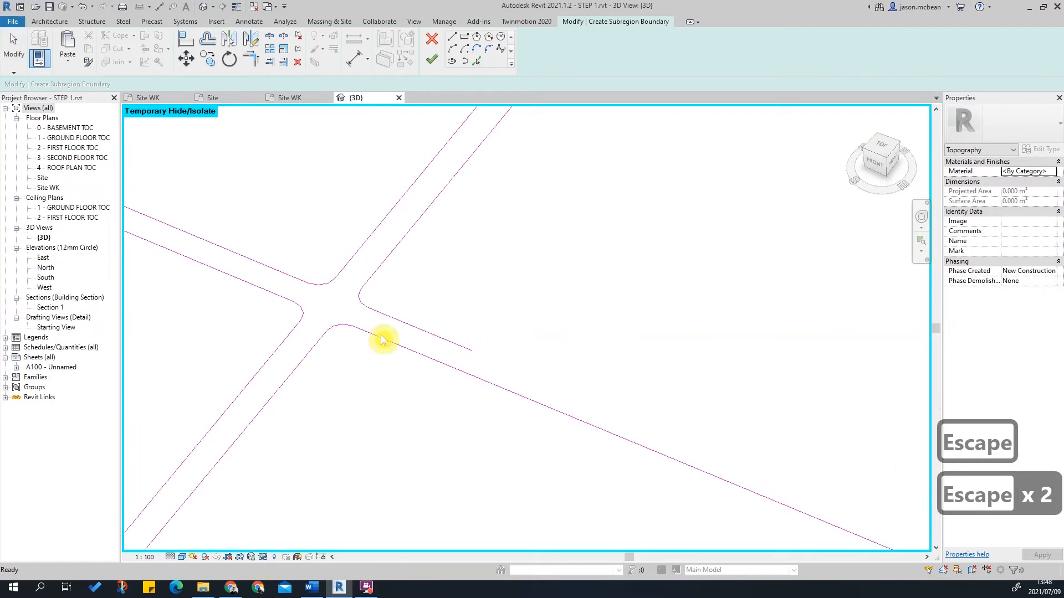
# Examine the isolated road edges and check the long edge opposite the building for its extent and open end.
pyautogui.scroll(3, 468, 387)
pyautogui.click(405, 299)
pyautogui.scroll(-2, 660, 404)
pyautogui.press('Escape')
pyautogui.scroll(-2, 453, 346)
pyautogui.scroll(2, 560, 434)
pyautogui.scroll(-2, 541, 434)
pyautogui.click(551, 424)
pyautogui.rightClick(551, 423)
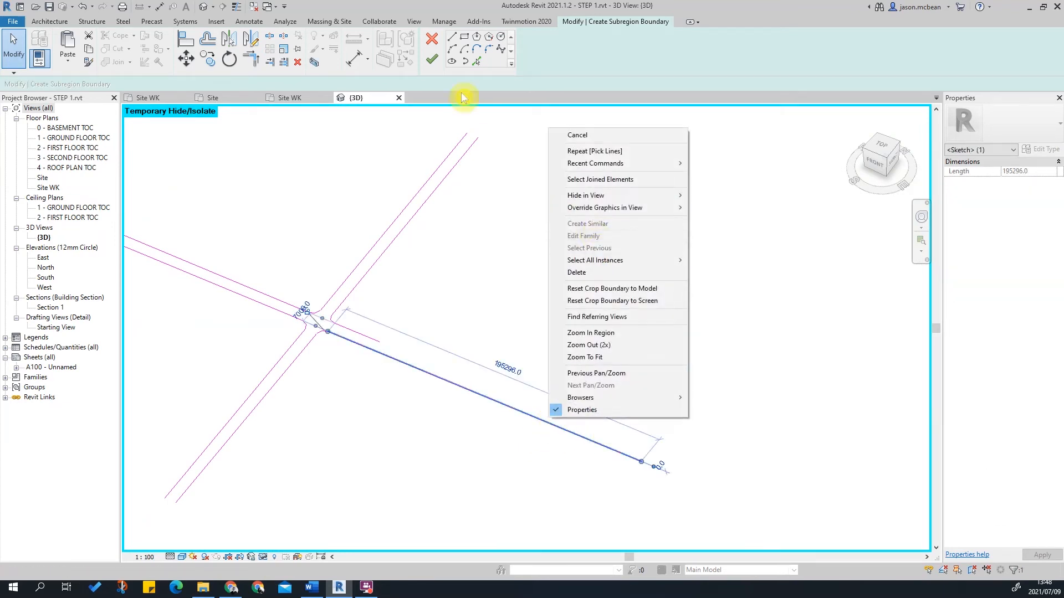
pyautogui.press('Escape')
# Sketch a closing line about 89 m long across the long edge of the road passing the building's front.
pyautogui.click(451, 36)
pyautogui.click(511, 478)
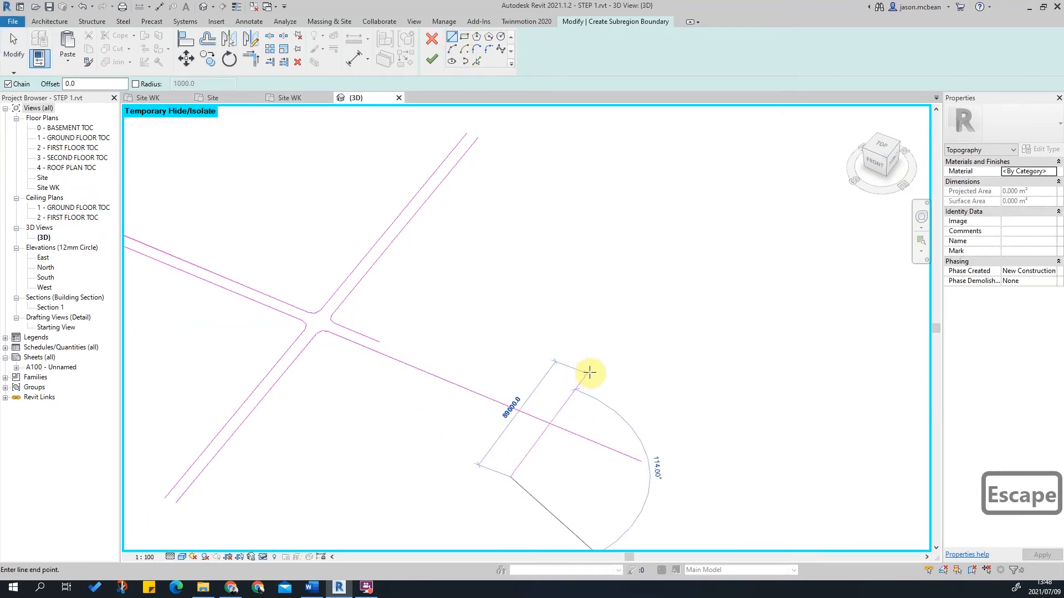
pyautogui.press('Escape')
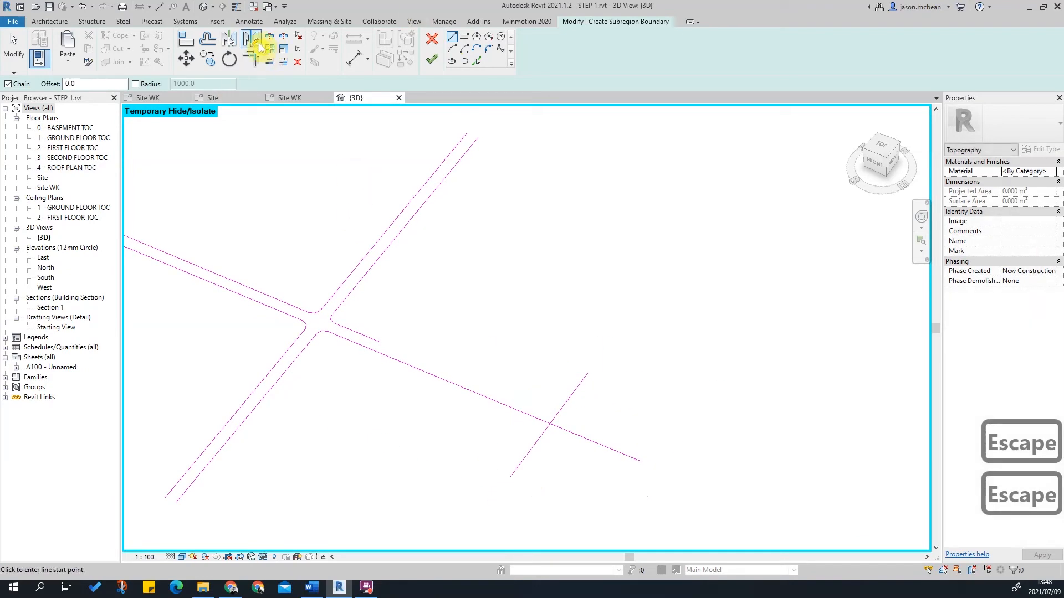
# Extend the short road edge in front of the building to the new closing line.
pyautogui.click(283, 62)
pyautogui.press('Escape')
pyautogui.scroll(-2, 537, 325)
pyautogui.press('Escape')
pyautogui.scroll(3, 522, 399)
pyautogui.press('Tab')
pyautogui.press('Escape')
pyautogui.press('Escape')
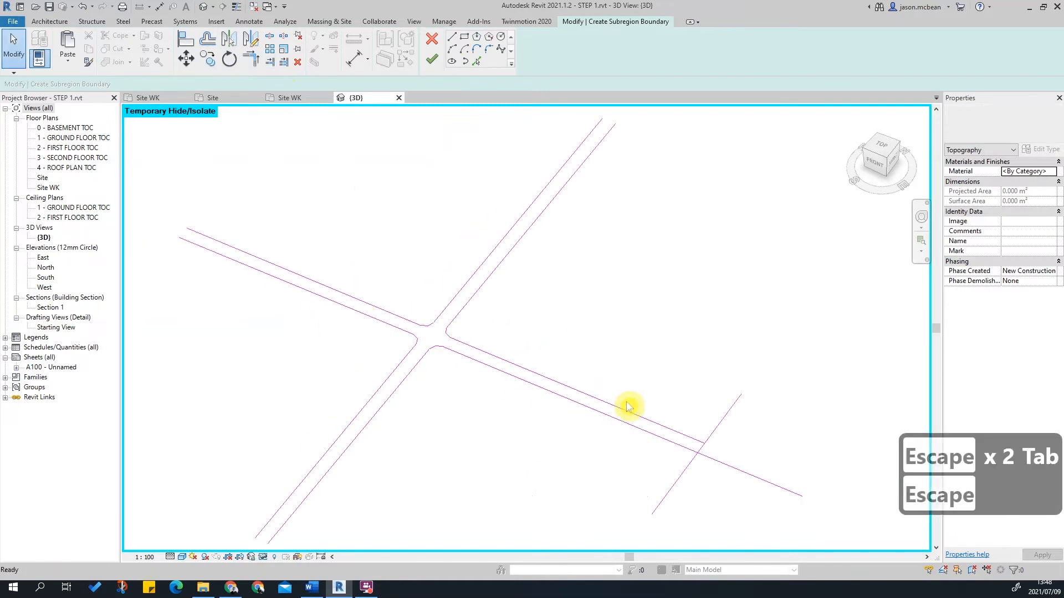
# Sketch closing lines across the road arm running behind the building and the arm leading away from the building's front road.
pyautogui.moveTo(693, 227); pyautogui.dragTo(644, 327, button='middle')
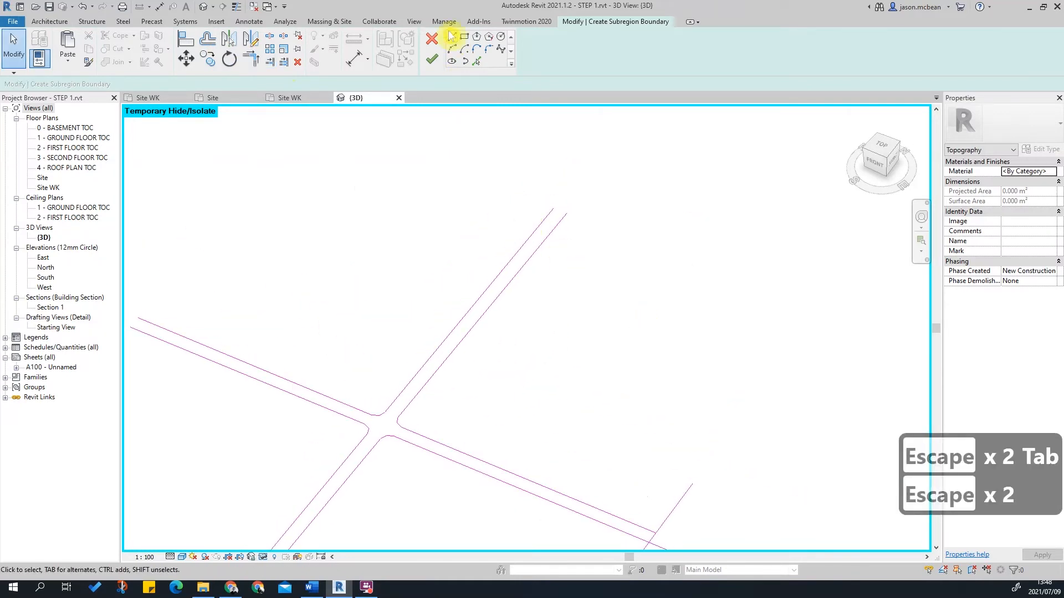
pyautogui.click(505, 223)
pyautogui.click(557, 246)
pyautogui.scroll(-3, 634, 276)
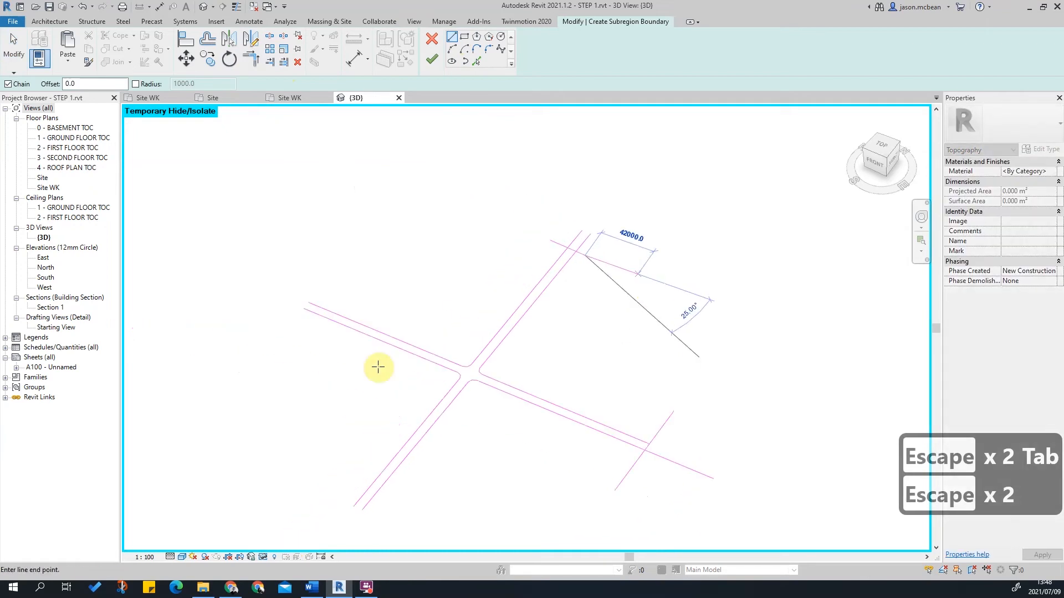
pyautogui.press('Escape')
pyautogui.click(339, 337)
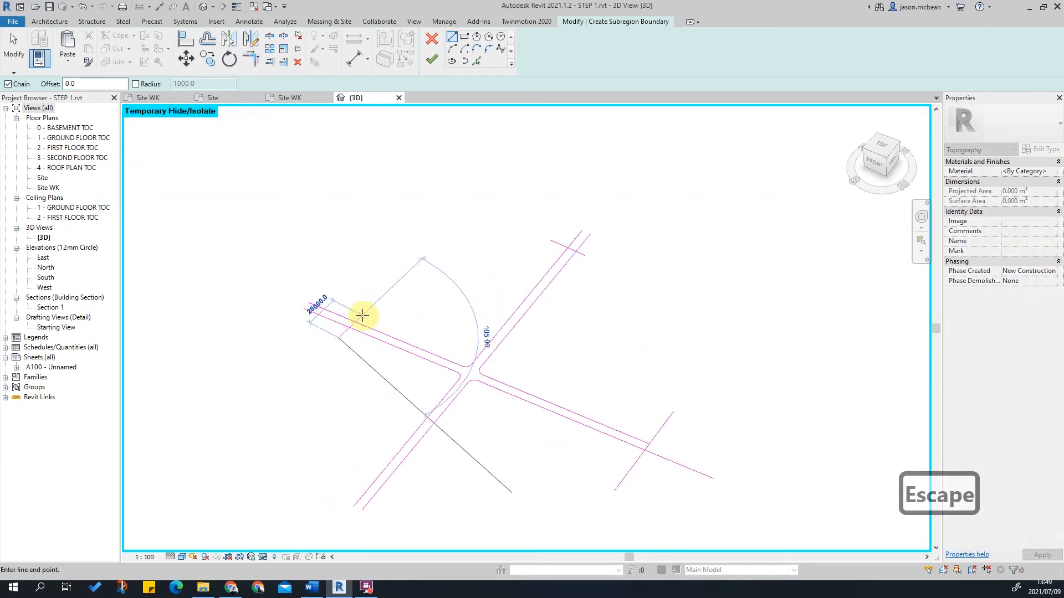
pyautogui.scroll(2, 359, 310)
pyautogui.press('Escape')
pyautogui.scroll(-3, 415, 261)
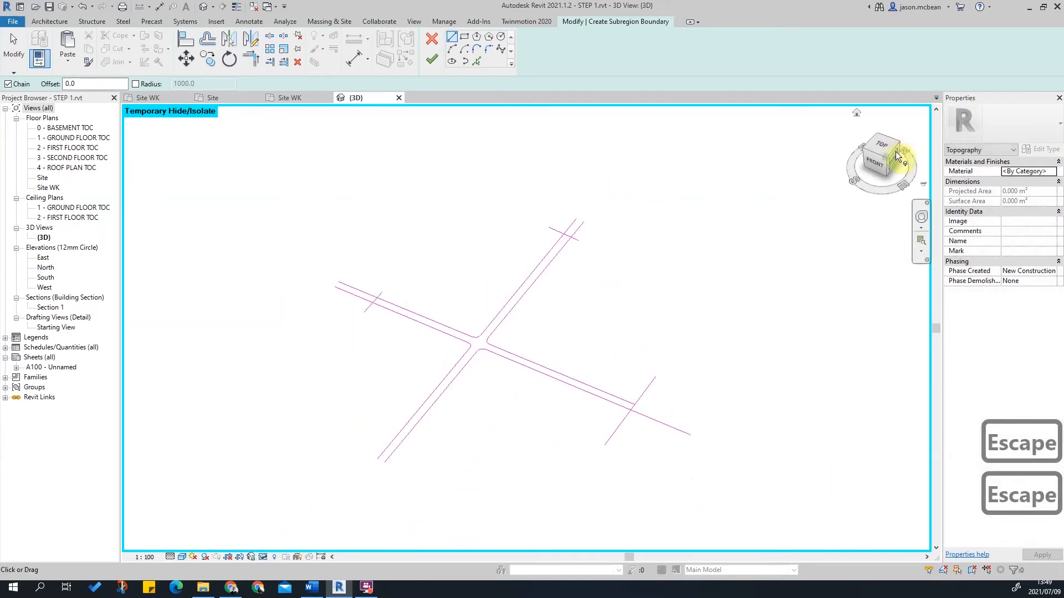
# Switch to the top view and sketch a closing line across the end of the remaining road arm.
pyautogui.scroll(-9, 513, 283)
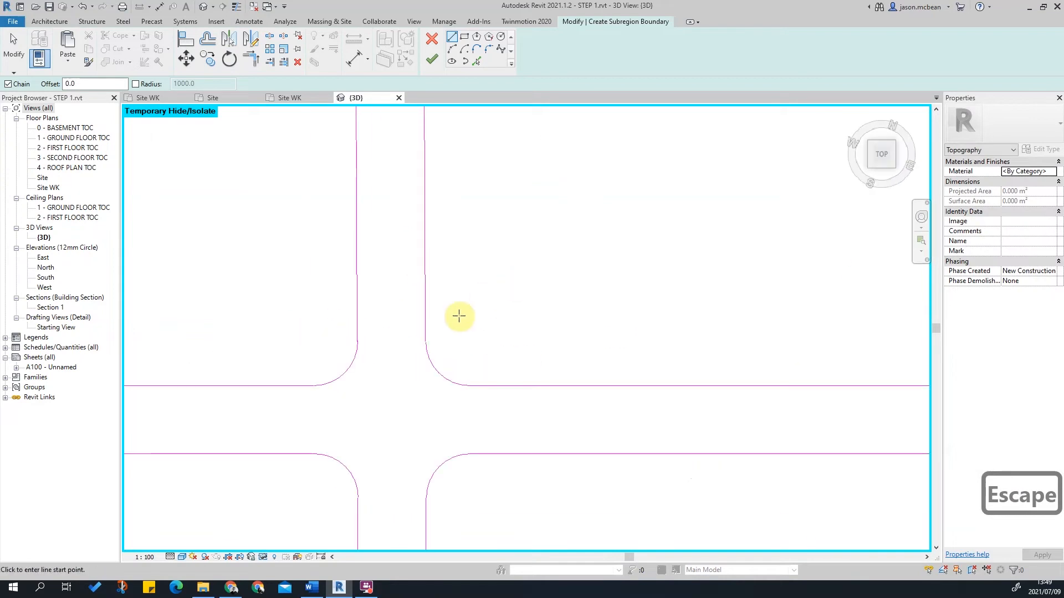
pyautogui.scroll(-2, 488, 442)
pyautogui.moveTo(505, 455); pyautogui.dragTo(498, 353, button='middle')
pyautogui.scroll(2, 439, 512)
pyautogui.click(423, 511)
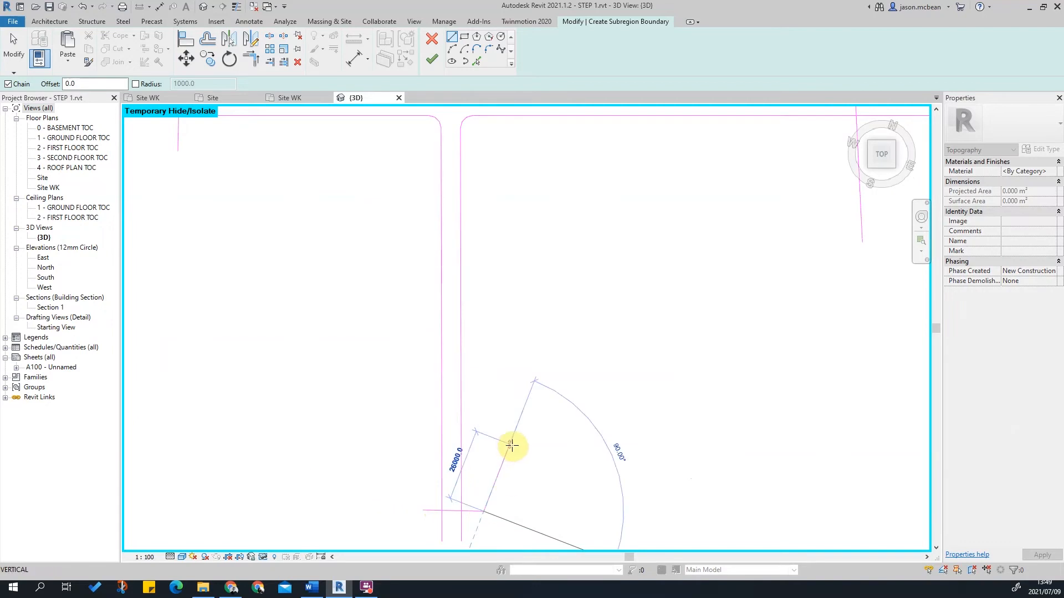
pyautogui.press('Escape')
pyautogui.scroll(-2, 510, 444)
pyautogui.moveTo(496, 242); pyautogui.dragTo(497, 328, button='middle')
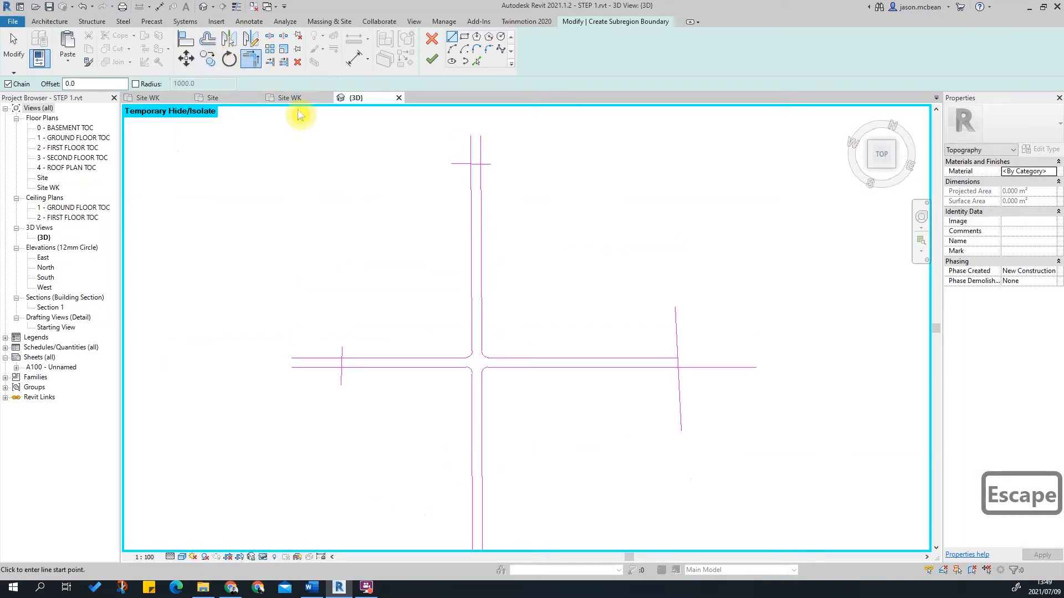
# Trim the road edges and closing lines to corners at the arm behind the building and the arm past its front.
pyautogui.click(251, 59)
pyautogui.click(468, 185)
pyautogui.click(485, 162)
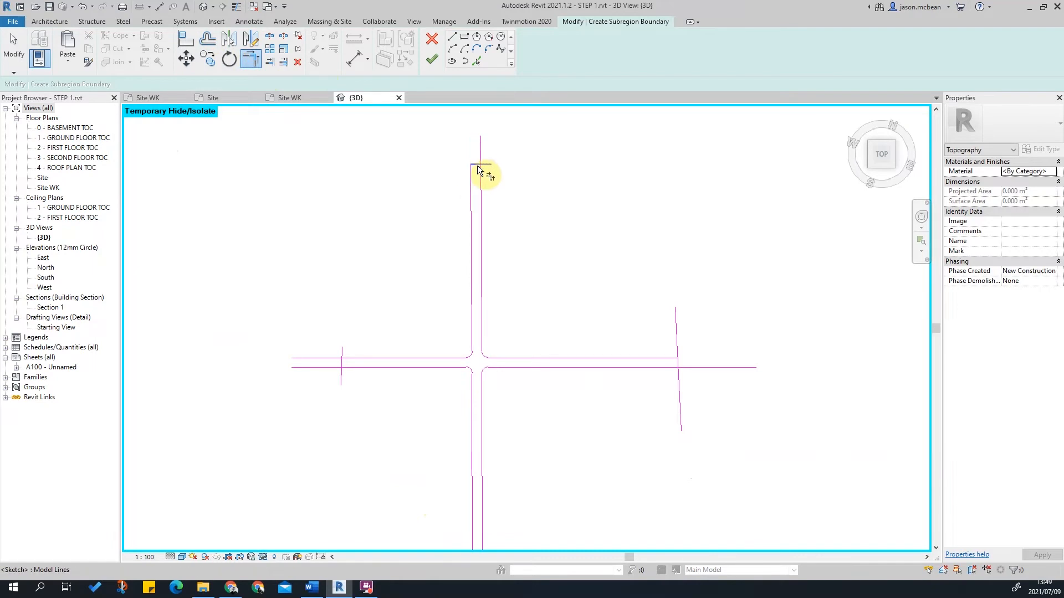
pyautogui.click(660, 358)
pyautogui.click(680, 370)
pyautogui.click(674, 367)
# Trim the edges and closing line to corners at the end of the arm leading south from the junction.
pyautogui.scroll(-2, 519, 430)
pyautogui.scroll(4, 482, 480)
pyautogui.moveTo(482, 480); pyautogui.dragTo(470, 346, button='middle')
pyautogui.click(505, 343)
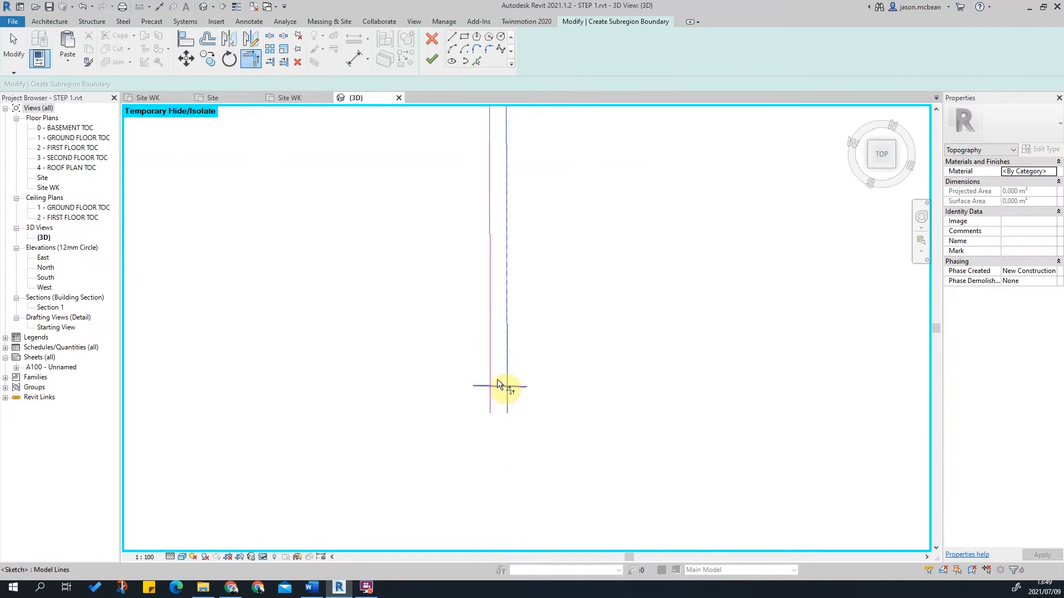
# Trim the edges and closing line to corners at the end of the junction's west arm.
pyautogui.scroll(-4, 493, 370)
pyautogui.scroll(5, 437, 247)
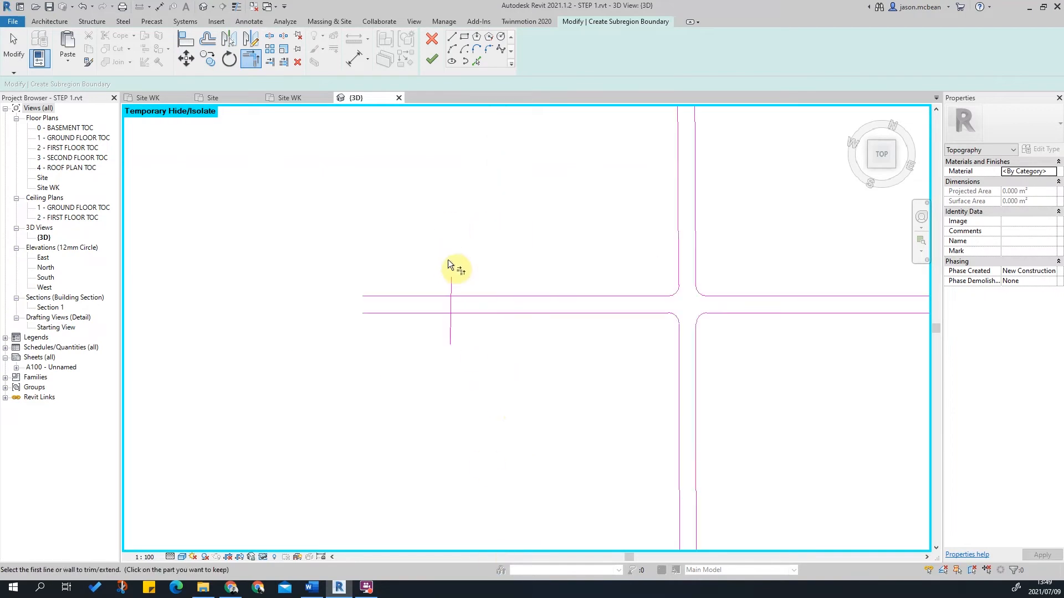
pyautogui.click(458, 304)
pyautogui.click(445, 324)
pyautogui.click(464, 340)
pyautogui.scroll(-5, 444, 344)
pyautogui.press('Escape')
pyautogui.press('Escape')
# Reset the temporary isolation to restore the topography and building around the road outline.
pyautogui.scroll(2, 531, 394)
pyautogui.scroll(2, 463, 396)
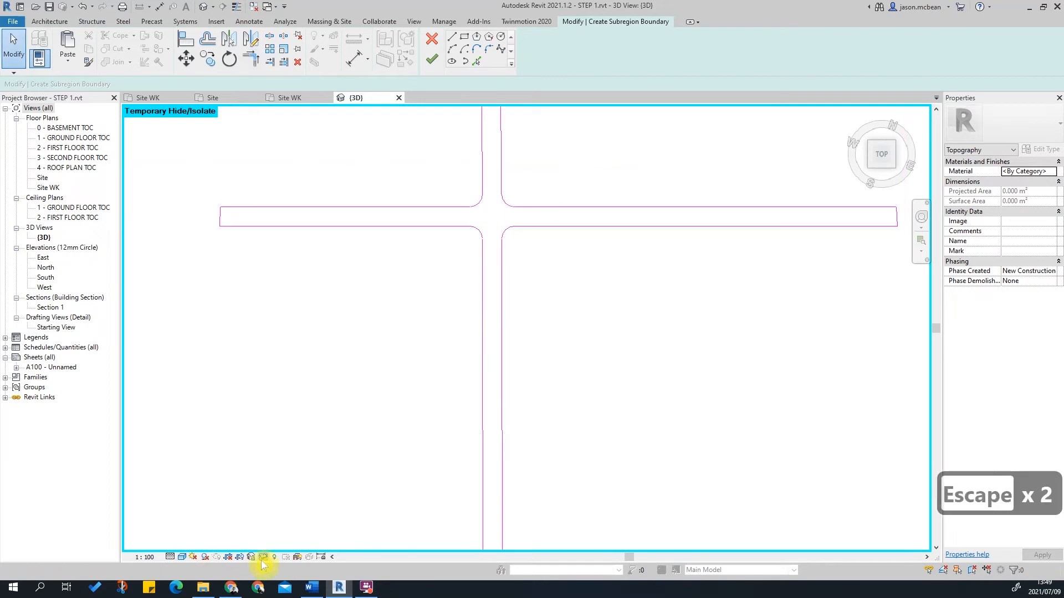
pyautogui.click(262, 557)
pyautogui.click(281, 542)
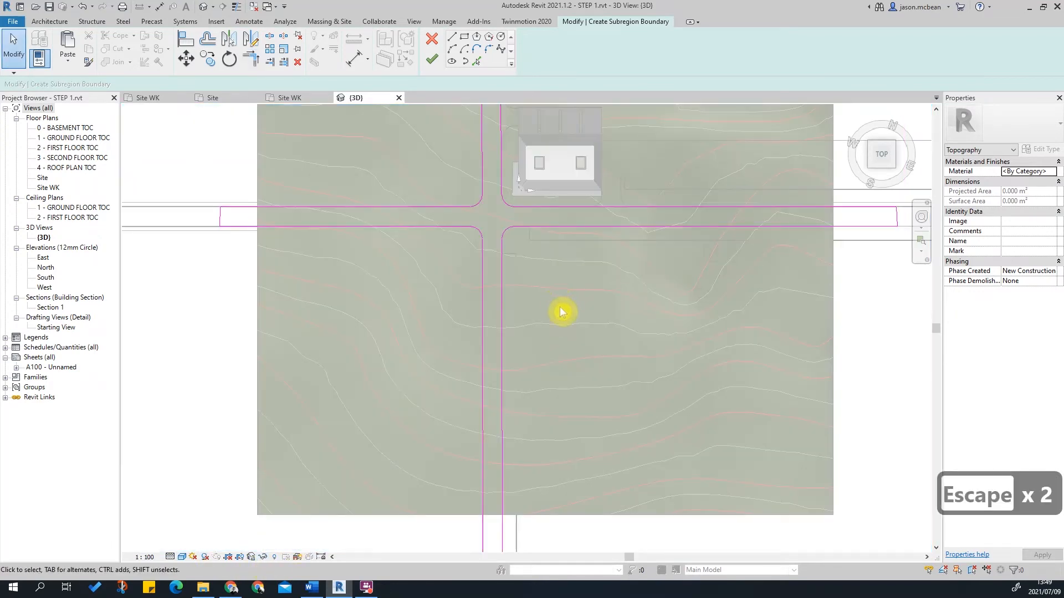
# Finish the boundary sketch to create the road junction subregion on the topography.
pyautogui.scroll(-3, 558, 309)
pyautogui.press('Escape')
pyautogui.click(432, 58)
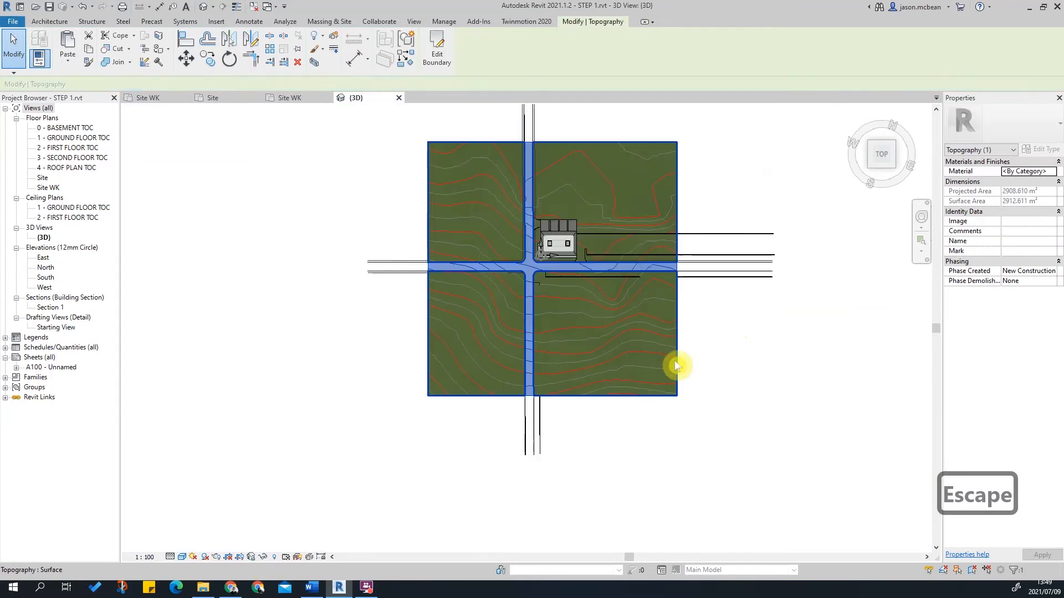
pyautogui.press('Escape')
pyautogui.scroll(4, 584, 288)
pyautogui.scroll(-2, 467, 298)
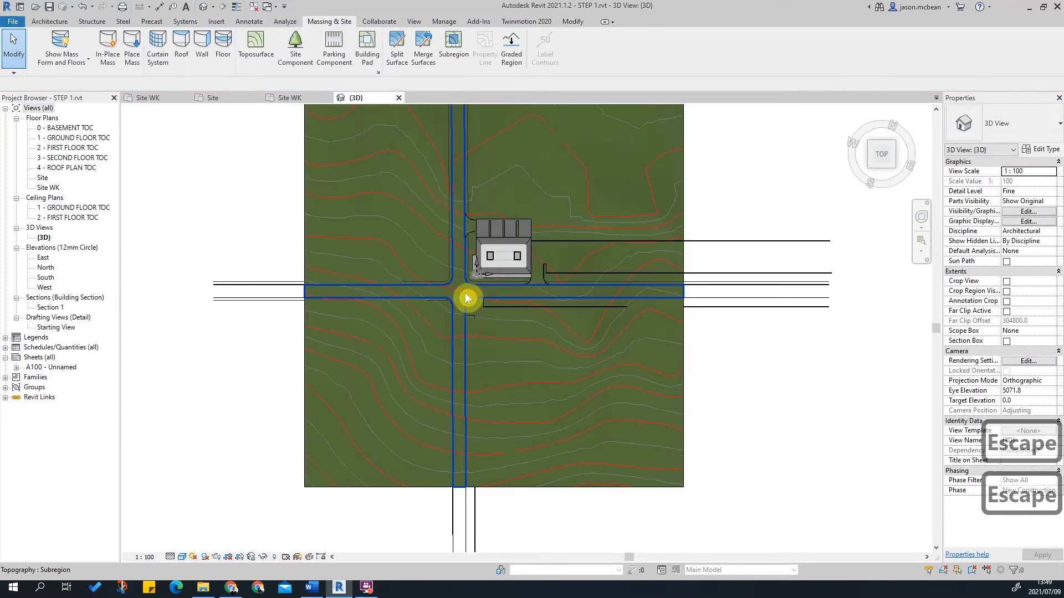
pyautogui.click(467, 298)
pyautogui.press('Escape')
# Select the road subregion and choose the Site - Hardcore material for it by searching the materials for HAR.
pyautogui.keyDown('shift'); pyautogui.moveTo(505, 327); pyautogui.dragTo(565, 169, button='middle'); pyautogui.keyUp('shift')
pyautogui.scroll(8, 566, 169)
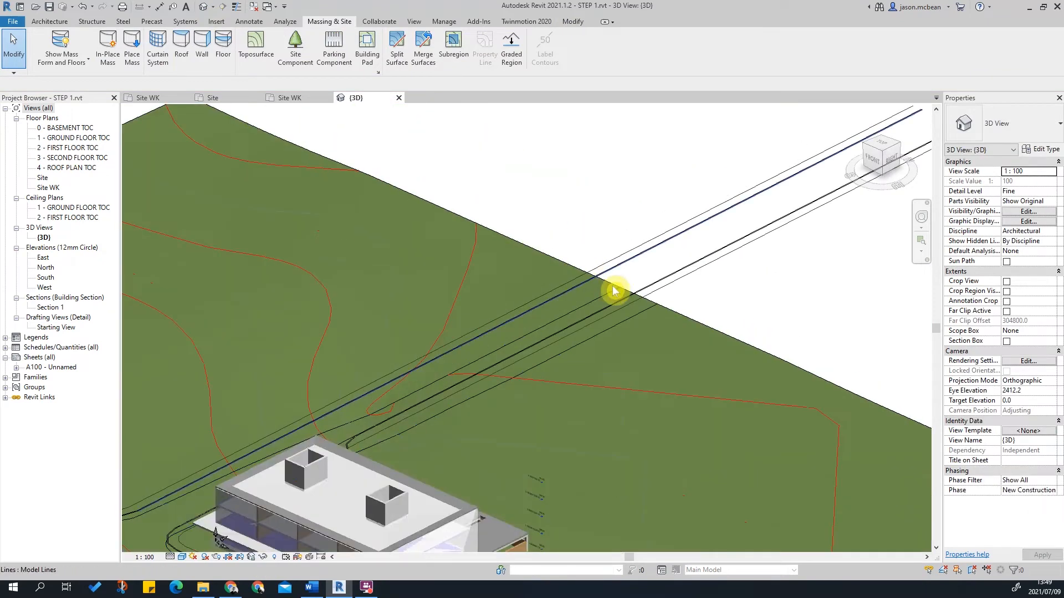
pyautogui.click(652, 310)
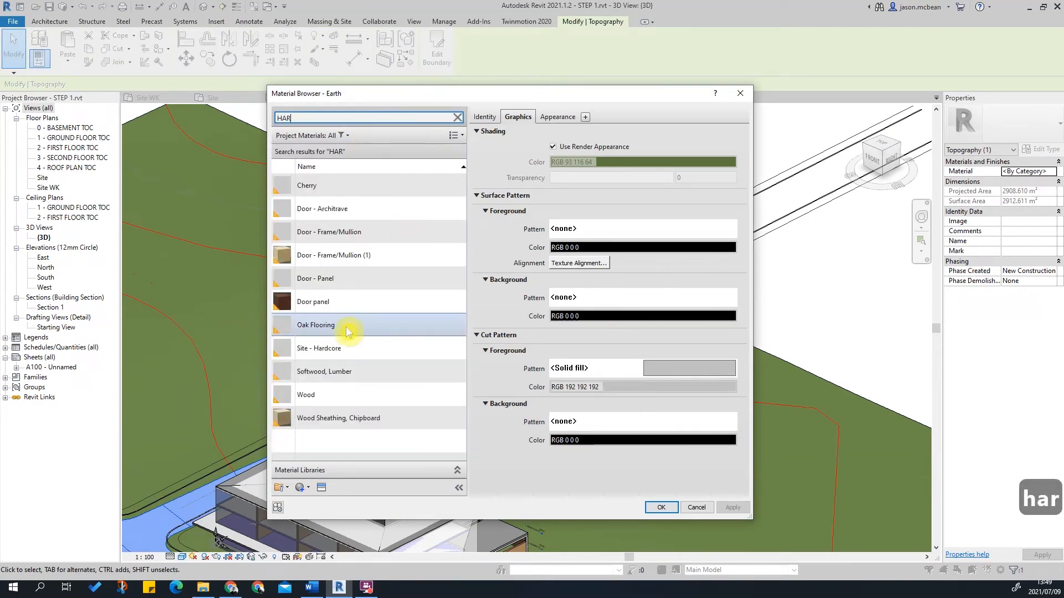
pyautogui.click(342, 354)
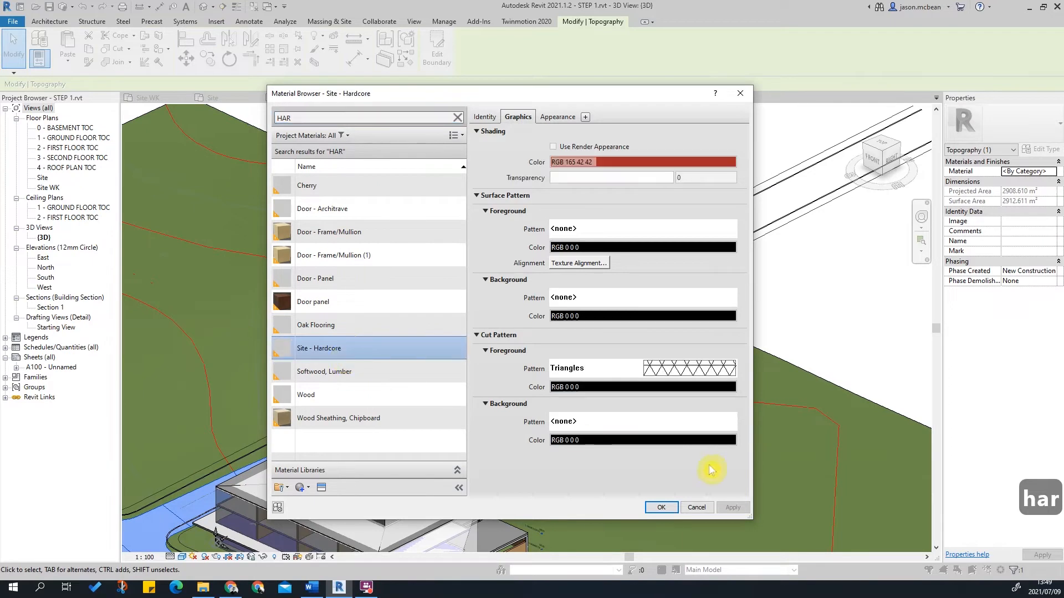
# Replace Site - Hardcore's appearance with the Sitework asset Asphalt - Light Grey and use the render appearance for its shading.
pyautogui.click(574, 115)
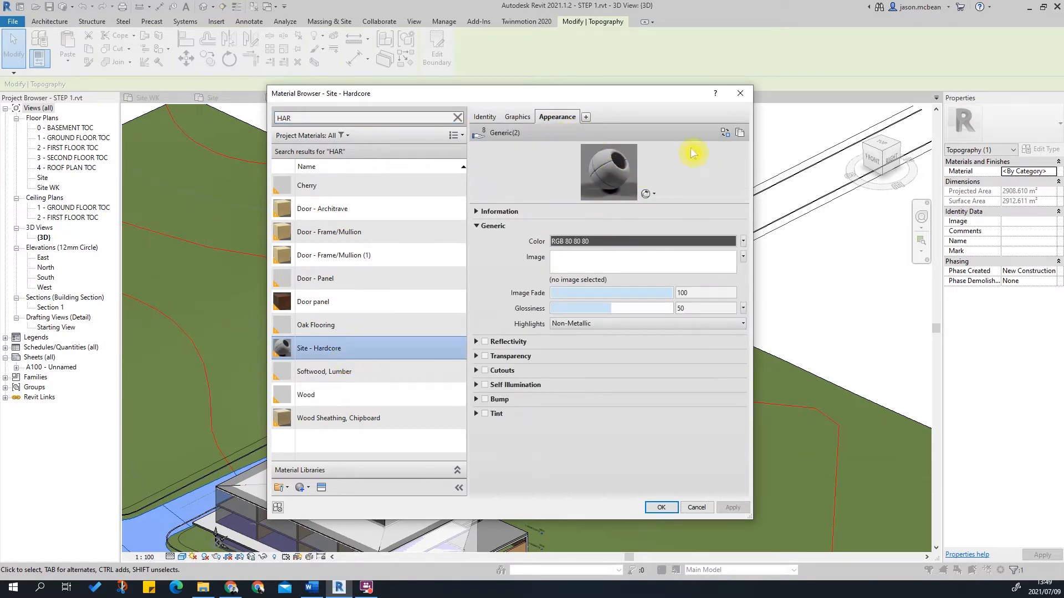
pyautogui.click(726, 132)
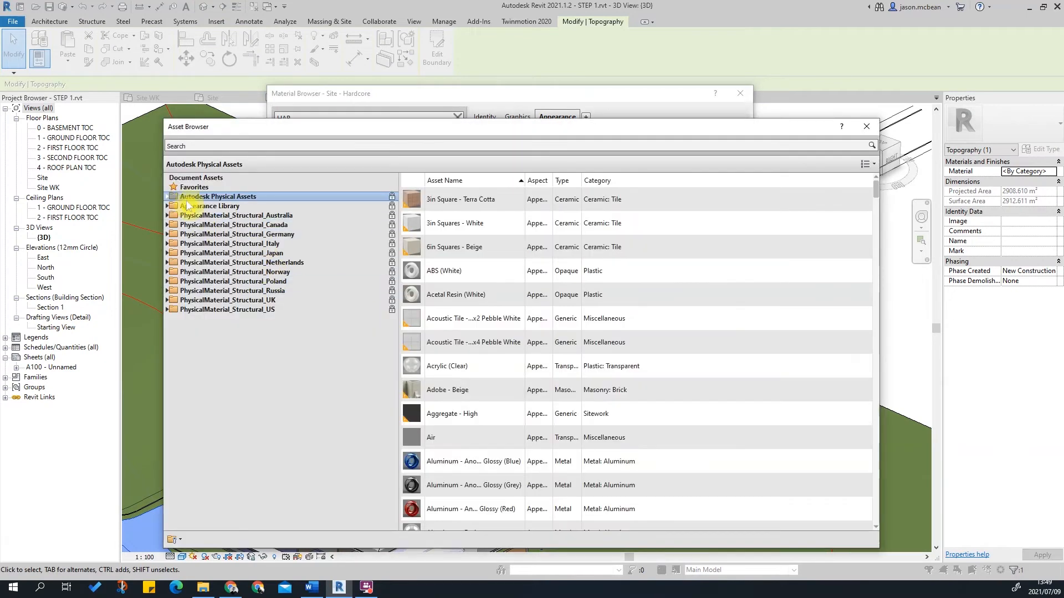
pyautogui.click(191, 206)
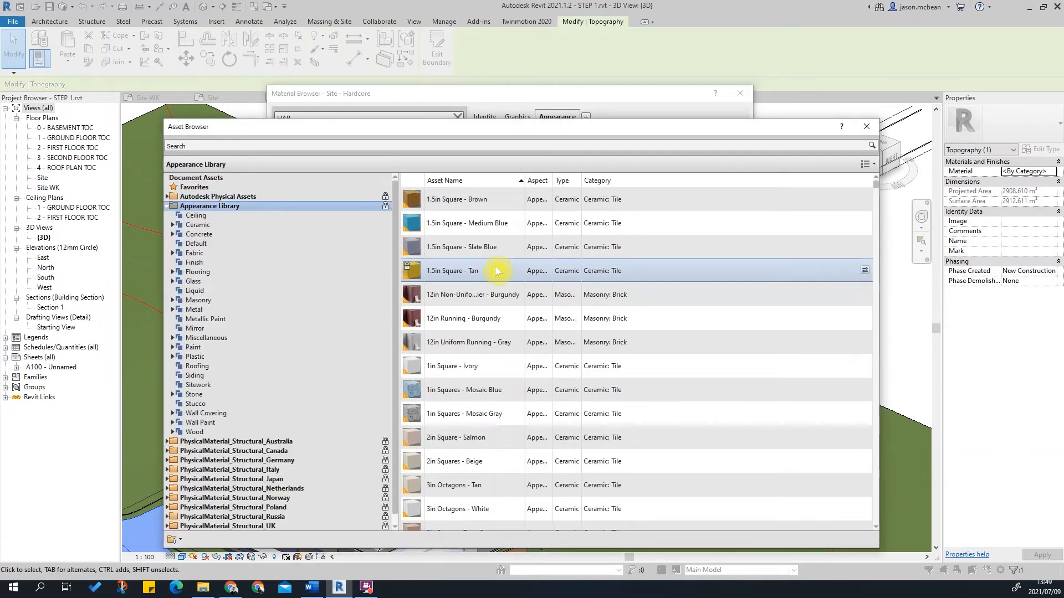
pyautogui.click(202, 385)
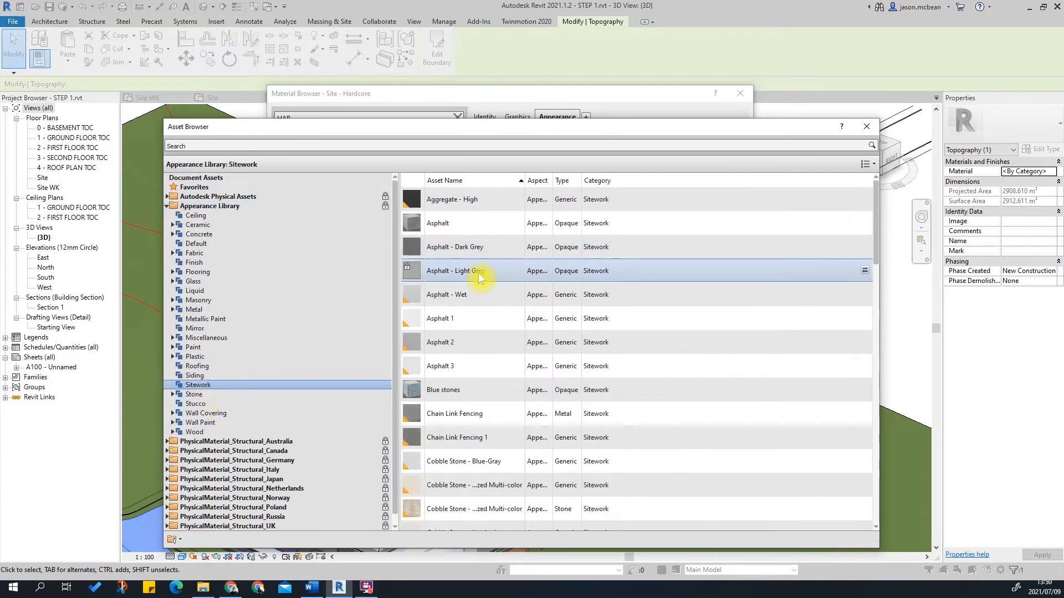
pyautogui.click(867, 131)
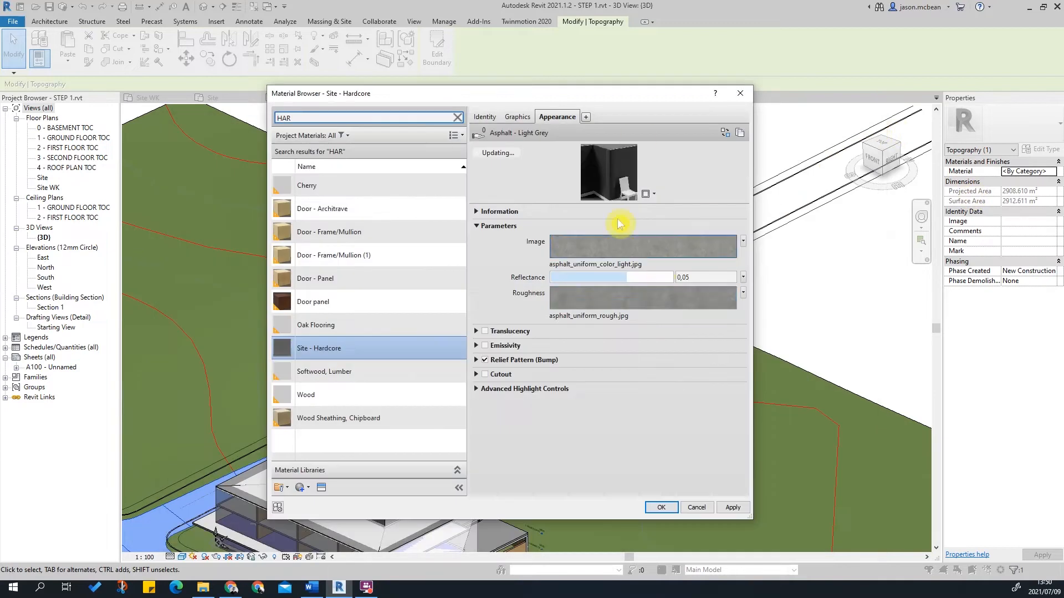
pyautogui.click(518, 116)
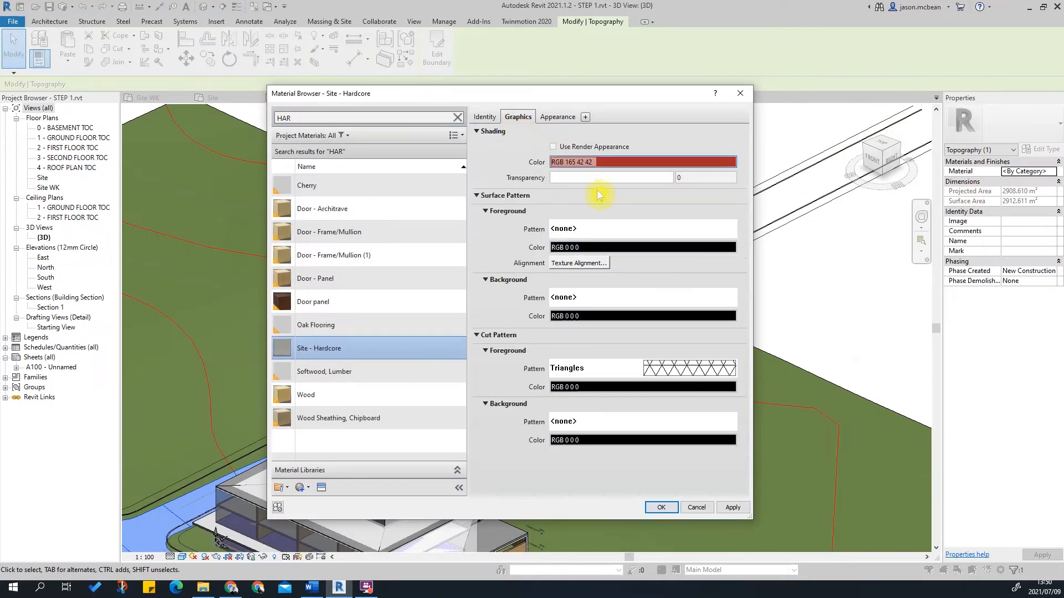
pyautogui.click(552, 147)
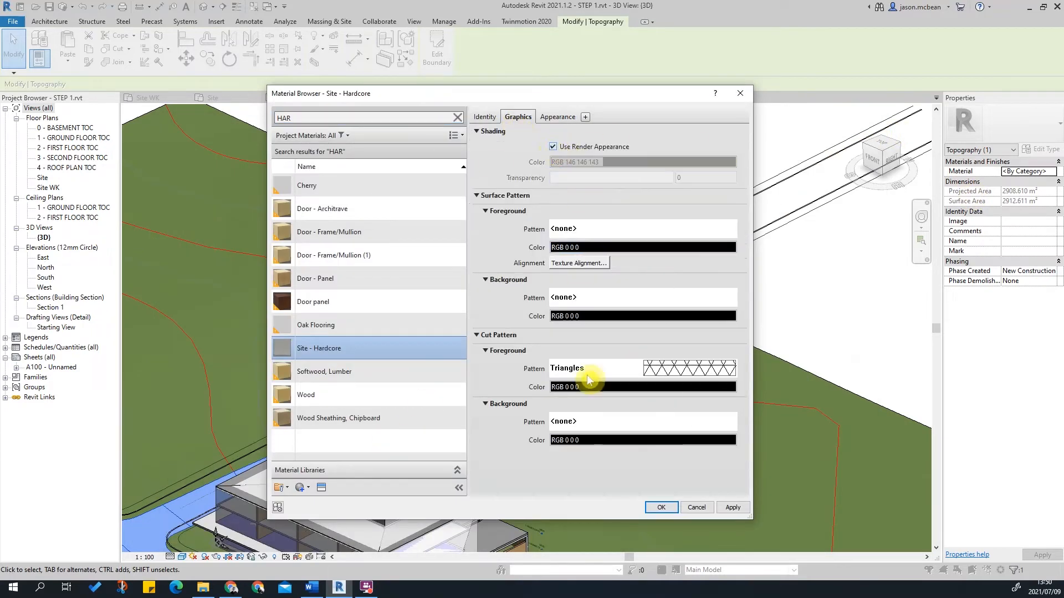
# Delete the Triangles drafting fill pattern and accept Vertical as Site - Hardcore's cut foreground pattern.
pyautogui.click(664, 366)
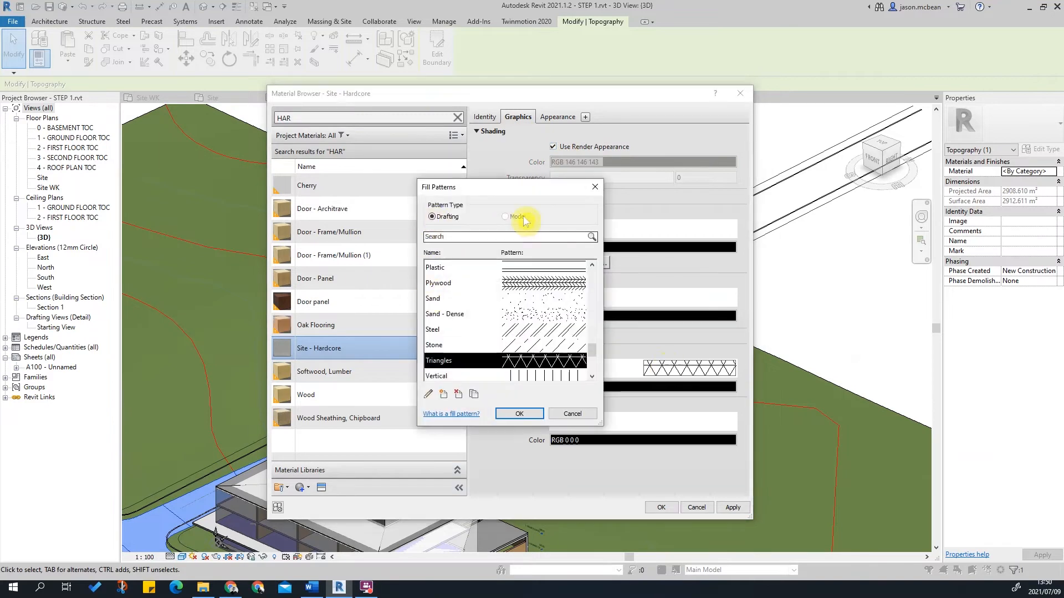
pyautogui.click(582, 415)
pyautogui.click(603, 369)
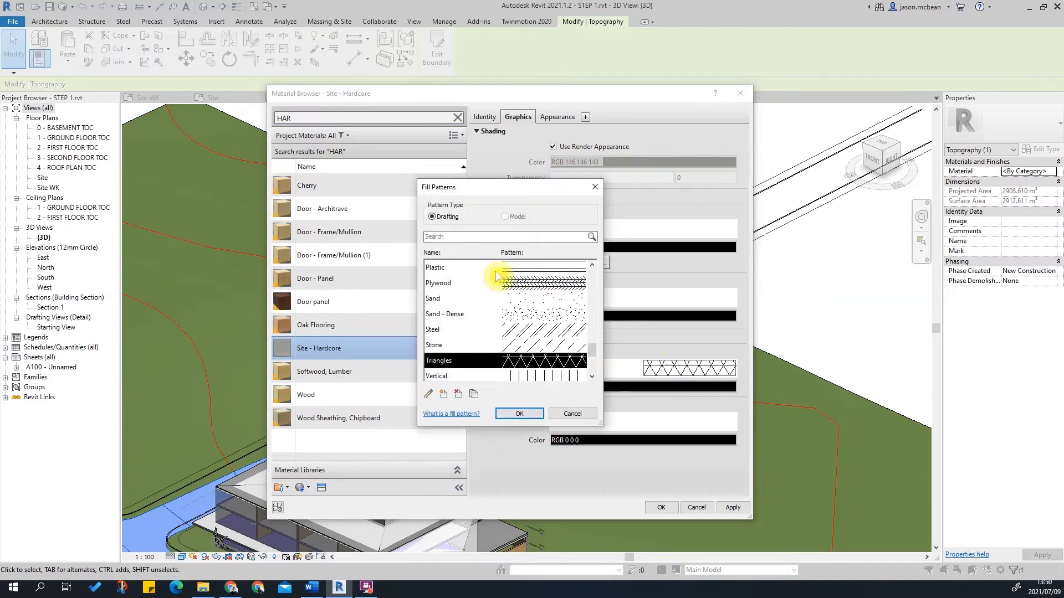
pyautogui.click(457, 395)
pyautogui.click(557, 294)
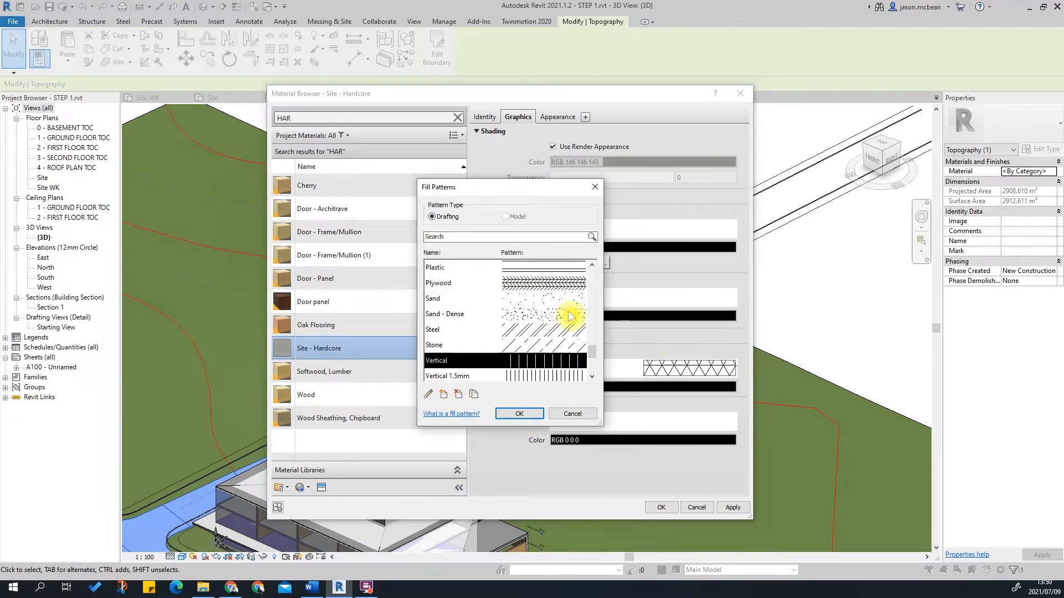
pyautogui.click(517, 414)
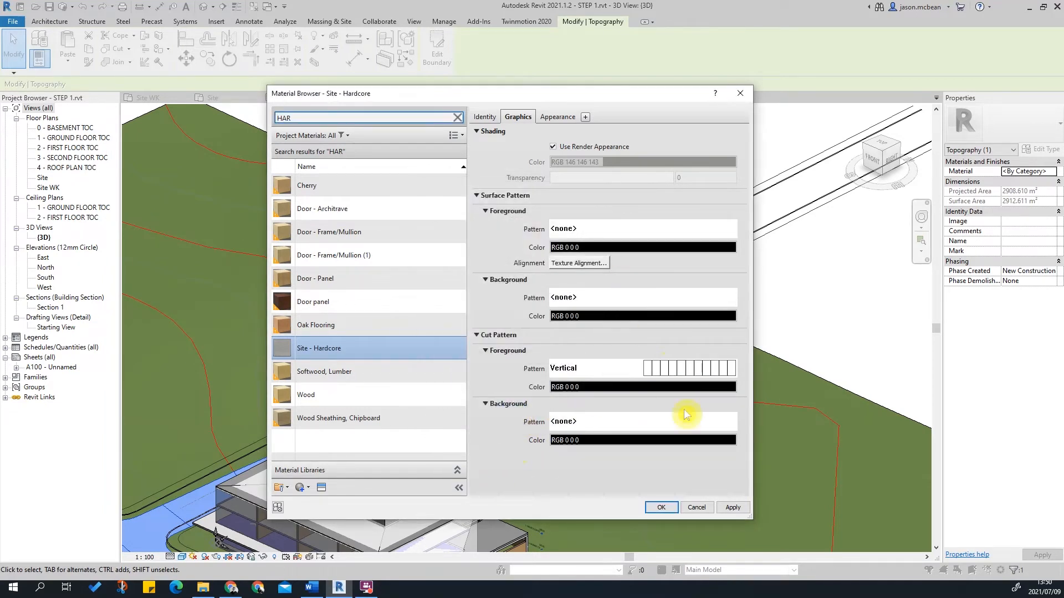
# Set Site - Hardcore's cut foreground pattern to <No pattern> and apply the material to the road subregion.
pyautogui.click(570, 374)
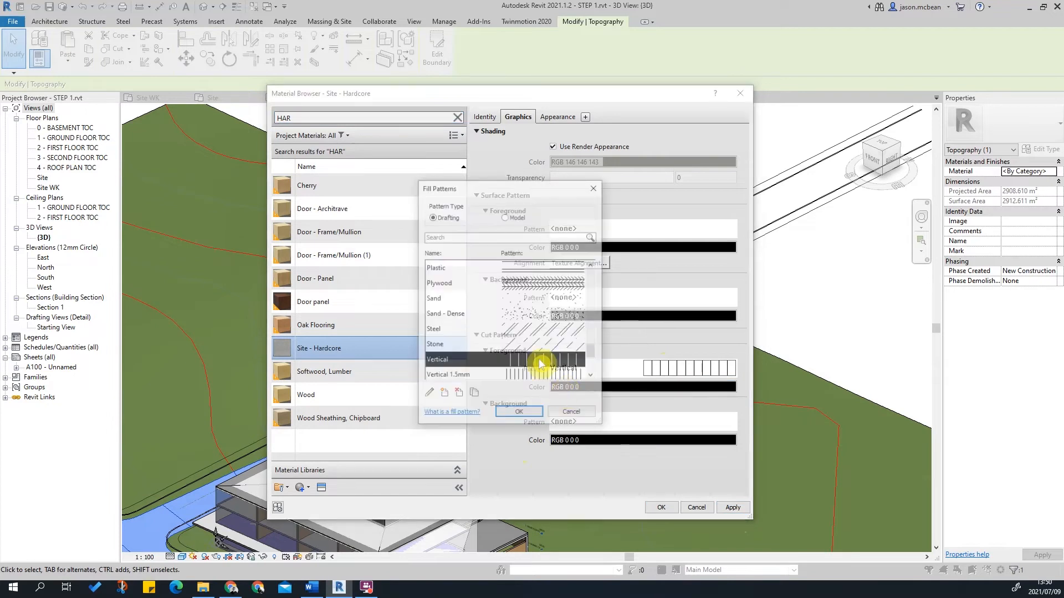
pyautogui.scroll(8, 464, 287)
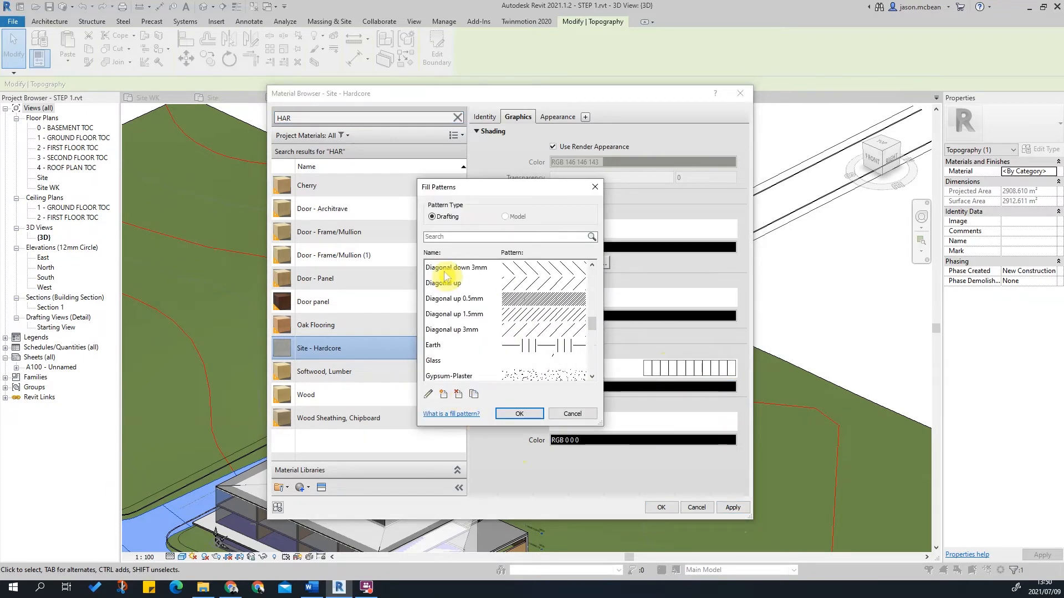
pyautogui.click(451, 269)
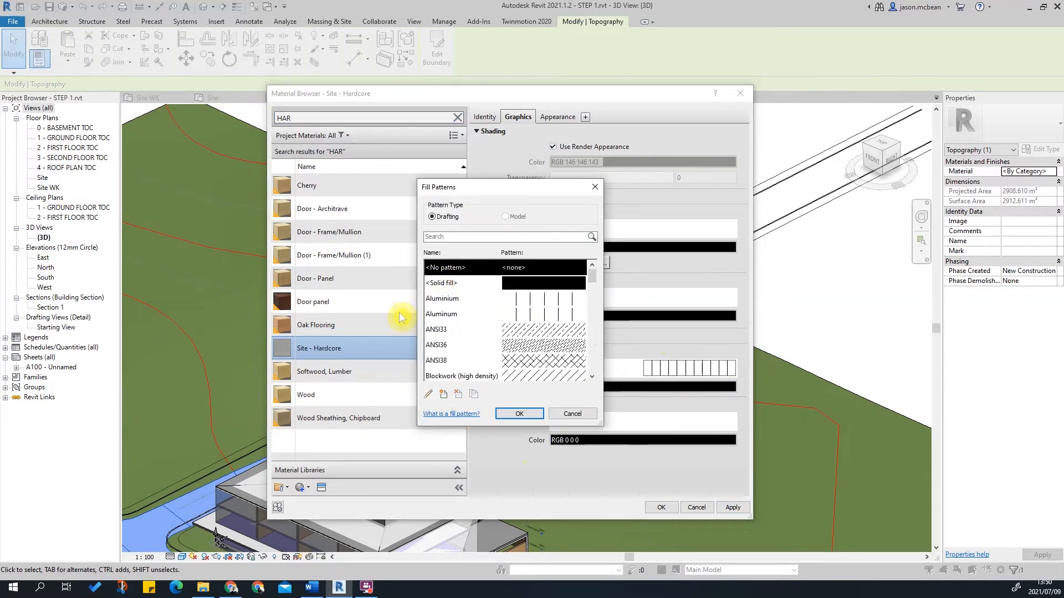
pyautogui.click(529, 413)
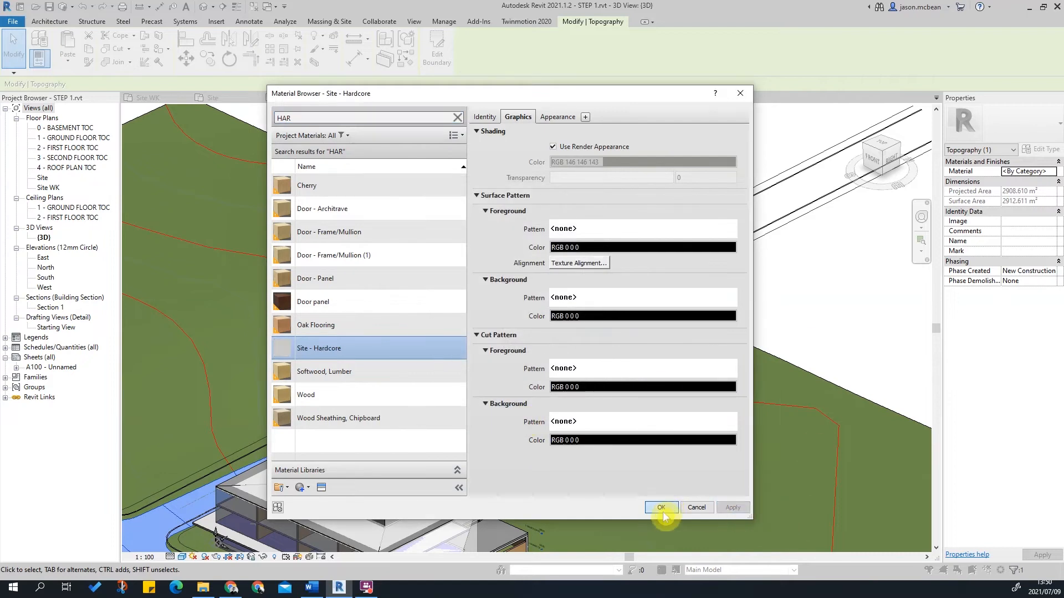
pyautogui.click(661, 507)
# Inspect the paved road junction and its arms around the building from several angles in 3D.
pyautogui.scroll(-5, 726, 310)
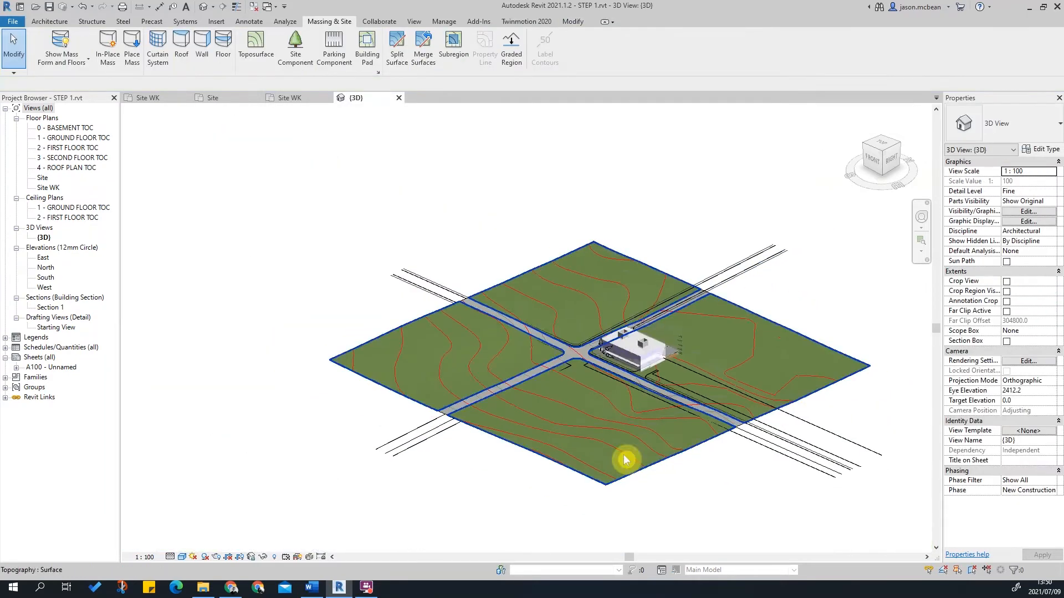
pyautogui.scroll(3, 598, 493)
pyautogui.keyDown('shift'); pyautogui.moveTo(526, 536); pyautogui.dragTo(629, 499, button='middle'); pyautogui.keyUp('shift')
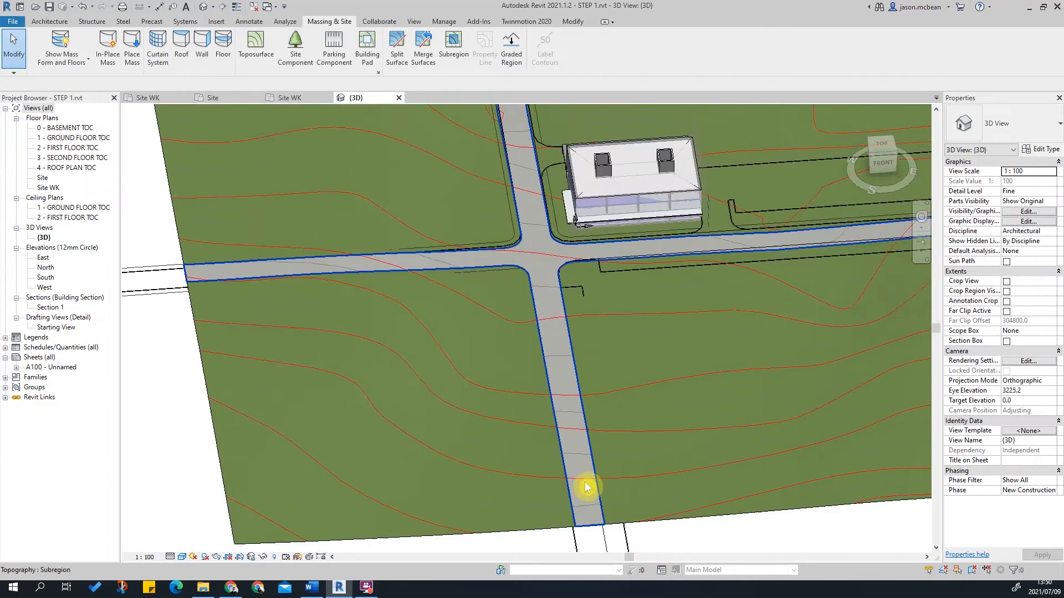
pyautogui.scroll(3, 558, 370)
pyautogui.keyDown('shift'); pyautogui.moveTo(559, 370); pyautogui.dragTo(517, 480, button='middle'); pyautogui.keyUp('shift')
pyautogui.scroll(-5, 549, 202)
pyautogui.scroll(5, 510, 466)
pyautogui.scroll(3, 522, 242)
pyautogui.scroll(-3, 507, 271)
pyautogui.scroll(-3, 514, 267)
pyautogui.scroll(5, 519, 294)
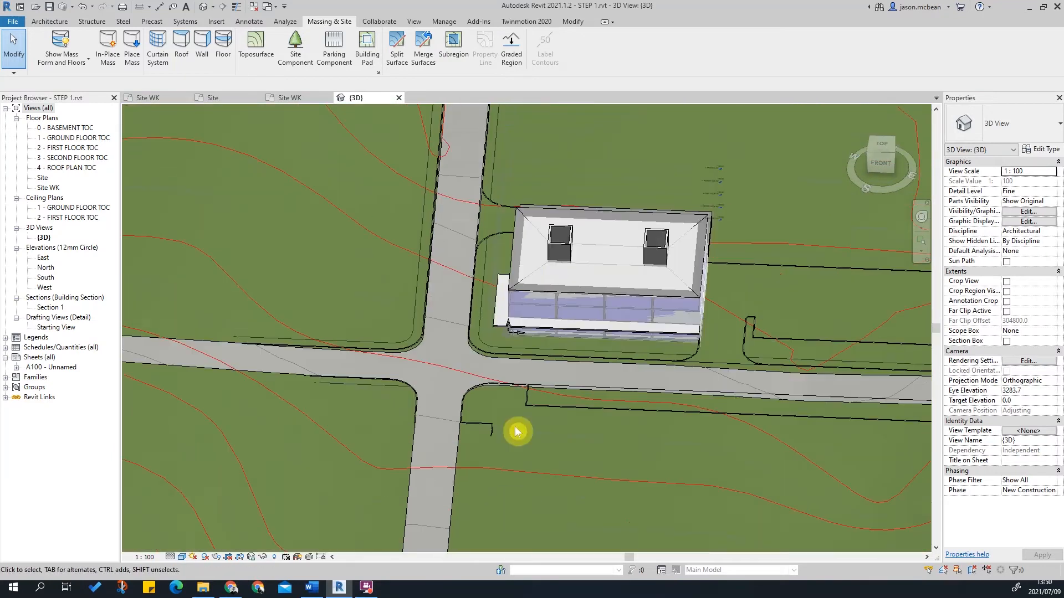
pyautogui.scroll(-4, 481, 432)
pyautogui.keyDown('shift'); pyautogui.moveTo(480, 435); pyautogui.dragTo(612, 400, button='middle'); pyautogui.keyUp('shift')
pyautogui.keyDown('shift'); pyautogui.moveTo(570, 454); pyautogui.dragTo(483, 303, button='middle'); pyautogui.keyUp('shift')
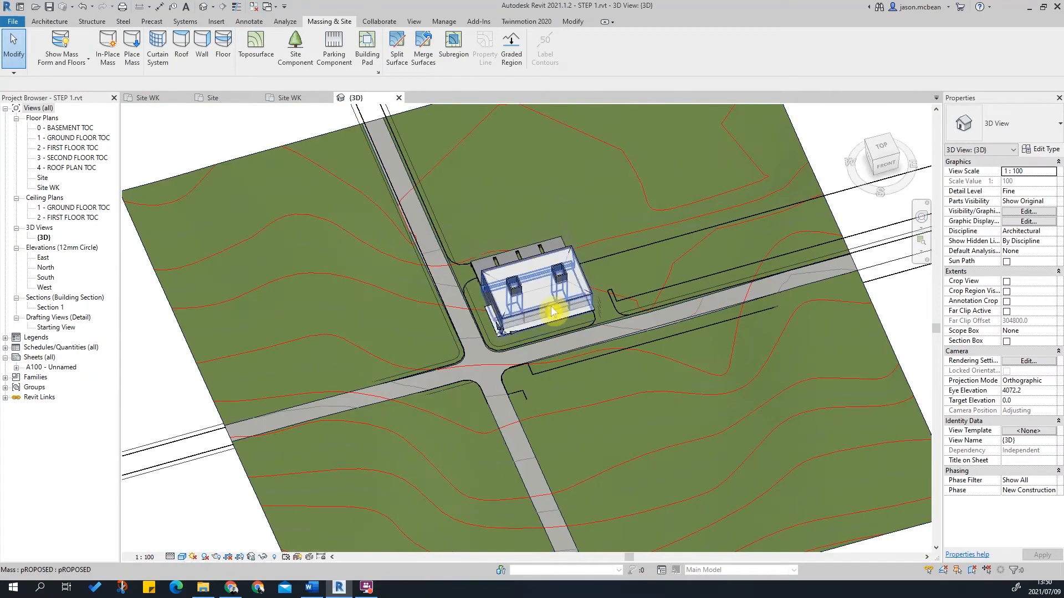
pyautogui.press('Escape')
# Open the Site floor plan and override the Topography category's projection surface transparency to 100%.
pyautogui.doubleClick(47, 180)
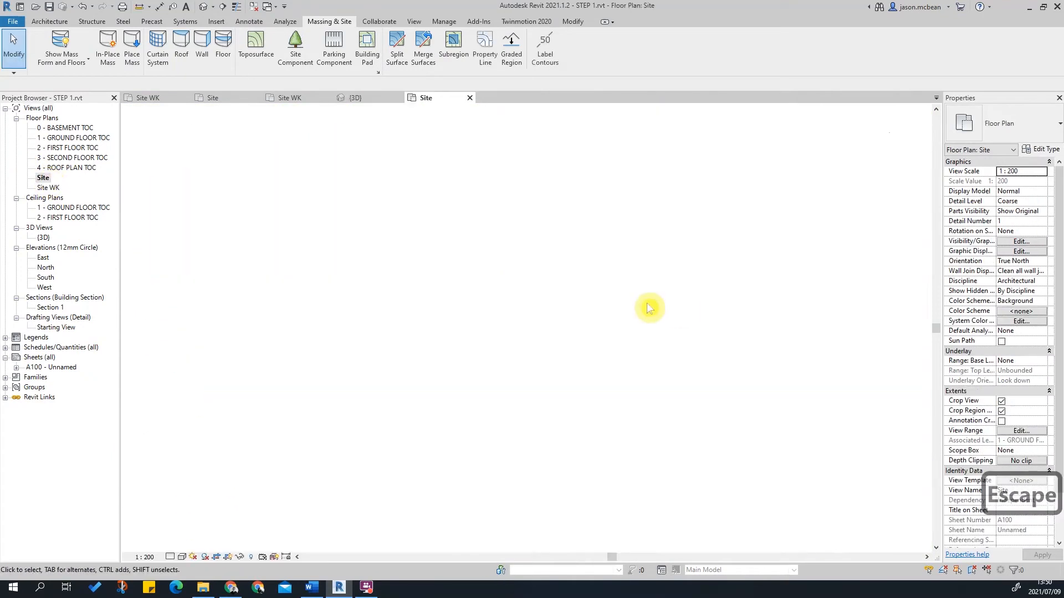
pyautogui.press('Escape')
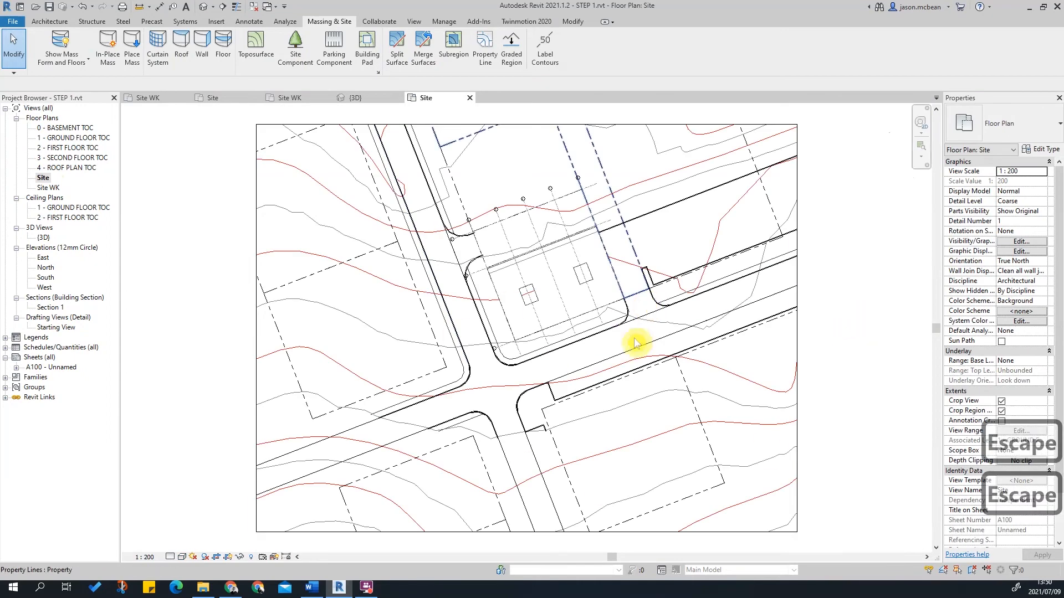
pyautogui.press('v')
pyautogui.press('g')
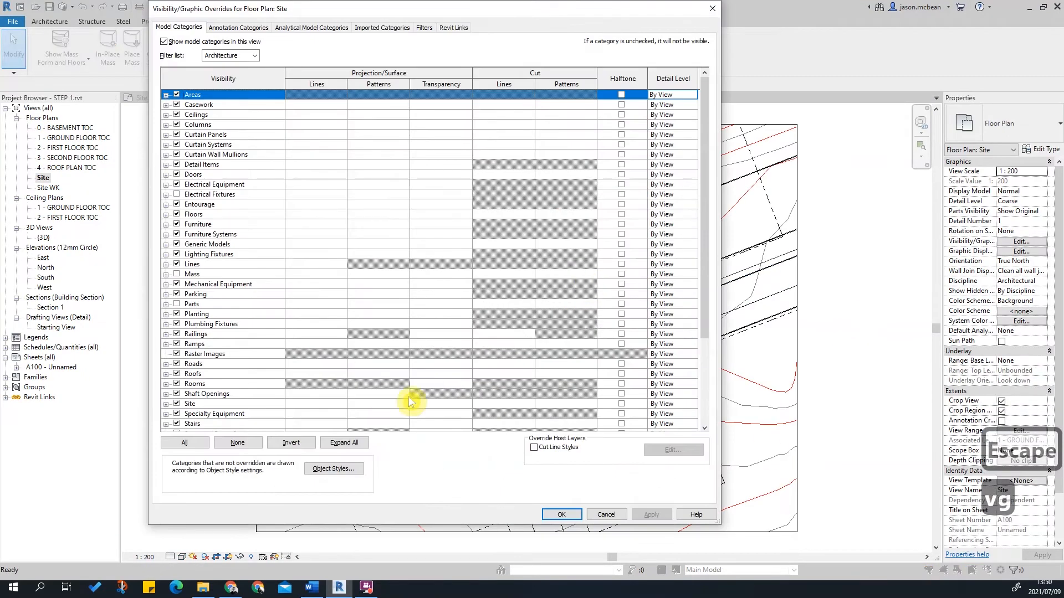
pyautogui.scroll(-5, 256, 333)
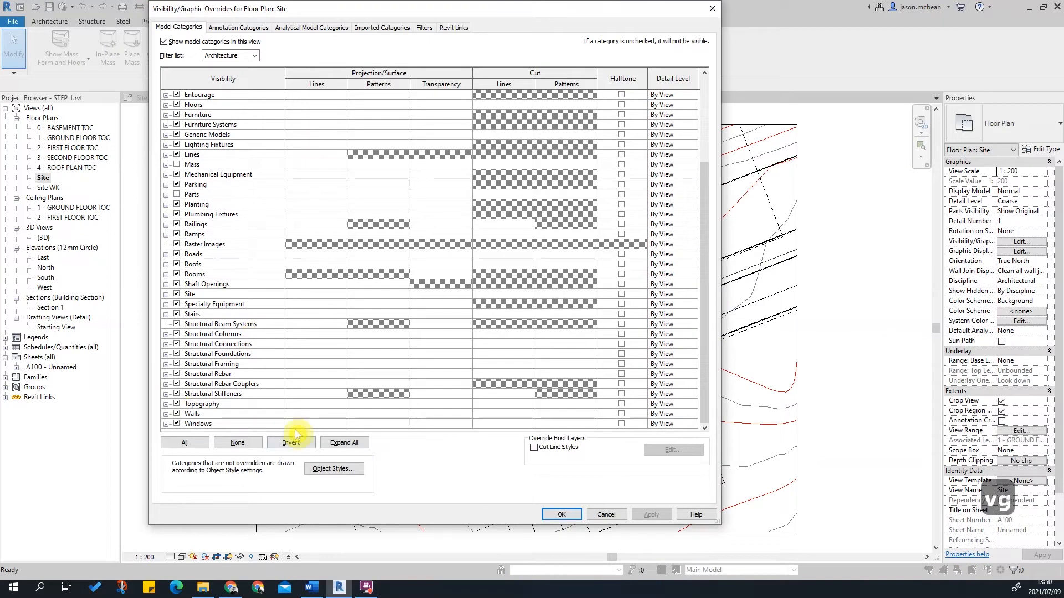
pyautogui.click(336, 404)
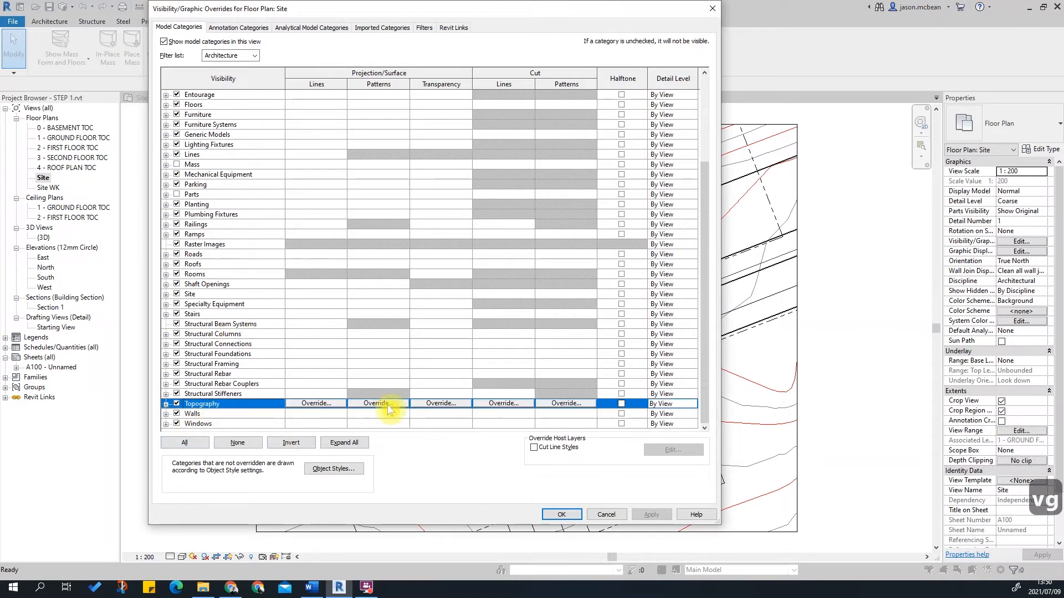
pyautogui.click(439, 405)
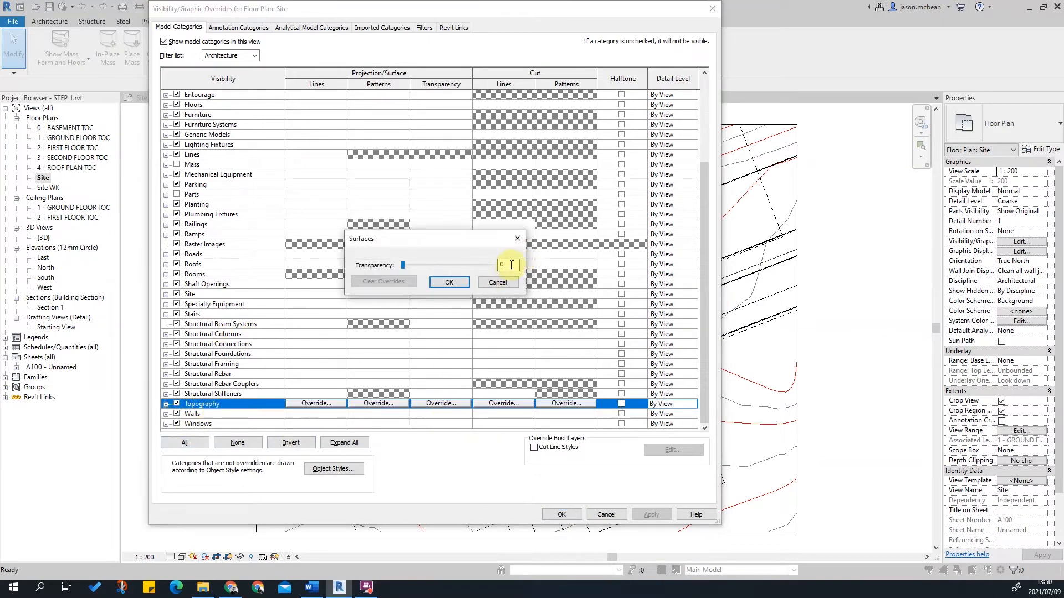
pyautogui.write('100')
pyautogui.press('Return')
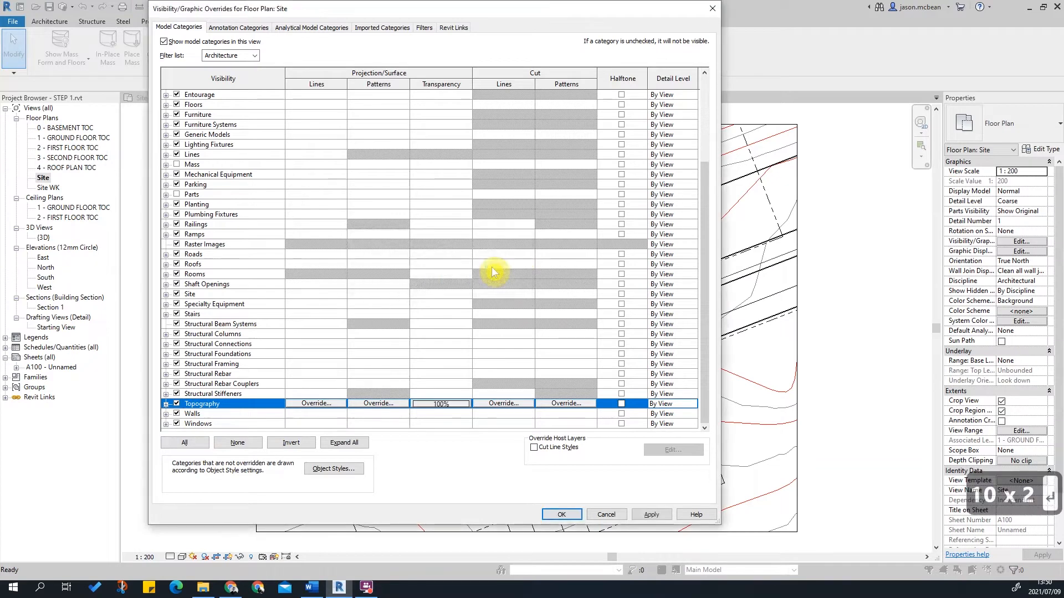
pyautogui.click(649, 516)
pyautogui.click(561, 515)
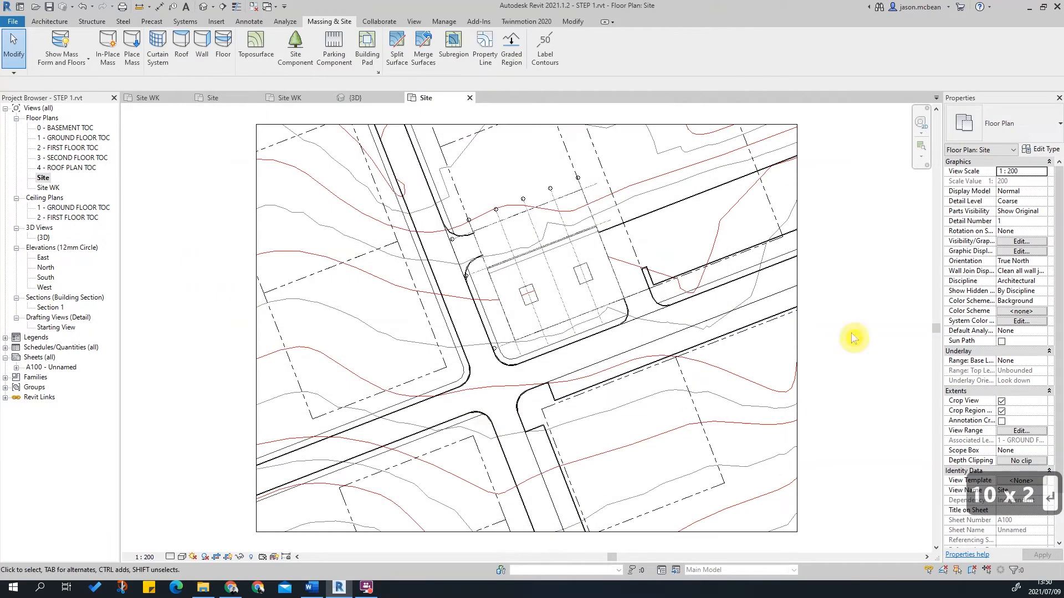
pyautogui.press('Escape')
pyautogui.press('Escape')
# Examine the road edges, contours and building grid lines on the Site plan around the junction.
pyautogui.scroll(3, 574, 497)
pyautogui.scroll(-5, 475, 364)
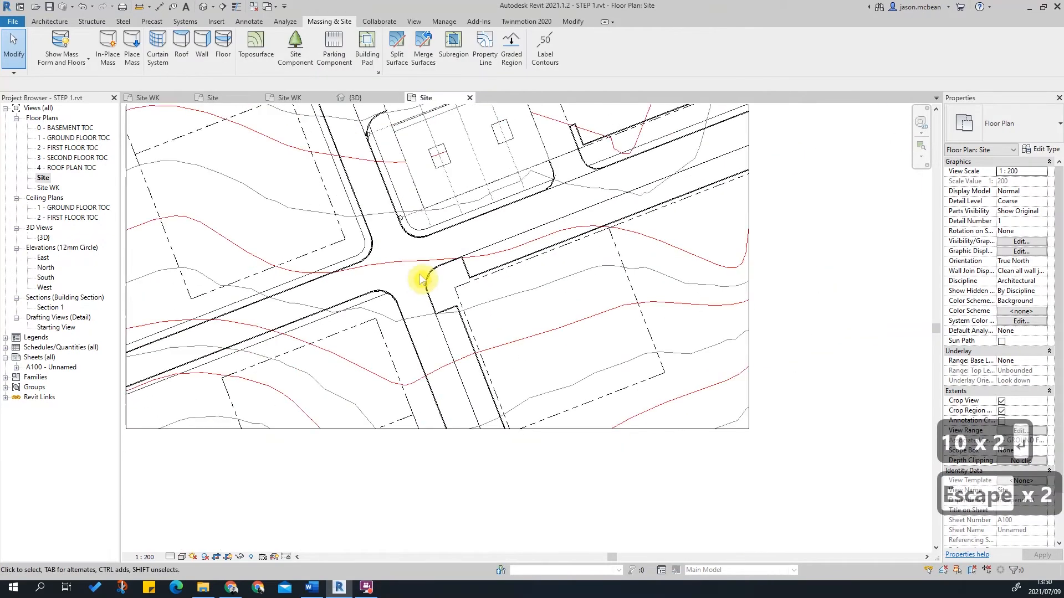
pyautogui.scroll(5, 423, 244)
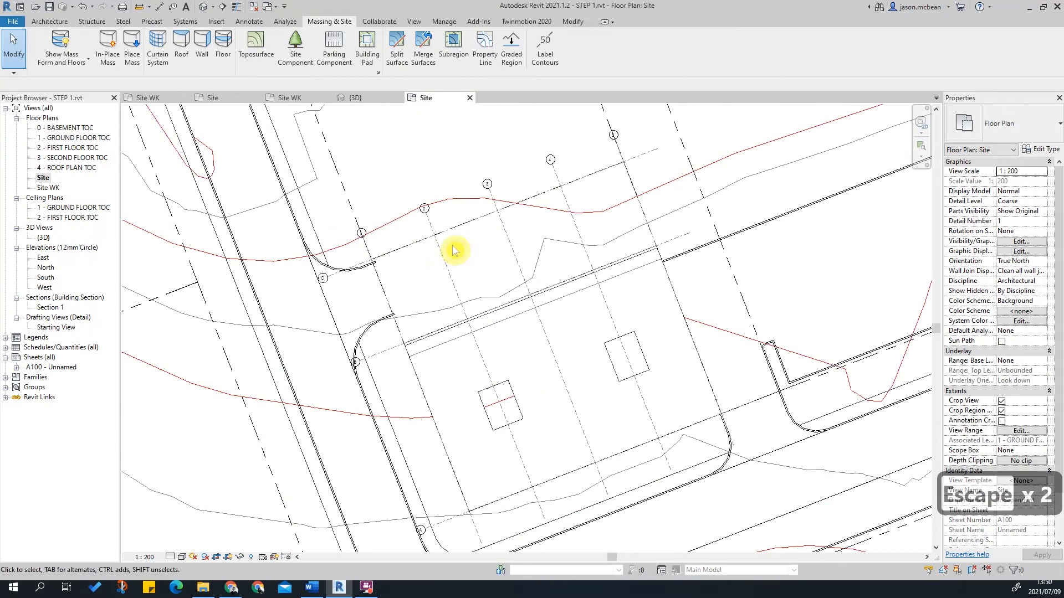
pyautogui.scroll(3, 332, 327)
pyautogui.scroll(-5, 438, 355)
pyautogui.scroll(2, 432, 409)
pyautogui.scroll(3, 411, 390)
pyautogui.scroll(-2, 435, 418)
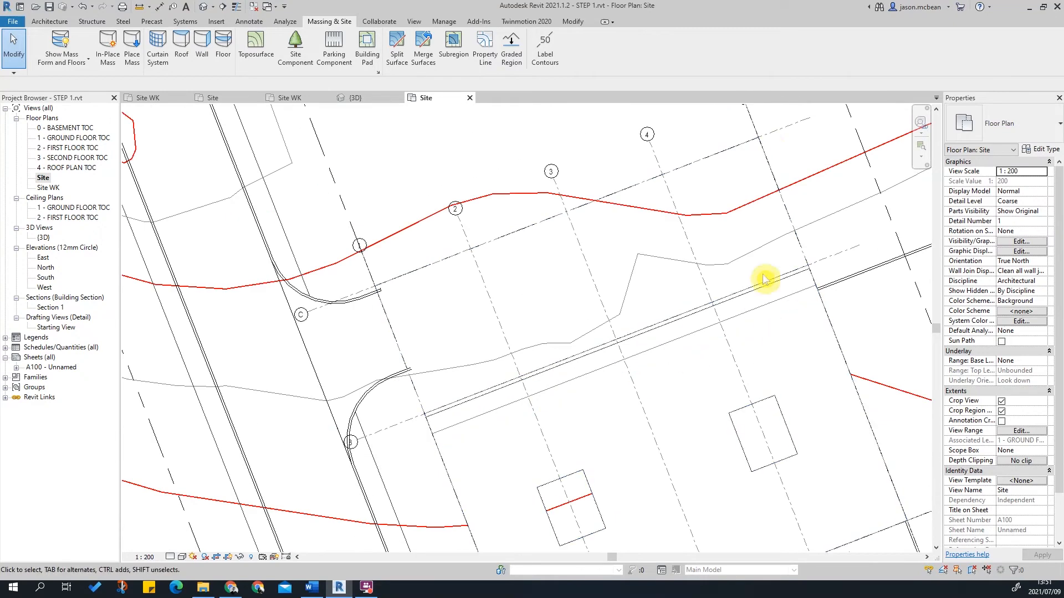
# Review the full extent of the Site plan, including the contours, property lines and road corners around the building.
pyautogui.scroll(5, 768, 147)
pyautogui.scroll(-6, 809, 268)
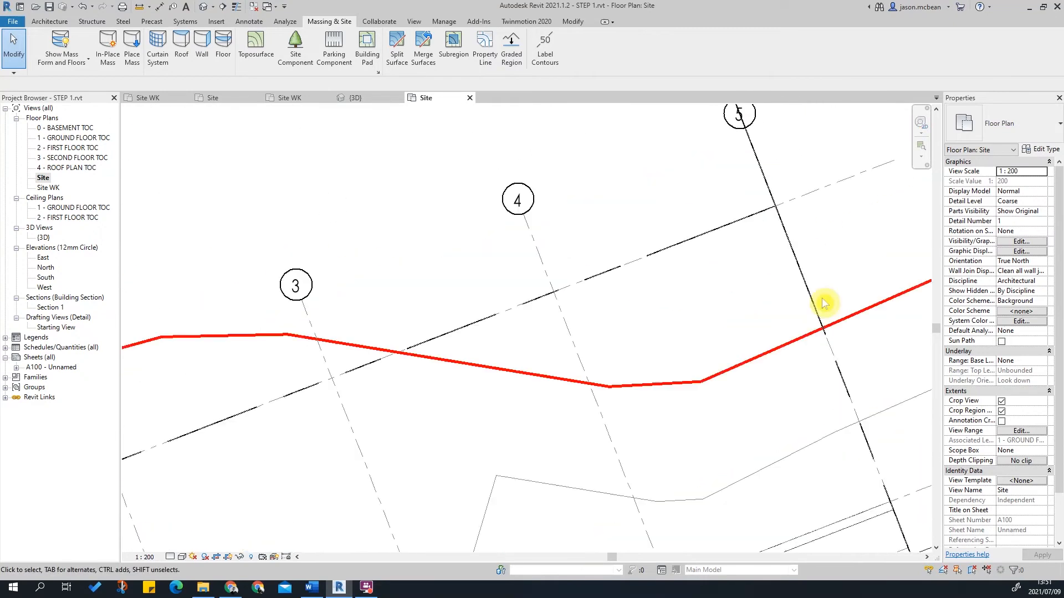
pyautogui.scroll(-2, 556, 266)
pyautogui.scroll(-1, 387, 218)
pyautogui.scroll(-2, 473, 347)
pyautogui.scroll(-2, 332, 312)
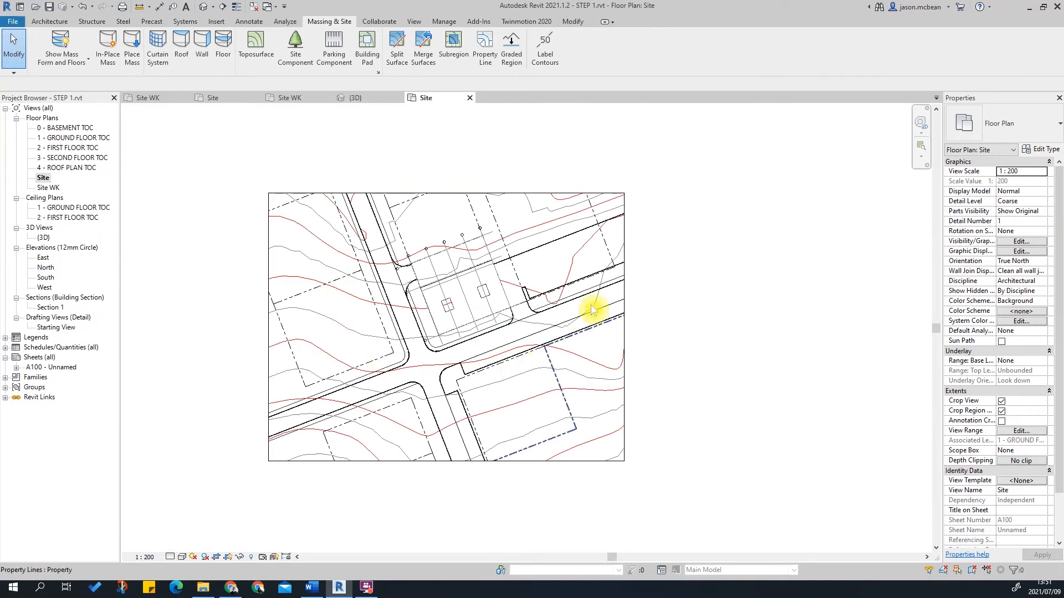
pyautogui.scroll(3, 376, 419)
pyautogui.scroll(-2, 490, 324)
pyautogui.scroll(3, 489, 282)
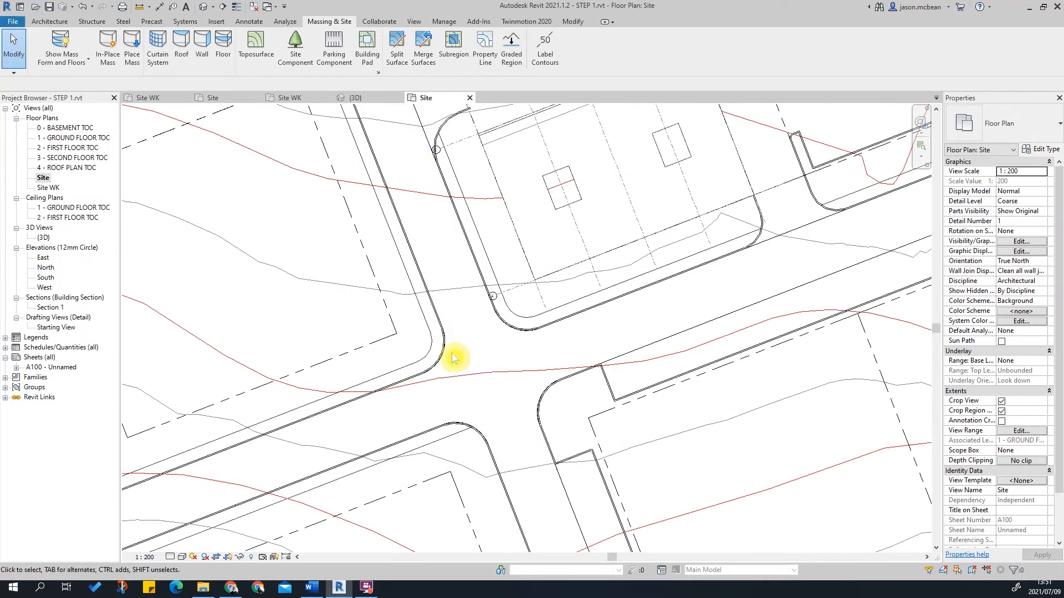
pyautogui.scroll(-2, 637, 288)
pyautogui.scroll(4, 631, 327)
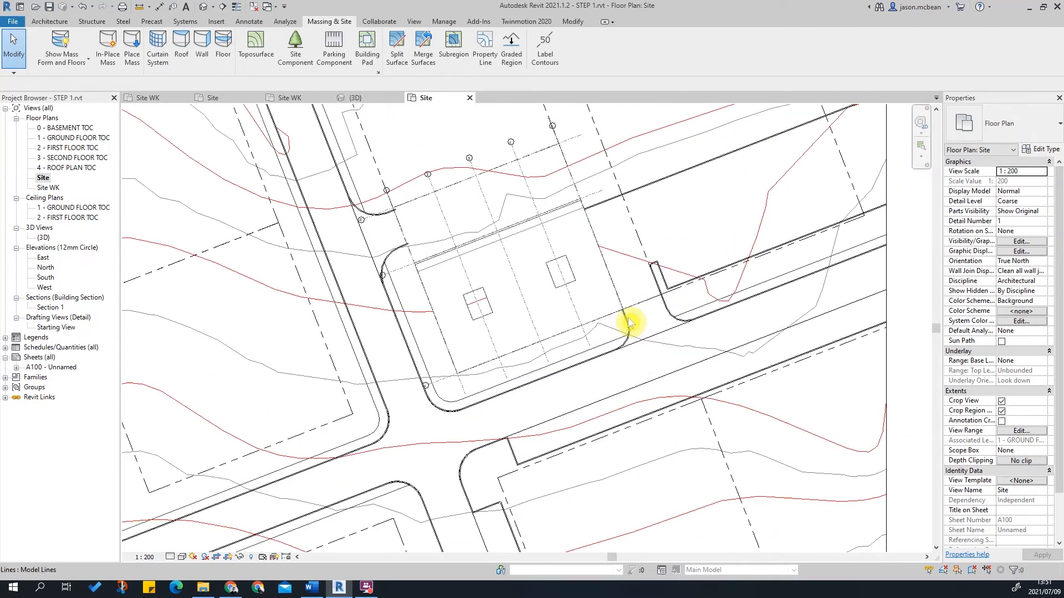
pyautogui.scroll(-2, 632, 327)
pyautogui.moveTo(601, 291); pyautogui.dragTo(598, 347, button='middle')
pyautogui.scroll(1, 394, 250)
pyautogui.scroll(-2, 435, 260)
pyautogui.scroll(2, 467, 264)
pyautogui.scroll(-3, 601, 345)
pyautogui.scroll(2, 570, 310)
pyautogui.moveTo(446, 279); pyautogui.dragTo(462, 306, button='middle')
pyautogui.scroll(1, 454, 224)
pyautogui.scroll(-2, 455, 222)
pyautogui.scroll(2, 450, 219)
pyautogui.scroll(-1, 522, 269)
pyautogui.moveTo(531, 237); pyautogui.dragTo(531, 306, button='middle')
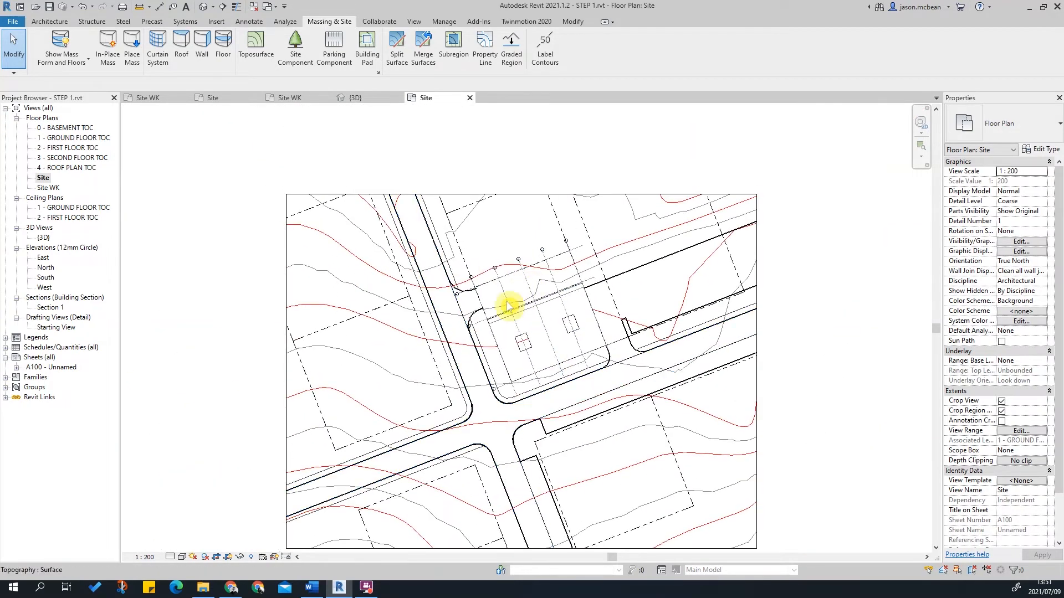
# Dock the Revit window to one half of the screen and open the Families folder from the desktop.
pyautogui.moveTo(686, 5); pyautogui.dragTo(2, 72)
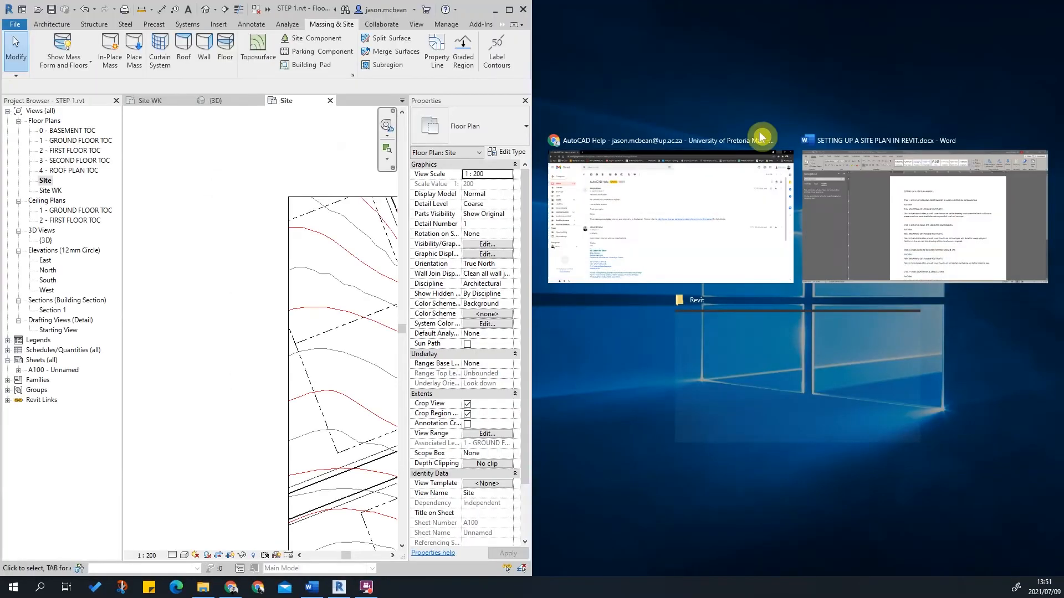
pyautogui.click(693, 309)
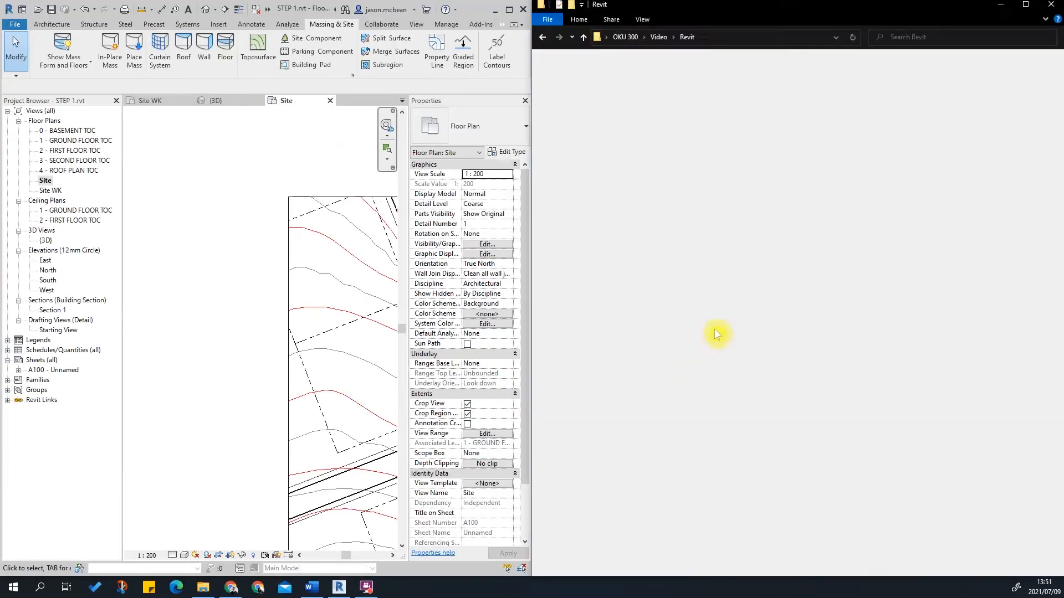
pyautogui.click(1002, 6)
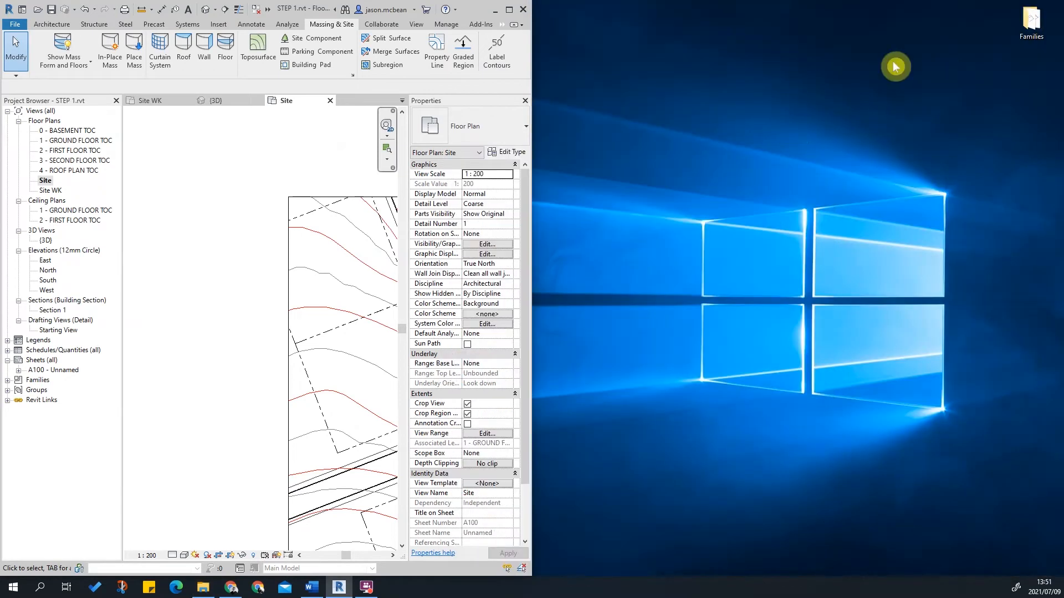
pyautogui.doubleClick(1032, 20)
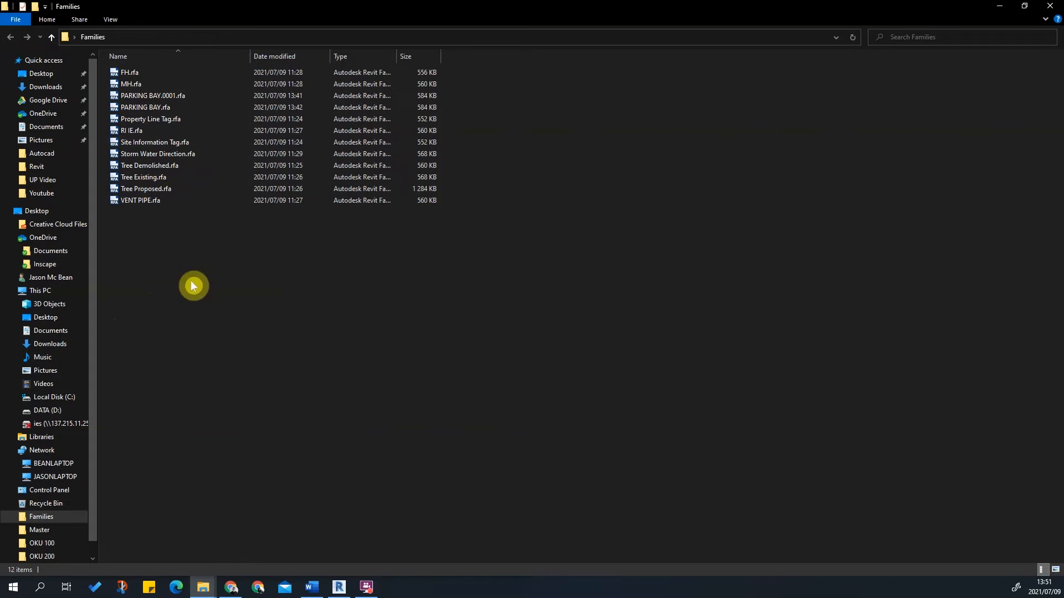
# Load all the .rfa files from the Families folder into the Revit project and restore the full-size Revit window.
pyautogui.moveTo(460, 5); pyautogui.dragTo(864, 53)
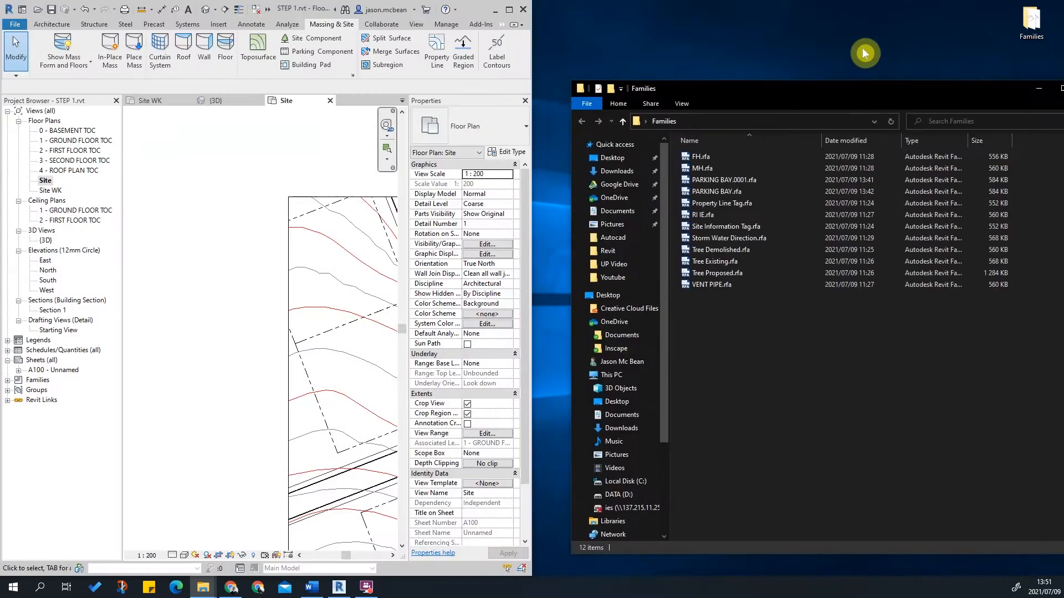
pyautogui.moveTo(727, 73); pyautogui.dragTo(752, 52)
pyautogui.moveTo(819, 417); pyautogui.dragTo(731, 124)
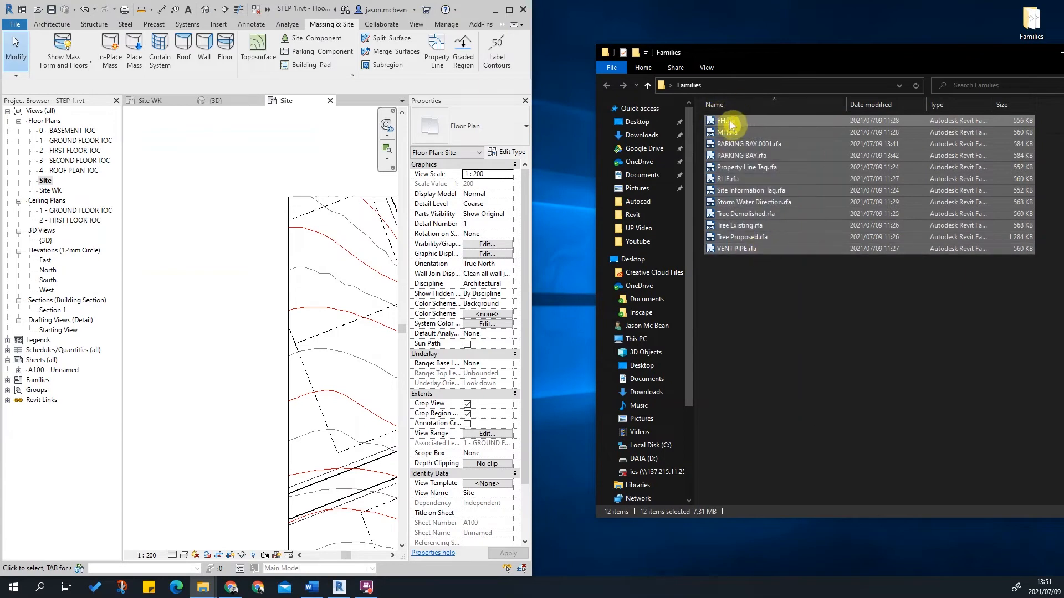
pyautogui.moveTo(258, 252); pyautogui.dragTo(259, 252)
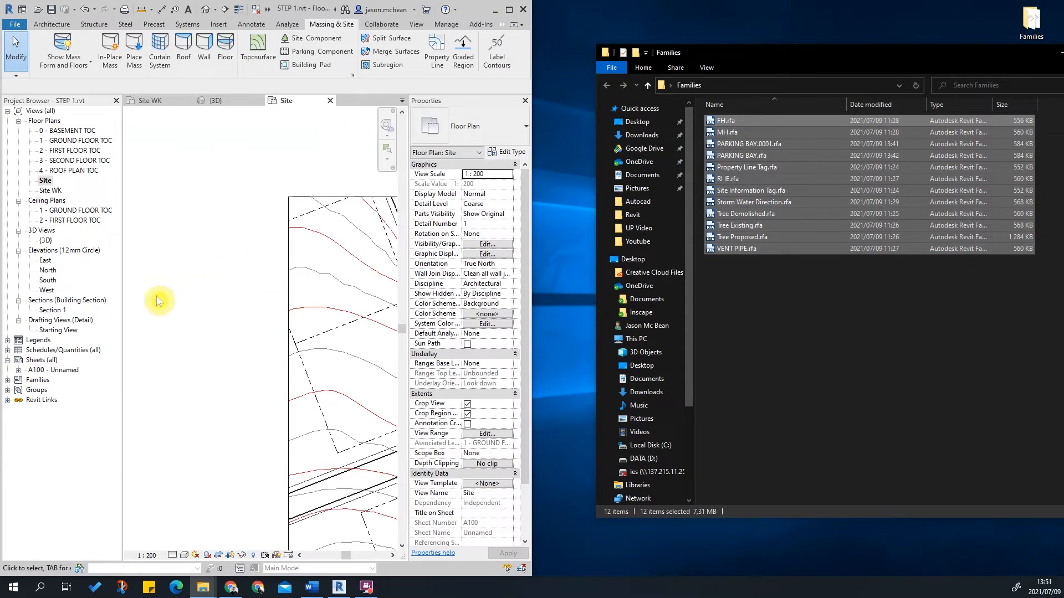
pyautogui.moveTo(1003, 58); pyautogui.dragTo(900, 81)
pyautogui.click(950, 81)
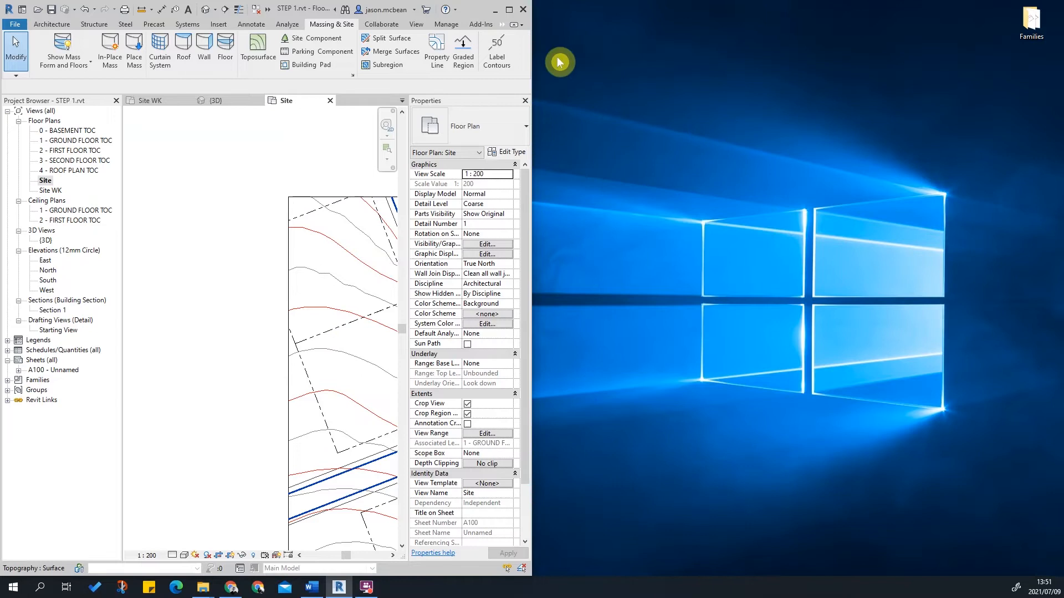
pyautogui.click(509, 10)
pyautogui.scroll(4, 502, 363)
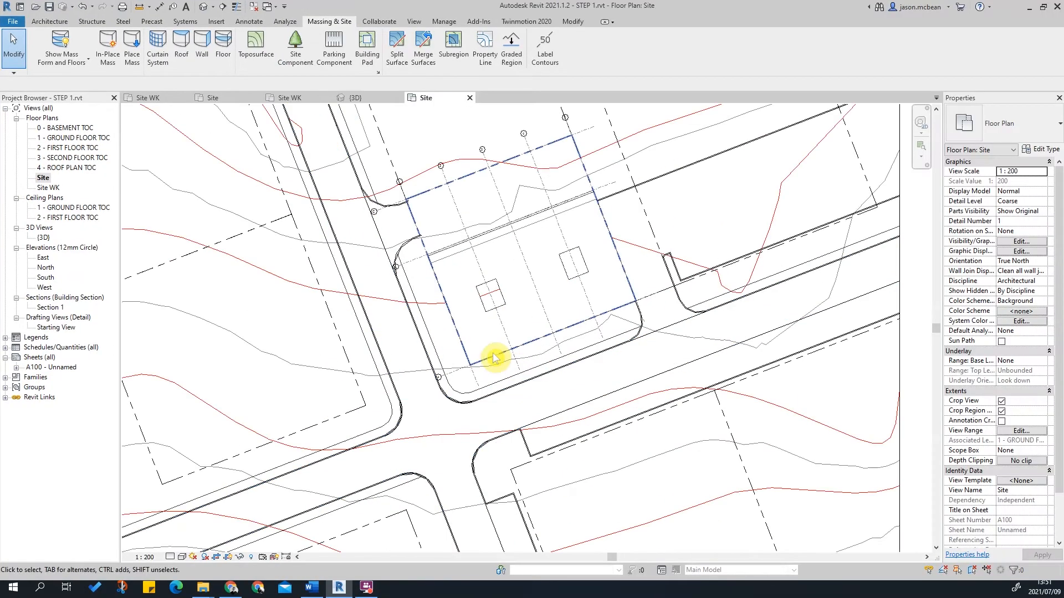
# Open the Site WK floor plan and reset its temporary hide/isolate.
pyautogui.doubleClick(48, 188)
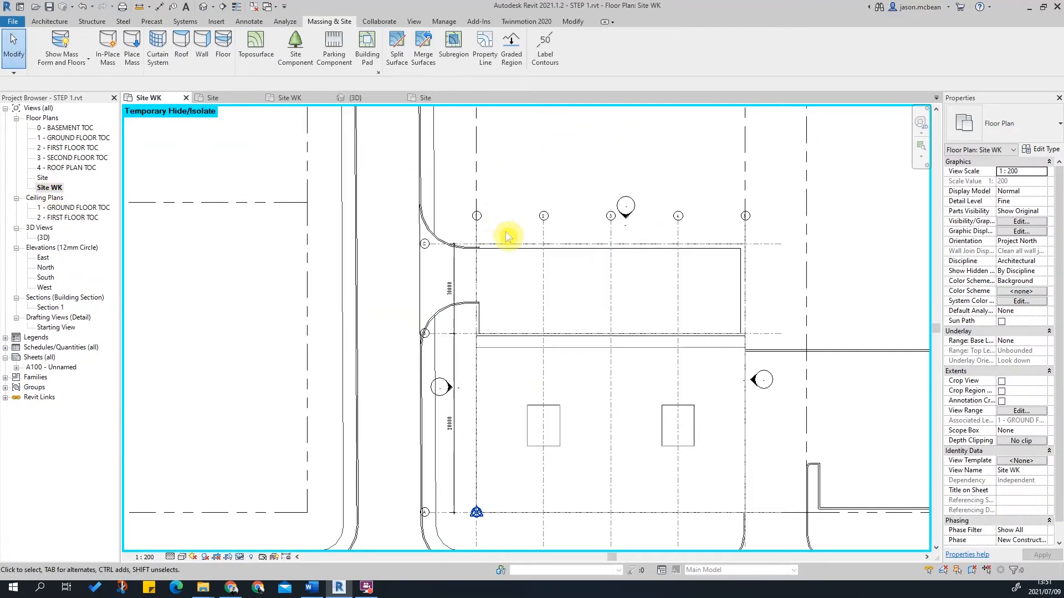
pyautogui.scroll(-5, 498, 222)
pyautogui.scroll(3, 474, 245)
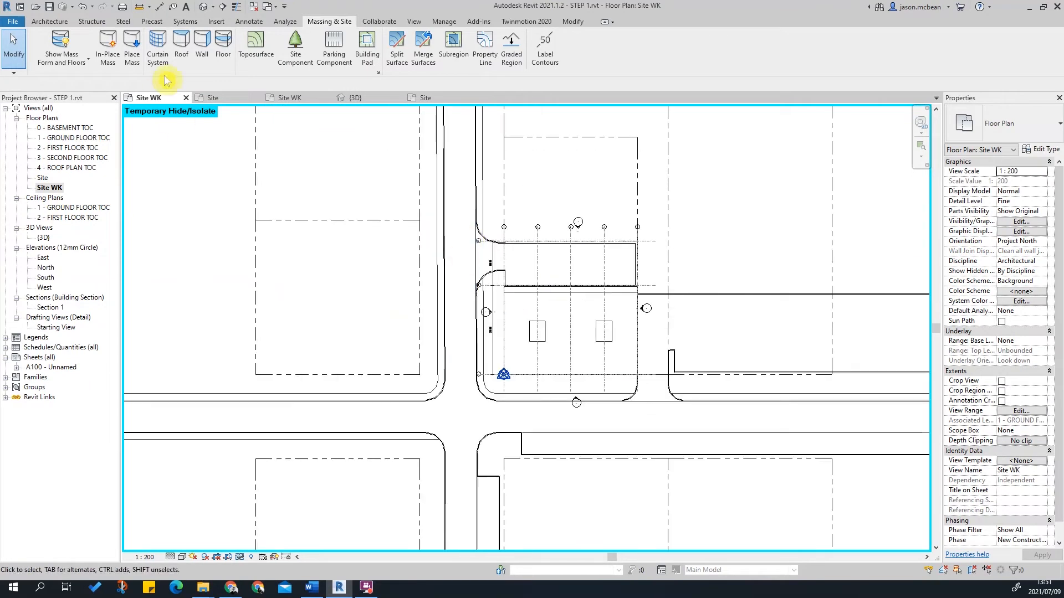
pyautogui.click(250, 23)
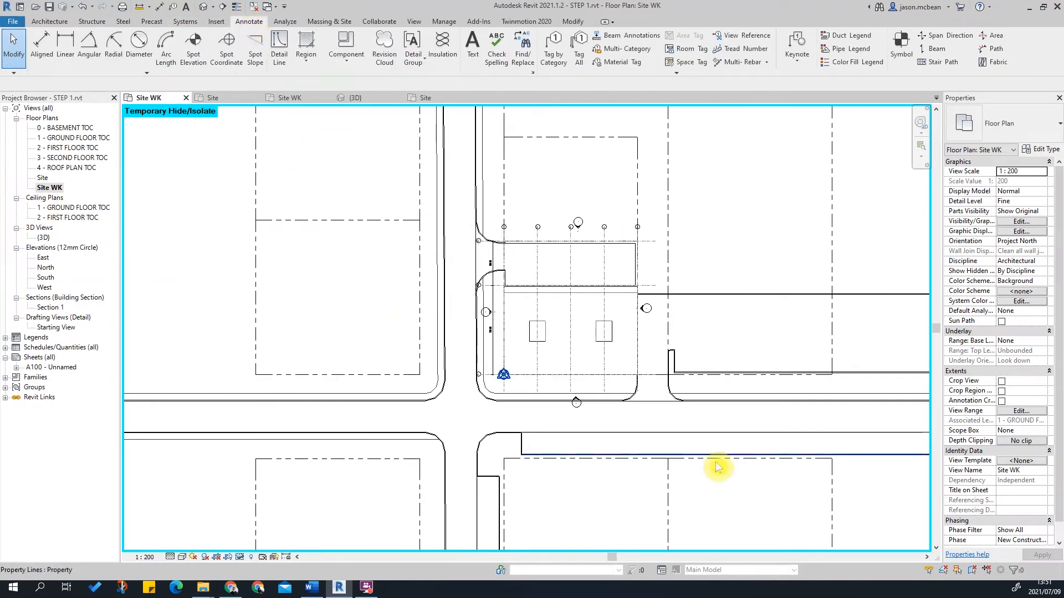
pyautogui.scroll(2, 456, 334)
pyautogui.scroll(-4, 471, 408)
pyautogui.scroll(-1, 434, 361)
pyautogui.scroll(2, 580, 413)
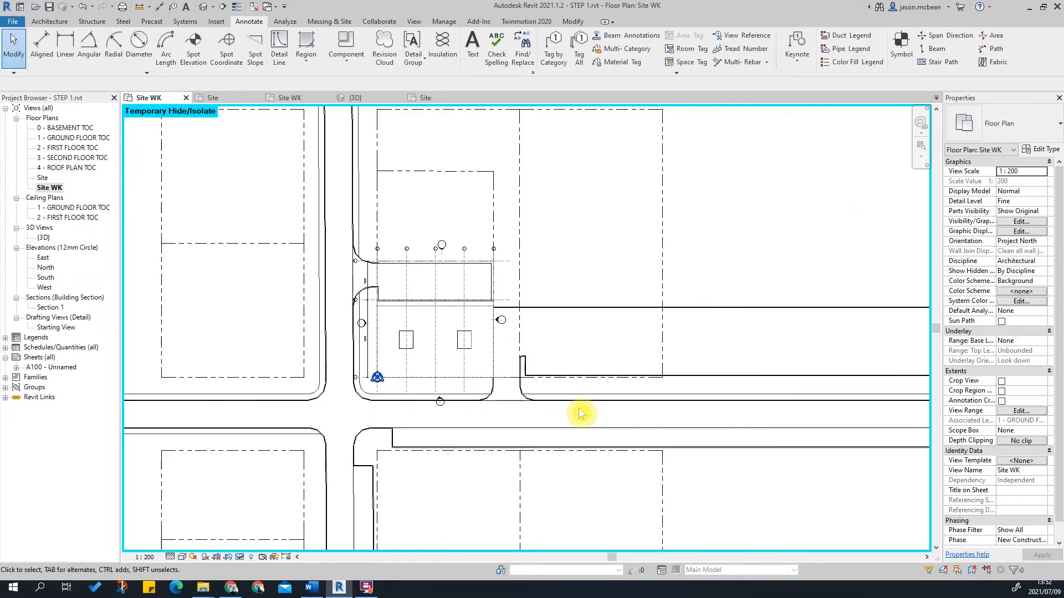
pyautogui.scroll(2, 492, 275)
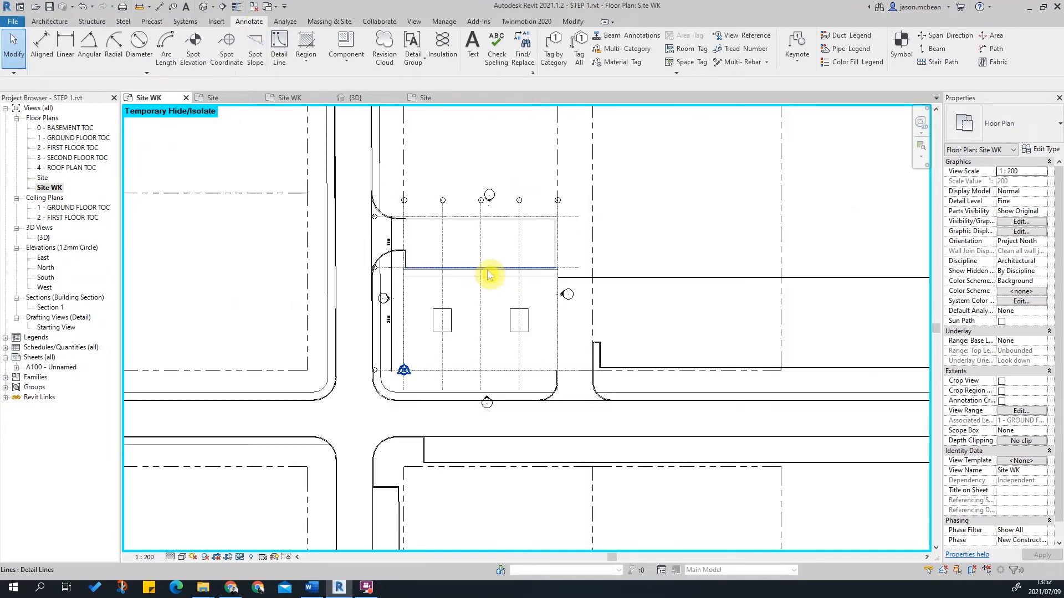
pyautogui.scroll(-3, 554, 360)
pyautogui.click(240, 557)
pyautogui.click(266, 544)
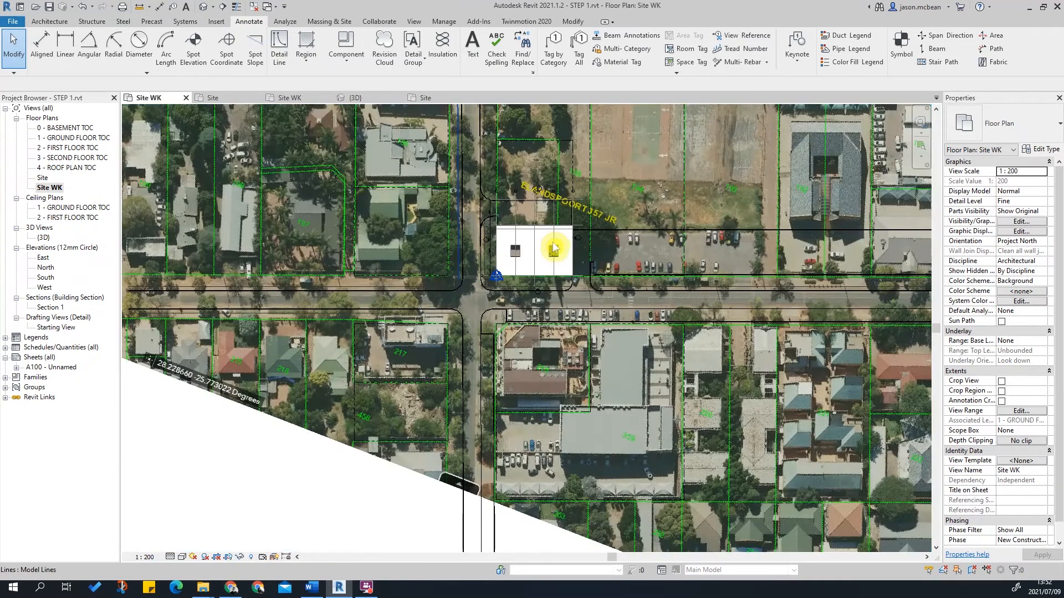
pyautogui.scroll(2, 650, 352)
pyautogui.scroll(-1, 646, 238)
pyautogui.scroll(1, 572, 259)
pyautogui.moveTo(504, 244); pyautogui.dragTo(507, 339, button='middle')
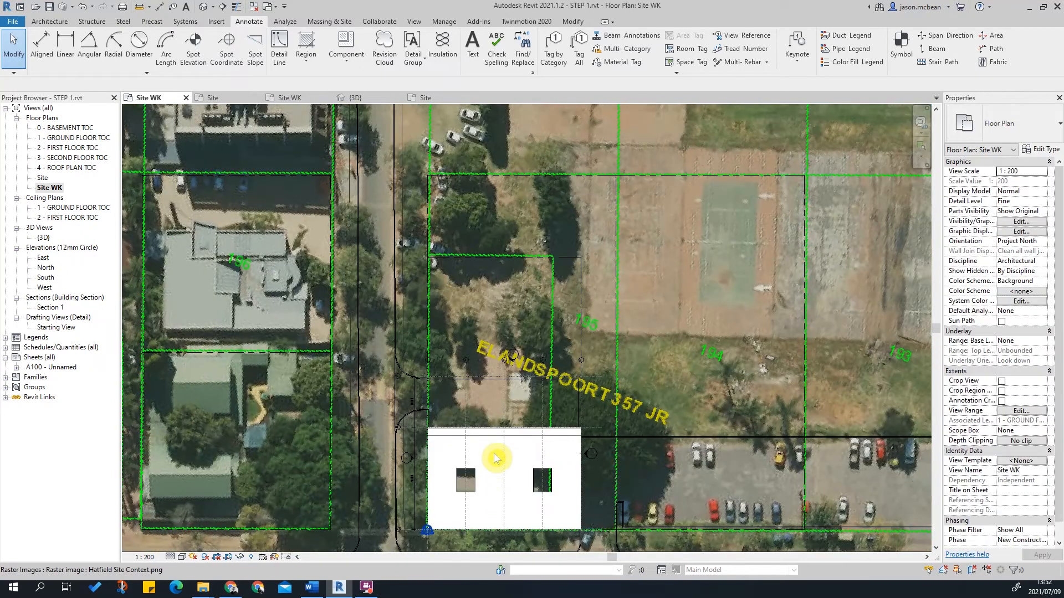
pyautogui.press('v')
pyautogui.press('g')
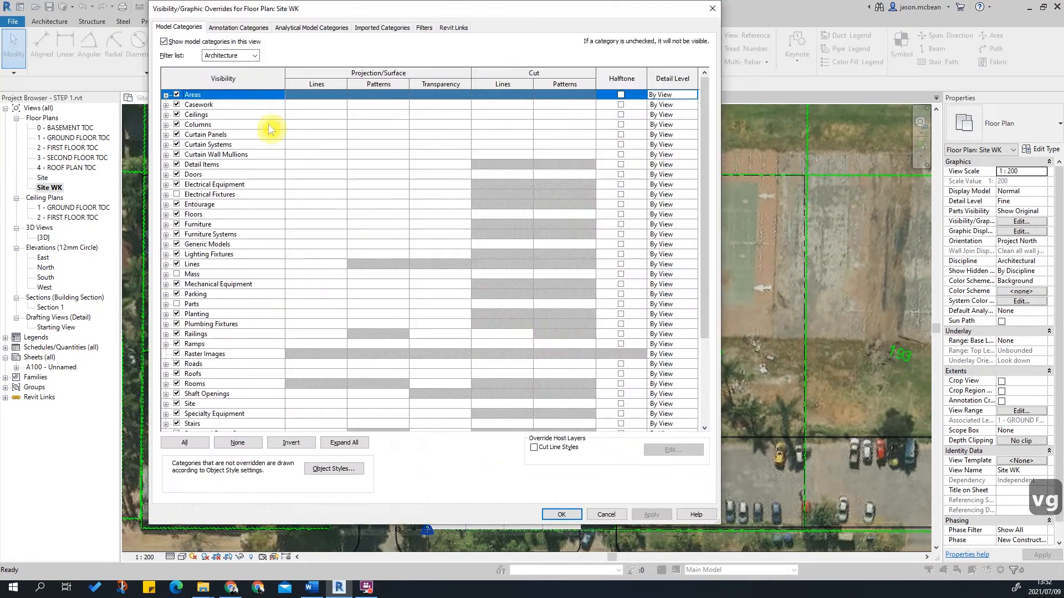
pyautogui.press('Escape')
pyautogui.press('Escape')
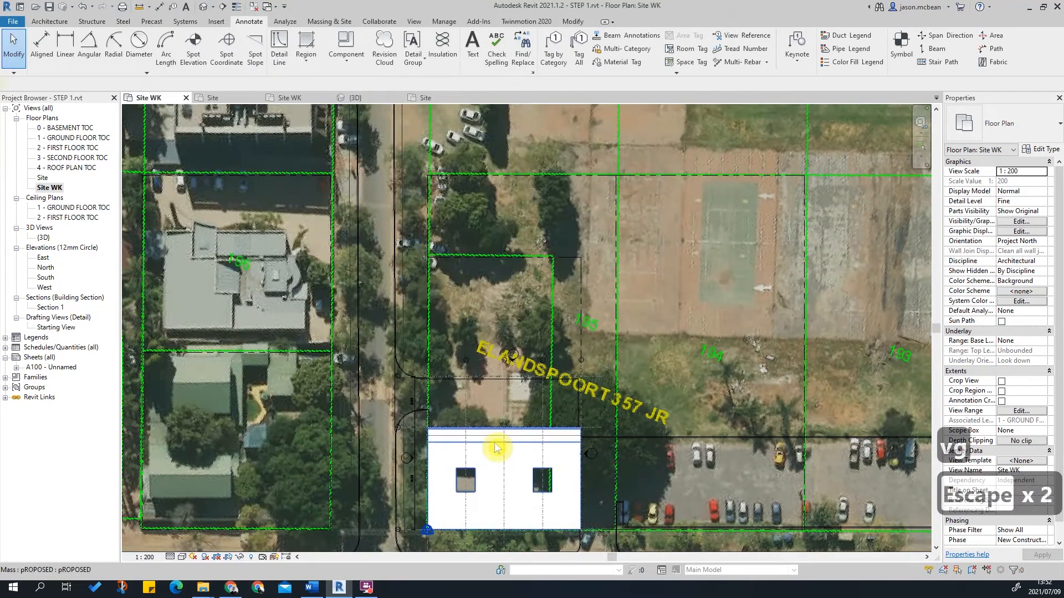
# Temporarily hide the proposed building mass on the Site WK plan and check the mass floors left in its place.
pyautogui.click(495, 448)
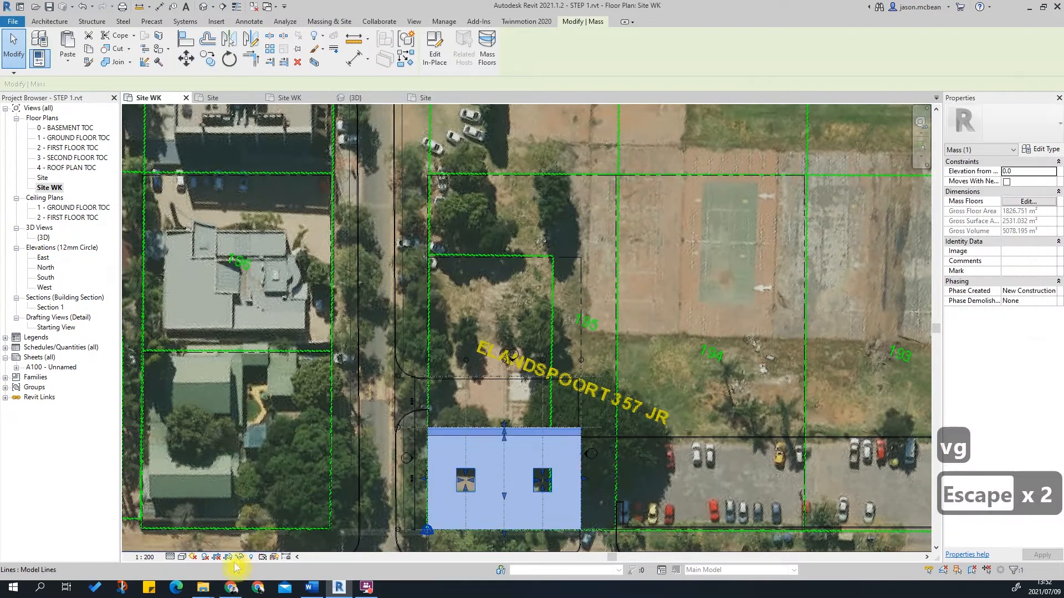
pyautogui.click(252, 556)
pyautogui.click(267, 529)
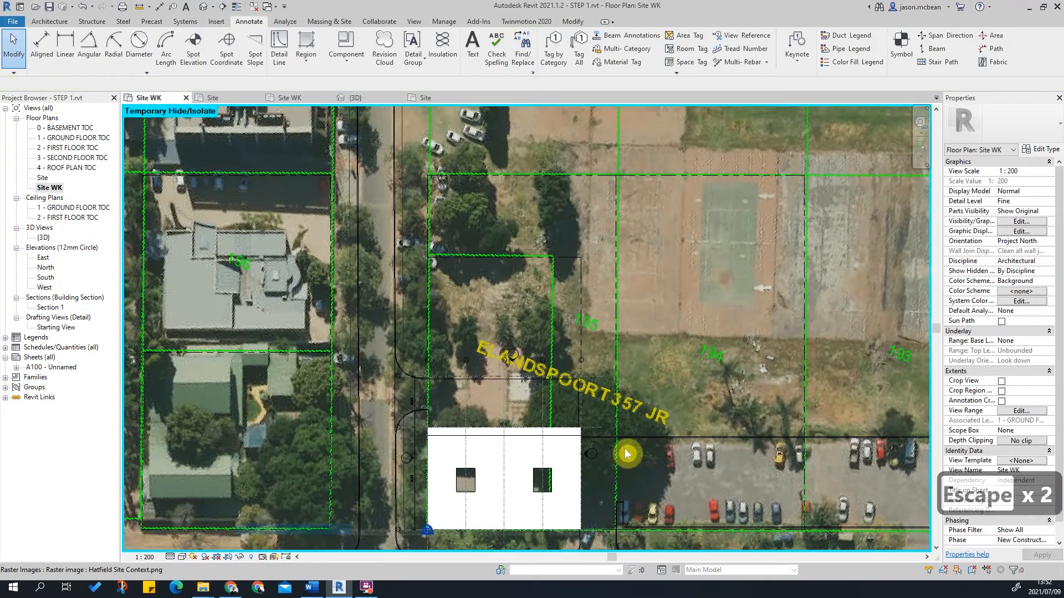
pyautogui.click(486, 447)
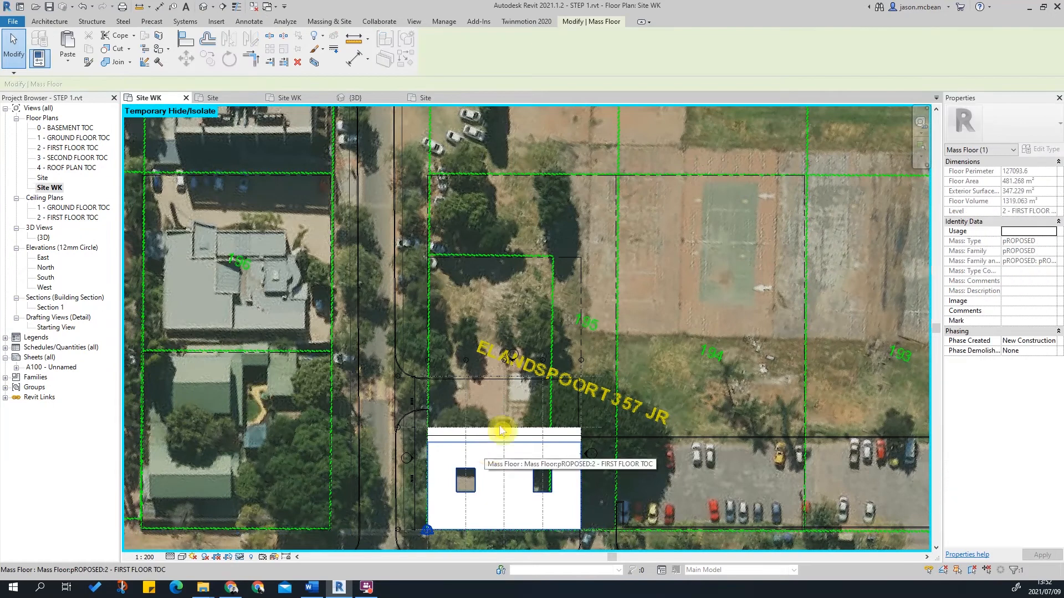
pyautogui.press('Escape')
pyautogui.click(480, 439)
pyautogui.press('Escape')
pyautogui.press('Escape')
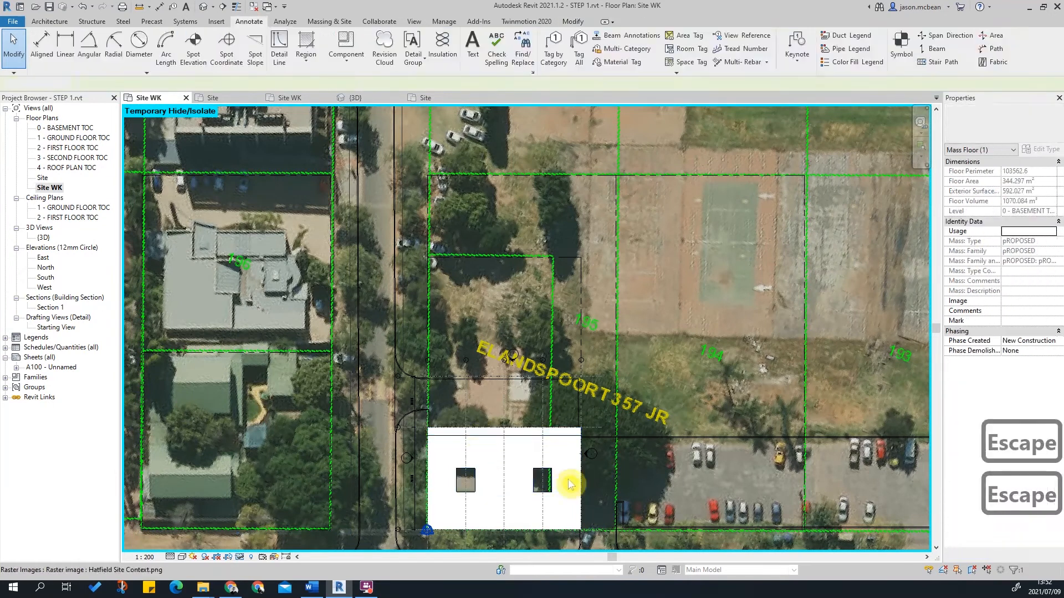
# Switch the mass display to Show Mass by View Settings.
pyautogui.click(329, 22)
pyautogui.click(73, 57)
pyautogui.click(56, 79)
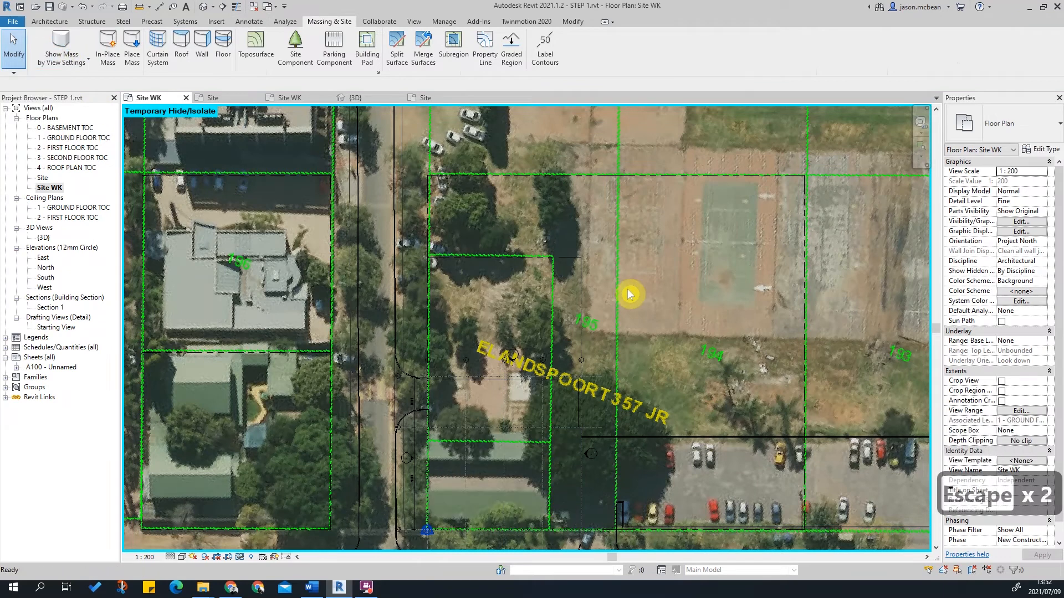
pyautogui.press('Escape')
# Turn off the Elevations annotation category in the Site WK plan's visibility/graphic overrides.
pyautogui.scroll(5, 519, 393)
pyautogui.moveTo(520, 393); pyautogui.dragTo(520, 271, button='middle')
pyautogui.scroll(-3, 515, 263)
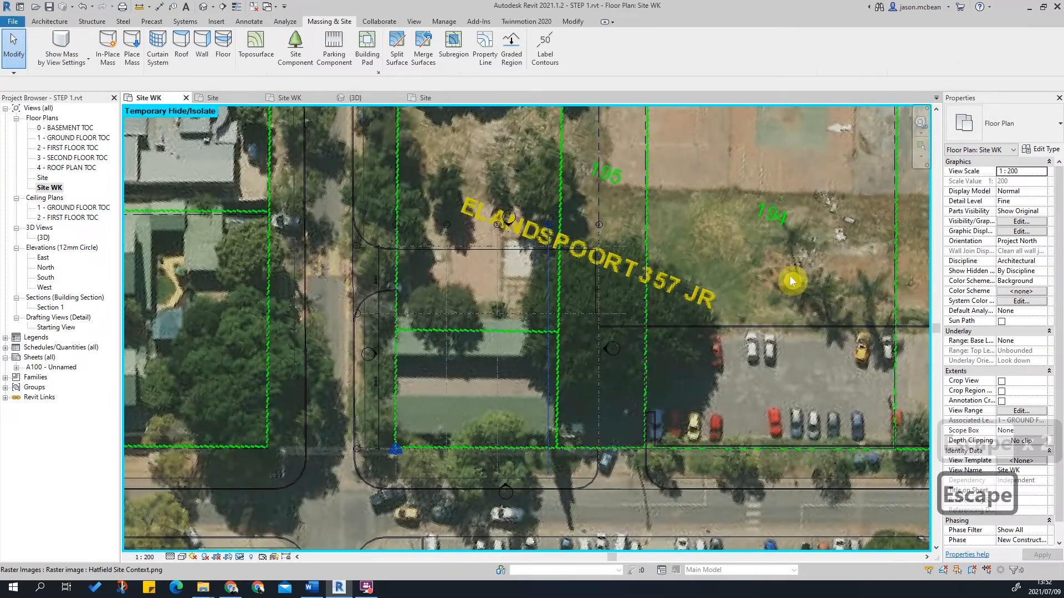
pyautogui.scroll(2, 686, 242)
pyautogui.moveTo(629, 349); pyautogui.dragTo(618, 388, button='middle')
pyautogui.moveTo(335, 288); pyautogui.dragTo(367, 343, button='middle')
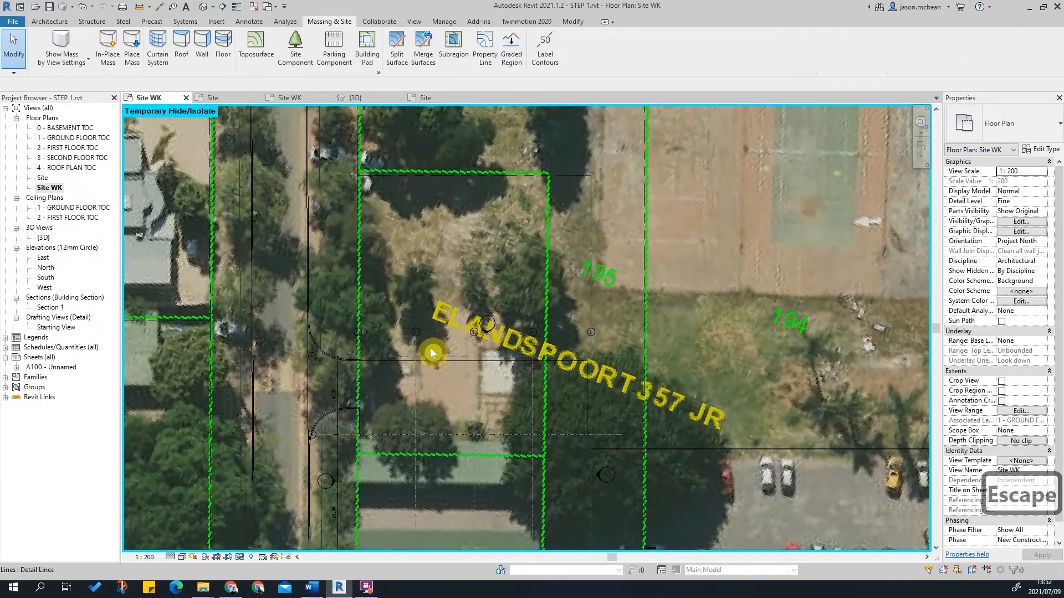
pyautogui.scroll(-3, 439, 316)
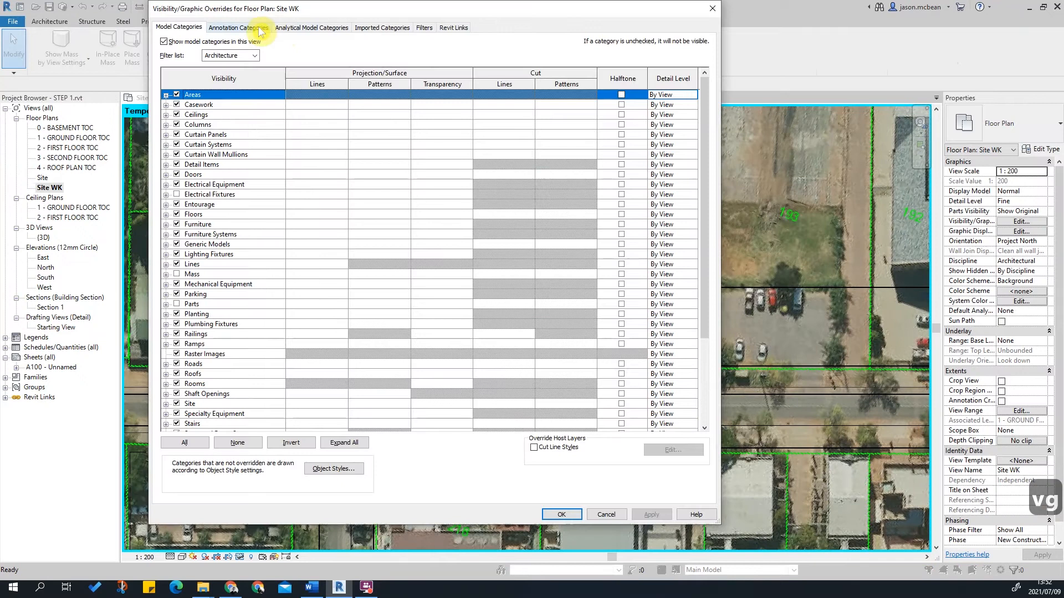
pyautogui.click(238, 27)
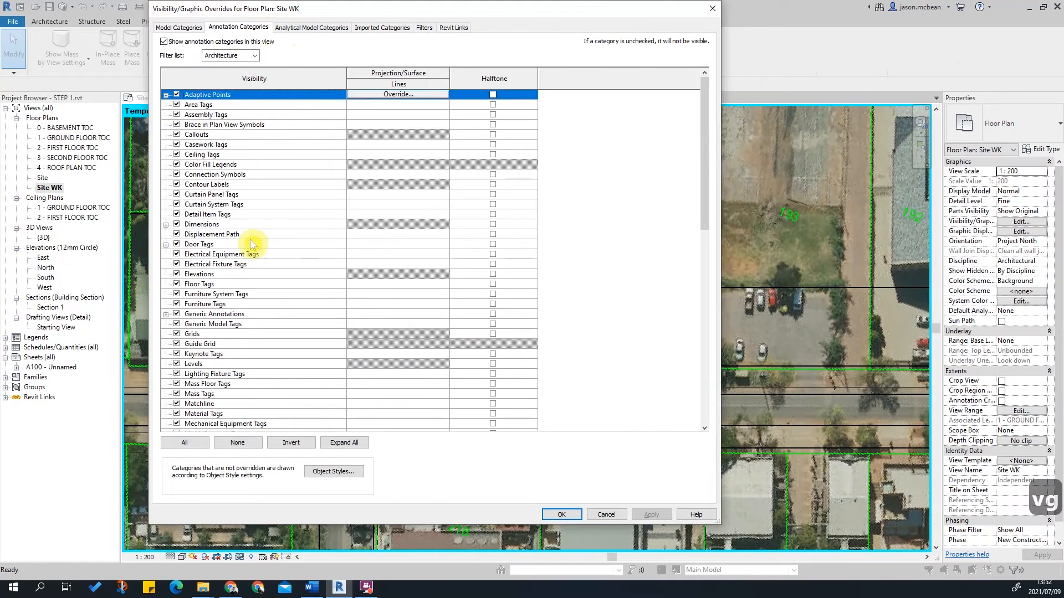
pyautogui.click(244, 244)
pyautogui.press('e')
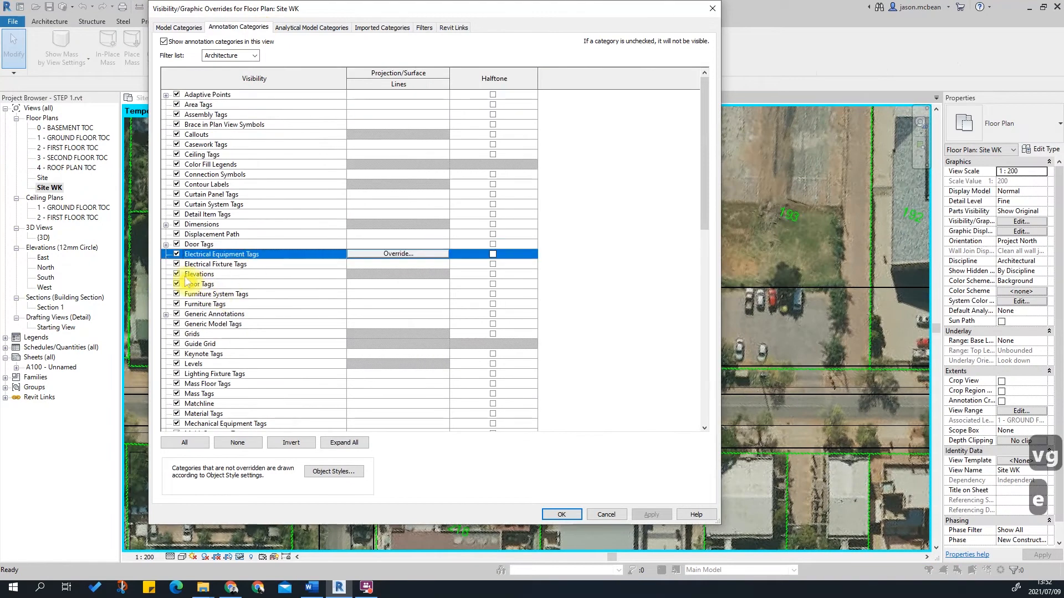
pyautogui.click(178, 276)
pyautogui.scroll(-2, 246, 317)
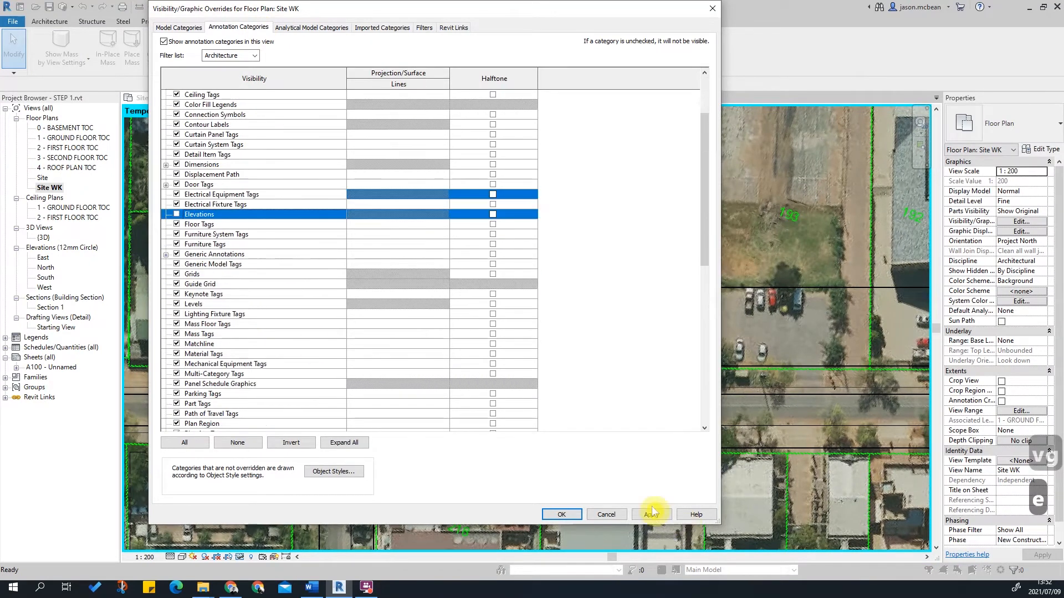
pyautogui.click(562, 514)
pyautogui.press('Escape')
pyautogui.moveTo(463, 323); pyautogui.dragTo(463, 393, button='middle')
pyautogui.scroll(3, 383, 250)
pyautogui.moveTo(480, 214); pyautogui.dragTo(488, 145, button='middle')
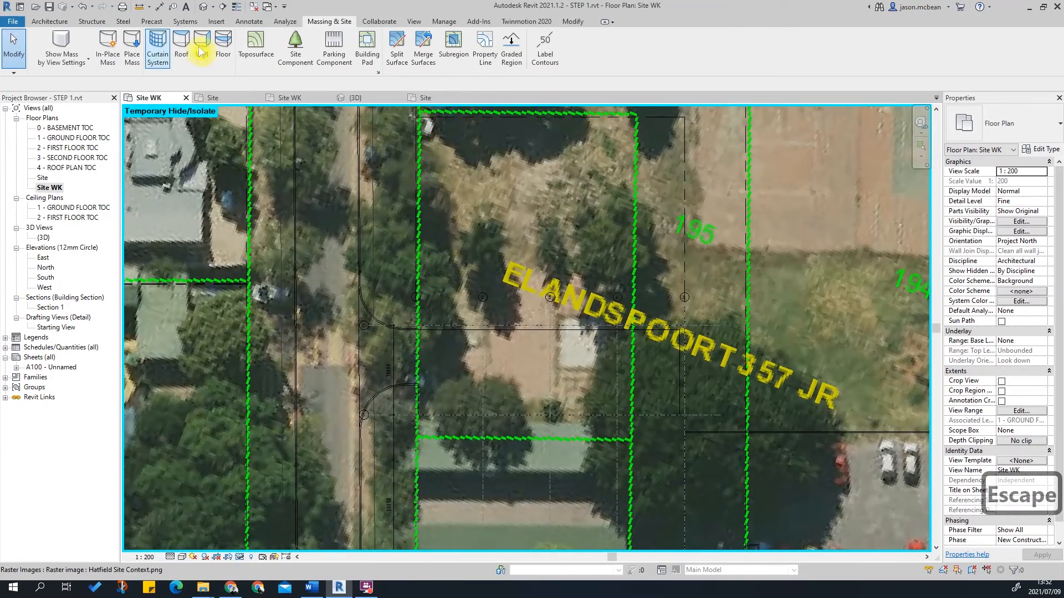
# Place a Tree Existing detail component on the large dark canopy between the site's east boundary and the parking lot.
pyautogui.click(251, 23)
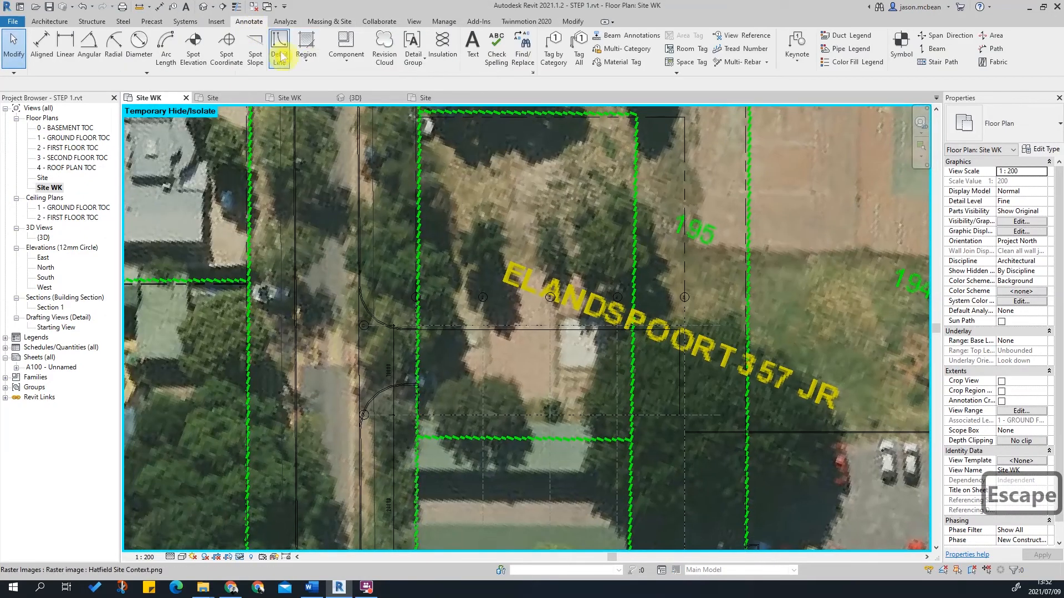
pyautogui.click(346, 45)
pyautogui.click(1002, 123)
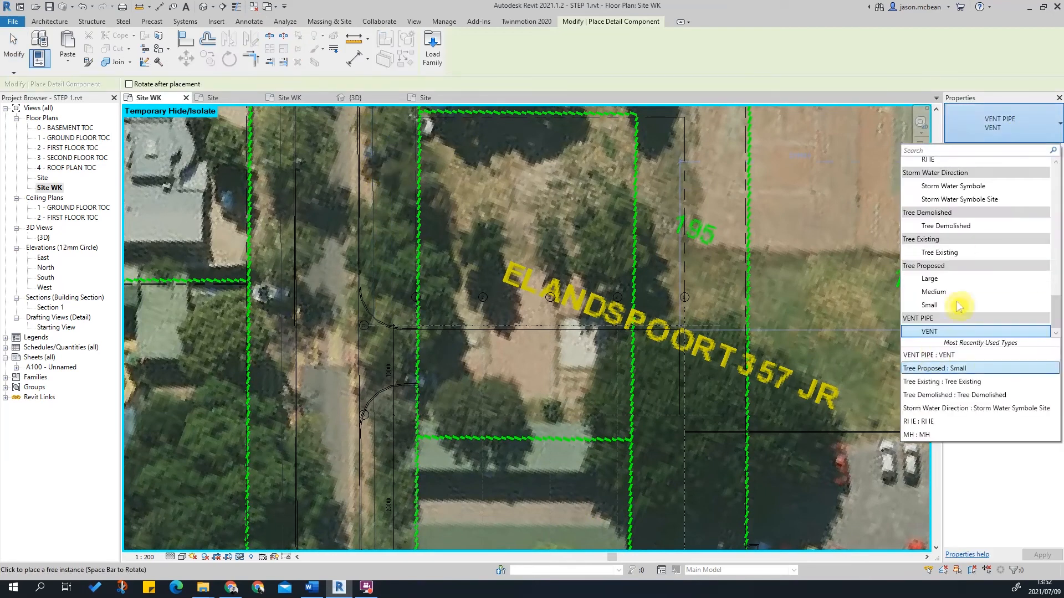
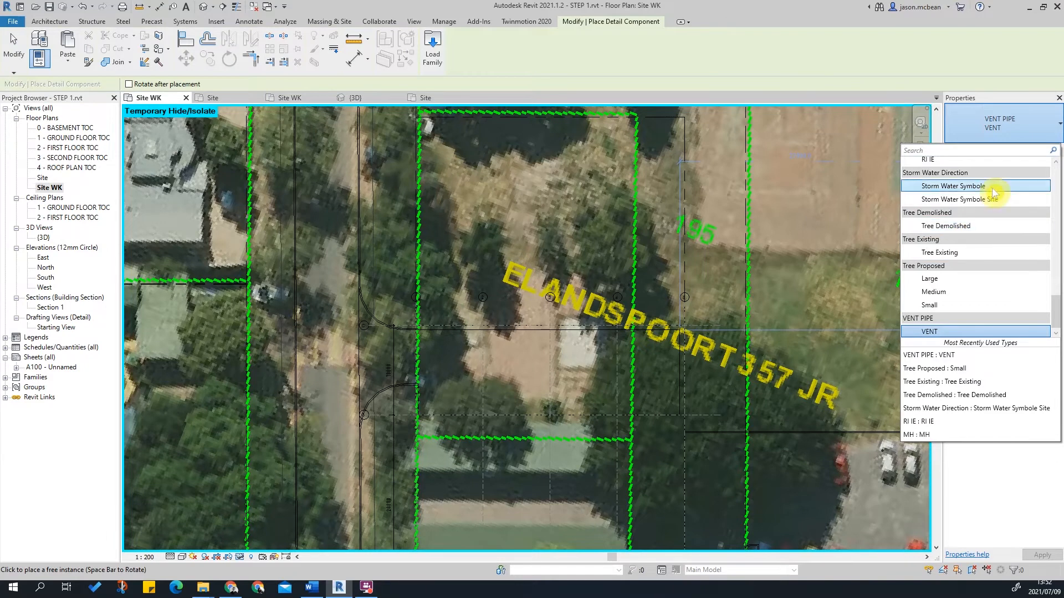
pyautogui.click(944, 254)
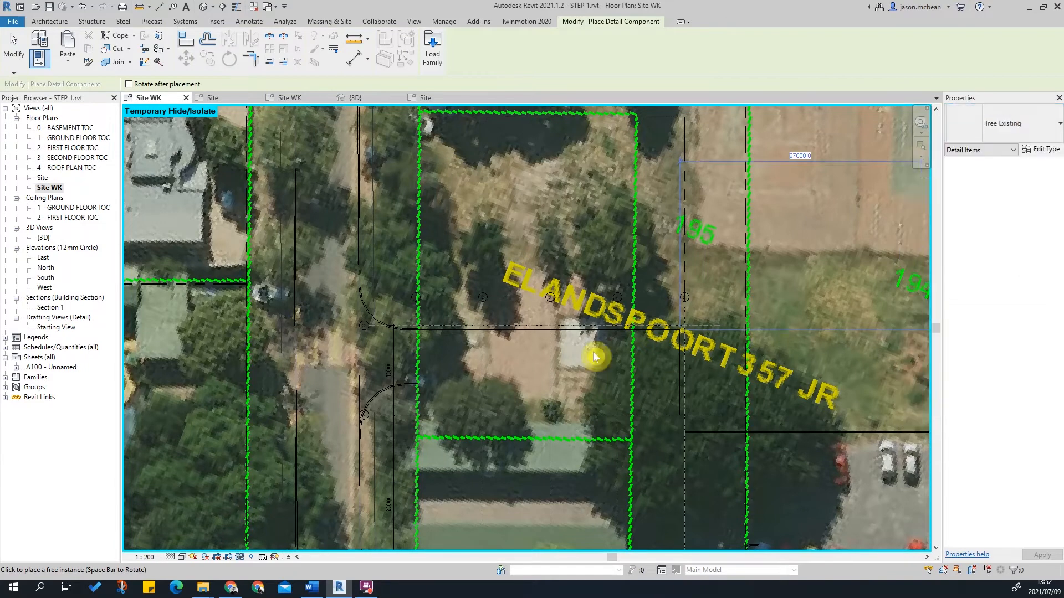
pyautogui.moveTo(735, 504); pyautogui.dragTo(571, 309, button='middle')
pyautogui.scroll(2, 570, 309)
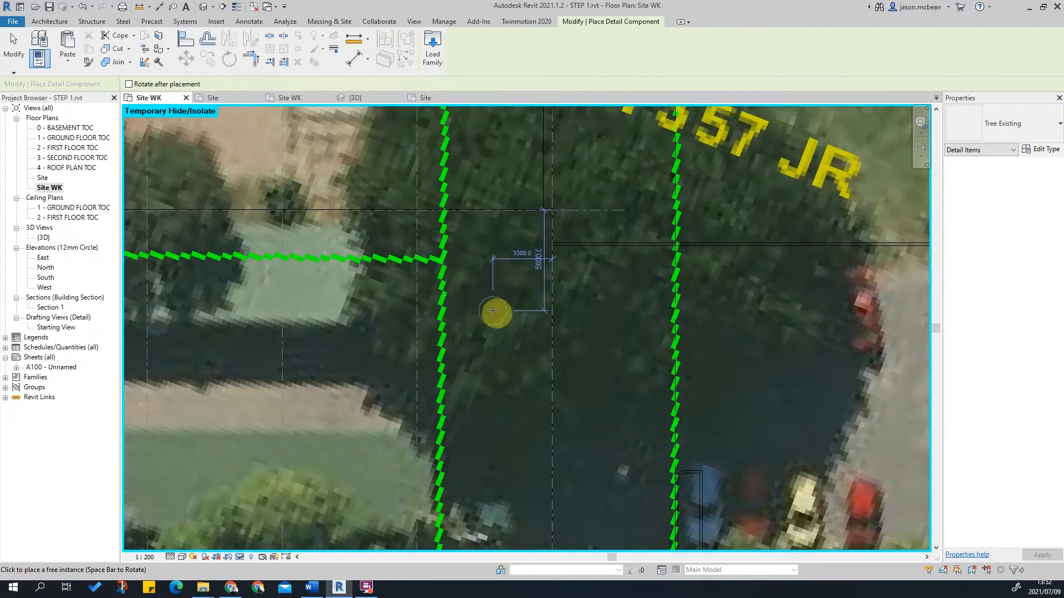
pyautogui.press('Escape')
pyautogui.press('Escape')
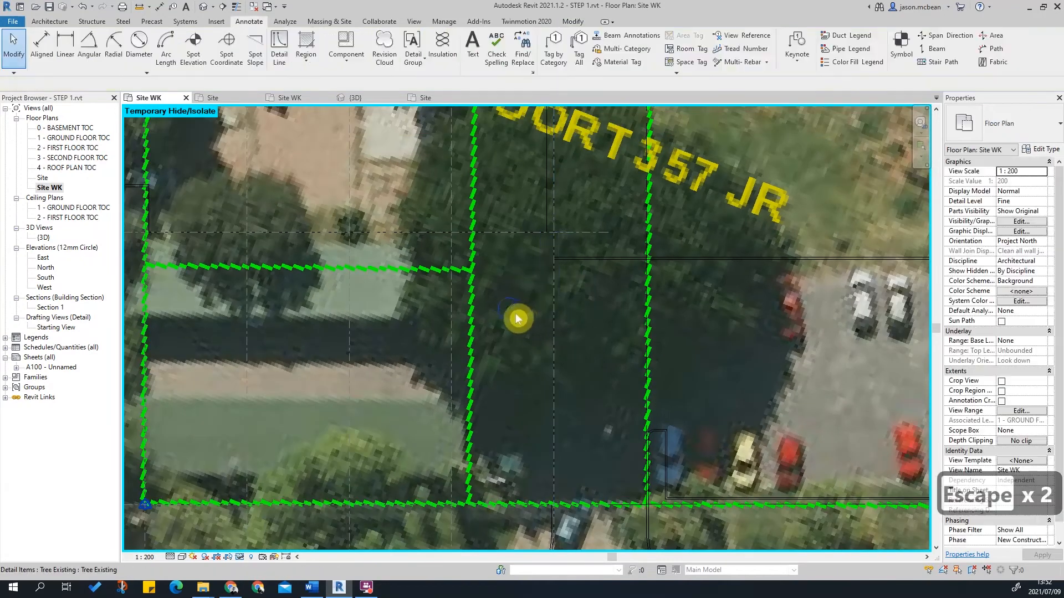
# Stretch the existing tree symbol over the large canopy to a diameter of about 25100 mm.
pyautogui.moveTo(521, 310); pyautogui.dragTo(777, 310)
pyautogui.moveTo(495, 314); pyautogui.dragTo(439, 316)
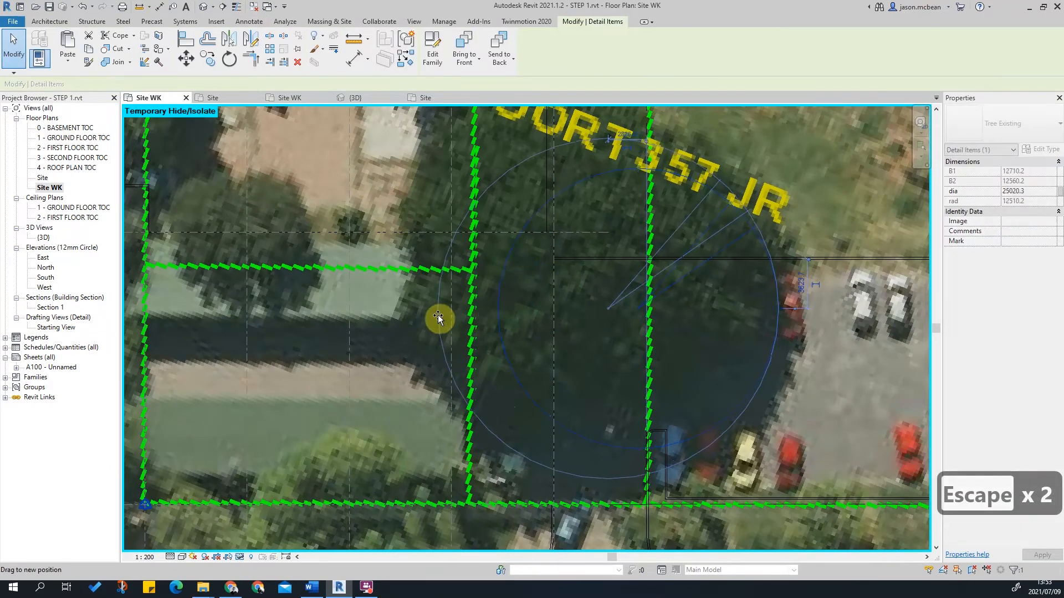
pyautogui.scroll(-2, 635, 435)
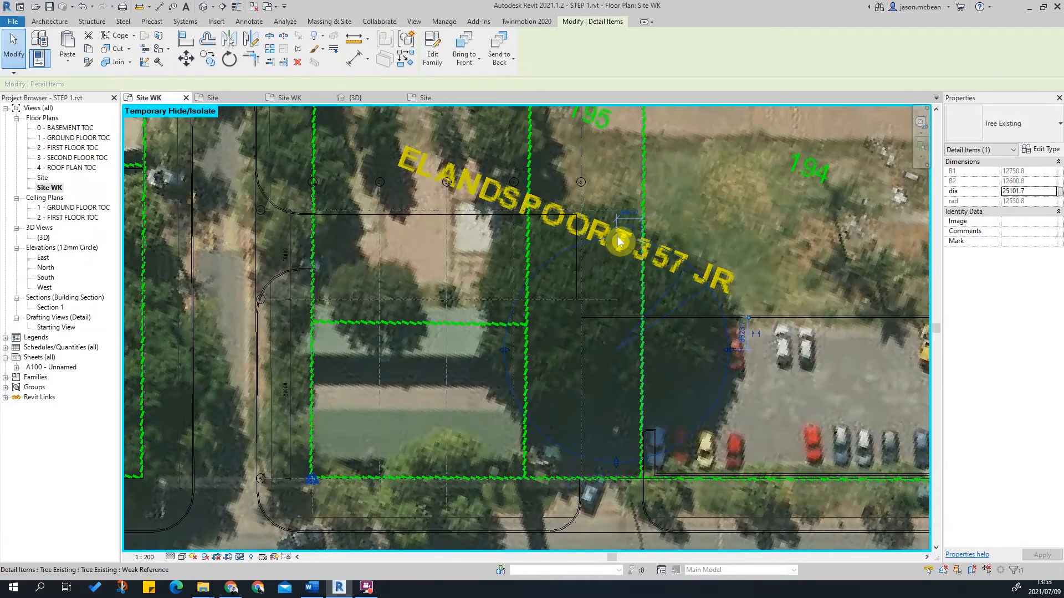
pyautogui.press('Escape')
pyautogui.scroll(3, 707, 421)
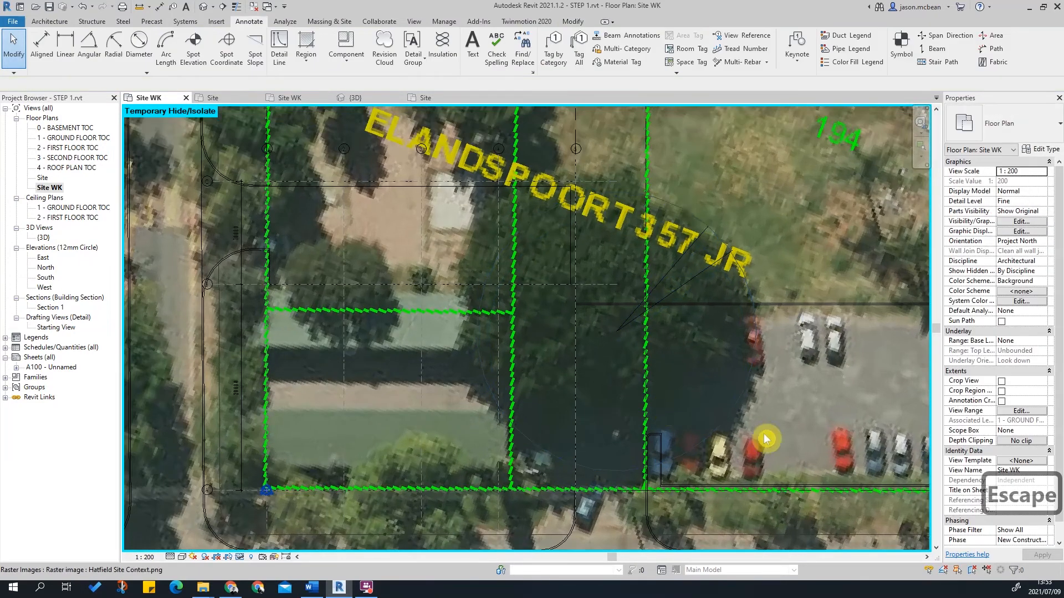
pyautogui.click(612, 356)
pyautogui.press('Escape')
pyautogui.scroll(3, 608, 288)
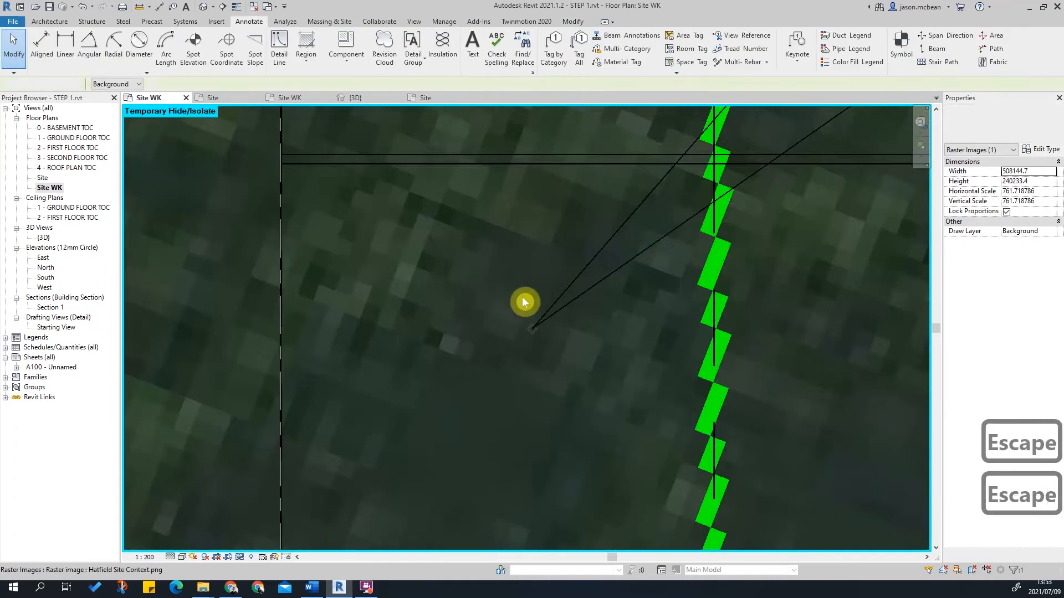
pyautogui.scroll(-2, 554, 338)
pyautogui.press('Escape')
pyautogui.scroll(-4, 688, 208)
pyautogui.press('Escape')
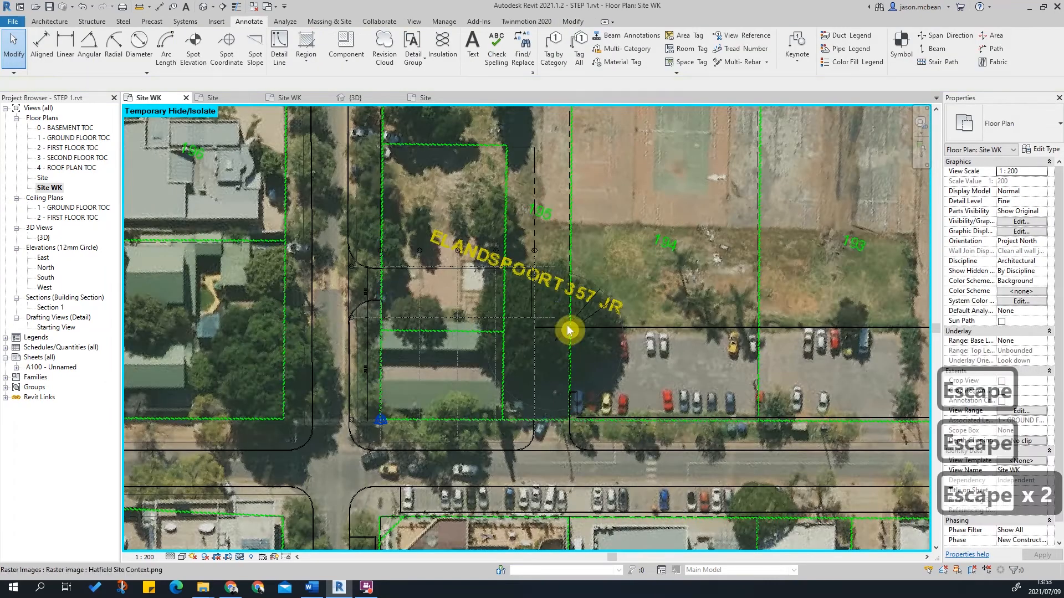
# Enlarge the existing tree symbol beside the parking lot to a diameter of about 27137 mm.
pyautogui.scroll(3, 582, 327)
pyautogui.click(659, 278)
pyautogui.press('Escape')
pyautogui.scroll(-3, 776, 293)
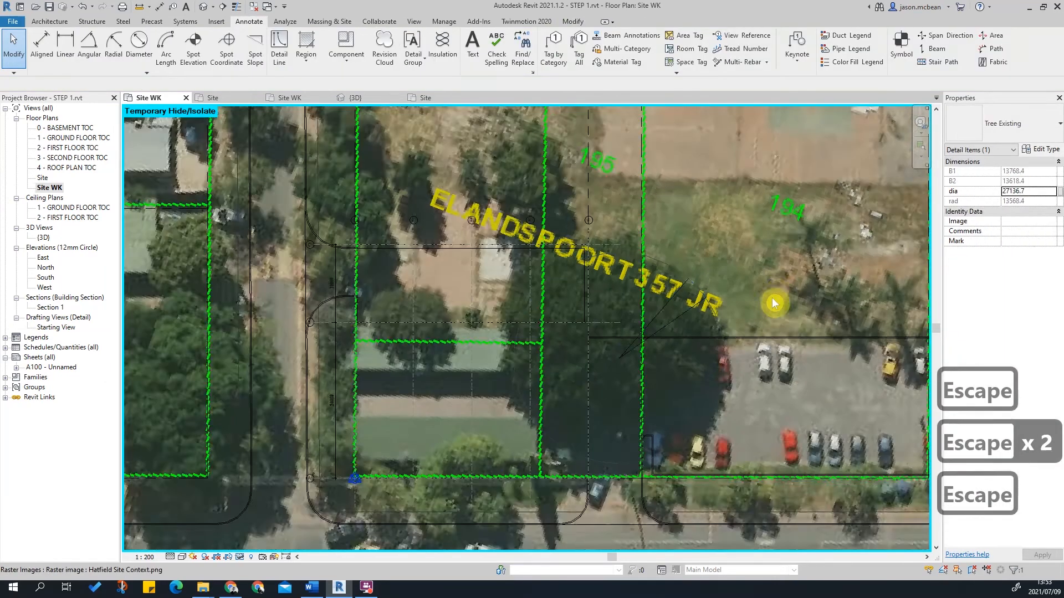
pyautogui.moveTo(689, 426); pyautogui.dragTo(669, 499, button='middle')
pyautogui.scroll(3, 630, 327)
pyautogui.press('Escape')
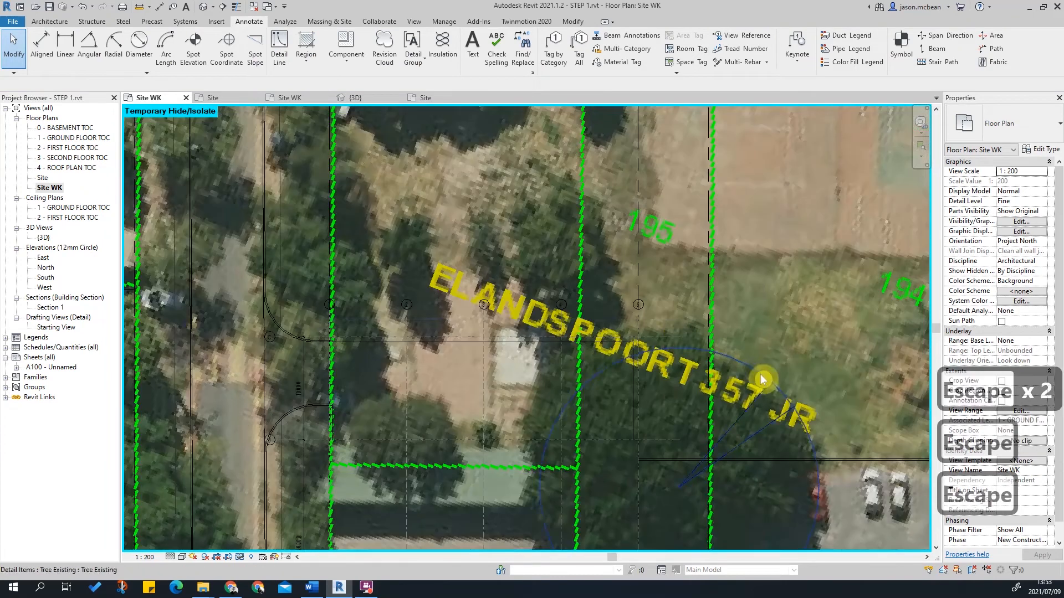
pyautogui.click(762, 379)
pyautogui.press('Escape')
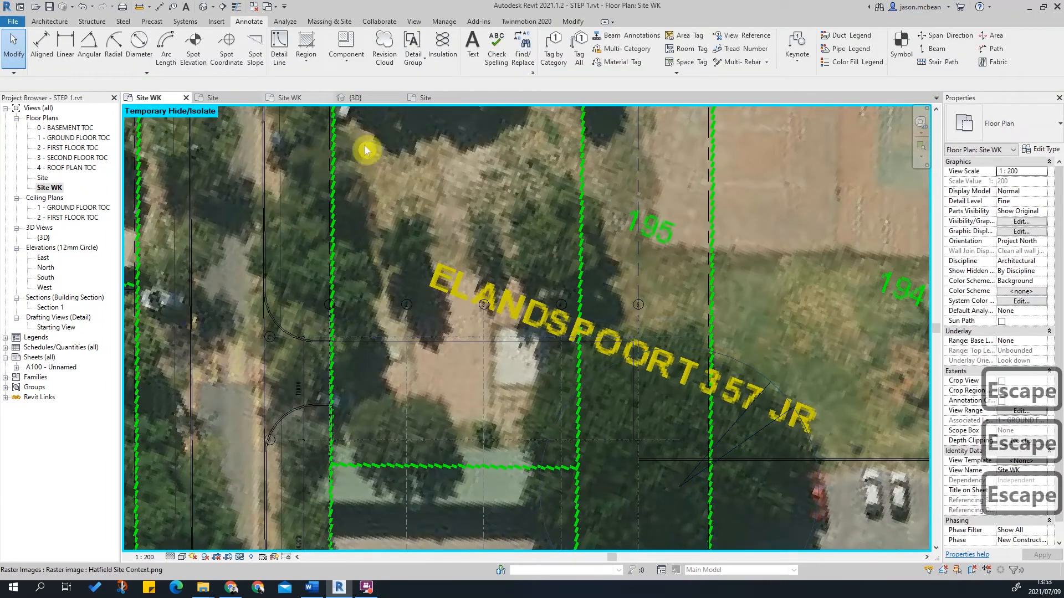
pyautogui.scroll(-1, 705, 357)
pyautogui.click(752, 374)
pyautogui.press('Escape')
# Place Tree Existing symbols on the canopies near grids 2 and 4, north of grid C, and stretch each to suit its canopy.
pyautogui.click(359, 49)
pyautogui.scroll(4, 601, 280)
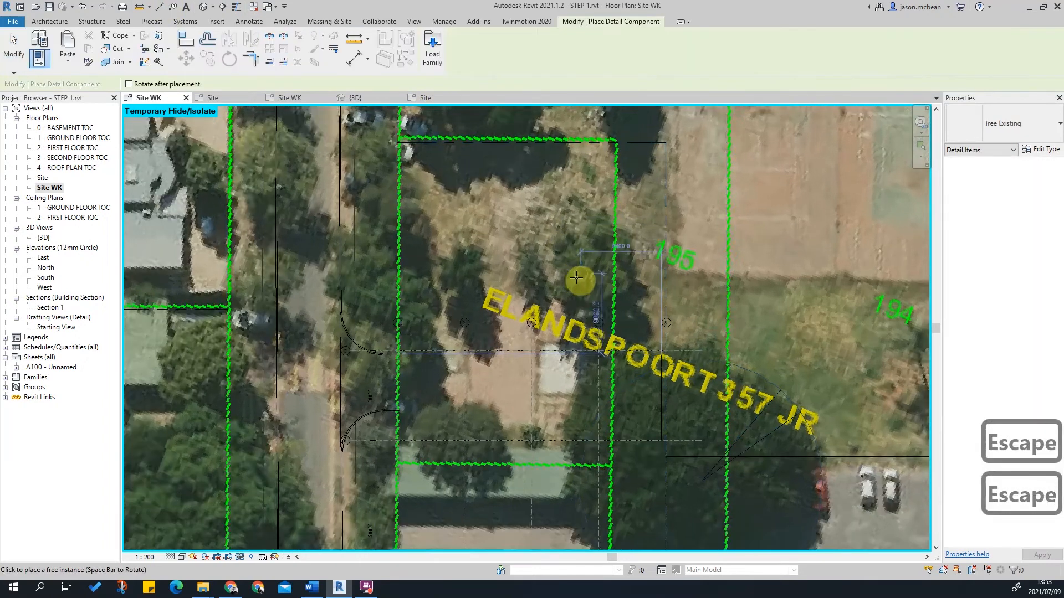
pyautogui.click(570, 280)
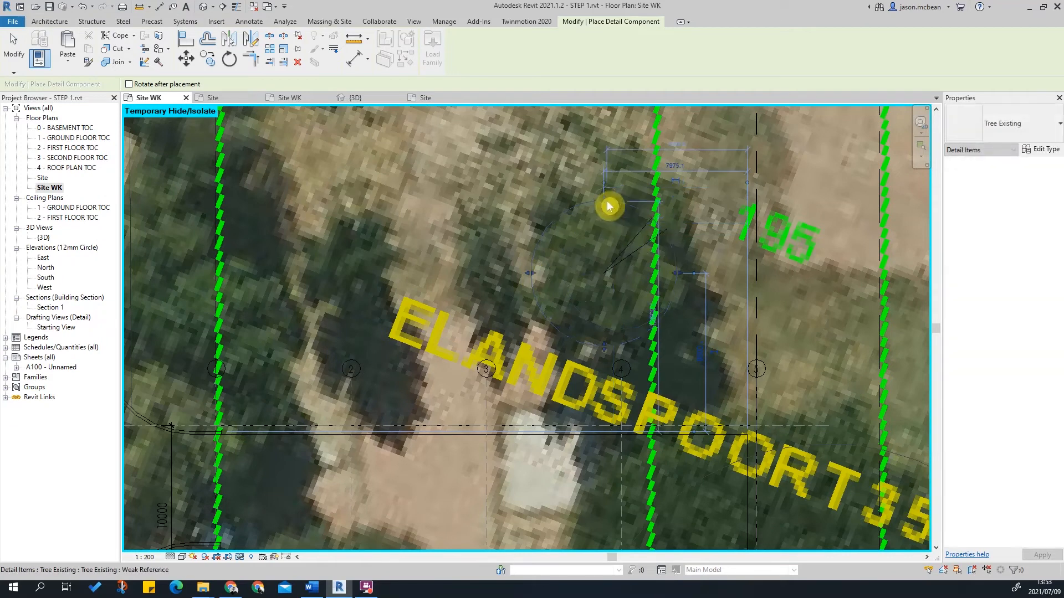
pyautogui.scroll(-3, 543, 302)
pyautogui.scroll(3, 501, 274)
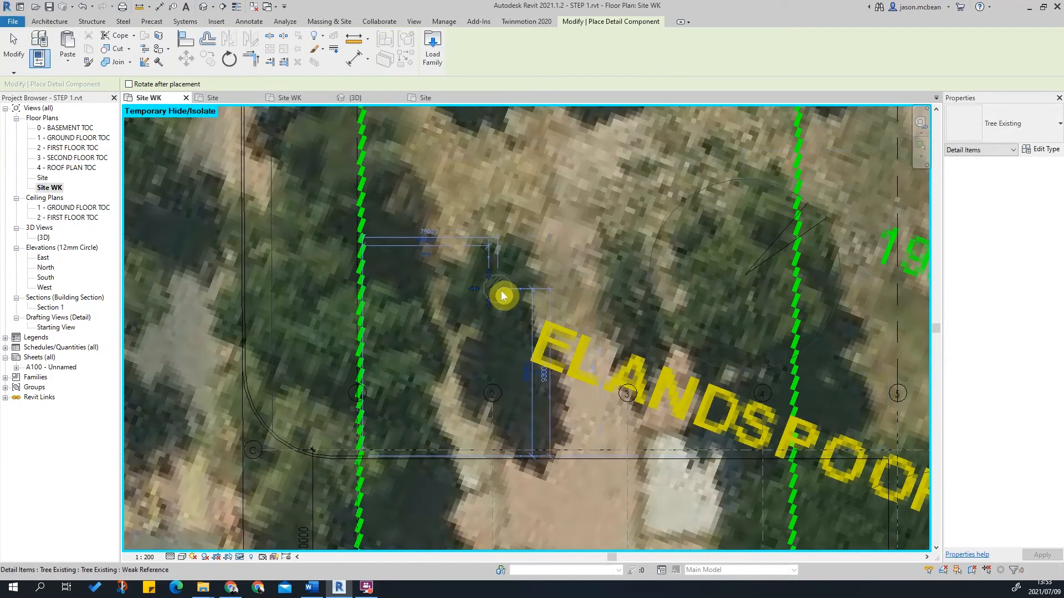
pyautogui.click(491, 289)
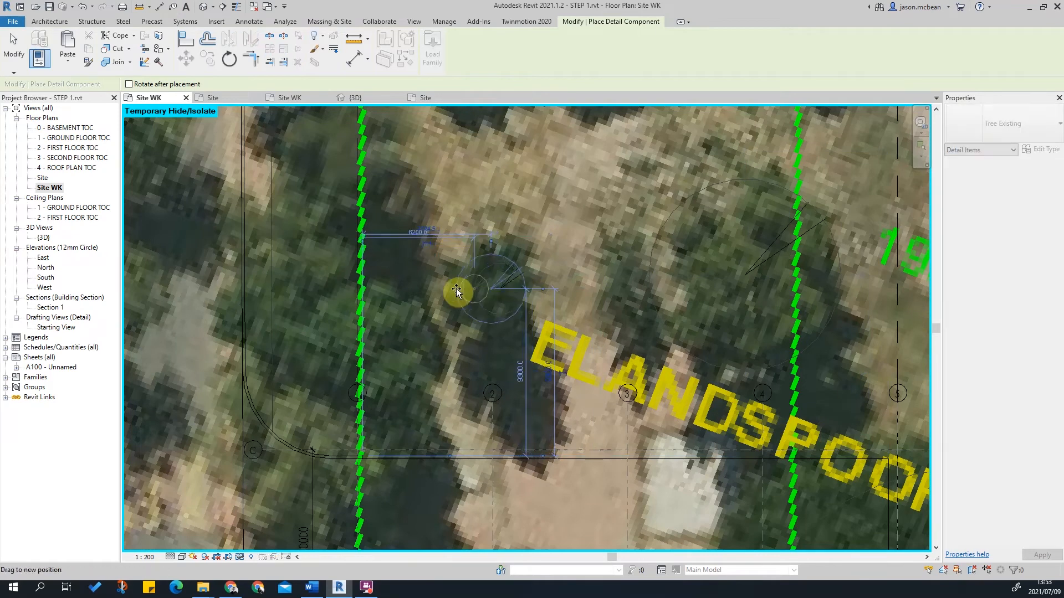
pyautogui.scroll(-4, 615, 253)
pyautogui.moveTo(473, 545)
pyautogui.mouseDown(button='middle')
pyautogui.moveTo(482, 408)
pyautogui.moveTo(484, 418)
pyautogui.mouseUp(button='middle')
pyautogui.press('Escape')
pyautogui.press('Escape')
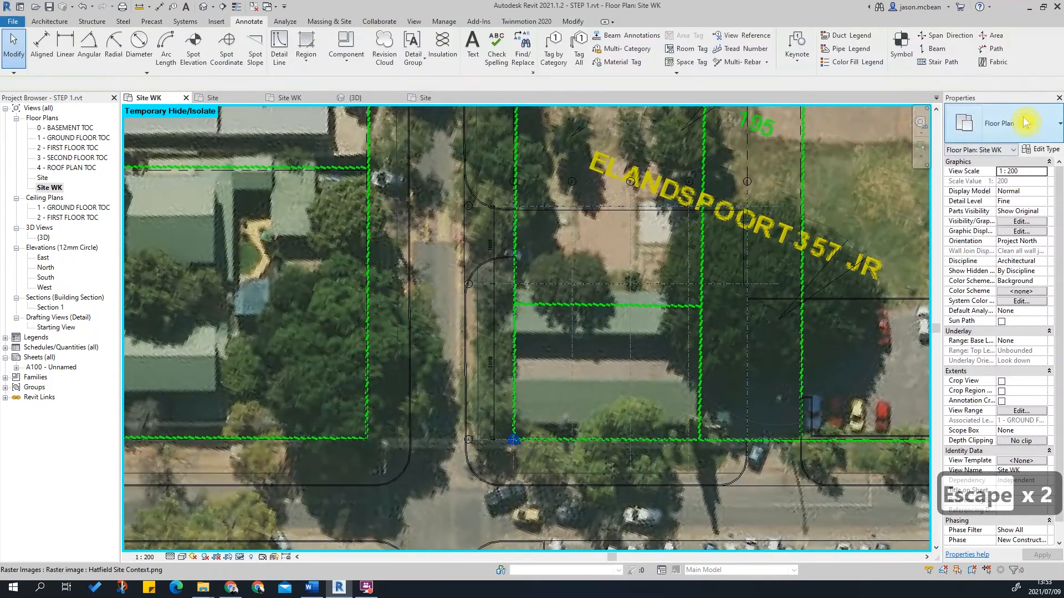
# Place a Tree Demolished symbol just south of the site boundary near grid A and stretch it over the canopy.
pyautogui.click(348, 50)
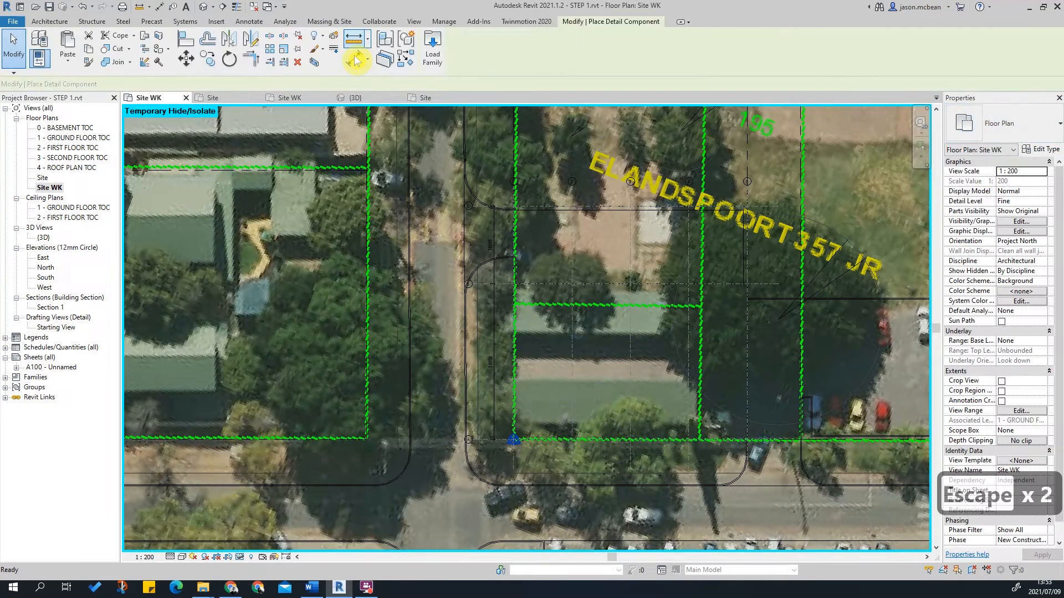
pyautogui.click(1009, 123)
pyautogui.scroll(-2, 966, 315)
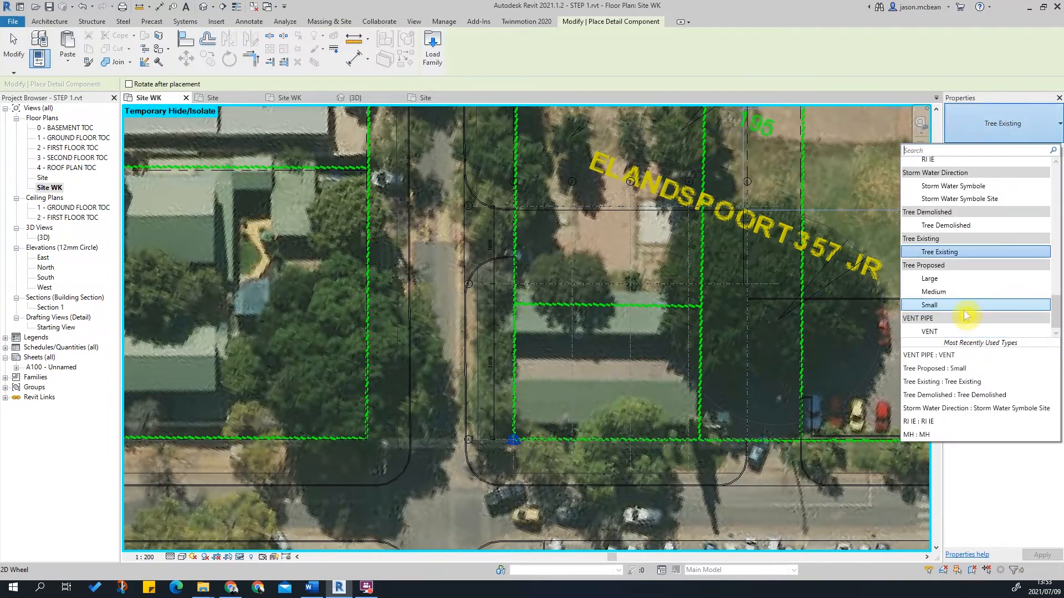
pyautogui.click(951, 232)
pyautogui.scroll(1, 643, 443)
pyautogui.scroll(3, 453, 464)
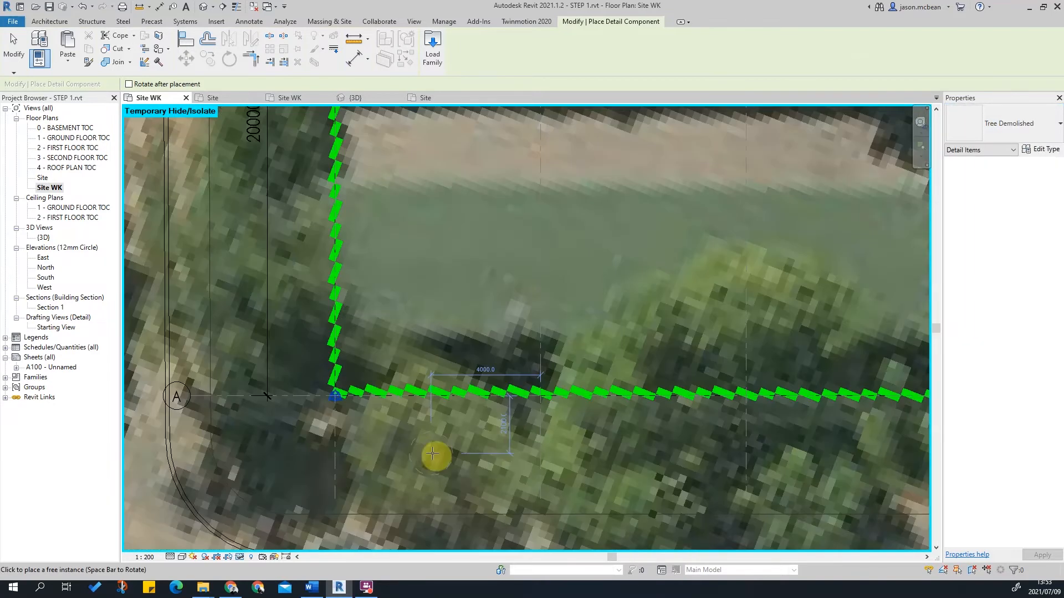
pyautogui.click(486, 455)
pyautogui.click(427, 464)
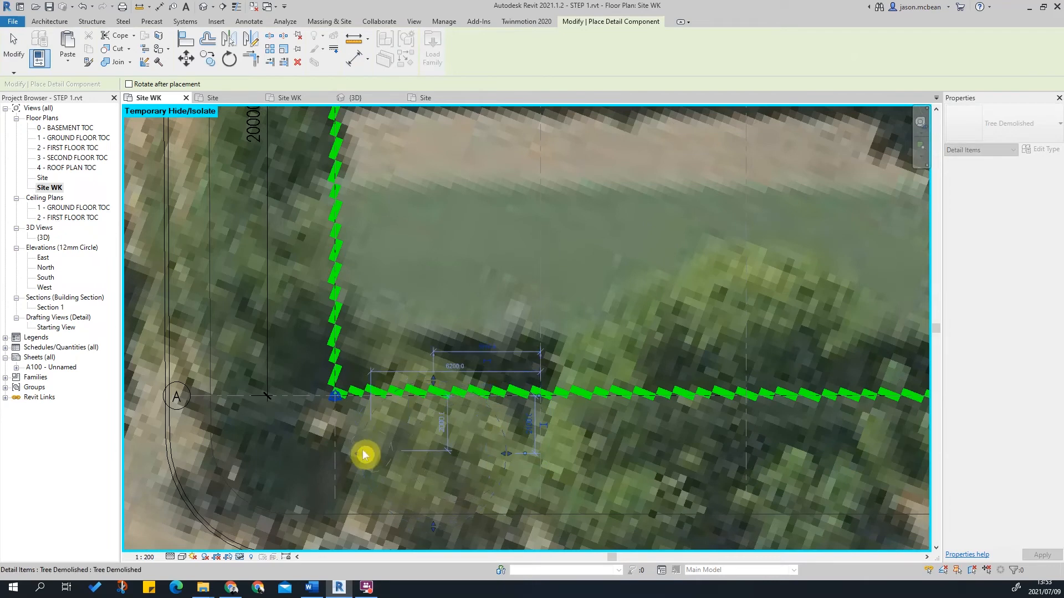
pyautogui.scroll(-5, 364, 454)
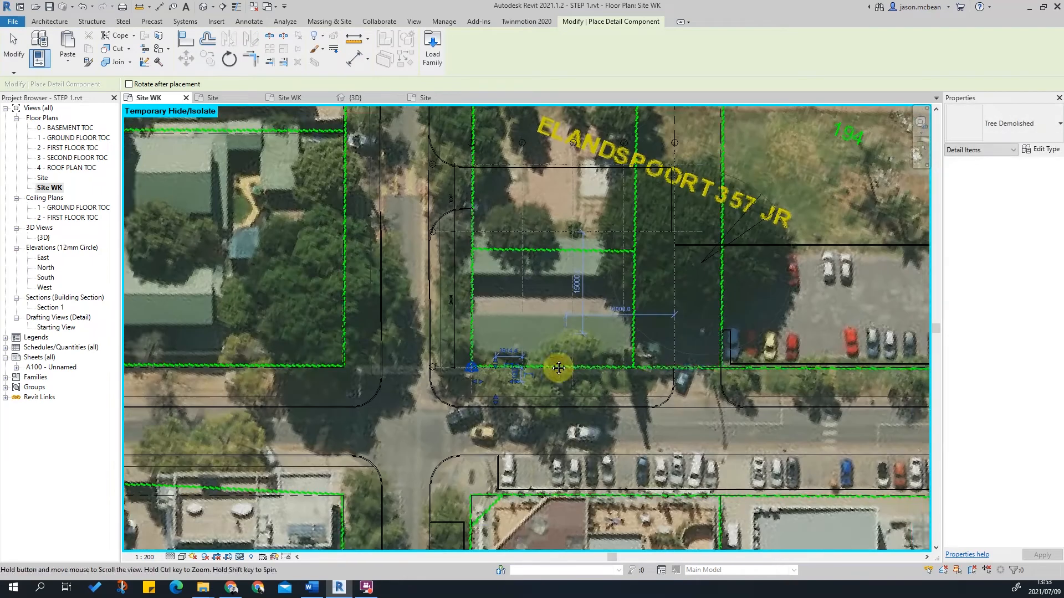
pyautogui.scroll(2, 432, 326)
pyautogui.scroll(-2, 469, 326)
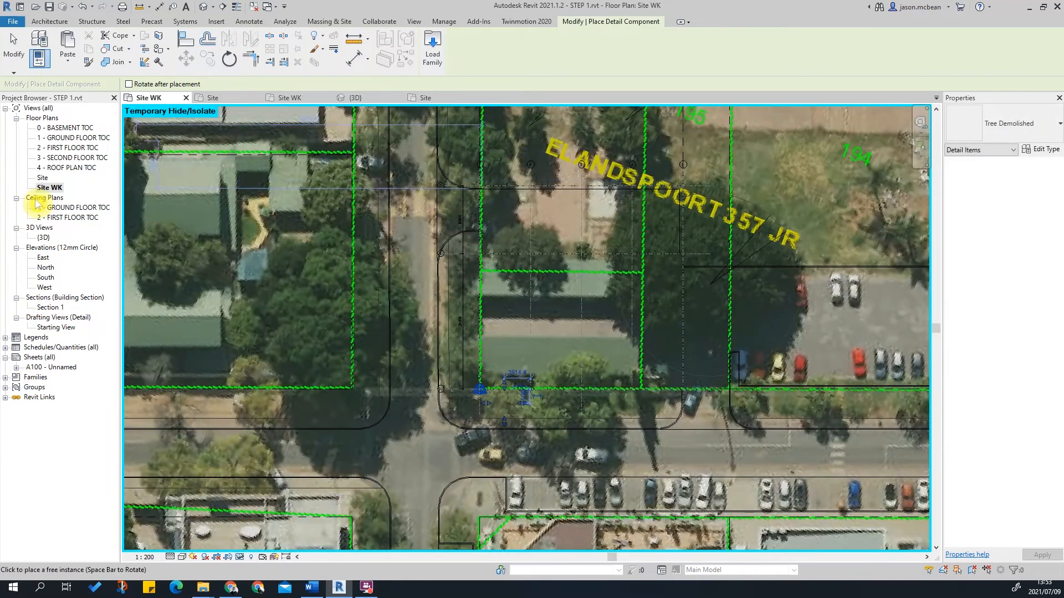
# Check the Site floor plan against the aerial plan, and return to the Site WK plan.
pyautogui.doubleClick(41, 179)
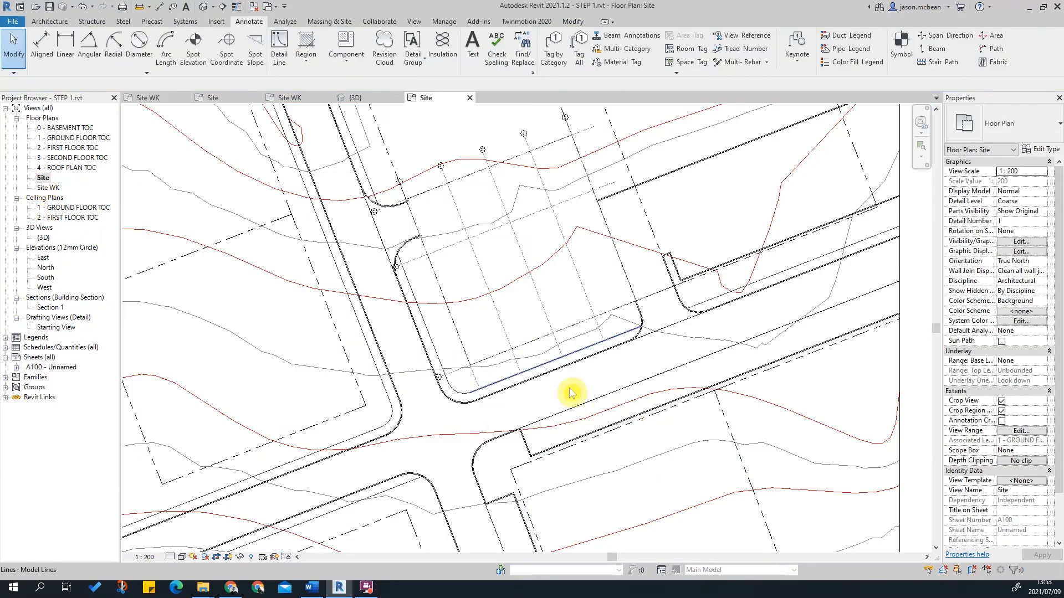
pyautogui.doubleClick(48, 188)
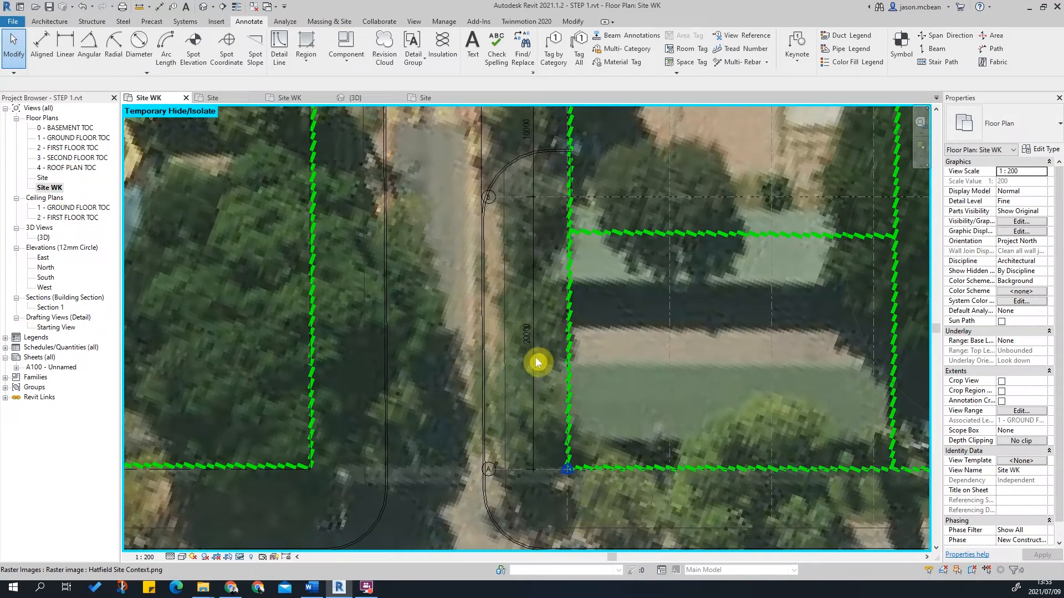
pyautogui.scroll(1, 546, 354)
pyautogui.press('Escape')
pyautogui.press('Escape')
pyautogui.scroll(-4, 535, 405)
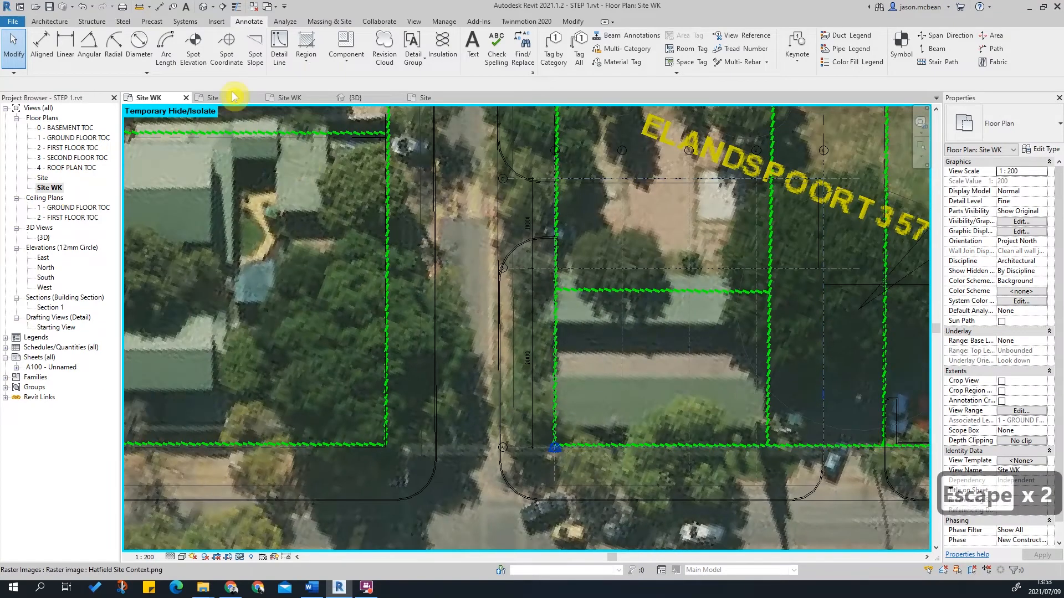
# Place a Large Tree Proposed symbol on the verge west of the site boundary, just south of grid B.
pyautogui.click(1009, 123)
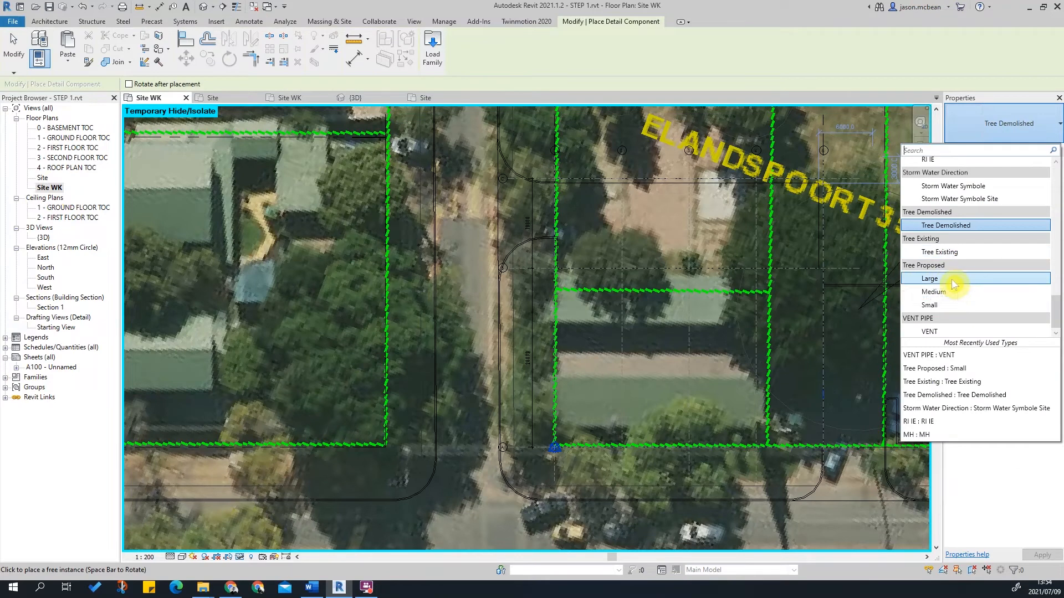
pyautogui.click(923, 279)
pyautogui.scroll(3, 538, 329)
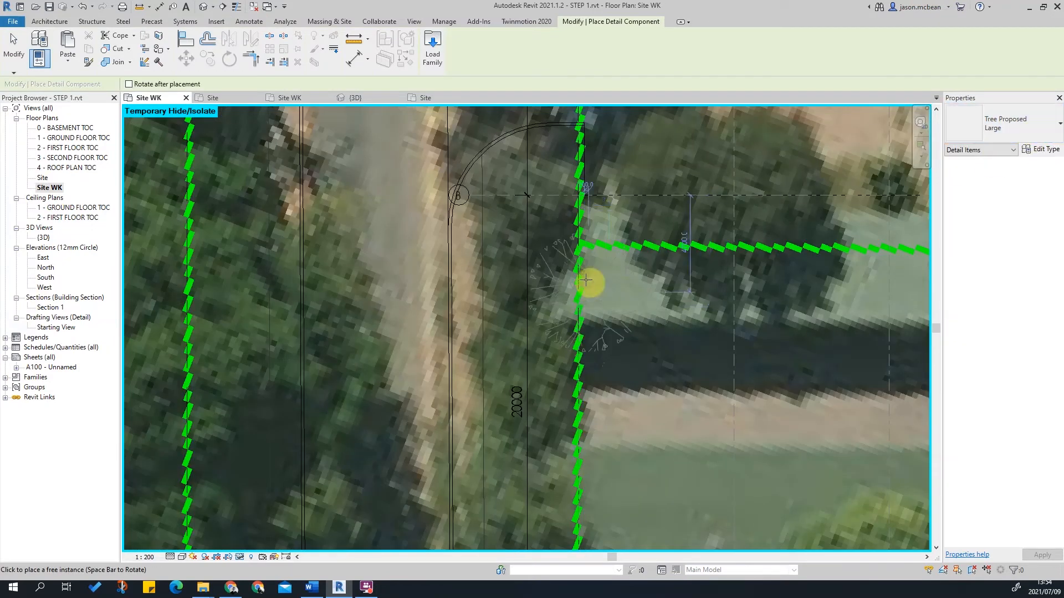
pyautogui.click(1008, 124)
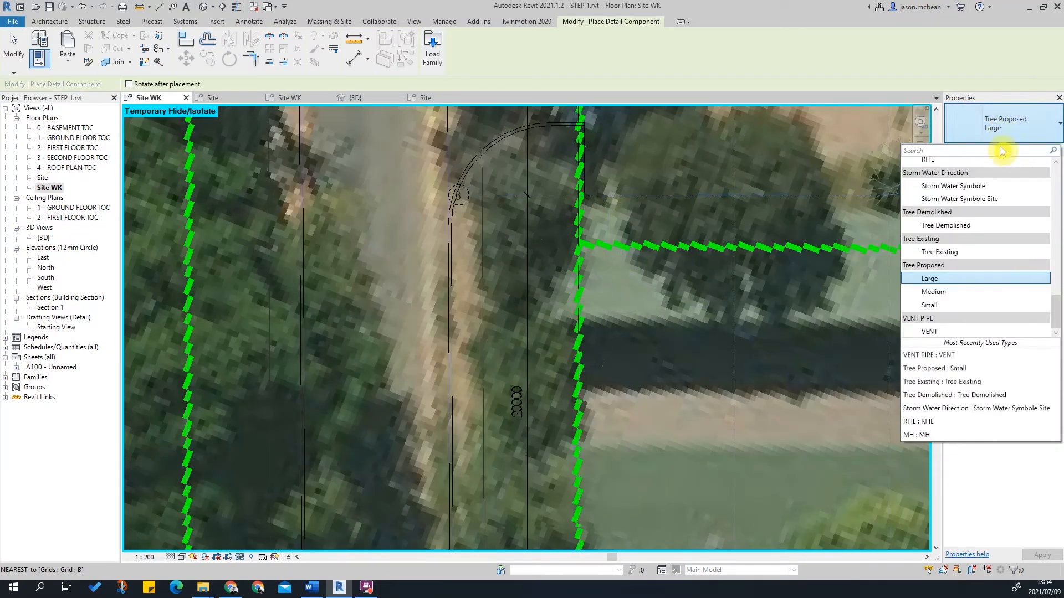
pyautogui.scroll(1, 481, 286)
pyautogui.click(519, 268)
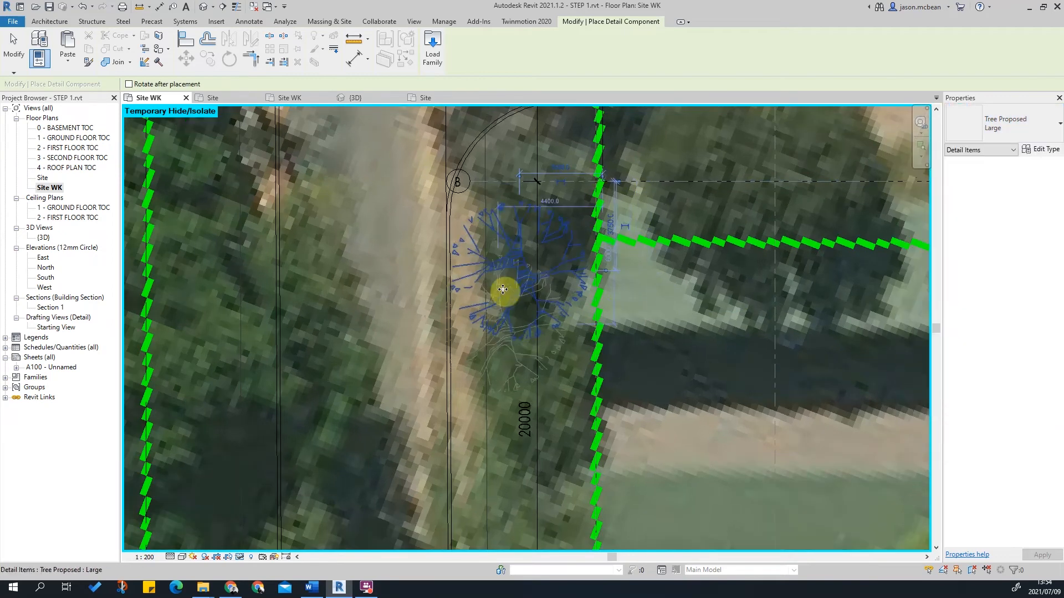
pyautogui.scroll(-4, 511, 283)
pyautogui.scroll(2, 470, 227)
pyautogui.press('Escape')
pyautogui.press('Escape')
pyautogui.press('Escape')
pyautogui.press('Escape')
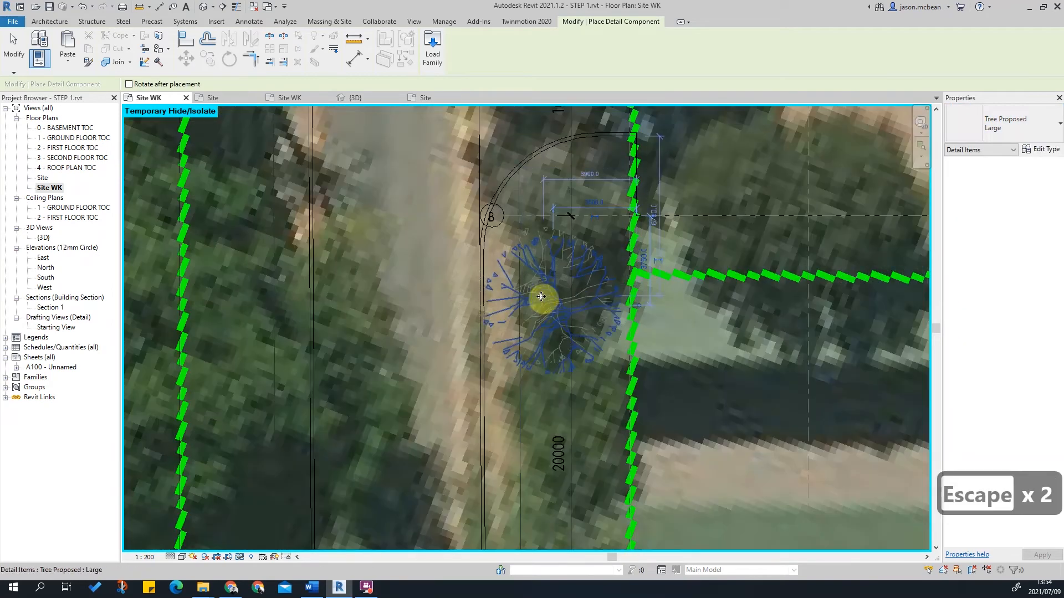
# Select the proposed tree on the western verge and review its available types.
pyautogui.scroll(-2, 544, 309)
pyautogui.click(559, 304)
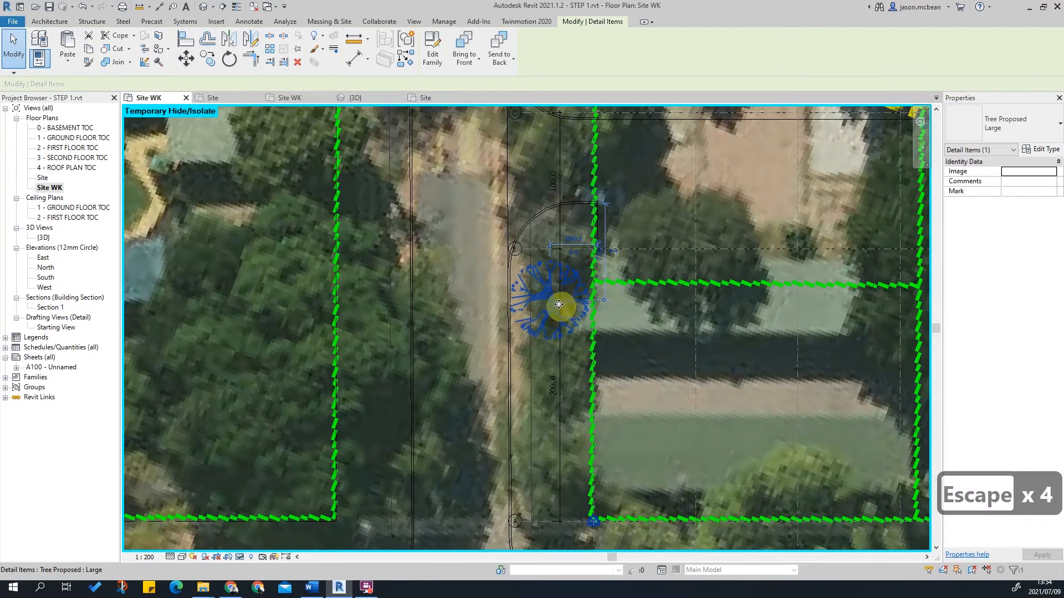
pyautogui.click(1008, 132)
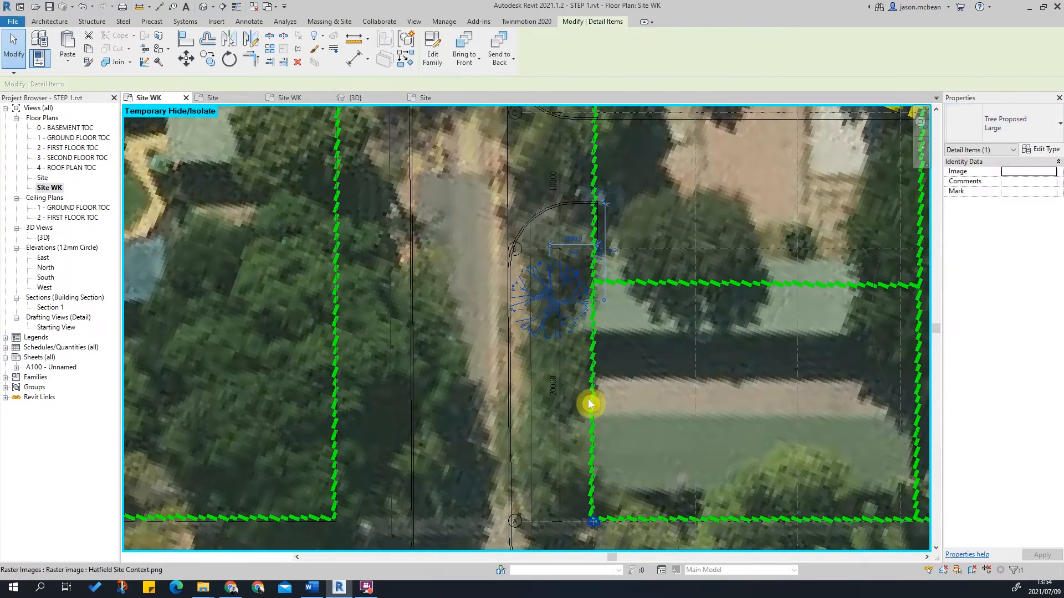
# Change the proposed tree on the western verge to the Medium type and move it nearer the site boundary, just south of grid B.
pyautogui.scroll(2, 591, 346)
pyautogui.press('Escape')
pyautogui.press('Escape')
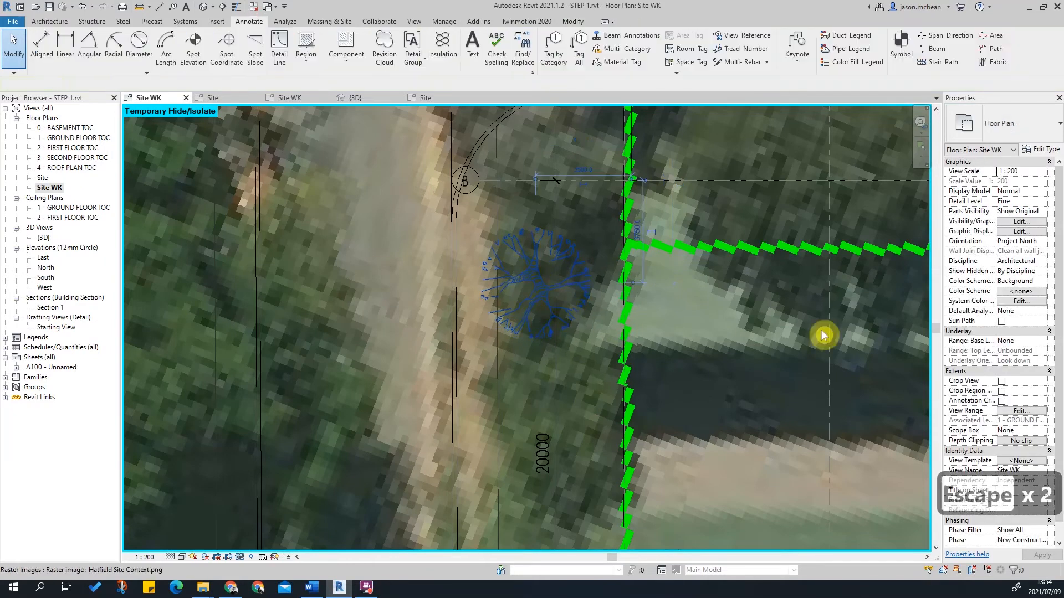
pyautogui.click(540, 298)
pyautogui.scroll(-1, 570, 332)
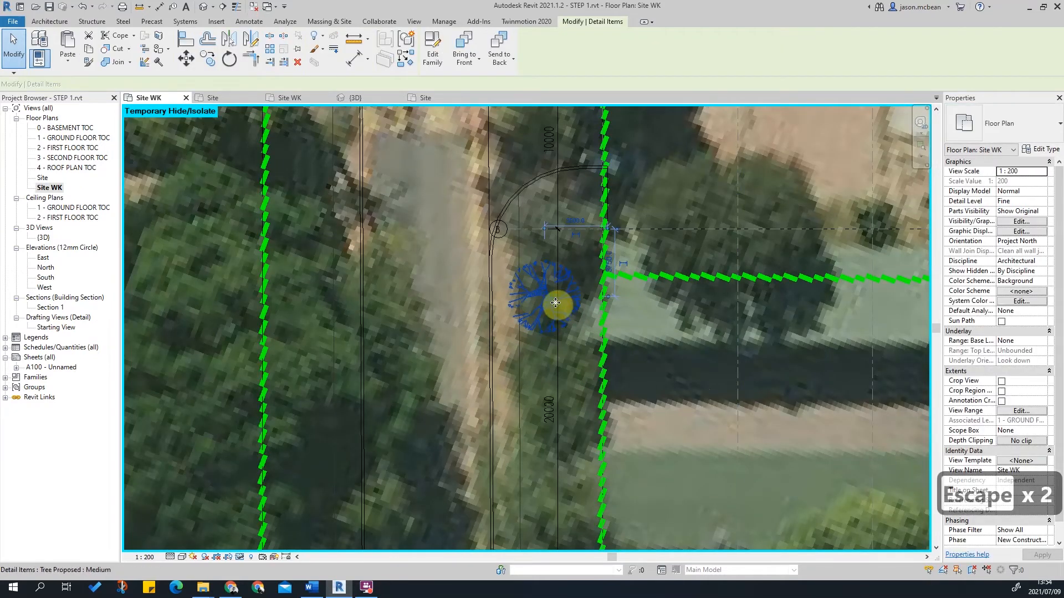
pyautogui.scroll(1, 555, 303)
pyautogui.moveTo(542, 300); pyautogui.dragTo(569, 292)
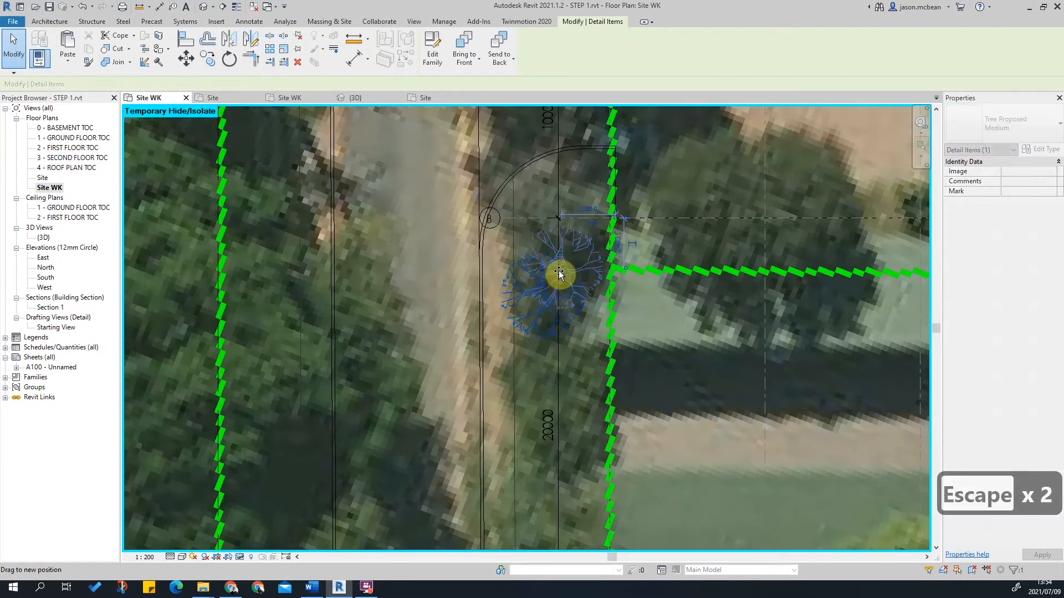
pyautogui.scroll(-3, 560, 272)
pyautogui.scroll(4, 576, 288)
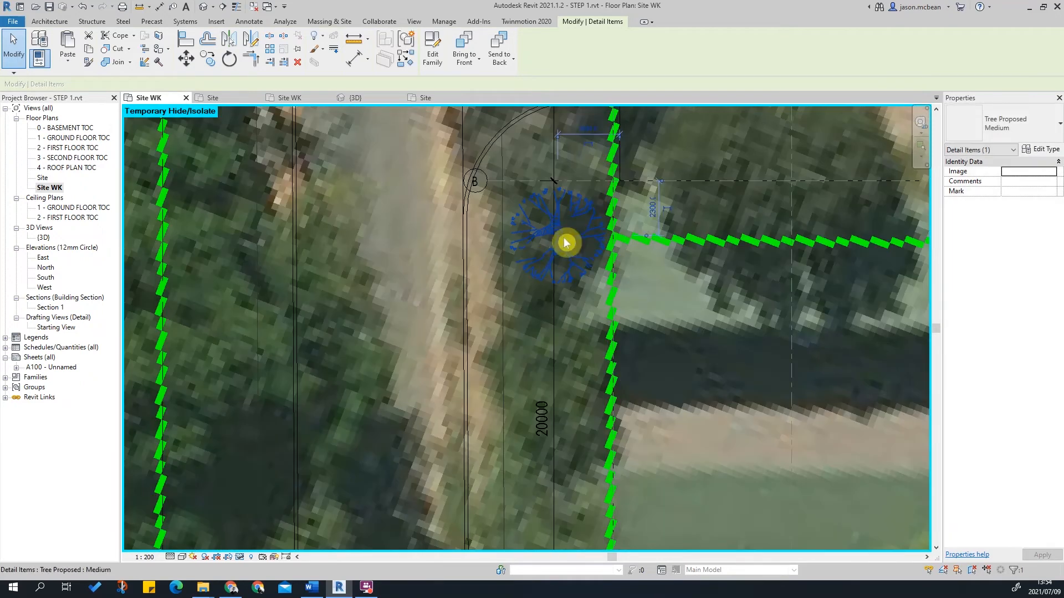
pyautogui.press('Escape')
# Duplicate the Medium proposed tree along the western verge, with one symbol just below grid B and another about 7400 mm south of it.
pyautogui.moveTo(569, 245); pyautogui.dragTo(570, 368)
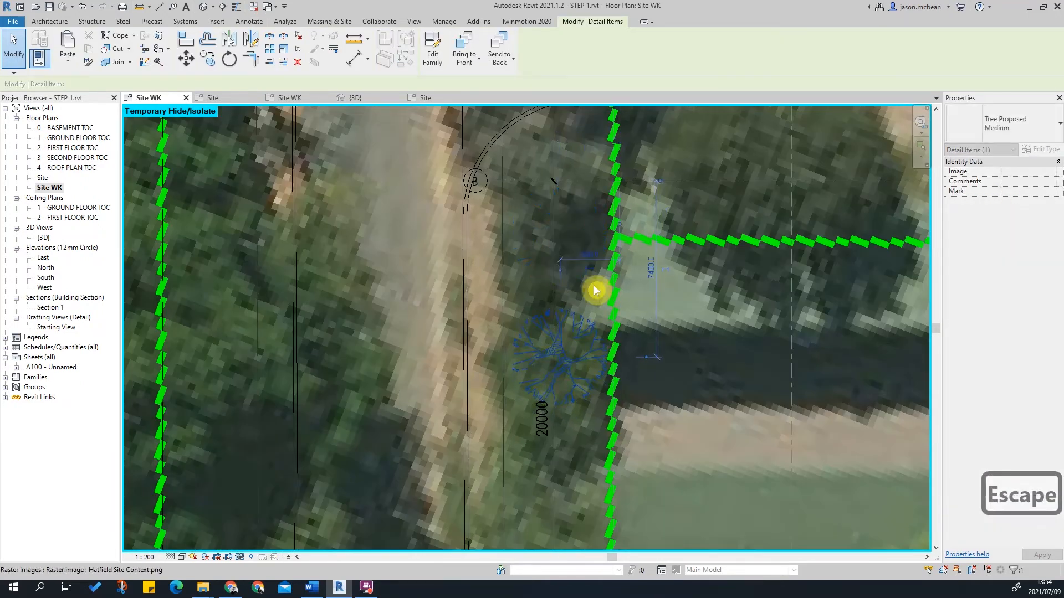
pyautogui.scroll(-3, 599, 303)
pyautogui.scroll(3, 577, 299)
pyautogui.press('Escape')
pyautogui.press('Escape')
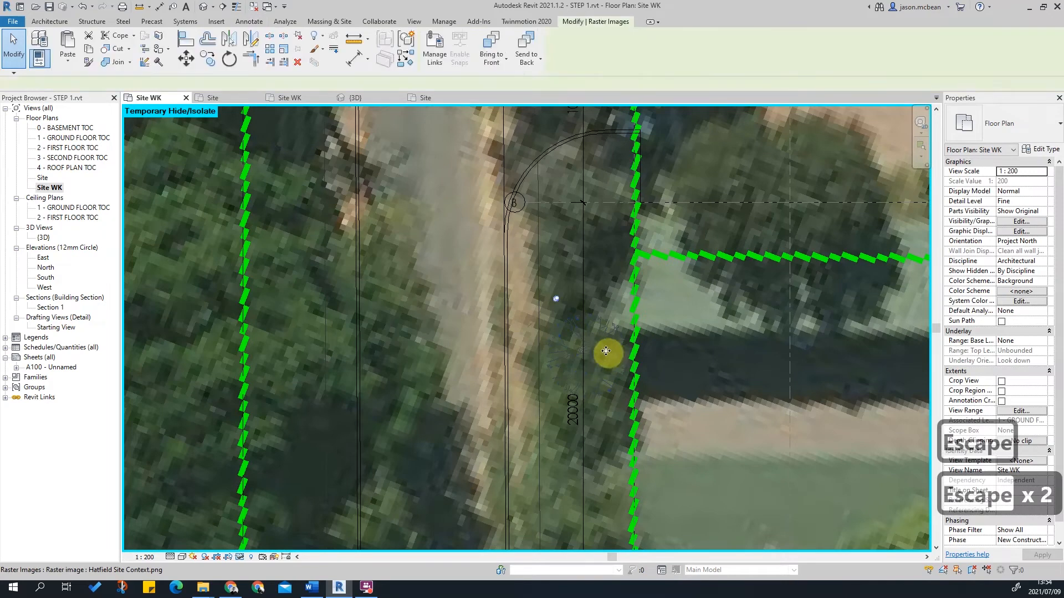
pyautogui.click(603, 370)
pyautogui.press('Escape')
pyautogui.click(598, 366)
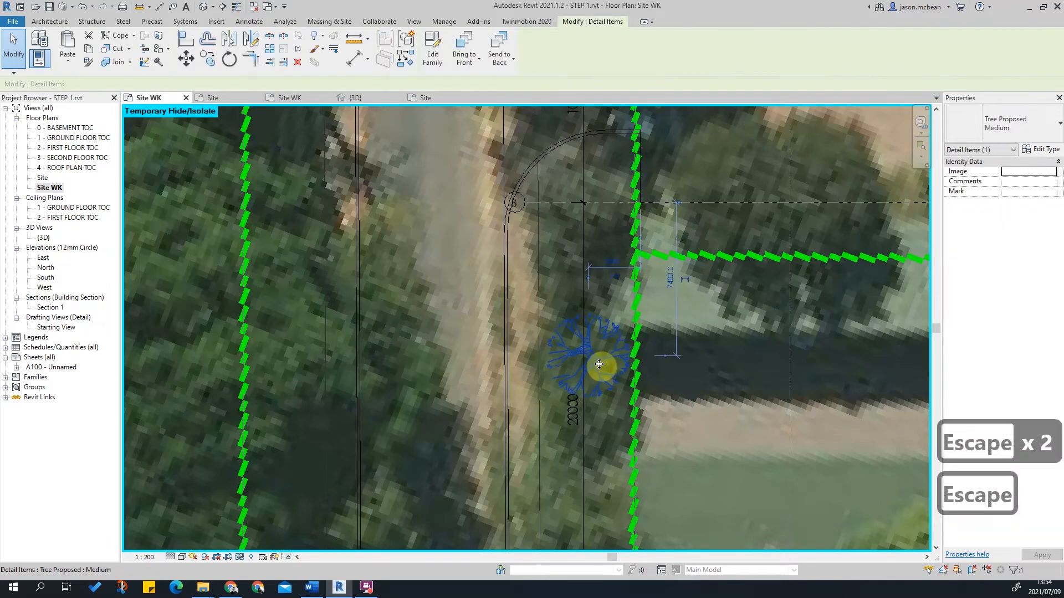
pyautogui.moveTo(606, 358); pyautogui.dragTo(610, 257)
pyautogui.scroll(-5, 580, 233)
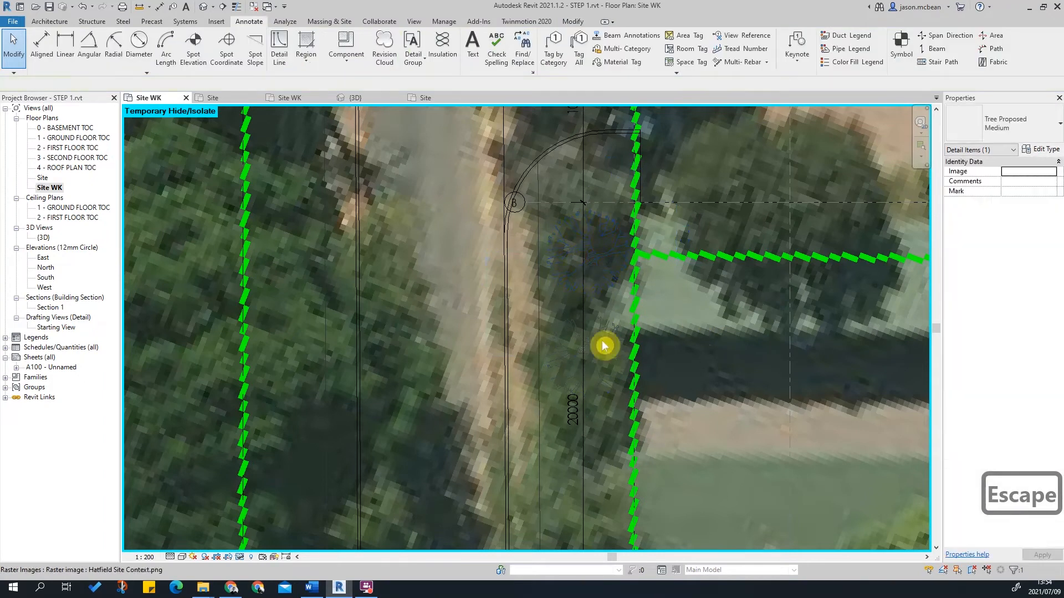
pyautogui.press('Escape')
pyautogui.press('v')
pyautogui.press('v')
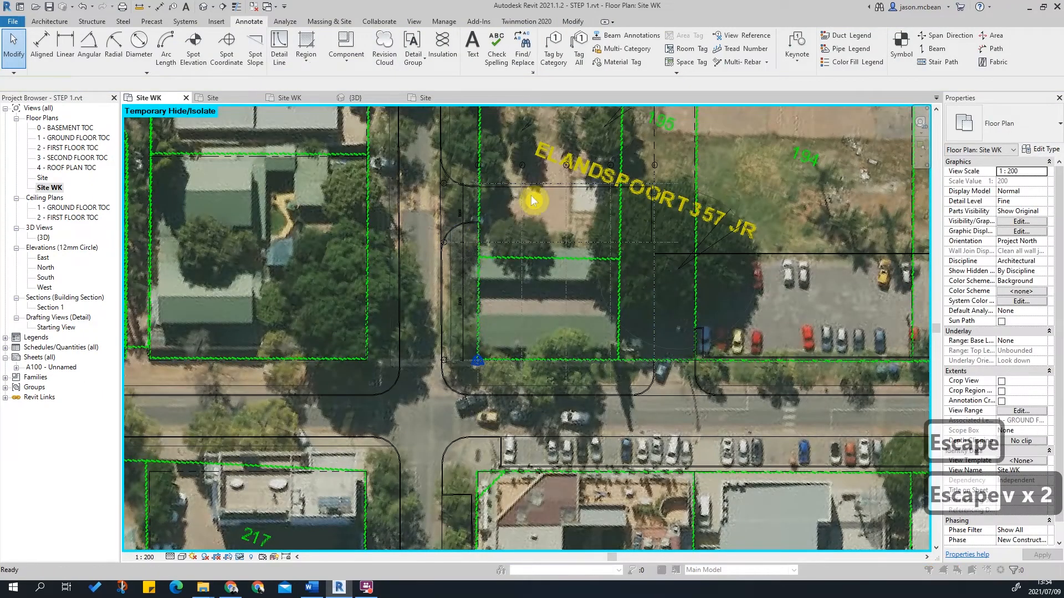
pyautogui.press('Escape')
pyautogui.press('Escape')
# Temporarily hide the Hatfield Site Context.png aerial image in the Site WK plan.
pyautogui.scroll(-6, 628, 328)
pyautogui.press('Escape')
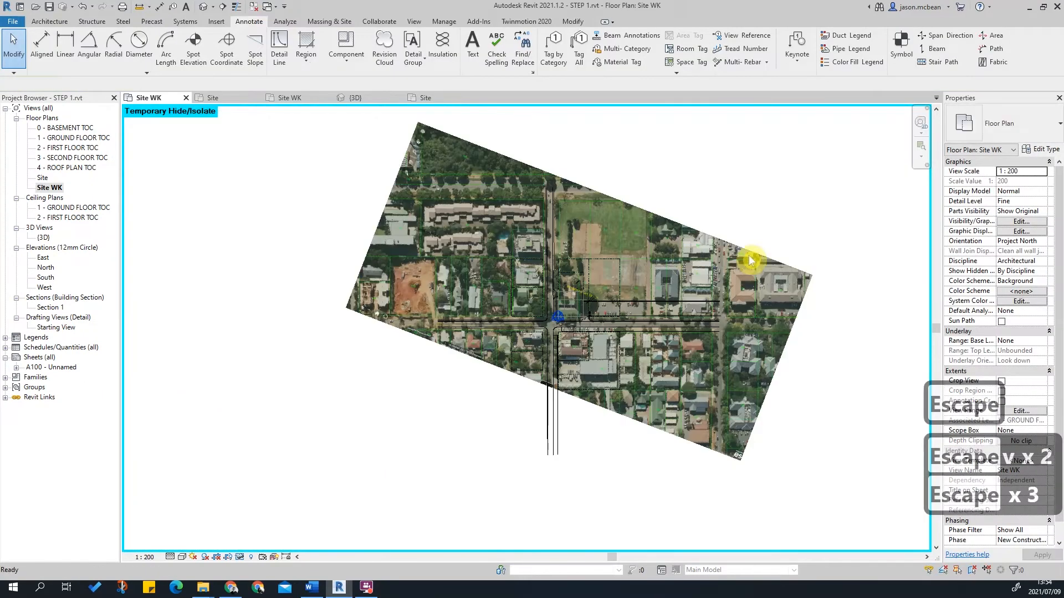
pyautogui.click(753, 253)
pyautogui.click(240, 556)
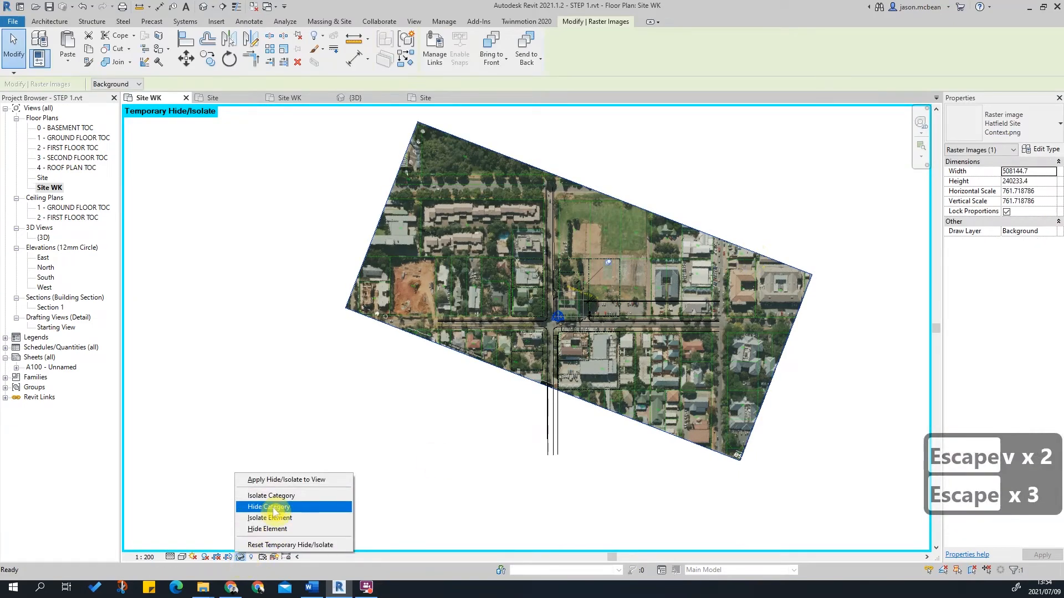
pyautogui.click(271, 530)
pyautogui.press('Escape')
# Examine the outlines and radial branch lines of the Tree Existing symbols north and east of the site.
pyautogui.scroll(5, 589, 434)
pyautogui.press('Escape')
pyautogui.scroll(4, 447, 213)
pyautogui.scroll(-4, 506, 522)
pyautogui.scroll(6, 447, 404)
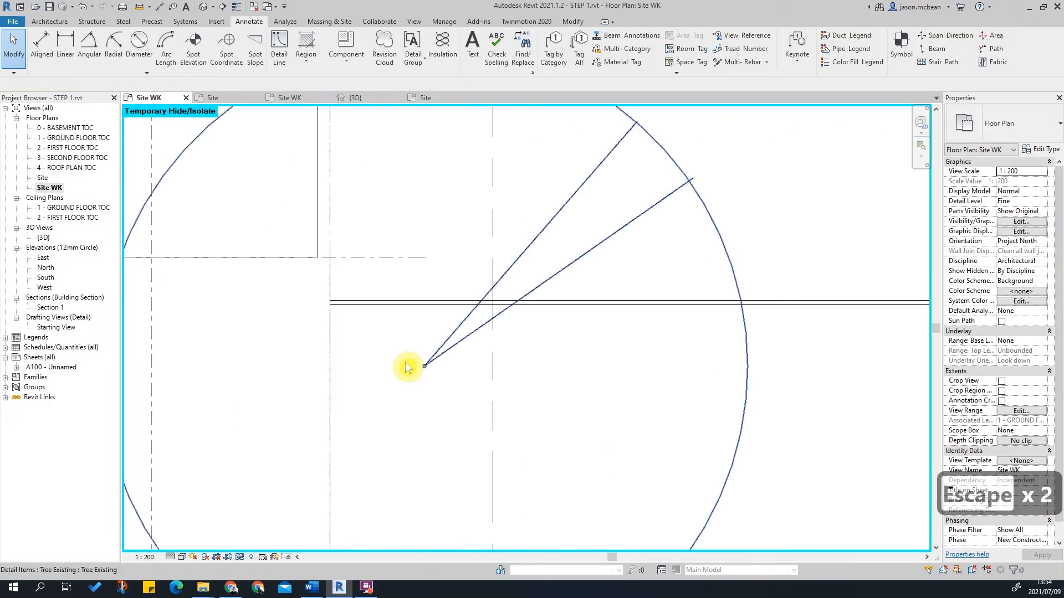
pyautogui.scroll(-5, 468, 367)
pyautogui.press('Escape')
pyautogui.scroll(4, 554, 244)
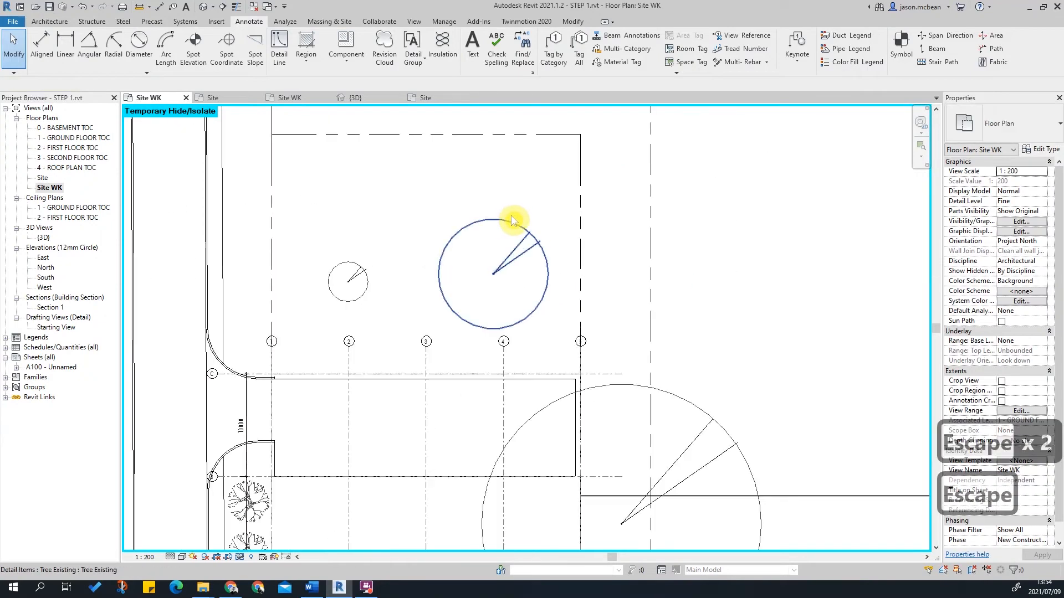
pyautogui.scroll(4, 562, 256)
pyautogui.click(586, 291)
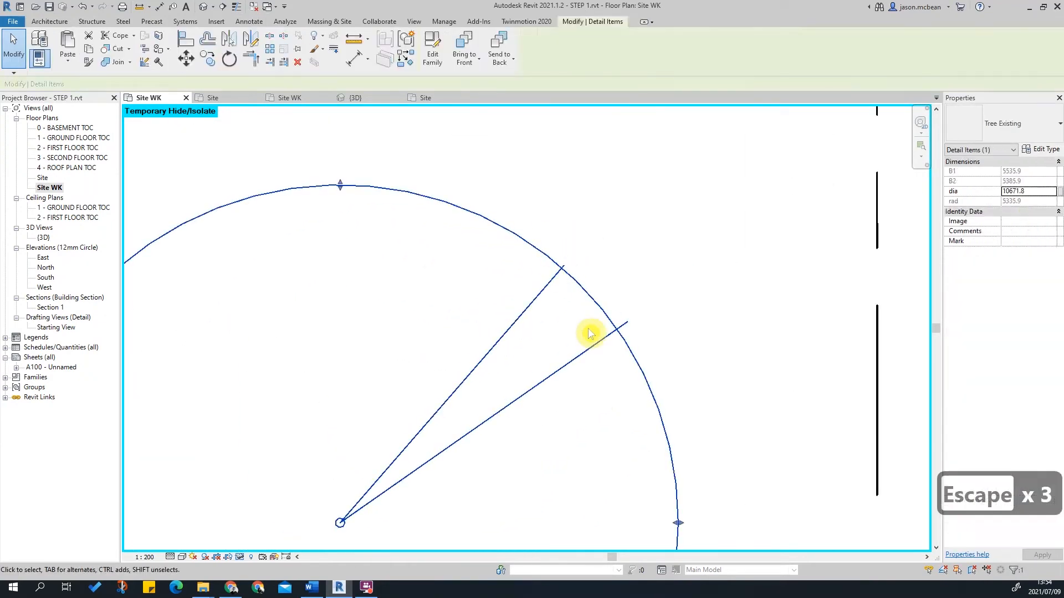
pyautogui.press('Escape')
pyautogui.scroll(3, 646, 348)
pyautogui.scroll(-5, 614, 341)
pyautogui.press('Escape')
pyautogui.scroll(3, 606, 338)
pyautogui.click(804, 240)
pyautogui.press('Escape')
pyautogui.press('Escape')
pyautogui.click(712, 161)
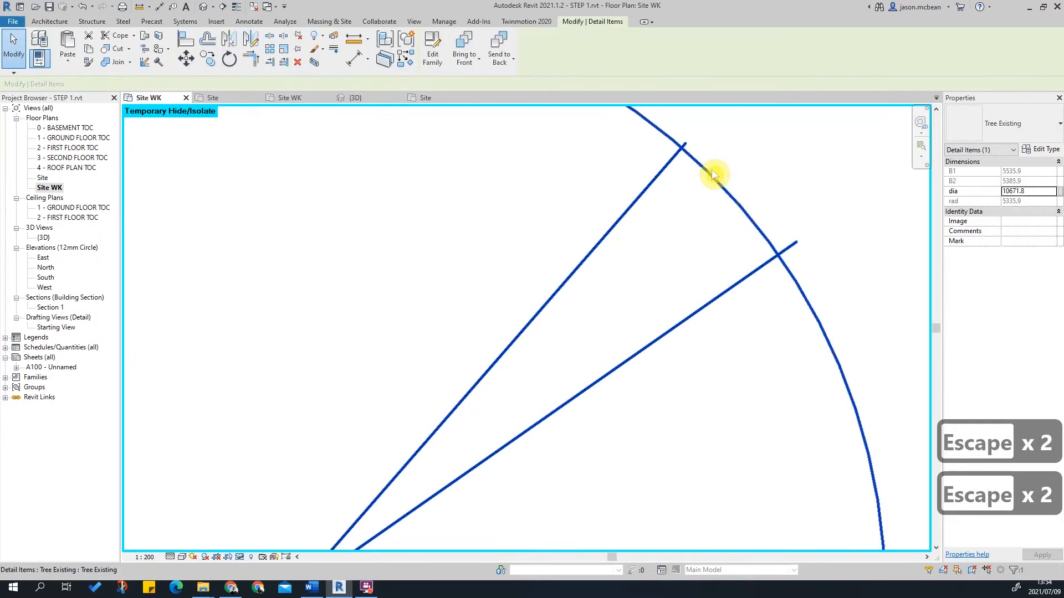
pyautogui.scroll(-5, 712, 165)
pyautogui.scroll(-5, 720, 188)
pyautogui.press('Escape')
pyautogui.press('Escape')
# Open the family of the large Tree Existing symbol north of grid 4 for editing.
pyautogui.scroll(6, 636, 284)
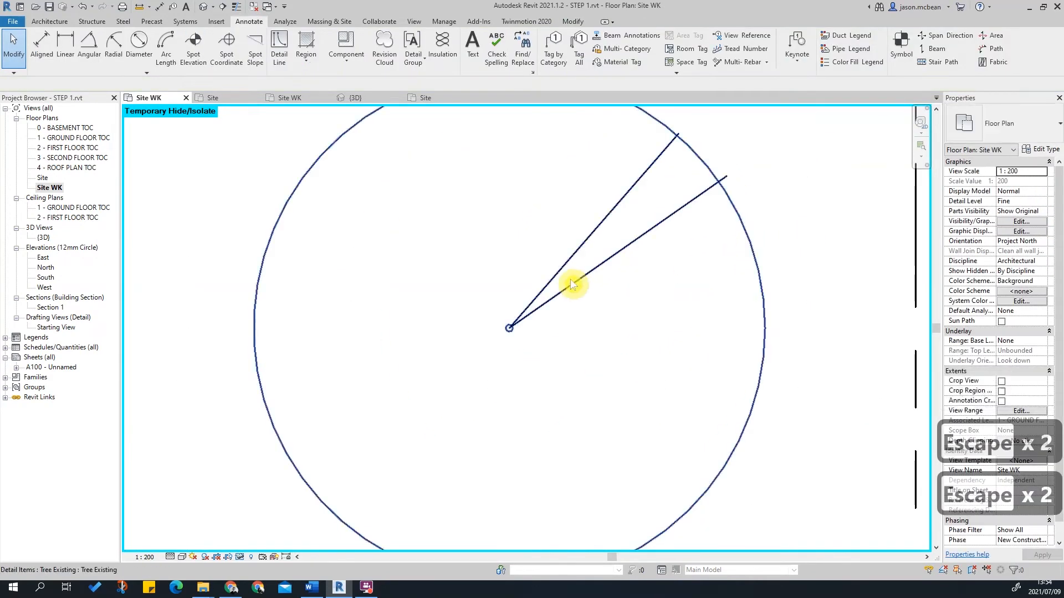
pyautogui.click(575, 284)
pyautogui.scroll(-2, 560, 294)
pyautogui.scroll(1, 587, 332)
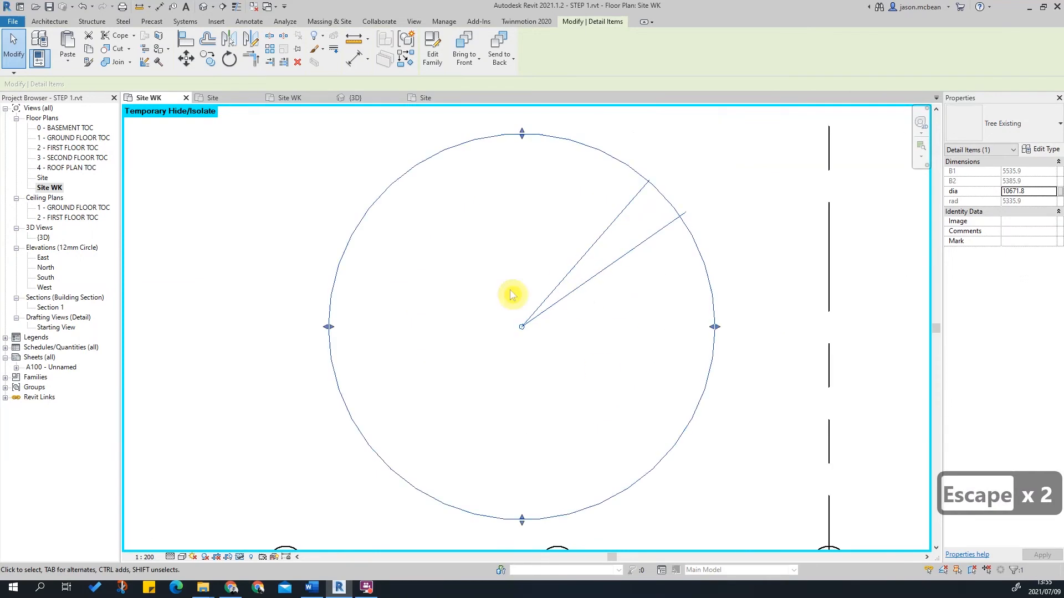
pyautogui.click(432, 60)
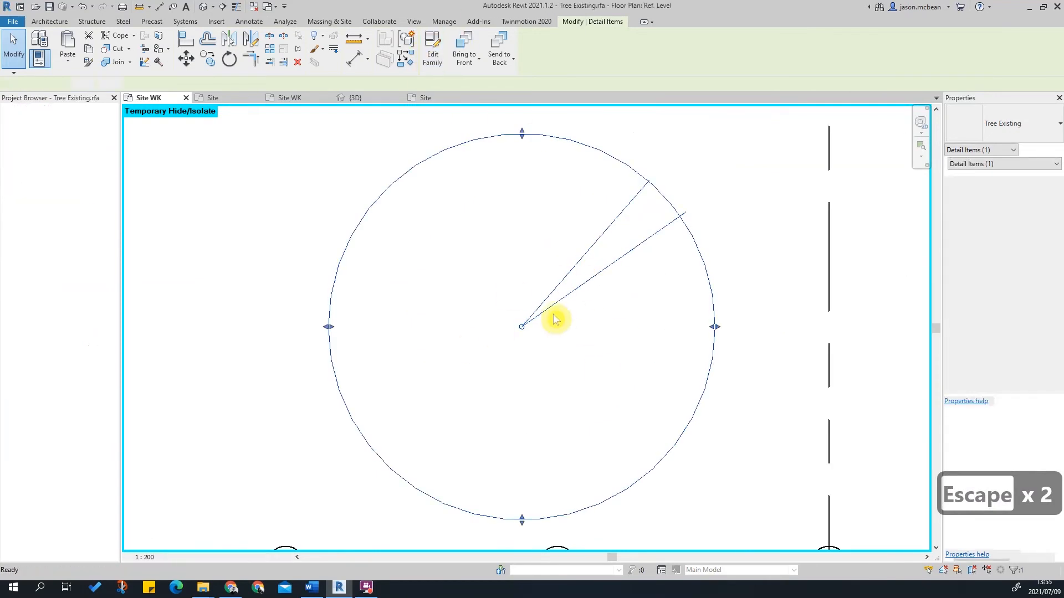
# Match the two radial branch lines in the Tree Existing family to the line style of the outer circle.
pyautogui.scroll(4, 555, 232)
pyautogui.press('Escape')
pyautogui.press('Escape')
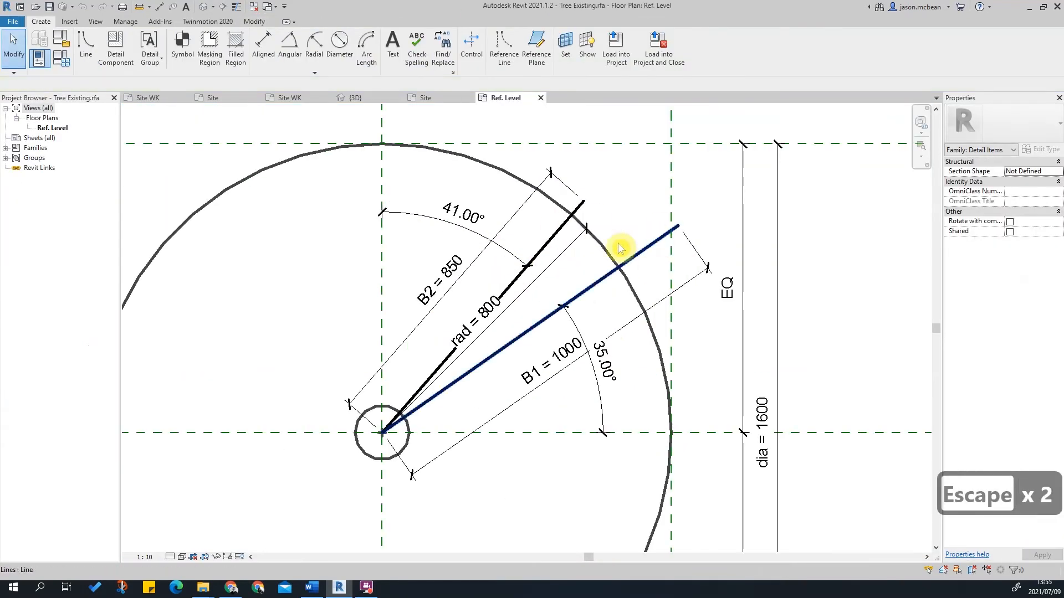
pyautogui.press('Escape')
pyautogui.scroll(2, 630, 229)
pyautogui.press('m')
pyautogui.press('a')
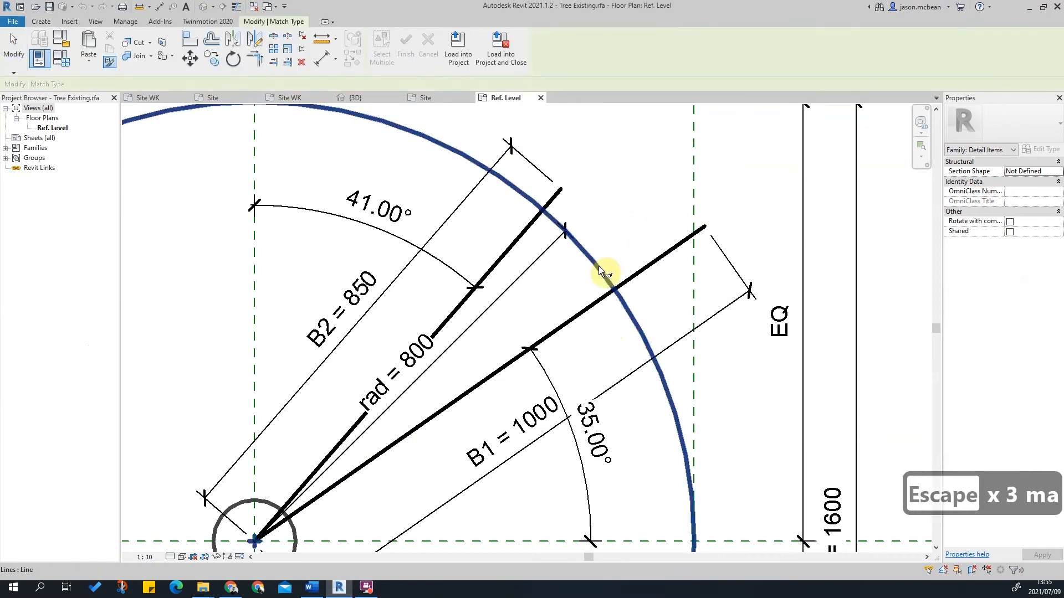
pyautogui.click(641, 273)
pyautogui.click(554, 201)
pyautogui.scroll(-5, 665, 221)
pyautogui.press('Escape')
pyautogui.press('Escape')
pyautogui.press('Escape')
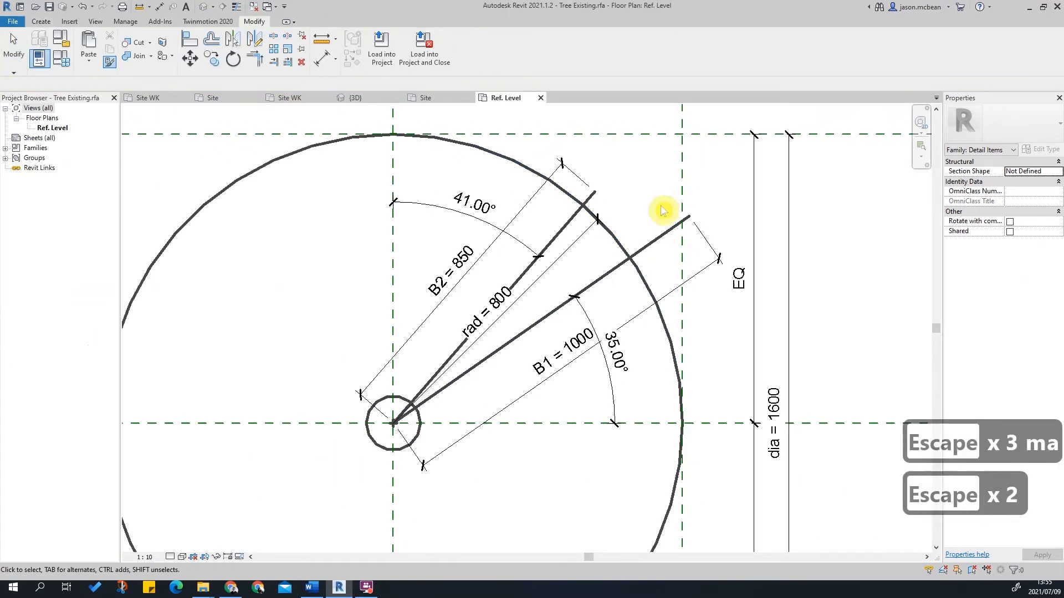
pyautogui.press('Escape')
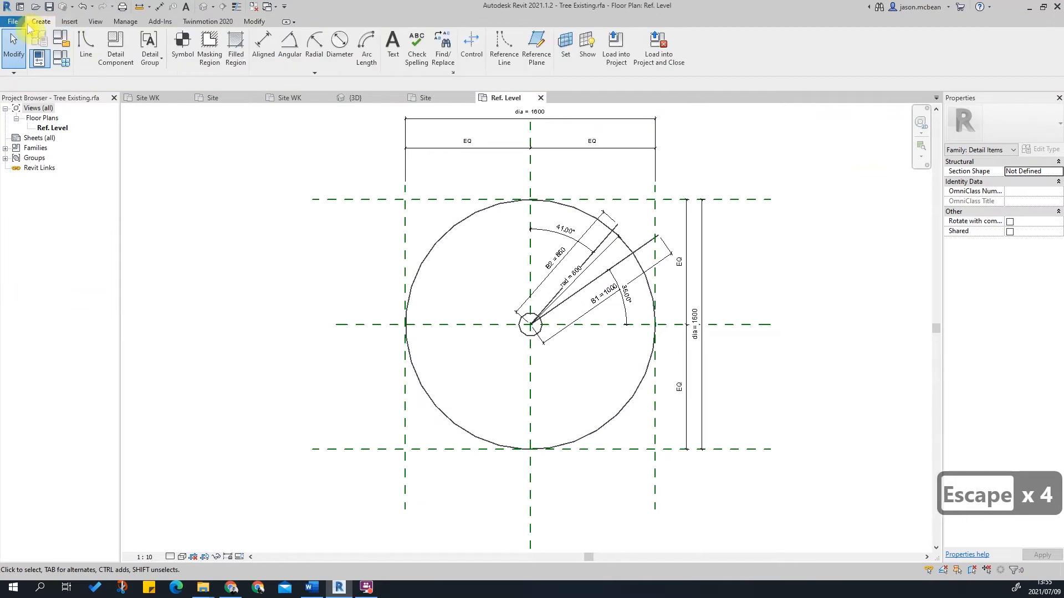
pyautogui.press('Escape')
pyautogui.press('Escape')
pyautogui.hotkey('ctrl', 's')
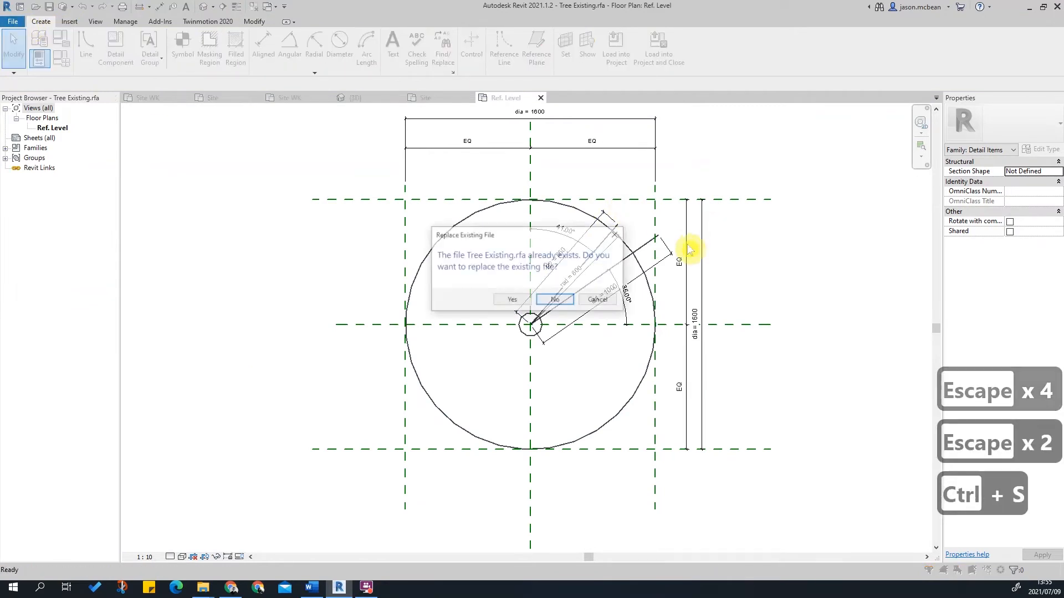
pyautogui.click(553, 305)
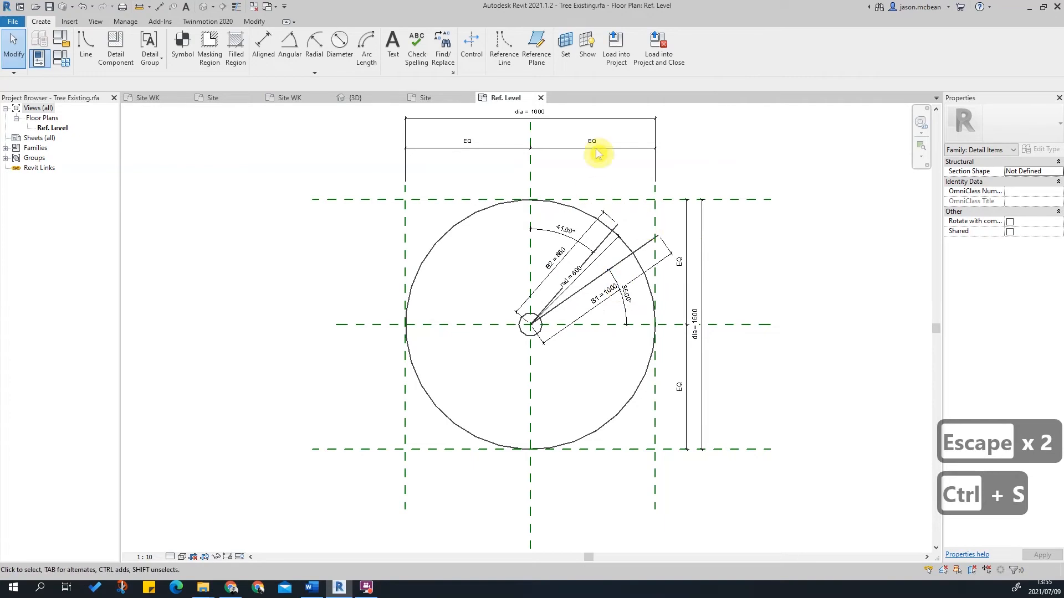
# Load the edited Tree Existing family into the STEP 1.rvt project only.
pyautogui.click(614, 46)
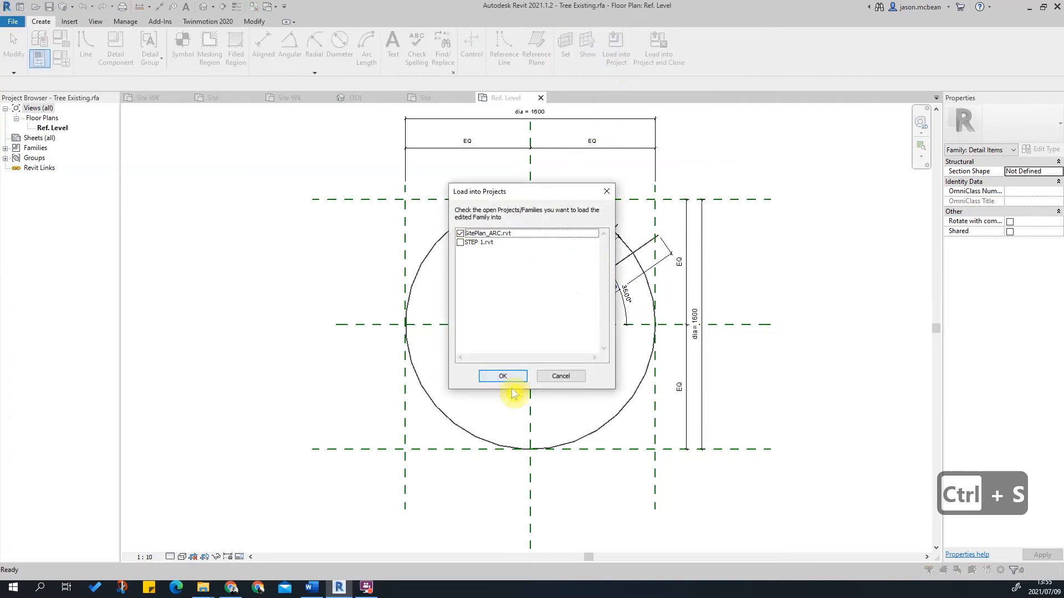
pyautogui.click(496, 377)
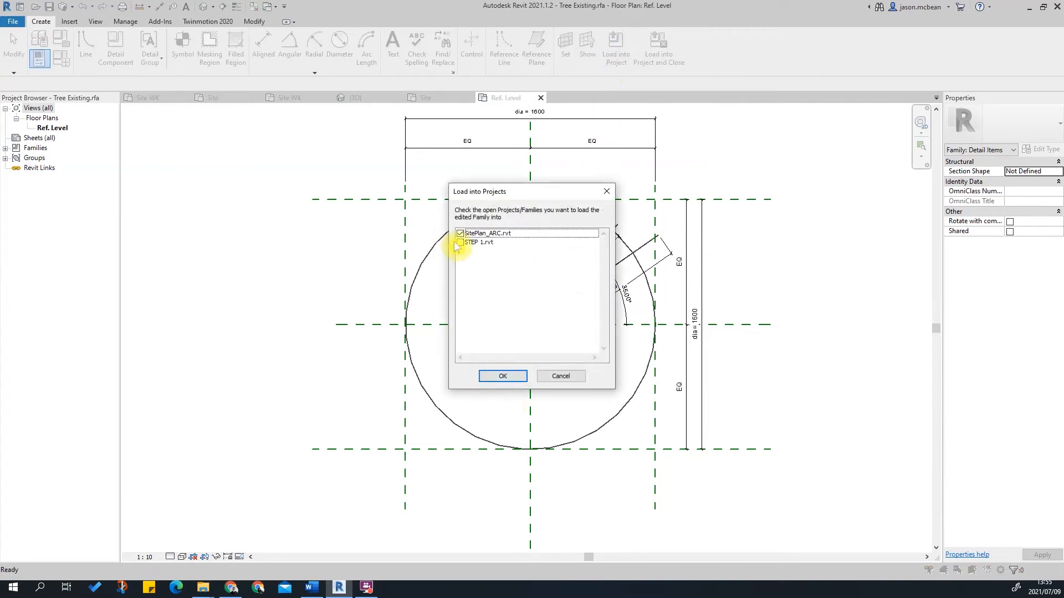
pyautogui.press('Return')
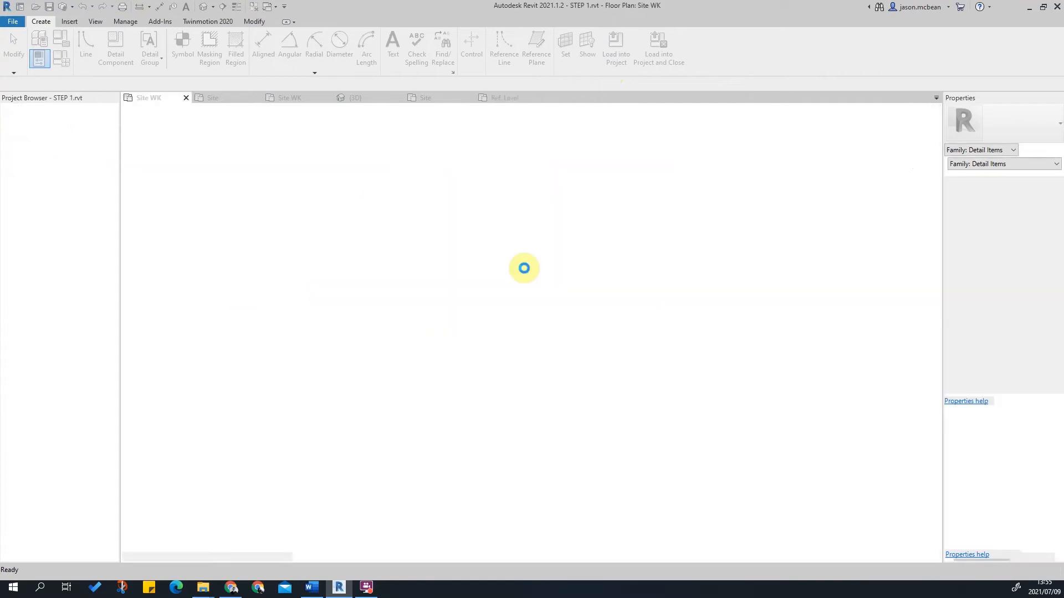
pyautogui.click(525, 269)
pyautogui.press('Escape')
pyautogui.press('Escape')
# Check the reloaded Tree Existing symbols beside the site on the Site WK plan.
pyautogui.scroll(-5, 692, 322)
pyautogui.scroll(4, 714, 238)
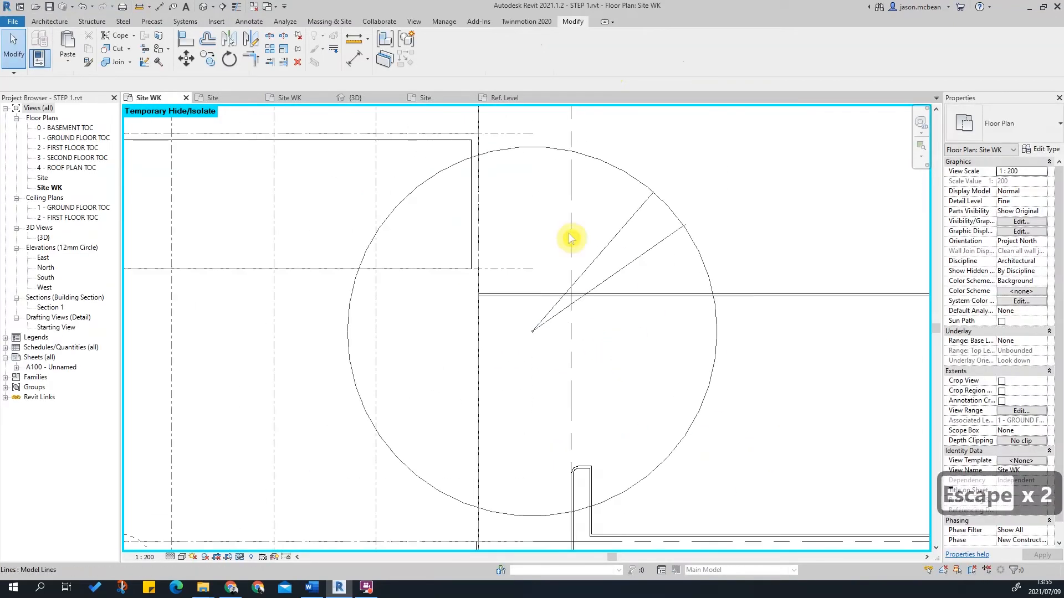
pyautogui.scroll(-3, 631, 340)
pyautogui.click(516, 224)
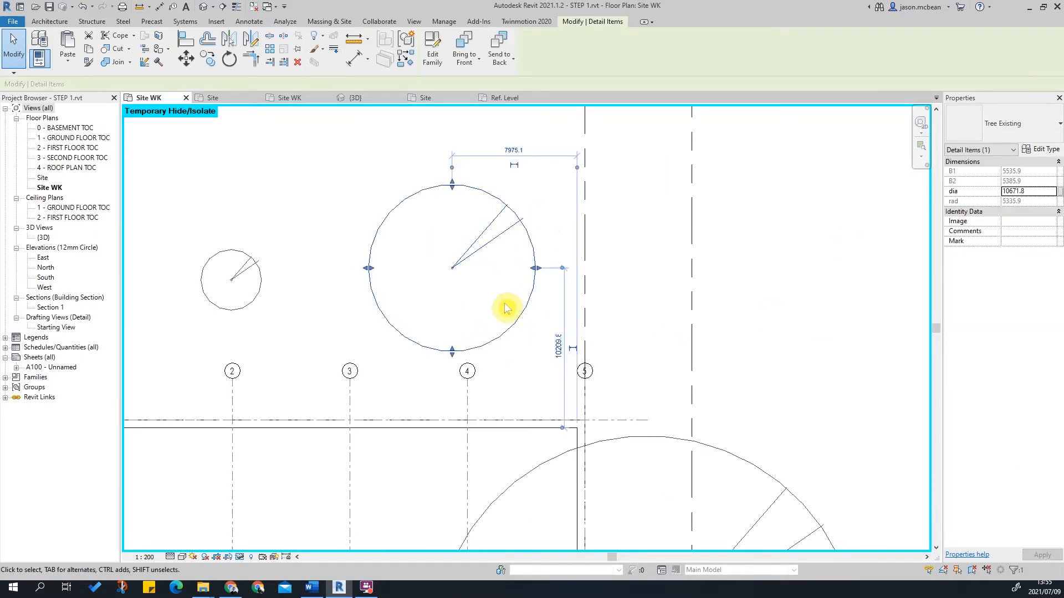
pyautogui.scroll(-4, 490, 313)
pyautogui.press('Escape')
pyautogui.press('Escape')
pyautogui.moveTo(649, 393); pyautogui.dragTo(563, 258, button='middle')
pyautogui.press('Escape')
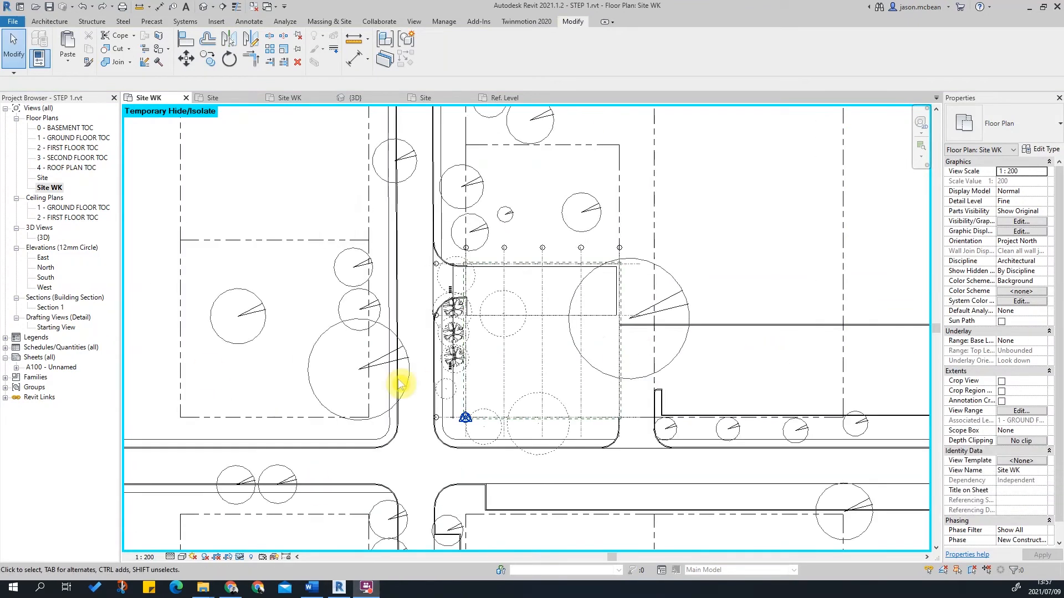
# Examine the layout of existing, demolished and proposed tree symbols across the site and surrounding blocks on the Site WK plan.
pyautogui.scroll(1, 399, 384)
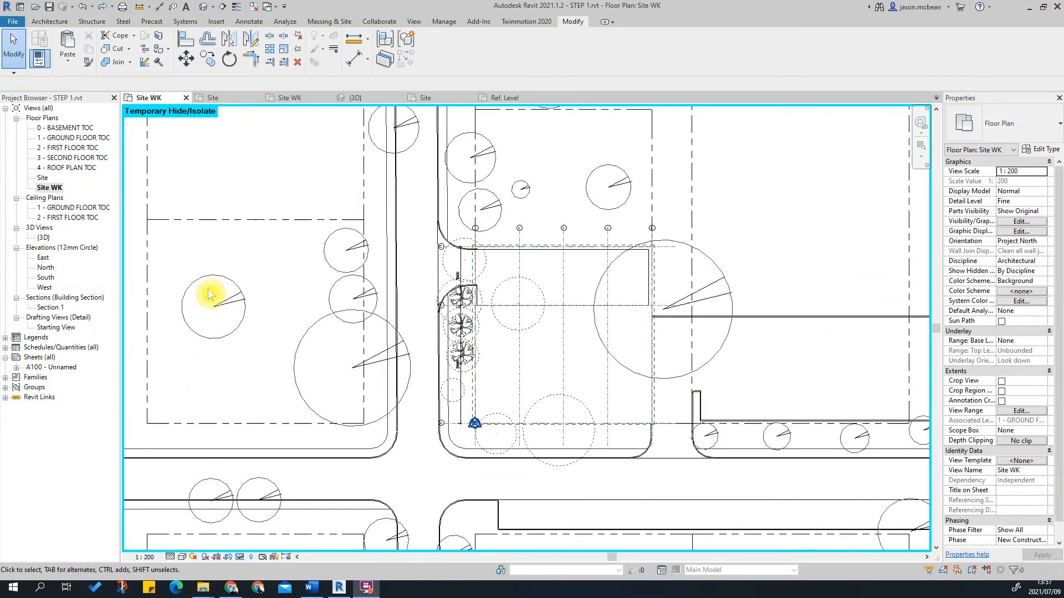
pyautogui.scroll(-3, 462, 259)
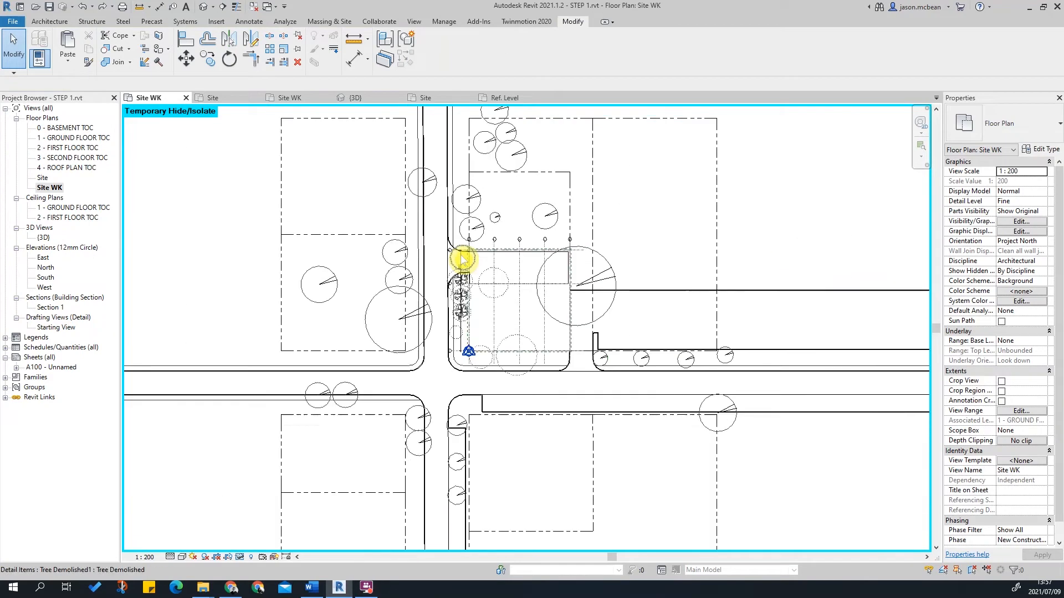
pyautogui.scroll(8, 471, 312)
pyautogui.scroll(-2, 457, 380)
pyautogui.scroll(3, 451, 230)
pyautogui.scroll(-4, 404, 267)
pyautogui.moveTo(517, 406); pyautogui.dragTo(486, 479, button='middle')
pyautogui.scroll(-5, 381, 246)
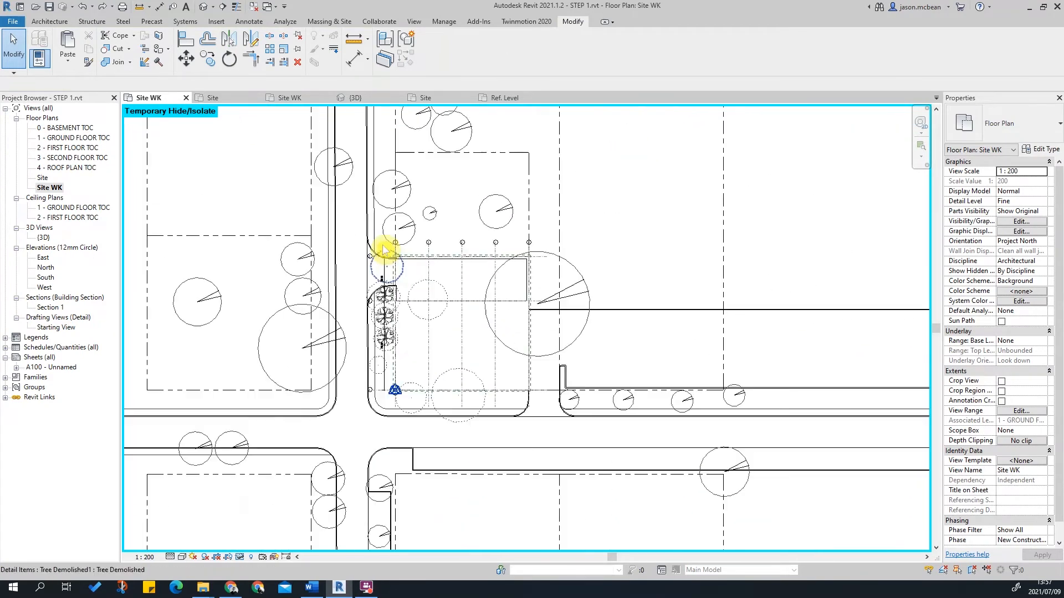
pyautogui.scroll(-3, 476, 382)
pyautogui.press('Escape')
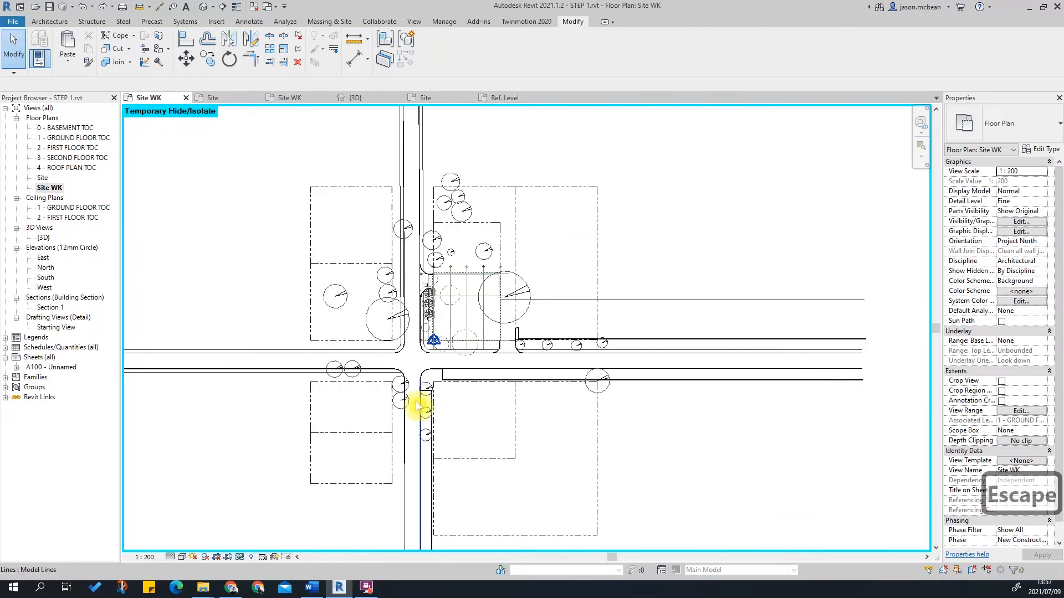
pyautogui.click(533, 319)
pyautogui.press('Escape')
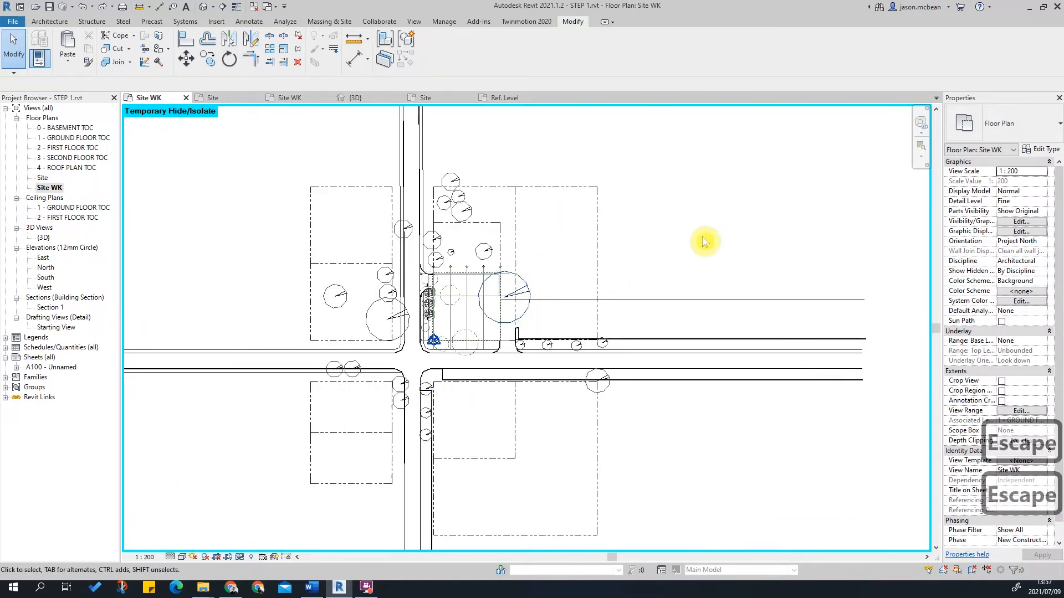
# Compare the Site and Site WK floor plans to see where the tree symbols are shown.
pyautogui.doubleClick(44, 178)
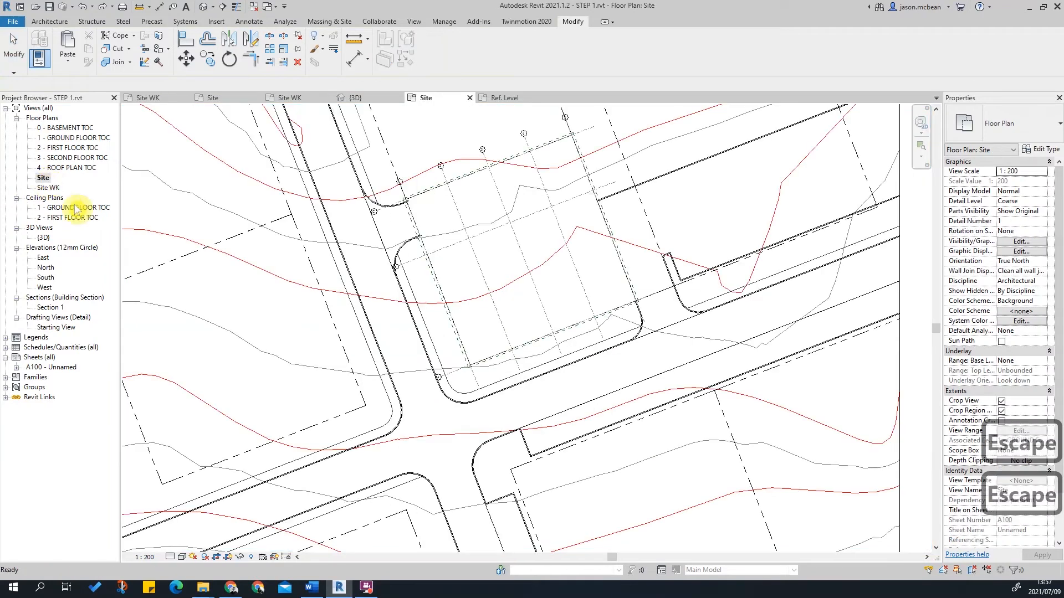
pyautogui.doubleClick(50, 188)
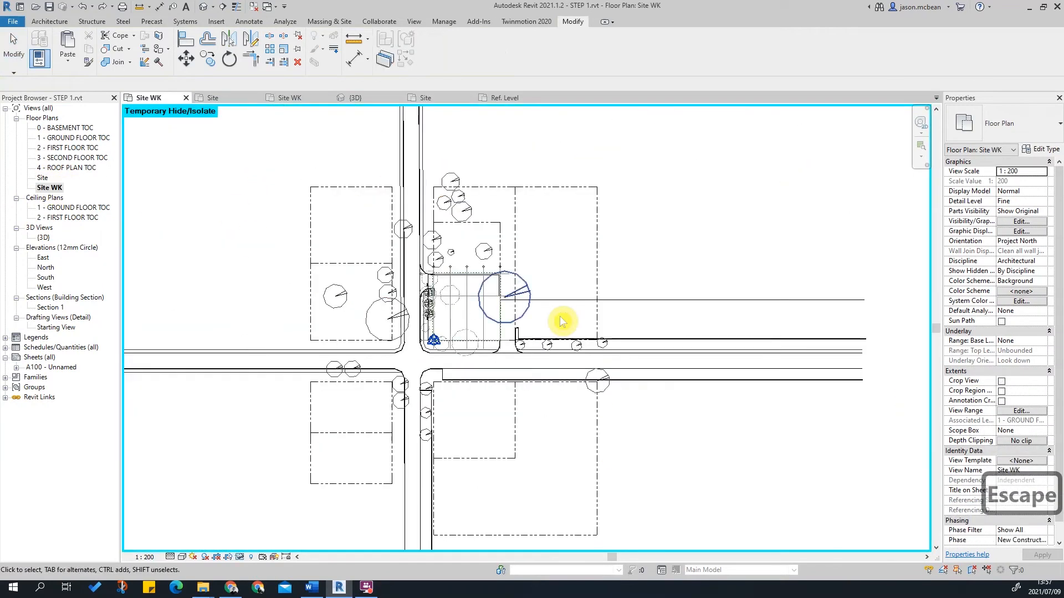
pyautogui.press('Escape')
pyautogui.scroll(3, 487, 296)
pyautogui.click(490, 321)
pyautogui.press('Escape')
pyautogui.scroll(-2, 776, 260)
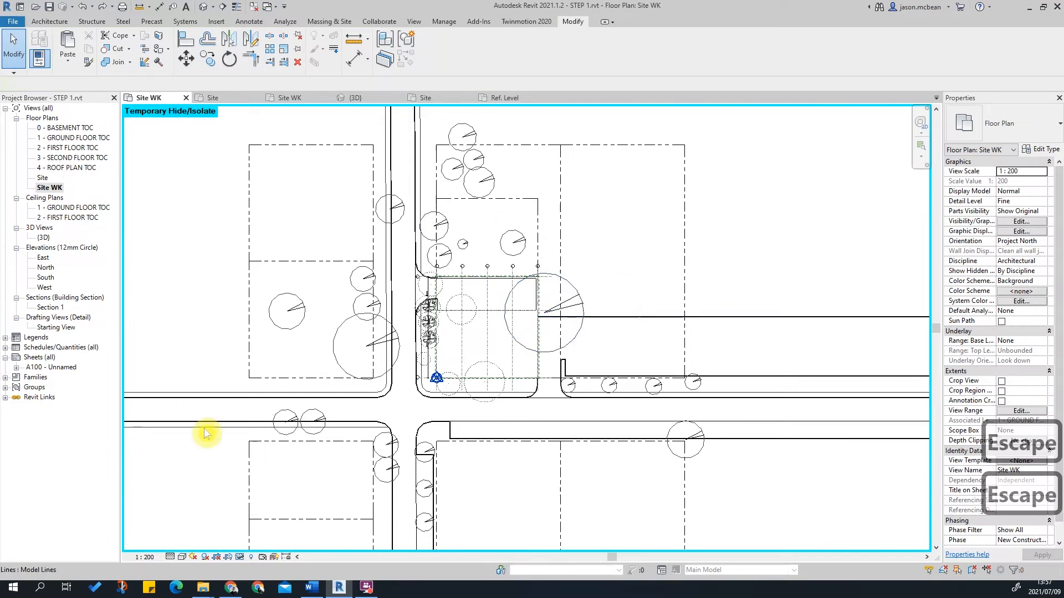
# Temporarily isolate the category of the tree detail items on the Site WK plan, using an existing and a demolished tree as samples.
pyautogui.scroll(2, 551, 213)
pyautogui.click(592, 310)
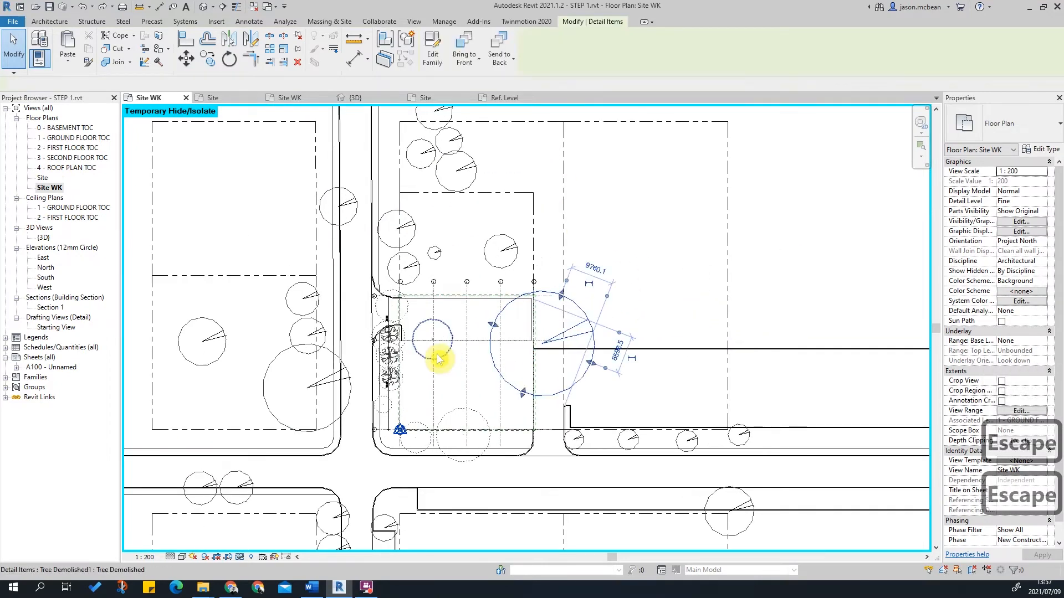
pyautogui.keyDown('ctrl'); pyautogui.click(451, 331); pyautogui.keyUp('ctrl')
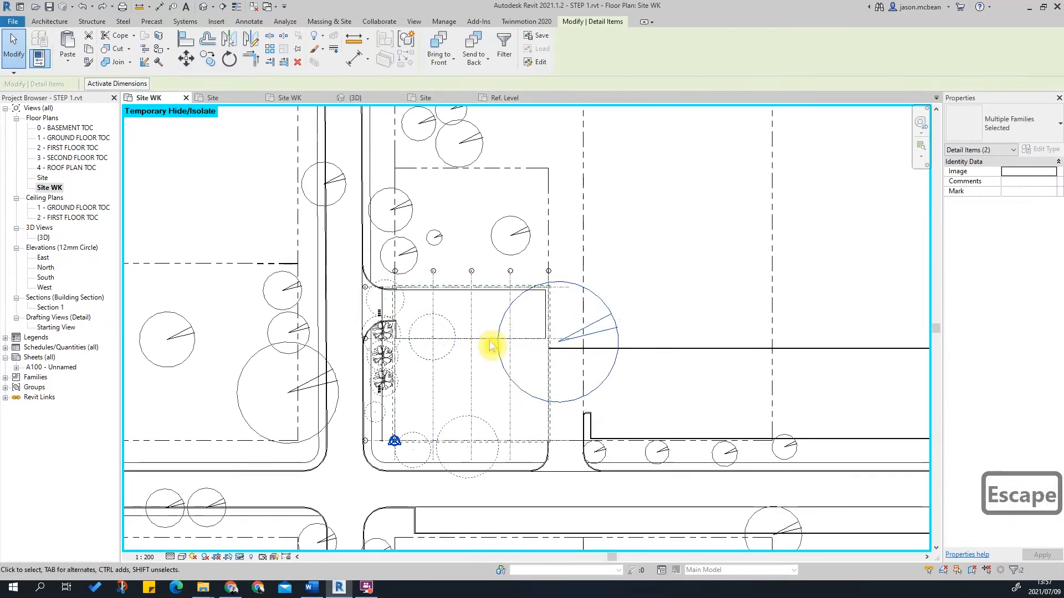
pyautogui.click(241, 557)
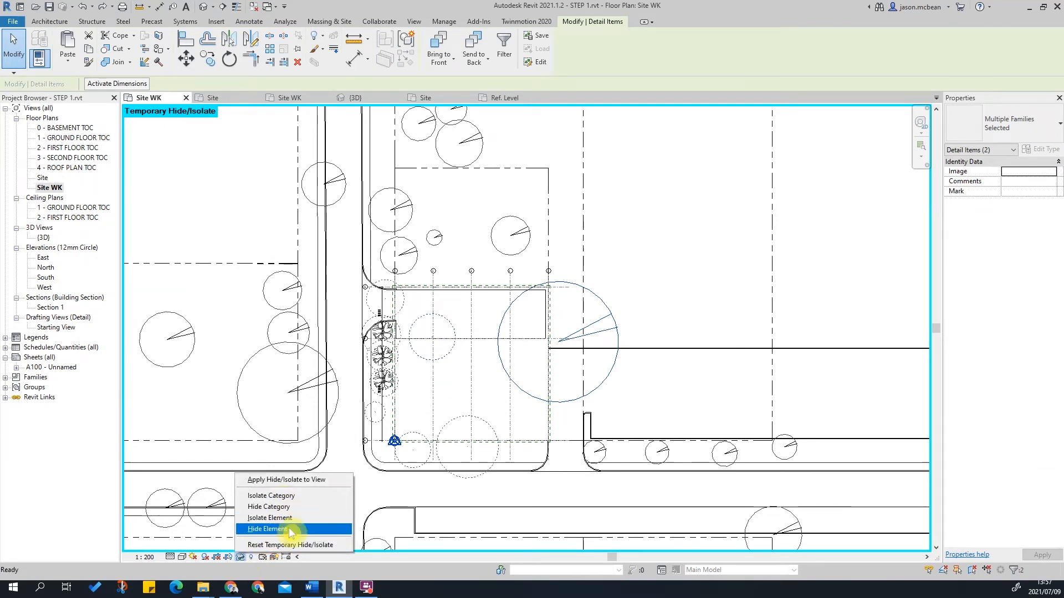
pyautogui.click(284, 495)
pyautogui.scroll(-3, 584, 316)
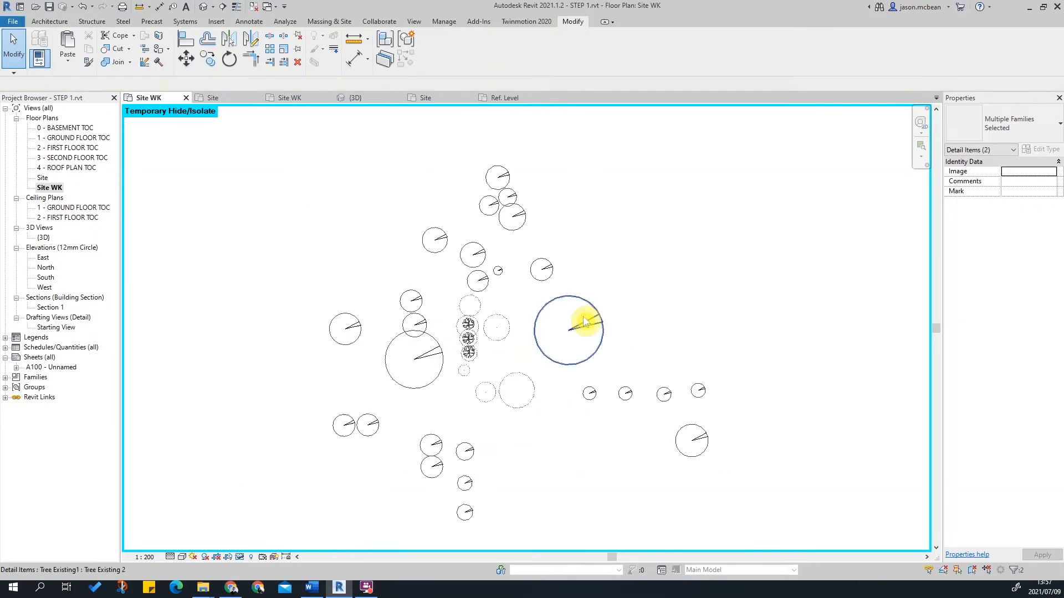
# Select all the isolated tree symbols, start creating a detail group from them, and try to name it Trees.
pyautogui.press('Escape')
pyautogui.scroll(-3, 523, 356)
pyautogui.scroll(4, 449, 302)
pyautogui.scroll(-4, 458, 361)
pyautogui.moveTo(276, 224); pyautogui.dragTo(693, 533)
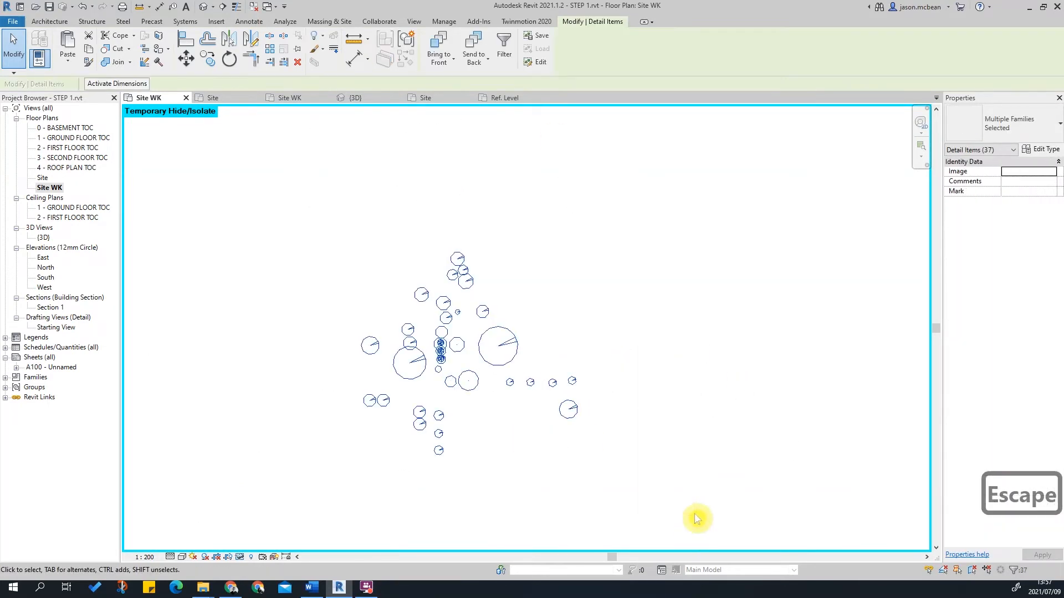
pyautogui.click(406, 42)
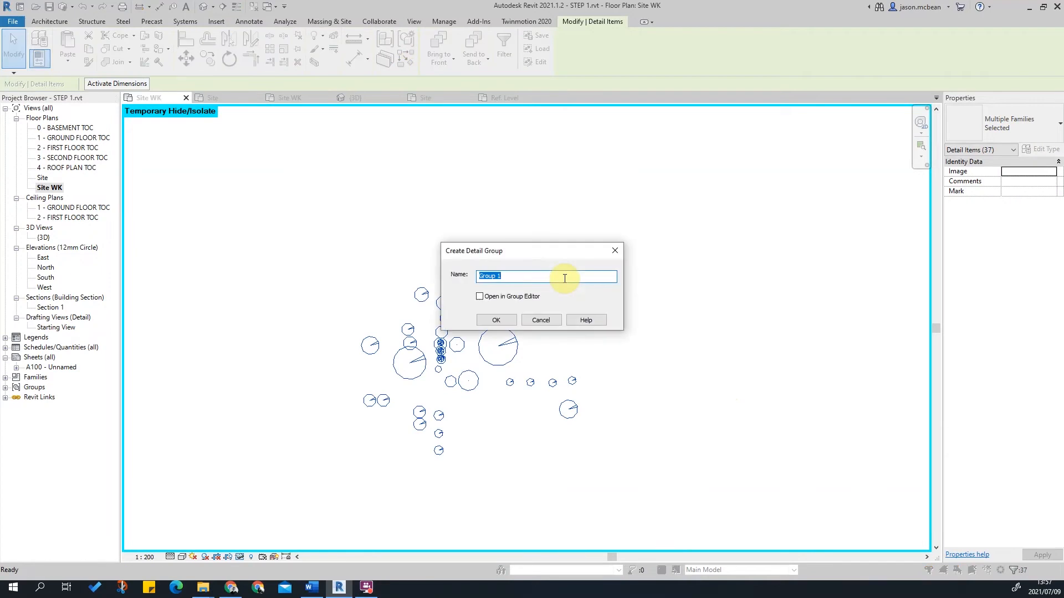
pyautogui.write('tREES')
pyautogui.press('Return')
pyautogui.press('Escape')
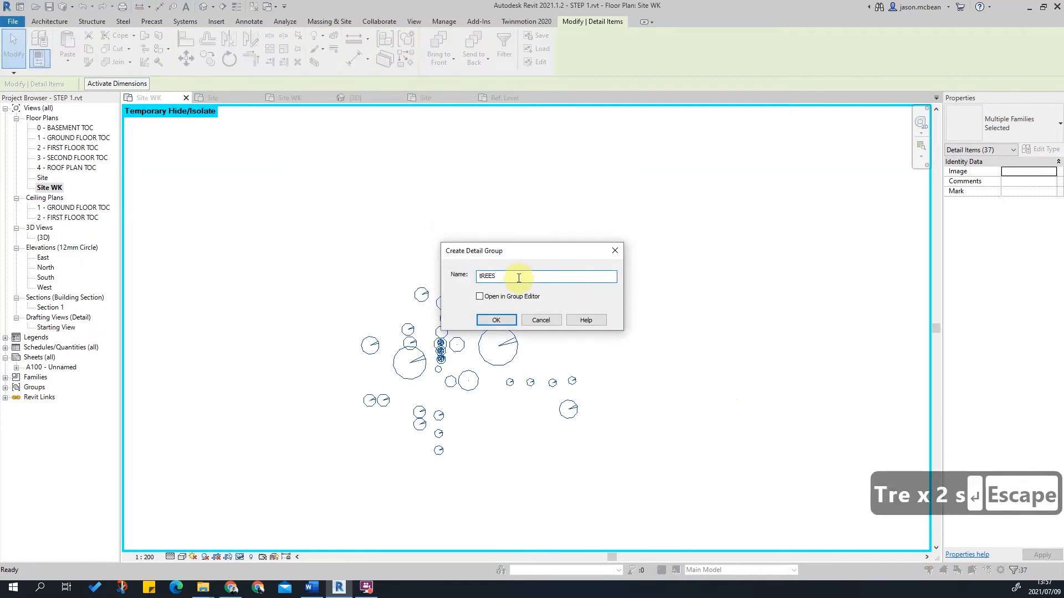
pyautogui.press('BackSpace')
pyautogui.press('BackSpace')
pyautogui.press('BackSpace')
pyautogui.press('capslock')
pyautogui.write('Tre')
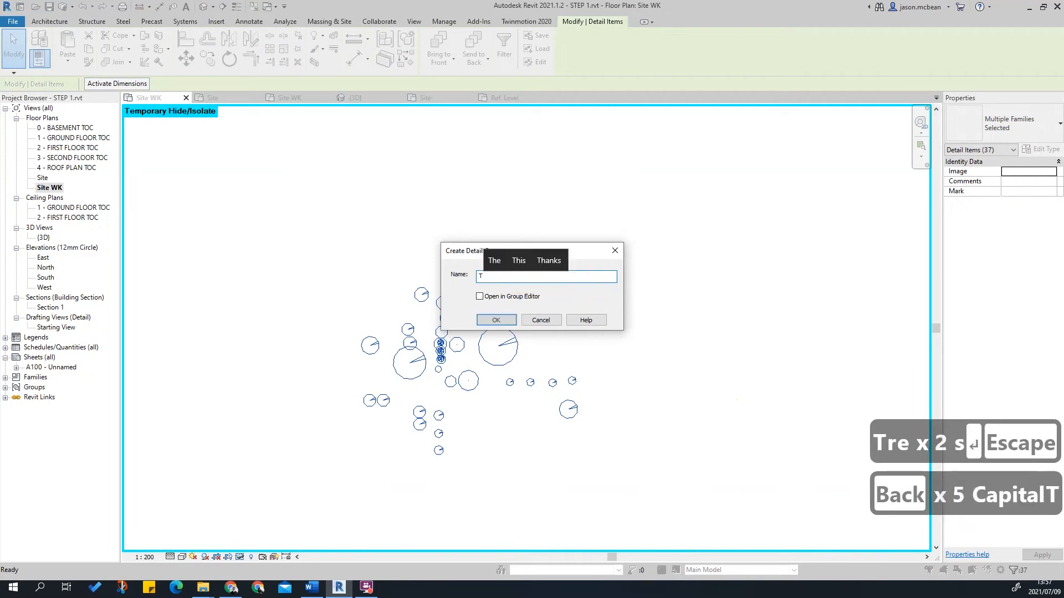
pyautogui.press('Return')
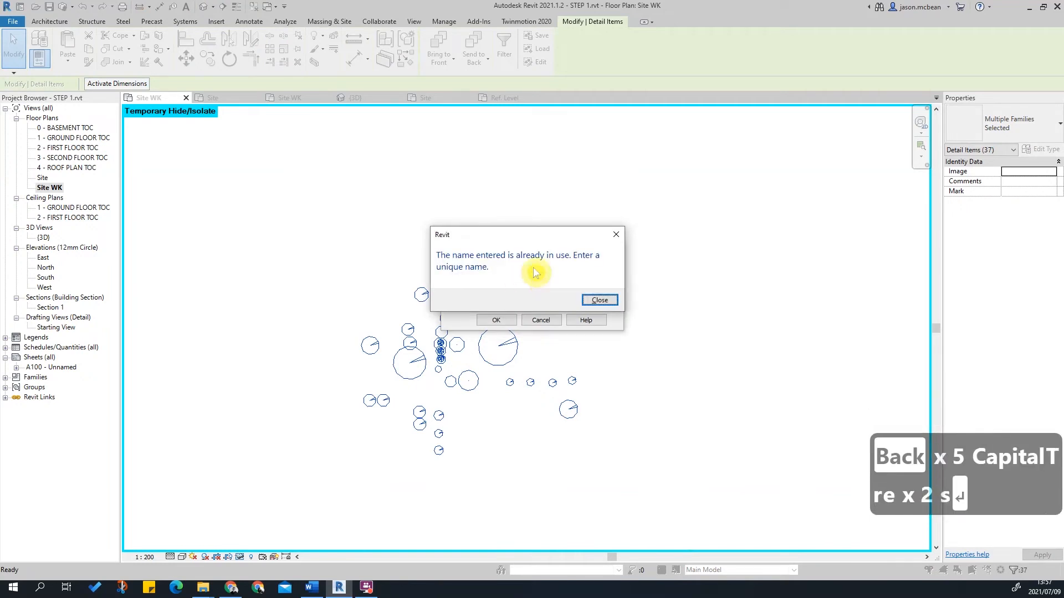
pyautogui.press('Escape')
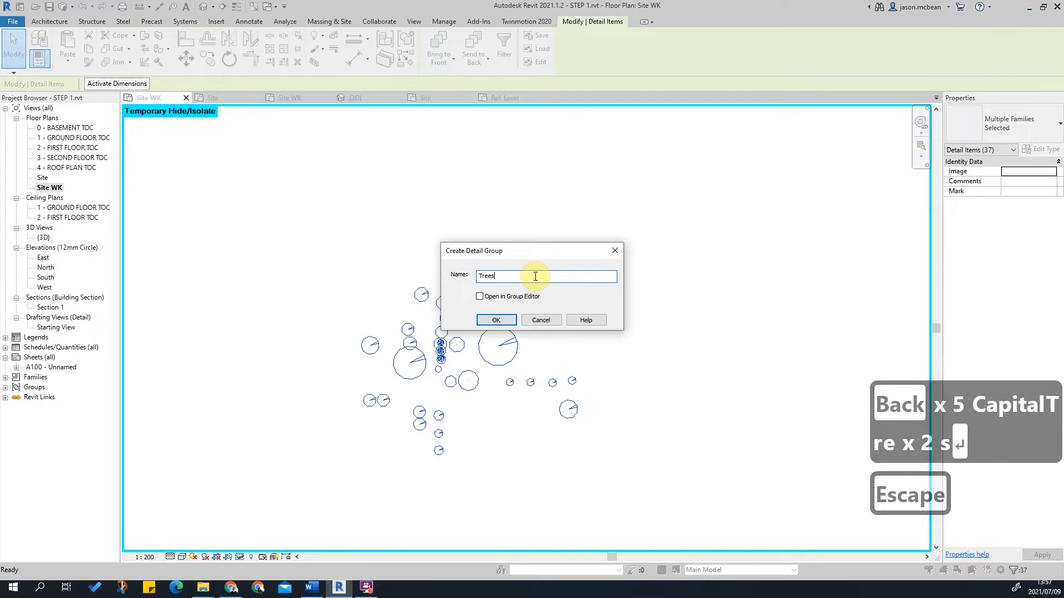
# Name the new detail group TreesAll and create it.
pyautogui.write('Al')
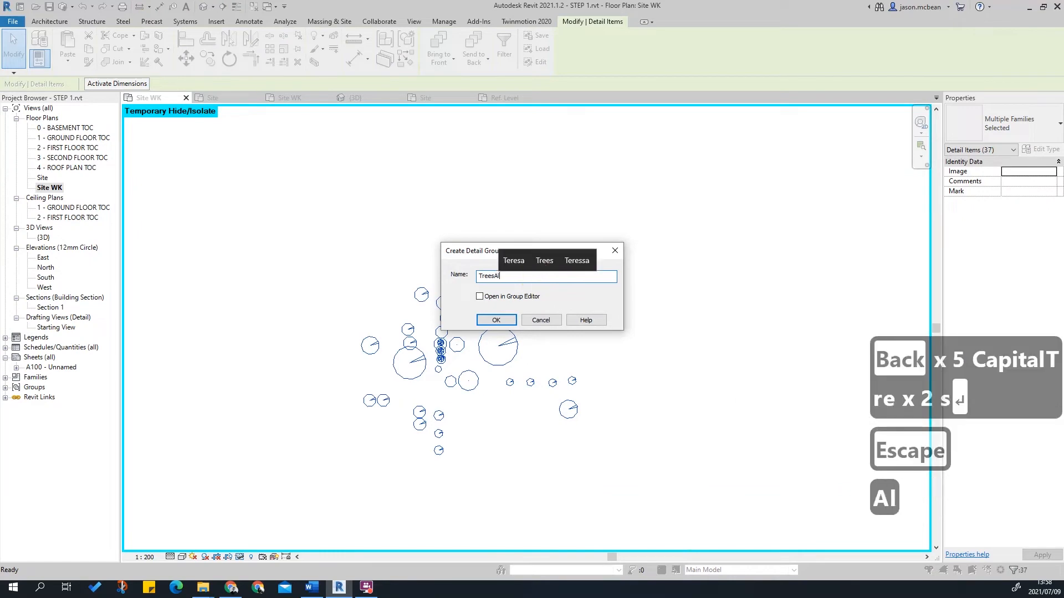
pyautogui.write('l')
pyautogui.press('Return')
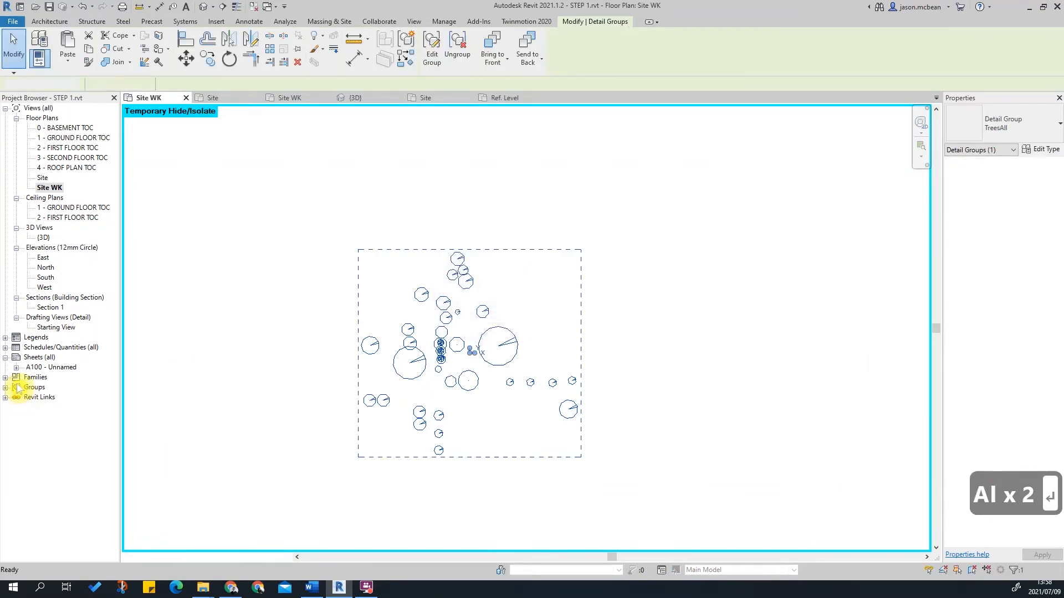
# Delete the old unused detail group named trees from the project.
pyautogui.click(17, 388)
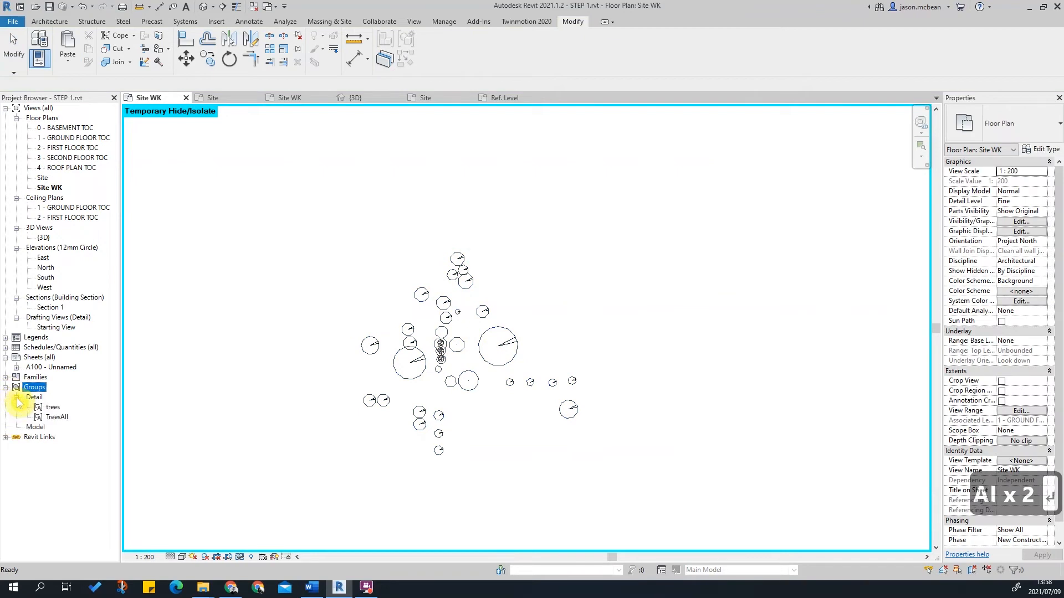
pyautogui.click(52, 409)
pyautogui.rightClick(53, 409)
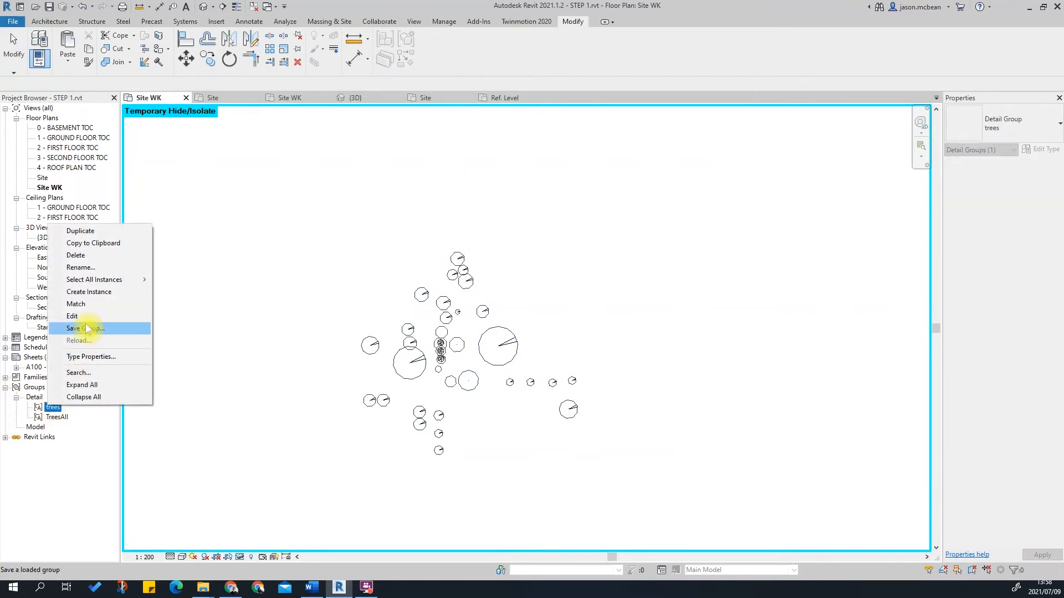
pyautogui.click(76, 256)
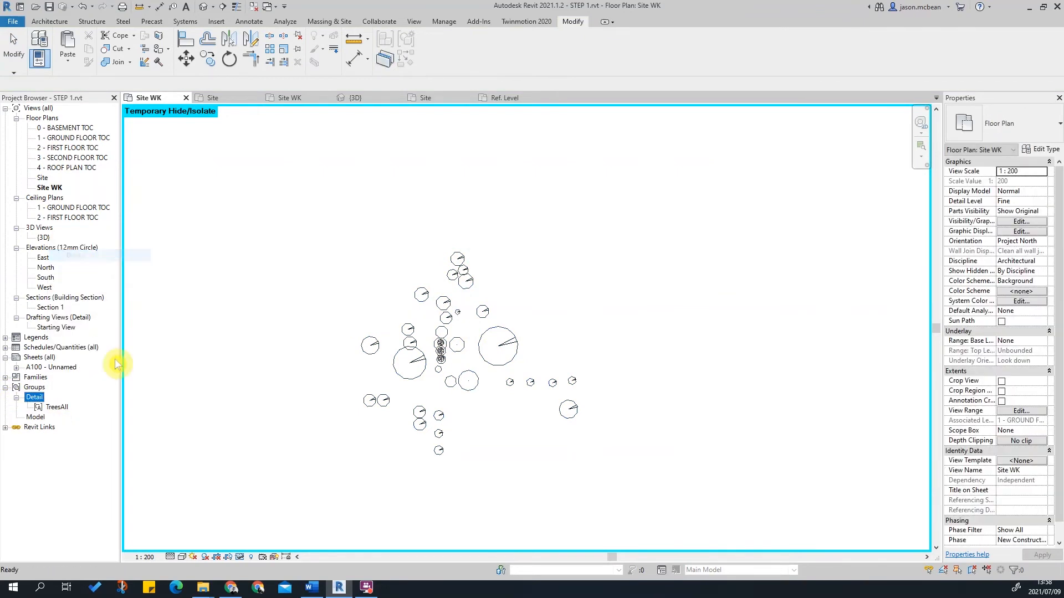
# Rename the TreesAll detail group as Trees.
pyautogui.doubleClick(55, 408)
pyautogui.click(785, 472)
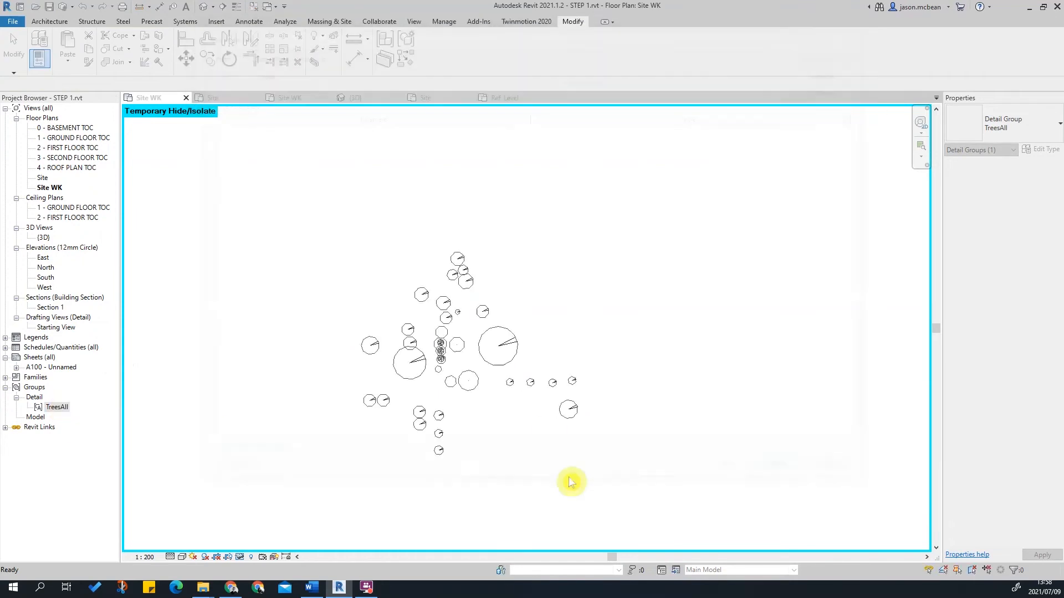
pyautogui.rightClick(55, 410)
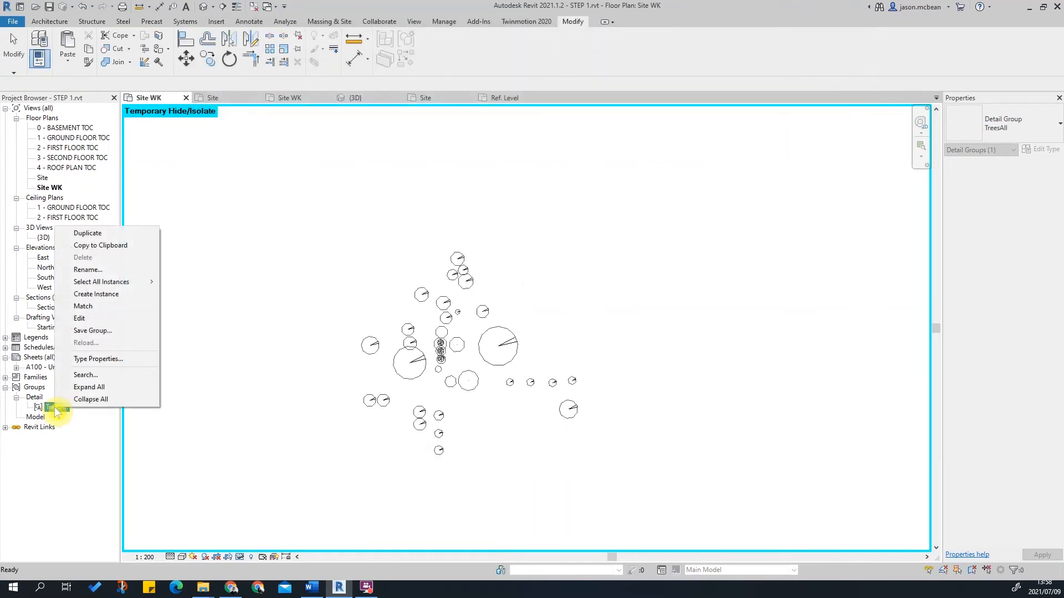
pyautogui.click(86, 270)
pyautogui.press('BackSpace')
pyautogui.press('BackSpace')
pyautogui.click(220, 430)
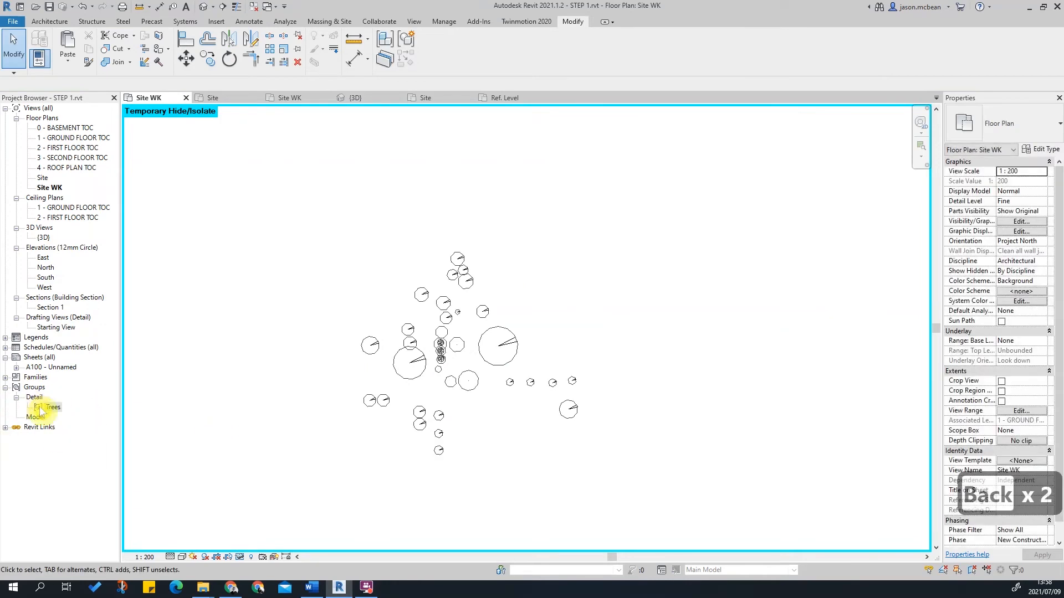
# Open the Trees detail group for editing to examine its members, and finish the edit without changing anything.
pyautogui.click(399, 355)
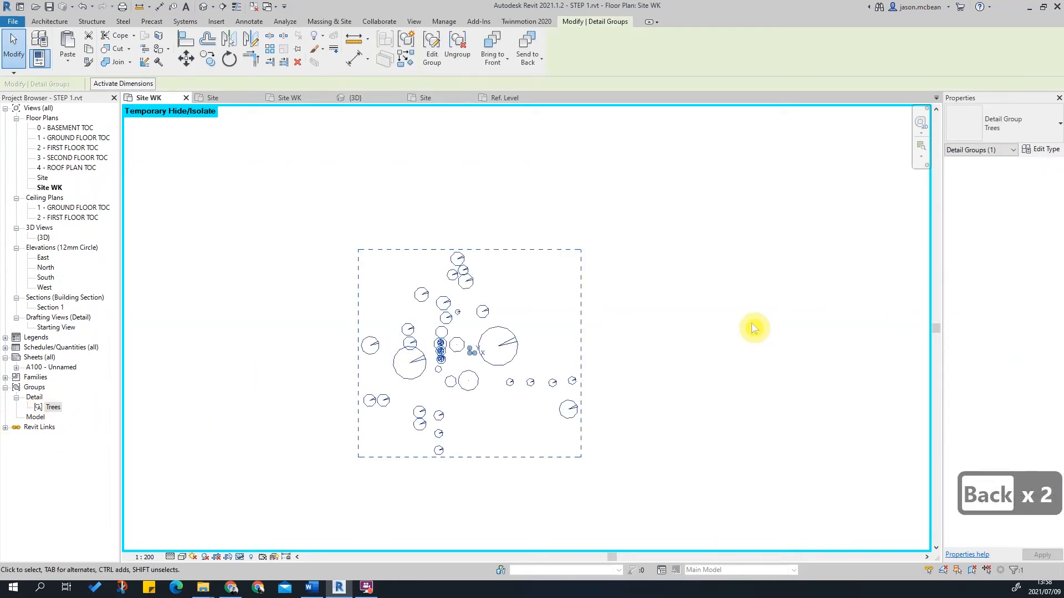
pyautogui.scroll(2, 473, 338)
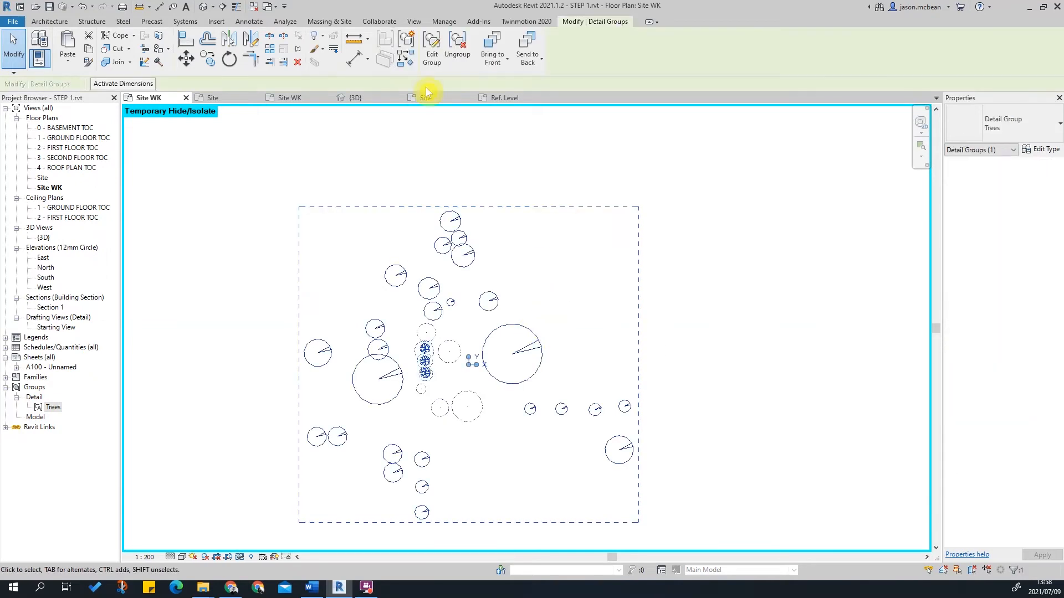
pyautogui.click(433, 57)
pyautogui.scroll(4, 443, 351)
pyautogui.scroll(-4, 645, 423)
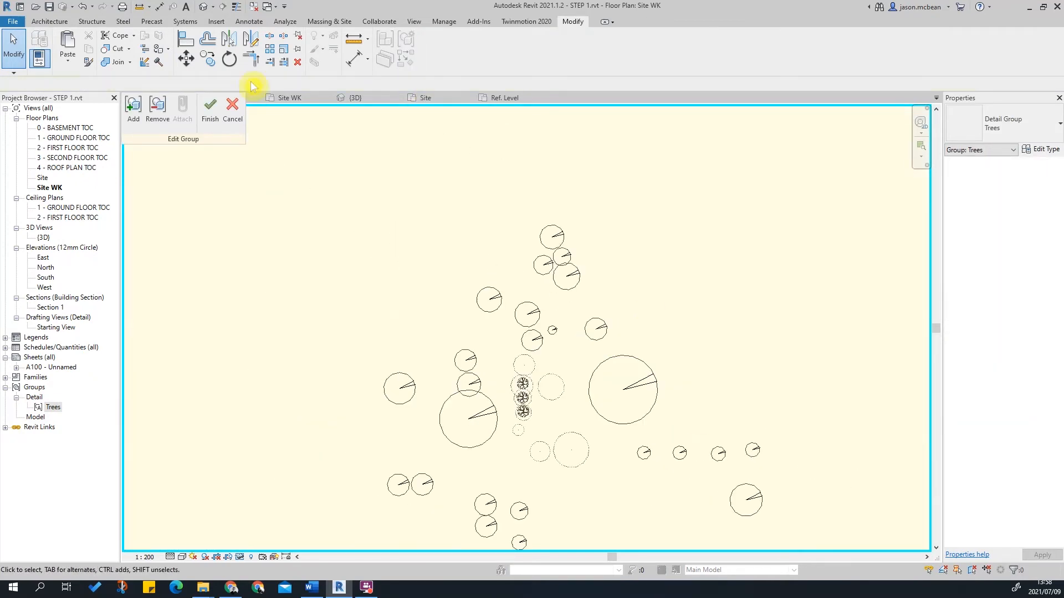
pyautogui.click(209, 118)
pyautogui.press('Escape')
pyautogui.scroll(-2, 517, 273)
# Copy the Trees group from Site WK and paste it into the Site plan aligned to the current view.
pyautogui.click(517, 271)
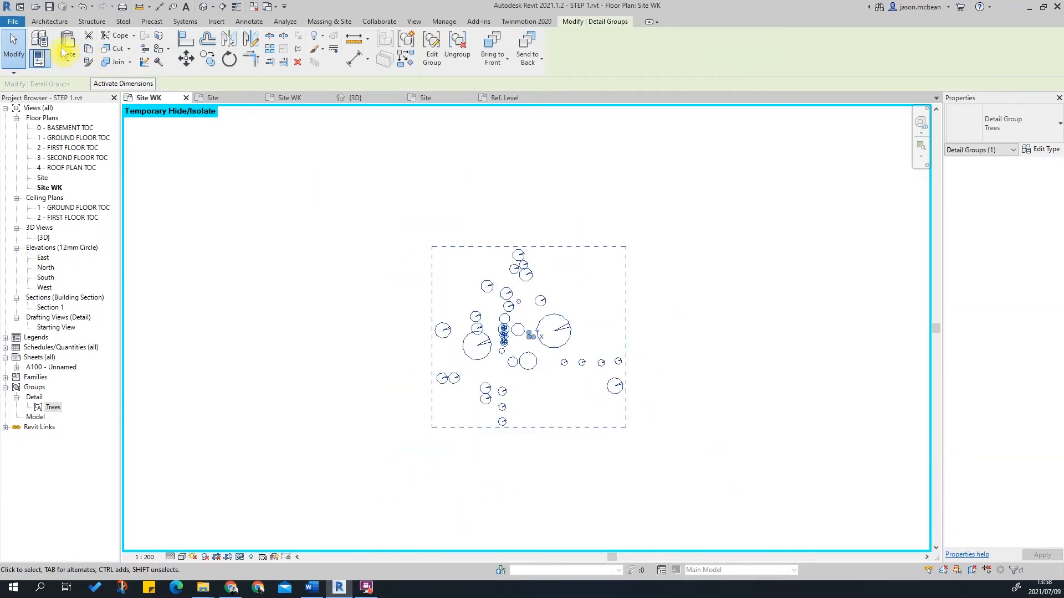
pyautogui.doubleClick(42, 177)
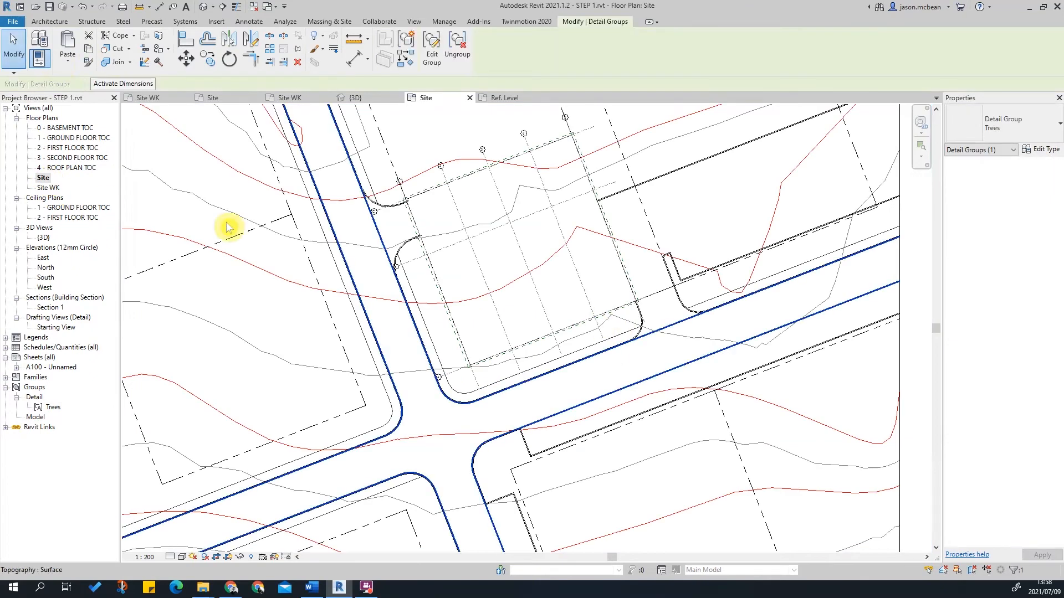
pyautogui.click(69, 65)
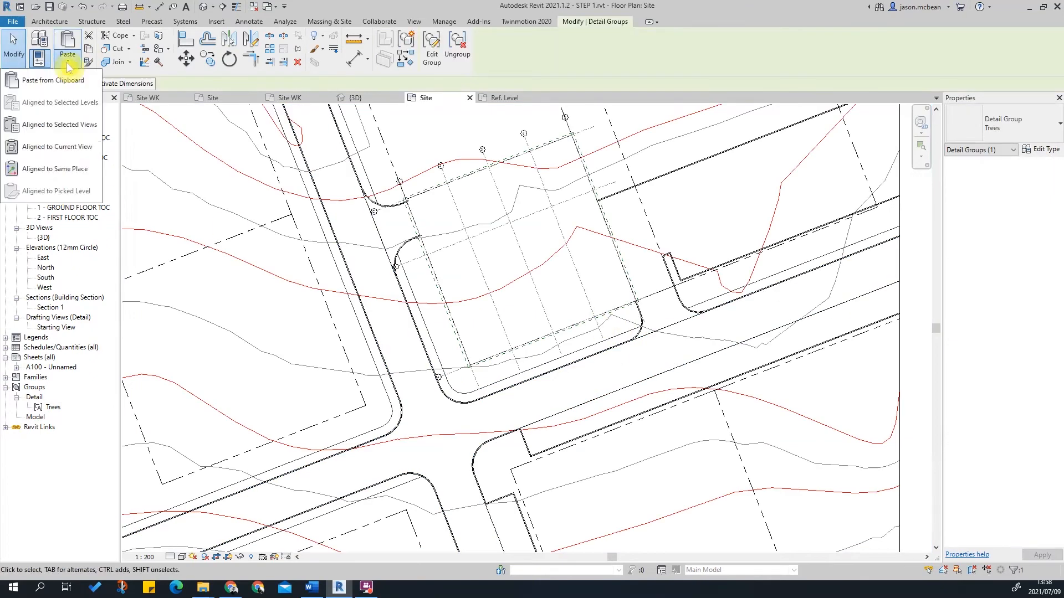
pyautogui.click(52, 147)
pyautogui.scroll(-3, 641, 351)
pyautogui.press('Escape')
pyautogui.press('Escape')
pyautogui.press('Escape')
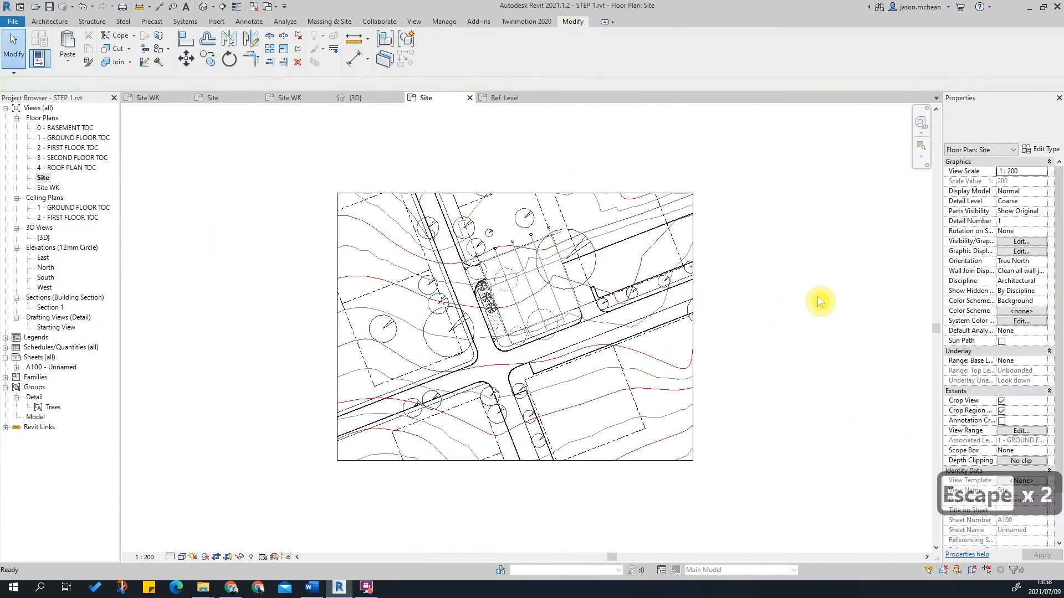
# Edit the Trees group on the Site plan, delete the large existing tree across the road west of the site, and finish the group.
pyautogui.scroll(3, 487, 297)
pyautogui.click(450, 328)
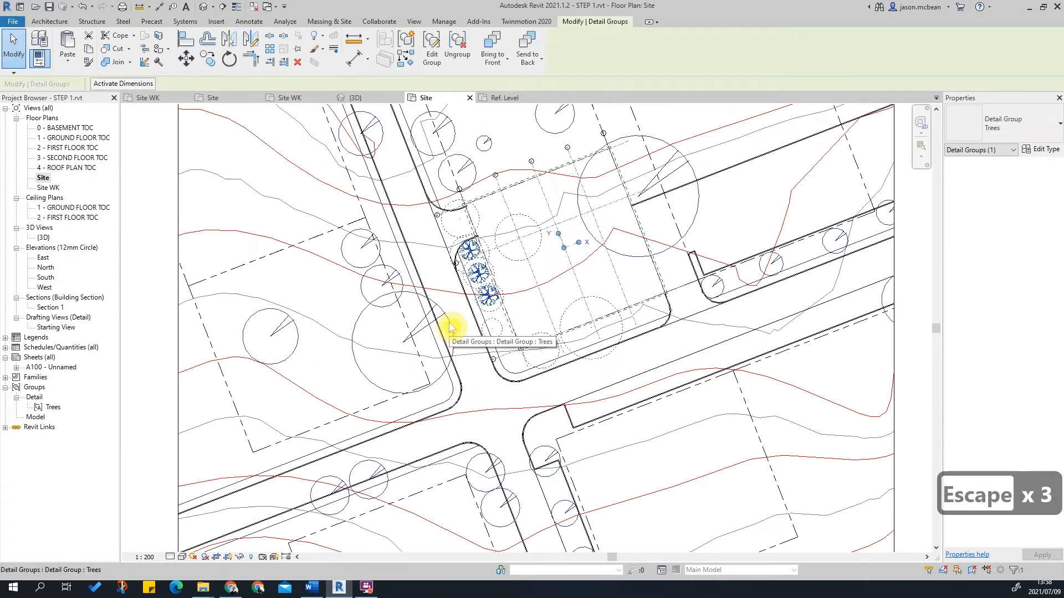
pyautogui.doubleClick(449, 328)
pyautogui.click(451, 329)
pyautogui.press('Delete')
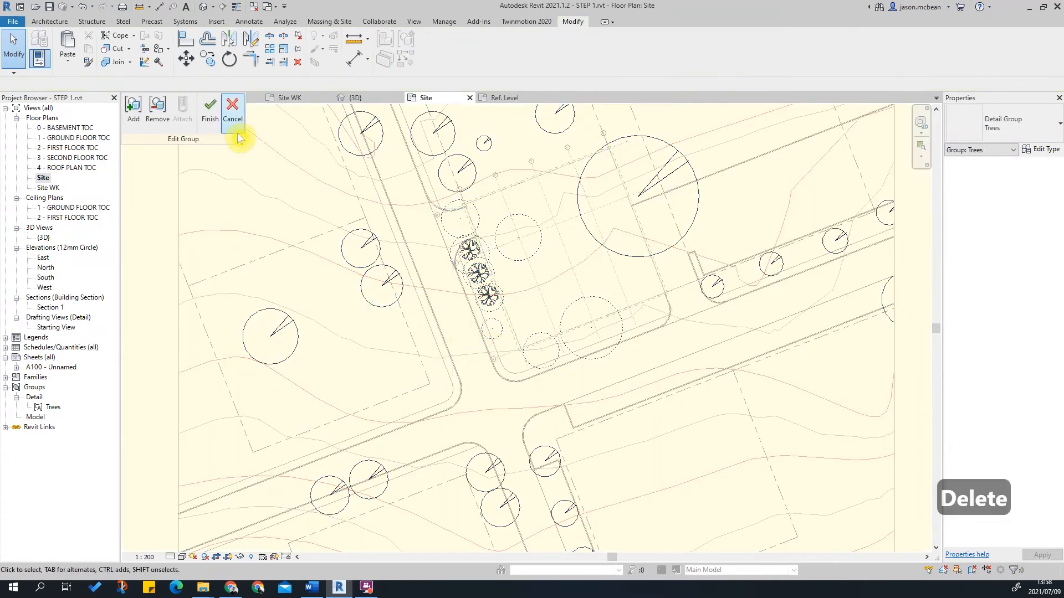
pyautogui.scroll(-5, 455, 365)
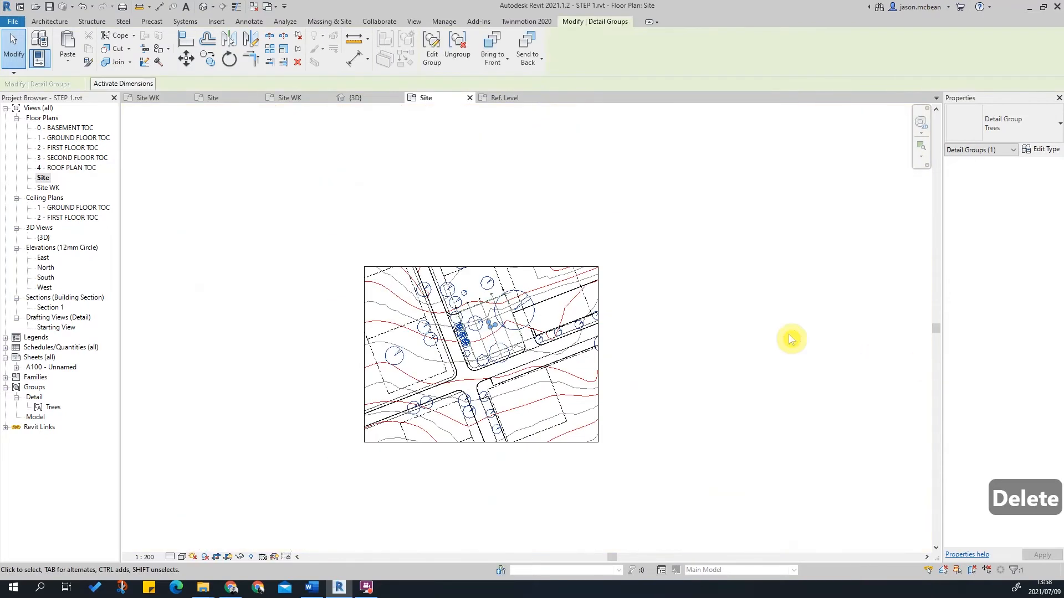
# Check on the Site WK plan whether the Trees group reflects the large tree's deletion.
pyautogui.click(791, 339)
pyautogui.doubleClick(55, 190)
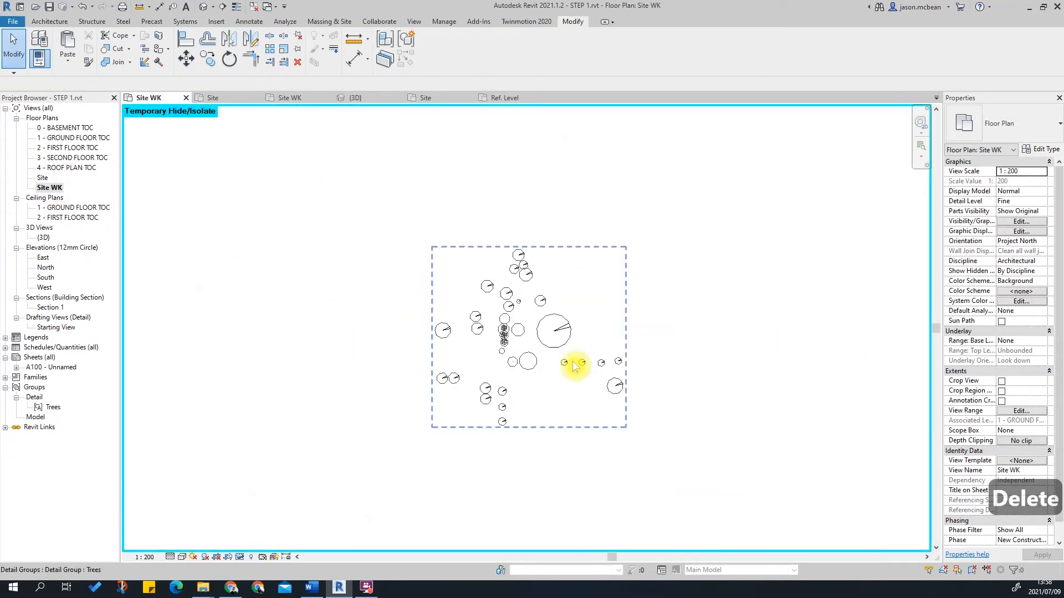
pyautogui.scroll(4, 577, 361)
pyautogui.scroll(-3, 387, 368)
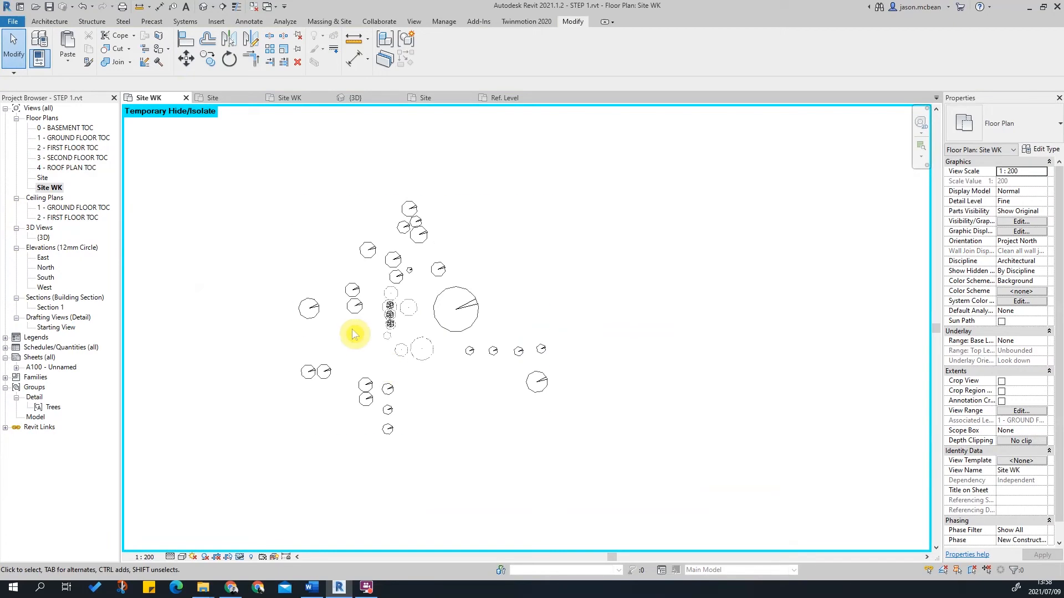
# Undo the large tree's deletion from the Trees group on the Site plan, finish the group edit, and return to Site WK.
pyautogui.hotkey('ctrl', 'z')
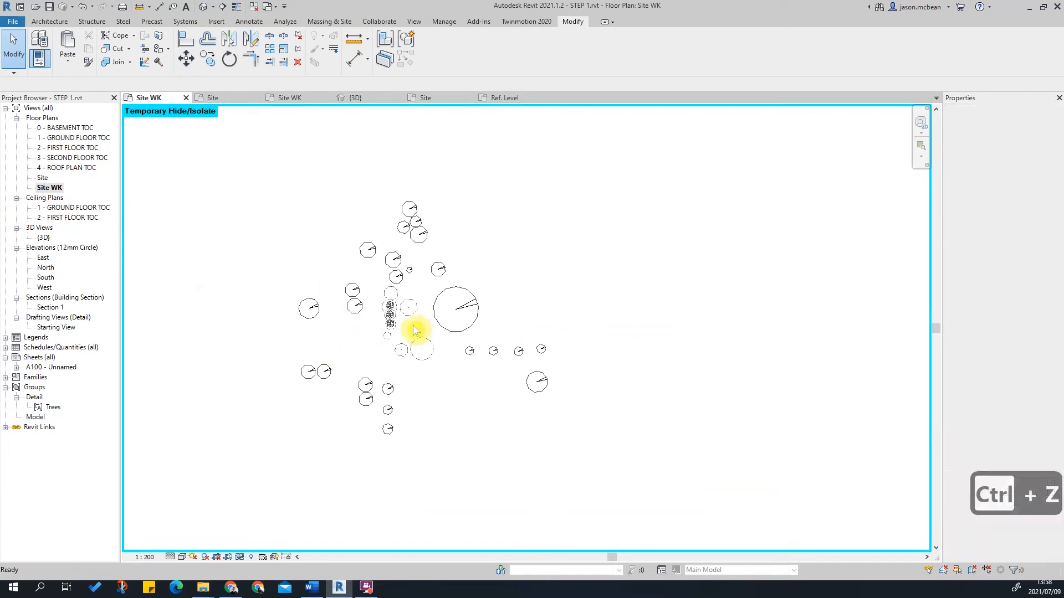
pyautogui.click(209, 111)
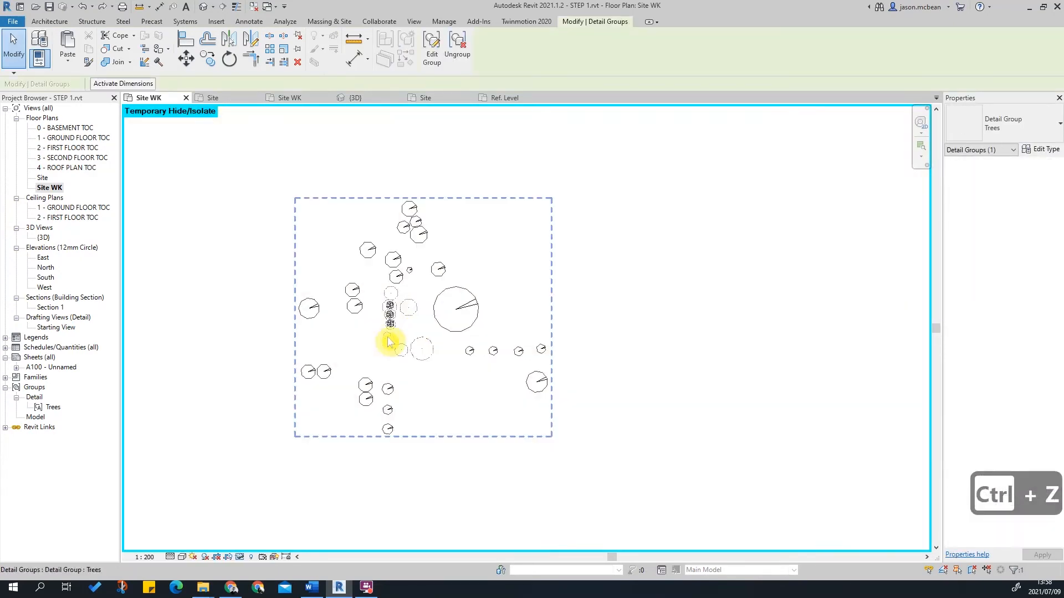
pyautogui.doubleClick(42, 177)
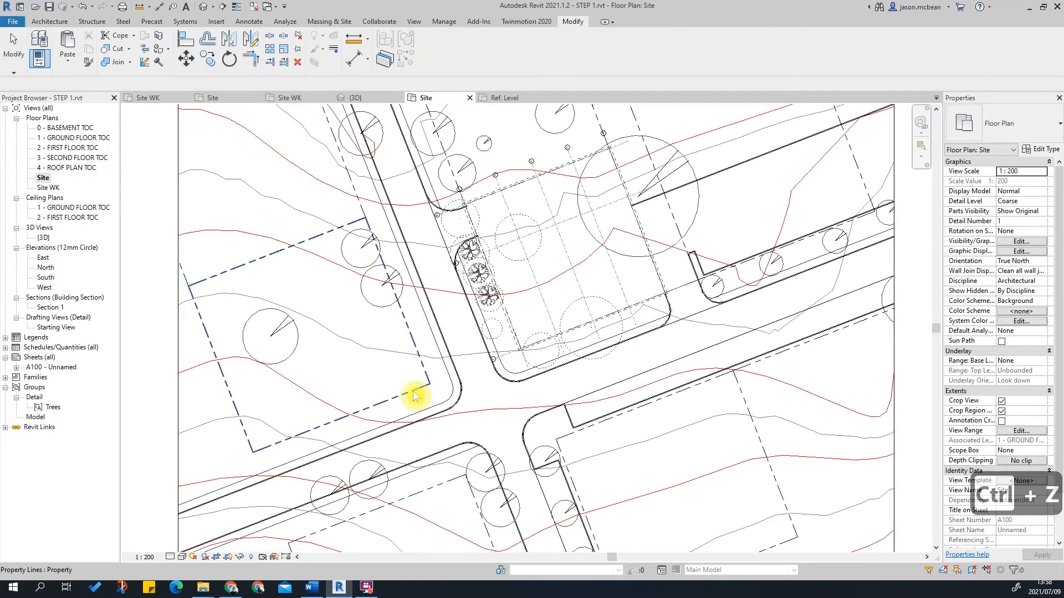
pyautogui.click(82, 8)
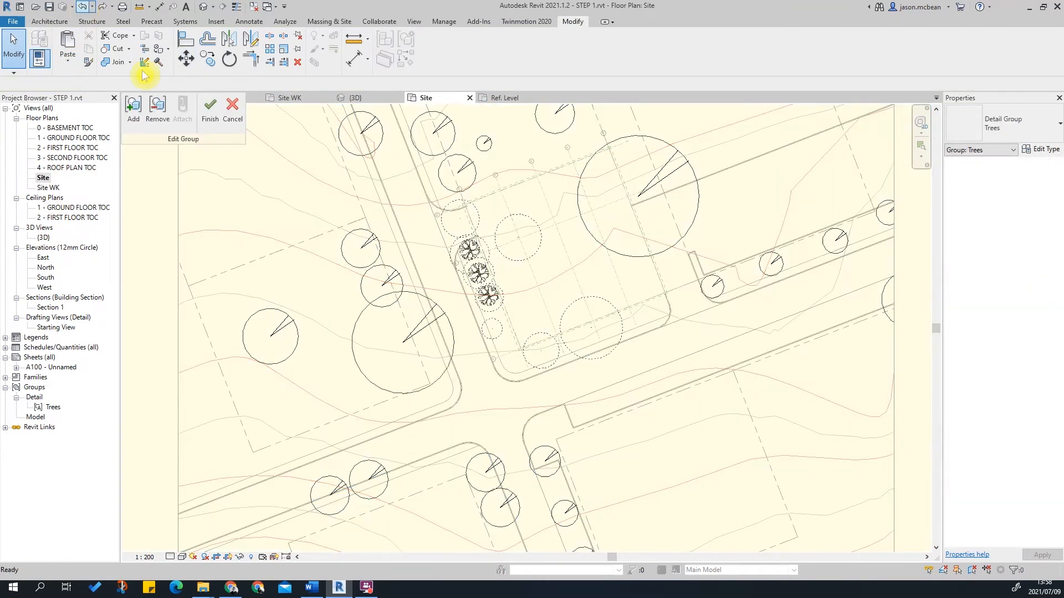
pyautogui.click(210, 119)
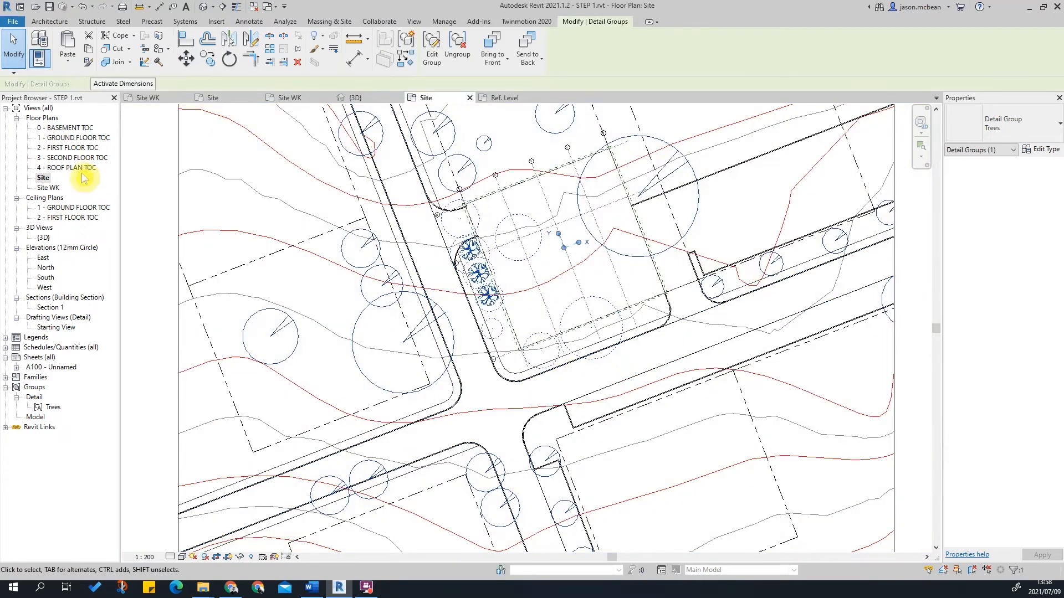
pyautogui.doubleClick(52, 189)
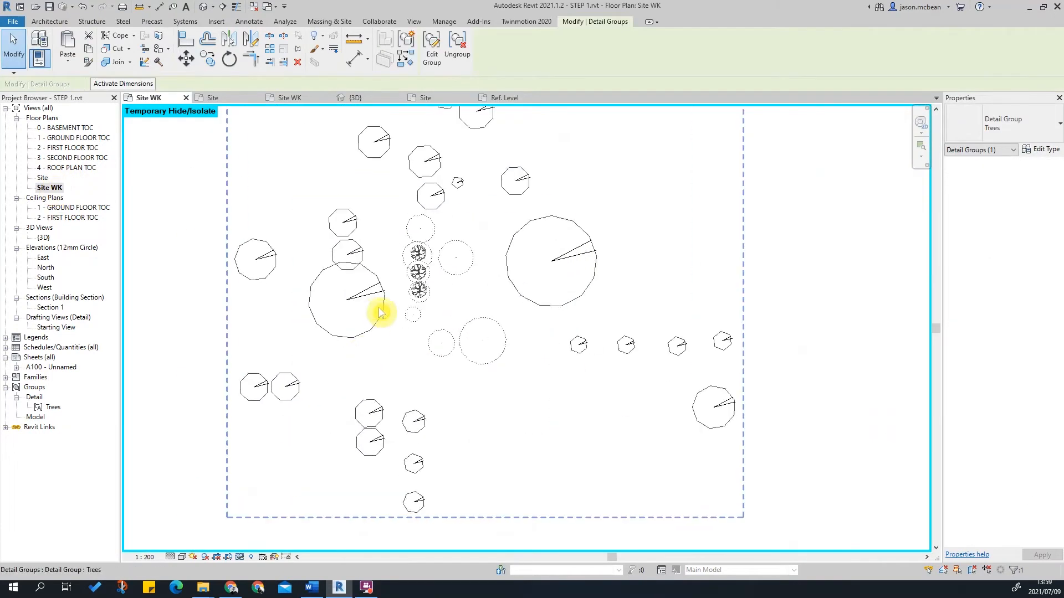
pyautogui.click(599, 437)
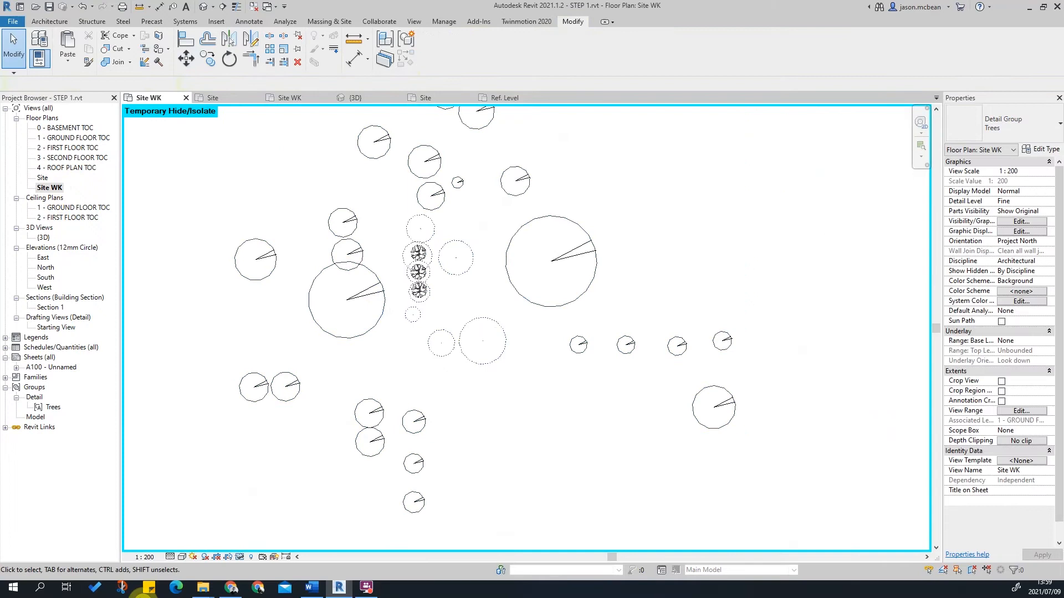
# Reset the temporary hide/isolate on the Site WK plan.
pyautogui.click(252, 556)
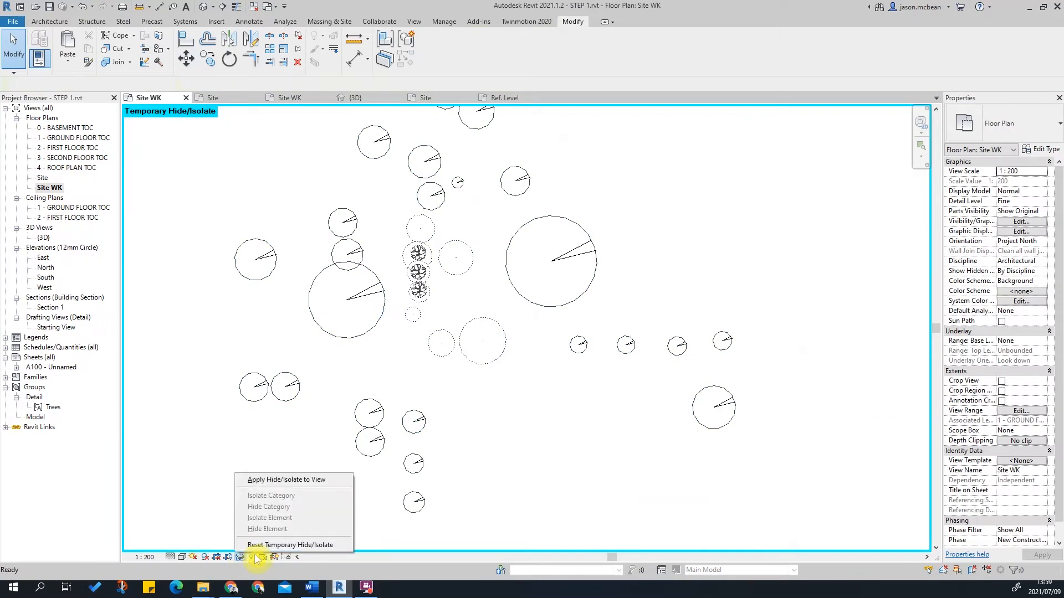
pyautogui.click(293, 545)
pyautogui.press('Escape')
pyautogui.press('Escape')
pyautogui.scroll(5, 486, 191)
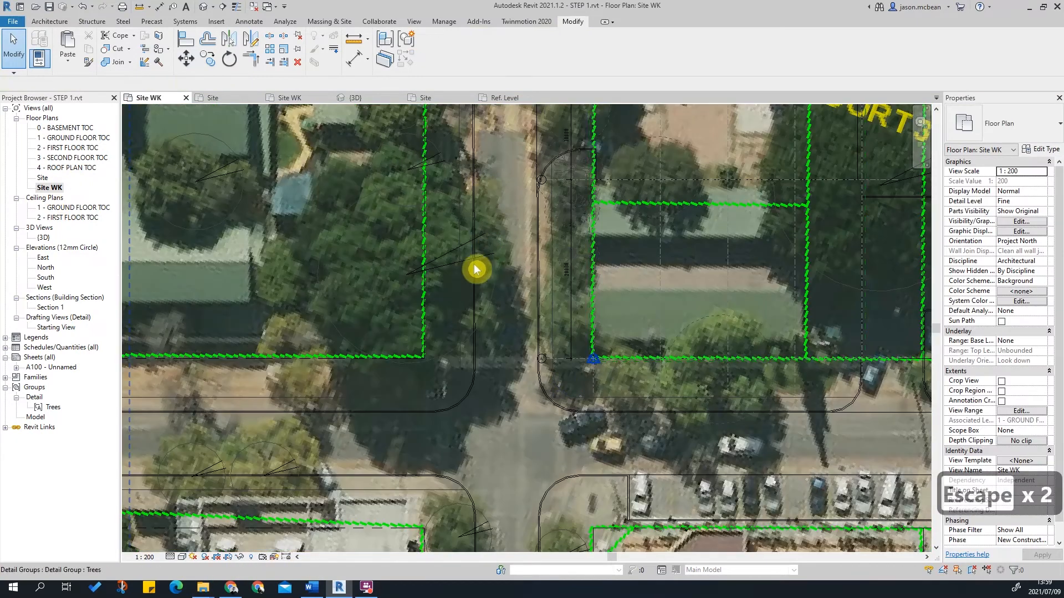
pyautogui.press('Escape')
pyautogui.scroll(-3, 532, 283)
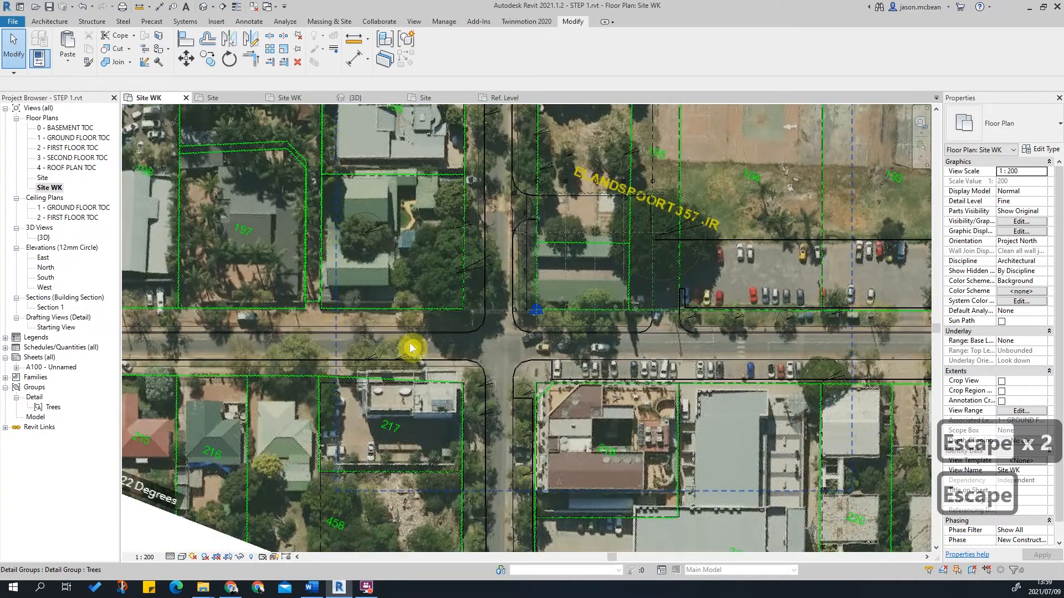
pyautogui.press('Escape')
pyautogui.scroll(-3, 714, 203)
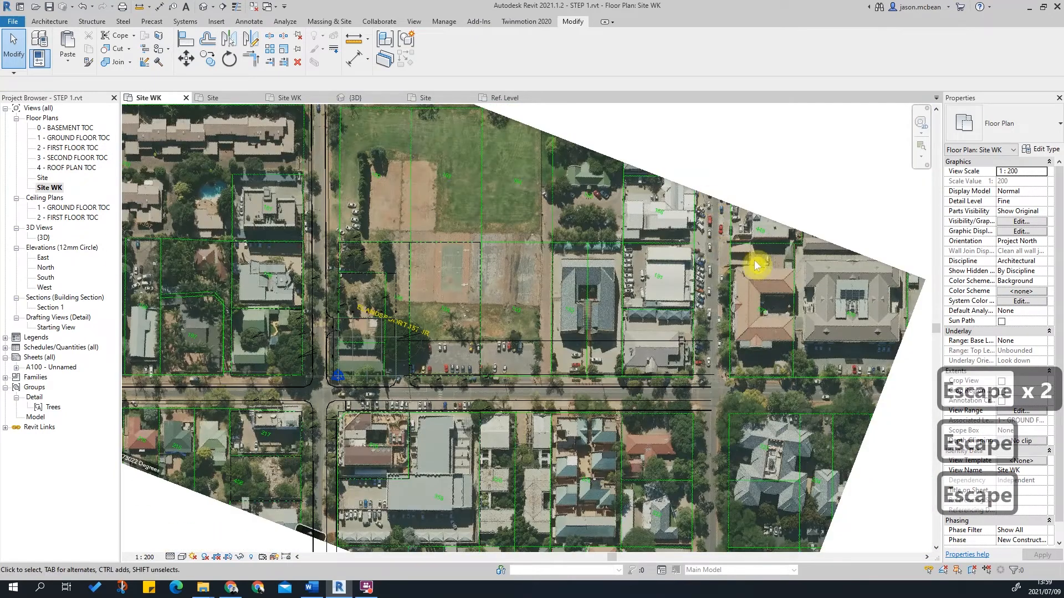
# Hide the Hatfield Site Context image permanently in Site WK, and unhide it again through Reveal Hidden Elements.
pyautogui.rightClick(713, 196)
pyautogui.moveTo(762, 248)
pyautogui.click(890, 249)
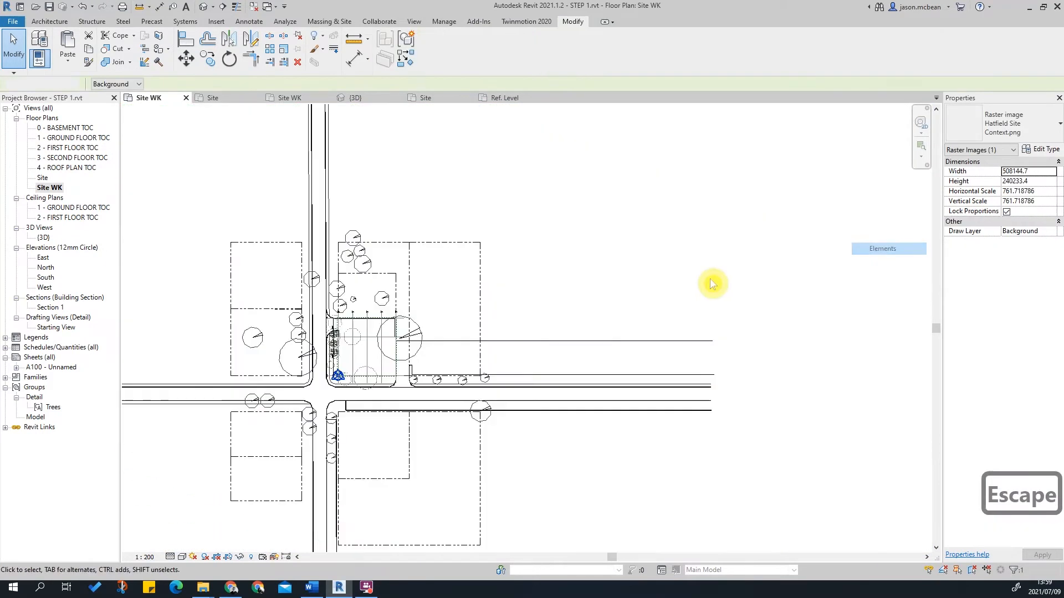
pyautogui.click(252, 557)
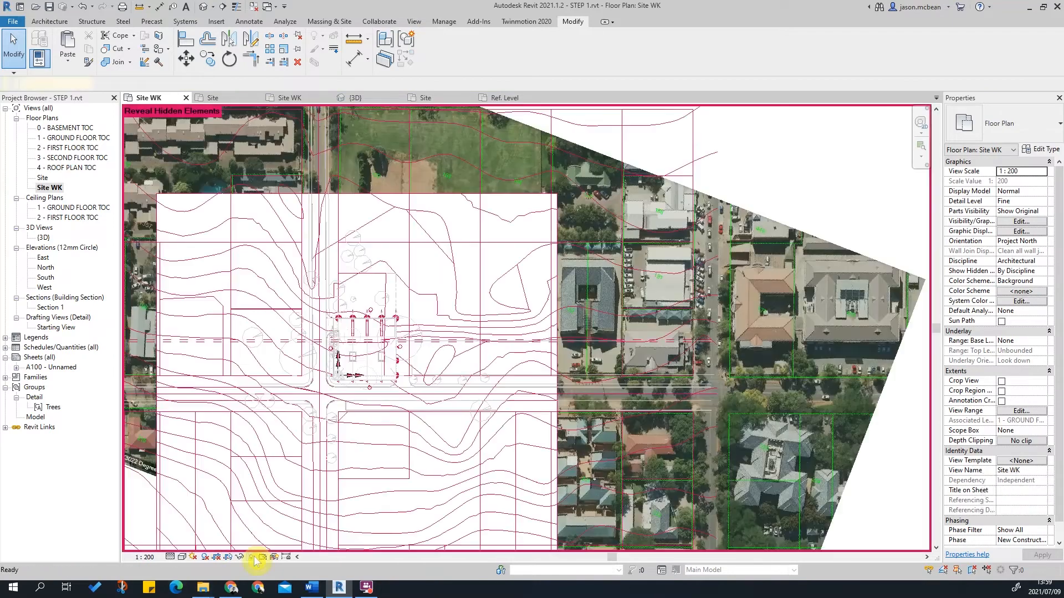
pyautogui.click(867, 263)
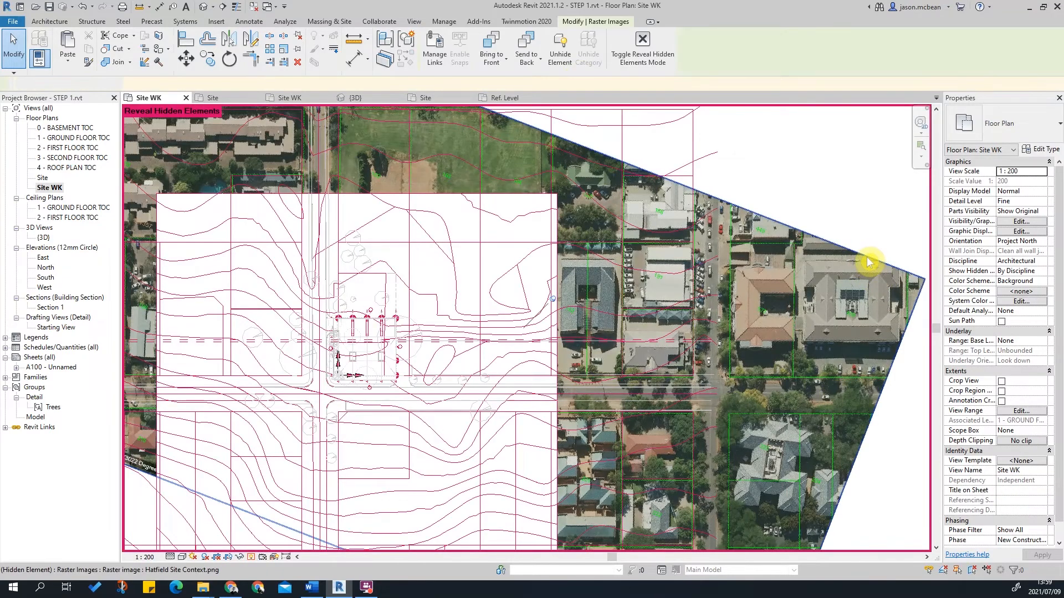
pyautogui.click(561, 56)
pyautogui.scroll(-1, 561, 310)
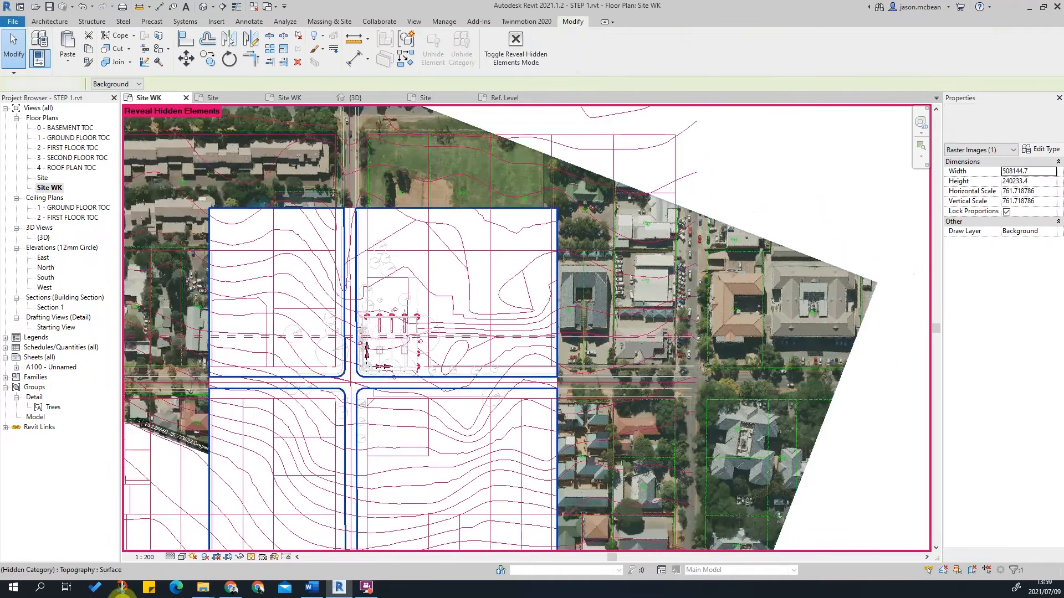
pyautogui.click(251, 557)
# Temporarily hide the Hatfield Site Context image in the Site WK plan.
pyautogui.click(775, 300)
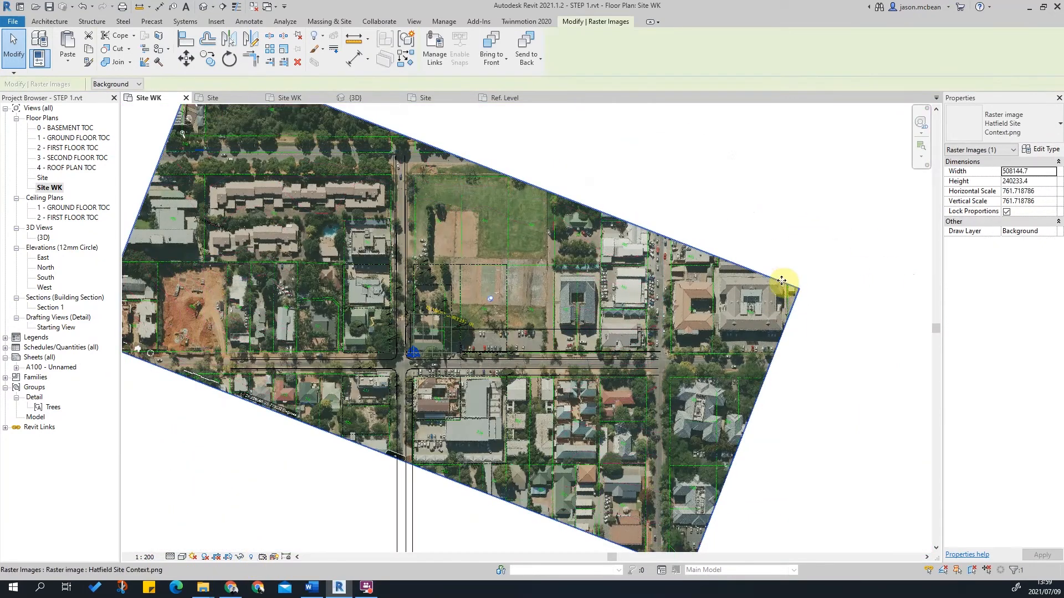
pyautogui.click(239, 556)
pyautogui.click(257, 537)
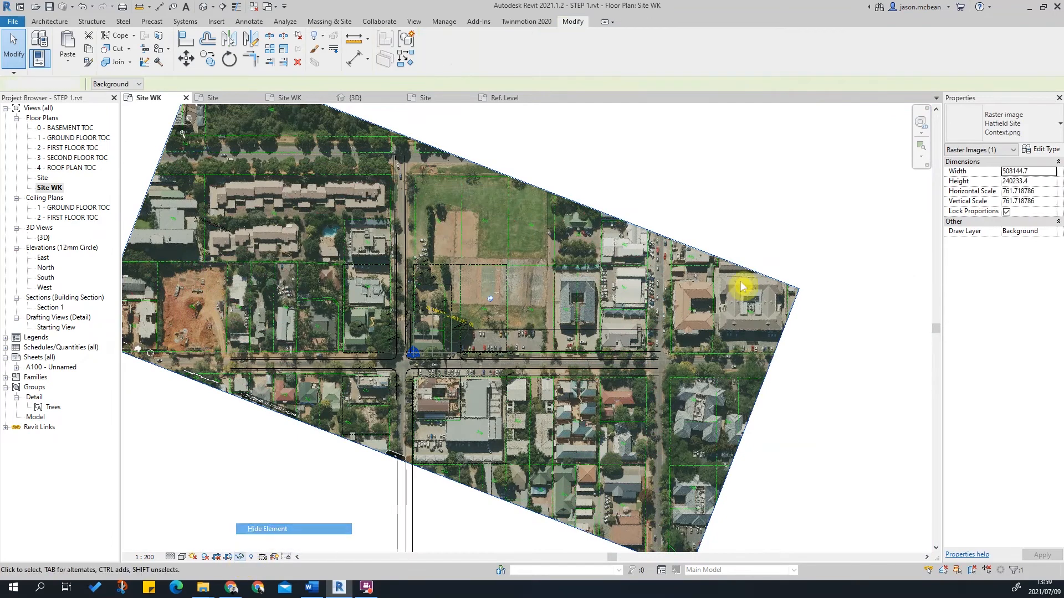
# Examine the road edges, property lines and tree symbols around the site and the street intersection on Site WK.
pyautogui.scroll(4, 366, 287)
pyautogui.scroll(-3, 610, 304)
pyautogui.scroll(5, 582, 390)
pyautogui.scroll(5, 479, 337)
pyautogui.press('Escape')
pyautogui.scroll(-5, 418, 199)
pyautogui.scroll(6, 588, 311)
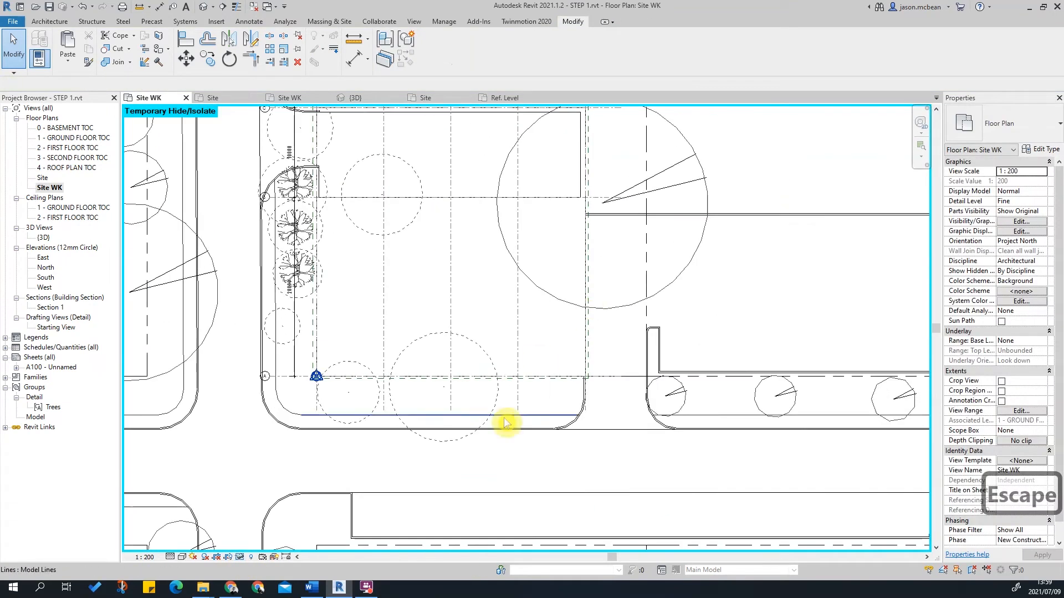
pyautogui.press('Escape')
pyautogui.scroll(-5, 361, 351)
pyautogui.moveTo(626, 386); pyautogui.dragTo(741, 283, button='middle')
pyautogui.scroll(1, 403, 233)
pyautogui.moveTo(403, 233); pyautogui.dragTo(427, 402, button='middle')
pyautogui.scroll(-4, 420, 166)
pyautogui.press('Escape')
pyautogui.scroll(6, 420, 406)
pyautogui.scroll(-5, 432, 271)
pyautogui.scroll(-2, 438, 278)
pyautogui.moveTo(463, 311); pyautogui.dragTo(459, 415, button='middle')
pyautogui.press('Escape')
pyautogui.scroll(5, 485, 332)
pyautogui.moveTo(452, 231); pyautogui.dragTo(413, 382, button='middle')
pyautogui.press('Escape')
pyautogui.scroll(3, 376, 349)
pyautogui.scroll(-5, 461, 216)
pyautogui.moveTo(680, 444); pyautogui.dragTo(622, 331, button='middle')
pyautogui.scroll(3, 474, 317)
pyautogui.scroll(-3, 543, 268)
pyautogui.moveTo(689, 301); pyautogui.dragTo(643, 251, button='middle')
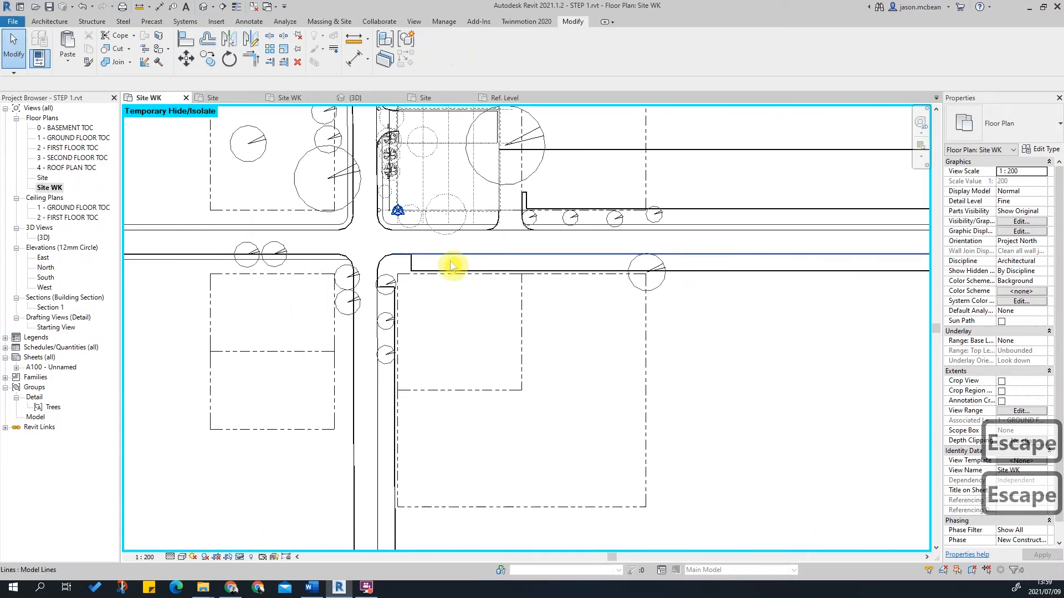
pyautogui.scroll(3, 390, 248)
pyautogui.scroll(-3, 189, 249)
pyautogui.moveTo(201, 250); pyautogui.dragTo(390, 285, button='middle')
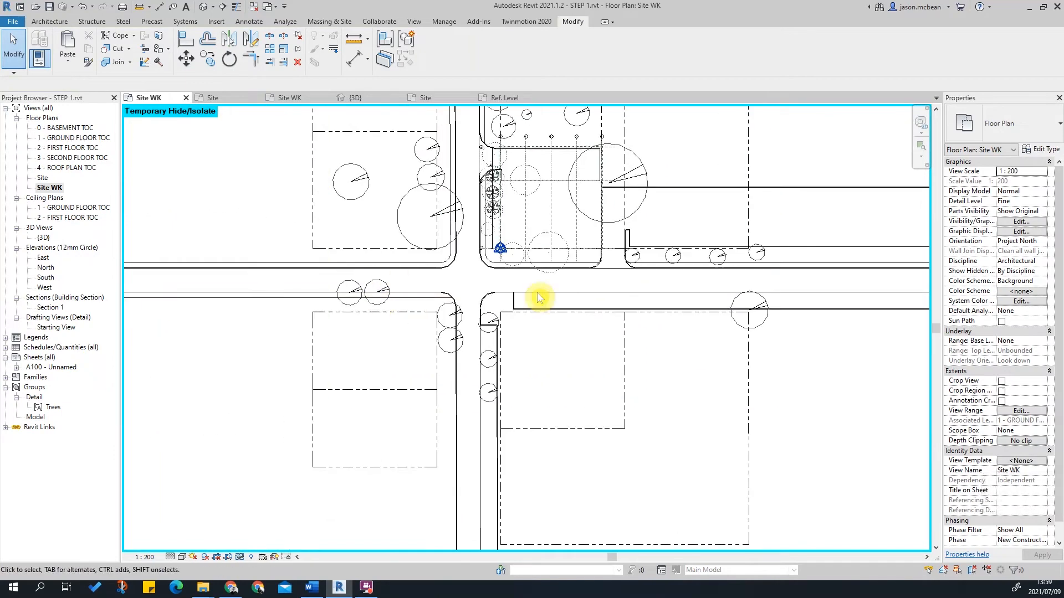
pyautogui.scroll(3, 411, 292)
pyautogui.moveTo(676, 277); pyautogui.dragTo(631, 279, button='middle')
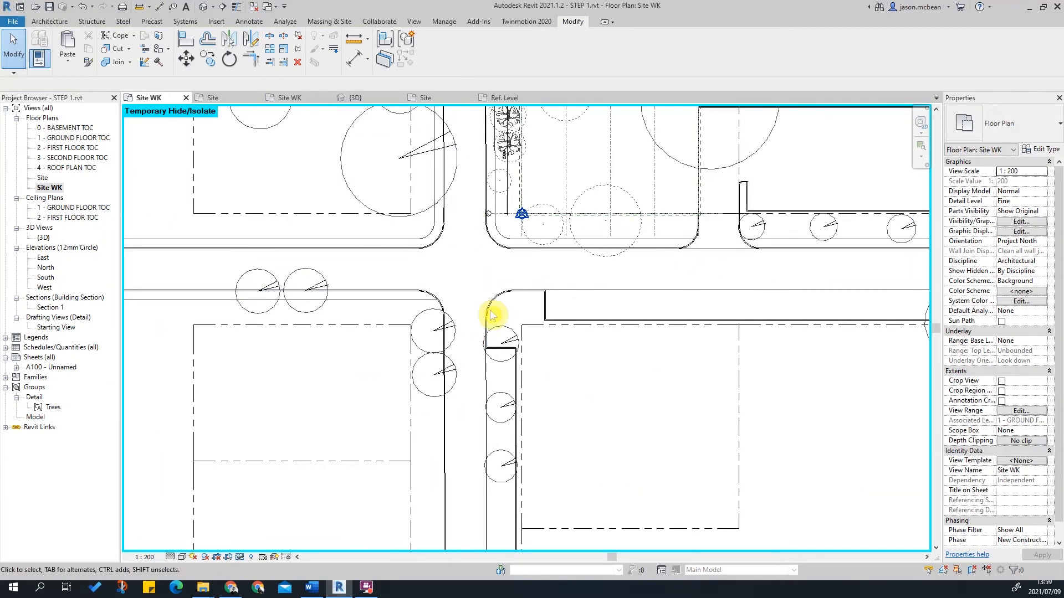
pyautogui.scroll(-2, 537, 335)
pyautogui.scroll(2, 536, 335)
pyautogui.scroll(2, 460, 361)
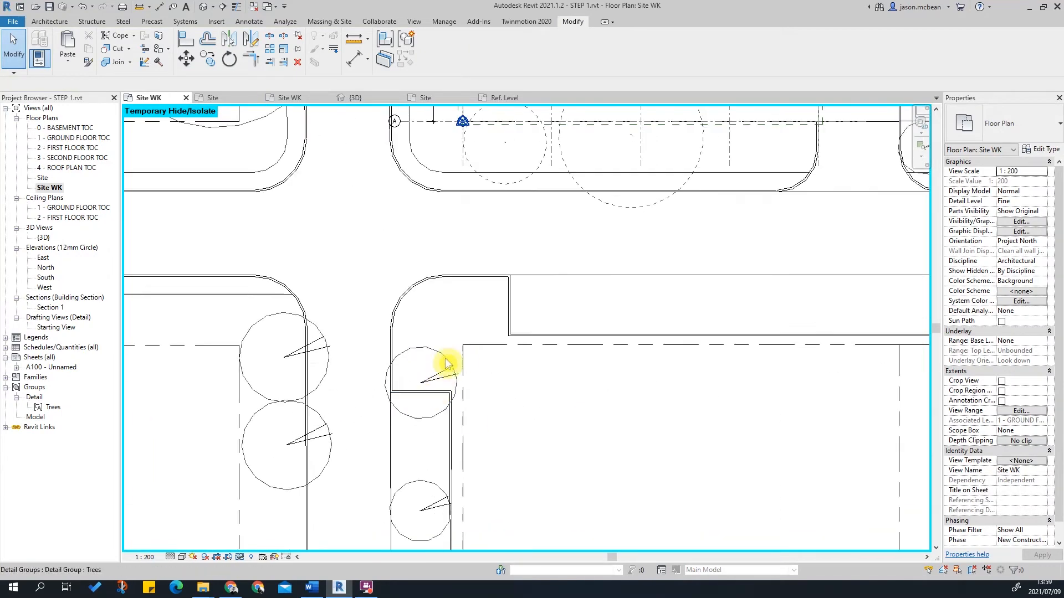
pyautogui.press('Escape')
pyautogui.click(437, 375)
pyautogui.scroll(-2, 573, 311)
pyautogui.press('Escape')
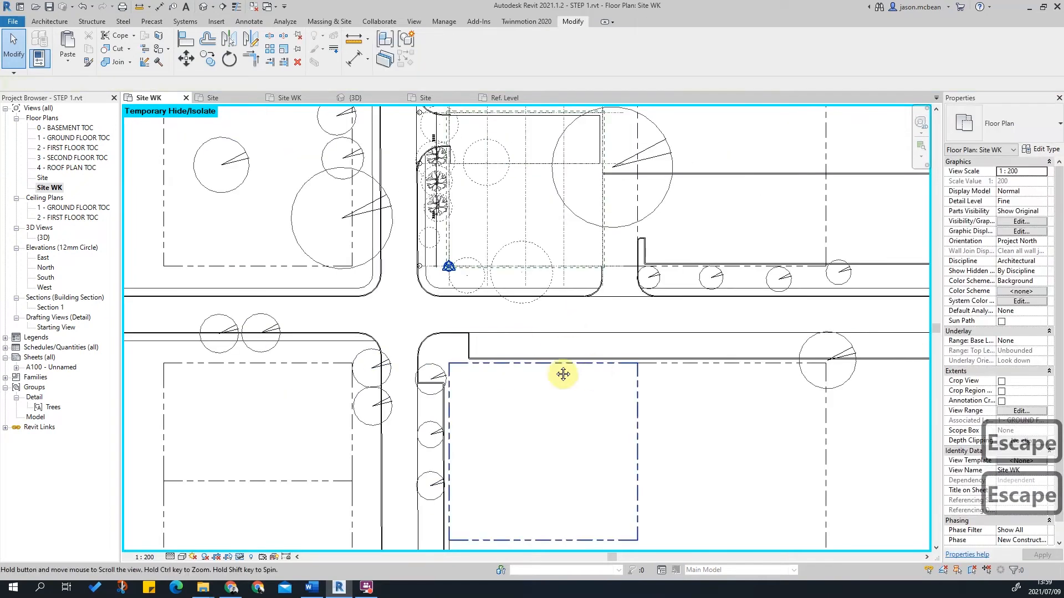
pyautogui.scroll(-1, 532, 368)
pyautogui.scroll(3, 431, 338)
pyautogui.scroll(-2, 431, 338)
pyautogui.scroll(2, 576, 310)
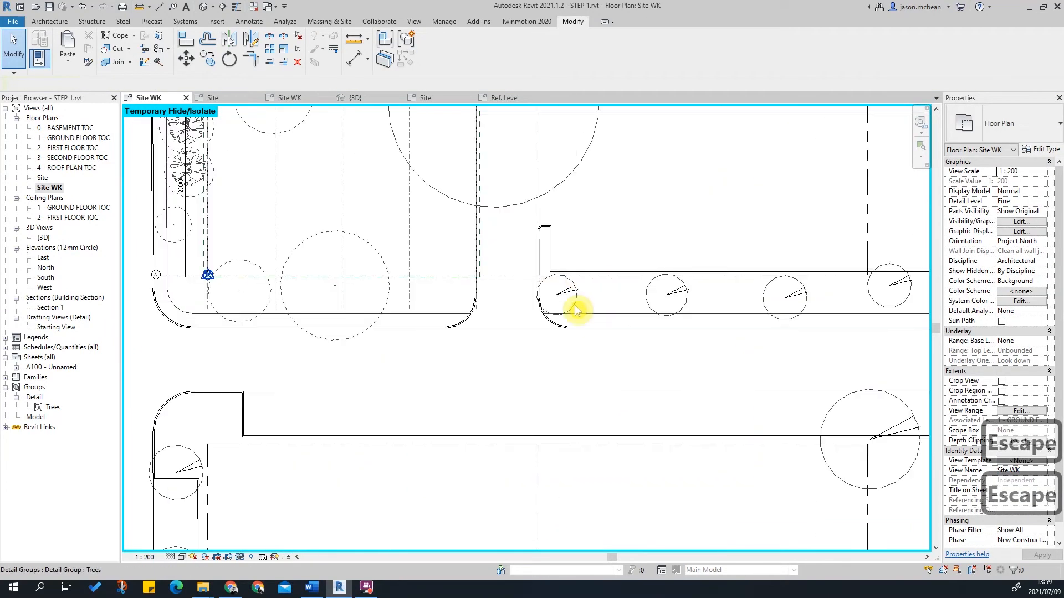
pyautogui.scroll(-2, 576, 310)
pyautogui.press('Escape')
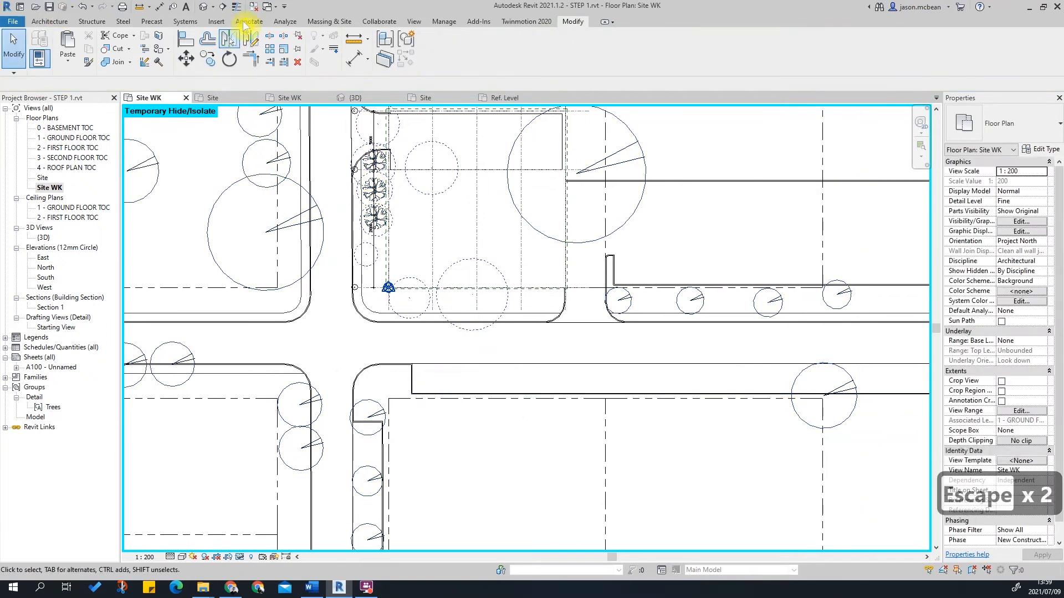
pyautogui.scroll(4, 589, 428)
pyautogui.scroll(-5, 418, 392)
pyautogui.moveTo(430, 364); pyautogui.dragTo(435, 434, button='middle')
pyautogui.scroll(2, 438, 442)
pyautogui.scroll(-2, 441, 432)
# Start placing a component and load the PARKING BAY.rfa family from the Families folder on the Desktop.
pyautogui.click(53, 24)
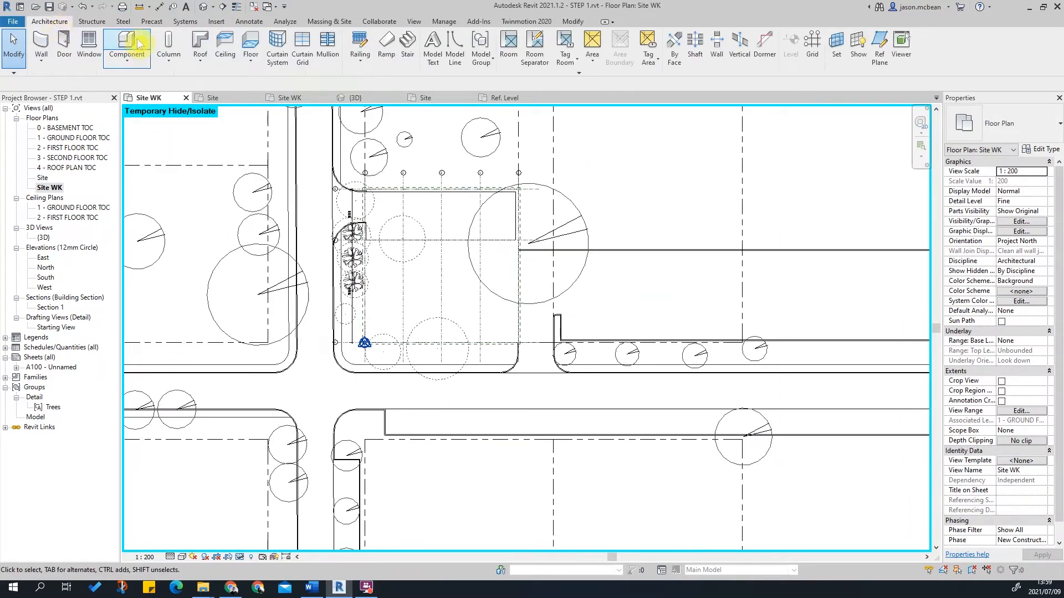
pyautogui.scroll(-2, 143, 61)
pyautogui.click(35, 25)
pyautogui.click(107, 46)
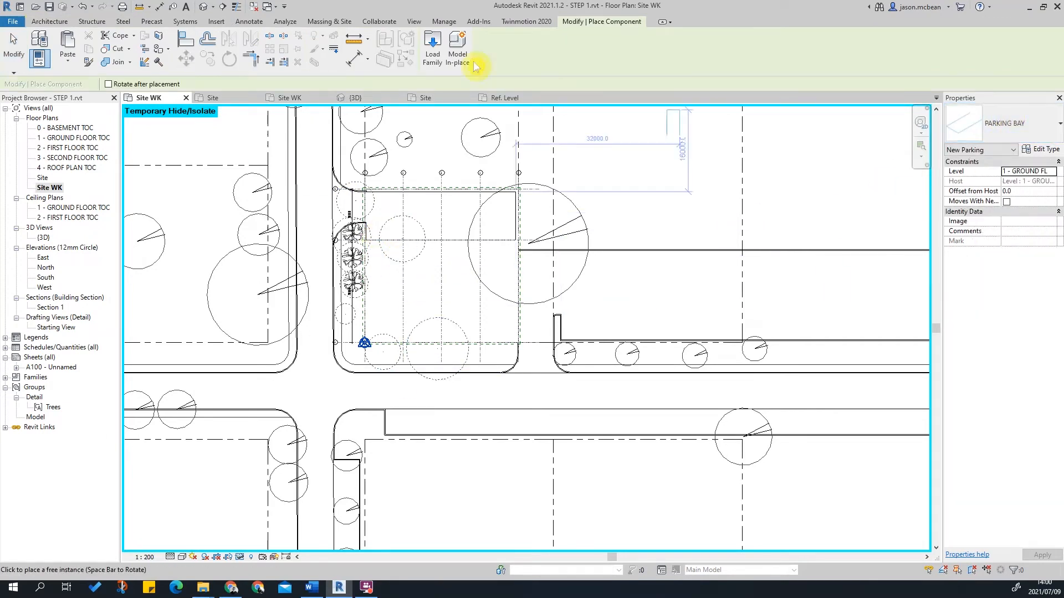
pyautogui.click(432, 48)
pyautogui.click(281, 234)
pyautogui.click(277, 244)
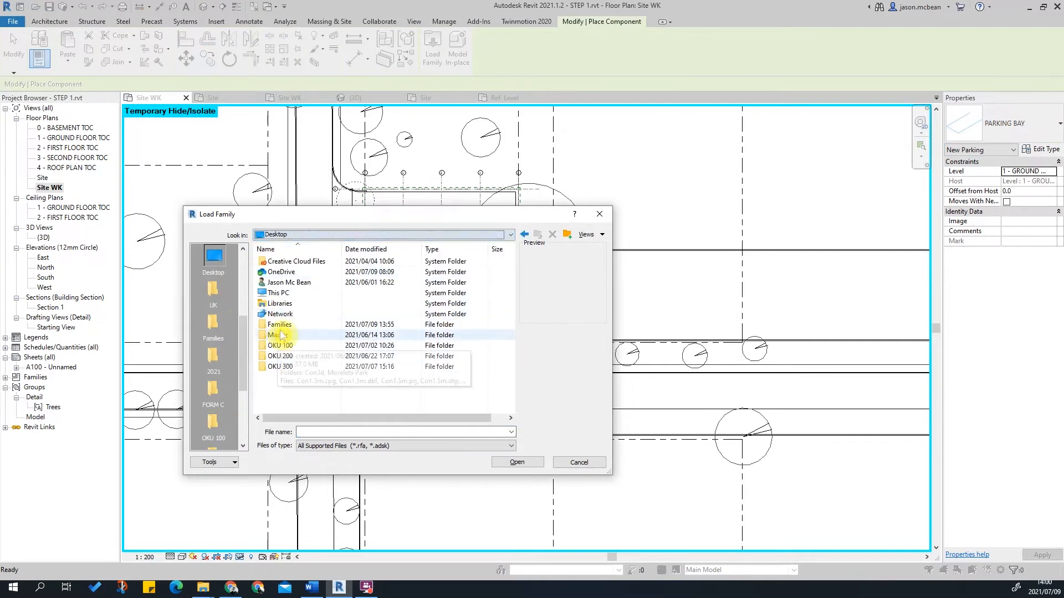
pyautogui.doubleClick(278, 324)
pyautogui.click(309, 294)
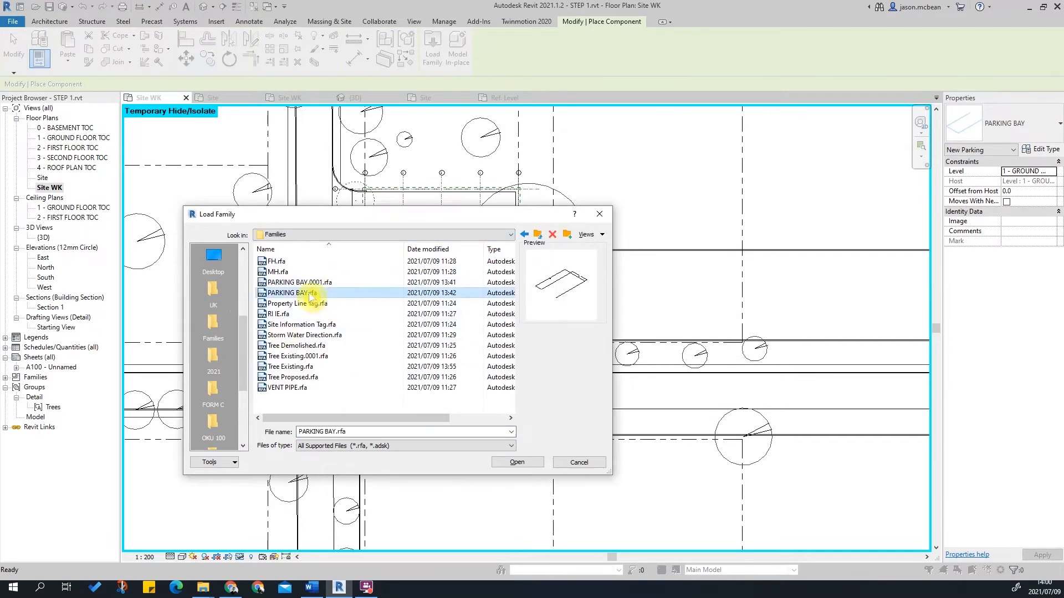
pyautogui.click(528, 464)
# Place one parking bay in the parking area east of the site, just above the kerb line with the row of trees.
pyautogui.scroll(1, 572, 342)
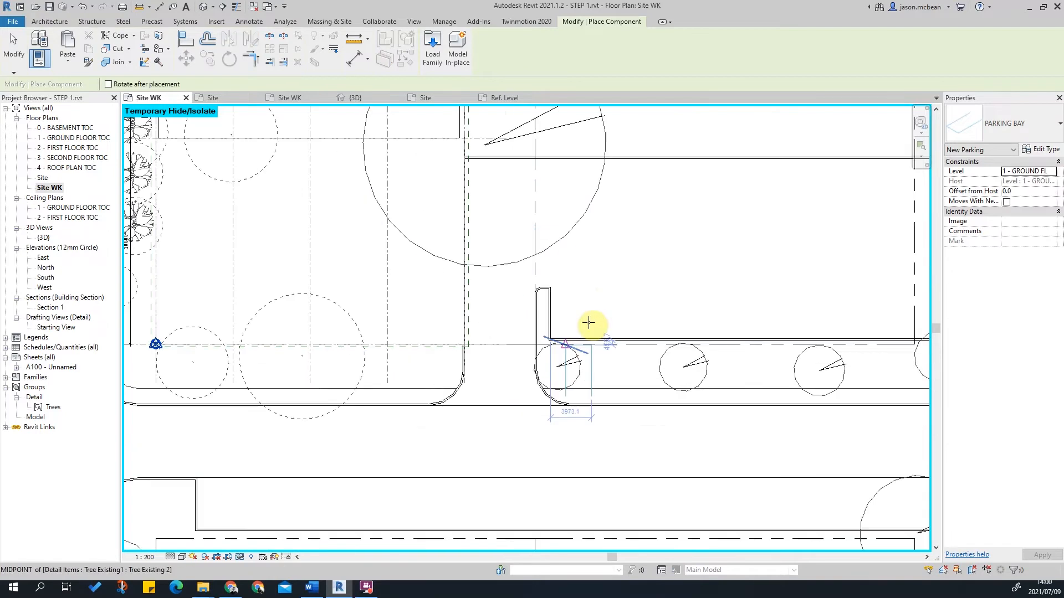
pyautogui.scroll(5, 576, 337)
pyautogui.click(599, 250)
pyautogui.press('Escape')
pyautogui.press('Escape')
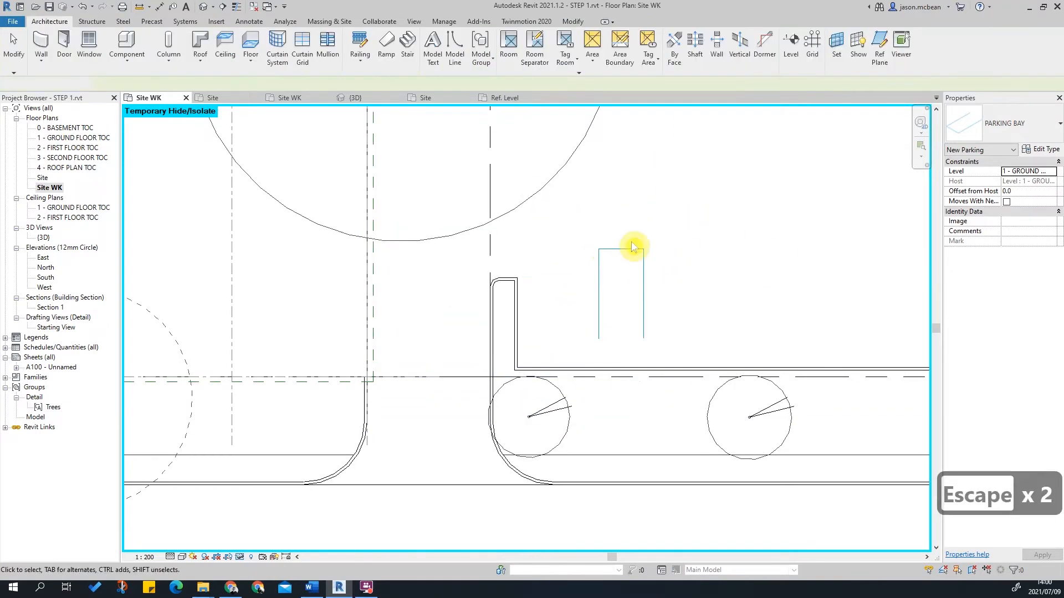
pyautogui.press('Escape')
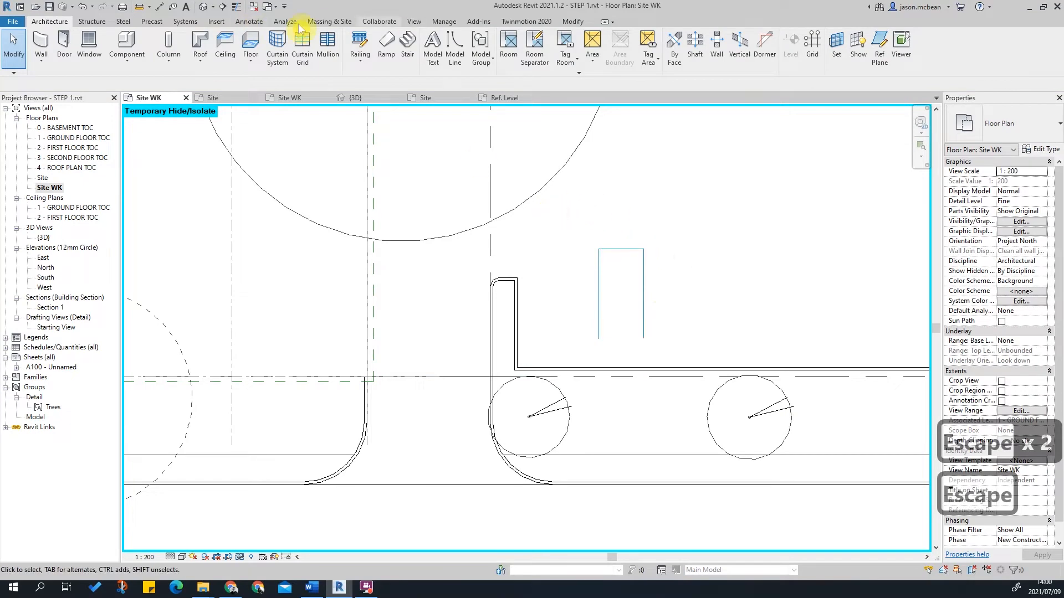
# In Object Styles, set the projection line weight of the Parking category's Parking Layout subcategory to 3.
pyautogui.click(329, 22)
pyautogui.click(444, 22)
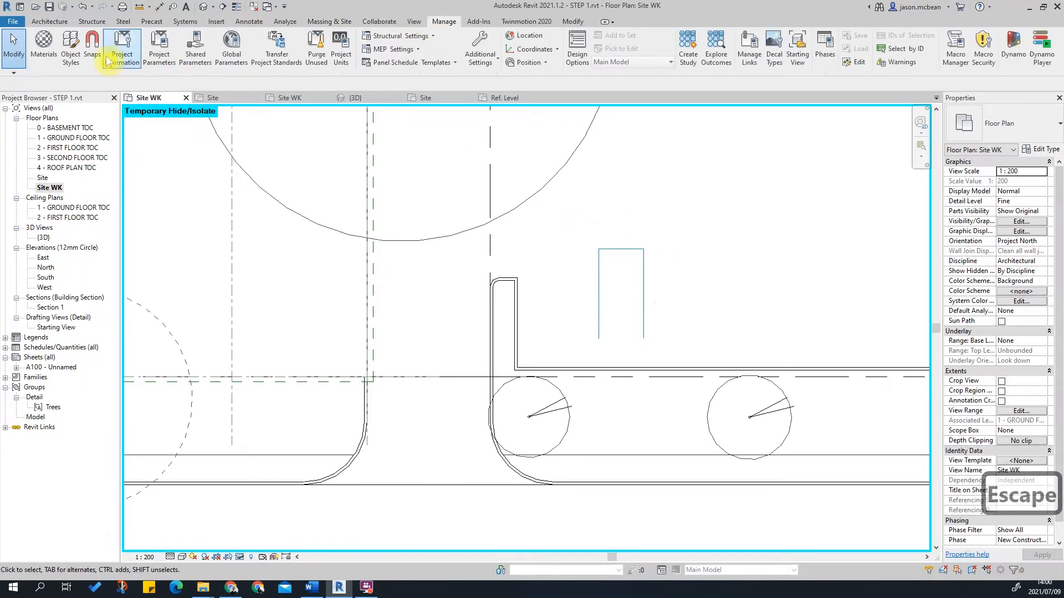
pyautogui.click(70, 47)
pyautogui.click(346, 322)
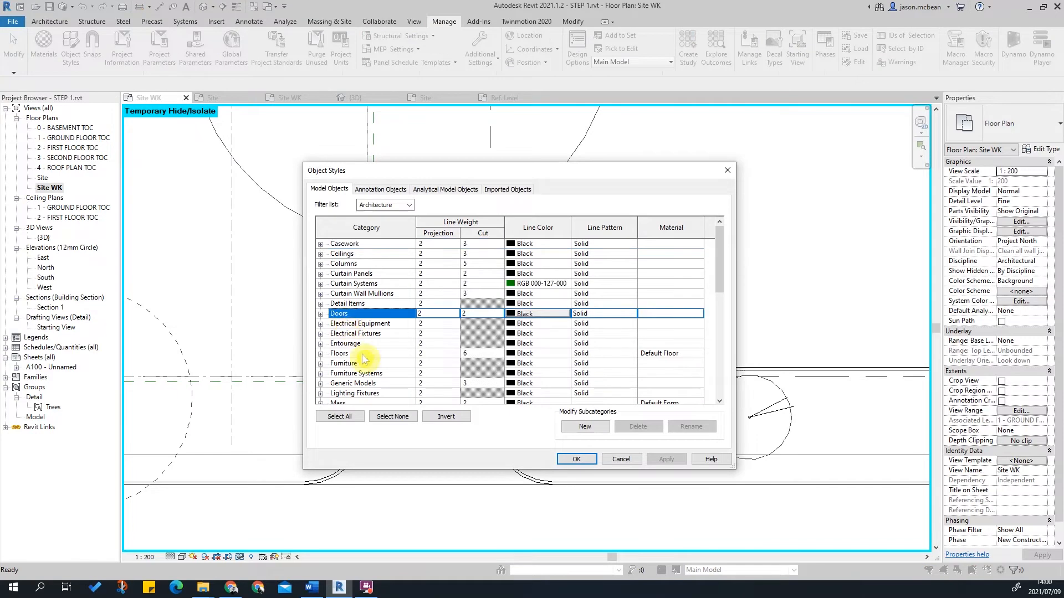
pyautogui.scroll(-3, 360, 349)
pyautogui.click(340, 324)
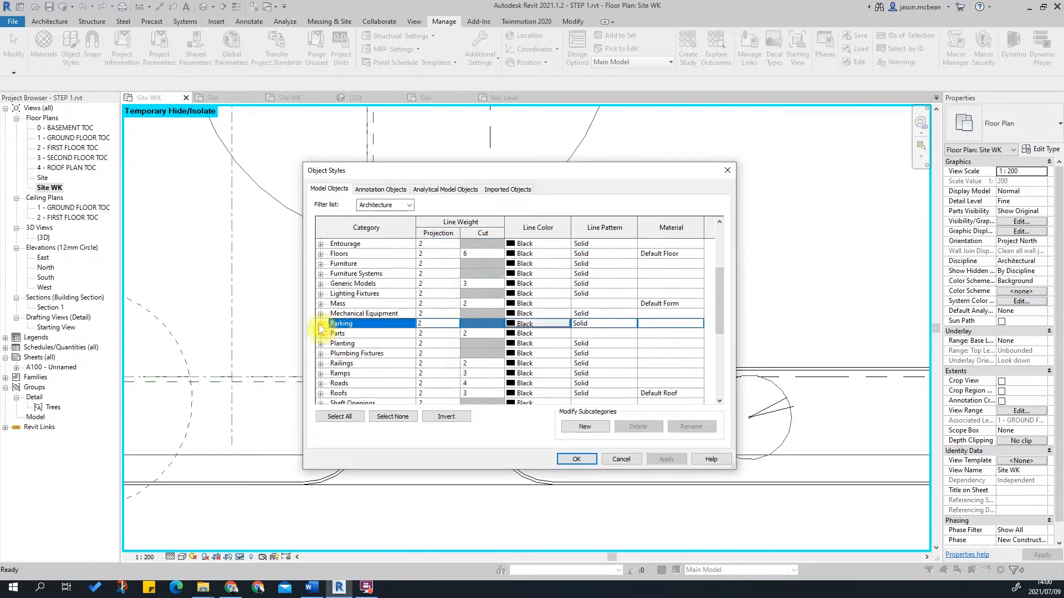
pyautogui.click(320, 324)
pyautogui.click(395, 345)
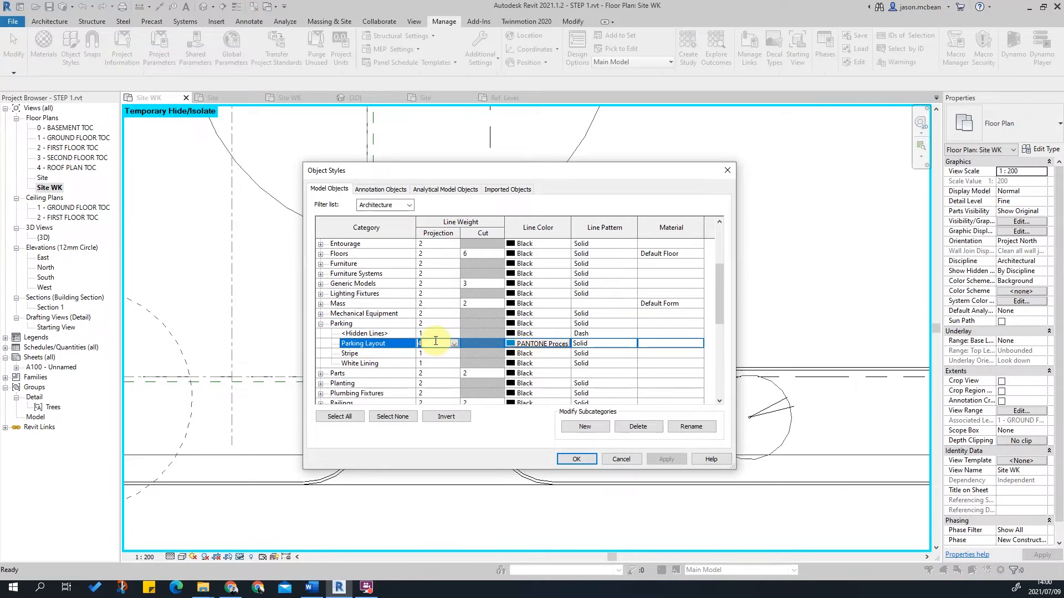
pyautogui.write('3')
pyautogui.press('Return')
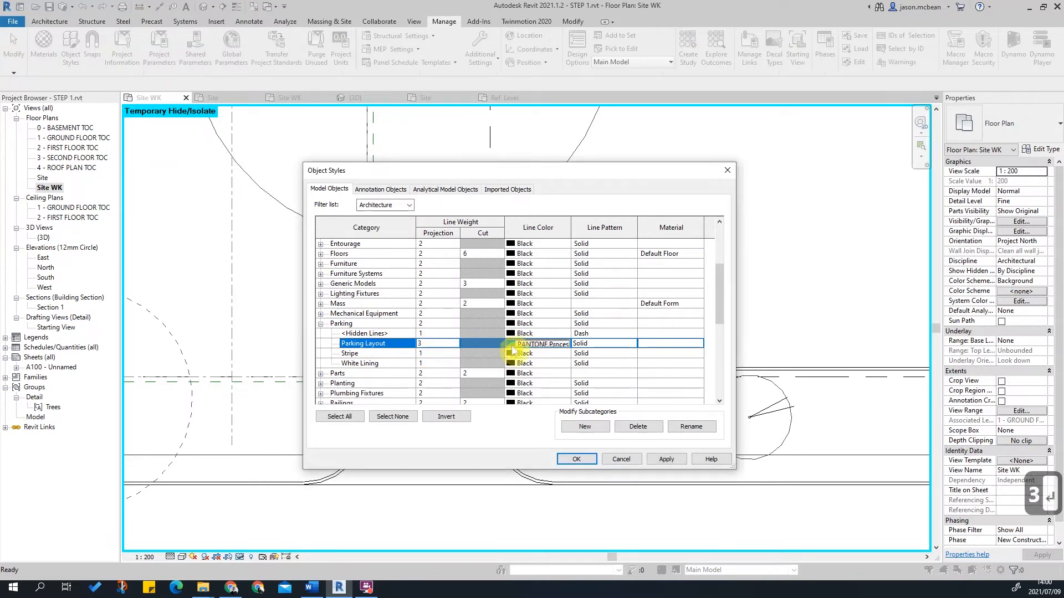
# Change the Parking Layout line color to Black and accept the object styles.
pyautogui.click(512, 344)
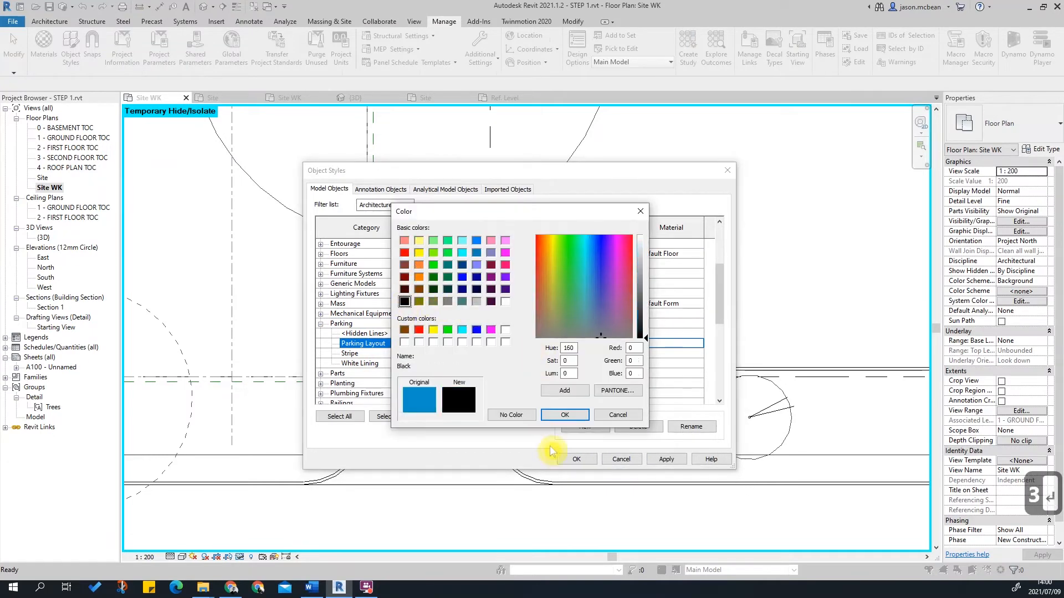
pyautogui.click(561, 417)
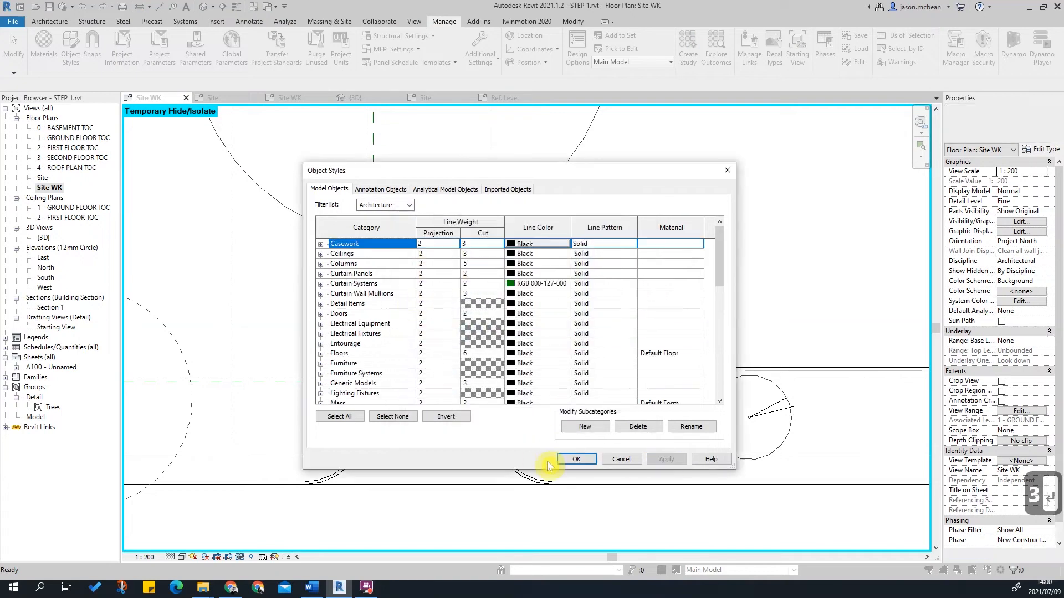
pyautogui.click(576, 458)
# Delete the parking bay placed above the kerb line east of the site.
pyautogui.click(634, 256)
pyautogui.press('Escape')
pyautogui.click(631, 256)
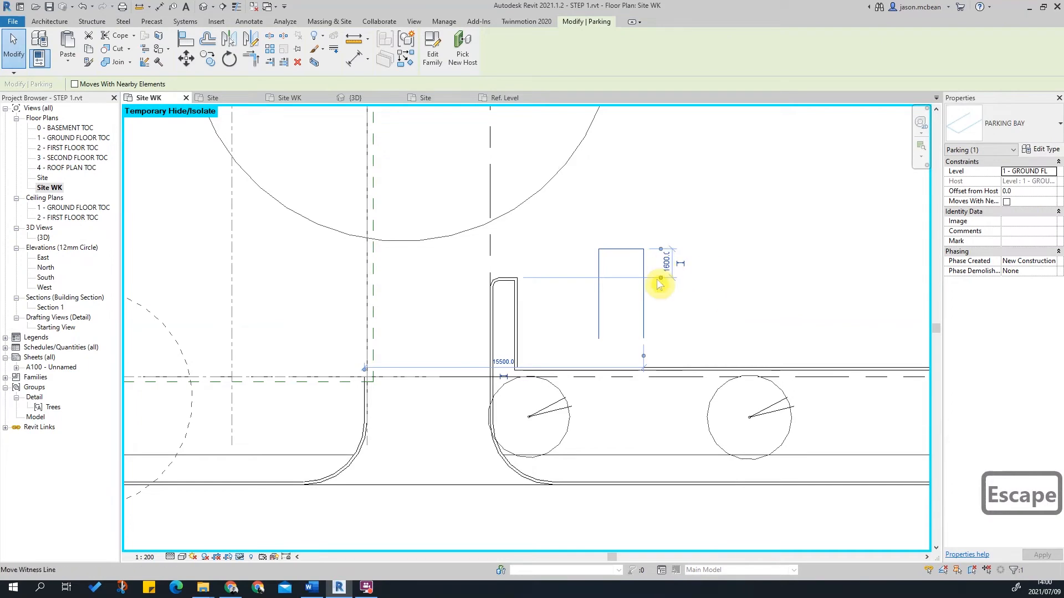
pyautogui.press('Escape')
pyautogui.click(643, 254)
pyautogui.press('Delete')
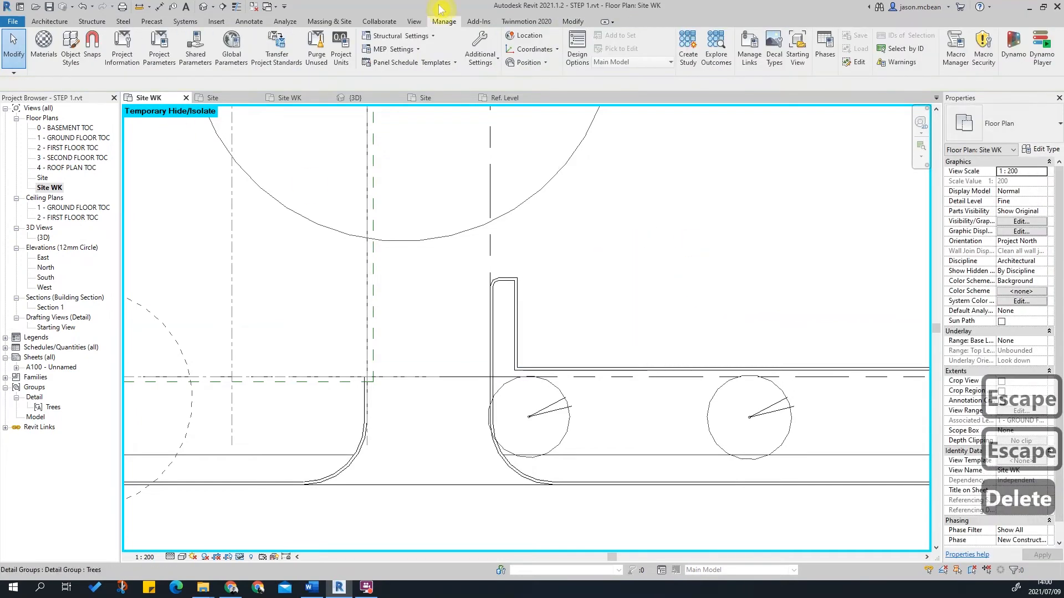
# Start placing another PARKING BAY component and rotate it so its open end points up, away from the kerb line.
pyautogui.click(49, 21)
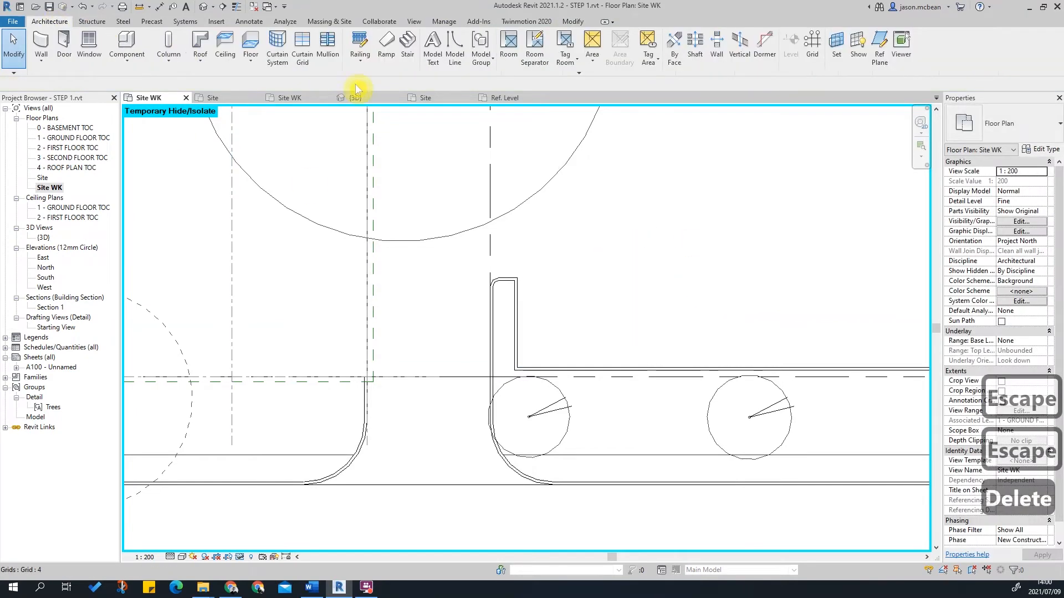
pyautogui.click(127, 43)
pyautogui.scroll(2, 571, 360)
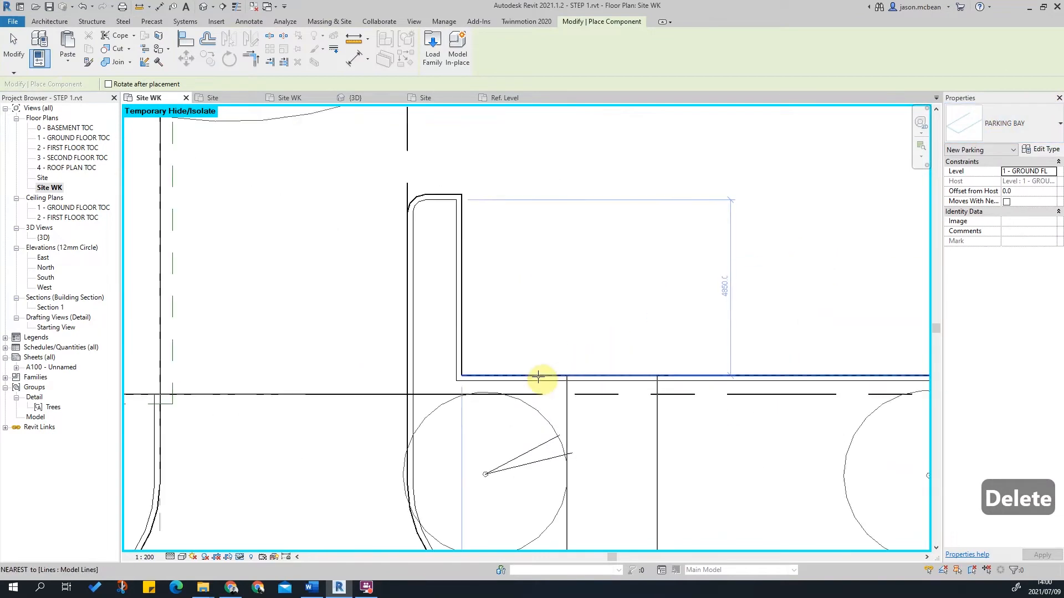
pyautogui.scroll(-3, 471, 404)
pyautogui.scroll(3, 513, 288)
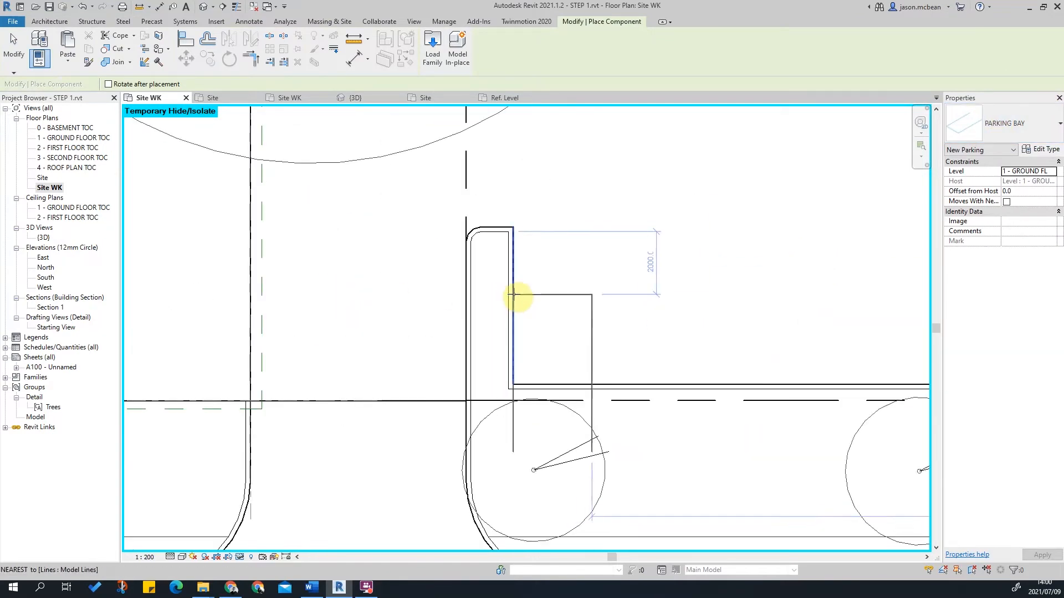
pyautogui.press('space')
pyautogui.press('space')
pyautogui.press('space')
pyautogui.press('space')
# Examine the road edges and parking areas around the site and the street intersection on Site WK.
pyautogui.scroll(-4, 672, 231)
pyautogui.scroll(-3, 411, 325)
pyautogui.moveTo(376, 372); pyautogui.dragTo(534, 320, button='middle')
pyautogui.scroll(-5, 441, 304)
pyautogui.moveTo(380, 236); pyautogui.dragTo(390, 368, button='middle')
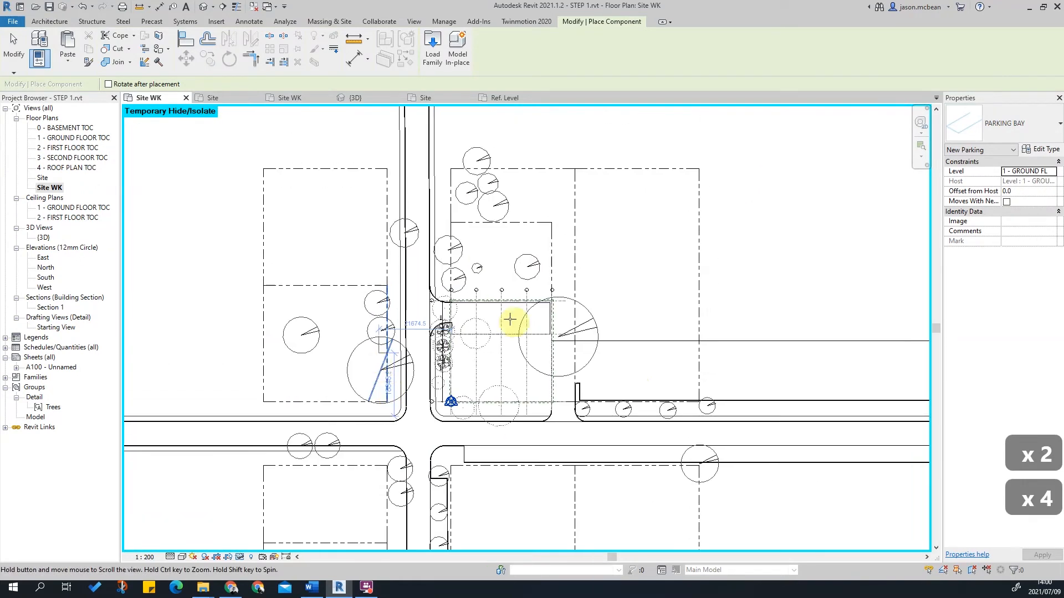
pyautogui.moveTo(510, 320); pyautogui.dragTo(513, 229, button='middle')
pyautogui.scroll(4, 471, 383)
pyautogui.scroll(-5, 488, 280)
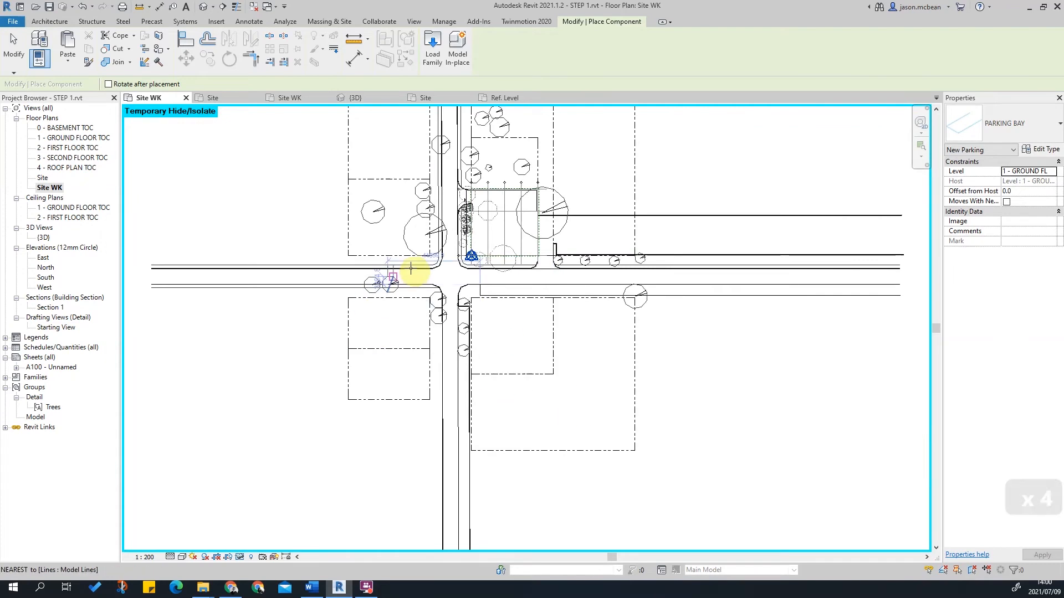
pyautogui.scroll(6, 409, 269)
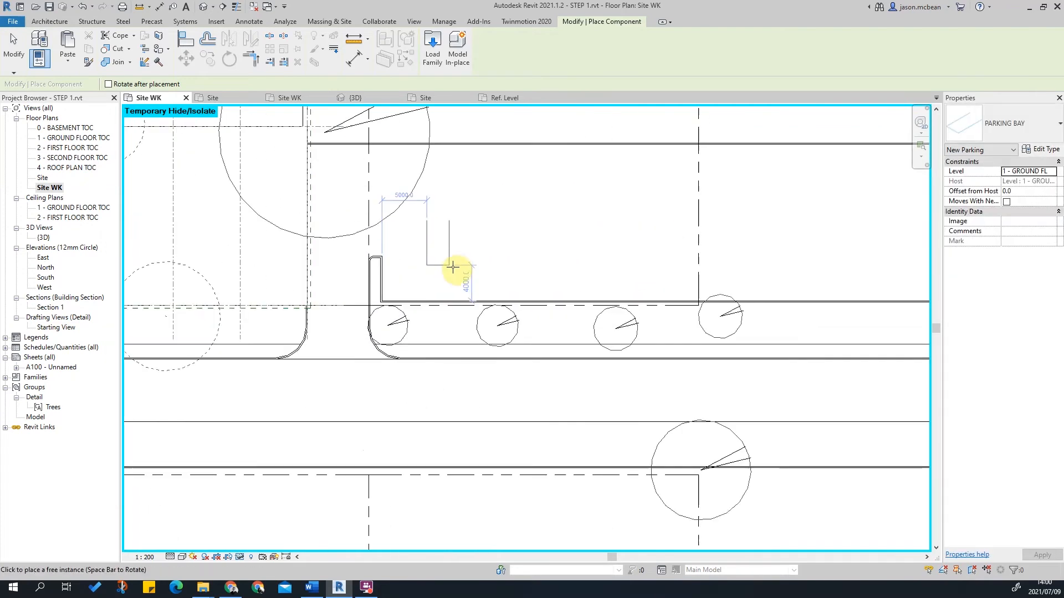
pyautogui.scroll(3, 377, 288)
pyautogui.scroll(2, 419, 344)
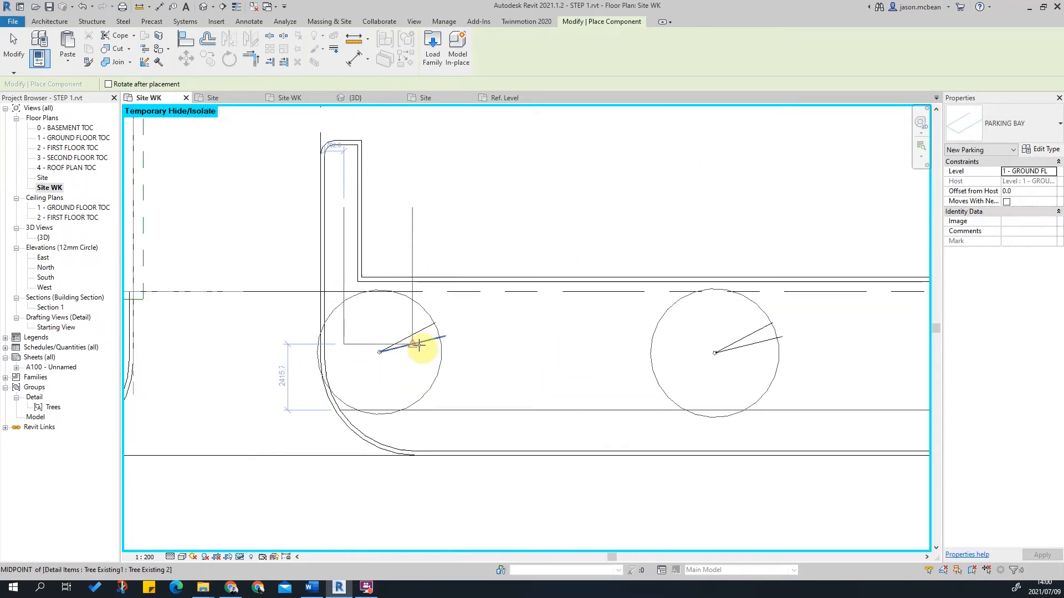
# Try rotating the unplaced parking bay to match the angled lines of the tree symbol beside the kerb corner.
pyautogui.scroll(1, 420, 344)
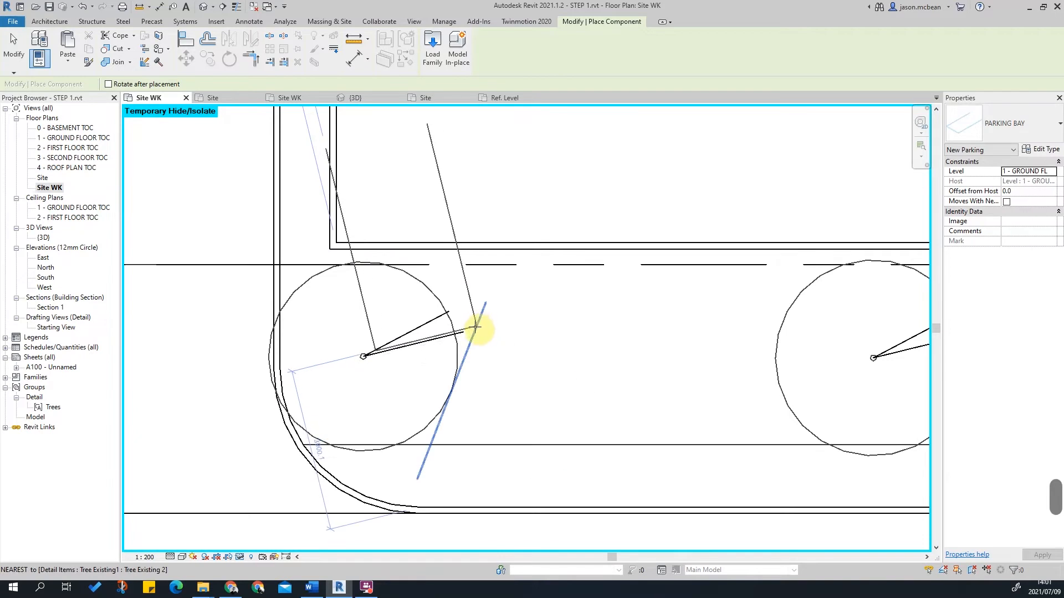
pyautogui.press('space')
pyautogui.press('space')
pyautogui.press('space')
pyautogui.press('space')
pyautogui.press('space')
pyautogui.press('space')
pyautogui.press('space')
pyautogui.press('space')
pyautogui.press('space')
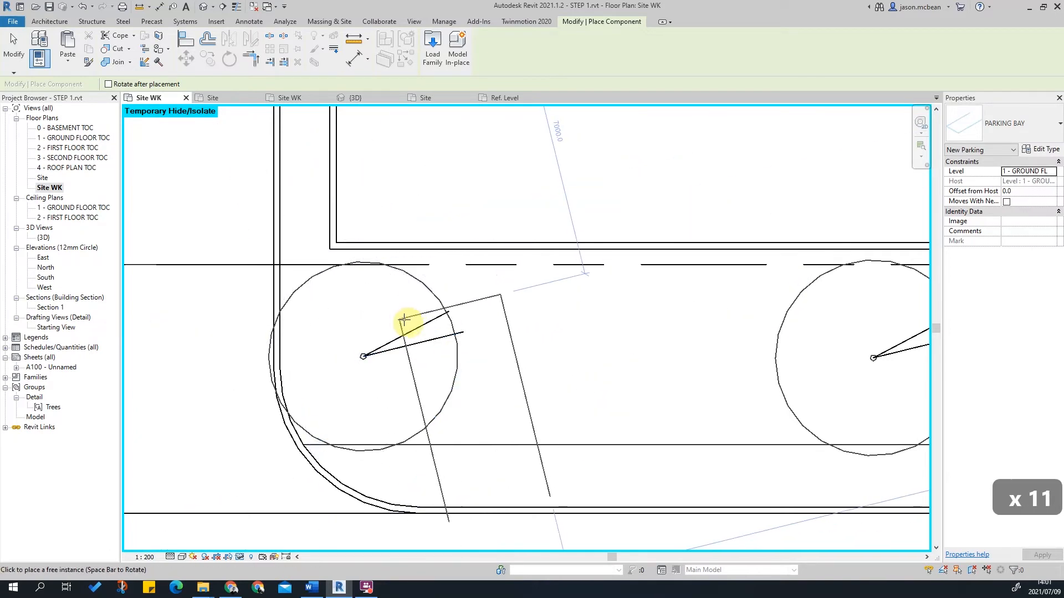
pyautogui.press('space')
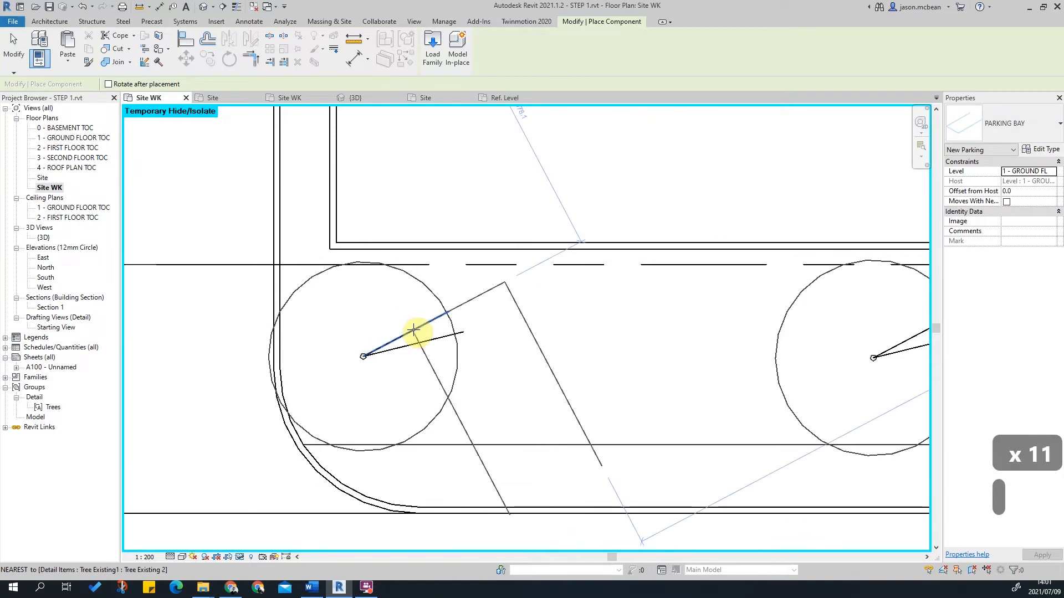
pyautogui.press('space')
pyautogui.press('space')
pyautogui.press('space')
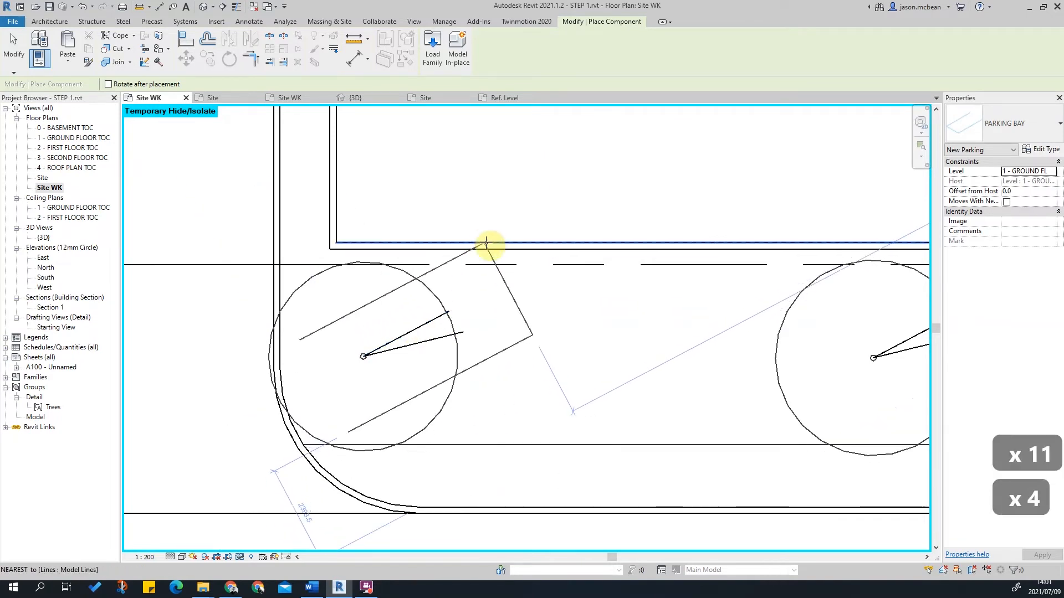
# Rotate the parking bay square to the kerb line, with its closed end on the kerb and its open end pointing up.
pyautogui.press('space')
pyautogui.press('space')
pyautogui.press('space')
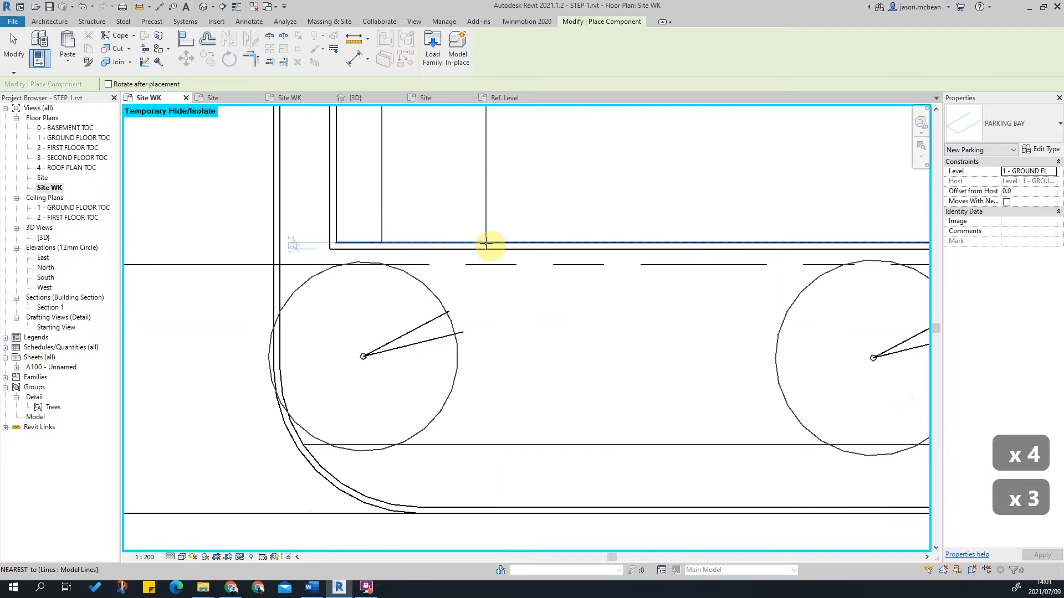
# Place one parking bay near the inner corner of the kerb beside the entrance and move it roughly into position.
pyautogui.click(545, 202)
pyautogui.press('Escape')
pyautogui.press('Escape')
pyautogui.click(439, 205)
pyautogui.moveTo(442, 205); pyautogui.dragTo(457, 238)
pyautogui.moveTo(550, 256); pyautogui.dragTo(603, 286, button='middle')
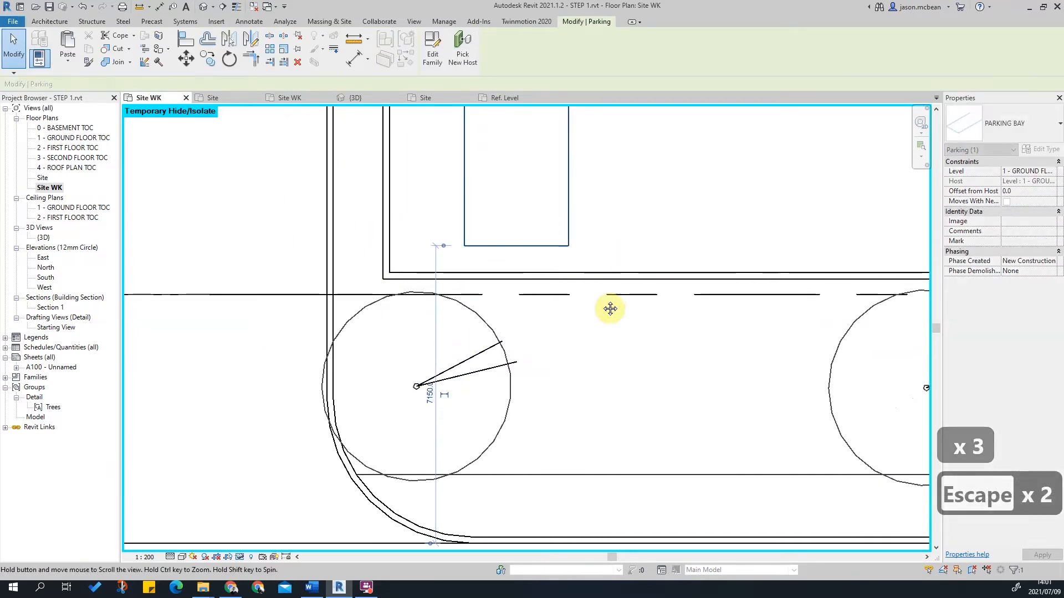
# Align the parking bay's lower end with the horizontal kerb line and its side with the vertical kerb line.
pyautogui.press('Escape')
pyautogui.press('a')
pyautogui.press('l')
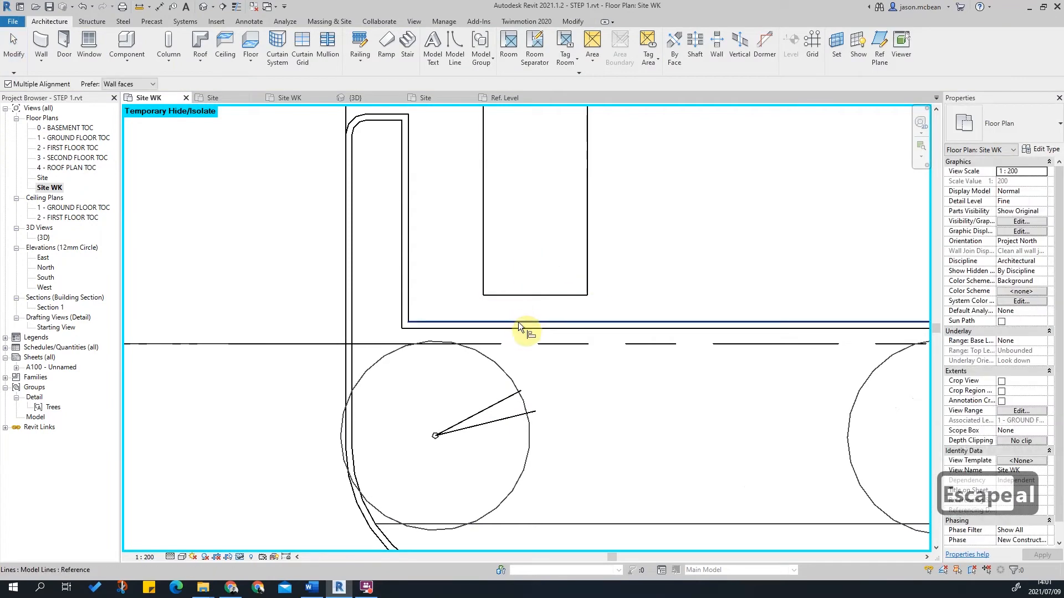
pyautogui.click(528, 298)
pyautogui.click(411, 262)
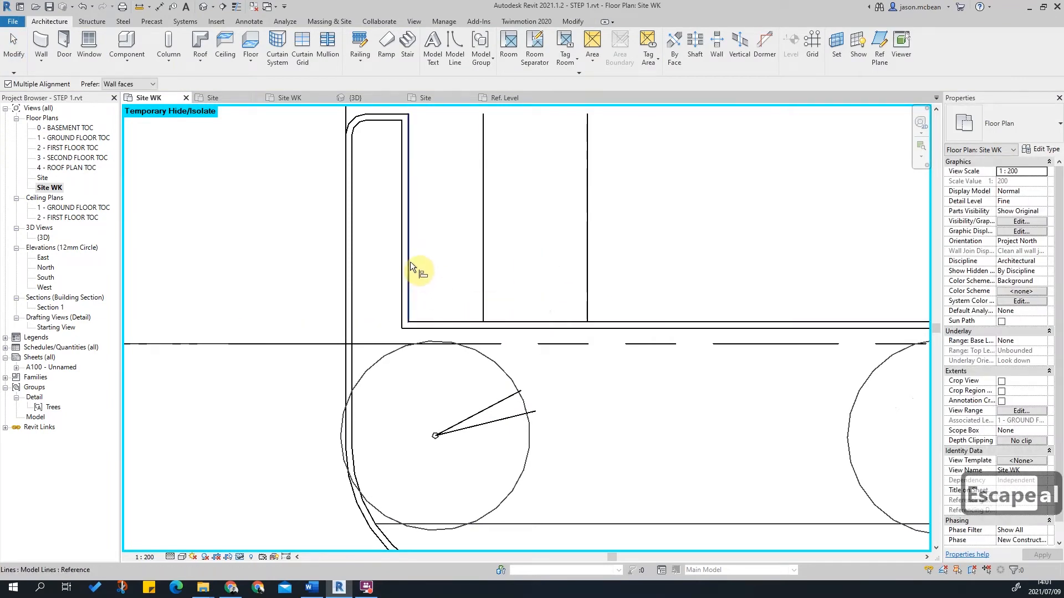
pyautogui.click(483, 260)
pyautogui.press('Escape')
pyautogui.press('Escape')
pyautogui.press('Escape')
pyautogui.scroll(-5, 465, 256)
pyautogui.moveTo(509, 253); pyautogui.dragTo(422, 291, button='middle')
pyautogui.click(397, 292)
pyautogui.scroll(-5, 481, 255)
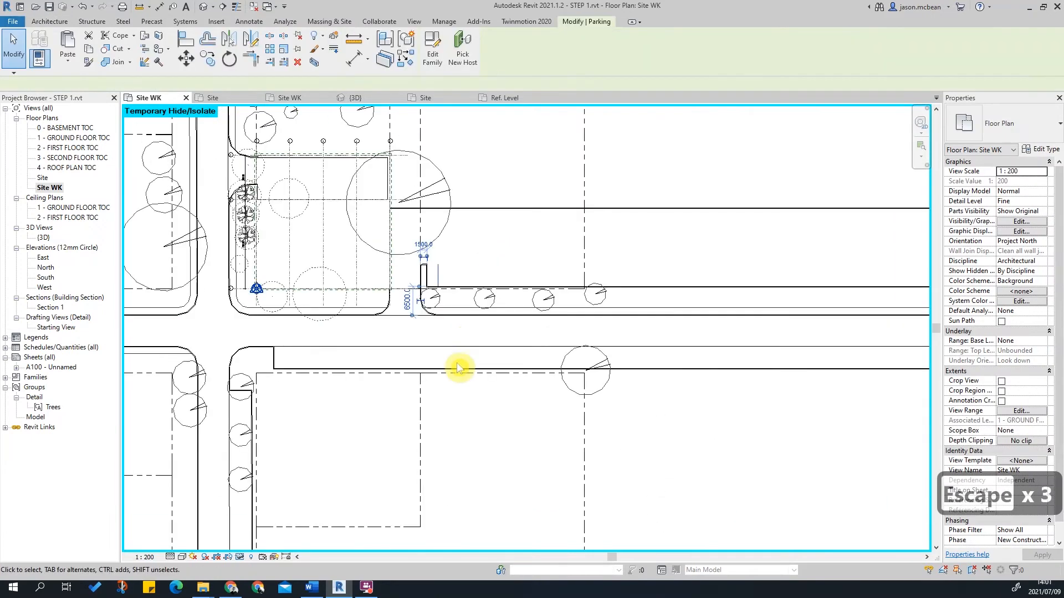
pyautogui.moveTo(461, 368); pyautogui.dragTo(524, 350, button='middle')
pyautogui.scroll(6, 525, 276)
pyautogui.press('Escape')
# Array the aligned parking bay along the kerb line, grouped and associated, spacing the second bay one bay width away.
pyautogui.scroll(1, 480, 233)
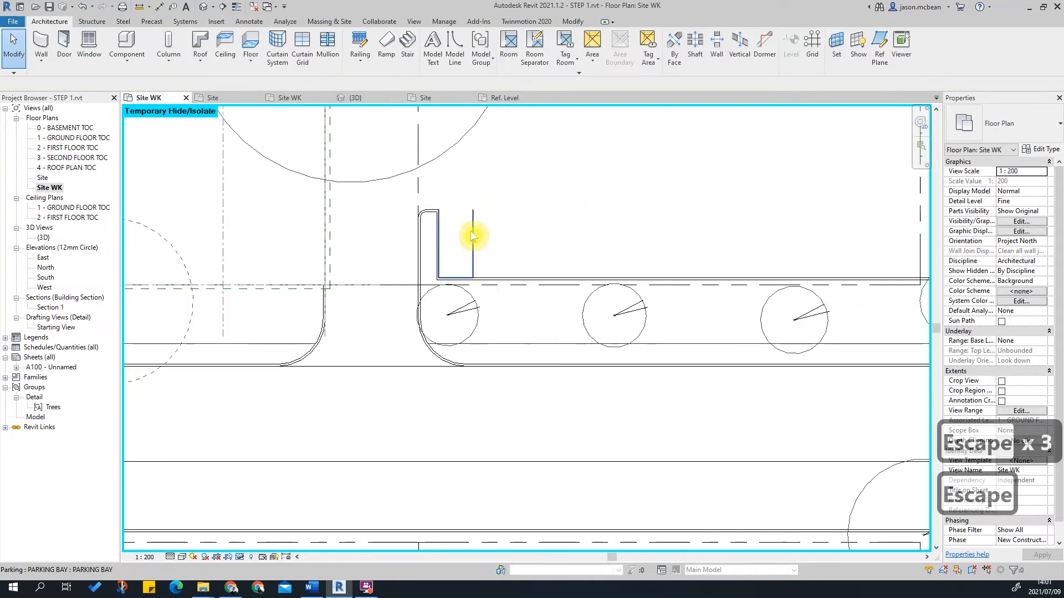
pyautogui.click(503, 250)
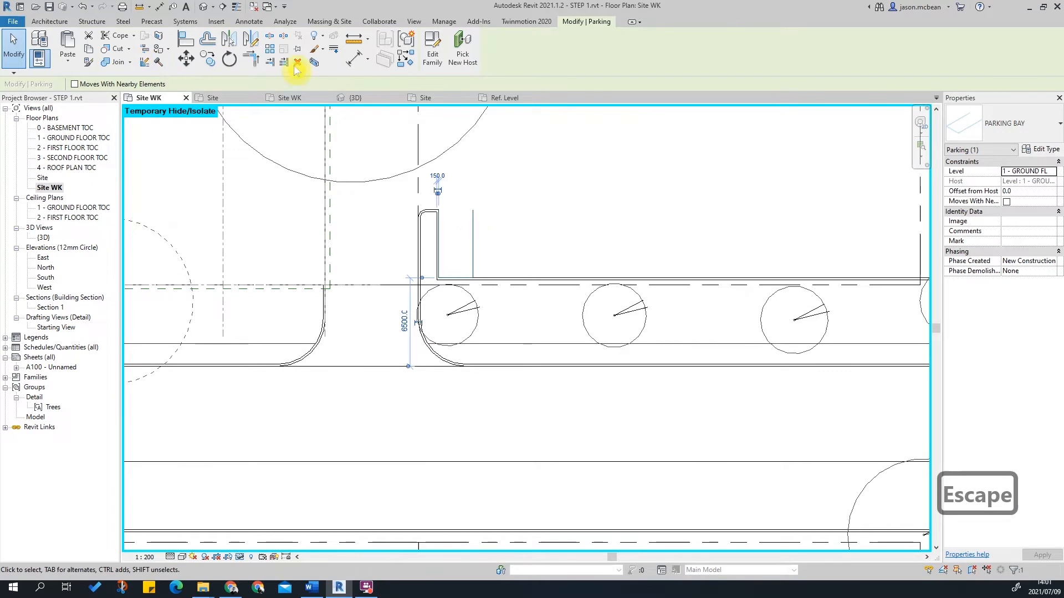
pyautogui.click(270, 49)
pyautogui.scroll(2, 408, 226)
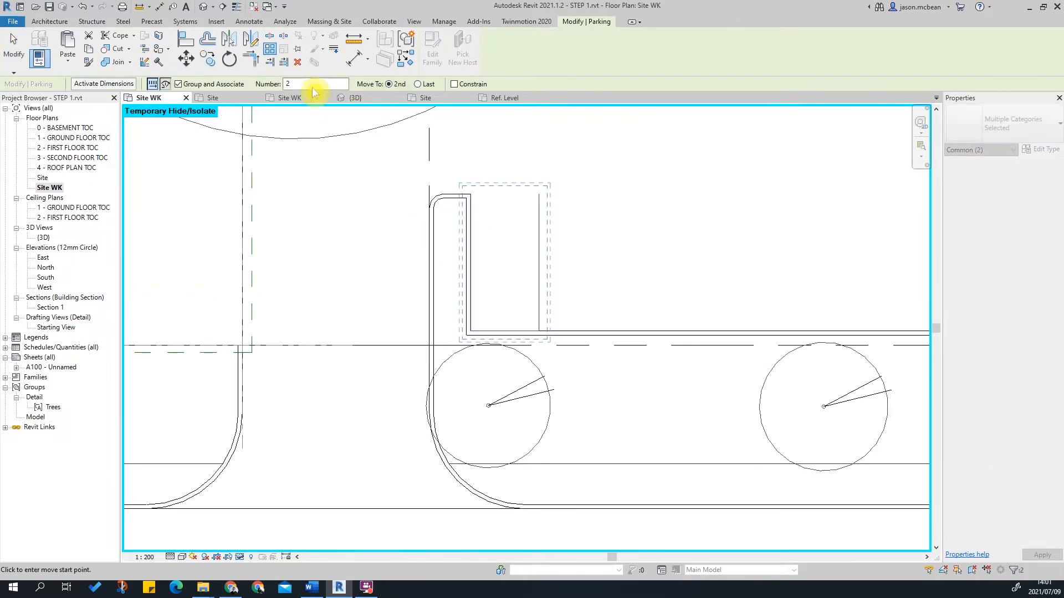
pyautogui.scroll(1, 491, 332)
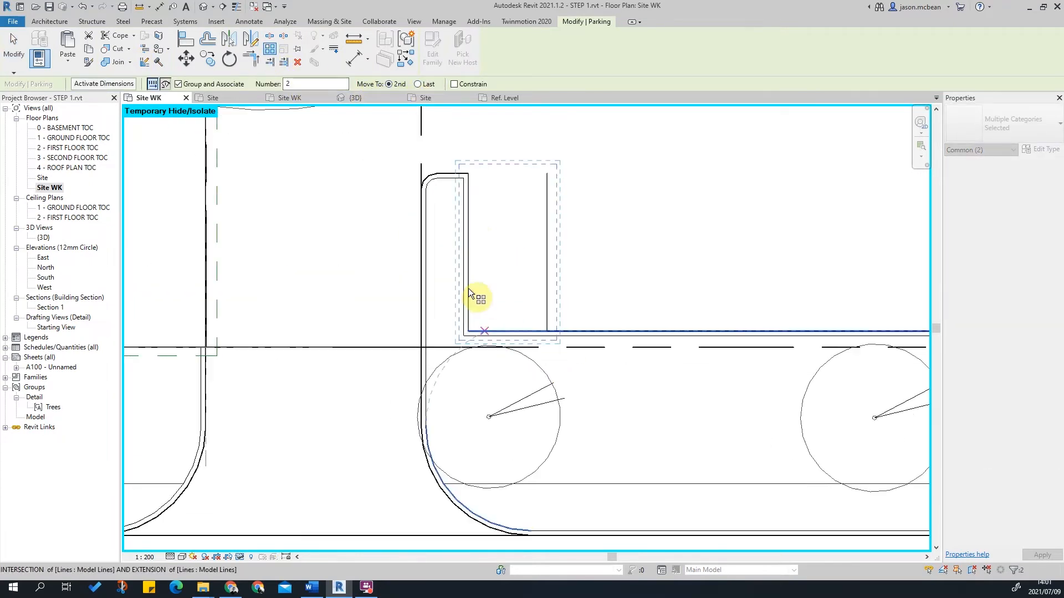
pyautogui.scroll(1, 491, 307)
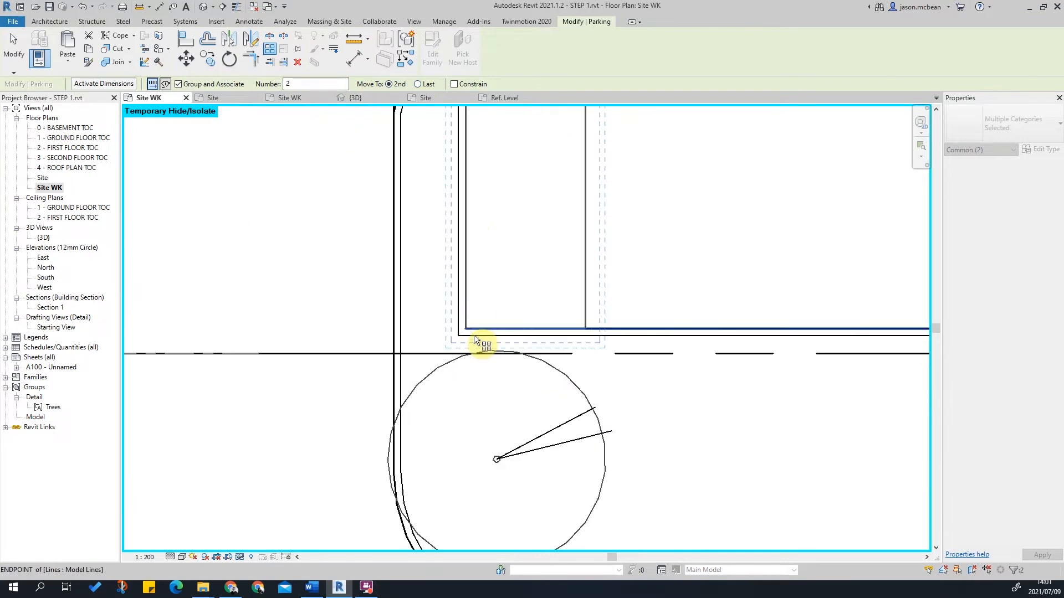
pyautogui.click(466, 327)
pyautogui.click(589, 325)
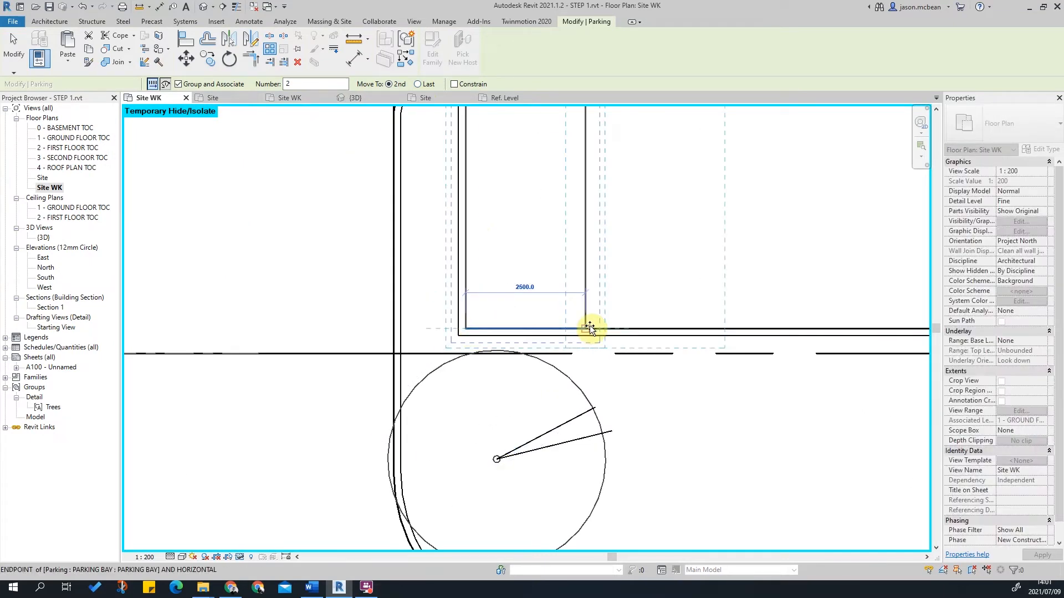
# Set the count of the new parking bay array to 20.
pyautogui.scroll(-3, 466, 313)
pyautogui.scroll(-2, 599, 223)
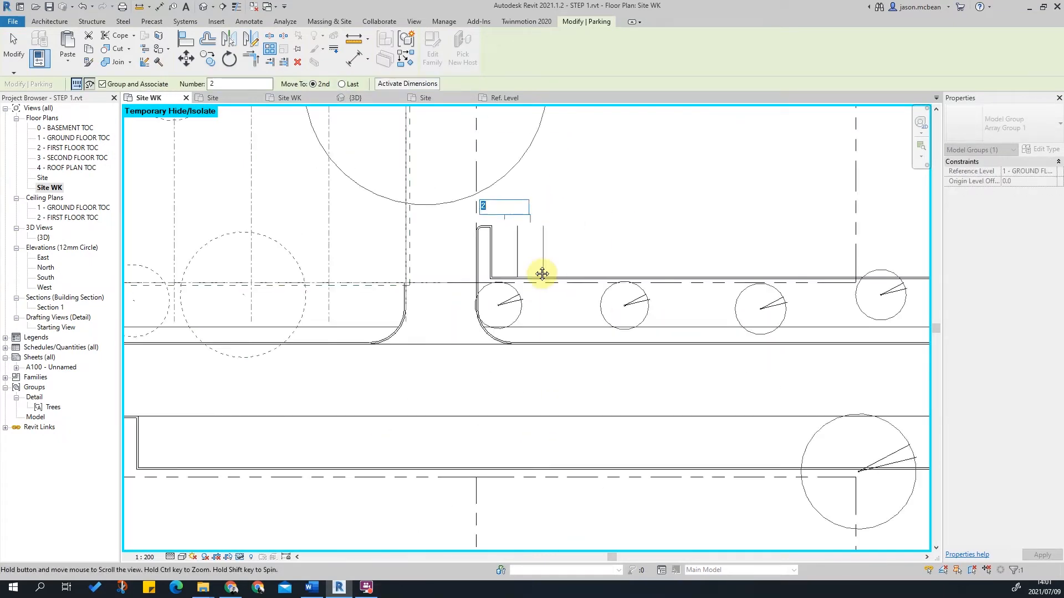
pyautogui.moveTo(627, 240); pyautogui.dragTo(529, 271, button='middle')
pyautogui.write('10')
pyautogui.press('Return')
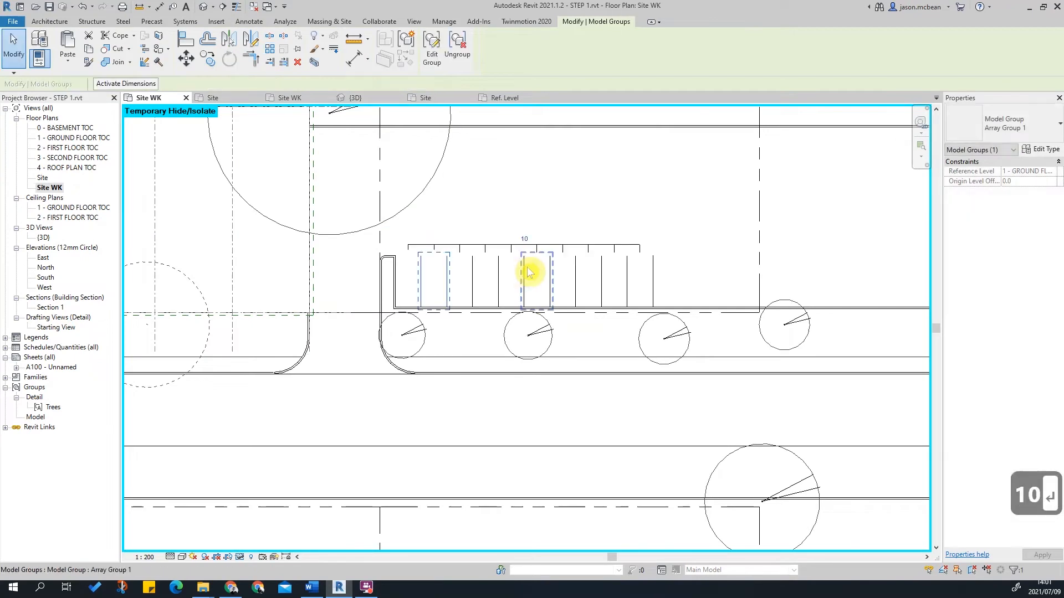
pyautogui.write('20')
pyautogui.press('Return')
pyautogui.scroll(-2, 527, 237)
pyautogui.press('Escape')
pyautogui.press('Escape')
pyautogui.press('Escape')
# Examine the parking bay rows along the kerbs and beside the building in the site plan.
pyautogui.scroll(2, 309, 266)
pyautogui.scroll(-2, 420, 290)
pyautogui.scroll(-1, 423, 363)
pyautogui.scroll(3, 458, 264)
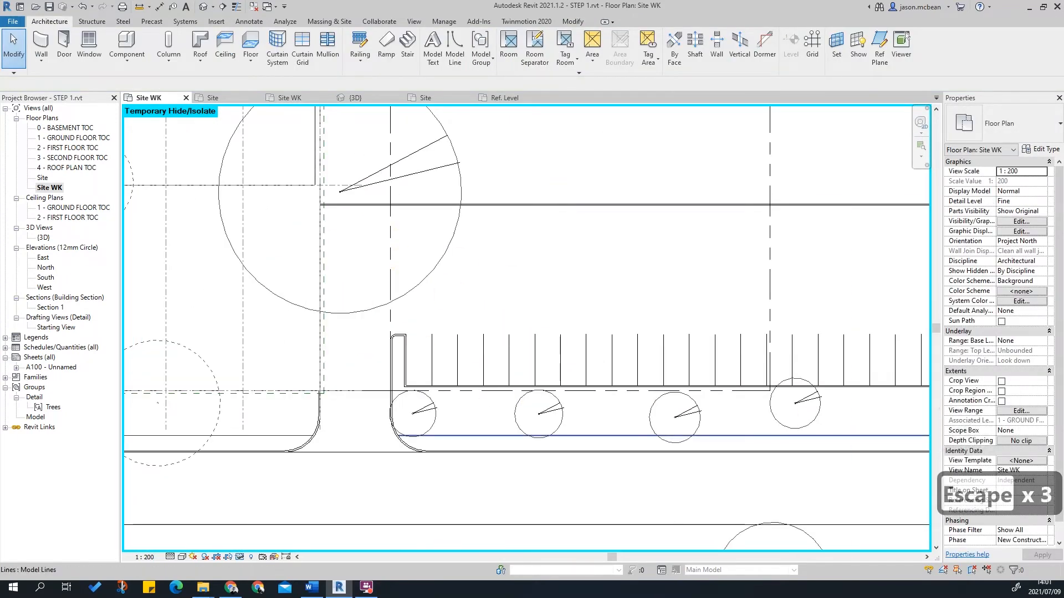
pyautogui.press('Escape')
pyautogui.press('Escape')
pyautogui.scroll(-2, 730, 248)
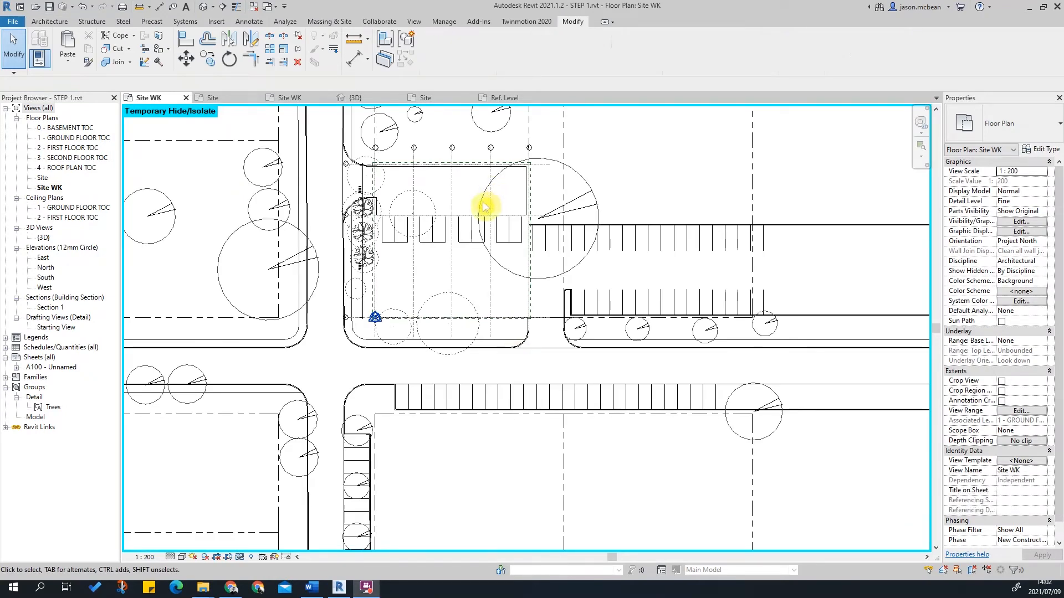
pyautogui.scroll(-1, 487, 193)
pyautogui.scroll(2, 459, 374)
pyautogui.moveTo(467, 303); pyautogui.dragTo(493, 467, button='middle')
pyautogui.scroll(2, 429, 219)
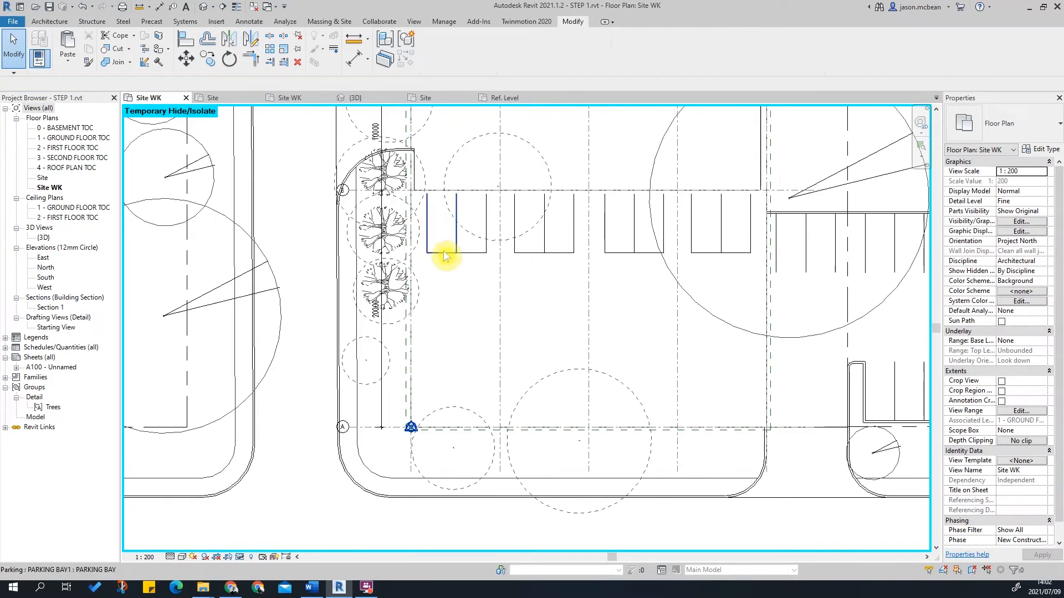
pyautogui.click(453, 253)
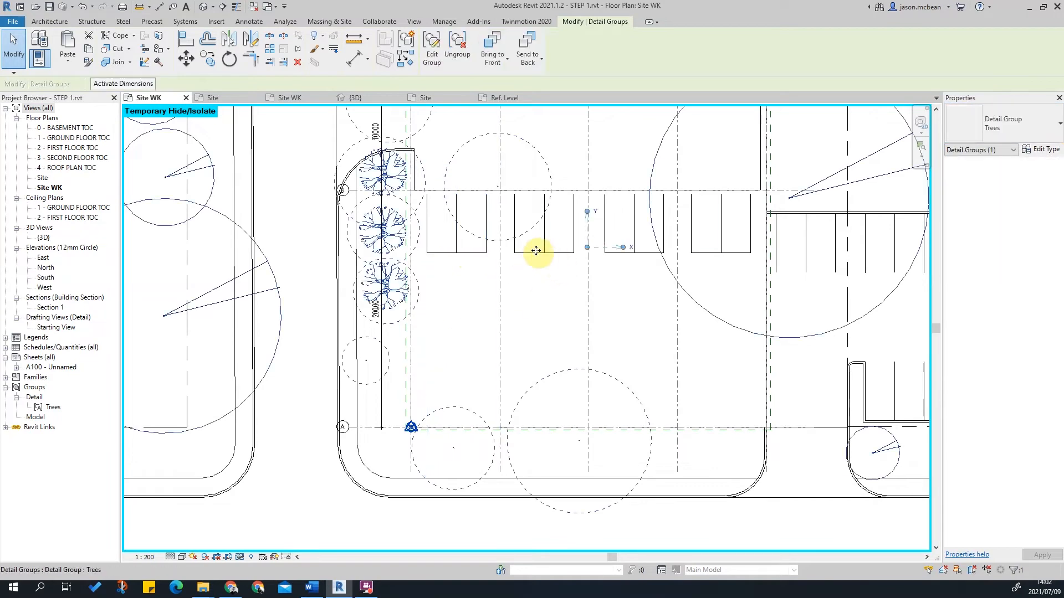
pyautogui.scroll(-2, 554, 250)
pyautogui.press('Escape')
pyautogui.moveTo(482, 244); pyautogui.dragTo(386, 239, button='middle')
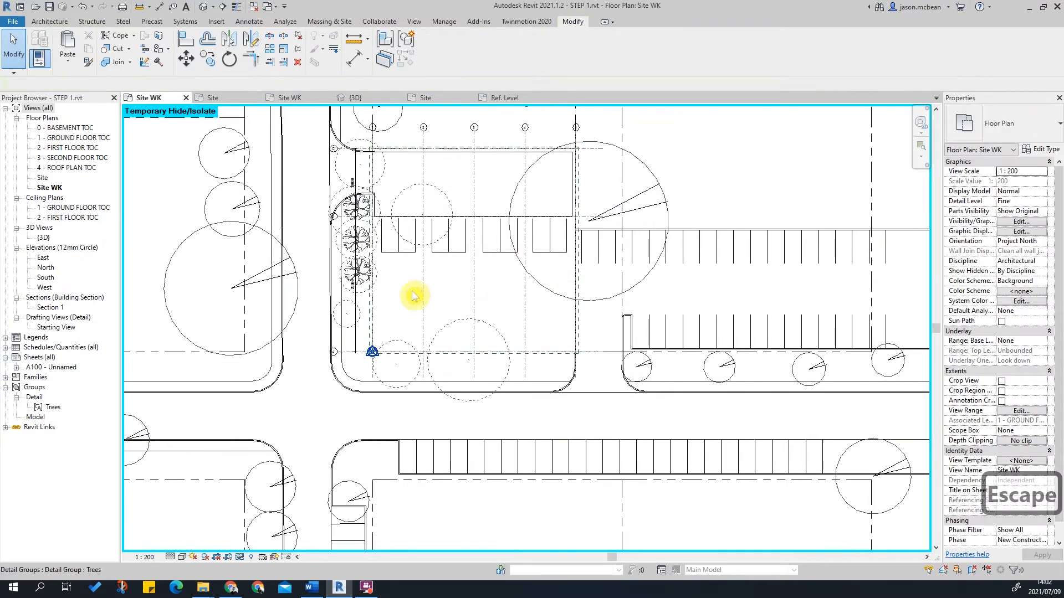
pyautogui.scroll(-5, 516, 259)
pyautogui.press('Escape')
pyautogui.scroll(6, 478, 238)
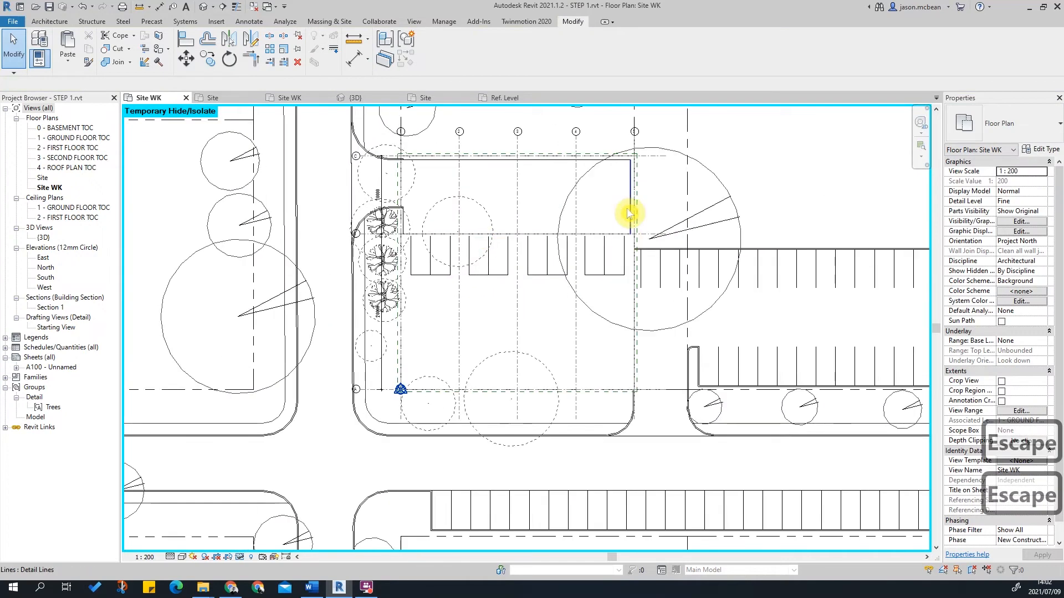
pyautogui.scroll(3, 471, 291)
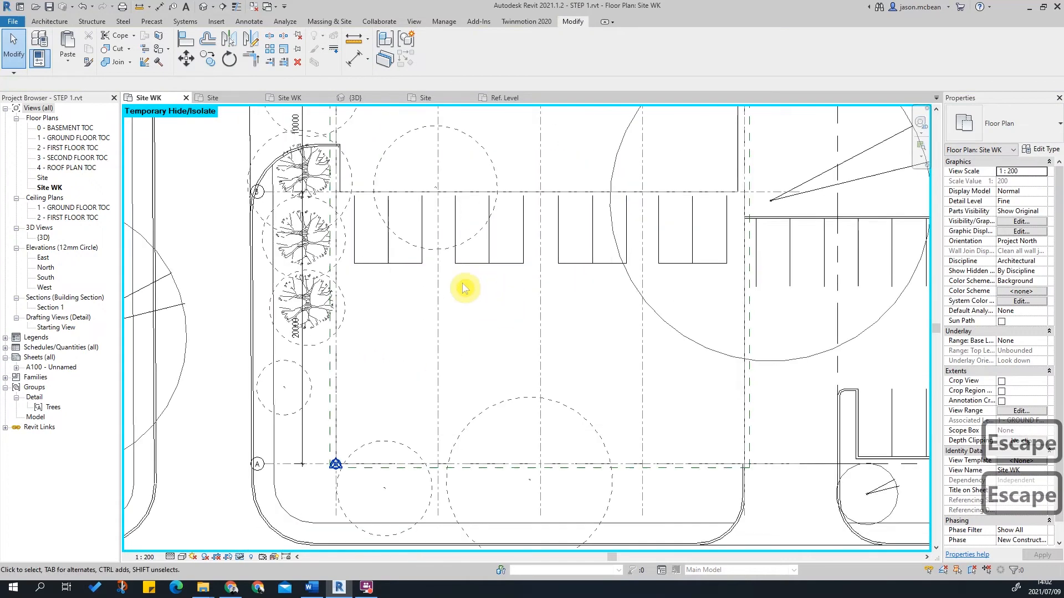
# Select the first pair of parking bays below grid line B to inspect their properties, and clear the selection.
pyautogui.click(409, 270)
pyautogui.keyDown('ctrl'); pyautogui.click(393, 269); pyautogui.keyUp('ctrl')
pyautogui.scroll(3, 394, 269)
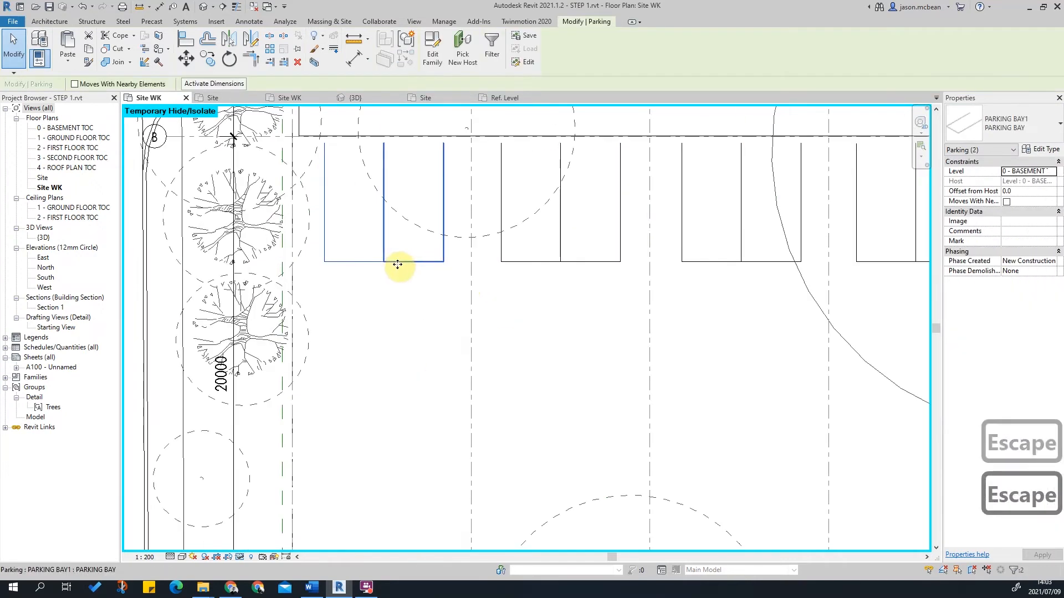
pyautogui.rightClick(398, 270)
pyautogui.press('Escape')
pyautogui.scroll(-3, 438, 266)
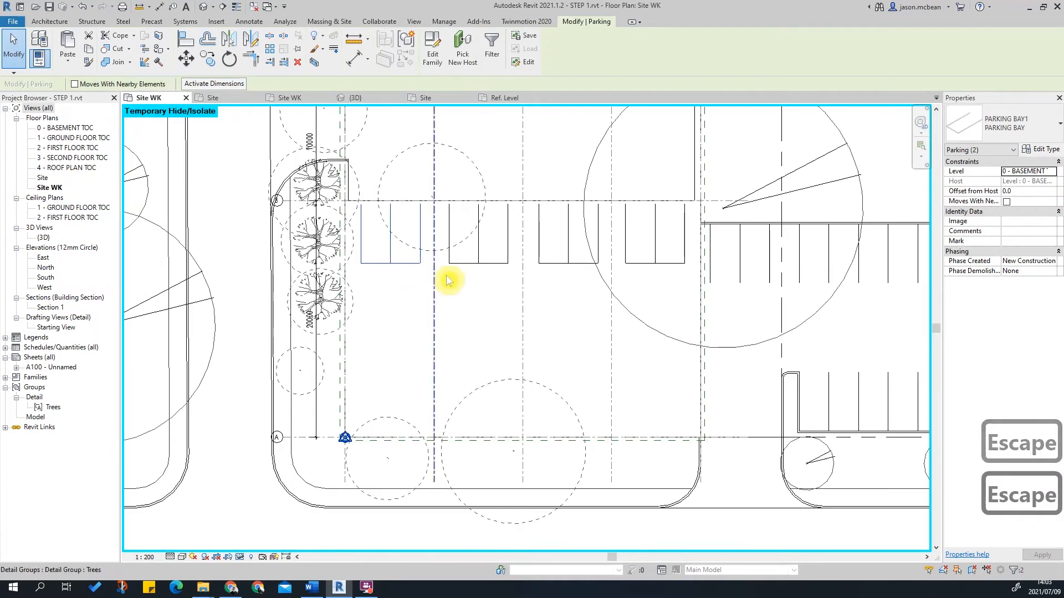
pyautogui.press('Escape')
pyautogui.scroll(-3, 410, 277)
pyautogui.scroll(3, 426, 280)
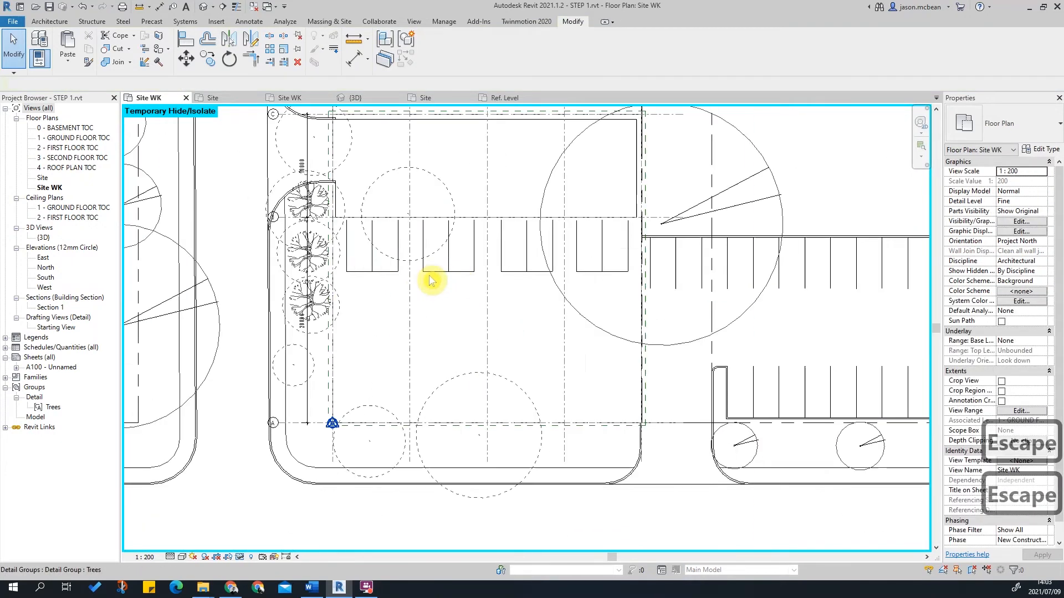
pyautogui.scroll(-3, 637, 247)
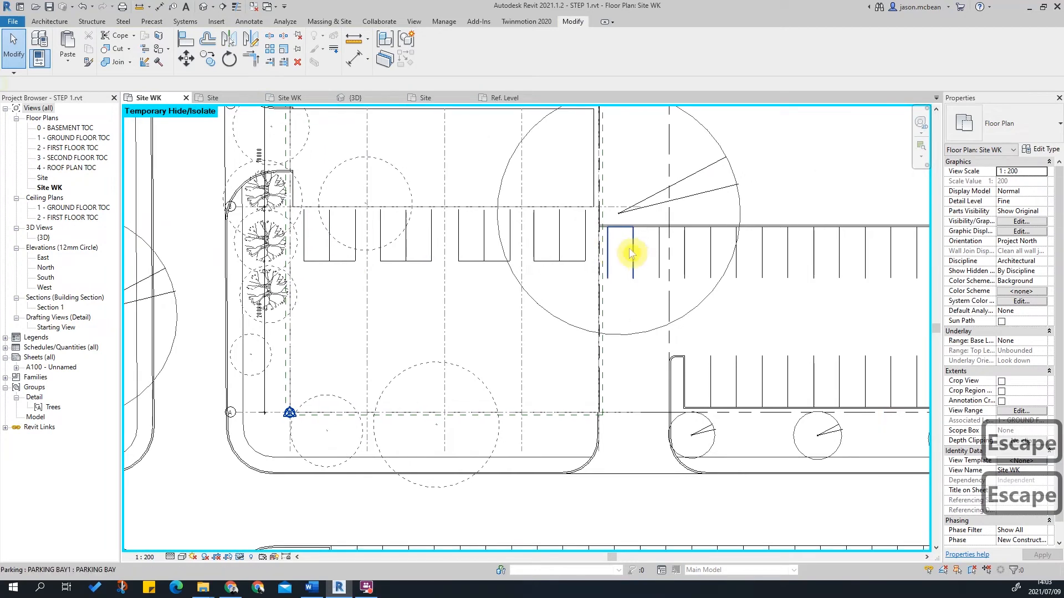
# Review the overall parking layout around the road intersection in the site plan.
pyautogui.moveTo(653, 278); pyautogui.dragTo(742, 257, button='middle')
pyautogui.scroll(2, 471, 285)
pyautogui.scroll(-3, 482, 285)
pyautogui.press('Escape')
pyautogui.press('Escape')
pyautogui.scroll(-2, 482, 285)
pyautogui.scroll(3, 532, 328)
pyautogui.scroll(-2, 548, 277)
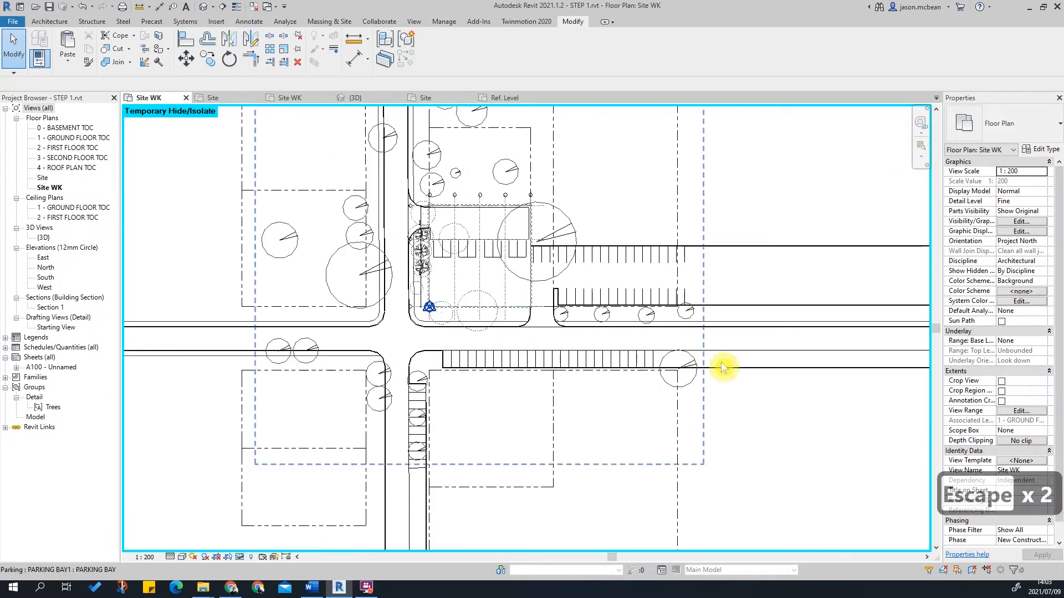
# Open the default 3D view and examine the parking bays along the road opposite the building.
pyautogui.click(206, 7)
pyautogui.scroll(3, 756, 327)
pyautogui.keyDown('shift'); pyautogui.moveTo(574, 418); pyautogui.dragTo(724, 288, button='middle'); pyautogui.keyUp('shift')
pyautogui.scroll(4, 363, 399)
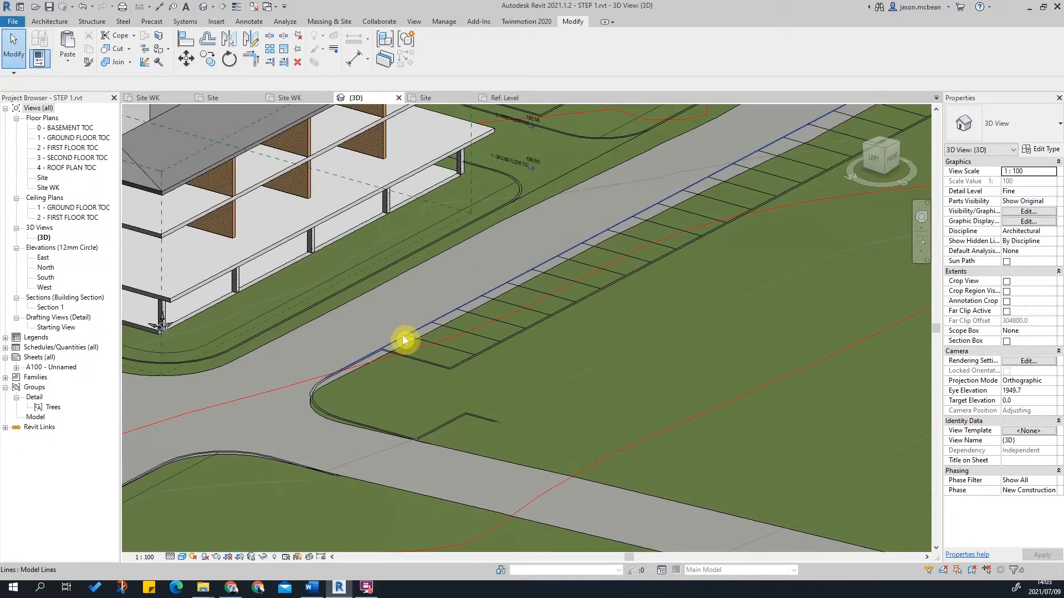
pyautogui.scroll(-5, 403, 336)
pyautogui.keyDown('shift'); pyautogui.moveTo(580, 404); pyautogui.dragTo(481, 400, button='middle'); pyautogui.keyUp('shift')
pyautogui.scroll(3, 344, 343)
pyautogui.scroll(-3, 344, 342)
pyautogui.scroll(3, 391, 336)
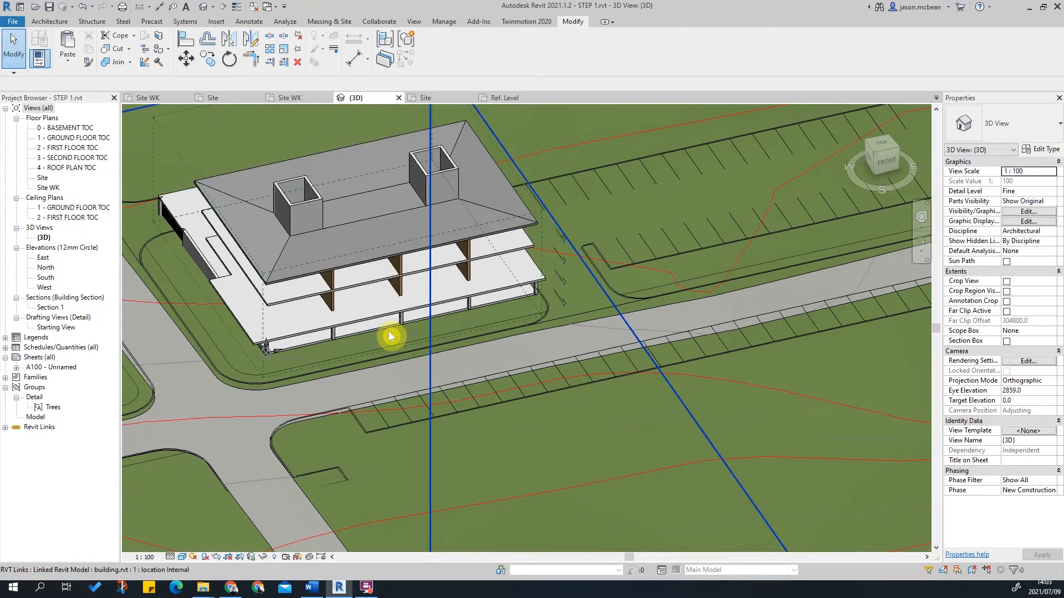
# Examine the whole site in 3D, checking the roads, kerb lines and parking rows around the building.
pyautogui.scroll(-4, 391, 336)
pyautogui.scroll(3, 281, 344)
pyautogui.scroll(-2, 458, 335)
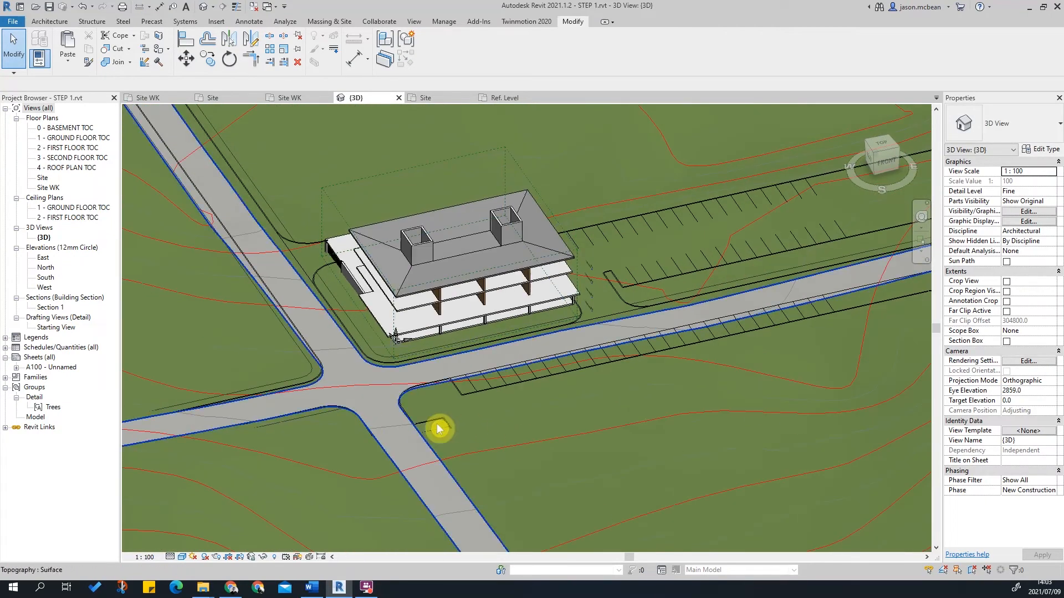
pyautogui.scroll(-3, 427, 387)
pyautogui.scroll(4, 426, 387)
pyautogui.keyDown('shift'); pyautogui.moveTo(427, 387); pyautogui.dragTo(662, 427, button='middle'); pyautogui.keyUp('shift')
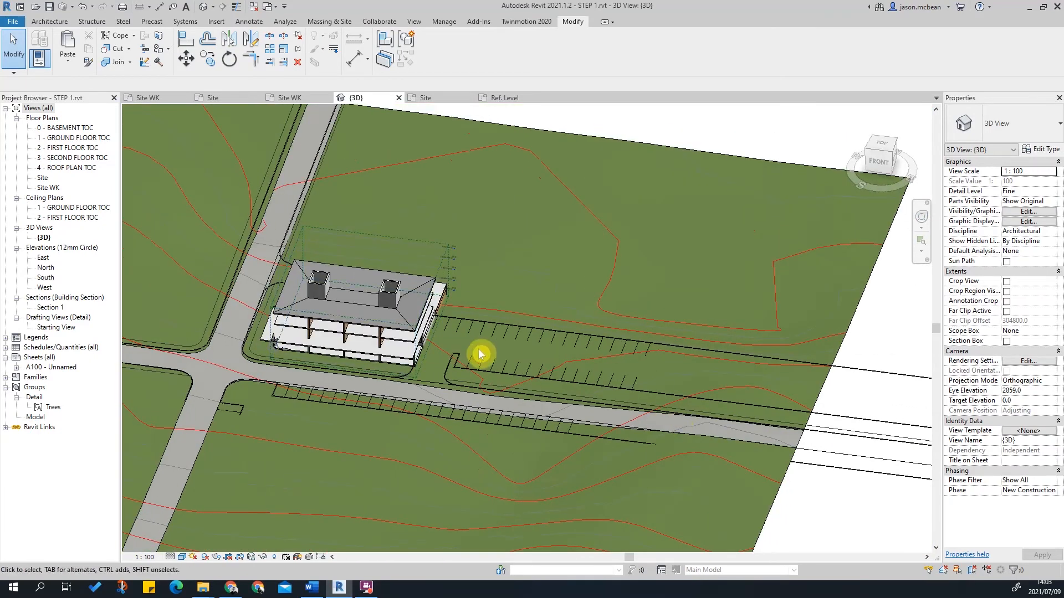
pyautogui.scroll(-2, 459, 349)
pyautogui.keyDown('shift'); pyautogui.moveTo(734, 480); pyautogui.dragTo(644, 478, button='middle'); pyautogui.keyUp('shift')
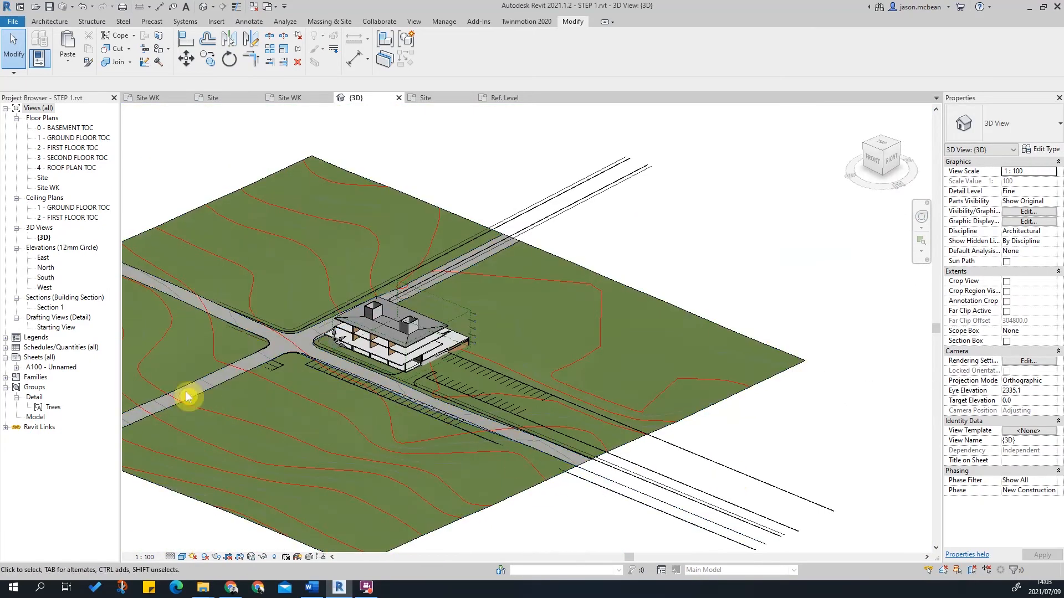
# Inspect the building's sides in 3D where the surrounding kerb lines meet it.
pyautogui.click(258, 516)
pyautogui.scroll(5, 382, 338)
pyautogui.press('Escape')
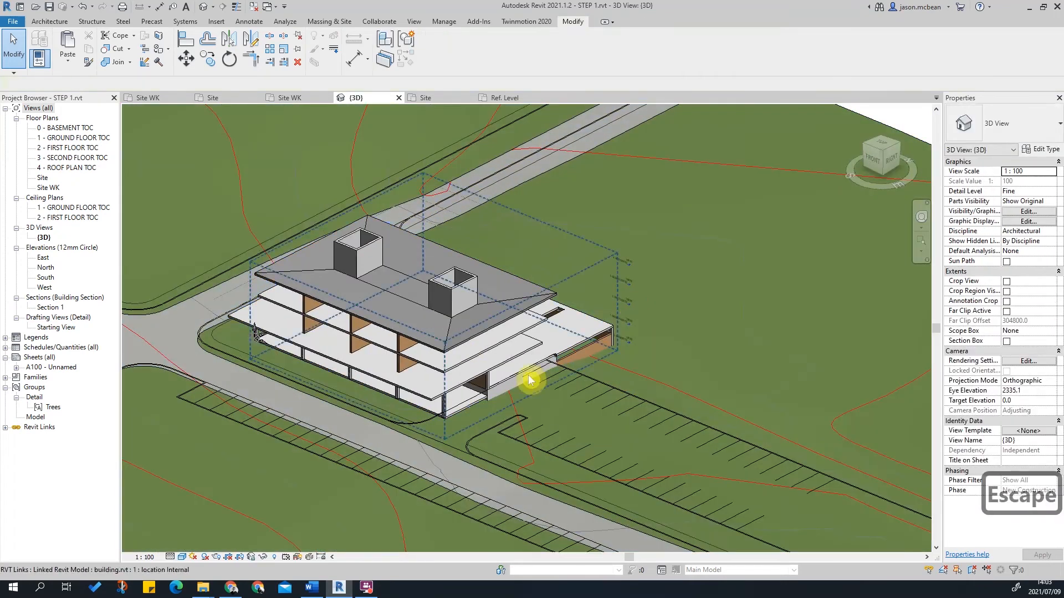
pyautogui.keyDown('shift'); pyautogui.moveTo(637, 304); pyautogui.dragTo(478, 401, button='middle'); pyautogui.keyUp('shift')
pyautogui.keyDown('shift'); pyautogui.moveTo(580, 382); pyautogui.dragTo(278, 373, button='middle'); pyautogui.keyUp('shift')
pyautogui.press('Escape')
pyautogui.scroll(5, 563, 321)
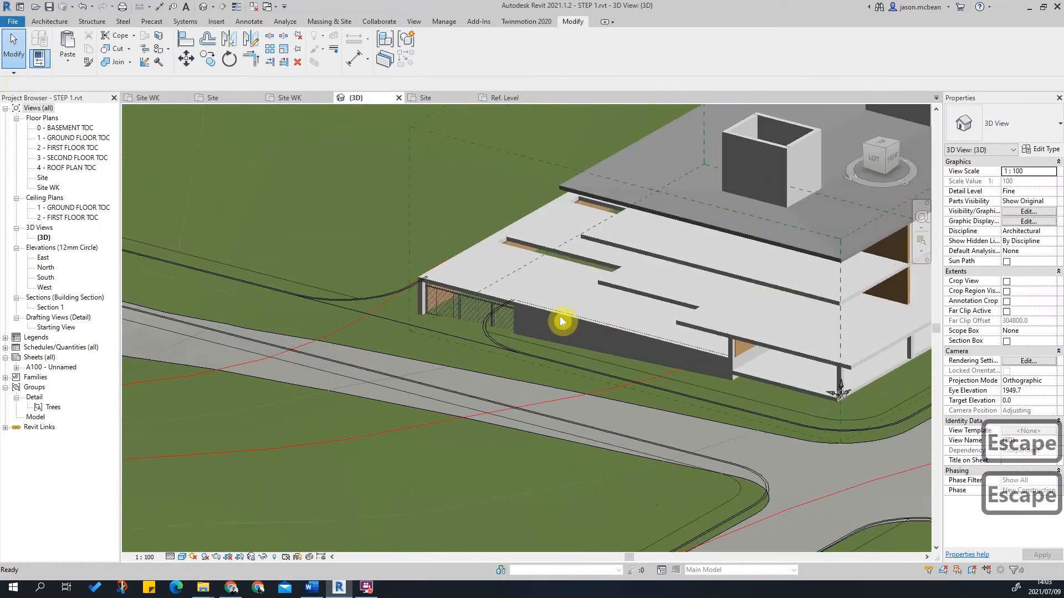
# Cycle through the overlapping elements at the building's open lower corner to inspect how the kerb meets it.
pyautogui.scroll(-5, 364, 380)
pyautogui.keyDown('shift'); pyautogui.moveTo(363, 380); pyautogui.dragTo(423, 379, button='middle'); pyautogui.keyUp('shift')
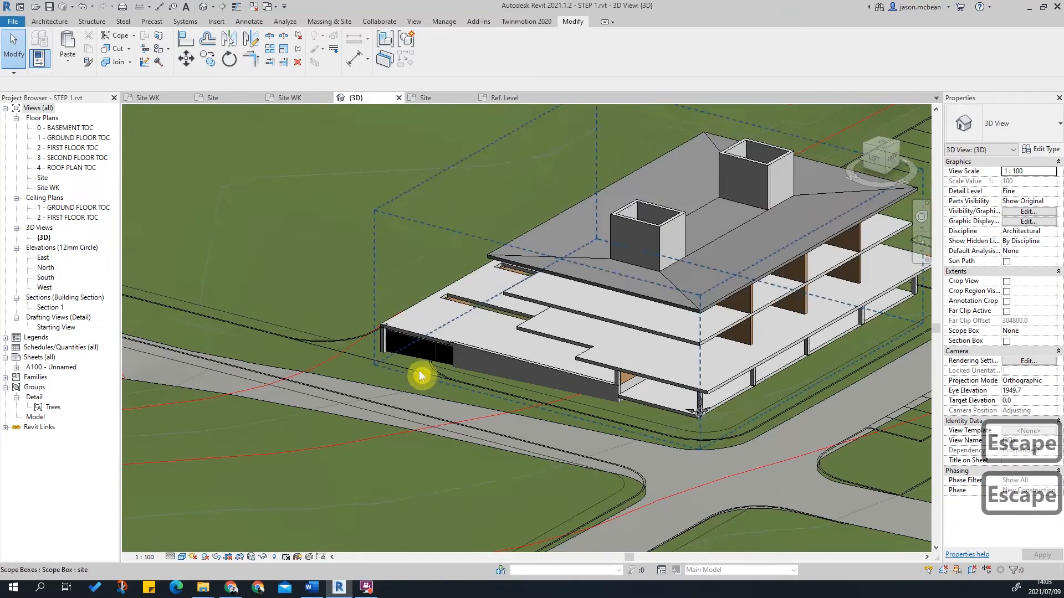
pyautogui.press('Tab')
pyautogui.press('Tab')
pyautogui.press('Tab')
pyautogui.press('Tab')
pyautogui.scroll(3, 419, 377)
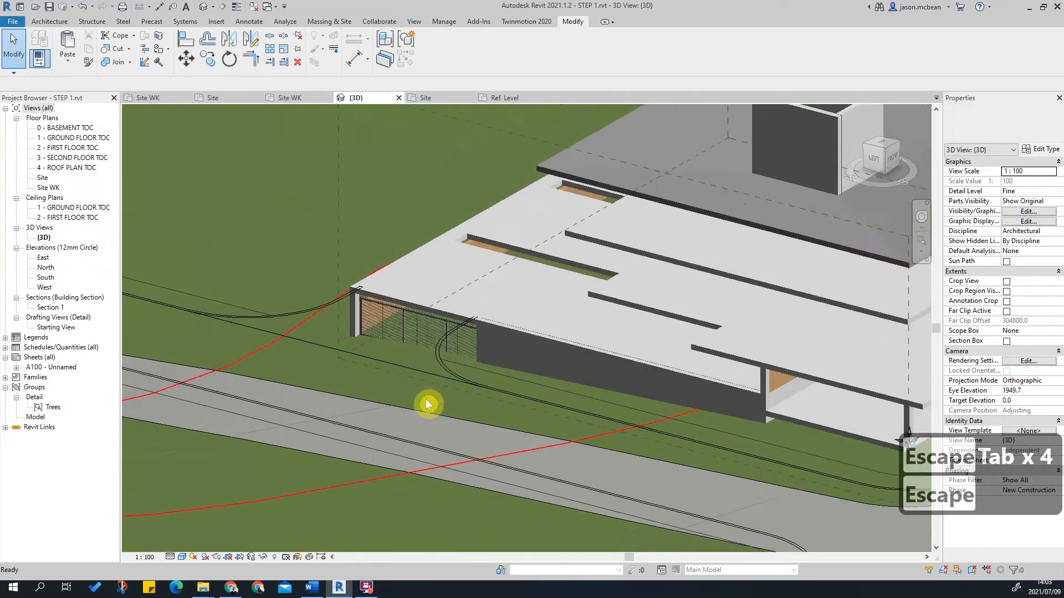
pyautogui.press('Escape')
# View the building from above in 3D and select its surrounding scope box to identify it, then clear the selection.
pyautogui.scroll(-7, 487, 415)
pyautogui.keyDown('shift'); pyautogui.moveTo(595, 399); pyautogui.dragTo(503, 358, button='middle'); pyautogui.keyUp('shift')
pyautogui.scroll(3, 518, 364)
pyautogui.scroll(-1, 568, 368)
pyautogui.click(599, 333)
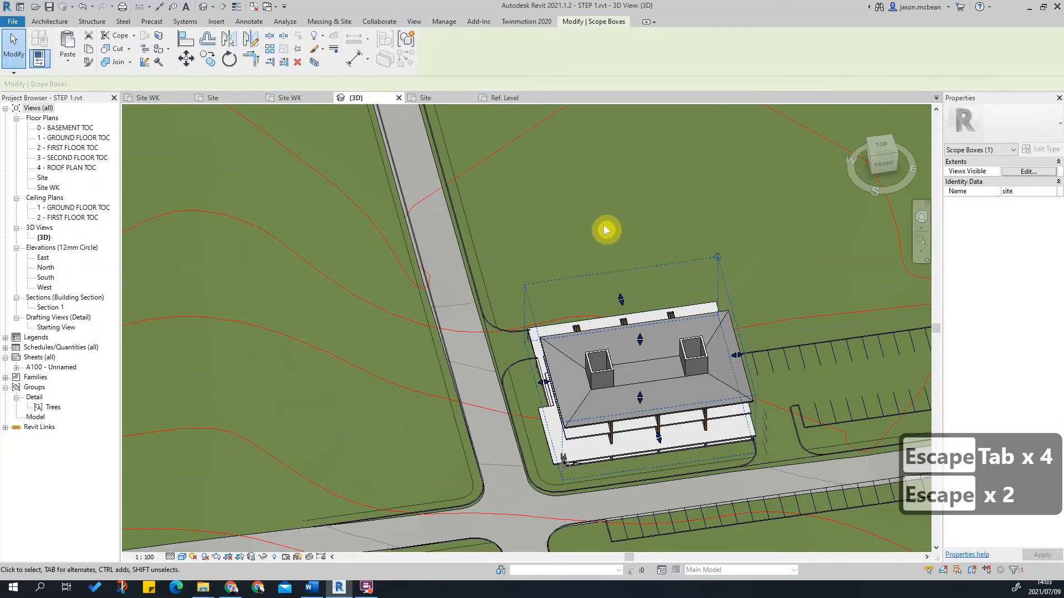
pyautogui.press('Escape')
# Open the visibility and graphics overrides for the 3D view and confirm the settings.
pyautogui.press('v')
pyautogui.press('g')
pyautogui.click(453, 28)
pyautogui.click(543, 515)
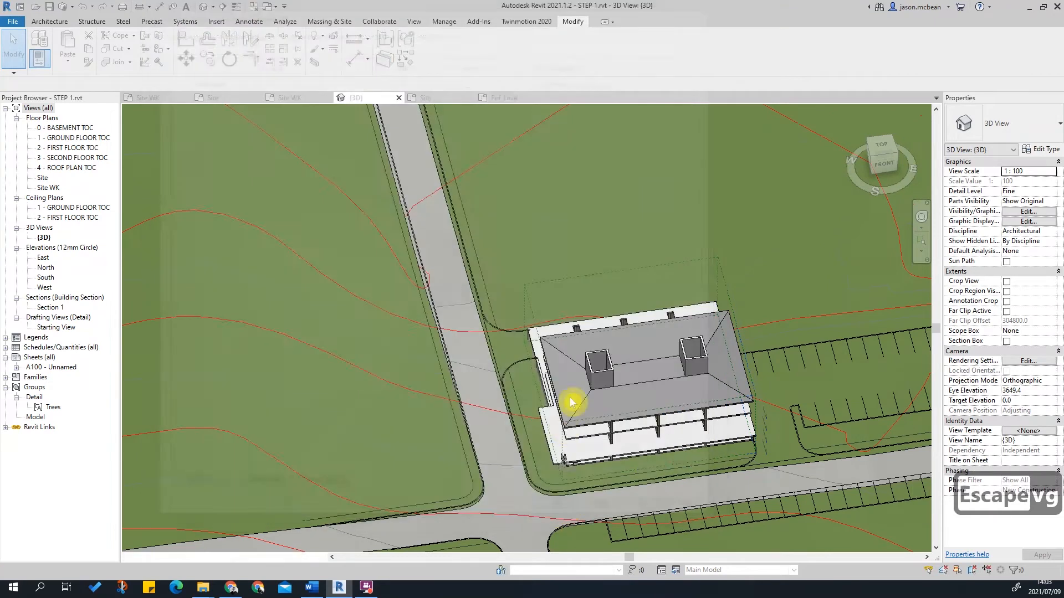
# Orbit the empty building footprint in 3D and examine the two curved kerb ends at its road entrance.
pyautogui.scroll(2, 499, 426)
pyautogui.keyDown('shift'); pyautogui.moveTo(667, 363); pyautogui.dragTo(562, 468, button='middle'); pyautogui.keyUp('shift')
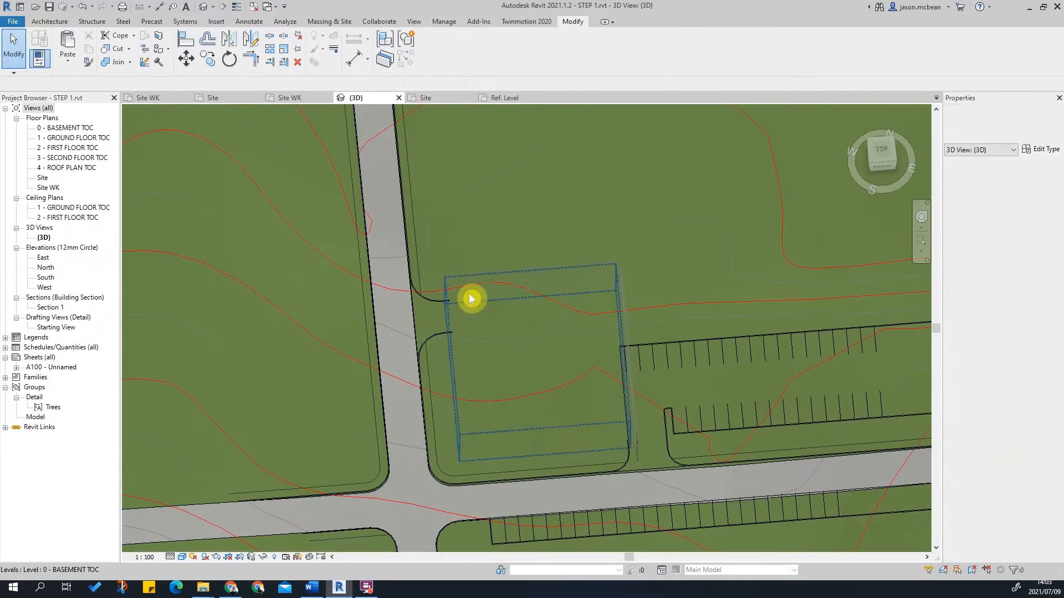
pyautogui.scroll(3, 581, 327)
pyautogui.keyDown('shift'); pyautogui.moveTo(515, 382); pyautogui.dragTo(602, 271, button='middle'); pyautogui.keyUp('shift')
pyautogui.scroll(3, 190, 472)
pyautogui.moveTo(191, 472); pyautogui.dragTo(372, 376, button='middle')
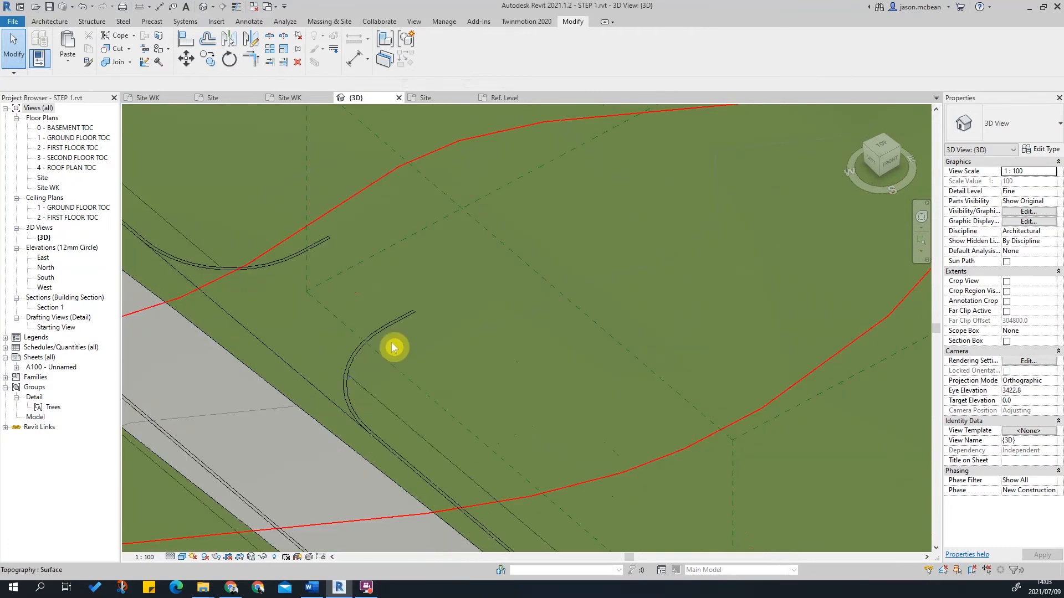
pyautogui.scroll(-5, 406, 324)
pyautogui.keyDown('shift'); pyautogui.moveTo(565, 449); pyautogui.dragTo(627, 439, button='middle'); pyautogui.keyUp('shift')
pyautogui.scroll(3, 376, 340)
pyautogui.keyDown('shift'); pyautogui.moveTo(377, 340); pyautogui.dragTo(501, 442, button='middle'); pyautogui.keyUp('shift')
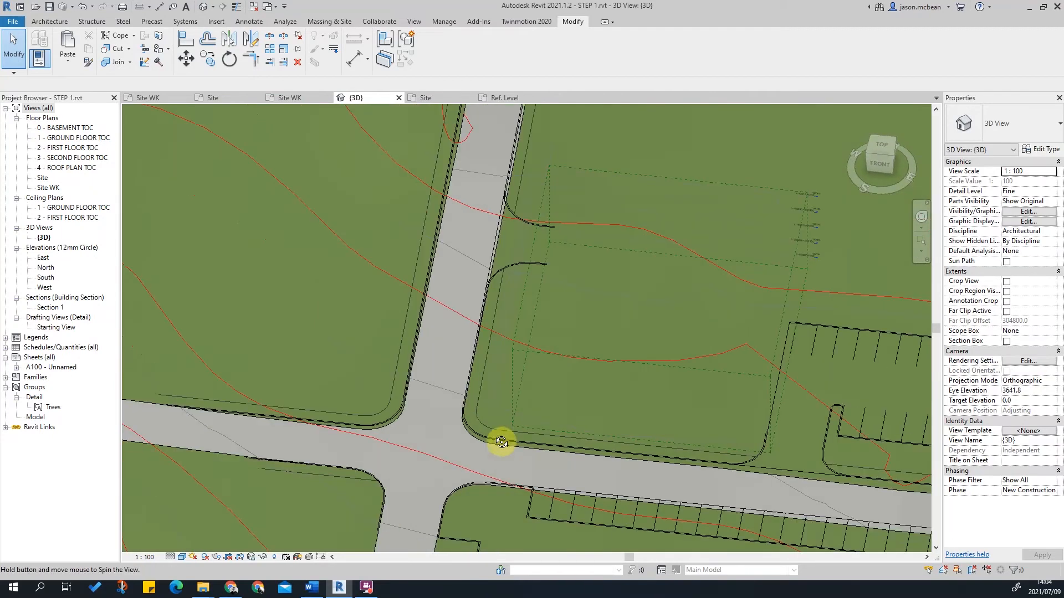
# Examine the kerbs and parking bays around the road intersection in the 3D view.
pyautogui.scroll(3, 581, 263)
pyautogui.scroll(-5, 302, 264)
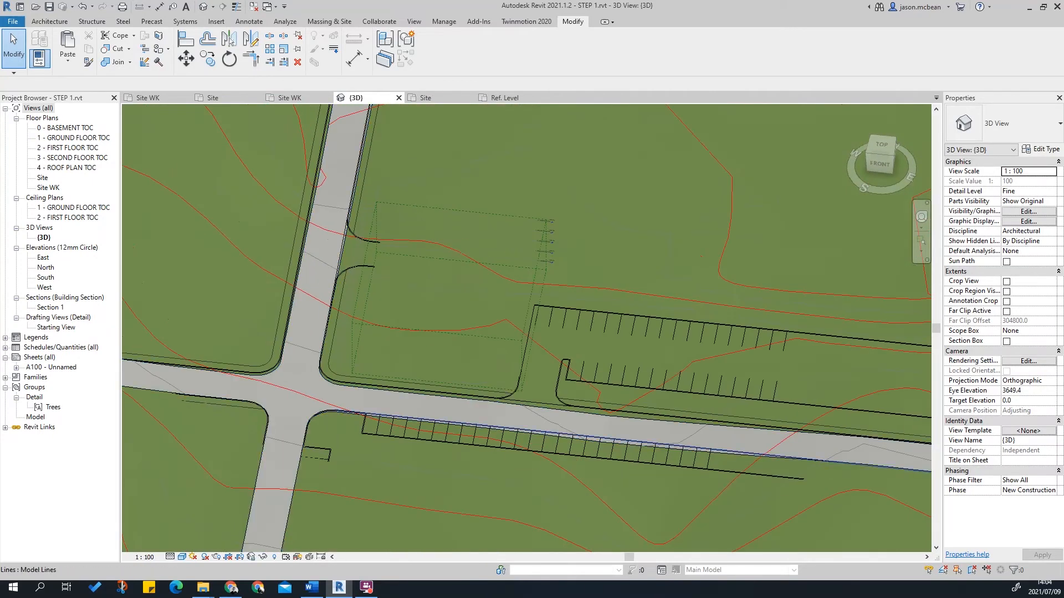
pyautogui.scroll(2, 382, 297)
pyautogui.scroll(2, 543, 318)
pyautogui.scroll(1, 497, 425)
pyautogui.scroll(1, 496, 169)
pyautogui.scroll(-3, 496, 169)
pyautogui.scroll(-2, 417, 208)
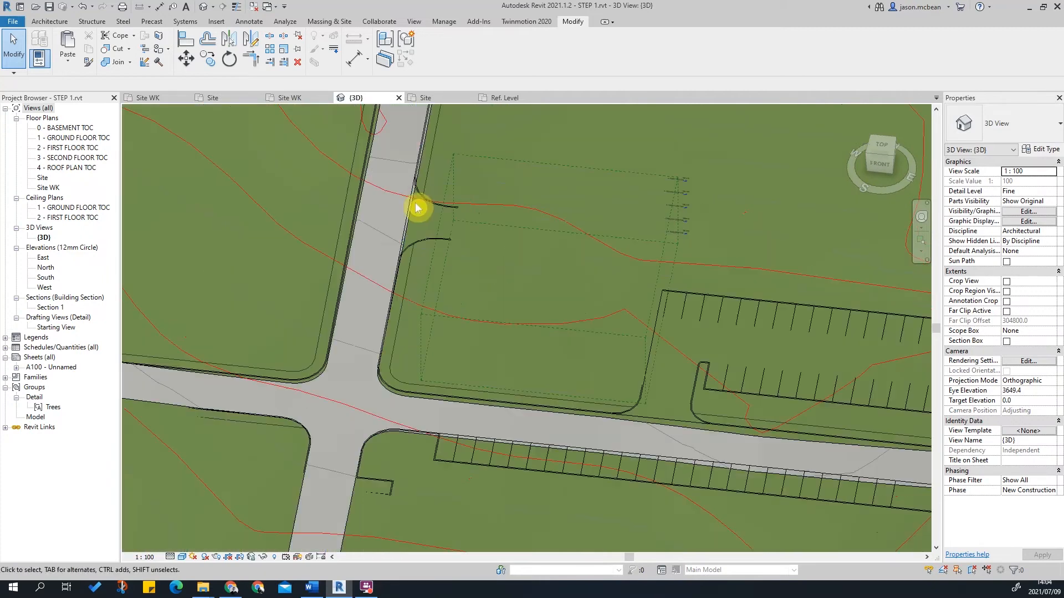
pyautogui.scroll(2, 413, 213)
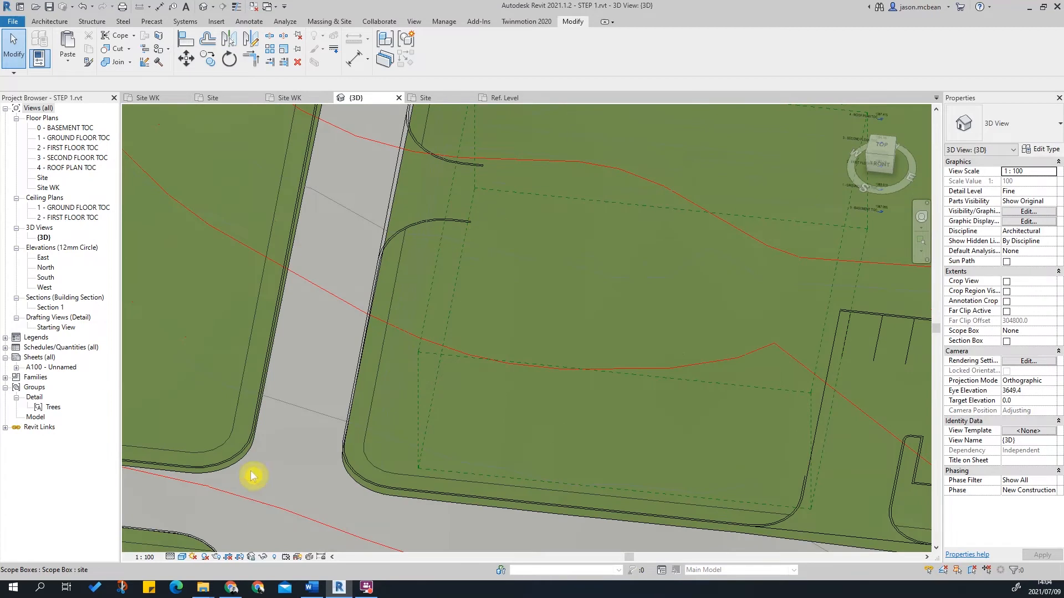
# Open the Site WK floor plan and select the parking area's upper and right-hand edge lines to check their type.
pyautogui.doubleClick(50, 187)
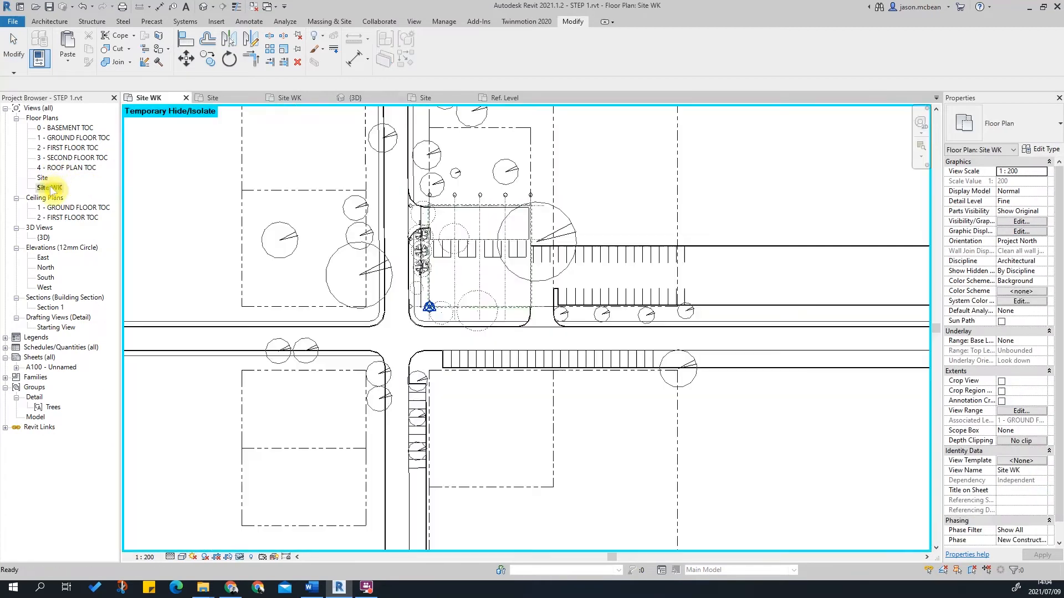
pyautogui.scroll(5, 443, 233)
pyautogui.scroll(3, 281, 179)
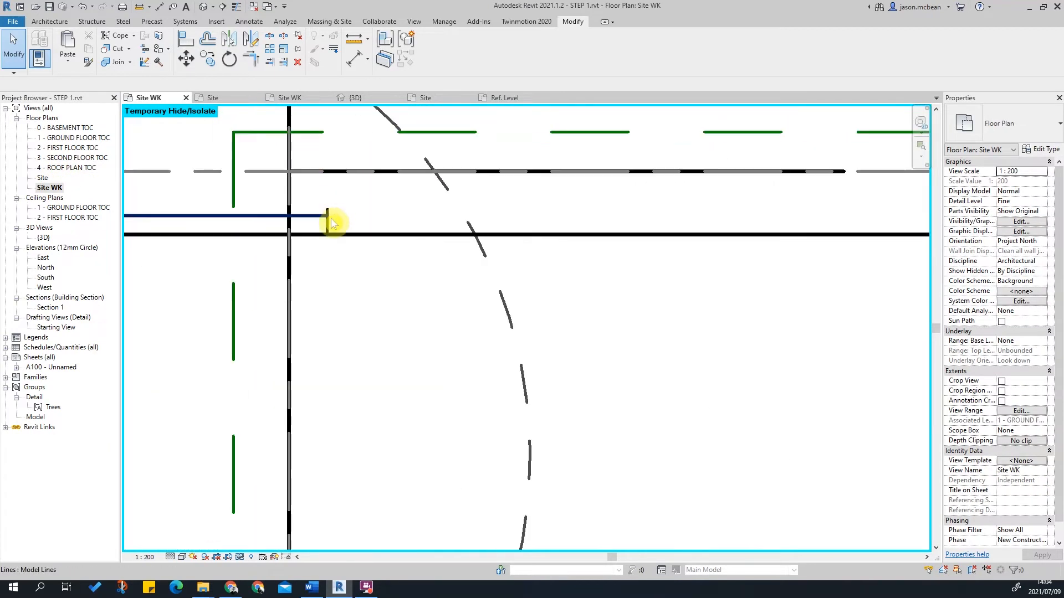
pyautogui.click(340, 241)
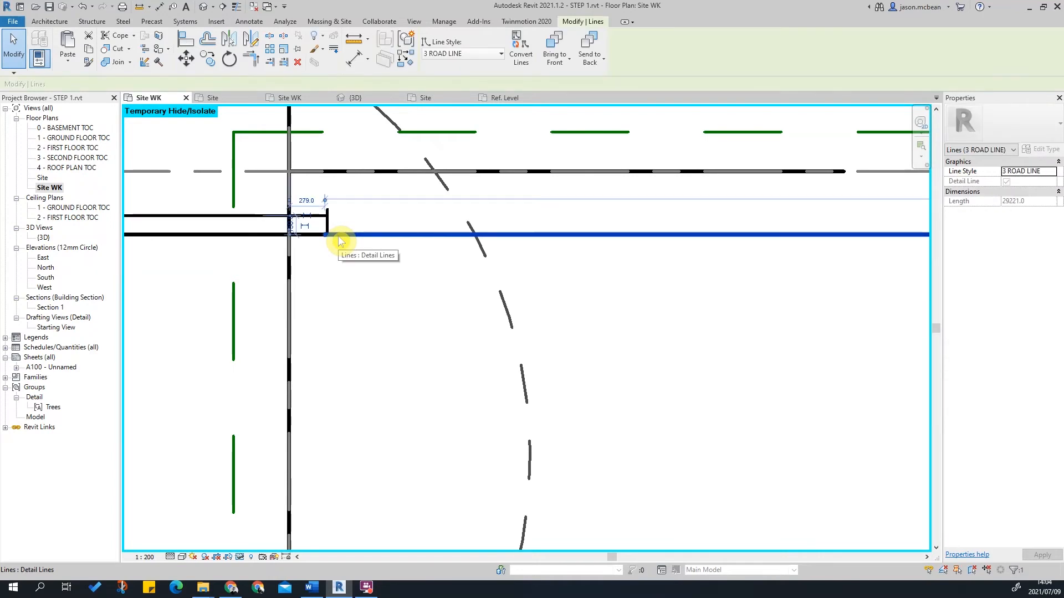
pyautogui.scroll(-6, 340, 241)
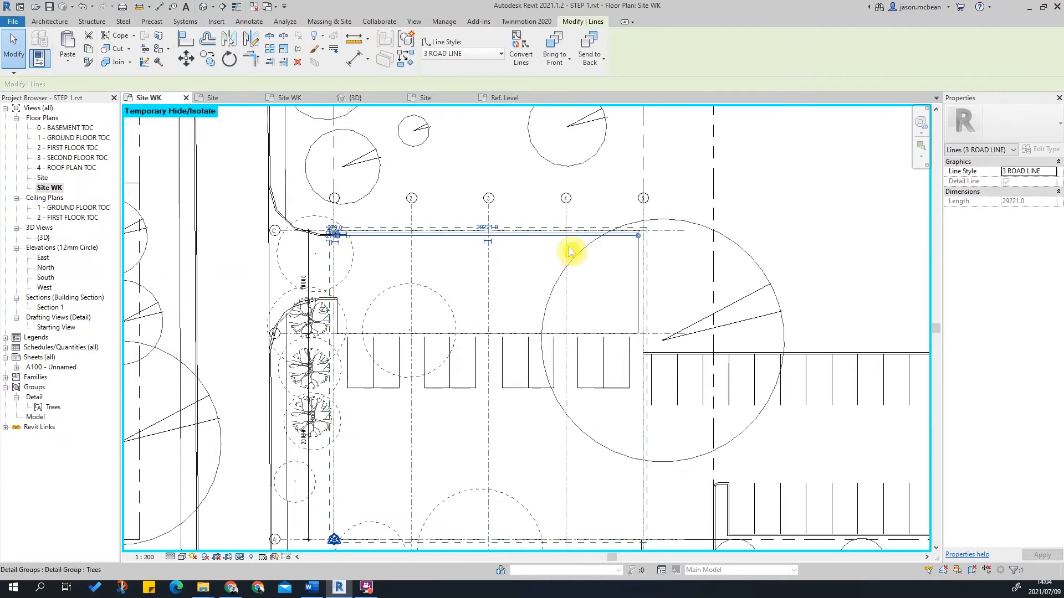
pyautogui.scroll(5, 575, 250)
pyautogui.click(783, 233)
pyautogui.scroll(-3, 783, 230)
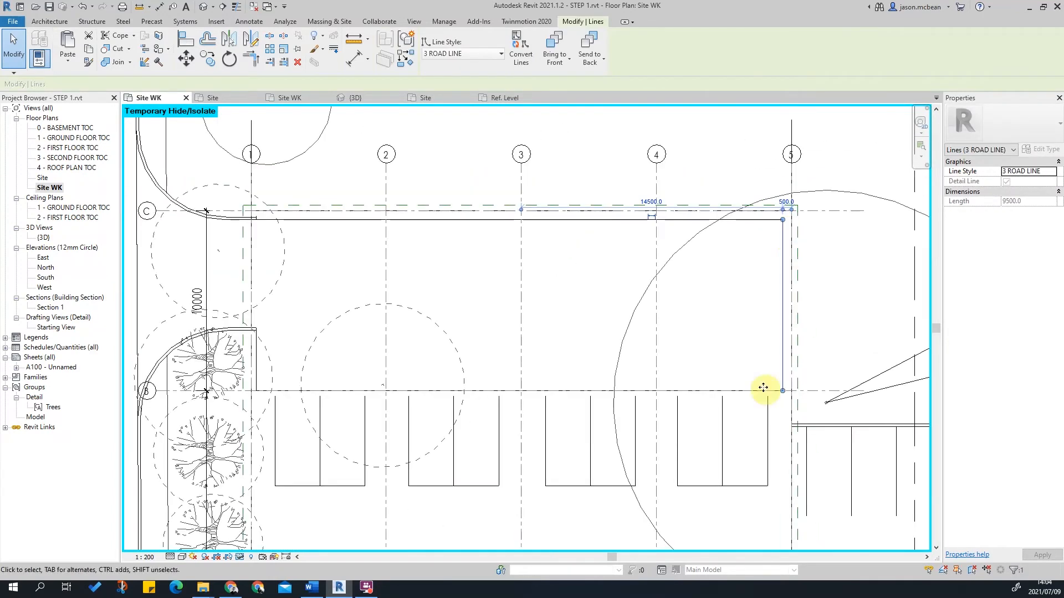
# Inspect the parking area's upper right corner near grid 5 in the plan and clear the selection.
pyautogui.scroll(3, 782, 396)
pyautogui.scroll(-3, 789, 355)
pyautogui.click(797, 173)
pyautogui.scroll(5, 334, 200)
pyautogui.press('Escape')
pyautogui.press('Escape')
pyautogui.scroll(-5, 430, 292)
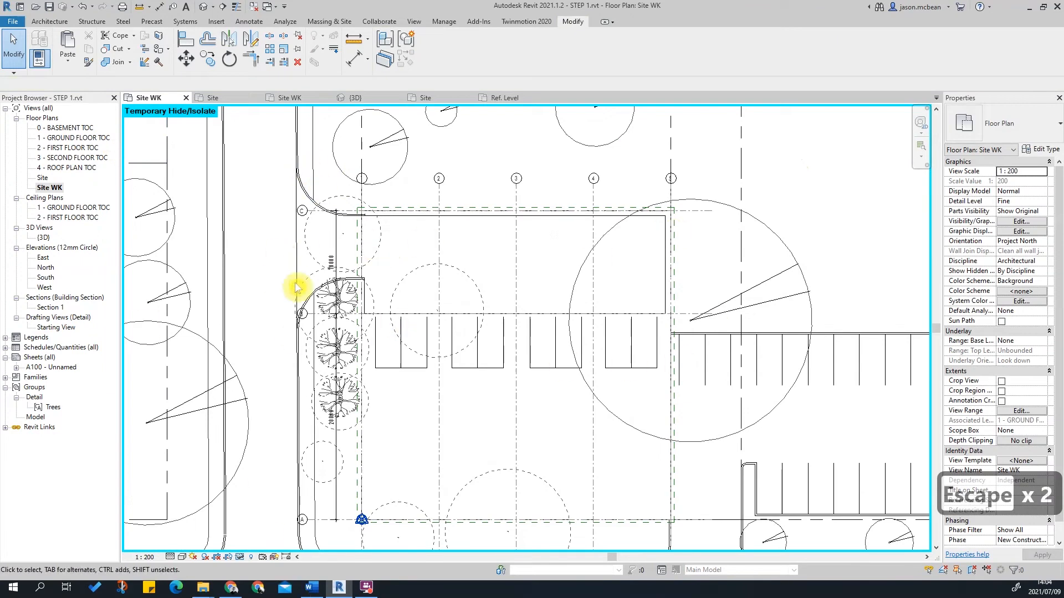
pyautogui.scroll(2, 346, 261)
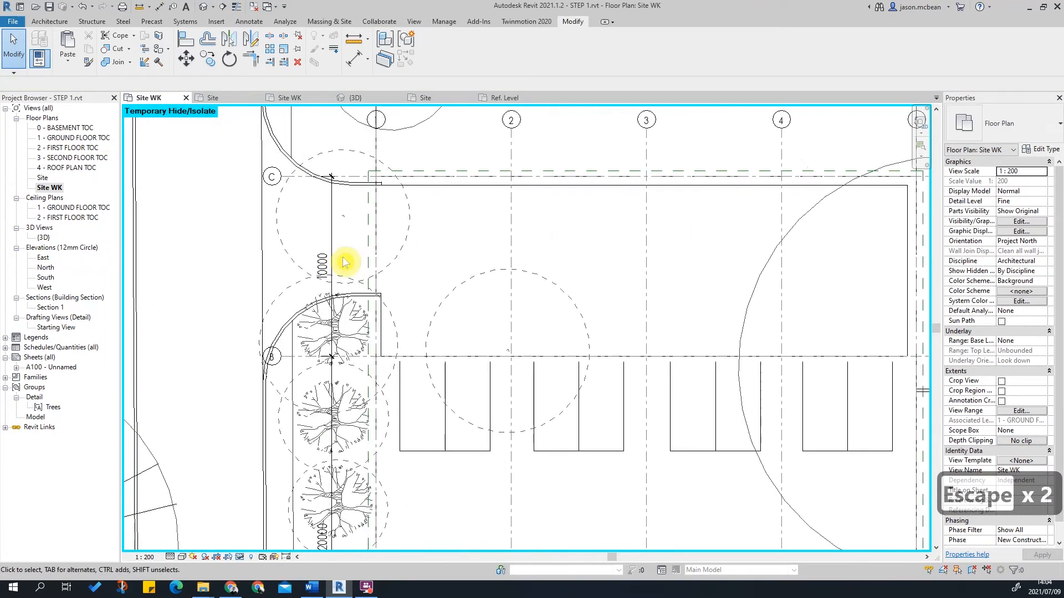
# Open the Site floor plan and examine the kerbs, bays and boundary lines around the building plot.
pyautogui.doubleClick(42, 178)
pyautogui.scroll(2, 487, 238)
pyautogui.scroll(3, 475, 422)
pyautogui.scroll(-2, 705, 289)
pyautogui.scroll(1, 857, 293)
pyautogui.scroll(-2, 858, 294)
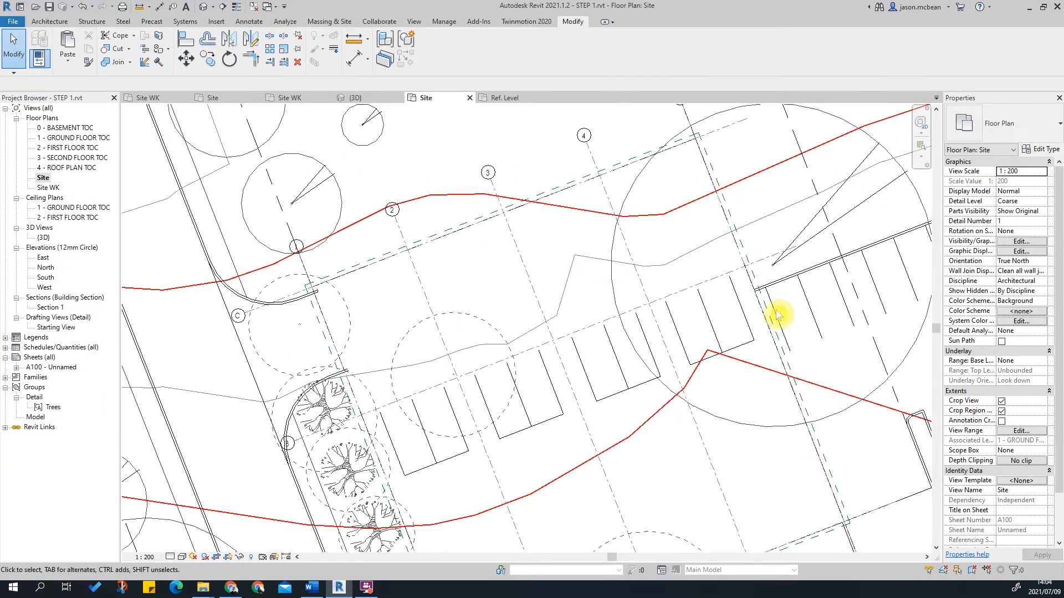
pyautogui.scroll(-1, 630, 180)
pyautogui.scroll(2, 805, 237)
pyautogui.scroll(3, 805, 302)
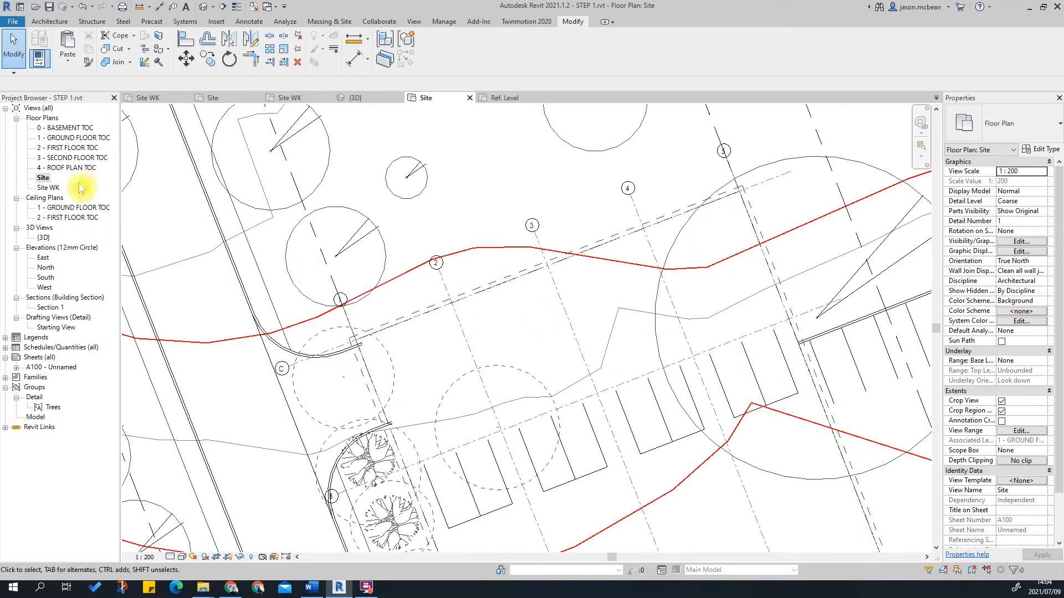
# Compare the Site and Site WK floor plans, and return to the 3D view of the whole site.
pyautogui.doubleClick(41, 178)
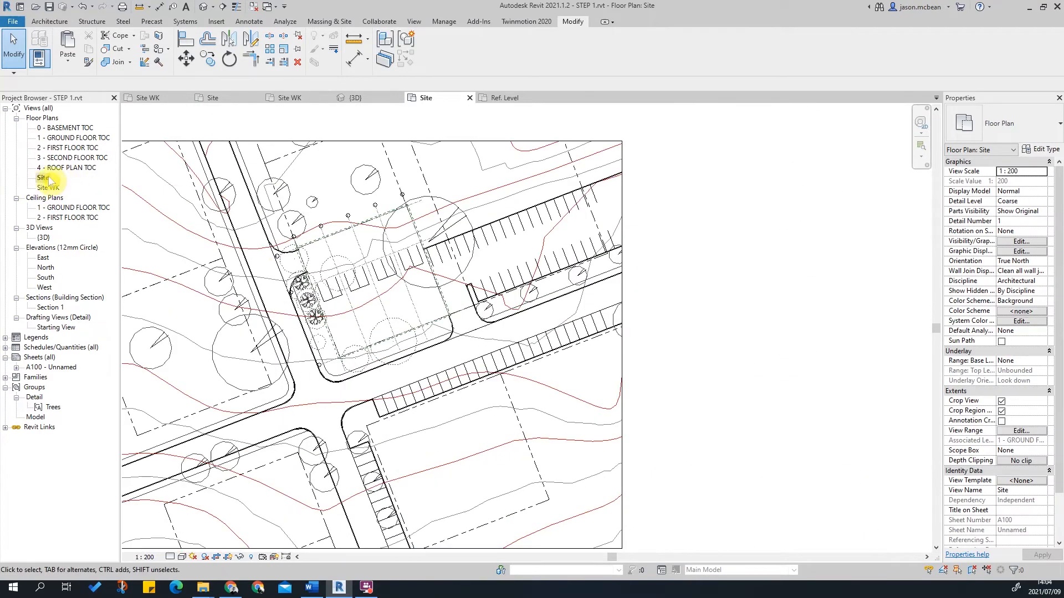
pyautogui.doubleClick(54, 189)
pyautogui.scroll(-5, 360, 255)
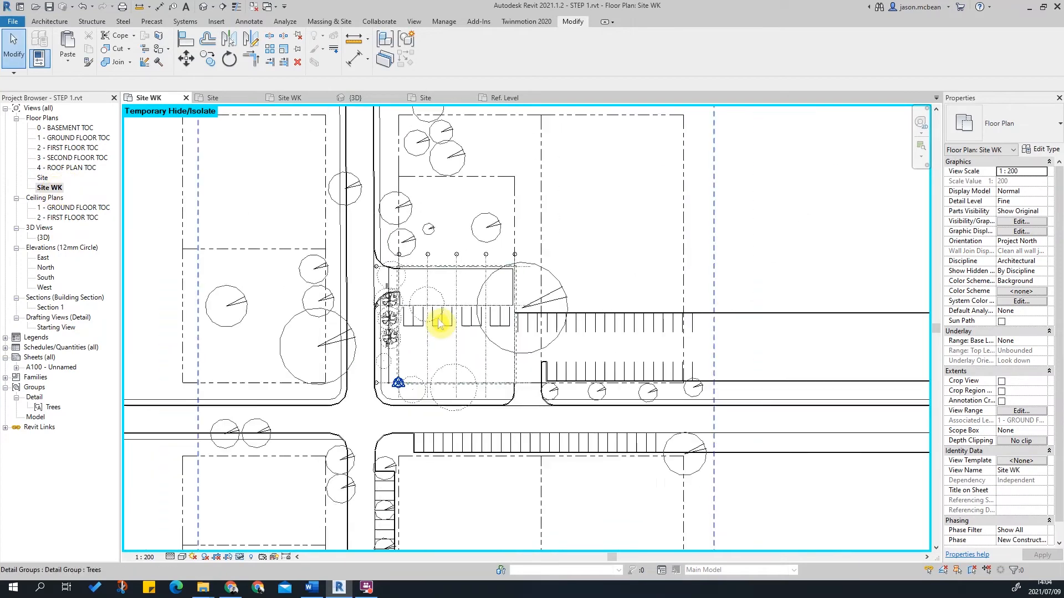
pyautogui.scroll(-3, 468, 305)
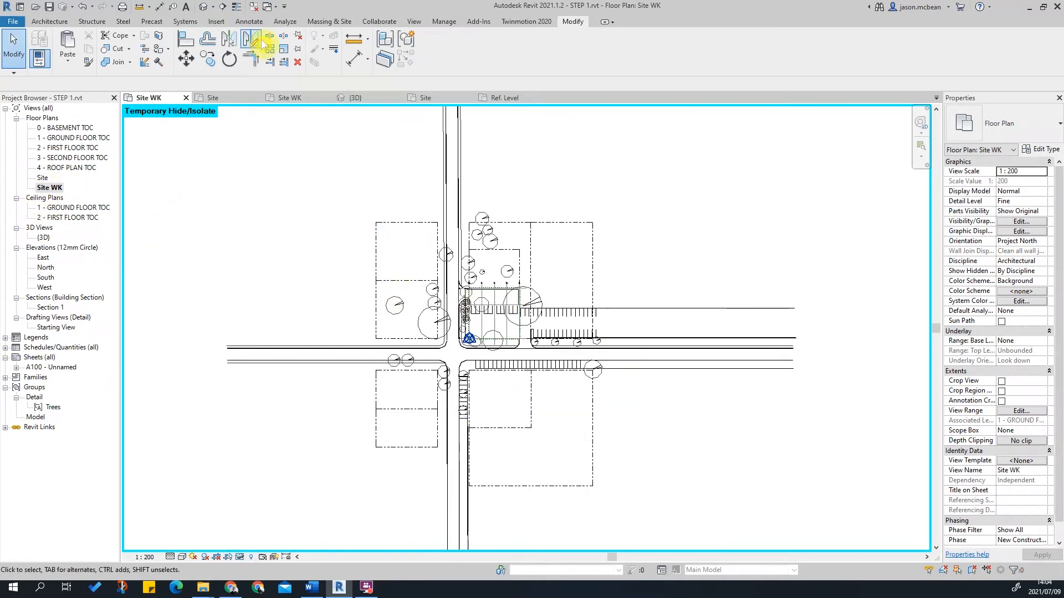
pyautogui.click(358, 100)
pyautogui.scroll(-5, 551, 266)
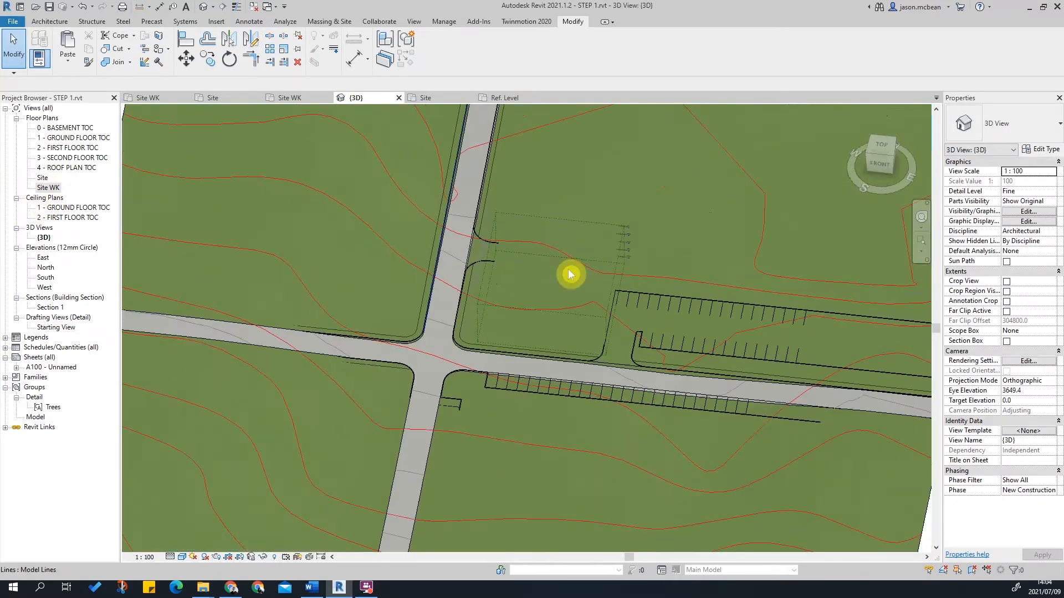
# Start a topography Subregion, switch to the Site WK plan and pick the chain of lines outlining the rectangular parking area.
pyautogui.click(329, 21)
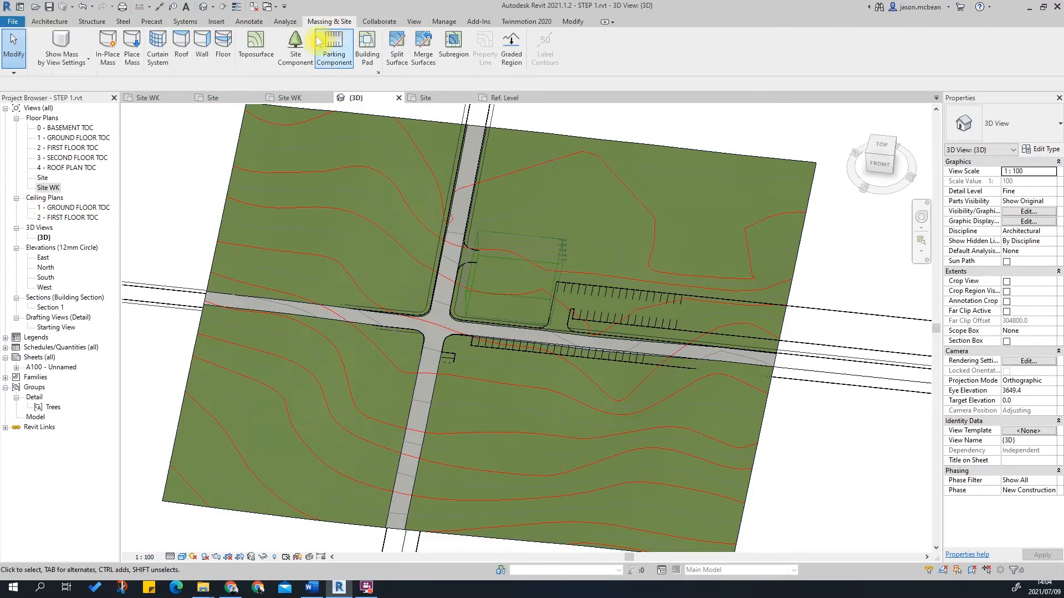
pyautogui.click(454, 55)
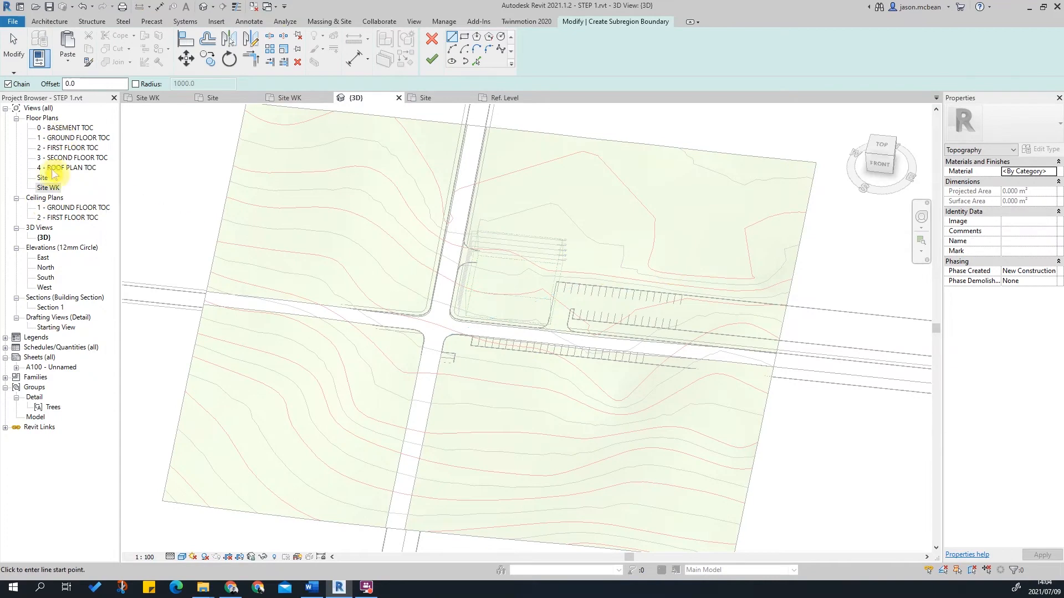
pyautogui.doubleClick(45, 187)
pyautogui.scroll(5, 587, 265)
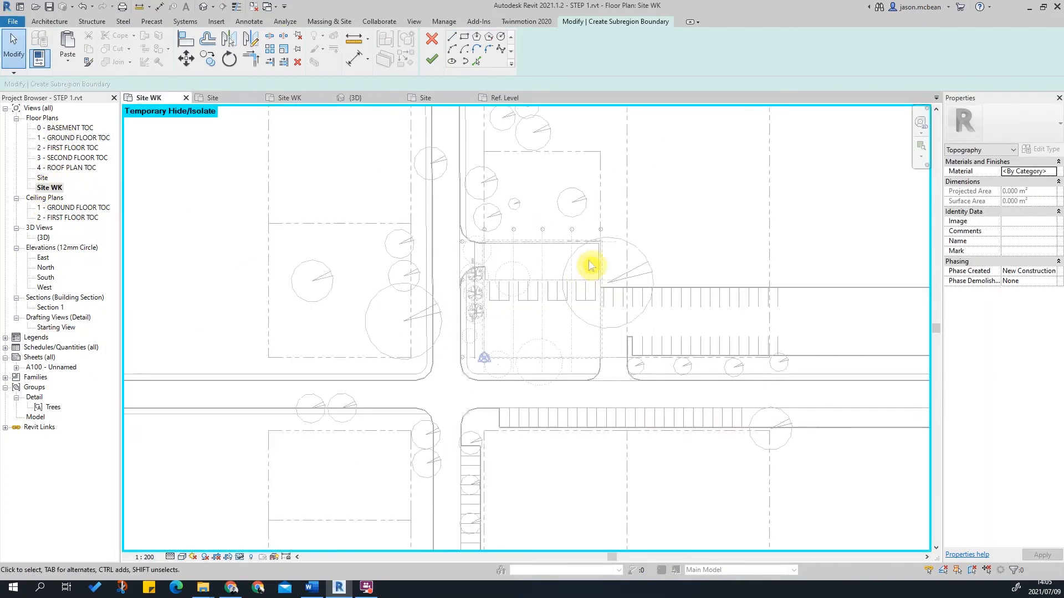
pyautogui.scroll(3, 596, 245)
pyautogui.press('p')
pyautogui.press('l')
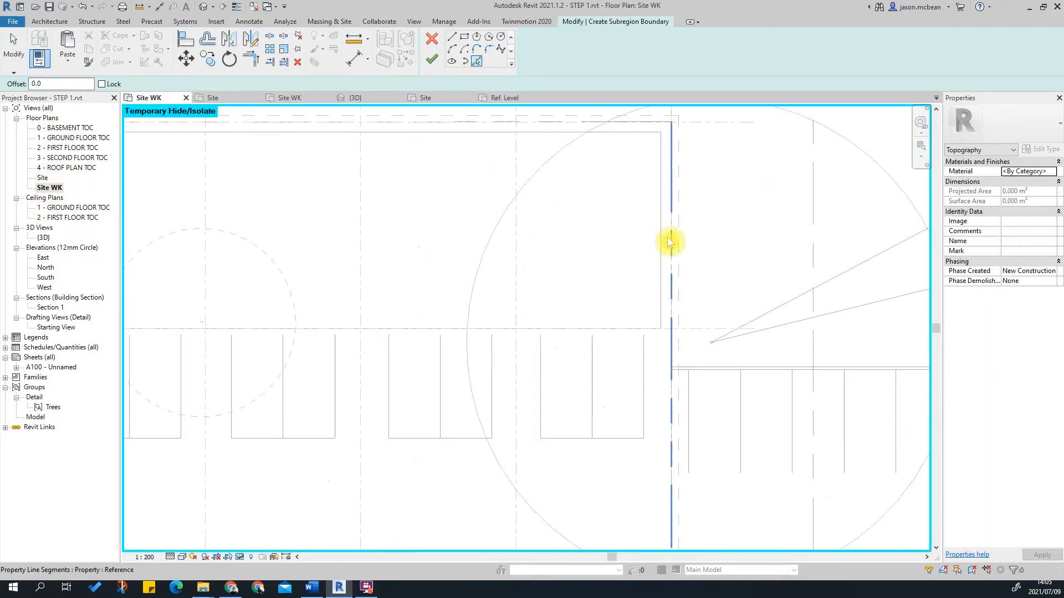
pyautogui.press('Tab')
pyautogui.scroll(-3, 663, 237)
pyautogui.click(664, 237)
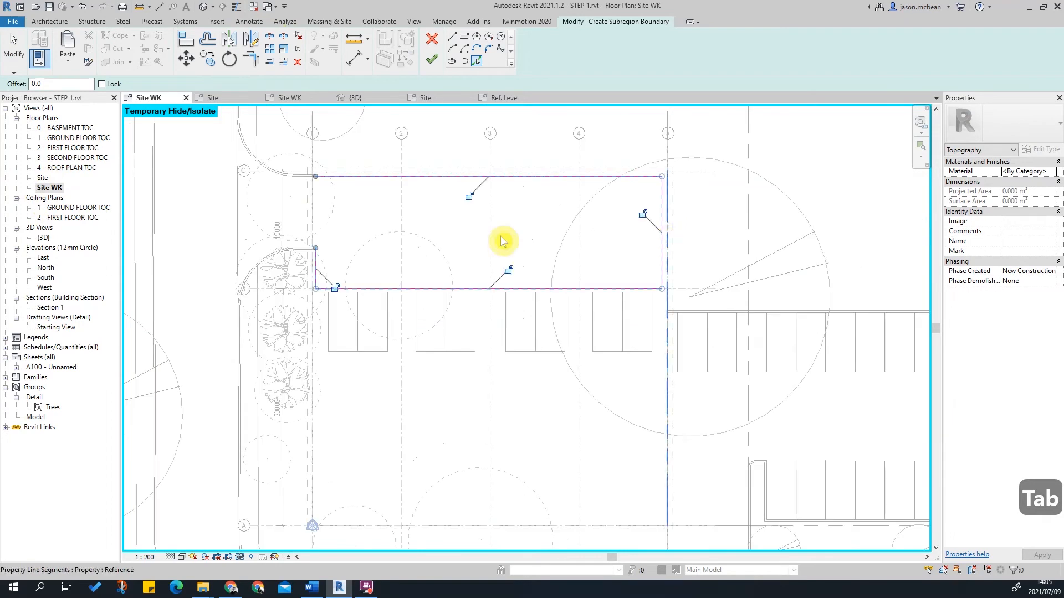
# Pick the lower and upper entrance kerb arcs and the straight road edge between them as subregion boundary lines.
pyautogui.scroll(5, 319, 237)
pyautogui.scroll(3, 319, 240)
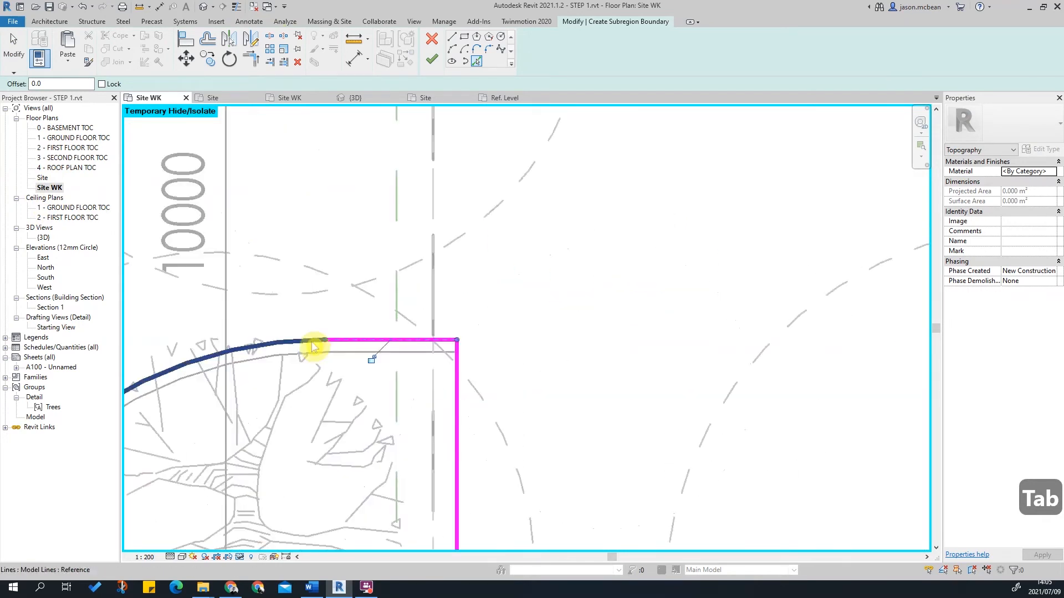
pyautogui.click(308, 349)
pyautogui.scroll(-3, 351, 304)
pyautogui.click(334, 302)
pyautogui.moveTo(417, 258); pyautogui.dragTo(447, 580, button='middle')
pyautogui.click(374, 297)
pyautogui.scroll(2, 587, 432)
pyautogui.press('Escape')
pyautogui.press('Escape')
pyautogui.scroll(-3, 541, 399)
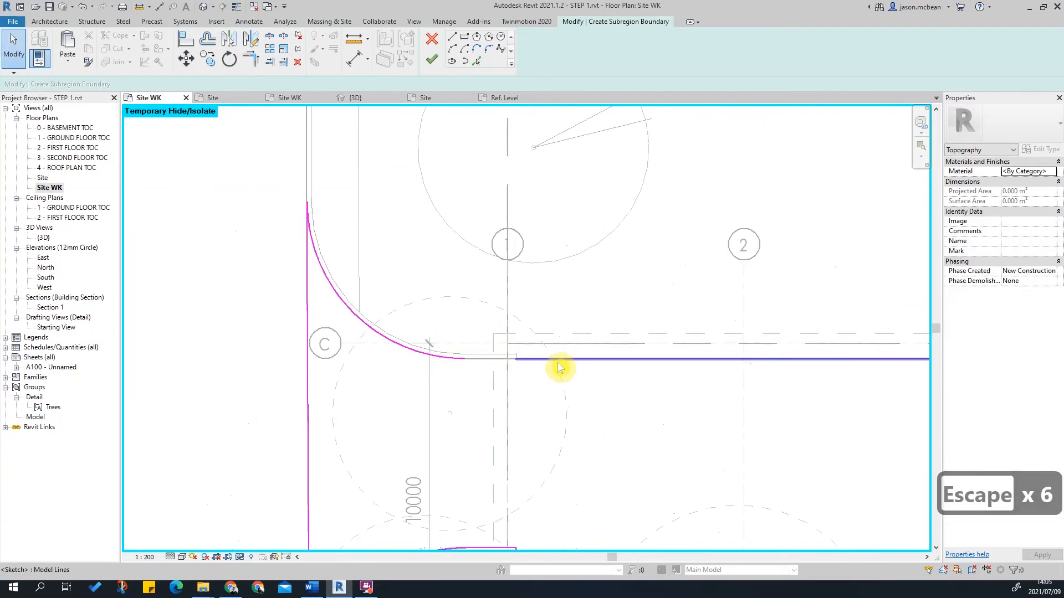
# Select the long upper sketch line and temporarily isolate the subregion sketch in the plan.
pyautogui.press('Escape')
pyautogui.click(559, 361)
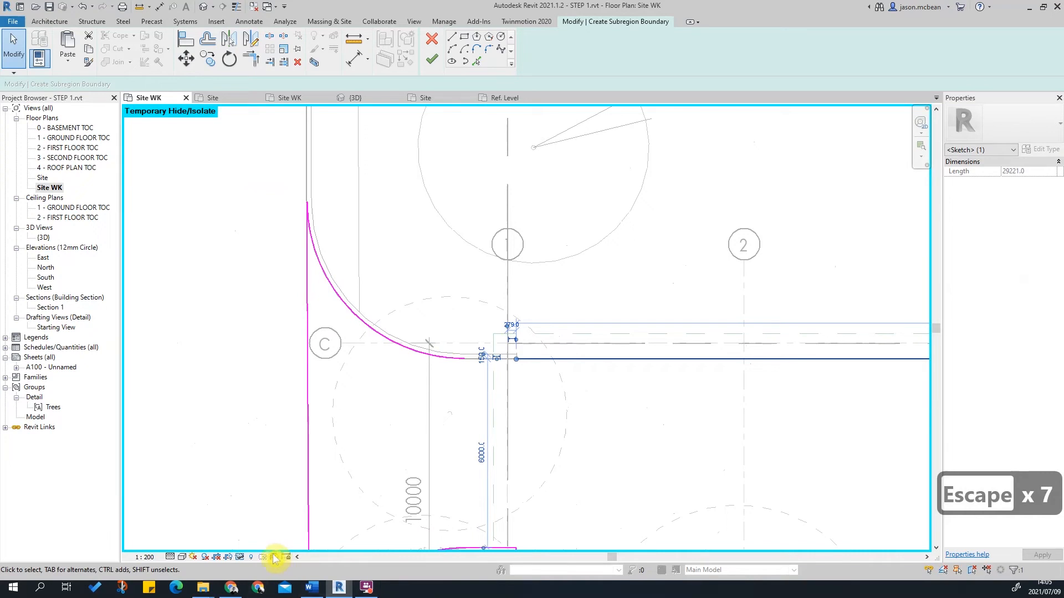
pyautogui.click(240, 557)
pyautogui.click(277, 496)
pyautogui.scroll(-3, 492, 361)
# Trim the upper kerb arc to the long upper boundary line and check the connected chain of sketch lines.
pyautogui.press('Escape')
pyautogui.press('t')
pyautogui.press('r')
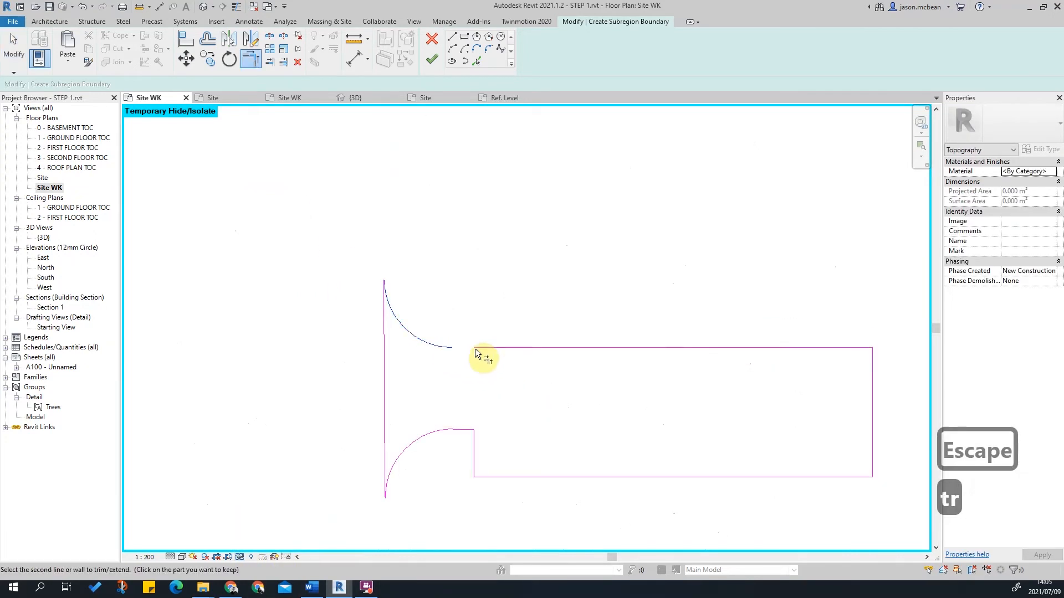
pyautogui.press('Escape')
pyautogui.press('Tab')
pyautogui.click(511, 478)
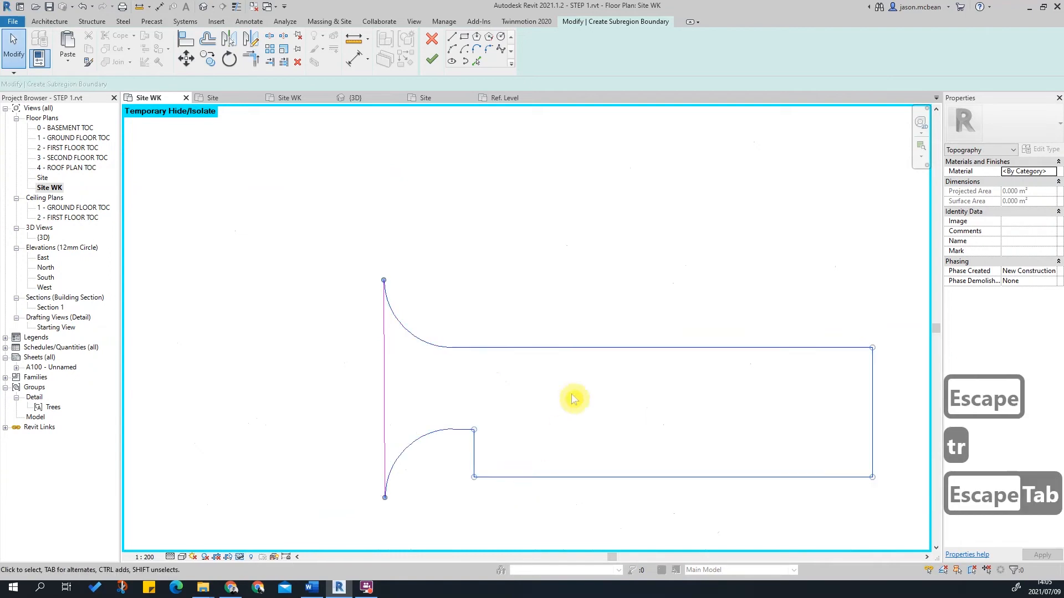
pyautogui.press('Escape')
pyautogui.press('Escape')
# Trim the vertical road-edge line to the entrance kerb arcs and select the whole chain to check it.
pyautogui.scroll(3, 387, 317)
pyautogui.scroll(1, 386, 317)
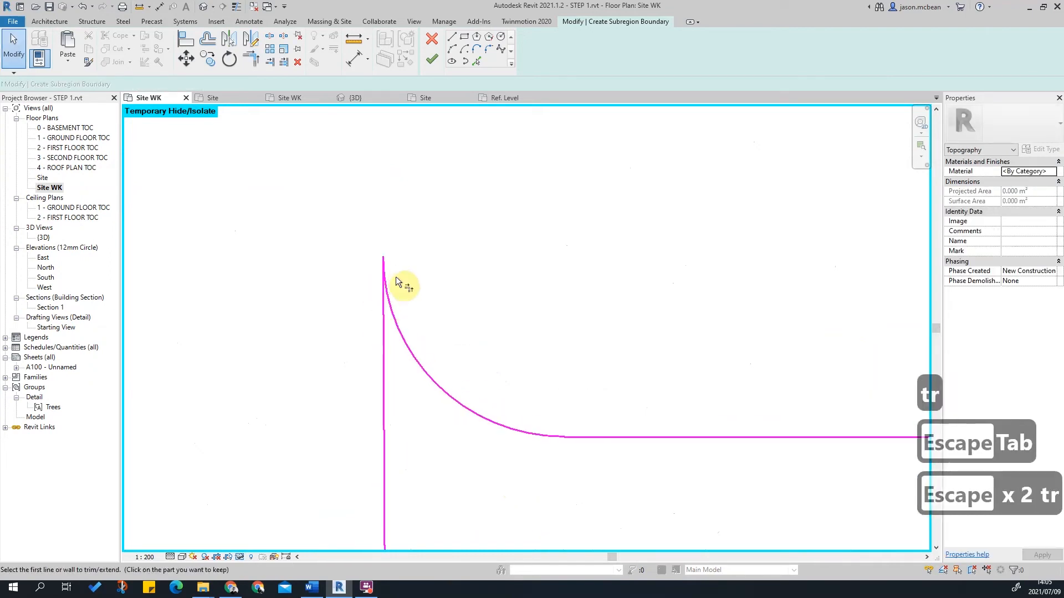
pyautogui.press('t')
pyautogui.press('r')
pyautogui.scroll(-2, 385, 306)
pyautogui.click(414, 485)
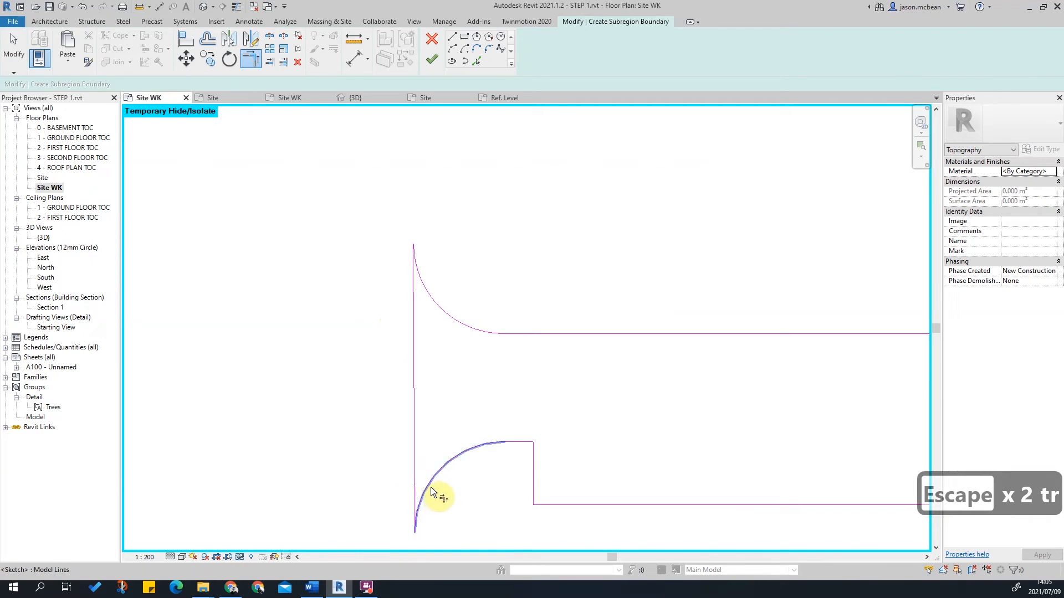
pyautogui.press('Escape')
pyautogui.press('Tab')
pyautogui.click(411, 338)
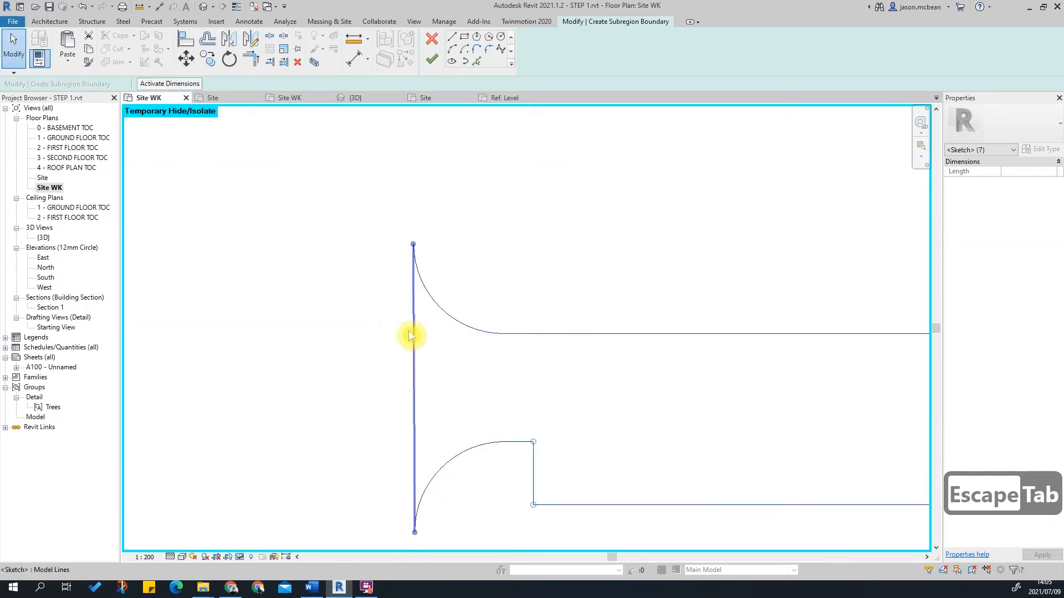
# Delete the vertical road-edge line from the subregion sketch and try to draw a straight replacement from the upper arc's end.
pyautogui.press('Escape')
pyautogui.click(413, 339)
pyautogui.press('Delete')
pyautogui.scroll(4, 420, 516)
pyautogui.moveTo(493, 424); pyautogui.dragTo(517, 346, button='middle')
pyautogui.scroll(-5, 504, 356)
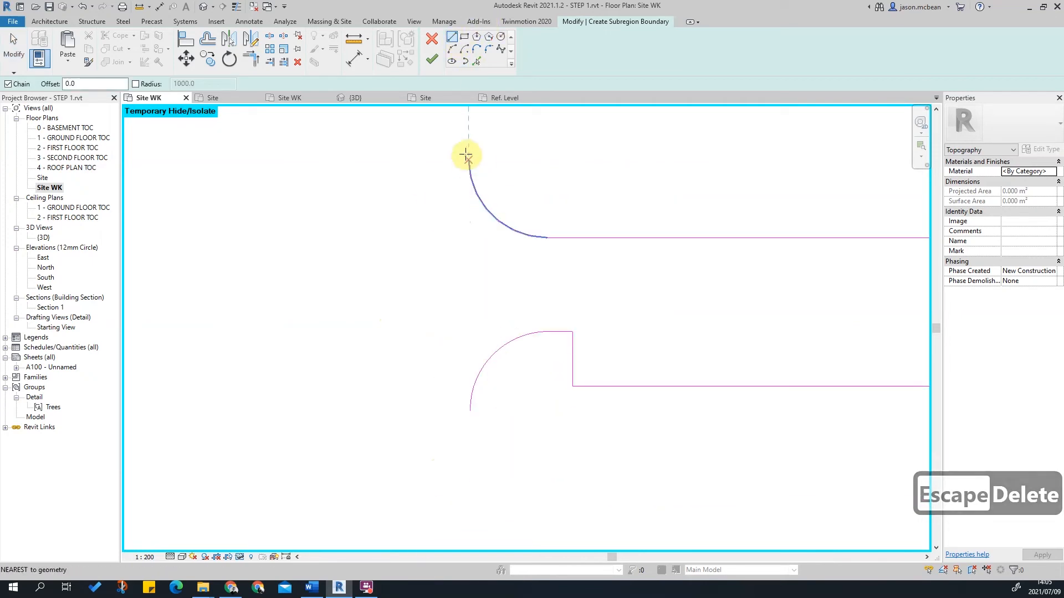
pyautogui.scroll(4, 470, 166)
pyautogui.press('Escape')
# Try deleting the upper kerb arc from the subregion sketch and undo the deletion.
pyautogui.moveTo(590, 300); pyautogui.dragTo(589, 299)
pyautogui.click(466, 190)
pyautogui.scroll(-5, 380, 230)
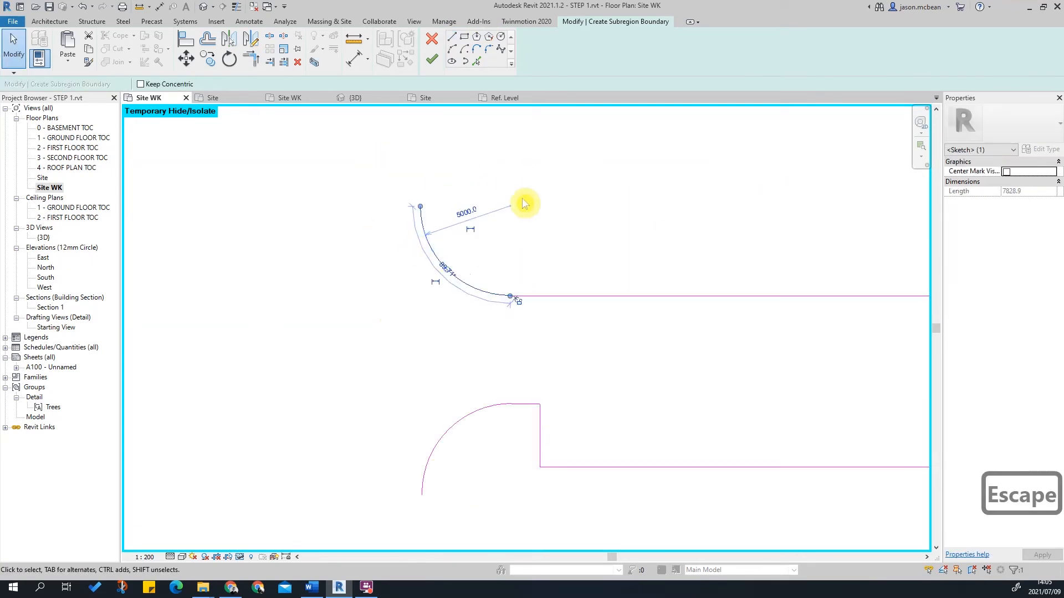
pyautogui.press('Delete')
pyautogui.hotkey('ctrl', 'z')
pyautogui.press('Escape')
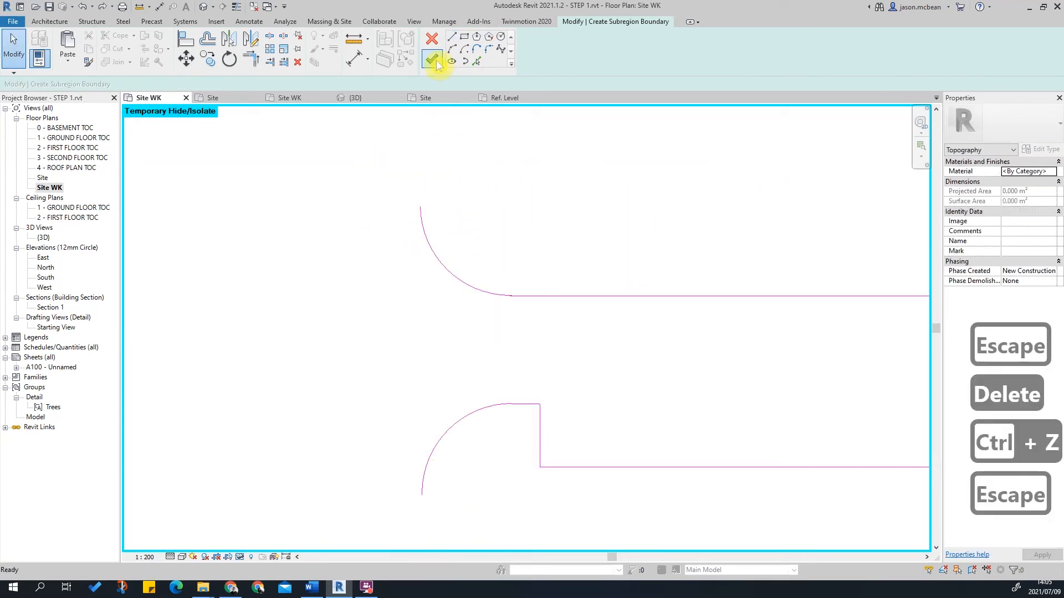
# Close the subregion boundary with a straight line between the open ends of the two entrance arcs and finish the sketch.
pyautogui.scroll(4, 524, 345)
pyautogui.scroll(-5, 526, 291)
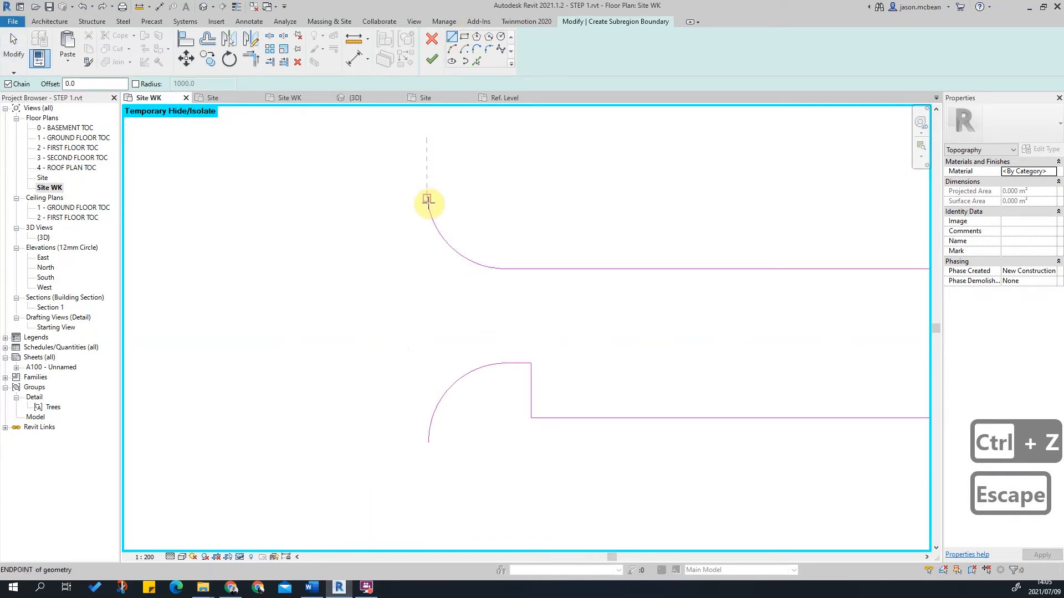
pyautogui.scroll(1, 427, 202)
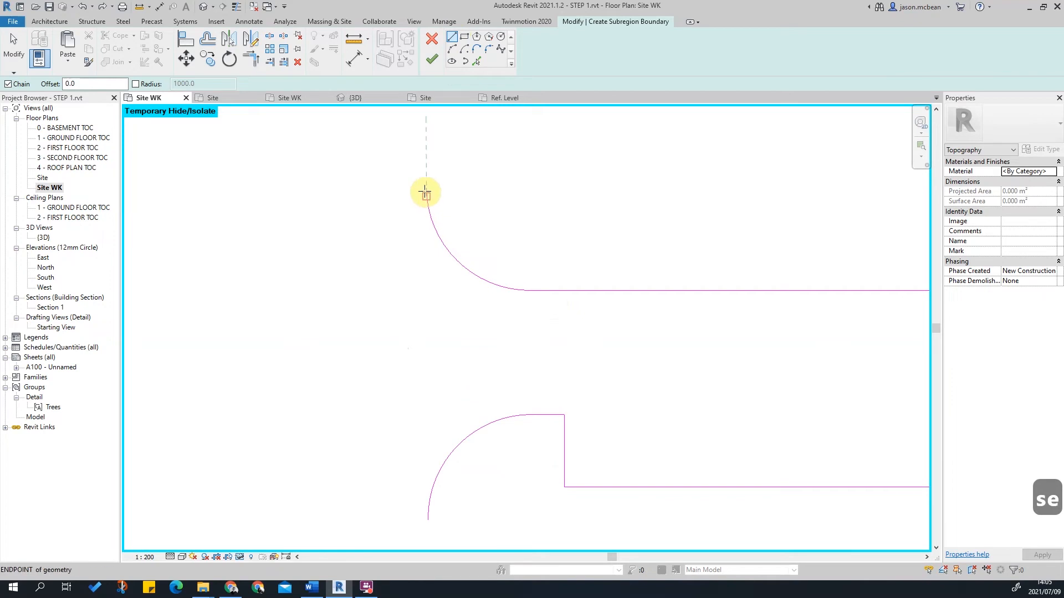
pyautogui.click(424, 189)
pyautogui.press('s')
pyautogui.press('e')
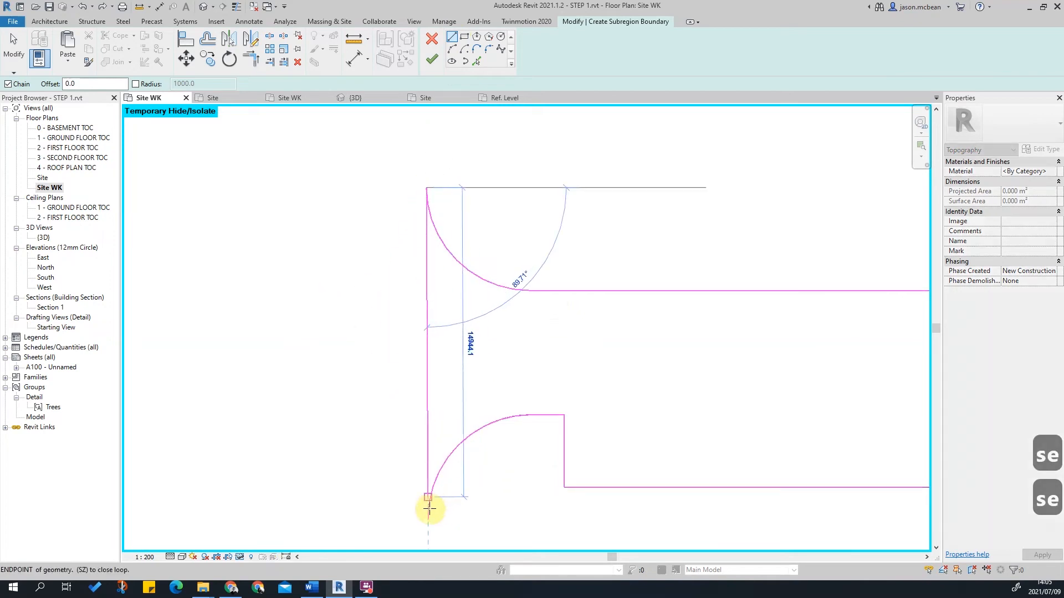
pyautogui.click(429, 518)
pyautogui.scroll(-2, 425, 270)
pyautogui.press('Escape')
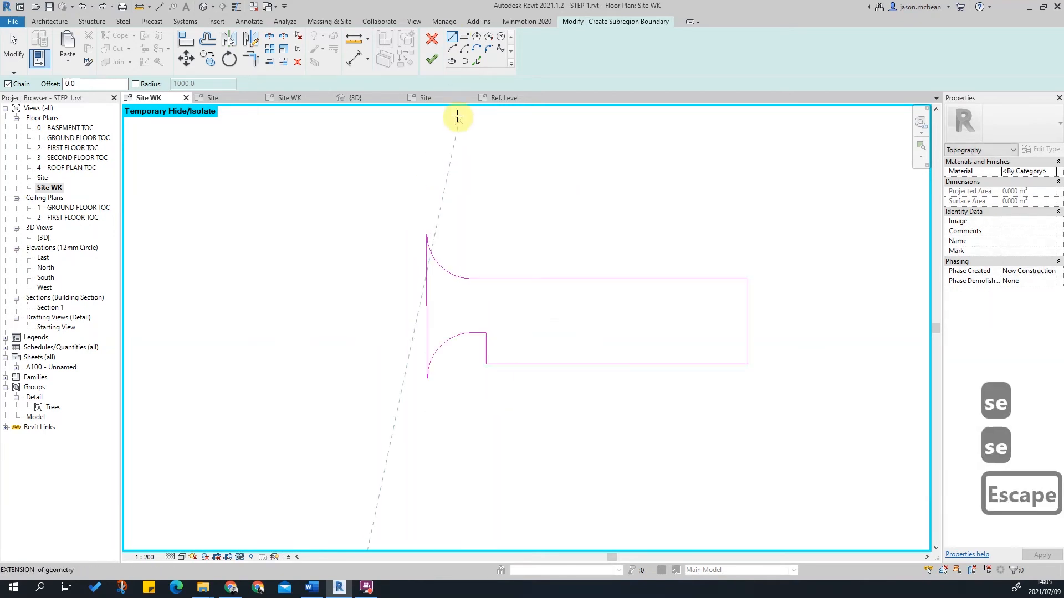
pyautogui.click(432, 62)
pyautogui.press('Escape')
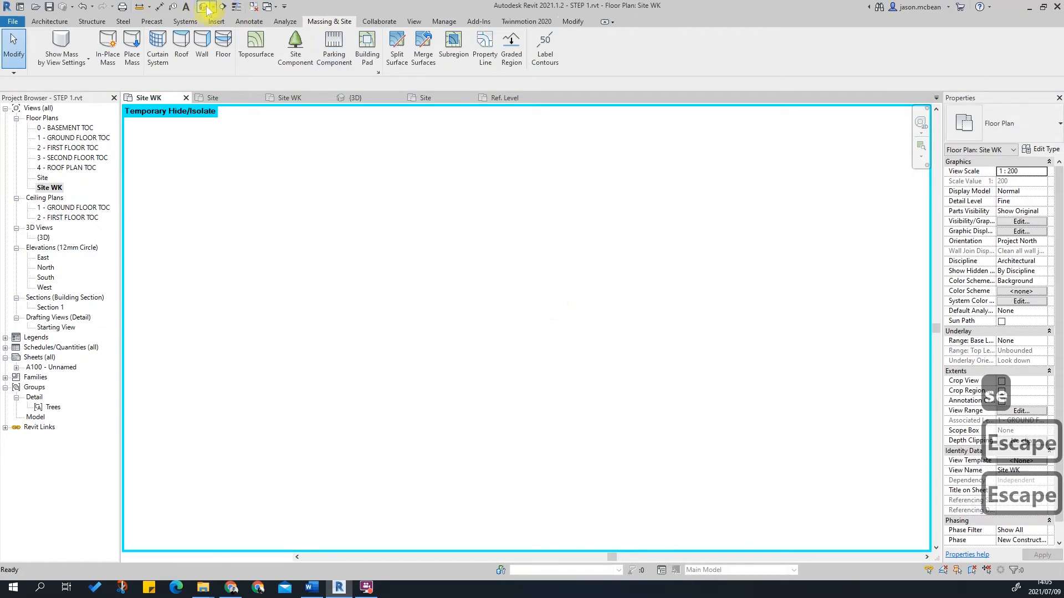
# Open the 3D view and assign the Site - Hardcore material to the new parking subregion.
pyautogui.click(205, 6)
pyautogui.scroll(5, 477, 258)
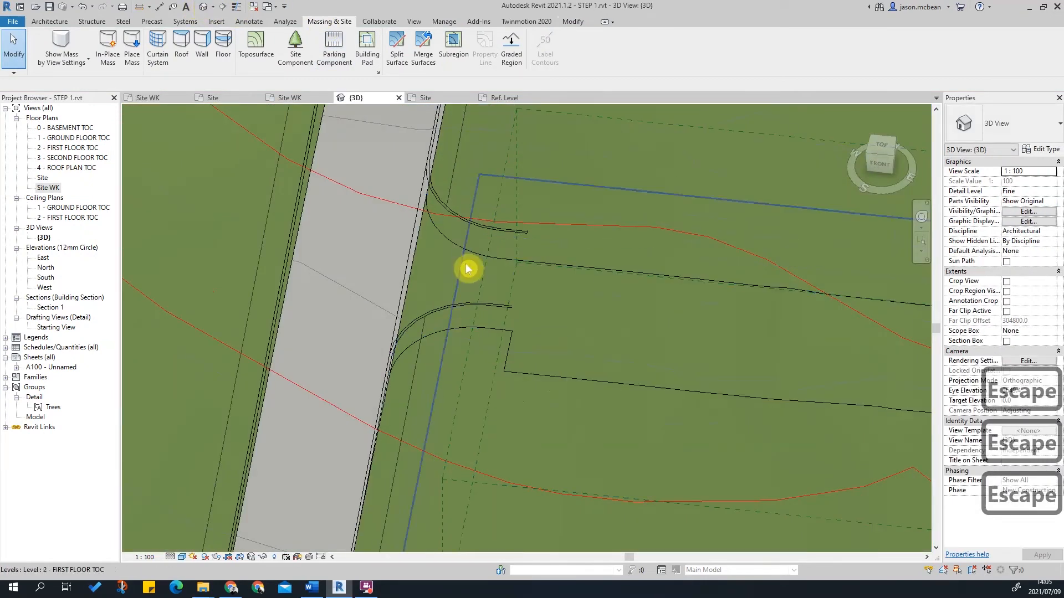
pyautogui.click(468, 252)
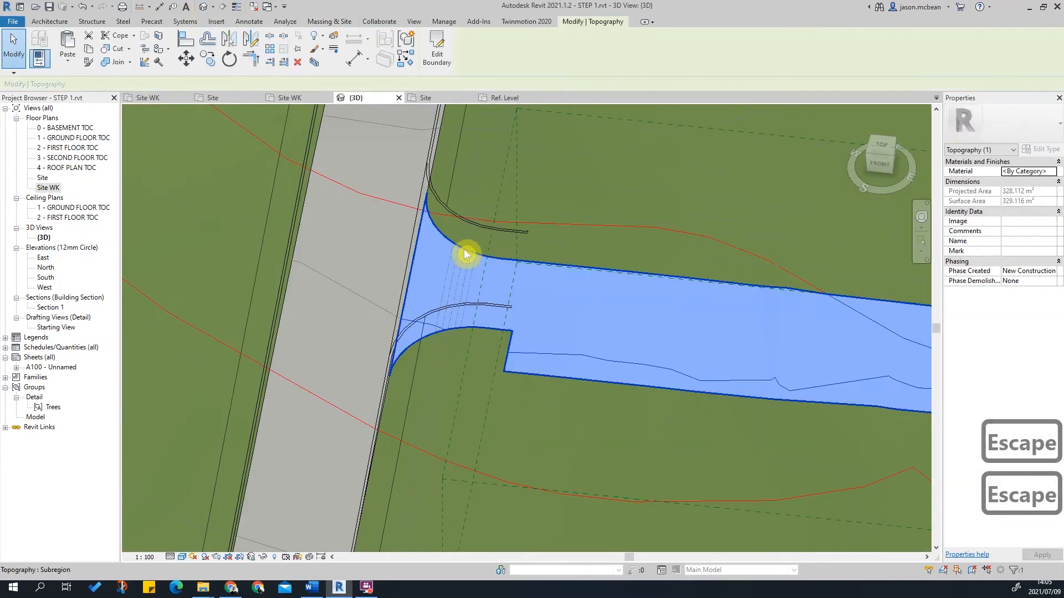
pyautogui.click(1052, 172)
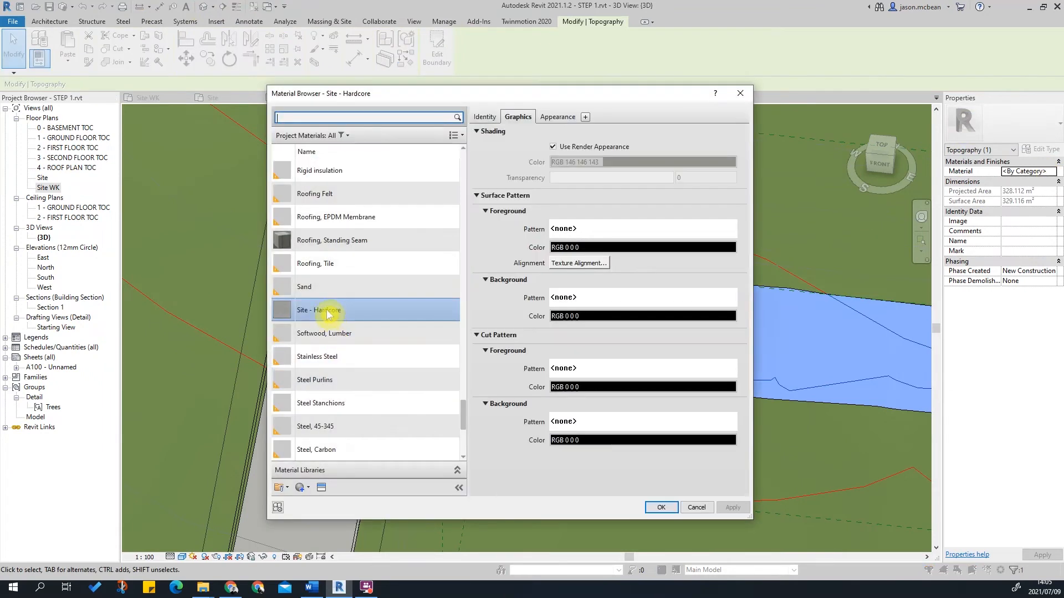
pyautogui.click(661, 509)
pyautogui.press('Escape')
pyautogui.press('Escape')
pyautogui.press('Escape')
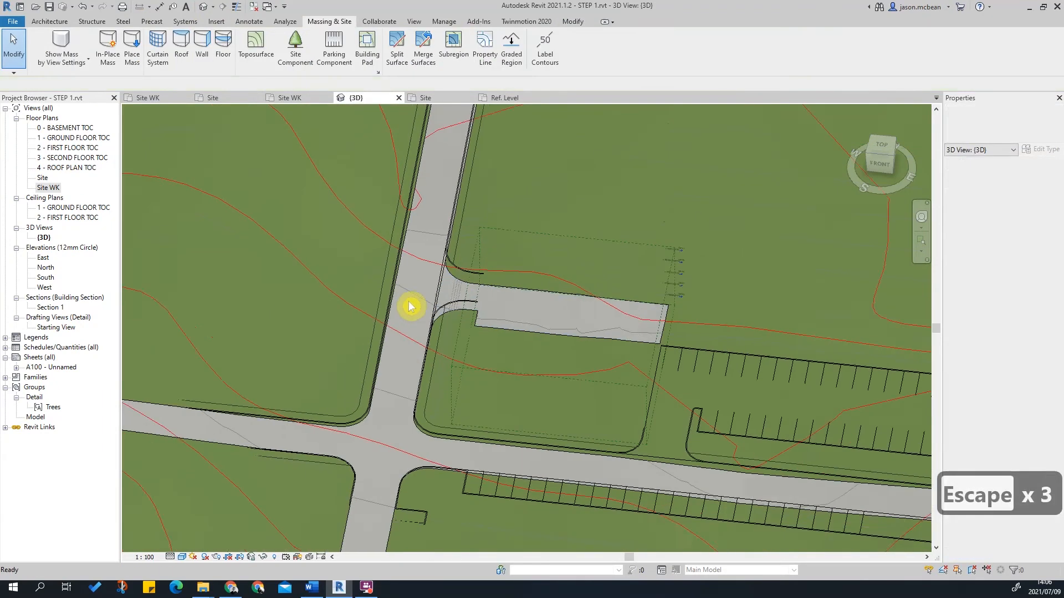
# Examine the parking subregion and its road entrance from another angle in the 3D view.
pyautogui.scroll(-4, 410, 304)
pyautogui.keyDown('shift'); pyautogui.moveTo(430, 427); pyautogui.dragTo(482, 394, button='middle'); pyautogui.keyUp('shift')
pyautogui.scroll(3, 447, 344)
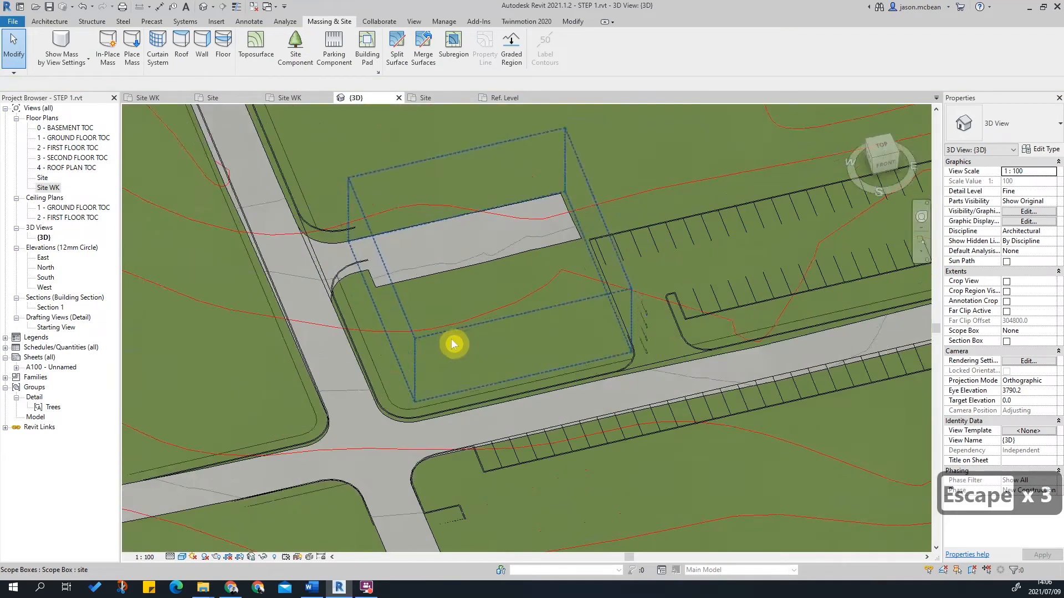
pyautogui.press('Escape')
pyautogui.scroll(-2, 487, 423)
pyautogui.scroll(3, 550, 478)
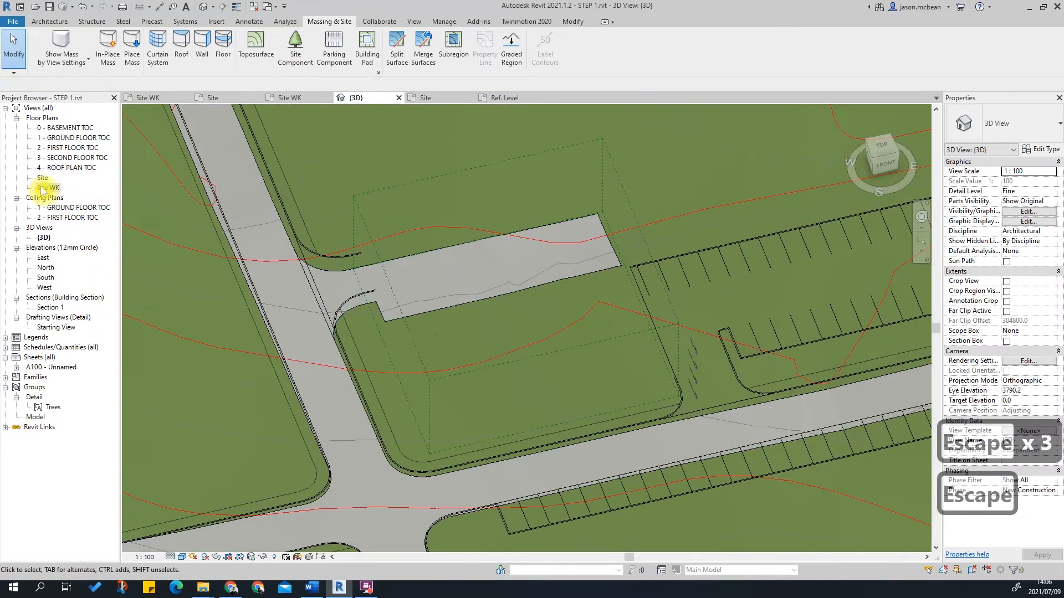
# Open the Site floor plan and examine the road surface around the intersection.
pyautogui.doubleClick(38, 187)
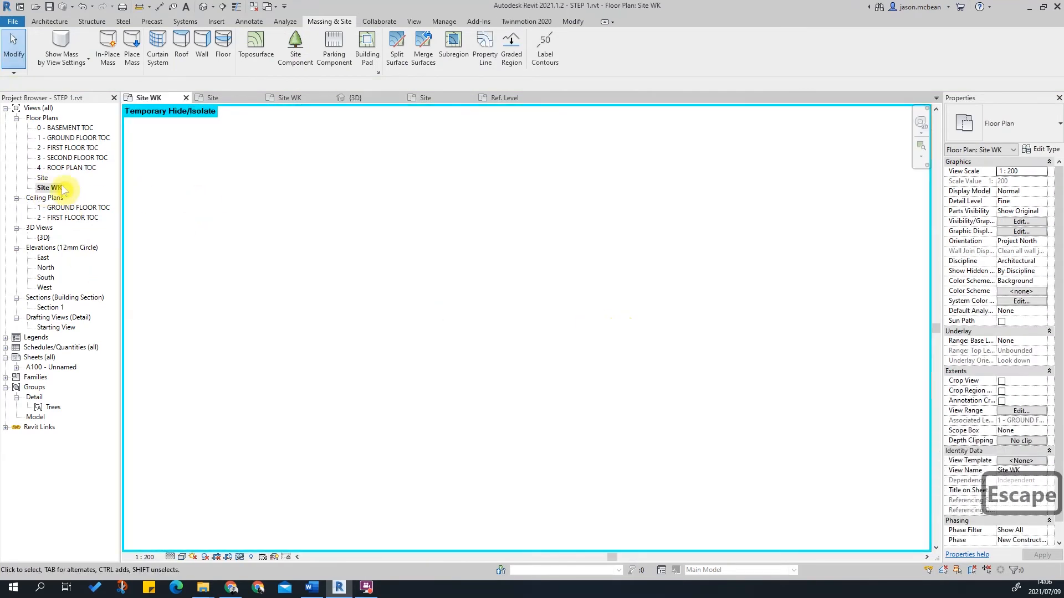
pyautogui.doubleClick(43, 178)
pyautogui.scroll(2, 355, 258)
pyautogui.press('Escape')
pyautogui.press('Escape')
pyautogui.scroll(-5, 712, 297)
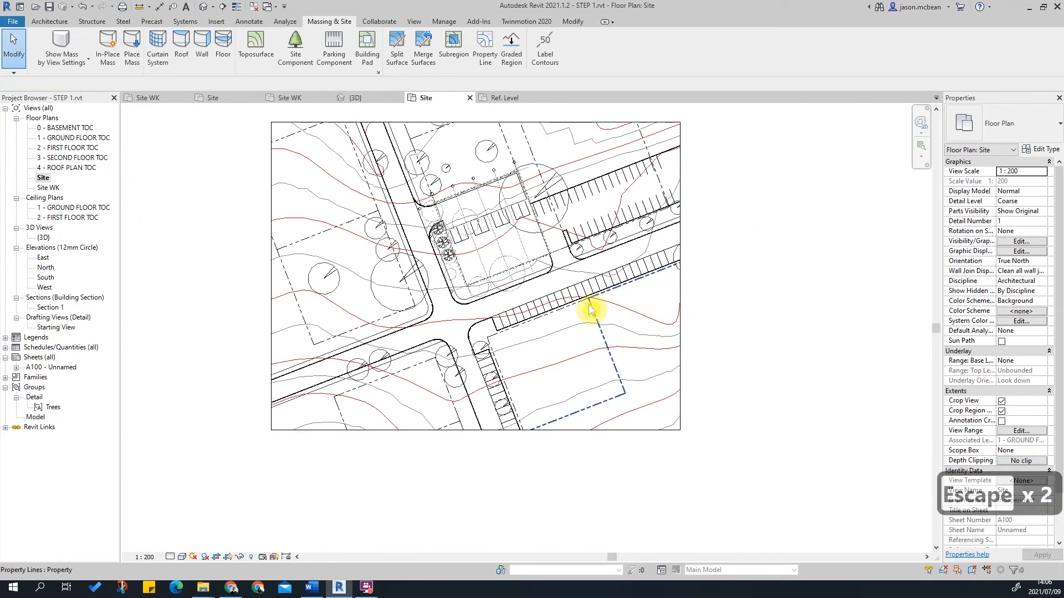
pyautogui.scroll(2, 413, 339)
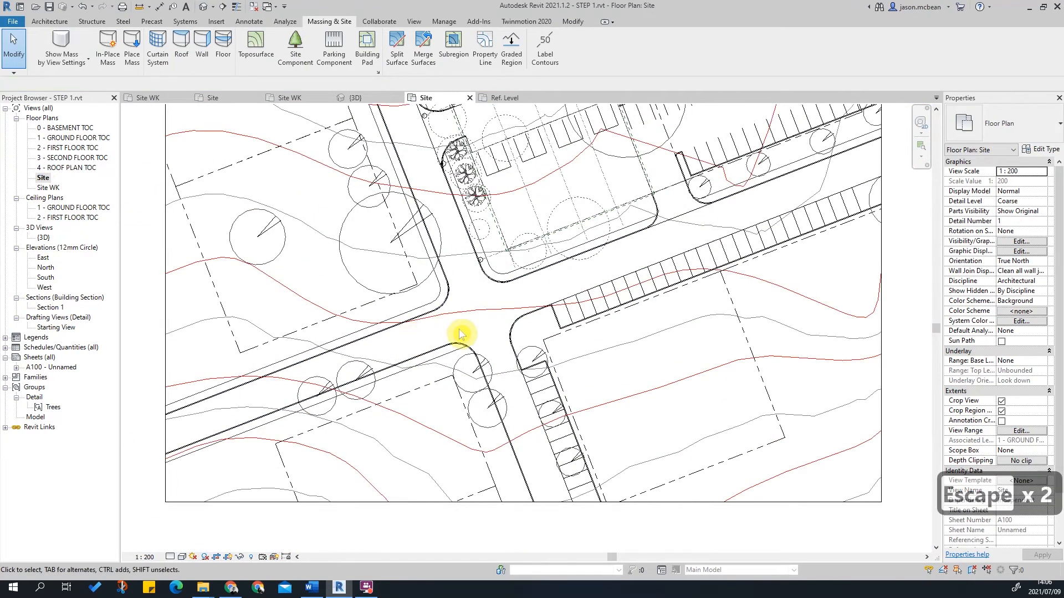
pyautogui.click(498, 309)
pyautogui.scroll(-2, 499, 310)
pyautogui.scroll(2, 655, 370)
pyautogui.press('Escape')
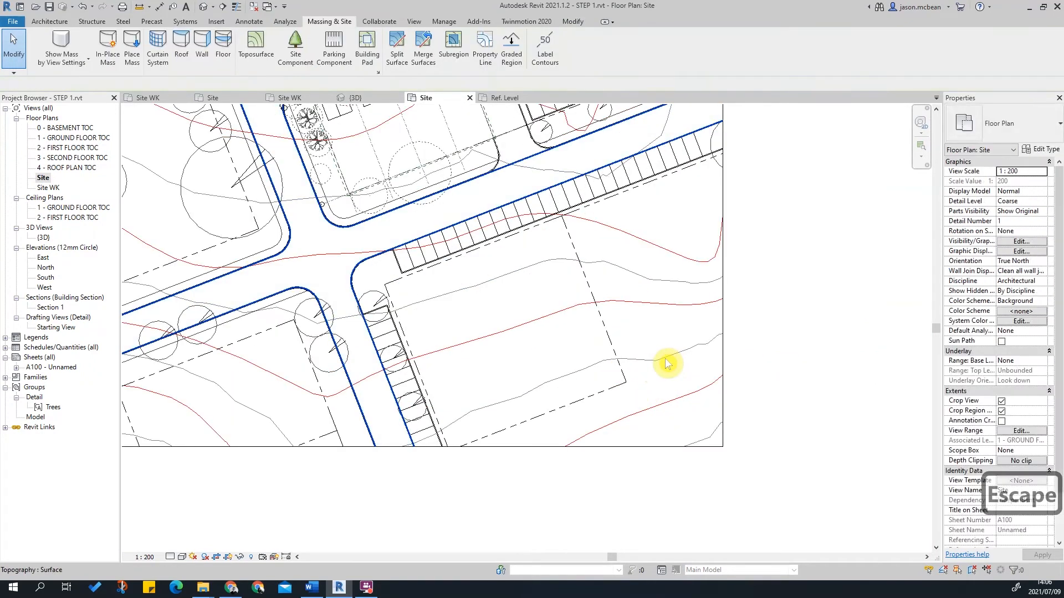
# Look over the parking bays, kerbs, trees and property lines across the Site floor plan.
pyautogui.click(722, 372)
pyautogui.scroll(-1, 807, 384)
pyautogui.moveTo(451, 382); pyautogui.dragTo(483, 462, button='middle')
pyautogui.press('Escape')
pyautogui.scroll(2, 483, 464)
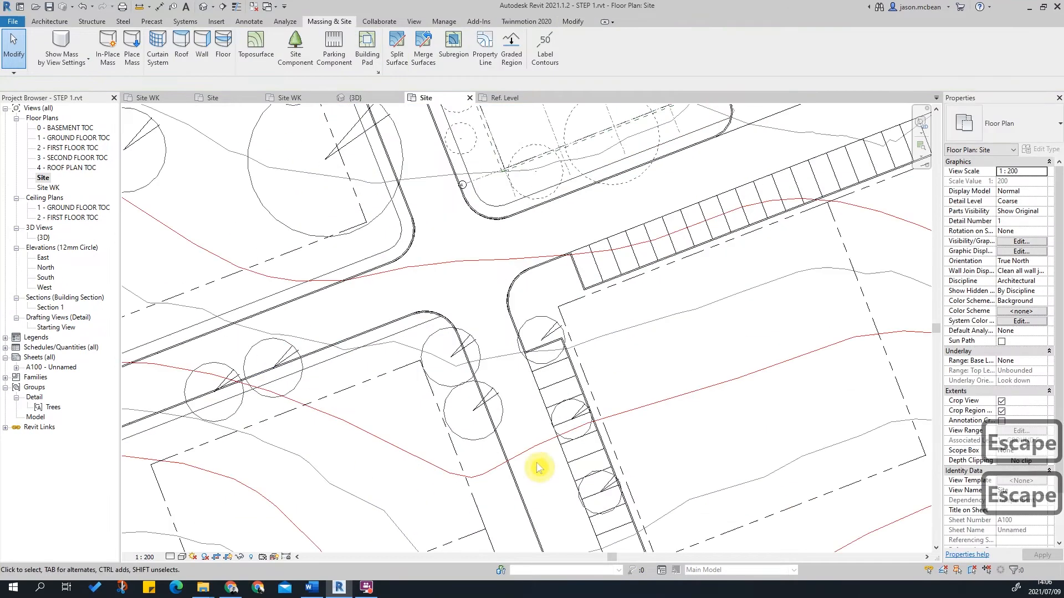
pyautogui.scroll(-2, 693, 370)
pyautogui.moveTo(689, 366); pyautogui.dragTo(665, 420, button='middle')
pyautogui.scroll(-4, 495, 258)
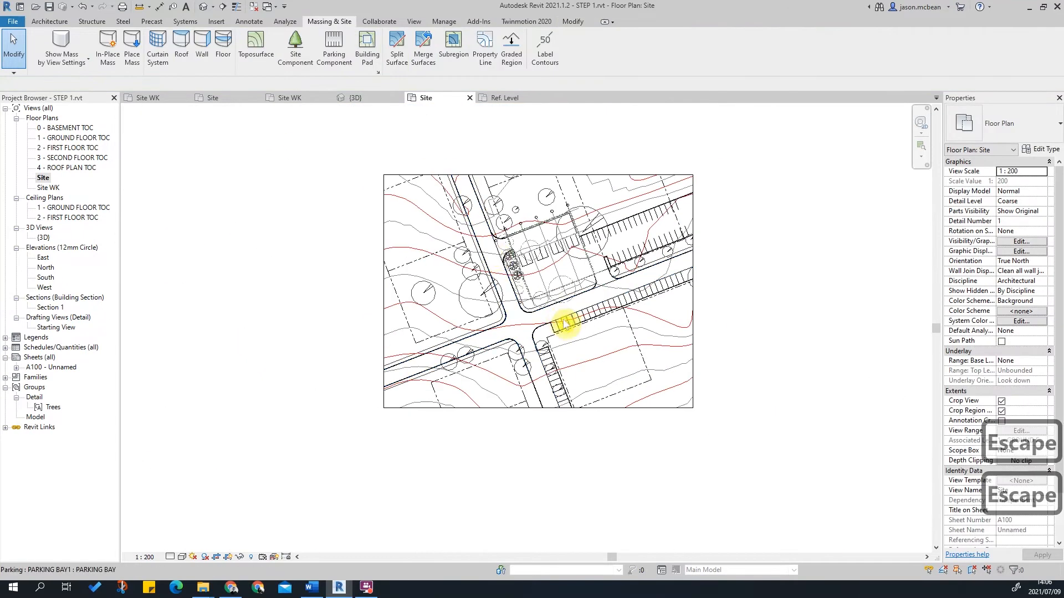
pyautogui.scroll(5, 566, 319)
pyautogui.moveTo(449, 309); pyautogui.dragTo(460, 305, button='middle')
pyautogui.press('Escape')
pyautogui.scroll(-2, 535, 290)
pyautogui.scroll(2, 540, 301)
pyautogui.scroll(-2, 465, 316)
pyautogui.scroll(2, 459, 316)
pyautogui.moveTo(553, 304); pyautogui.dragTo(565, 394, button='middle')
pyautogui.scroll(-3, 404, 278)
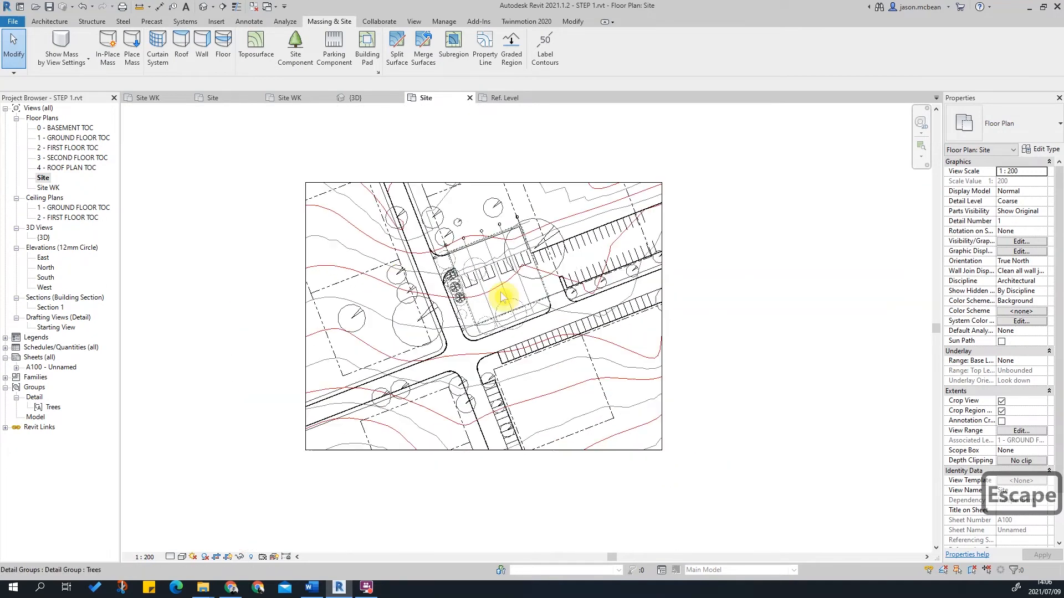
pyautogui.press('Escape')
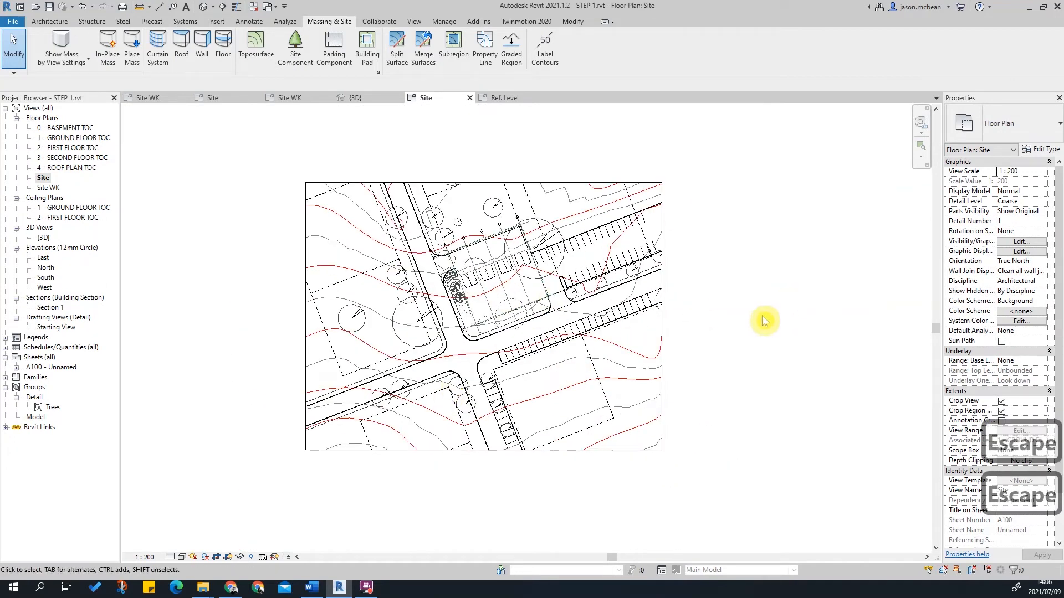
# Return to the Site floor plan from Site WK and duplicate it with detailing.
pyautogui.click(48, 188)
pyautogui.doubleClick(47, 189)
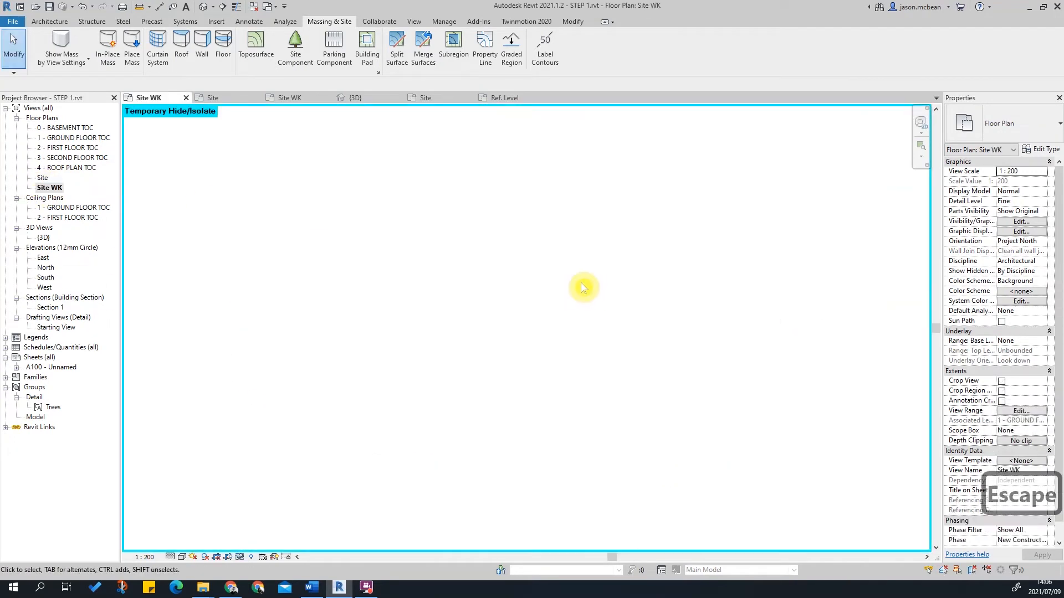
pyautogui.doubleClick(42, 178)
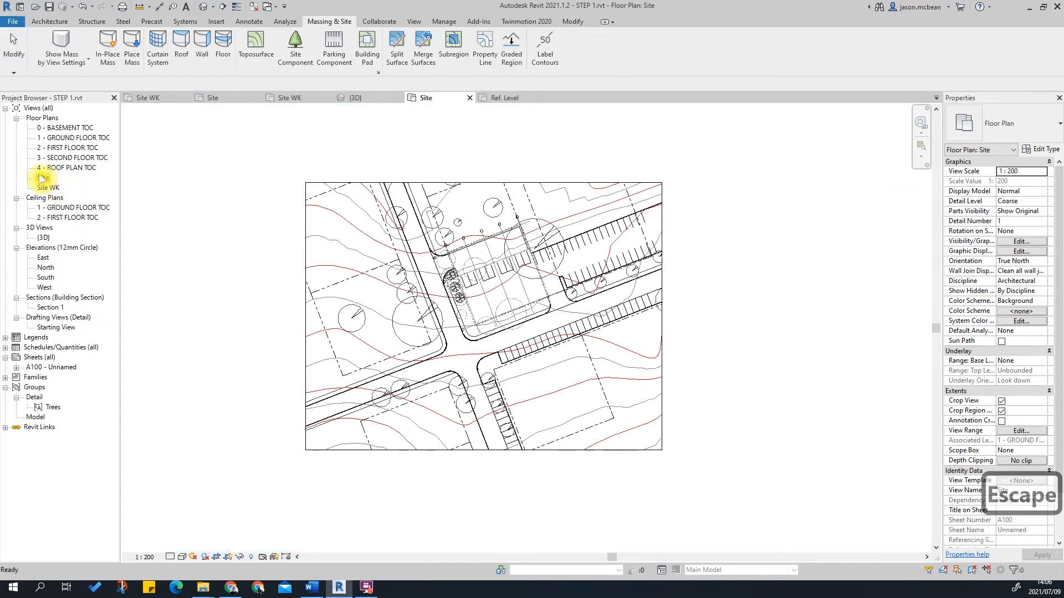
pyautogui.rightClick(42, 178)
pyautogui.press('Escape')
pyautogui.rightClick(42, 178)
pyautogui.moveTo(177, 266)
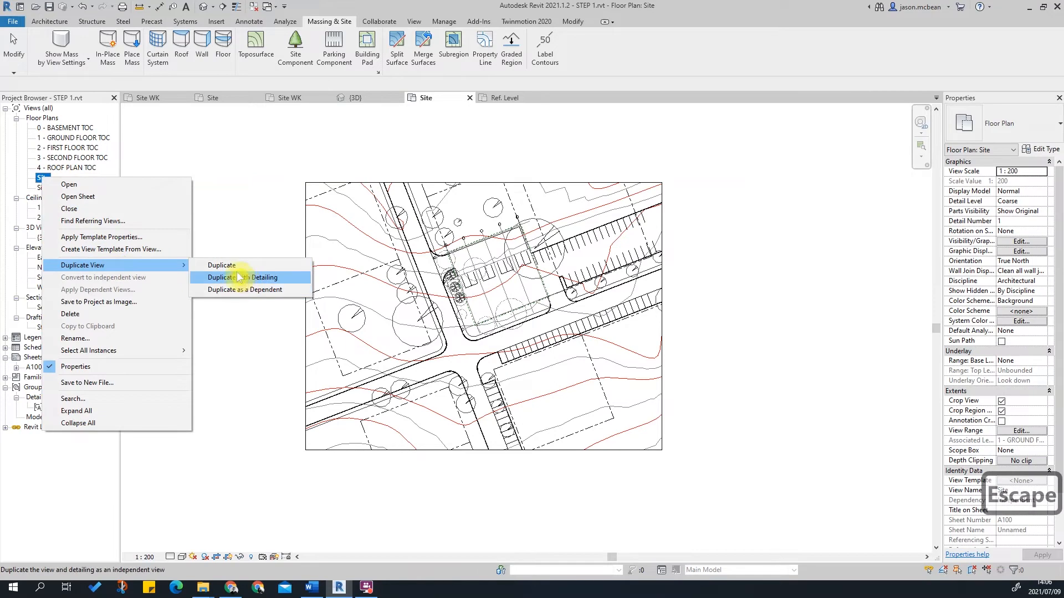
pyautogui.click(235, 278)
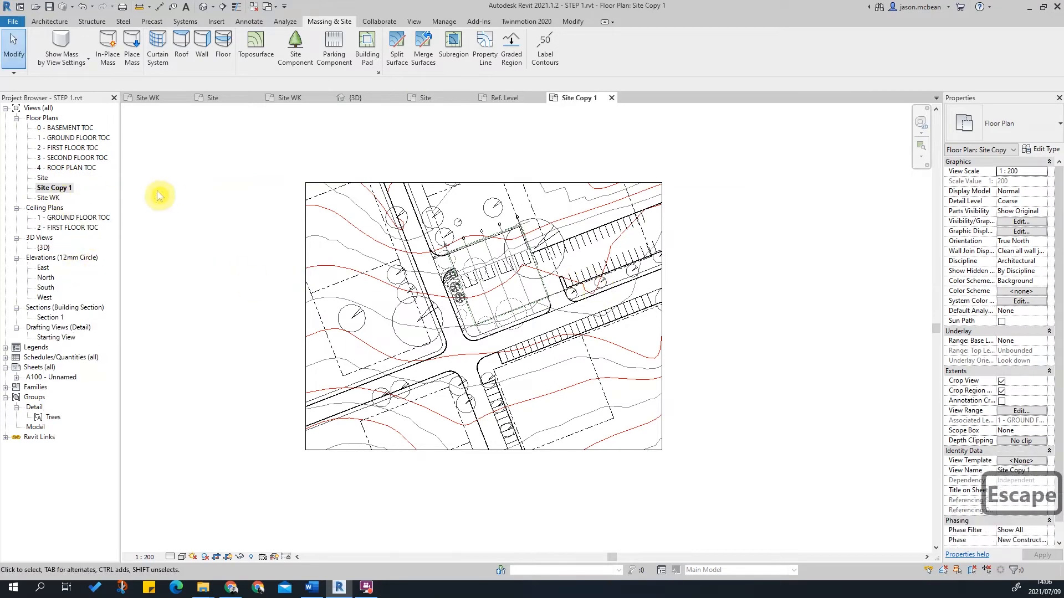
# Delete the duplicated Site Copy 1 floor plan.
pyautogui.rightClick(55, 190)
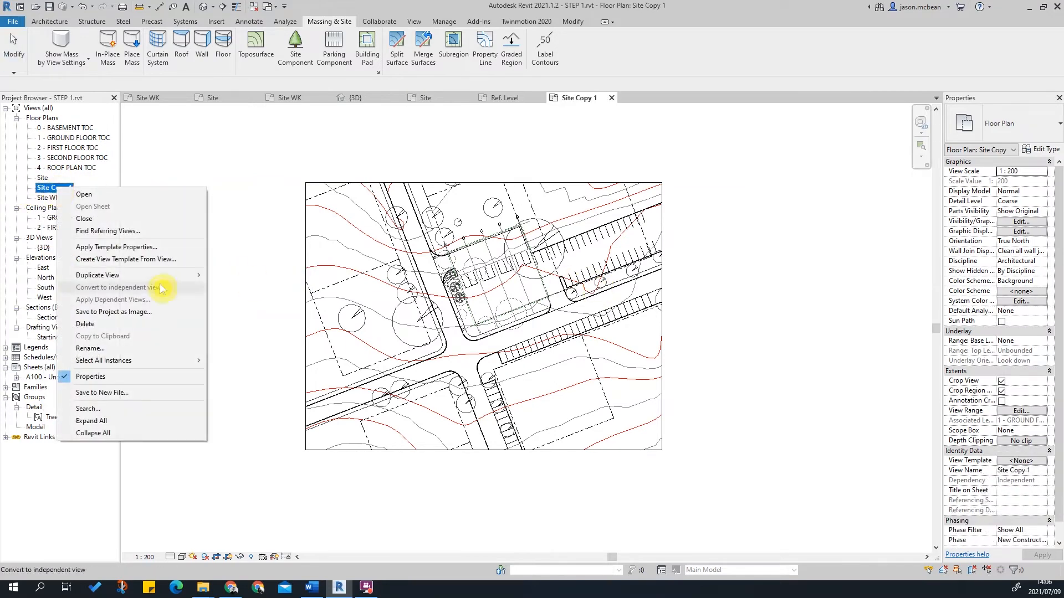
pyautogui.click(133, 184)
pyautogui.click(56, 188)
pyautogui.press('Delete')
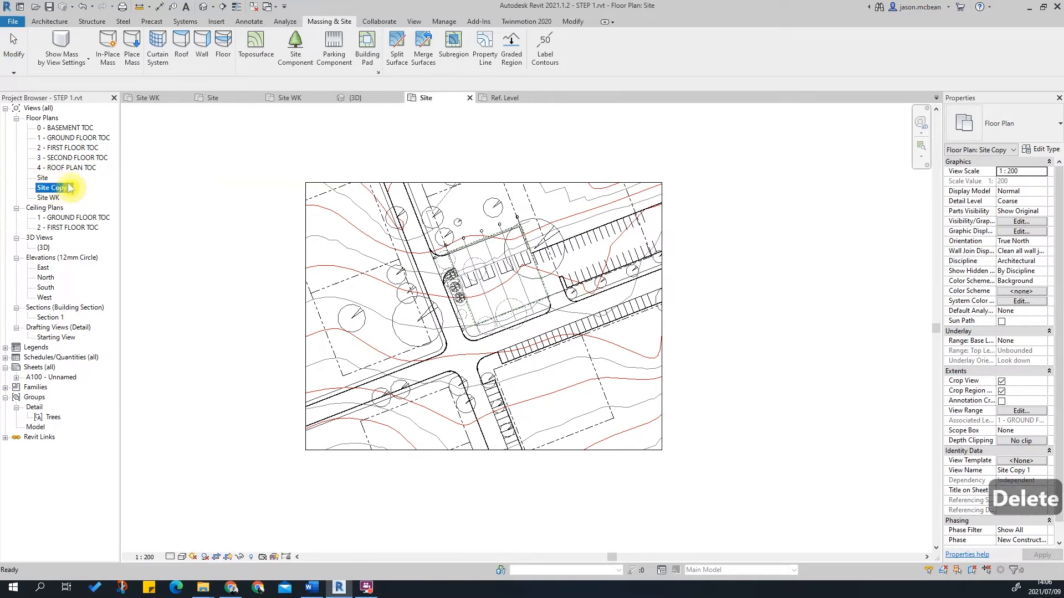
# Duplicate the Site floor plan without its detailing.
pyautogui.rightClick(48, 181)
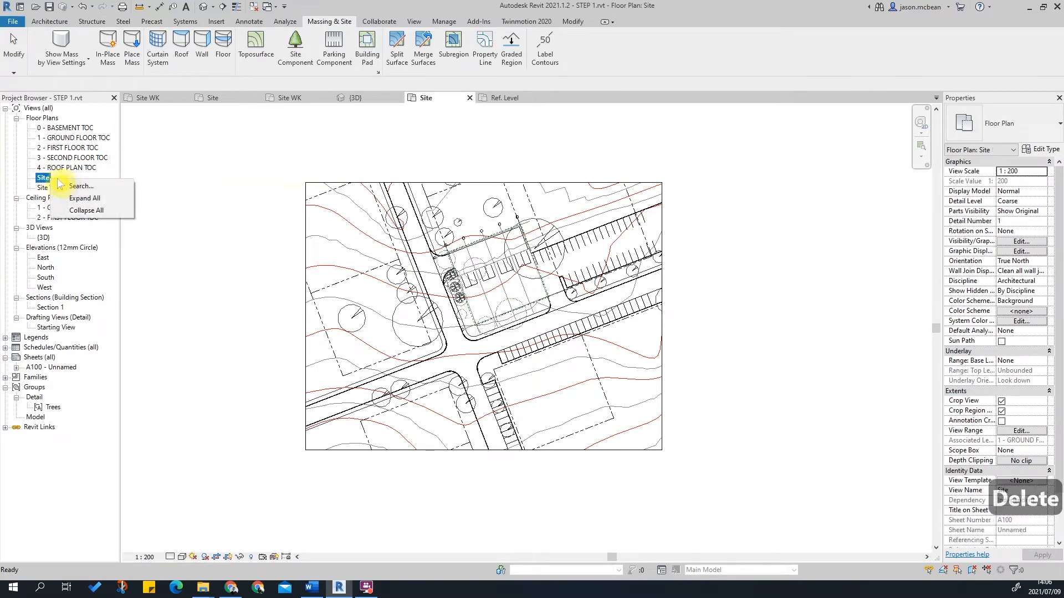
pyautogui.rightClick(40, 180)
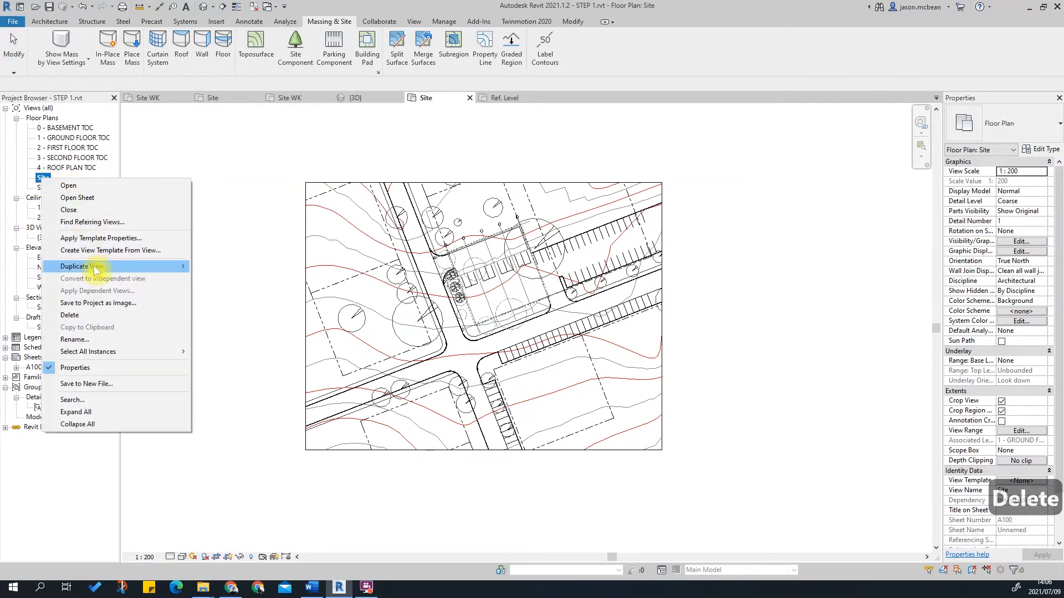
pyautogui.moveTo(175, 270)
pyautogui.click(236, 267)
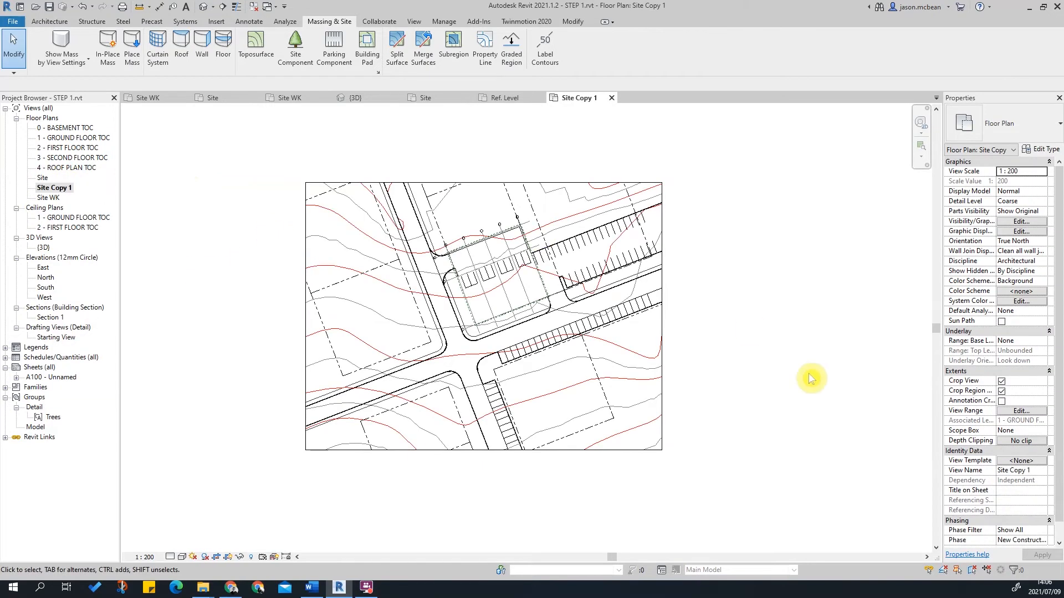
# Turn off the crop view and hide the crop region in the Site Copy 1 floor plan.
pyautogui.scroll(3, 458, 258)
pyautogui.scroll(-5, 457, 258)
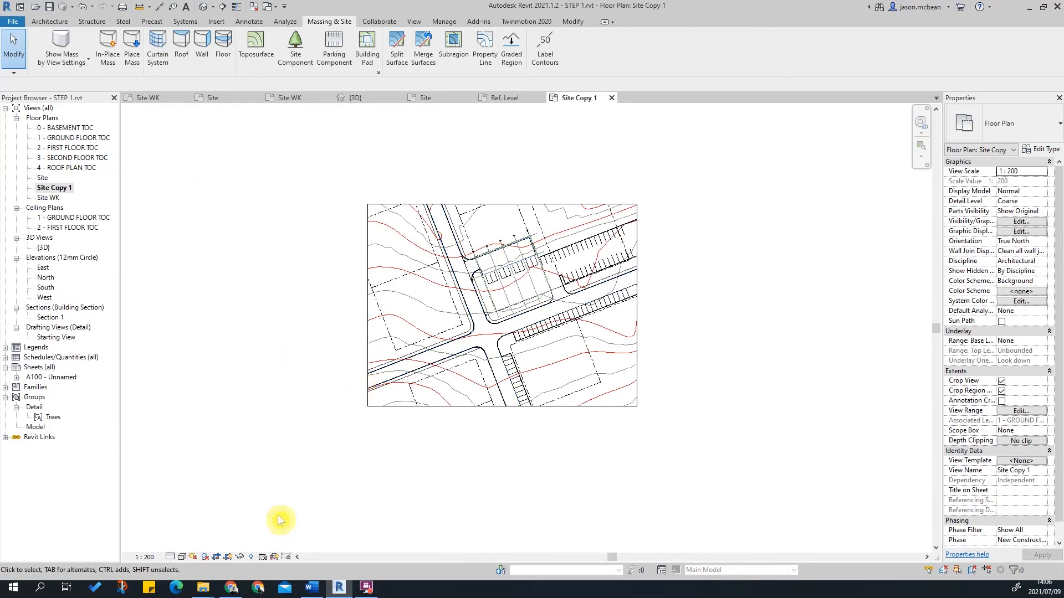
pyautogui.click(636, 310)
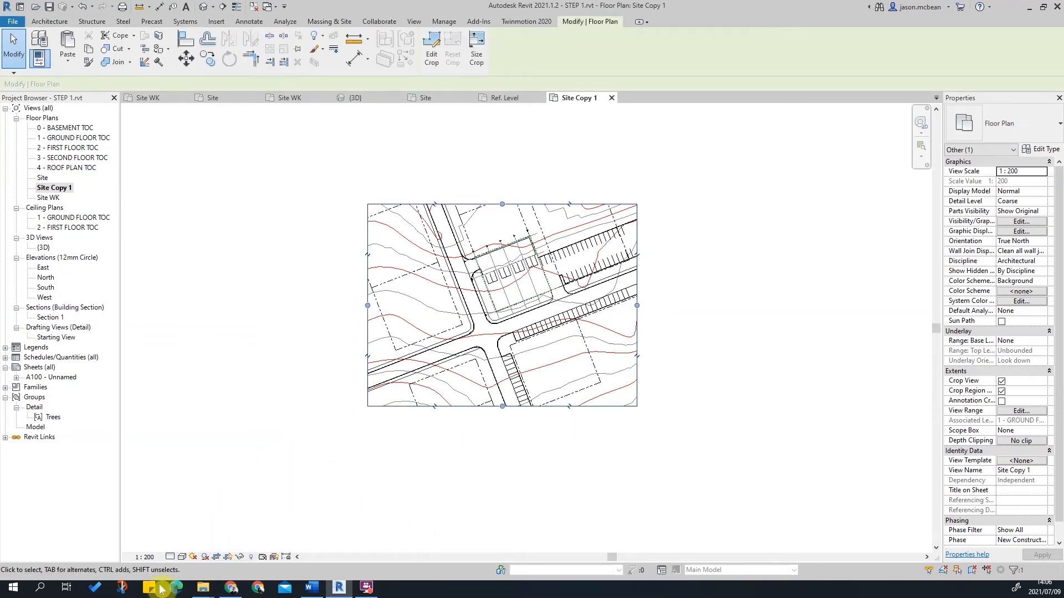
pyautogui.click(216, 557)
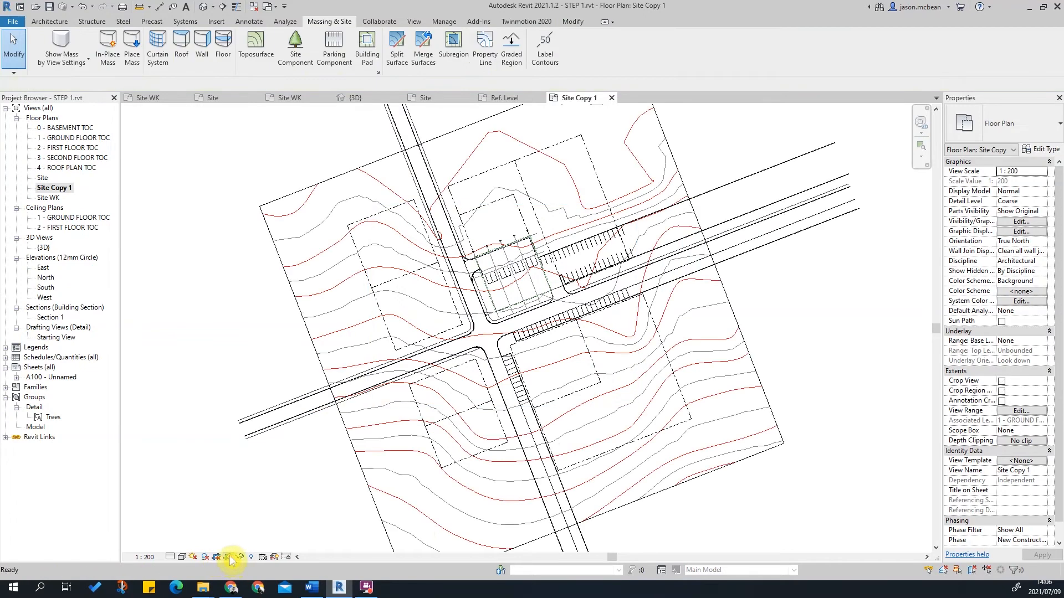
# Examine the roads, parking bays and contours across the uncropped Site Copy 1 plan.
pyautogui.scroll(5, 499, 333)
pyautogui.scroll(-6, 508, 336)
pyautogui.scroll(3, 394, 352)
pyautogui.scroll(2, 598, 312)
pyautogui.scroll(-3, 630, 269)
pyautogui.scroll(-3, 610, 310)
pyautogui.scroll(2, 912, 332)
pyautogui.scroll(2, 471, 294)
pyautogui.scroll(-4, 472, 294)
pyautogui.scroll(3, 474, 297)
pyautogui.scroll(-1, 474, 298)
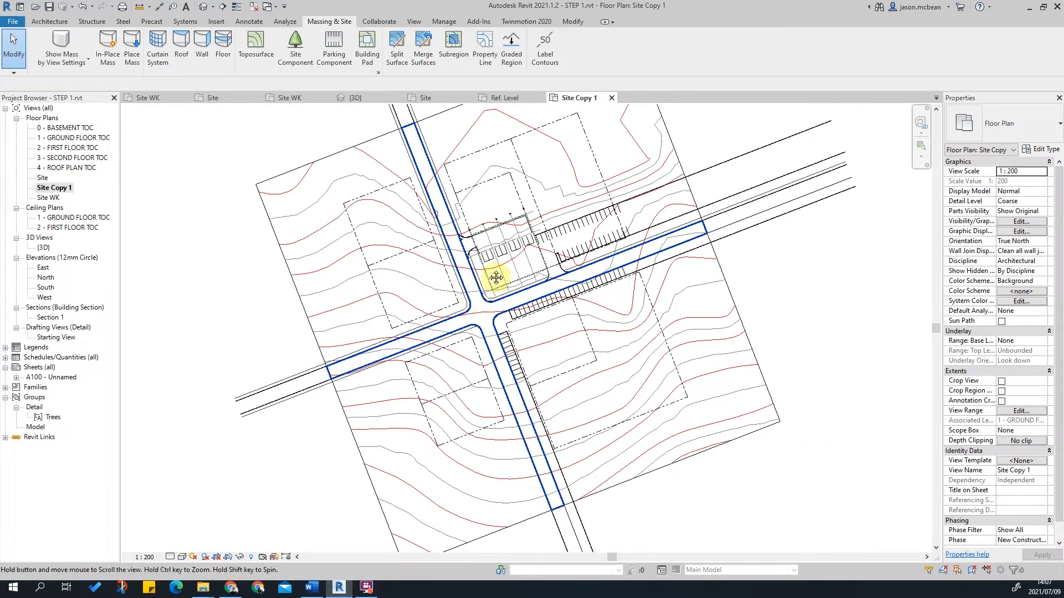
pyautogui.moveTo(474, 297); pyautogui.dragTo(492, 267, button='middle')
pyautogui.press('Escape')
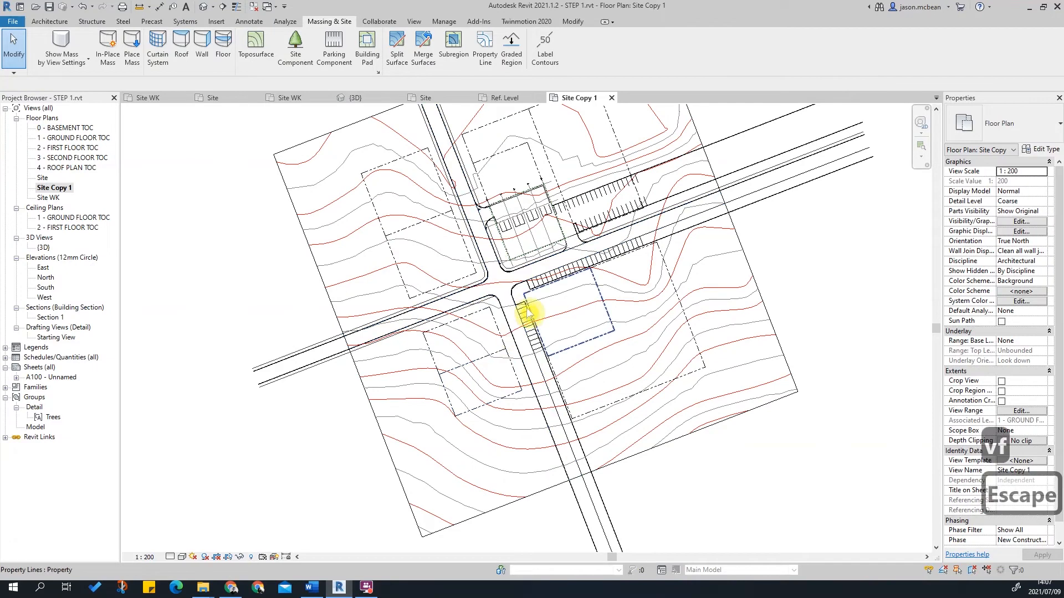
# Hide the annotation categories in the Site Copy 1 visibility/graphic overrides.
pyautogui.press('v')
pyautogui.press('g')
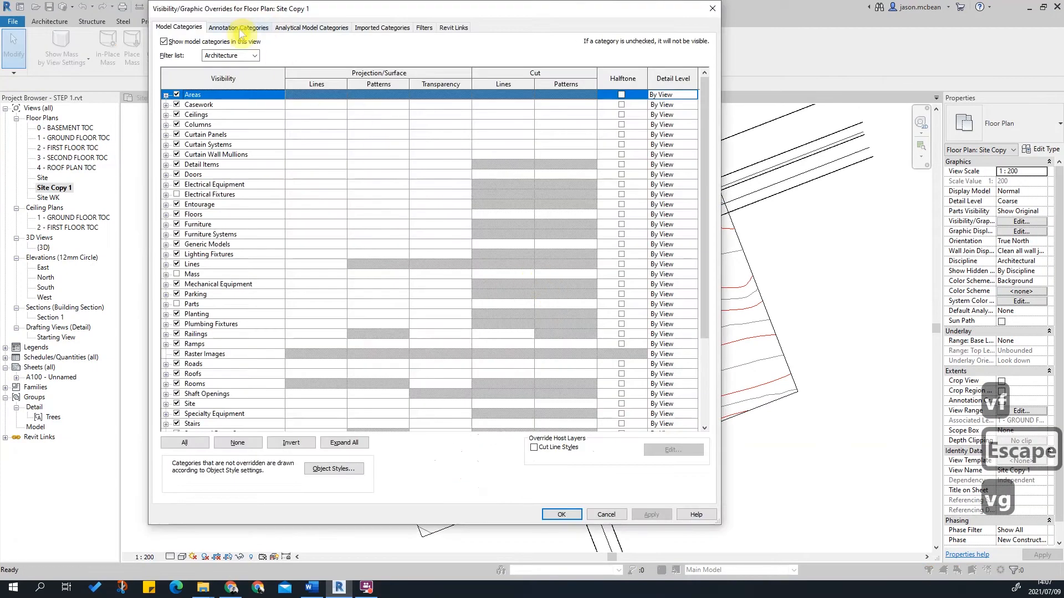
pyautogui.click(258, 27)
pyautogui.click(165, 41)
pyautogui.click(176, 29)
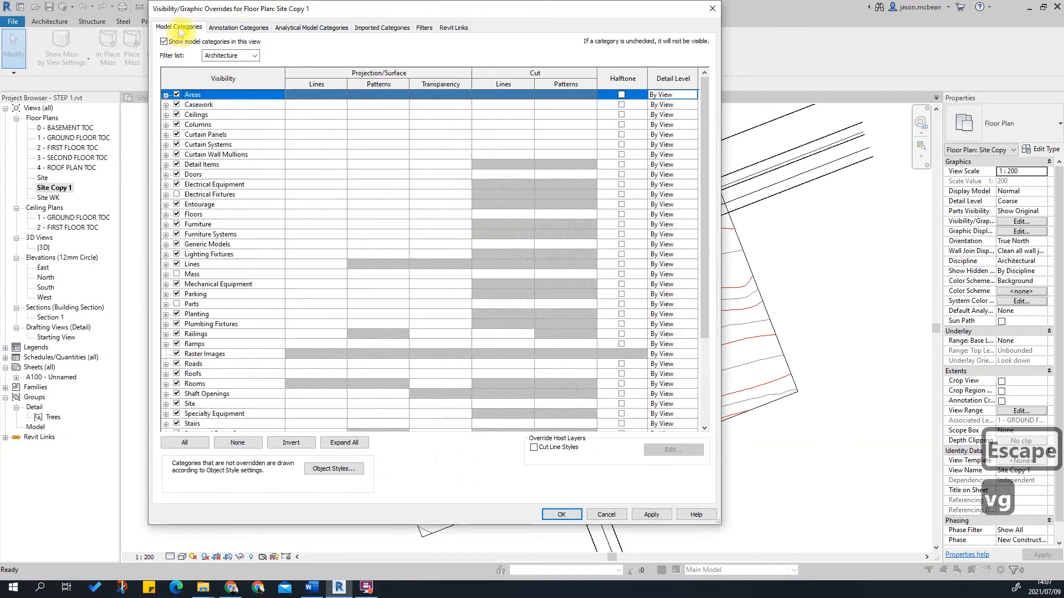
# Turn off the visibility of every model category in the Site Copy 1 view.
pyautogui.click(184, 442)
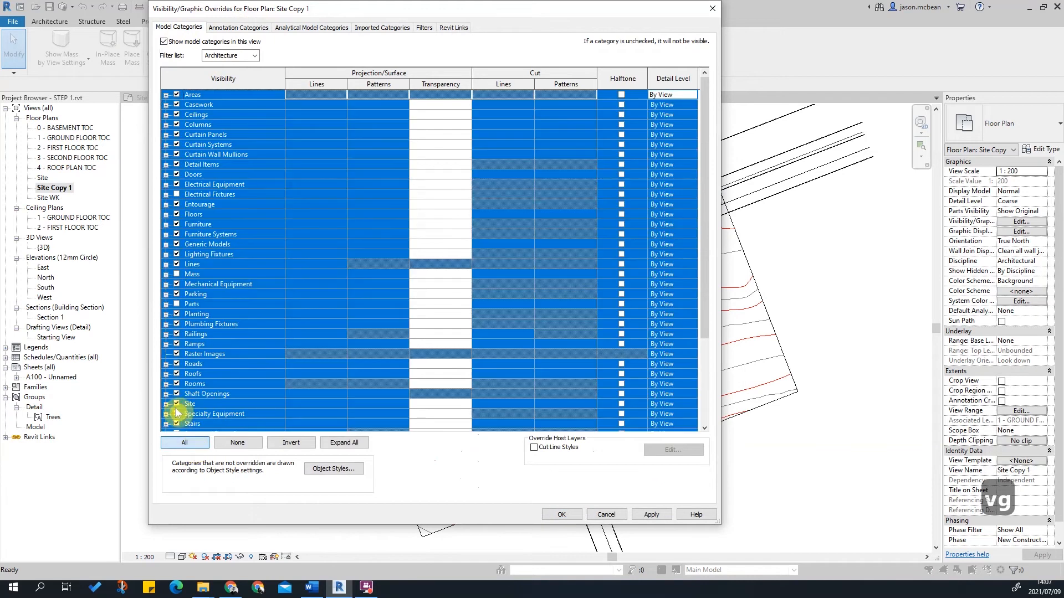
pyautogui.click(200, 386)
pyautogui.click(185, 442)
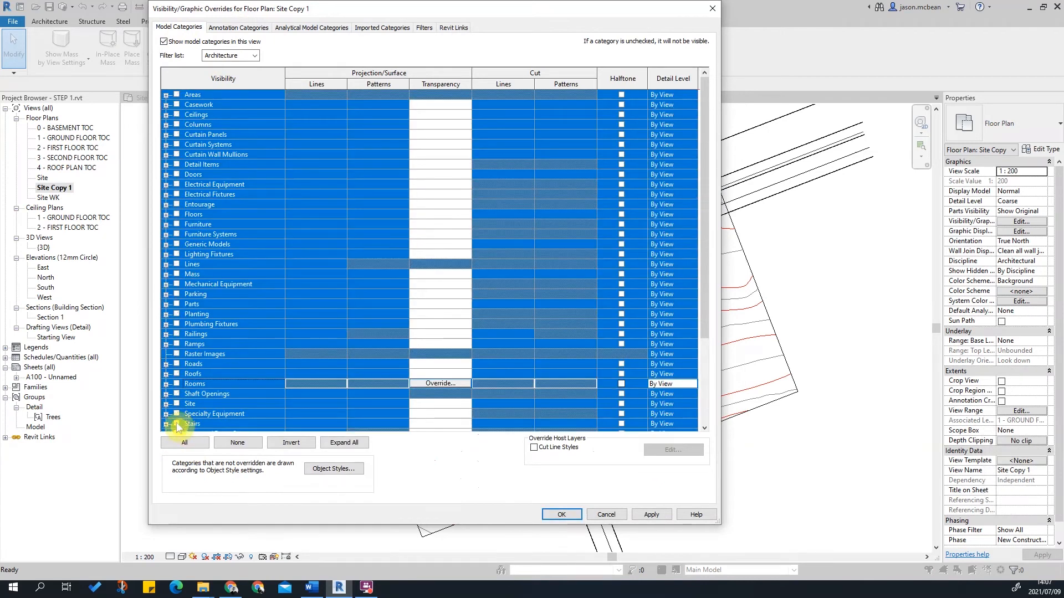
# Make Topography visible with only its Primary Contours and Secondary Contours enabled, and apply the overrides.
pyautogui.click(208, 394)
pyautogui.press('Down')
pyautogui.press('Down')
pyautogui.press('Down')
pyautogui.press('Down')
pyautogui.press('Down')
pyautogui.press('Down')
pyautogui.press('Down')
pyautogui.press('Down')
pyautogui.press('Down')
pyautogui.press('Down')
pyautogui.press('Down')
pyautogui.press('Down')
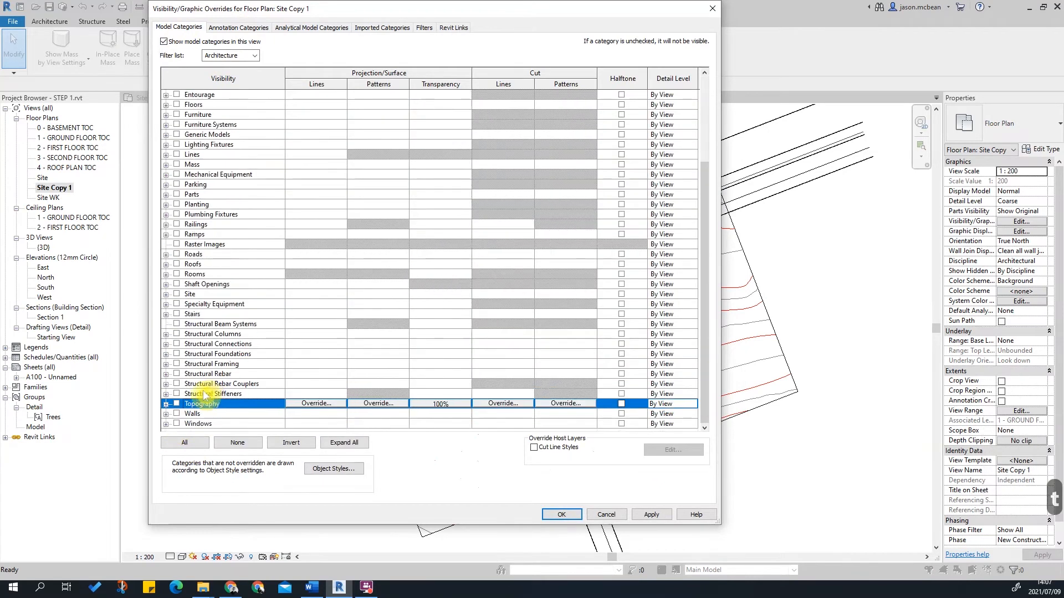
pyautogui.click(165, 404)
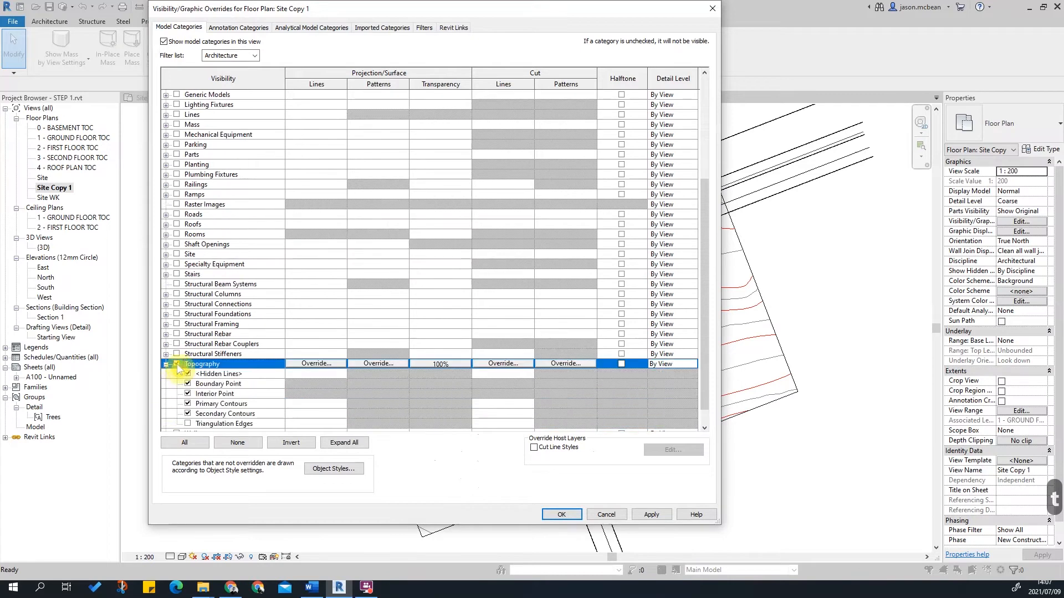
pyautogui.click(188, 374)
pyautogui.click(188, 384)
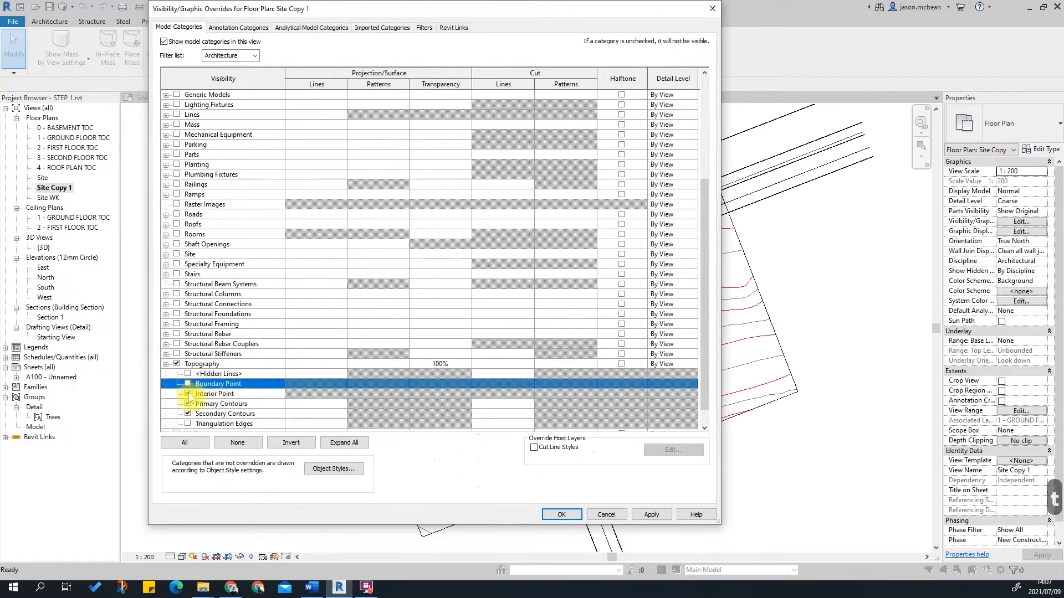
pyautogui.click(188, 394)
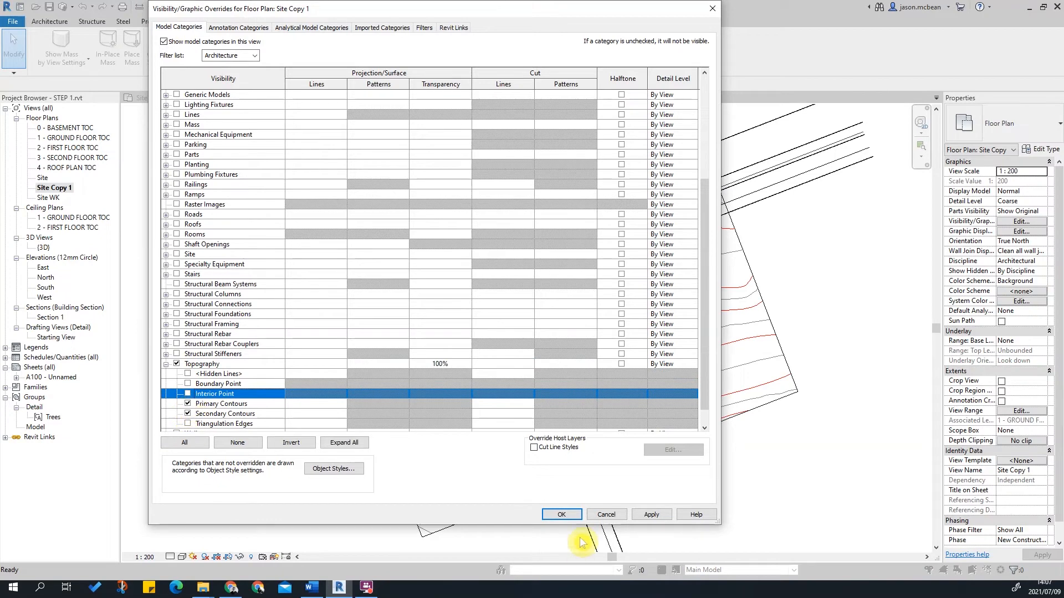
pyautogui.click(659, 518)
pyautogui.click(561, 514)
# Try hiding the road subregion element in the Site Copy 1 view.
pyautogui.scroll(5, 818, 289)
pyautogui.scroll(1, 720, 358)
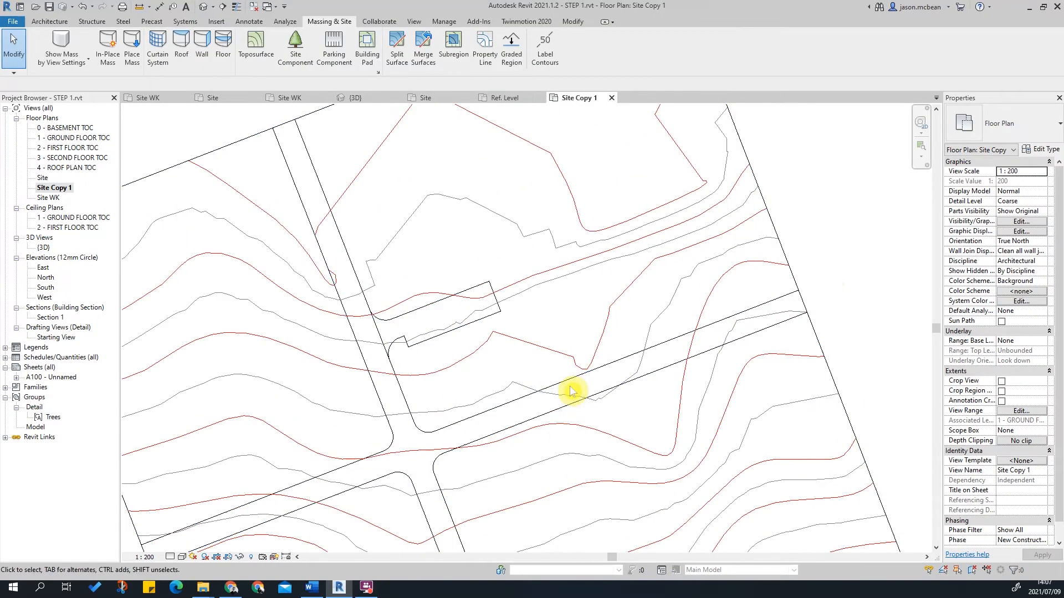
pyautogui.scroll(-1, 546, 356)
pyautogui.scroll(-1, 547, 356)
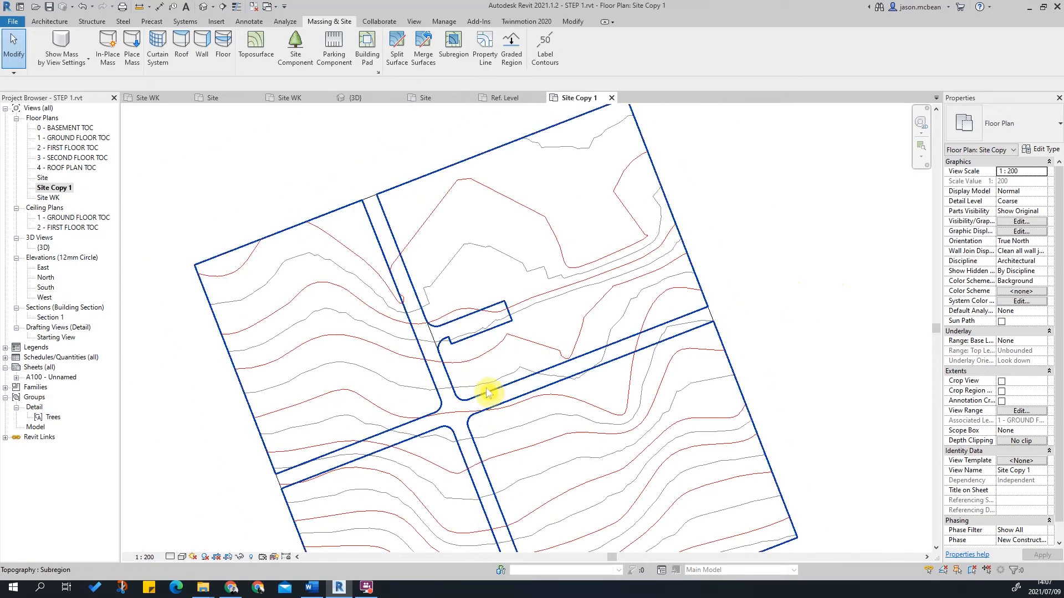
pyautogui.click(486, 409)
pyautogui.click(769, 259)
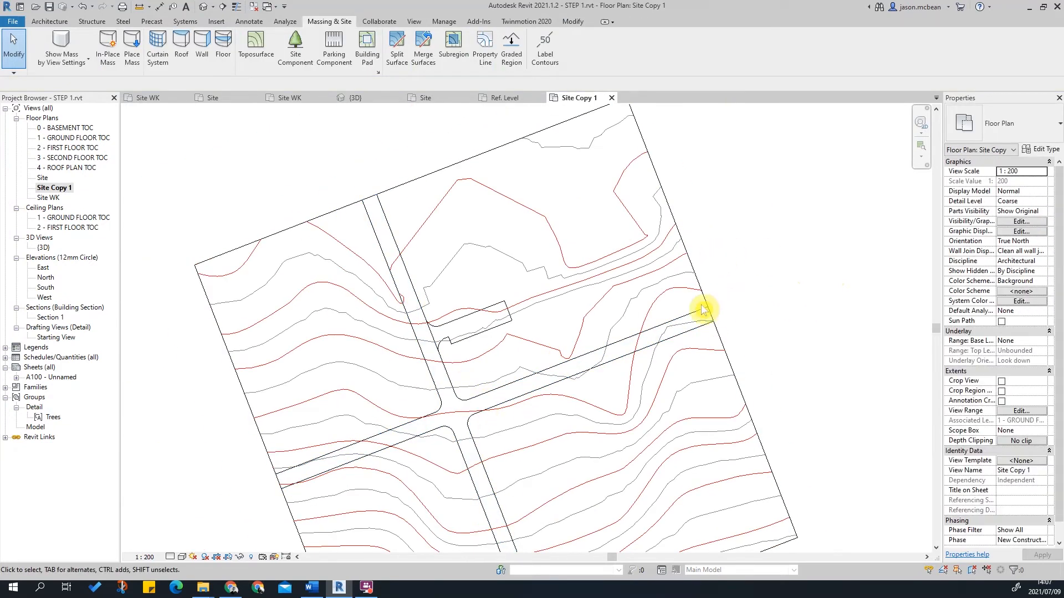
pyautogui.scroll(2, 680, 346)
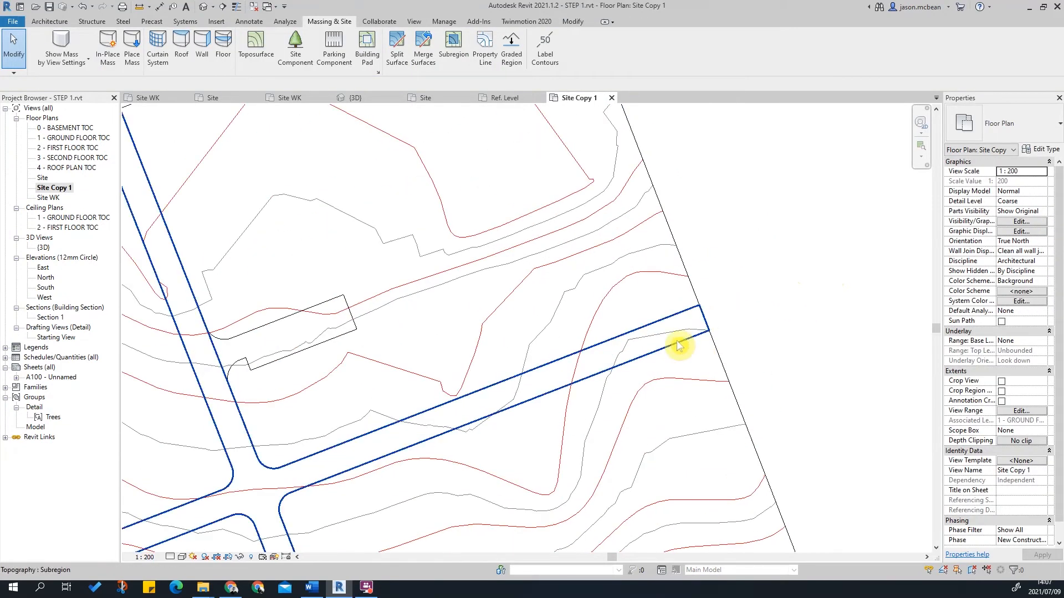
pyautogui.click(679, 345)
pyautogui.rightClick(678, 343)
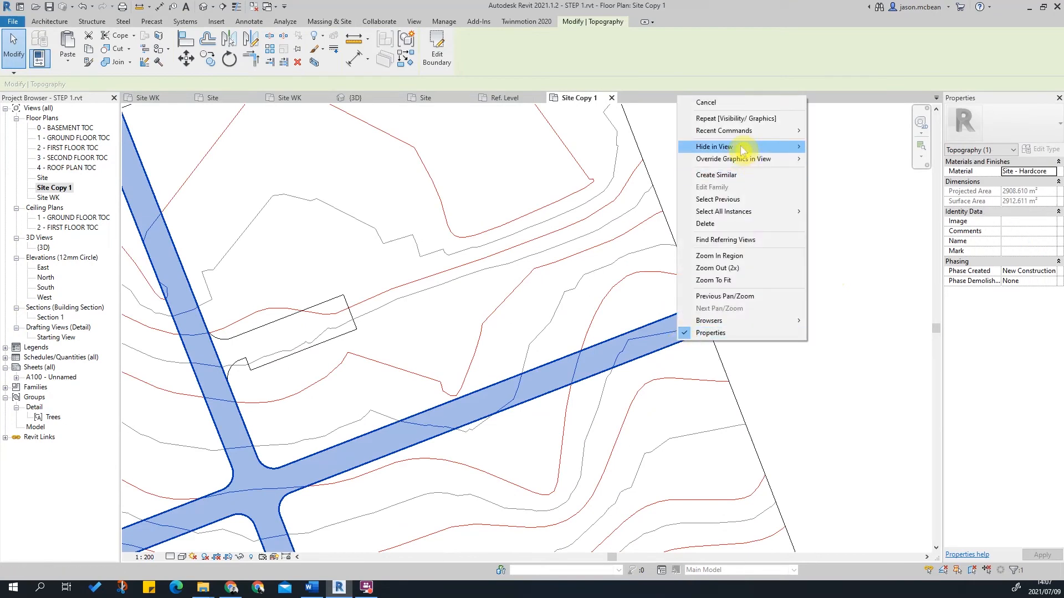
pyautogui.moveTo(786, 147)
pyautogui.click(836, 148)
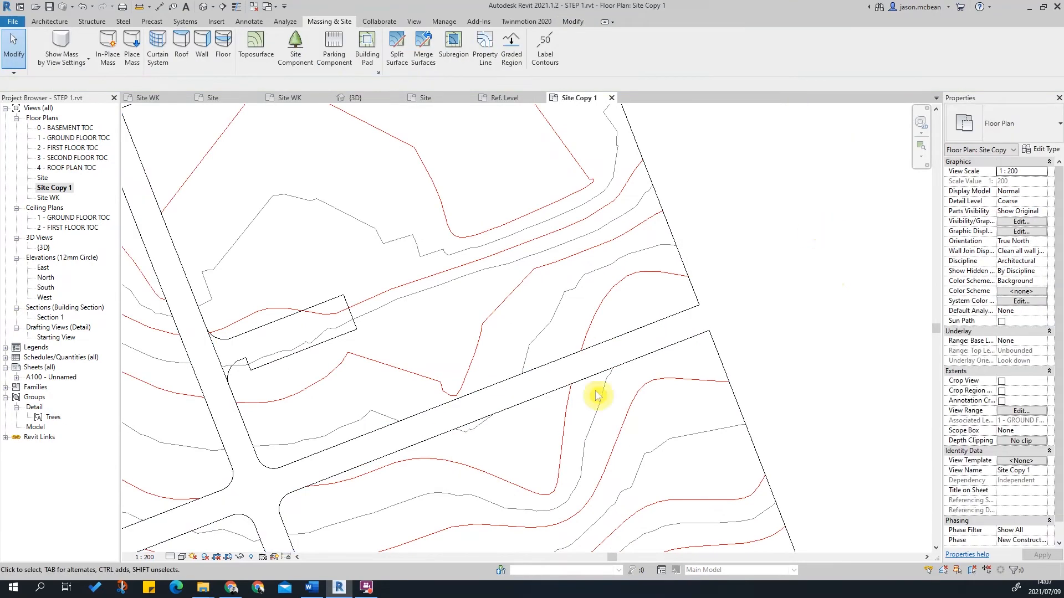
# Undo the hiding of the road subregion.
pyautogui.hotkey('ctrl', 'z')
pyautogui.scroll(-3, 778, 266)
pyautogui.press('Escape')
pyautogui.press('Escape')
pyautogui.scroll(7, 480, 299)
pyautogui.press('Escape')
pyautogui.scroll(-4, 554, 344)
pyautogui.scroll(3, 468, 351)
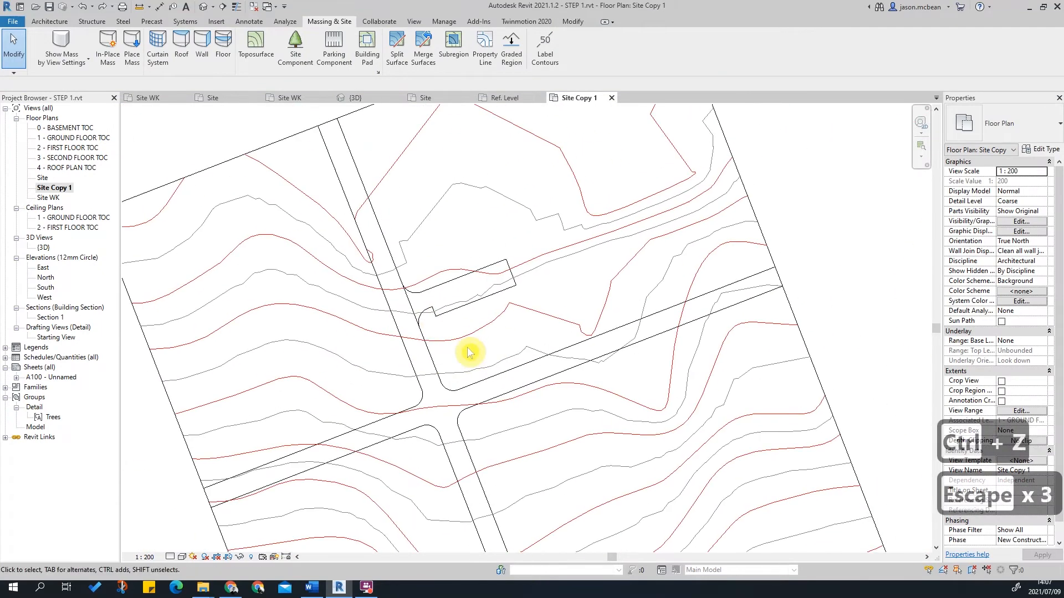
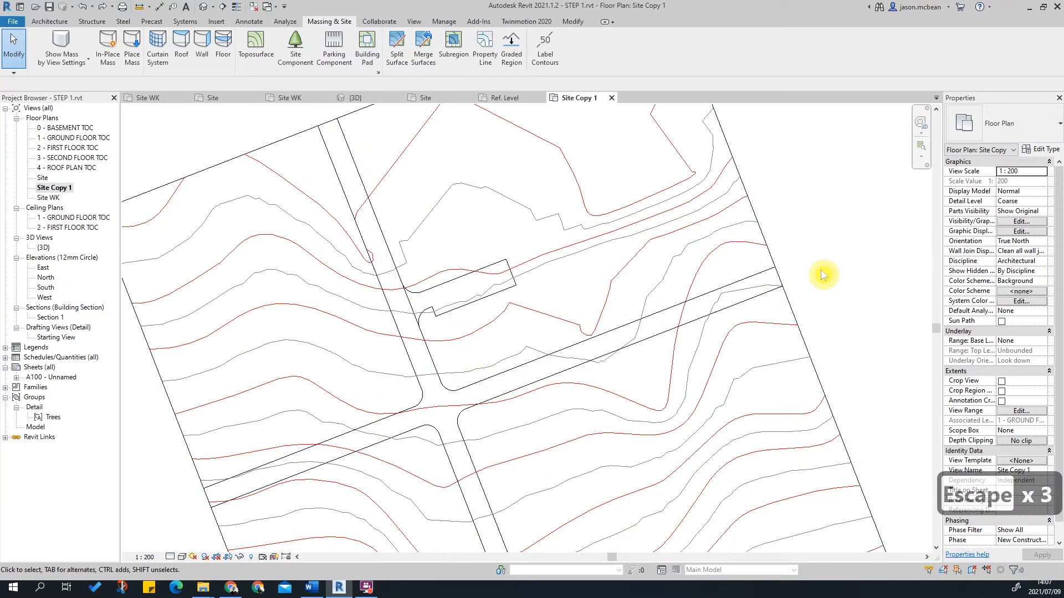
# Examine the topography boundary, road subregions and contours across the whole Site Copy 1 plan.
pyautogui.scroll(-3, 409, 280)
pyautogui.scroll(2, 447, 340)
pyautogui.moveTo(738, 194); pyautogui.dragTo(724, 252, button='middle')
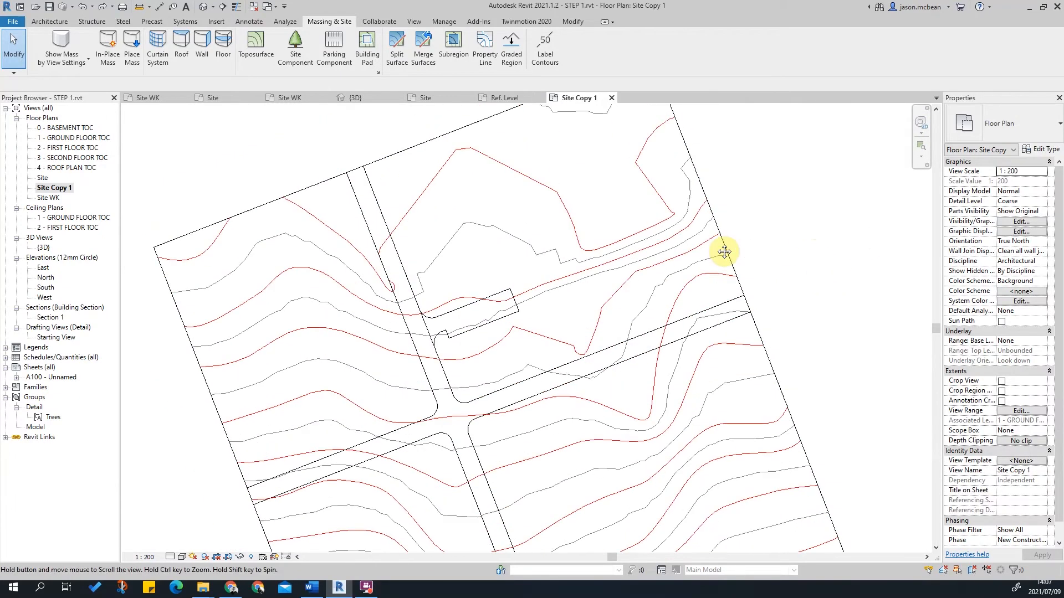
pyautogui.scroll(1, 593, 201)
pyautogui.scroll(-3, 470, 340)
pyautogui.scroll(3, 475, 361)
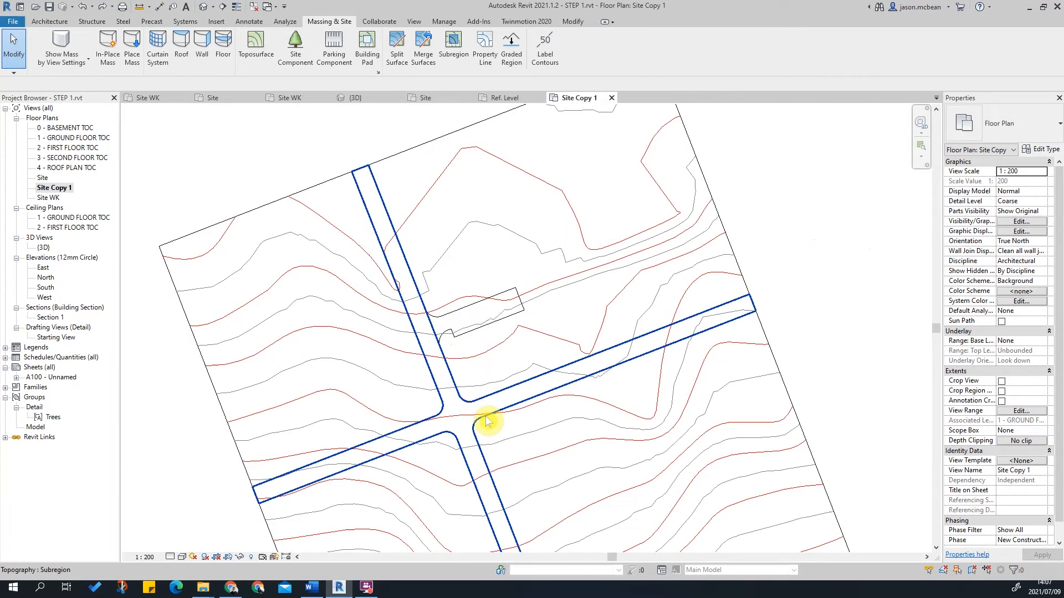
pyautogui.scroll(-3, 493, 346)
pyautogui.scroll(1, 637, 301)
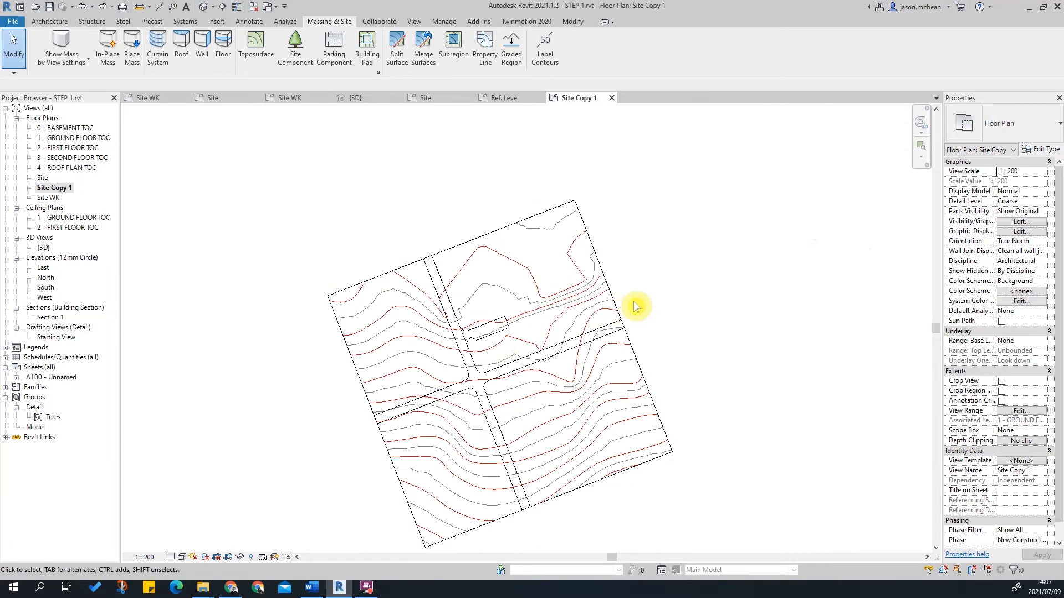
pyautogui.scroll(2, 527, 273)
pyautogui.scroll(-2, 527, 266)
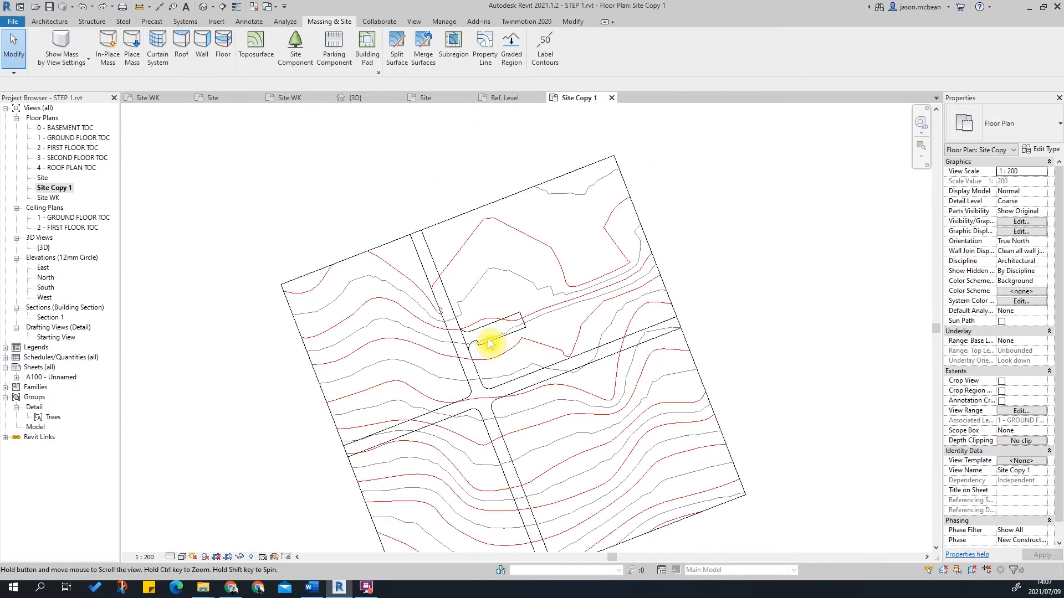
pyautogui.moveTo(763, 394); pyautogui.dragTo(753, 336, button='middle')
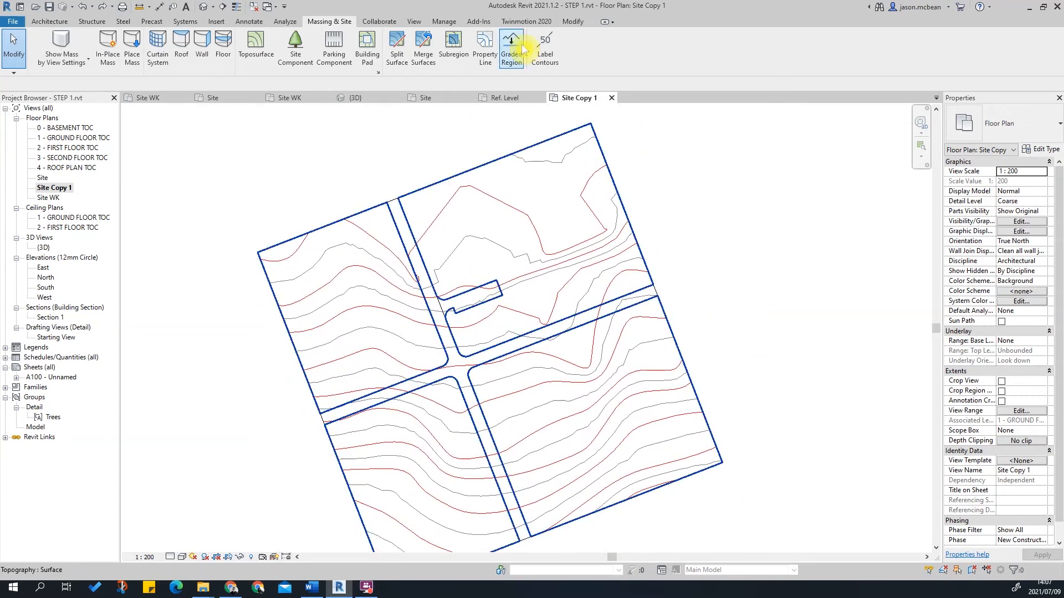
# Draw a contour label line about 231000 mm long across the site, roughly parallel to the north-south road, using Label Contours.
pyautogui.click(559, 47)
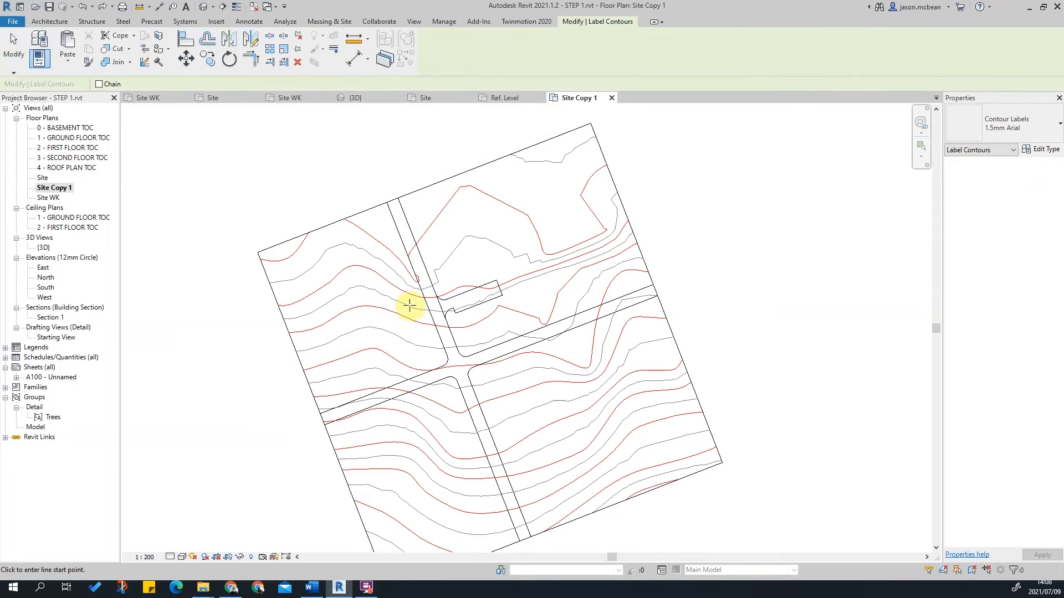
pyautogui.scroll(1, 492, 325)
pyautogui.scroll(-2, 515, 279)
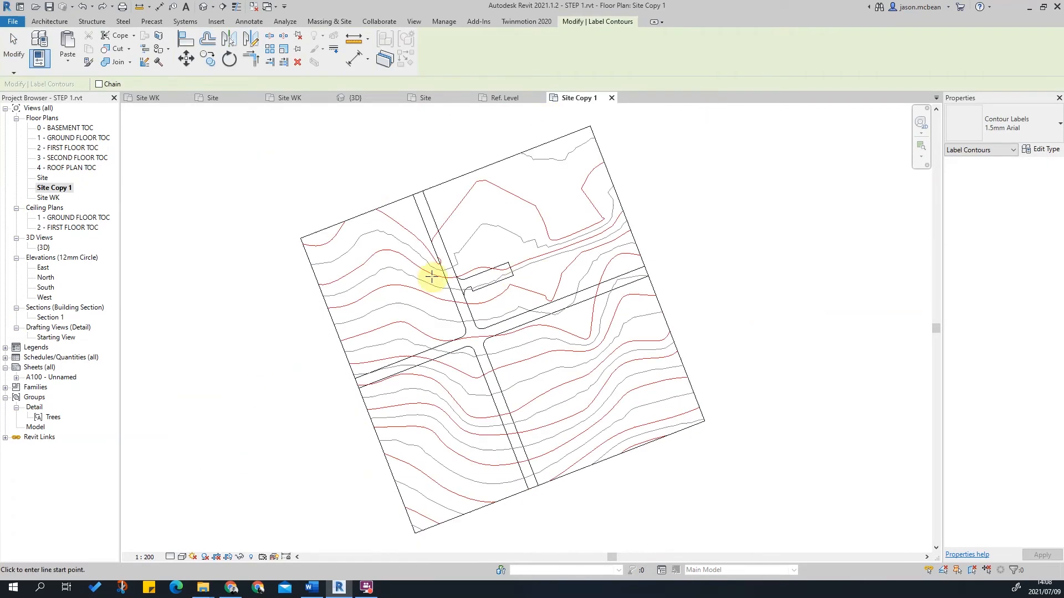
pyautogui.click(395, 182)
pyautogui.click(517, 504)
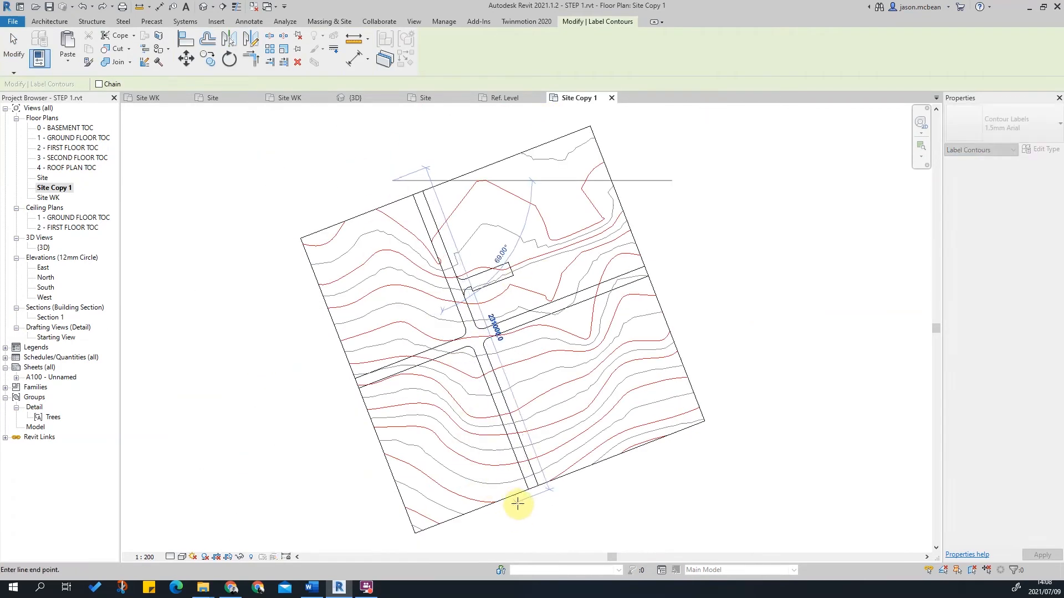
pyautogui.press('Escape')
# Turn the display of annotation categories back on in the Site Copy 1 visibility/graphic overrides.
pyautogui.press('v')
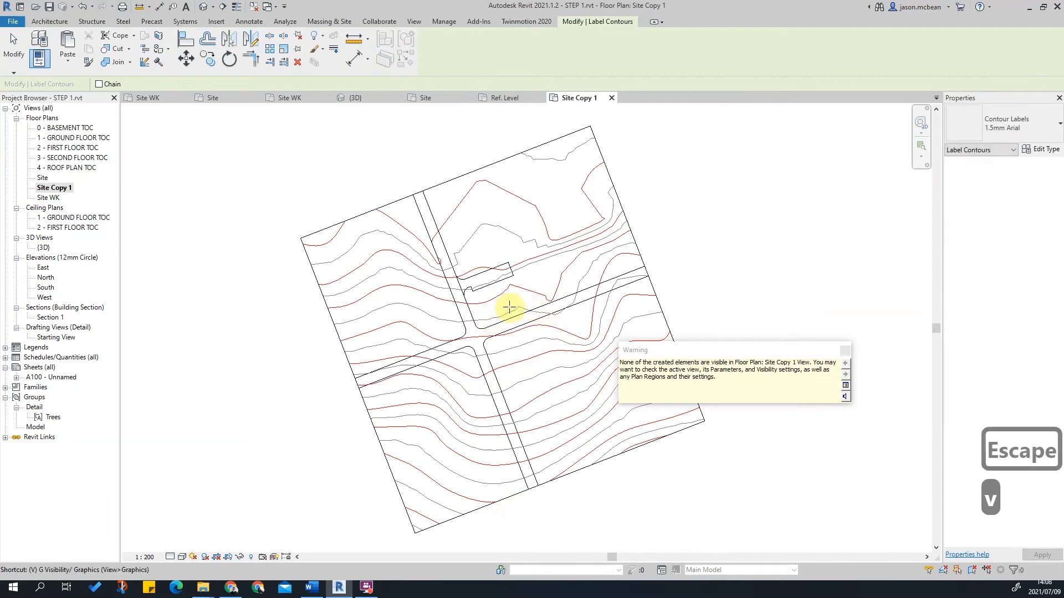
pyautogui.press('g')
pyautogui.click(381, 26)
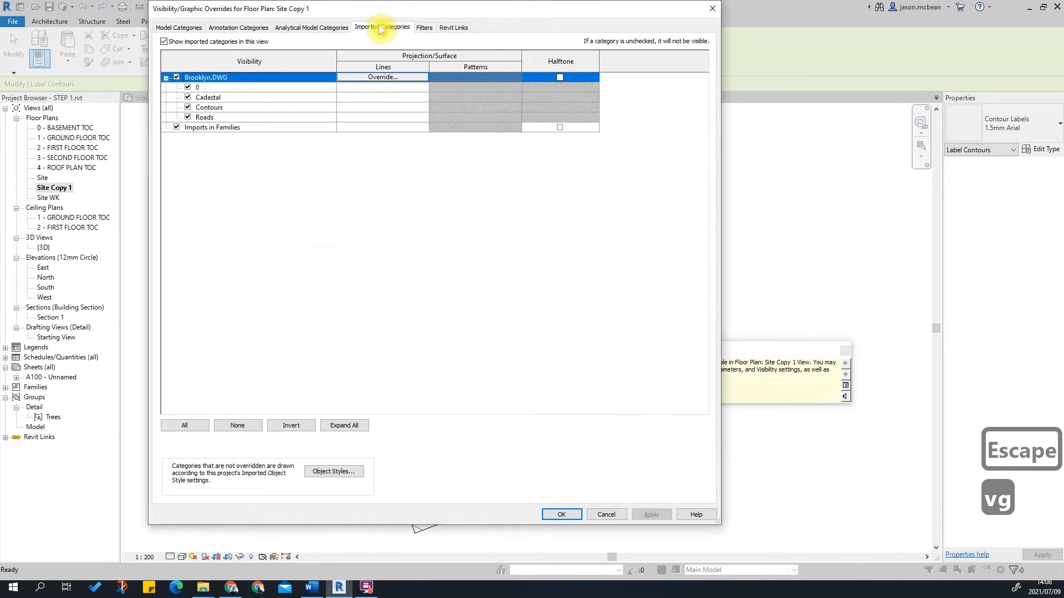
pyautogui.click(312, 28)
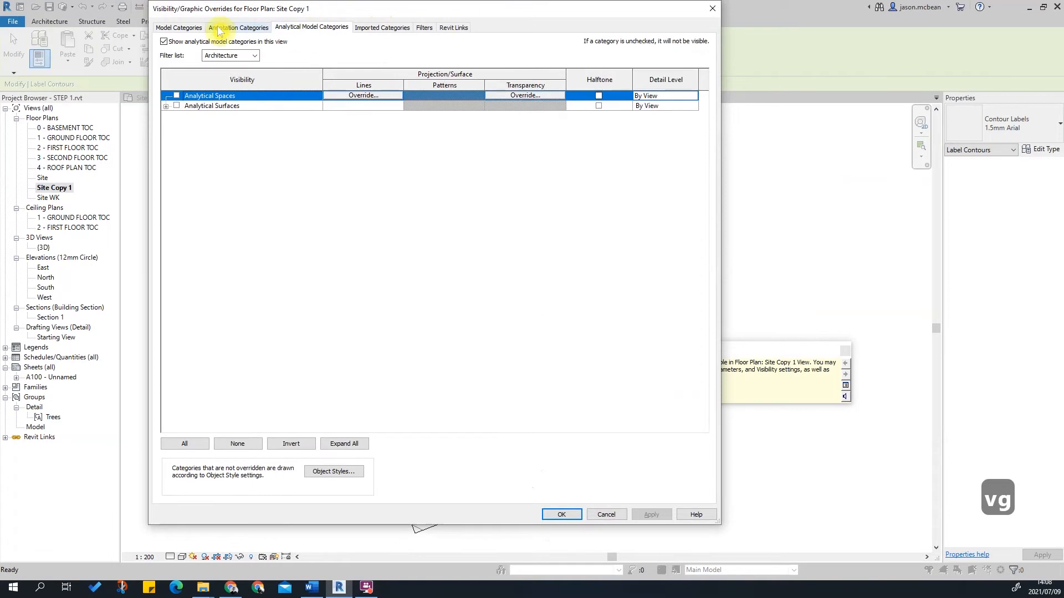
pyautogui.click(238, 27)
pyautogui.click(164, 42)
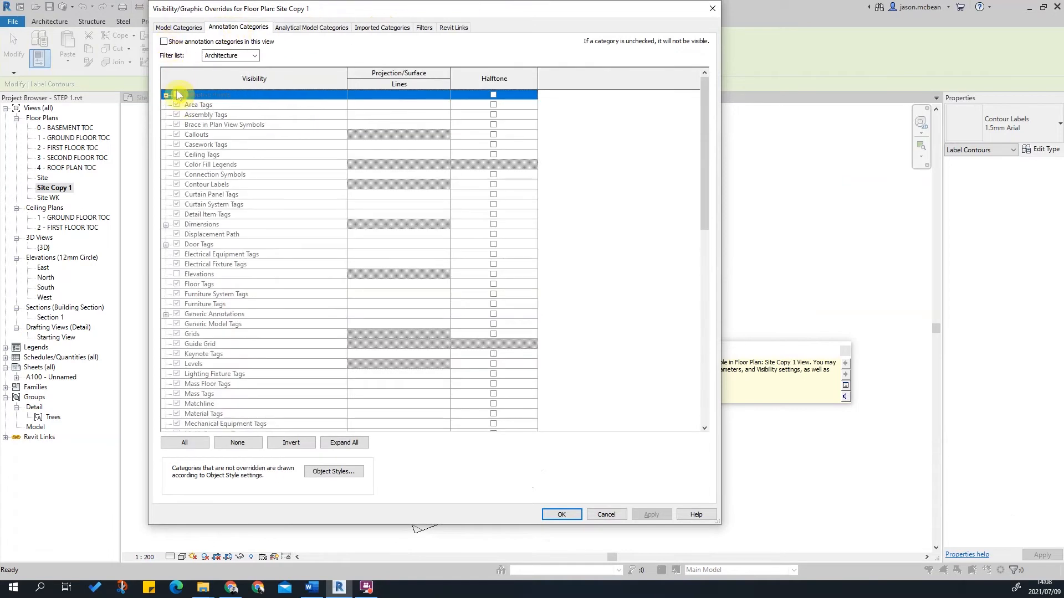
pyautogui.click(164, 42)
# Turn off the visibility of every individual annotation category.
pyautogui.click(185, 441)
pyautogui.click(173, 414)
pyautogui.click(184, 443)
pyautogui.click(178, 425)
# Find the Contour Labels annotation category, make it visible, and apply the overrides.
pyautogui.click(214, 384)
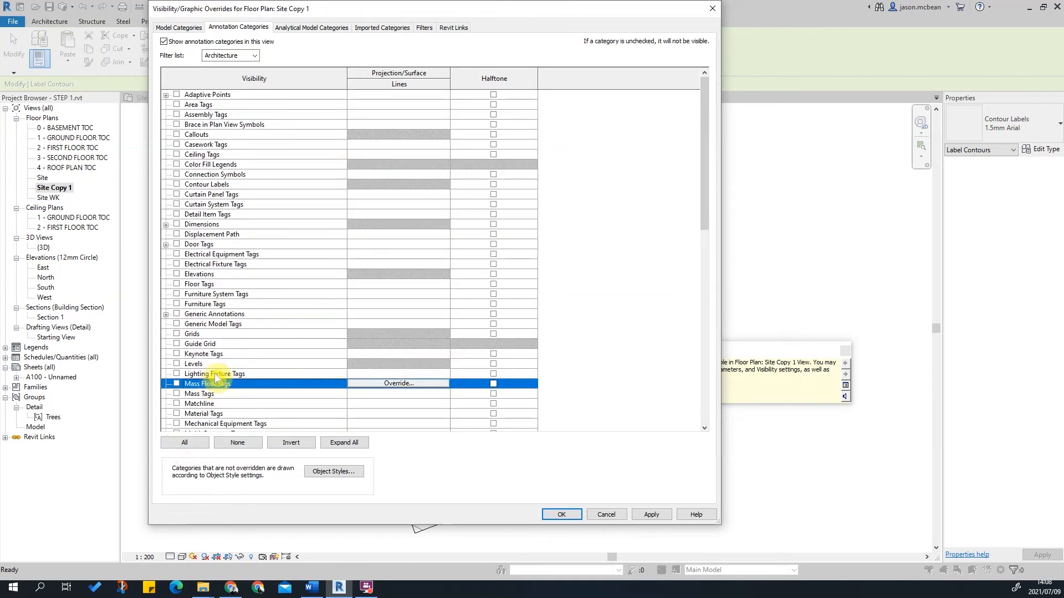
pyautogui.click(217, 275)
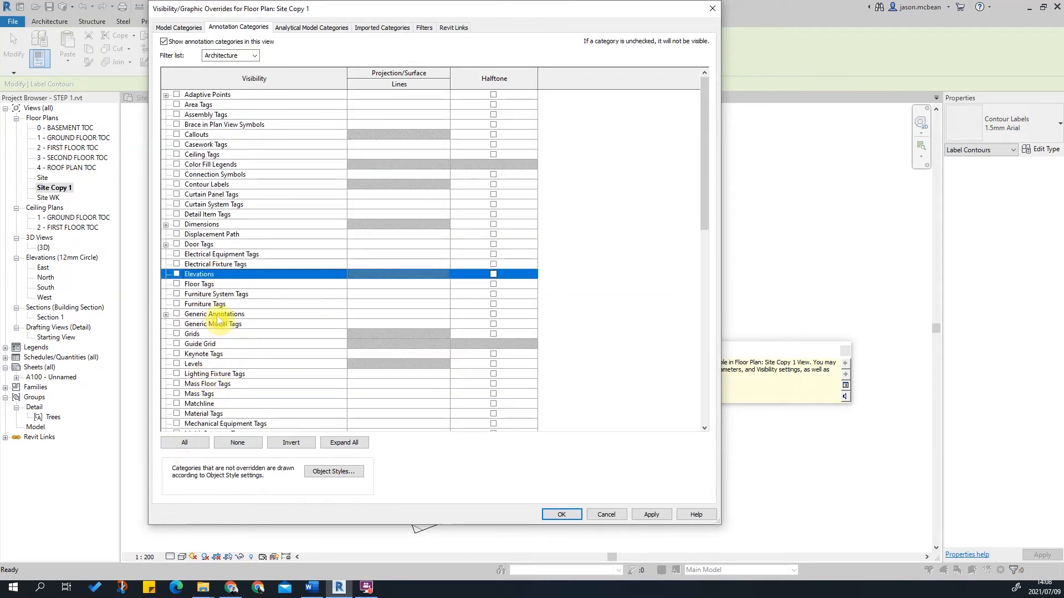
pyautogui.scroll(-6, 226, 230)
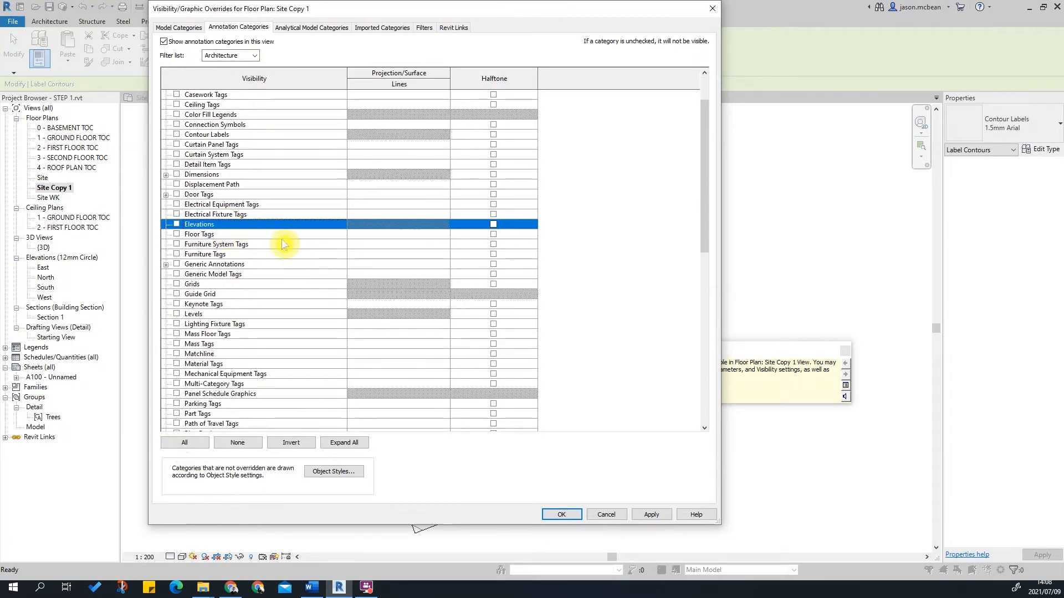
pyautogui.scroll(-1, 248, 278)
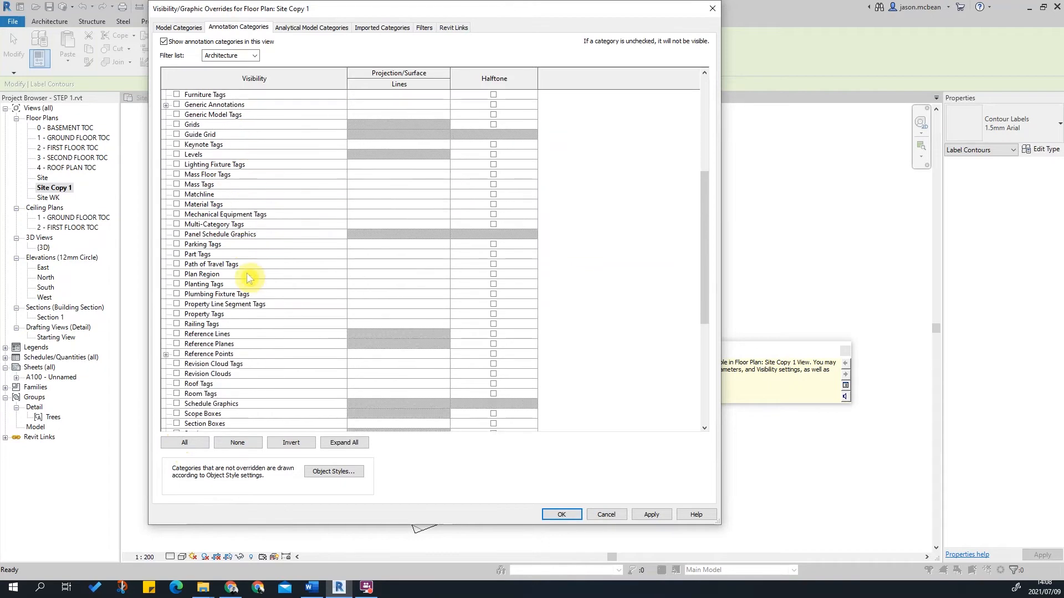
pyautogui.scroll(-2, 248, 273)
pyautogui.scroll(9, 247, 274)
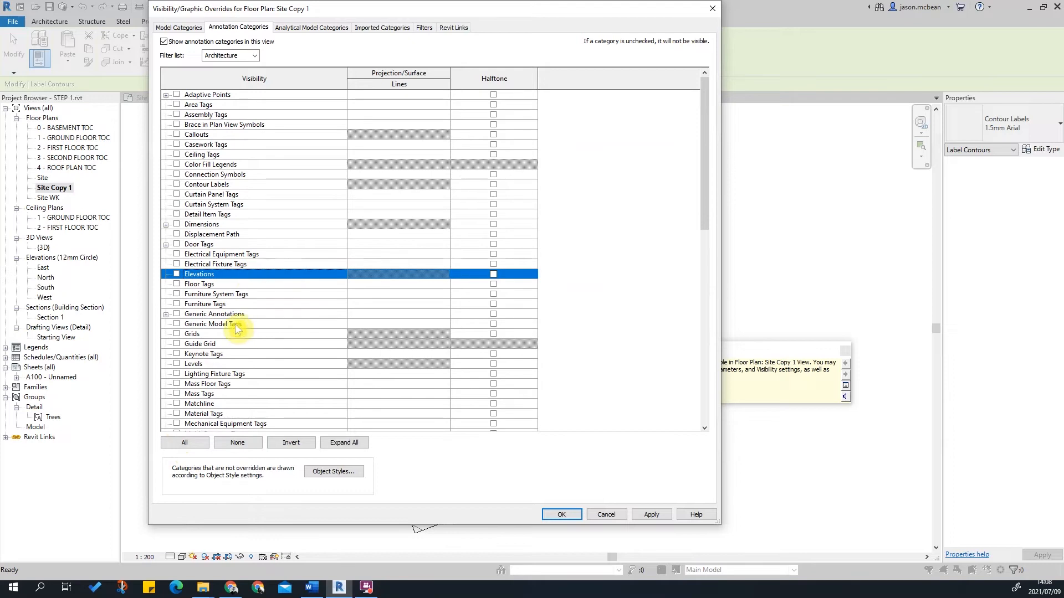
pyautogui.scroll(-5, 230, 183)
pyautogui.scroll(5, 244, 321)
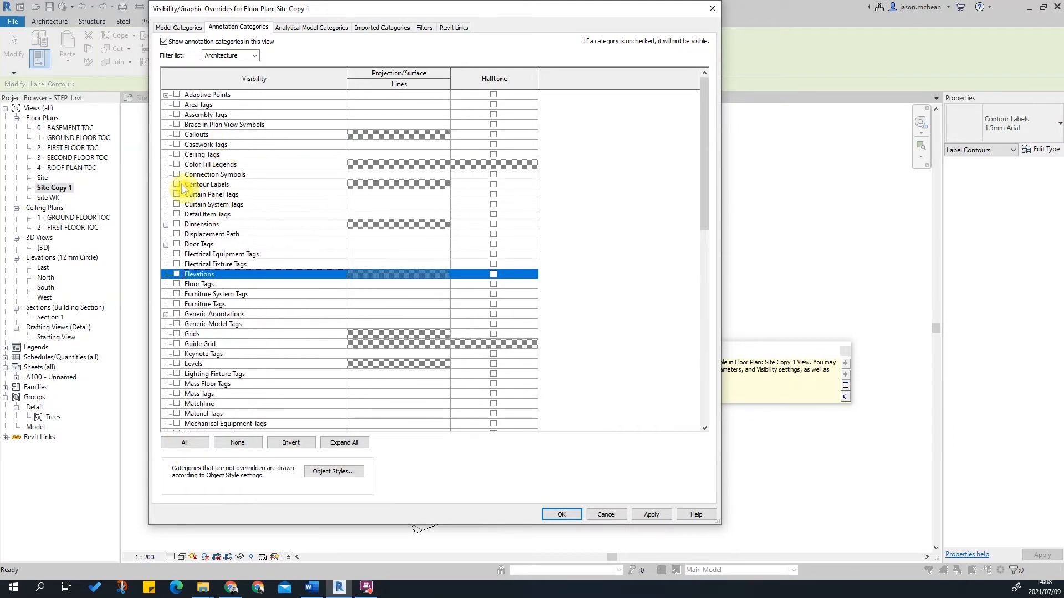
pyautogui.click(178, 185)
pyautogui.click(659, 516)
pyautogui.click(563, 518)
pyautogui.click(717, 265)
pyautogui.scroll(3, 463, 461)
pyautogui.scroll(-4, 546, 340)
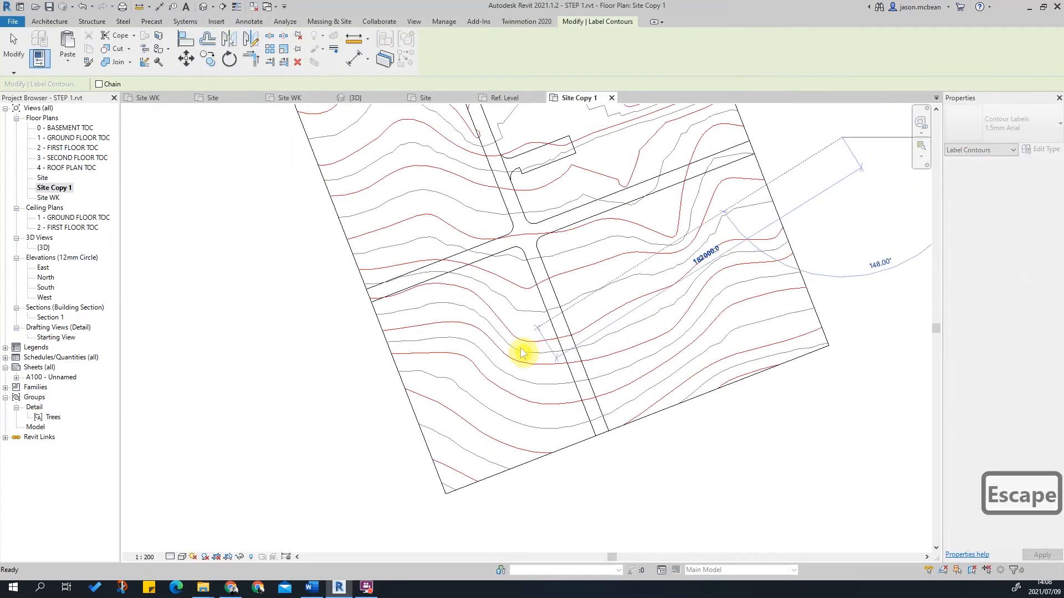
pyautogui.scroll(6, 525, 340)
pyautogui.press('Escape')
pyautogui.press('Escape')
pyautogui.press('Escape')
# Copy the contour label line beside the north-south road across to the eastern side of the site.
pyautogui.click(561, 334)
pyautogui.scroll(-5, 518, 311)
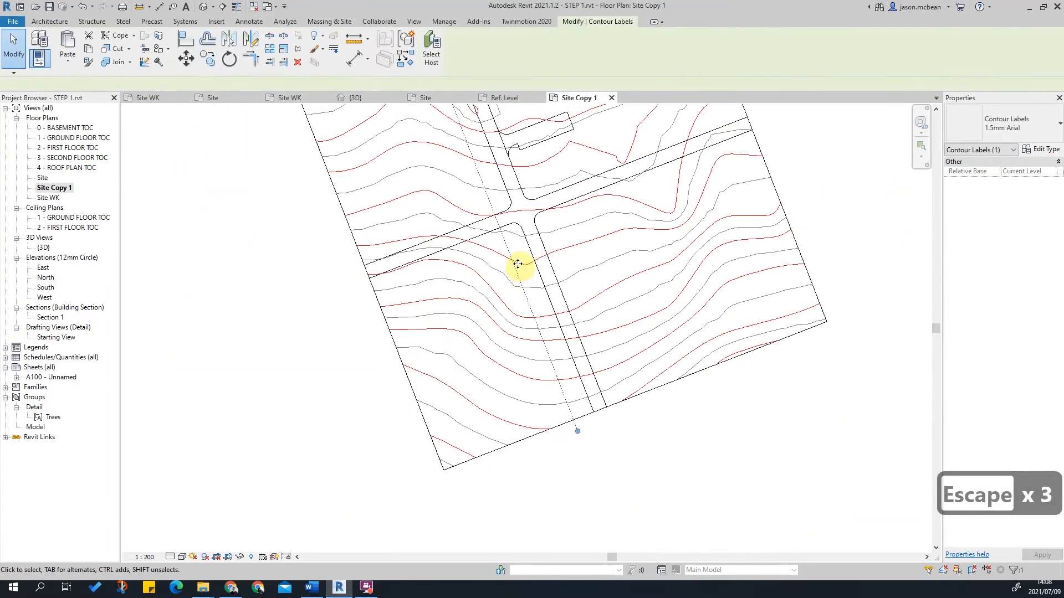
pyautogui.moveTo(627, 375); pyautogui.dragTo(614, 475, button='middle')
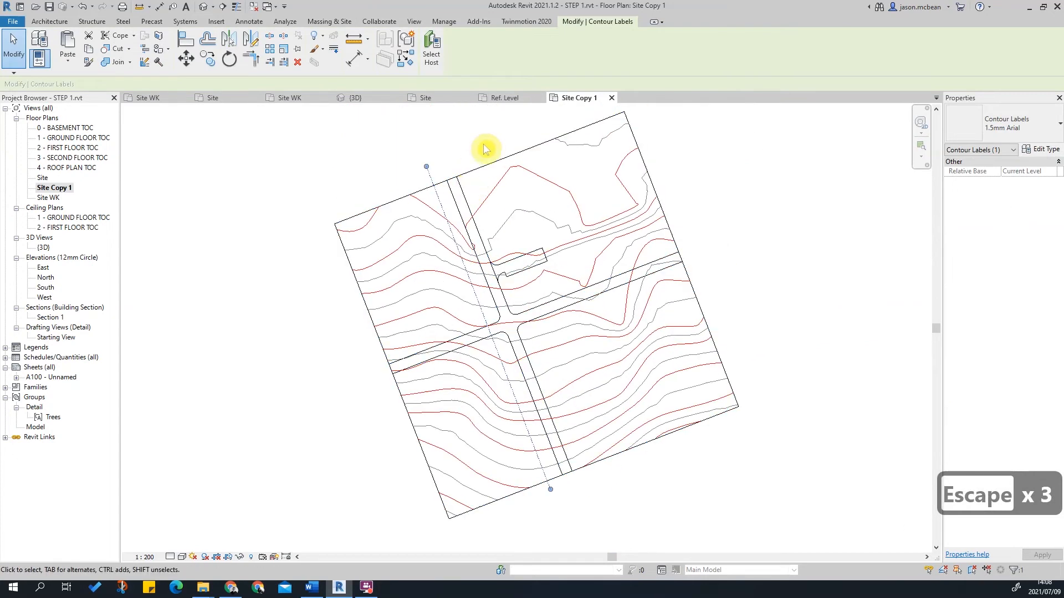
pyautogui.click(208, 58)
pyautogui.click(452, 225)
pyautogui.click(579, 169)
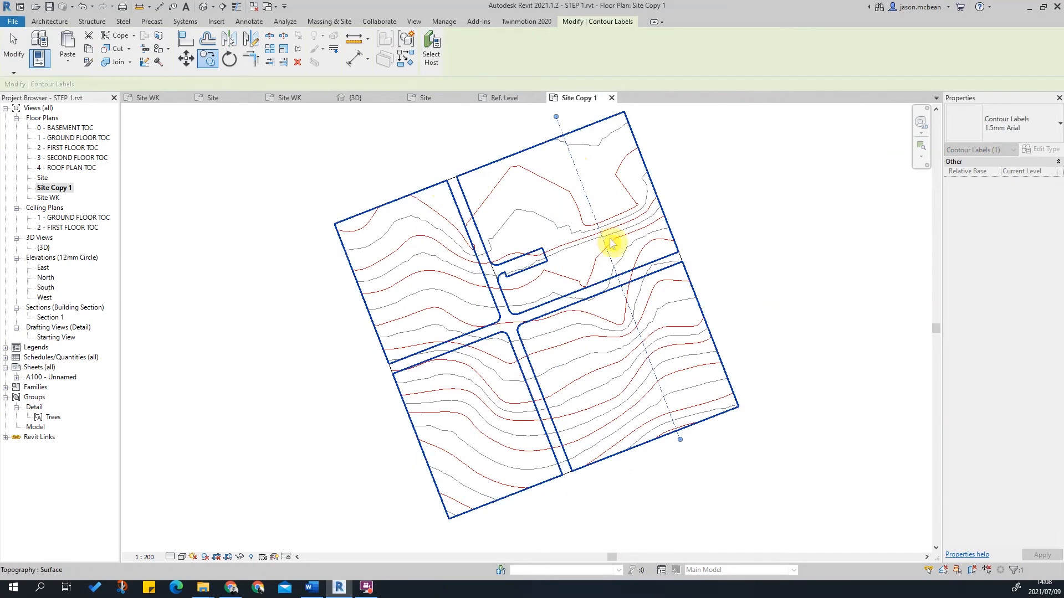
pyautogui.press('Escape')
pyautogui.scroll(2, 570, 261)
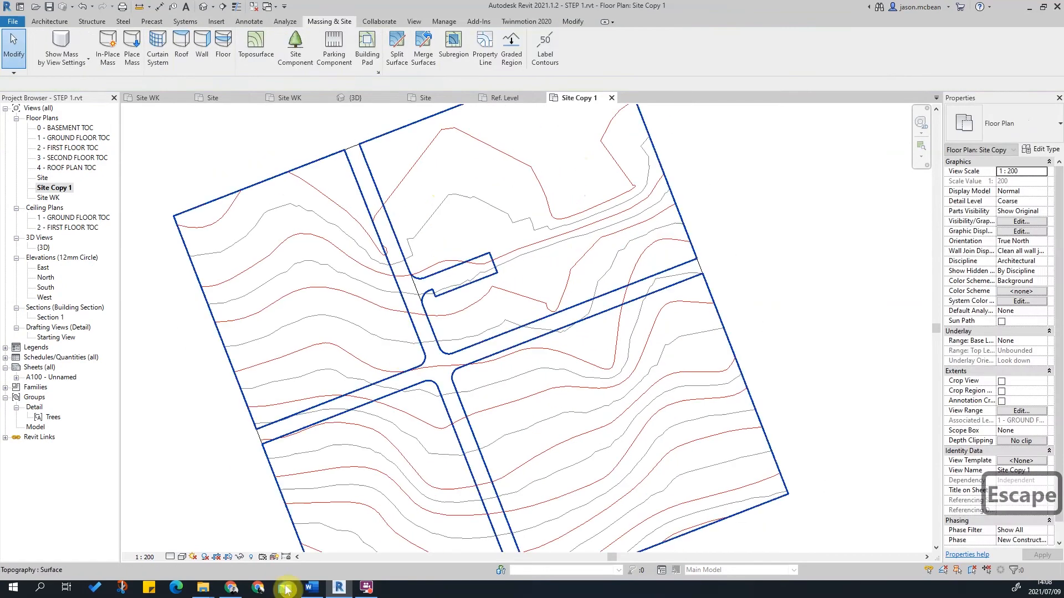
pyautogui.click(145, 559)
pyautogui.click(146, 560)
pyautogui.click(145, 560)
pyautogui.click(955, 151)
pyautogui.scroll(5, 611, 213)
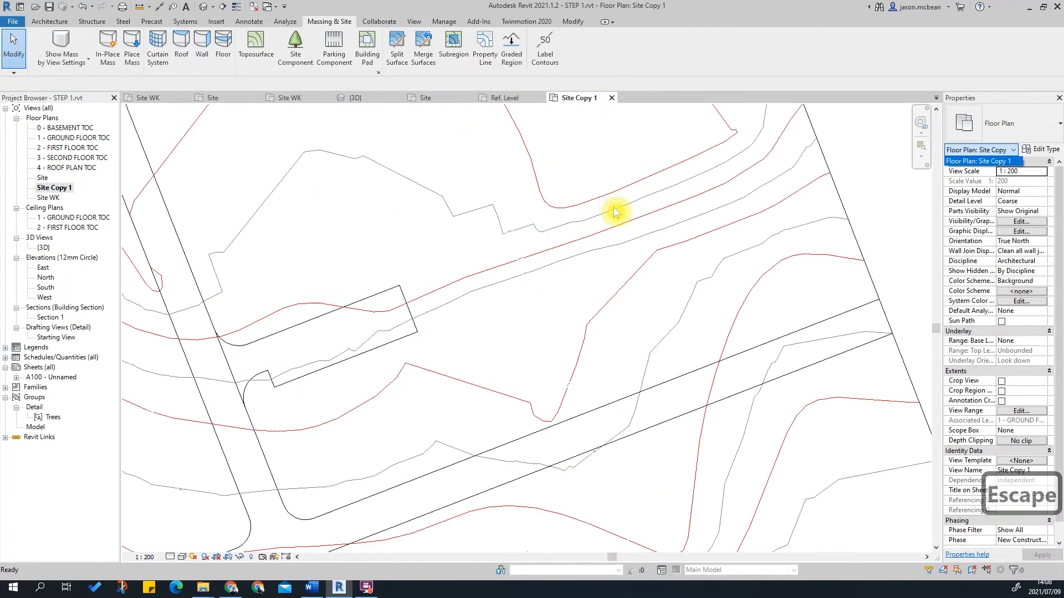
pyautogui.press('Escape')
pyautogui.press('Escape')
# Edit the 1.5mm Arial contour label type to use Survey Point as elevation base and a 2 mm text size.
pyautogui.click(493, 213)
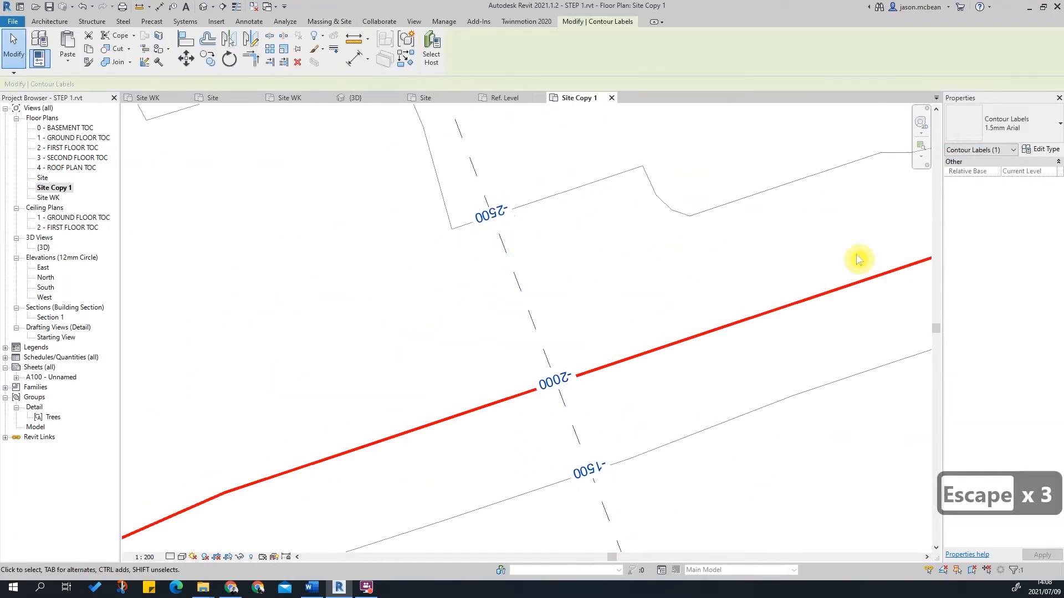
pyautogui.click(1045, 151)
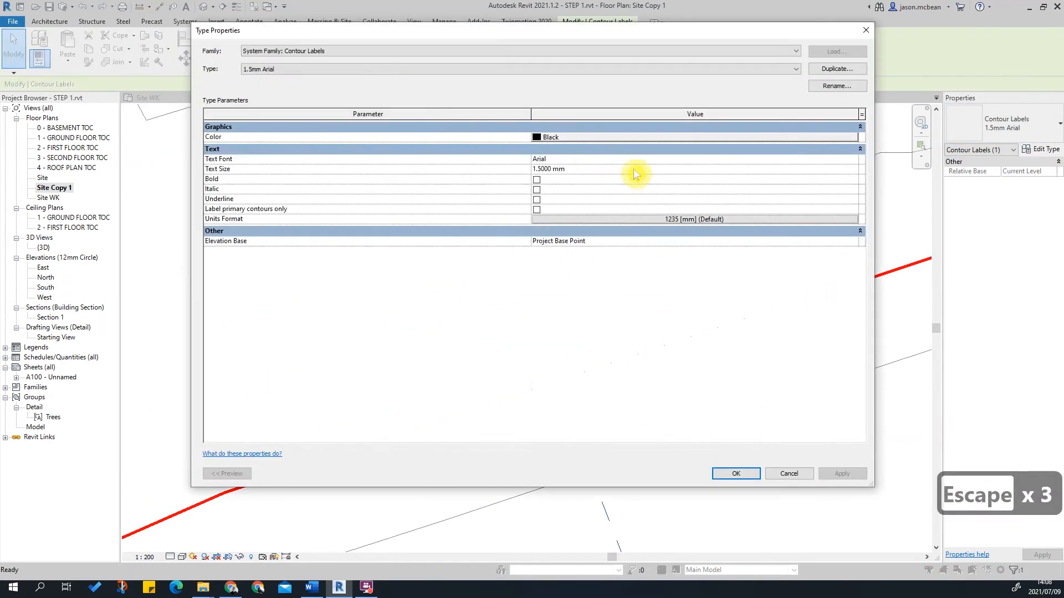
pyautogui.click(622, 247)
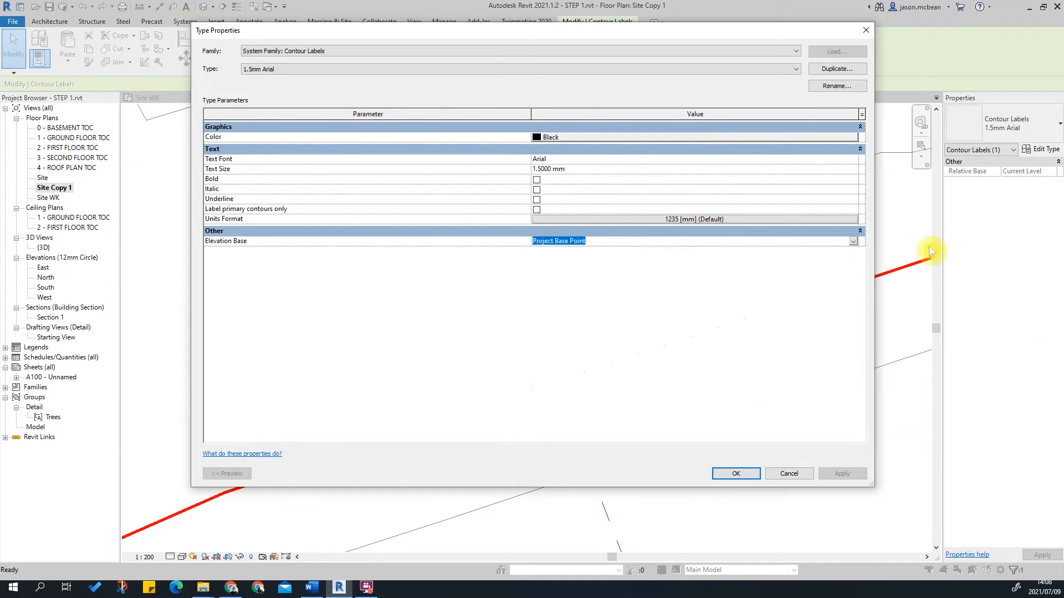
pyautogui.click(854, 240)
pyautogui.click(551, 259)
pyautogui.click(590, 169)
pyautogui.write('2')
pyautogui.press('Return')
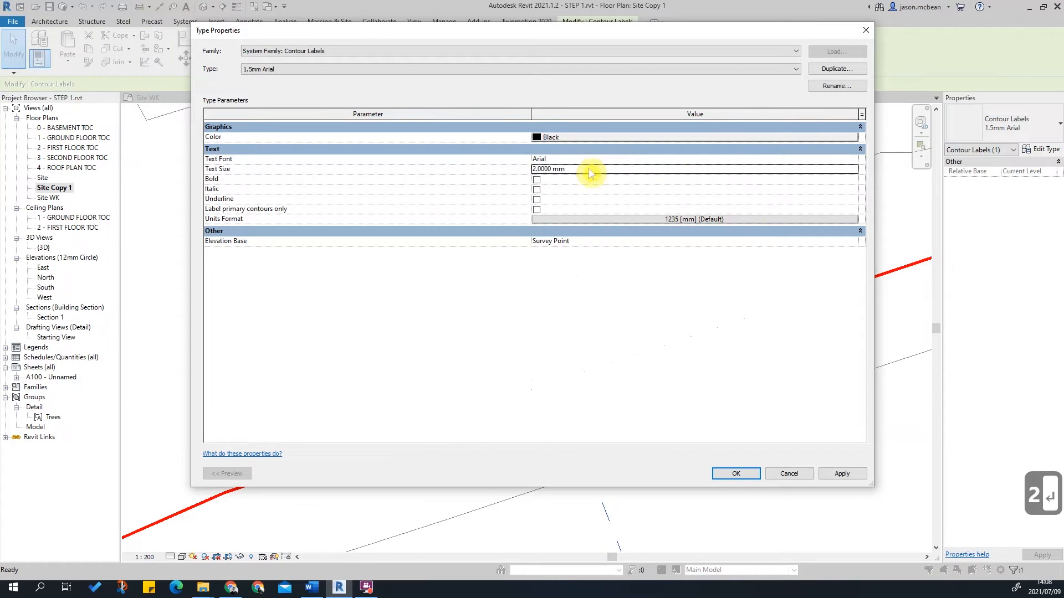
pyautogui.click(736, 474)
# Override the contour label type's project units format with Meters rounded to 2 decimal places.
pyautogui.click(620, 304)
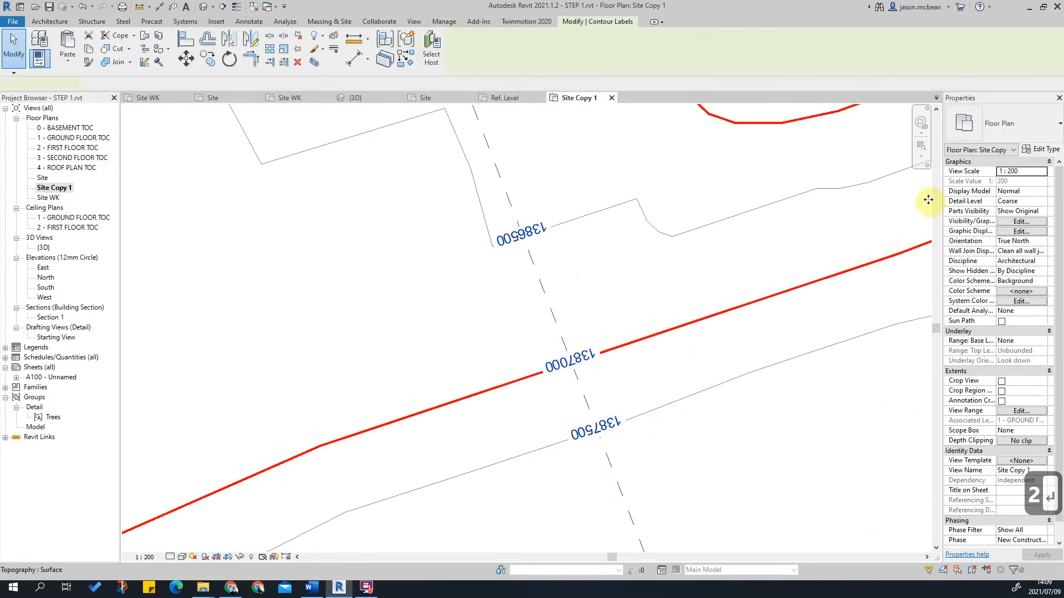
pyautogui.click(1047, 150)
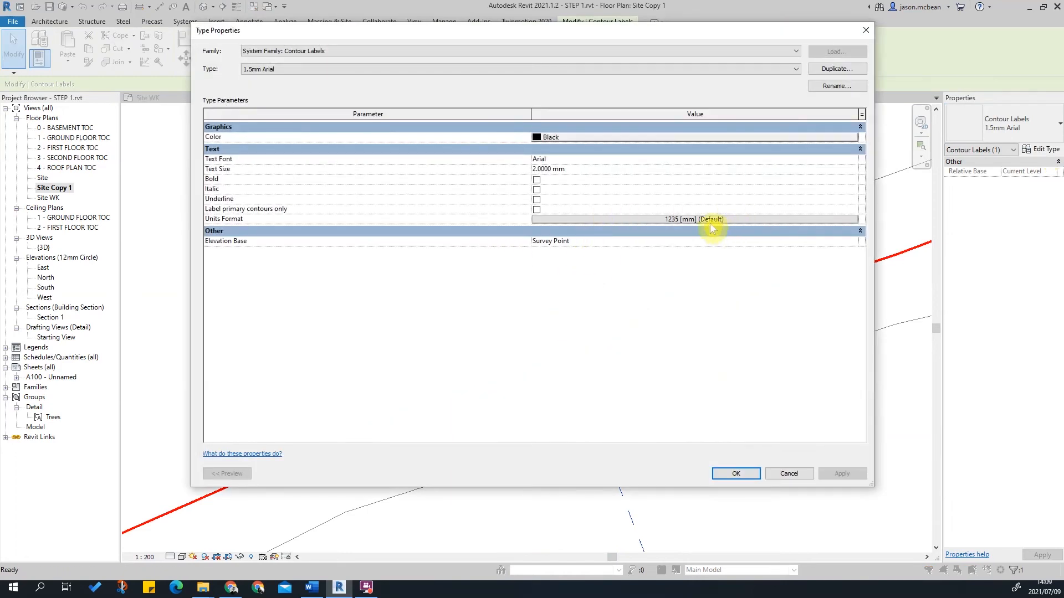
pyautogui.click(712, 219)
pyautogui.click(451, 184)
pyautogui.click(534, 200)
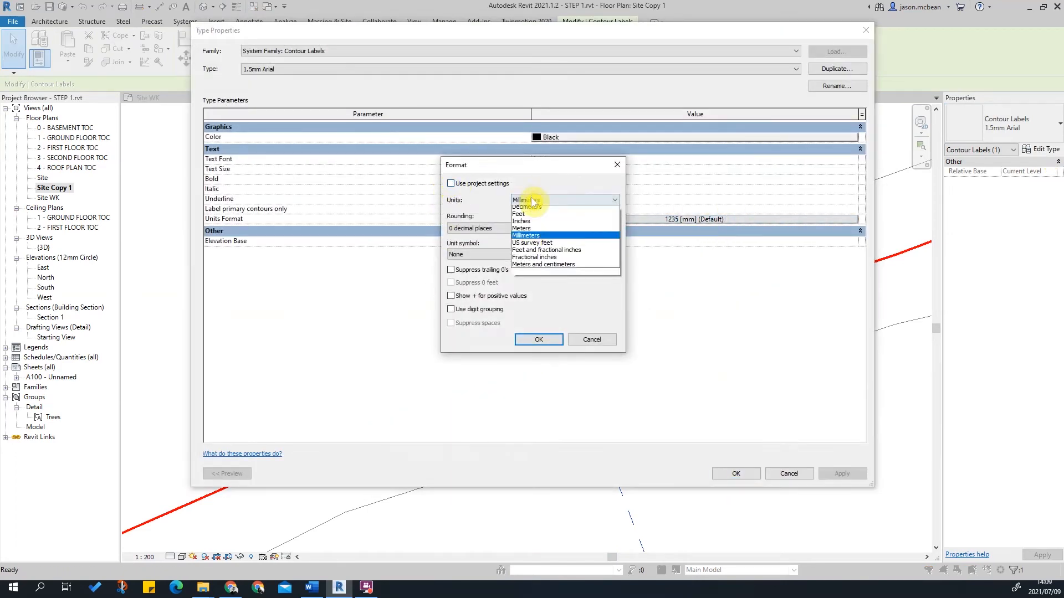
pyautogui.click(535, 239)
pyautogui.click(474, 228)
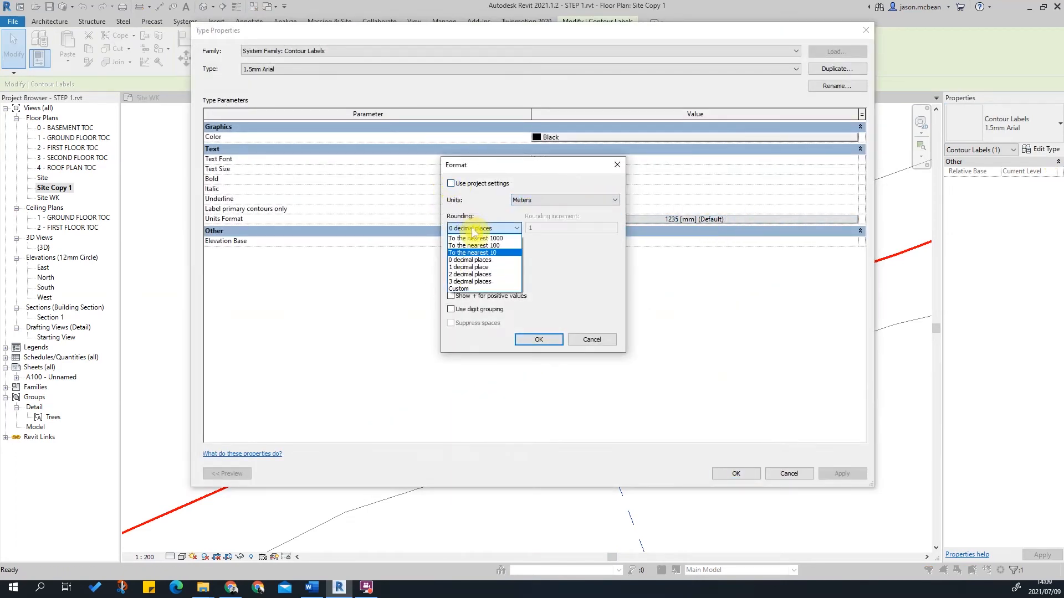
pyautogui.click(473, 274)
pyautogui.click(538, 340)
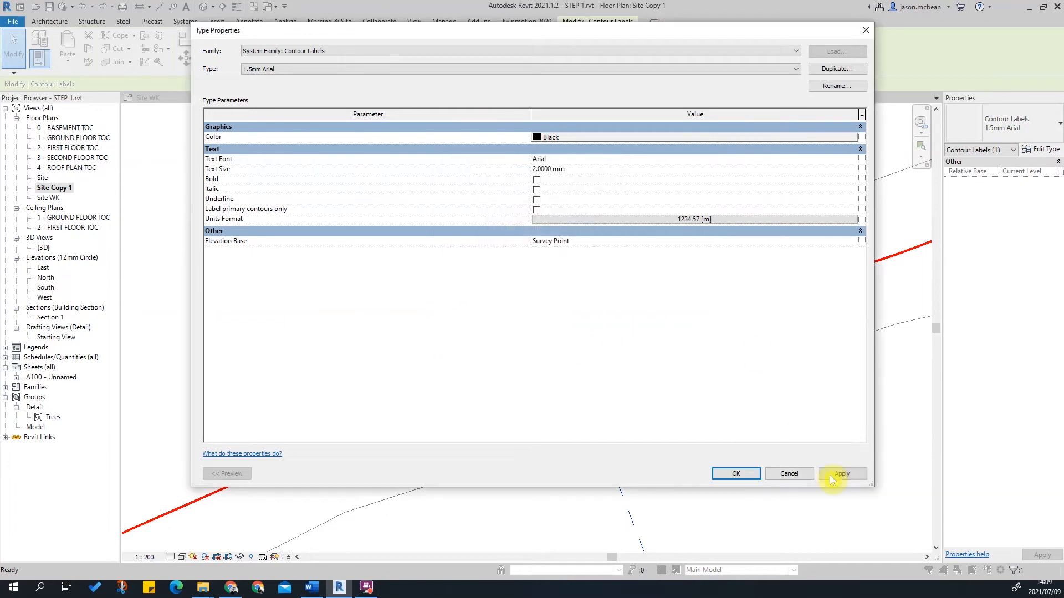
pyautogui.click(755, 477)
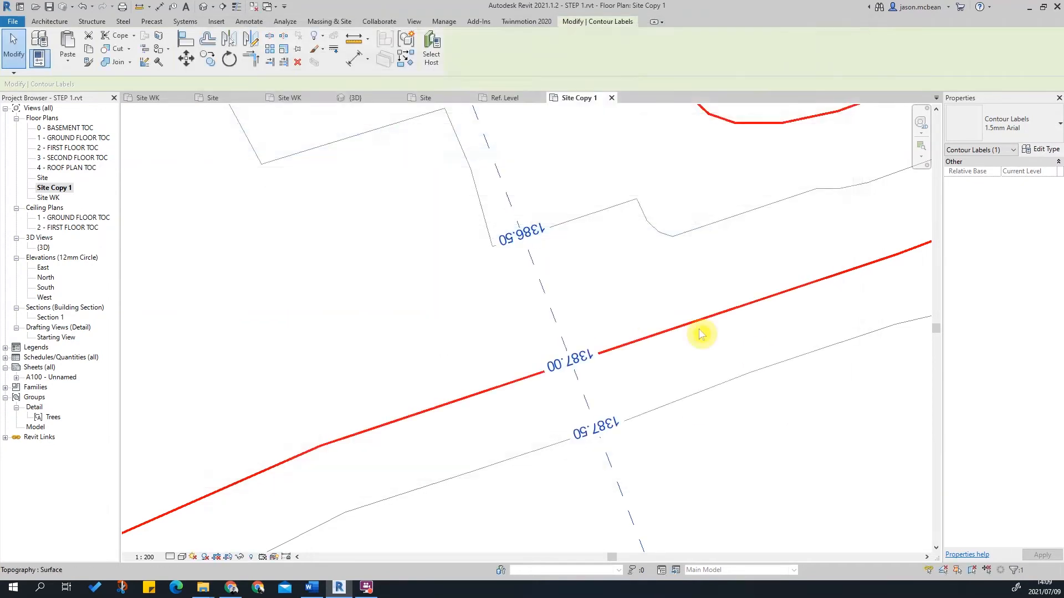
# Examine the contour elevation labels along both label lines, including around the roads and parking area, and review the overall site plan.
pyautogui.click(596, 252)
pyautogui.scroll(-2, 527, 249)
pyautogui.scroll(2, 596, 271)
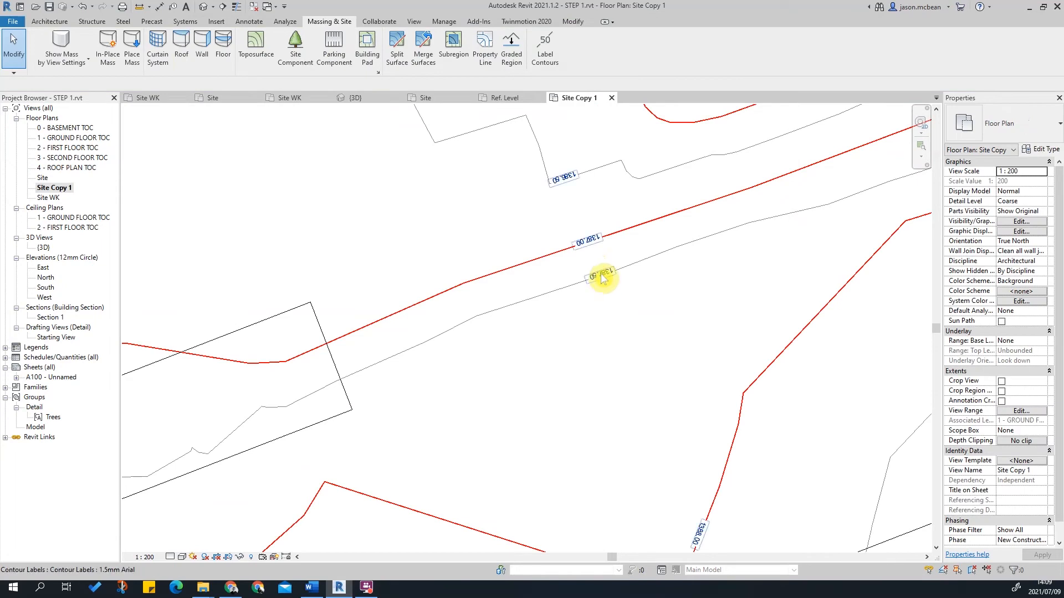
pyautogui.click(599, 273)
pyautogui.scroll(-3, 560, 397)
pyautogui.scroll(2, 579, 169)
pyautogui.scroll(3, 396, 358)
pyautogui.scroll(2, 383, 289)
pyautogui.click(391, 305)
pyautogui.scroll(-5, 597, 264)
pyautogui.press('Escape')
pyautogui.press('Escape')
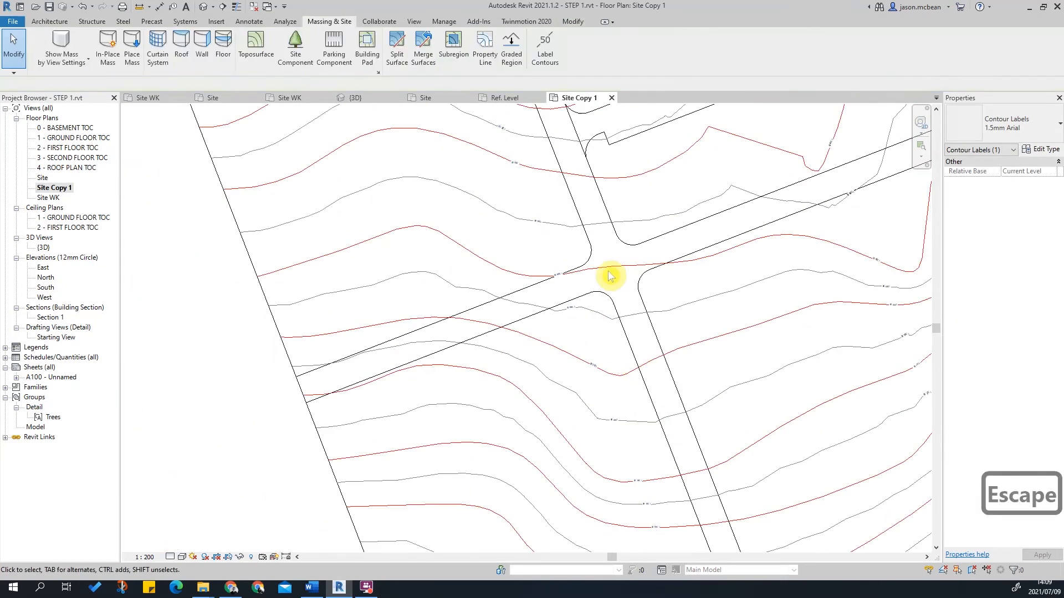
pyautogui.scroll(-3, 679, 276)
pyautogui.scroll(2, 573, 326)
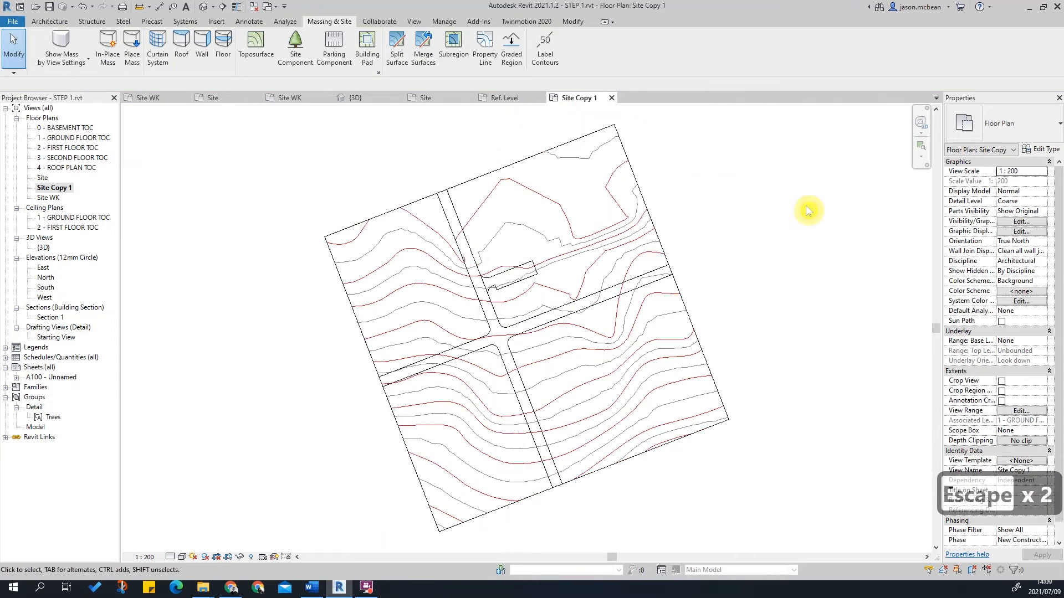
pyautogui.scroll(3, 482, 238)
pyautogui.scroll(1, 375, 357)
pyautogui.scroll(-4, 556, 358)
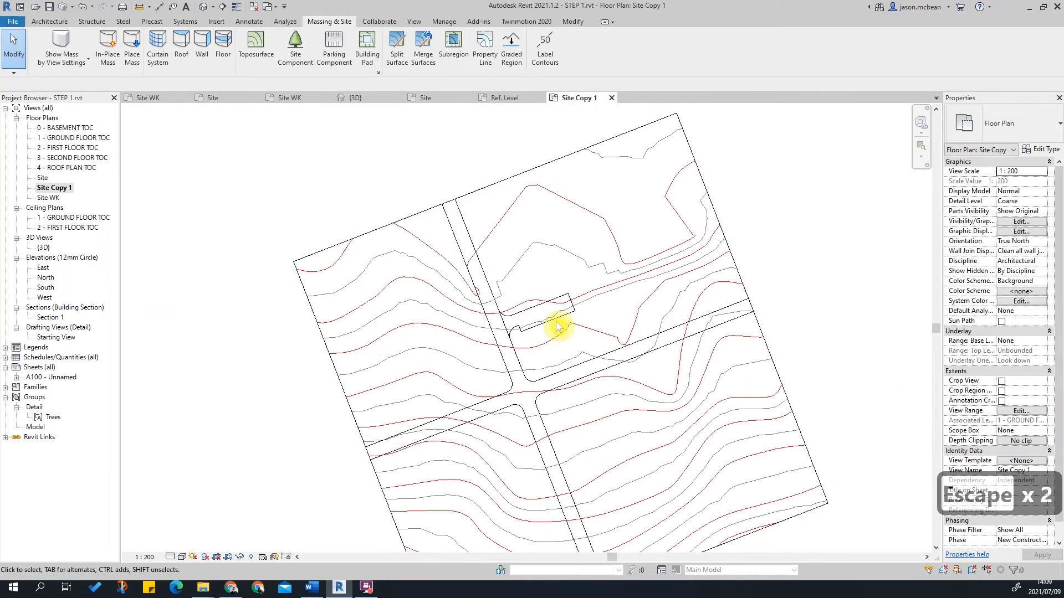
pyautogui.scroll(2, 399, 366)
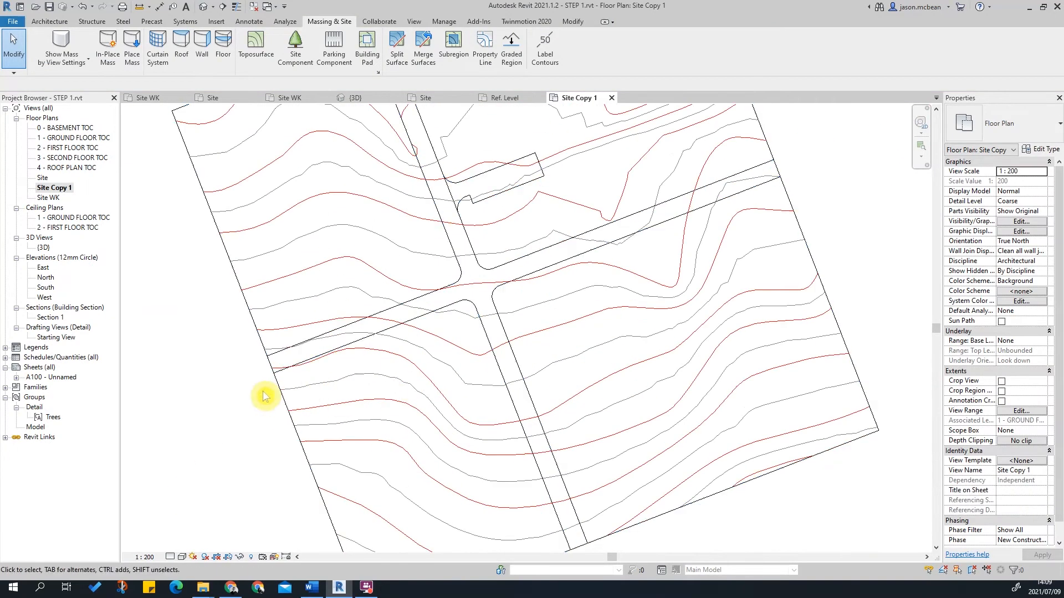
pyautogui.scroll(-3, 703, 294)
pyautogui.scroll(5, 681, 332)
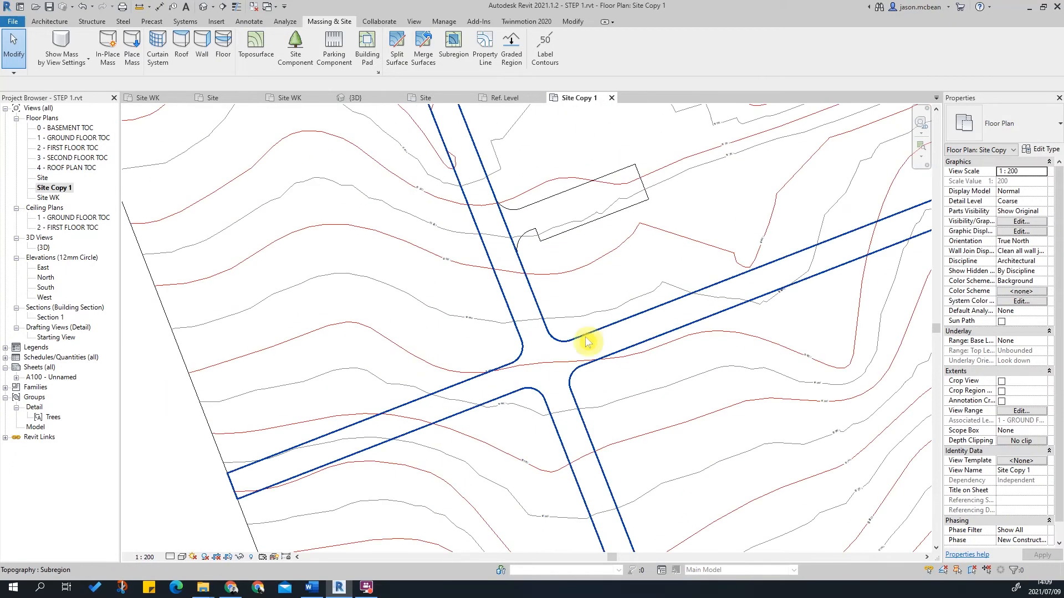
pyautogui.scroll(3, 510, 201)
pyautogui.scroll(-4, 523, 272)
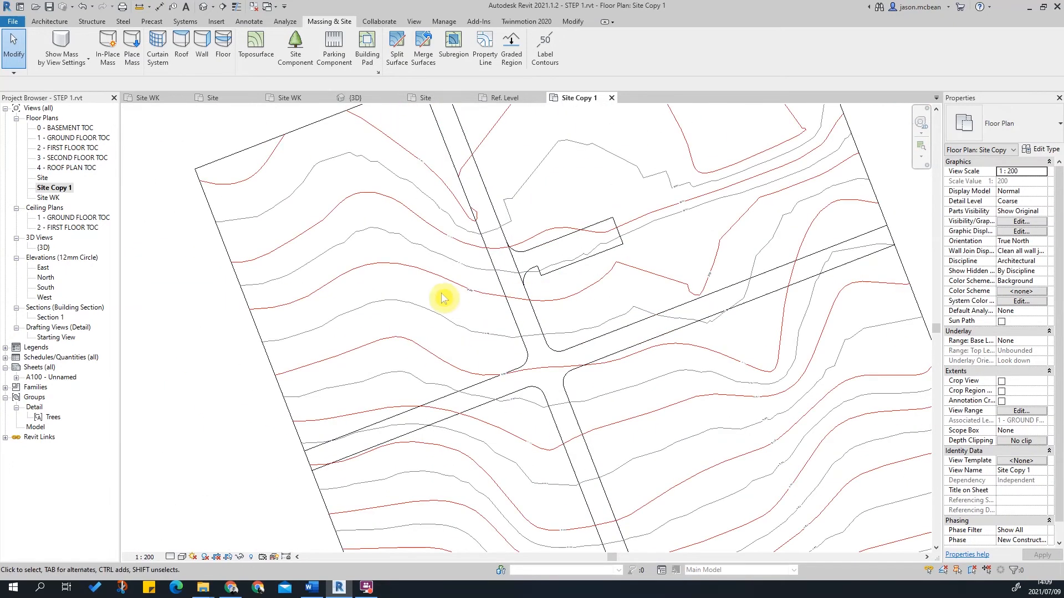
pyautogui.moveTo(544, 328); pyautogui.dragTo(464, 362, button='middle')
pyautogui.scroll(3, 708, 215)
pyautogui.scroll(-4, 634, 214)
pyautogui.scroll(3, 494, 264)
pyautogui.scroll(-4, 504, 271)
pyautogui.moveTo(714, 290); pyautogui.dragTo(714, 290, button='middle')
pyautogui.scroll(-1, 487, 304)
pyautogui.scroll(4, 487, 283)
pyautogui.scroll(-5, 526, 273)
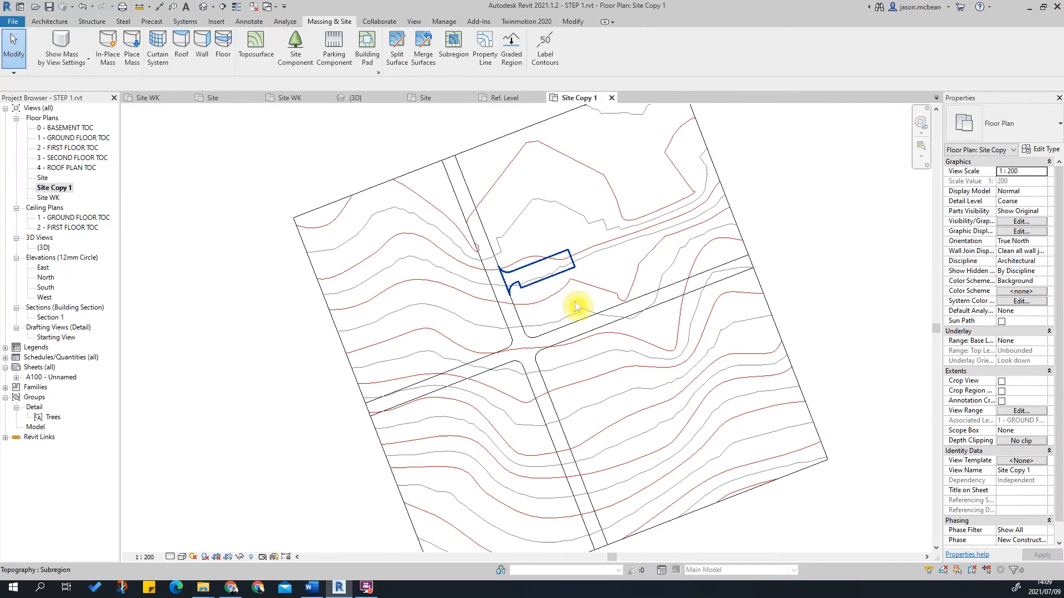
pyautogui.scroll(1, 468, 294)
pyautogui.scroll(-1, 545, 304)
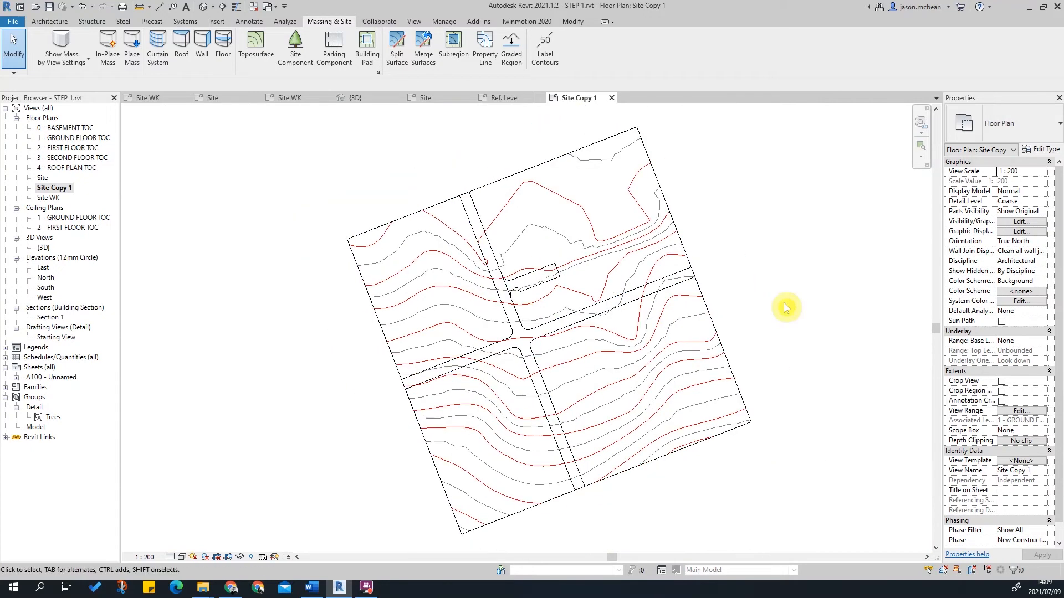
pyautogui.middleClick(785, 307)
pyautogui.middleClick(785, 307)
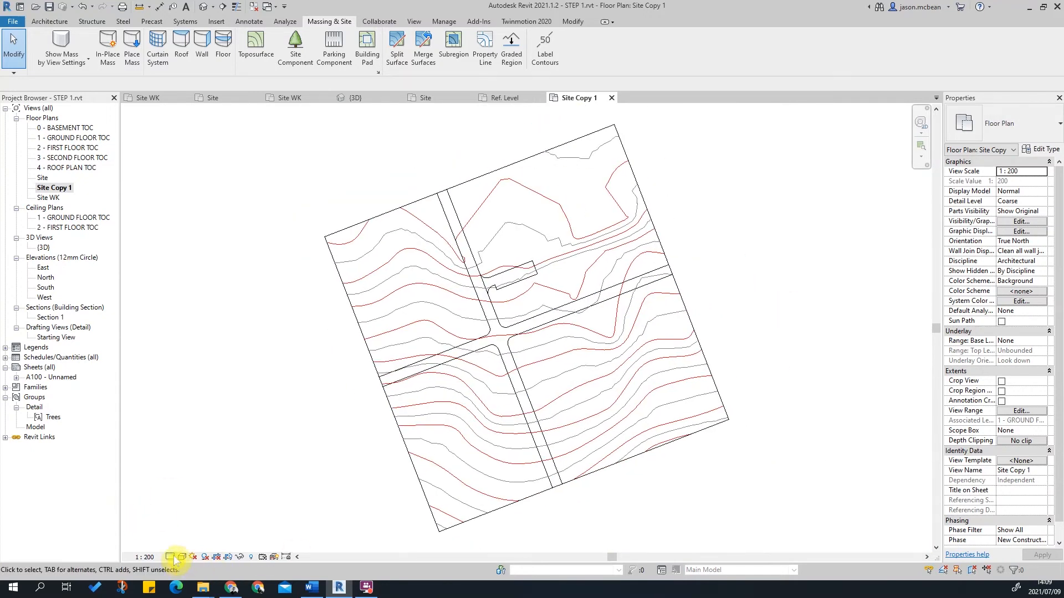
pyautogui.scroll(3, 542, 397)
pyautogui.scroll(-3, 551, 368)
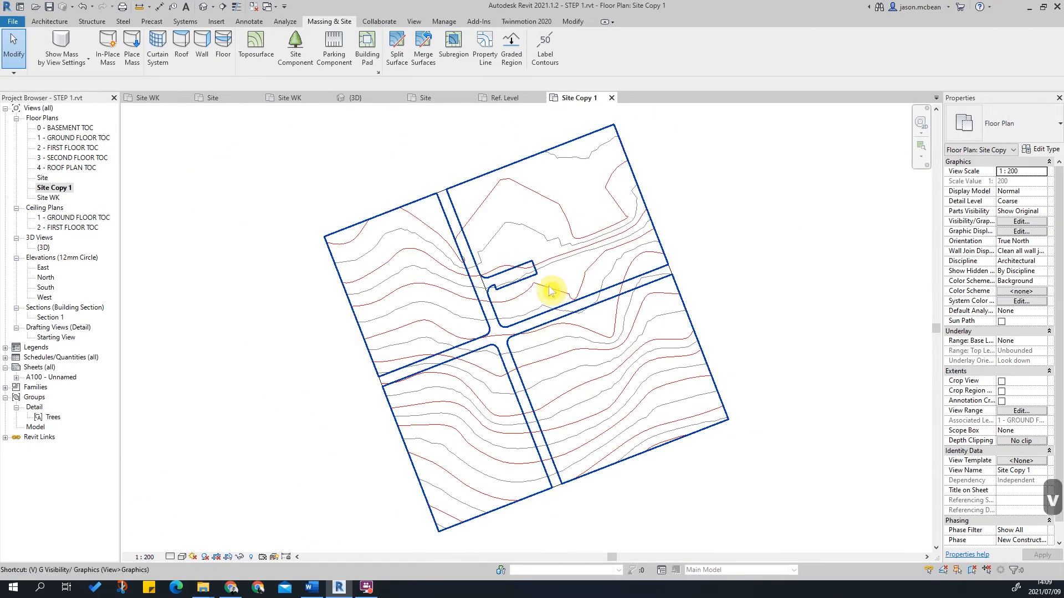
# In Object Styles, set the projection line weight of the Topography Primary Contours to 4.
pyautogui.press('v')
pyautogui.press('g')
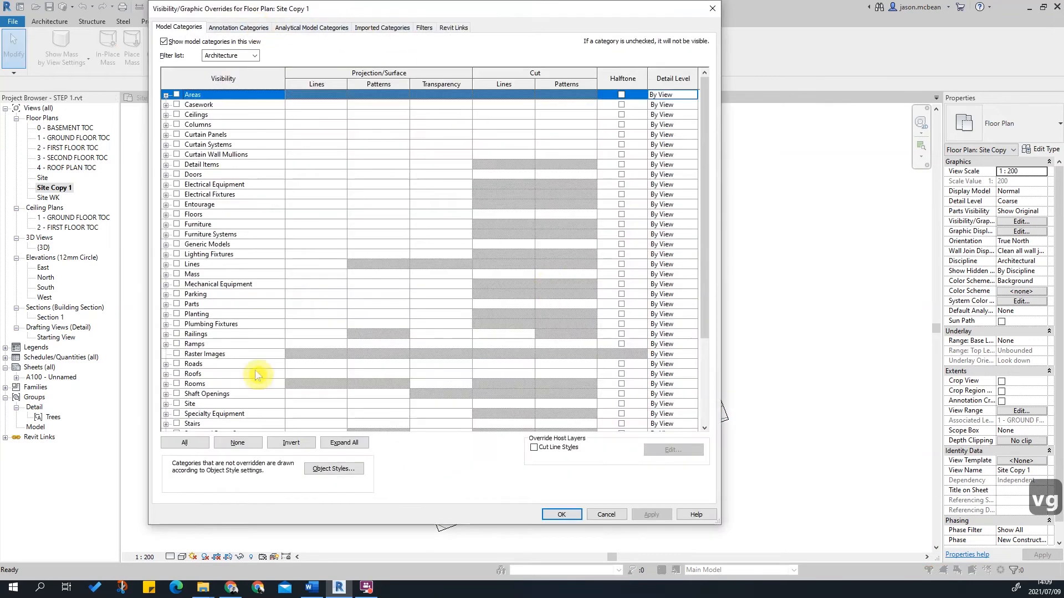
pyautogui.click(336, 469)
pyautogui.click(370, 356)
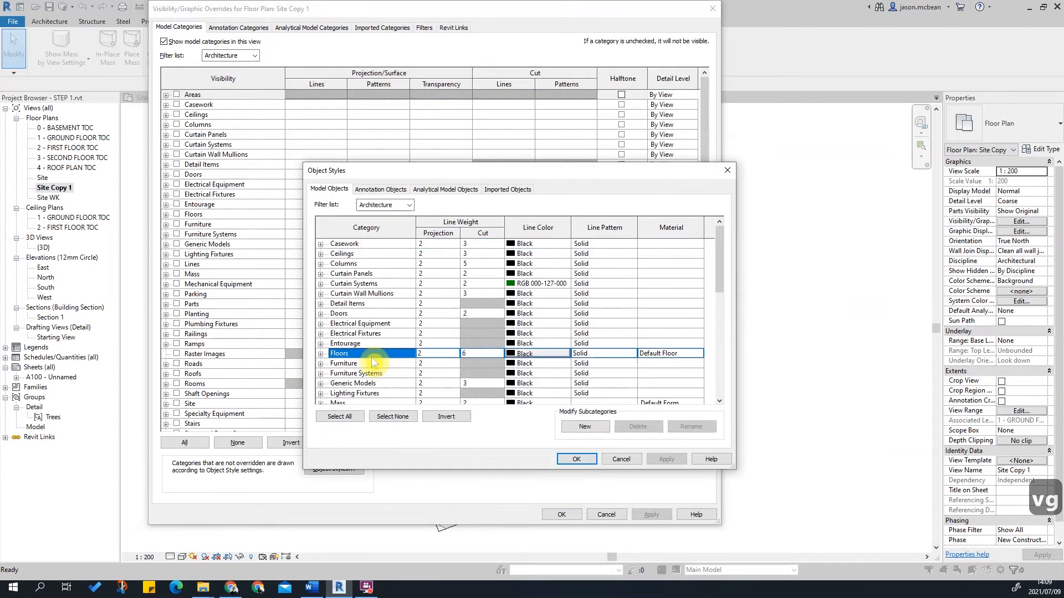
pyautogui.press('t')
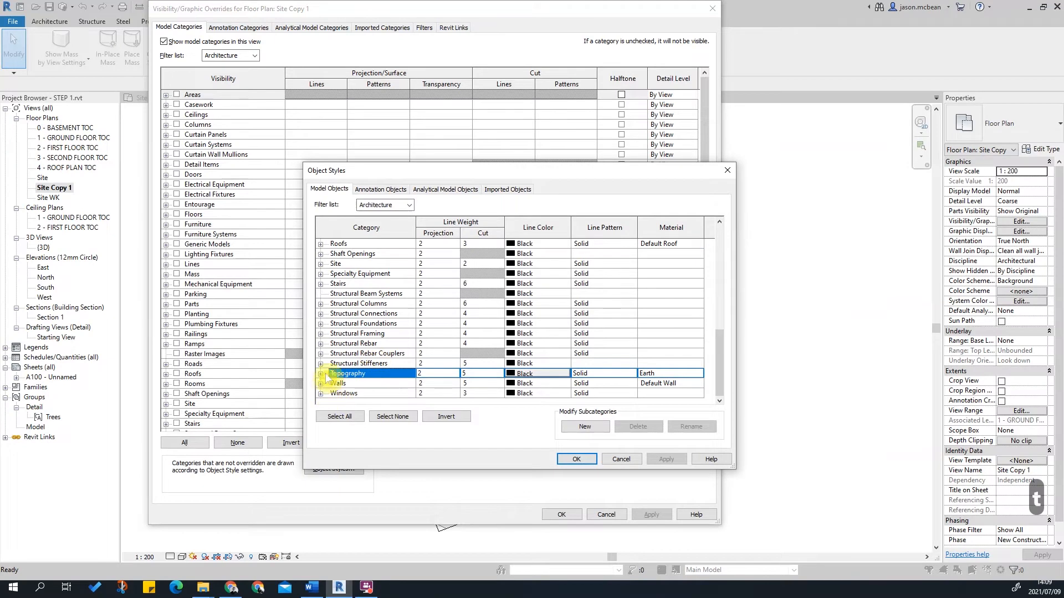
pyautogui.click(321, 374)
pyautogui.click(379, 374)
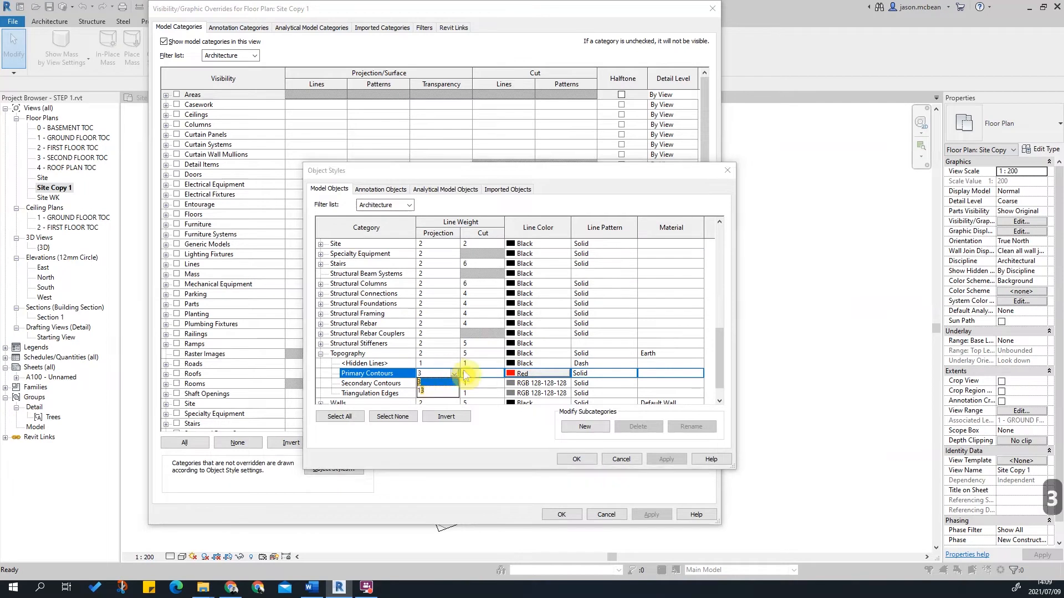
pyautogui.write('34')
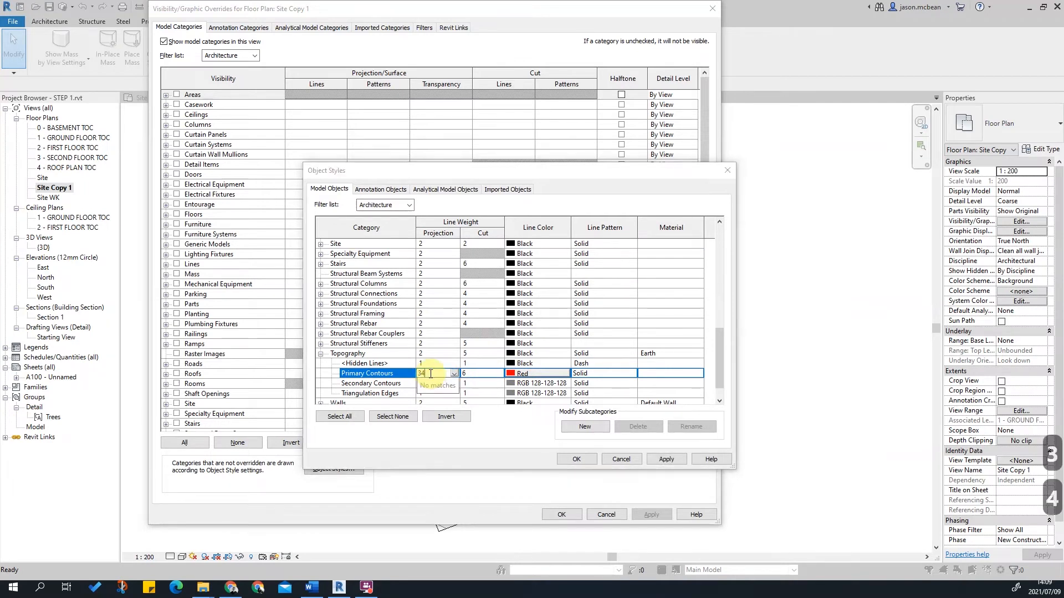
pyautogui.write('4')
# Set the Secondary Contours projection line weight to 2 and the Primary Contours cut line weight to 4.
pyautogui.click(437, 388)
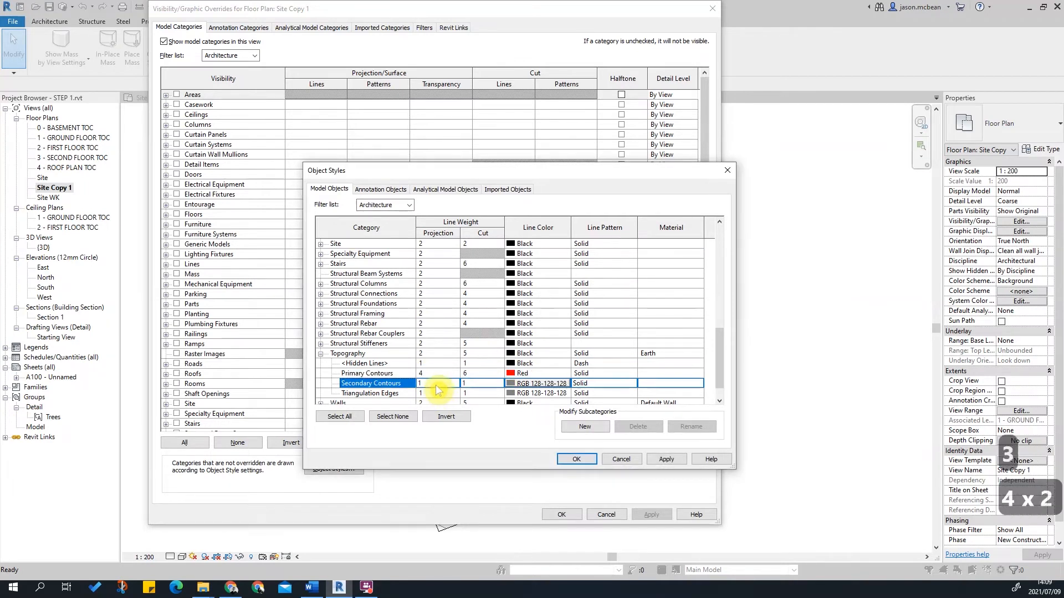
pyautogui.write('2')
pyautogui.click(480, 375)
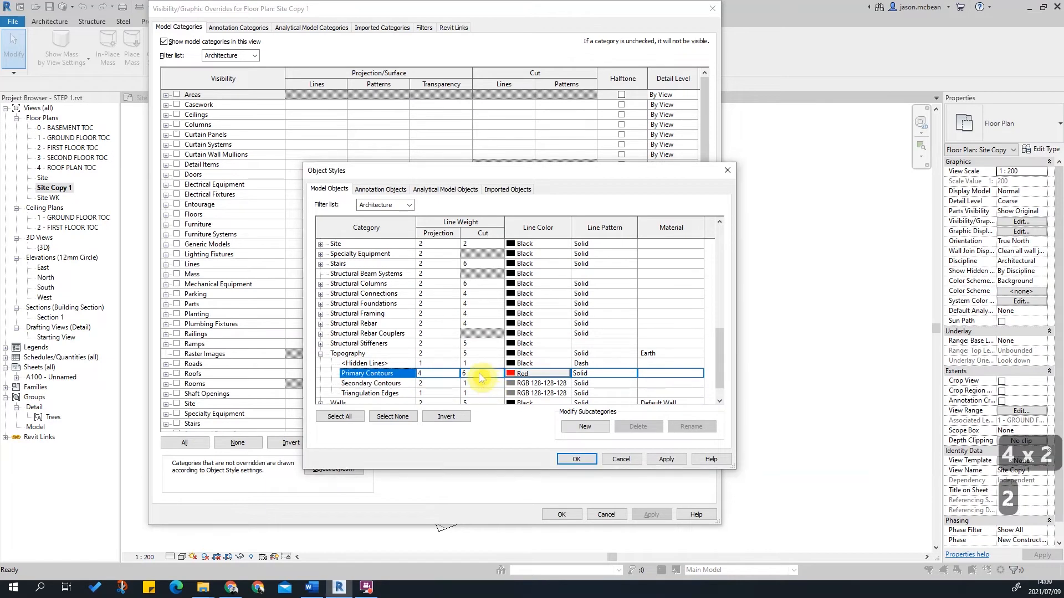
pyautogui.write('4')
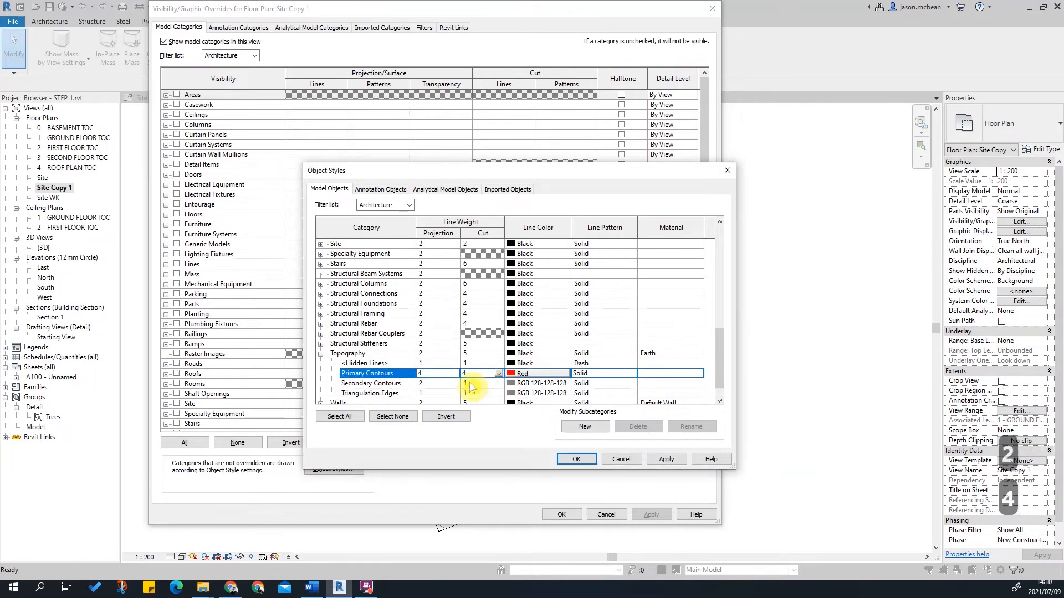
# Set the Secondary Contours cut line weight to 2 and the Primary Contours line color to dark grey RGB 055-055-055.
pyautogui.click(473, 383)
pyautogui.write('2')
pyautogui.click(525, 375)
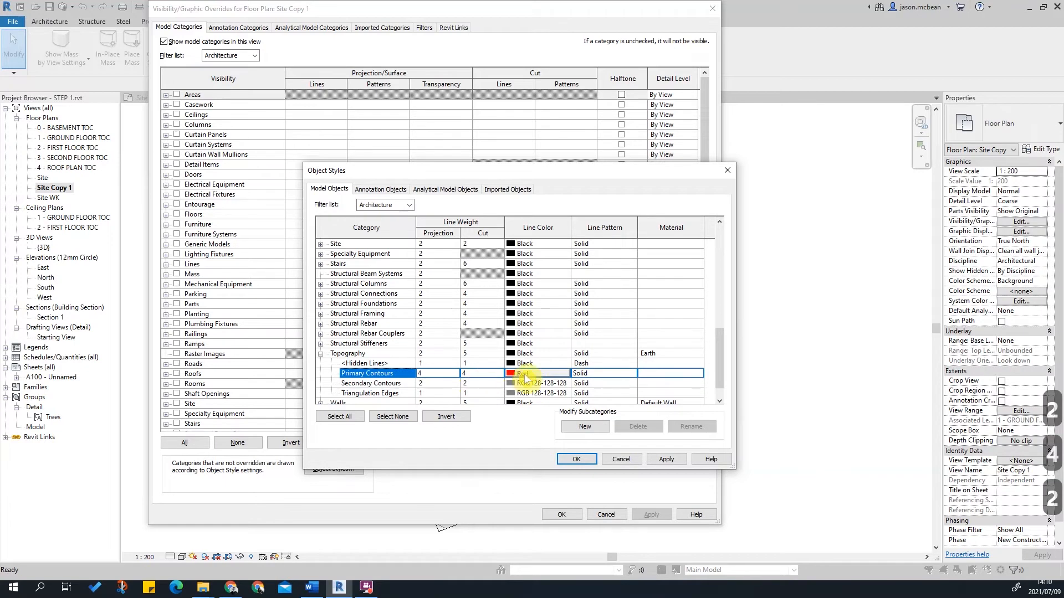
pyautogui.click(525, 375)
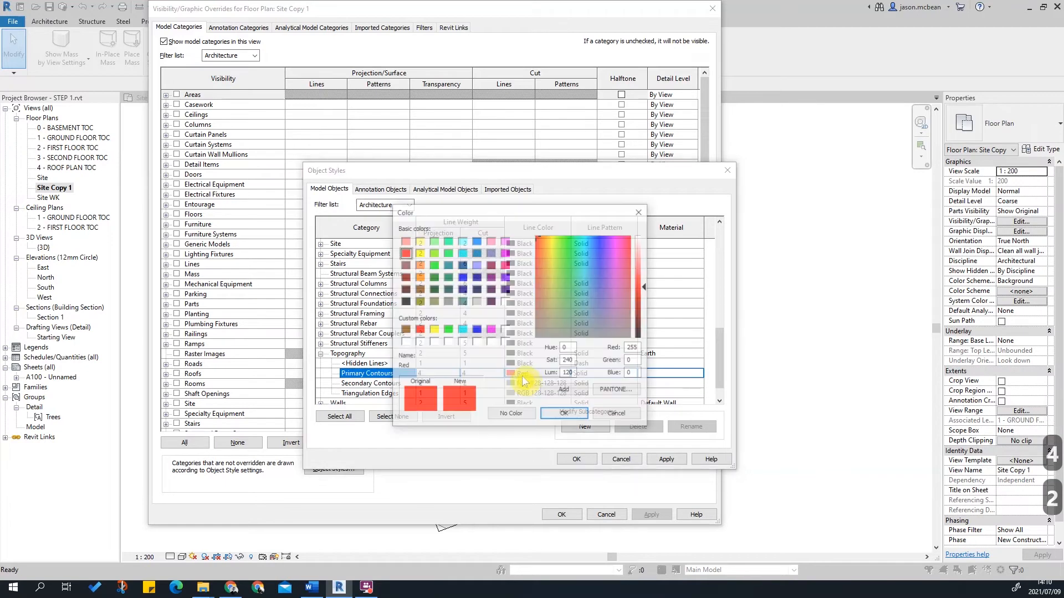
pyautogui.click(404, 302)
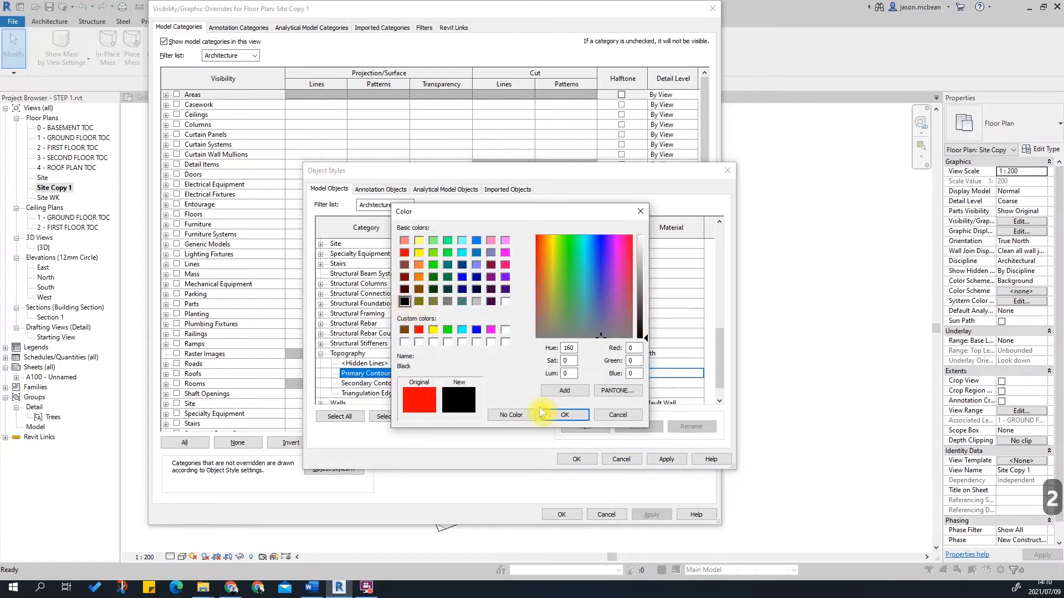
pyautogui.click(646, 333)
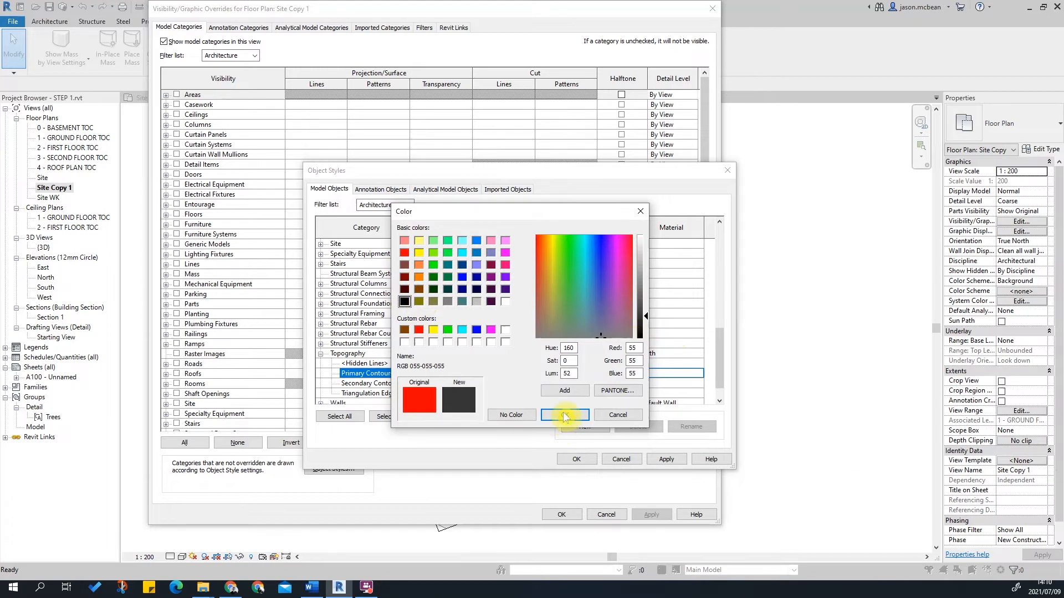
pyautogui.click(564, 415)
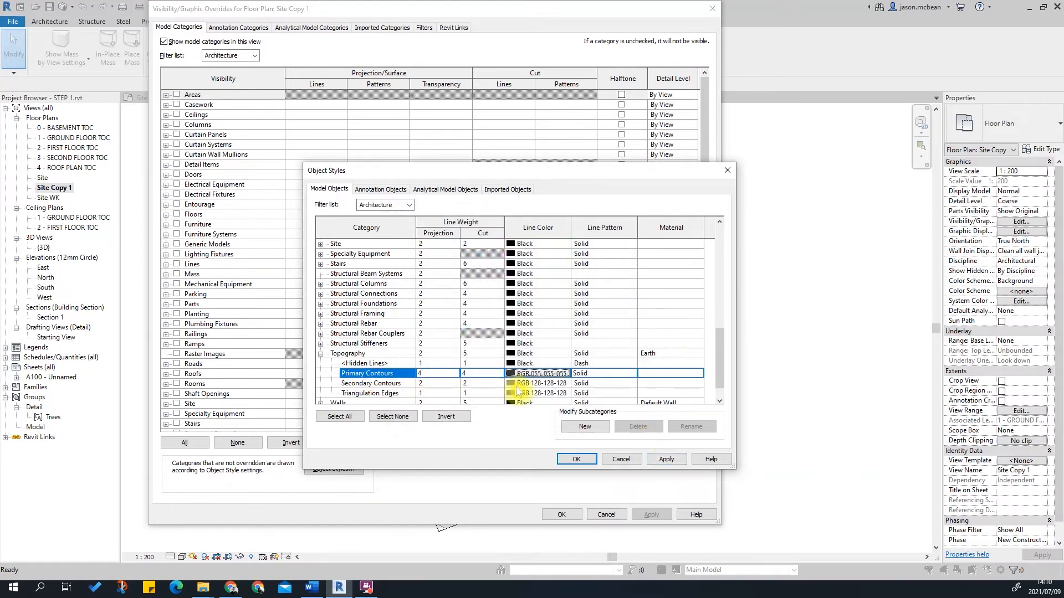
pyautogui.click(665, 459)
pyautogui.click(576, 459)
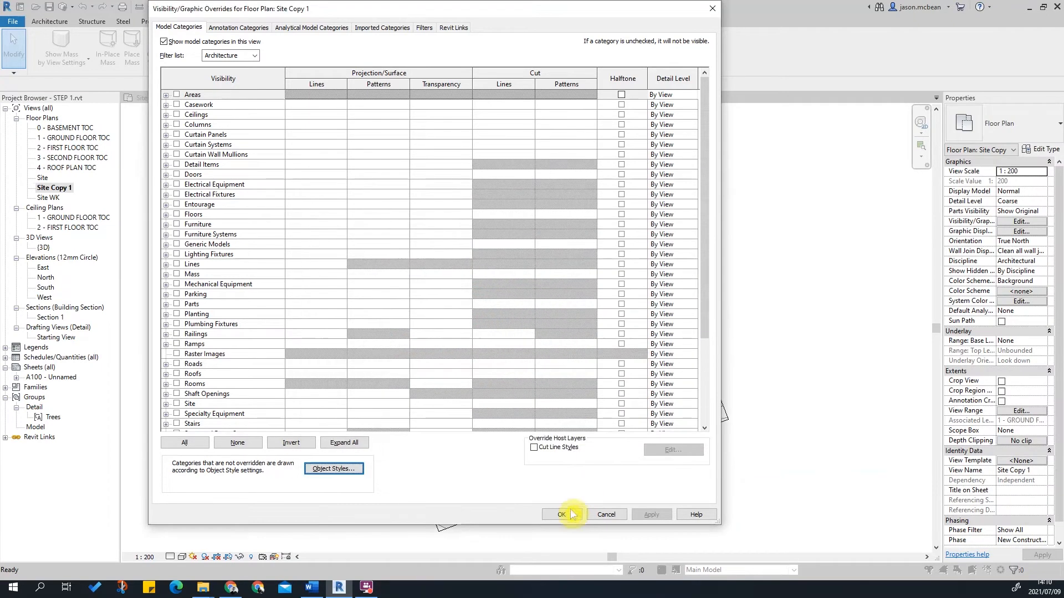
pyautogui.click(561, 515)
# Examine the contour lines and elevation labels around the roads and parking area, and review the overall site plan.
pyautogui.scroll(10, 645, 310)
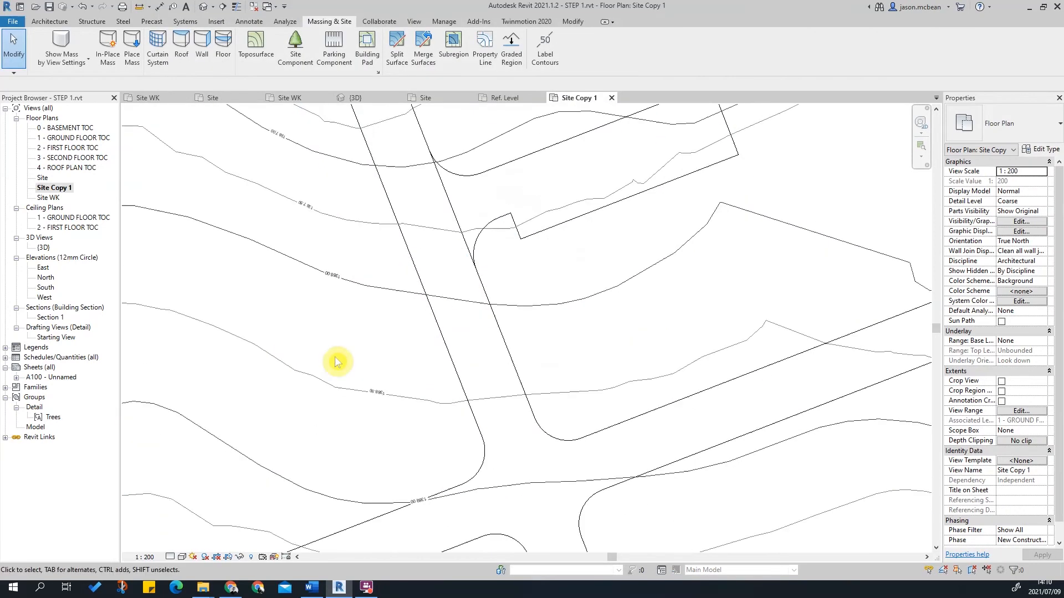
pyautogui.click(437, 392)
pyautogui.scroll(-10, 487, 349)
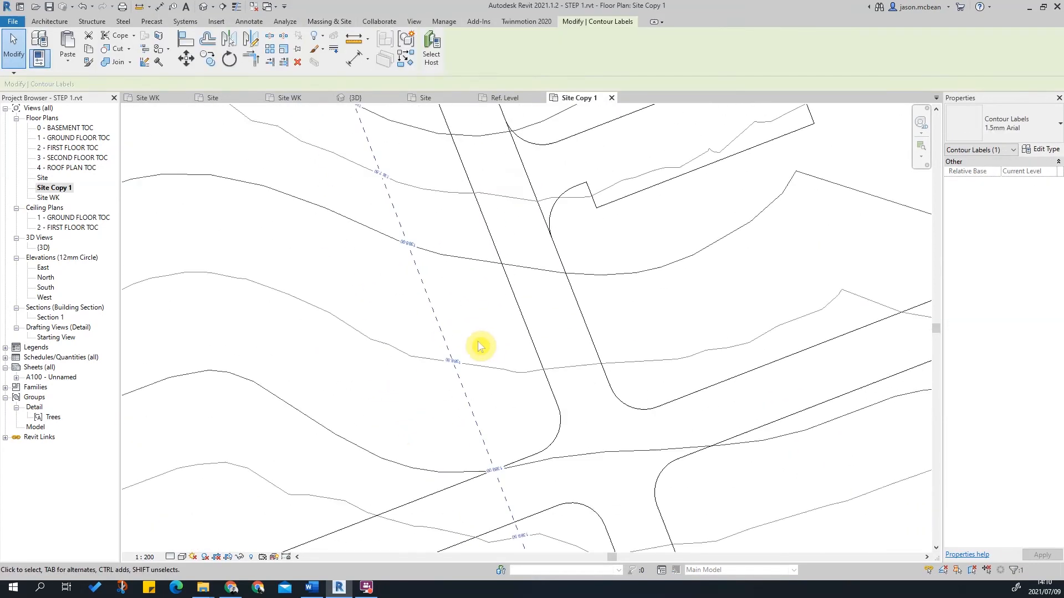
pyautogui.scroll(8, 511, 331)
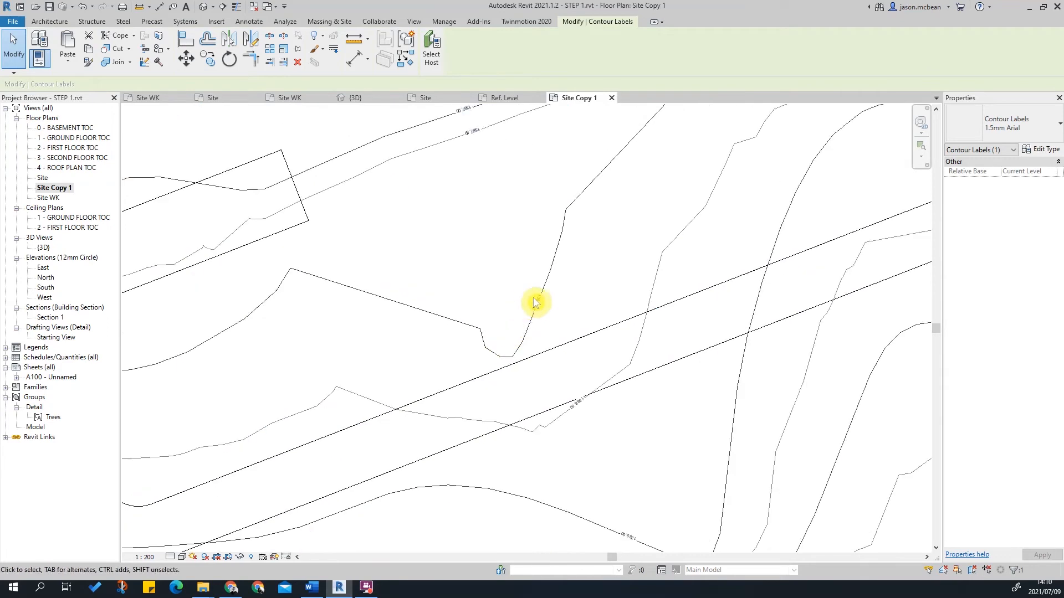
pyautogui.click(587, 268)
pyautogui.scroll(-3, 598, 269)
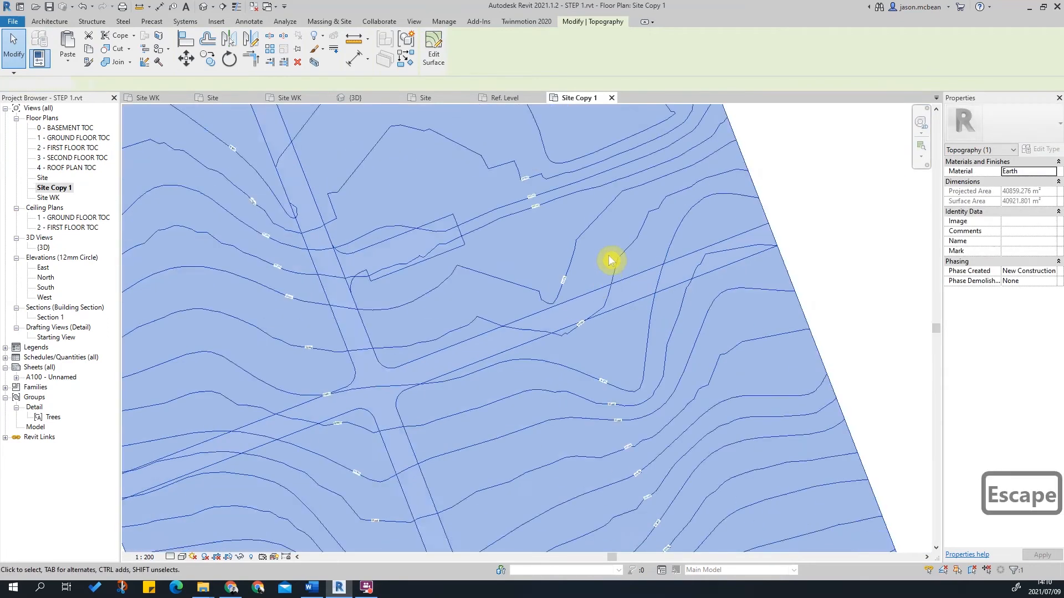
pyautogui.press('Escape')
pyautogui.press('Escape')
pyautogui.scroll(8, 660, 314)
pyautogui.scroll(3, 559, 195)
pyautogui.scroll(-6, 581, 199)
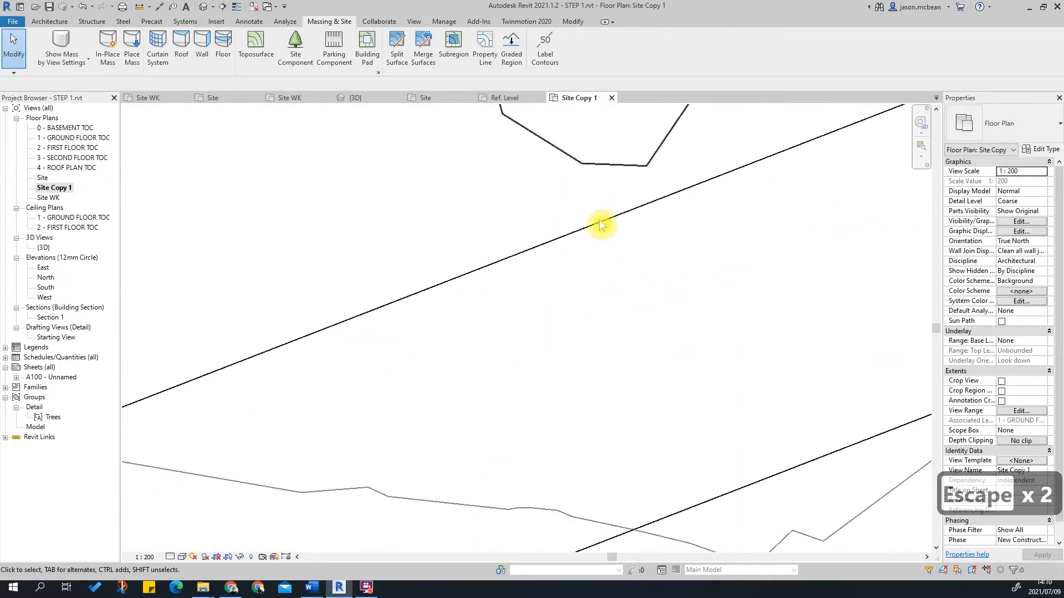
pyautogui.press('Escape')
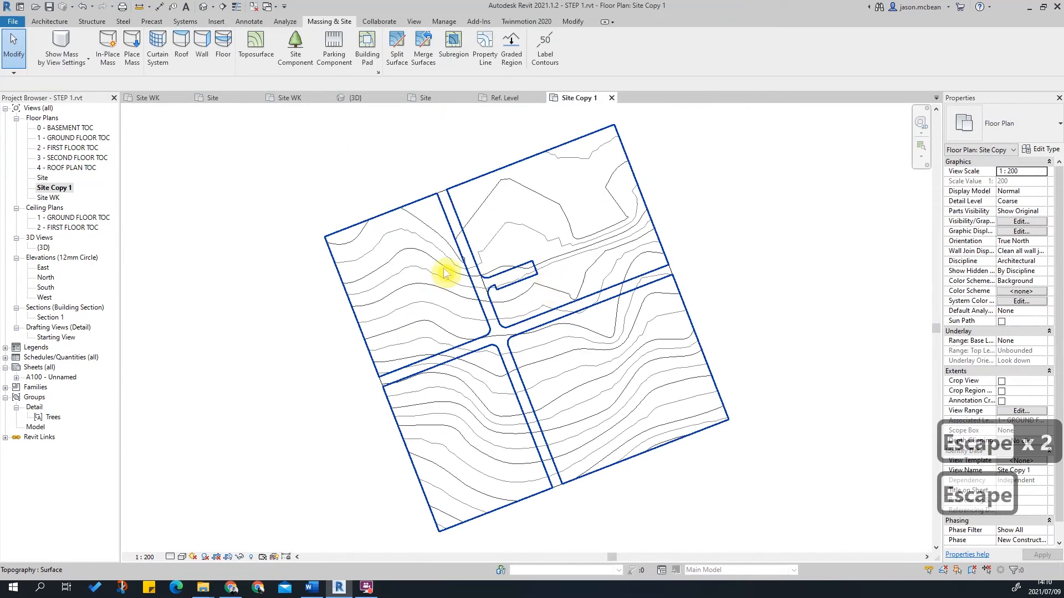
# Start a DWG export of the current view and review the general options of the in-session export setup.
pyautogui.click(13, 21)
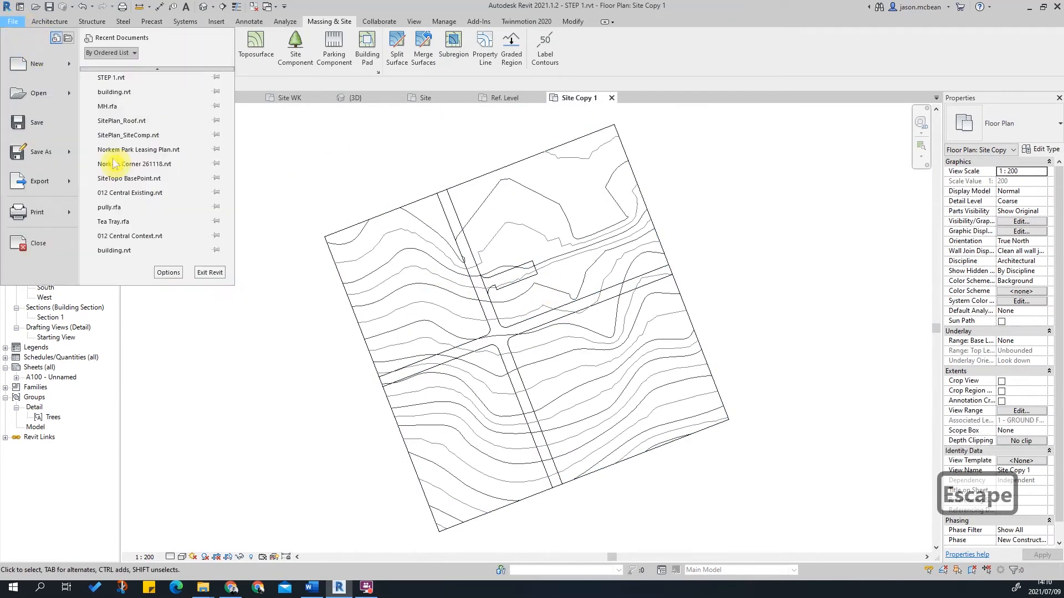
pyautogui.moveTo(69, 182)
pyautogui.moveTo(144, 70)
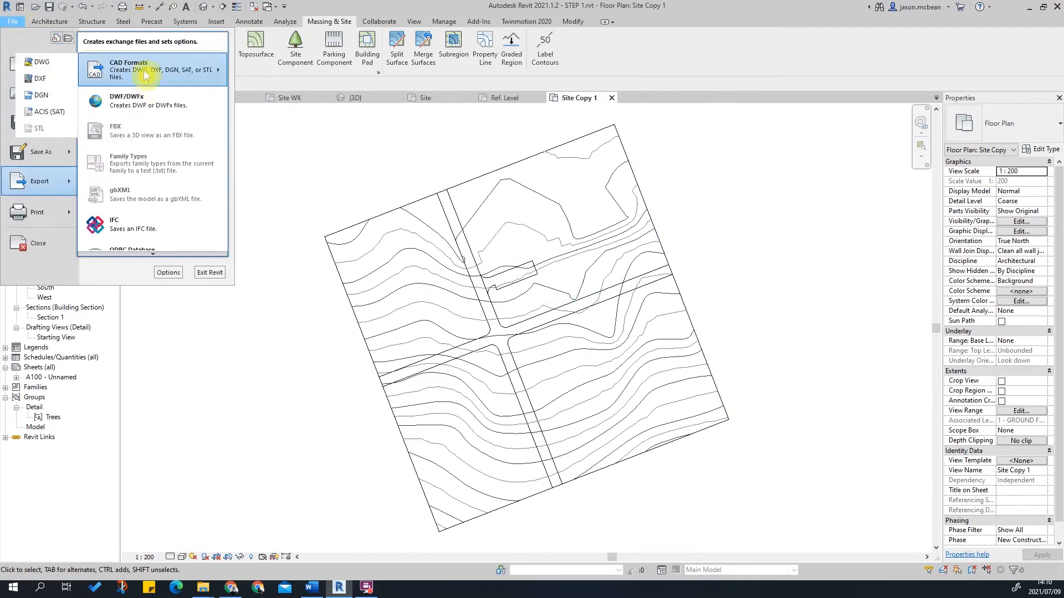
pyautogui.click(40, 71)
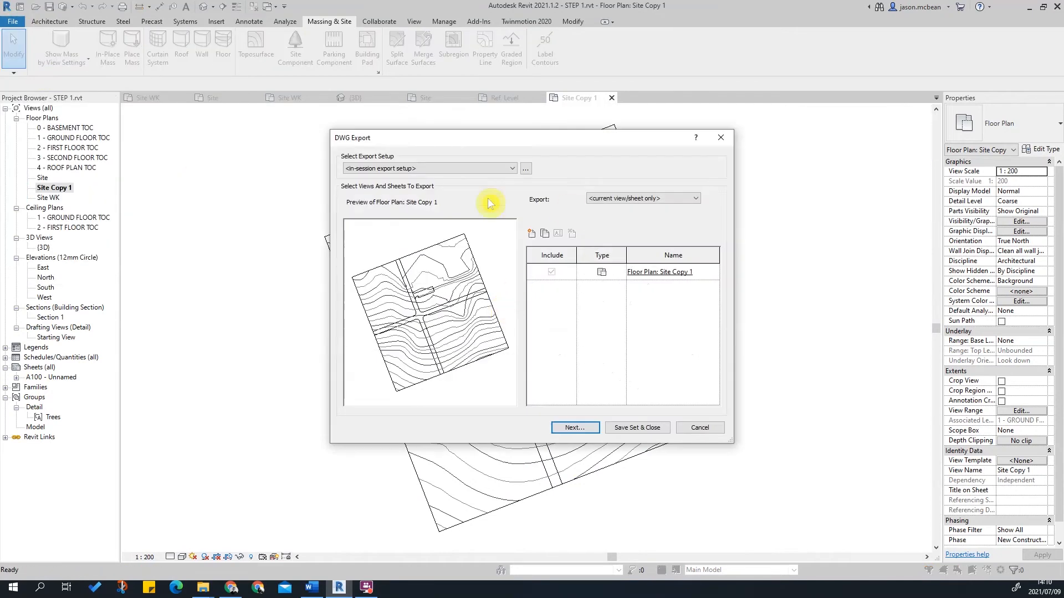
pyautogui.click(523, 169)
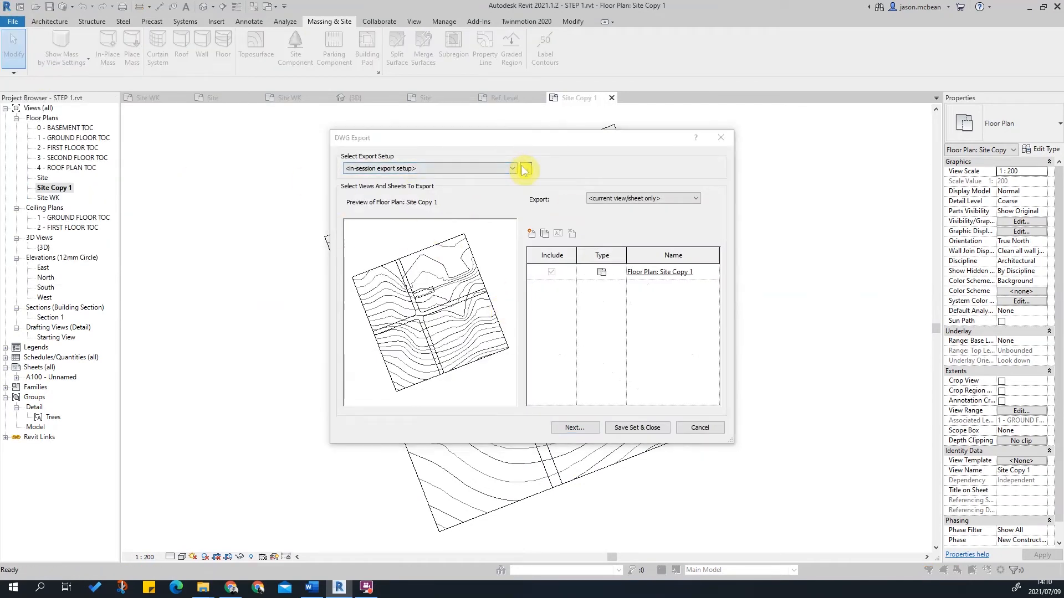
pyautogui.click(626, 171)
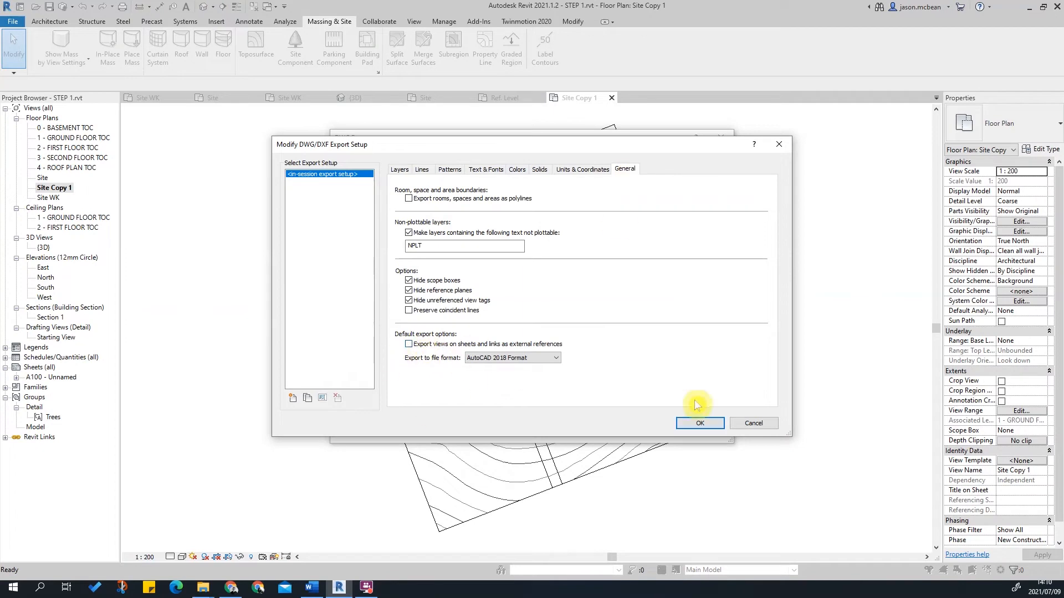
pyautogui.click(701, 424)
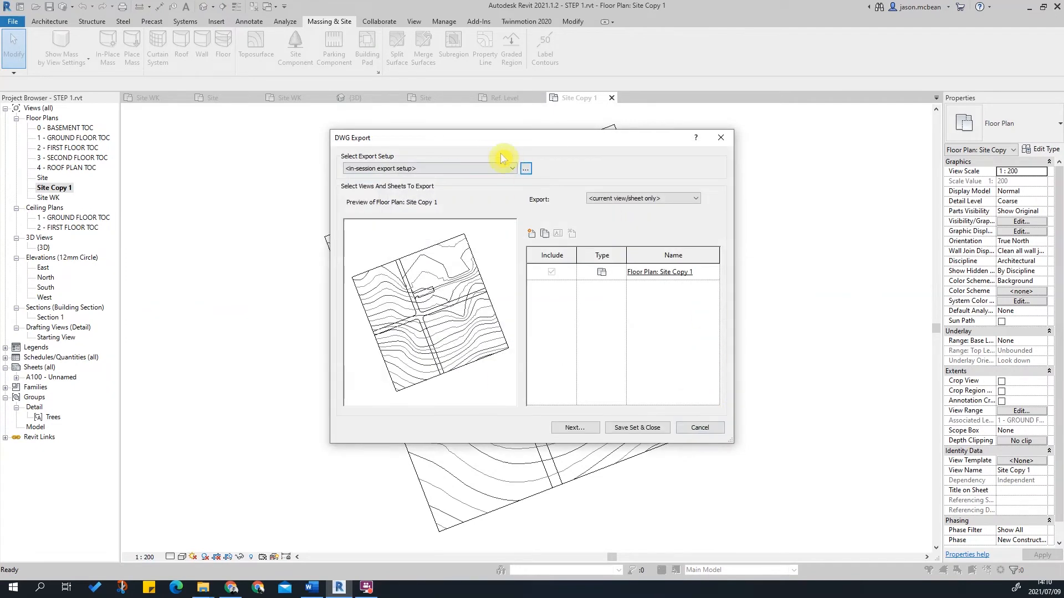
# Export the view to the Desktop as an AutoCAD 2018 DWG file named TopoEX.
pyautogui.click(575, 429)
pyautogui.click(341, 222)
pyautogui.click(332, 233)
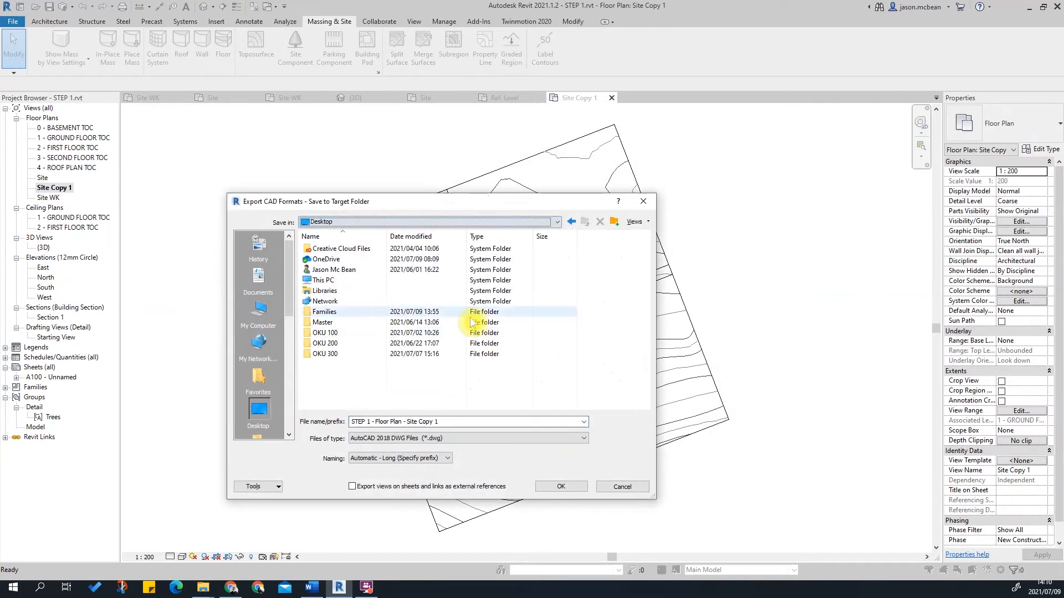
pyautogui.click(475, 422)
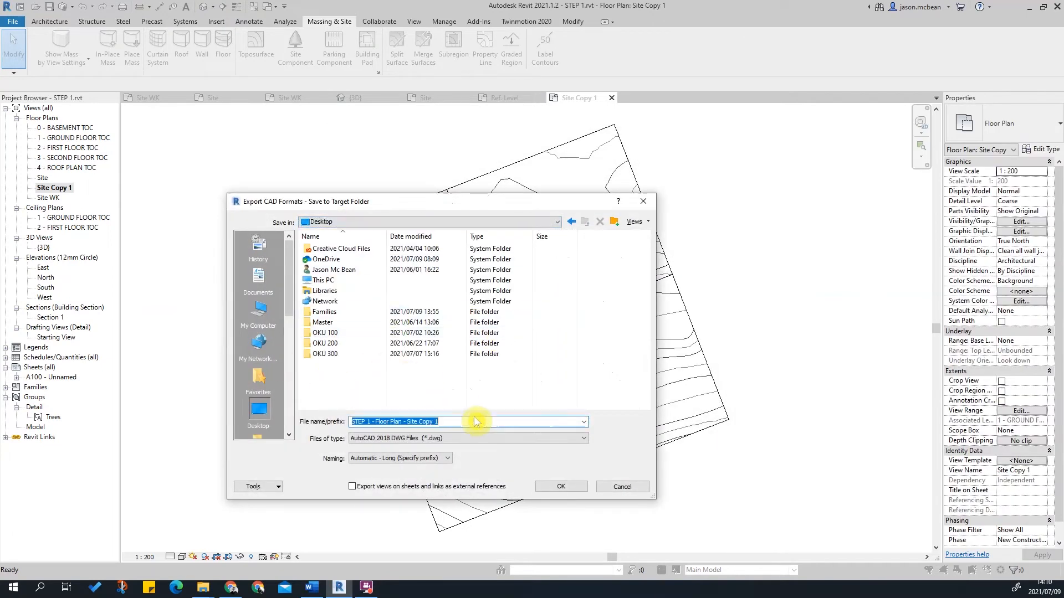
pyautogui.write('top')
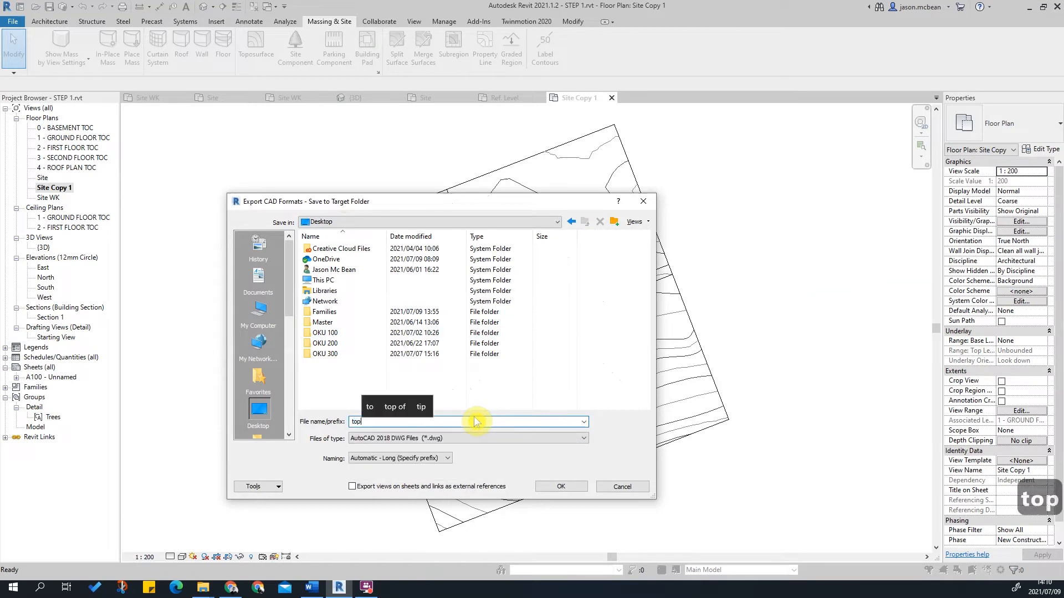
pyautogui.write('oE')
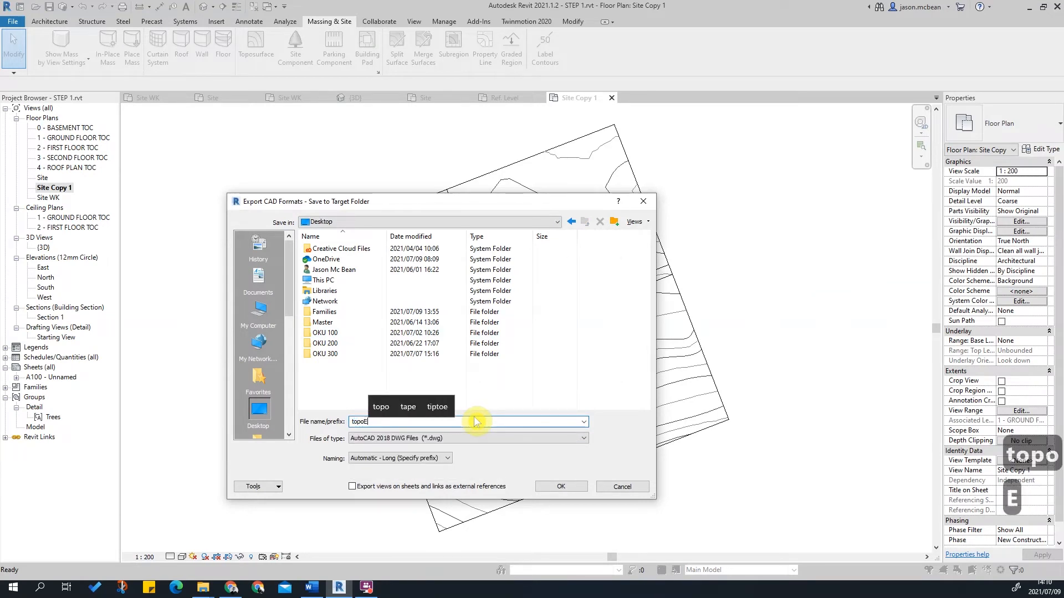
pyautogui.press('Left')
pyautogui.press('Left')
pyautogui.press('Left')
pyautogui.press('Left')
pyautogui.press('BackSpace')
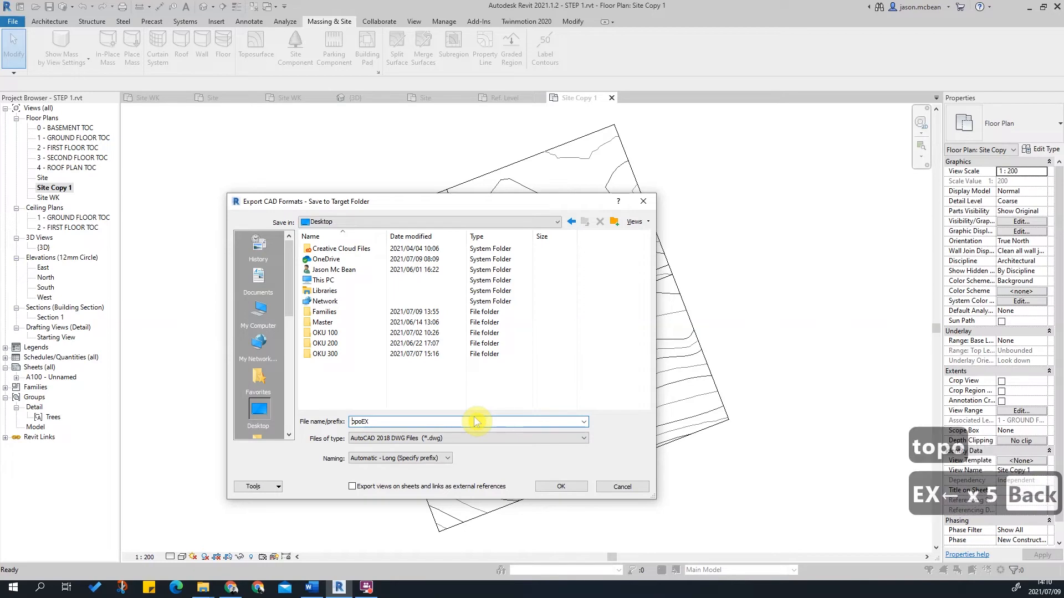
pyautogui.write('T')
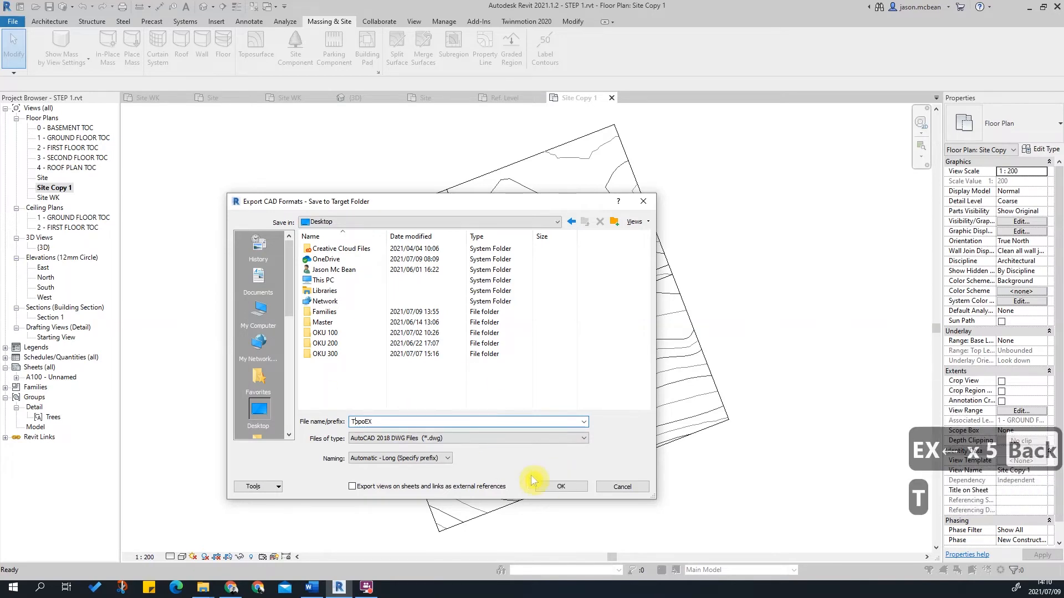
pyautogui.click(560, 487)
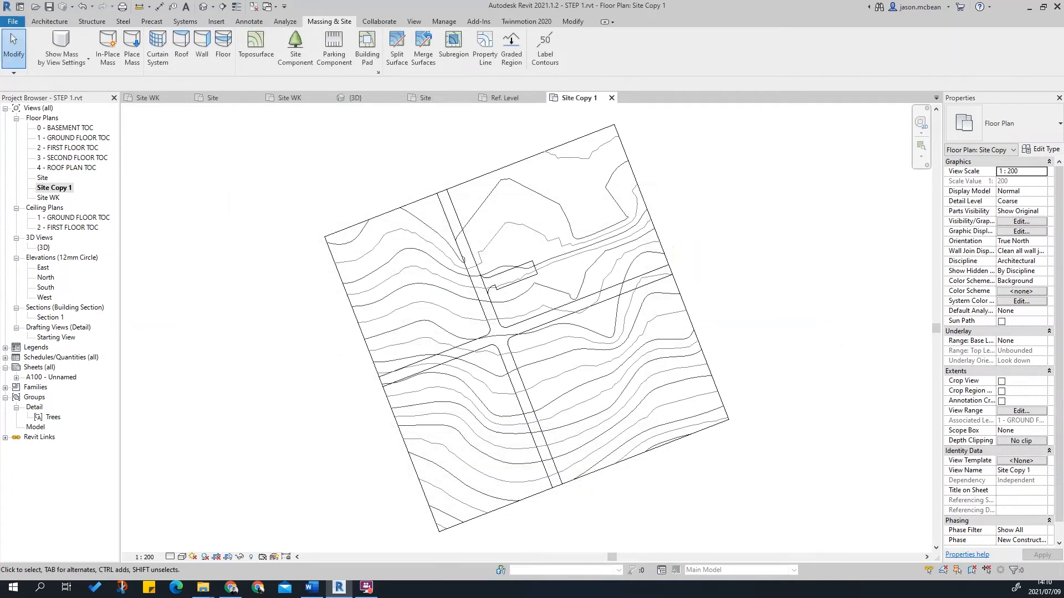
# Create a new drafting view at 1 : 200 scale, keeping the default name.
pyautogui.scroll(-3, 599, 355)
pyautogui.scroll(2, 480, 300)
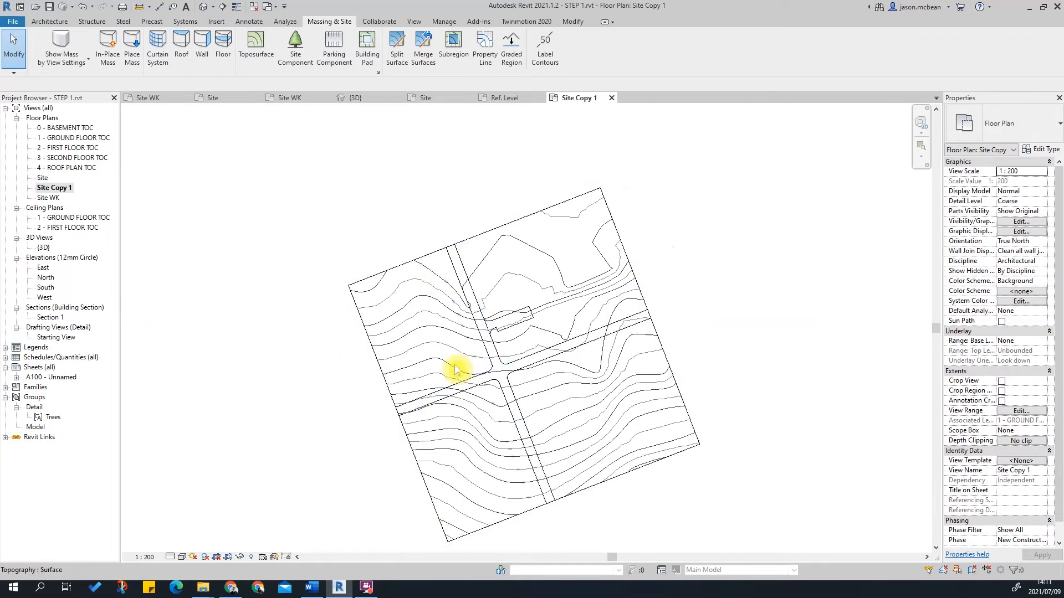
pyautogui.click(50, 21)
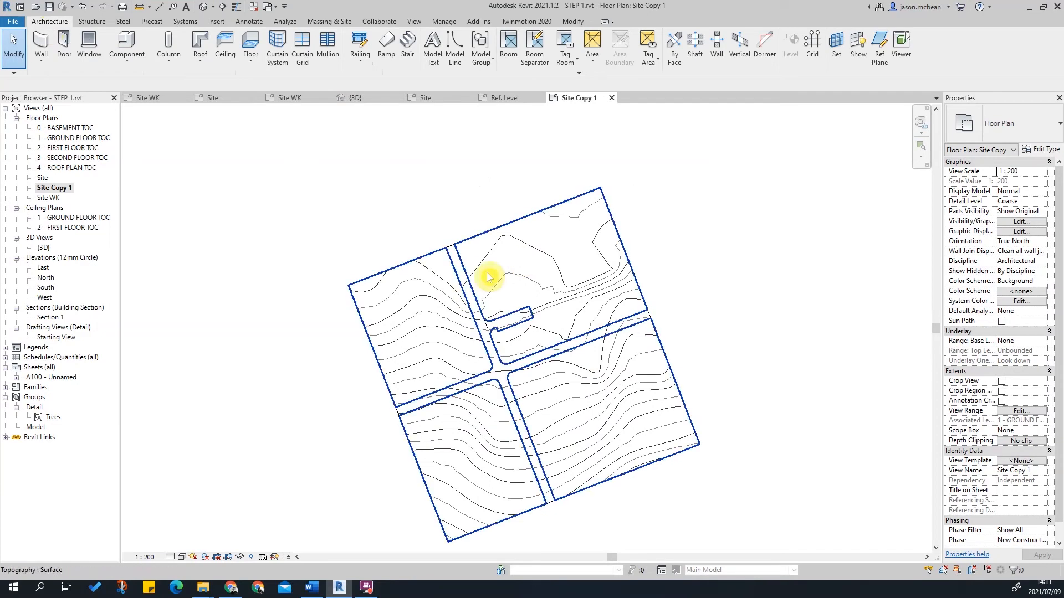
pyautogui.click(325, 22)
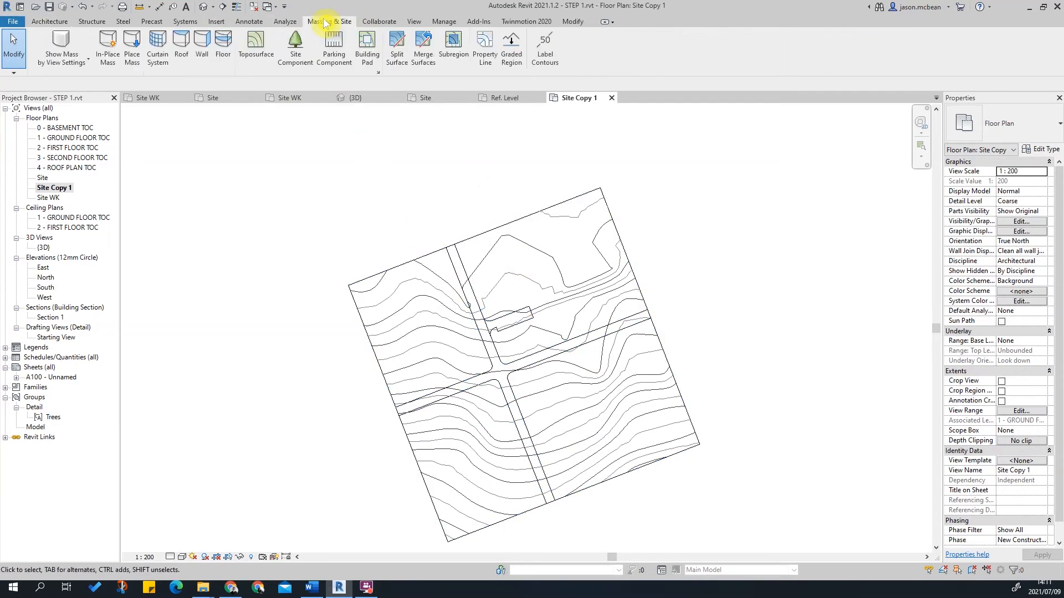
pyautogui.click(413, 21)
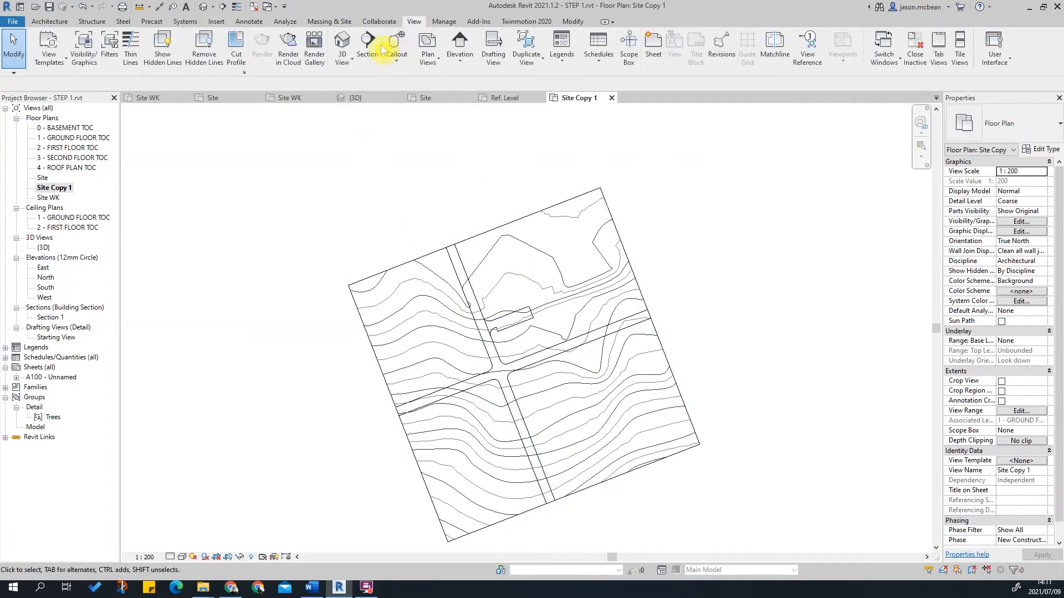
pyautogui.click(490, 61)
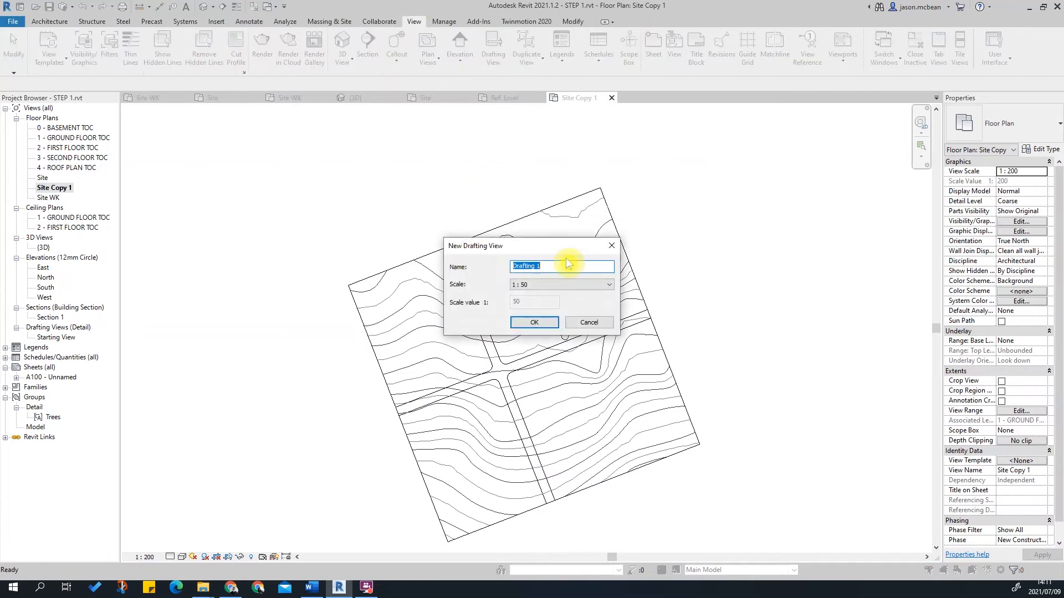
pyautogui.click(541, 285)
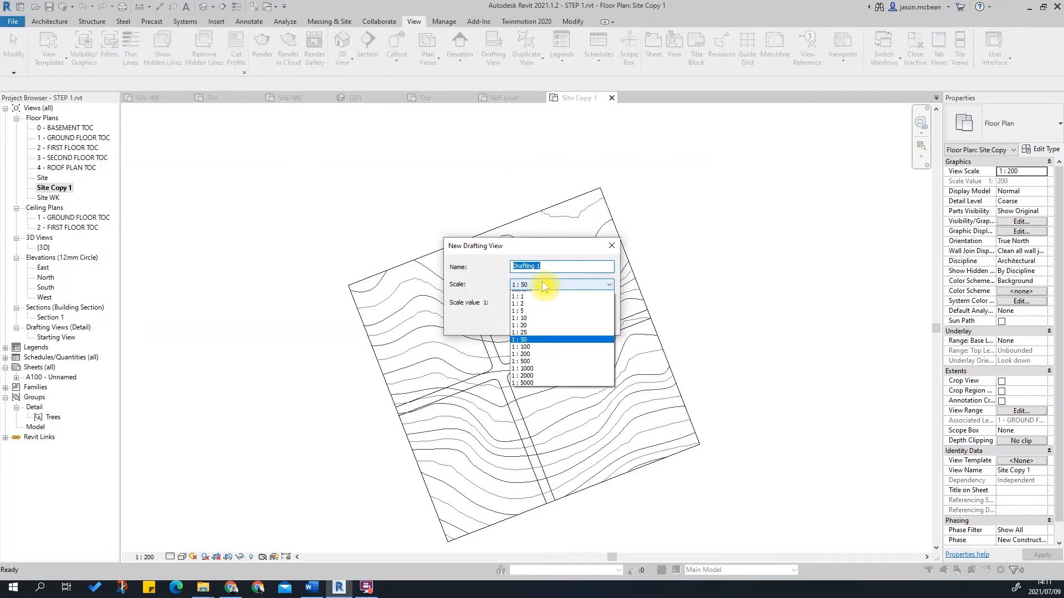
pyautogui.click(542, 356)
pyautogui.click(533, 323)
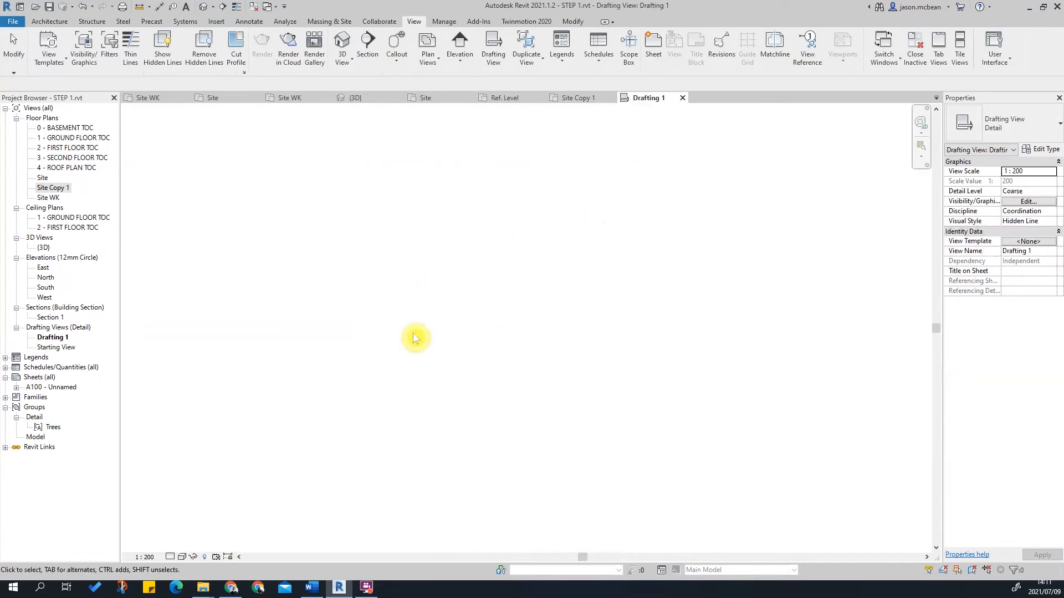
pyautogui.click(52, 337)
pyautogui.rightClick(52, 337)
pyautogui.click(770, 301)
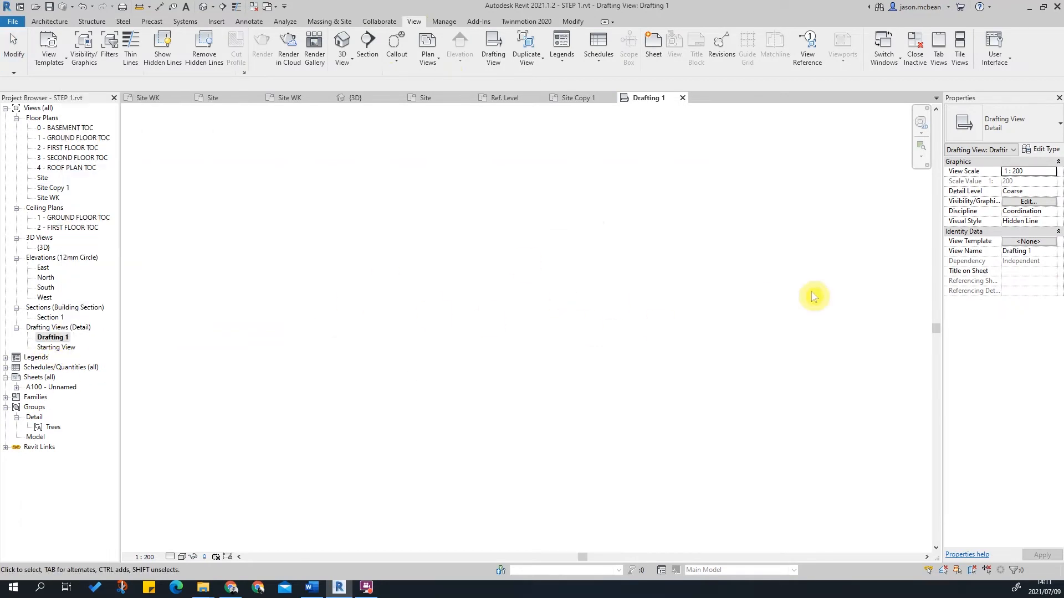
# Link TopoEX.dwg from the Desktop into the new drafting view.
pyautogui.click(216, 22)
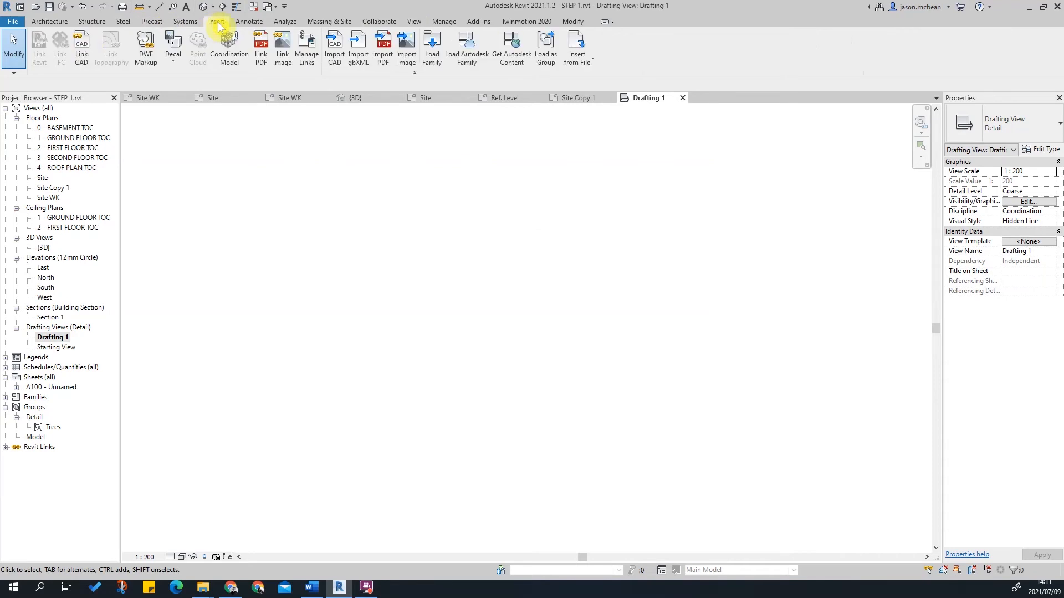
pyautogui.click(83, 48)
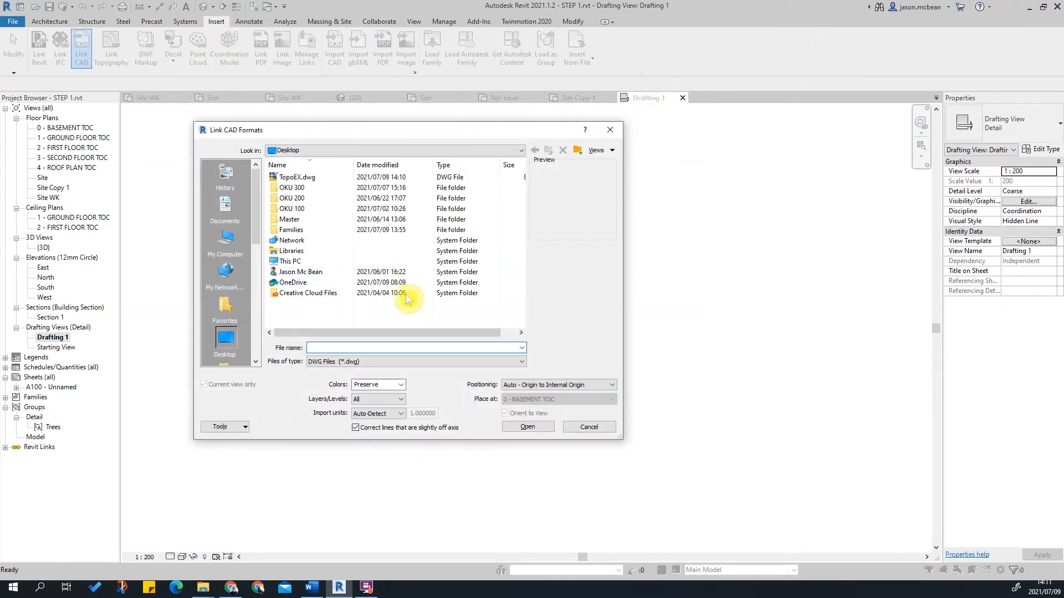
pyautogui.click(295, 178)
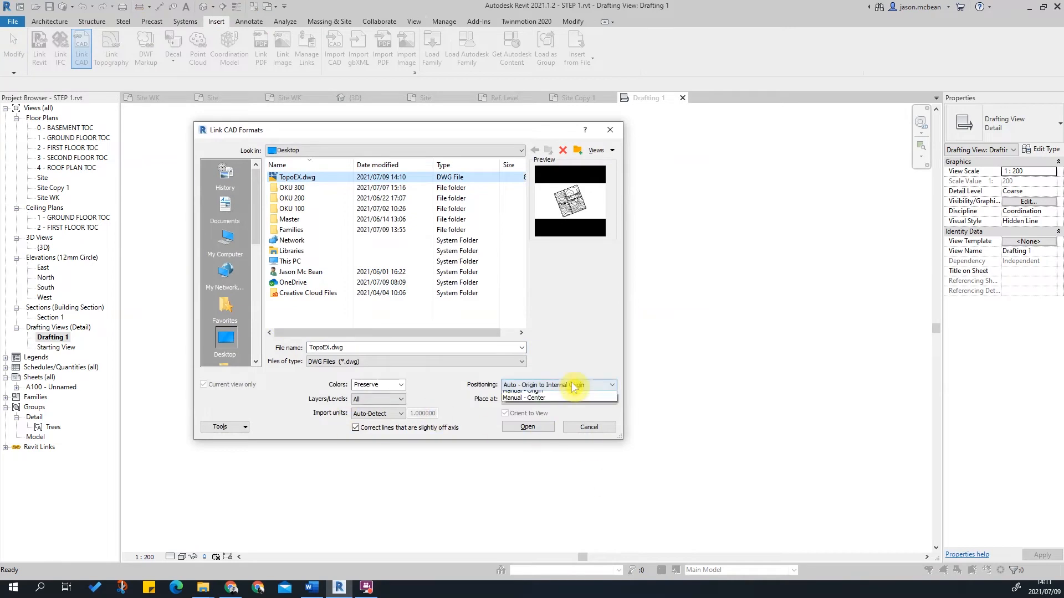
pyautogui.click(527, 427)
# Examine the linked contour lines, their elevation labels and the overall topography drawing in the drafting view.
pyautogui.scroll(-8, 482, 337)
pyautogui.scroll(4, 620, 336)
pyautogui.scroll(3, 387, 368)
pyautogui.click(373, 344)
pyautogui.scroll(2, 504, 312)
pyautogui.click(505, 311)
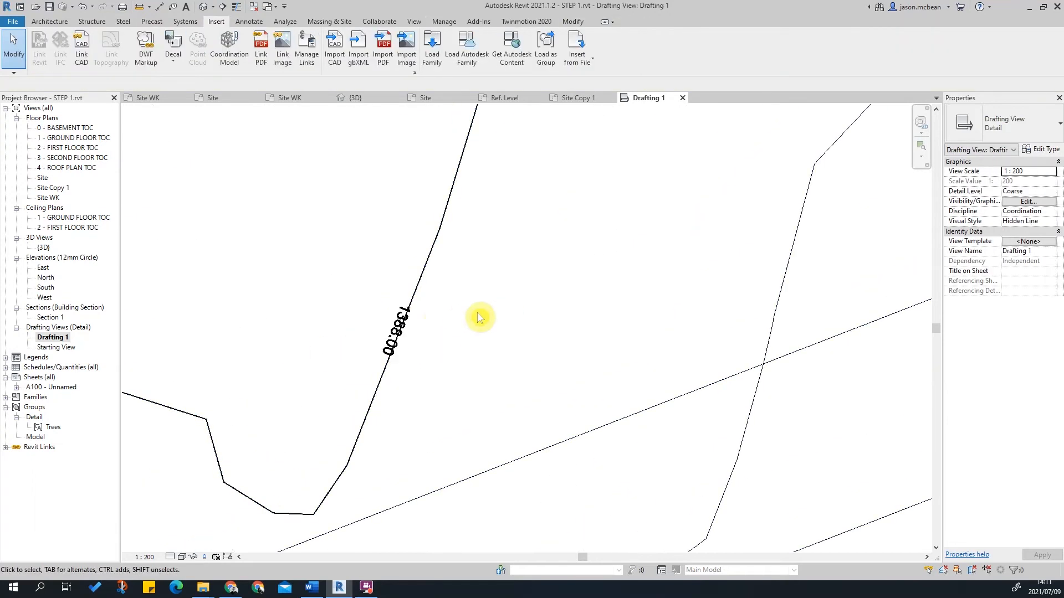
pyautogui.scroll(-4, 465, 311)
pyautogui.scroll(5, 440, 230)
pyautogui.scroll(-5, 368, 265)
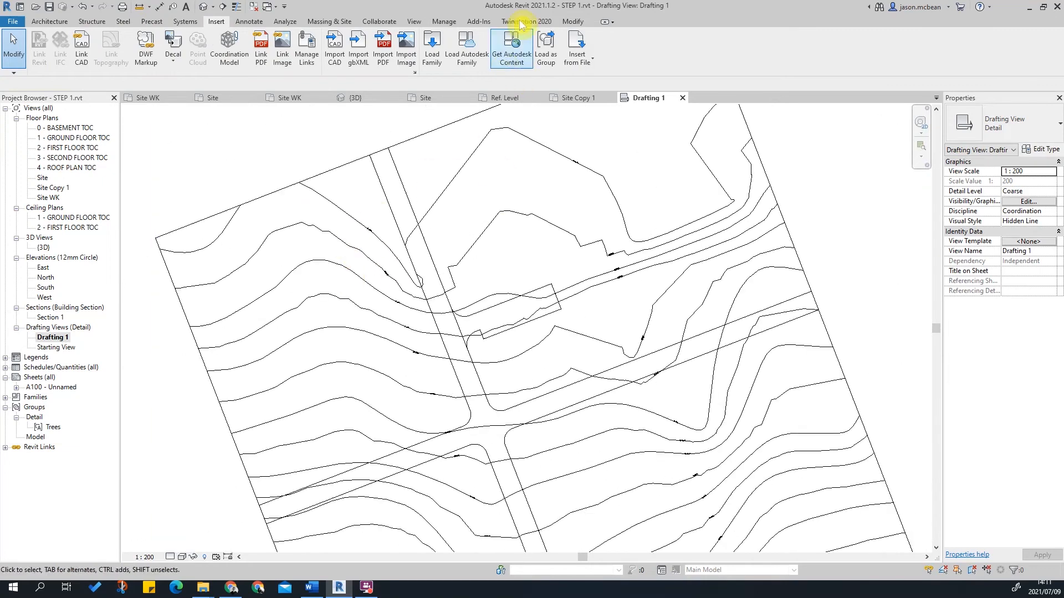
# Hide the 0, C-TOPO and C-TOPO-LABL layers of TopoEX.dwg in the drafting view.
pyautogui.press('v')
pyautogui.press('g')
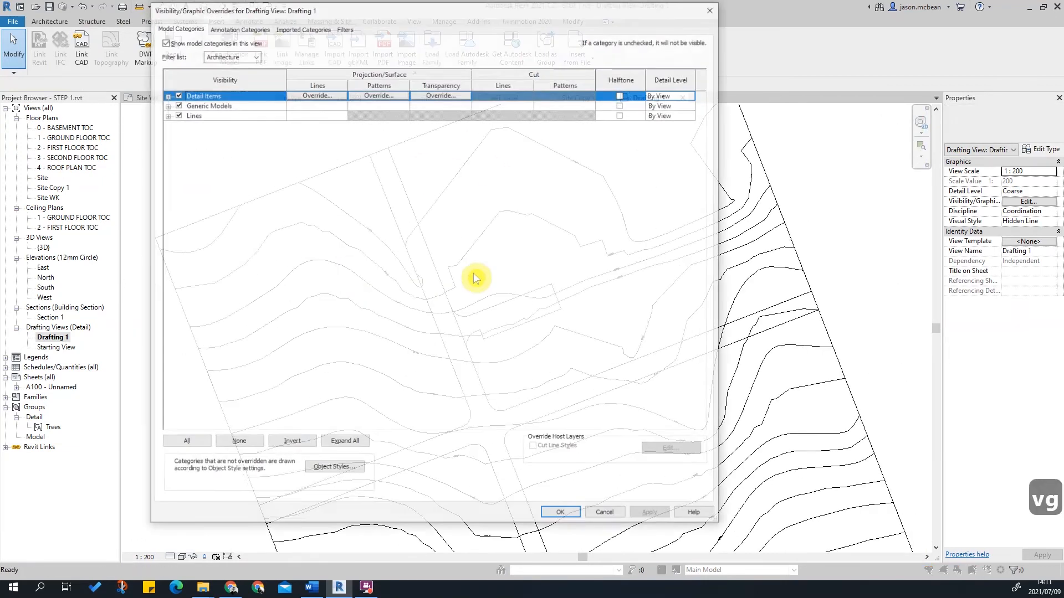
pyautogui.click(318, 30)
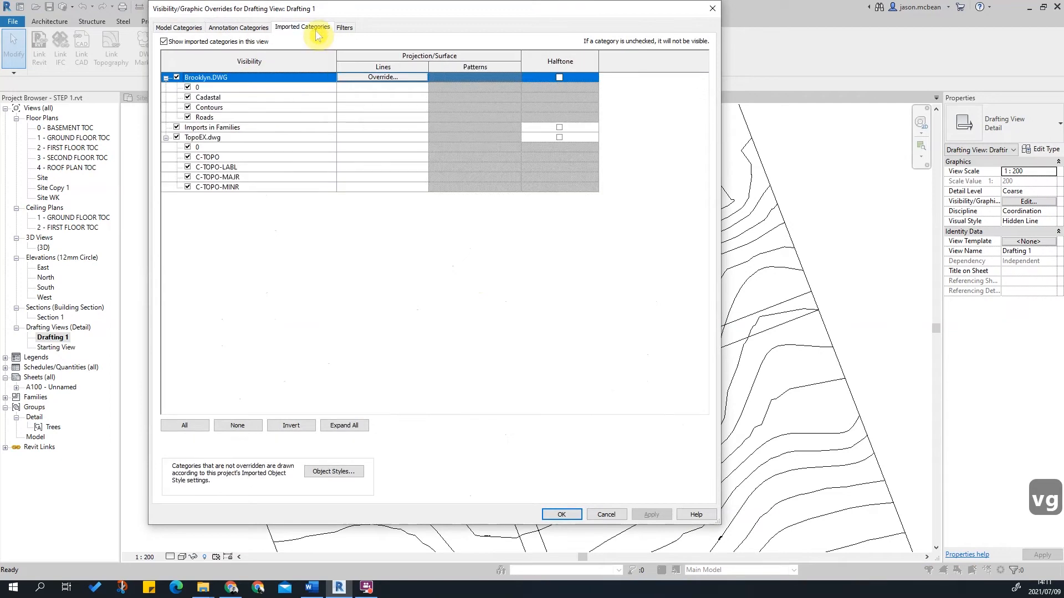
pyautogui.click(244, 139)
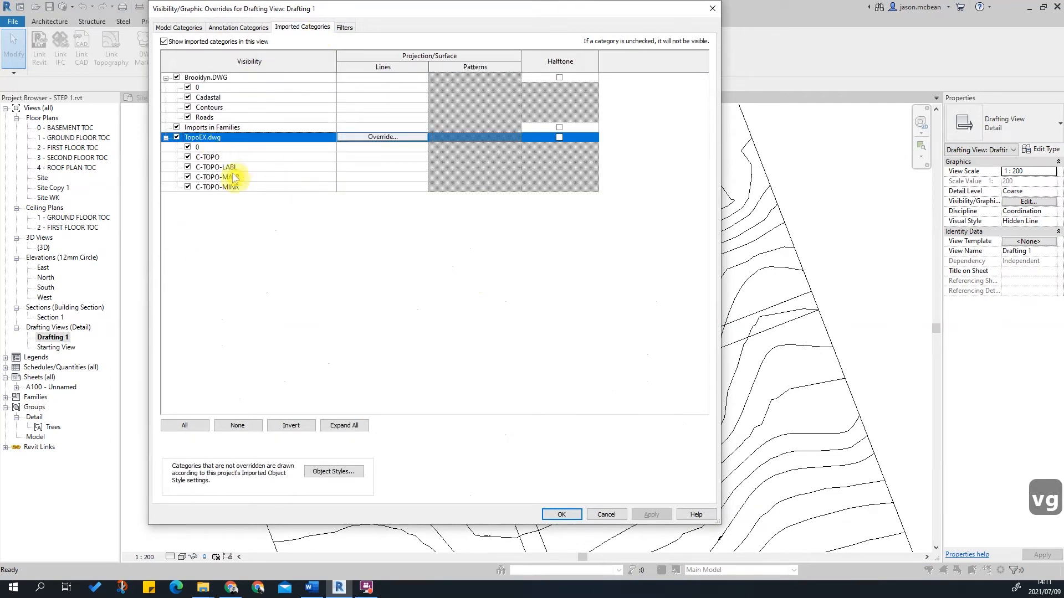
pyautogui.click(187, 169)
pyautogui.click(187, 157)
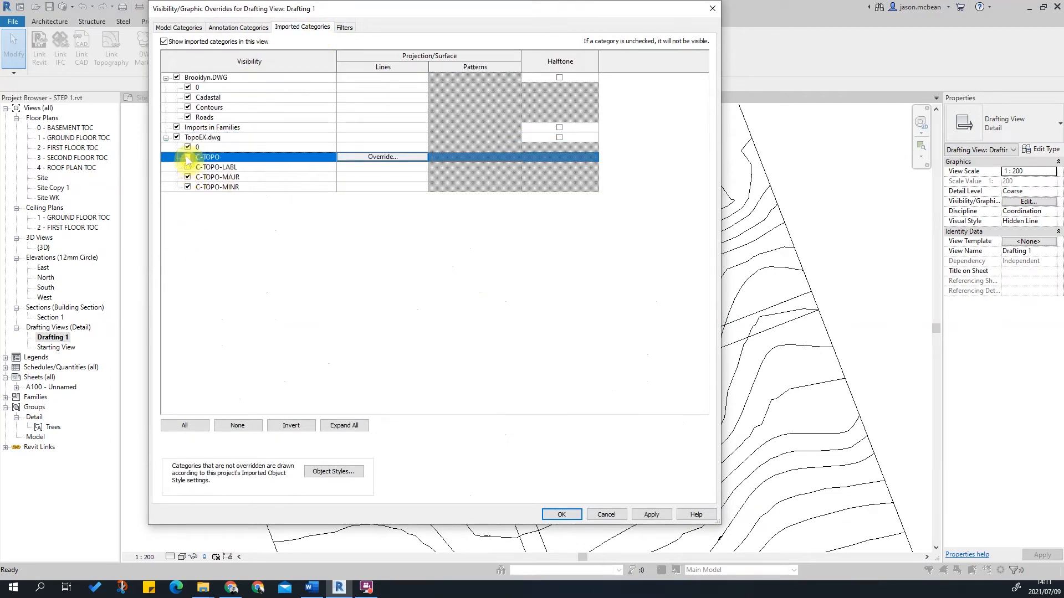
pyautogui.click(187, 147)
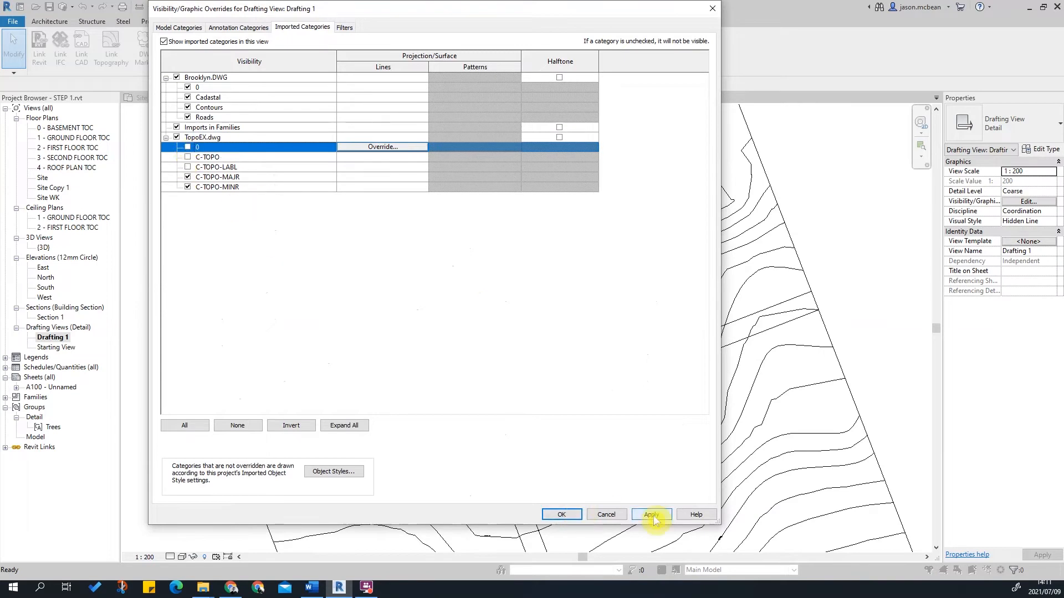
pyautogui.click(562, 514)
# Review the remaining major and minor contour lines of the linked drawing across the whole drafting view.
pyautogui.scroll(3, 548, 280)
pyautogui.scroll(3, 537, 277)
pyautogui.scroll(3, 629, 400)
pyautogui.scroll(-1, 629, 332)
pyautogui.scroll(-1, 576, 321)
pyautogui.scroll(-3, 643, 332)
pyautogui.scroll(-4, 650, 288)
pyautogui.click(594, 237)
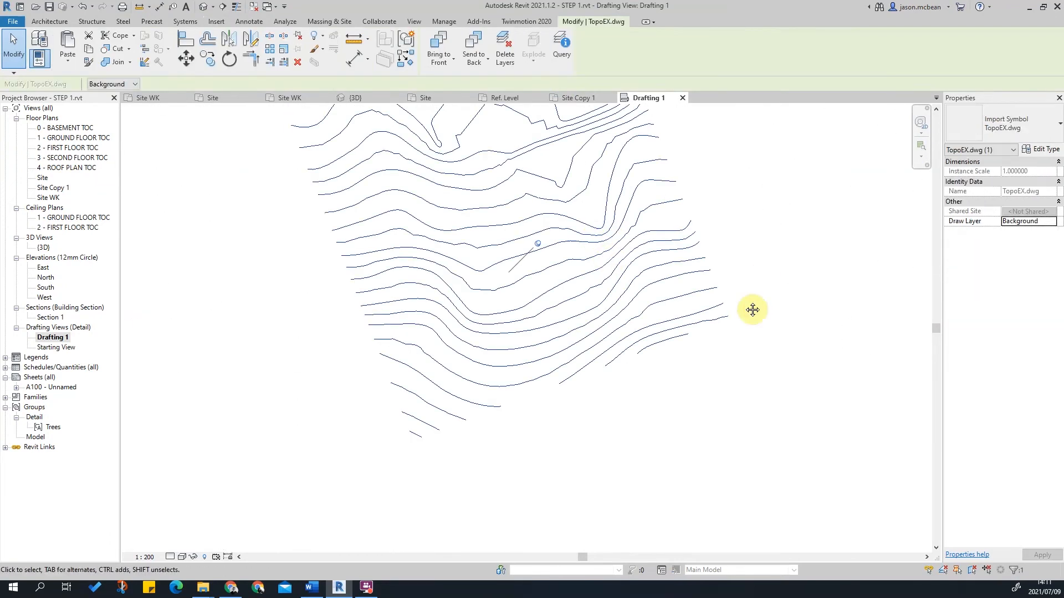
pyautogui.scroll(2, 523, 332)
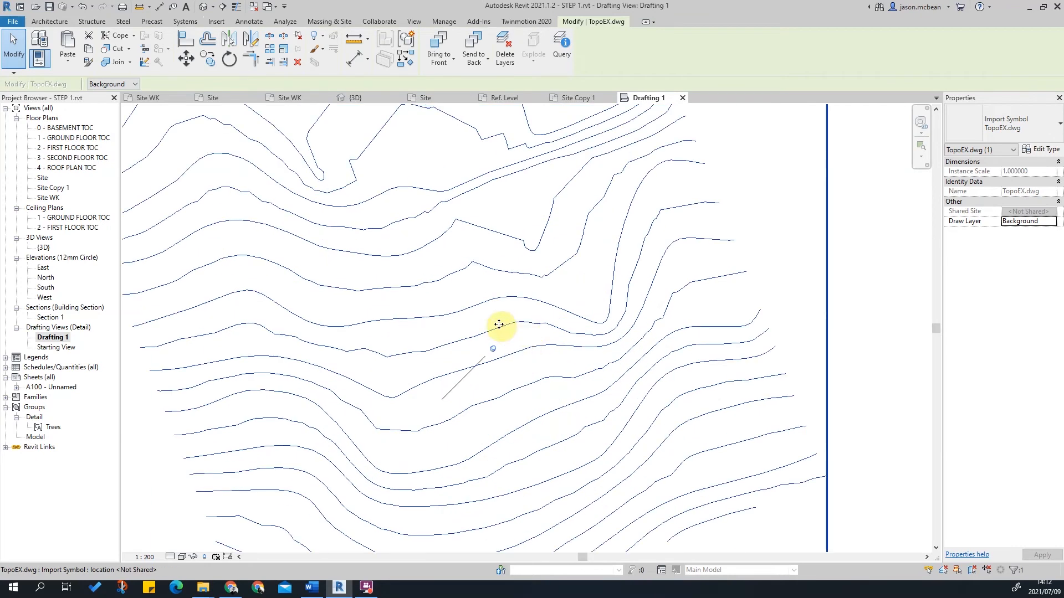
pyautogui.scroll(-3, 492, 340)
pyautogui.click(744, 269)
pyautogui.scroll(2, 479, 259)
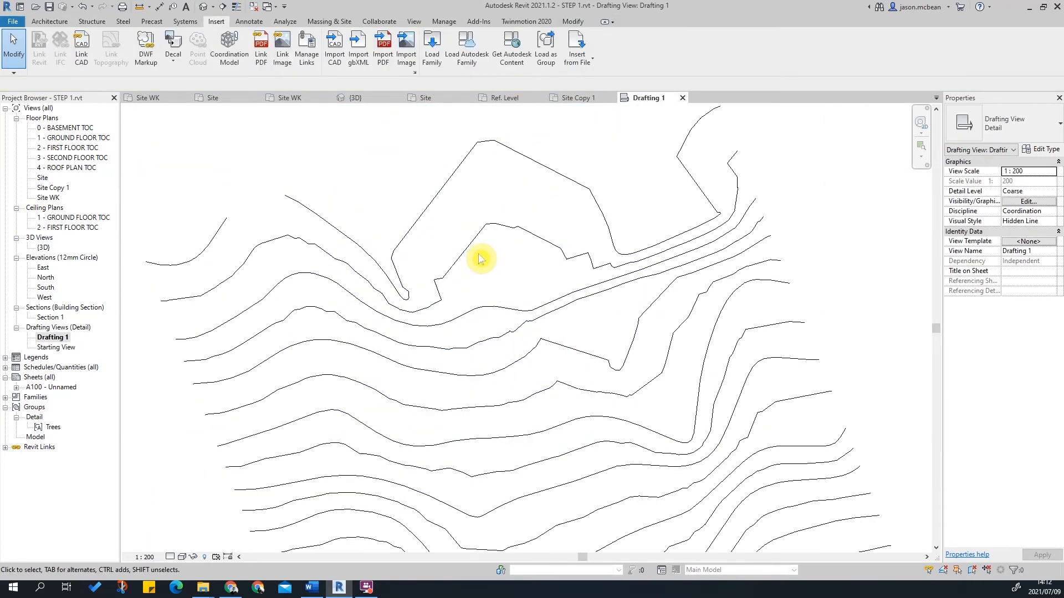
pyautogui.scroll(-3, 493, 346)
pyautogui.scroll(2, 489, 287)
pyautogui.scroll(-2, 646, 285)
pyautogui.scroll(2, 487, 237)
pyautogui.click(534, 281)
pyautogui.click(714, 258)
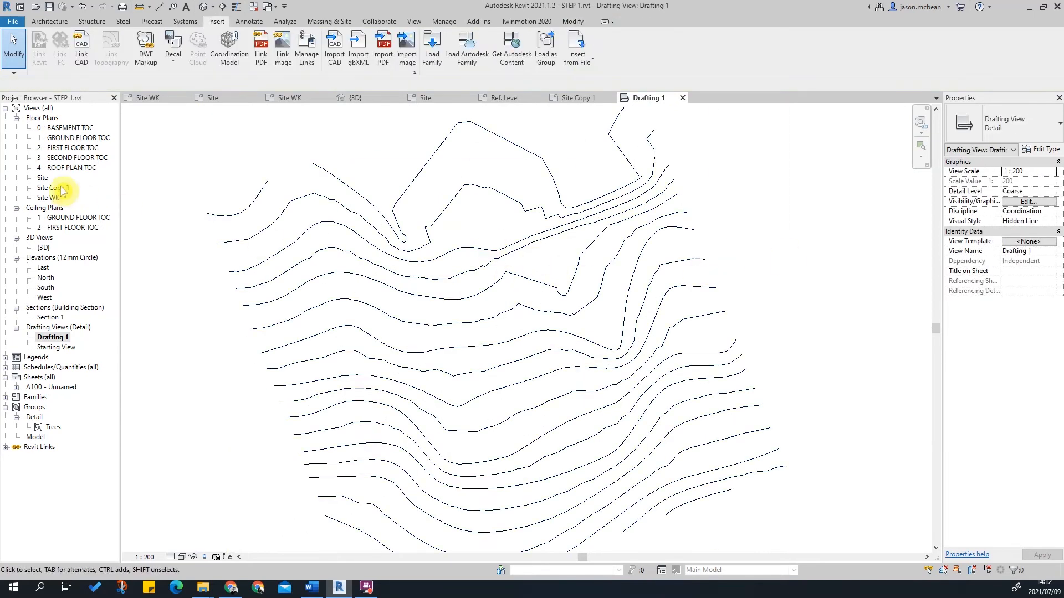
# Open the Site WK floor plan and reset its temporary hide/isolate mode.
pyautogui.doubleClick(49, 196)
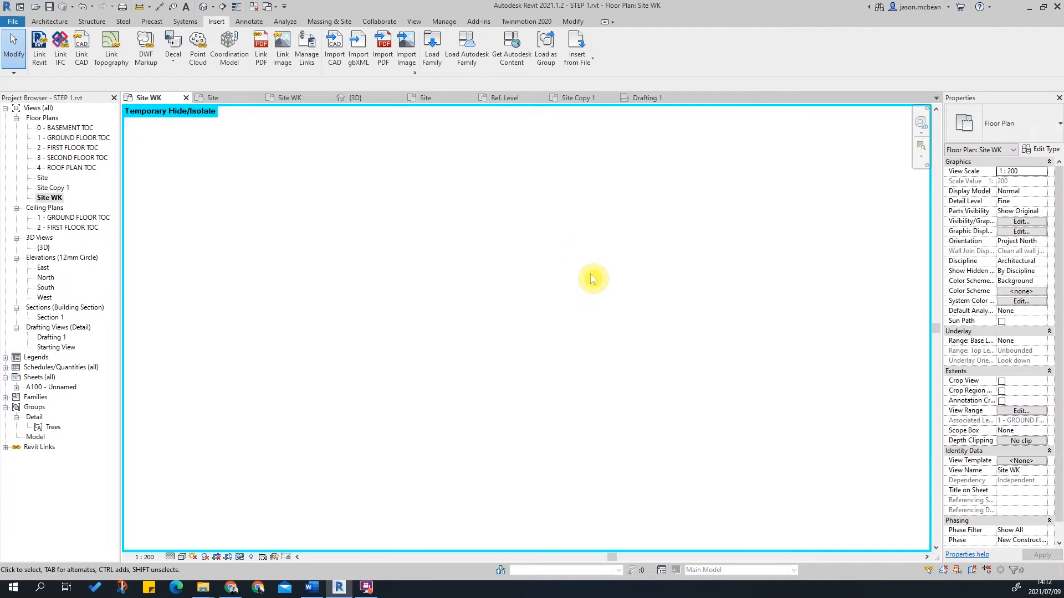
pyautogui.click(238, 557)
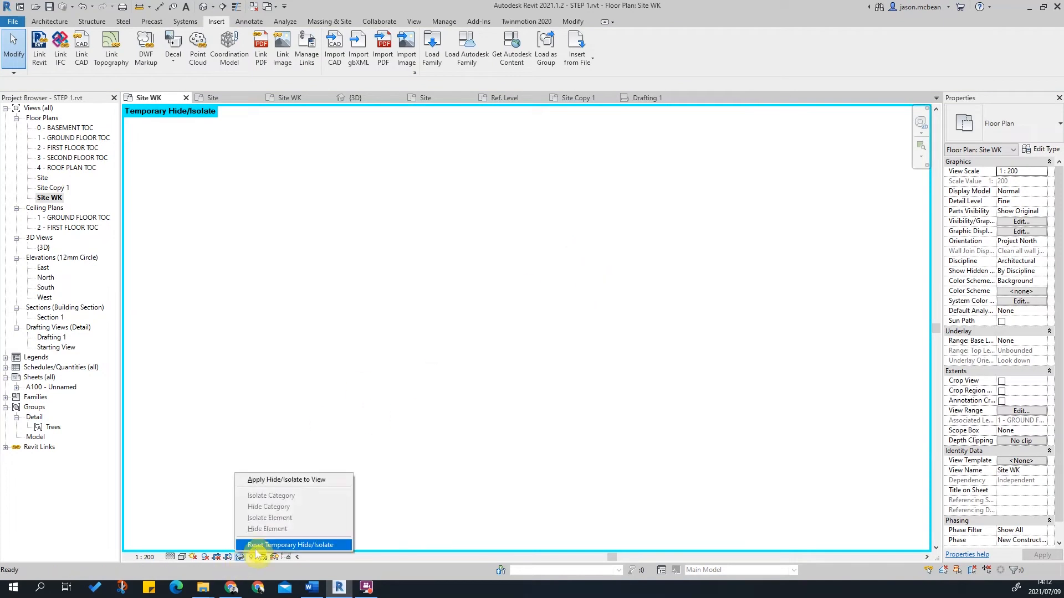
pyautogui.click(252, 547)
pyautogui.scroll(-4, 468, 293)
pyautogui.scroll(-1, 565, 366)
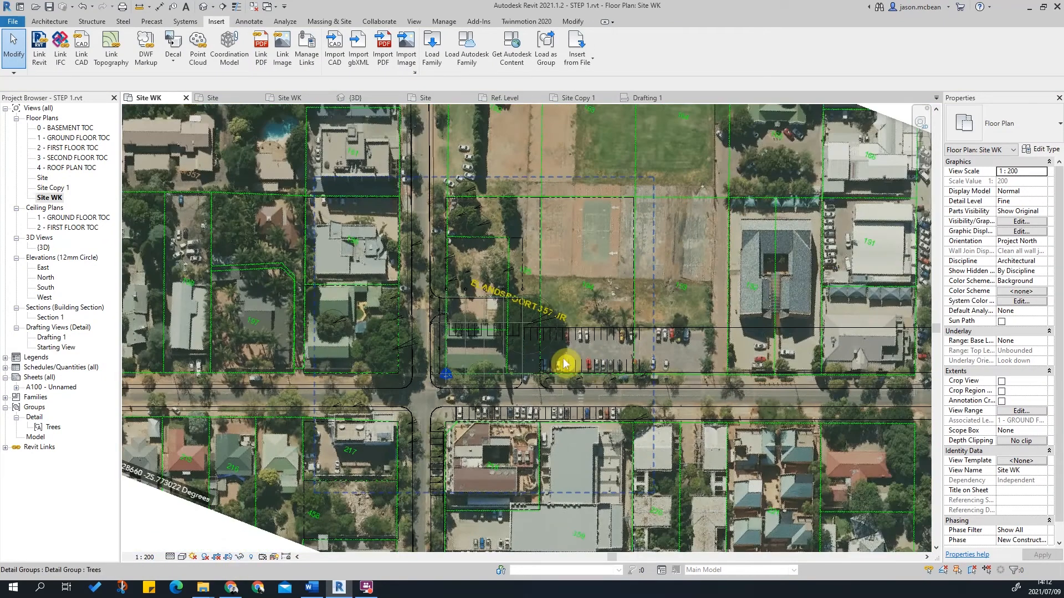
pyautogui.scroll(2, 579, 366)
pyautogui.scroll(-2, 415, 316)
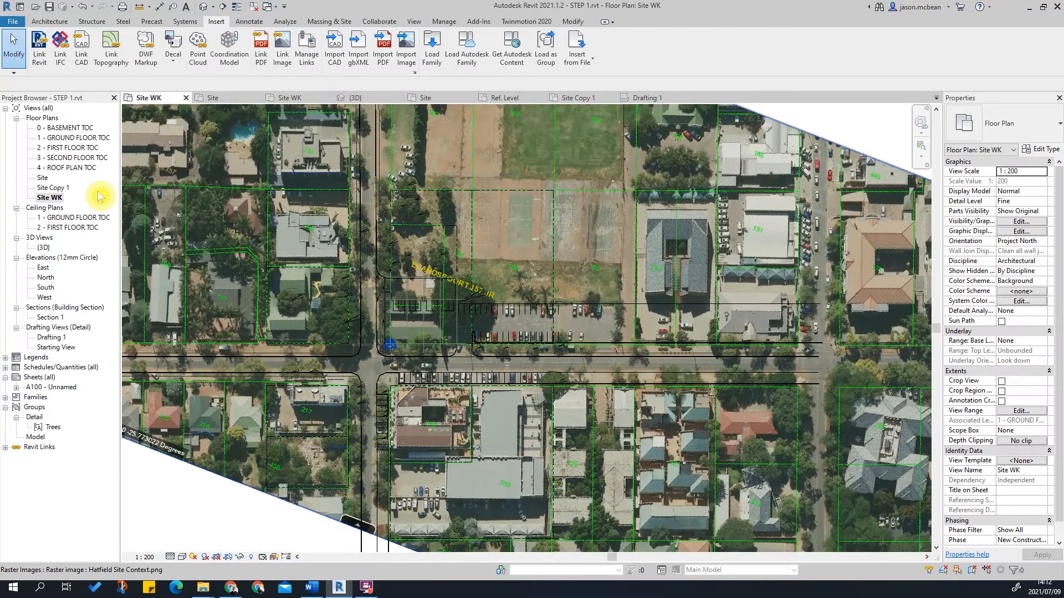
# Compare Site WK with the Site Copy 1 plan and set the Site WK view's orientation to True North.
pyautogui.doubleClick(51, 189)
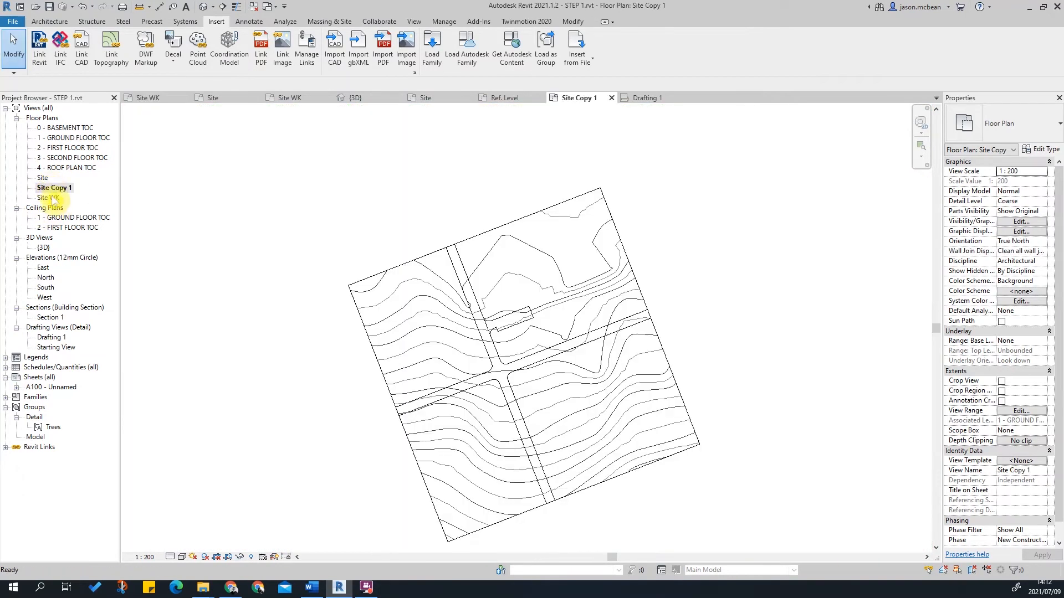
pyautogui.doubleClick(54, 198)
pyautogui.click(1044, 242)
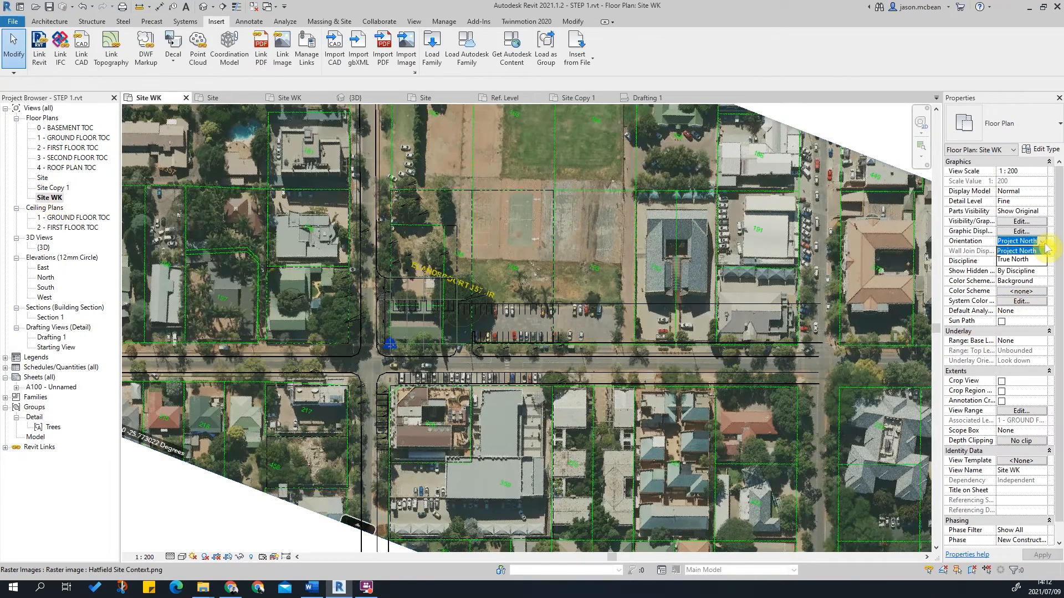
pyautogui.click(1022, 259)
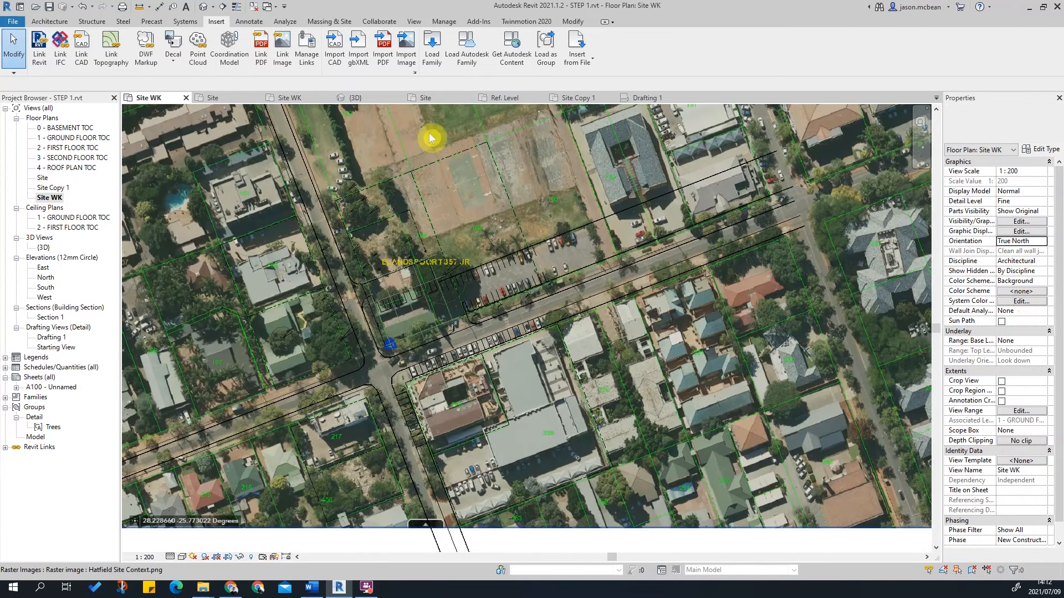
# Link TopoEX.dwg into Site WK for the current view only, positioned Auto - Origin to Internal Origin.
pyautogui.click(83, 50)
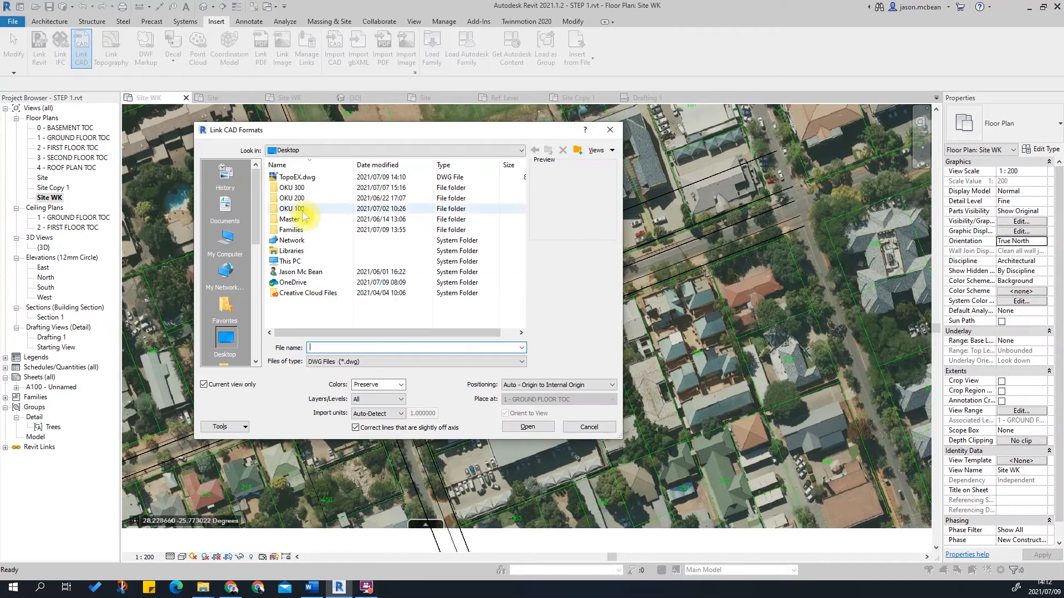
pyautogui.click(294, 177)
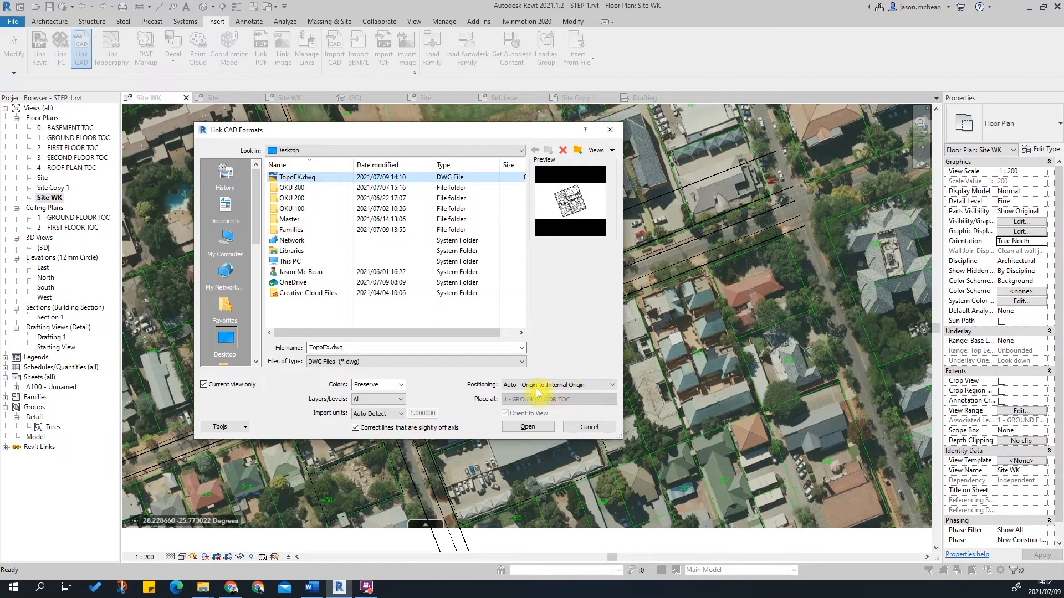
pyautogui.click(559, 385)
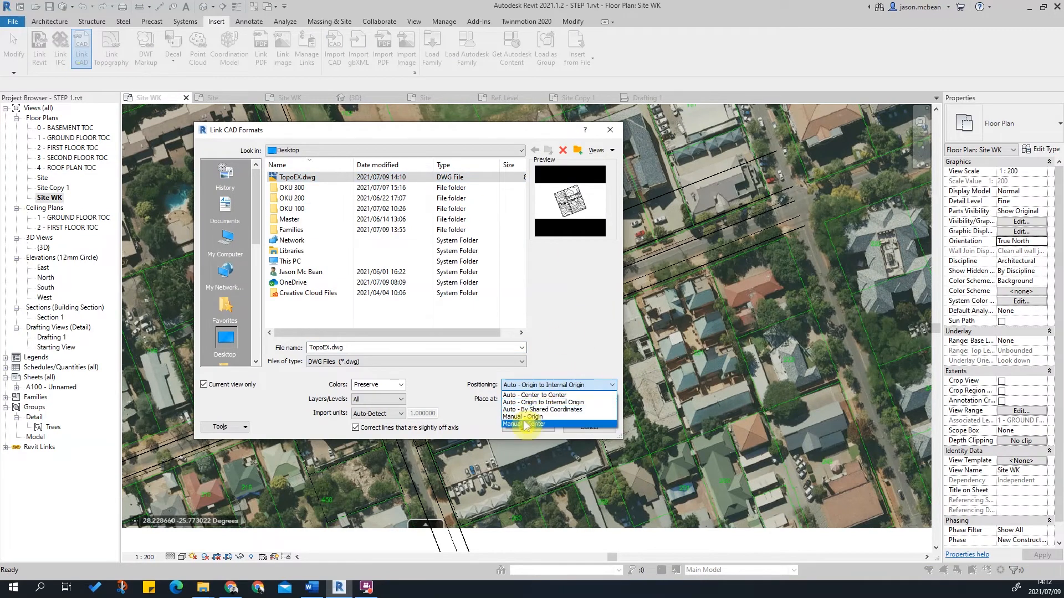
pyautogui.click(539, 410)
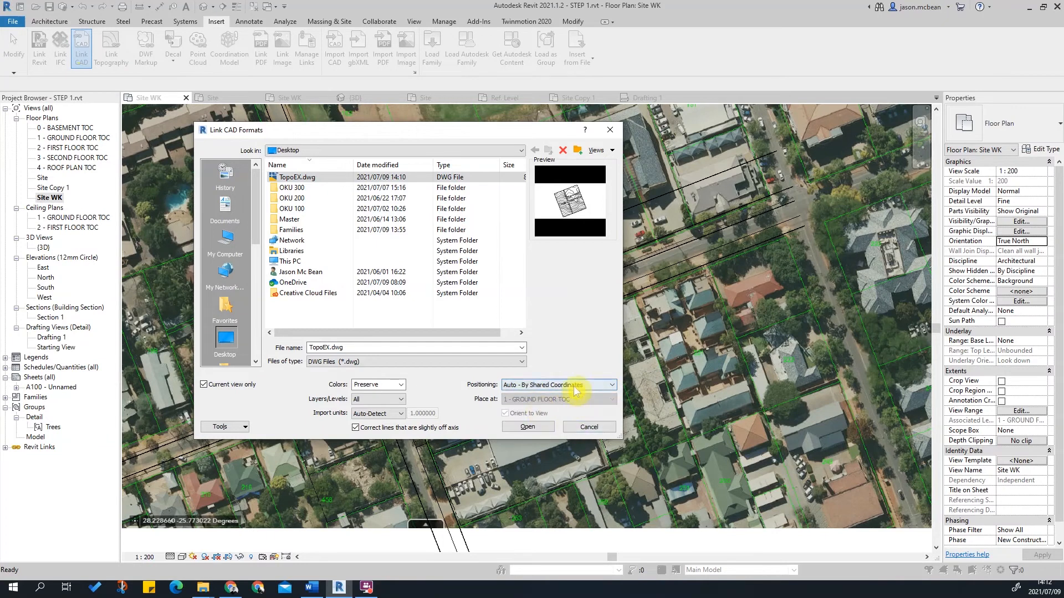
pyautogui.click(575, 386)
pyautogui.click(551, 402)
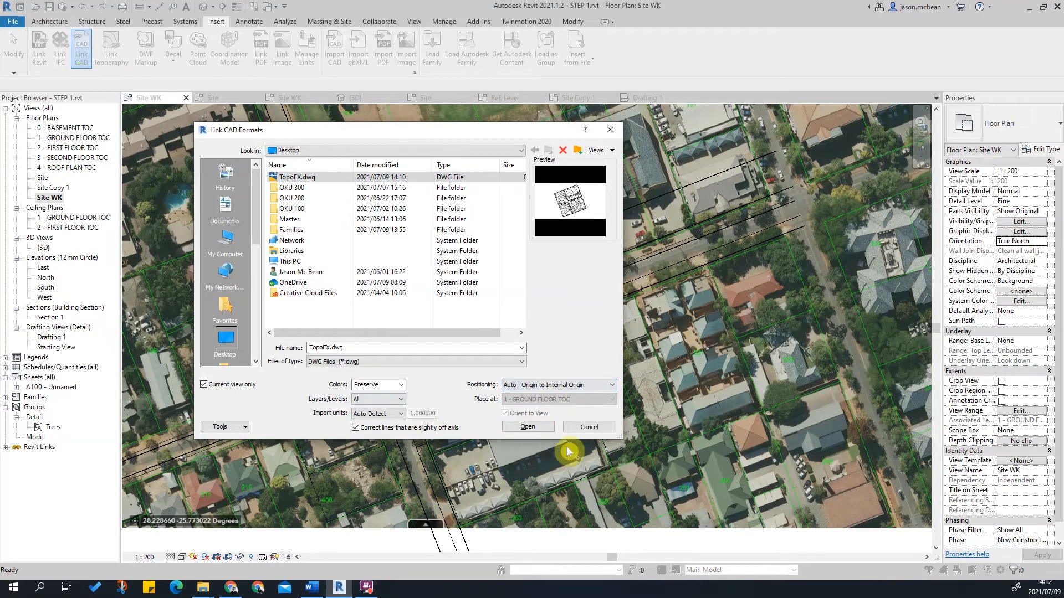
pyautogui.click(527, 427)
pyautogui.click(560, 312)
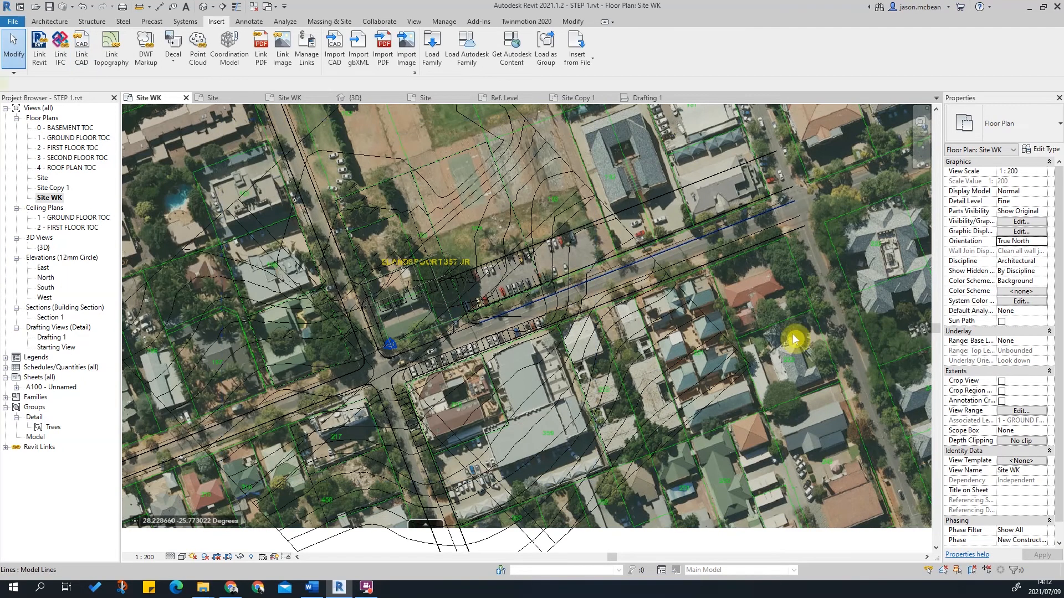
# Check how the linked contours sit over the aerial image, and delete the TopoEX.dwg link from Site WK.
pyautogui.scroll(-4, 698, 290)
pyautogui.press('Escape')
pyautogui.press('Escape')
pyautogui.press('Escape')
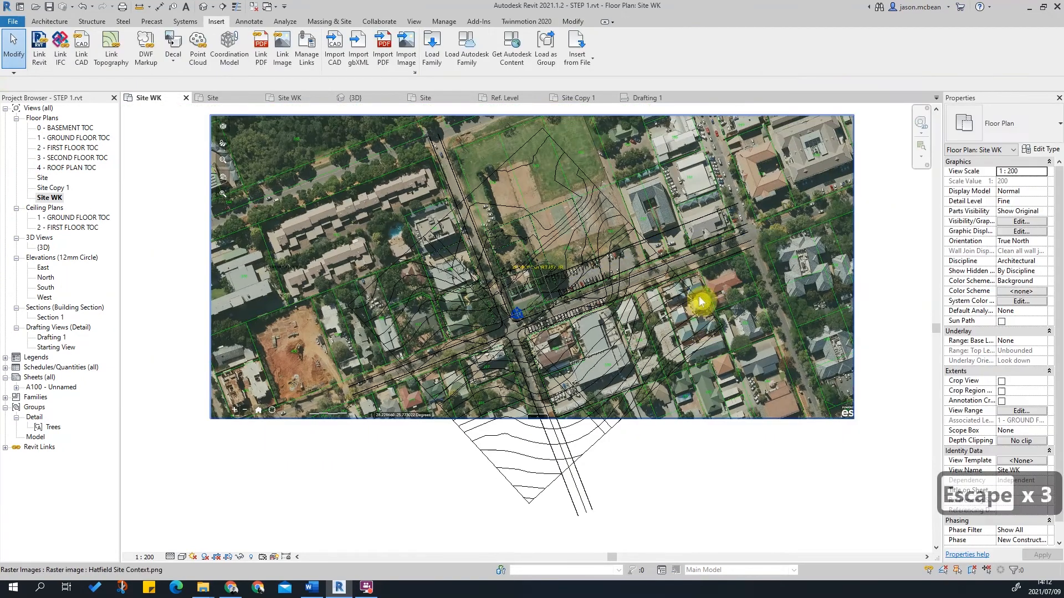
pyautogui.press('Escape')
pyautogui.press('Escape')
pyautogui.scroll(3, 497, 251)
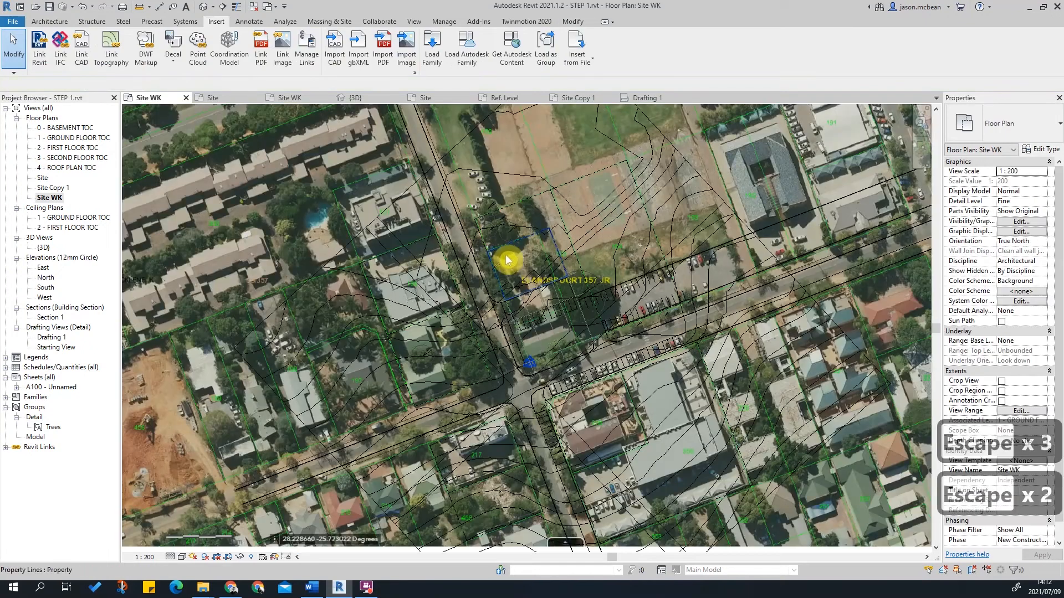
pyautogui.scroll(-3, 593, 331)
pyautogui.press('Escape')
pyautogui.click(643, 433)
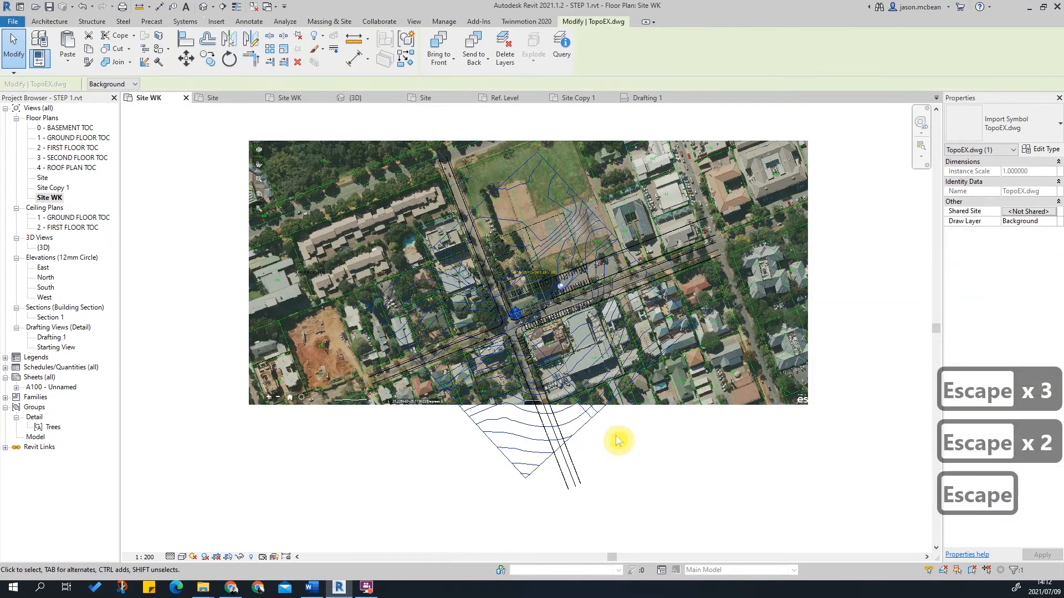
pyautogui.press('Delete')
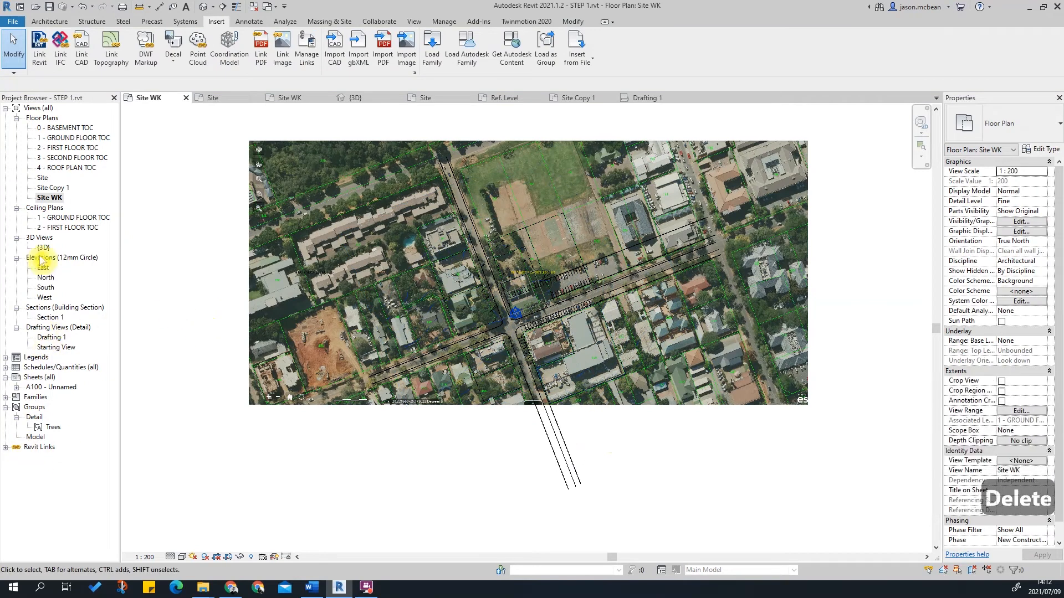
# Return to the Drafting 1 view and delete the TopoEX.dwg contour drawing from it.
pyautogui.doubleClick(50, 338)
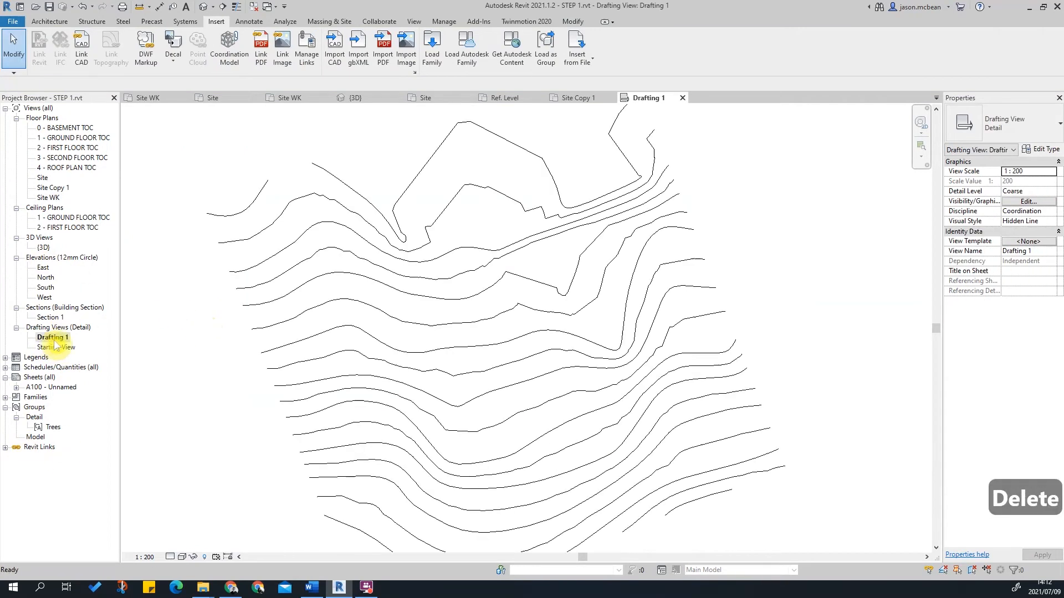
pyautogui.click(513, 260)
pyautogui.scroll(-5, 514, 260)
pyautogui.scroll(3, 489, 281)
pyautogui.click(541, 269)
pyautogui.press('Delete')
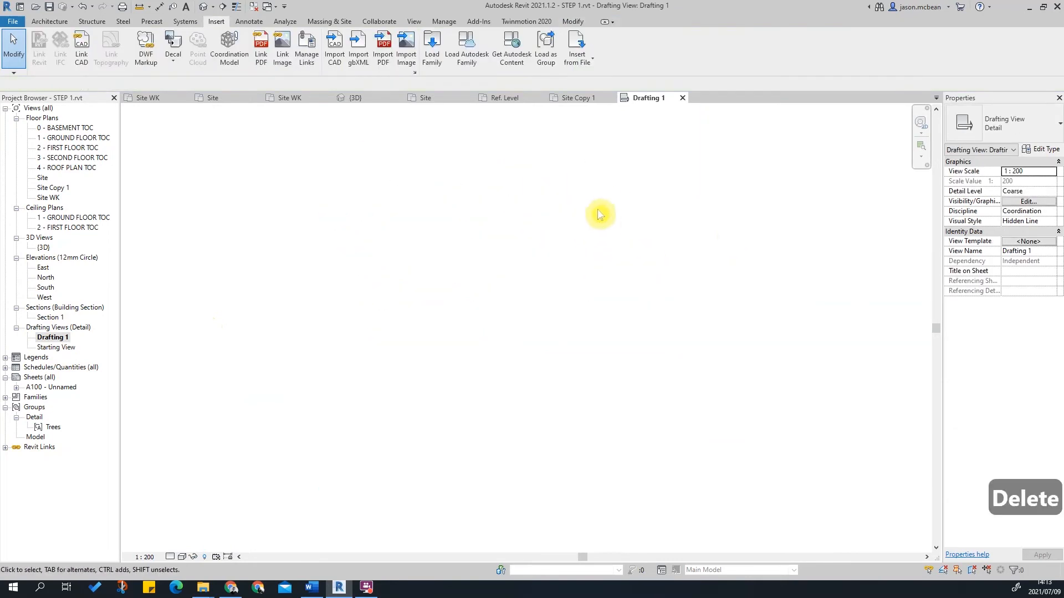
# Review the project's linked files in Manage Links and close it without making changes.
pyautogui.click(444, 22)
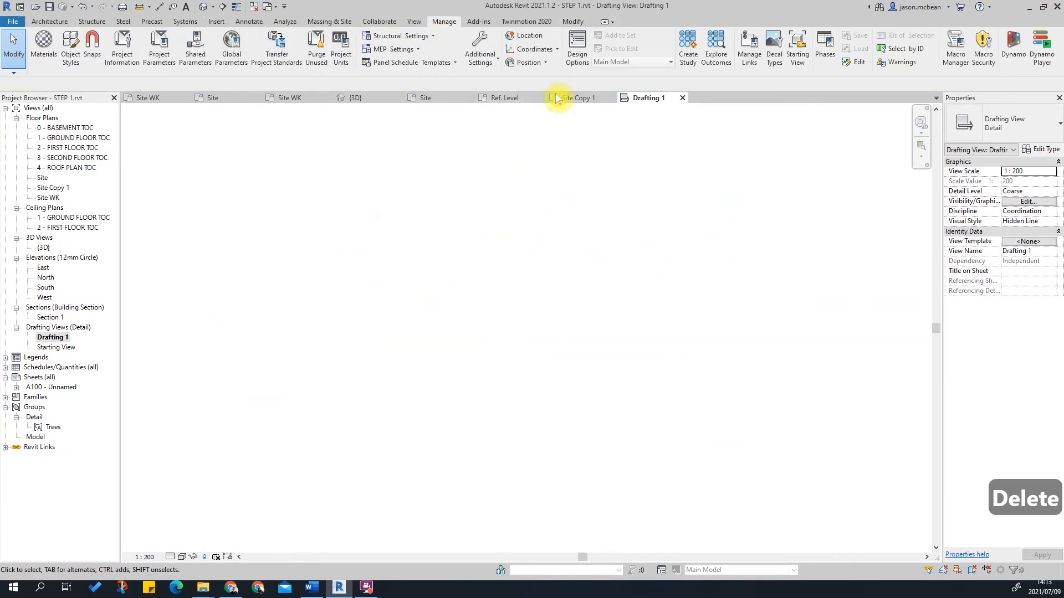
pyautogui.click(749, 51)
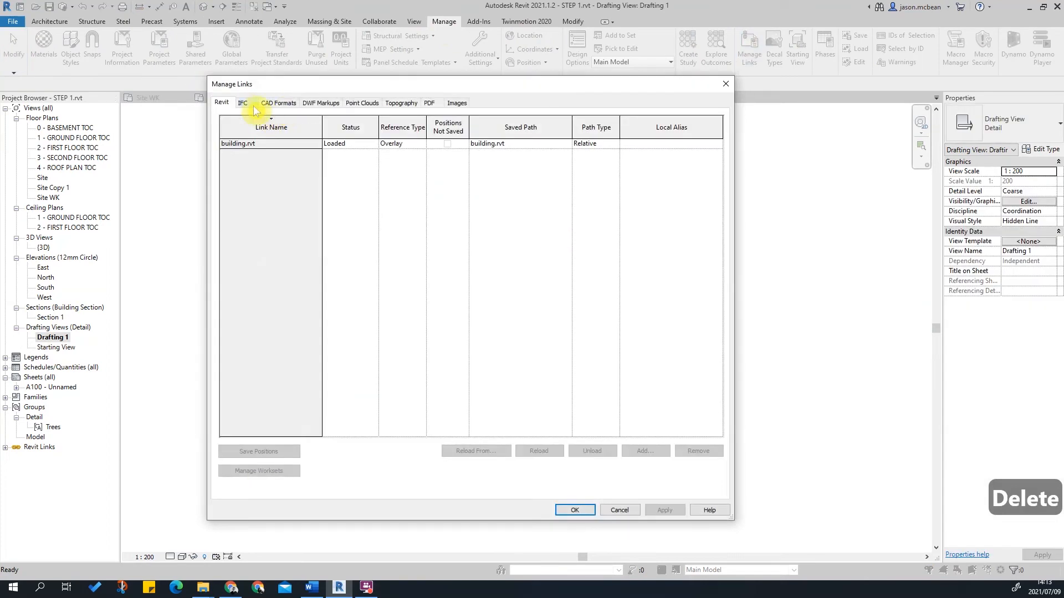
pyautogui.click(619, 510)
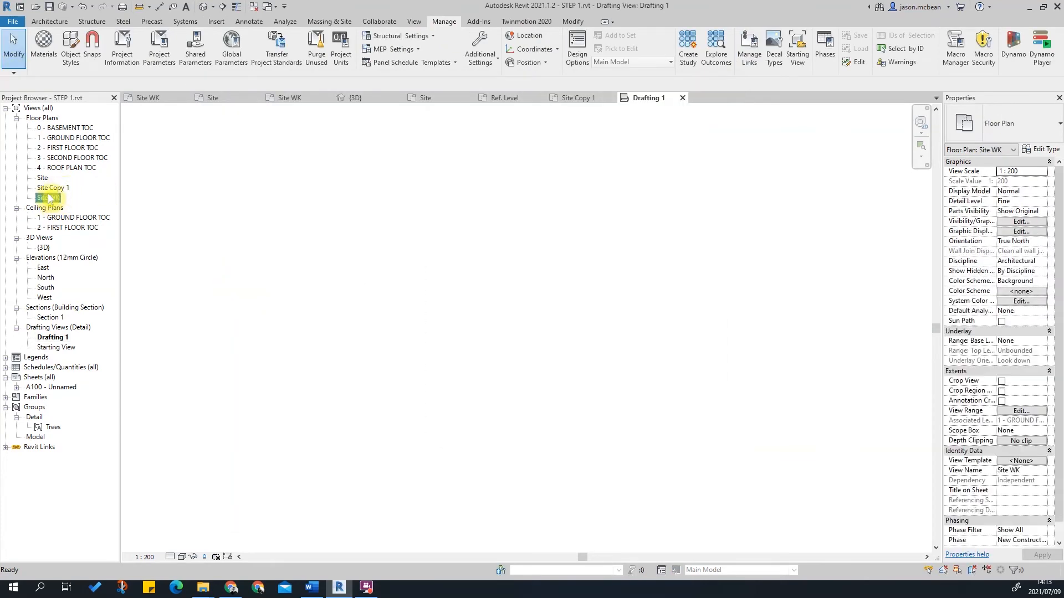
# Open the Site WK floor plan and check that its orientation is set to True North.
pyautogui.doubleClick(49, 198)
pyautogui.scroll(3, 471, 356)
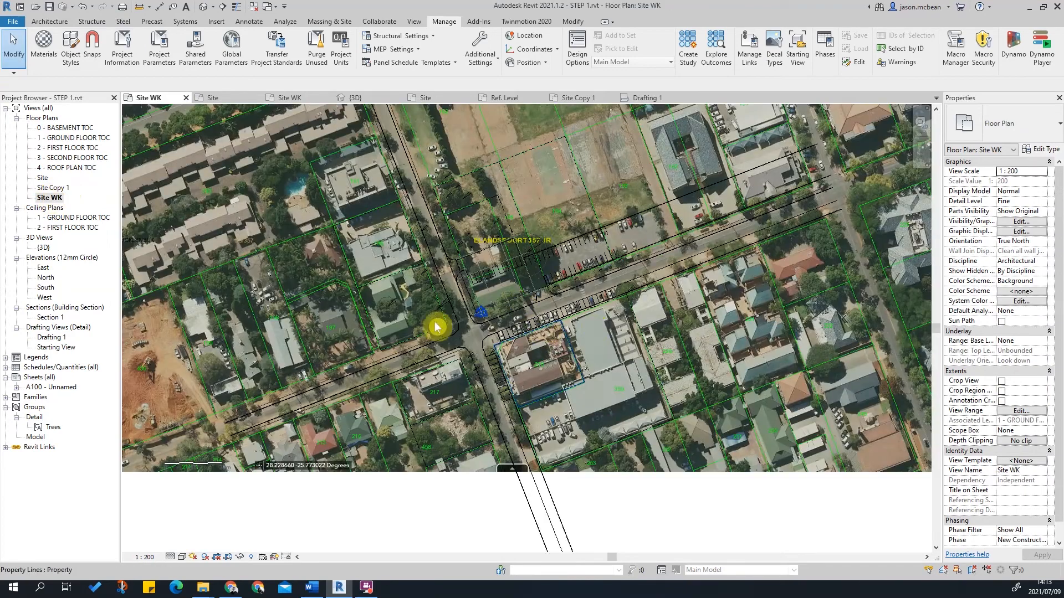
pyautogui.scroll(1, 554, 332)
pyautogui.click(1035, 244)
pyautogui.click(1019, 253)
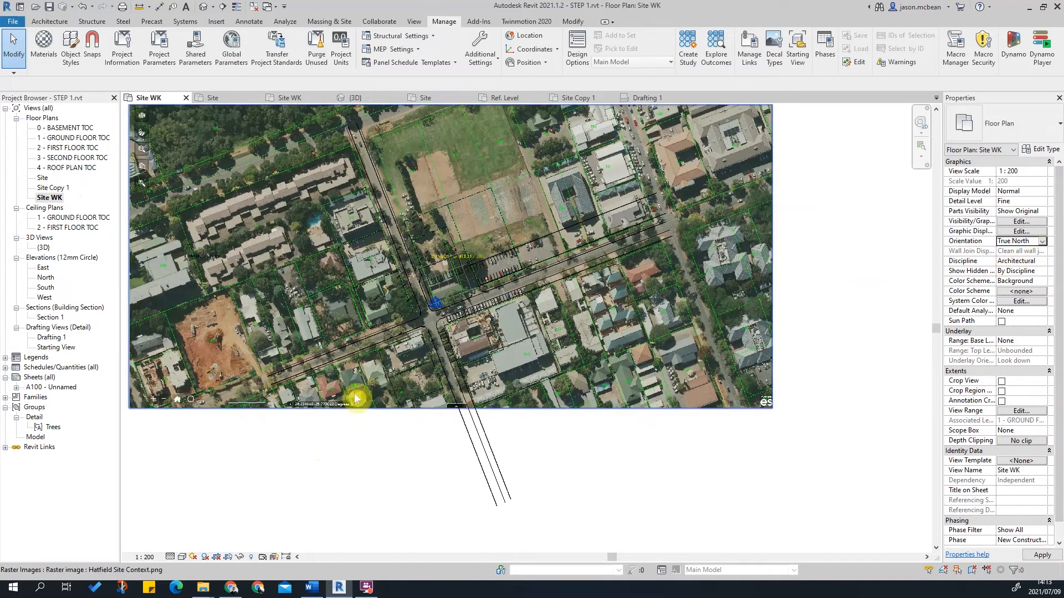
# Link TopoEX.dwg into Site WK for the current view only, positioned Auto - By Shared Coordinates.
pyautogui.click(53, 22)
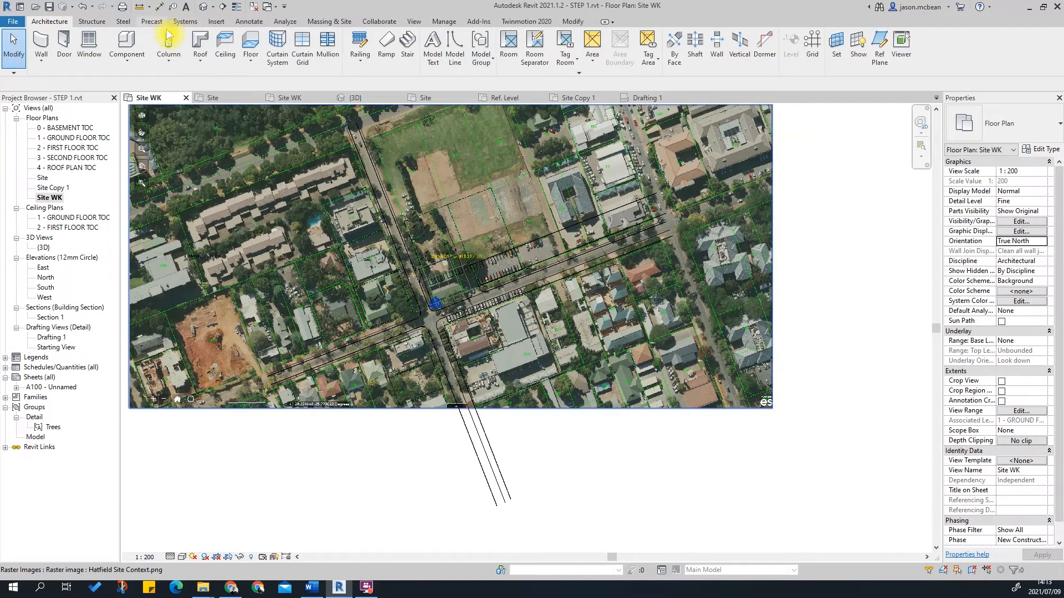
pyautogui.click(216, 22)
pyautogui.click(81, 49)
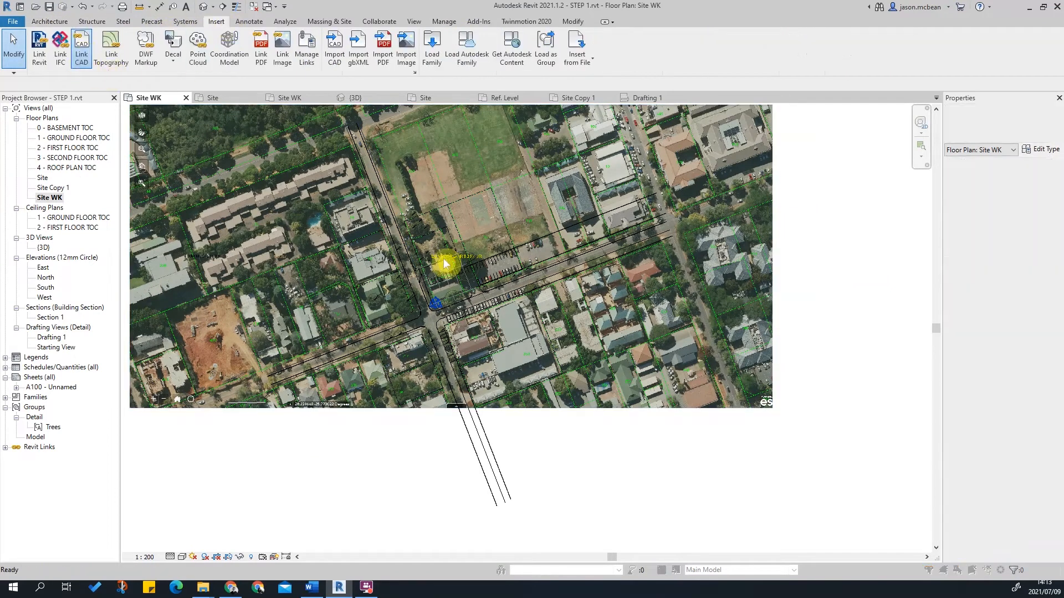
pyautogui.click(567, 388)
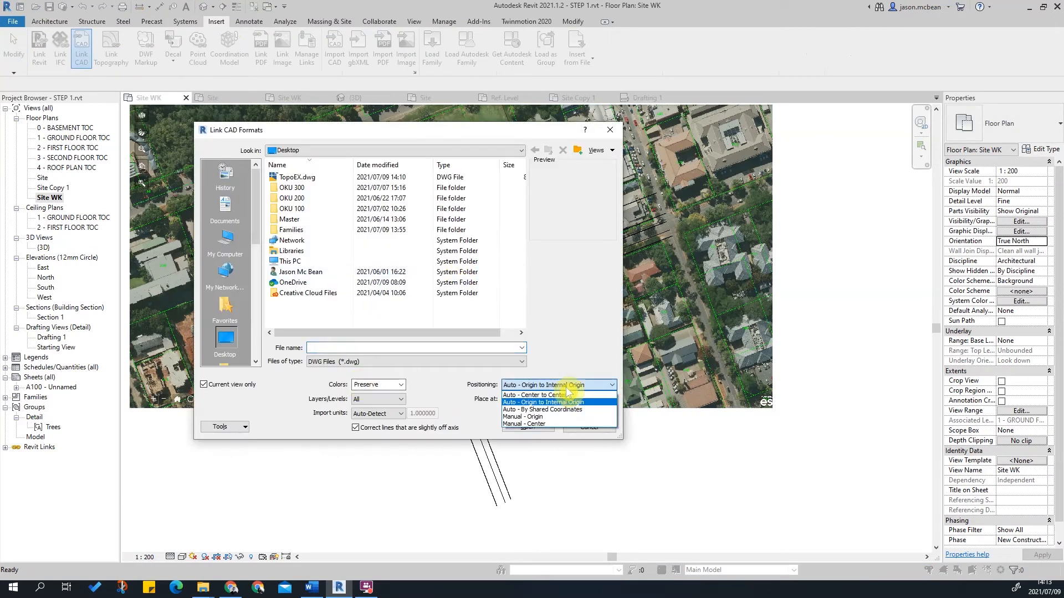
pyautogui.click(573, 410)
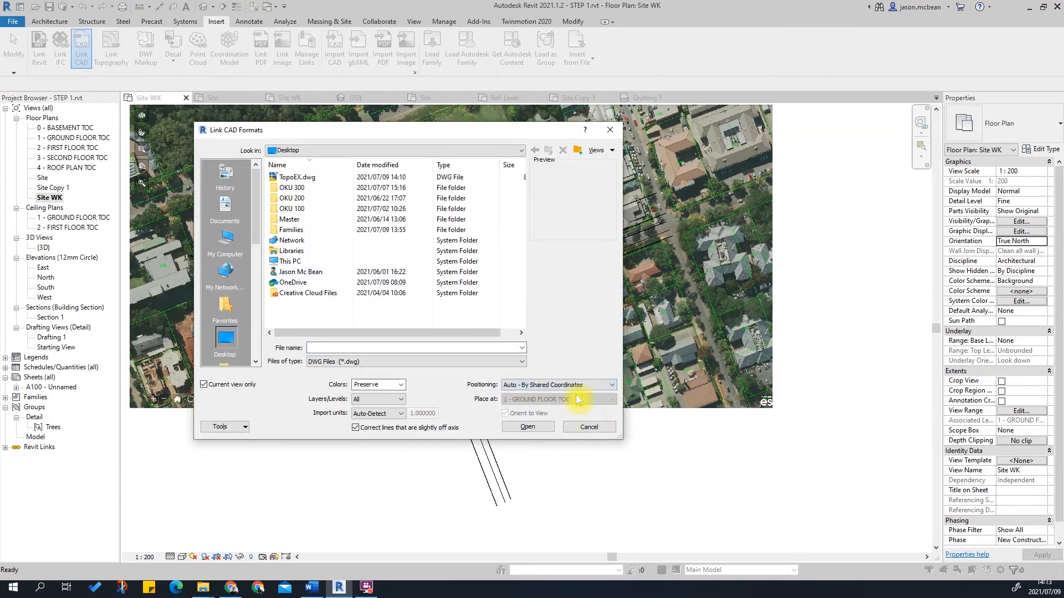
pyautogui.click(292, 177)
pyautogui.click(533, 428)
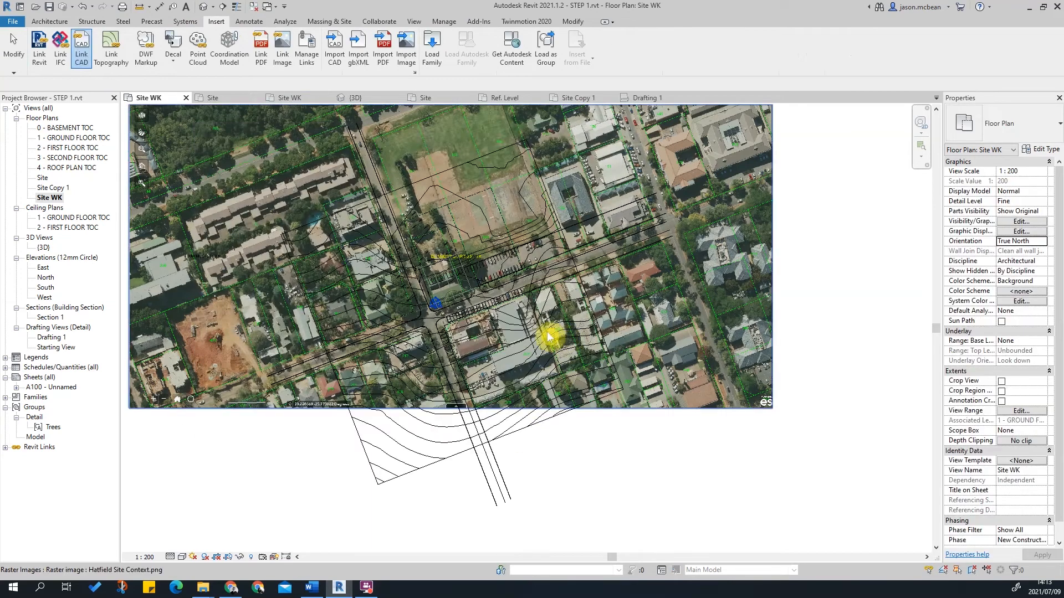
# Examine how the contours linked by shared coordinates align with the aerial image and roads in Site WK.
pyautogui.scroll(3, 442, 450)
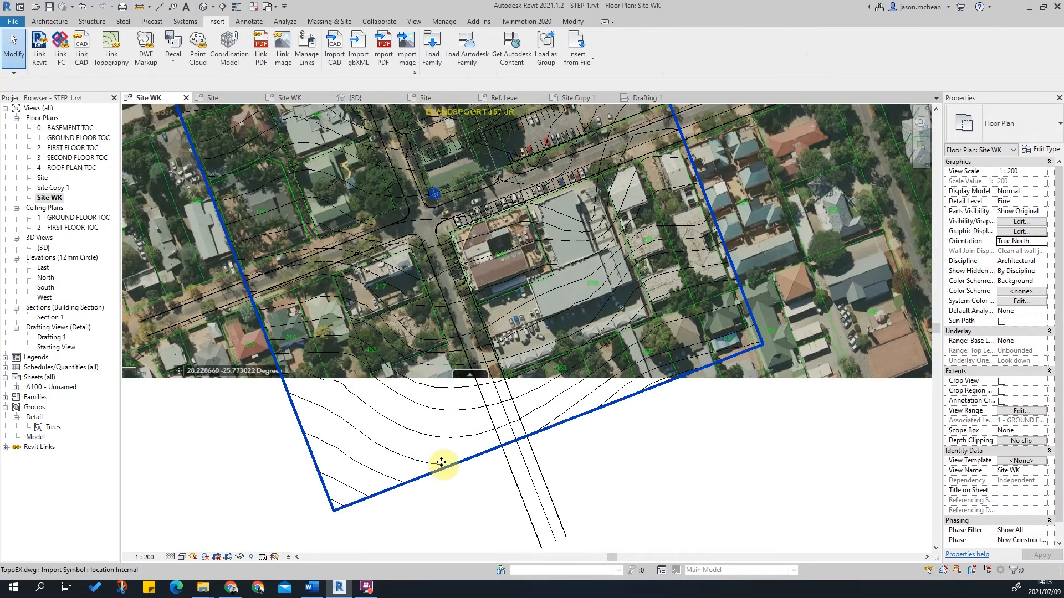
pyautogui.click(433, 164)
pyautogui.scroll(3, 433, 164)
pyautogui.scroll(-2, 492, 326)
pyautogui.scroll(-2, 506, 327)
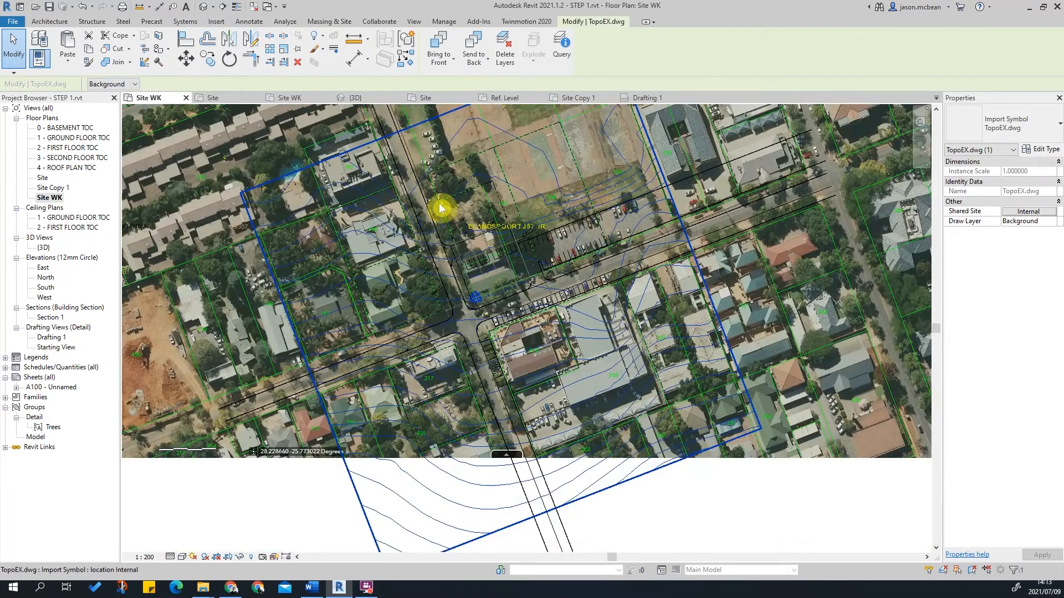
pyautogui.scroll(-2, 440, 135)
pyautogui.click(663, 470)
pyautogui.scroll(2, 560, 178)
pyautogui.scroll(2, 637, 252)
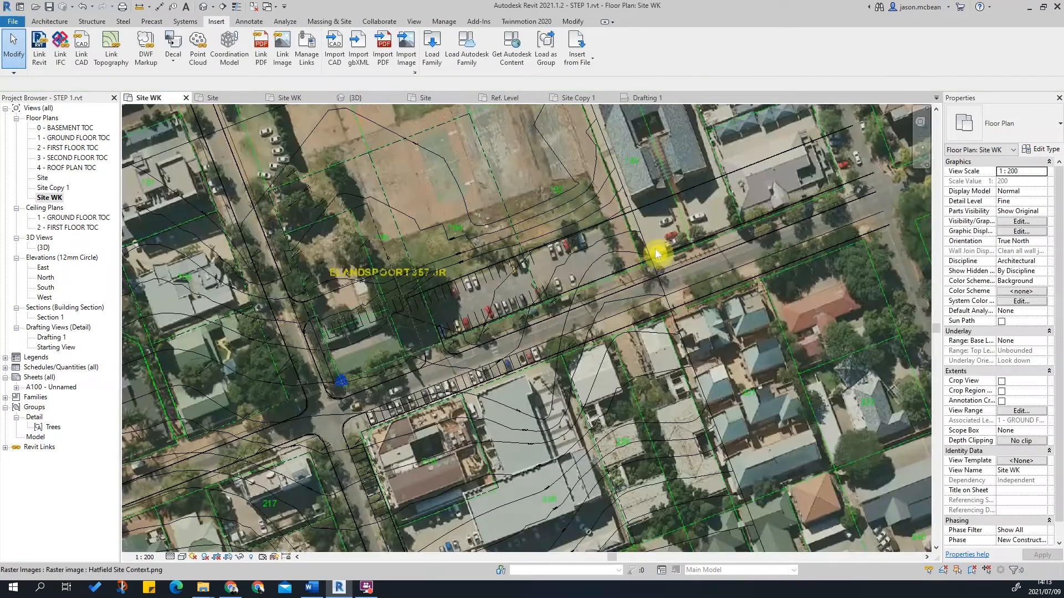
pyautogui.scroll(-2, 434, 264)
pyautogui.scroll(3, 515, 305)
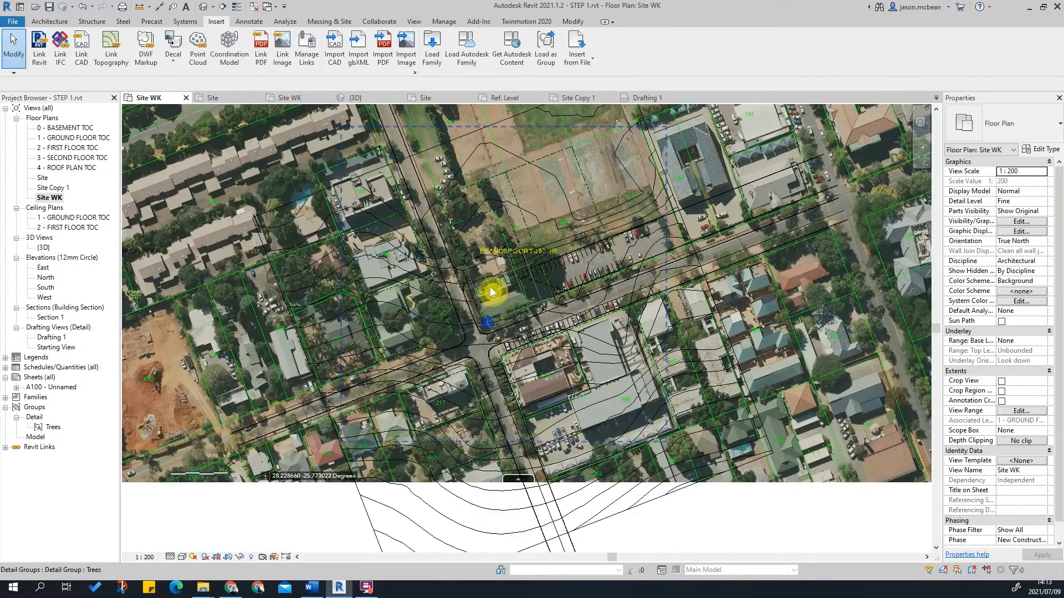
# Hide layers 0, C-TOPO and C-TOPO-LABL of TopoEX.dwg in the Site WK visibility overrides.
pyautogui.press('v')
pyautogui.press('g')
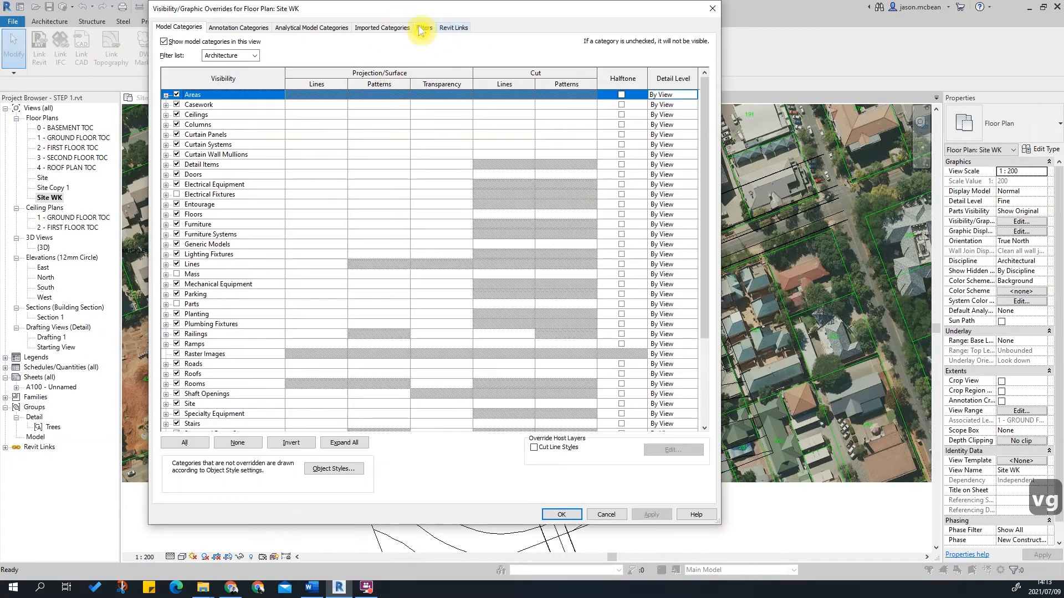
pyautogui.click(382, 27)
pyautogui.click(166, 108)
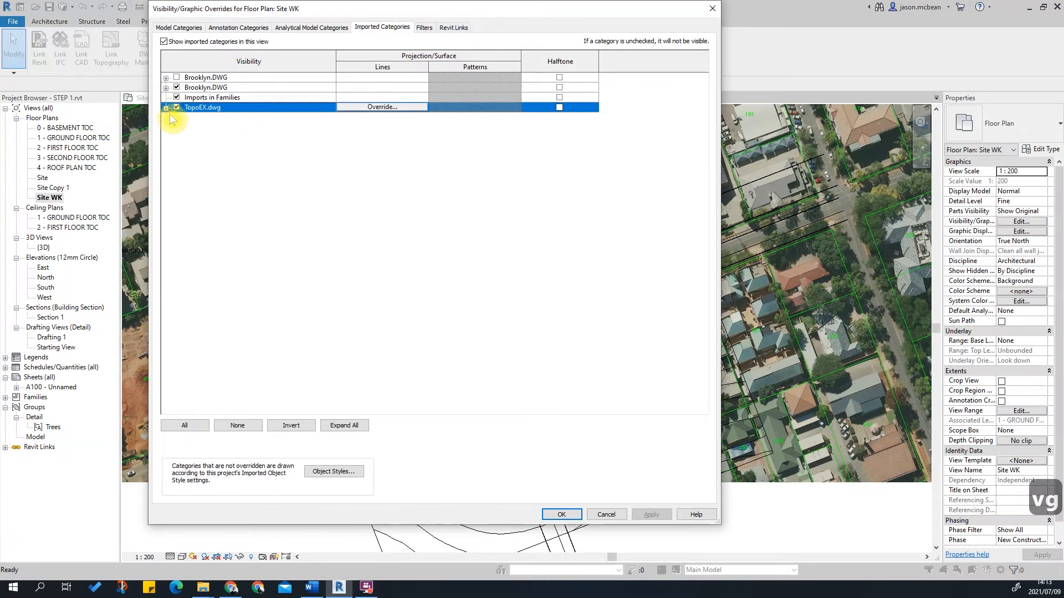
pyautogui.click(167, 107)
pyautogui.click(199, 117)
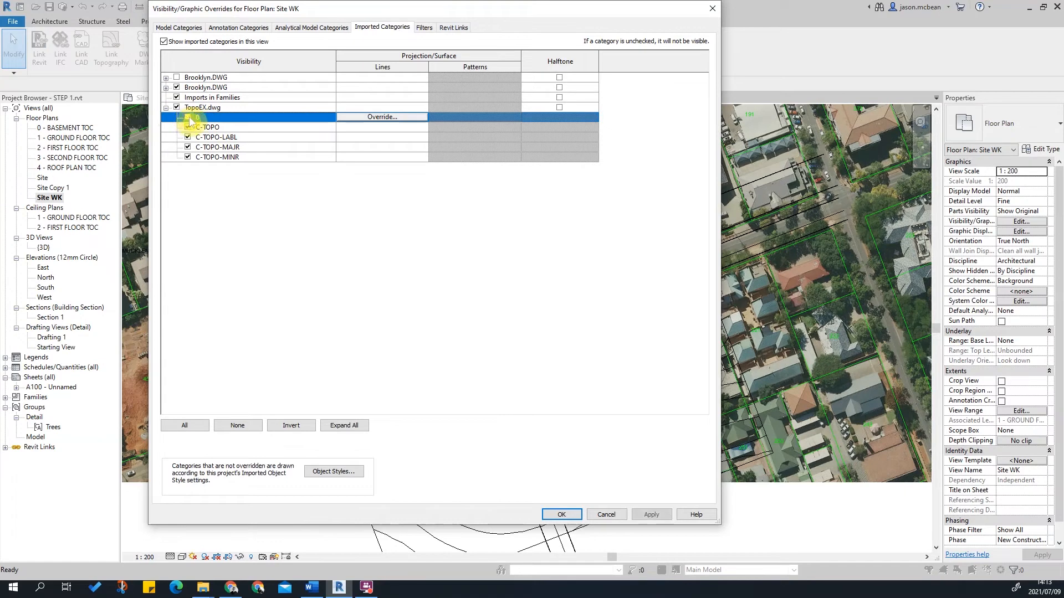
pyautogui.click(187, 118)
pyautogui.click(188, 128)
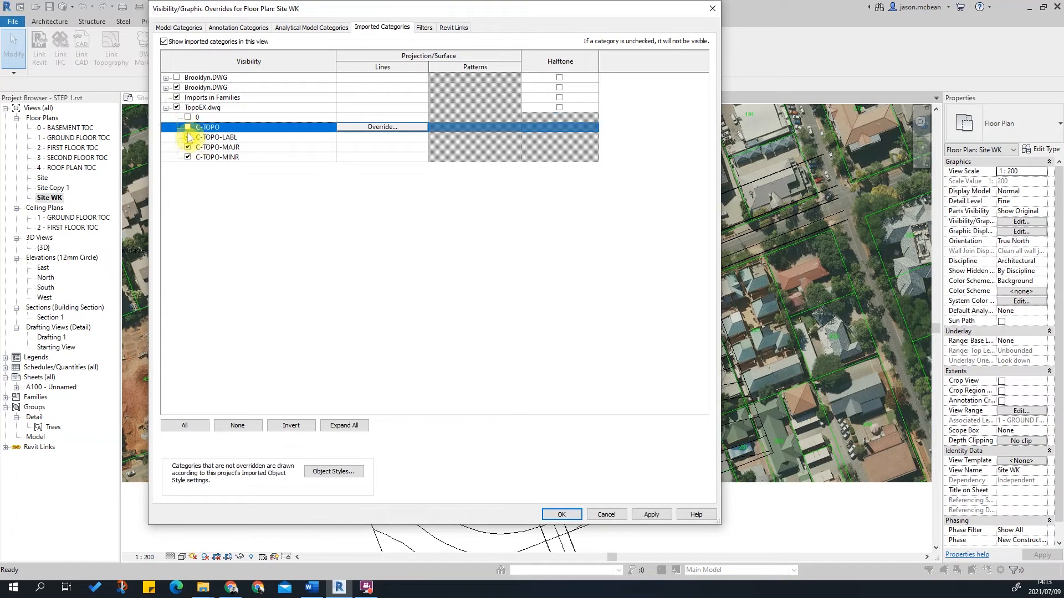
pyautogui.click(187, 137)
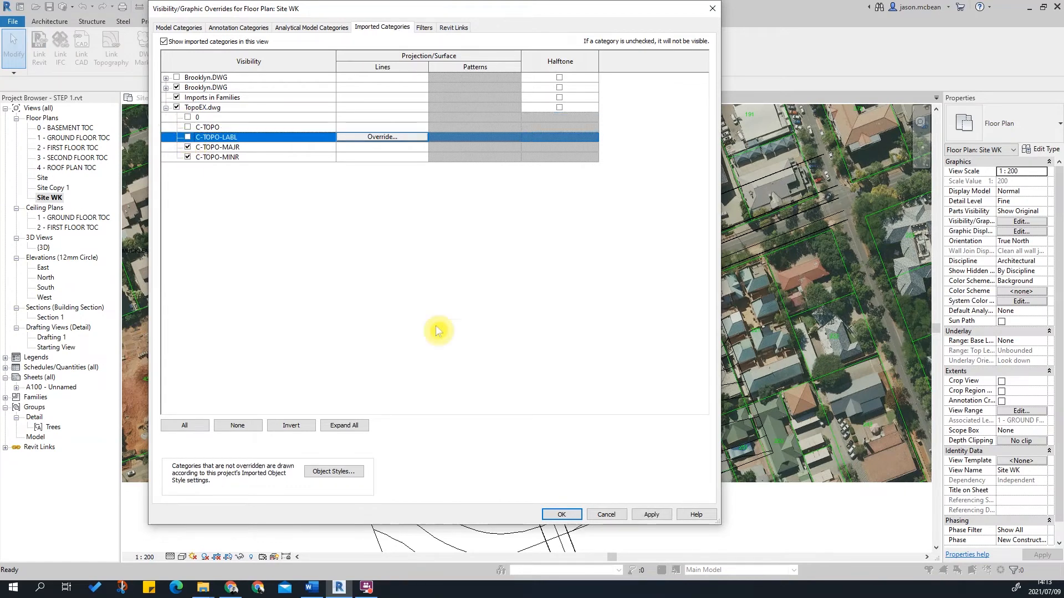
pyautogui.click(651, 515)
pyautogui.click(559, 514)
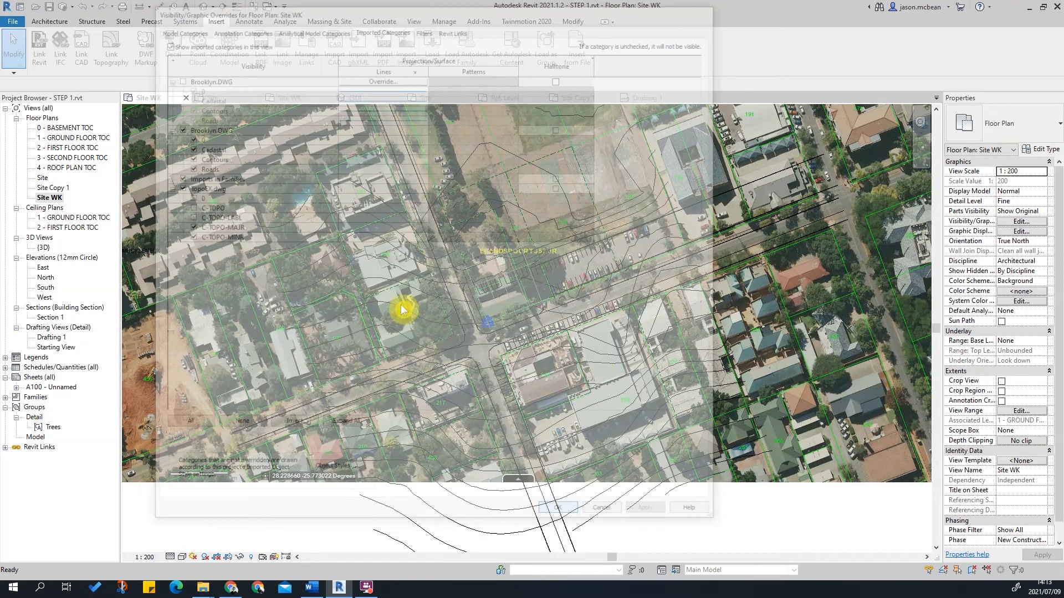
# Inspect the remaining TopoEX.dwg contour lines over the aerial image and below its lower edge in Site WK.
pyautogui.scroll(3, 402, 310)
pyautogui.click(465, 289)
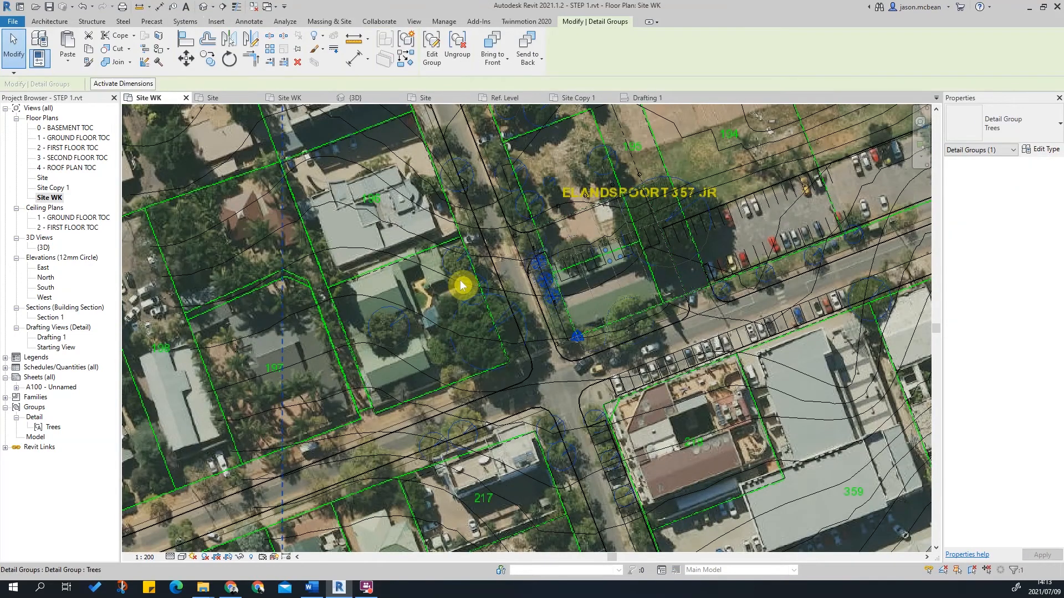
pyautogui.scroll(-3, 465, 290)
pyautogui.click(508, 523)
pyautogui.scroll(-2, 509, 430)
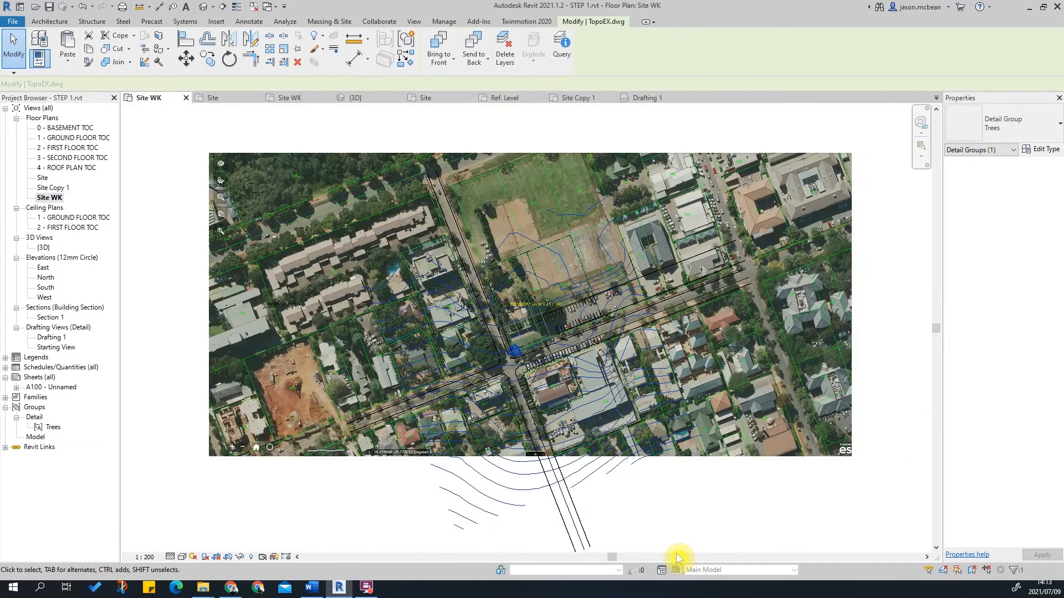
pyautogui.click(675, 556)
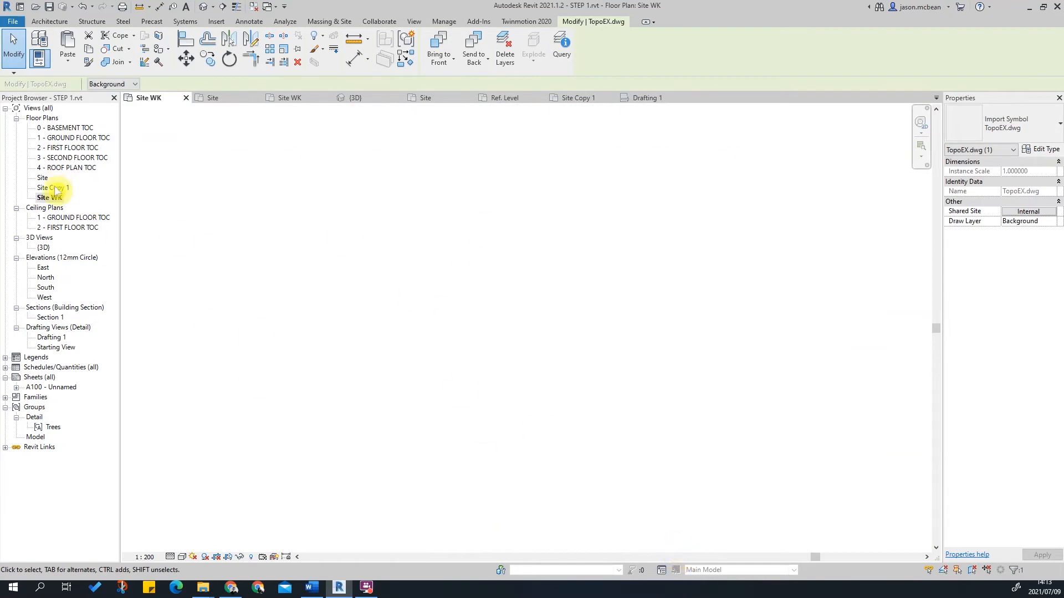
pyautogui.press('Escape')
pyautogui.press('Escape')
pyautogui.middleClick(535, 337)
pyautogui.middleClick(535, 338)
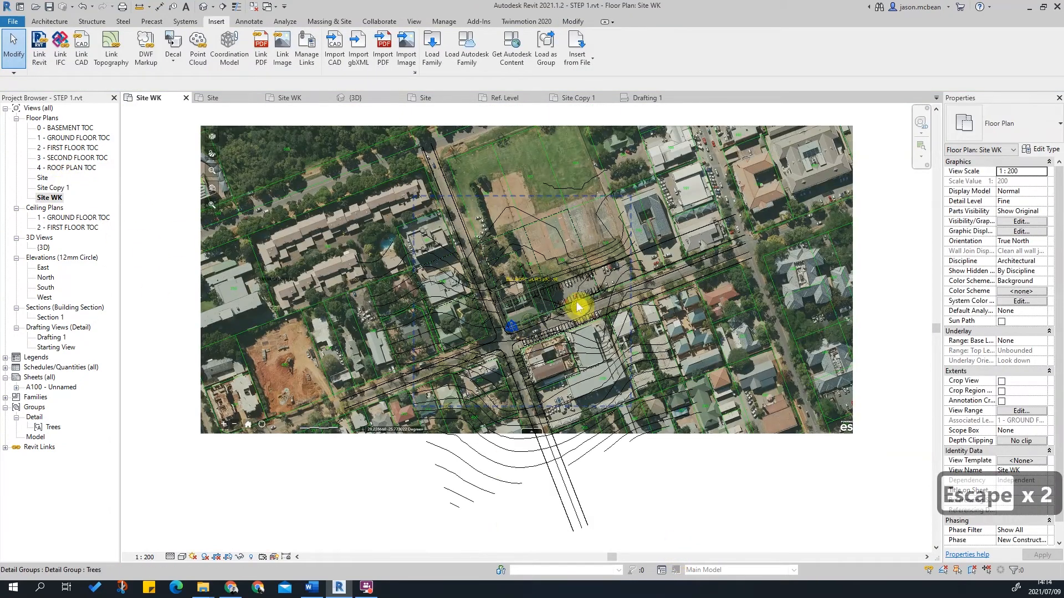
pyautogui.press('Escape')
pyautogui.click(488, 492)
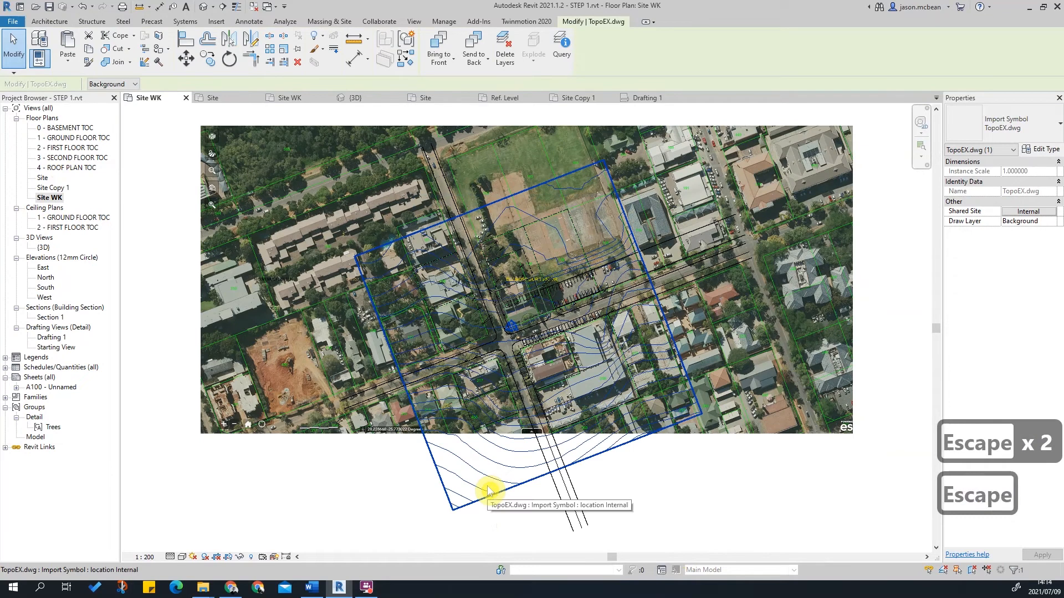
pyautogui.scroll(1, 502, 343)
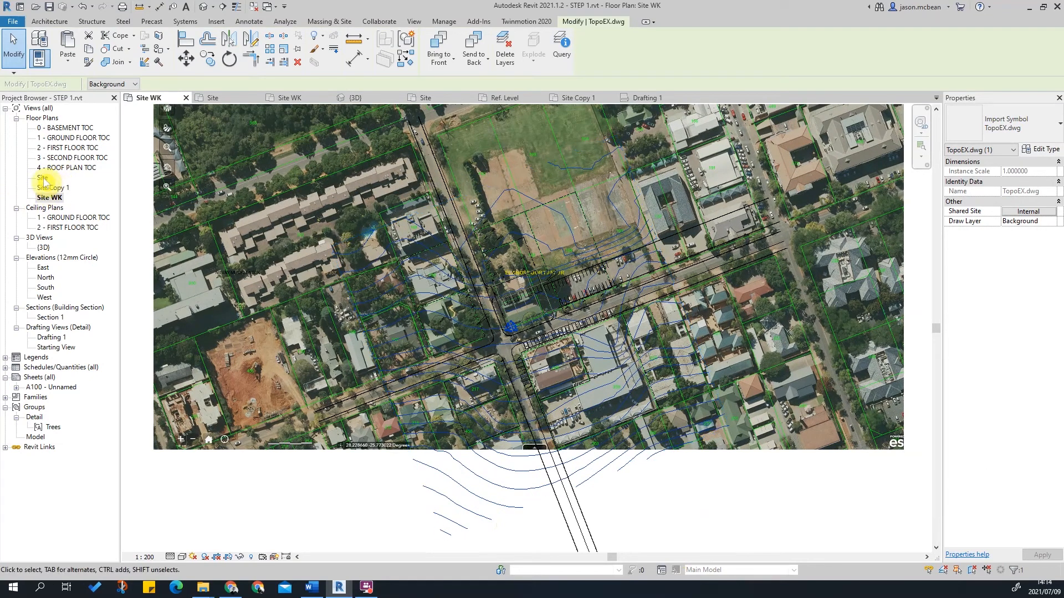
# Examine the site topography, its contours and the roads in the default 3D view from several angles.
pyautogui.click(204, 8)
pyautogui.scroll(-5, 499, 309)
pyautogui.keyDown('shift'); pyautogui.moveTo(640, 364); pyautogui.dragTo(654, 343, button='middle'); pyautogui.keyUp('shift')
pyautogui.scroll(3, 615, 269)
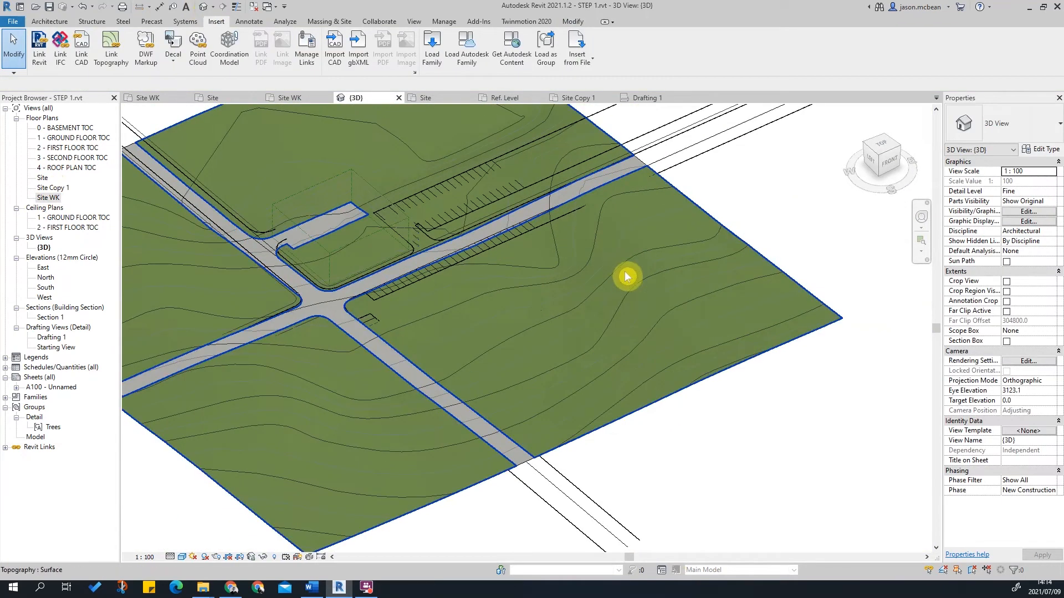
pyautogui.click(626, 276)
pyautogui.scroll(-3, 625, 273)
pyautogui.keyDown('shift'); pyautogui.moveTo(544, 437); pyautogui.dragTo(626, 228, button='middle'); pyautogui.keyUp('shift')
pyautogui.click(589, 487)
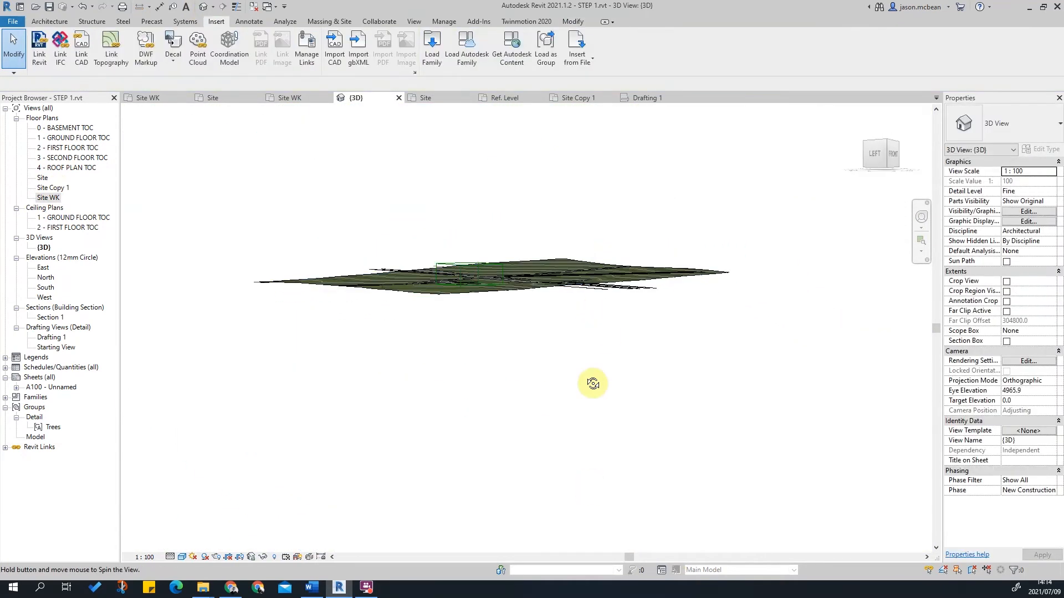
pyautogui.keyDown('shift'); pyautogui.moveTo(591, 323); pyautogui.dragTo(551, 484, button='middle'); pyautogui.keyUp('shift')
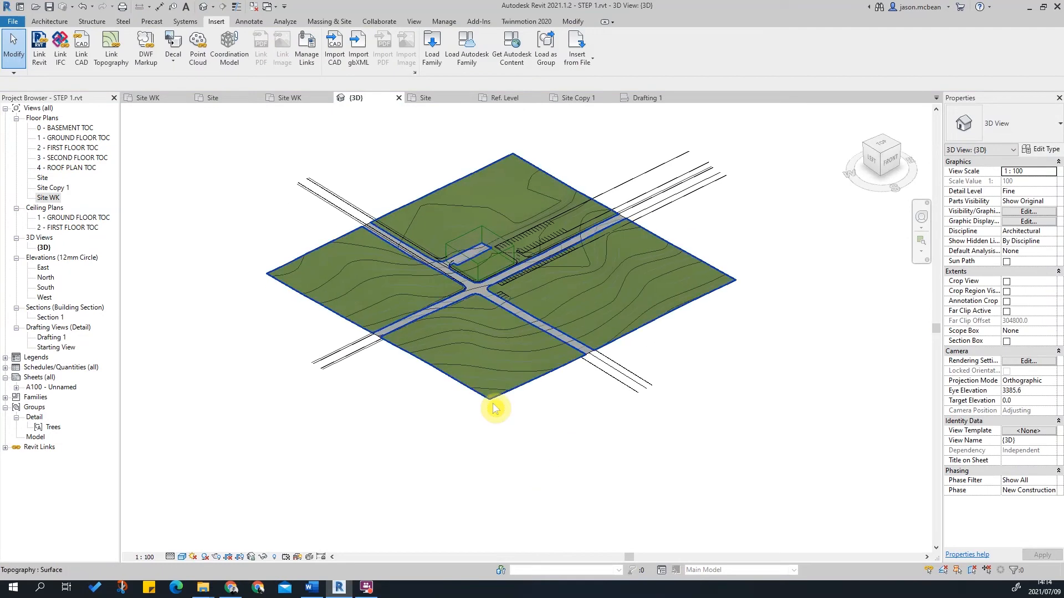
pyautogui.press('Escape')
pyautogui.scroll(3, 606, 255)
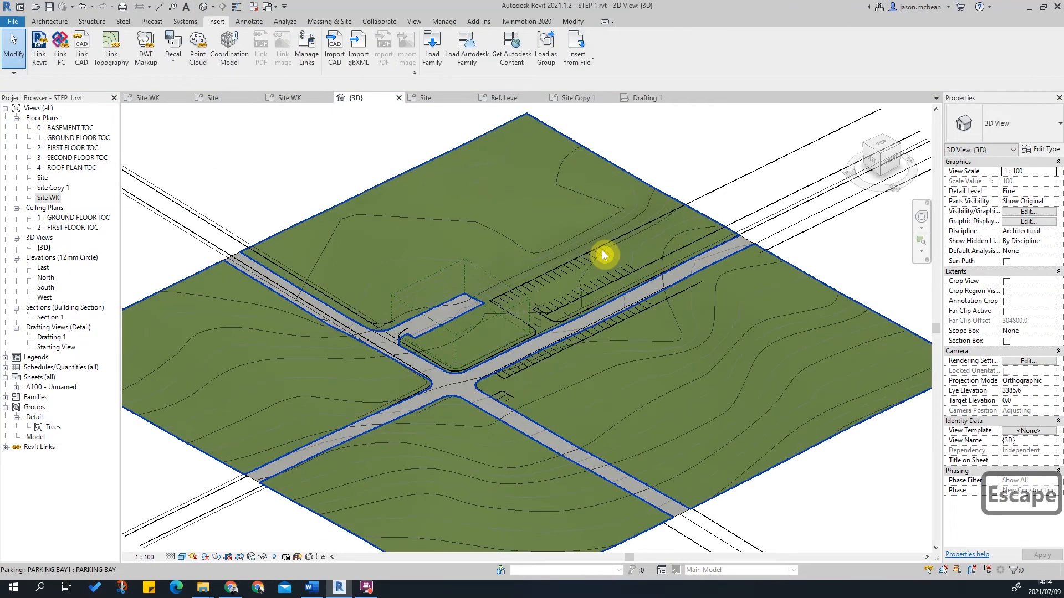
# Return to the Site WK floor plan and delete the linked TopoEX.dwg contours.
pyautogui.doubleClick(49, 197)
pyautogui.press('Escape')
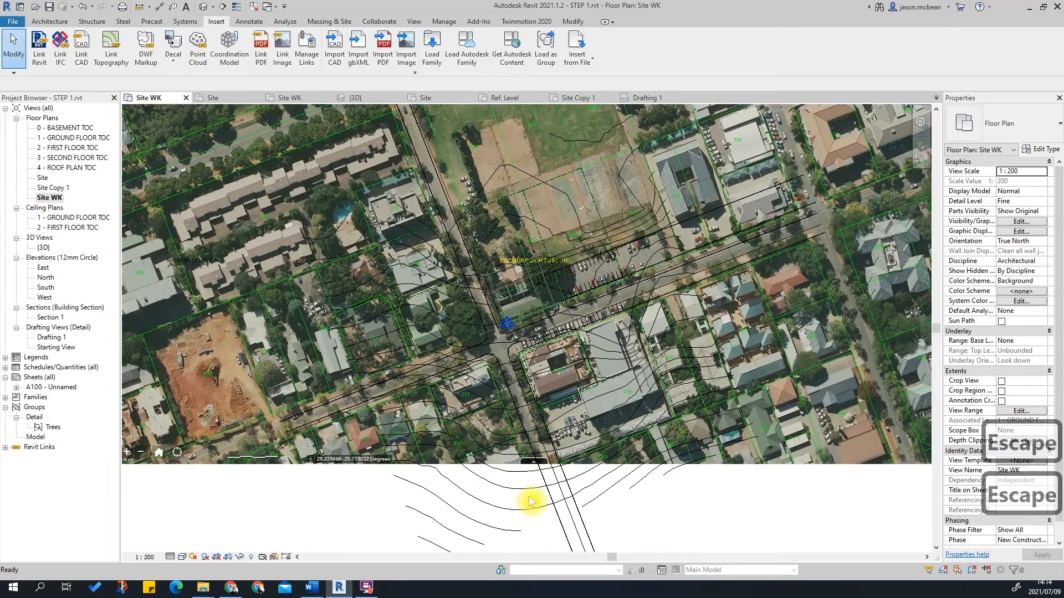
pyautogui.click(522, 498)
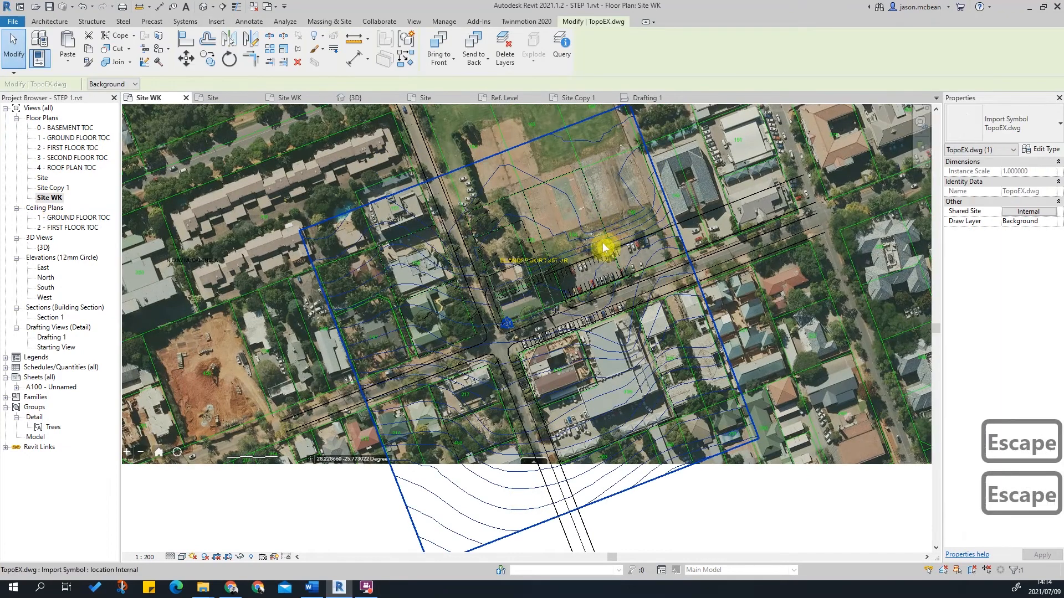
pyautogui.press('Delete')
# Link TopoEX.dwg into Site WK again for the current view only, using Auto - By Shared Coordinates positioning.
pyautogui.click(82, 49)
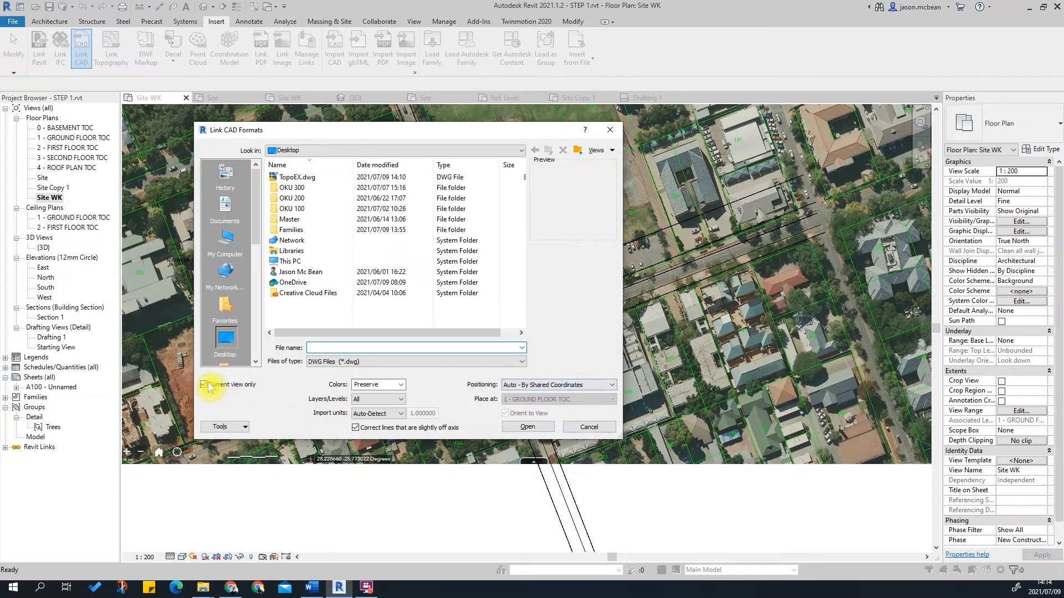
pyautogui.click(297, 176)
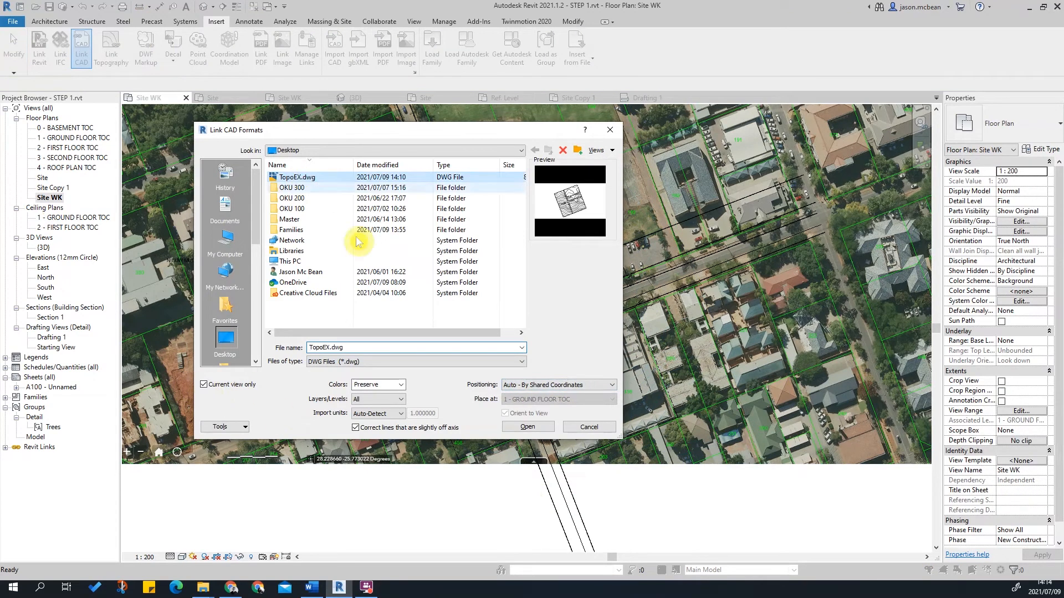
pyautogui.click(528, 427)
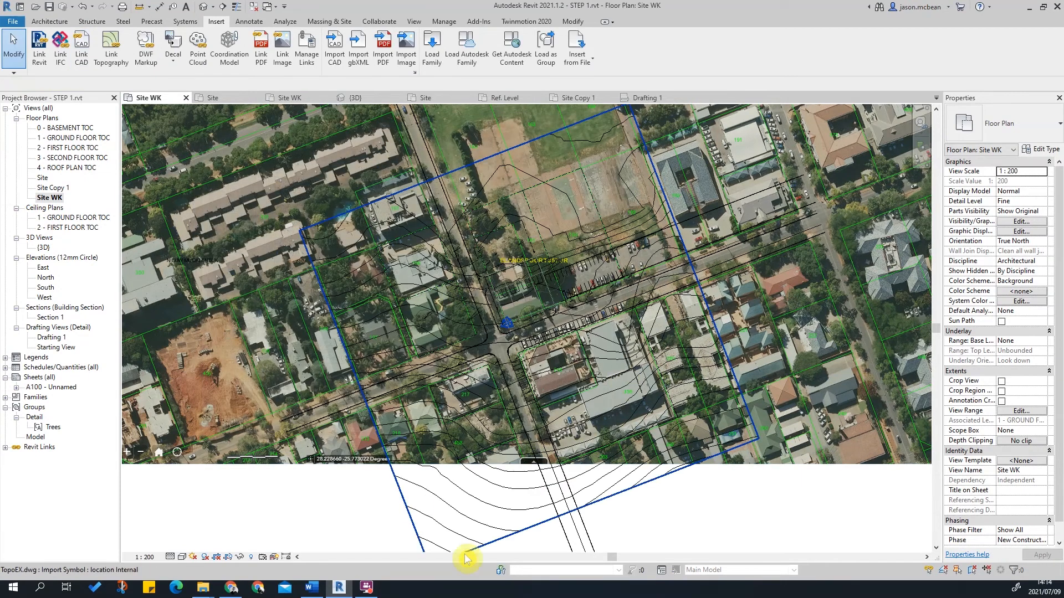
pyautogui.press('Escape')
pyautogui.click(527, 536)
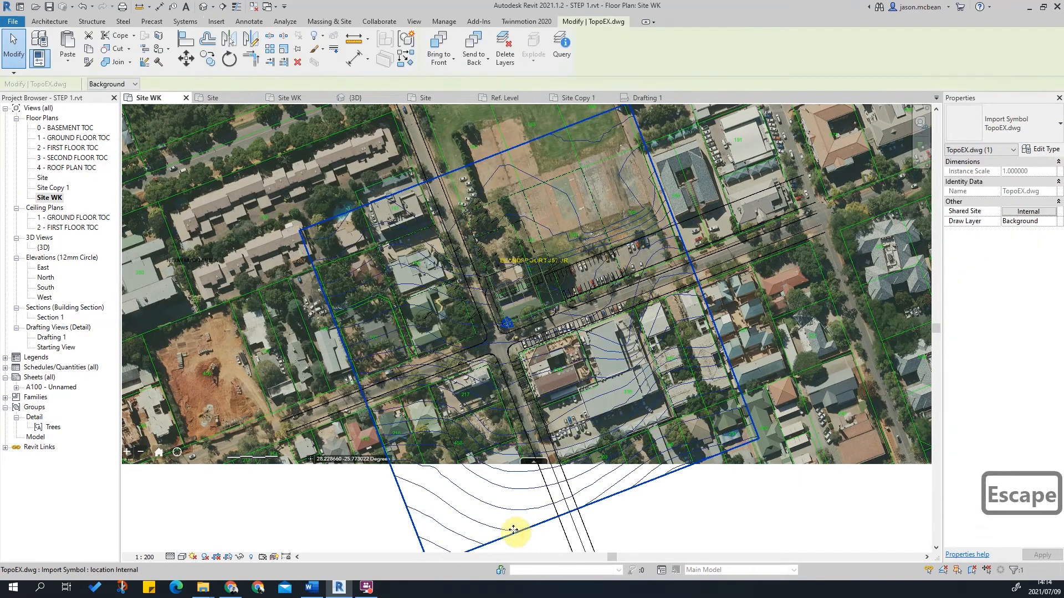
pyautogui.press('v')
pyautogui.press('g')
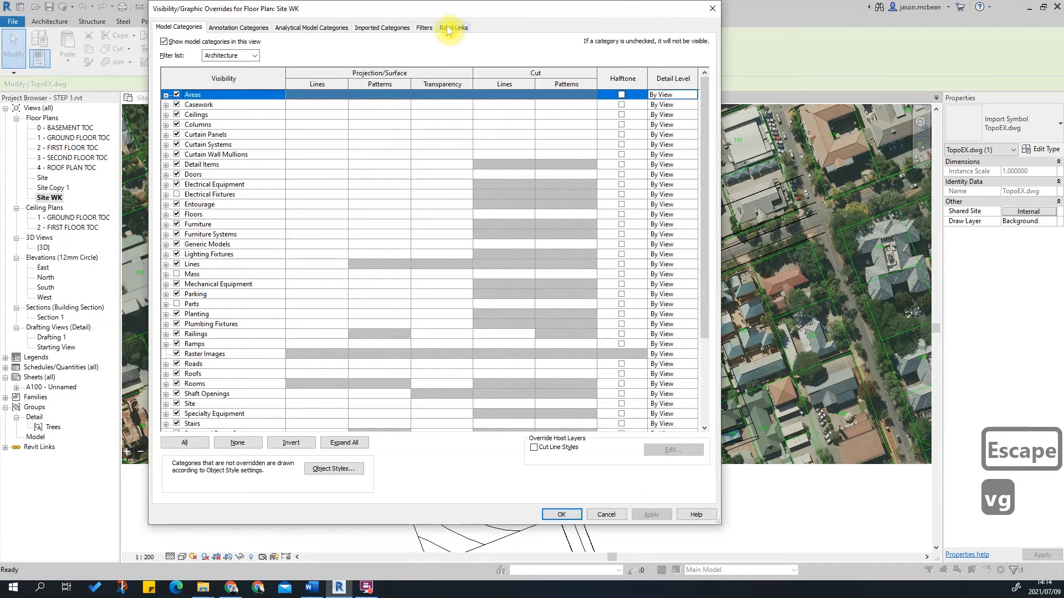
pyautogui.click(449, 27)
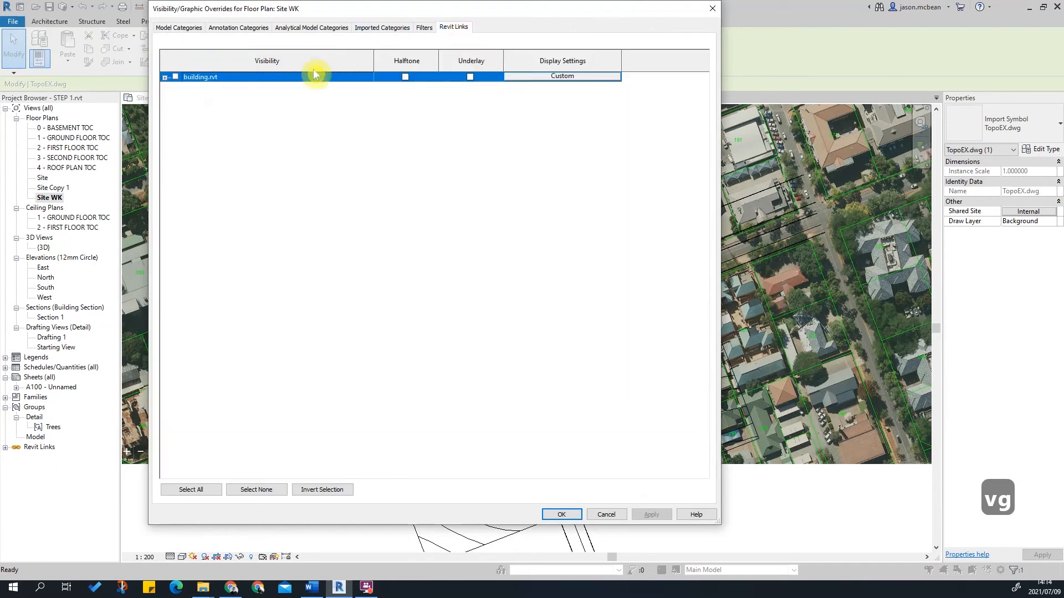
pyautogui.press('Escape')
pyautogui.press('Escape')
pyautogui.press('Escape')
pyautogui.press('Escape')
pyautogui.press('Escape')
pyautogui.press('Escape')
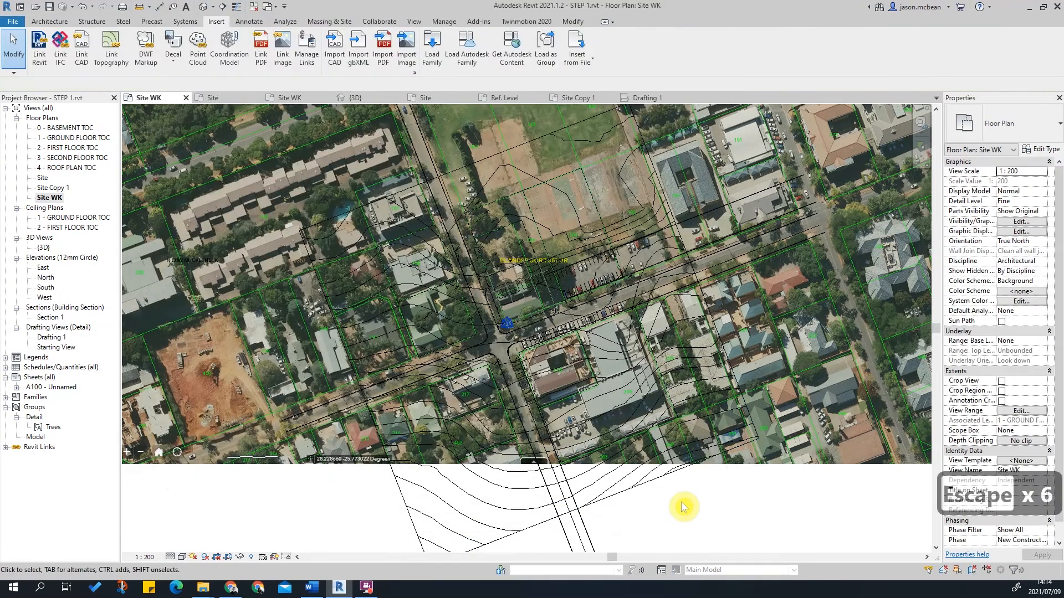
# Hide layers 0, C-TOPO and C-TOPO-LABL of the TopoEX.dwg link in the Site WK floor plan.
pyautogui.press('v')
pyautogui.press('g')
pyautogui.click(380, 28)
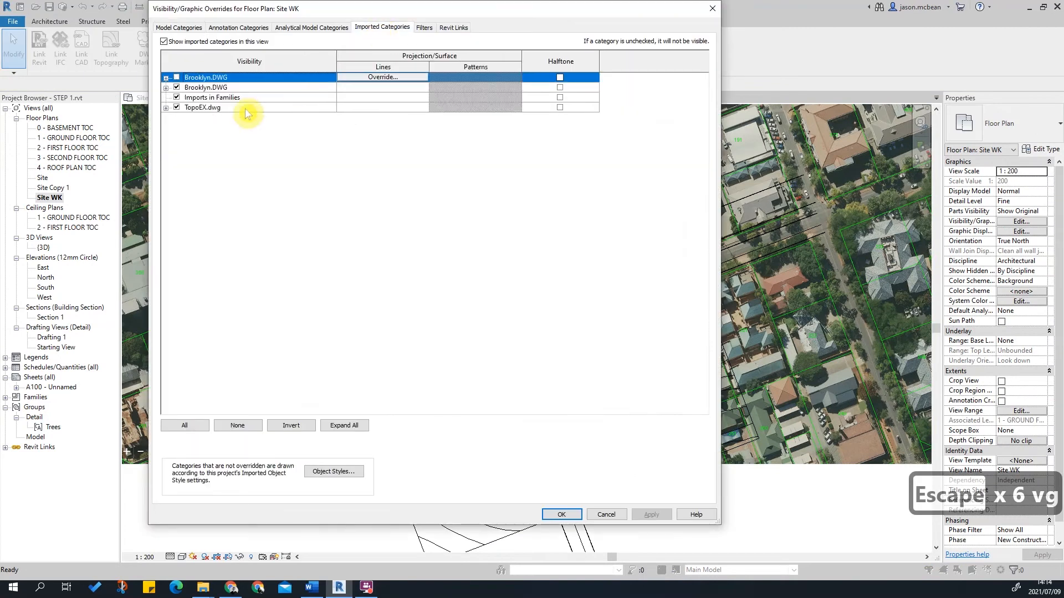
pyautogui.click(166, 108)
pyautogui.click(187, 117)
pyautogui.click(187, 126)
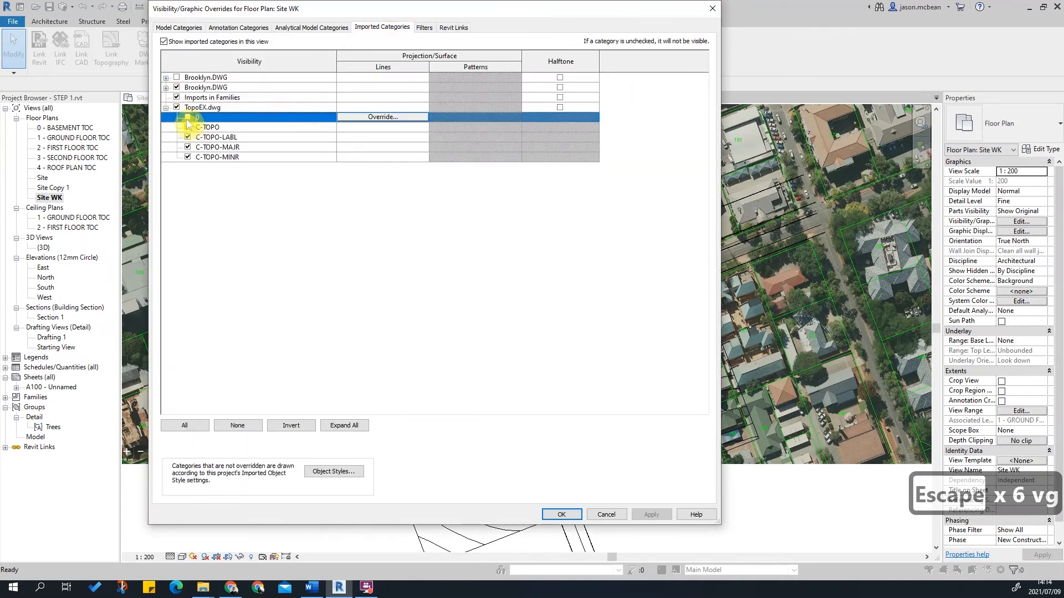
pyautogui.click(187, 136)
pyautogui.click(665, 517)
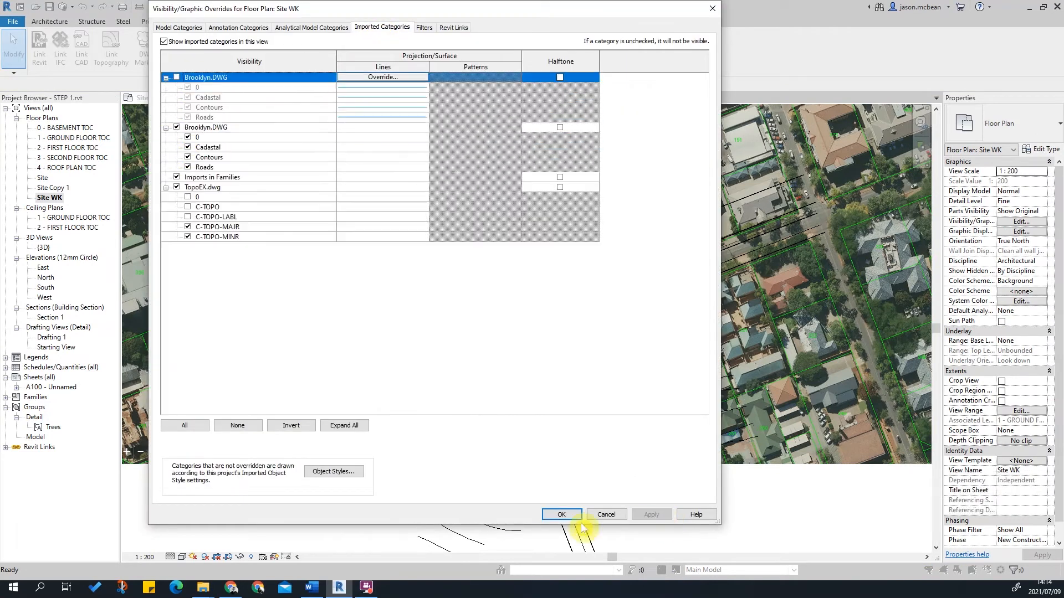
pyautogui.click(561, 515)
pyautogui.press('Escape')
pyautogui.press('Escape')
# Copy the linked TopoEX.dwg contours from Site WK and paste them aligned into the Site floor plan.
pyautogui.click(493, 511)
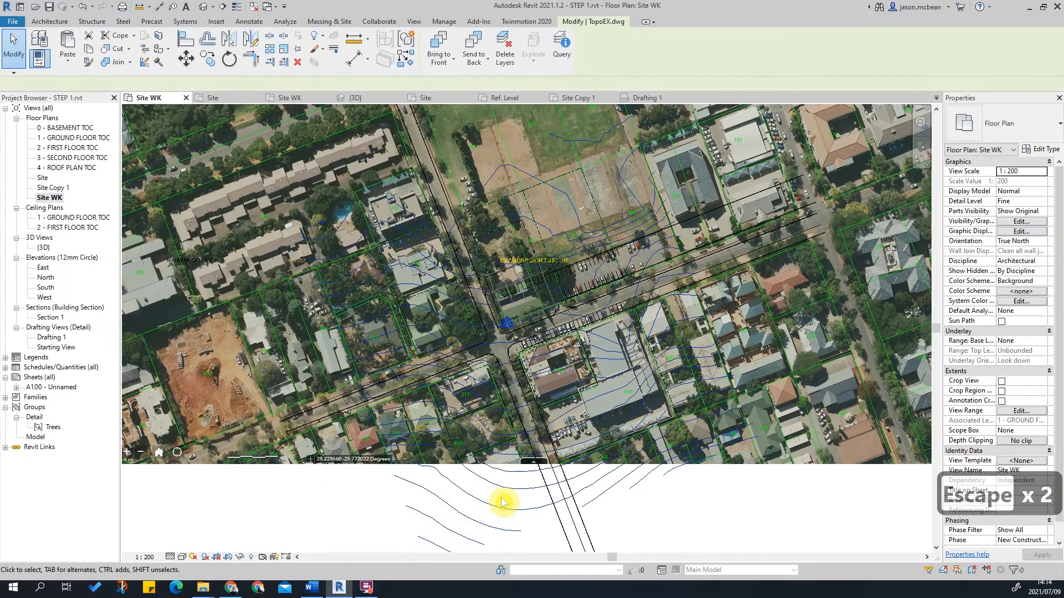
pyautogui.hotkey('ctrl', 'c')
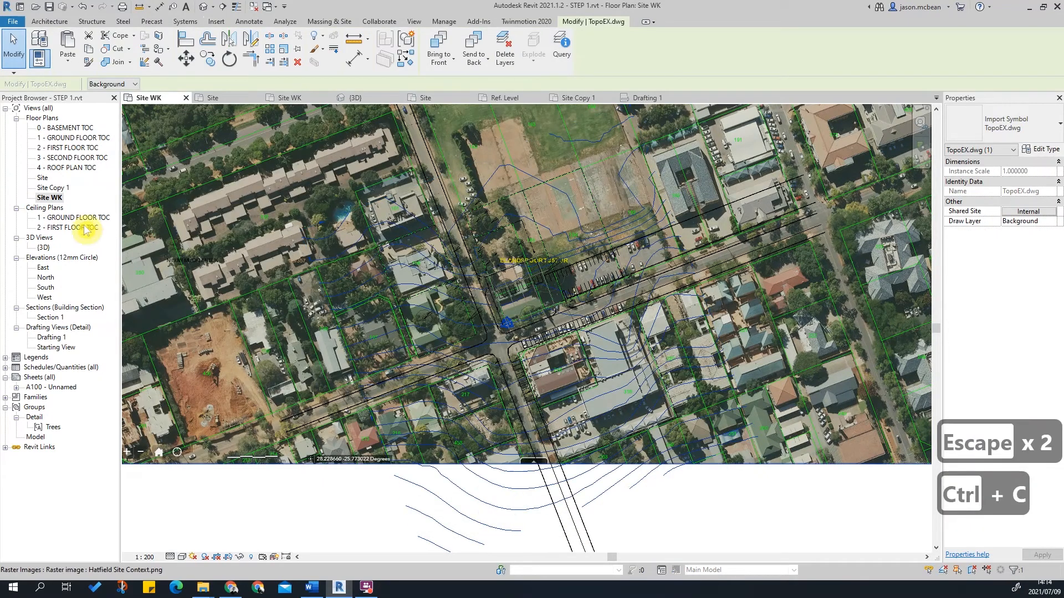
pyautogui.doubleClick(43, 178)
pyautogui.click(67, 55)
pyautogui.click(83, 147)
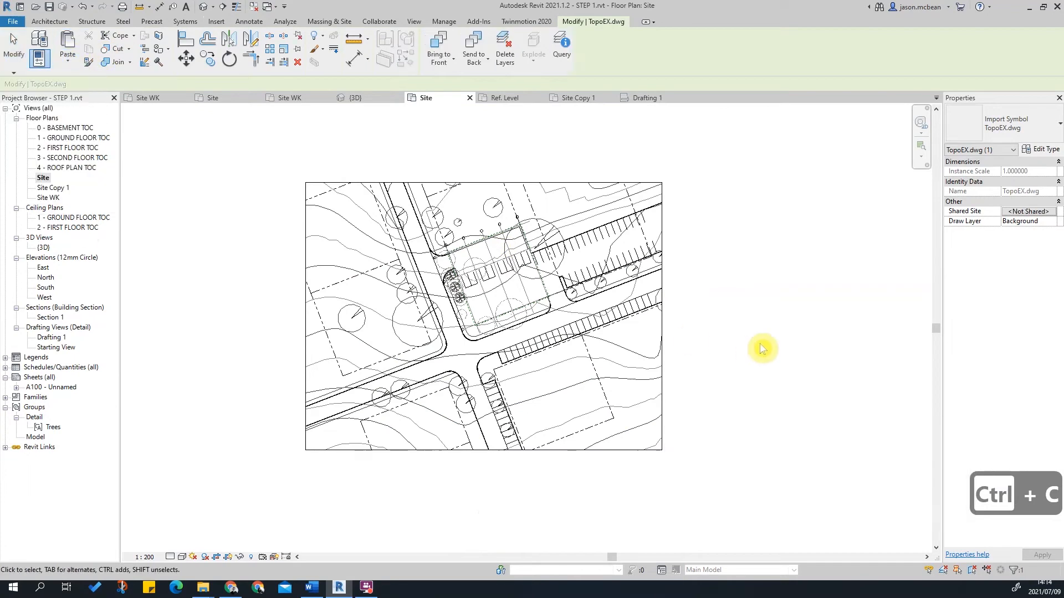
pyautogui.scroll(2, 767, 373)
pyautogui.press('Escape')
pyautogui.press('Escape')
# Examine the pasted contour lines and elevation labels across the roads, parking bays and neighbouring plots in the Site plan.
pyautogui.scroll(2, 506, 351)
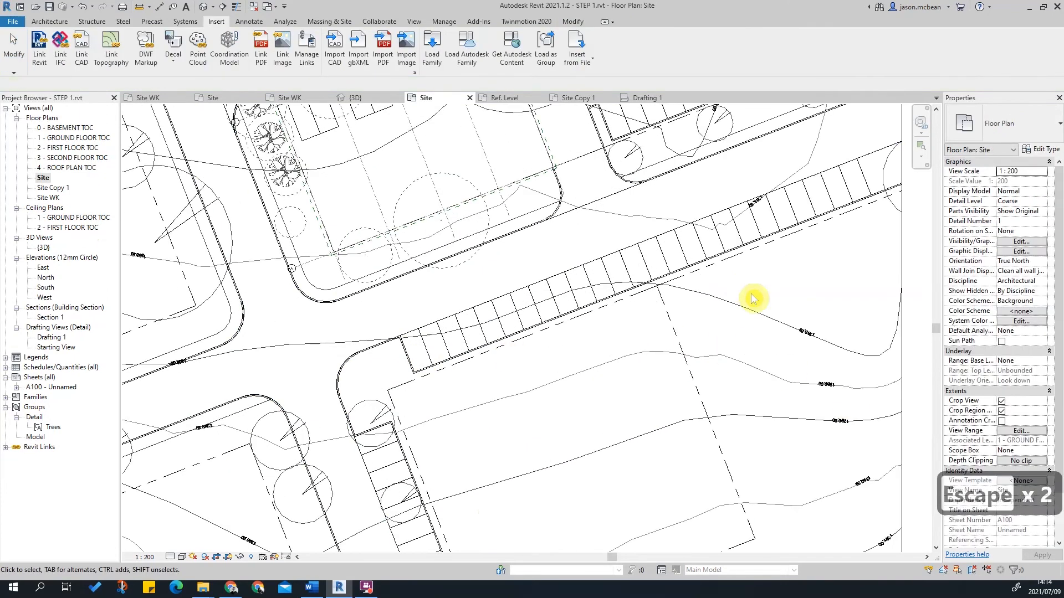
pyautogui.scroll(5, 814, 344)
pyautogui.scroll(-4, 802, 491)
pyautogui.moveTo(803, 491); pyautogui.dragTo(736, 501, button='middle')
pyautogui.scroll(4, 734, 380)
pyautogui.scroll(-3, 729, 368)
pyautogui.moveTo(672, 298); pyautogui.dragTo(747, 538, button='middle')
pyautogui.scroll(-3, 685, 339)
pyautogui.moveTo(549, 459); pyautogui.dragTo(596, 304, button='middle')
pyautogui.scroll(4, 405, 416)
pyautogui.scroll(4, 475, 339)
pyautogui.scroll(-5, 347, 335)
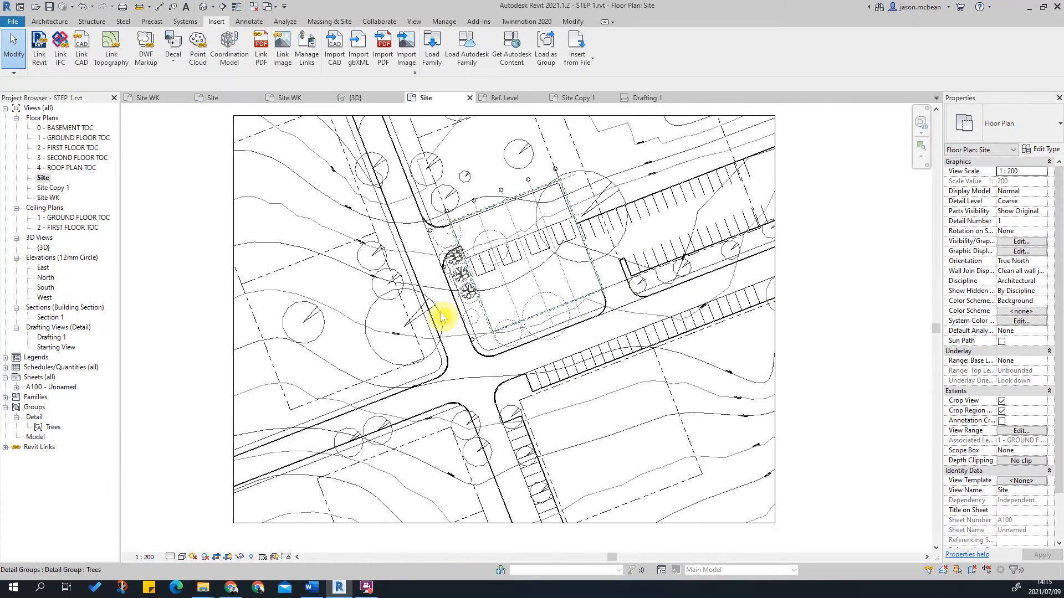
pyautogui.scroll(4, 416, 381)
pyautogui.scroll(-5, 499, 317)
pyautogui.scroll(5, 648, 202)
pyautogui.scroll(-3, 590, 299)
pyautogui.scroll(3, 554, 305)
pyautogui.moveTo(548, 332); pyautogui.dragTo(450, 321, button='middle')
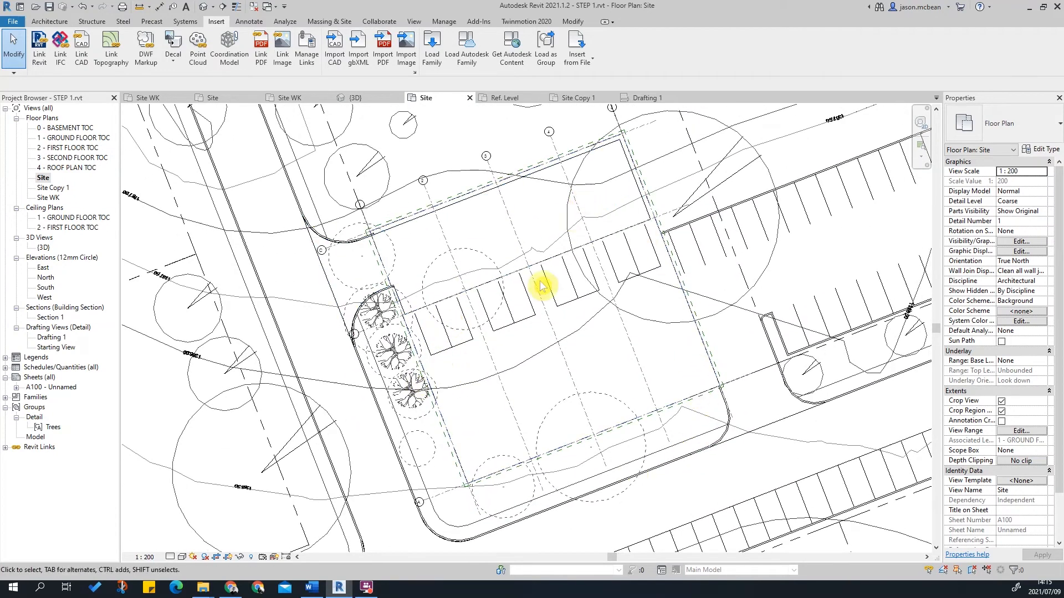
# Examine how the contours cross the building plot, its driveway subregion and the surrounding roads in the Site plan.
pyautogui.scroll(-1, 542, 332)
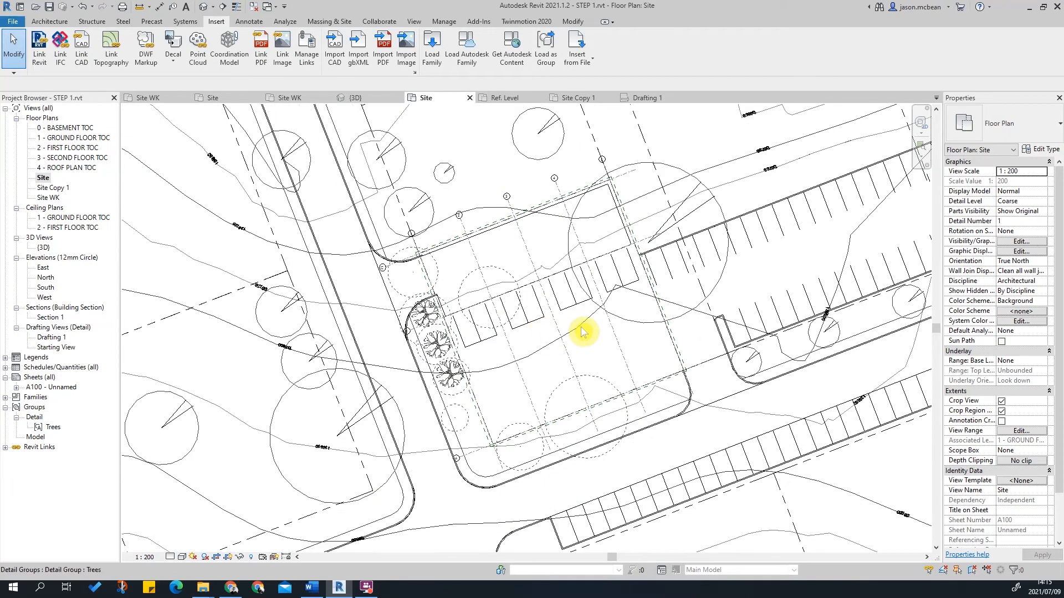
pyautogui.scroll(-1, 582, 332)
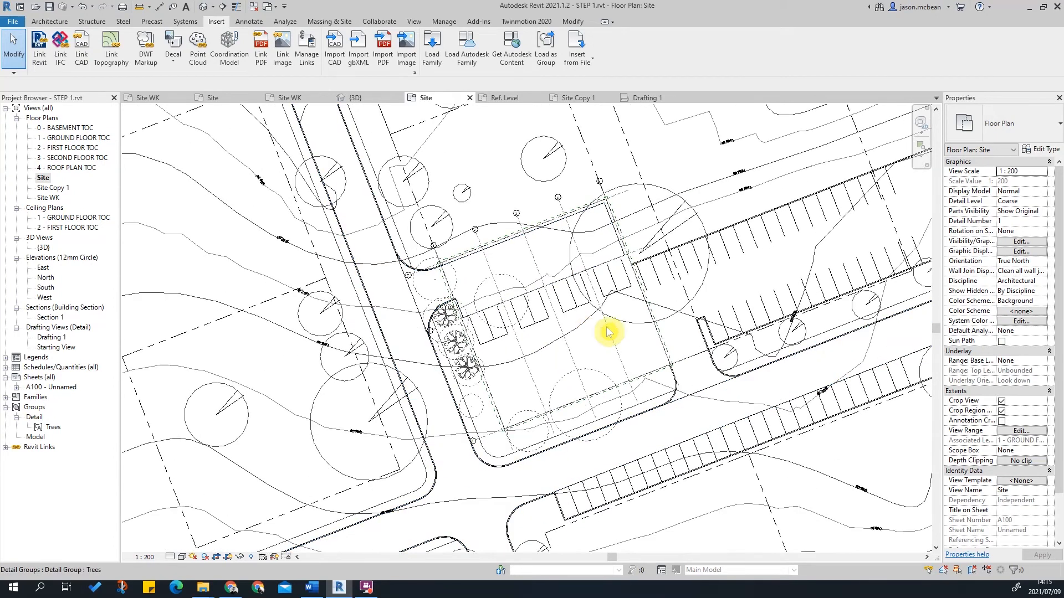
pyautogui.scroll(1, 493, 334)
pyautogui.scroll(1, 538, 324)
pyautogui.scroll(-2, 540, 326)
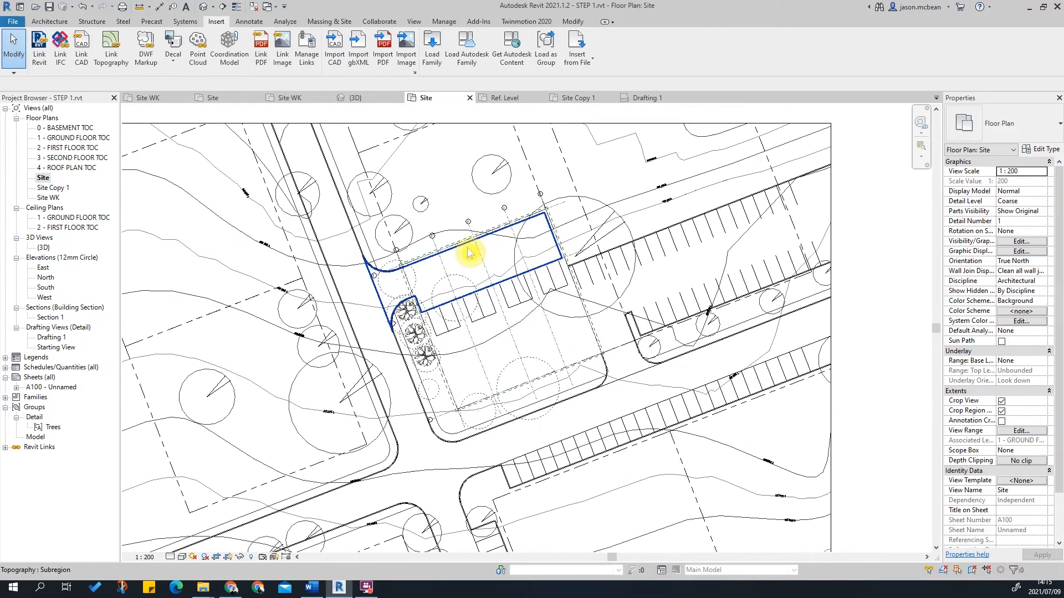
pyautogui.scroll(1, 344, 354)
pyautogui.scroll(-1, 714, 360)
pyautogui.scroll(-1, 560, 340)
pyautogui.scroll(-1, 540, 327)
pyautogui.scroll(2, 541, 327)
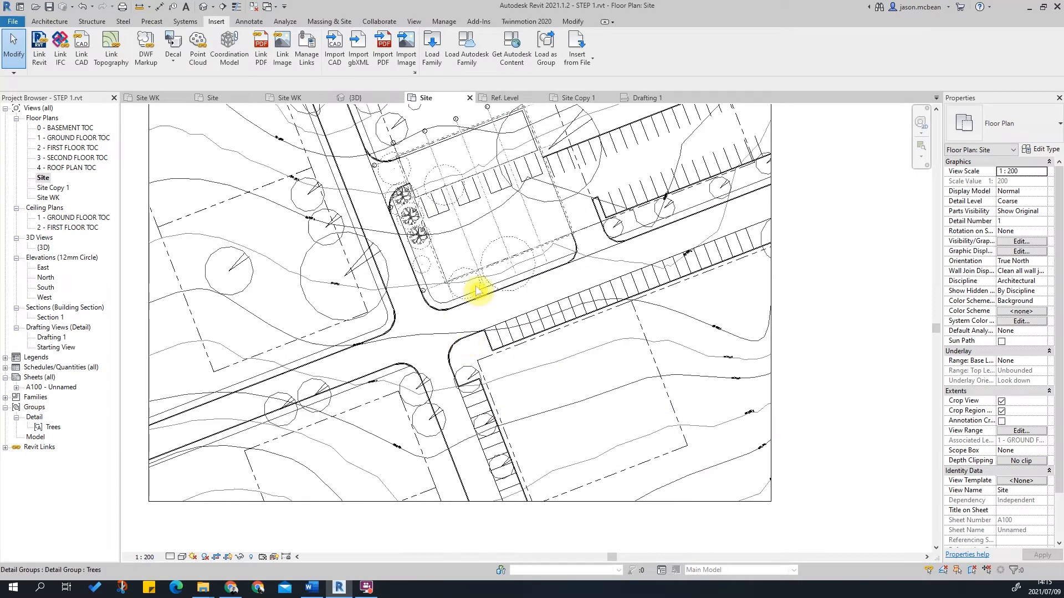
pyautogui.scroll(2, 542, 290)
pyautogui.scroll(-2, 585, 309)
pyautogui.scroll(1, 468, 332)
pyautogui.scroll(3, 427, 434)
pyautogui.scroll(-2, 833, 298)
pyautogui.moveTo(692, 276); pyautogui.dragTo(468, 396, button='middle')
pyautogui.scroll(2, 372, 190)
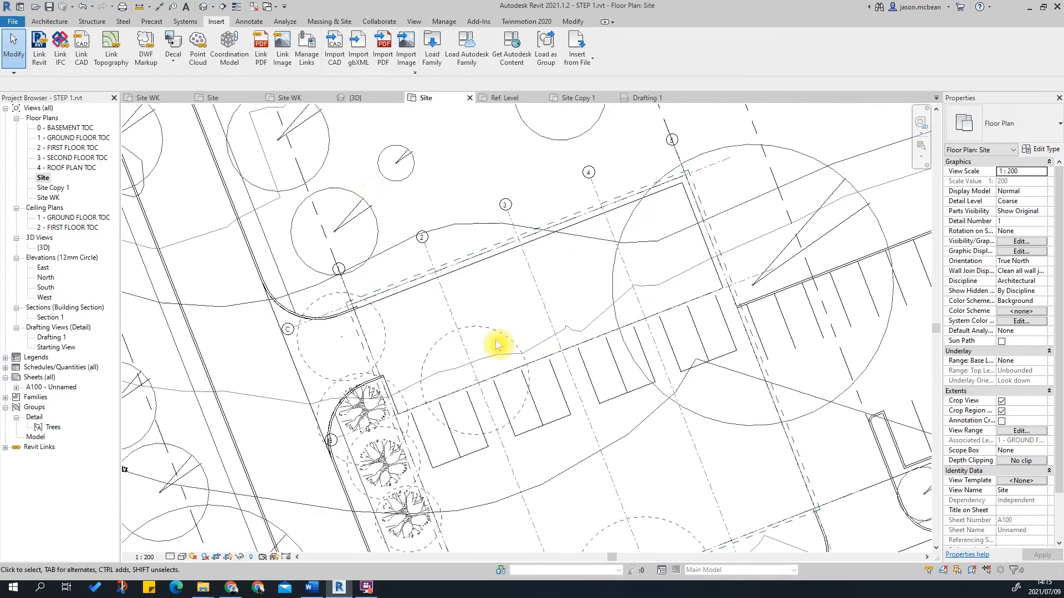
pyautogui.scroll(-2, 497, 344)
pyautogui.scroll(1, 603, 302)
pyautogui.scroll(-1, 440, 319)
pyautogui.scroll(3, 642, 261)
pyautogui.scroll(-4, 755, 216)
pyautogui.scroll(-2, 477, 238)
pyautogui.scroll(5, 527, 232)
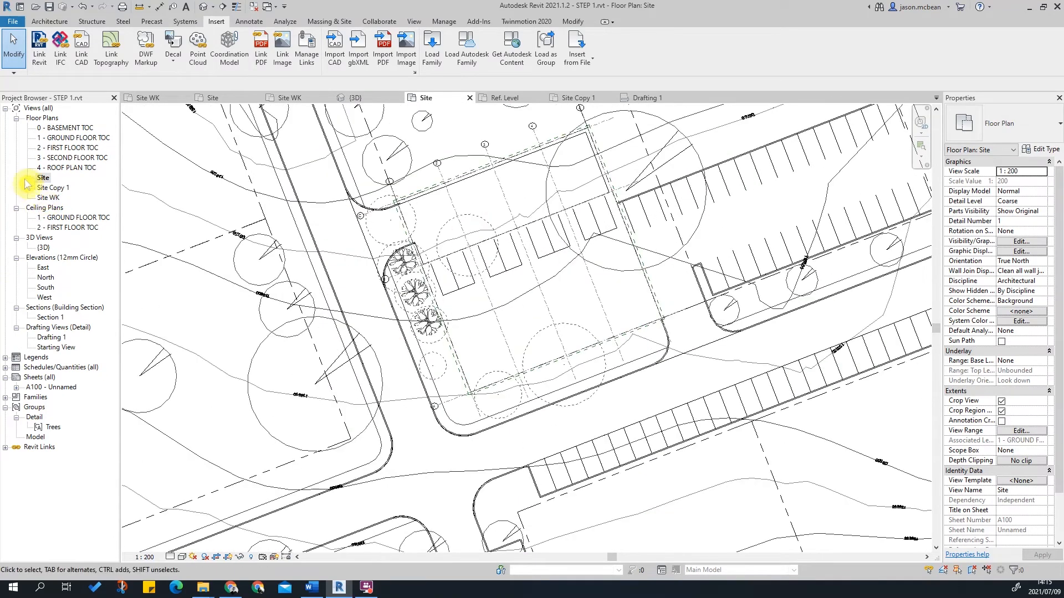
# Open the default 3D view and make the building.rvt link visible in it.
pyautogui.doubleClick(43, 248)
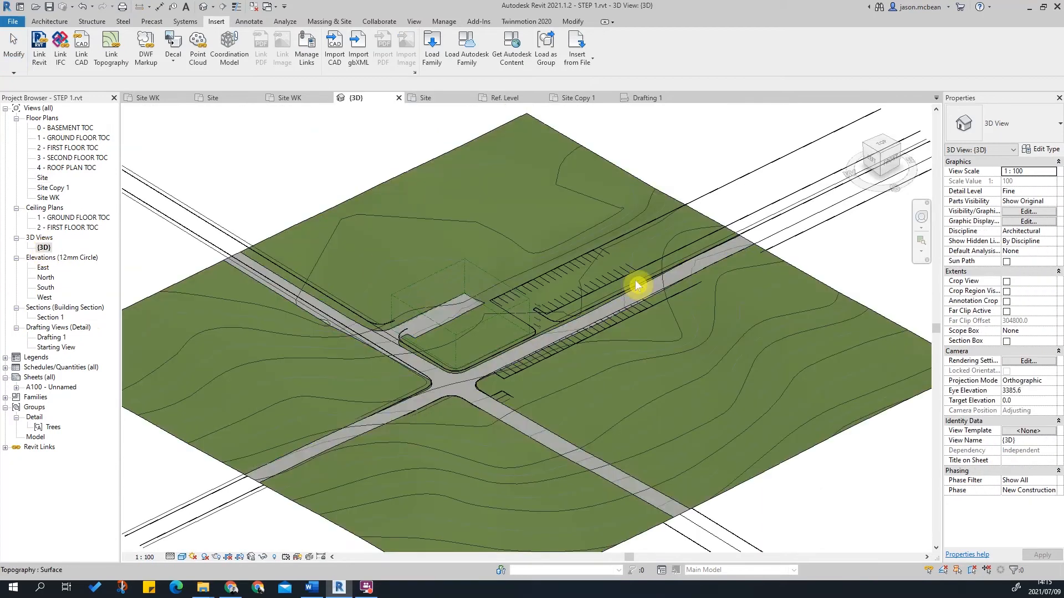
pyautogui.scroll(3, 407, 418)
pyautogui.moveTo(493, 299); pyautogui.dragTo(480, 324, button='middle')
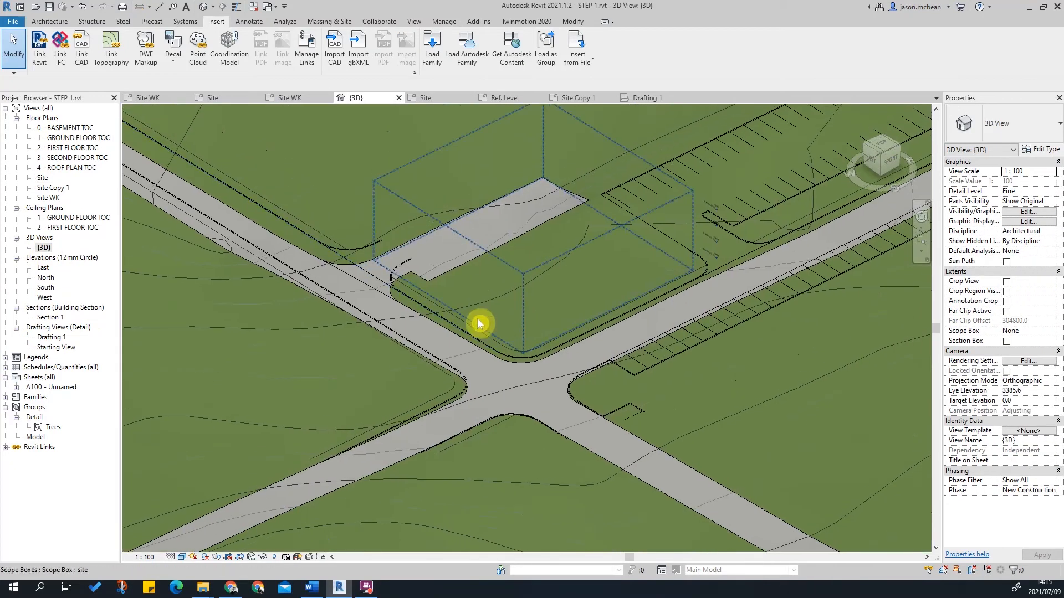
pyautogui.press('g')
pyautogui.click(453, 27)
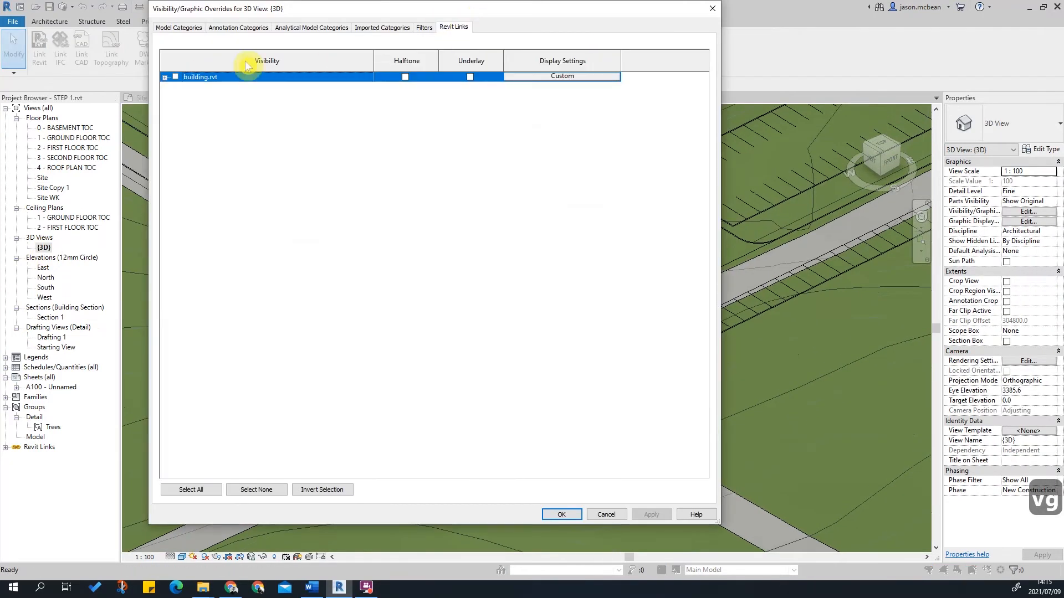
pyautogui.click(561, 513)
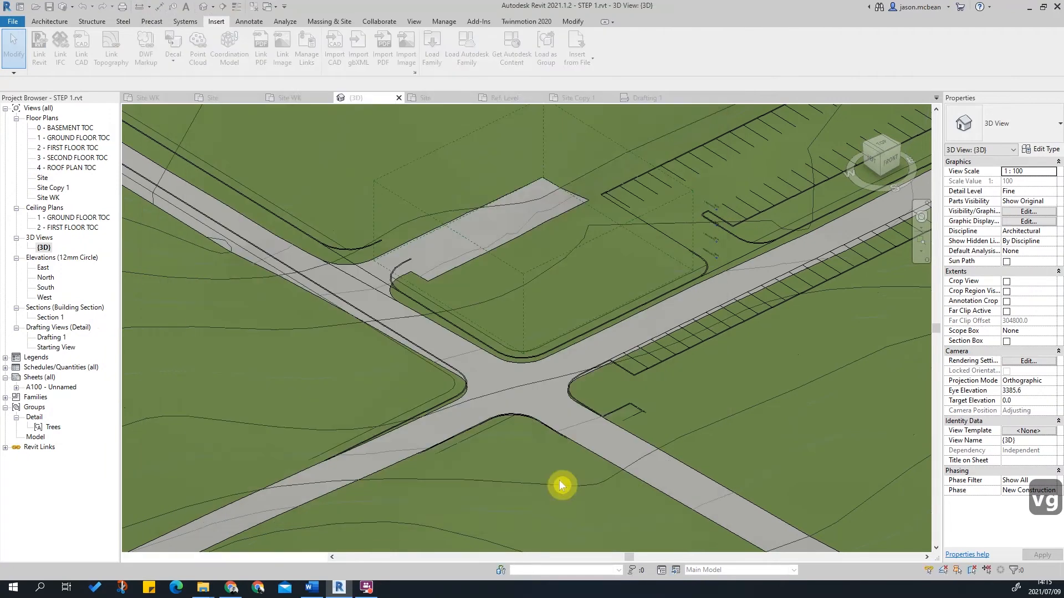
# Examine how the linked building sits on the site topography in 3D from several angles.
pyautogui.scroll(5, 553, 399)
pyautogui.scroll(-5, 576, 387)
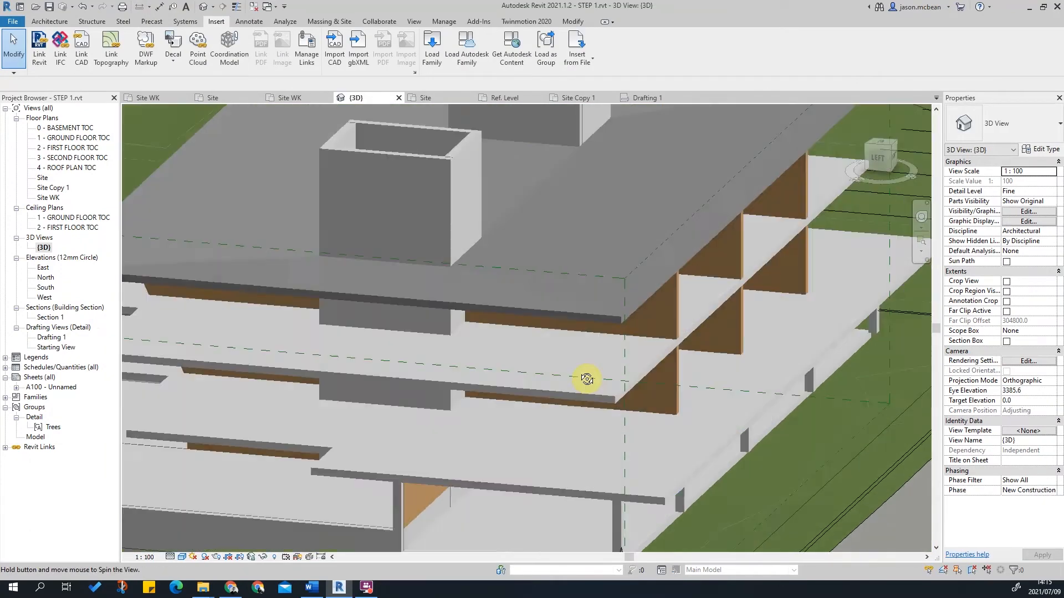
pyautogui.keyDown('shift'); pyautogui.moveTo(577, 465); pyautogui.dragTo(781, 467, button='middle'); pyautogui.keyUp('shift')
pyautogui.scroll(3, 782, 467)
pyautogui.keyDown('shift'); pyautogui.moveTo(793, 412); pyautogui.dragTo(415, 399, button='middle'); pyautogui.keyUp('shift')
pyautogui.scroll(3, 420, 457)
pyautogui.scroll(-3, 416, 454)
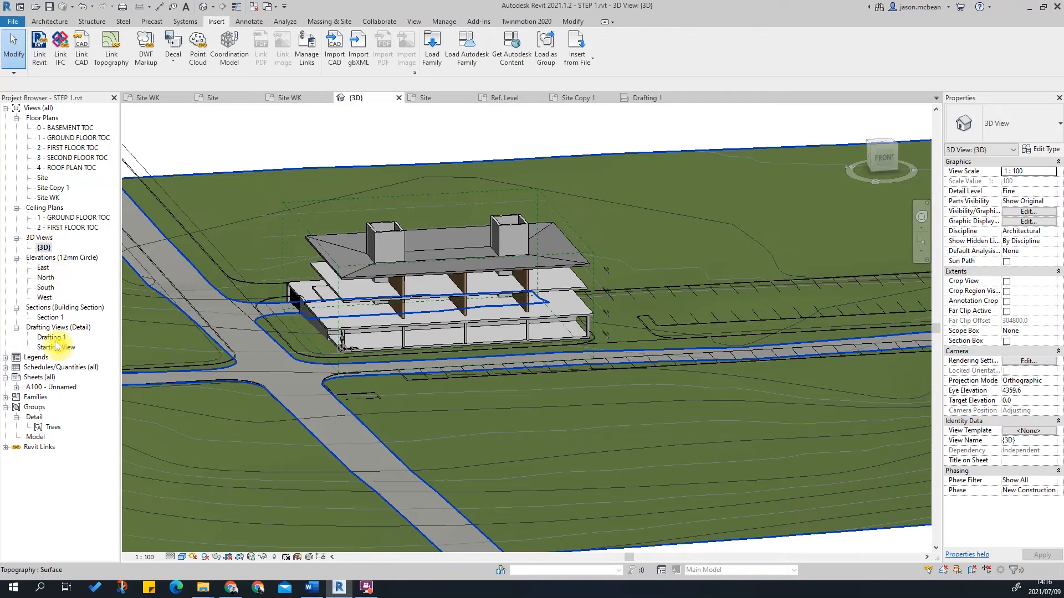
# Open Section 1 and examine the cut ground profile along the levels and grids, selecting the road subregion beyond the building.
pyautogui.doubleClick(50, 319)
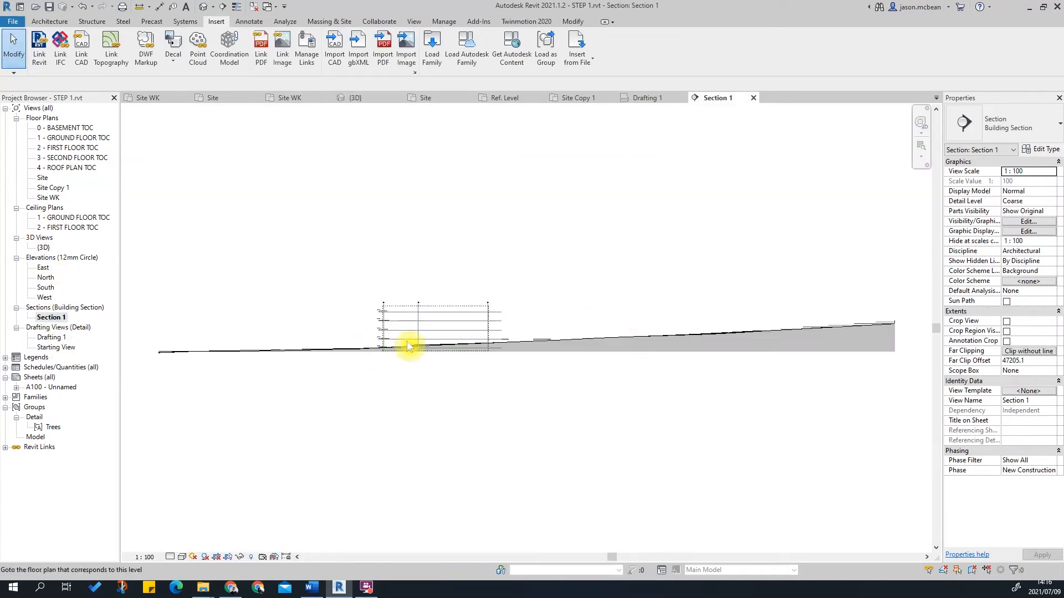
pyautogui.scroll(8, 397, 346)
pyautogui.moveTo(682, 376); pyautogui.dragTo(238, 381, button='middle')
pyautogui.moveTo(704, 374); pyautogui.dragTo(332, 373, button='middle')
pyautogui.moveTo(401, 374); pyautogui.dragTo(493, 330, button='middle')
pyautogui.scroll(3, 474, 334)
pyautogui.scroll(-3, 251, 442)
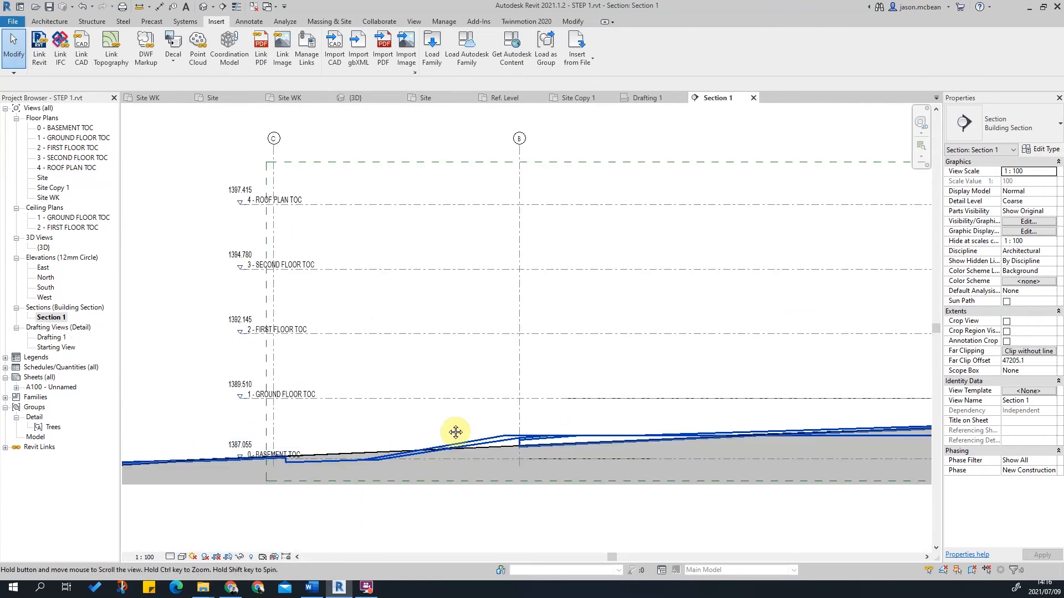
pyautogui.moveTo(563, 437); pyautogui.dragTo(178, 406, button='middle')
pyautogui.moveTo(815, 399); pyautogui.dragTo(627, 399, button='middle')
pyautogui.scroll(-2, 679, 382)
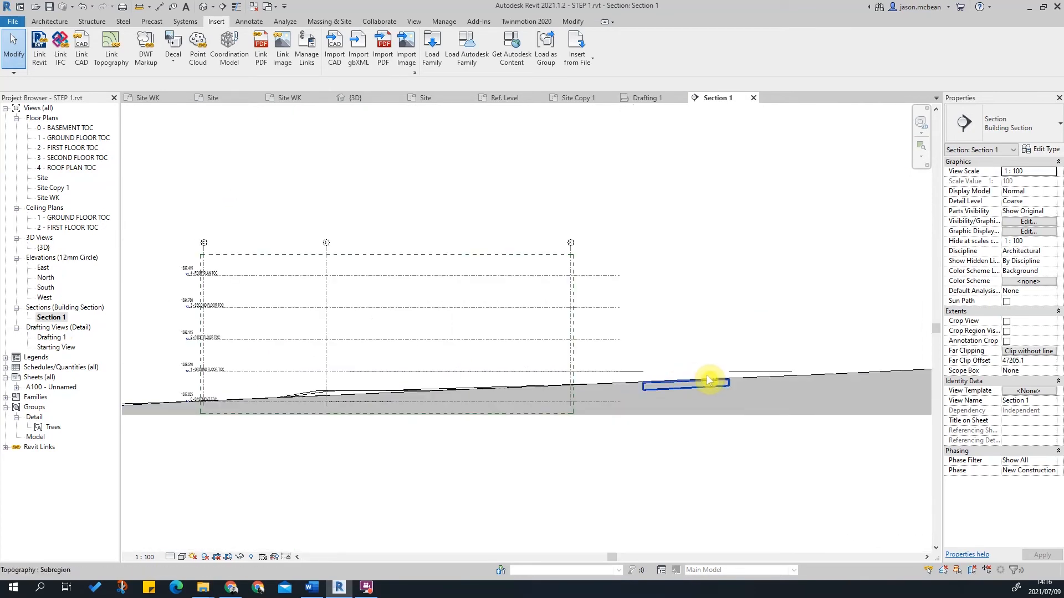
pyautogui.click(722, 388)
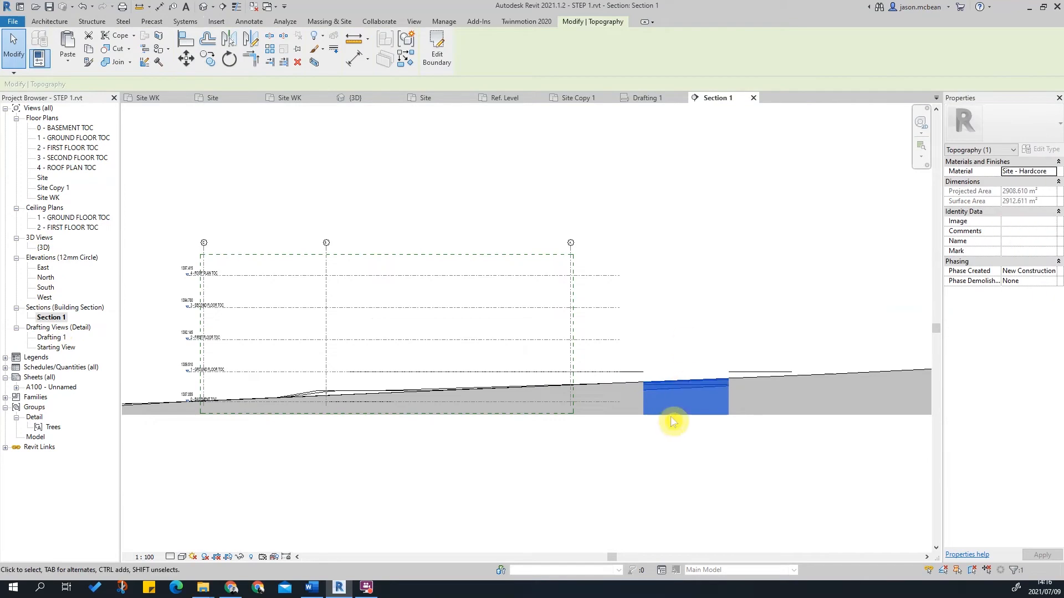
pyautogui.scroll(4, 615, 410)
pyautogui.scroll(-2, 631, 403)
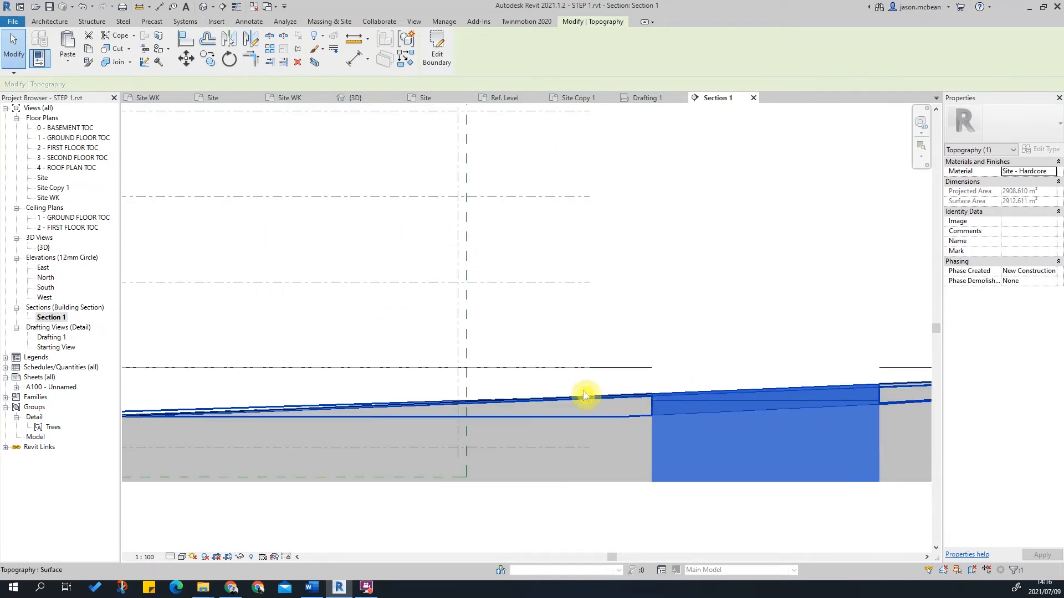
pyautogui.scroll(-3, 493, 402)
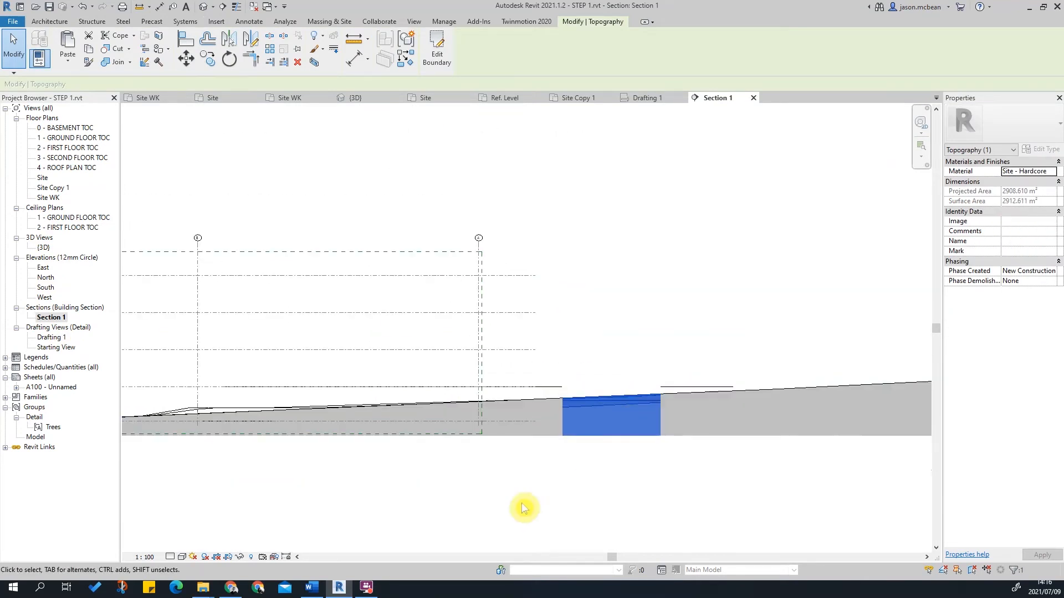
# Make the building.rvt link visible in Section 1.
pyautogui.click(542, 506)
pyautogui.press('v')
pyautogui.press('g')
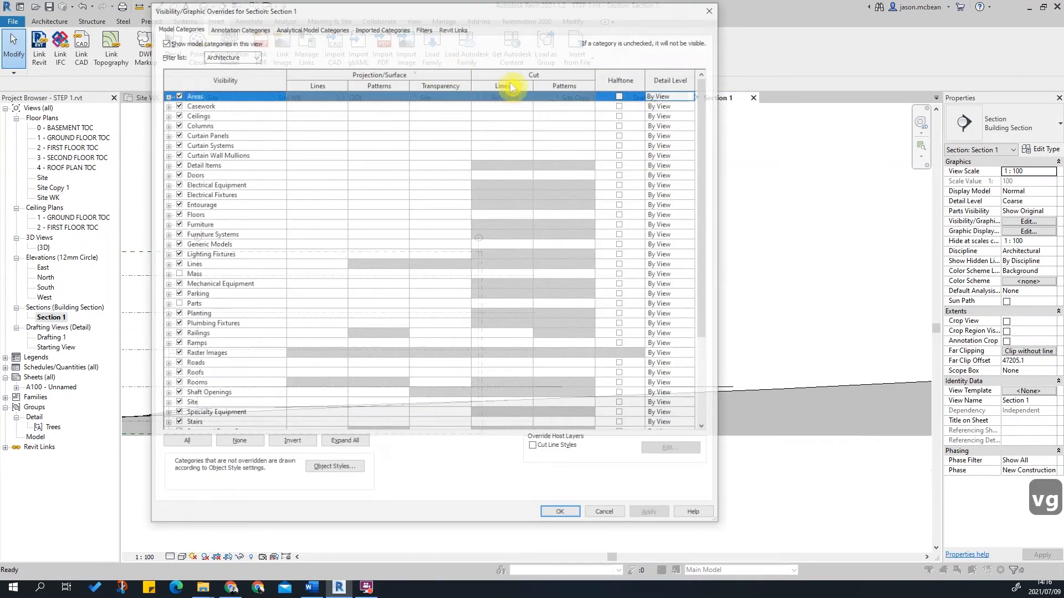
pyautogui.click(576, 516)
# Inspect where the building's slabs and basement meet the sloping ground in Section 1, and select the adjacent road subregion.
pyautogui.scroll(3, 470, 404)
pyautogui.scroll(3, 541, 326)
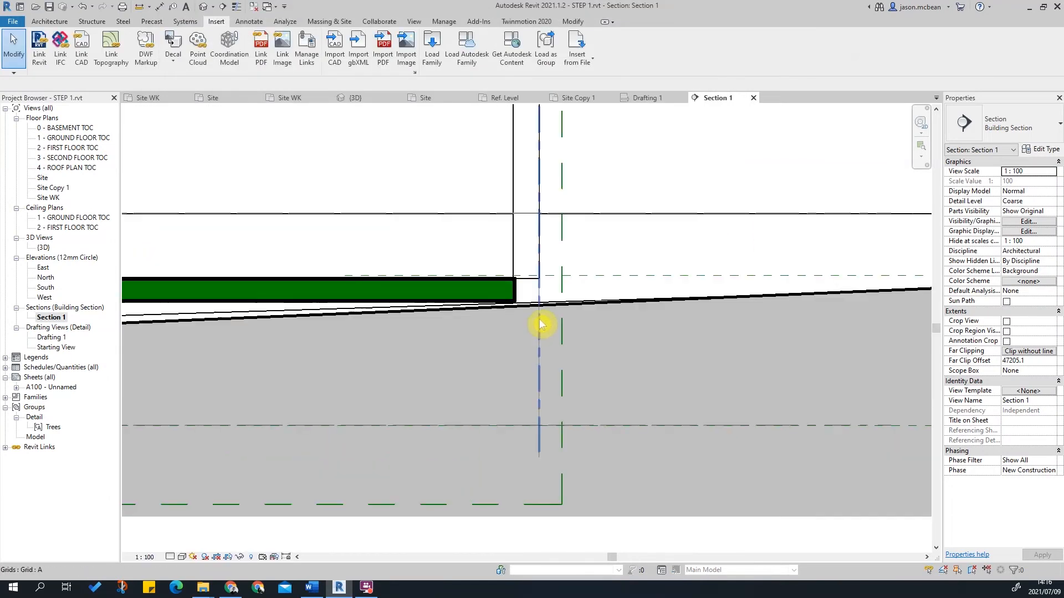
pyautogui.scroll(-3, 503, 298)
pyautogui.scroll(2, 511, 299)
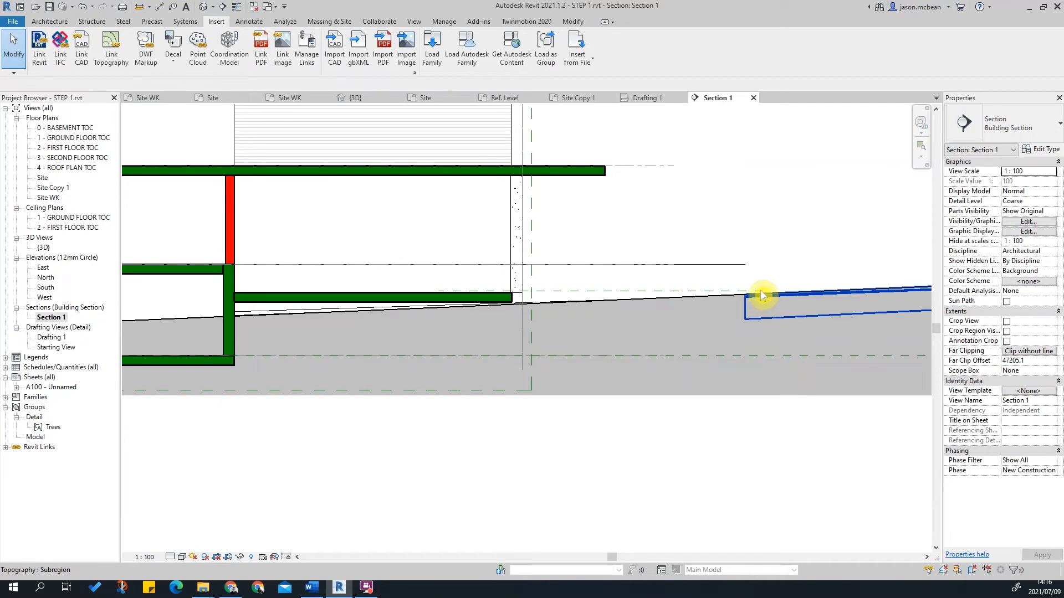
pyautogui.click(761, 298)
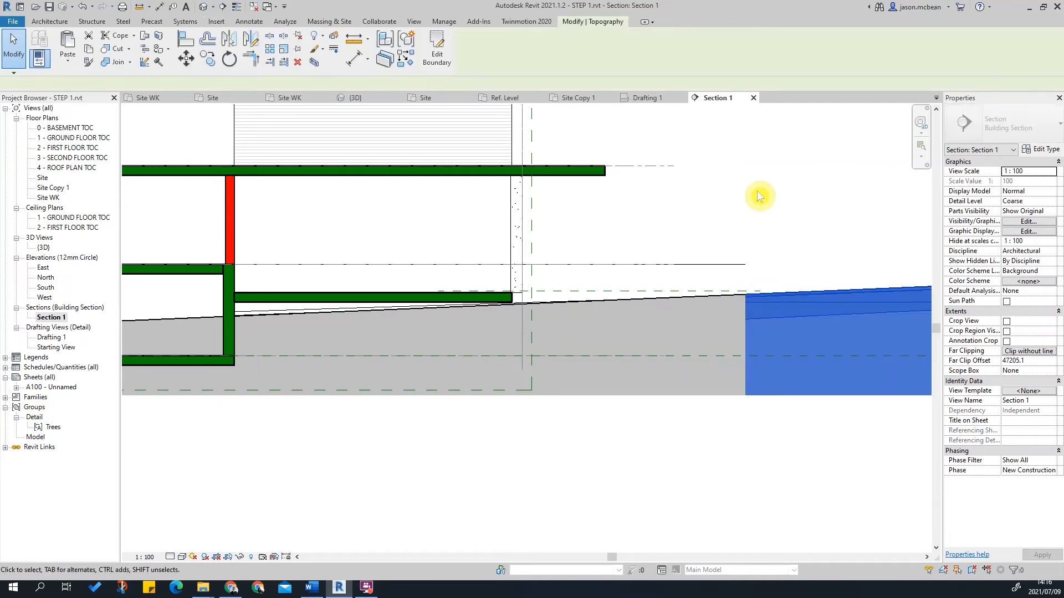
# Open the display settings of the building.rvt link for Section 1 and switch them to Custom.
pyautogui.click(747, 232)
pyautogui.scroll(-5, 676, 432)
pyautogui.scroll(6, 466, 343)
pyautogui.scroll(-2, 280, 233)
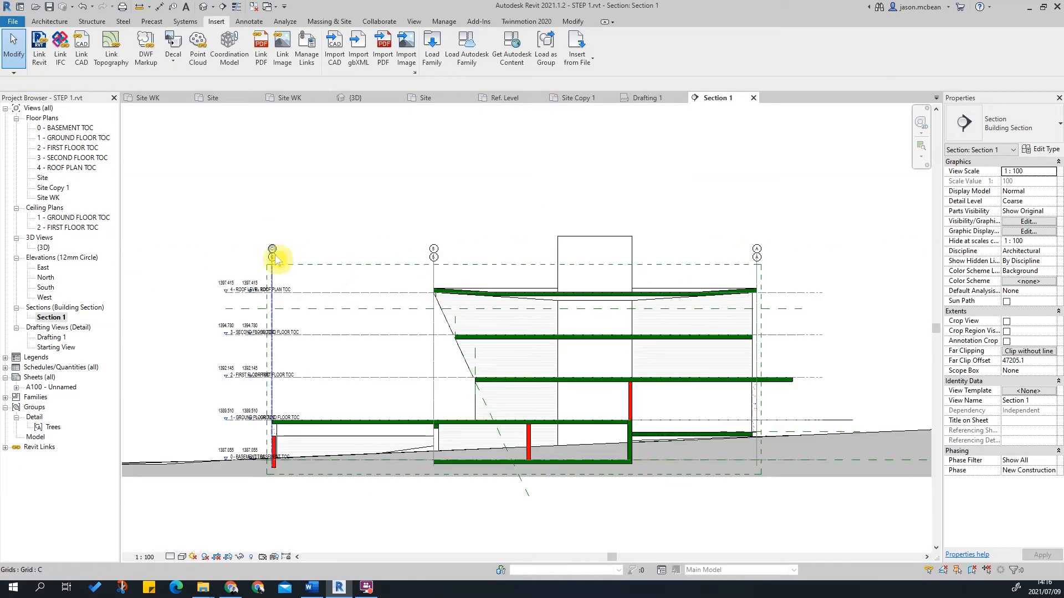
pyautogui.scroll(1, 582, 213)
pyautogui.press('v')
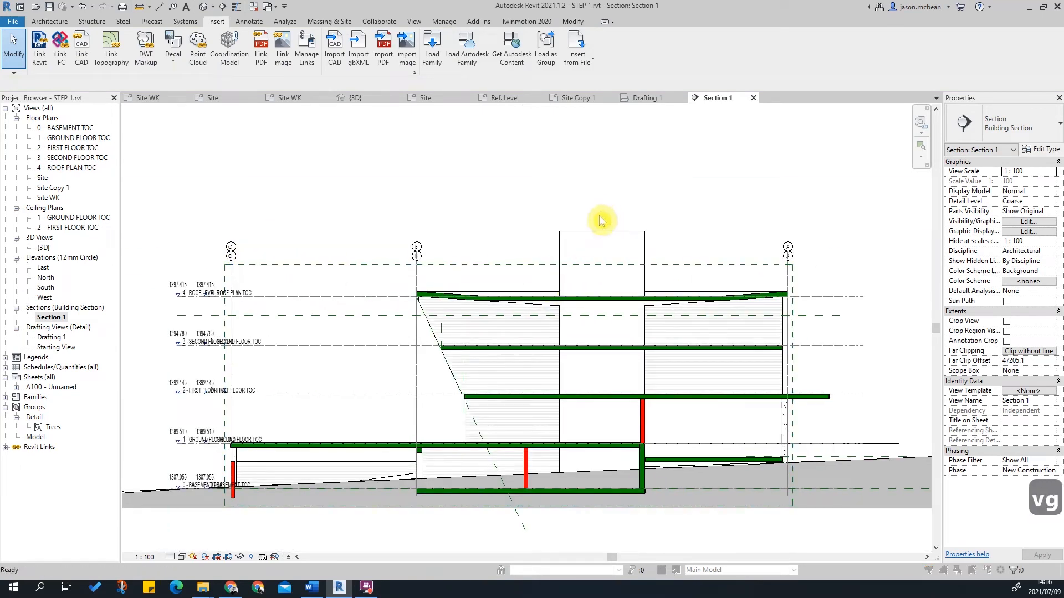
pyautogui.press('g')
pyautogui.click(453, 28)
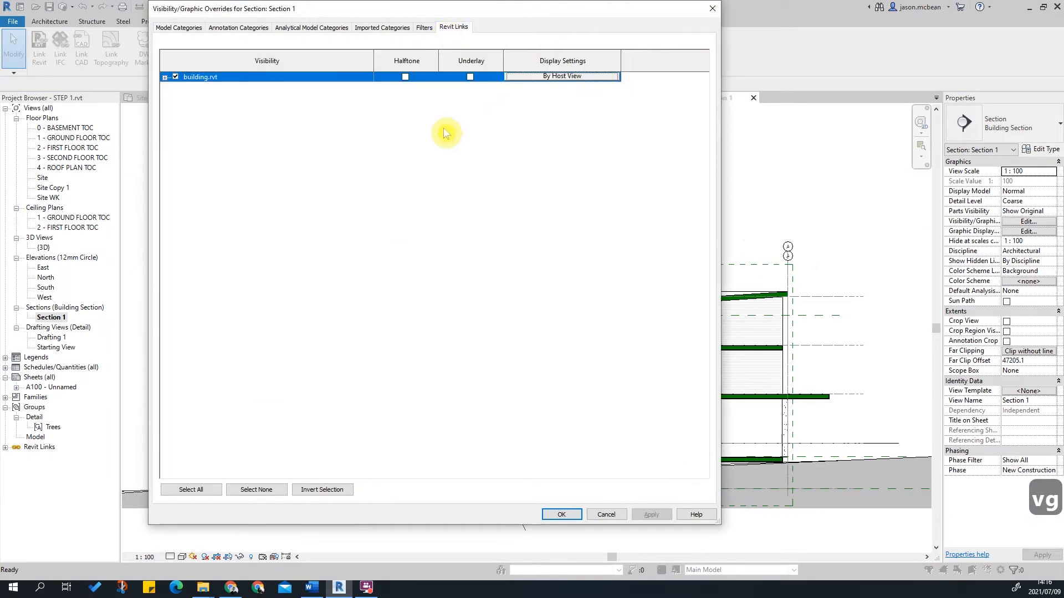
pyautogui.click(579, 77)
pyautogui.click(375, 144)
# Set the link's annotation categories to Custom and turn off their display in Section 1.
pyautogui.click(282, 114)
pyautogui.click(336, 113)
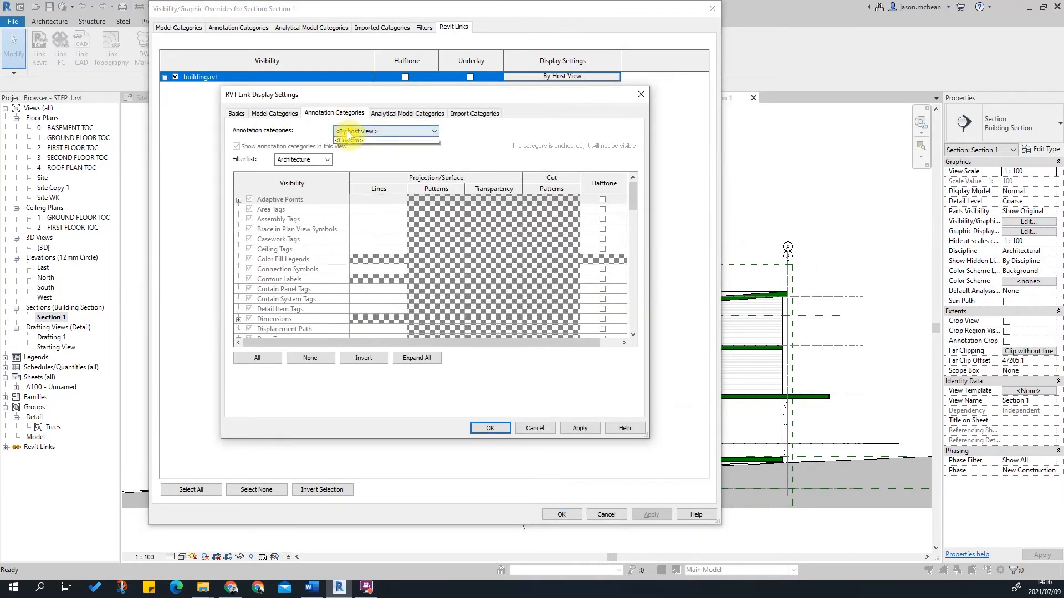
pyautogui.click(347, 149)
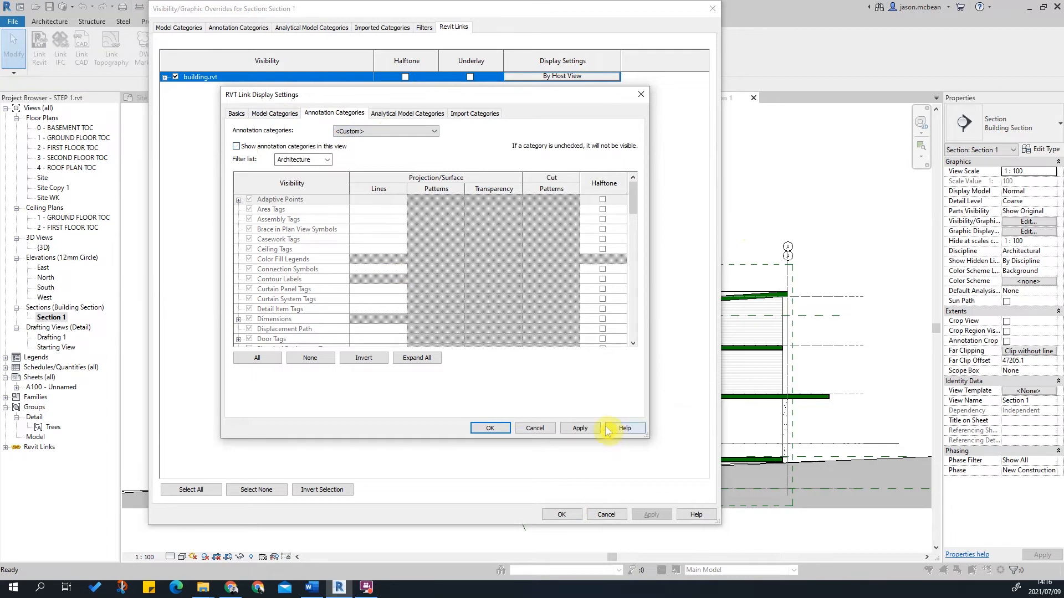
pyautogui.click(508, 429)
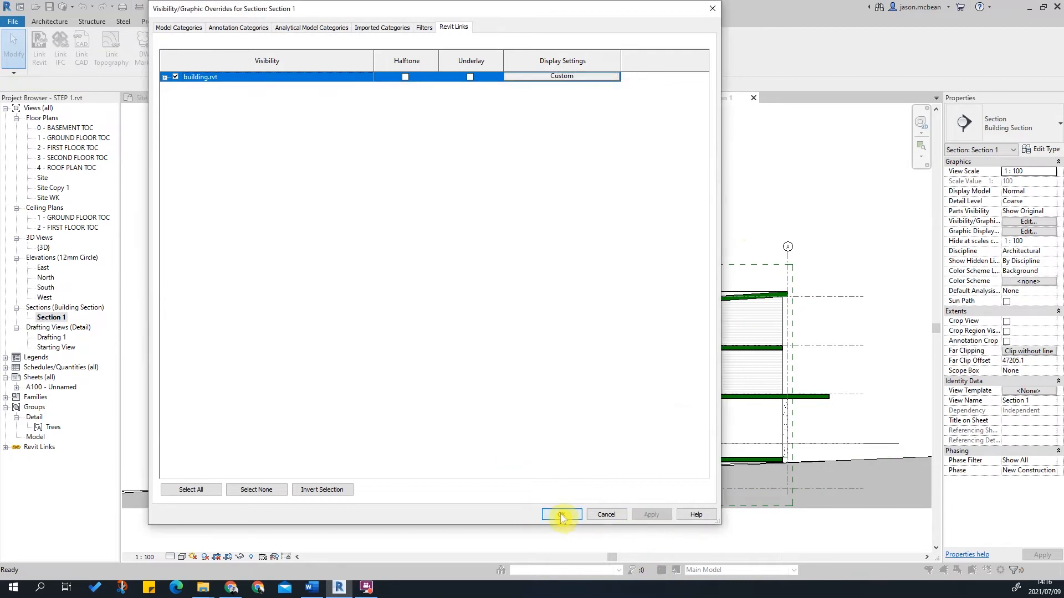
pyautogui.click(561, 515)
pyautogui.press('Escape')
pyautogui.press('Escape')
pyautogui.press('Escape')
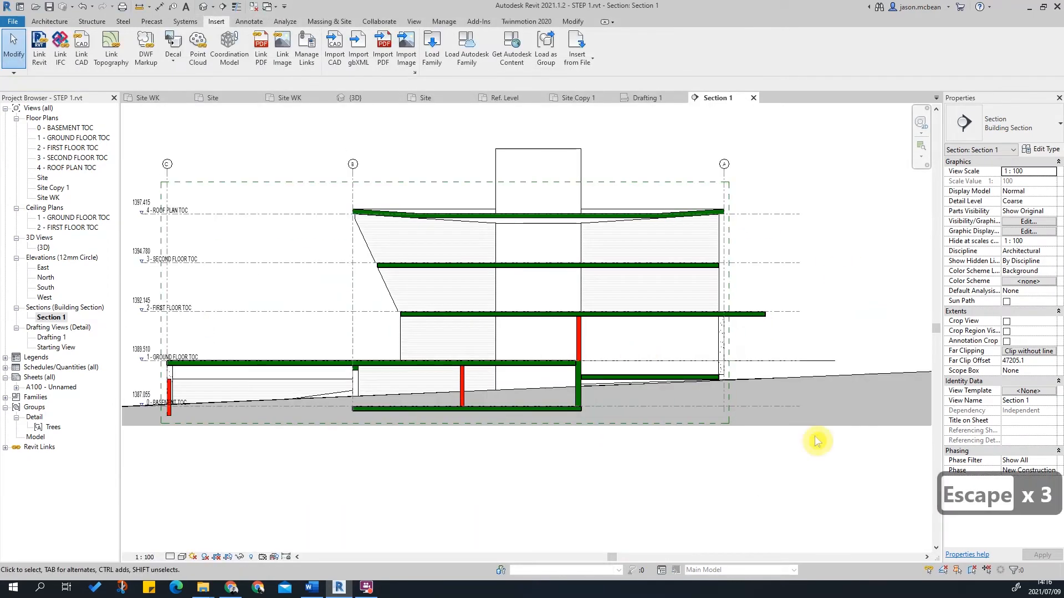
# Examine where the building's basement, slabs and outer walls meet the sloping ground line across Section 1.
pyautogui.scroll(6, 758, 370)
pyautogui.scroll(-6, 758, 370)
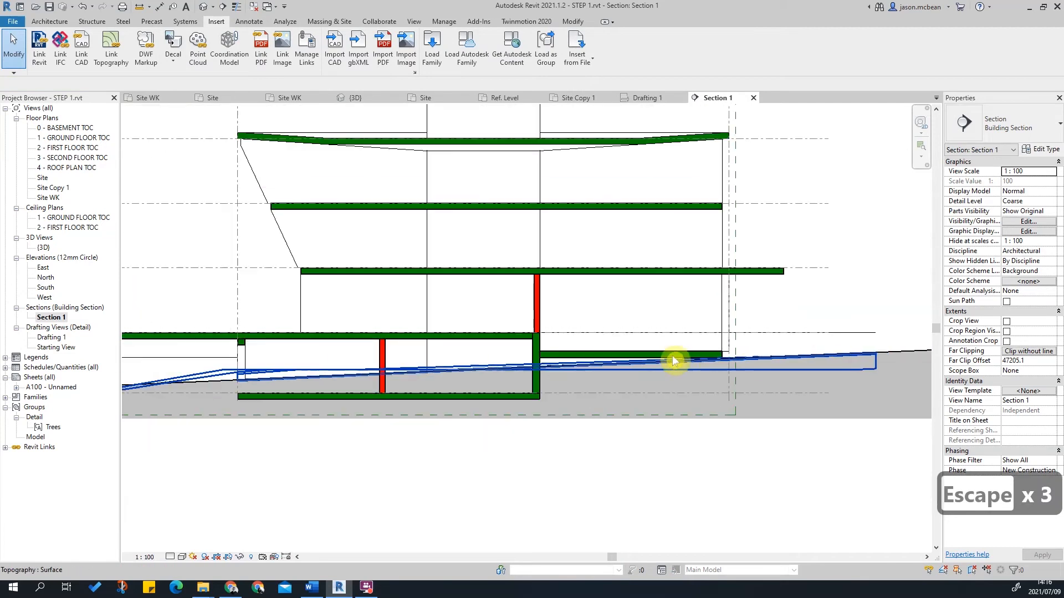
pyautogui.scroll(2, 404, 394)
pyautogui.scroll(-2, 363, 398)
pyautogui.moveTo(321, 399); pyautogui.dragTo(463, 383, button='middle')
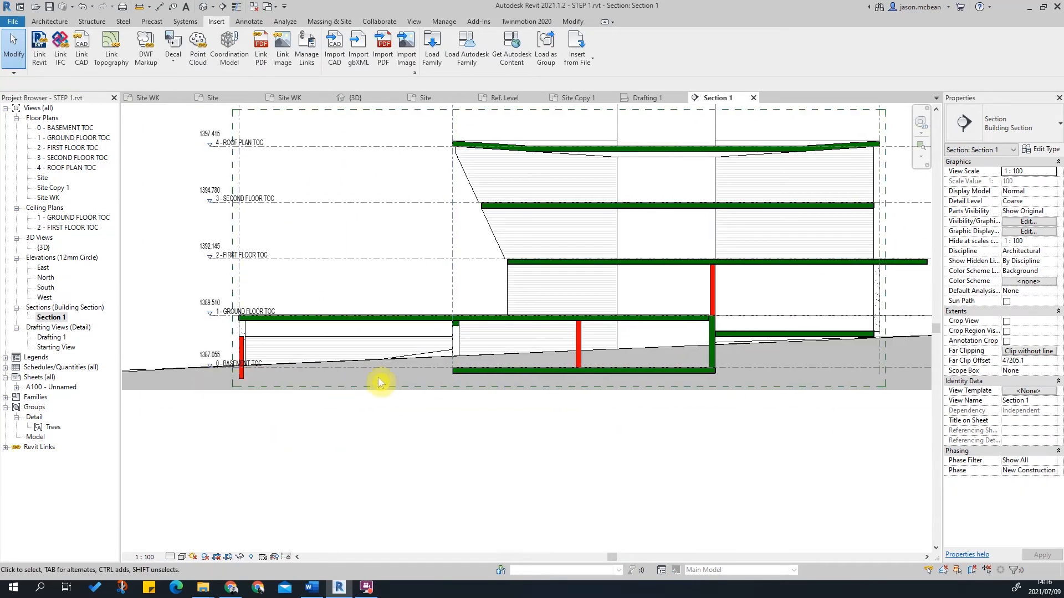
pyautogui.scroll(-3, 407, 376)
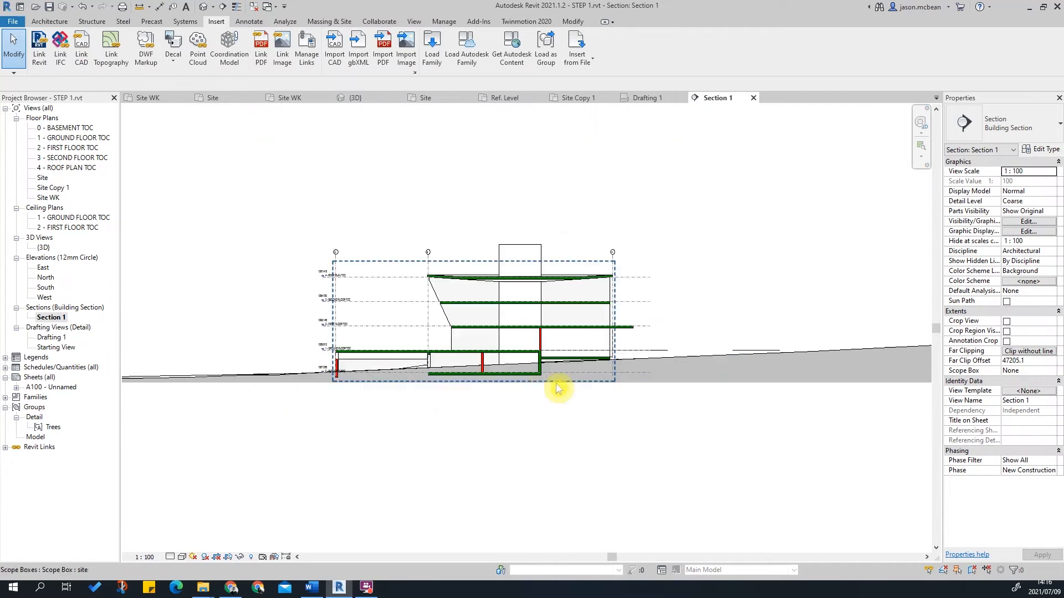
pyautogui.scroll(4, 570, 396)
pyautogui.scroll(-2, 466, 401)
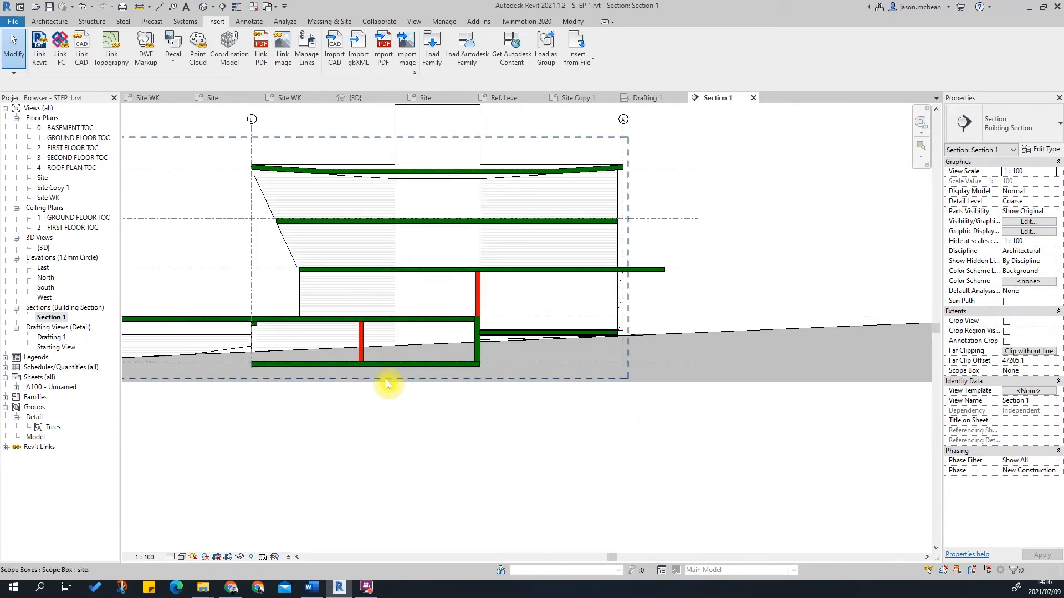
pyautogui.scroll(1, 386, 384)
pyautogui.click(449, 341)
pyautogui.click(600, 403)
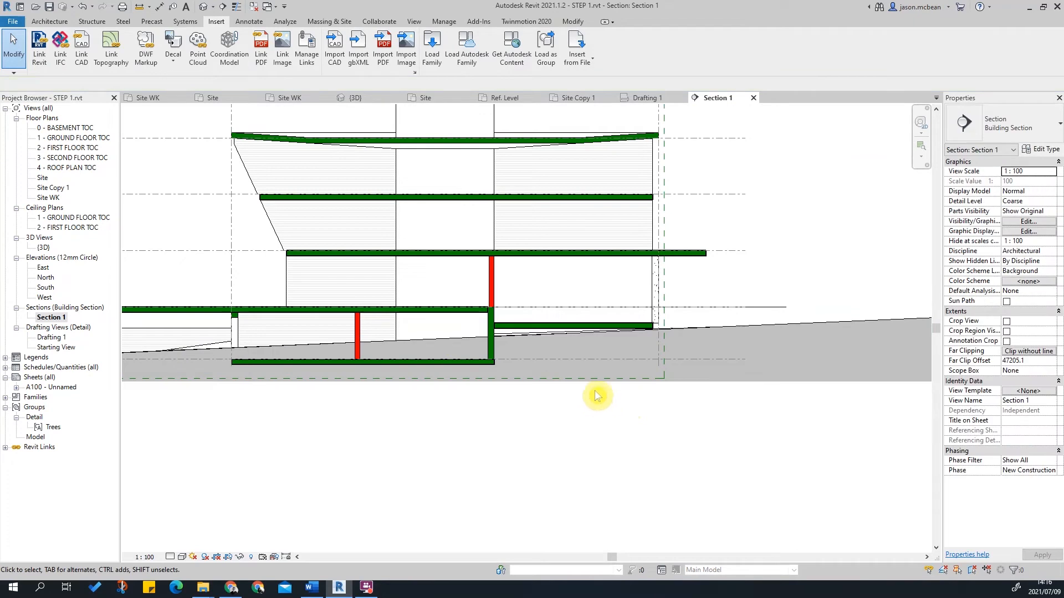
pyautogui.click(596, 387)
pyautogui.click(620, 410)
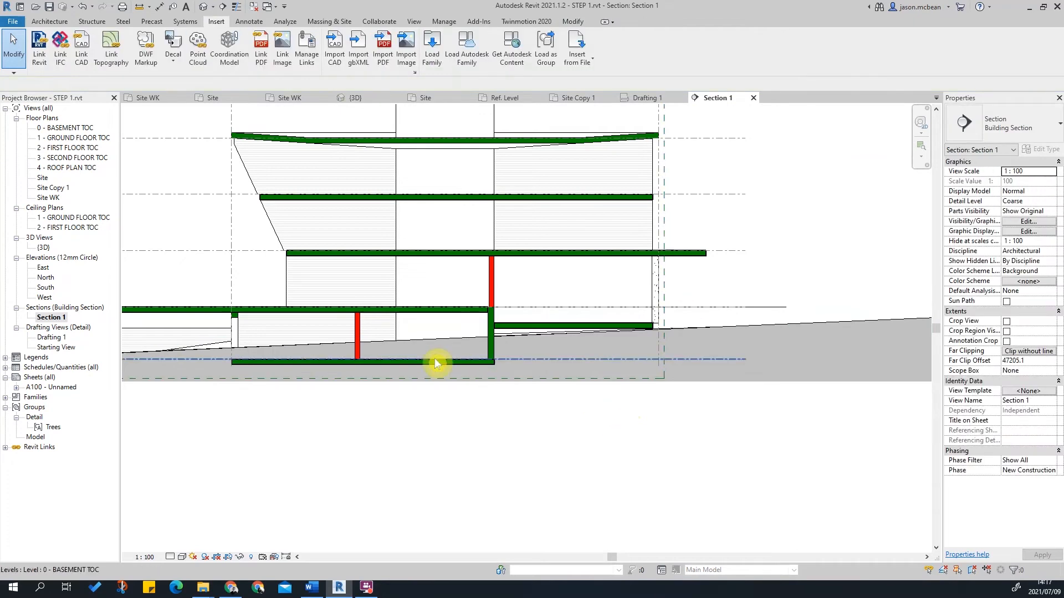
# Inspect the level heads at the building's low end and review the type properties of the 1 - GROUND FLOOR TOC level.
pyautogui.scroll(2, 435, 359)
pyautogui.scroll(-5, 774, 368)
pyautogui.scroll(4, 548, 370)
pyautogui.scroll(-3, 791, 370)
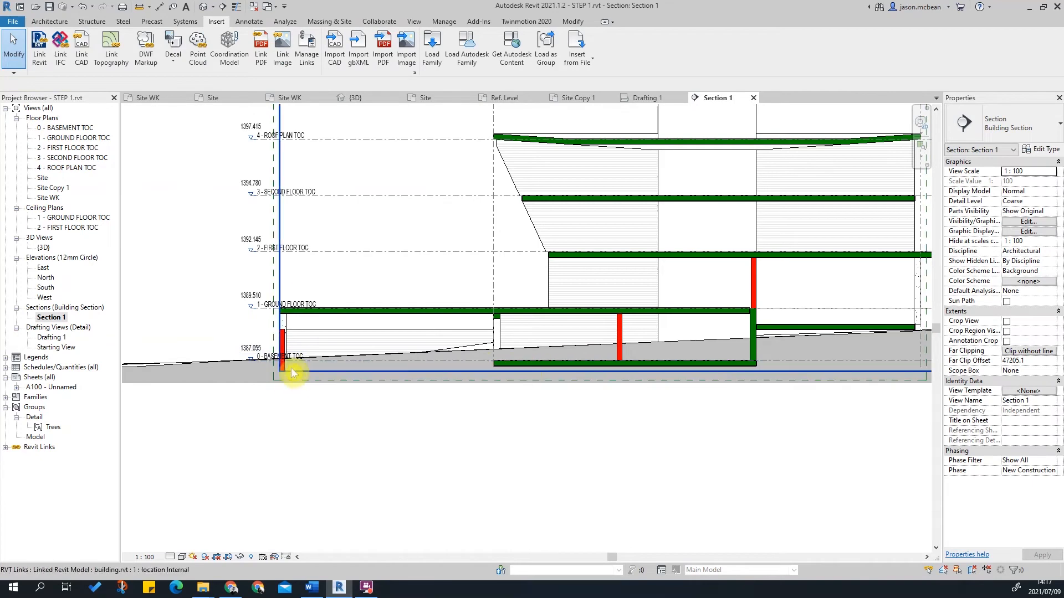
pyautogui.scroll(-2, 211, 363)
pyautogui.scroll(3, 683, 310)
pyautogui.scroll(-4, 599, 361)
pyautogui.scroll(2, 207, 276)
pyautogui.scroll(2, 207, 276)
pyautogui.click(202, 349)
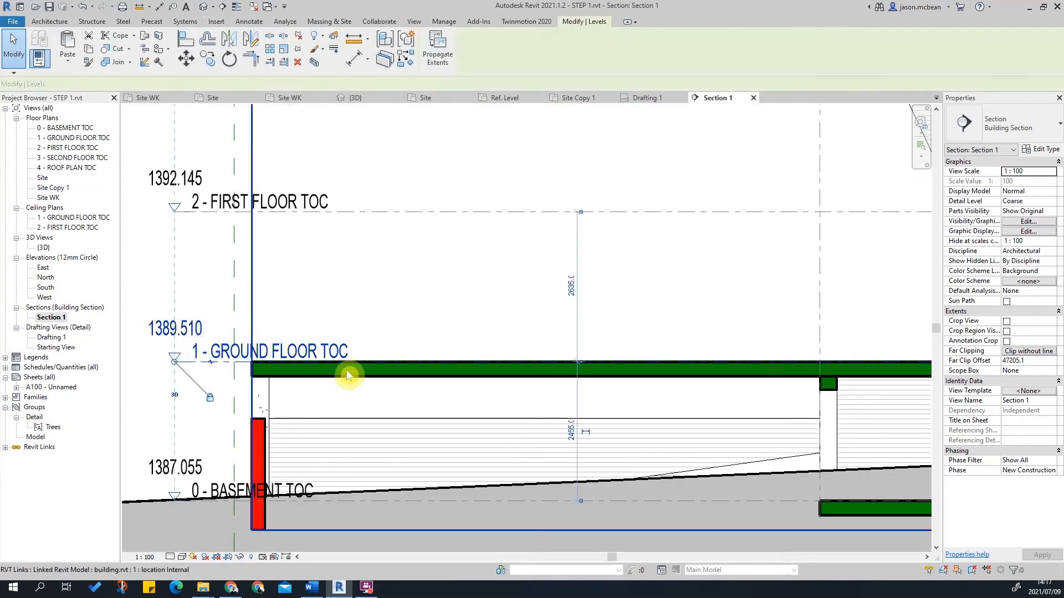
pyautogui.click(1045, 150)
pyautogui.click(869, 31)
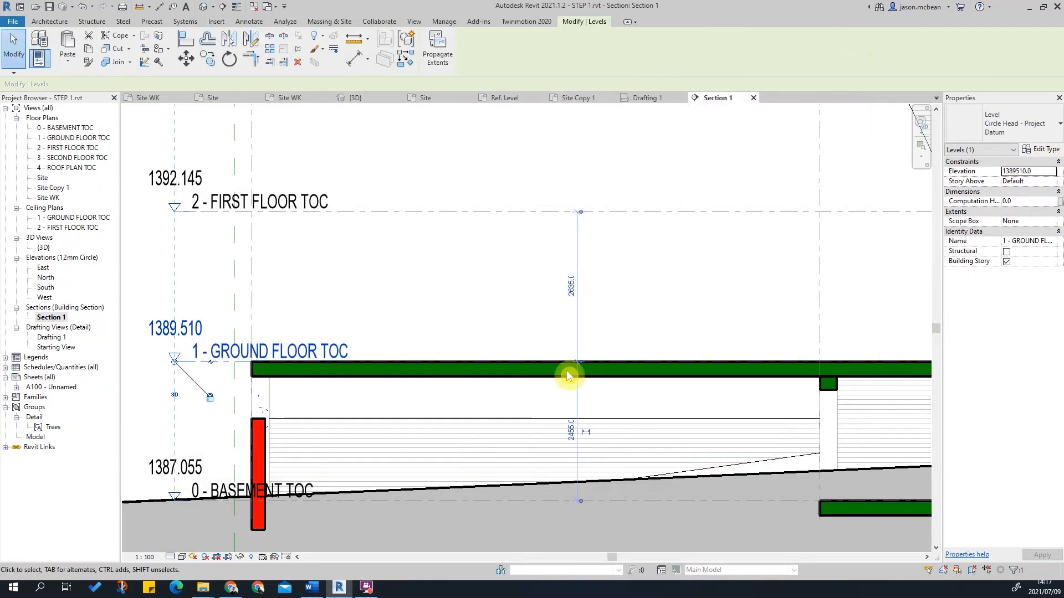
# Change the Elevation Base of the Circle Head - Project Datum level type to Project Base Point.
pyautogui.click(1042, 150)
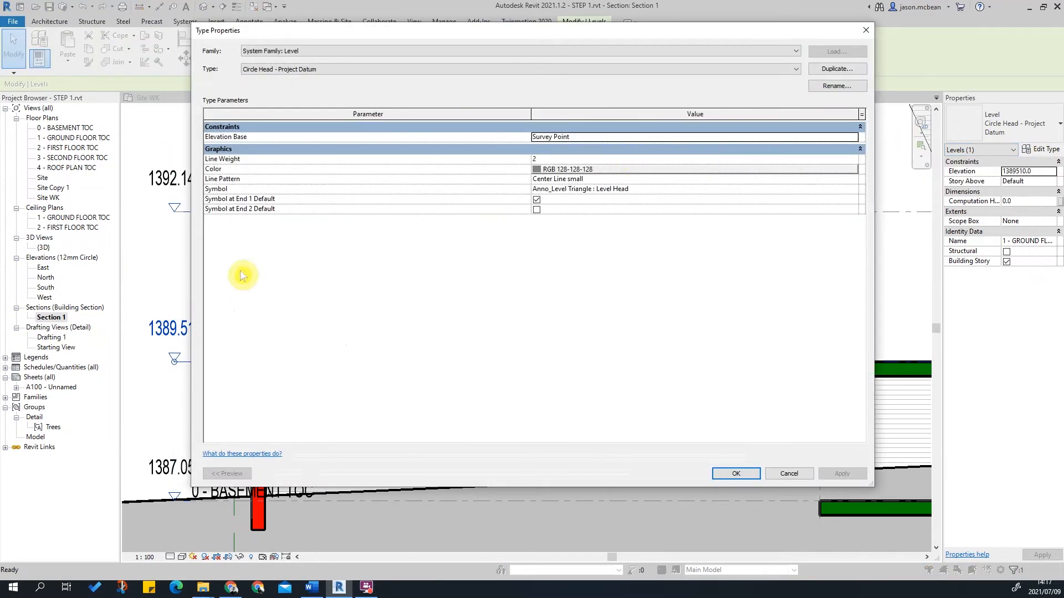
pyautogui.click(853, 139)
pyautogui.click(557, 147)
pyautogui.click(842, 474)
pyautogui.click(735, 474)
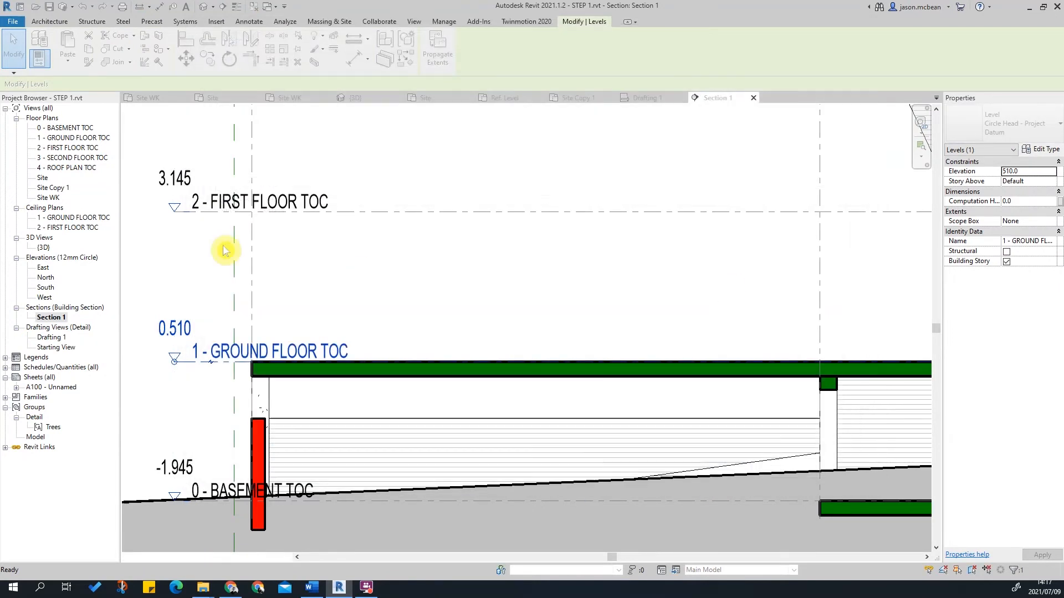
pyautogui.press('Escape')
pyautogui.scroll(-2, 314, 334)
pyautogui.scroll(-4, 314, 334)
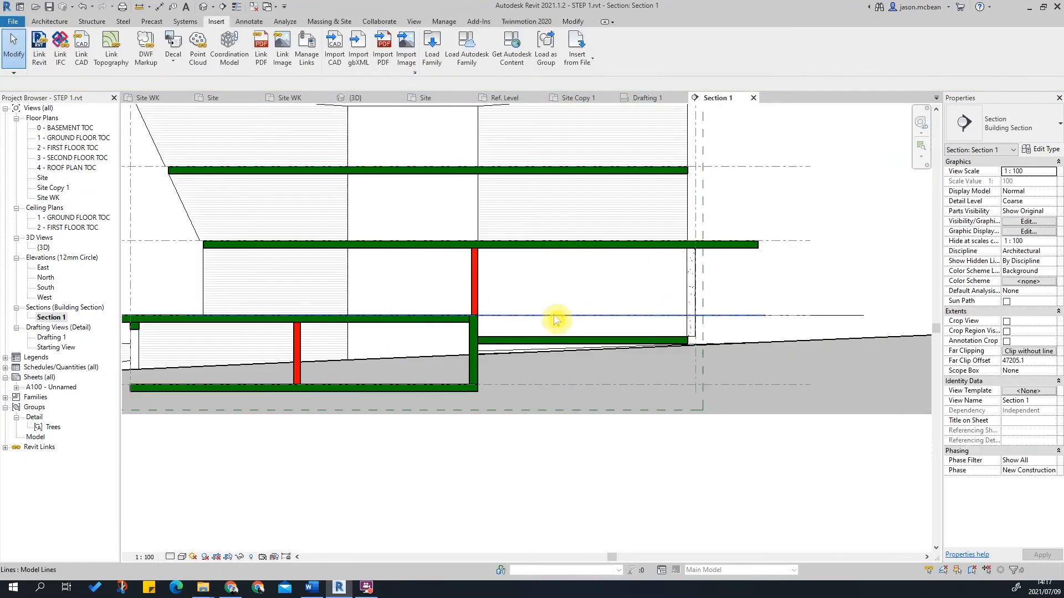
# Place a spot elevation with a leader on the top face of the lower slab beside the basement in Section 1.
pyautogui.scroll(5, 720, 304)
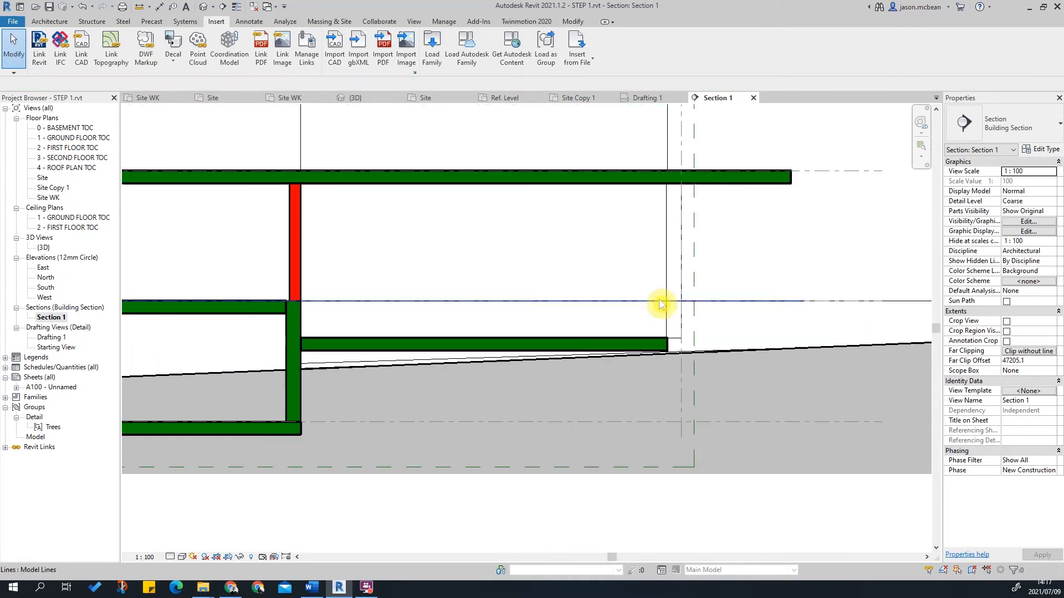
pyautogui.scroll(-1, 654, 339)
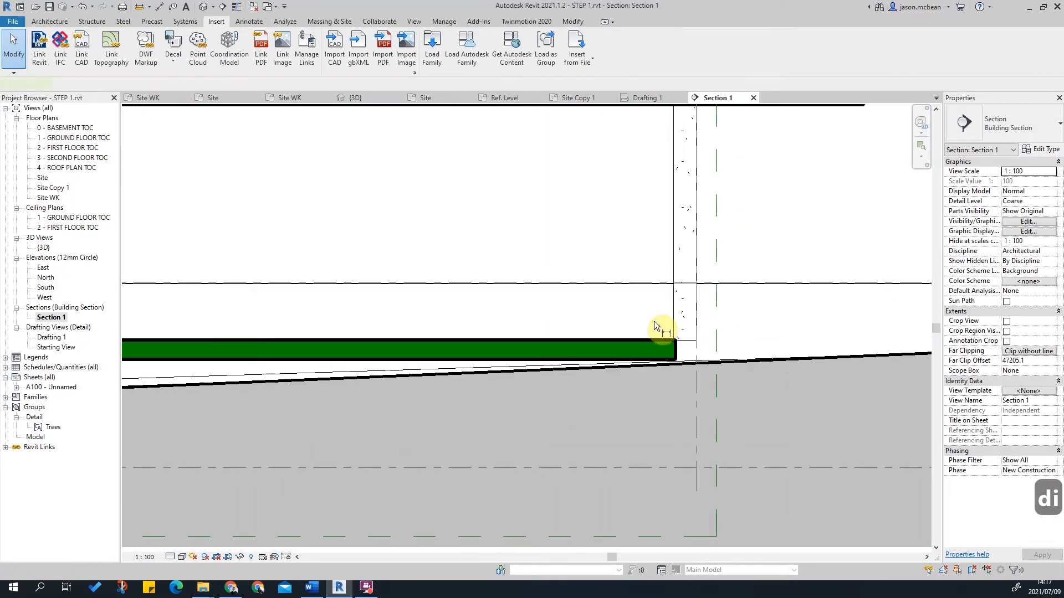
pyautogui.press('Escape')
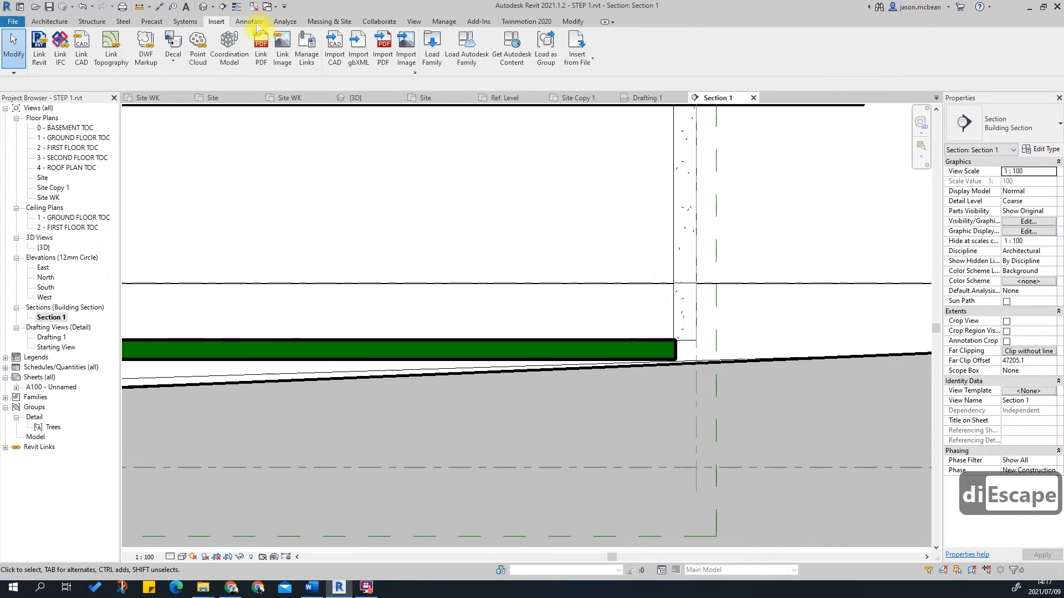
pyautogui.click(413, 22)
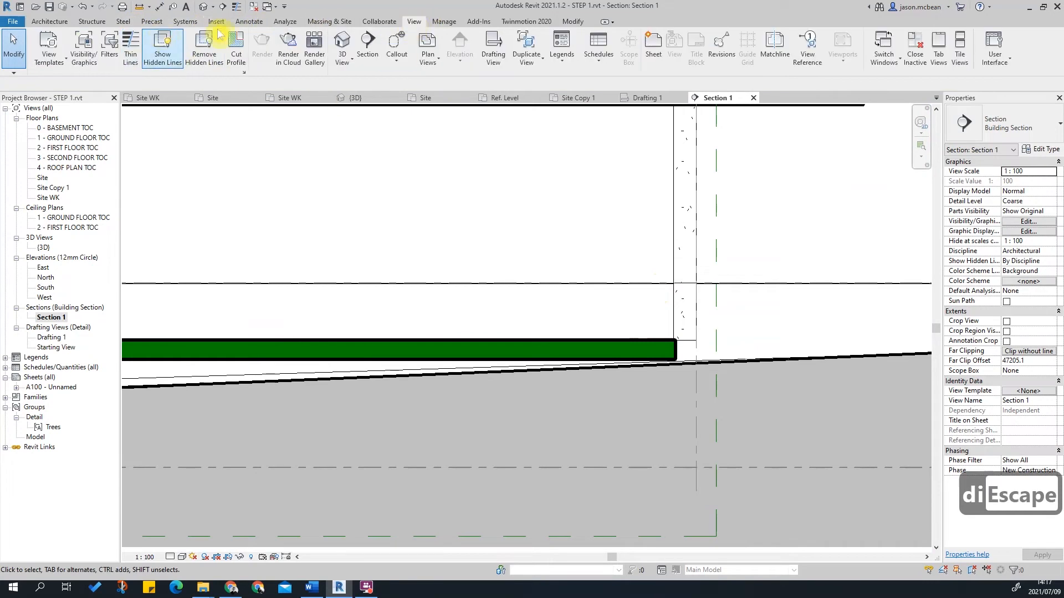
pyautogui.click(248, 22)
pyautogui.click(193, 55)
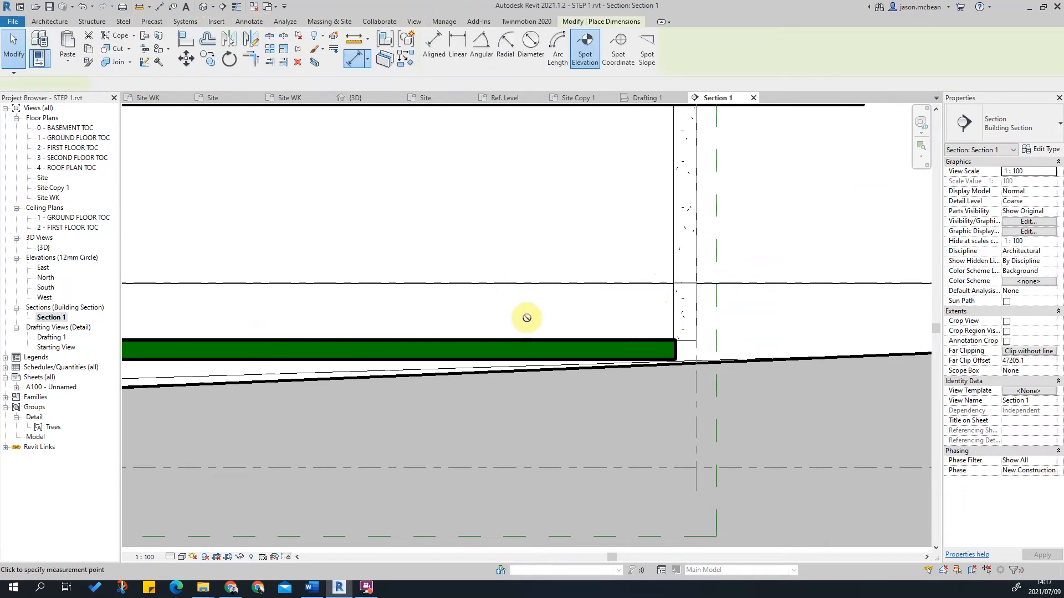
pyautogui.click(517, 339)
pyautogui.click(517, 260)
pyautogui.click(819, 259)
pyautogui.scroll(-3, 637, 301)
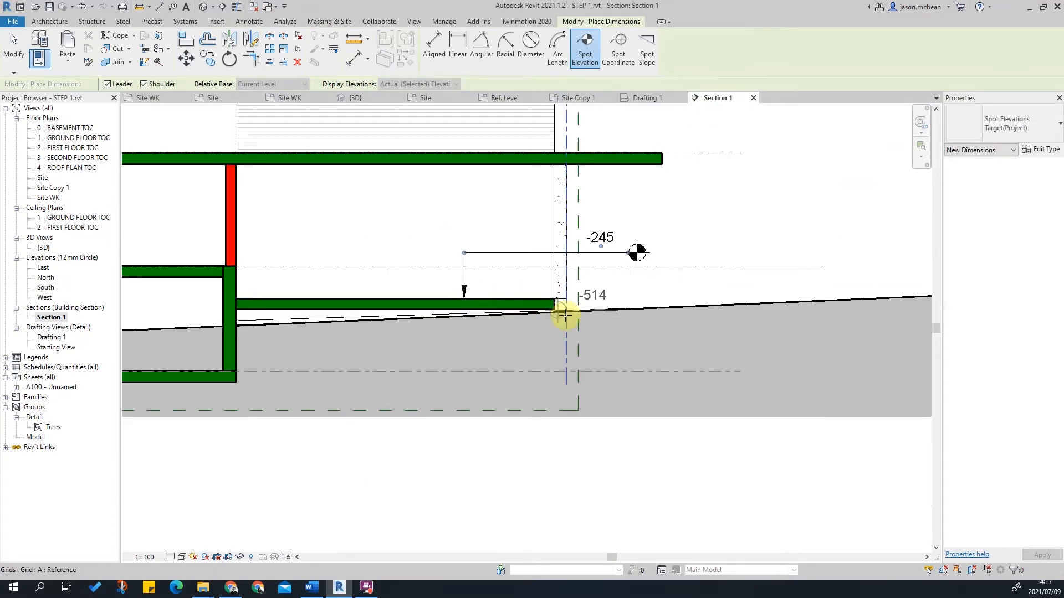
pyautogui.scroll(5, 565, 313)
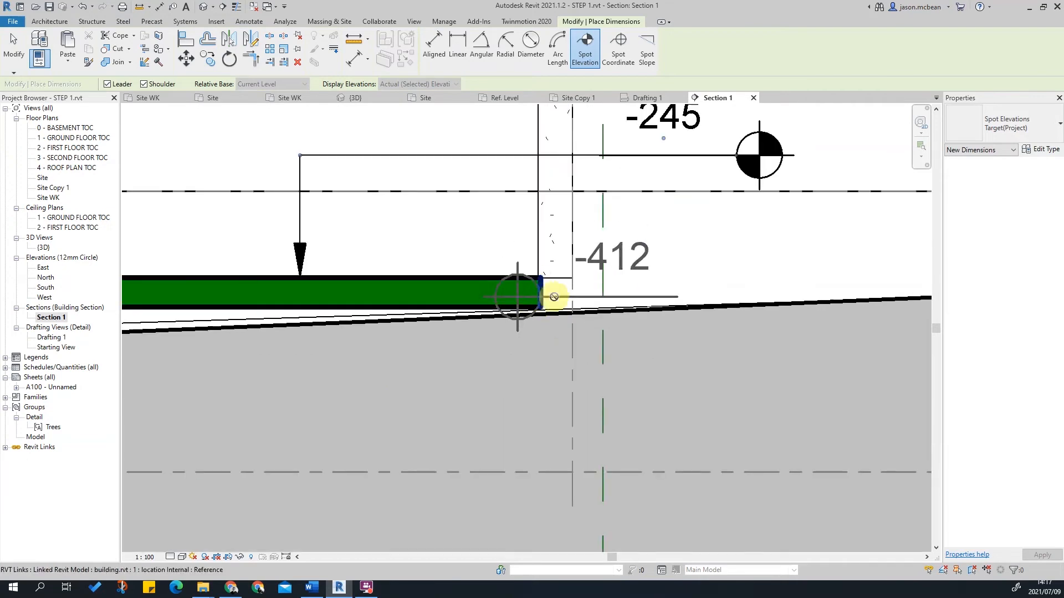
pyautogui.scroll(-2, 578, 309)
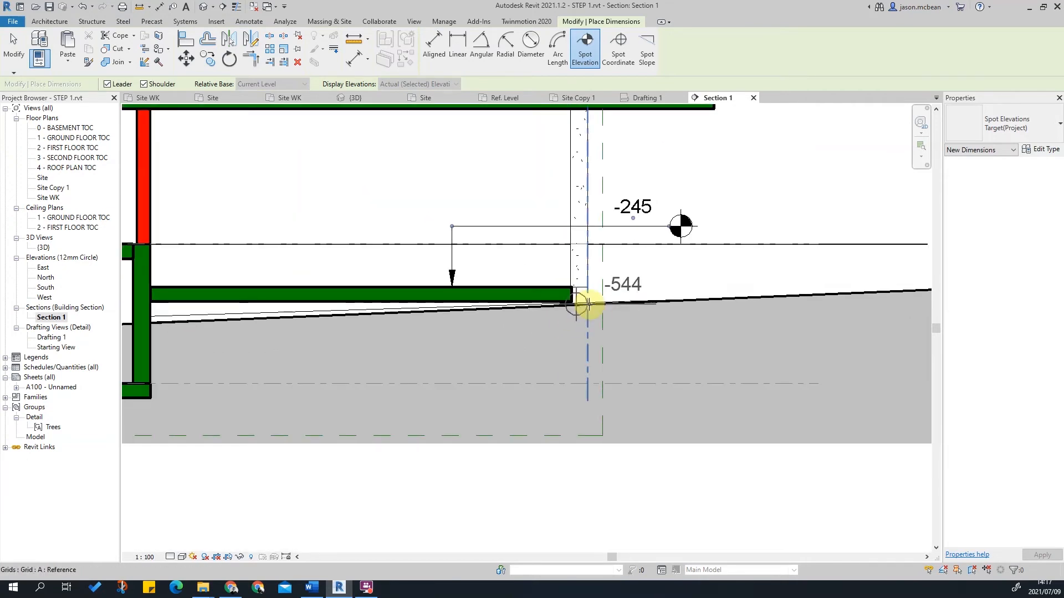
pyautogui.scroll(-3, 588, 304)
pyautogui.press('Escape')
pyautogui.press('Escape')
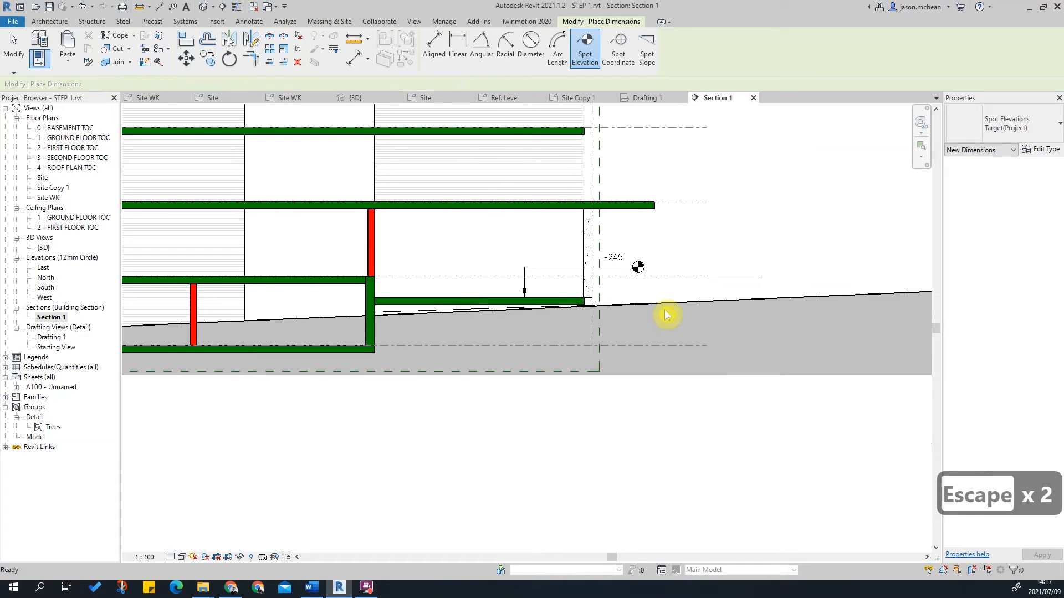
# Place a spot elevation with a leader on the top face of the basement floor slab in the section.
pyautogui.scroll(3, 340, 338)
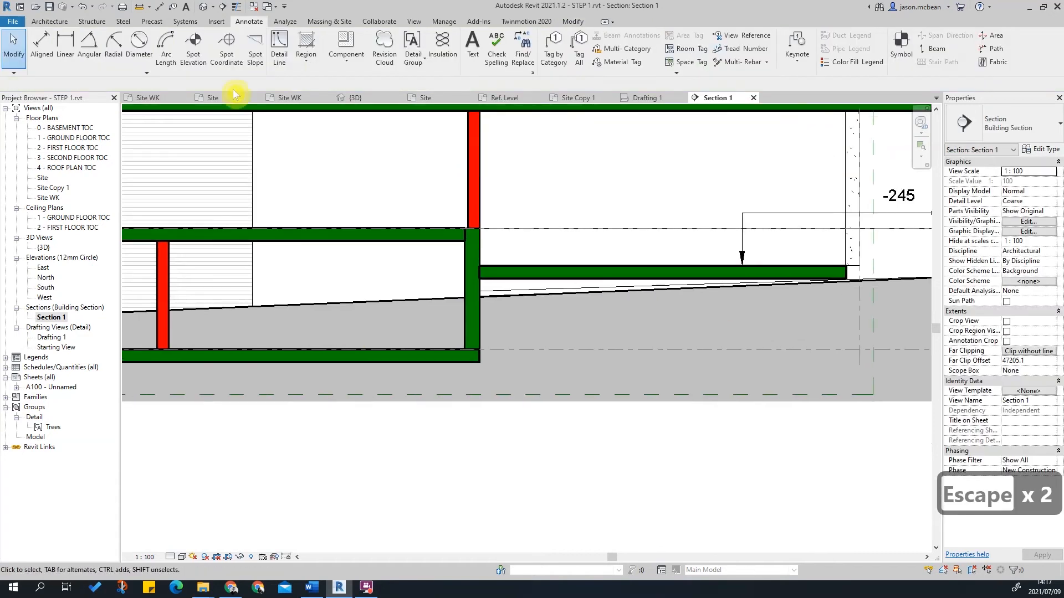
pyautogui.click(192, 44)
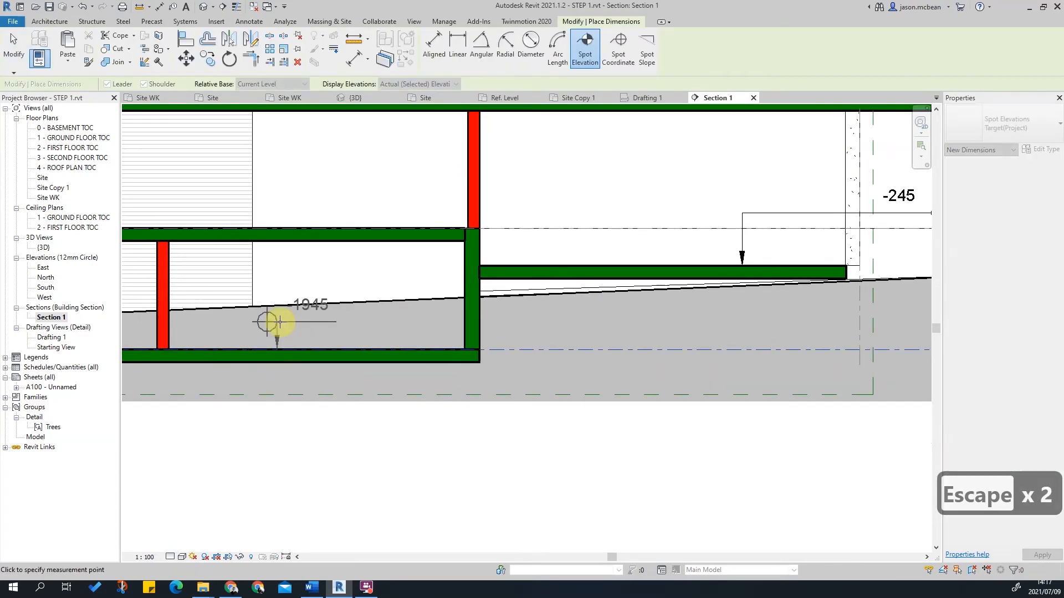
pyautogui.click(334, 321)
pyautogui.press('Escape')
pyautogui.scroll(3, 266, 315)
pyautogui.press('Escape')
pyautogui.click(276, 381)
pyautogui.press('Escape')
pyautogui.scroll(-5, 576, 338)
pyautogui.moveTo(268, 356)
pyautogui.mouseDown(button='middle')
pyautogui.moveTo(464, 360)
pyautogui.moveTo(441, 361)
pyautogui.mouseUp(button='middle')
pyautogui.press('Escape')
pyautogui.scroll(3, 480, 370)
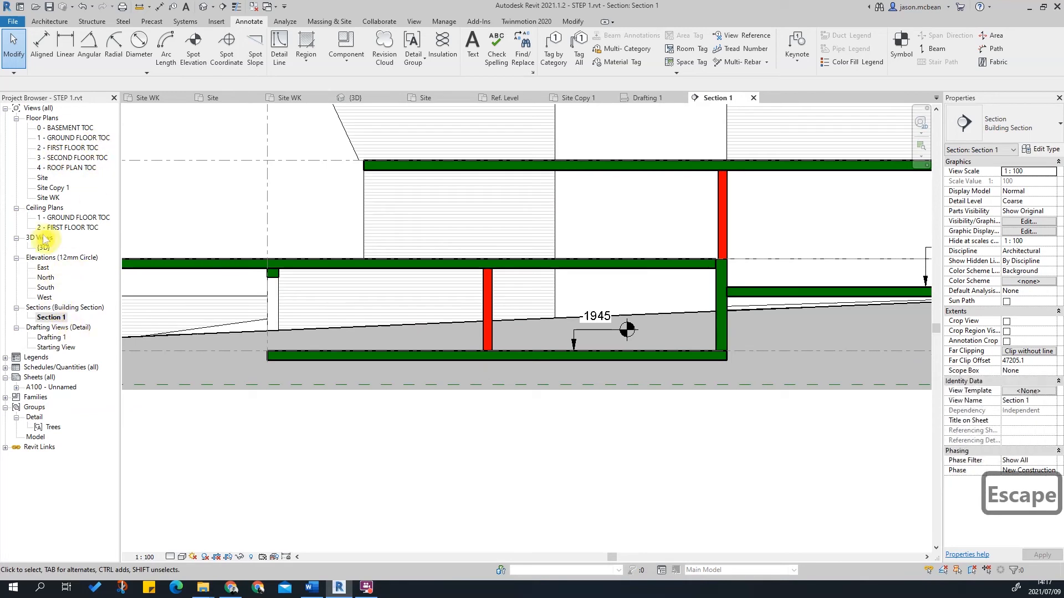
# Open the Site WK floor plan.
pyautogui.doubleClick(47, 198)
pyautogui.scroll(-2, 497, 280)
pyautogui.scroll(3, 439, 301)
pyautogui.scroll(1, 792, 268)
pyautogui.moveTo(806, 265); pyautogui.dragTo(585, 441, button='middle')
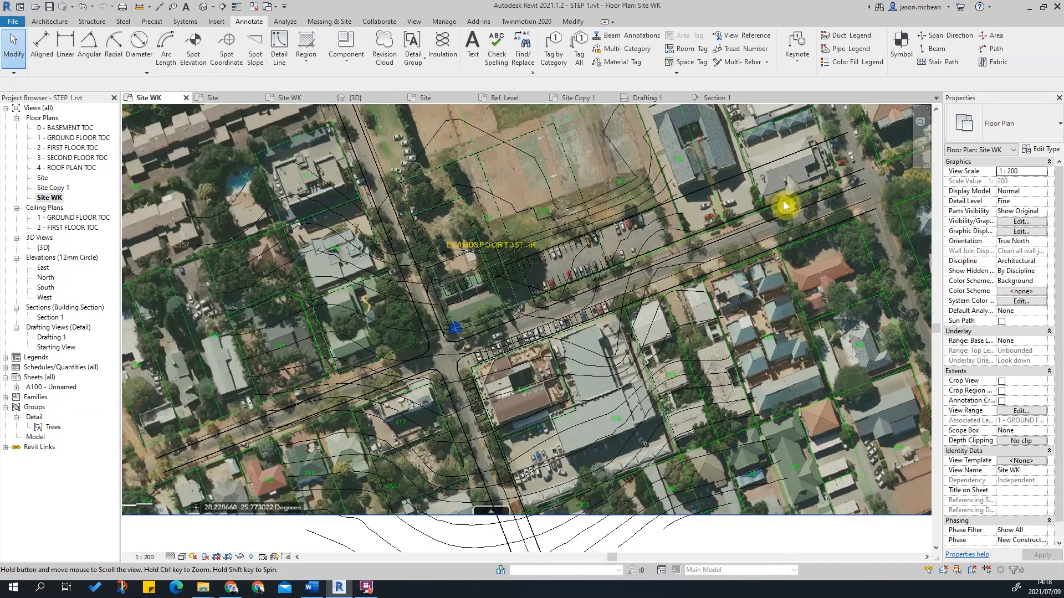
# Temporarily hide the Hatfield Site Context.png aerial image in the Site WK plan.
pyautogui.click(833, 185)
pyautogui.rightClick(834, 186)
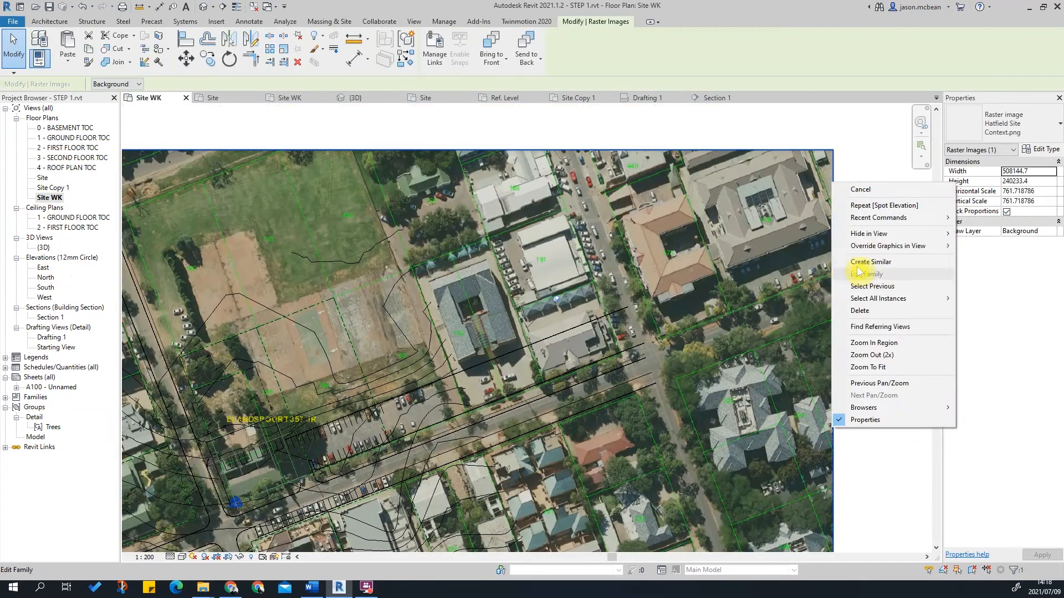
pyautogui.moveTo(909, 299)
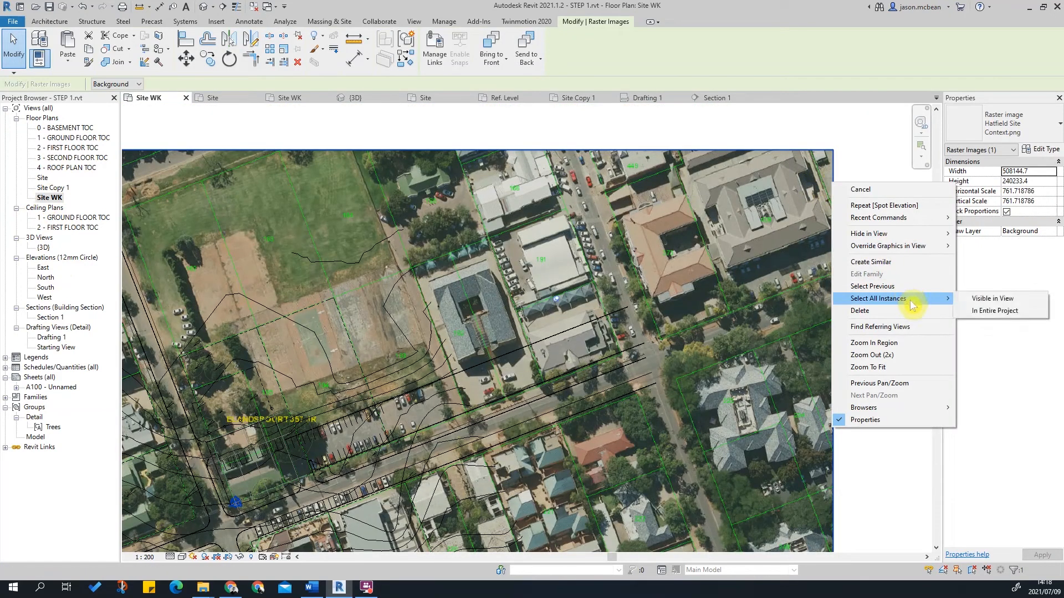
pyautogui.moveTo(898, 235)
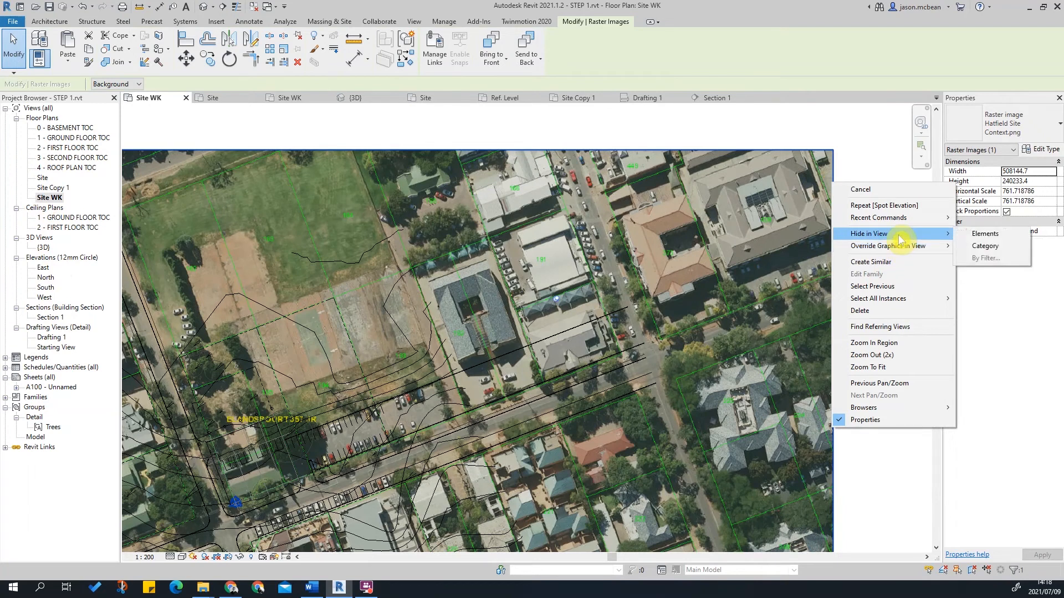
pyautogui.click(845, 126)
pyautogui.rightClick(831, 166)
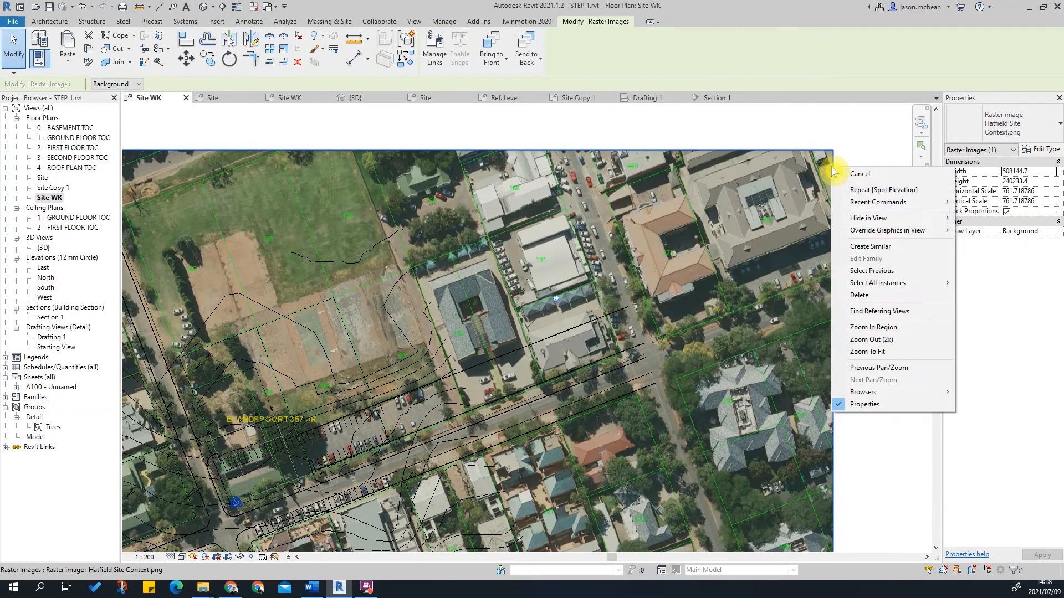
pyautogui.moveTo(884, 224)
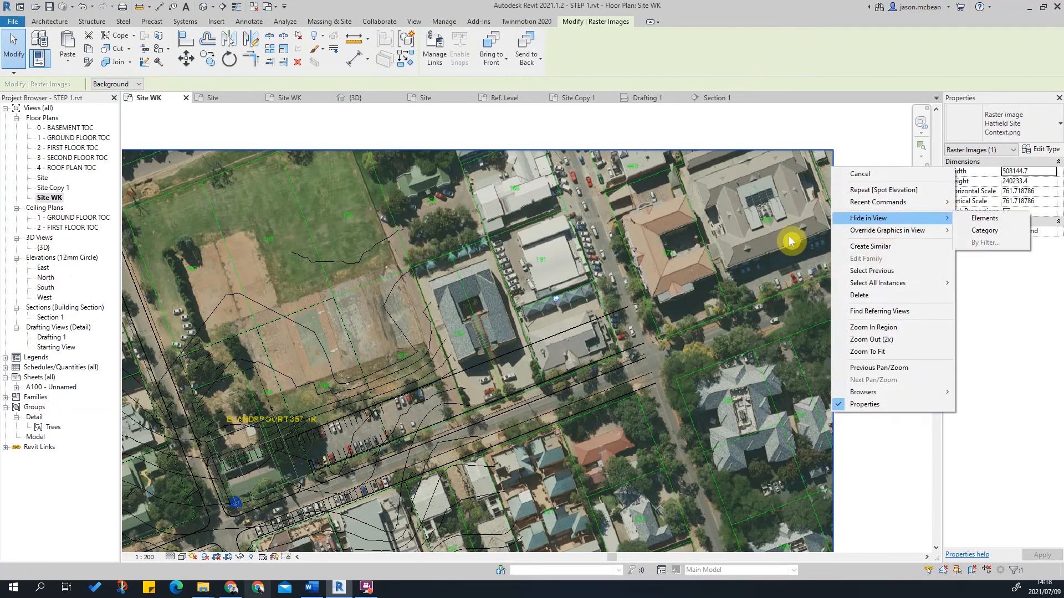
pyautogui.click(240, 557)
pyautogui.click(268, 530)
# Temporarily hide the imported TopoEX.dwg contour drawing in the Site WK plan.
pyautogui.scroll(3, 222, 373)
pyautogui.moveTo(333, 436); pyautogui.dragTo(420, 293, button='middle')
pyautogui.scroll(-3, 420, 293)
pyautogui.click(651, 426)
pyautogui.click(241, 557)
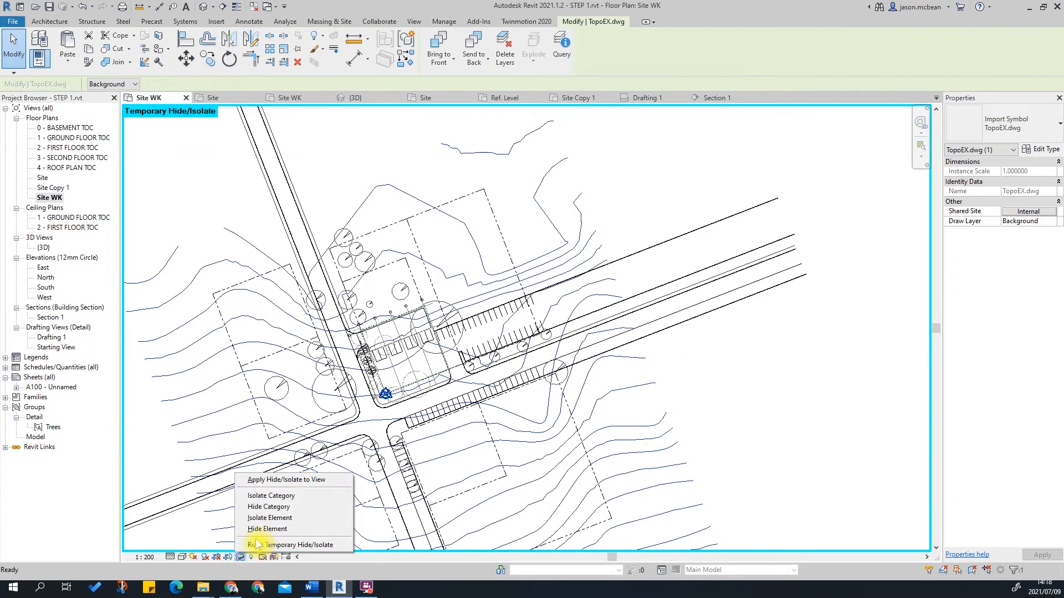
pyautogui.click(267, 529)
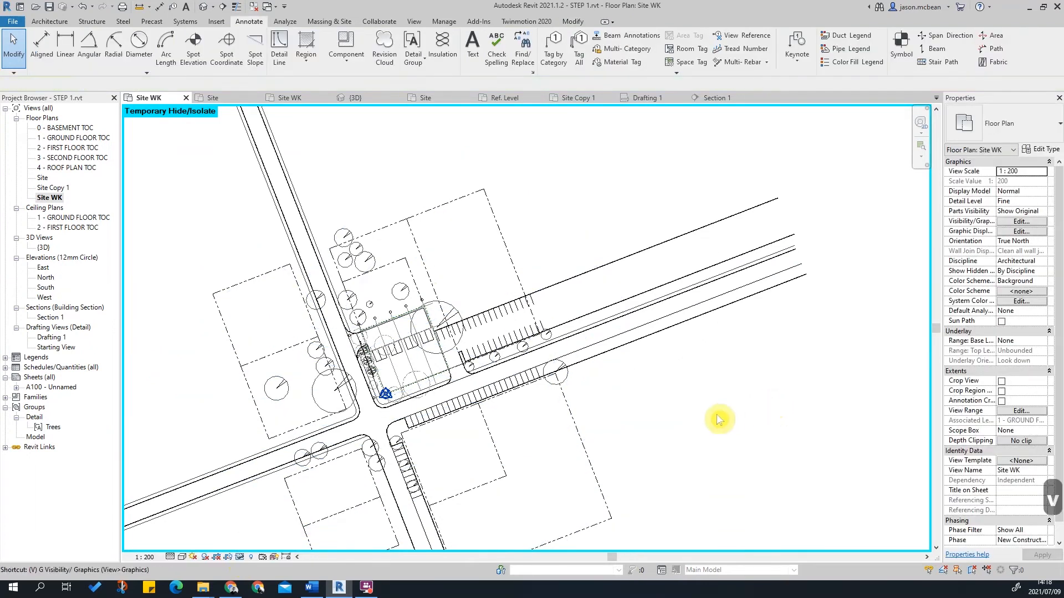
# Turn on the Topography category in the Site WK view's visibility overrides and switch the visual style to Wireframe.
pyautogui.press('g')
pyautogui.click(206, 285)
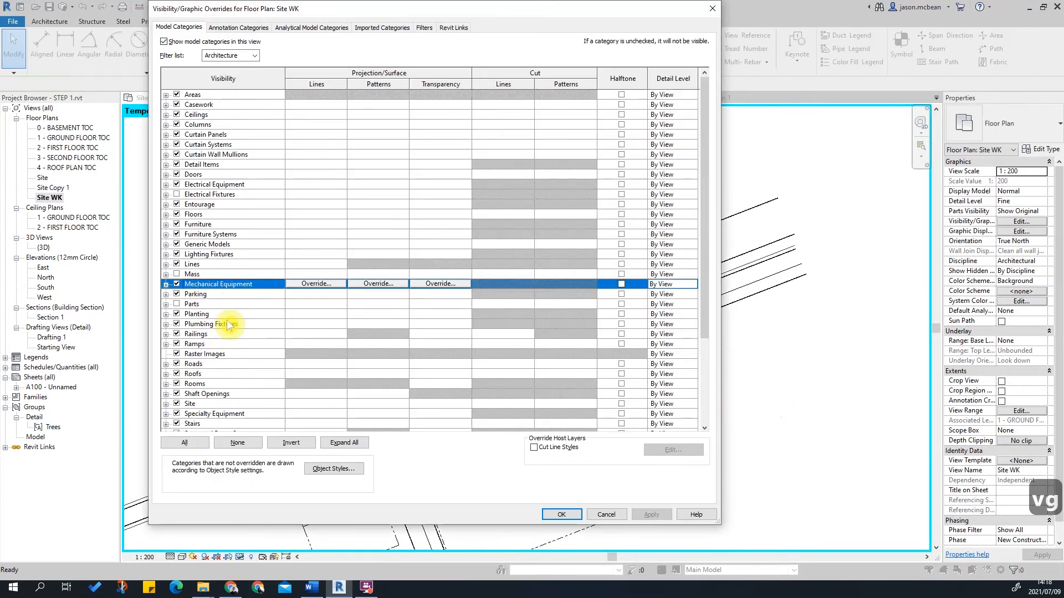
pyautogui.press('t')
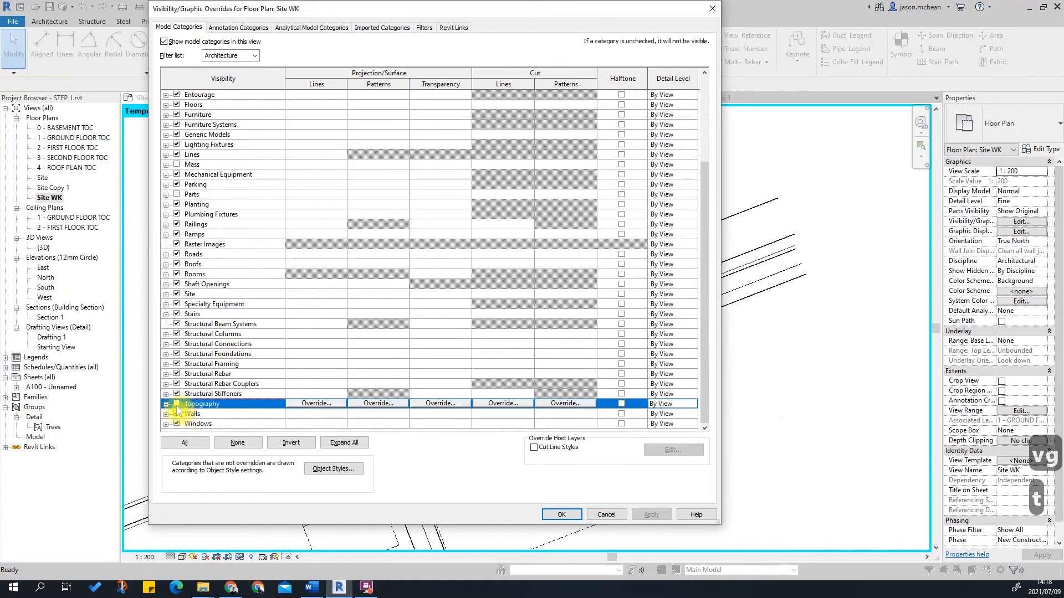
pyautogui.click(650, 518)
pyautogui.click(557, 515)
pyautogui.press('Escape')
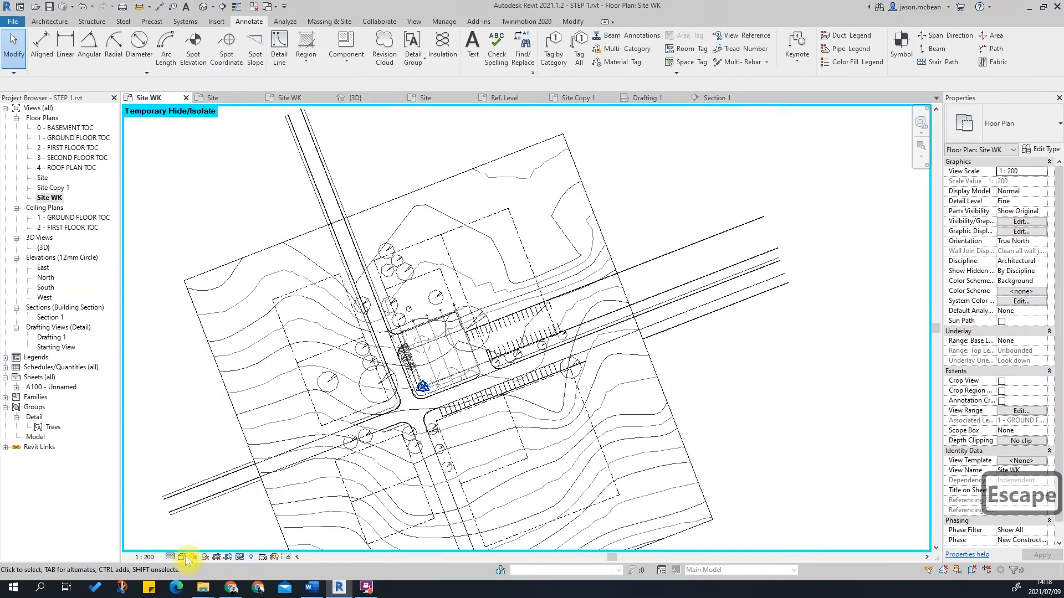
pyautogui.click(183, 556)
pyautogui.click(205, 511)
# Examine the contour lines and their elevation labels around the site's street-side boundary.
pyautogui.scroll(2, 759, 325)
pyautogui.scroll(3, 523, 257)
pyautogui.scroll(-3, 523, 258)
pyautogui.moveTo(486, 320); pyautogui.dragTo(487, 361, button='middle')
pyautogui.scroll(3, 392, 375)
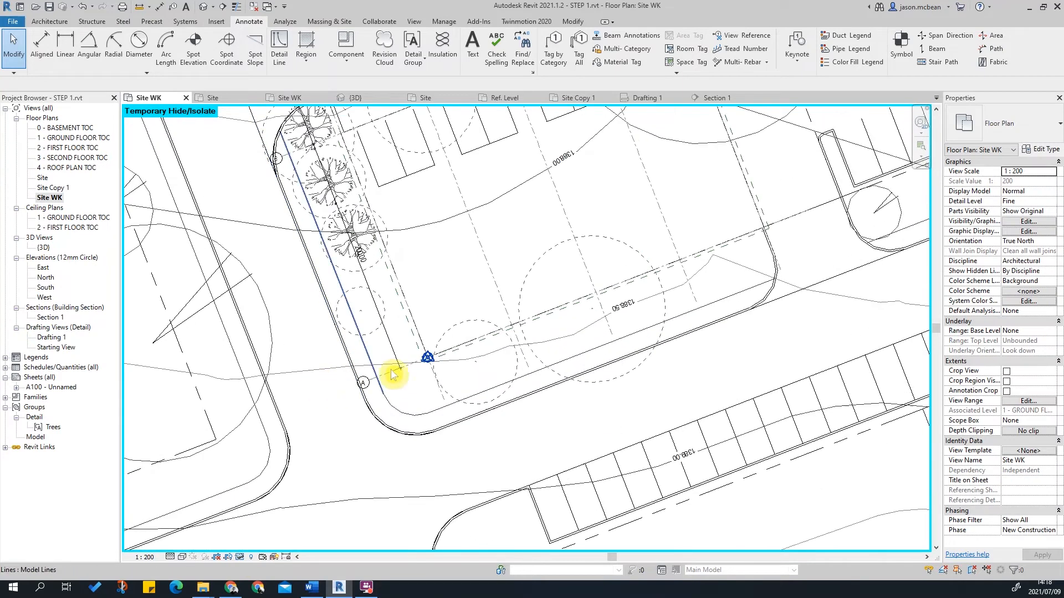
pyautogui.scroll(-2, 335, 384)
pyautogui.scroll(3, 529, 308)
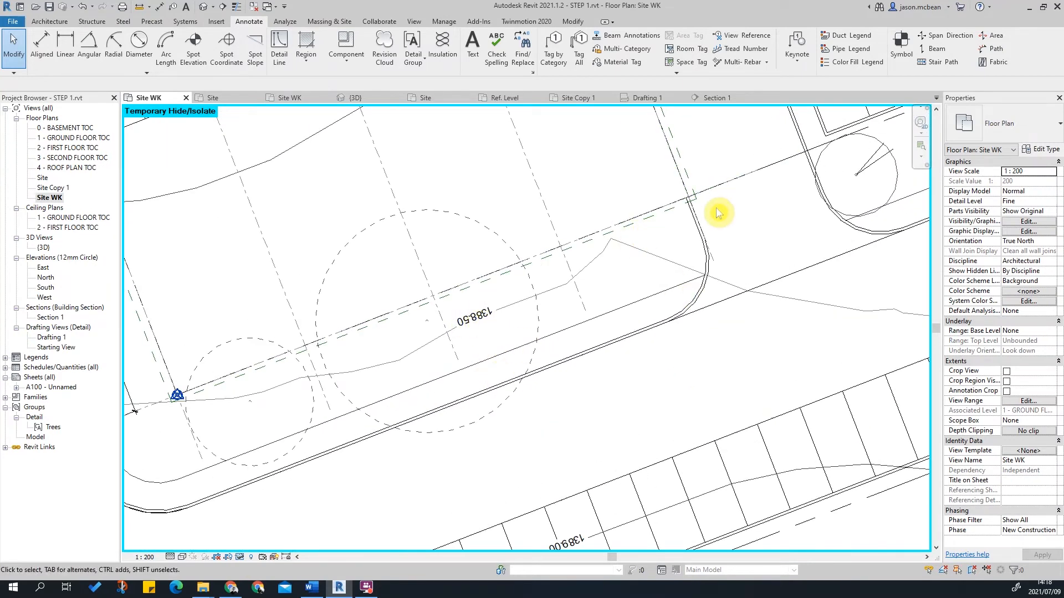
pyautogui.scroll(-2, 557, 269)
pyautogui.scroll(3, 515, 282)
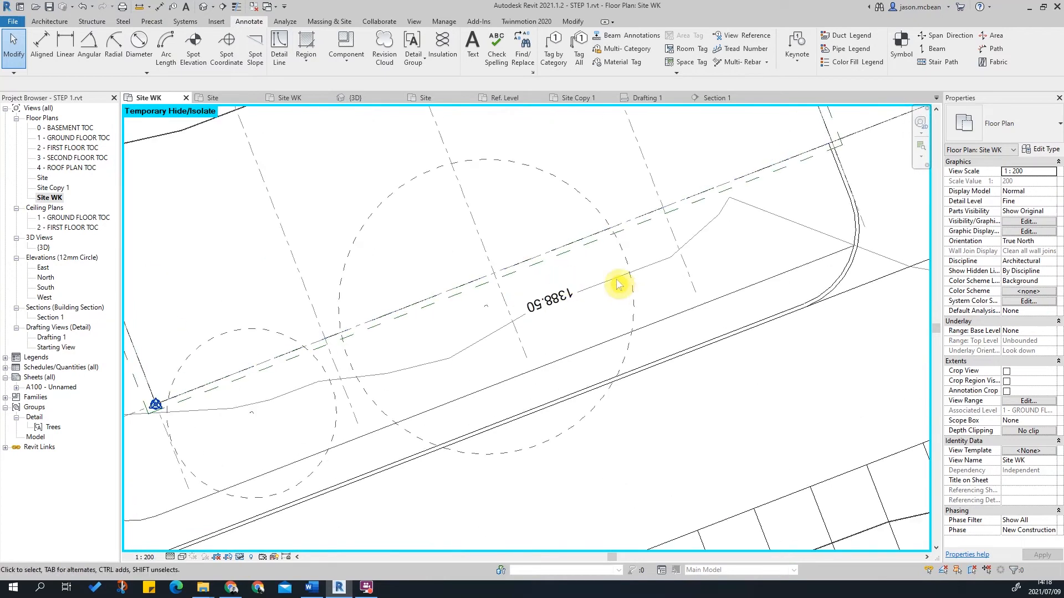
pyautogui.scroll(-2, 576, 266)
pyautogui.scroll(1, 571, 282)
# Change the type of the contour labels crossing the site's street-side boundary to 2mm BasePoint.
pyautogui.click(568, 286)
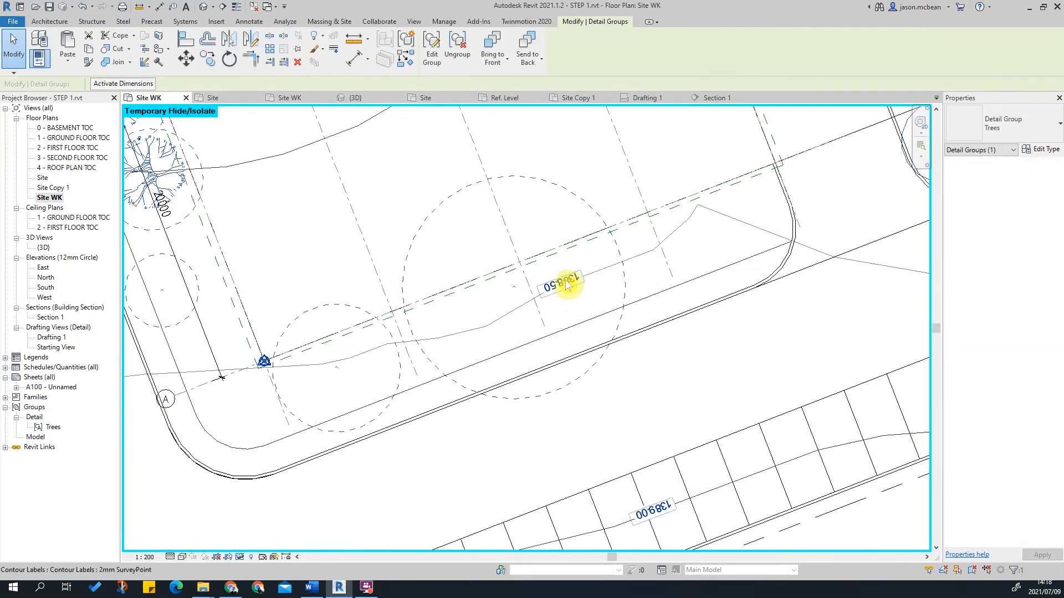
pyautogui.press('Escape')
pyautogui.click(568, 283)
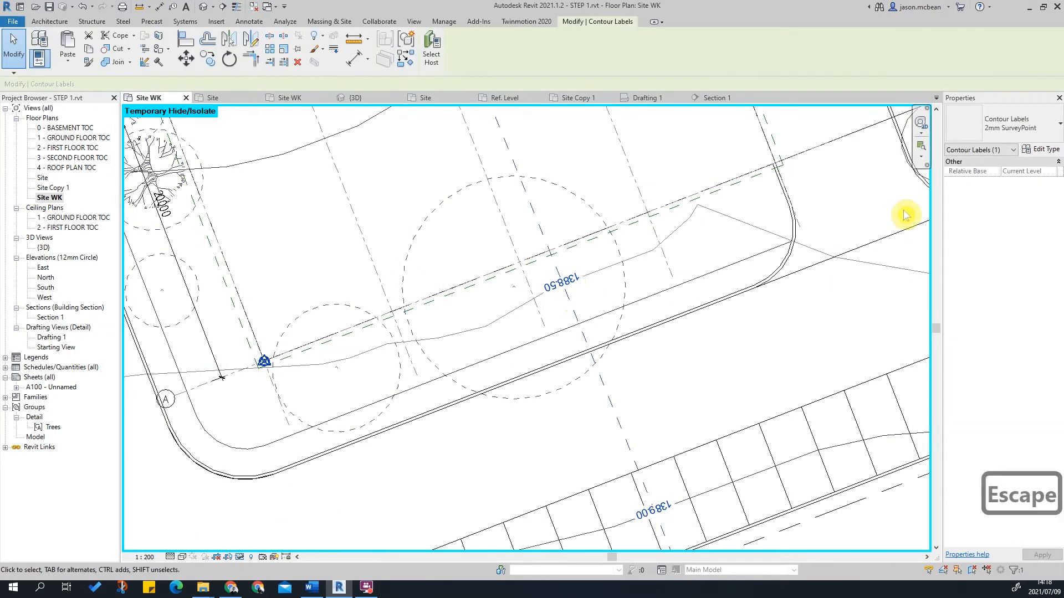
pyautogui.click(1009, 135)
pyautogui.click(1042, 149)
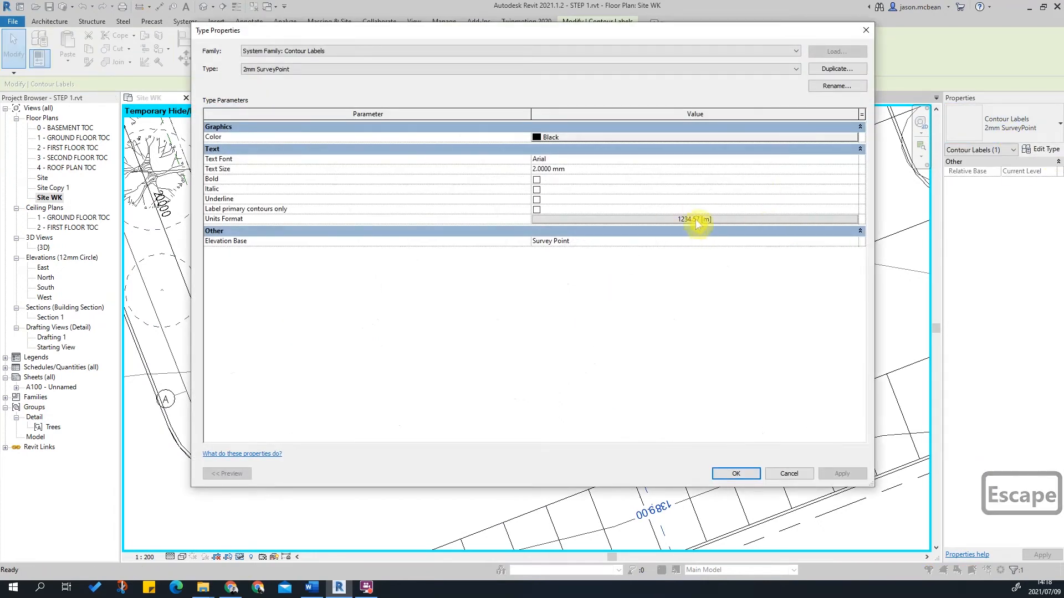
pyautogui.click(753, 70)
pyautogui.click(265, 87)
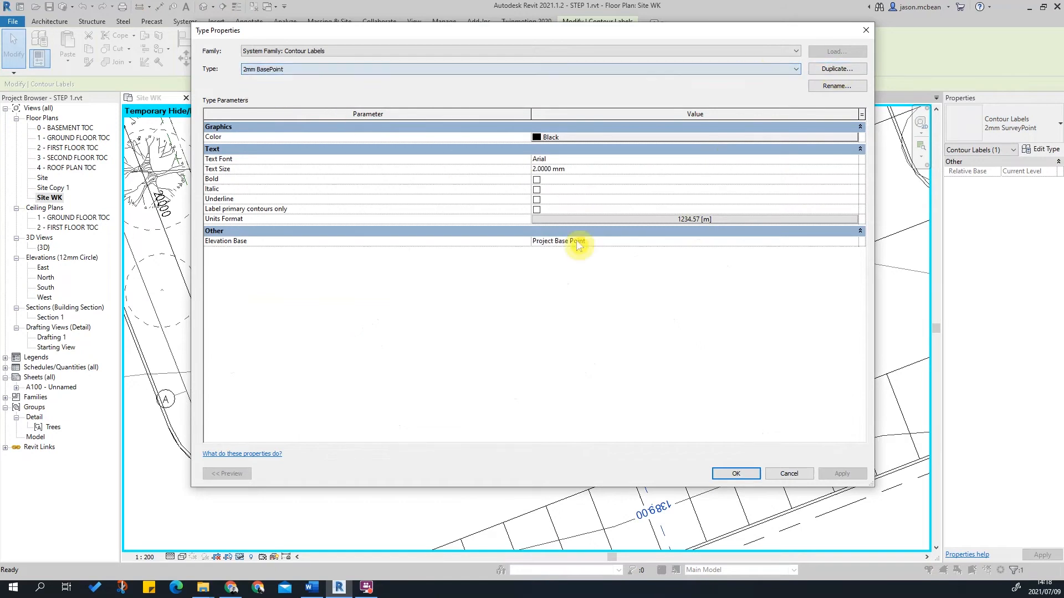
pyautogui.click(736, 475)
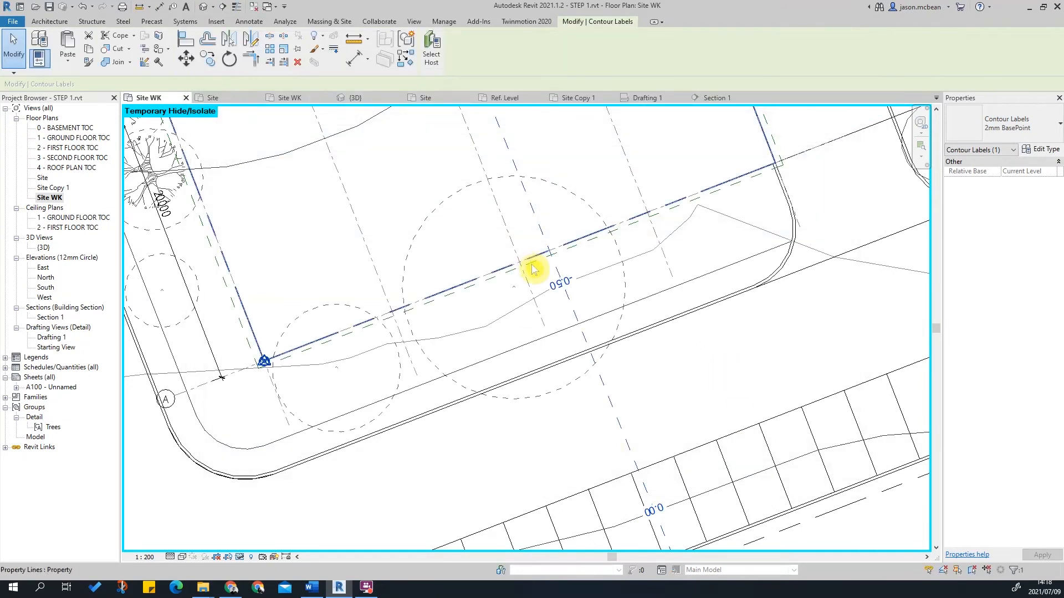
# Check the relabelled contours along the site boundary and compare them with the slab and ground line in Section 1.
pyautogui.scroll(3, 554, 277)
pyautogui.scroll(-2, 587, 287)
pyautogui.scroll(3, 613, 285)
pyautogui.scroll(-4, 613, 285)
pyautogui.scroll(-5, 623, 288)
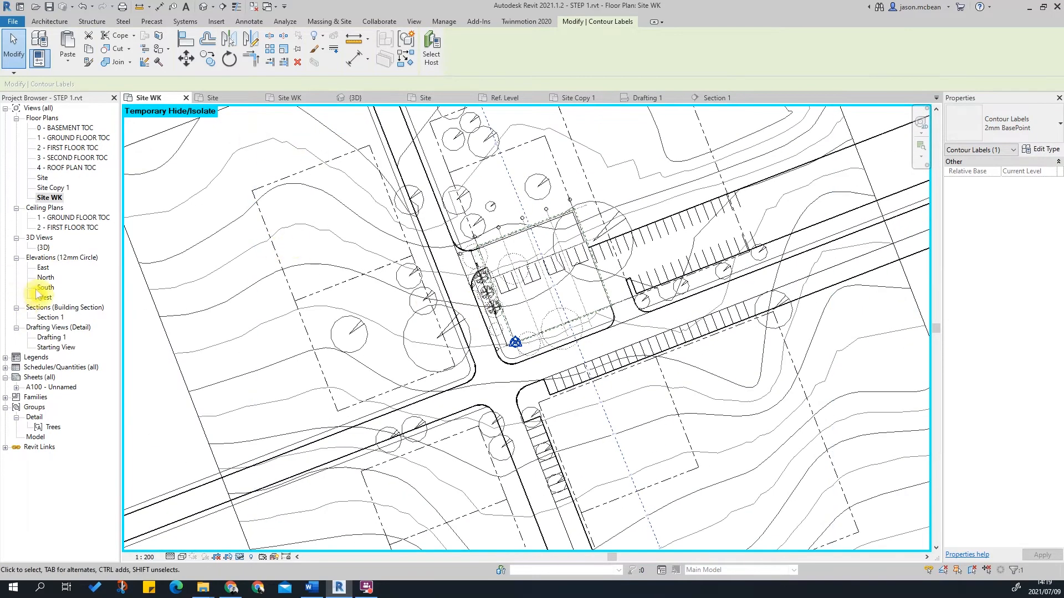
pyautogui.doubleClick(44, 317)
pyautogui.scroll(2, 387, 361)
pyautogui.scroll(-2, 388, 360)
pyautogui.scroll(4, 649, 346)
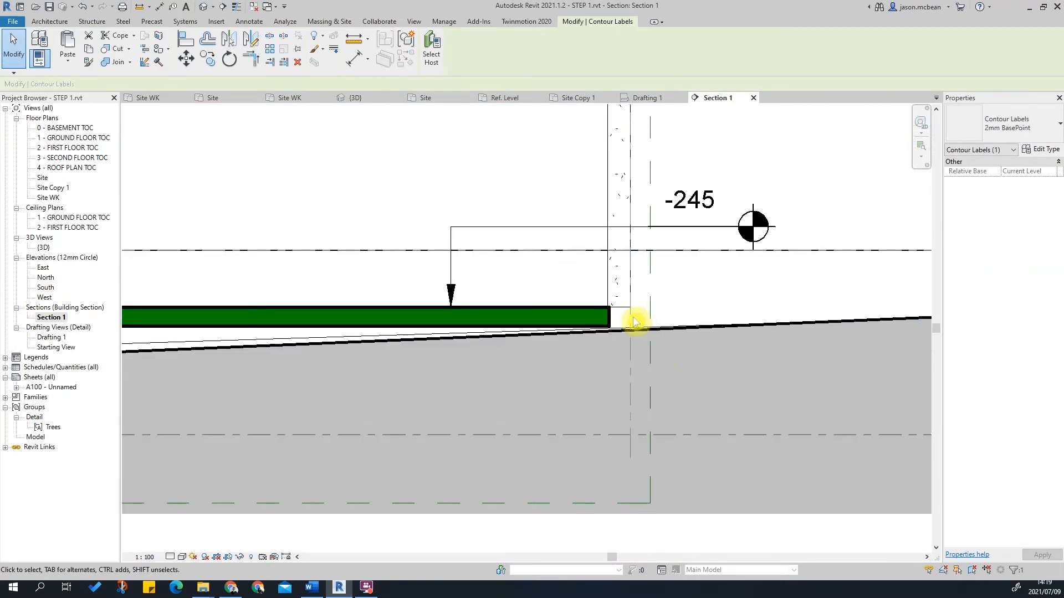
pyautogui.scroll(-3, 599, 323)
pyautogui.moveTo(584, 323); pyautogui.dragTo(347, 324, button='middle')
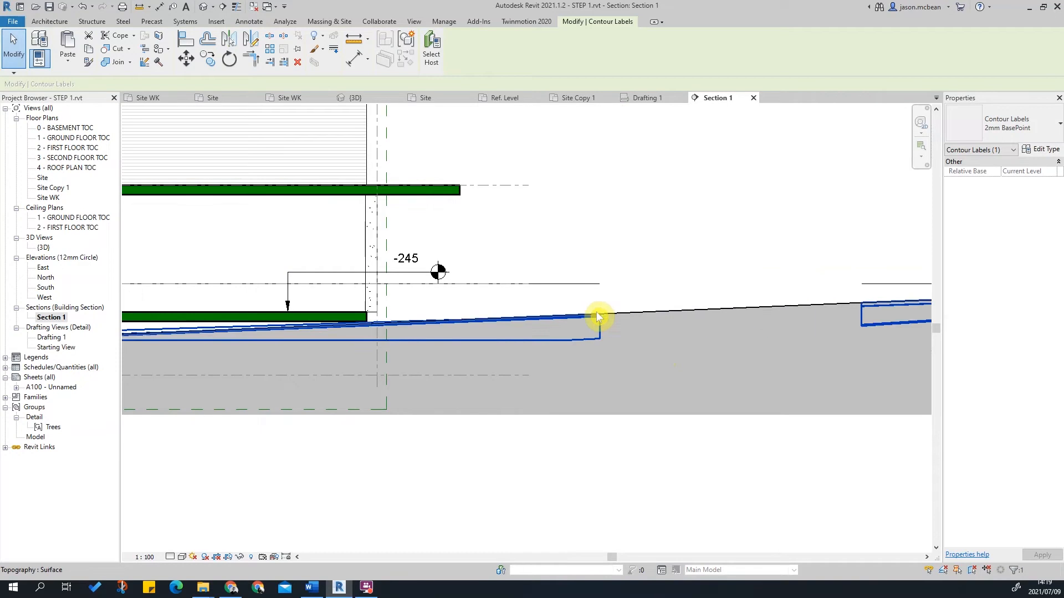
pyautogui.scroll(-2, 357, 325)
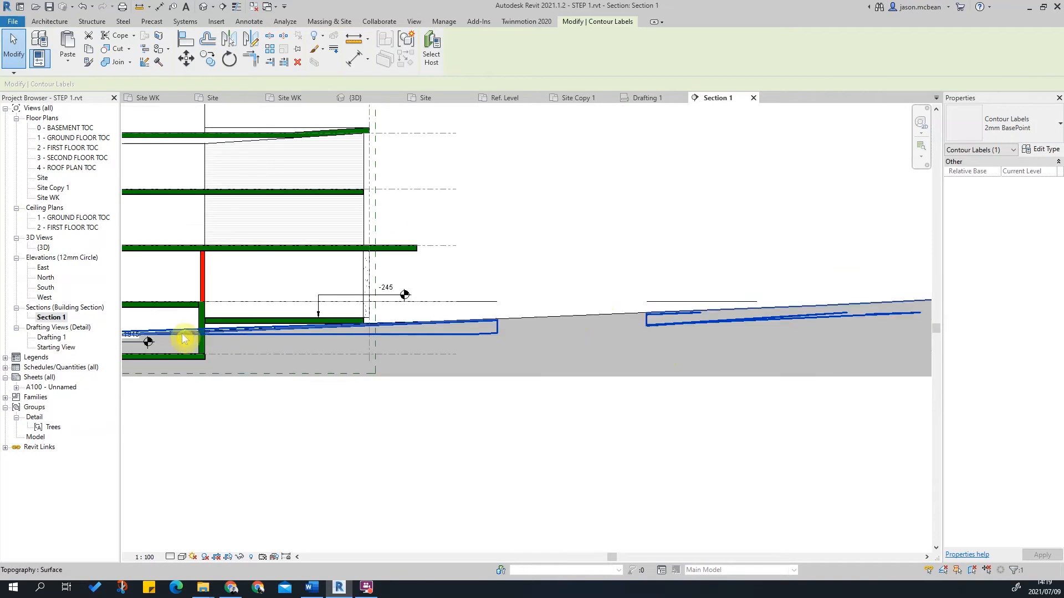
# Examine the gap between the ground line and the outer edge of the -245 slab in Section 1.
pyautogui.scroll(3, 342, 324)
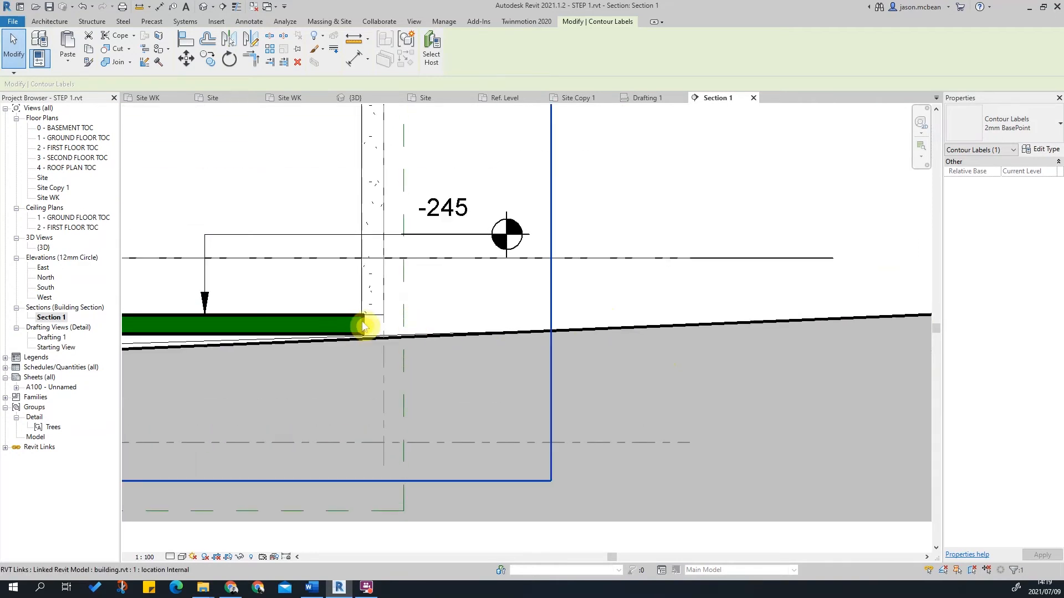
pyautogui.scroll(-1, 354, 327)
pyautogui.scroll(2, 366, 327)
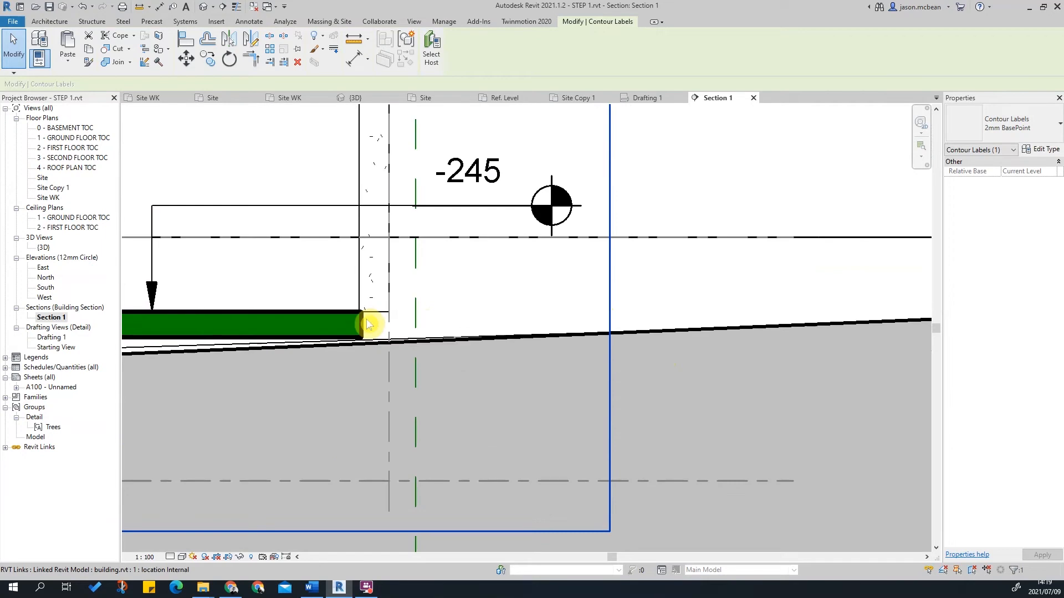
pyautogui.scroll(-1, 369, 324)
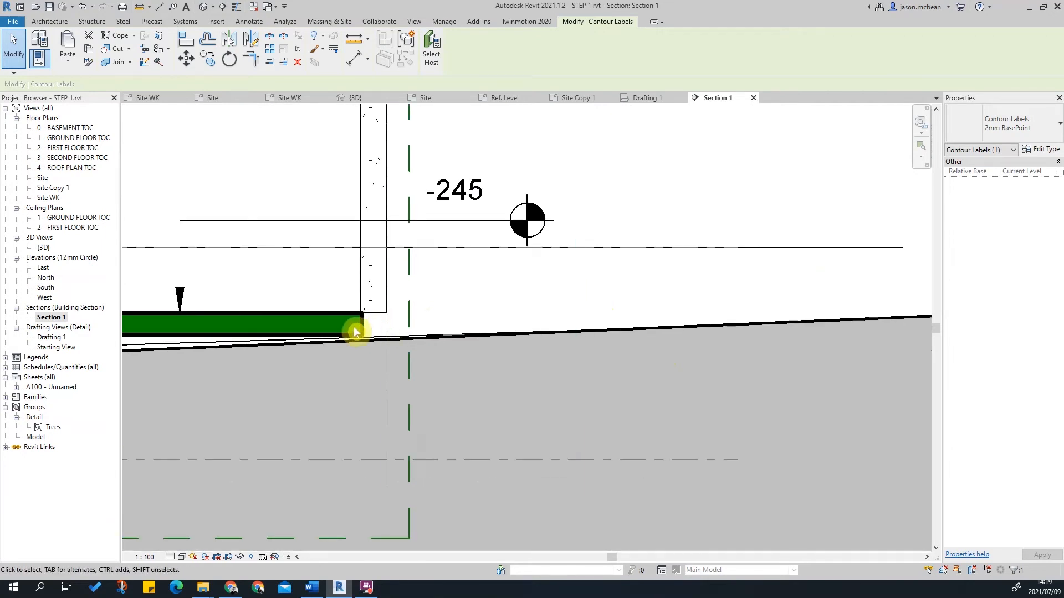
pyautogui.scroll(-2, 355, 331)
pyautogui.scroll(-2, 386, 372)
pyautogui.scroll(1, 380, 332)
pyautogui.scroll(-1, 373, 333)
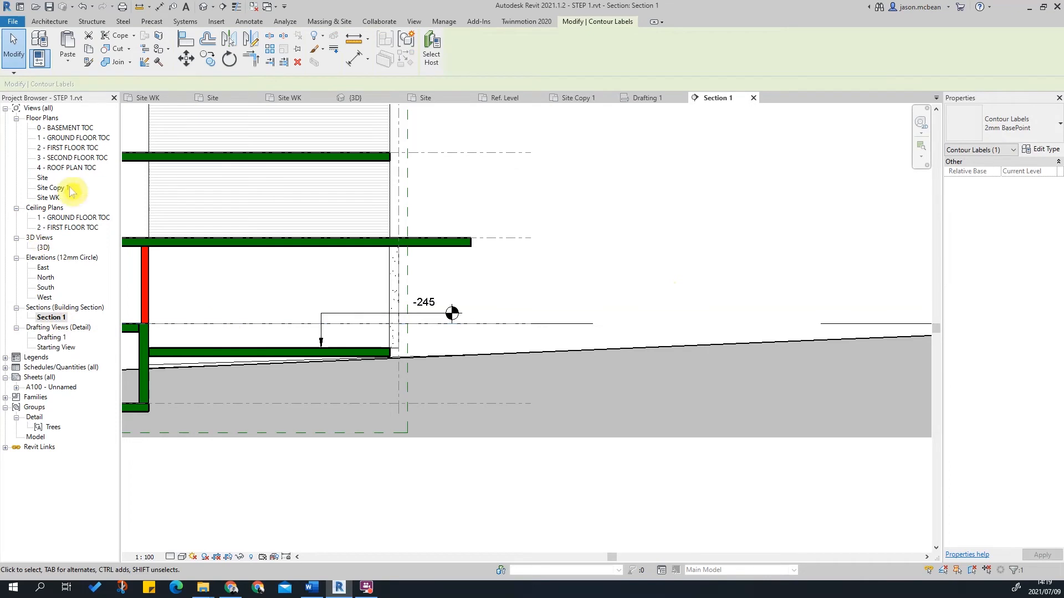
# Open the Site WK plan and inspect the -0.50 contour along the site's street-side boundary.
pyautogui.doubleClick(50, 198)
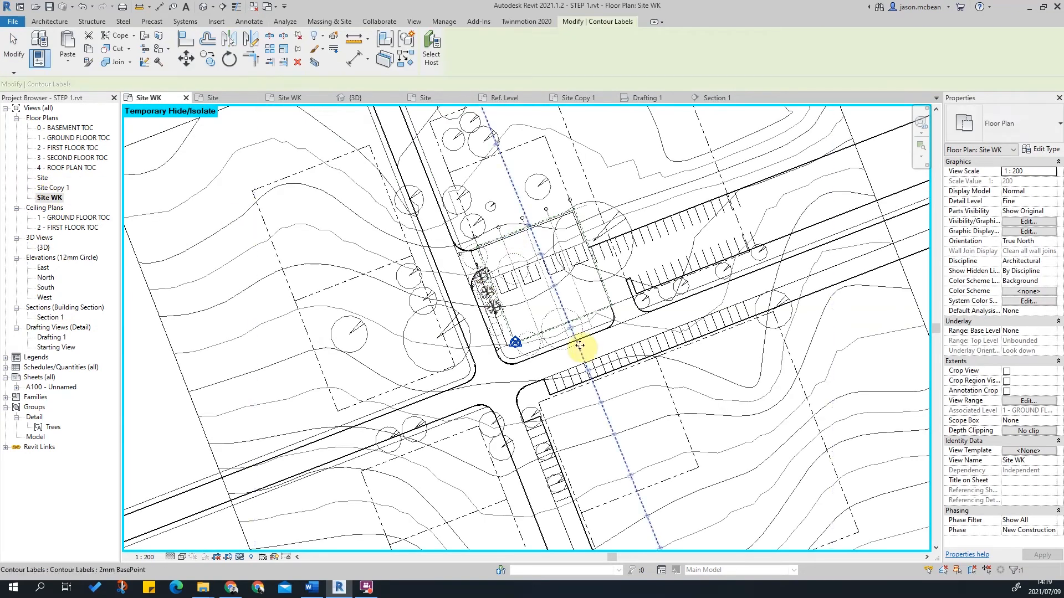
pyautogui.scroll(3, 610, 310)
pyautogui.click(682, 296)
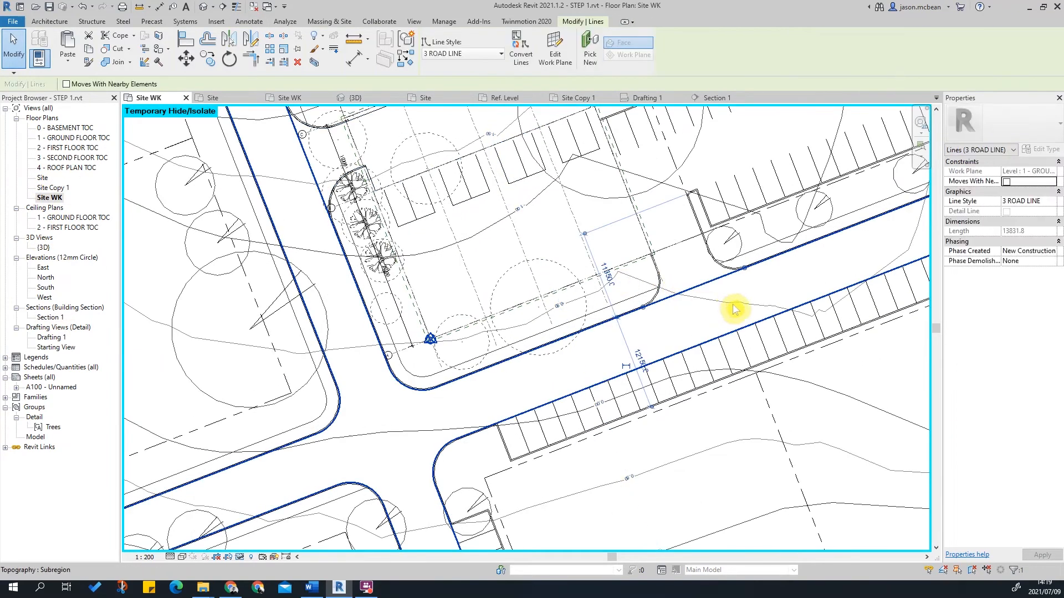
pyautogui.press('Escape')
pyautogui.press('Escape')
pyautogui.scroll(2, 503, 340)
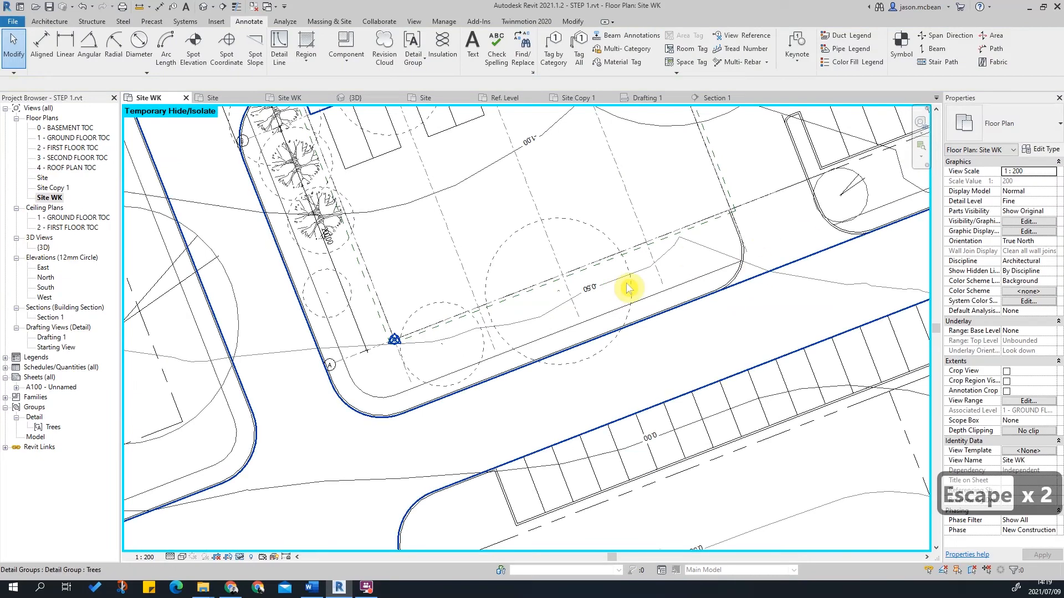
pyautogui.scroll(2, 628, 288)
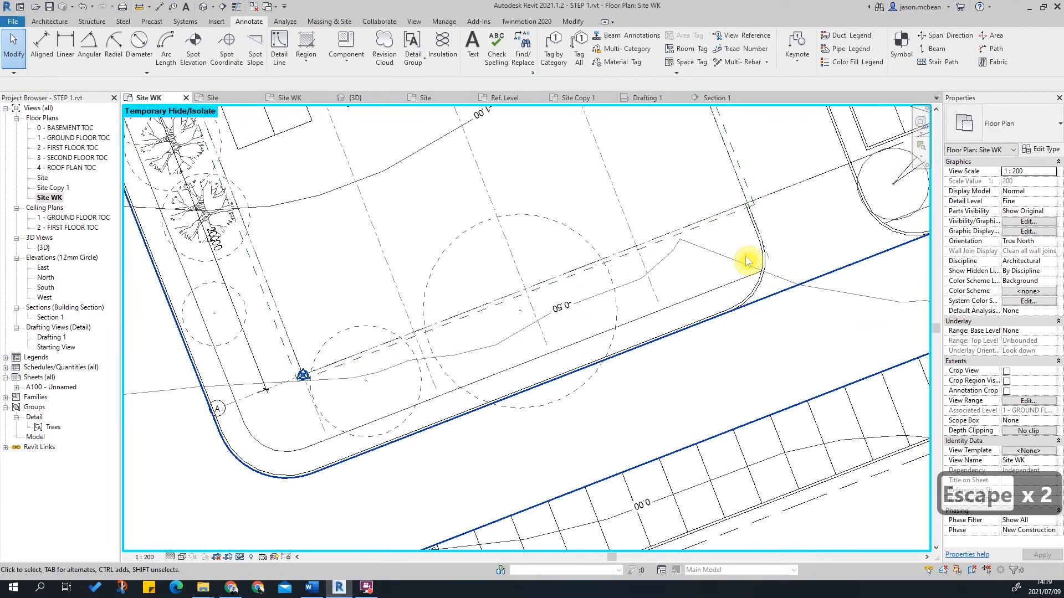
pyautogui.scroll(2, 582, 304)
pyautogui.scroll(-3, 596, 285)
pyautogui.scroll(-4, 400, 310)
# Edit the topography surface and place a point at absolute elevation -250 on the property corner beside the base point.
pyautogui.click(770, 307)
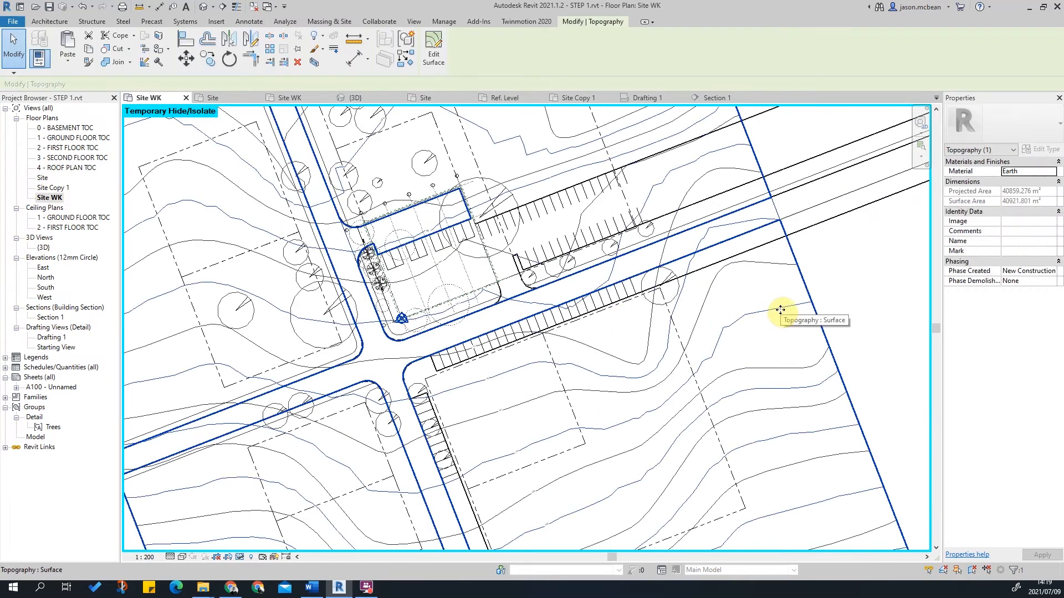
pyautogui.click(434, 46)
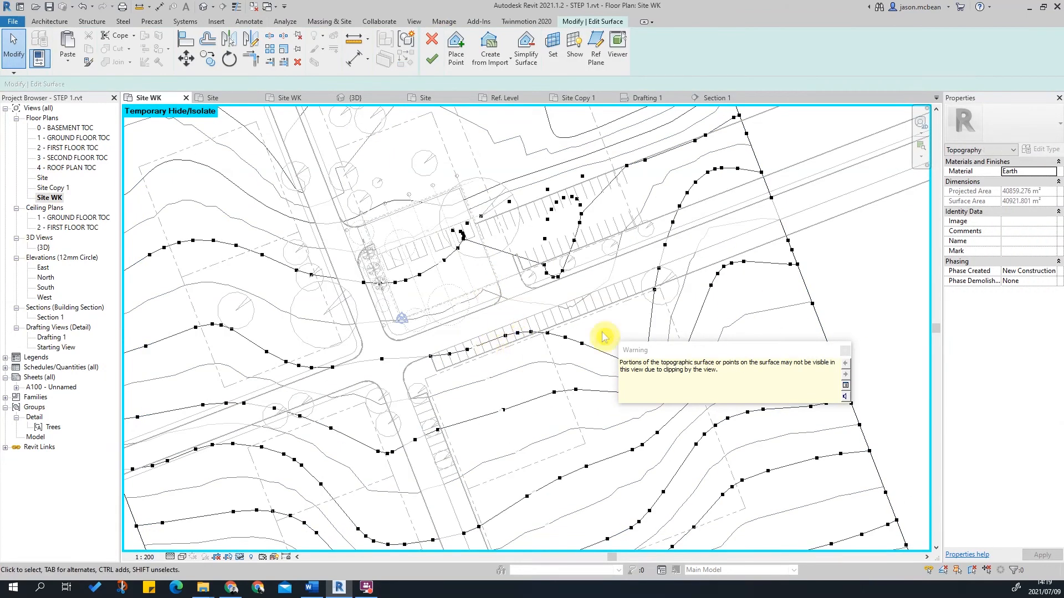
pyautogui.scroll(2, 487, 346)
pyautogui.scroll(1, 437, 348)
pyautogui.scroll(2, 535, 228)
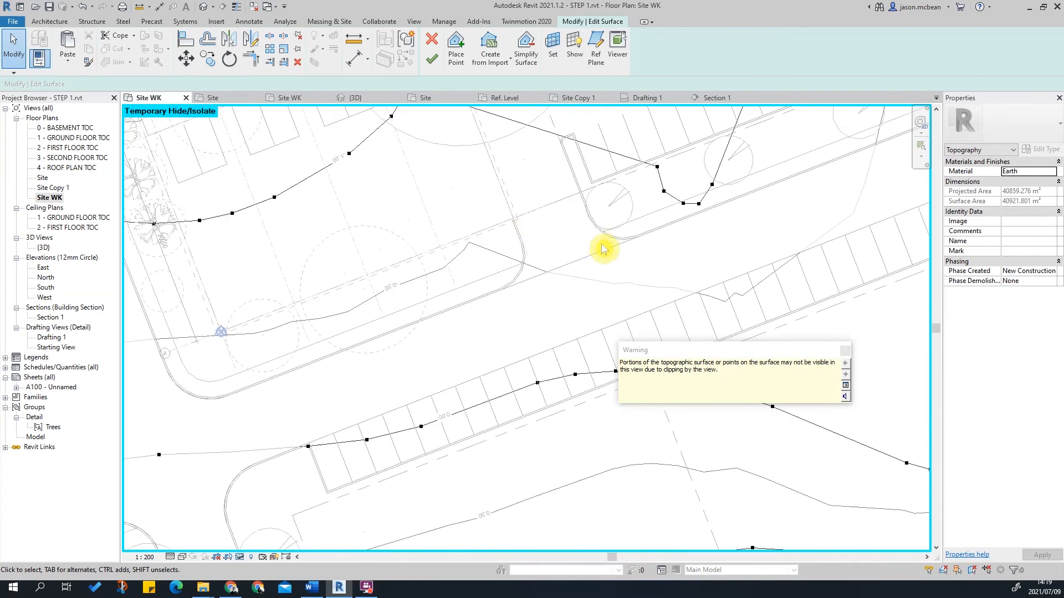
pyautogui.scroll(-1, 578, 252)
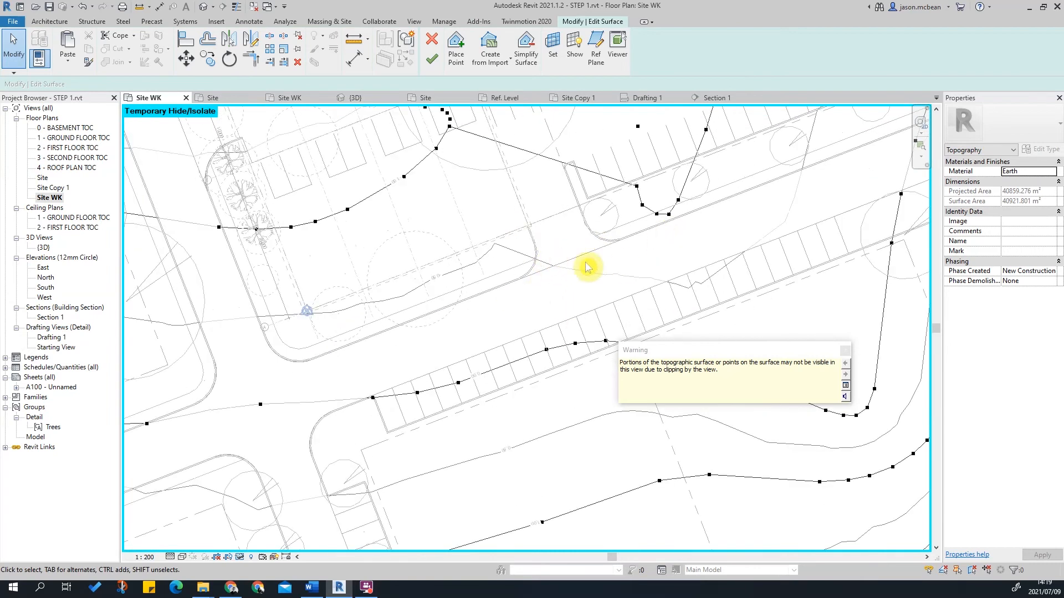
pyautogui.click(449, 52)
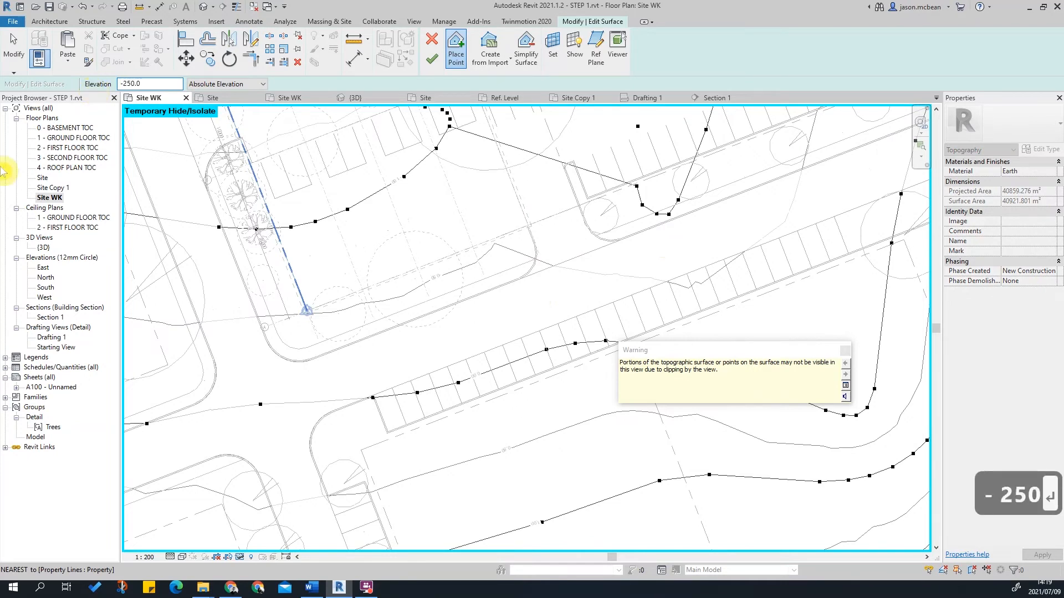
pyautogui.scroll(4, 295, 322)
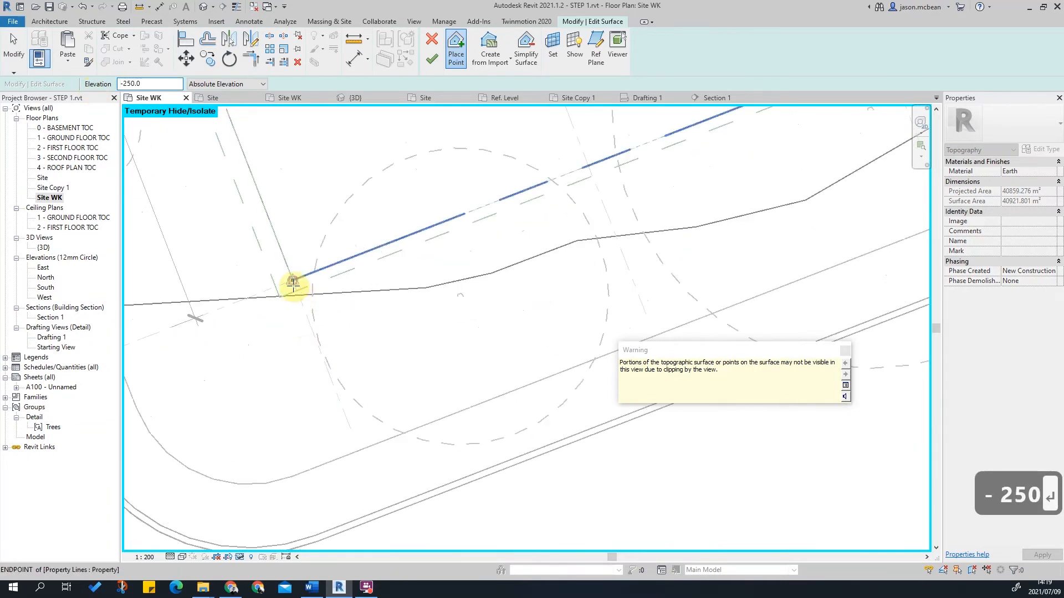
pyautogui.click(293, 285)
pyautogui.scroll(-3, 318, 345)
pyautogui.moveTo(642, 238); pyautogui.dragTo(472, 360, button='middle')
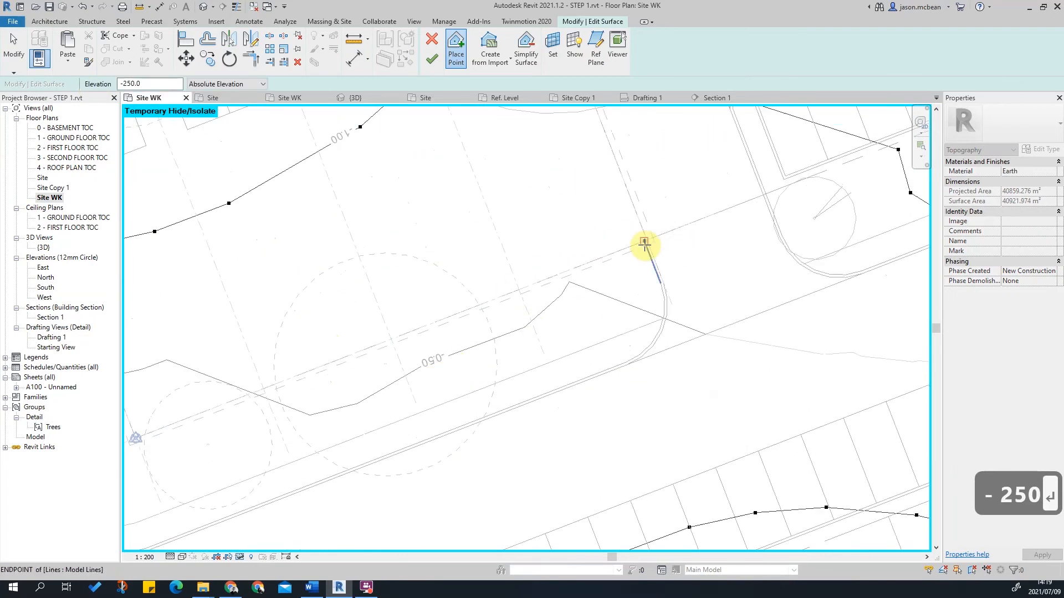
# Add -250 points at the other end and near the middle of the street-side property line, ending point placement.
pyautogui.scroll(3, 648, 245)
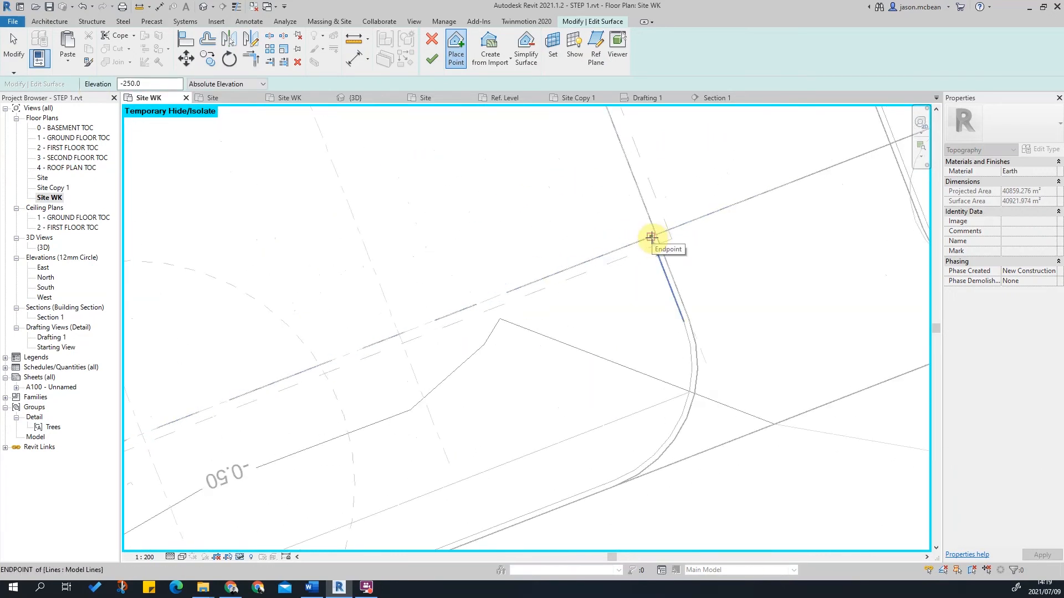
pyautogui.click(651, 237)
pyautogui.scroll(-3, 774, 278)
pyautogui.scroll(-2, 715, 266)
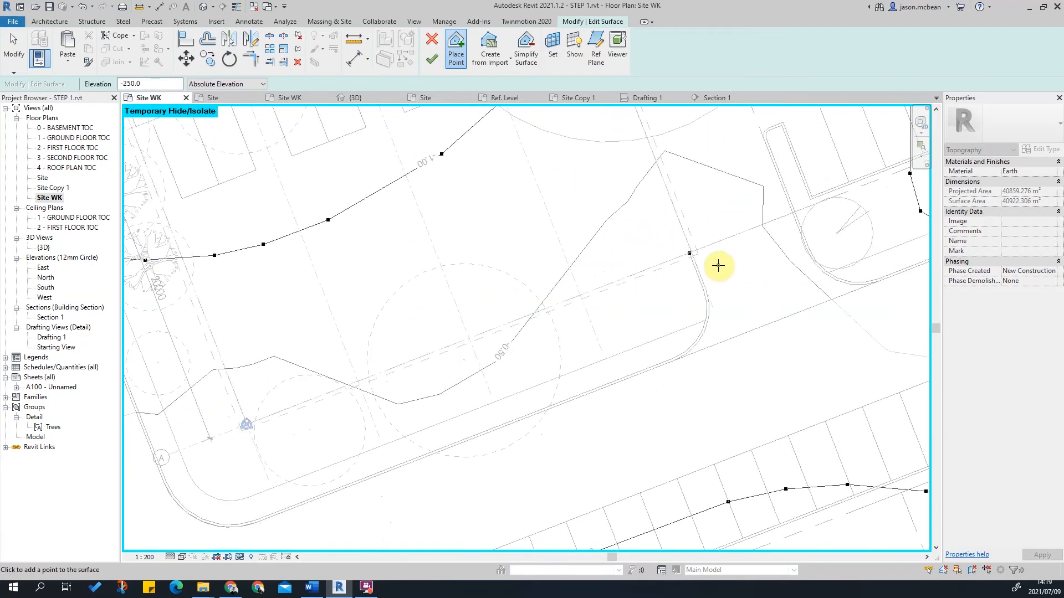
pyautogui.click(468, 336)
pyautogui.scroll(-2, 545, 273)
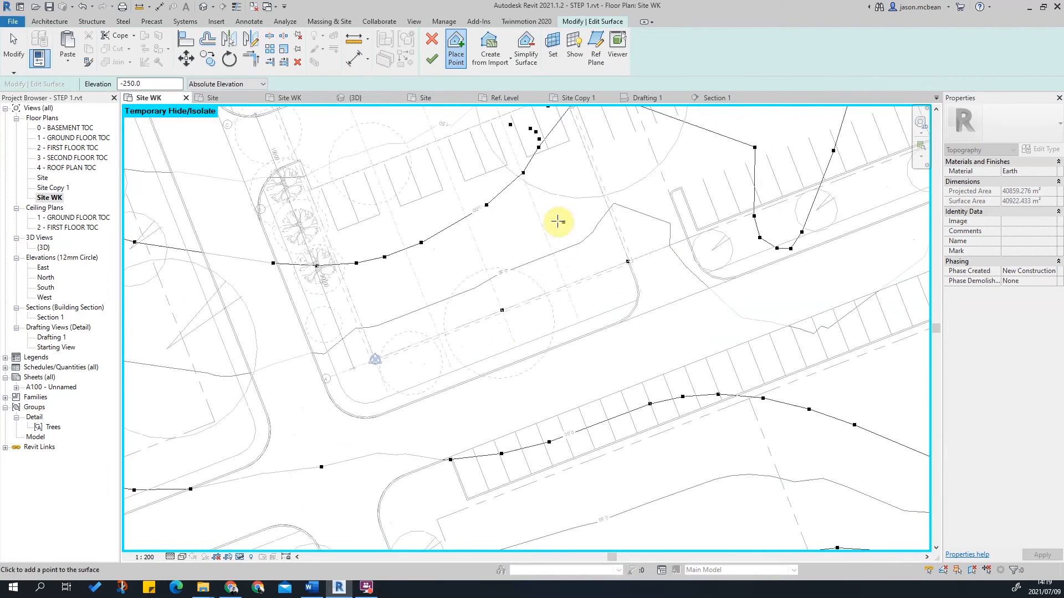
pyautogui.press('Escape')
pyautogui.press('Escape')
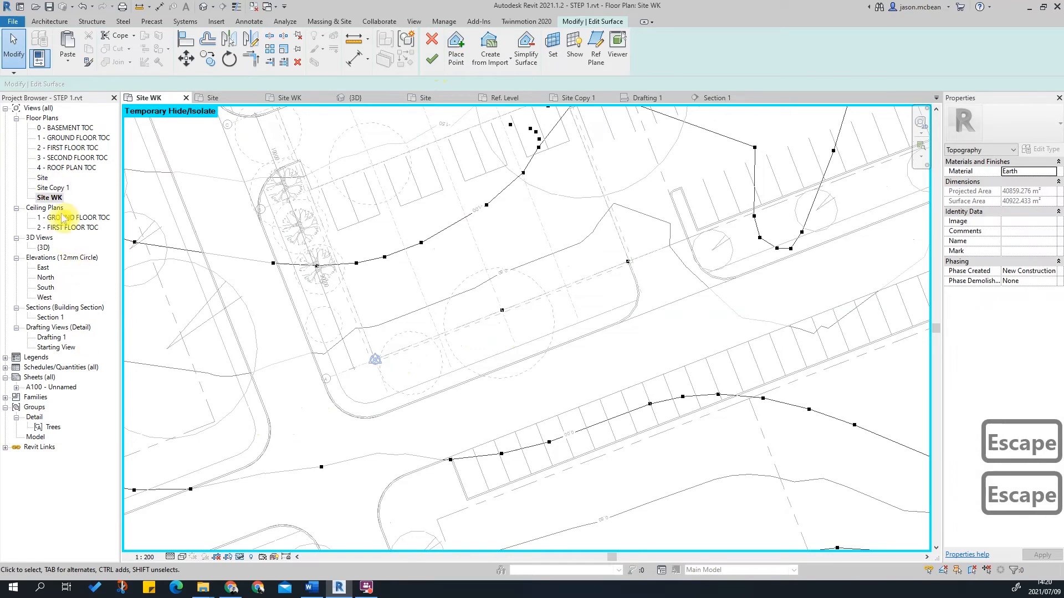
# Check in Section 1 how the edited ground line meets the outer edge of the -245 slab.
pyautogui.doubleClick(49, 317)
pyautogui.scroll(-3, 438, 376)
pyautogui.scroll(3, 480, 369)
pyautogui.scroll(1, 487, 360)
pyautogui.scroll(-2, 609, 338)
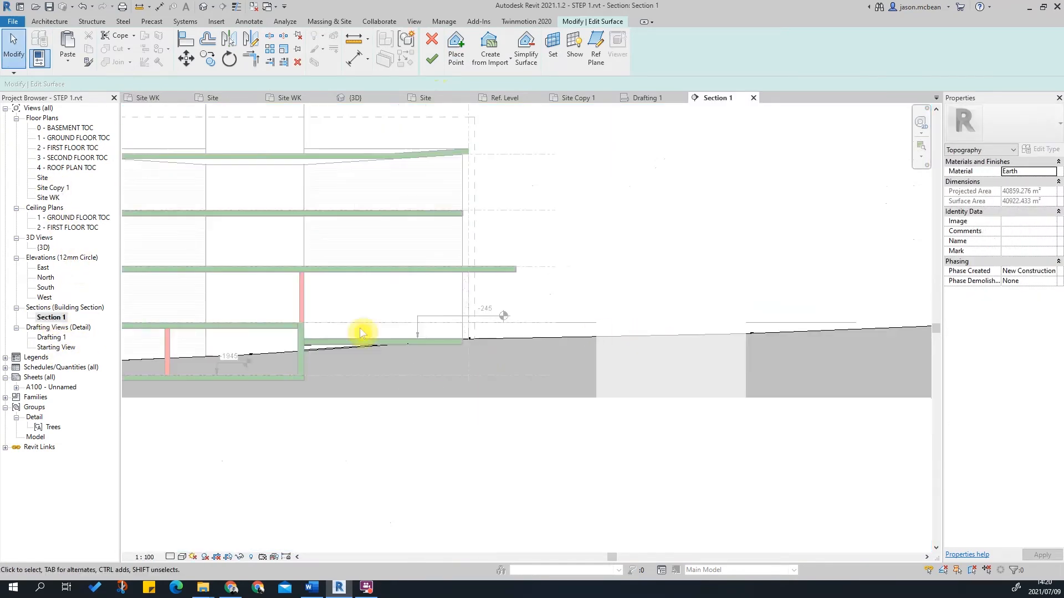
pyautogui.scroll(2, 643, 332)
pyautogui.scroll(4, 443, 337)
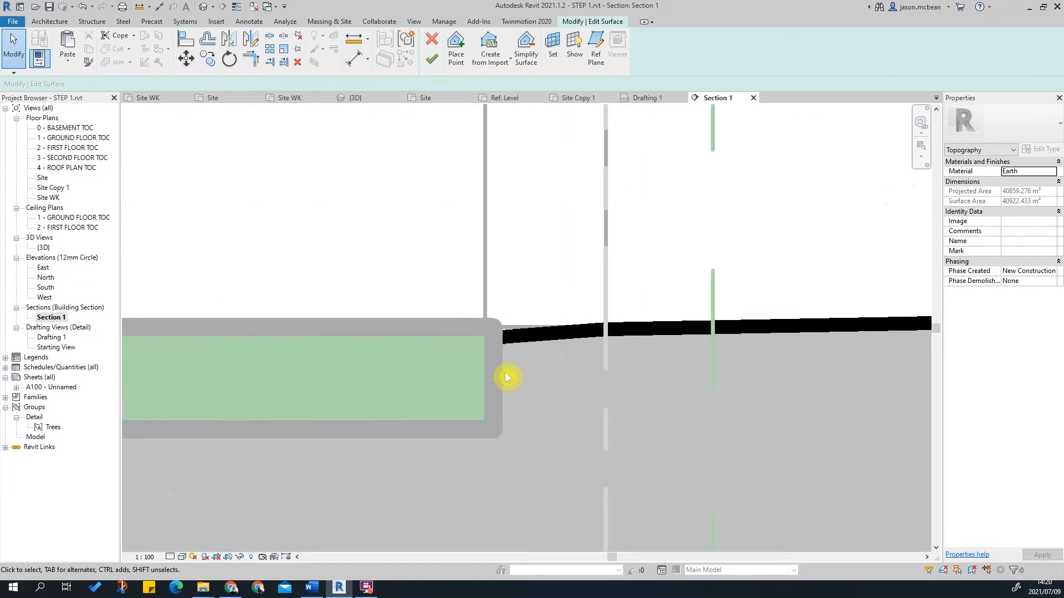
pyautogui.scroll(-3, 499, 341)
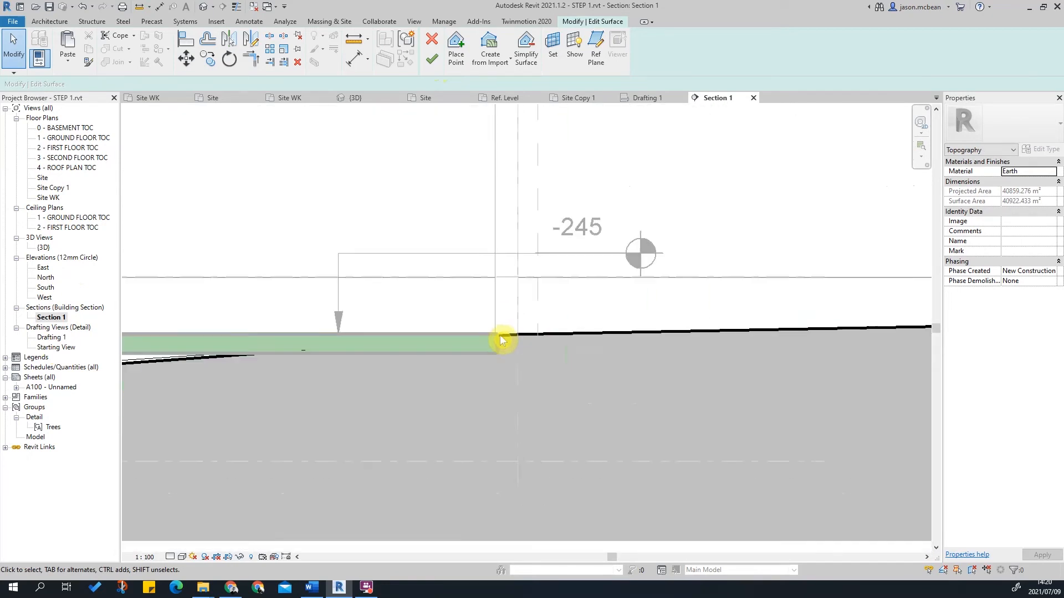
pyautogui.scroll(-2, 501, 341)
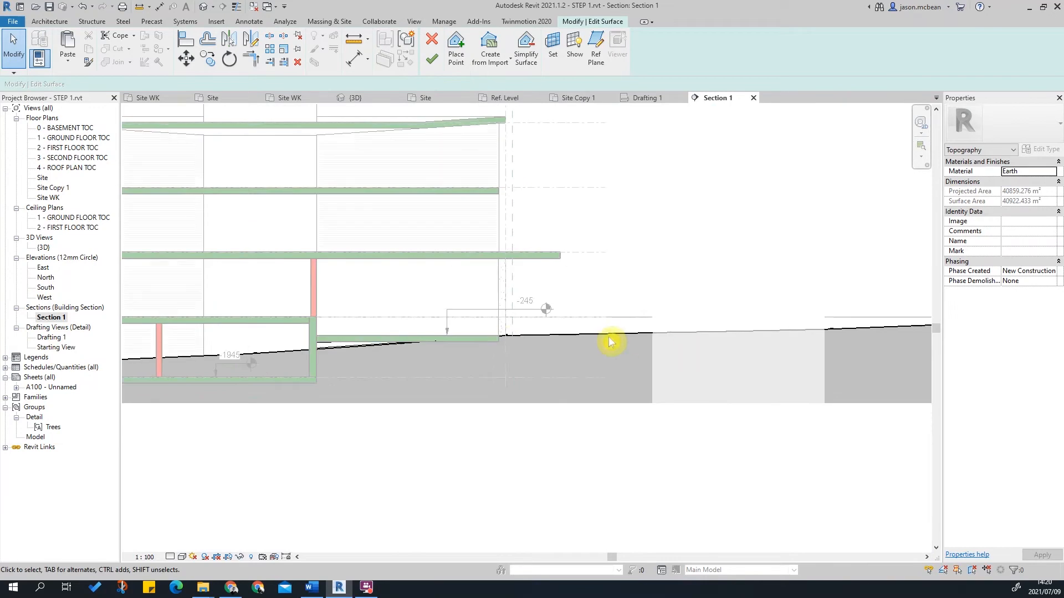
pyautogui.scroll(1, 514, 347)
pyautogui.scroll(2, 462, 342)
pyautogui.scroll(-1, 443, 347)
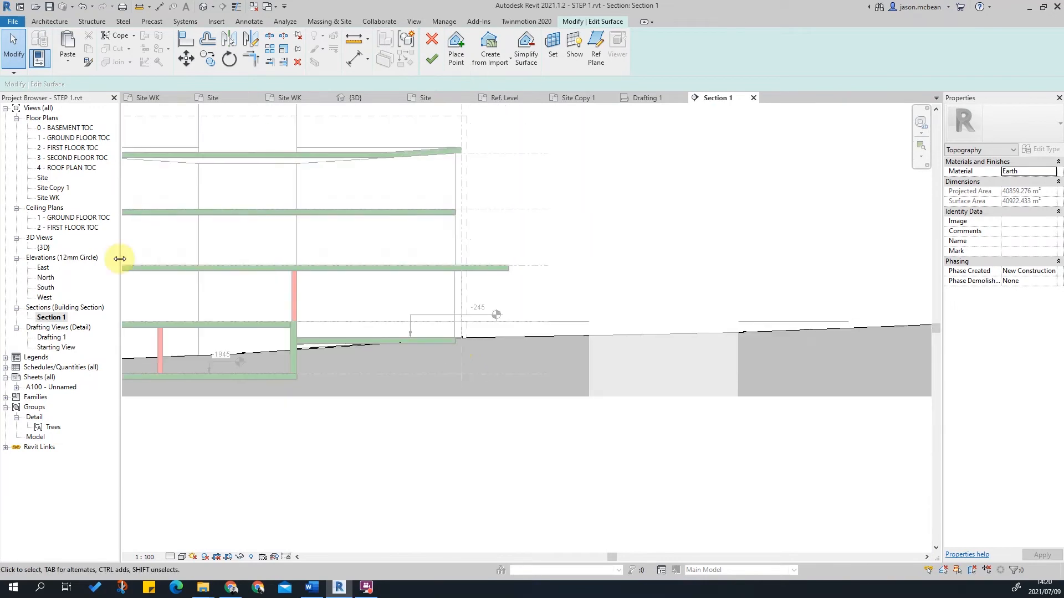
# Open the Site plan and compare the edited surface contours with the imported survey contours around the property.
pyautogui.doubleClick(44, 179)
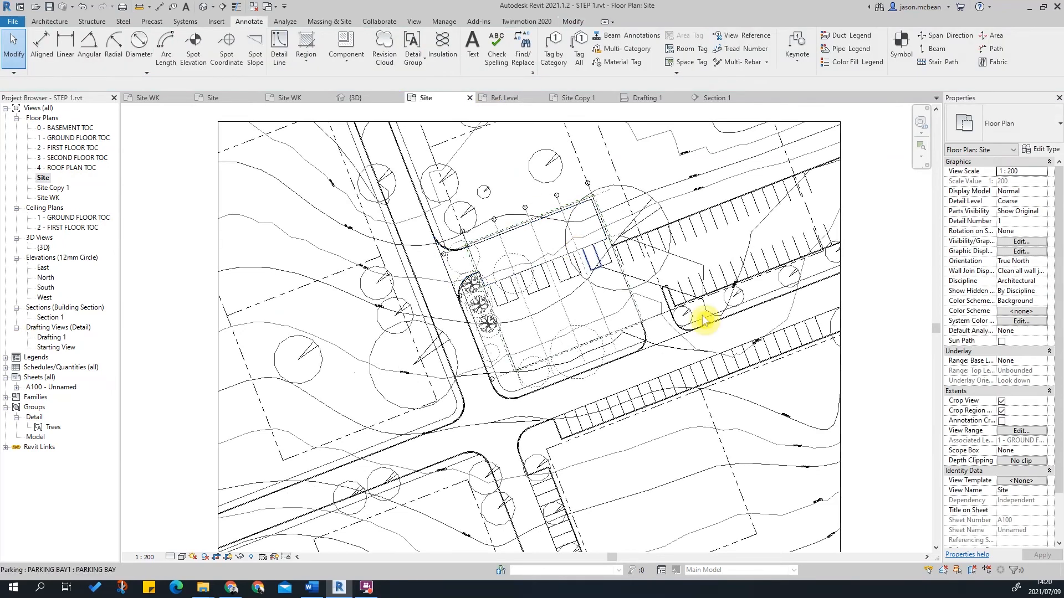
pyautogui.scroll(-2, 560, 325)
pyautogui.scroll(3, 672, 371)
pyautogui.press('Escape')
pyautogui.press('Escape')
pyautogui.scroll(3, 699, 268)
pyautogui.click(507, 370)
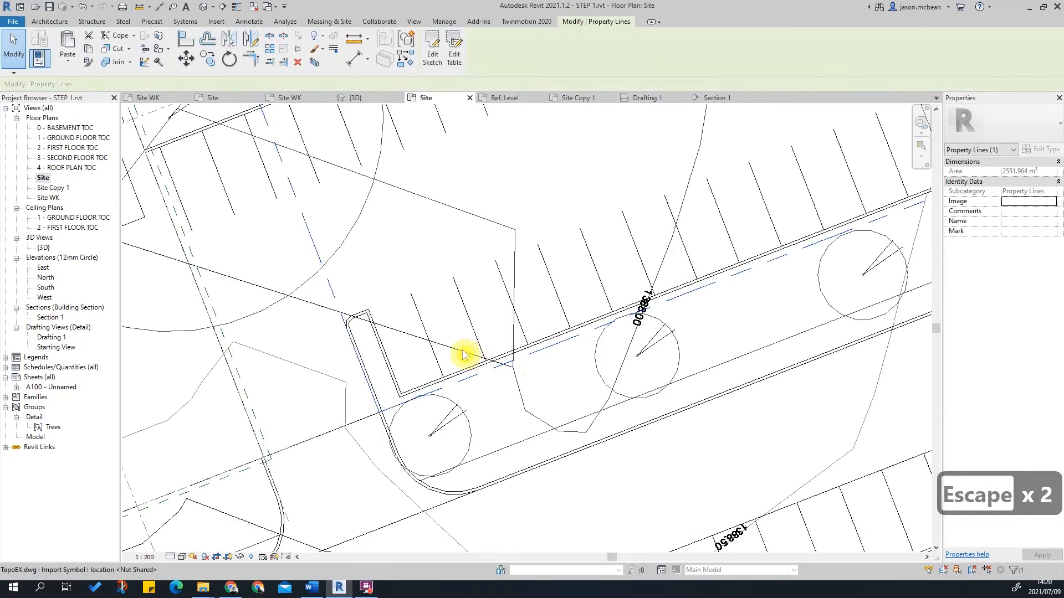
pyautogui.scroll(-3, 755, 300)
pyautogui.press('Escape')
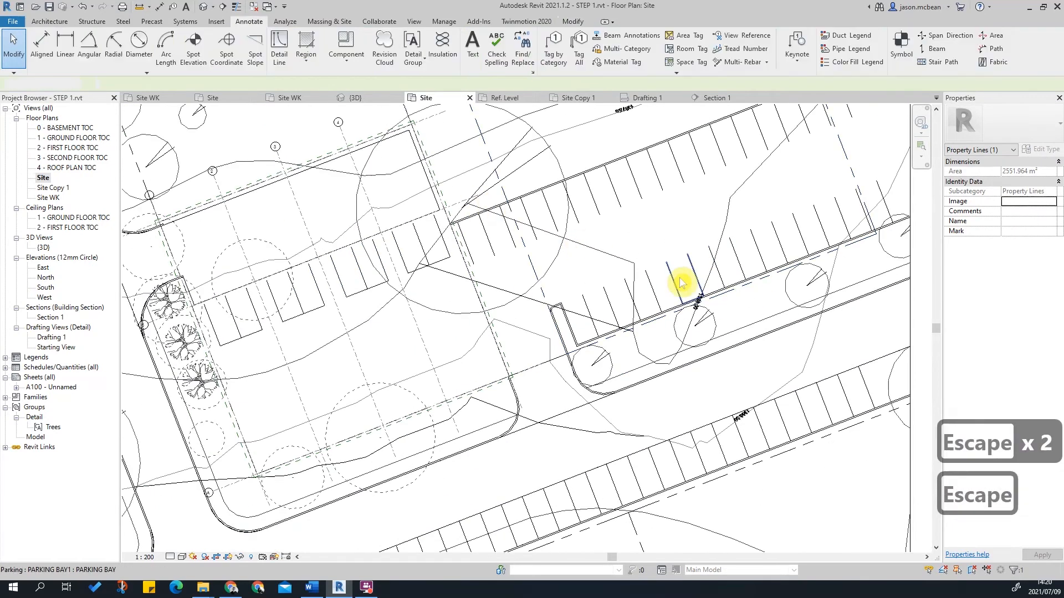
pyautogui.press('Escape')
pyautogui.scroll(-3, 592, 289)
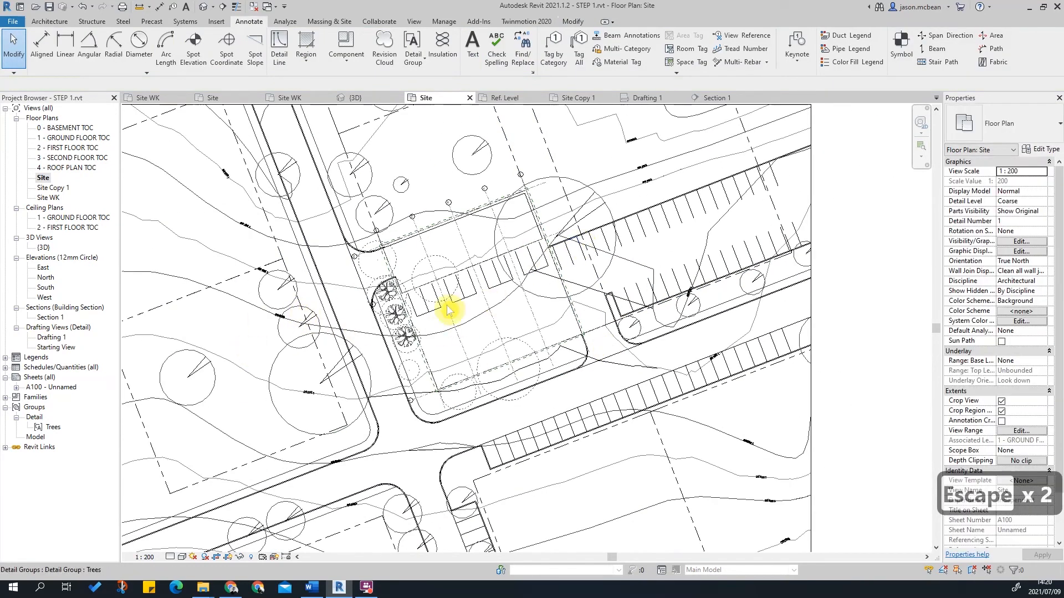
pyautogui.scroll(2, 466, 309)
pyautogui.press('Escape')
pyautogui.scroll(5, 202, 311)
pyautogui.scroll(-6, 212, 319)
pyautogui.moveTo(663, 312); pyautogui.dragTo(614, 301, button='middle')
pyautogui.press('Escape')
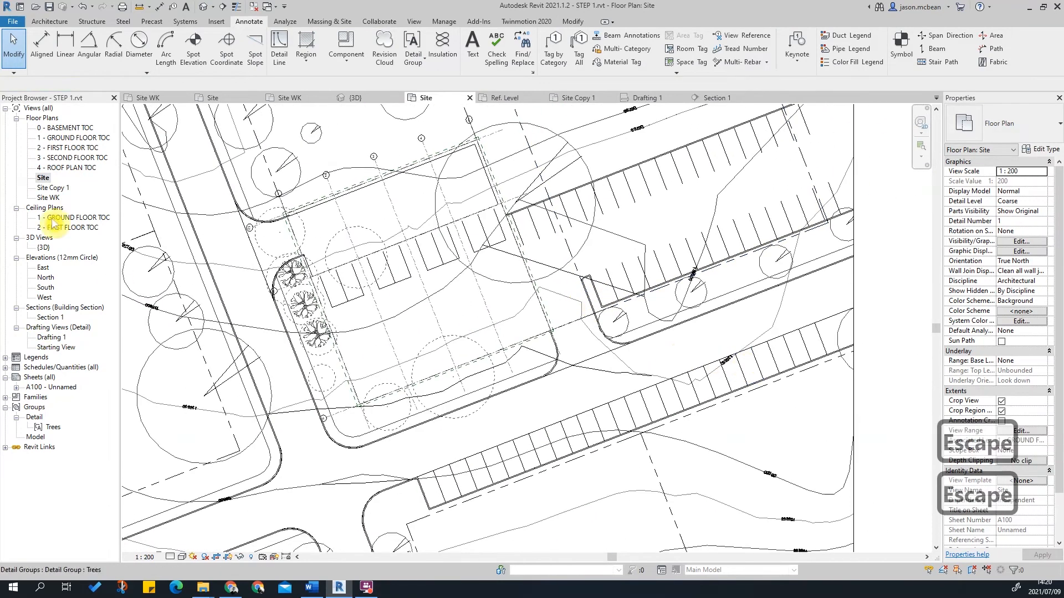
pyautogui.doubleClick(49, 198)
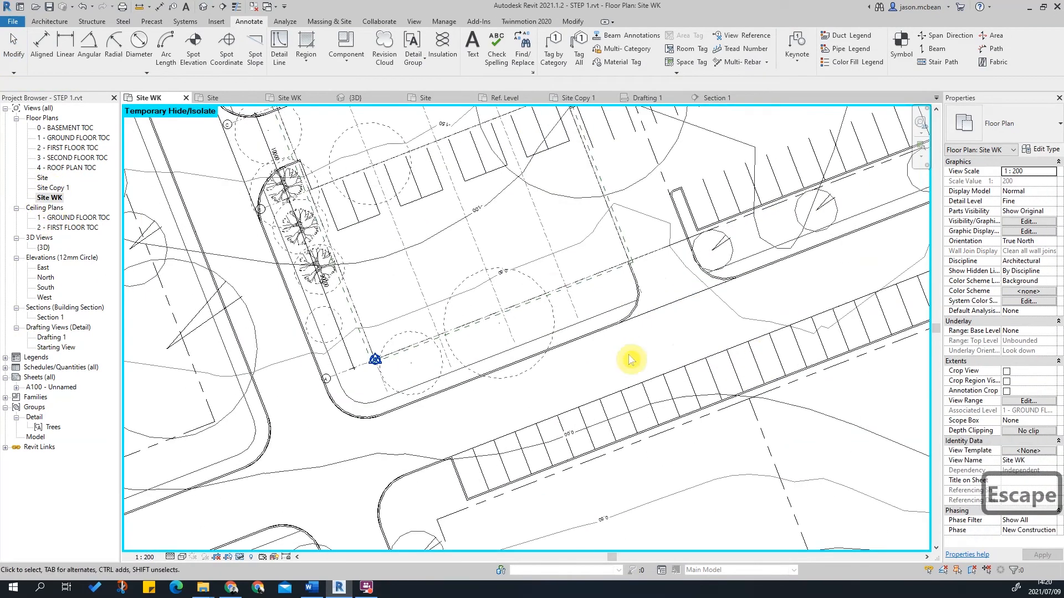
pyautogui.scroll(5, 556, 415)
pyautogui.scroll(-3, 533, 359)
pyautogui.moveTo(709, 209); pyautogui.dragTo(603, 318, button='middle')
pyautogui.scroll(-2, 603, 282)
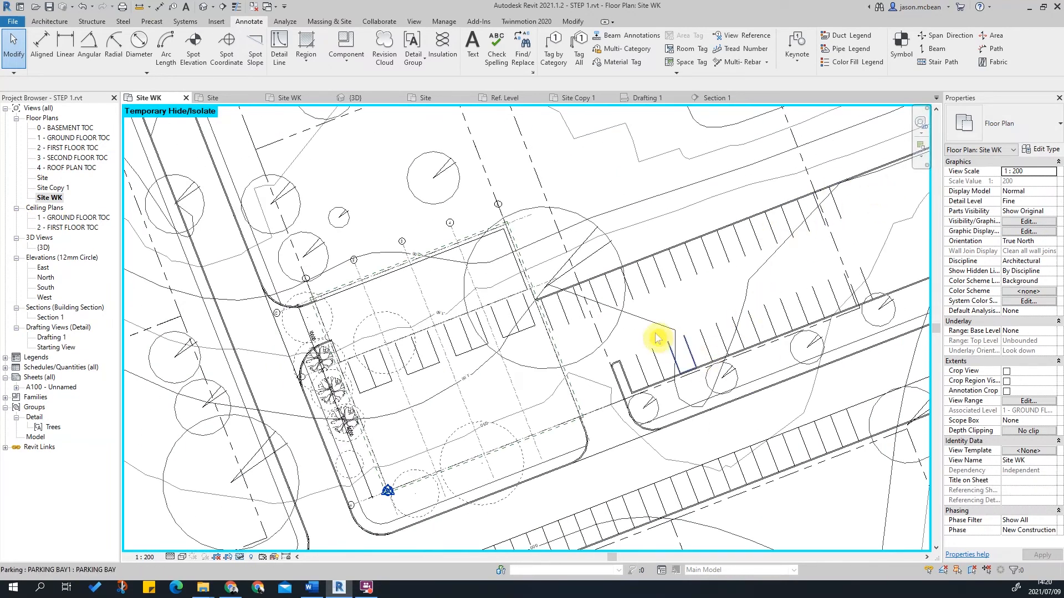
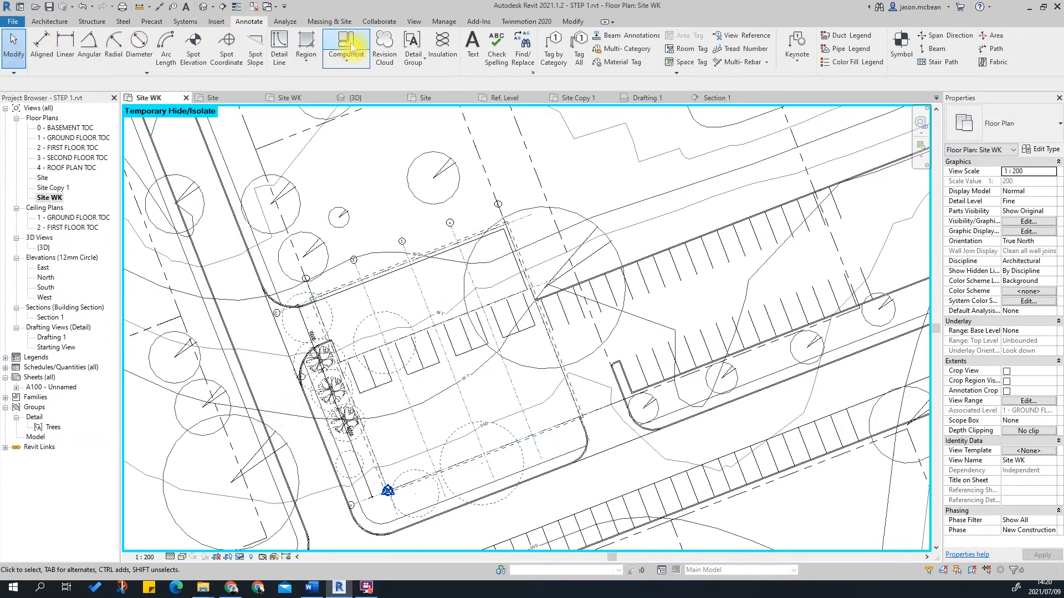
pyautogui.click(280, 47)
pyautogui.click(573, 53)
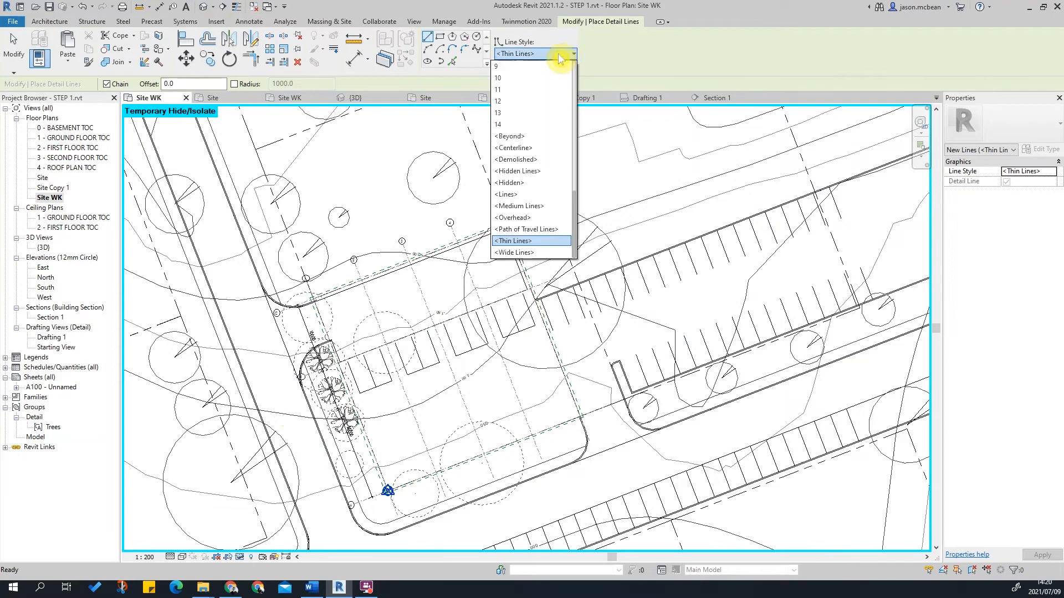
pyautogui.click(529, 195)
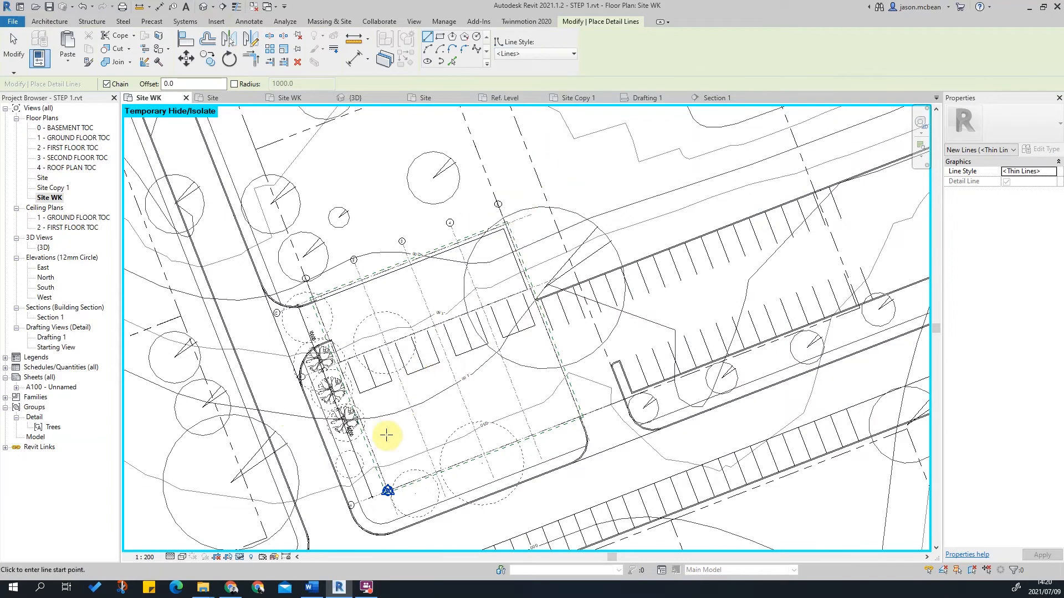
pyautogui.scroll(3, 384, 432)
pyautogui.moveTo(331, 461); pyautogui.dragTo(390, 286, button='middle')
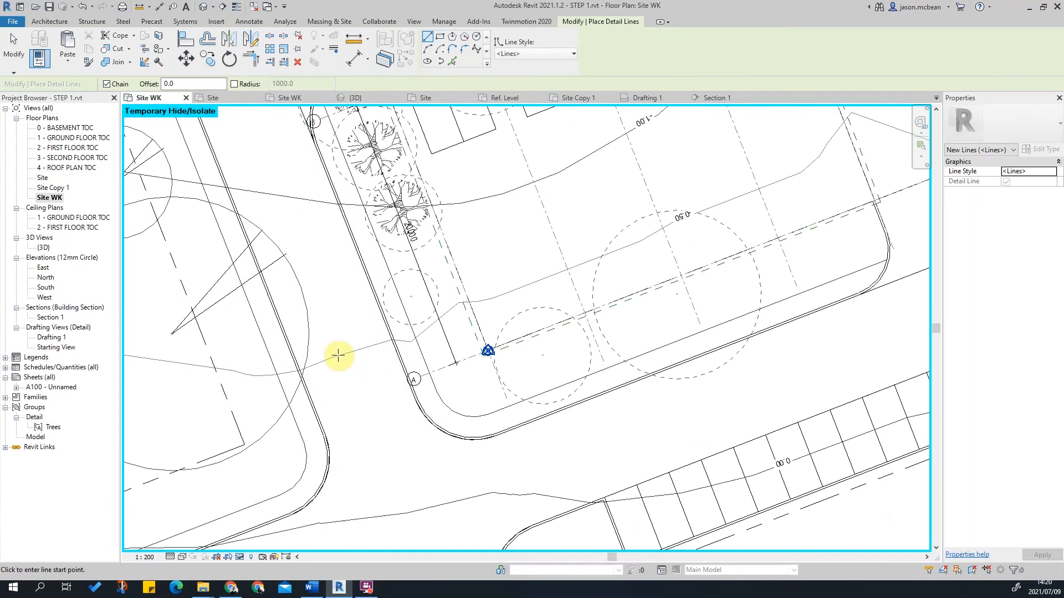
pyautogui.click(261, 196)
pyautogui.scroll(3, 351, 215)
pyautogui.scroll(-2, 349, 215)
pyautogui.moveTo(355, 228); pyautogui.dragTo(291, 314, button='middle')
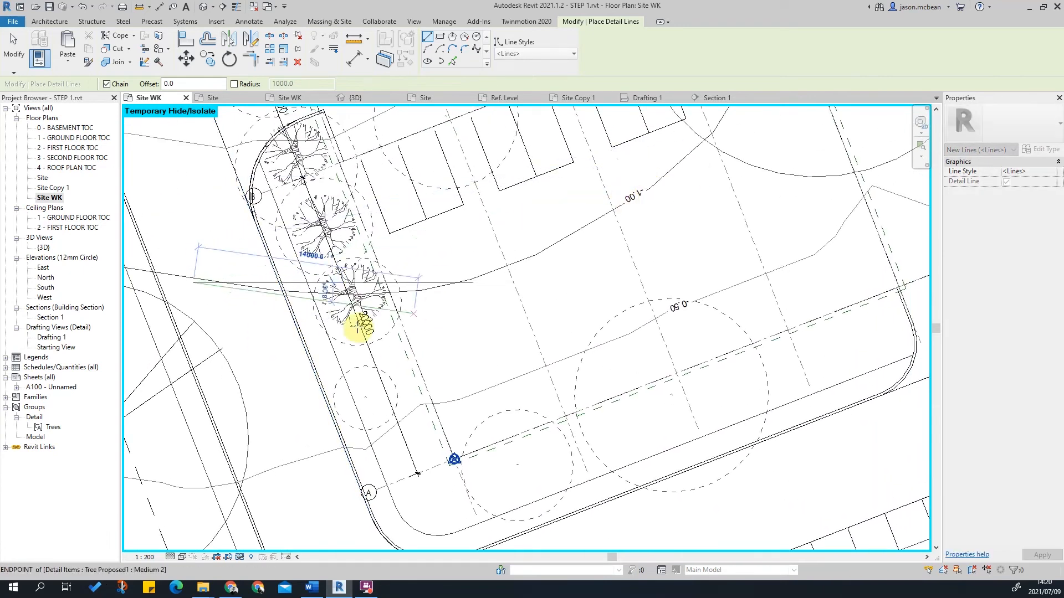
pyautogui.scroll(-1, 388, 284)
pyautogui.scroll(-1, 388, 284)
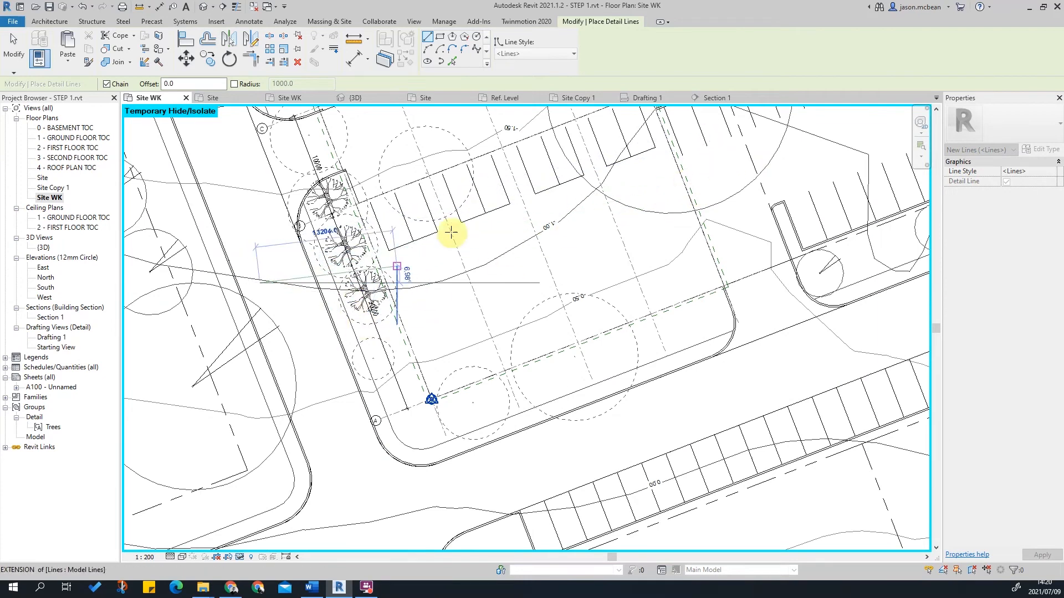
pyautogui.press('Escape')
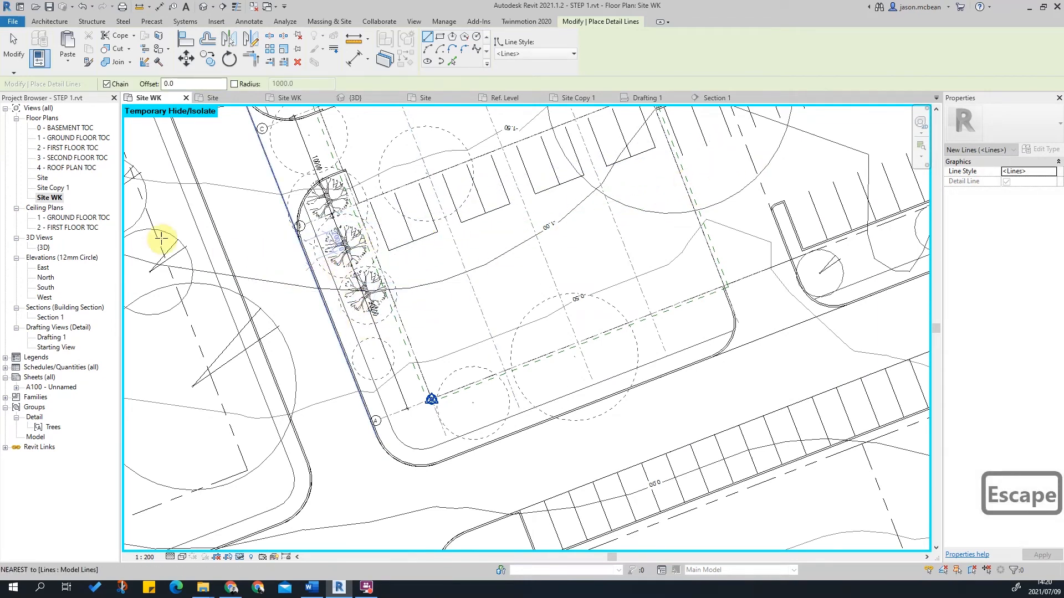
# In Section 1, draw a vertical reference plane through the building along the outer face of the basement retaining wall.
pyautogui.click(63, 351)
pyautogui.doubleClick(50, 317)
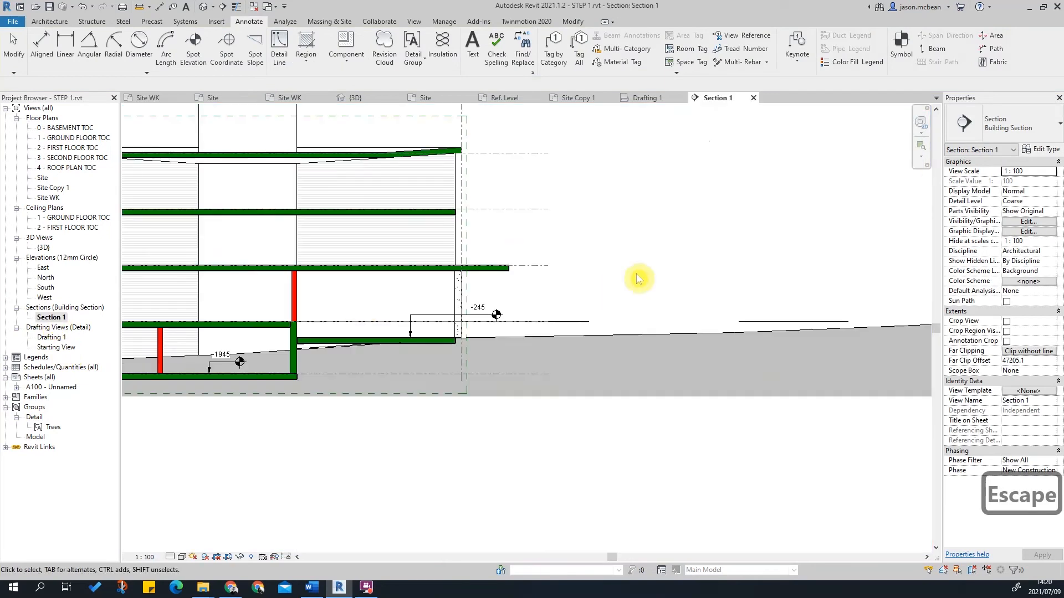
pyautogui.press('Escape')
pyautogui.press('Escape')
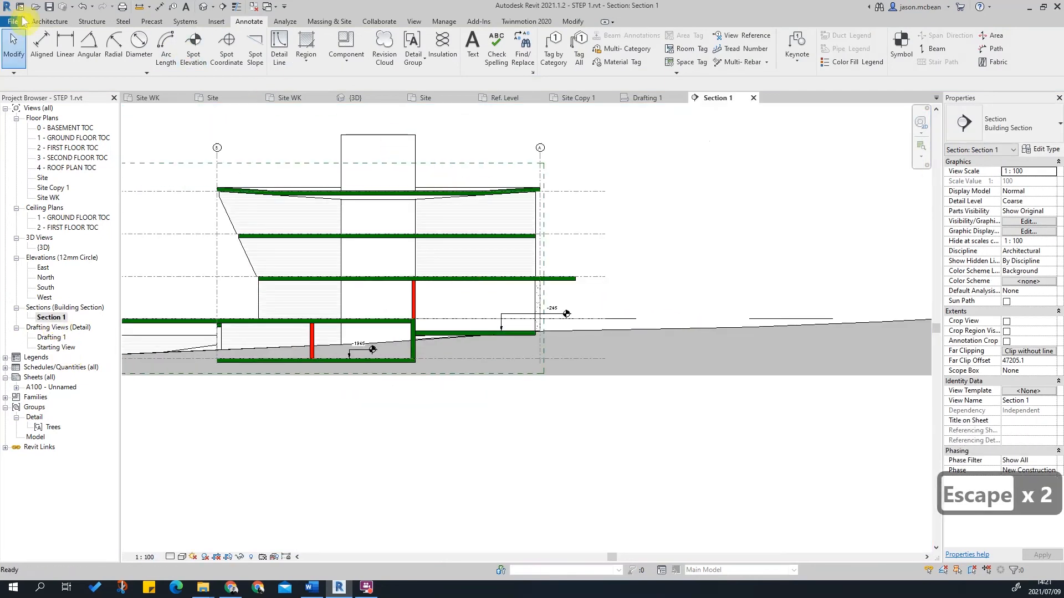
pyautogui.click(50, 21)
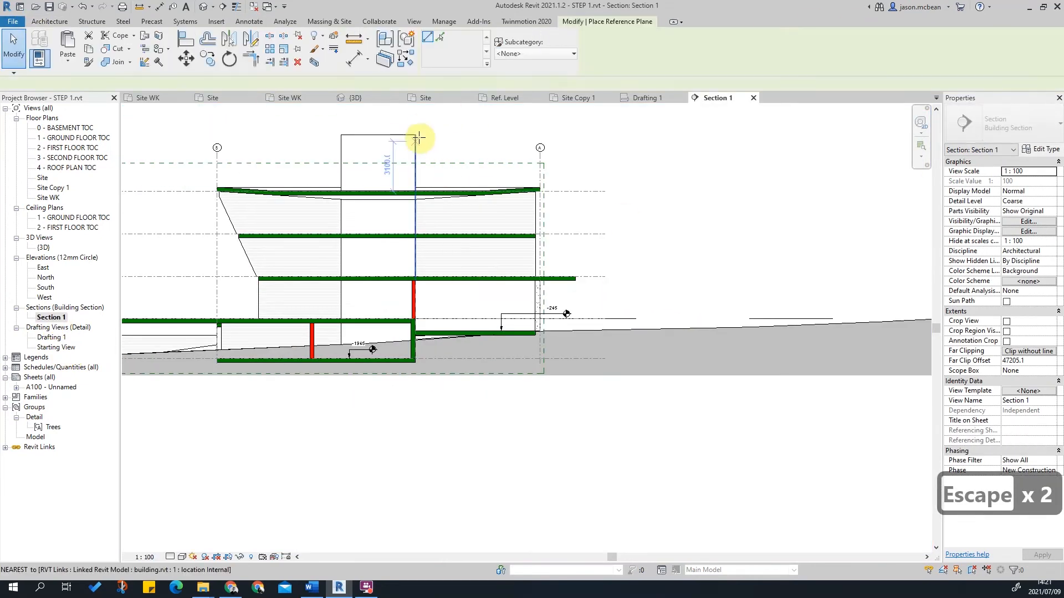
pyautogui.click(415, 366)
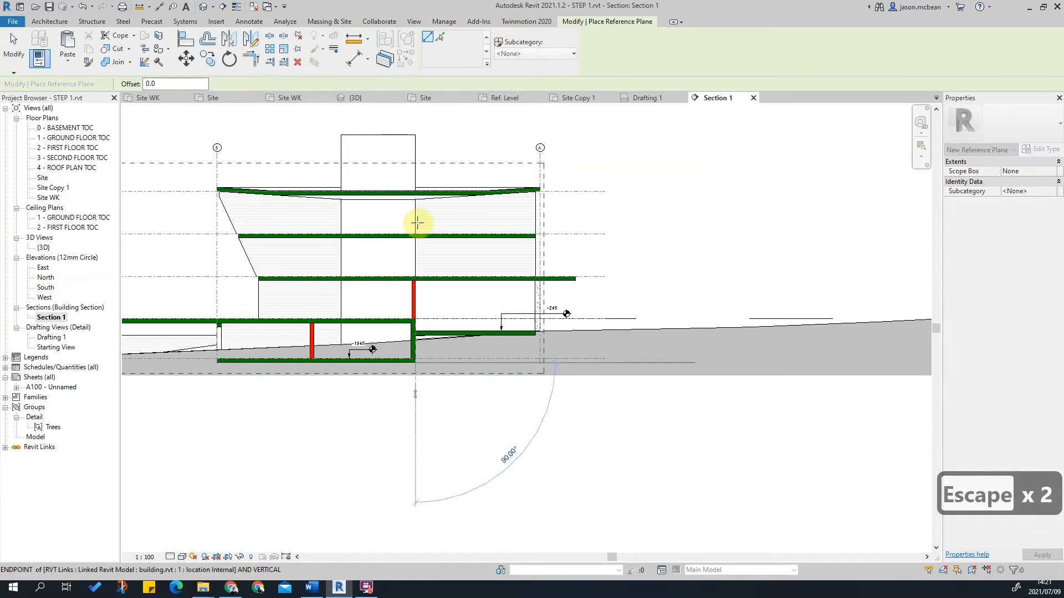
pyautogui.click(416, 113)
pyautogui.press('Escape')
pyautogui.press('Escape')
pyautogui.scroll(1, 421, 355)
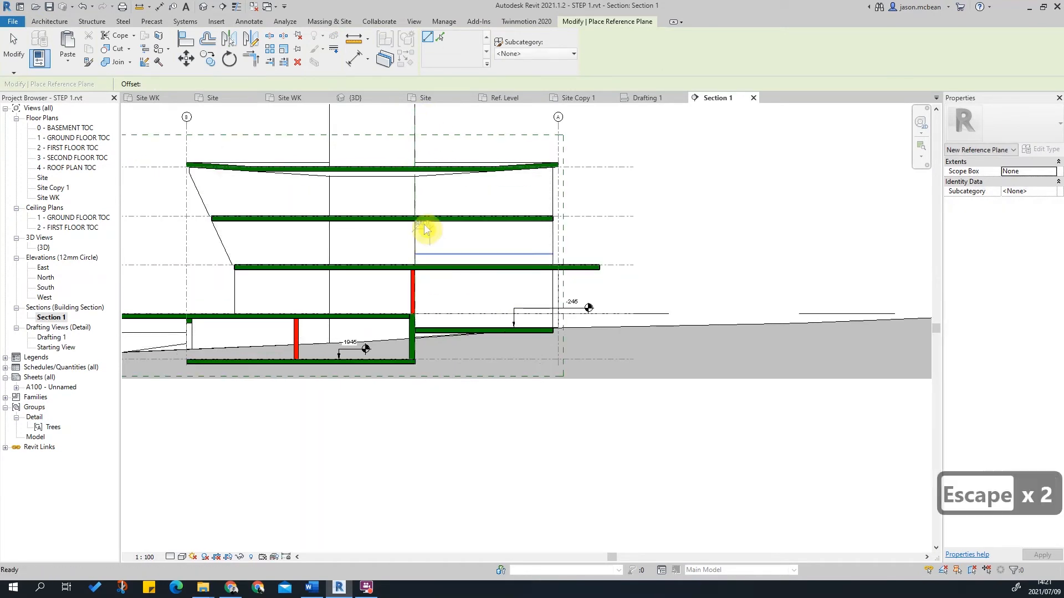
pyautogui.press('Escape')
pyautogui.scroll(-2, 467, 351)
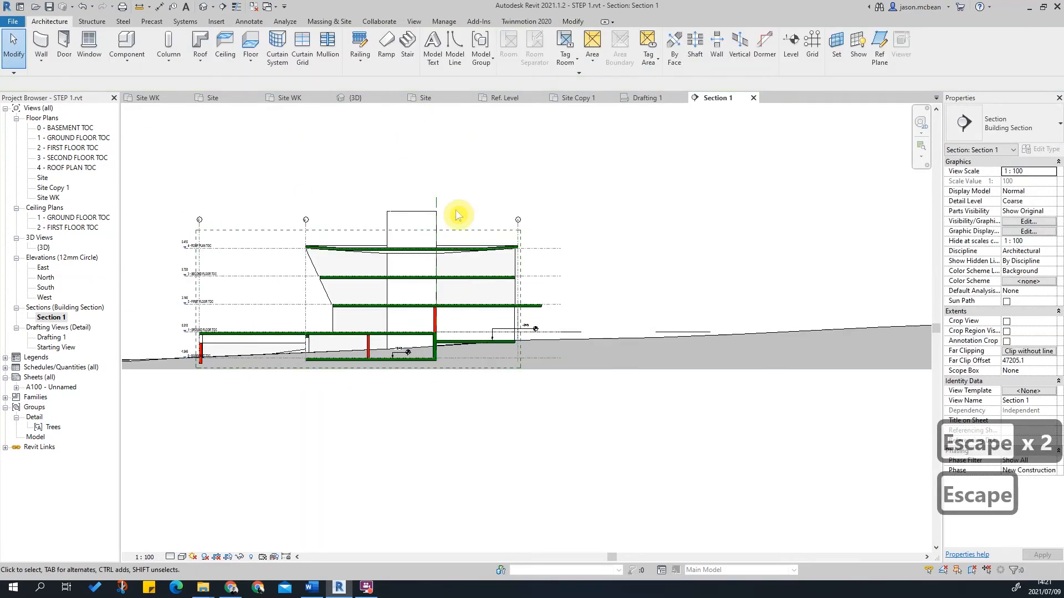
# Extend the lower end of the vertical reference plane well below the basement slab.
pyautogui.click(437, 206)
pyautogui.moveTo(439, 364); pyautogui.dragTo(440, 417)
pyautogui.scroll(4, 444, 373)
pyautogui.press('Escape')
pyautogui.press('Escape')
pyautogui.scroll(3, 417, 366)
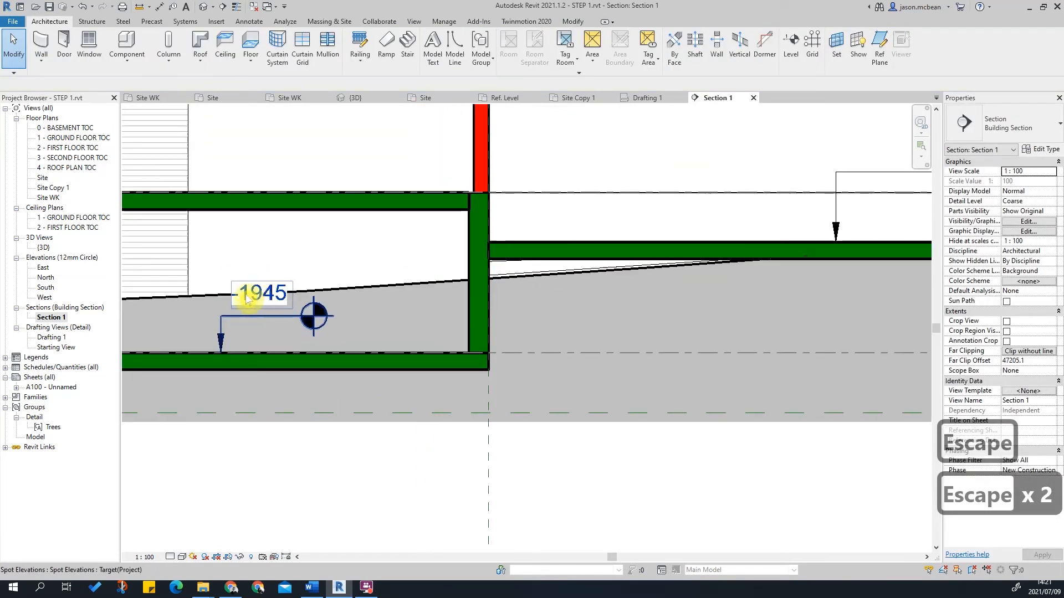
pyautogui.scroll(2, 363, 360)
pyautogui.press('Escape')
pyautogui.scroll(-5, 525, 453)
pyautogui.press('Escape')
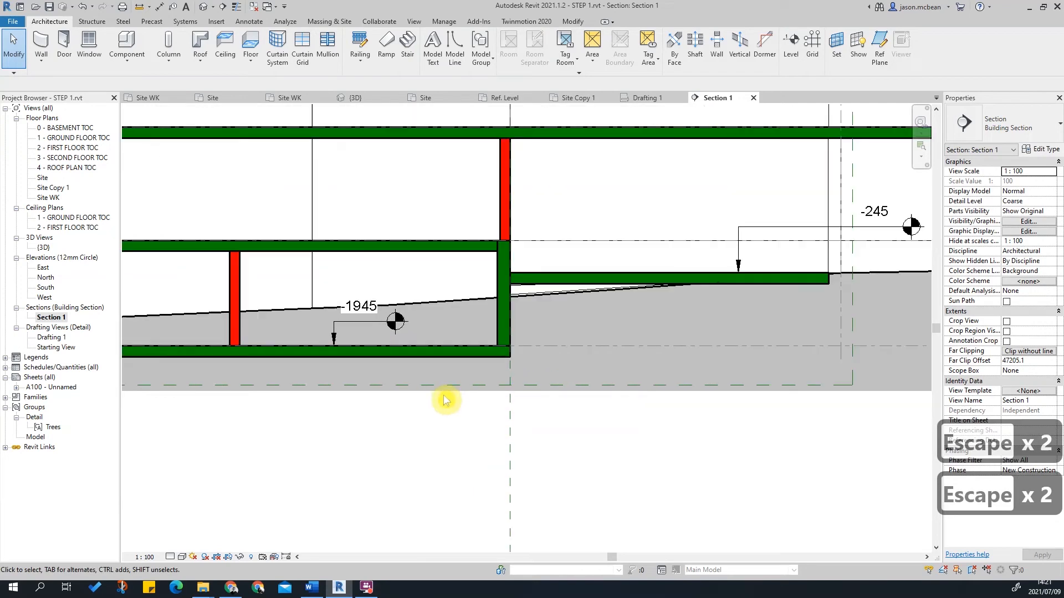
# Place a spot elevation similar to the -1945 one on the underside of the basement slab.
pyautogui.scroll(6, 452, 386)
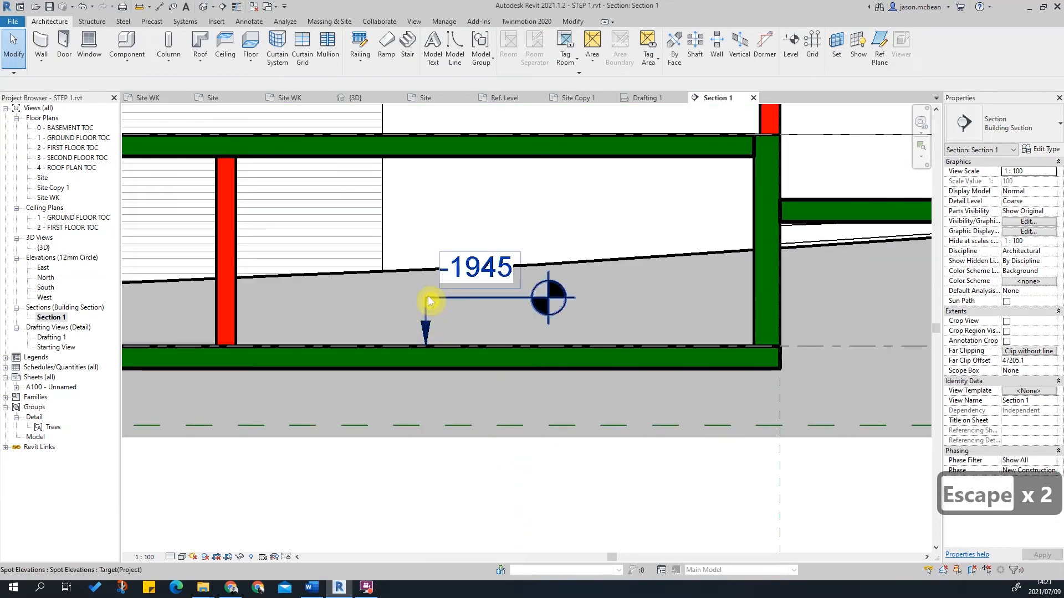
pyautogui.click(440, 300)
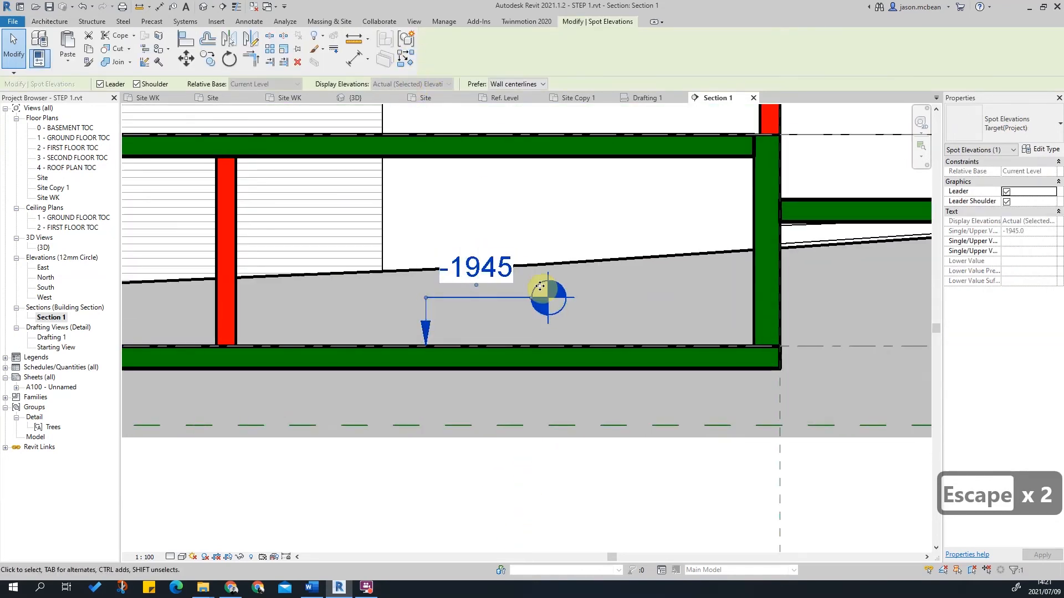
pyautogui.press('Escape')
pyautogui.click(426, 335)
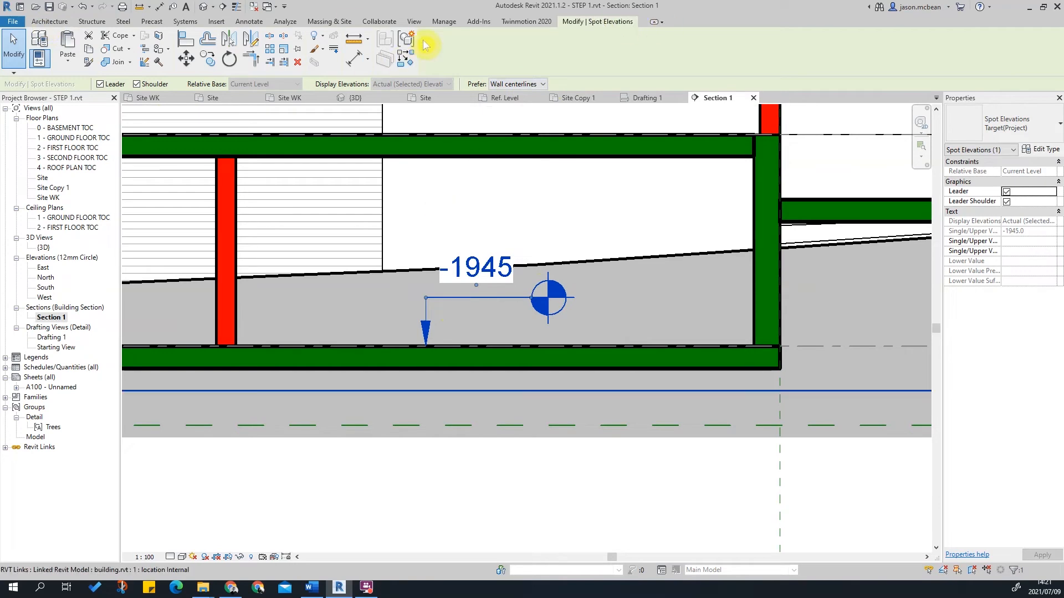
pyautogui.press('Escape')
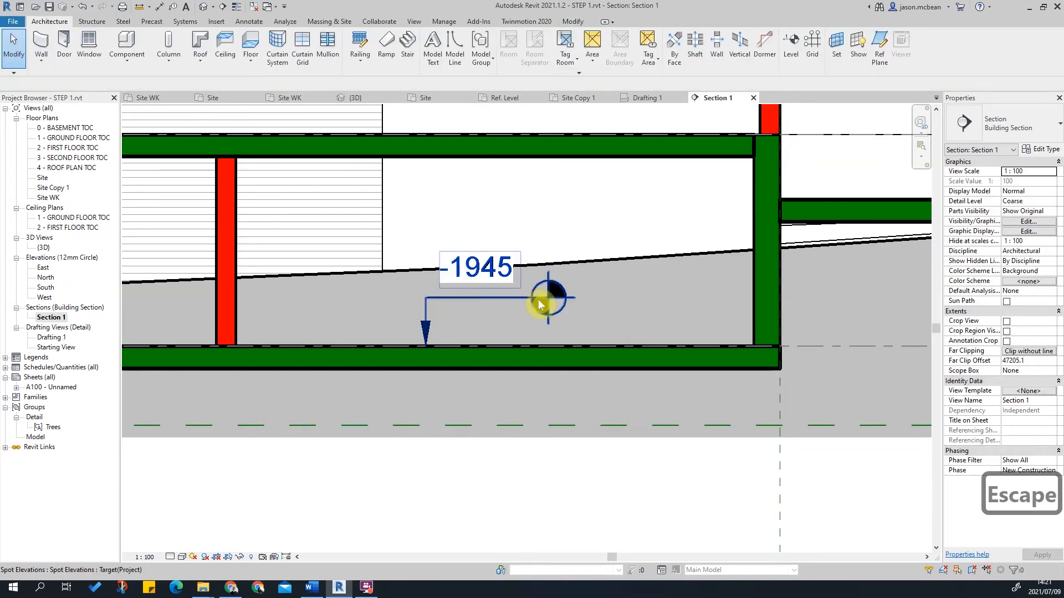
pyautogui.click(541, 303)
pyautogui.rightClick(540, 303)
pyautogui.click(551, 378)
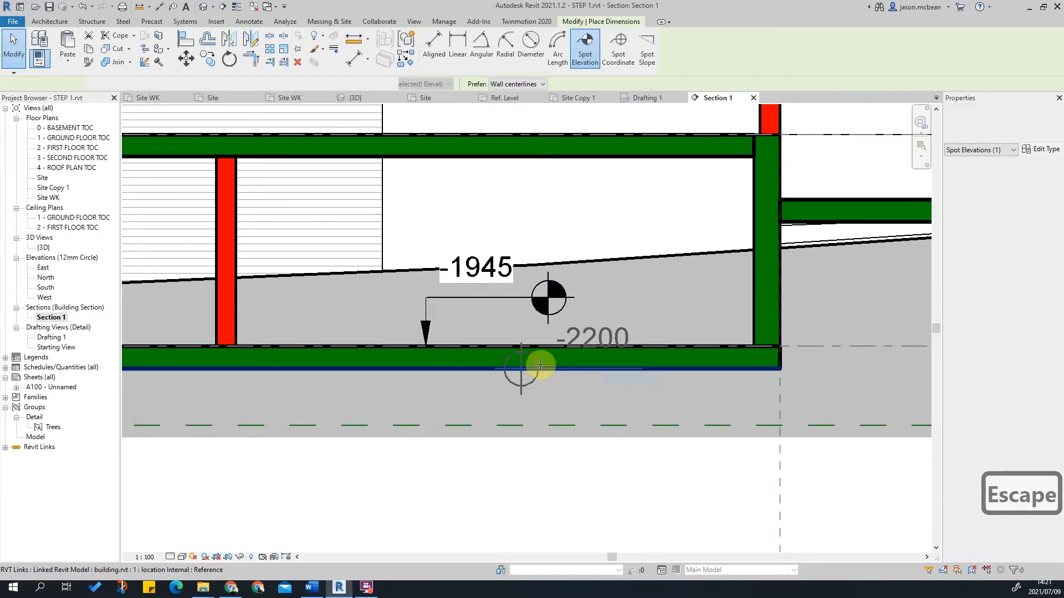
pyautogui.click(541, 365)
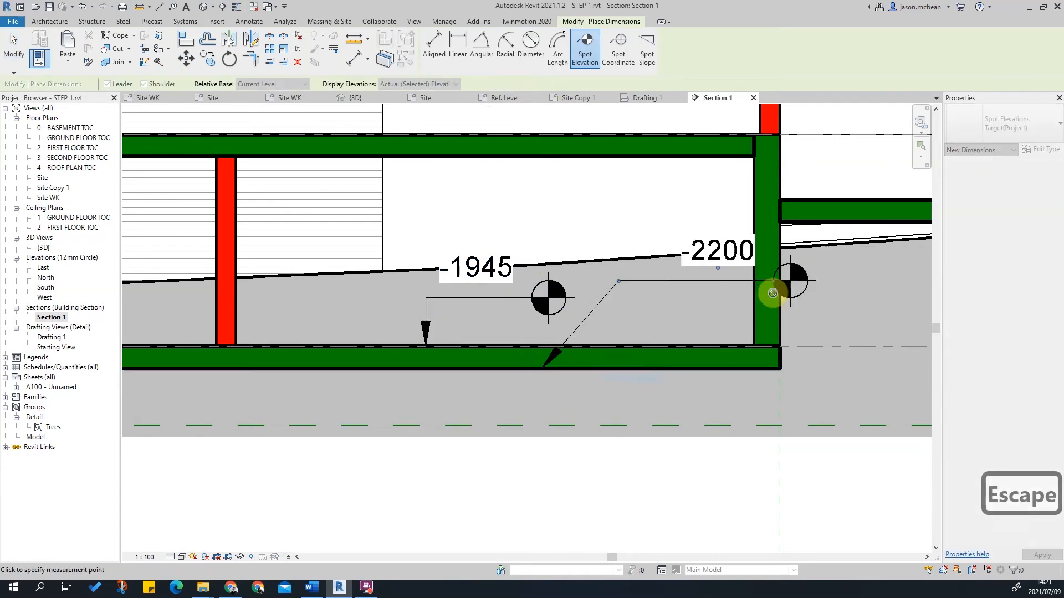
pyautogui.click(773, 293)
pyautogui.press('Escape')
pyautogui.press('Escape')
# Delete both spot elevations on the basement slab.
pyautogui.click(689, 284)
pyautogui.scroll(-2, 609, 327)
pyautogui.press('Delete')
pyautogui.click(606, 318)
pyautogui.press('Delete')
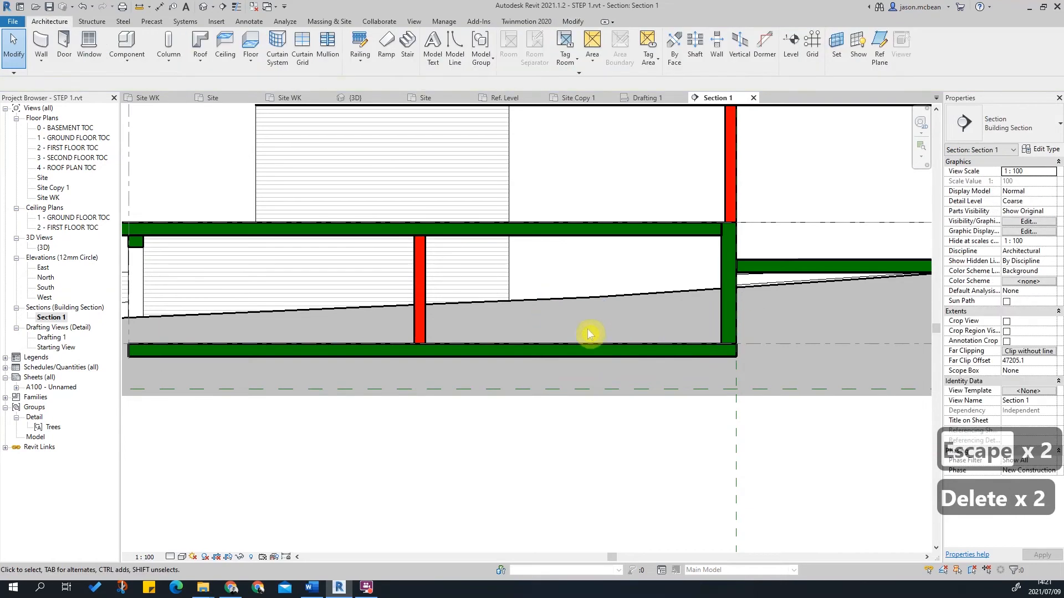
# Examine how the ground line runs from the basement wall's outer face to the underside of the -245 slab.
pyautogui.scroll(-3, 610, 343)
pyautogui.scroll(5, 471, 327)
pyautogui.scroll(-2, 489, 330)
pyautogui.scroll(2, 488, 332)
pyautogui.scroll(-2, 489, 271)
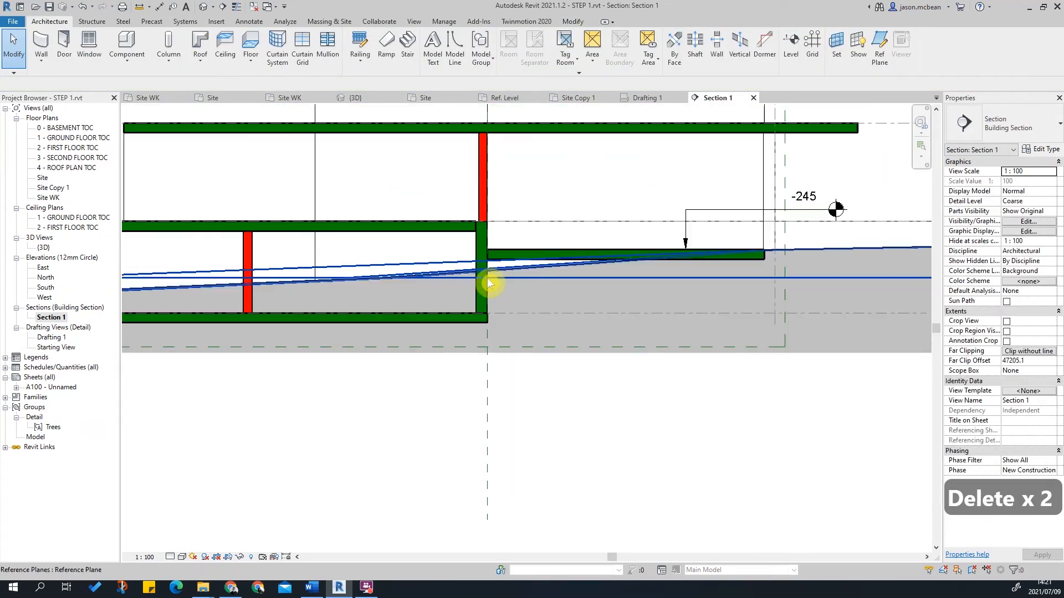
pyautogui.scroll(-2, 493, 328)
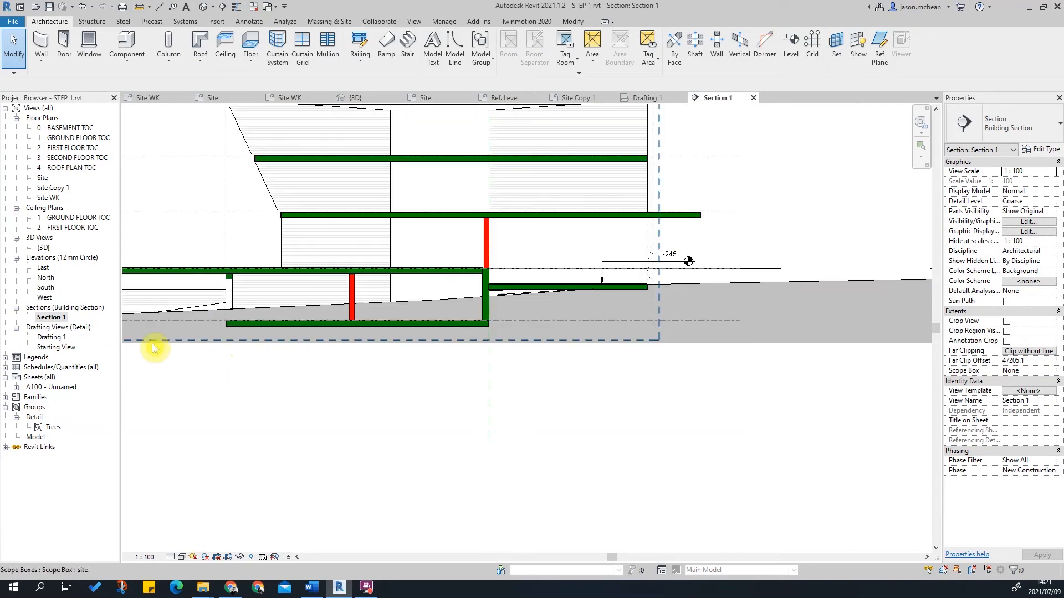
pyautogui.scroll(3, 418, 299)
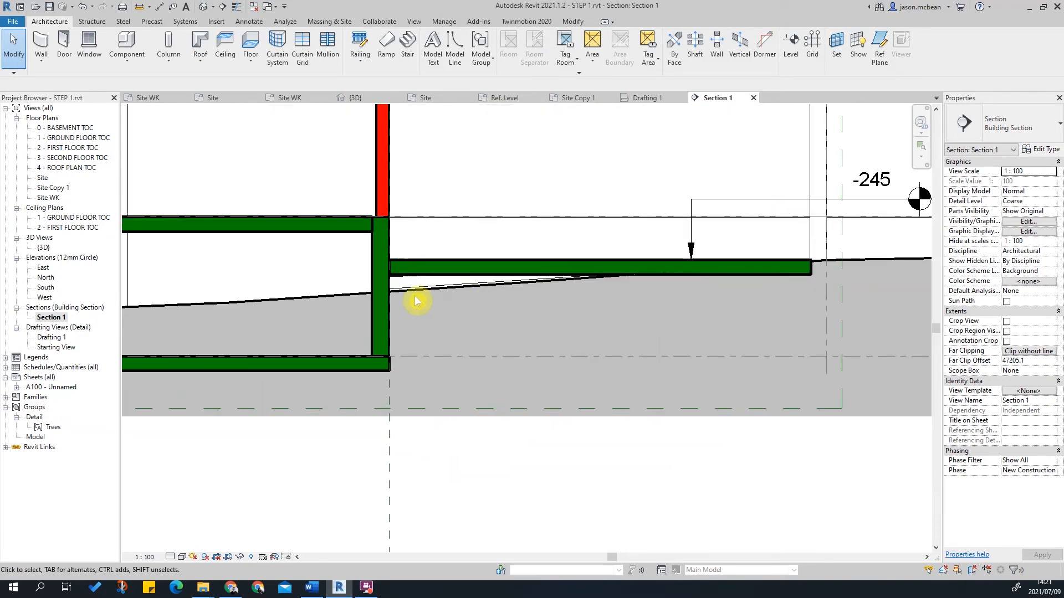
pyautogui.scroll(-2, 354, 308)
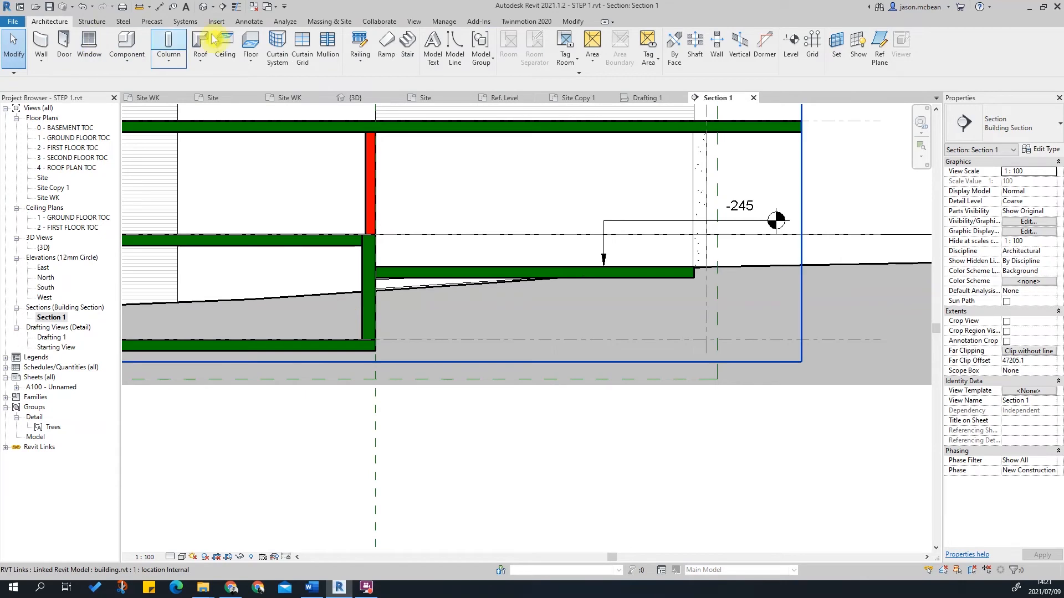
# Draw a horizontal detail line about 1100 mm long outward from the point where the ground line meets the basement wall's outer face.
pyautogui.scroll(4, 371, 302)
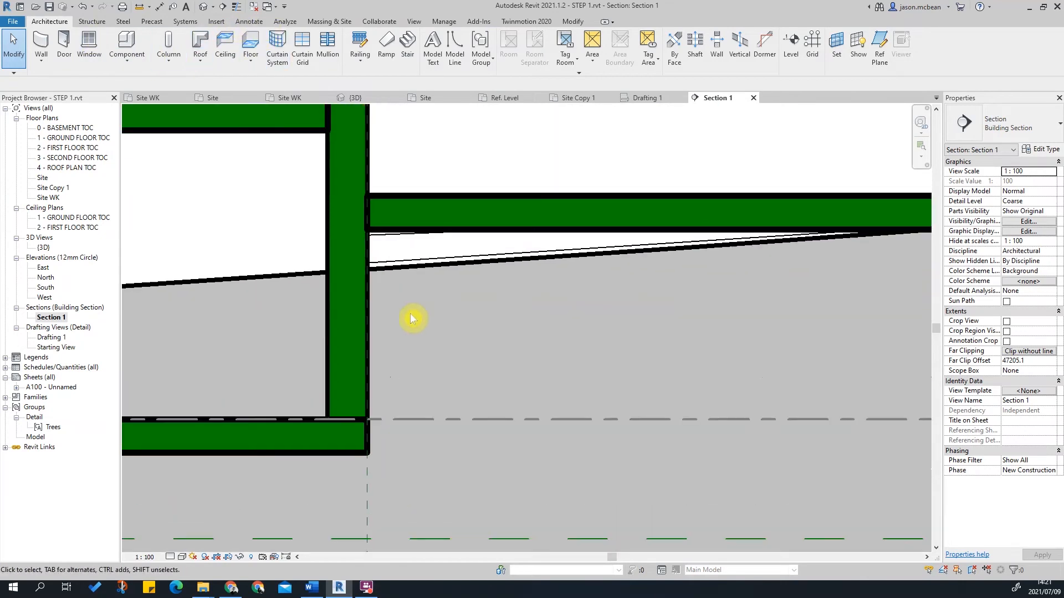
pyautogui.press('d')
pyautogui.press('l')
pyautogui.click(367, 270)
pyautogui.click(511, 277)
pyautogui.press('Escape')
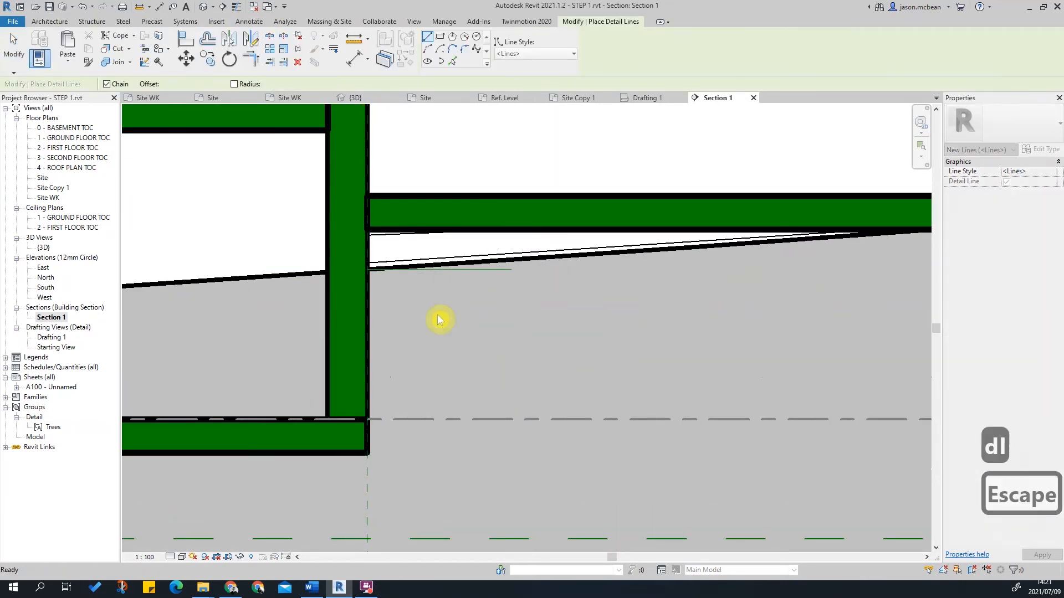
# Place a spot elevation with a leader on the horizontal detail line beside the basement wall.
pyautogui.click(249, 22)
pyautogui.click(194, 47)
pyautogui.scroll(-2, 441, 270)
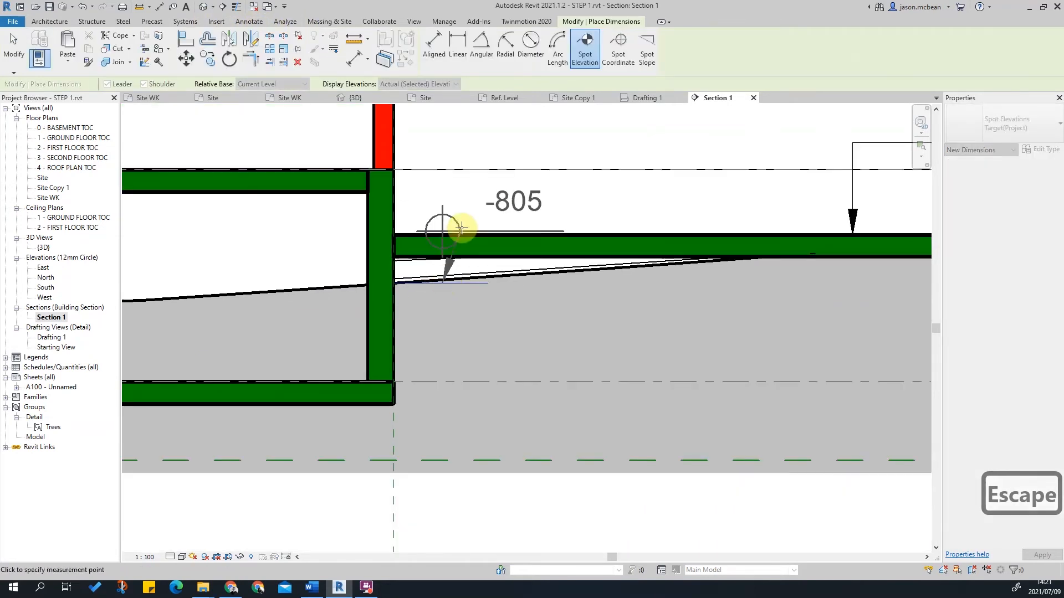
pyautogui.click(570, 210)
pyautogui.press('Escape')
pyautogui.press('Escape')
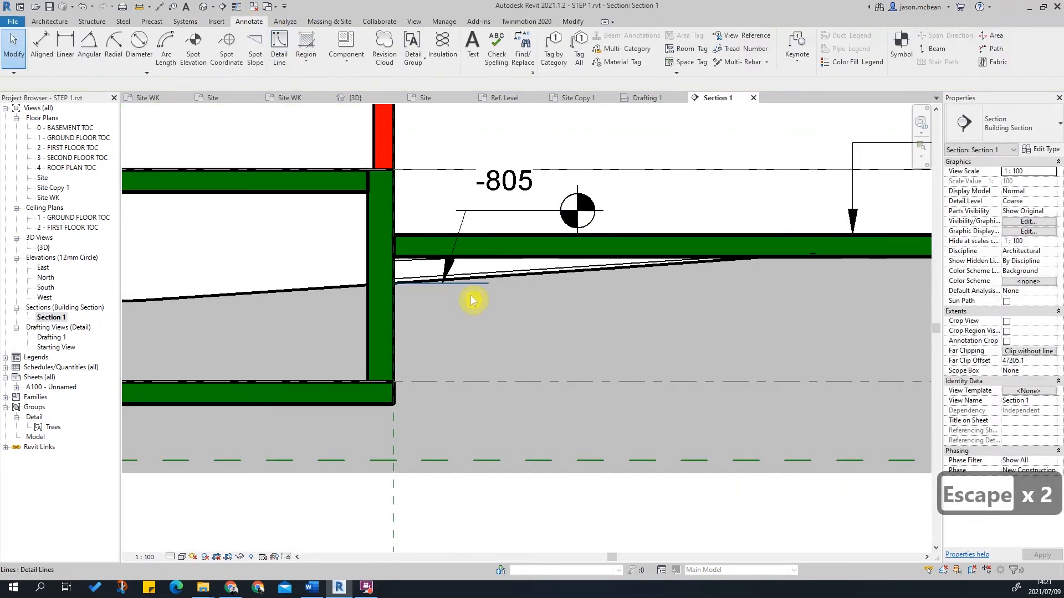
# Set the detail line beside the basement wall to a level of -500 through its spot elevation.
pyautogui.click(459, 284)
pyautogui.scroll(1, 460, 283)
pyautogui.scroll(-1, 457, 283)
pyautogui.scroll(1, 463, 286)
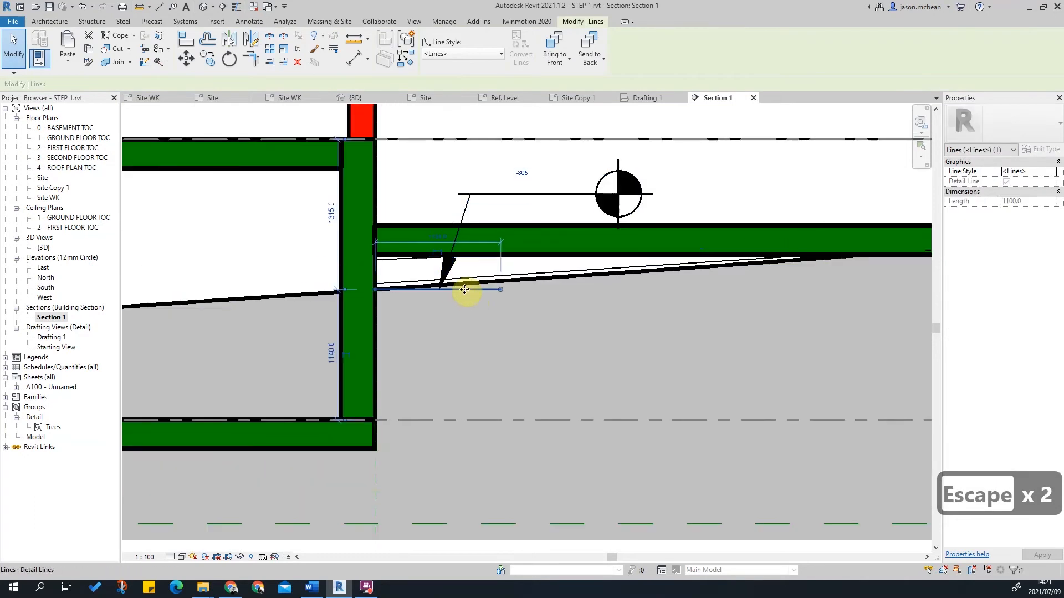
pyautogui.scroll(-3, 464, 292)
pyautogui.scroll(-4, 339, 286)
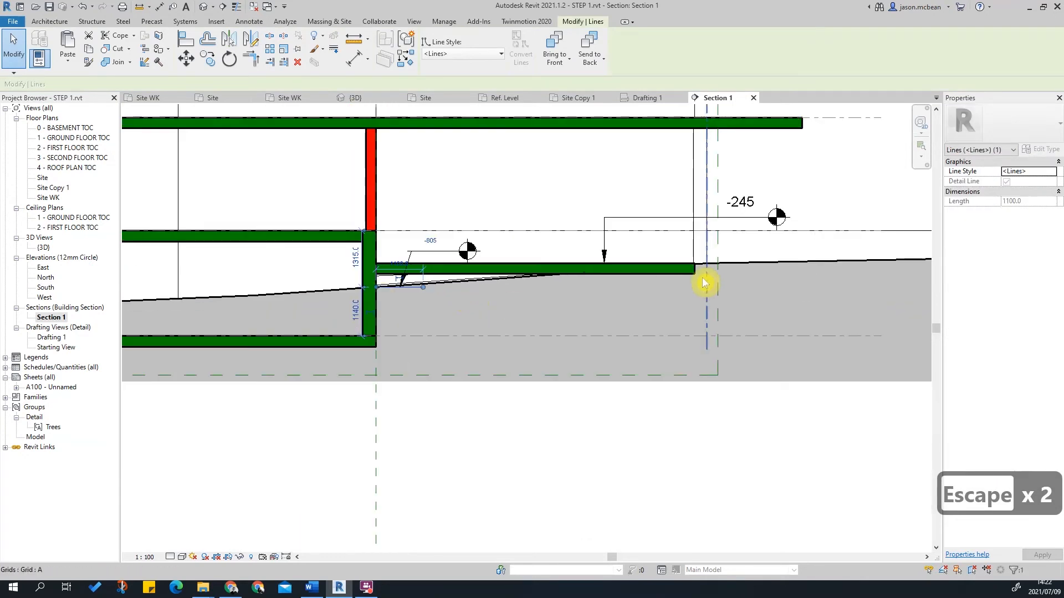
pyautogui.scroll(4, 702, 280)
pyautogui.scroll(-2, 285, 281)
pyautogui.scroll(3, 439, 238)
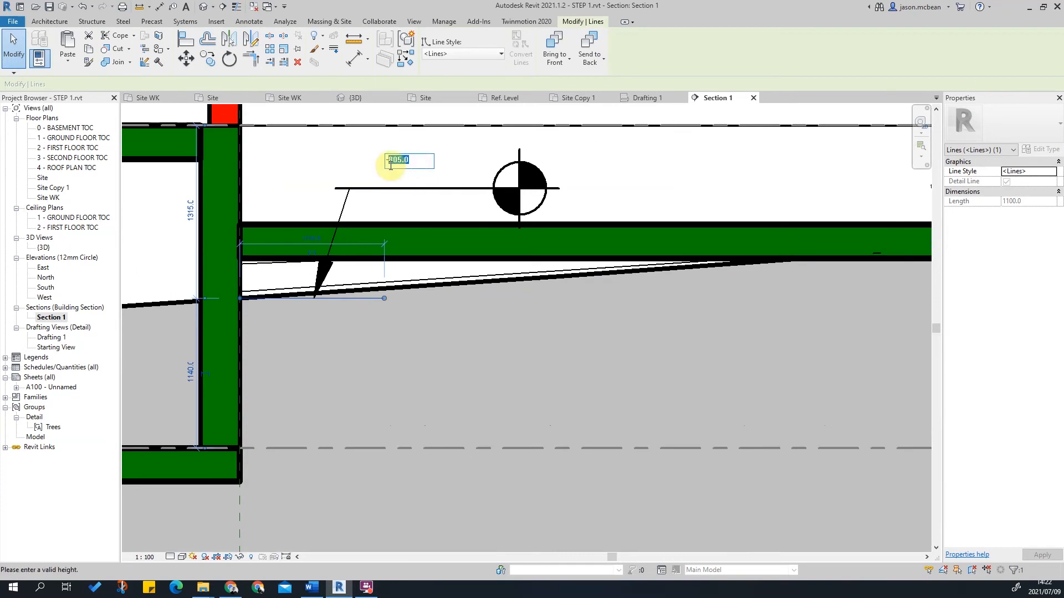
pyautogui.write('0')
pyautogui.press('Return')
pyautogui.press('Escape')
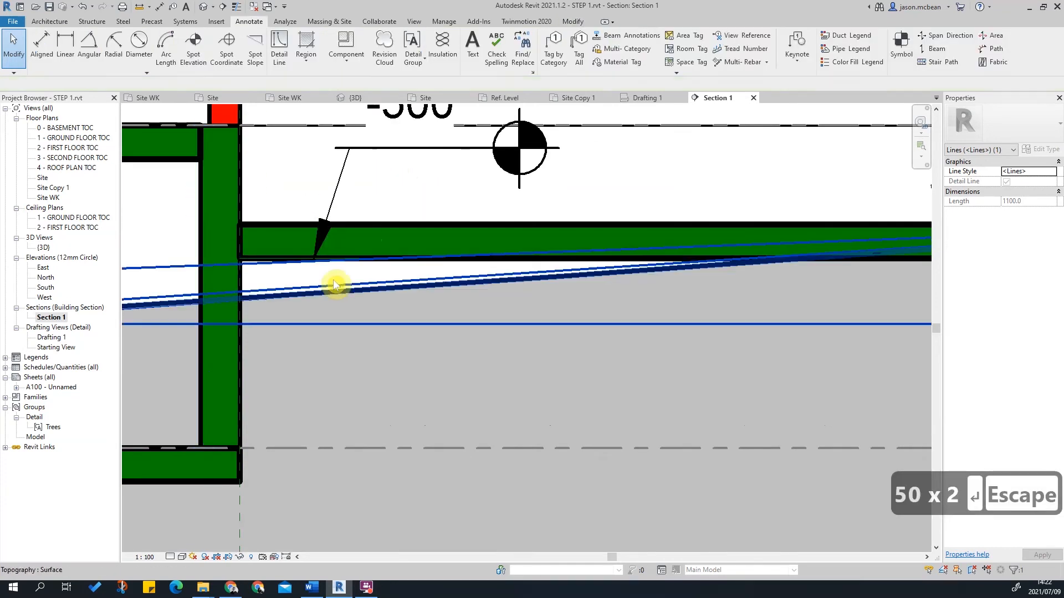
pyautogui.scroll(1, 369, 278)
pyautogui.press('Escape')
# Open the Site WK floor plan and dismiss the save reminder without saving.
pyautogui.scroll(-2, 369, 278)
pyautogui.scroll(3, 360, 274)
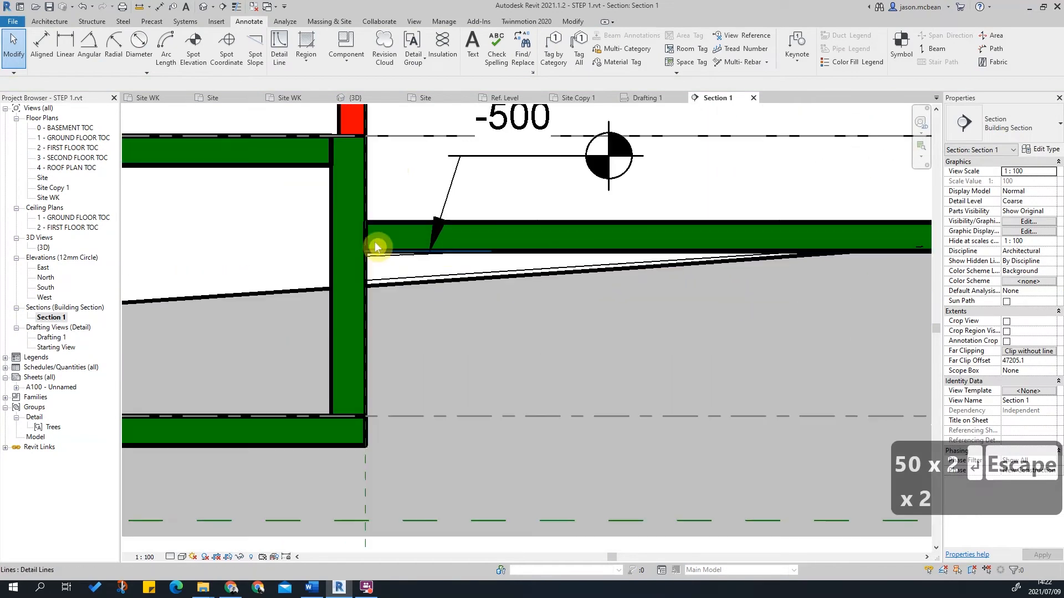
pyautogui.scroll(1, 360, 261)
pyautogui.scroll(-2, 363, 258)
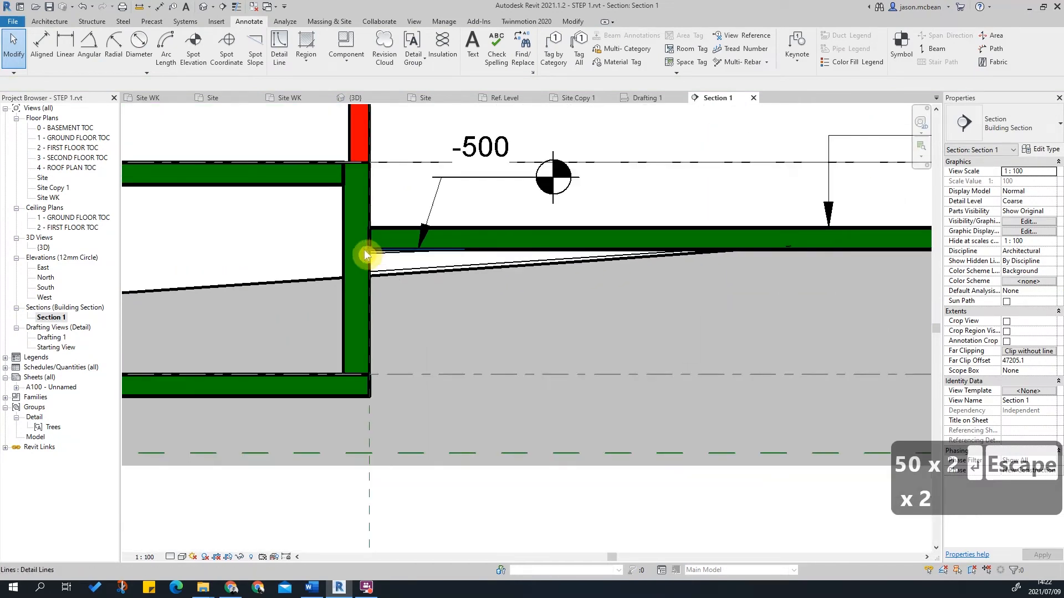
pyautogui.scroll(-3, 376, 290)
pyautogui.scroll(-2, 373, 351)
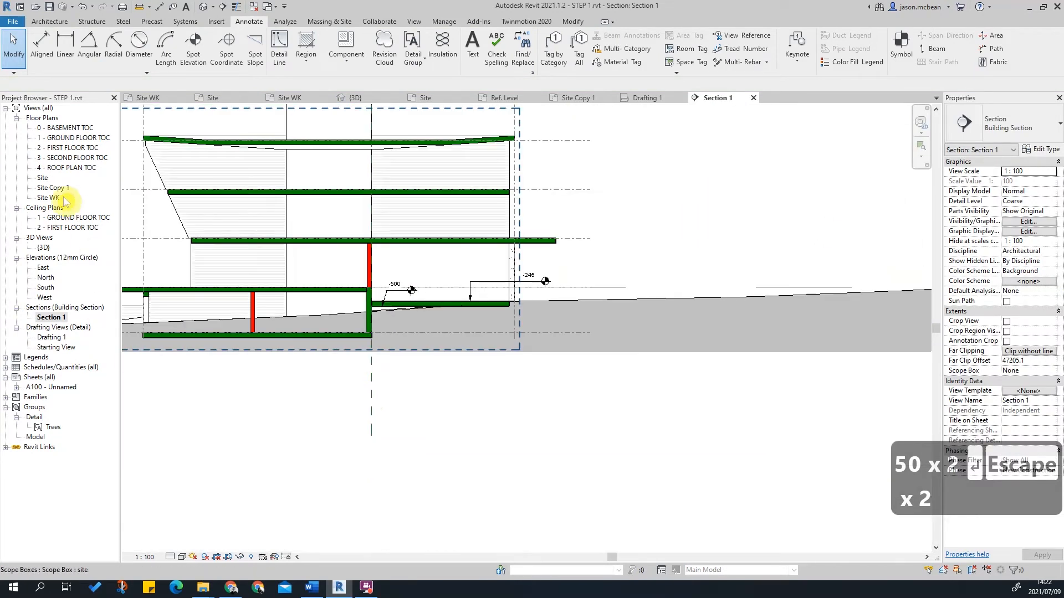
pyautogui.click(375, 424)
pyautogui.press('Escape')
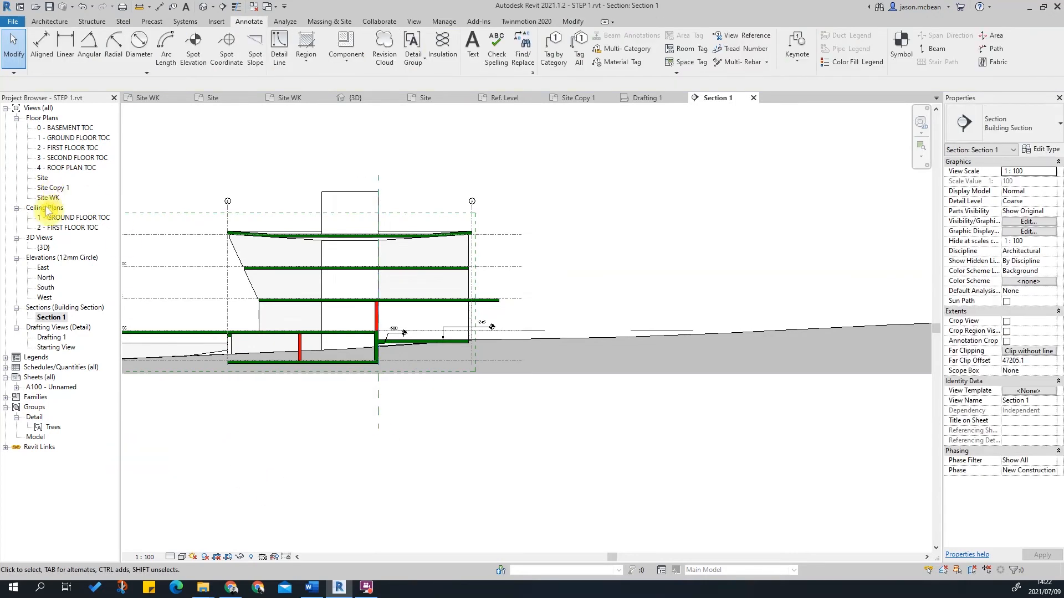
pyautogui.click(47, 198)
pyautogui.doubleClick(48, 198)
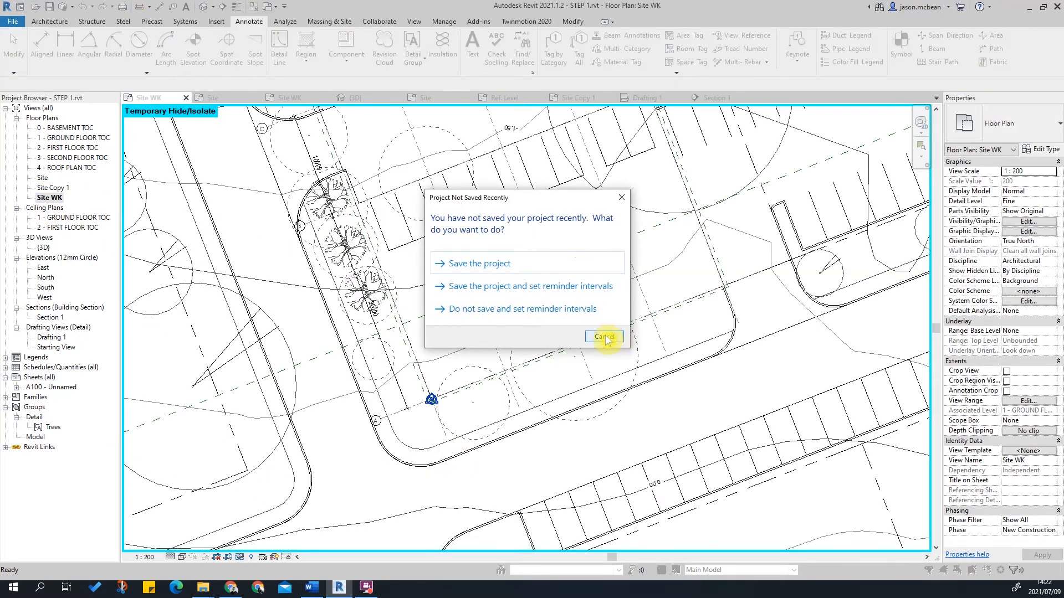
pyautogui.click(606, 338)
pyautogui.press('Escape')
pyautogui.press('Escape')
pyautogui.click(480, 343)
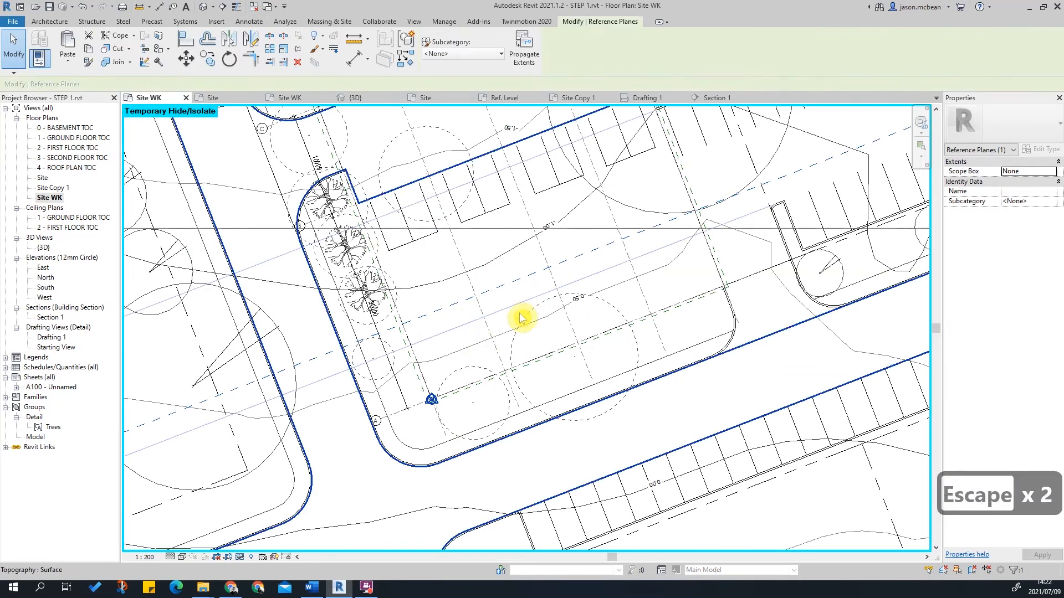
pyautogui.press('Escape')
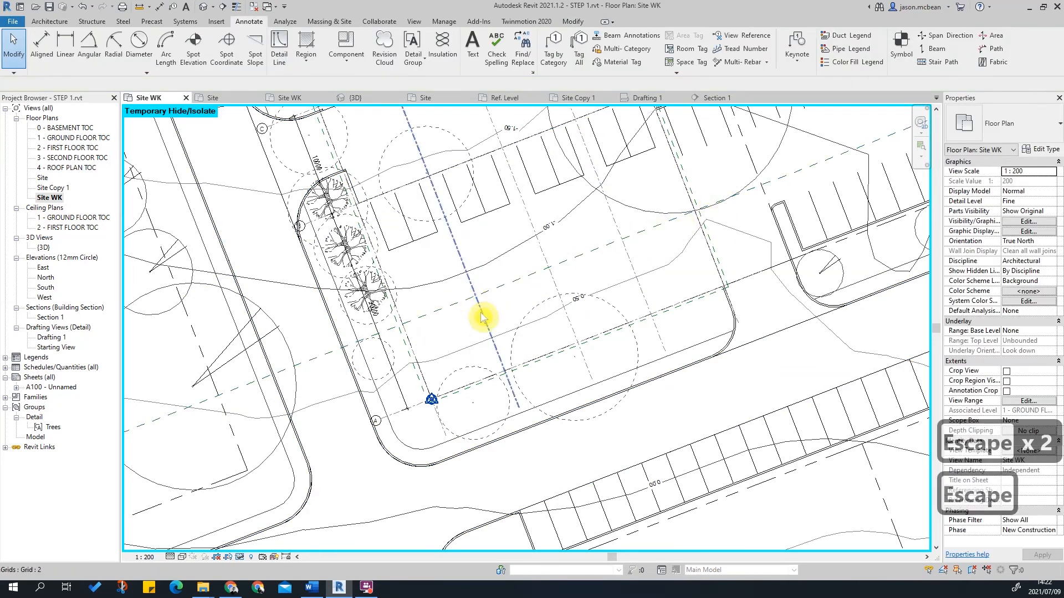
# Trace the -1.00 contour with chained detail lines, from the road west of the trees to the parking bays east of grid 5.
pyautogui.scroll(-3, 308, 297)
pyautogui.scroll(3, 289, 320)
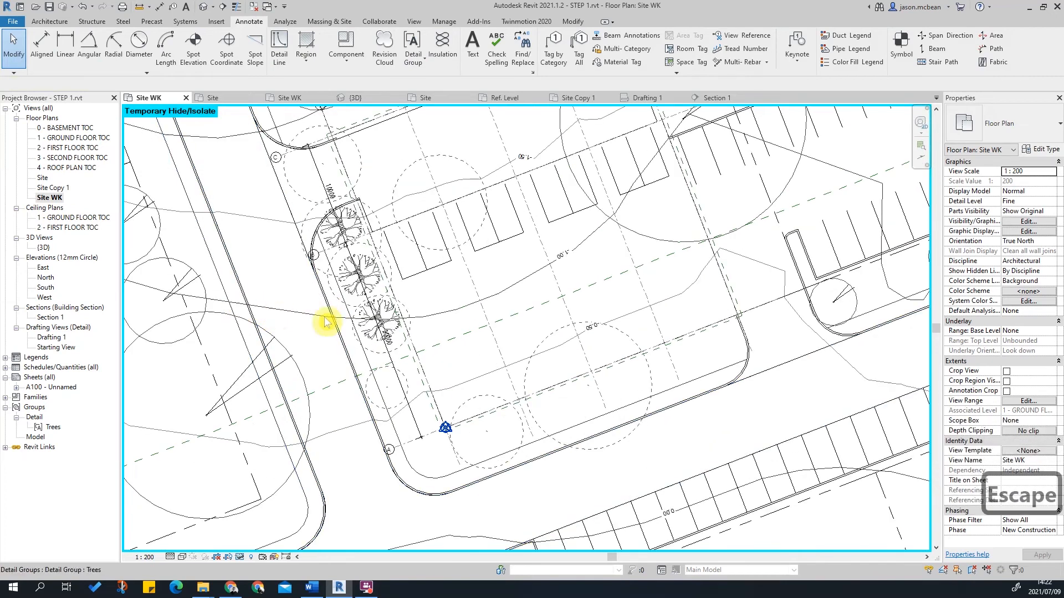
pyautogui.moveTo(539, 333); pyautogui.dragTo(551, 363, button='middle')
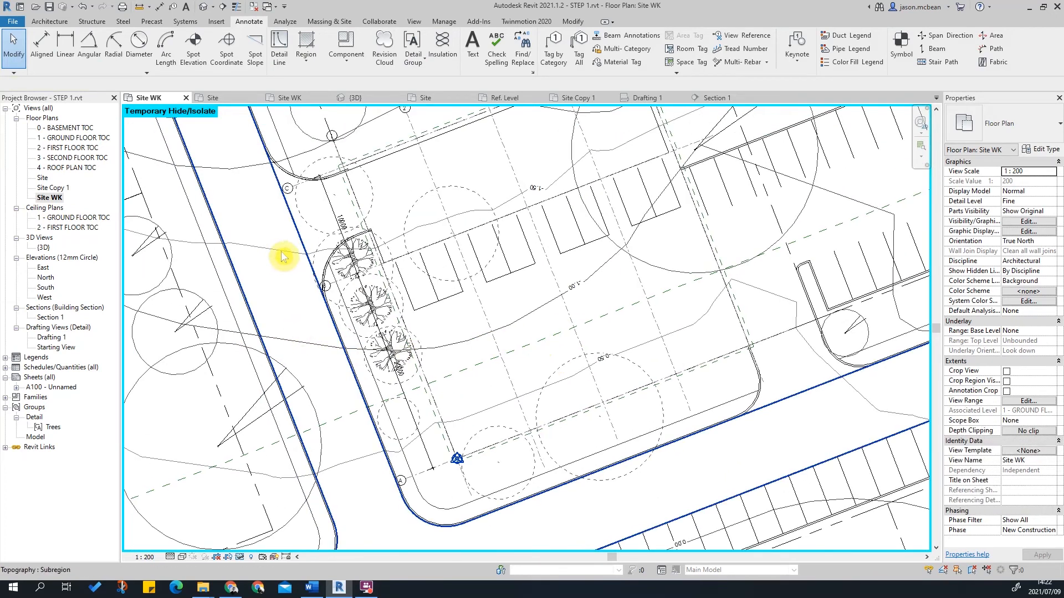
pyautogui.moveTo(363, 248); pyautogui.dragTo(366, 197, button='middle')
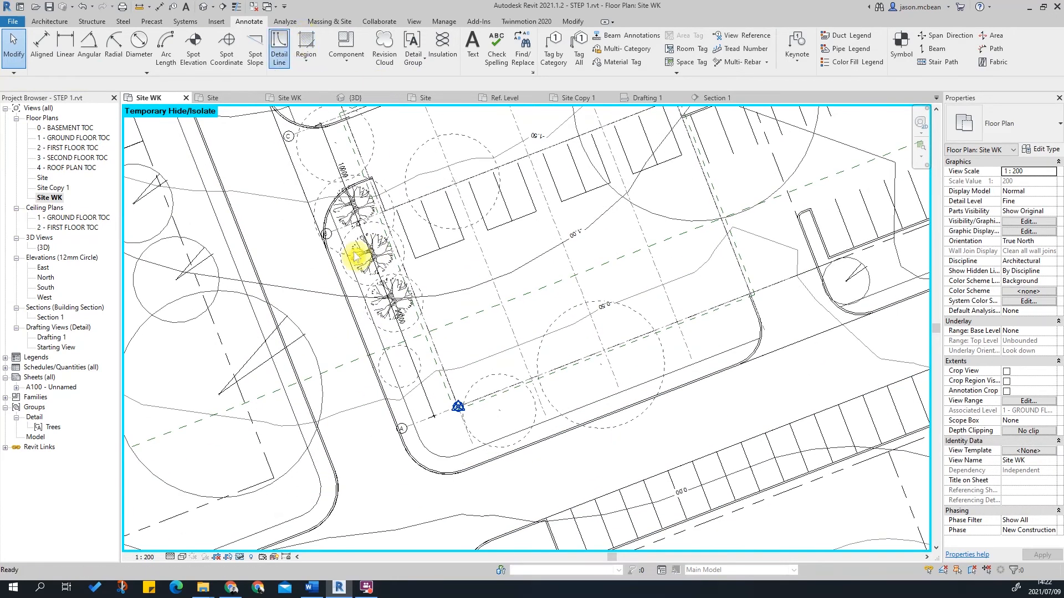
pyautogui.click(283, 50)
pyautogui.scroll(2, 271, 282)
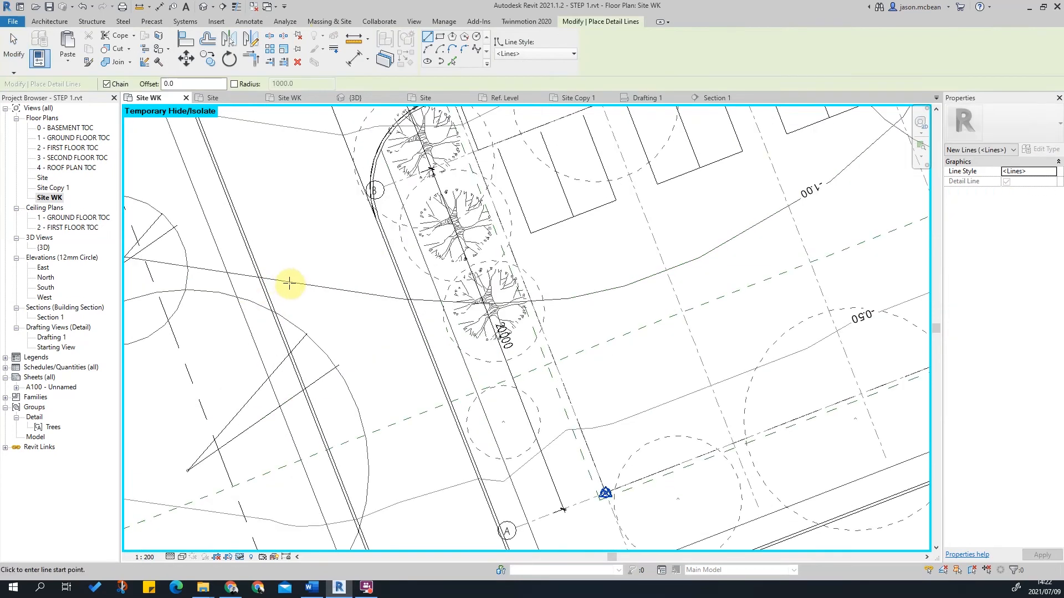
pyautogui.click(287, 281)
pyautogui.scroll(2, 366, 296)
pyautogui.click(433, 301)
pyautogui.click(553, 311)
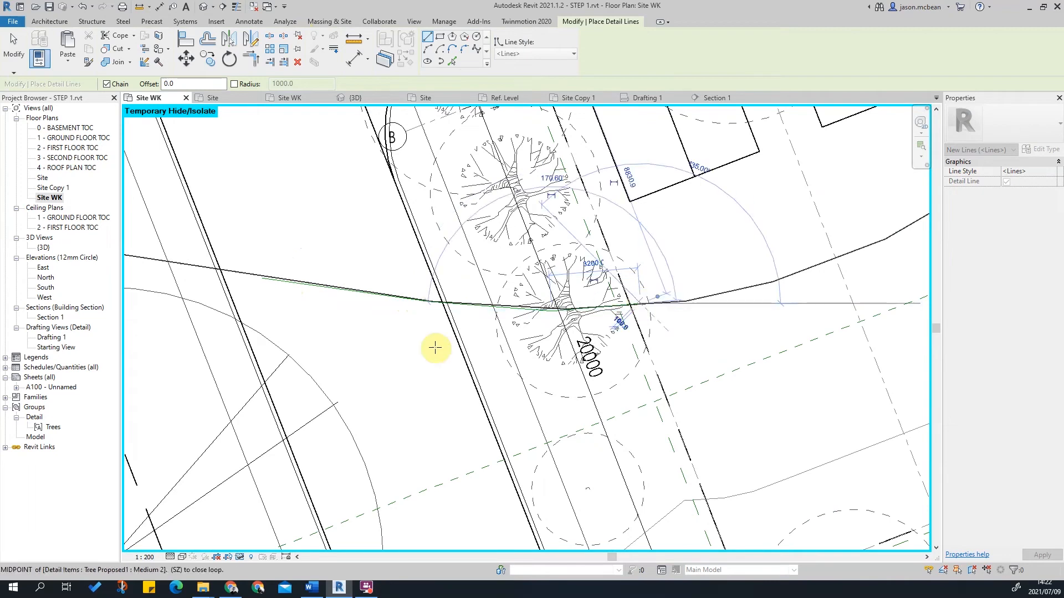
pyautogui.scroll(-2, 634, 299)
pyautogui.click(589, 322)
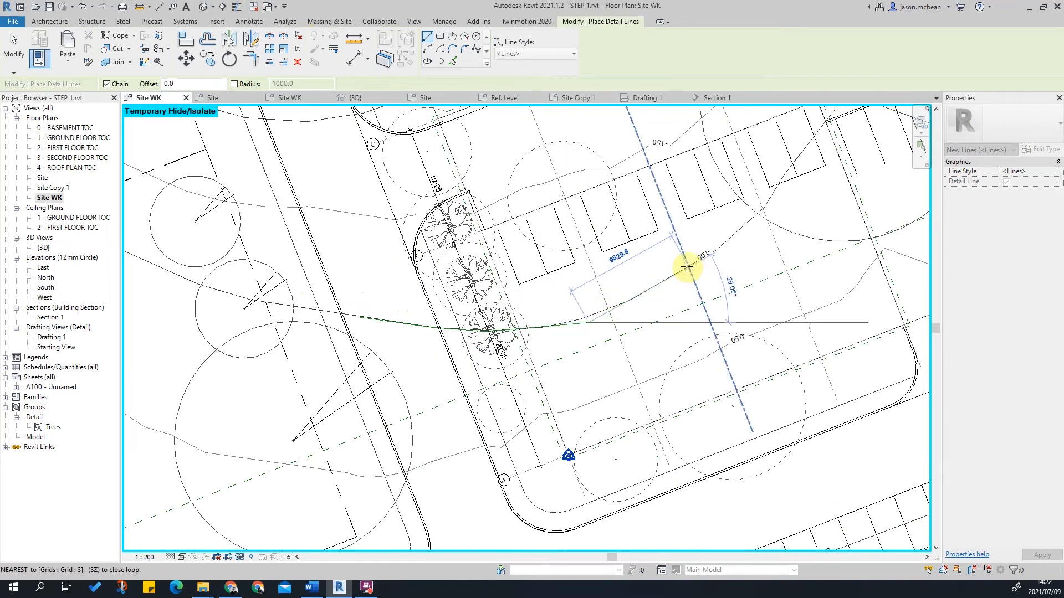
pyautogui.click(688, 271)
pyautogui.click(738, 231)
pyautogui.moveTo(792, 164); pyautogui.dragTo(549, 356, button='middle')
pyautogui.click(549, 355)
pyautogui.click(681, 304)
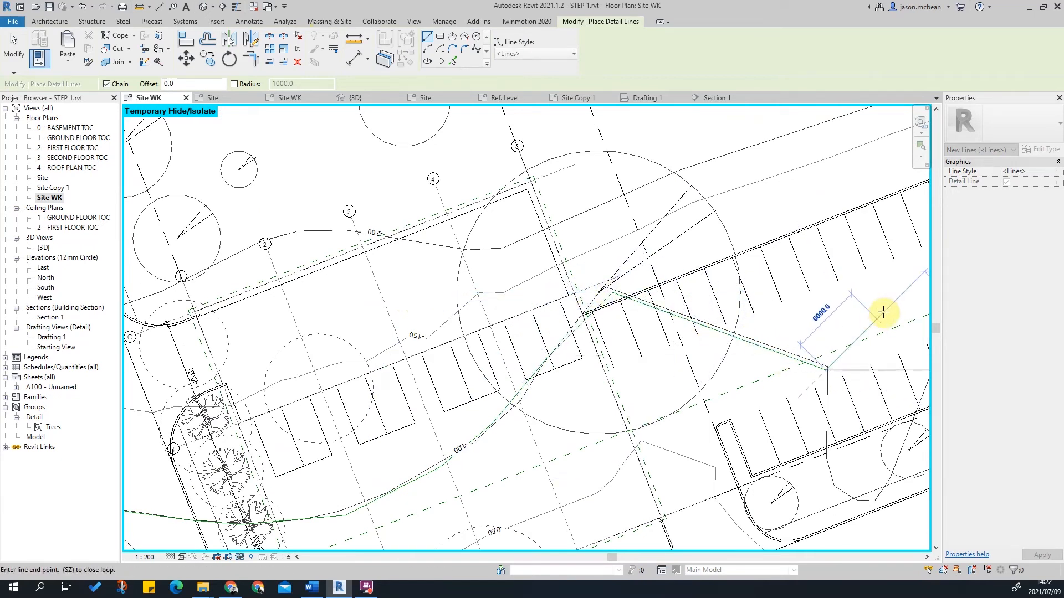
pyautogui.press('Escape')
# Trace the -2.00 contour with detail lines, from beyond grid 5 westward past grid 1 and across the road.
pyautogui.scroll(2, 584, 221)
pyautogui.click(576, 212)
pyautogui.click(504, 240)
pyautogui.click(476, 263)
pyautogui.click(423, 262)
pyautogui.click(331, 249)
pyautogui.press('Escape')
pyautogui.click(269, 230)
pyautogui.moveTo(209, 250); pyautogui.dragTo(605, 167, button='middle')
pyautogui.click(622, 164)
pyautogui.click(573, 180)
pyautogui.click(490, 223)
pyautogui.click(403, 257)
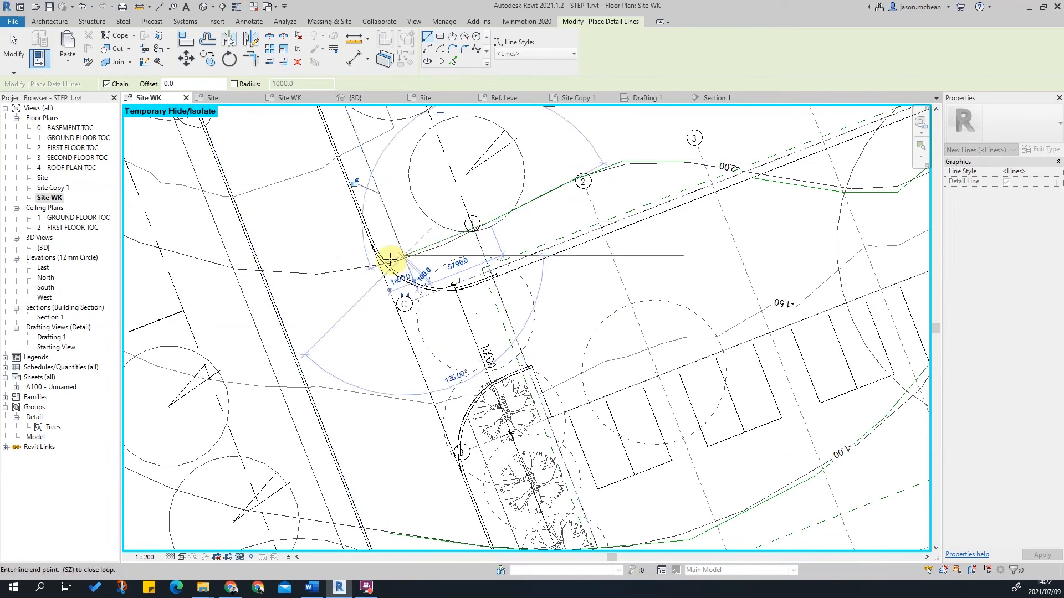
pyautogui.click(348, 277)
pyautogui.scroll(-2, 420, 277)
pyautogui.click(318, 277)
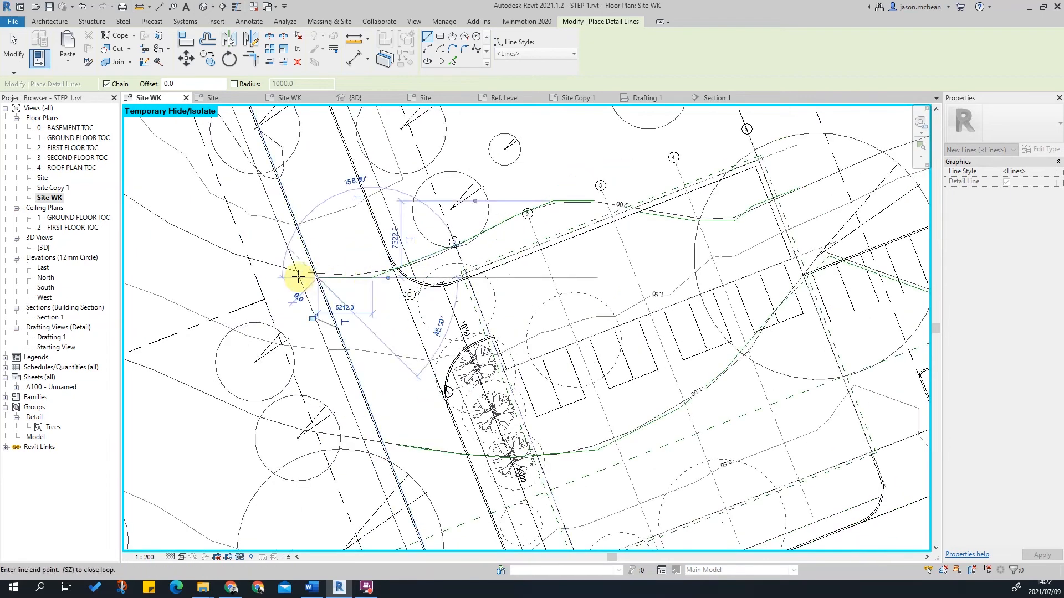
pyautogui.click(184, 241)
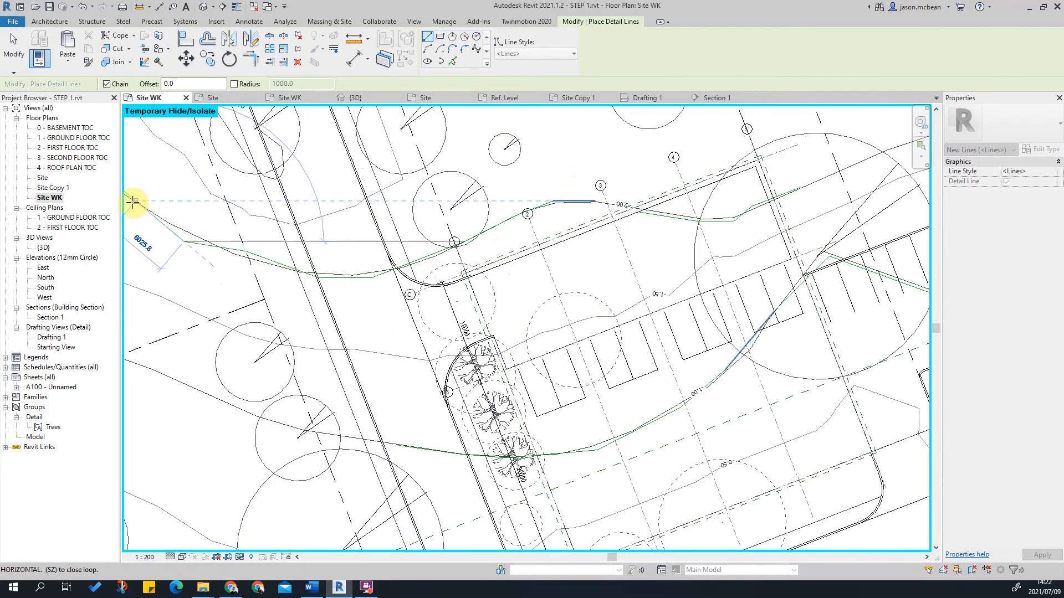
pyautogui.press('Escape')
# Trace the -1.50 contour with detail lines, from west of the road eastward through the building to beyond grid 5.
pyautogui.scroll(-2, 616, 293)
pyautogui.scroll(4, 629, 295)
pyautogui.scroll(-3, 693, 292)
pyautogui.scroll(3, 427, 314)
pyautogui.scroll(-2, 476, 331)
pyautogui.click(271, 287)
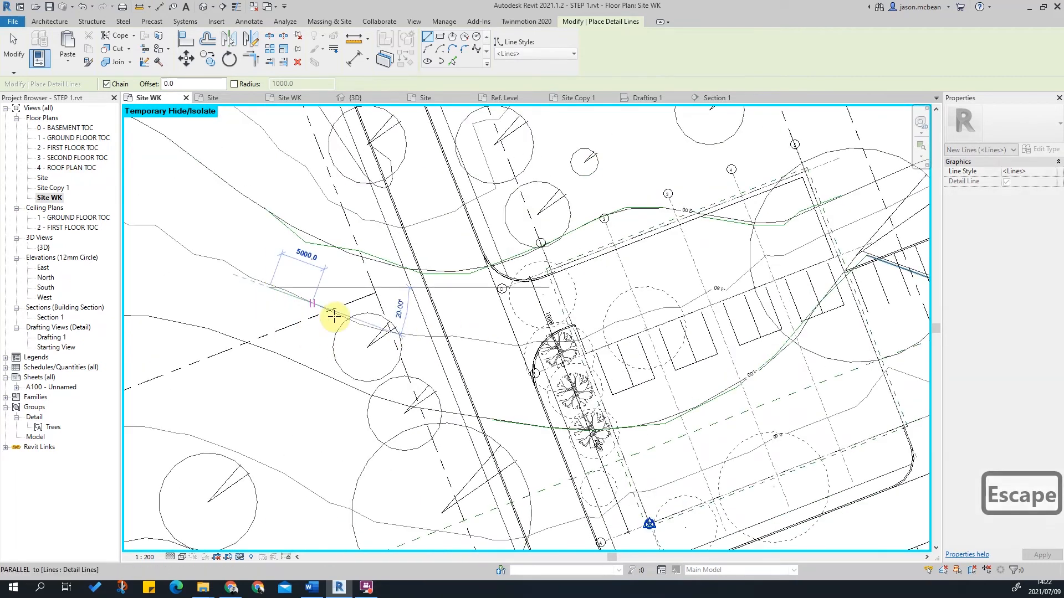
pyautogui.click(477, 336)
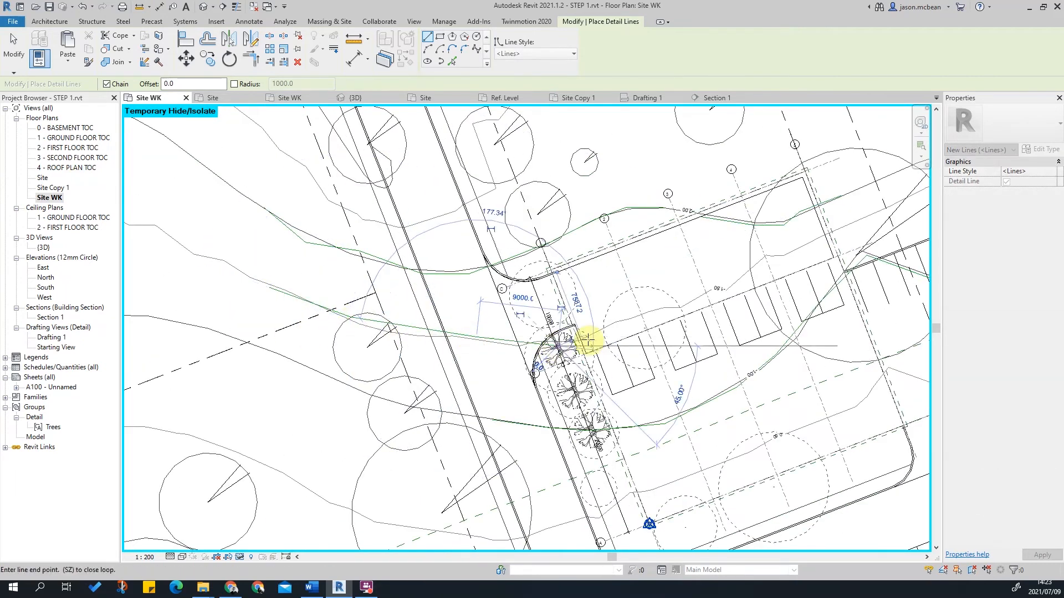
pyautogui.click(720, 286)
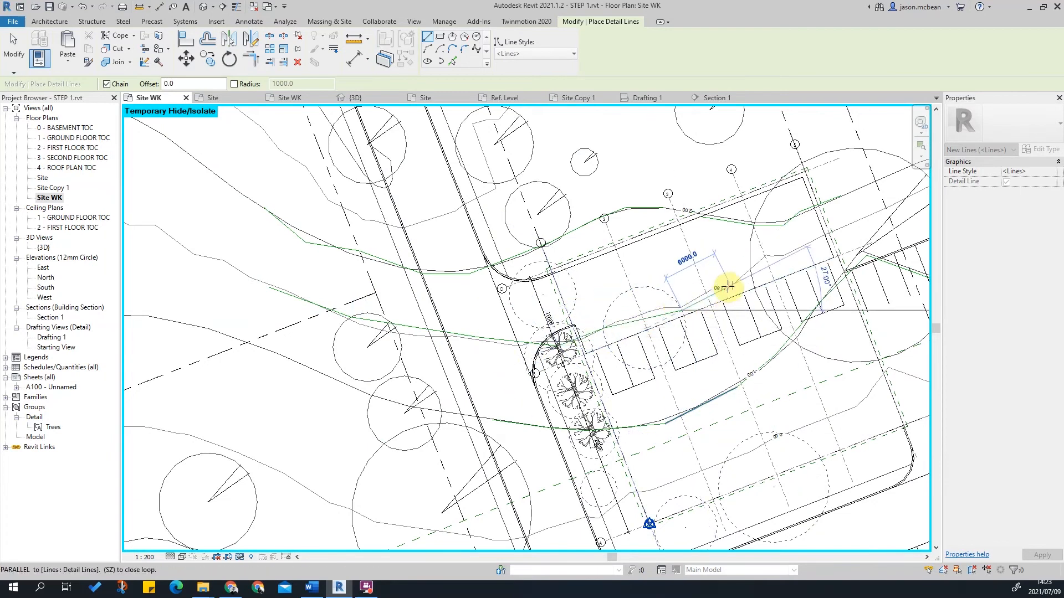
pyautogui.moveTo(786, 255); pyautogui.dragTo(409, 344, button='middle')
pyautogui.click(450, 303)
pyautogui.scroll(2, 535, 271)
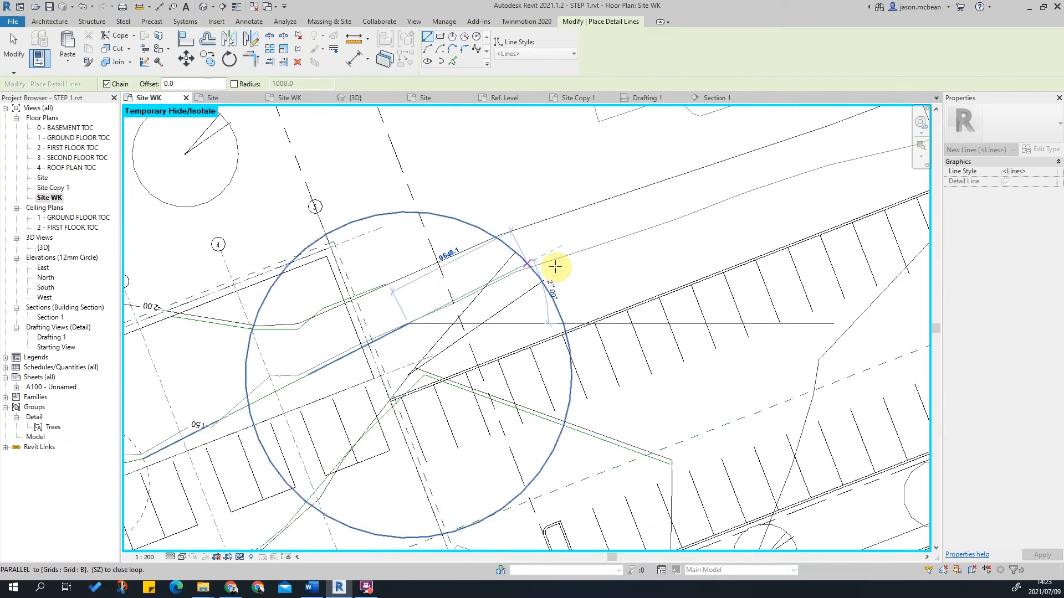
pyautogui.press('Escape')
pyautogui.press('Escape')
# Examine the traced contours and where the dashed reference plane crosses the building between the -1.00 and -0.50 contours.
pyautogui.scroll(-2, 644, 284)
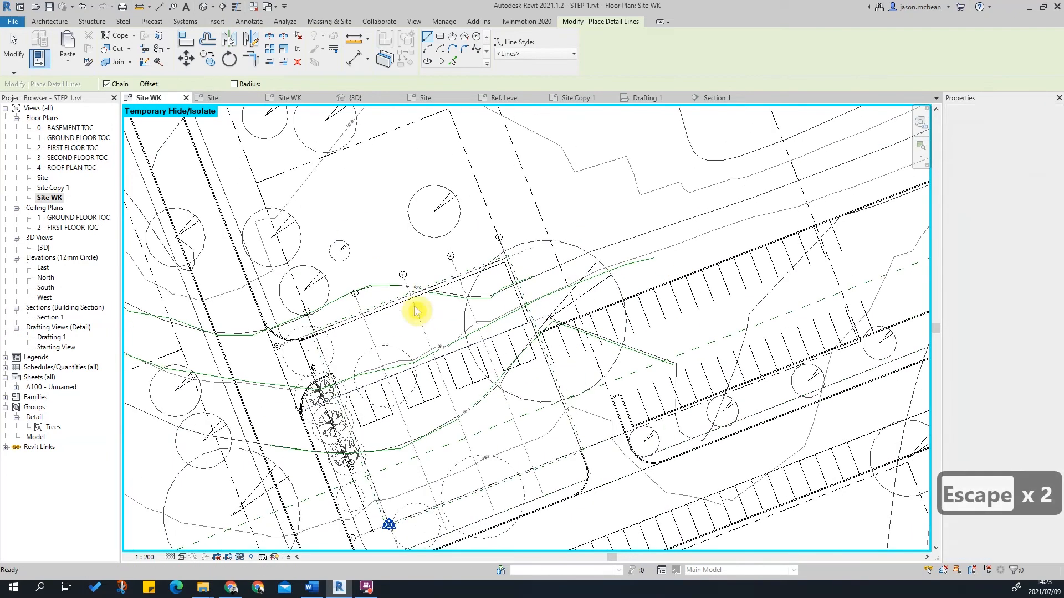
pyautogui.scroll(2, 435, 313)
pyautogui.moveTo(671, 250)
pyautogui.mouseDown(button='middle')
pyautogui.moveTo(718, 223)
pyautogui.moveTo(496, 225)
pyautogui.moveTo(467, 302)
pyautogui.mouseUp(button='middle')
pyautogui.scroll(-2, 320, 346)
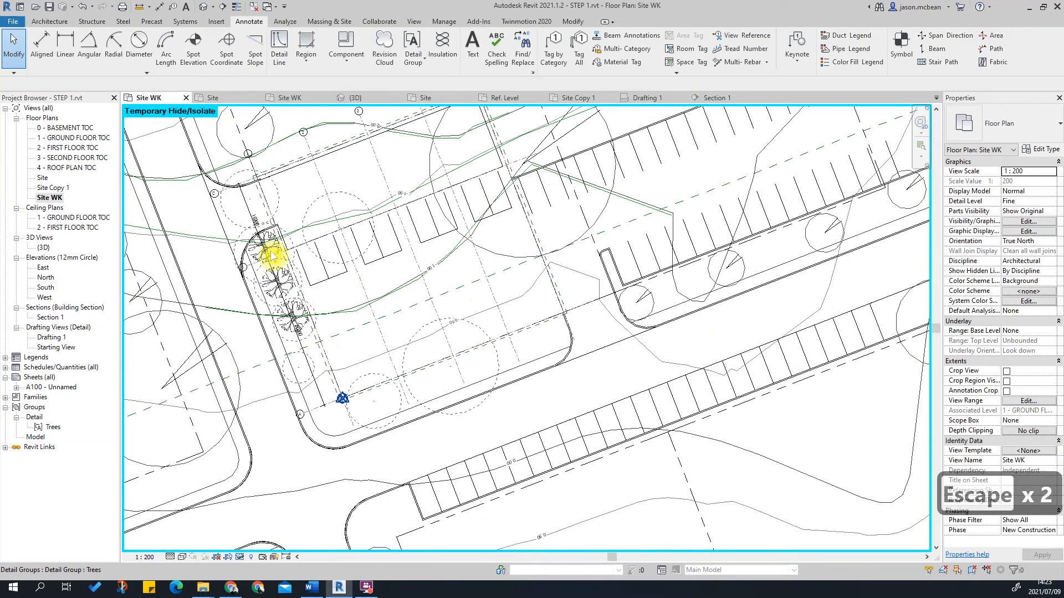
pyautogui.scroll(3, 339, 280)
pyautogui.scroll(2, 305, 404)
pyautogui.scroll(-2, 216, 171)
pyautogui.scroll(1, 348, 280)
pyautogui.moveTo(350, 283); pyautogui.dragTo(422, 355, button='middle')
pyautogui.click(362, 366)
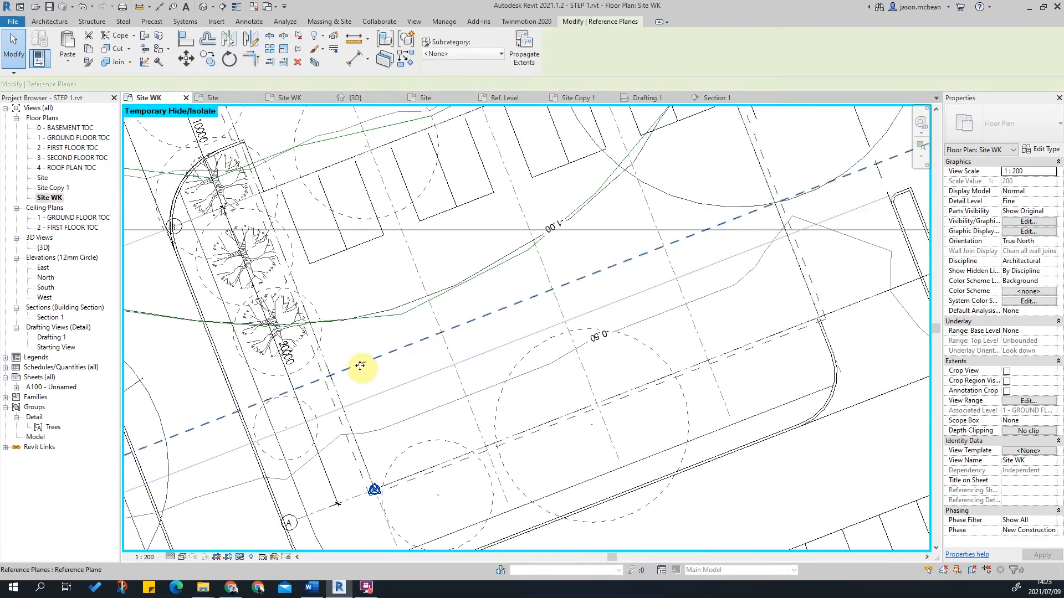
pyautogui.scroll(3, 362, 367)
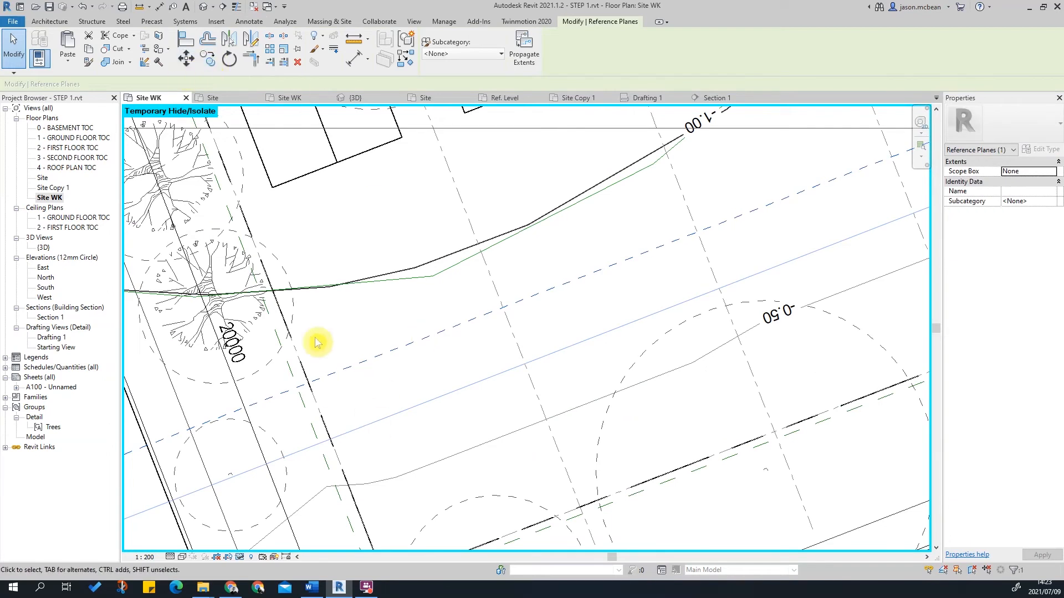
pyautogui.scroll(-2, 443, 368)
pyautogui.scroll(1, 440, 364)
pyautogui.press('Escape')
pyautogui.press('Escape')
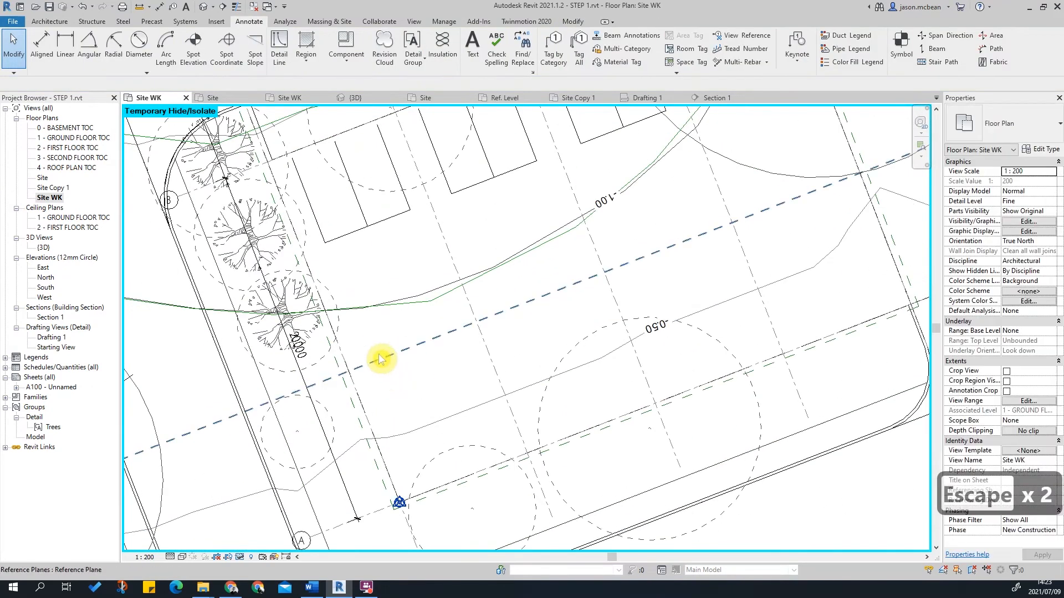
pyautogui.press('Escape')
pyautogui.moveTo(462, 406); pyautogui.dragTo(539, 530, button='middle')
pyautogui.press('Escape')
pyautogui.scroll(-2, 367, 282)
pyautogui.moveTo(477, 331); pyautogui.dragTo(449, 343, button='middle')
pyautogui.press('Escape')
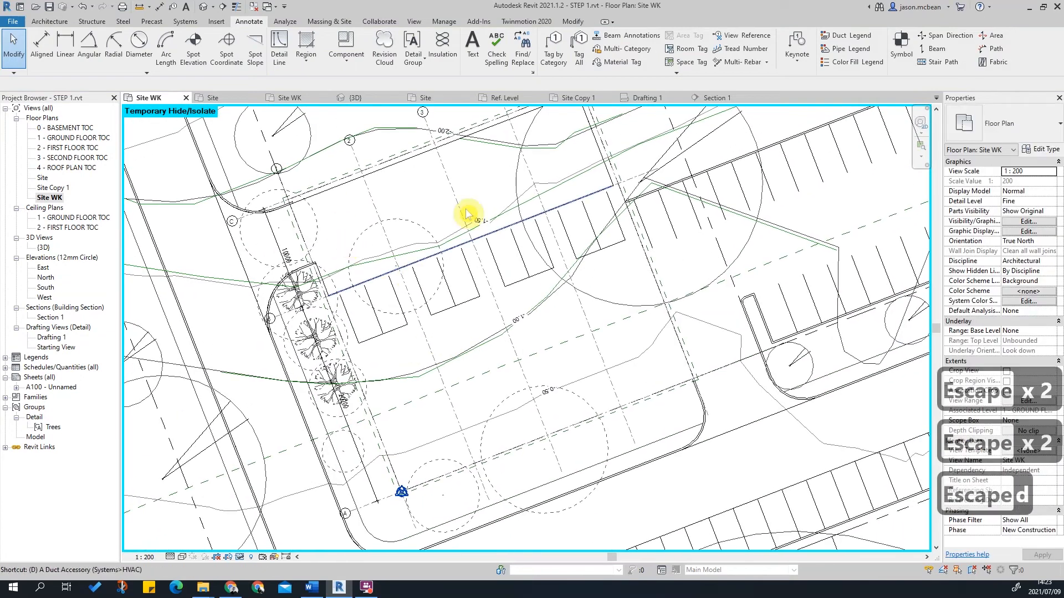
# Draw a detail line along grid 1, ending at its intersection with the dashed reference plane.
pyautogui.press('l')
pyautogui.scroll(5, 290, 202)
pyautogui.click(290, 204)
pyautogui.scroll(-3, 447, 180)
pyautogui.moveTo(492, 477); pyautogui.dragTo(357, 167, button='middle')
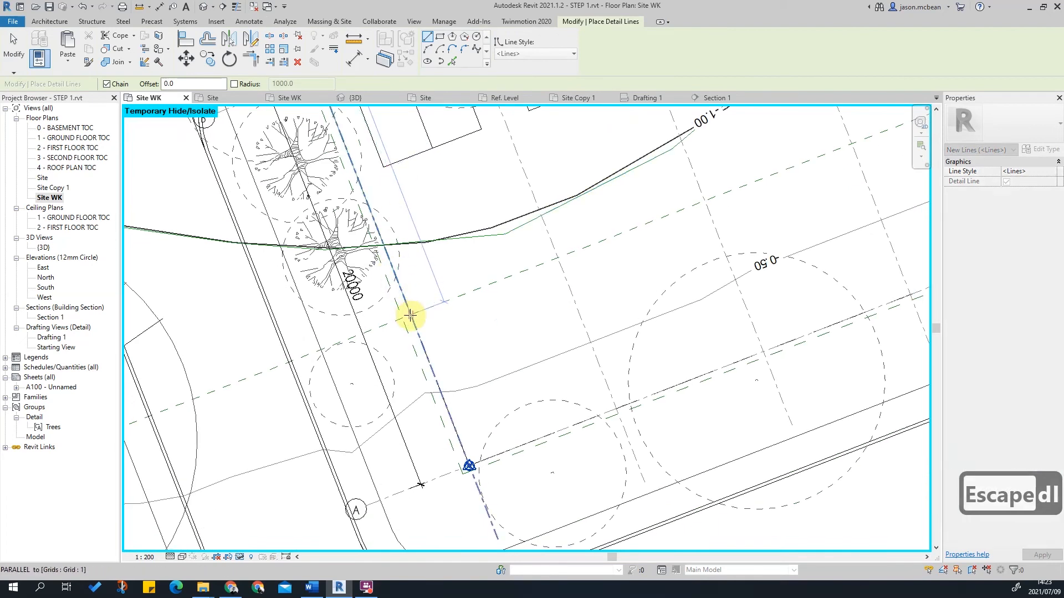
pyautogui.scroll(4, 410, 314)
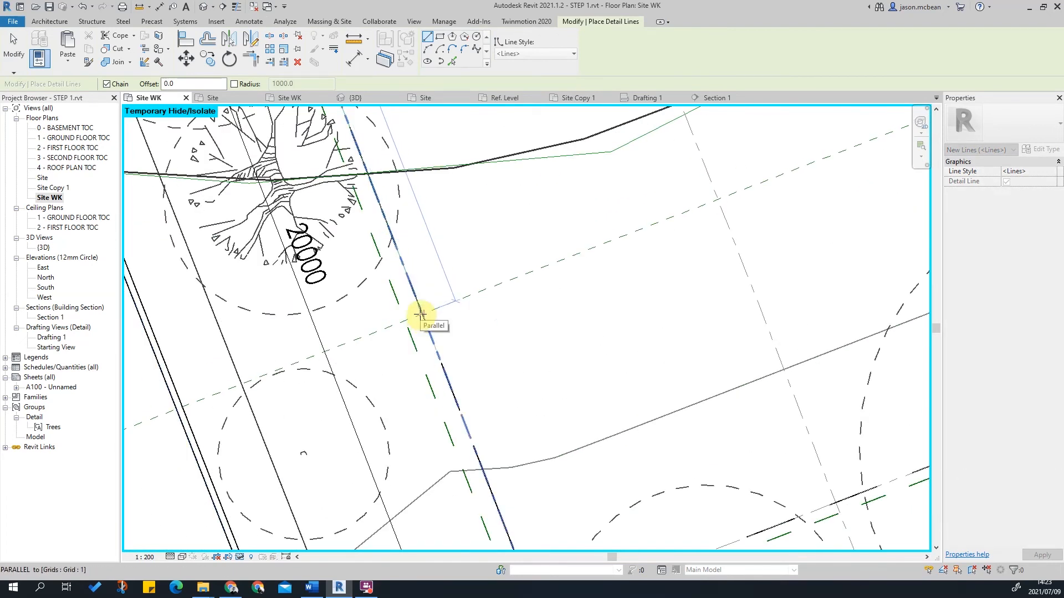
pyautogui.press('capslock')
pyautogui.rightClick(420, 314)
pyautogui.press('Escape')
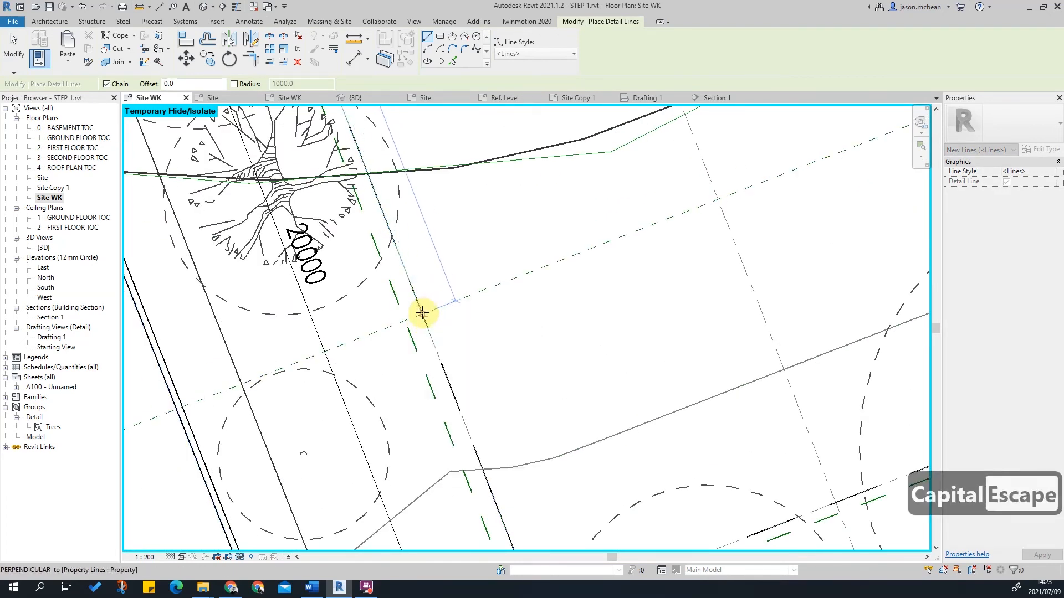
pyautogui.press('s')
pyautogui.press('i')
pyautogui.click(421, 313)
# Continue the detail line along the dashed reference plane from grid 1 to its intersection with grid 5.
pyautogui.scroll(-3, 407, 379)
pyautogui.scroll(5, 344, 373)
pyautogui.scroll(2, 378, 336)
pyautogui.click(379, 337)
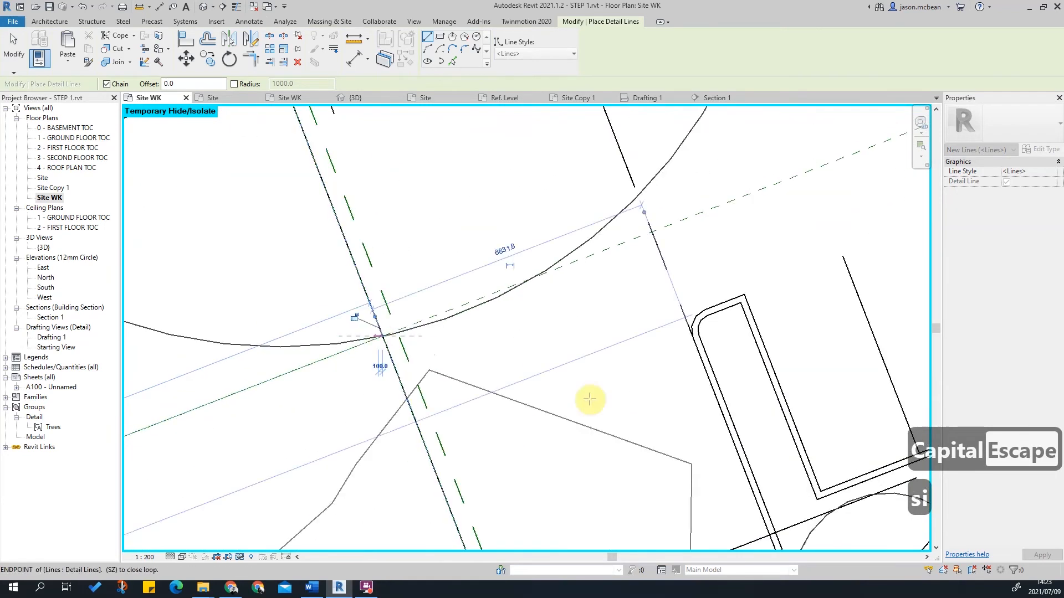
# Continue the detail line along grid 5 up to the building's north-east corner.
pyautogui.scroll(-4, 603, 412)
pyautogui.moveTo(422, 209); pyautogui.dragTo(503, 481, button='middle')
pyautogui.scroll(3, 502, 383)
pyautogui.scroll(3, 505, 366)
pyautogui.click(491, 355)
pyautogui.scroll(-2, 484, 282)
pyautogui.press('Escape')
pyautogui.press('Escape')
pyautogui.click(452, 61)
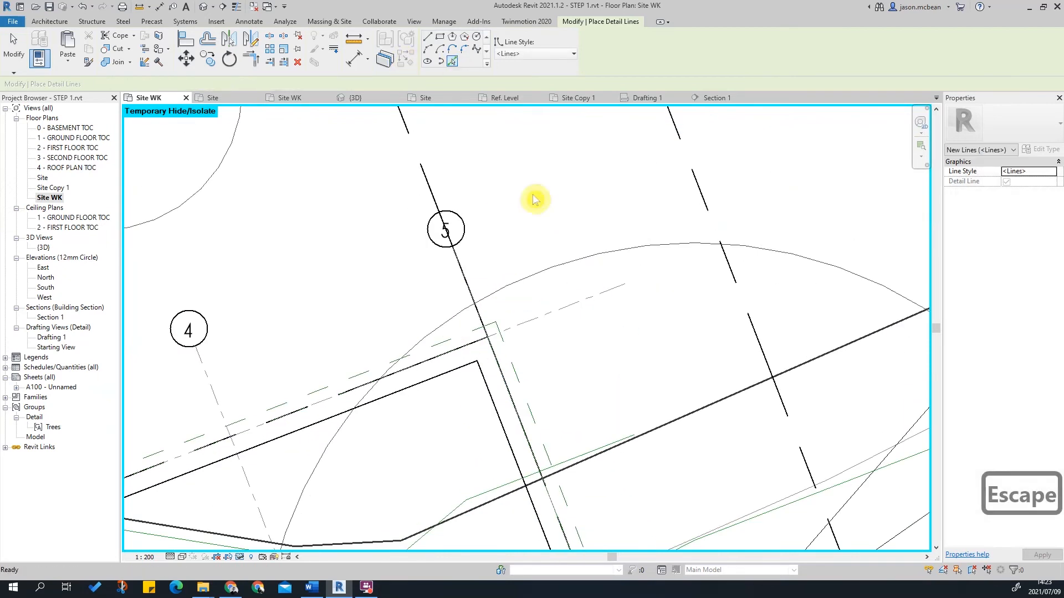
pyautogui.scroll(-3, 582, 468)
pyautogui.scroll(5, 606, 480)
pyautogui.scroll(-3, 632, 445)
pyautogui.moveTo(667, 523); pyautogui.dragTo(701, 54, button='middle')
pyautogui.press('Tab')
pyautogui.press('Tab')
pyautogui.press('Tab')
pyautogui.press('Tab')
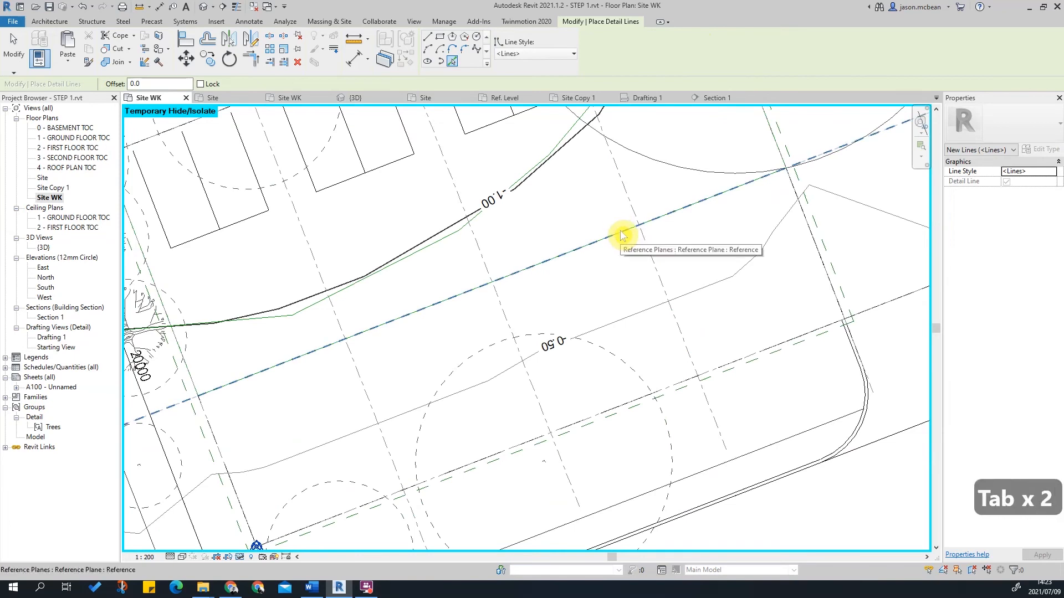
pyautogui.click(452, 60)
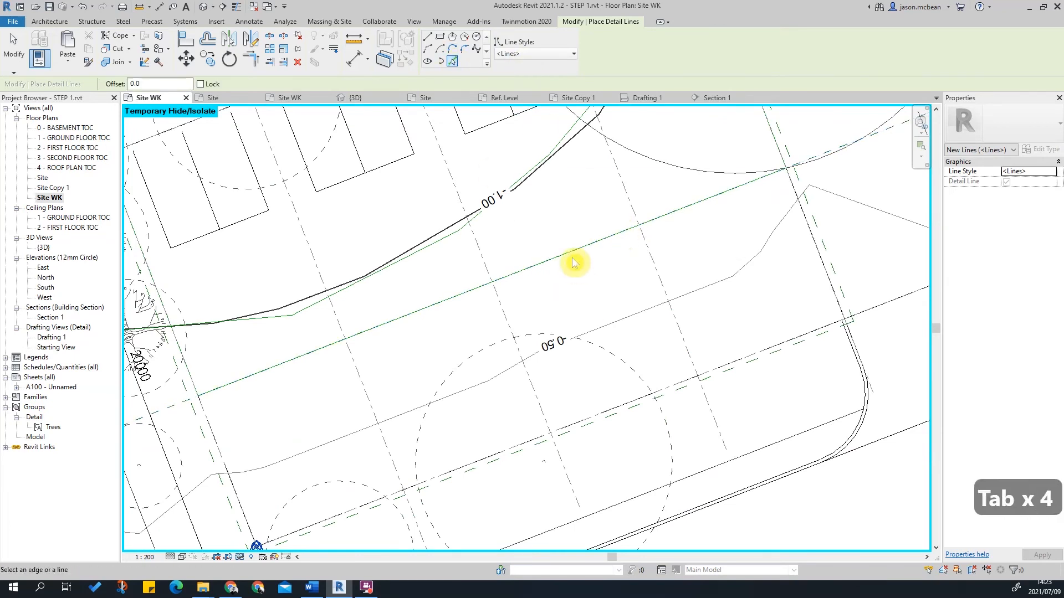
pyautogui.press('Tab')
pyautogui.press('Tab')
pyautogui.press('Escape')
pyautogui.press('Escape')
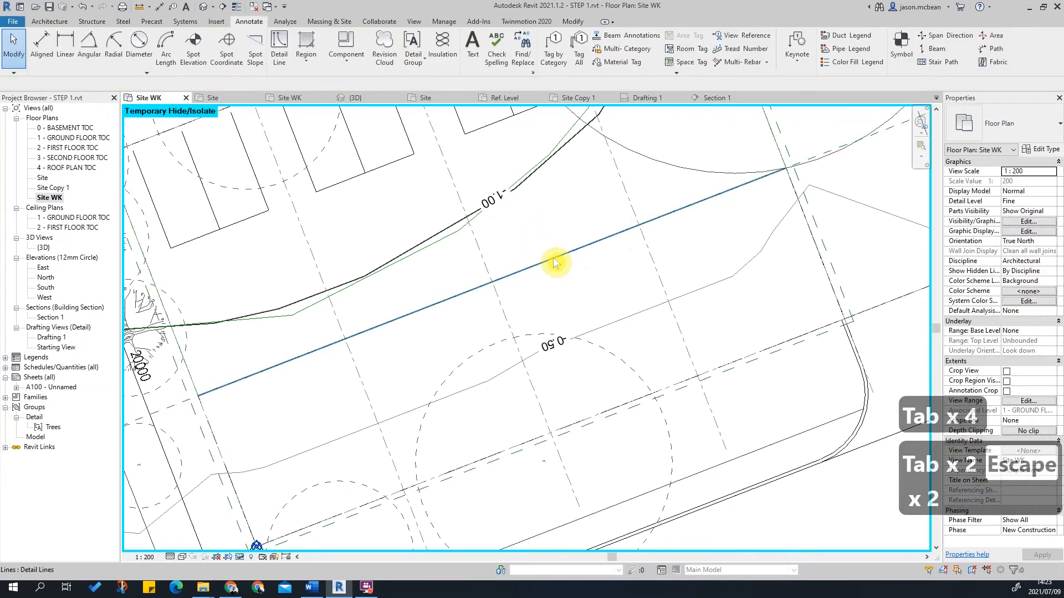
# Temporarily isolate the Lines category using the new detail line, and check that the building outline selects as one chain.
pyautogui.click(556, 262)
pyautogui.click(240, 558)
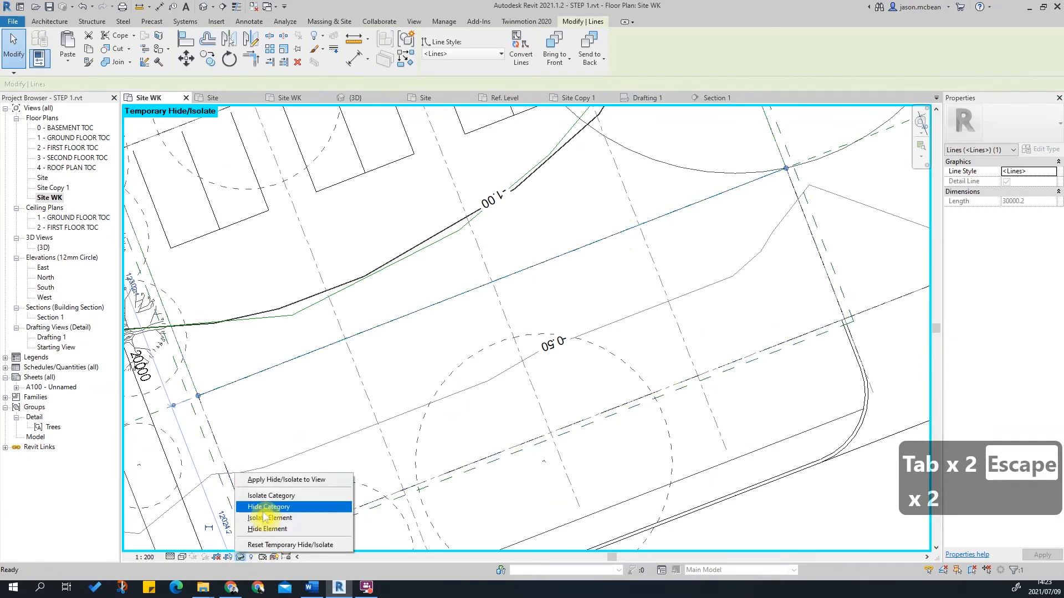
pyautogui.press('Escape')
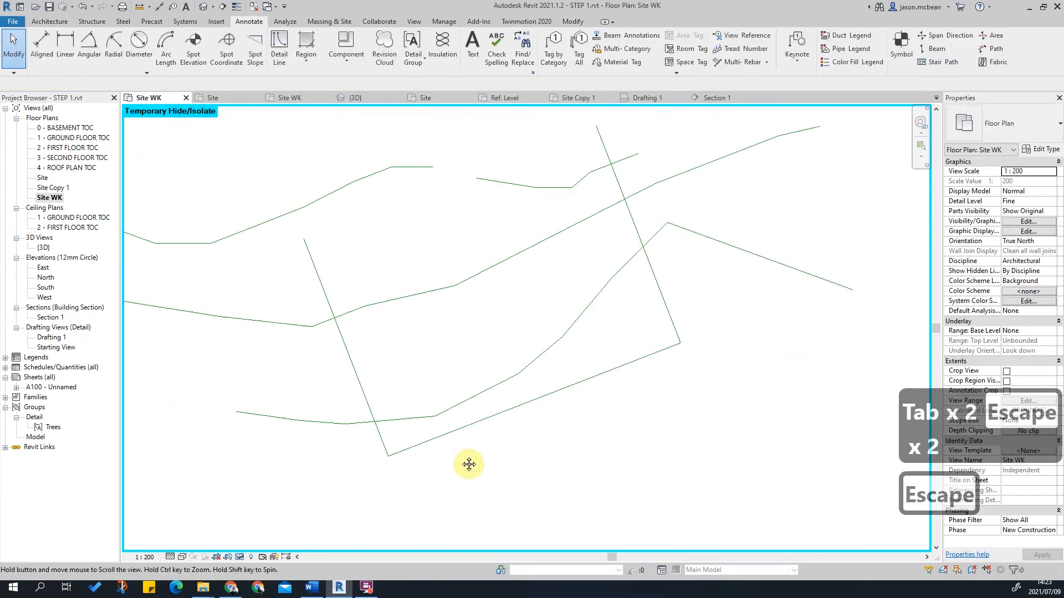
pyautogui.press('Tab')
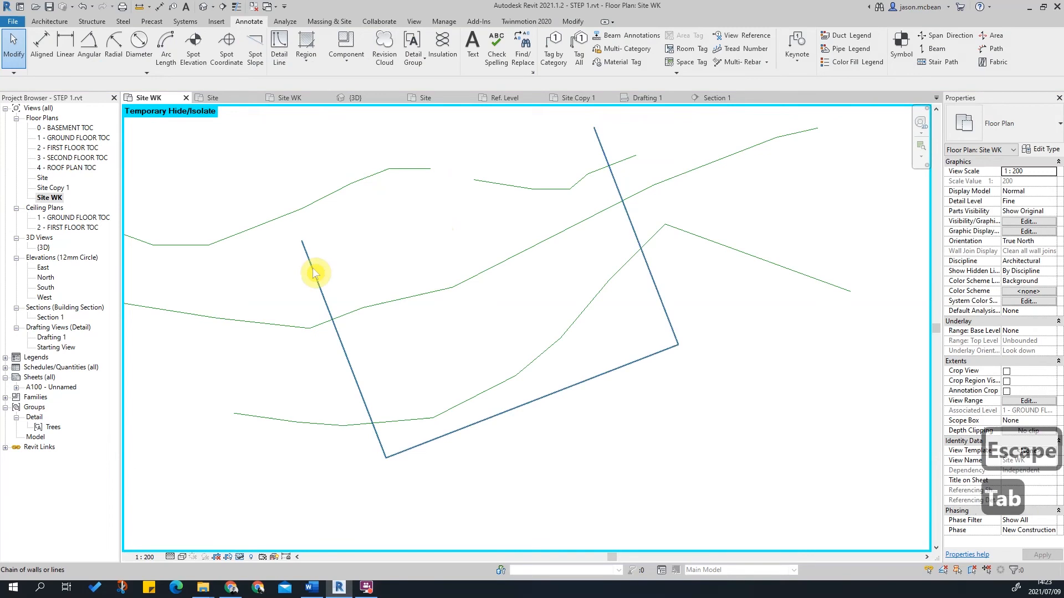
pyautogui.click(314, 268)
pyautogui.press('Escape')
# Draw a similar detail line bridging the gap between the two pieces of the northernmost traced contour.
pyautogui.scroll(3, 438, 183)
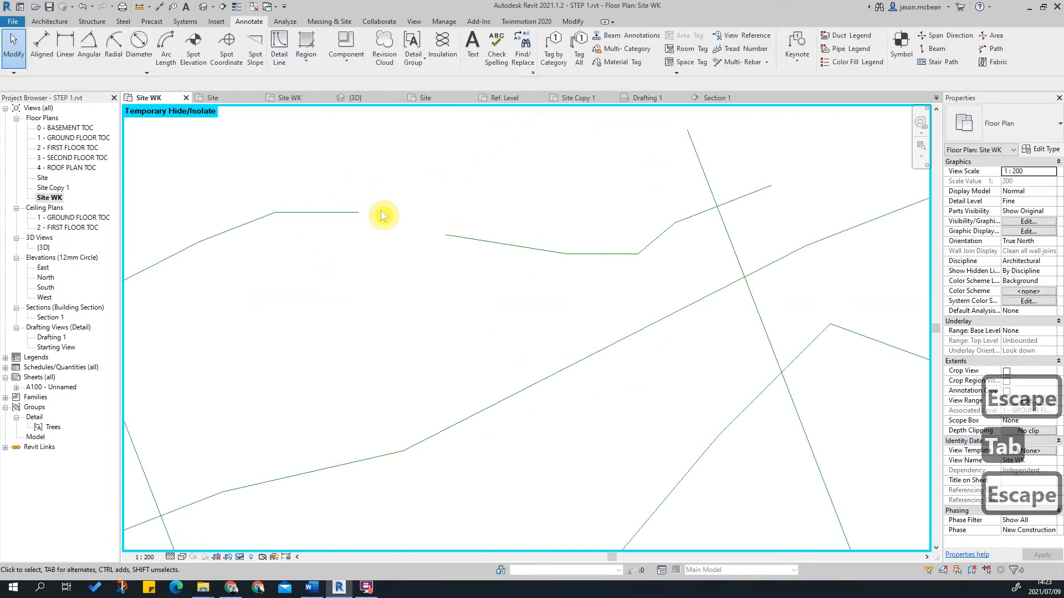
pyautogui.click(350, 215)
pyautogui.press('Escape')
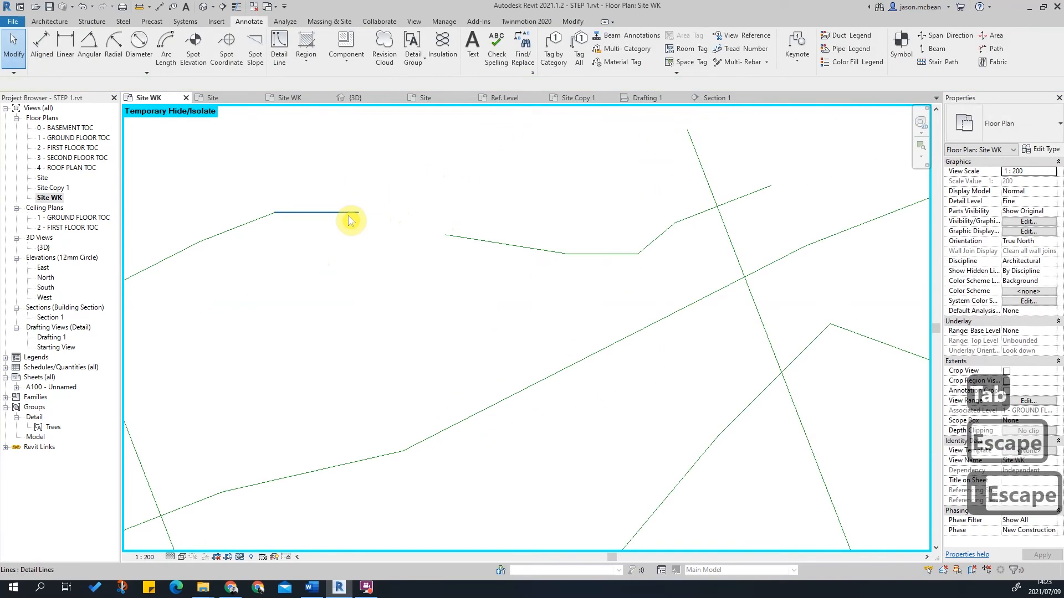
pyautogui.rightClick(349, 216)
pyautogui.click(396, 310)
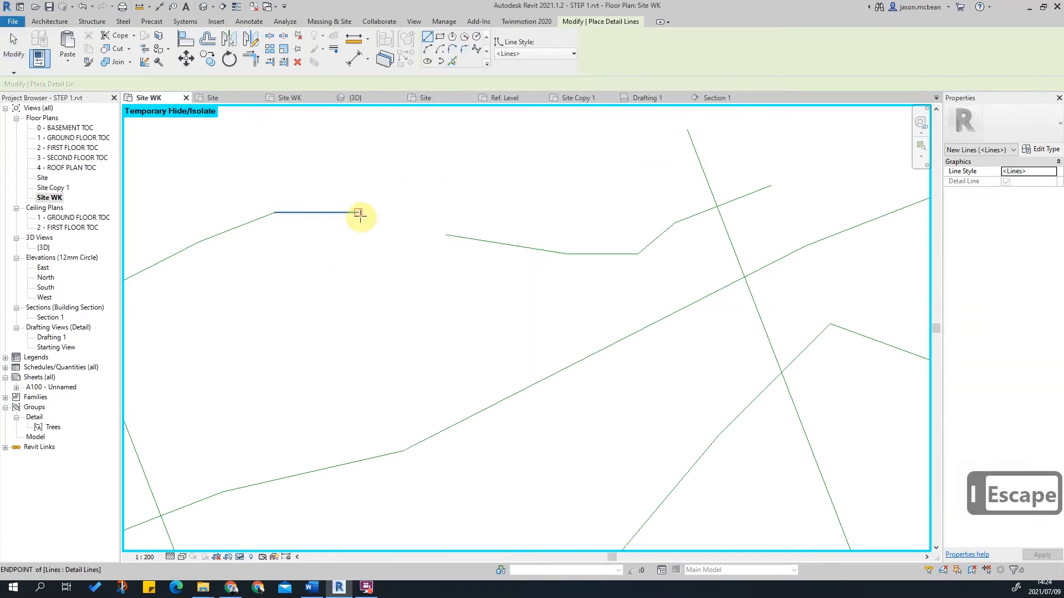
pyautogui.press('Escape')
pyautogui.press('Escape')
pyautogui.scroll(-8, 501, 220)
pyautogui.scroll(4, 498, 267)
pyautogui.scroll(-1, 498, 332)
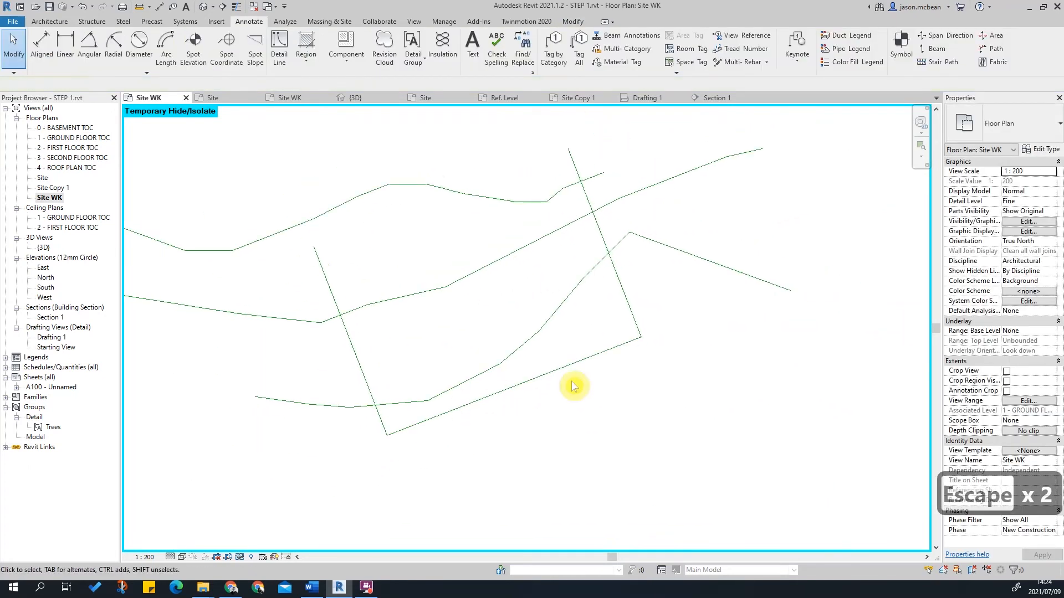
# Offset the whole building outline chain 300 mm inward without keeping a copy.
pyautogui.click(612, 349)
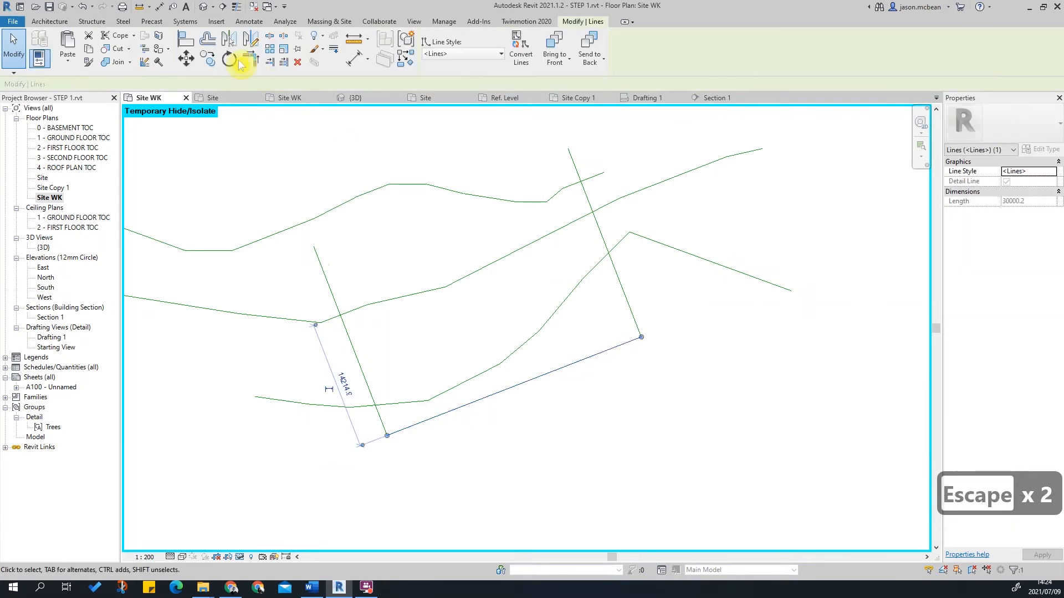
pyautogui.click(209, 44)
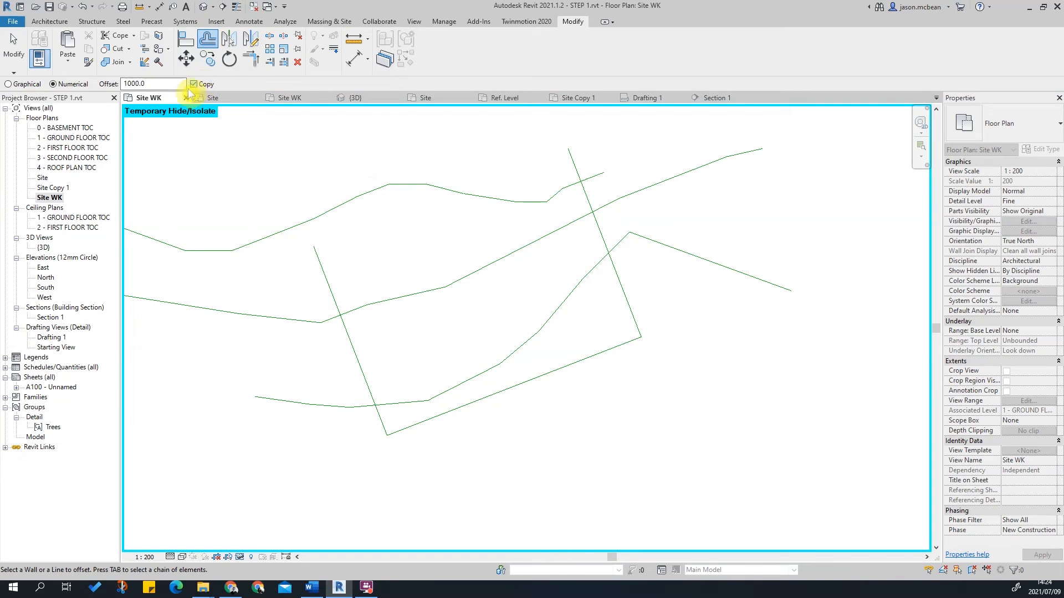
pyautogui.write('300')
pyautogui.press('Return')
pyautogui.press('Tab')
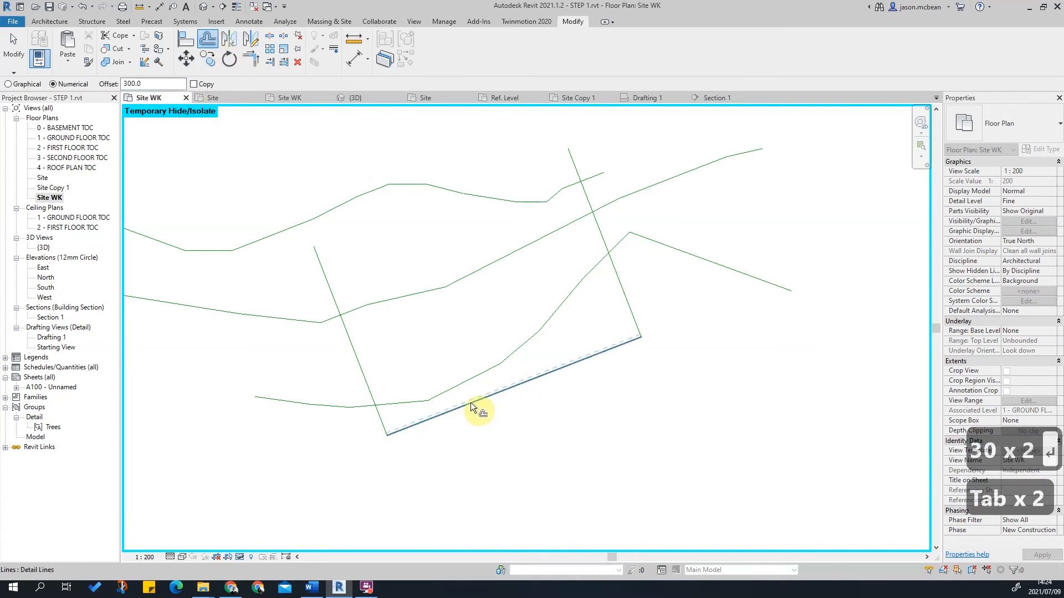
pyautogui.press('Tab')
pyautogui.press('Escape')
pyautogui.press('Escape')
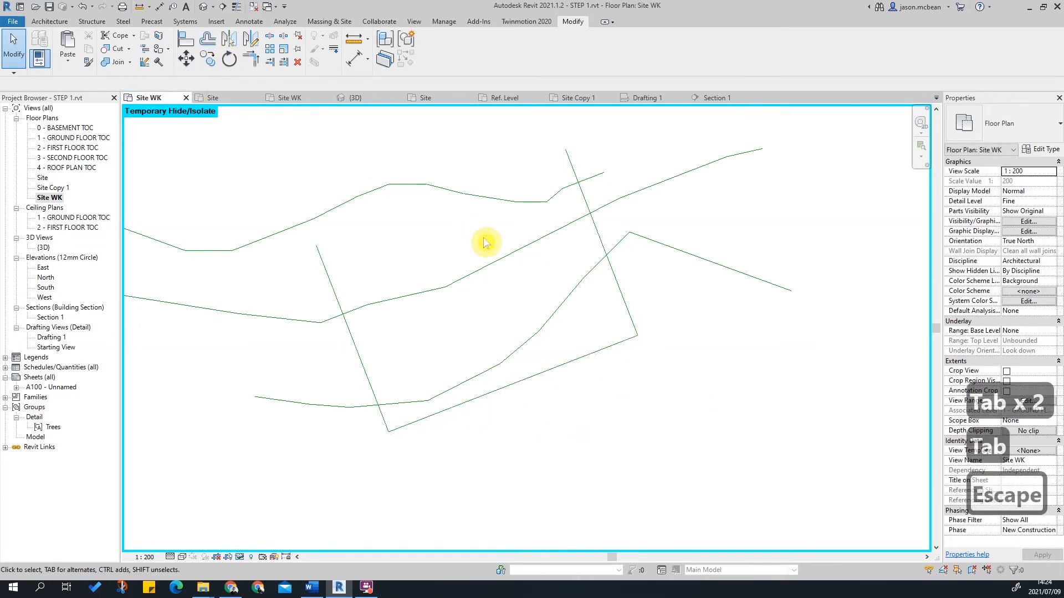
# Reset the temporary hide/isolate so all elements of the site plan show again.
pyautogui.click(240, 557)
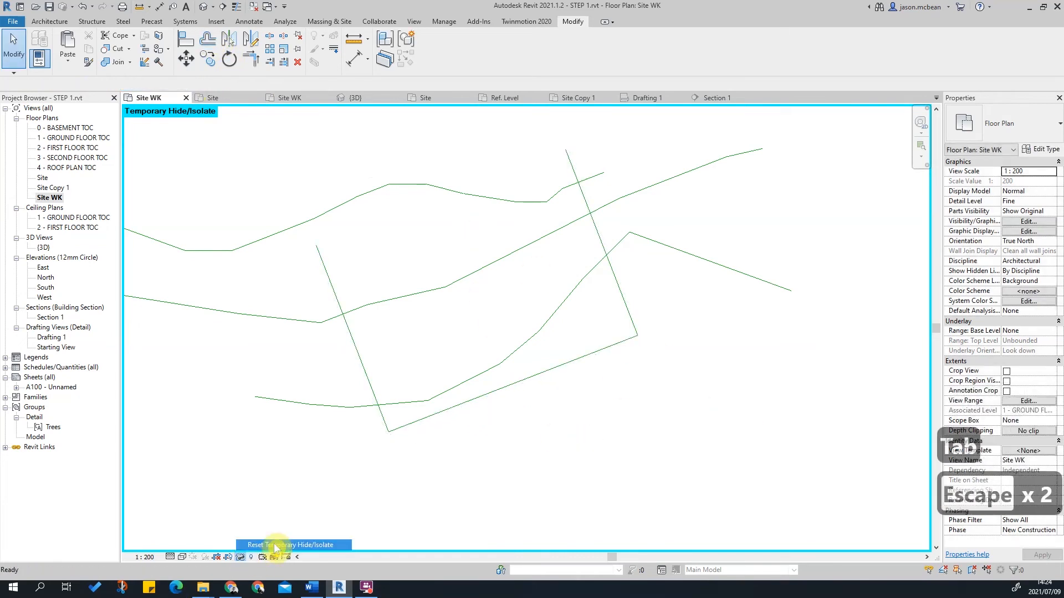
pyautogui.click(263, 543)
pyautogui.scroll(5, 543, 297)
pyautogui.press('Escape')
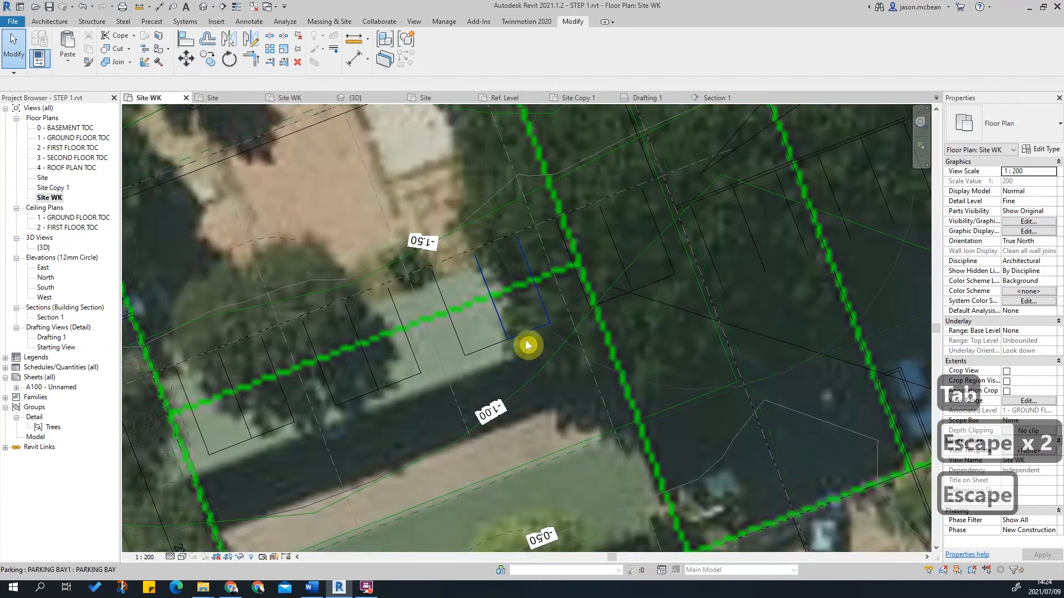
pyautogui.press('Escape')
# Turn off the visibility of Raster Images in the Site WK view's visibility/graphic overrides.
pyautogui.scroll(-5, 508, 363)
pyautogui.scroll(3, 514, 356)
pyautogui.press('v')
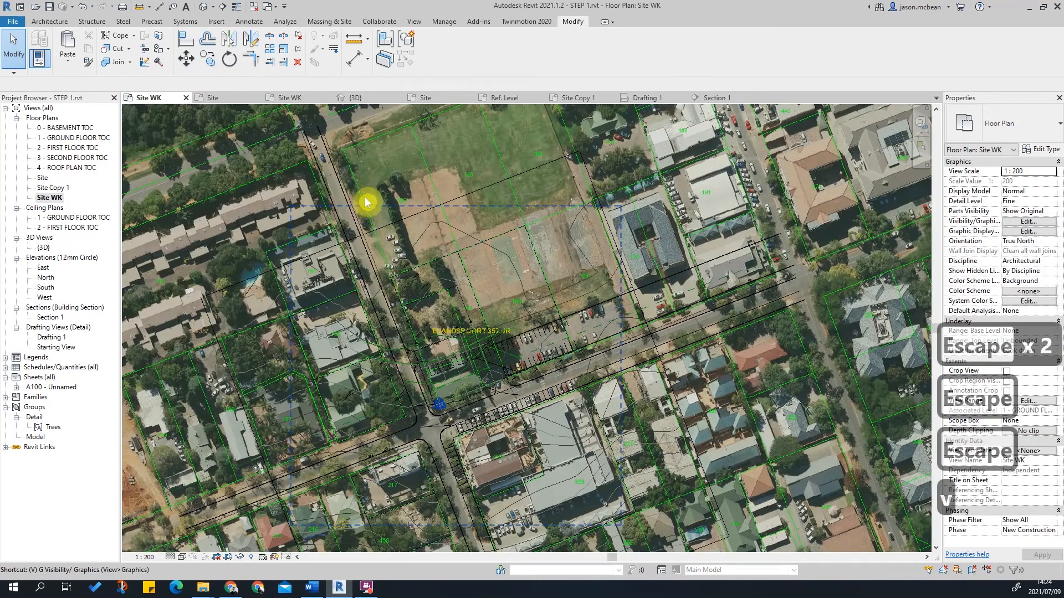
pyautogui.press('g')
pyautogui.click(201, 204)
pyautogui.press('r')
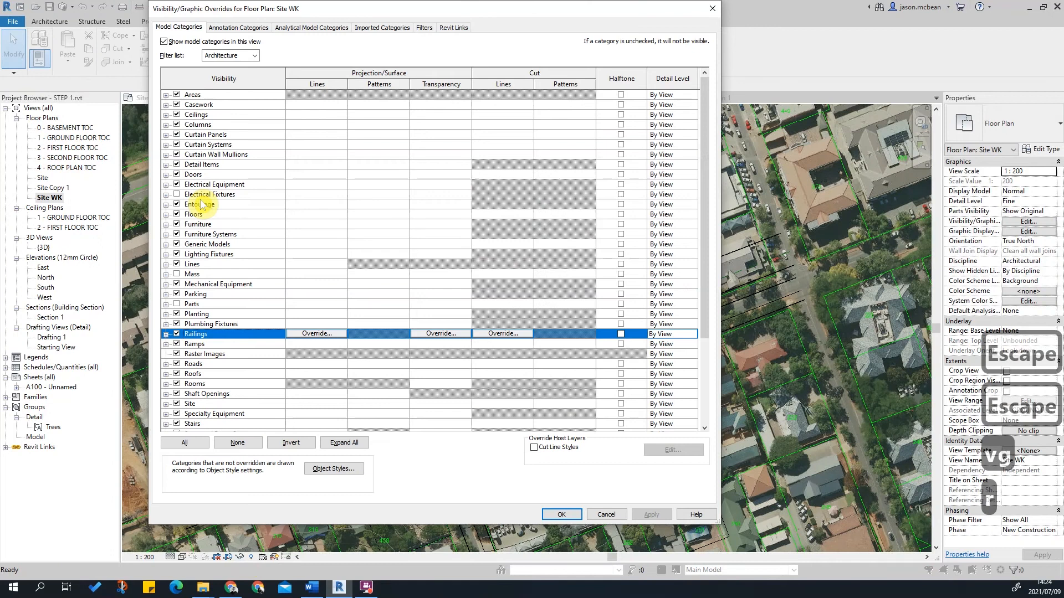
pyautogui.click(179, 354)
pyautogui.click(651, 515)
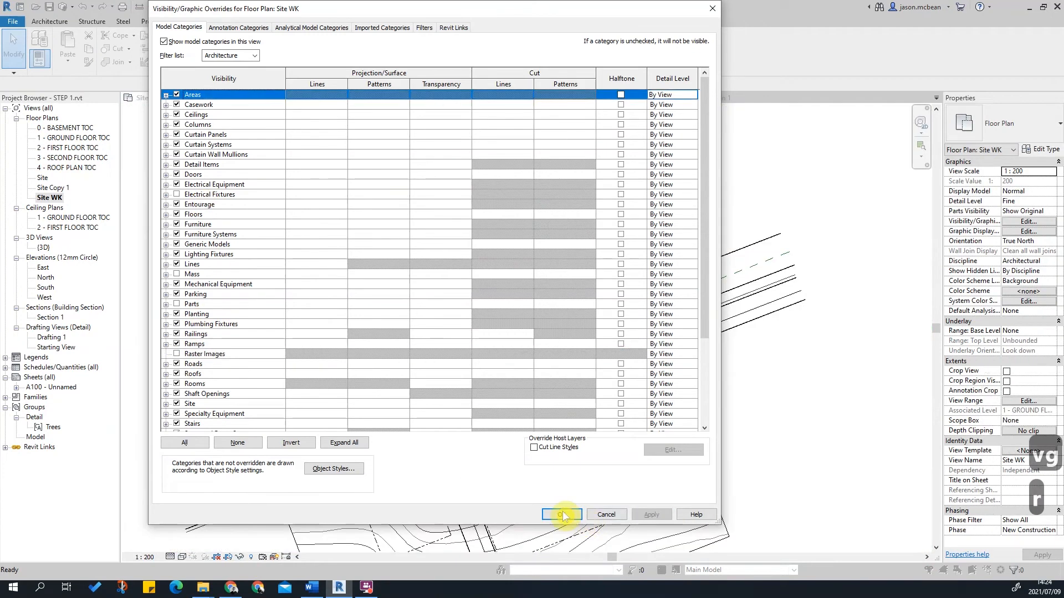
pyautogui.click(562, 515)
pyautogui.scroll(3, 537, 371)
pyautogui.press('Escape')
pyautogui.scroll(5, 524, 367)
pyautogui.press('Escape')
pyautogui.scroll(1, 463, 297)
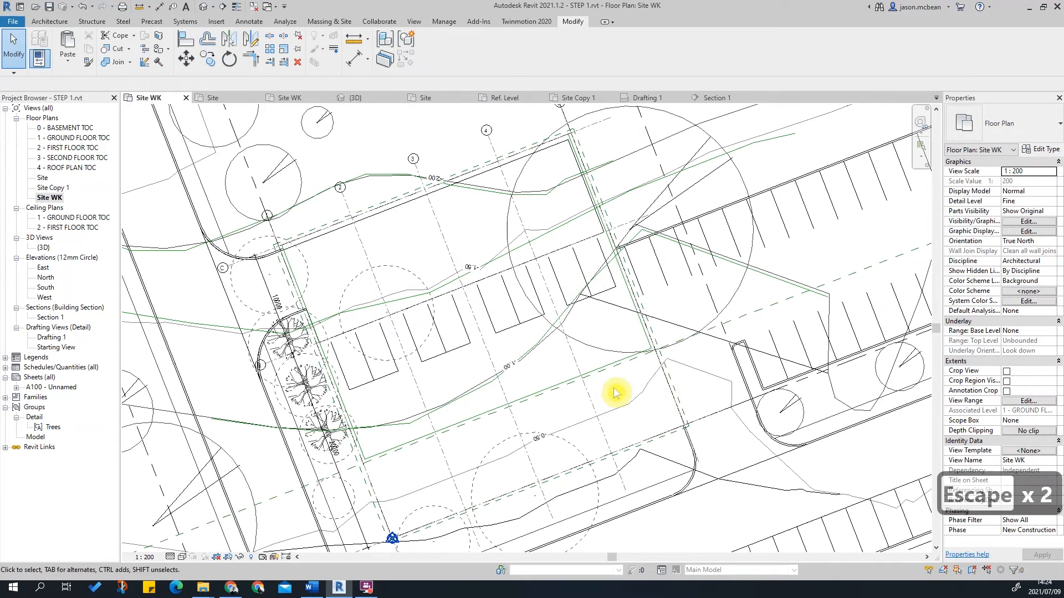
pyautogui.scroll(-5, 438, 332)
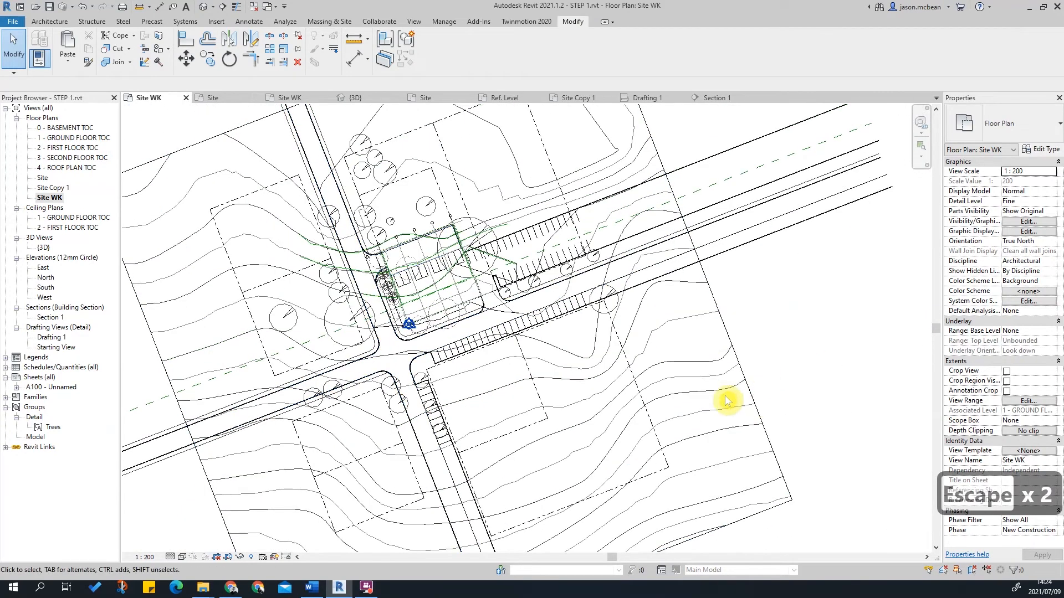
pyautogui.click(722, 366)
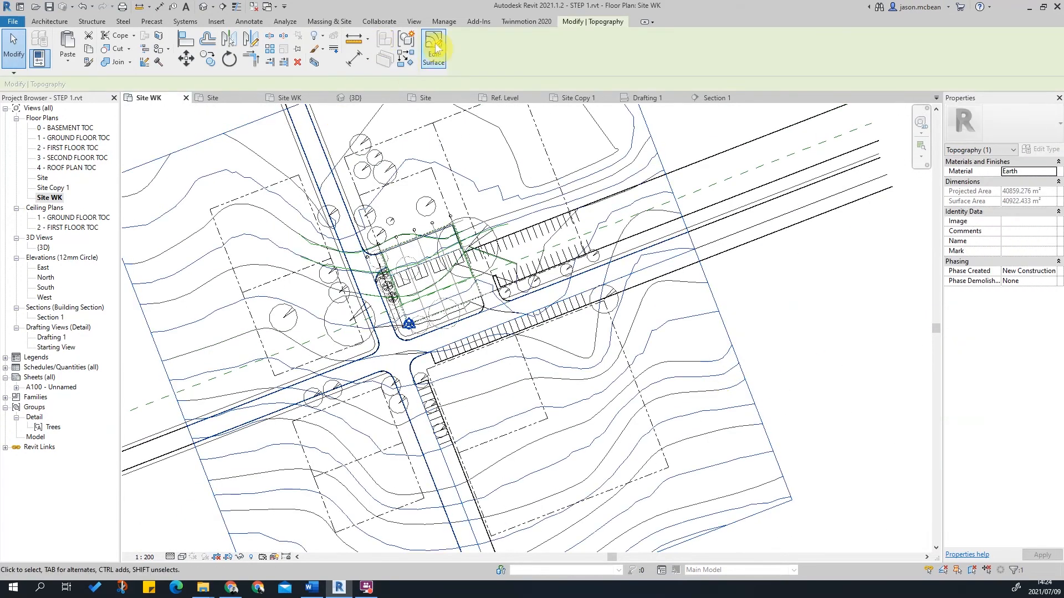
pyautogui.click(442, 66)
pyautogui.scroll(4, 449, 232)
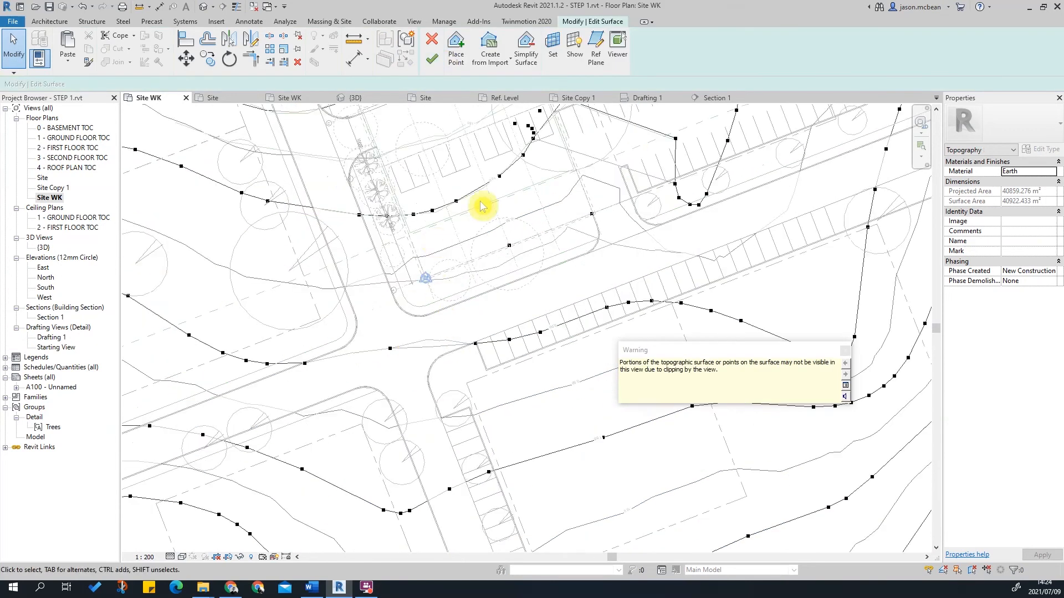
pyautogui.scroll(1, 544, 291)
pyautogui.moveTo(430, 223); pyautogui.dragTo(497, 306, button='middle')
pyautogui.scroll(-1, 488, 312)
pyautogui.scroll(5, 488, 312)
pyautogui.scroll(-5, 477, 269)
pyautogui.scroll(3, 586, 271)
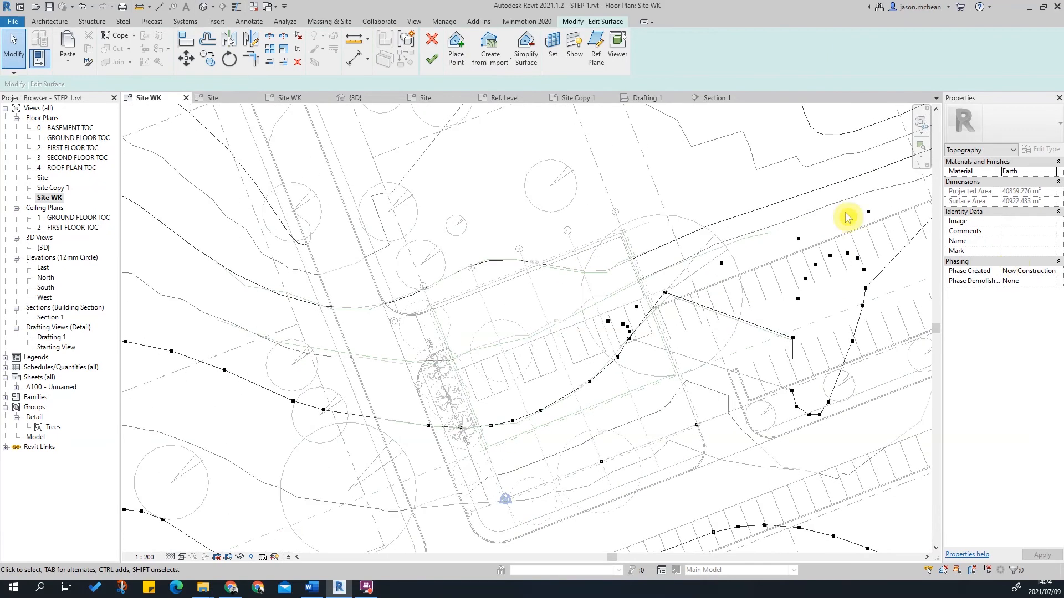
pyautogui.click(432, 58)
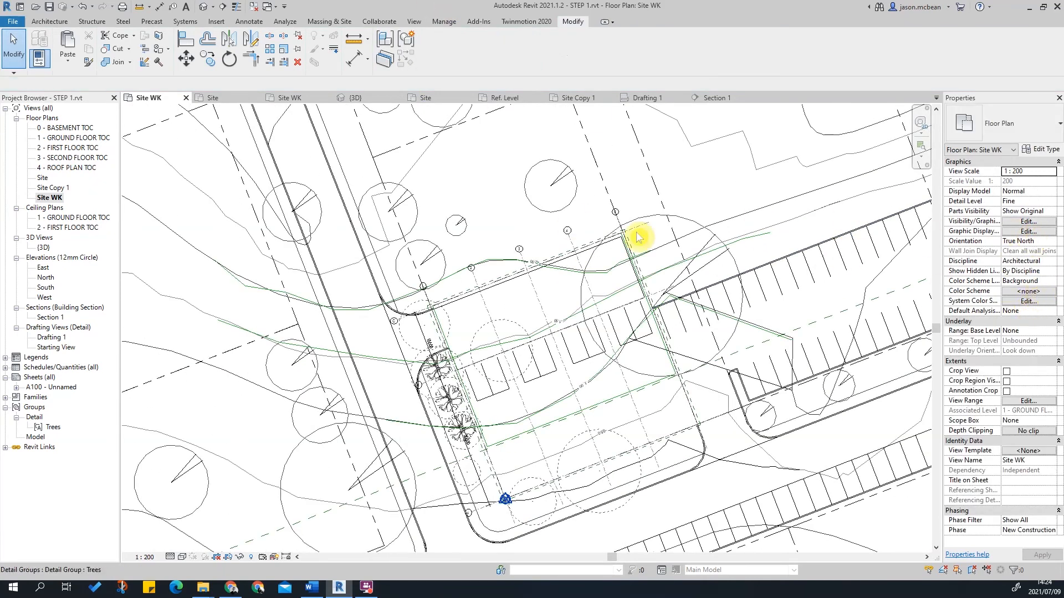
# Set the view depth level of the Site WK view range to Unlimited.
pyautogui.scroll(-3, 672, 278)
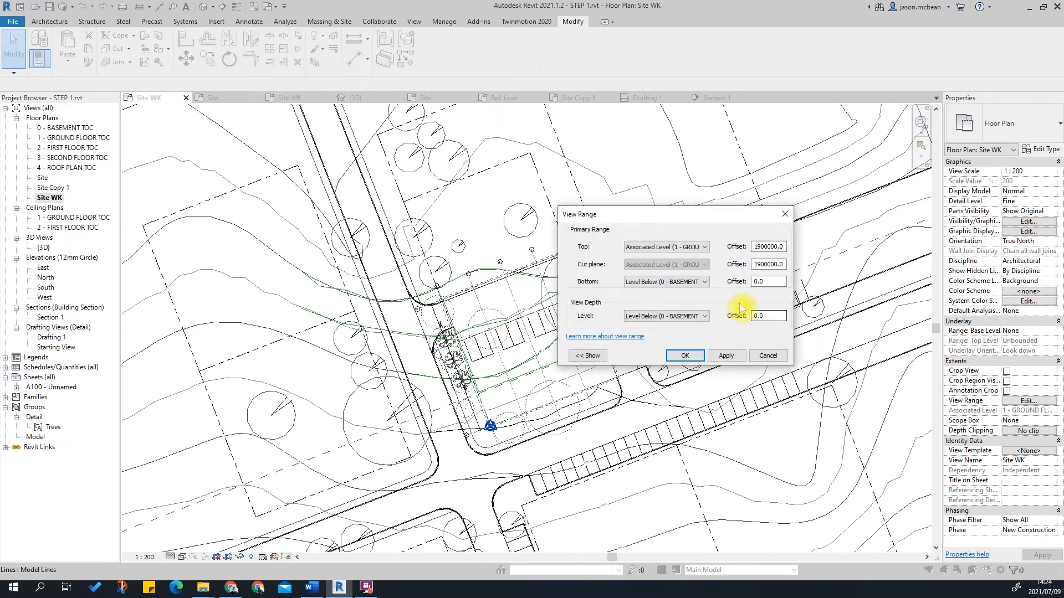
pyautogui.click(659, 324)
pyautogui.click(726, 358)
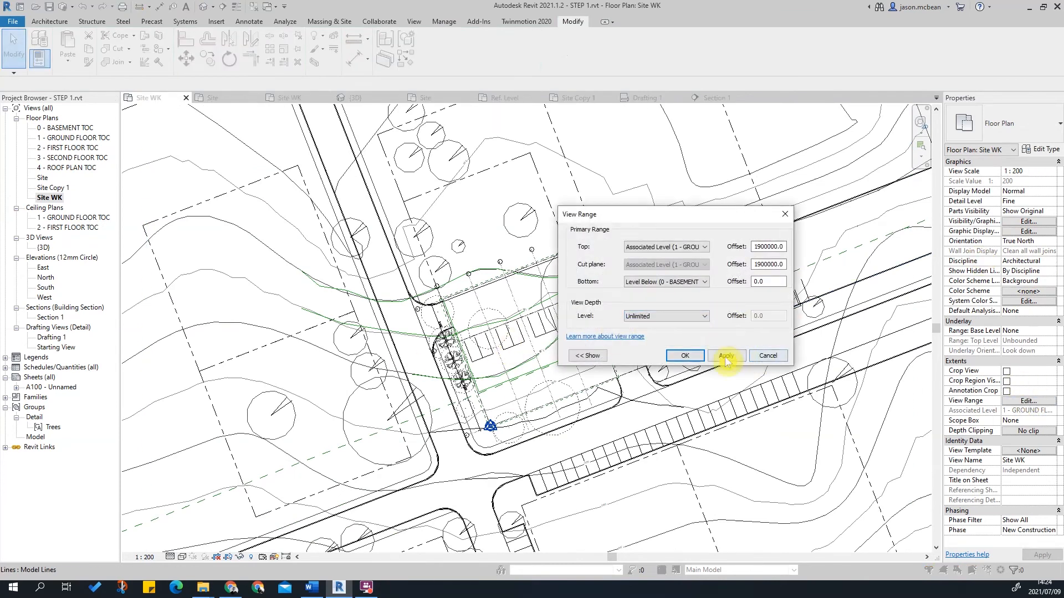
pyautogui.click(684, 355)
pyautogui.scroll(-2, 702, 255)
pyautogui.press('Escape')
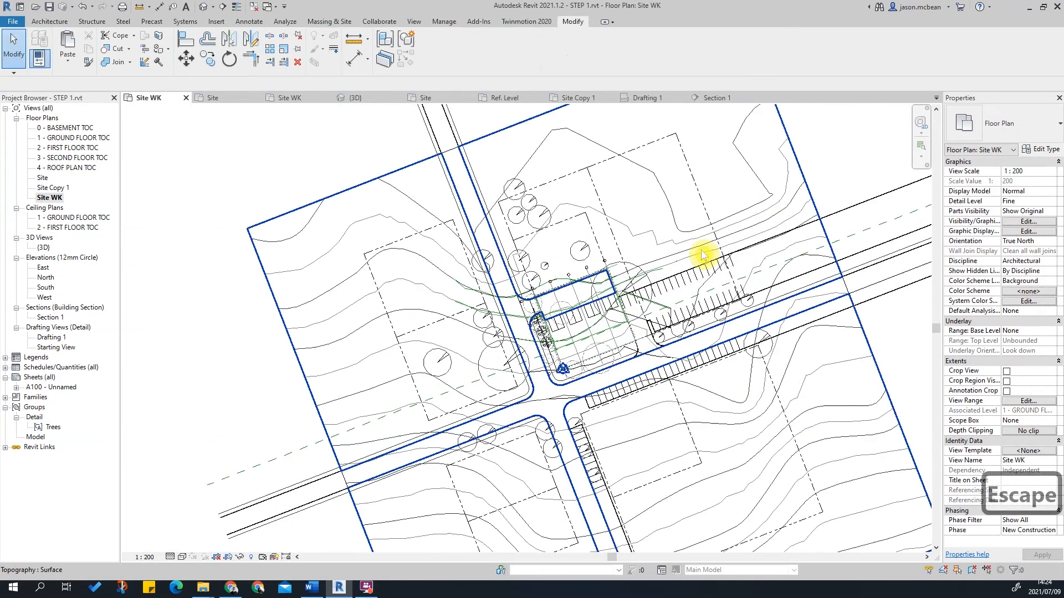
# Open the site topography for surface editing, ready to work on its points around the building.
pyautogui.click(774, 222)
pyautogui.click(431, 48)
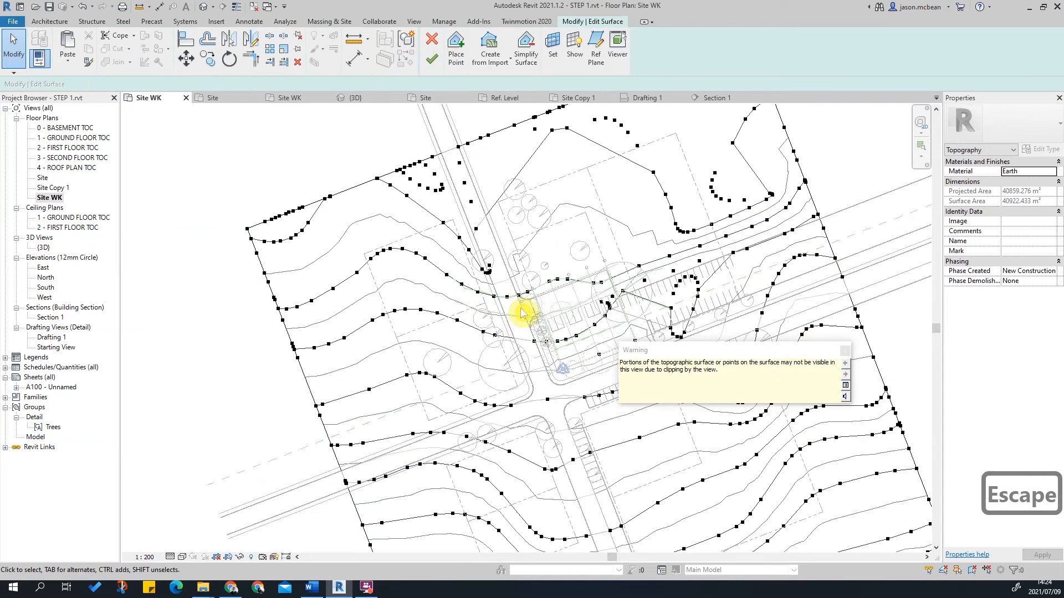
pyautogui.scroll(5, 626, 285)
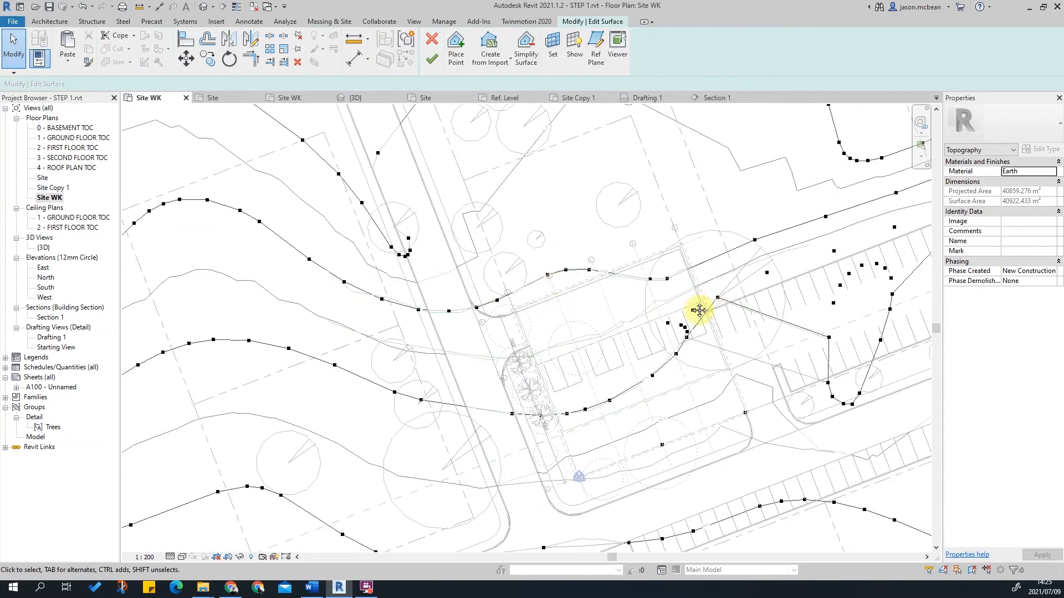
pyautogui.scroll(1, 547, 301)
pyautogui.moveTo(716, 370); pyautogui.dragTo(636, 146, button='middle')
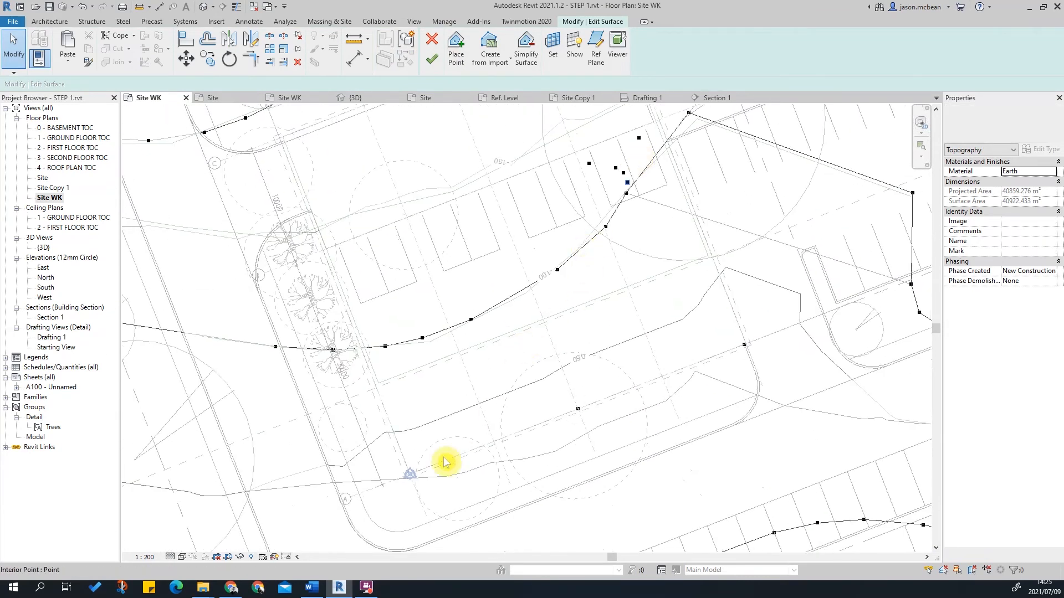
# Select the interior surface point near the building's south-east corner at grid 5 and check its elevation.
pyautogui.scroll(2, 426, 447)
pyautogui.scroll(-1, 443, 439)
pyautogui.moveTo(665, 342); pyautogui.dragTo(534, 358, button='middle')
pyautogui.scroll(2, 746, 285)
pyautogui.click(751, 280)
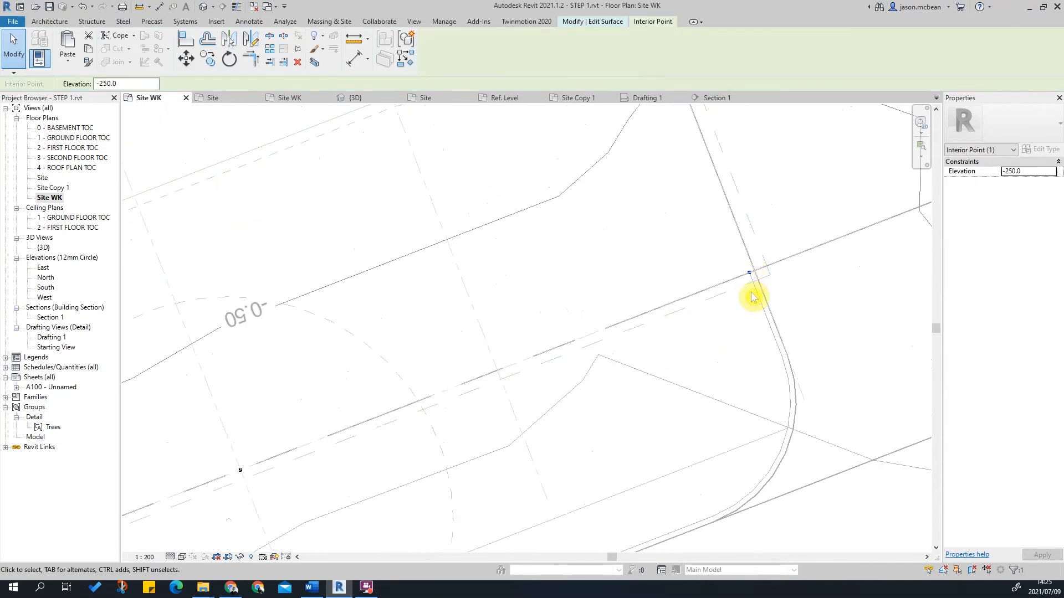
pyautogui.scroll(-2, 742, 333)
pyautogui.moveTo(677, 303); pyautogui.dragTo(695, 345, button='middle')
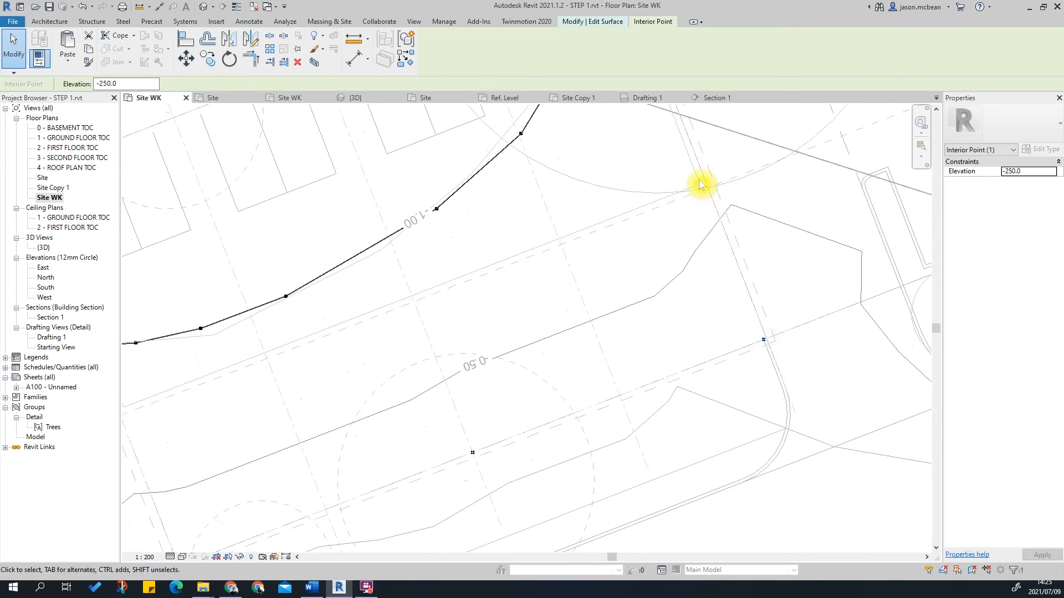
pyautogui.scroll(-2, 701, 184)
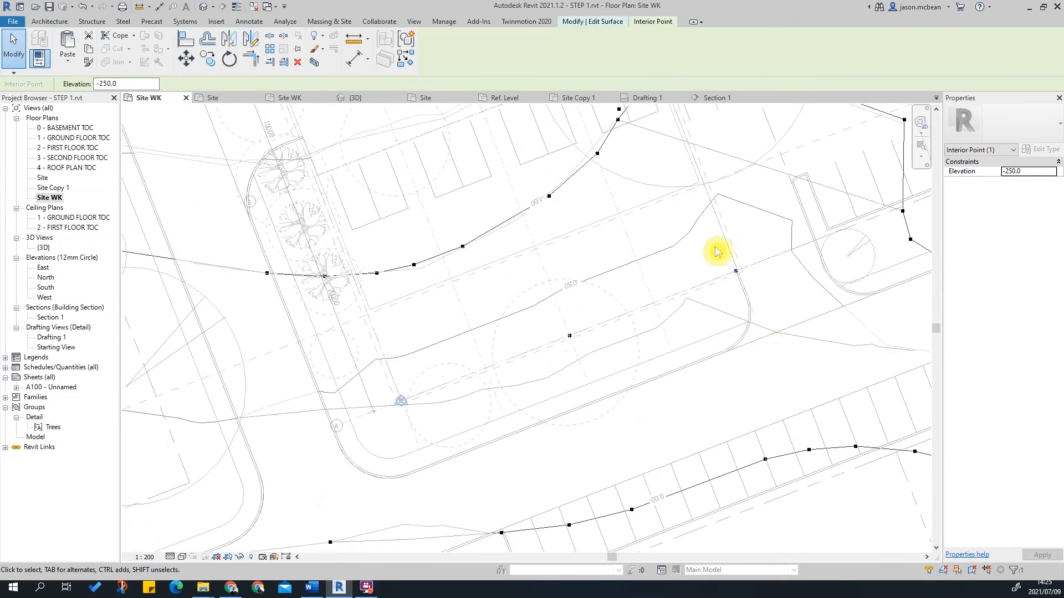
# Examine the surface points that lie within the building footprint and along its surrounding contours.
pyautogui.scroll(1, 737, 277)
pyautogui.scroll(-1, 749, 282)
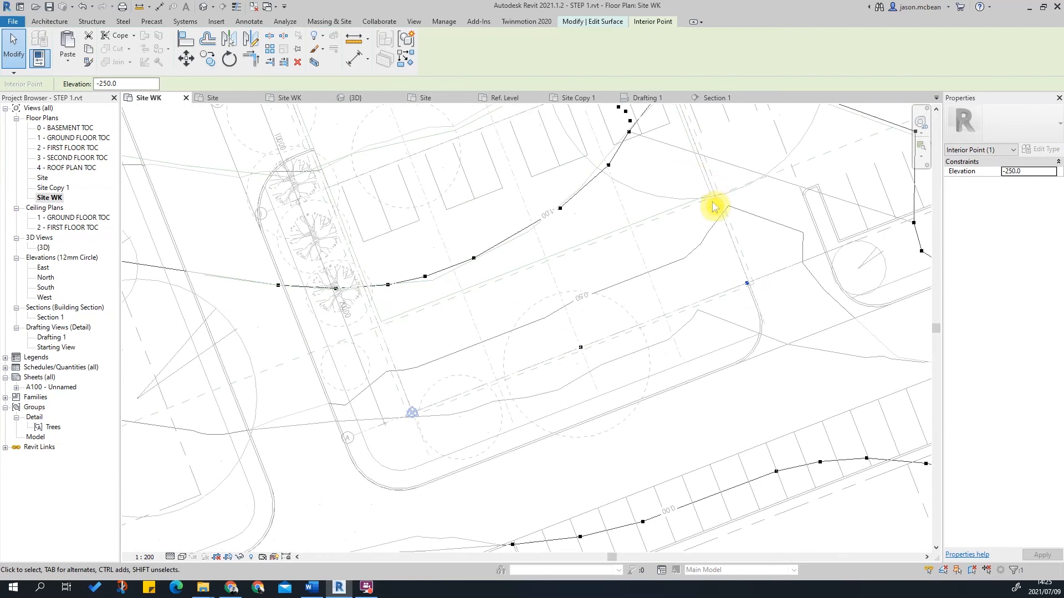
pyautogui.moveTo(341, 270); pyautogui.dragTo(359, 328, button='middle')
pyautogui.scroll(3, 308, 239)
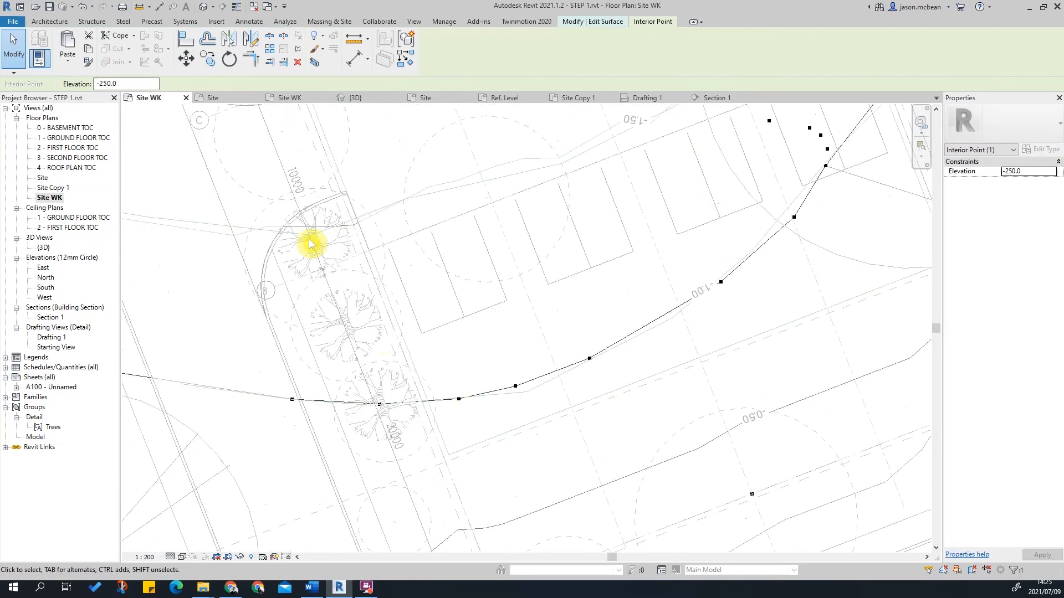
pyautogui.scroll(-2, 391, 387)
pyautogui.moveTo(638, 315); pyautogui.dragTo(447, 363, button='middle')
pyautogui.scroll(-2, 499, 266)
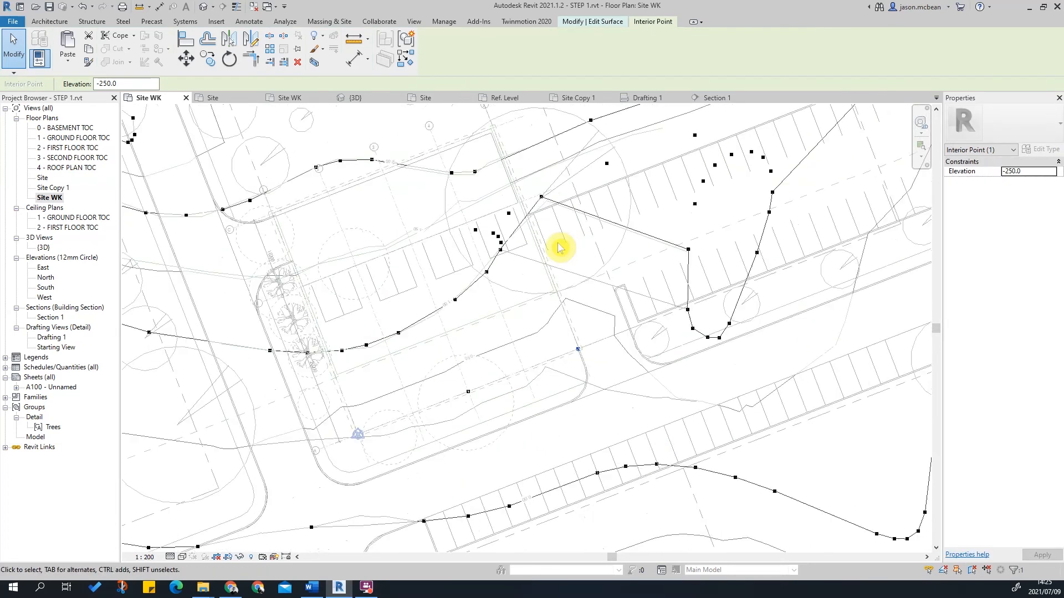
pyautogui.moveTo(541, 256); pyautogui.dragTo(574, 271, button='middle')
pyautogui.scroll(1, 554, 275)
# Delete the interior surface points along the -1.00 contour that fall inside the building footprint, from grid 1 towards grid 5.
pyautogui.moveTo(278, 257)
pyautogui.mouseDown()
pyautogui.moveTo(385, 425)
pyautogui.moveTo(363, 374)
pyautogui.moveTo(370, 314)
pyautogui.mouseUp()
pyautogui.moveTo(304, 367); pyautogui.dragTo(376, 401)
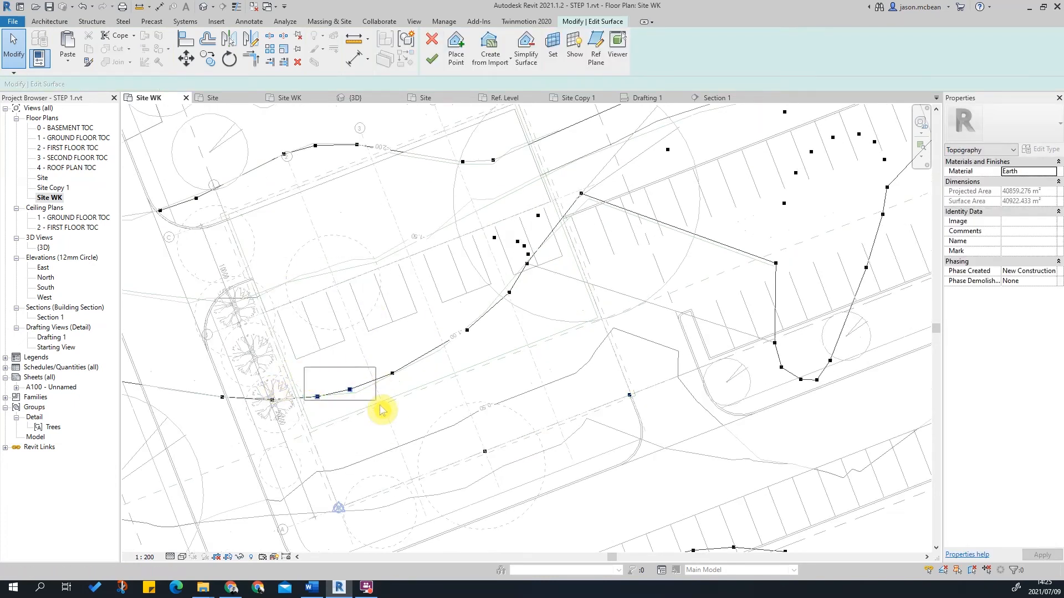
pyautogui.press('Delete')
pyautogui.moveTo(356, 344); pyautogui.dragTo(454, 408)
pyautogui.press('Delete')
pyautogui.press('Delete')
pyautogui.moveTo(411, 294); pyautogui.dragTo(508, 360)
pyautogui.press('Delete')
pyautogui.moveTo(543, 294); pyautogui.dragTo(545, 313)
pyautogui.press('Delete')
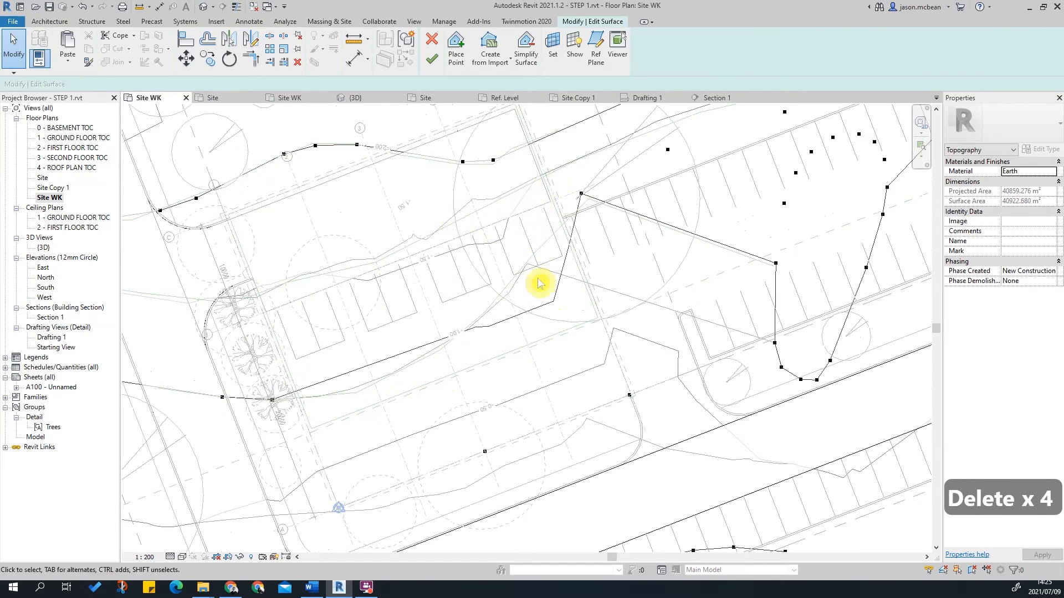
pyautogui.moveTo(542, 285); pyautogui.dragTo(591, 316, button='middle')
pyautogui.moveTo(370, 363); pyautogui.dragTo(400, 402, button='middle')
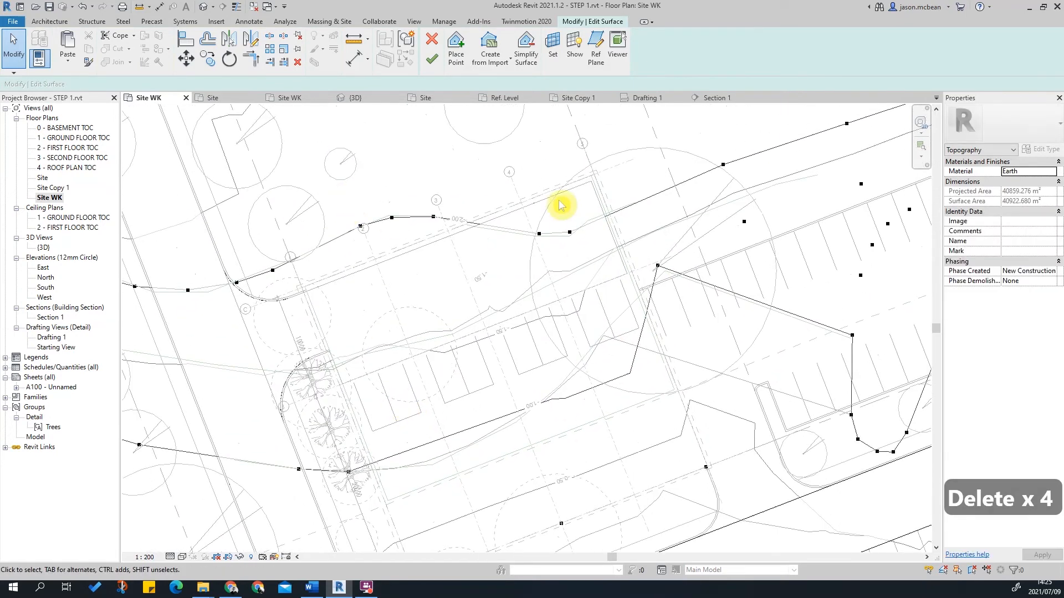
pyautogui.scroll(2, 563, 220)
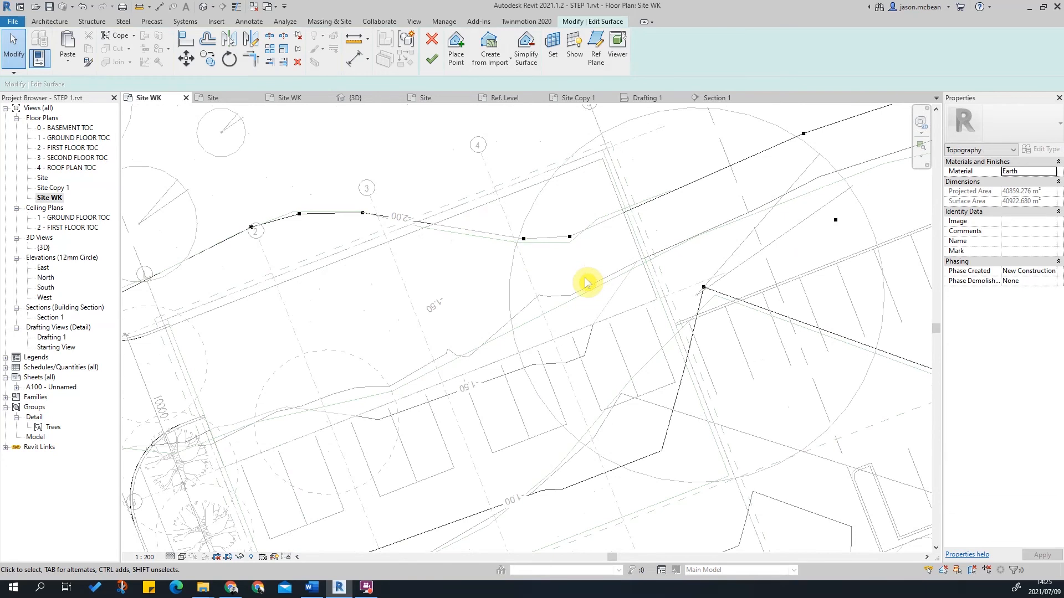
pyautogui.press('Delete')
pyautogui.press('Delete')
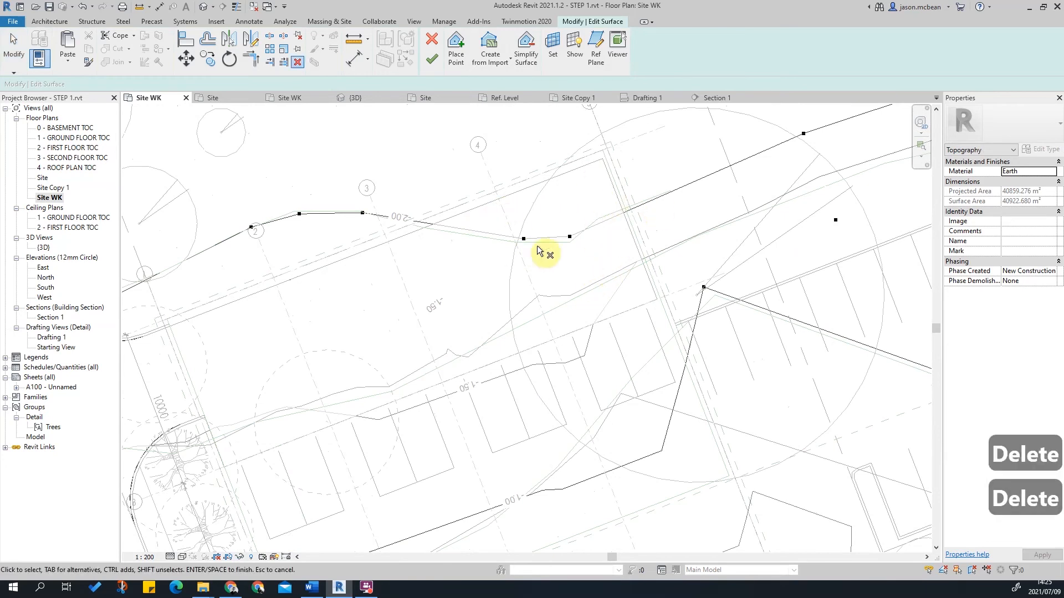
pyautogui.click(569, 237)
pyautogui.press('Escape')
pyautogui.press('Escape')
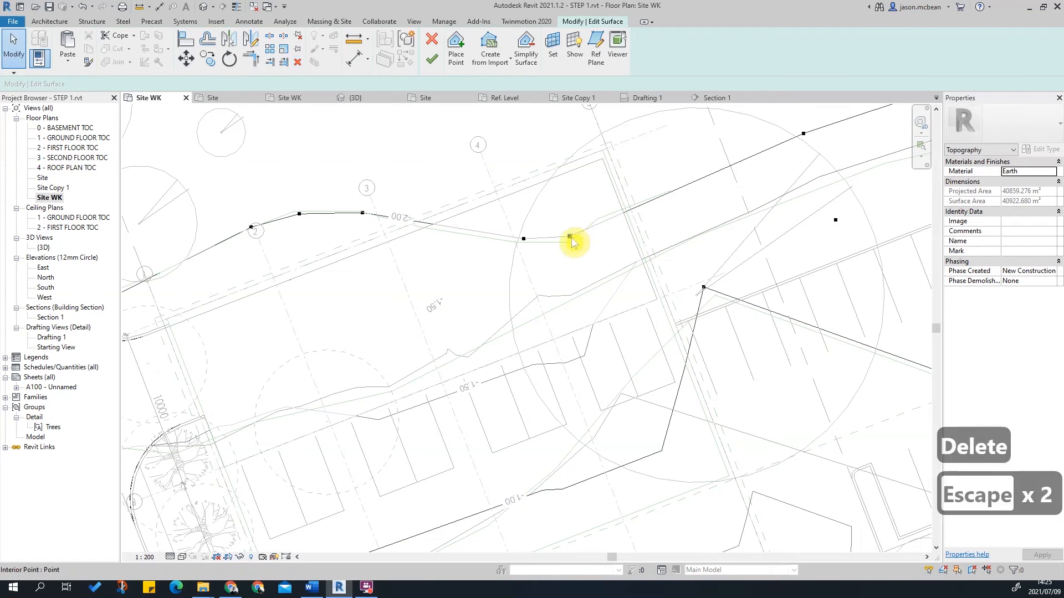
# Move the -2.00 contour's point just east of grid 4 to where the contour meets the building's east side at grid 5.
pyautogui.click(569, 236)
pyautogui.moveTo(570, 237); pyautogui.dragTo(634, 209)
pyautogui.scroll(5, 632, 209)
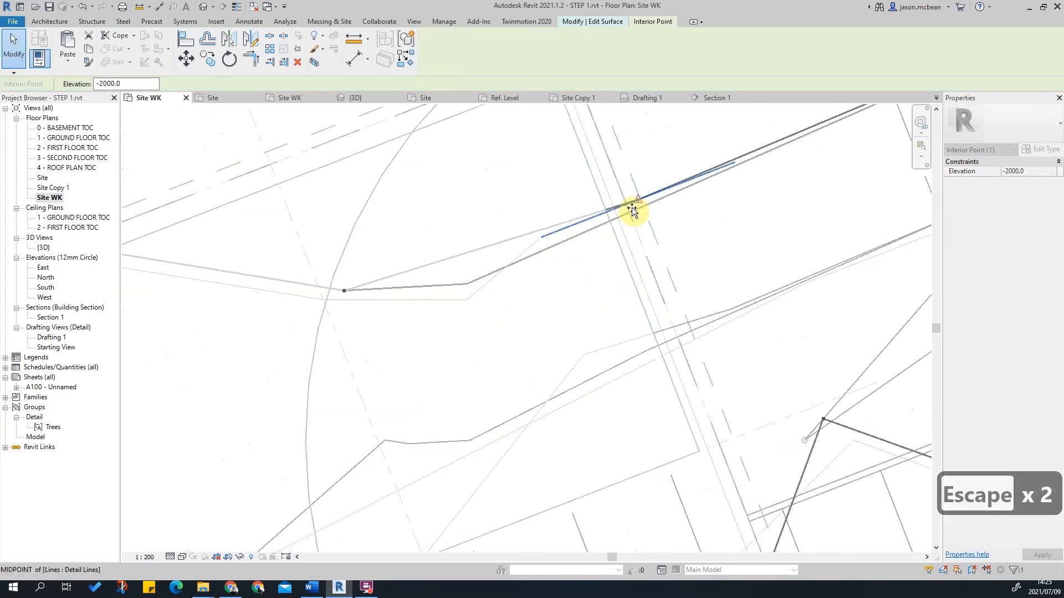
pyautogui.moveTo(628, 217); pyautogui.dragTo(630, 218)
pyautogui.press('Escape')
pyautogui.scroll(-5, 715, 259)
# Delete the remaining -2.00 contour point inside the building at grid 4.
pyautogui.press('Delete')
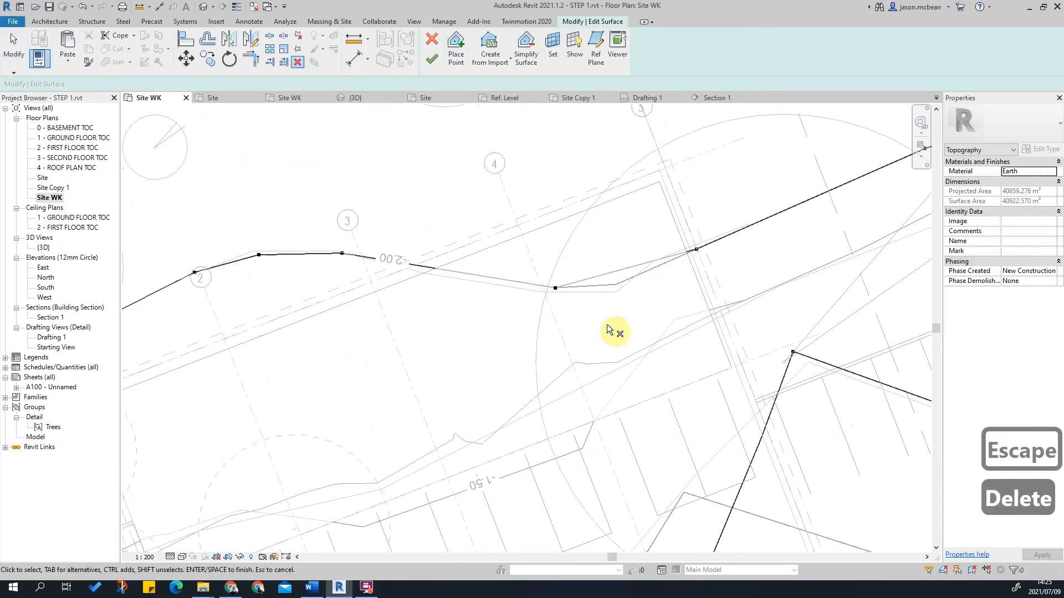
pyautogui.click(557, 287)
pyautogui.press('Delete')
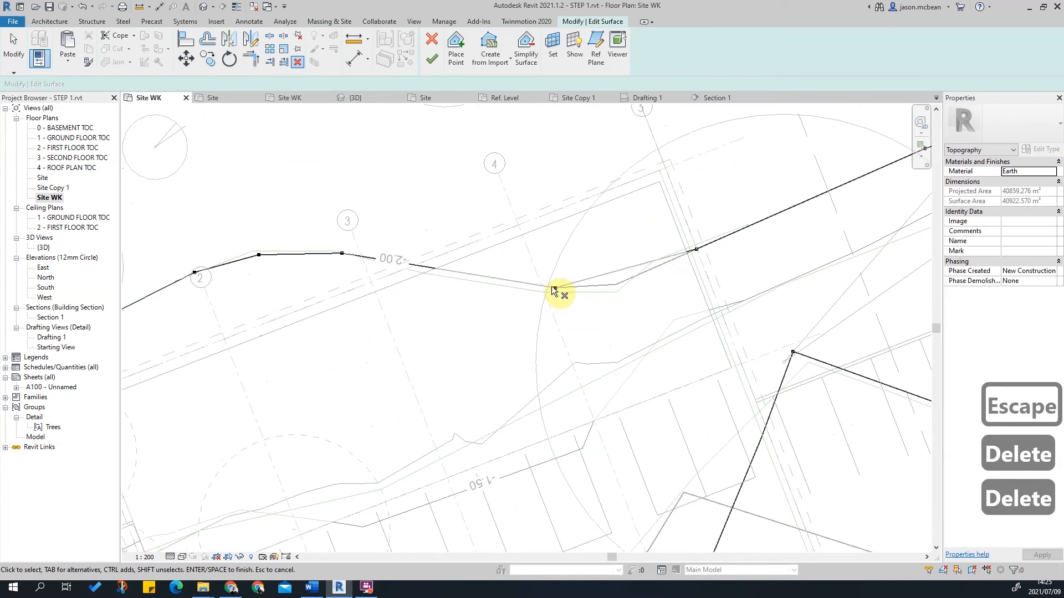
pyautogui.click(556, 289)
pyautogui.press('Delete')
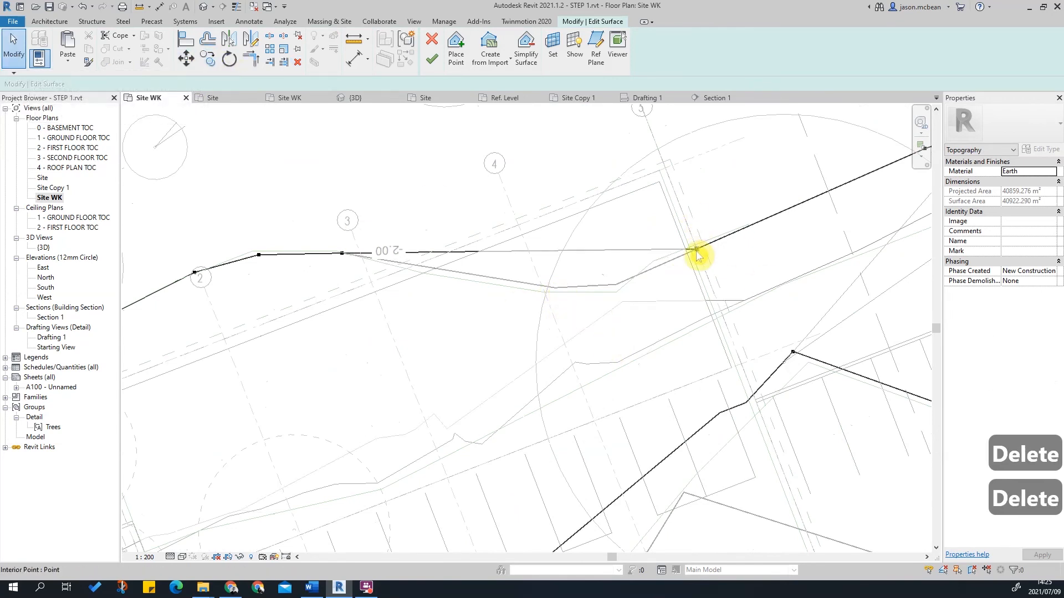
pyautogui.click(697, 251)
pyautogui.click(213, 64)
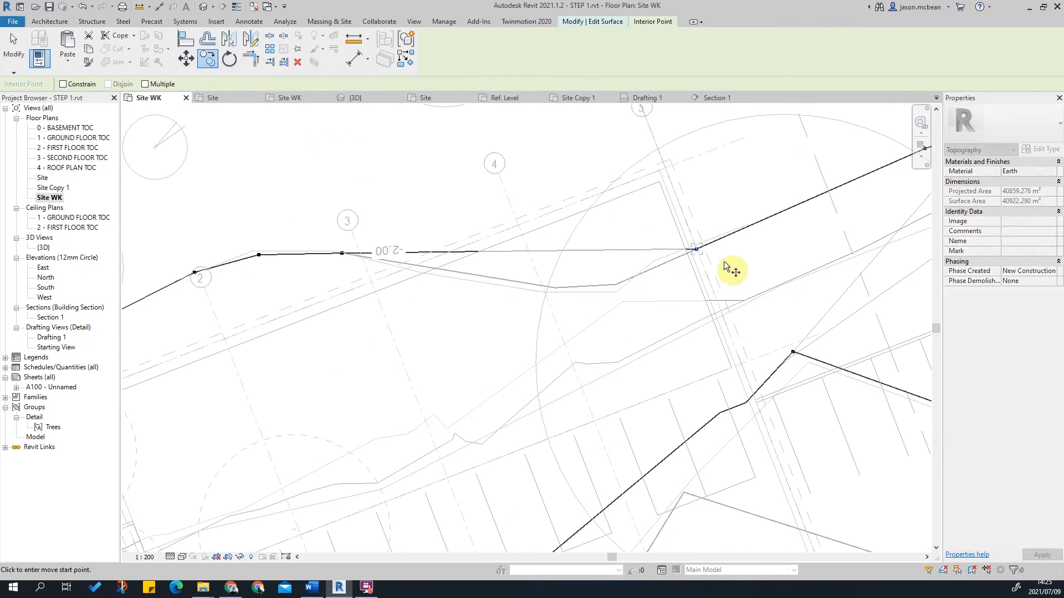
pyautogui.scroll(3, 703, 241)
pyautogui.moveTo(607, 163); pyautogui.dragTo(591, 314, button='middle')
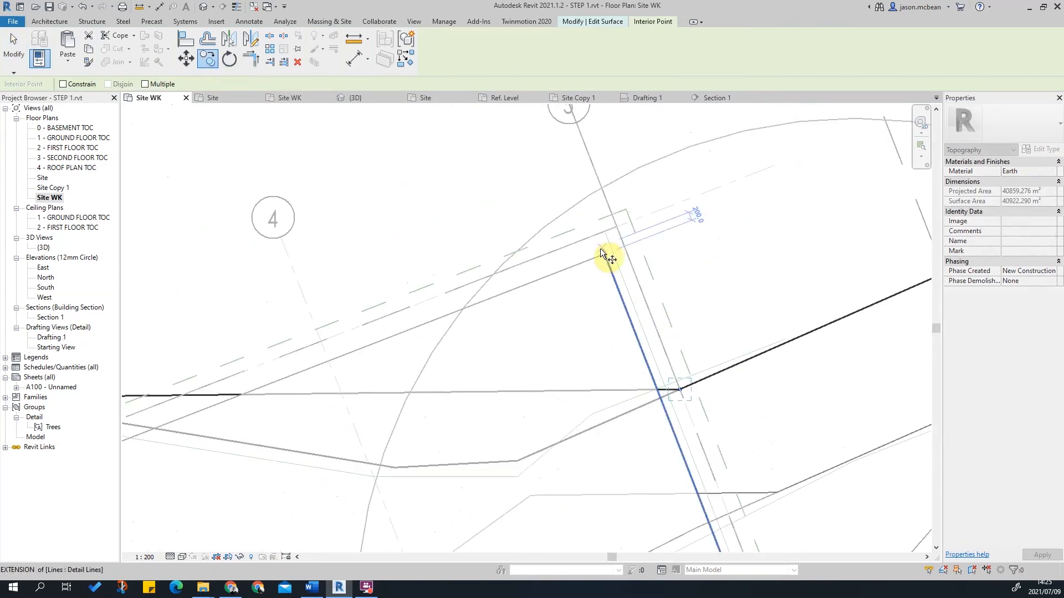
pyautogui.scroll(-1, 626, 252)
pyautogui.click(622, 220)
pyautogui.scroll(-2, 783, 234)
pyautogui.click(703, 314)
pyautogui.scroll(3, 715, 310)
pyautogui.press('Escape')
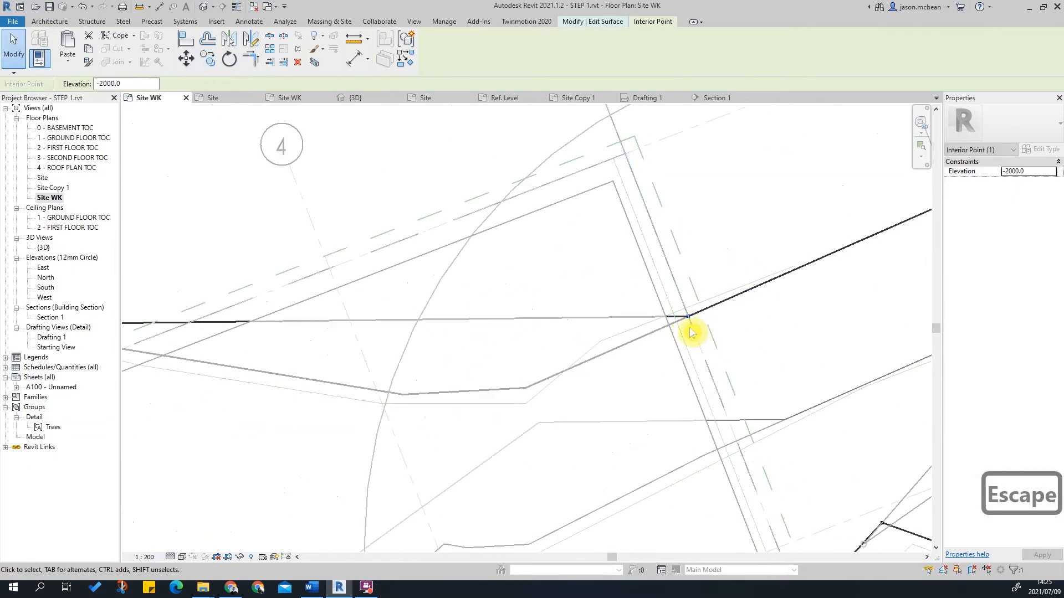
# Copy the -2000 point at grid 5 to the building's north-east corner and to its north edge between grids 3 and 4.
pyautogui.click(206, 65)
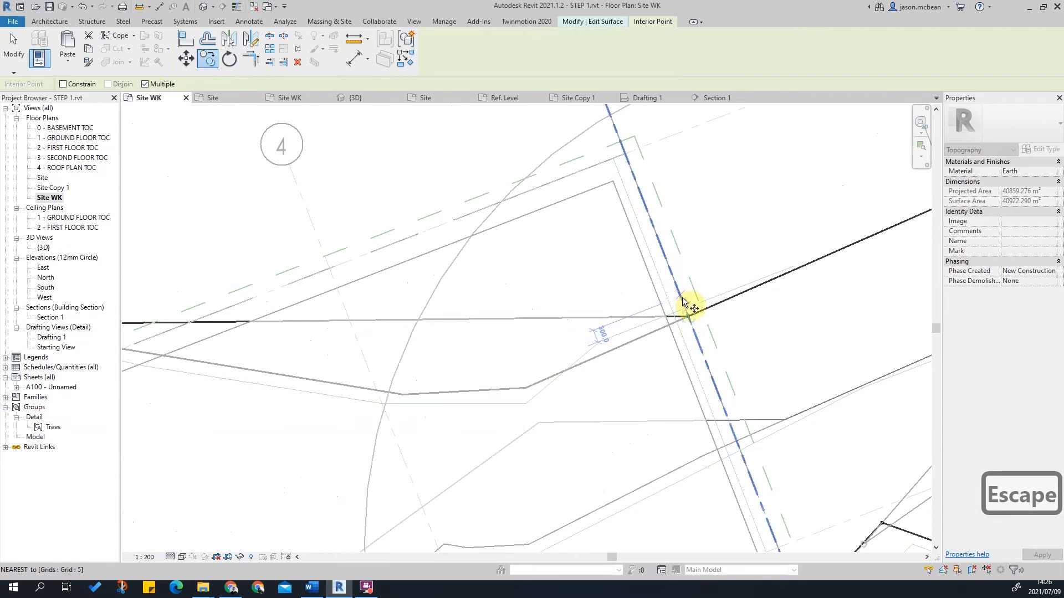
pyautogui.click(688, 317)
pyautogui.click(626, 154)
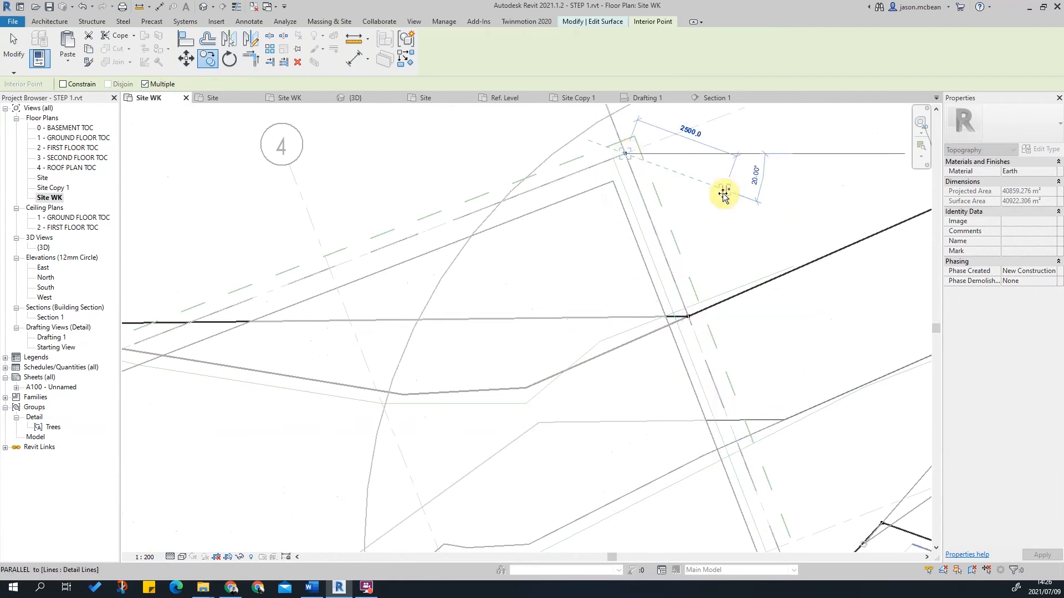
pyautogui.scroll(-3, 724, 195)
pyautogui.click(419, 268)
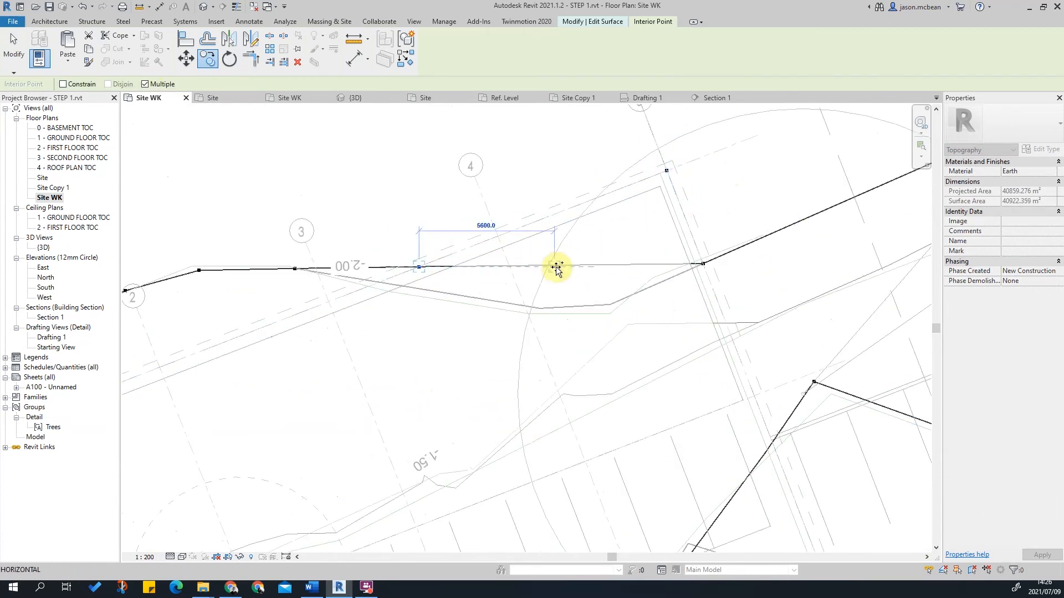
pyautogui.press('Escape')
pyautogui.press('Escape')
pyautogui.scroll(-2, 659, 304)
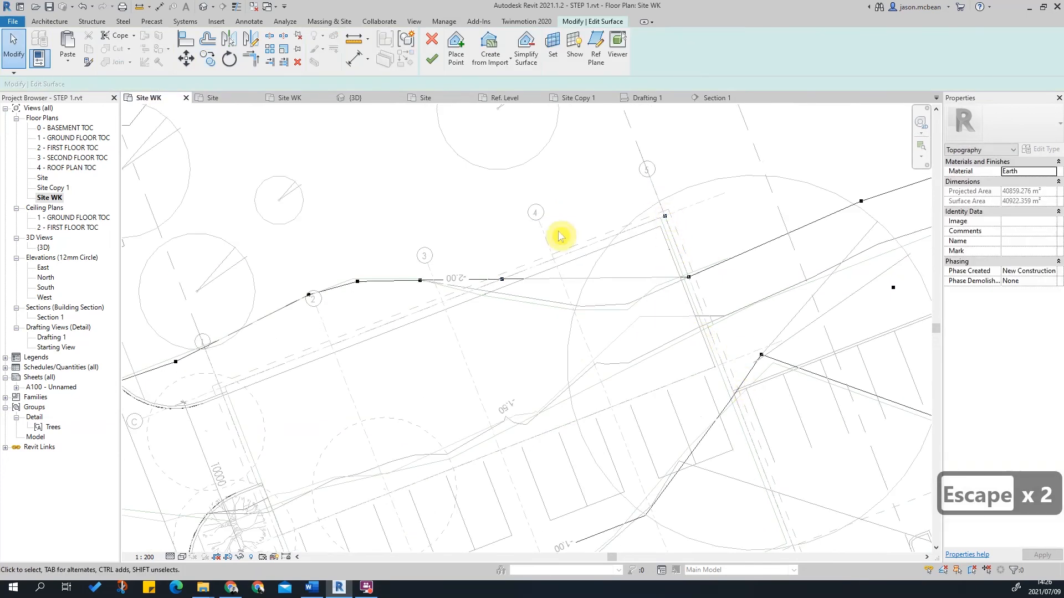
# Review the copied surface points along the building's north edge and the contours towards its south side.
pyautogui.scroll(-3, 649, 201)
pyautogui.moveTo(718, 302); pyautogui.dragTo(672, 270, button='middle')
pyautogui.scroll(4, 606, 178)
pyautogui.press('Escape')
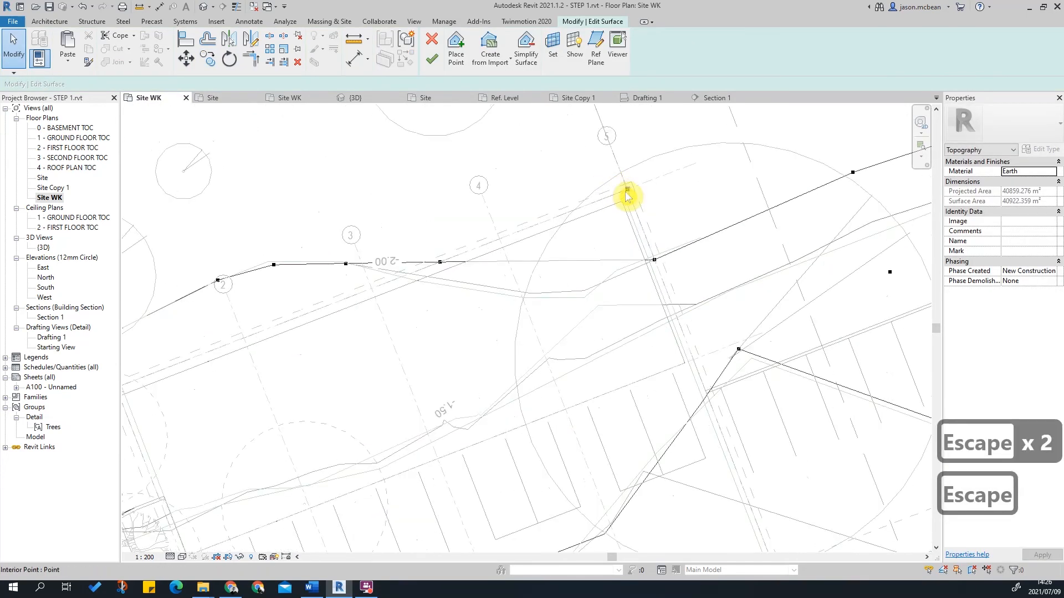
pyautogui.click(628, 192)
pyautogui.scroll(-4, 672, 190)
pyautogui.press('Escape')
pyautogui.scroll(3, 497, 234)
pyautogui.scroll(-2, 619, 300)
pyautogui.moveTo(645, 355); pyautogui.dragTo(549, 168, button='middle')
pyautogui.press('Escape')
pyautogui.scroll(2, 498, 423)
# Place a surface point with elevation -250 at the south-west corner of the offset outline, between grids A and B.
pyautogui.scroll(4, 425, 324)
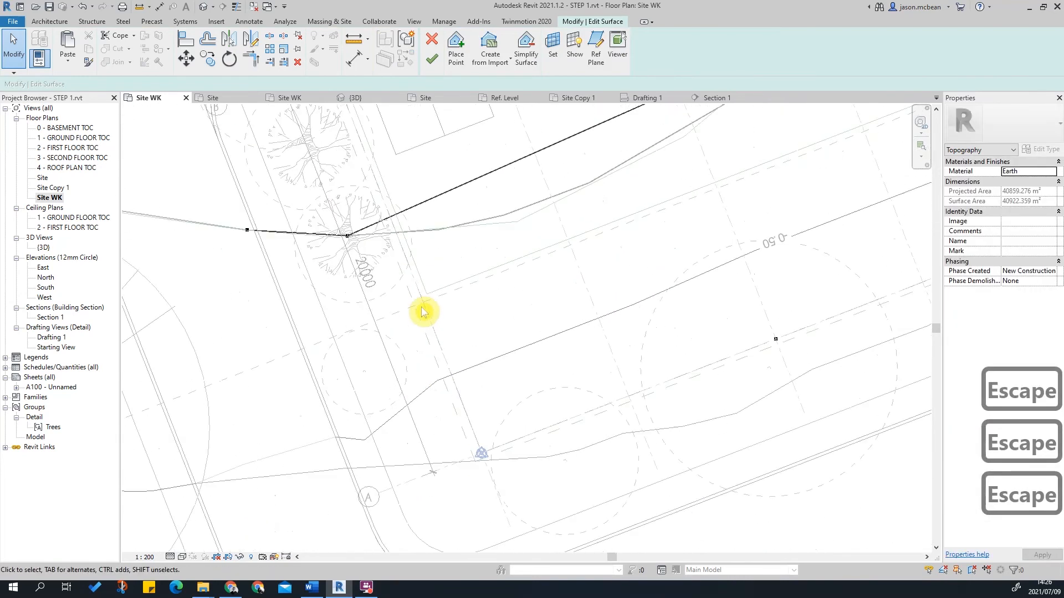
pyautogui.scroll(1, 470, 360)
pyautogui.moveTo(433, 301); pyautogui.dragTo(488, 441, button='middle')
pyautogui.scroll(-3, 423, 364)
pyautogui.click(453, 49)
pyautogui.scroll(5, 444, 380)
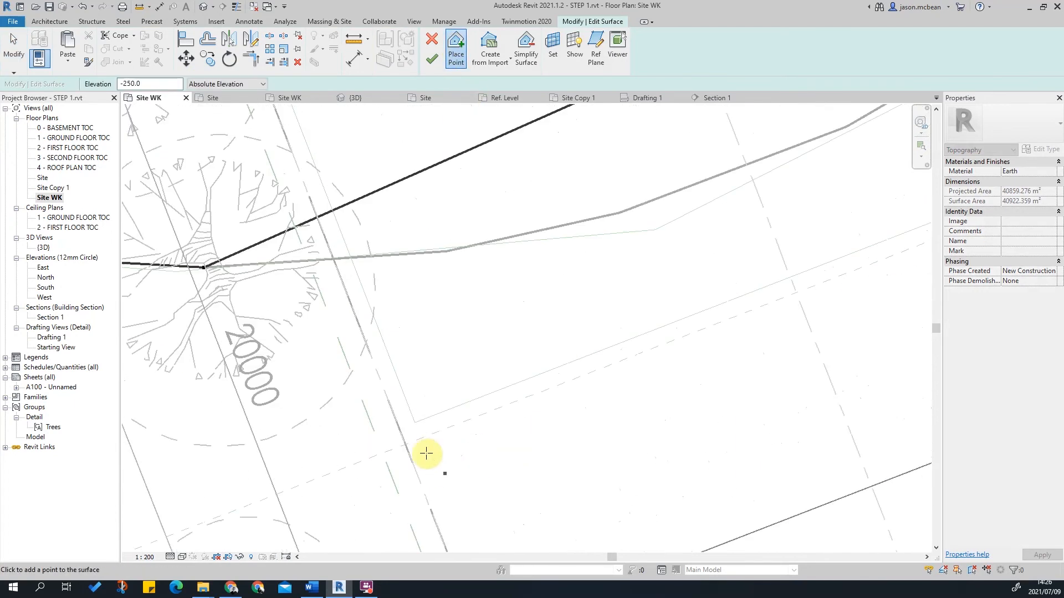
pyautogui.click(414, 424)
# Set the elevation for new points to -2000 and leave the Place Point command.
pyautogui.scroll(-3, 454, 405)
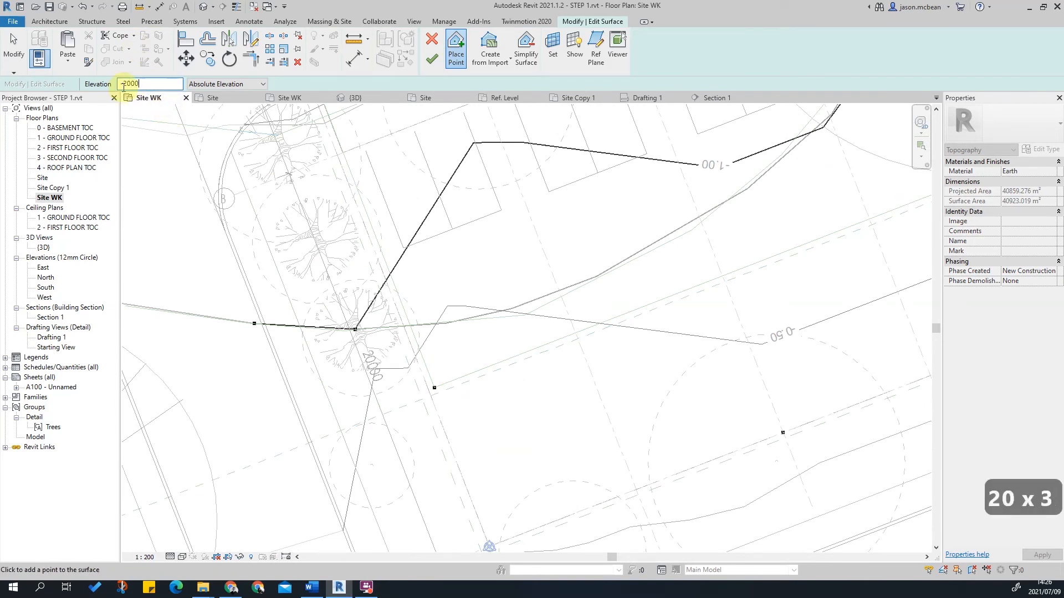
pyautogui.press('Escape')
pyautogui.press('Escape')
pyautogui.press('Escape')
pyautogui.press('Escape')
pyautogui.press('Escape')
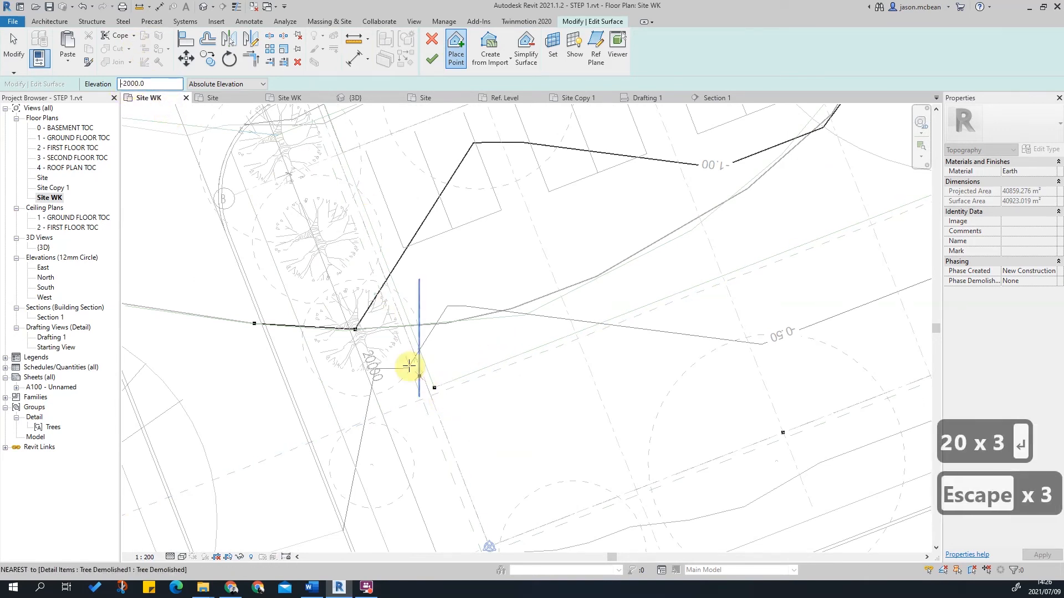
pyautogui.press('Escape')
pyautogui.press('Escape')
pyautogui.scroll(2, 423, 399)
pyautogui.rightClick(451, 360)
pyautogui.click(480, 366)
pyautogui.press('Escape')
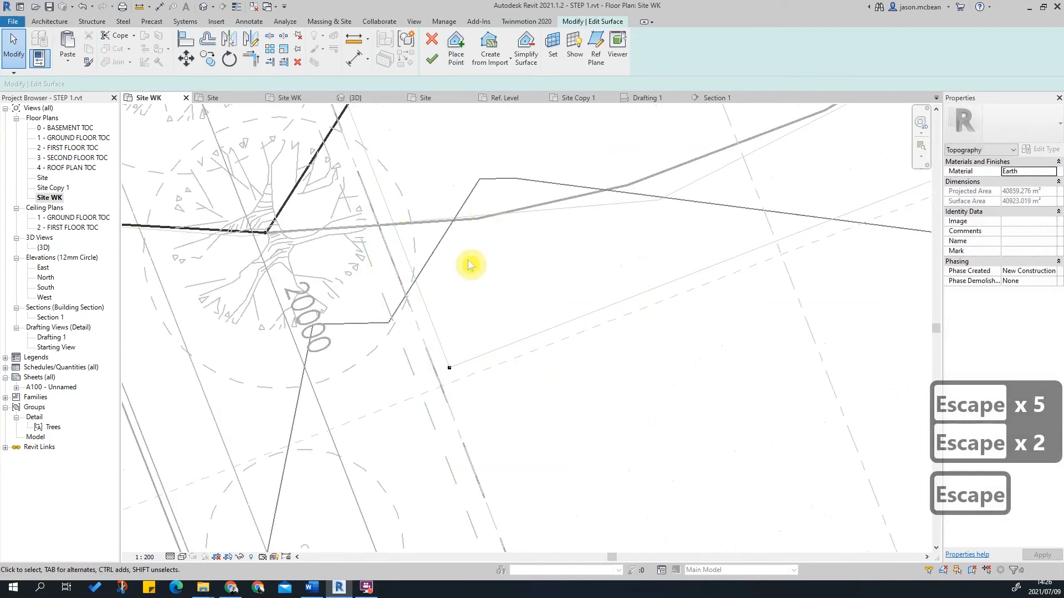
# Set the elevation of the point at the offset outline's south-west corner to -2000.
pyautogui.click(449, 368)
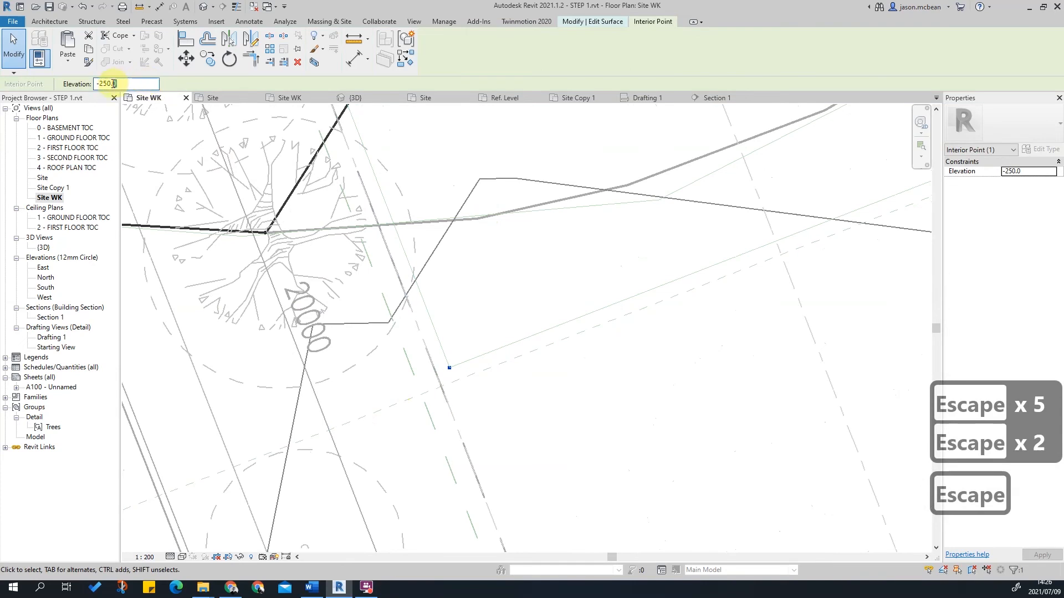
pyautogui.moveTo(115, 83); pyautogui.dragTo(99, 84)
pyautogui.write('200')
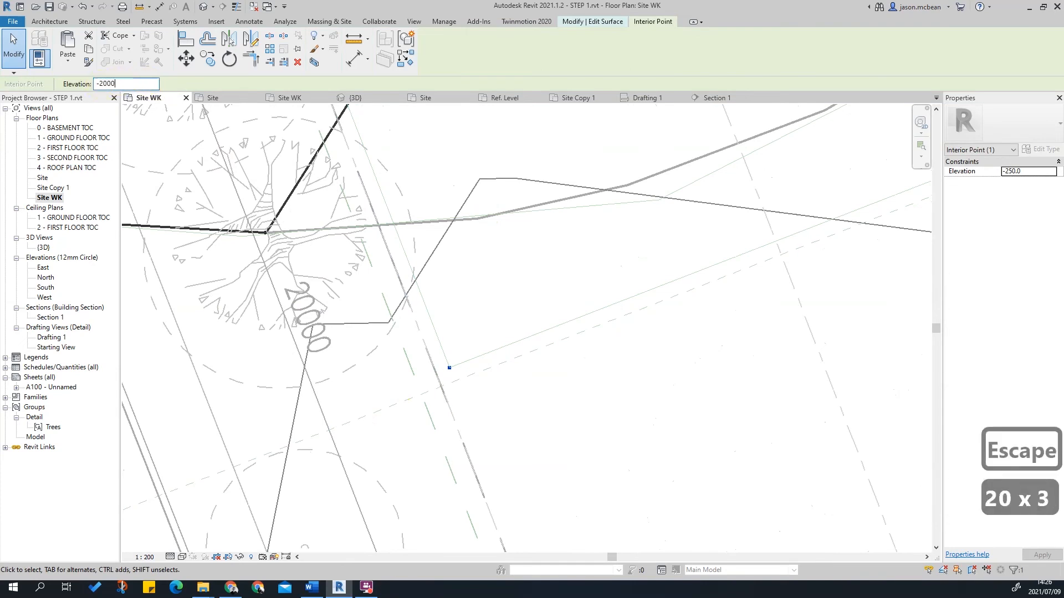
pyautogui.write('0')
pyautogui.press('Return')
pyautogui.scroll(-3, 521, 388)
pyautogui.scroll(4, 373, 406)
pyautogui.press('Escape')
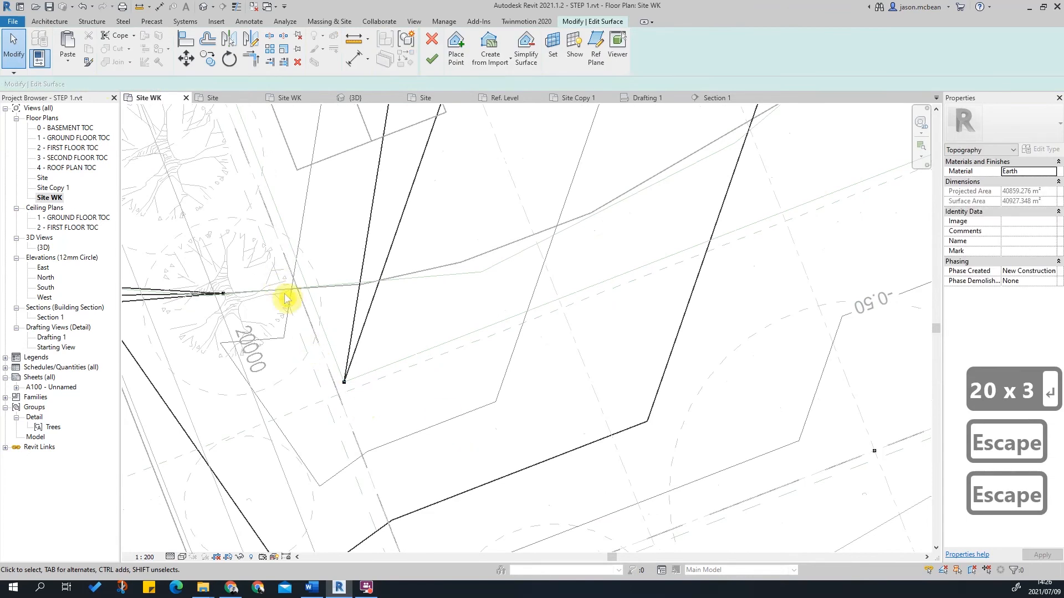
# Copy the -2000 point from the offset outline's south-west corner to its south-east corner near grid 5, allowing multiple copies.
pyautogui.scroll(2, 352, 380)
pyautogui.press('Escape')
pyautogui.click(352, 372)
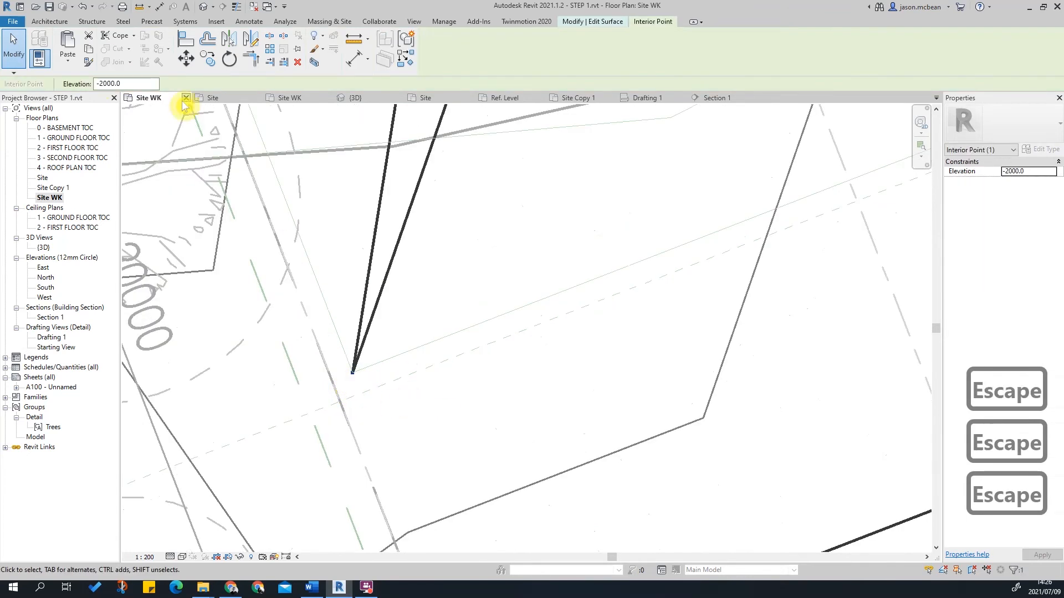
pyautogui.click(211, 64)
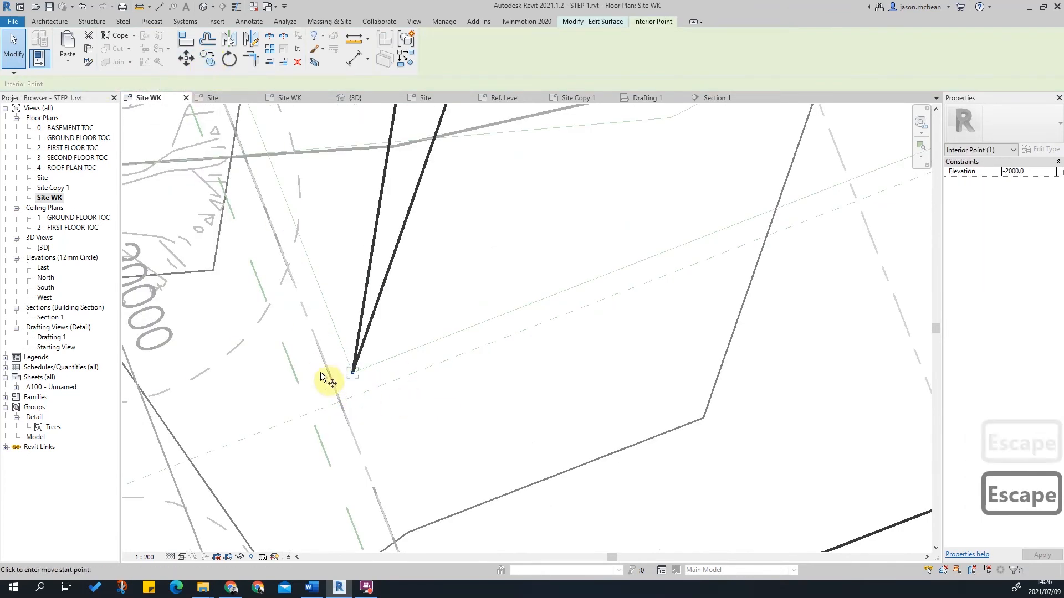
pyautogui.click(352, 372)
pyautogui.scroll(-2, 731, 288)
pyautogui.scroll(-1, 734, 287)
pyautogui.moveTo(807, 283); pyautogui.dragTo(470, 393, button='middle')
pyautogui.scroll(4, 584, 318)
pyautogui.click(522, 329)
pyautogui.scroll(-2, 700, 335)
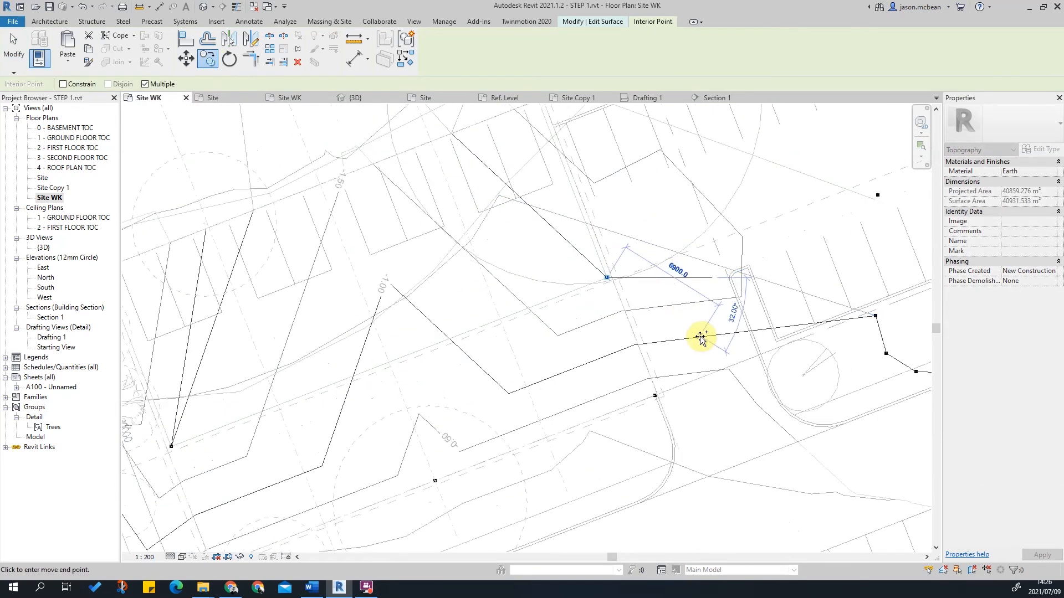
# Copy the -2000 point onto the offset outline's east side, level with the north edge of the parking bays.
pyautogui.scroll(-2, 693, 330)
pyautogui.scroll(2, 686, 259)
pyautogui.scroll(-3, 668, 247)
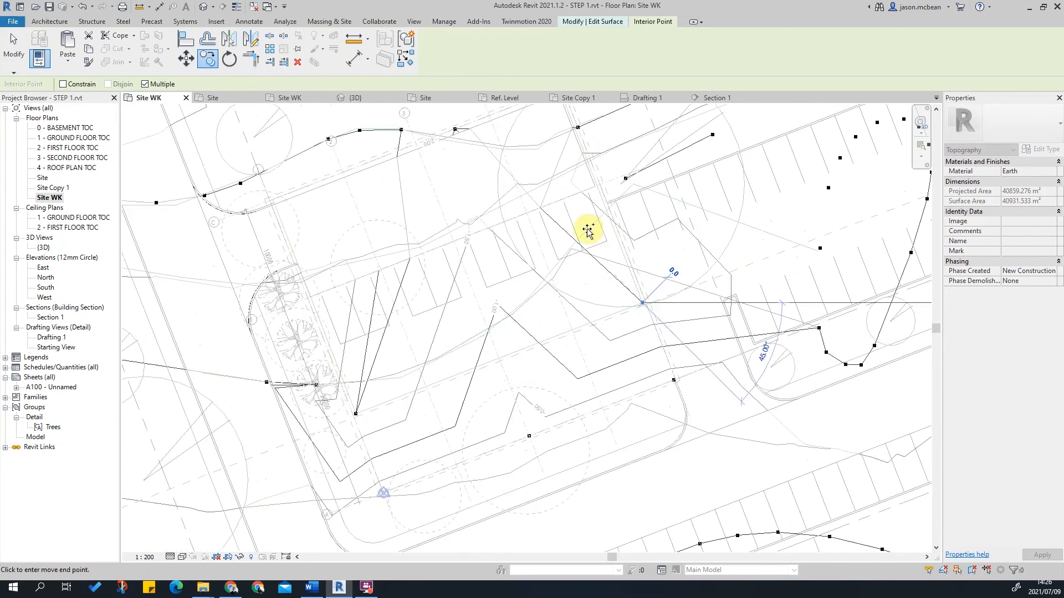
pyautogui.scroll(5, 622, 274)
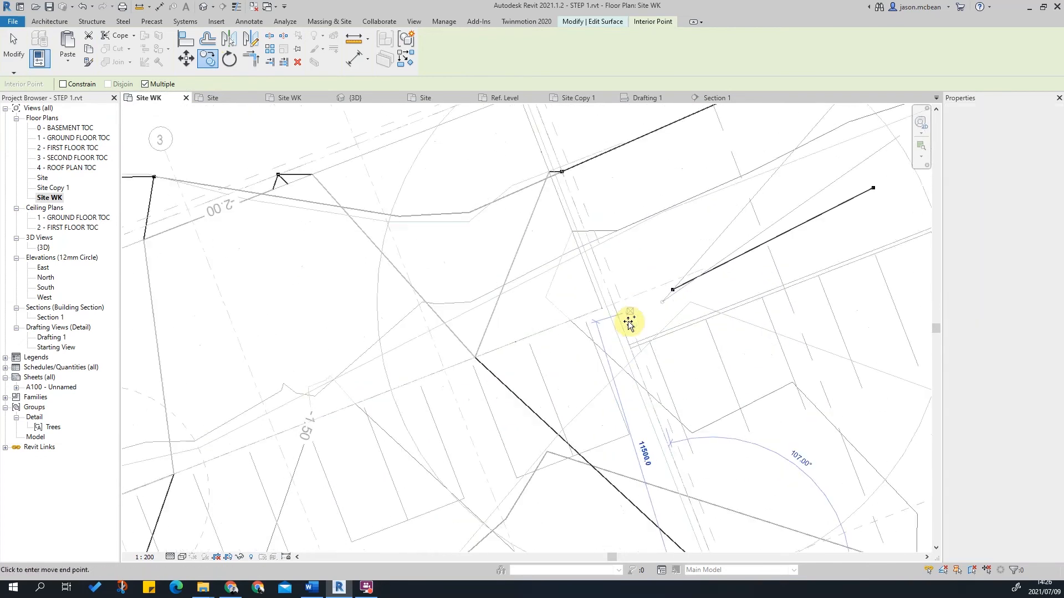
pyautogui.click(598, 307)
# Copy the -2000 point up the outline's east side to its north-east corner, and delete the stray point just outside that corner.
pyautogui.scroll(-5, 657, 379)
pyautogui.scroll(1, 625, 300)
pyautogui.scroll(5, 599, 288)
pyautogui.scroll(-3, 593, 273)
pyautogui.scroll(3, 582, 266)
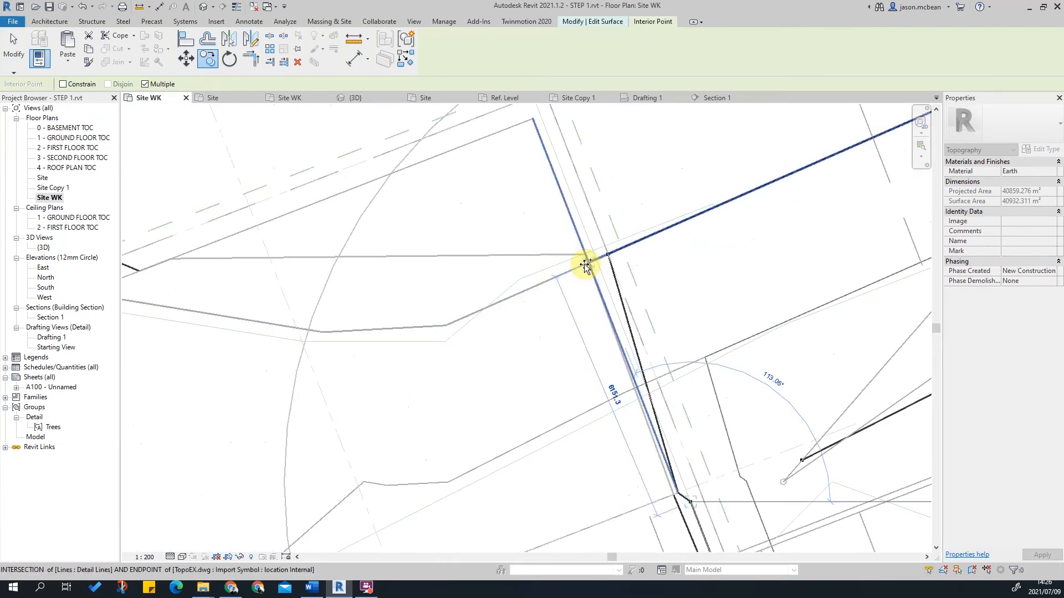
pyautogui.click(585, 265)
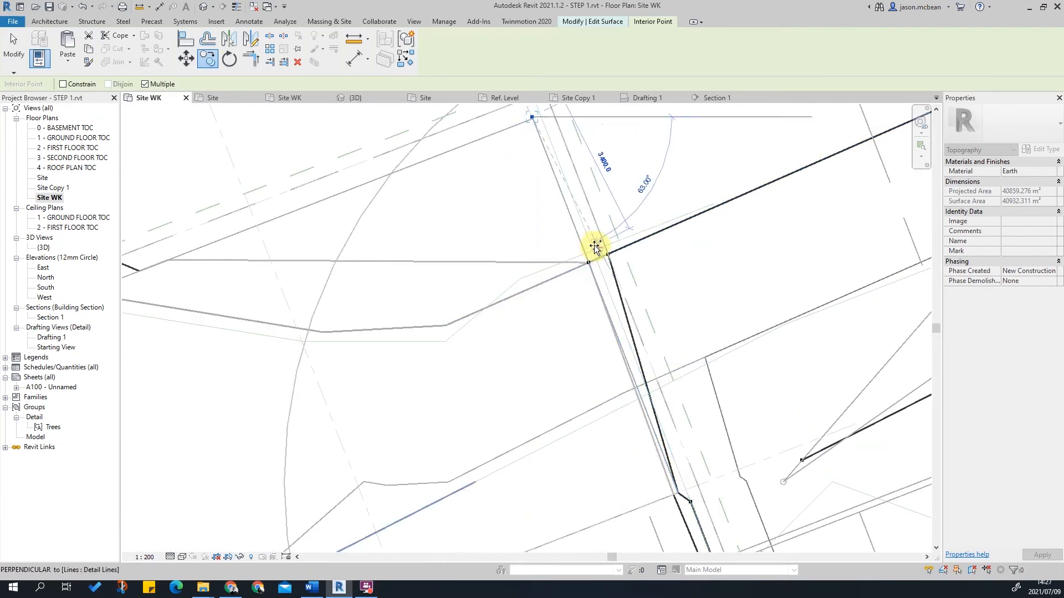
pyautogui.scroll(-2, 637, 222)
pyautogui.press('Escape')
pyautogui.press('Escape')
pyautogui.press('Escape')
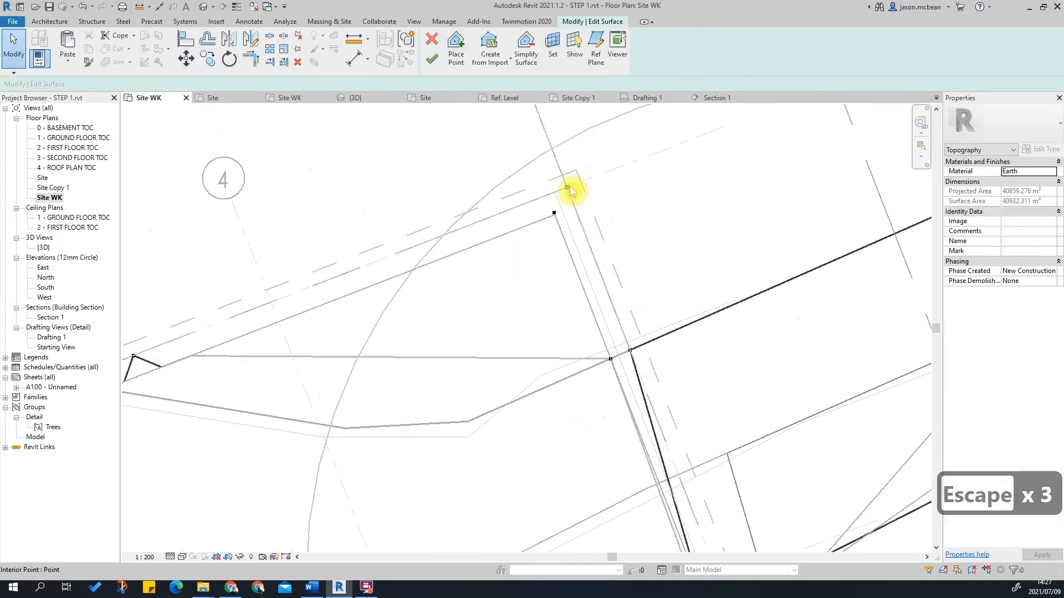
pyautogui.click(567, 187)
pyautogui.press('Delete')
# Copy the -2000 point from the south-west corner to the outline's west side at the parking bays' north edge, between grids B and C.
pyautogui.moveTo(649, 290); pyautogui.dragTo(682, 225, button='middle')
pyautogui.scroll(-3, 700, 241)
pyautogui.moveTo(563, 213); pyautogui.dragTo(609, 133, button='middle')
pyautogui.scroll(-2, 609, 133)
pyautogui.moveTo(513, 339); pyautogui.dragTo(557, 262, button='middle')
pyautogui.scroll(3, 463, 435)
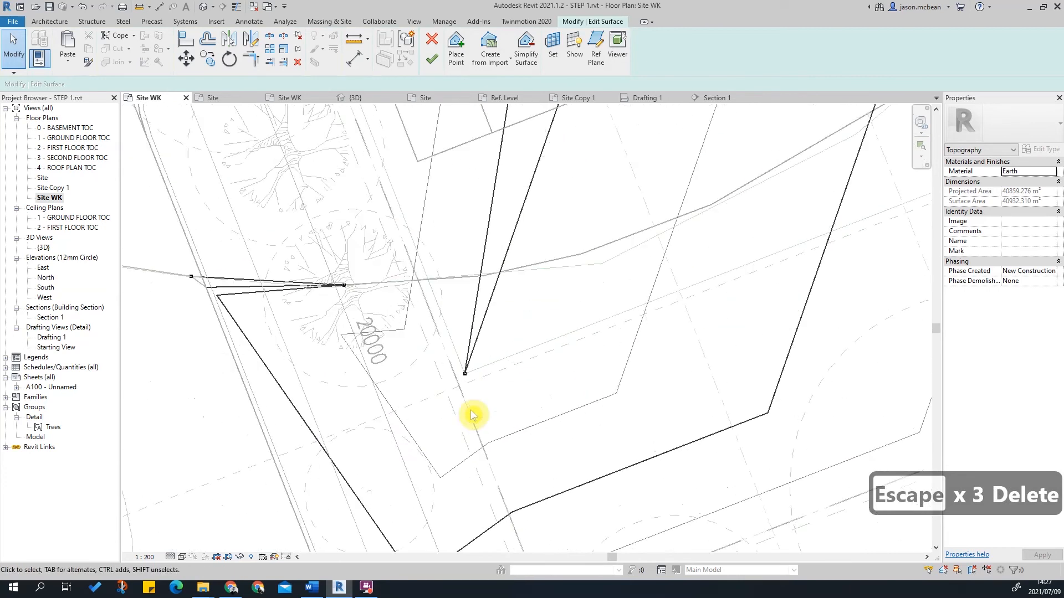
pyautogui.click(465, 375)
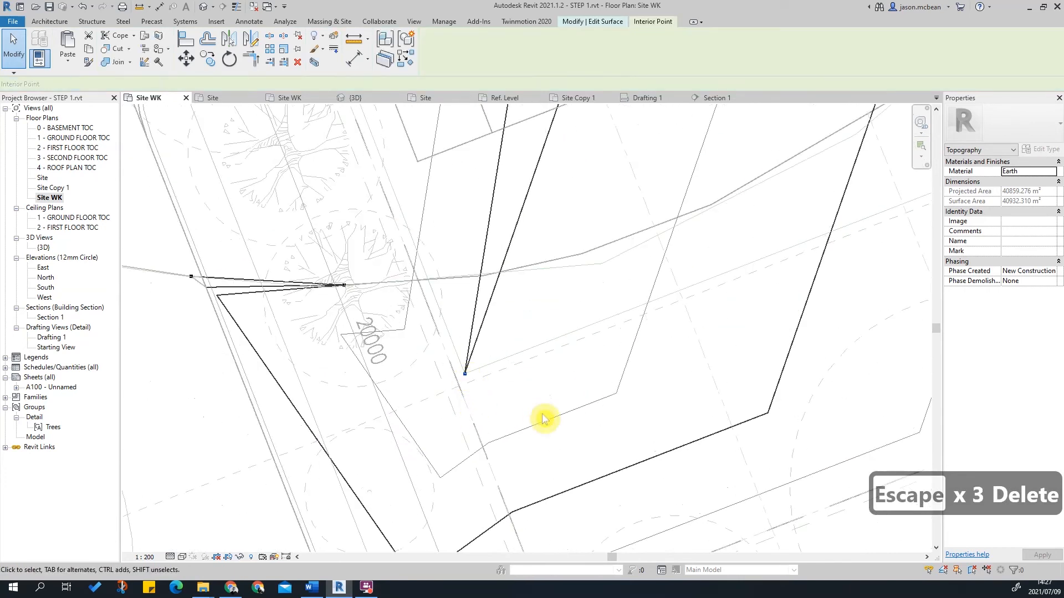
pyautogui.click(209, 58)
pyautogui.click(465, 375)
pyautogui.moveTo(474, 396); pyautogui.dragTo(514, 493, button='middle')
pyautogui.scroll(2, 432, 308)
pyautogui.scroll(-4, 437, 317)
pyautogui.scroll(3, 412, 270)
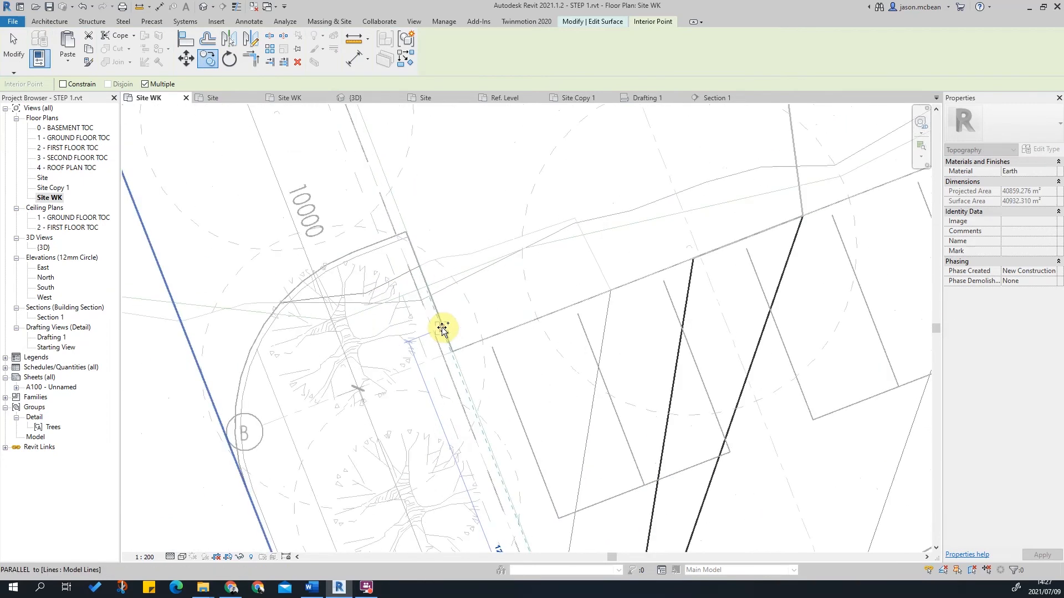
pyautogui.scroll(3, 449, 349)
pyautogui.click(461, 354)
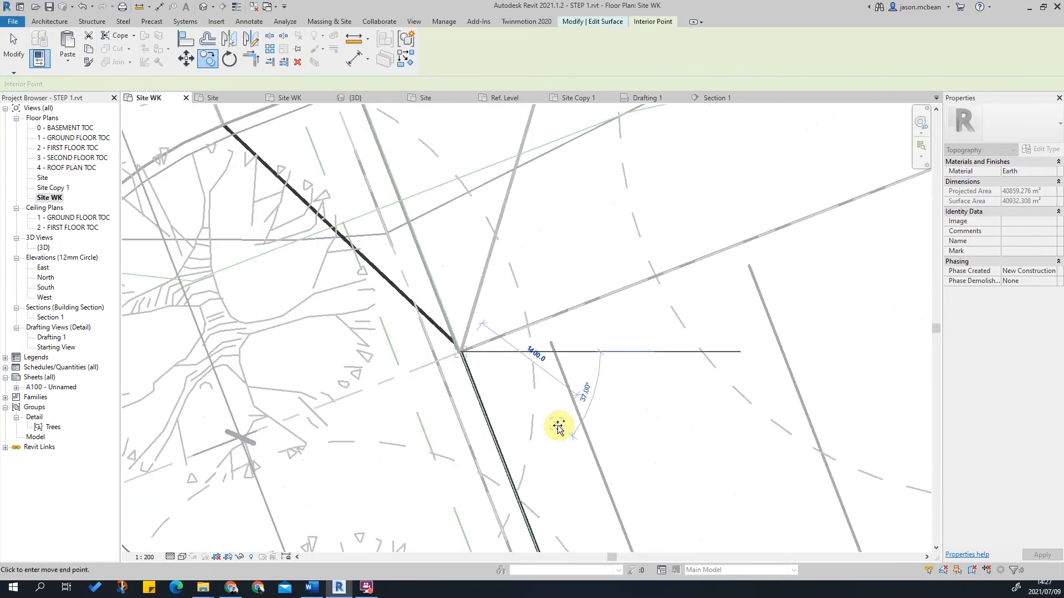
# Copy the -2000 point to the north-west corner near grid C and move that copy onto the property line.
pyautogui.scroll(-4, 554, 427)
pyautogui.moveTo(454, 266); pyautogui.dragTo(525, 493, button='middle')
pyautogui.scroll(3, 441, 334)
pyautogui.scroll(2, 448, 330)
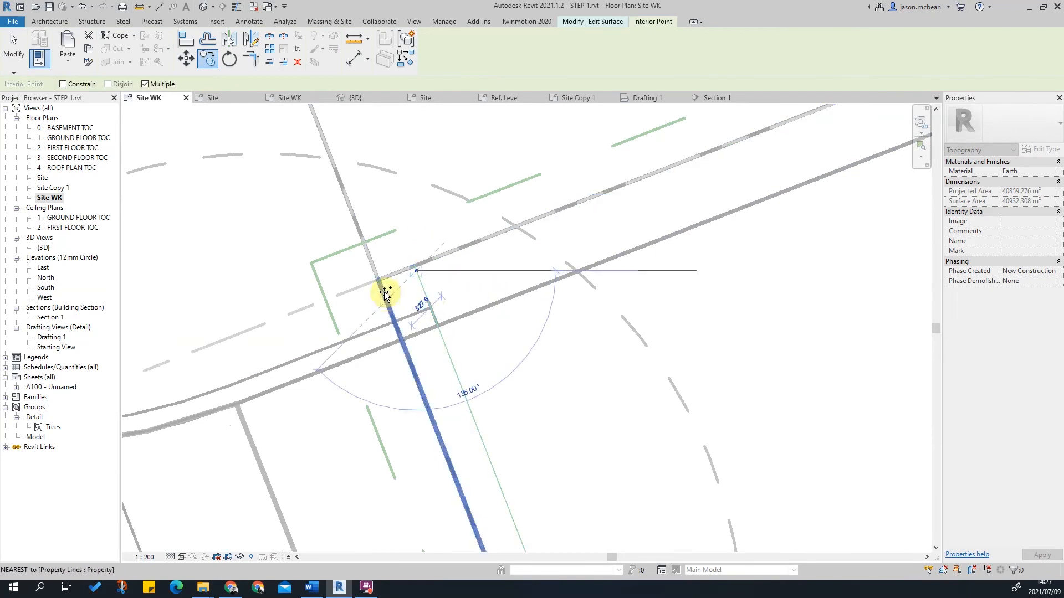
pyautogui.press('Escape')
pyautogui.press('Escape')
pyautogui.click(417, 271)
pyautogui.moveTo(416, 271); pyautogui.dragTo(379, 280)
pyautogui.press('Escape')
pyautogui.press('Escape')
# Place a point with absolute elevation -500 where the property line meets the reference plane, just outside the outline's south-west corner.
pyautogui.scroll(-4, 553, 387)
pyautogui.scroll(-3, 449, 317)
pyautogui.moveTo(597, 429); pyautogui.dragTo(539, 252, button='middle')
pyautogui.scroll(3, 493, 349)
pyautogui.scroll(-3, 493, 360)
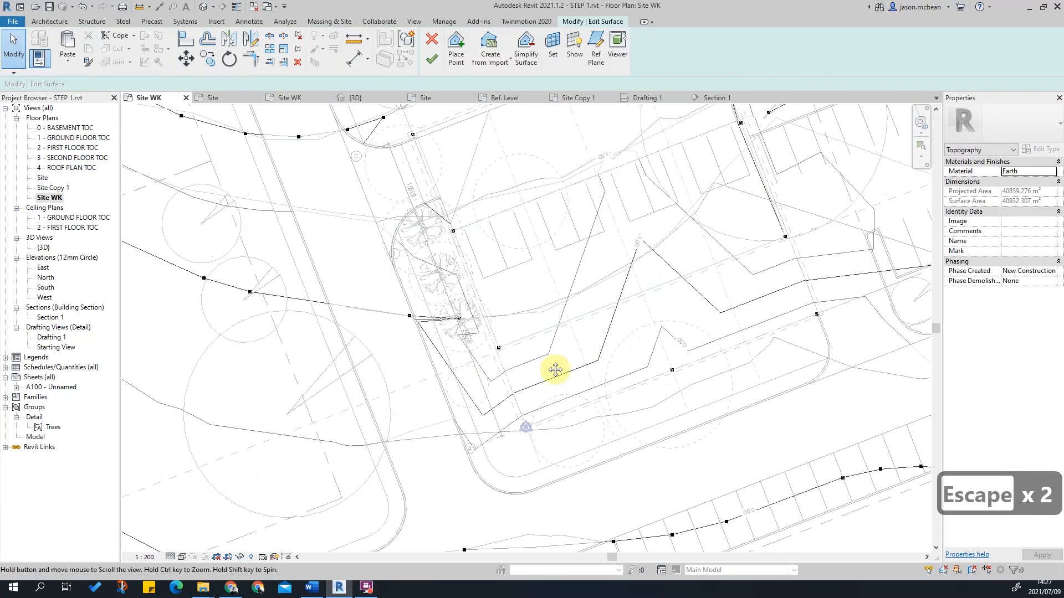
pyautogui.moveTo(591, 341); pyautogui.dragTo(475, 408, button='middle')
pyautogui.scroll(5, 427, 404)
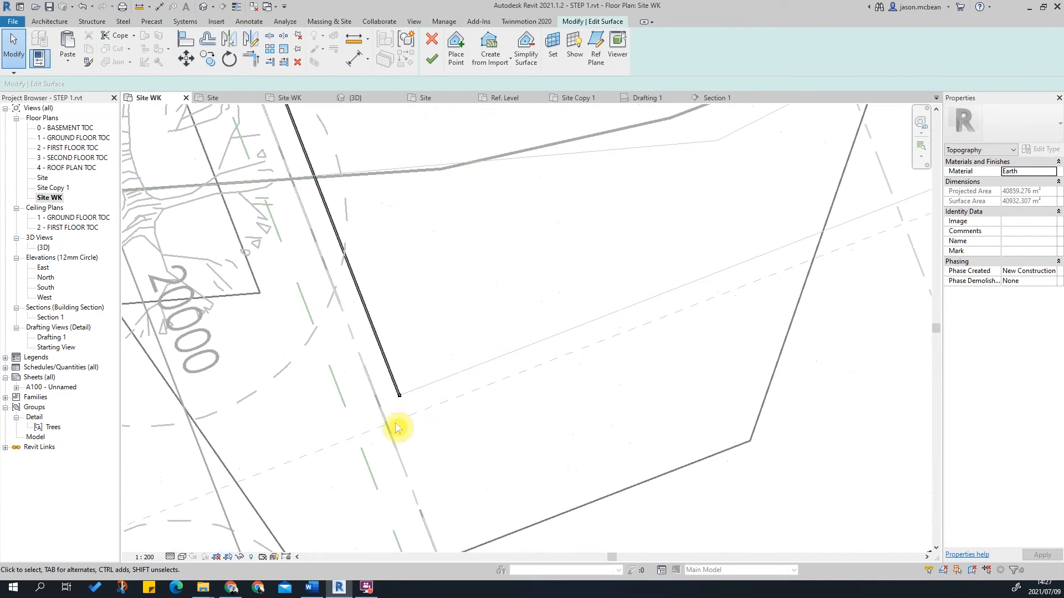
pyautogui.scroll(-2, 397, 430)
pyautogui.click(455, 55)
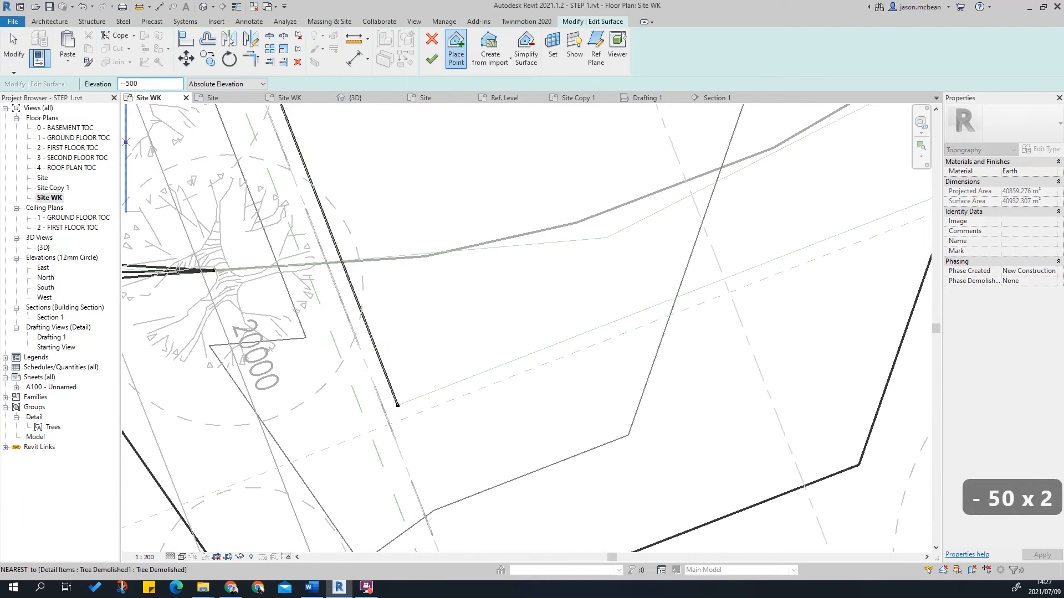
pyautogui.press('Left')
pyautogui.press('Left')
pyautogui.press('BackSpace')
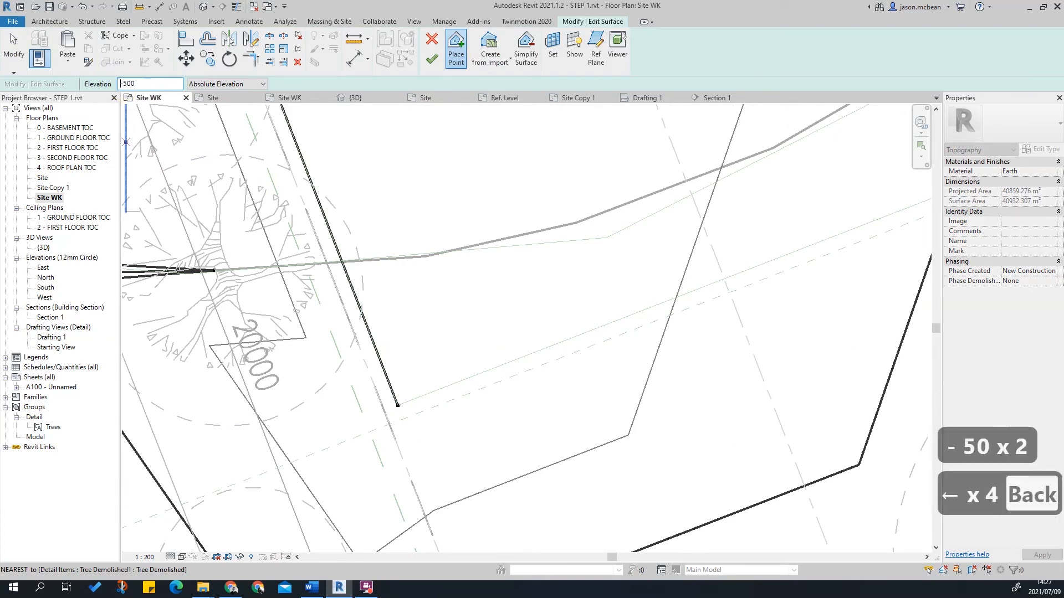
pyautogui.press('Return')
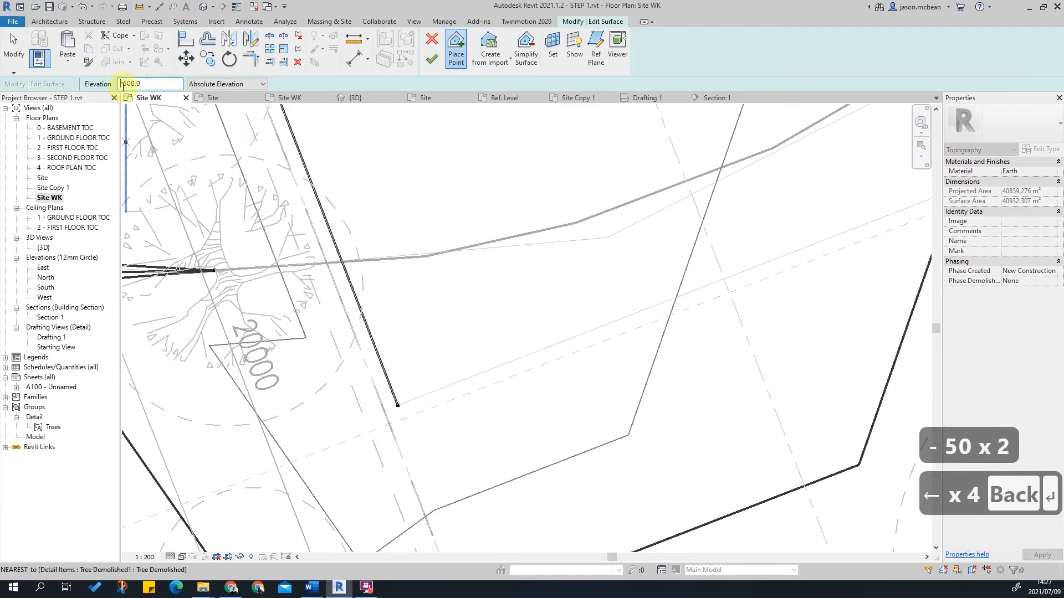
pyautogui.click(390, 426)
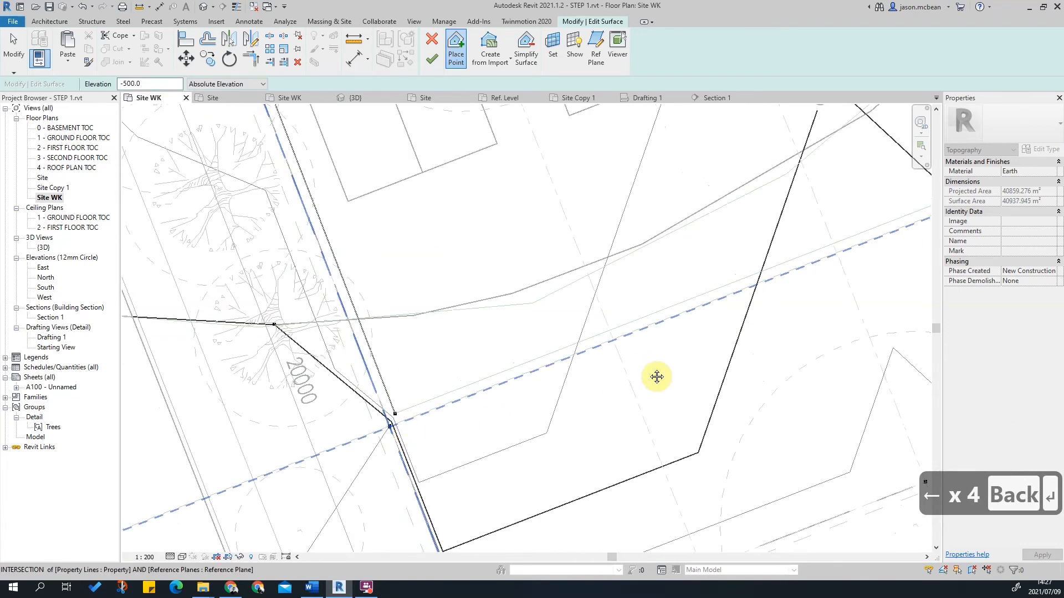
# Place two more -500 points on the reference plane, just outside the outline's south-east corner and at grid 3.
pyautogui.scroll(6, 656, 376)
pyautogui.click(616, 331)
pyautogui.scroll(-3, 677, 296)
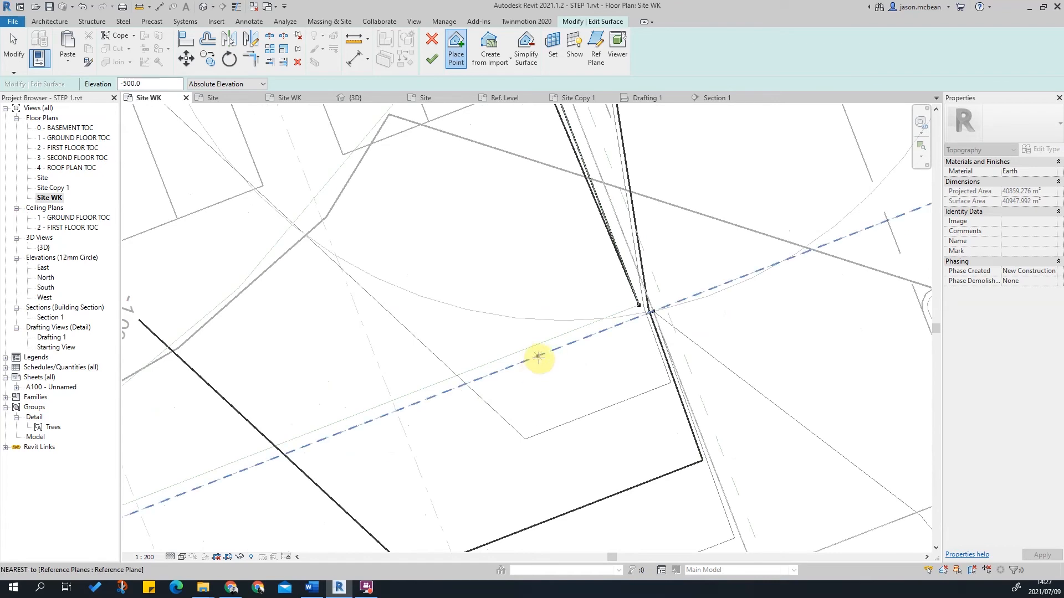
pyautogui.scroll(-3, 343, 443)
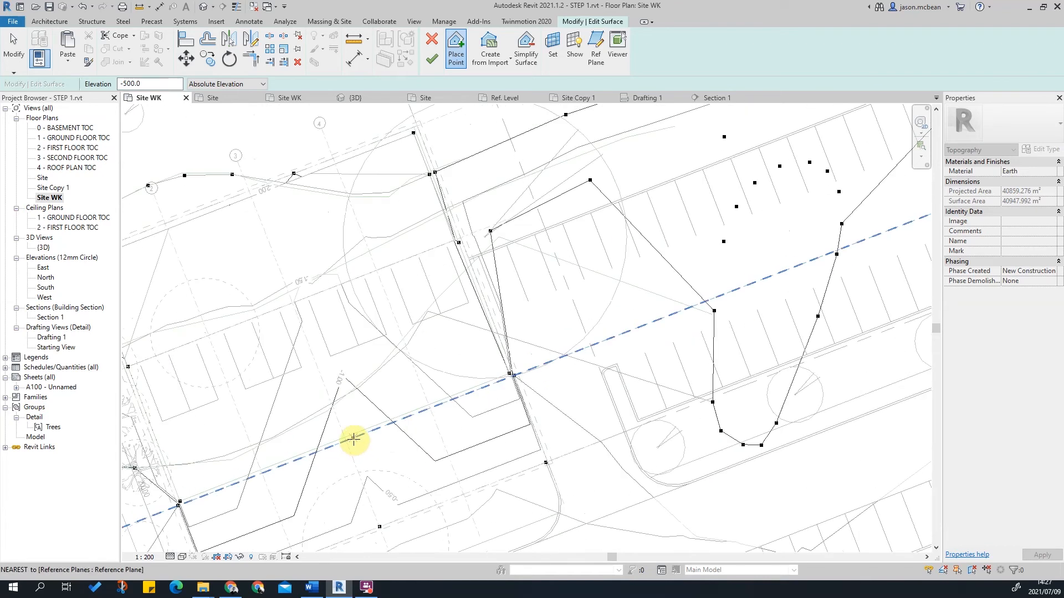
pyautogui.scroll(2, 349, 439)
pyautogui.click(344, 435)
pyautogui.scroll(2, 387, 439)
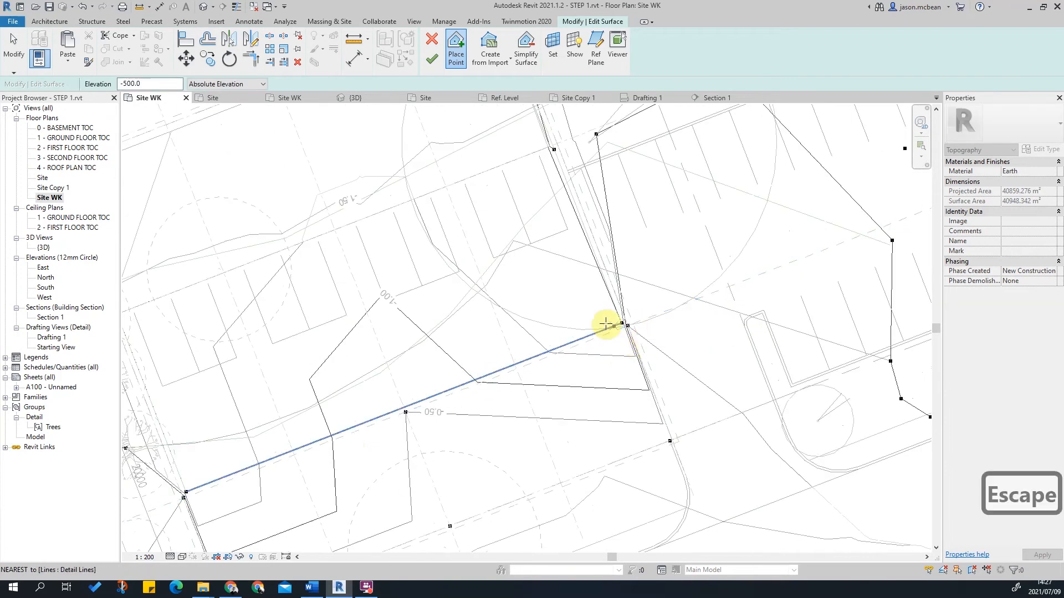
pyautogui.press('Escape')
pyautogui.press('Escape')
pyautogui.press('Escape')
# Copy the -2000 point from the offset outline's south-east corner to where grid 3 crosses the outline.
pyautogui.scroll(2, 629, 327)
pyautogui.click(643, 324)
pyautogui.click(207, 58)
pyautogui.scroll(-2, 526, 370)
pyautogui.scroll(3, 384, 433)
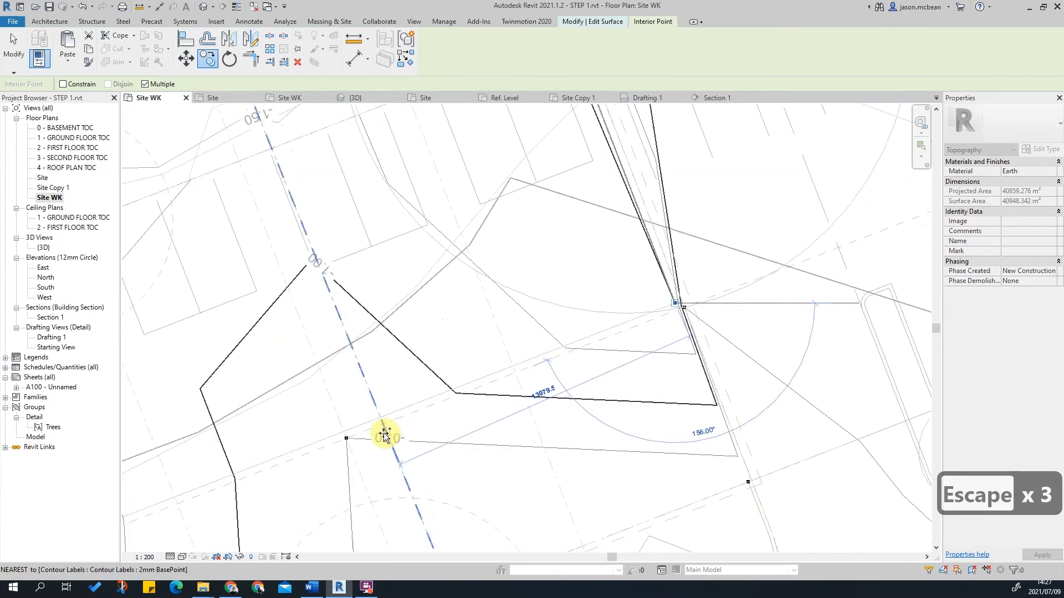
pyautogui.click(418, 386)
pyautogui.scroll(-3, 506, 380)
pyautogui.press('Escape')
pyautogui.press('Escape')
pyautogui.press('Escape')
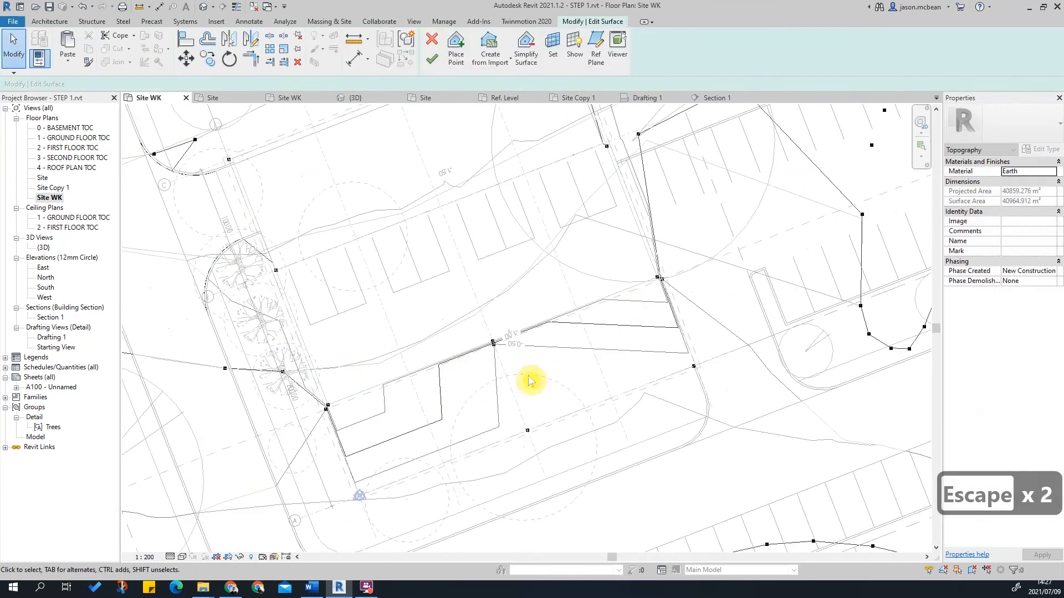
# Check the elevations of the two closely spaced surface points at grid 3.
pyautogui.scroll(4, 487, 356)
pyautogui.scroll(2, 517, 343)
pyautogui.press('Escape')
pyautogui.moveTo(602, 332); pyautogui.dragTo(600, 331)
pyautogui.press('Escape')
pyautogui.moveTo(458, 221); pyautogui.dragTo(582, 333)
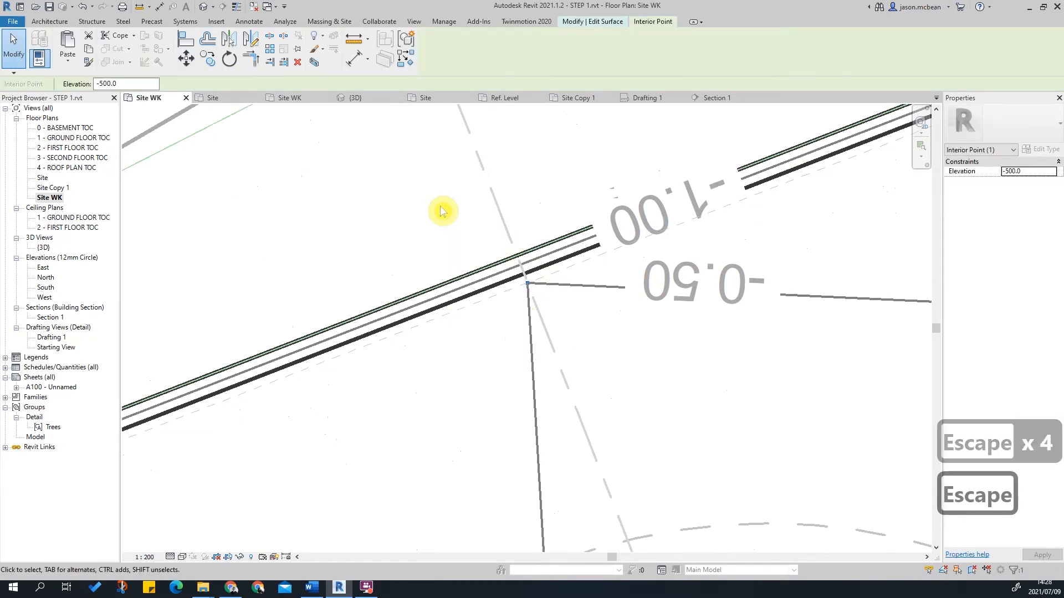
pyautogui.press('Escape')
pyautogui.scroll(3, 506, 280)
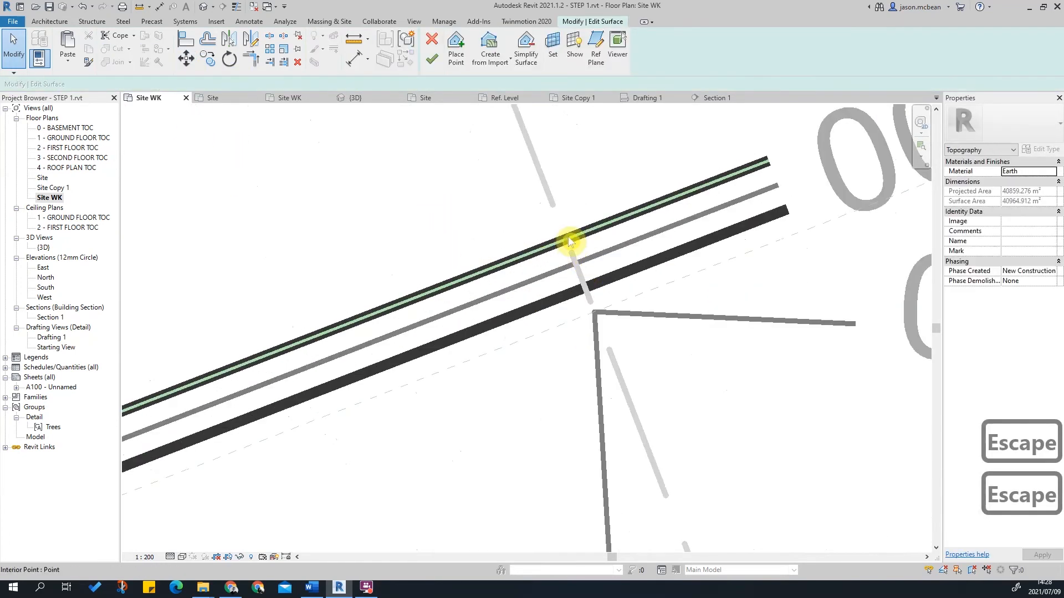
pyautogui.click(573, 247)
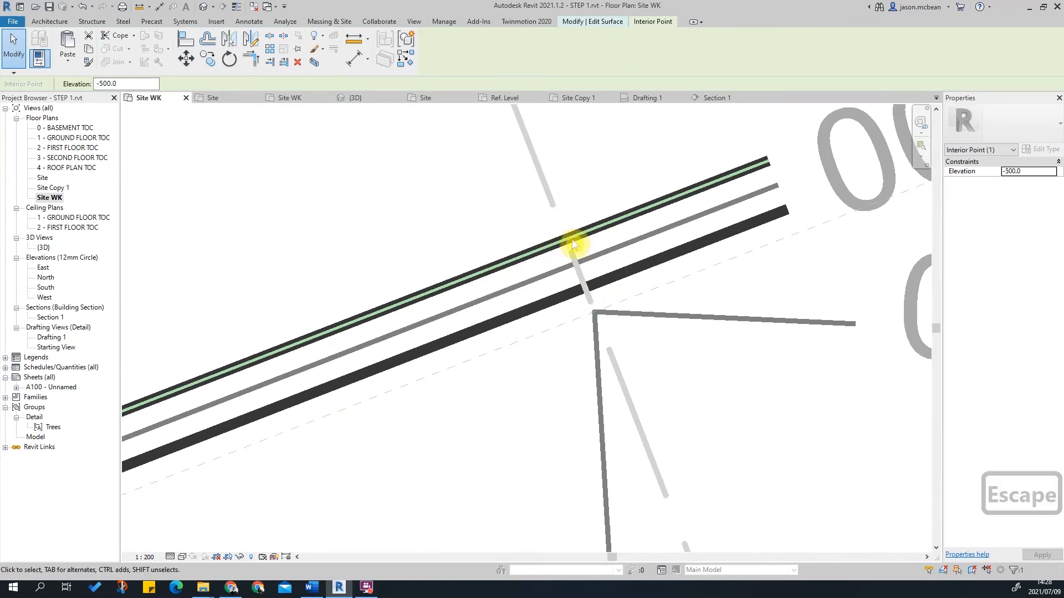
pyautogui.moveTo(486, 186); pyautogui.dragTo(648, 387)
pyautogui.press('Escape')
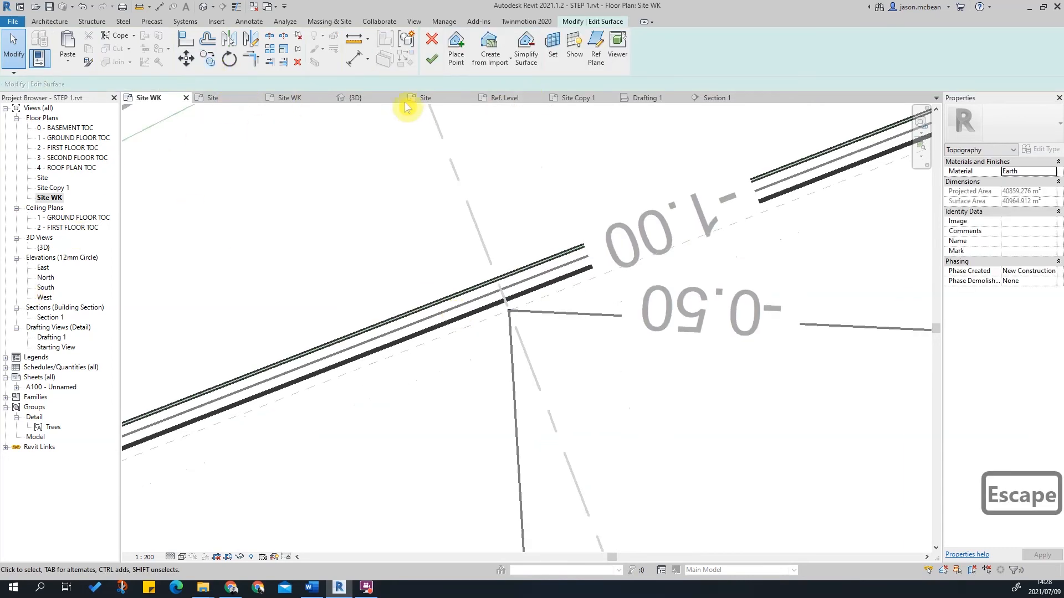
# Show the {3D} view as Wireframe from the top, focused on the point pair at grid 3.
pyautogui.doubleClick(44, 249)
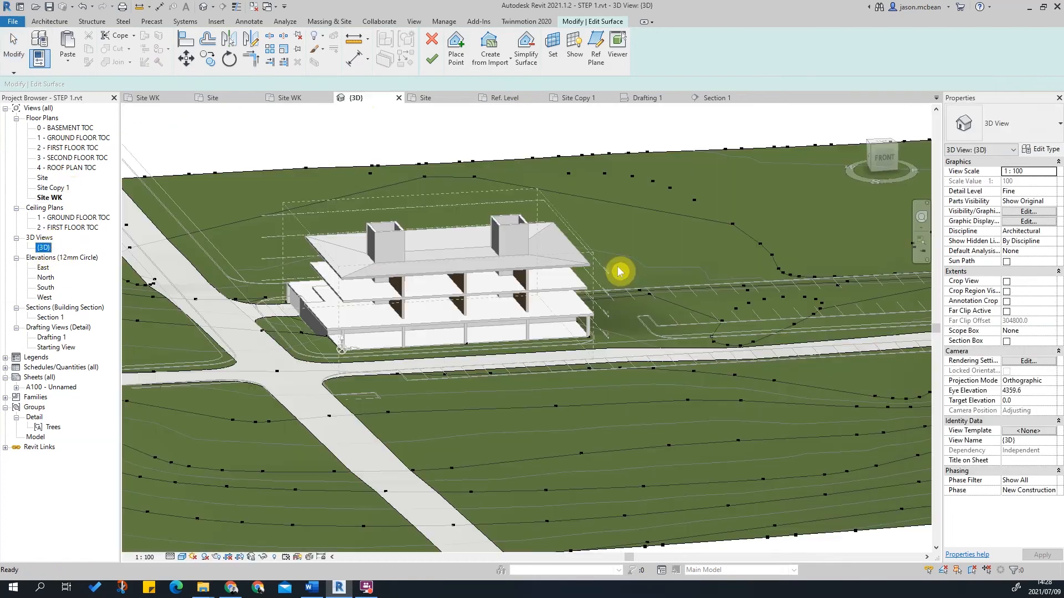
pyautogui.click(183, 558)
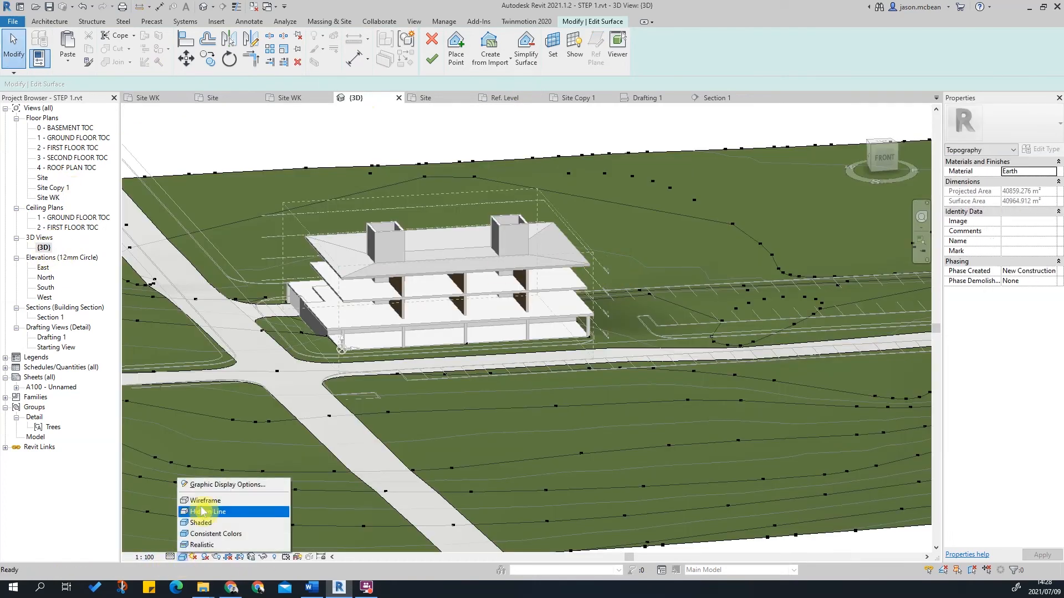
pyautogui.click(199, 501)
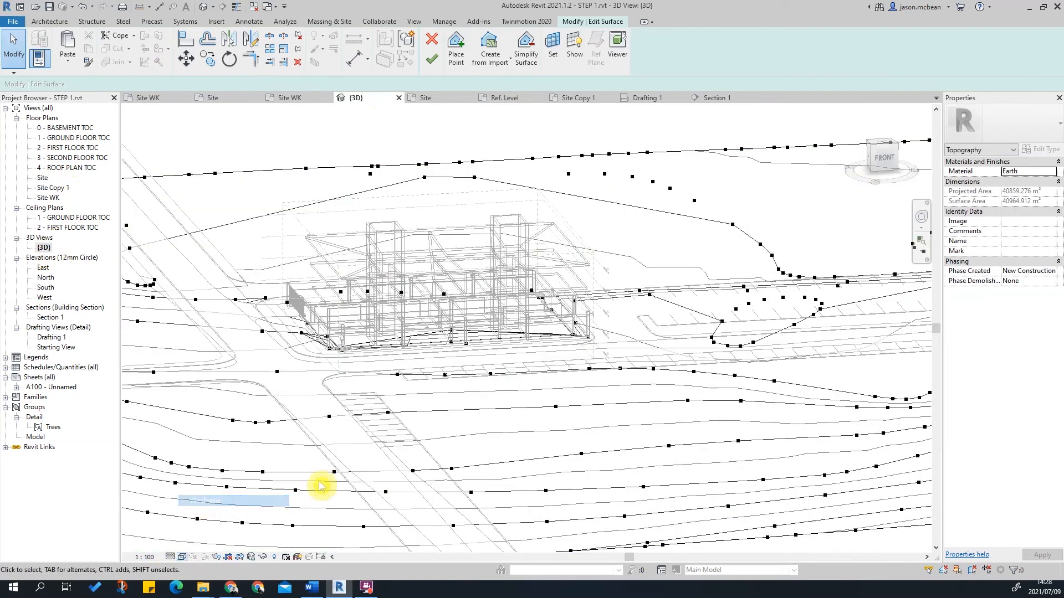
pyautogui.click(878, 147)
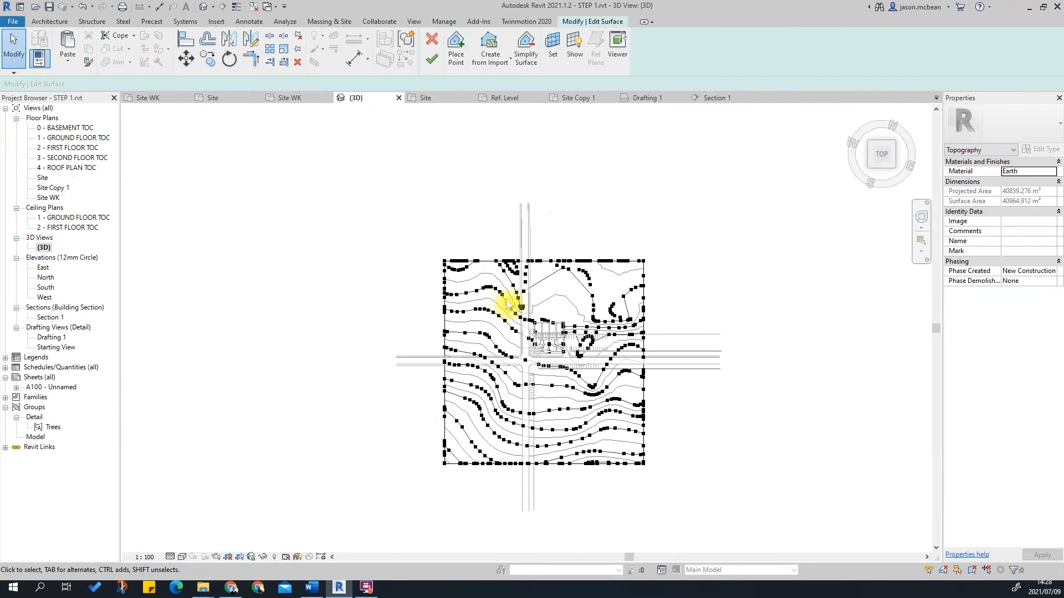
pyautogui.scroll(5, 587, 360)
pyautogui.scroll(3, 472, 279)
pyautogui.scroll(2, 475, 269)
pyautogui.scroll(2, 449, 221)
pyautogui.scroll(2, 532, 242)
pyautogui.scroll(-2, 424, 267)
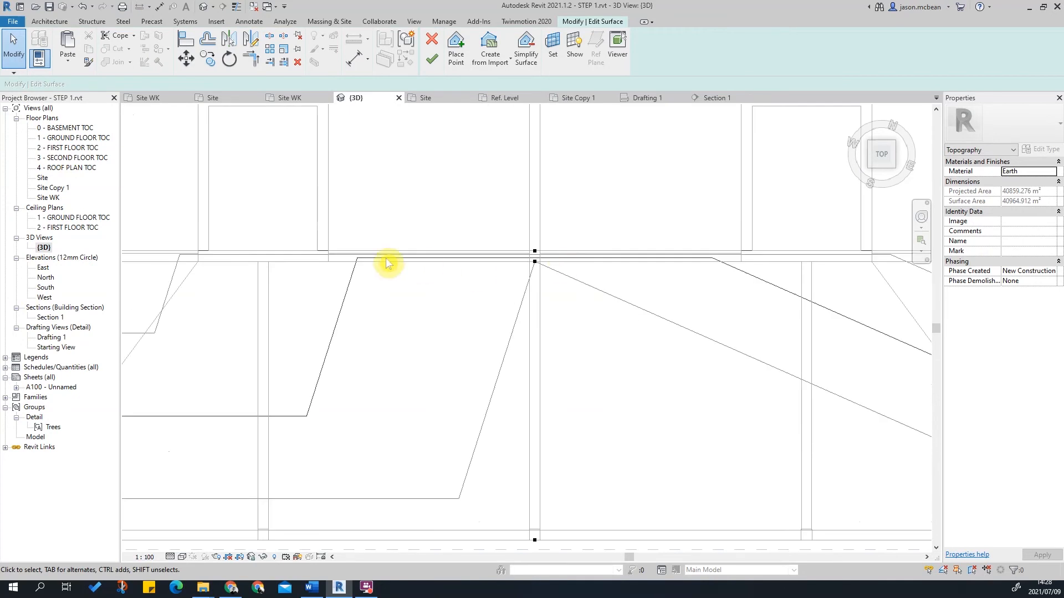
pyautogui.scroll(-2, 709, 266)
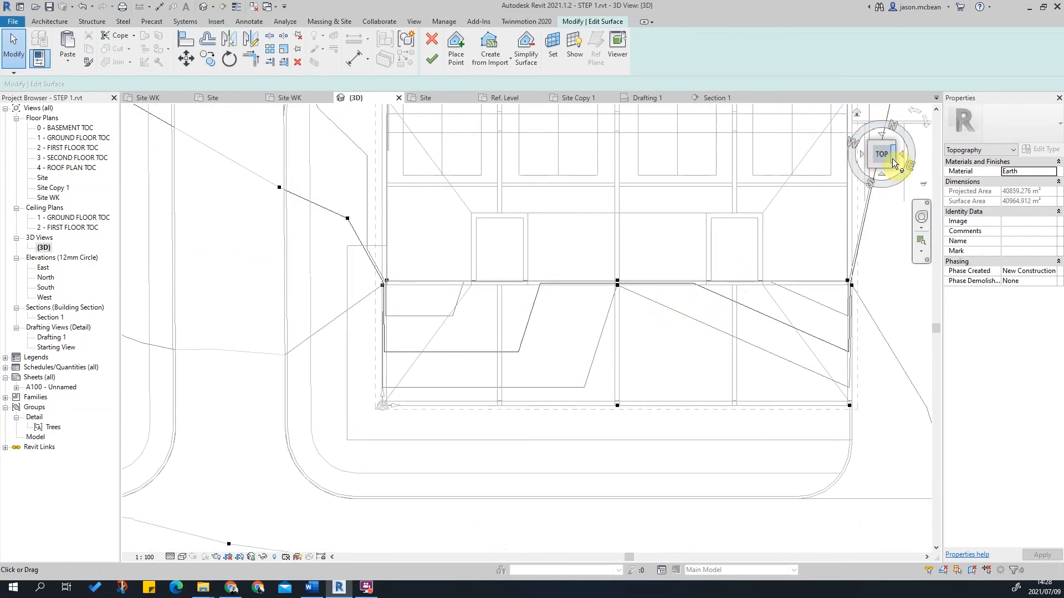
# Copy the point pair at grid 3 along the slab edge to both sides, placing the first copy about 8000 mm away.
pyautogui.scroll(3, 626, 278)
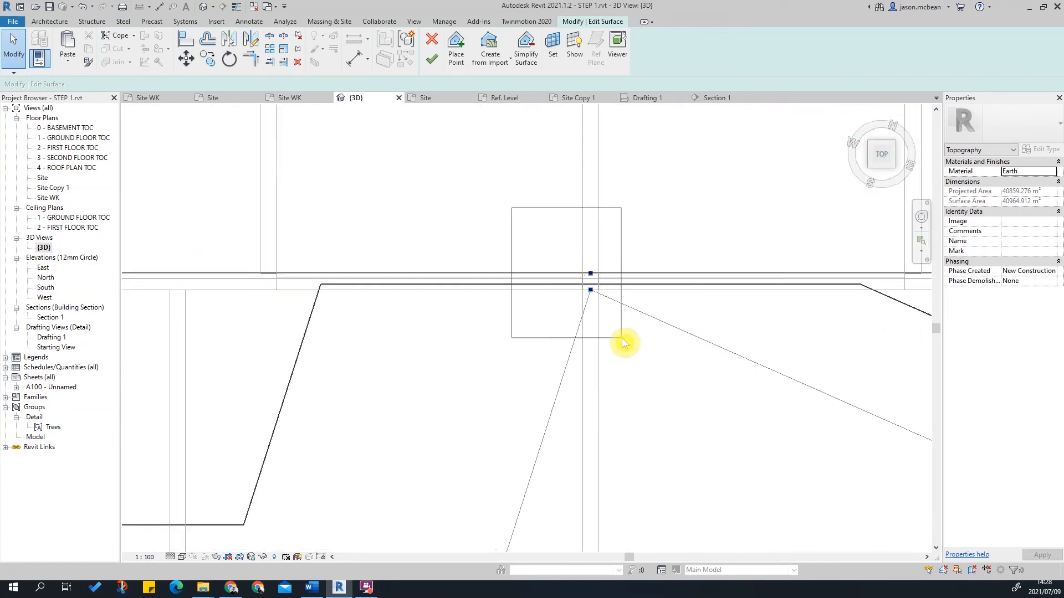
pyautogui.moveTo(623, 340); pyautogui.dragTo(620, 338)
pyautogui.click(208, 58)
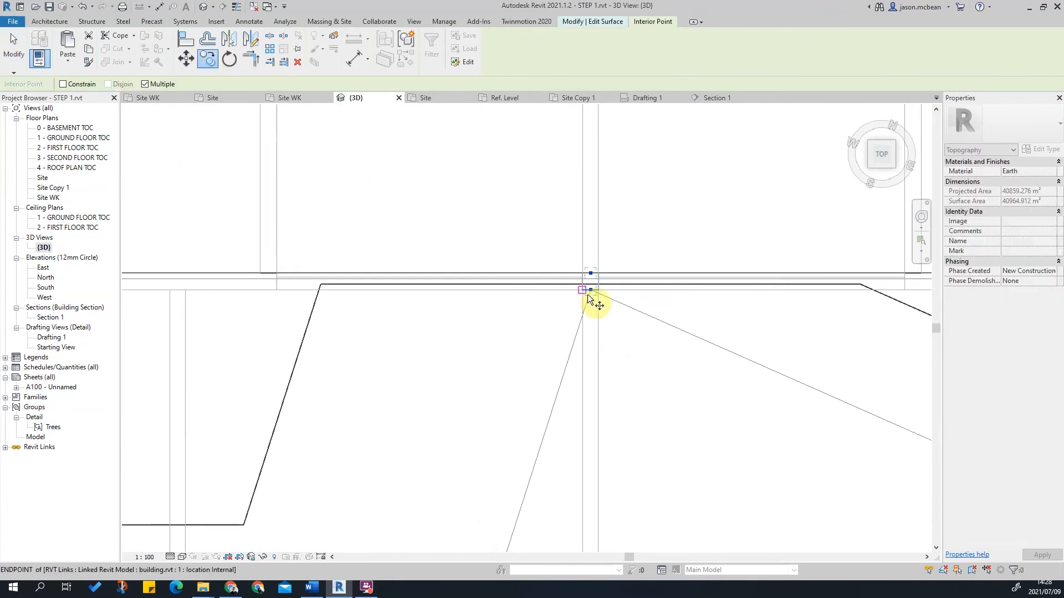
pyautogui.click(591, 290)
pyautogui.scroll(-2, 705, 321)
pyautogui.scroll(3, 443, 321)
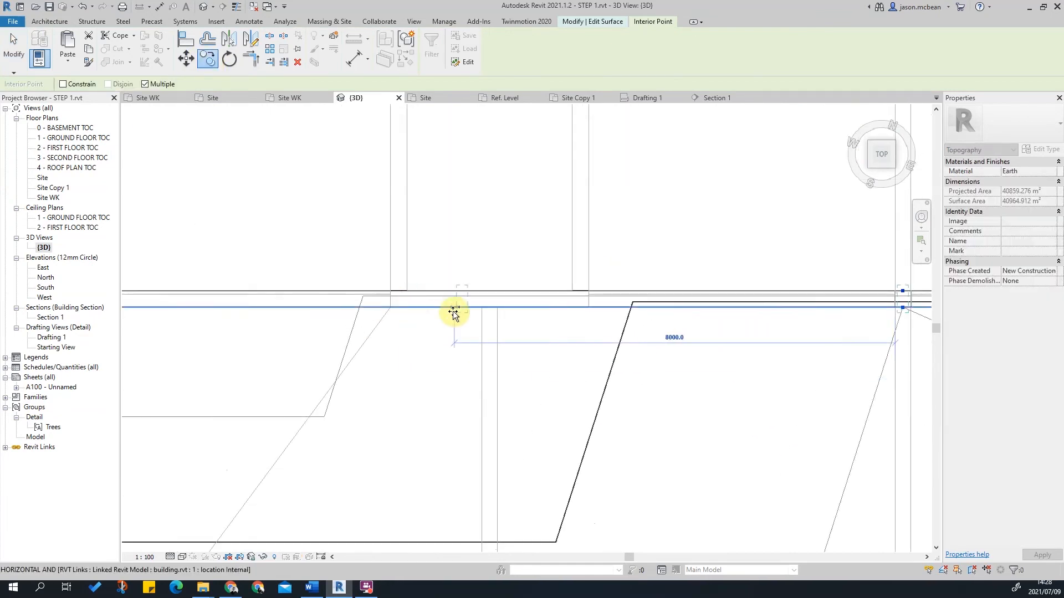
pyautogui.scroll(-3, 776, 332)
pyautogui.scroll(4, 818, 324)
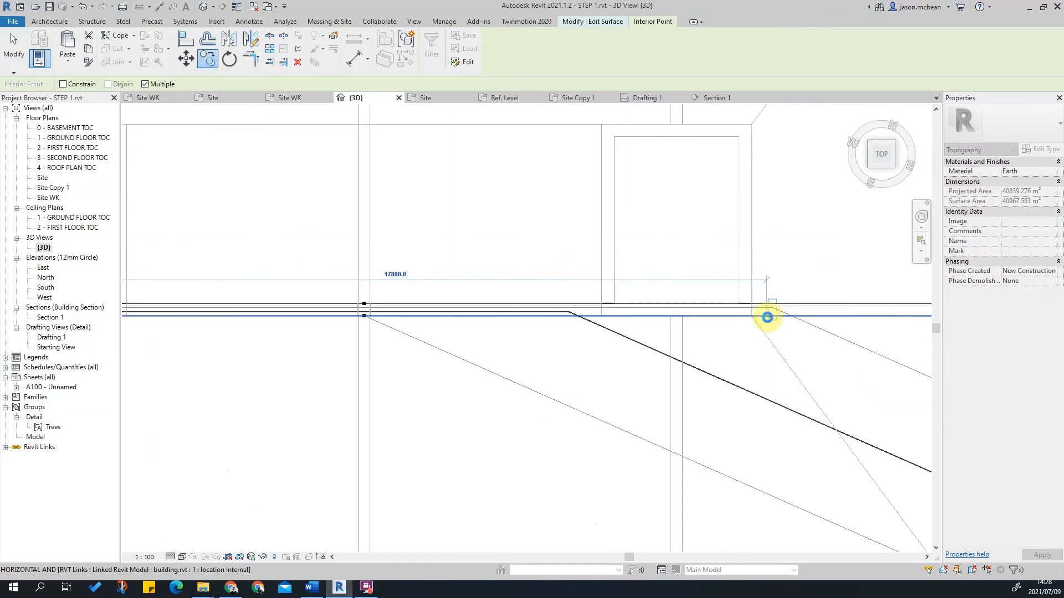
pyautogui.click(767, 320)
pyautogui.scroll(-2, 459, 342)
pyautogui.scroll(-3, 737, 302)
pyautogui.press('Escape')
pyautogui.press('Escape')
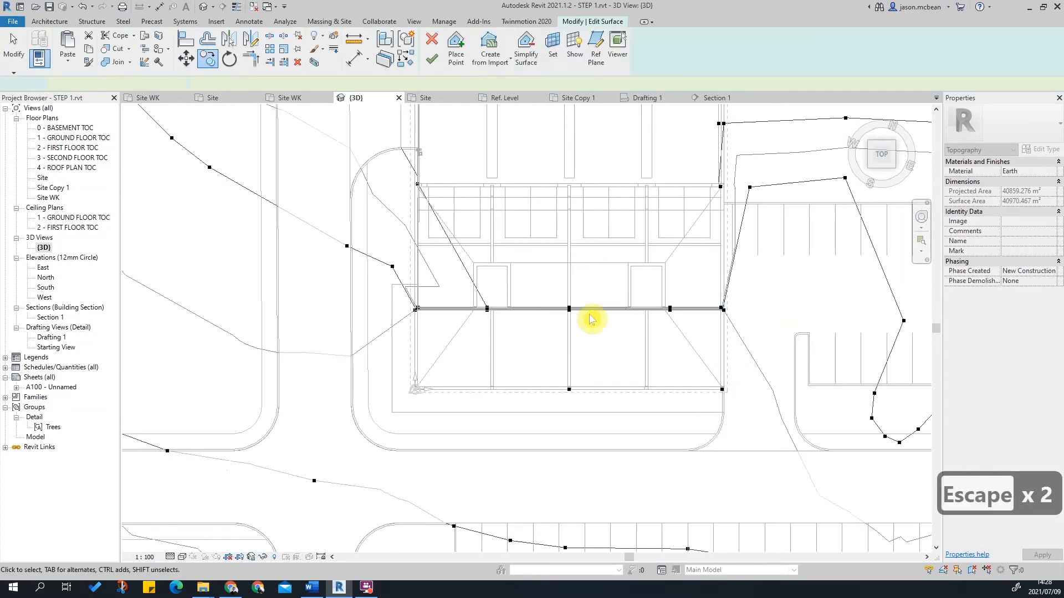
pyautogui.press('Escape')
# Examine the surface points and contours around the building, down to the west end of the stepped slab edge.
pyautogui.scroll(3, 418, 323)
pyautogui.scroll(-2, 444, 388)
pyautogui.scroll(-3, 458, 410)
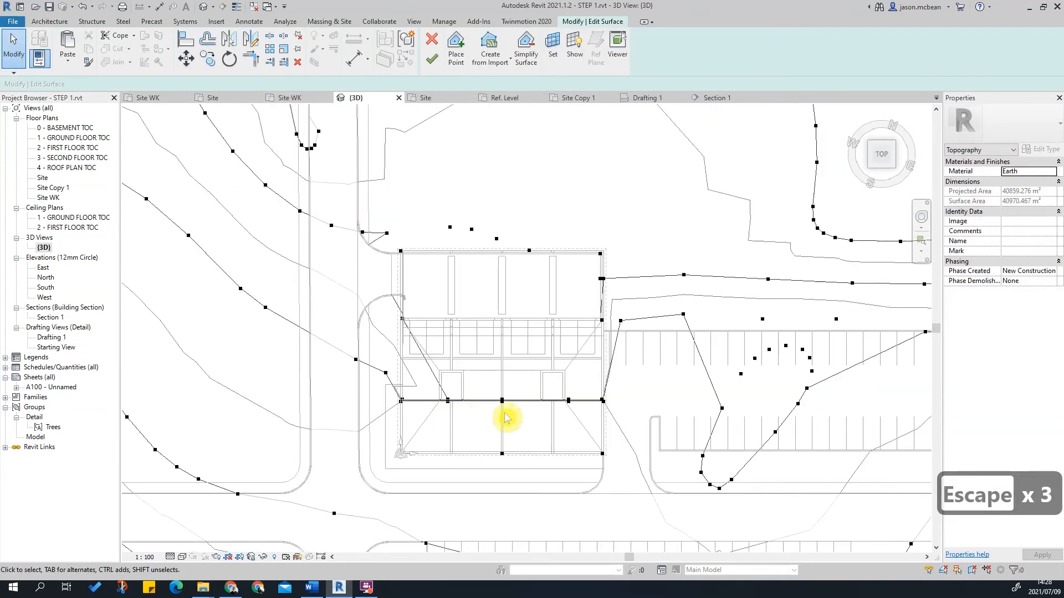
pyautogui.scroll(4, 384, 337)
pyautogui.moveTo(425, 215); pyautogui.dragTo(487, 403, button='middle')
pyautogui.scroll(-3, 458, 232)
pyautogui.scroll(-1, 484, 489)
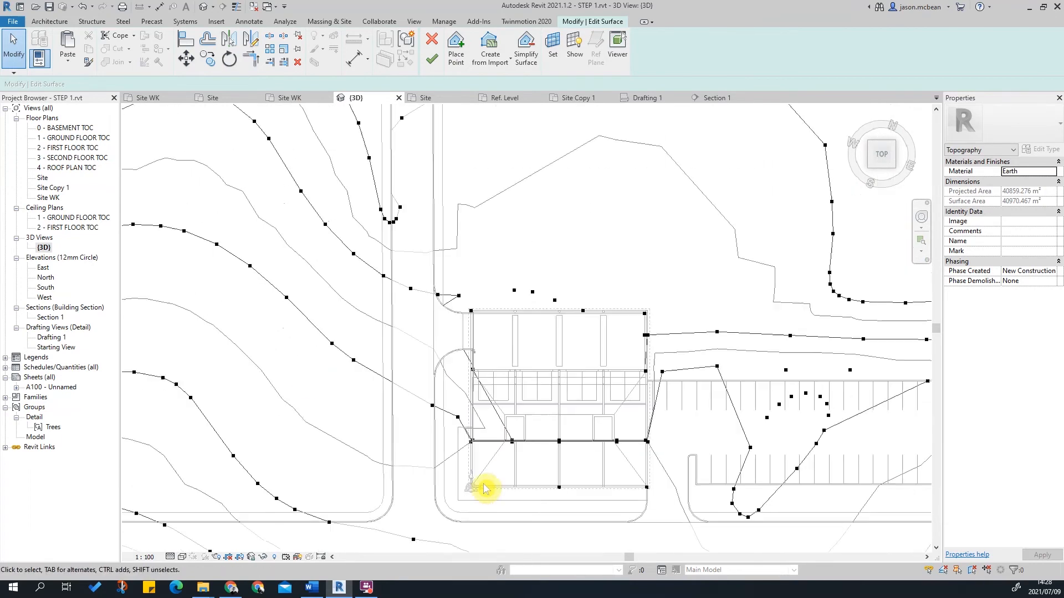
pyautogui.scroll(6, 487, 408)
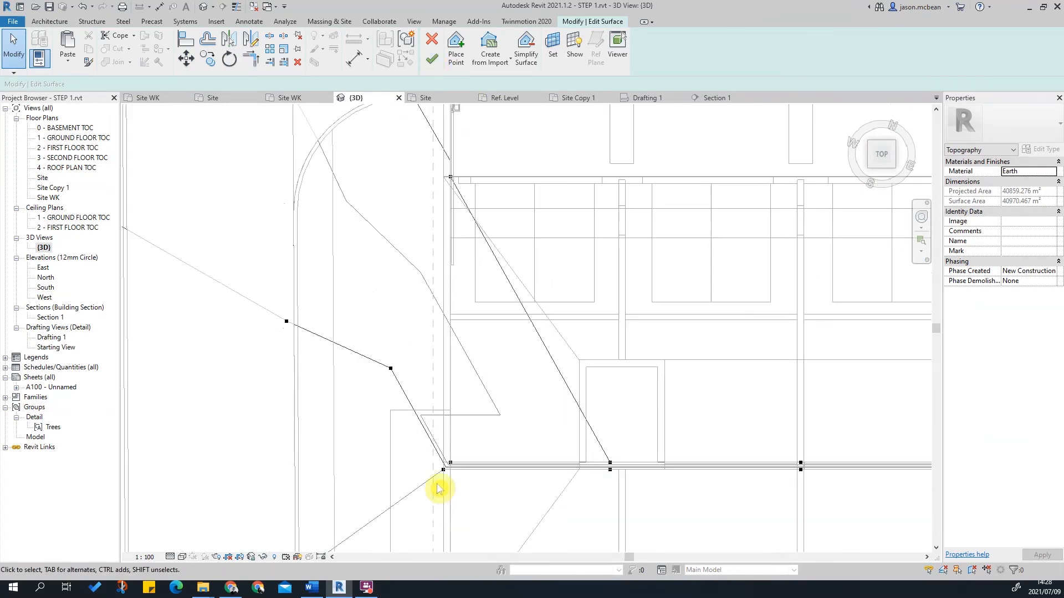
pyautogui.scroll(-3, 561, 410)
pyautogui.scroll(2, 476, 294)
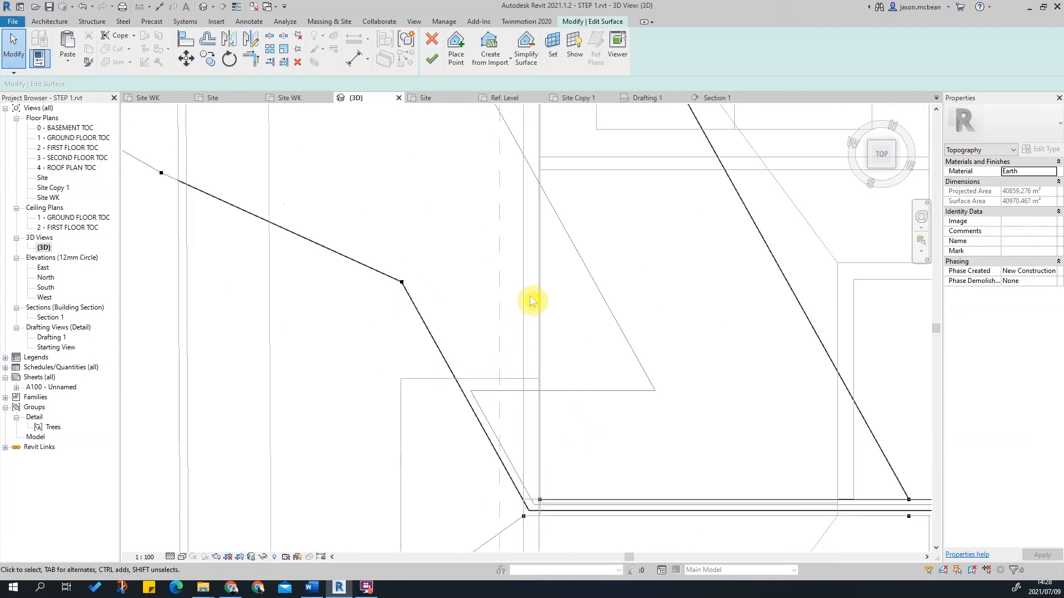
# Copy the -2000 point from the slab edge's west corner north along the building's west edge, level with the nearby -1000 point.
pyautogui.scroll(5, 548, 535)
pyautogui.press('Escape')
pyautogui.click(532, 466)
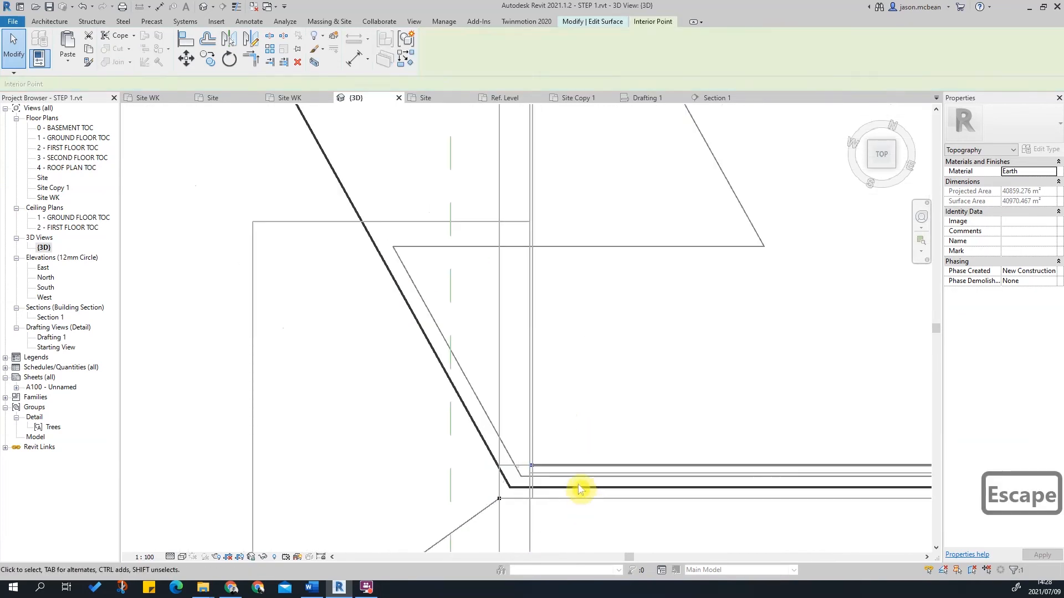
pyautogui.click(206, 60)
pyautogui.click(532, 466)
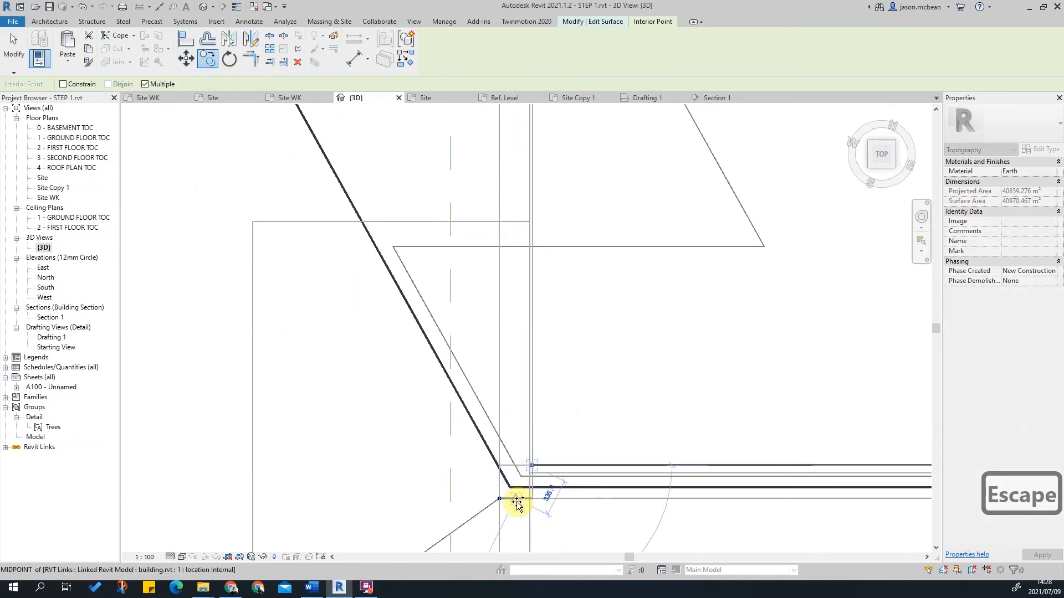
pyautogui.scroll(-2, 532, 468)
pyautogui.click(532, 240)
pyautogui.scroll(2, 532, 240)
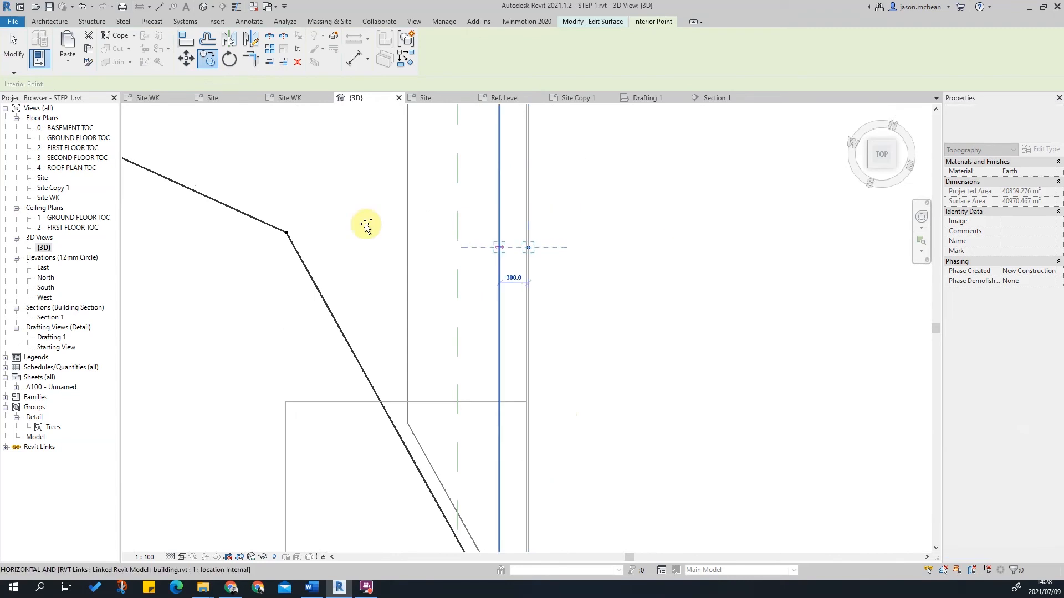
pyautogui.press('Escape')
pyautogui.press('Escape')
# Copy the -1000 point west of the building onto the outer outline line, beside the copied -2000 point.
pyautogui.moveTo(263, 206); pyautogui.dragTo(329, 264)
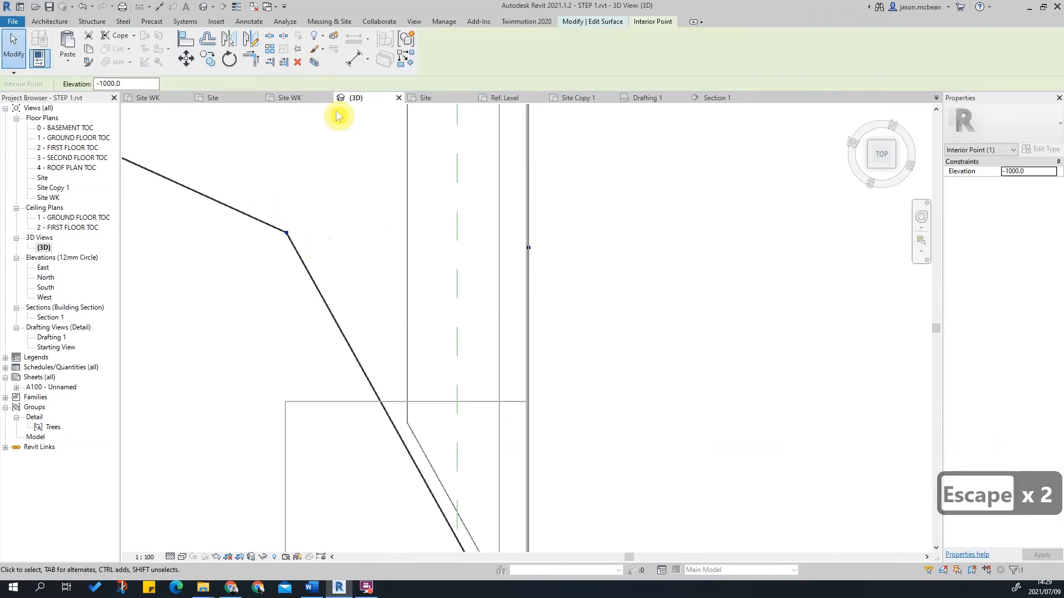
pyautogui.click(207, 59)
pyautogui.click(287, 233)
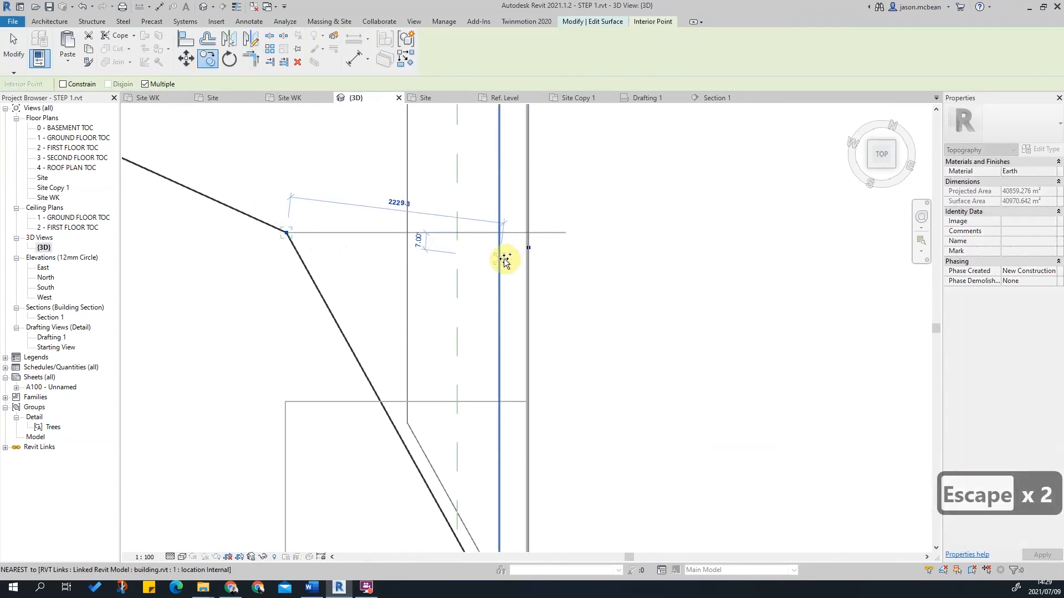
pyautogui.click(500, 252)
pyautogui.press('Escape')
pyautogui.press('Escape')
pyautogui.press('Escape')
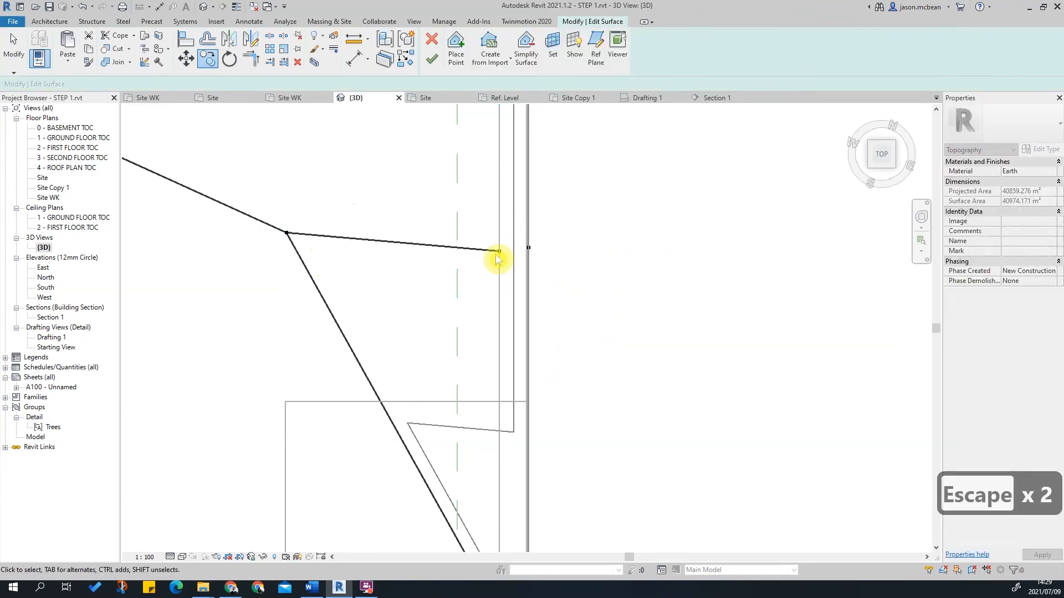
# Check the elevation of the inner copied point on the west edge and examine the surrounding contours.
pyautogui.scroll(2, 582, 250)
pyautogui.click(574, 244)
pyautogui.scroll(-4, 670, 235)
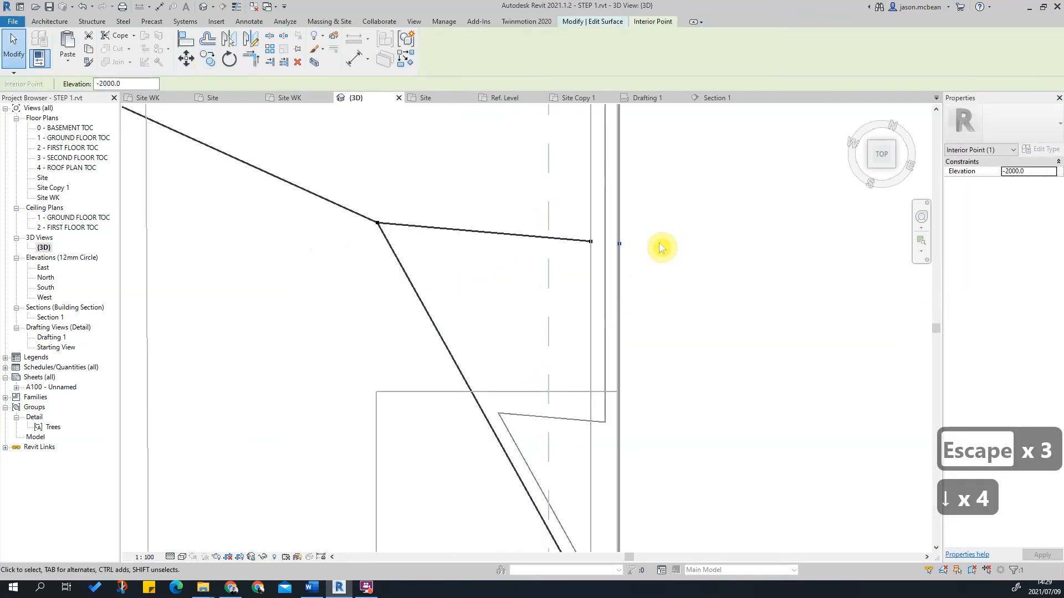
pyautogui.moveTo(670, 299); pyautogui.dragTo(589, 270, button='middle')
pyautogui.scroll(-1, 589, 271)
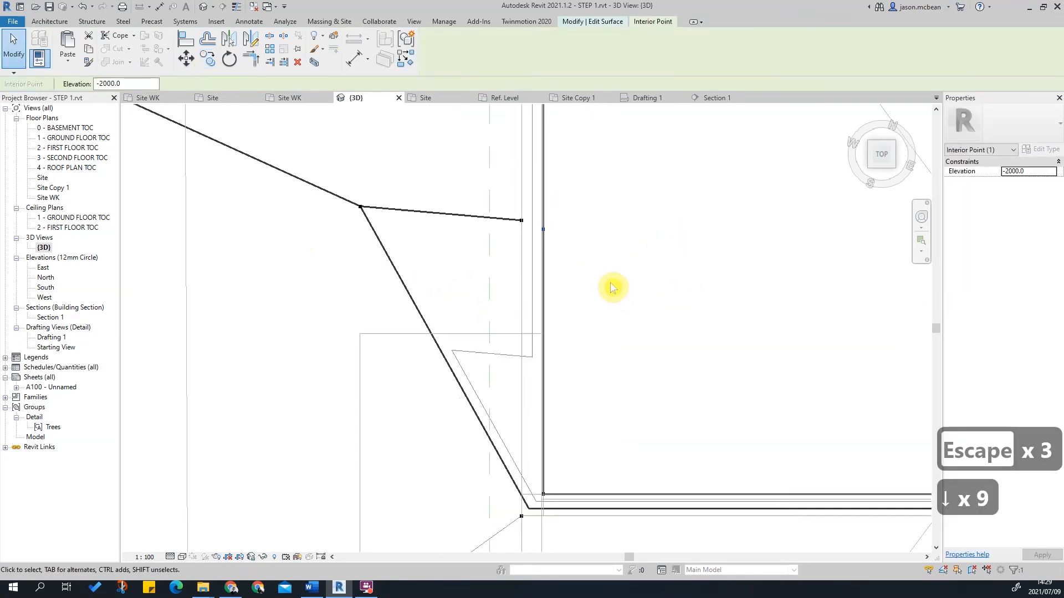
pyautogui.click(611, 286)
pyautogui.scroll(1, 536, 293)
pyautogui.moveTo(537, 293); pyautogui.dragTo(533, 168, button='middle')
pyautogui.press('Escape')
pyautogui.scroll(-1, 536, 302)
pyautogui.moveTo(536, 304); pyautogui.dragTo(554, 434, button='middle')
pyautogui.scroll(-3, 534, 318)
pyautogui.scroll(1, 414, 280)
pyautogui.scroll(-5, 382, 275)
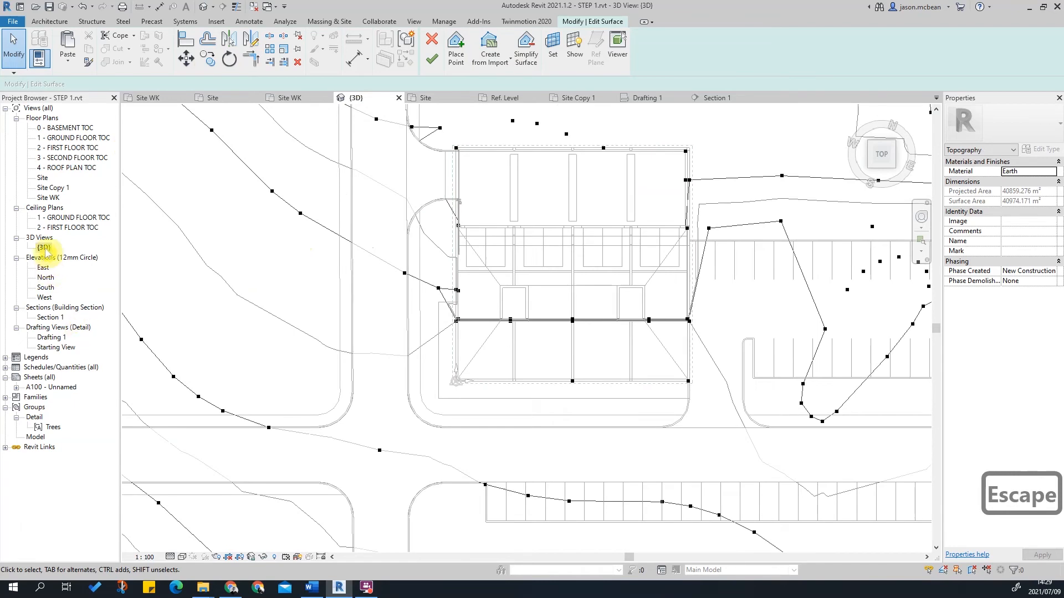
# Open the Site WK floor plan and examine the edited surface points around the building.
pyautogui.doubleClick(49, 198)
pyautogui.scroll(5, 637, 297)
pyautogui.scroll(-4, 610, 293)
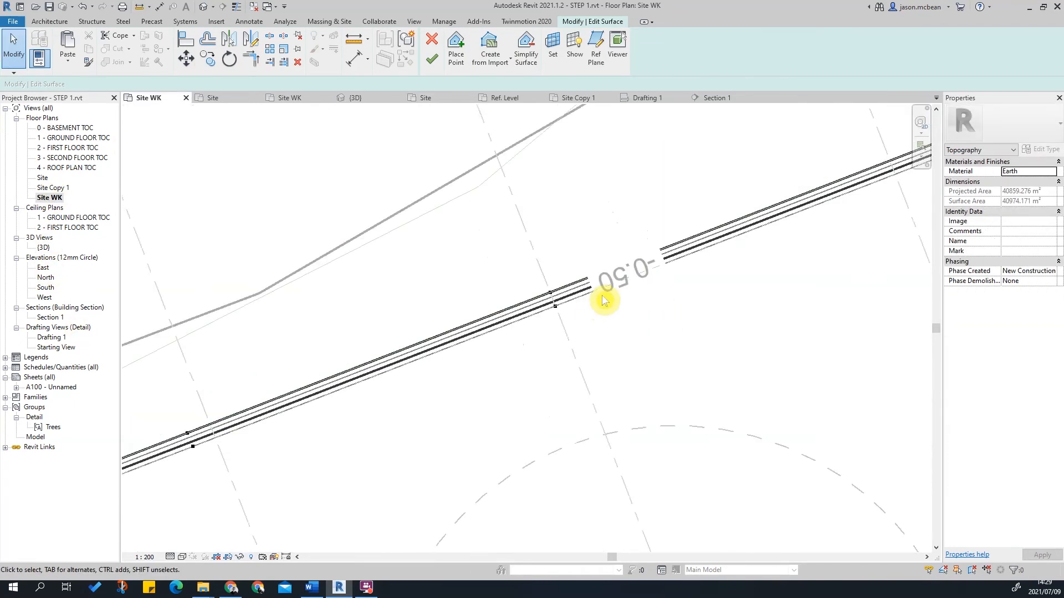
pyautogui.scroll(2, 598, 308)
pyautogui.scroll(-5, 637, 277)
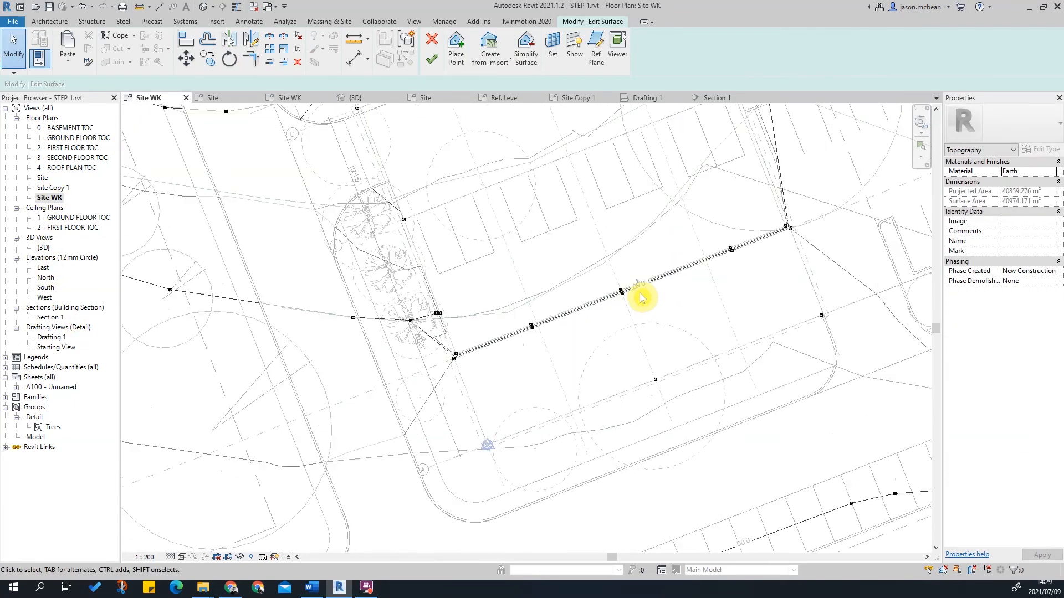
pyautogui.scroll(4, 631, 318)
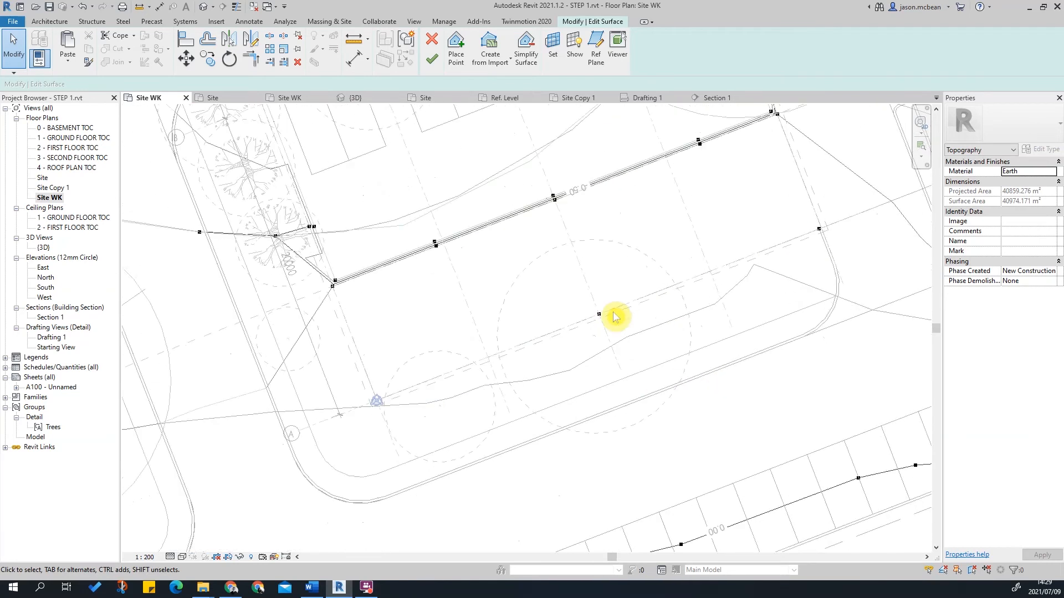
pyautogui.scroll(-4, 641, 290)
pyautogui.scroll(3, 683, 388)
pyautogui.scroll(-4, 676, 261)
pyautogui.scroll(4, 609, 261)
pyautogui.scroll(2, 582, 261)
pyautogui.scroll(-5, 620, 221)
pyautogui.scroll(1, 592, 239)
pyautogui.scroll(2, 554, 191)
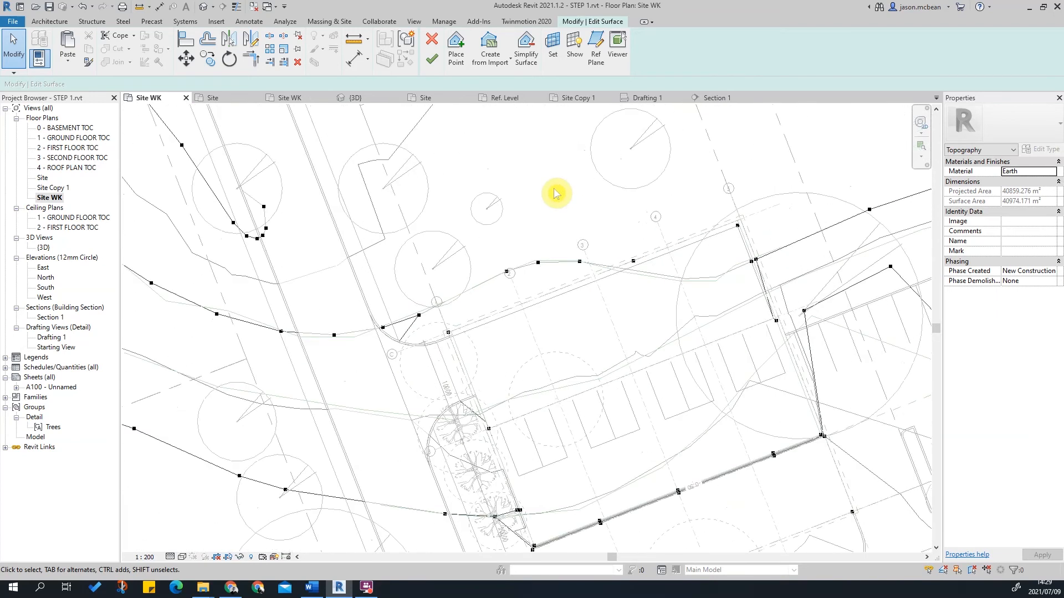
# Finish the topography surface edit.
pyautogui.click(437, 59)
pyautogui.scroll(2, 515, 301)
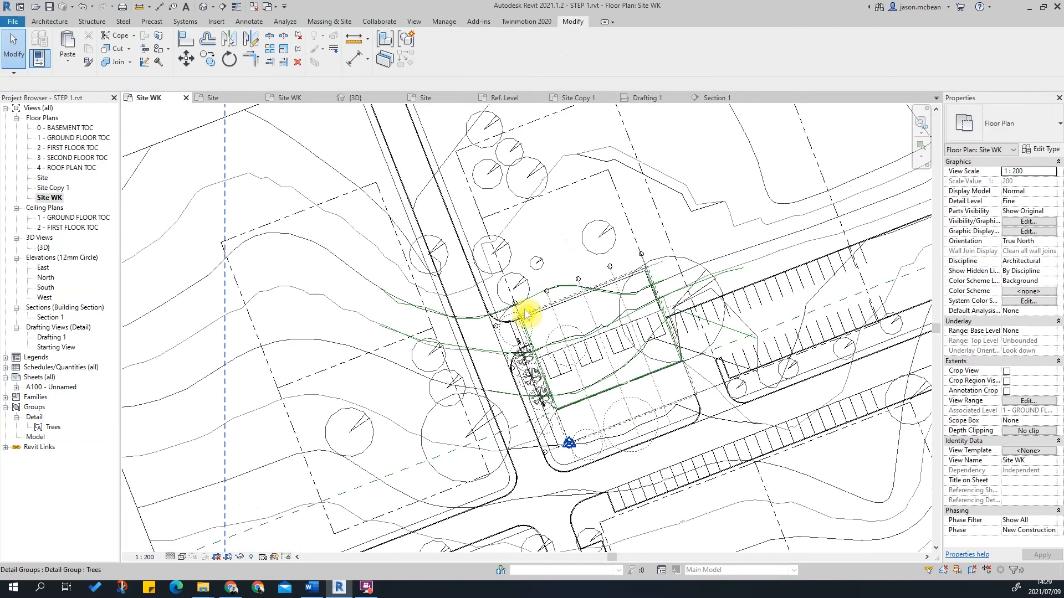
pyautogui.press('Escape')
# Select the contour label line crossing the building and examine its labels at the stepped slab edge.
pyautogui.scroll(3, 558, 170)
pyautogui.click(528, 202)
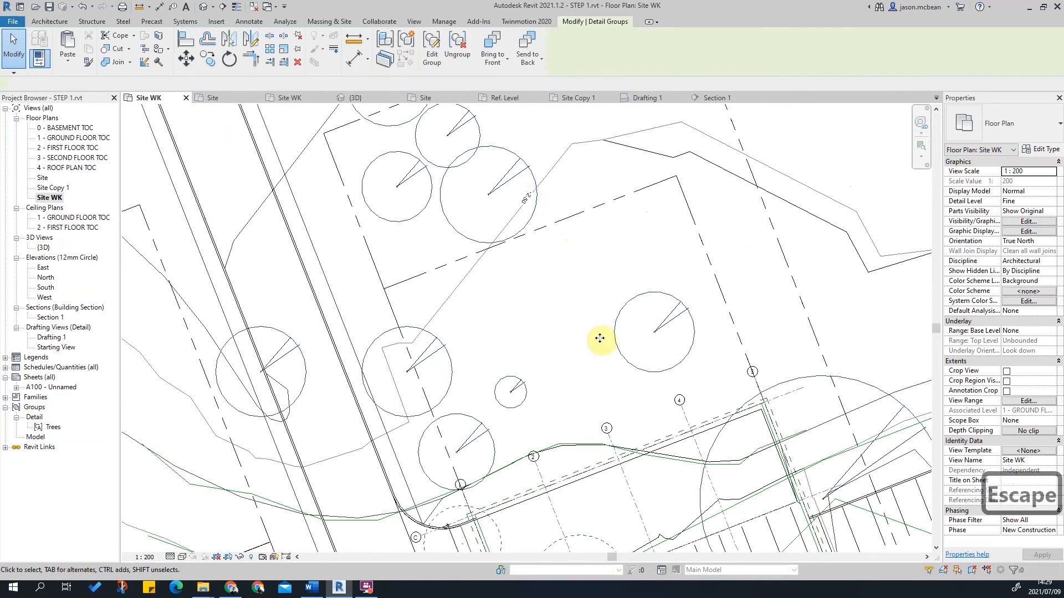
pyautogui.moveTo(610, 380); pyautogui.dragTo(594, 309, button='middle')
pyautogui.scroll(3, 693, 408)
pyautogui.scroll(-3, 554, 372)
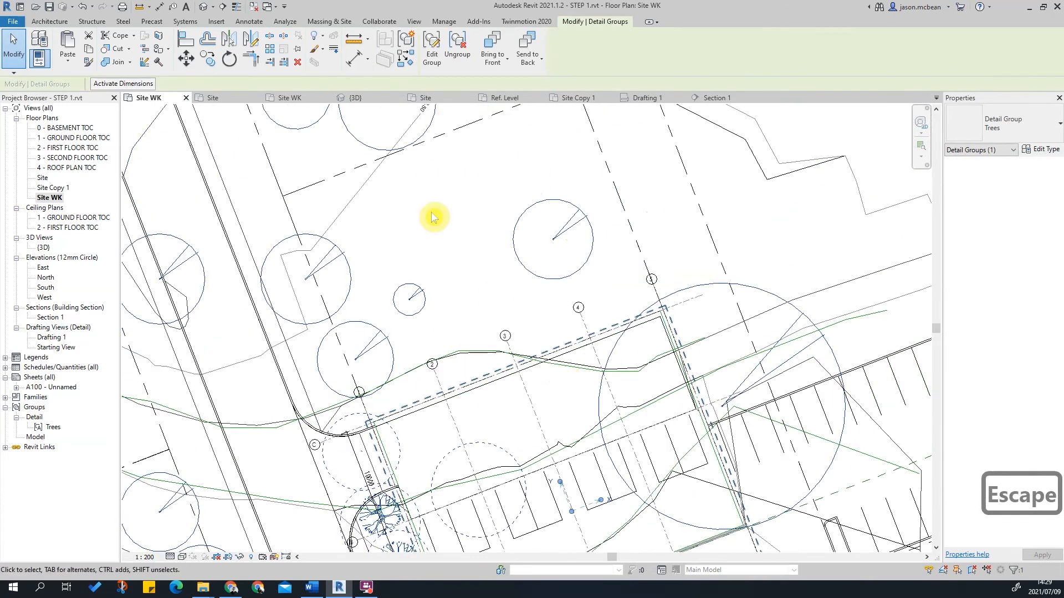
pyautogui.press('Escape')
pyautogui.click(421, 110)
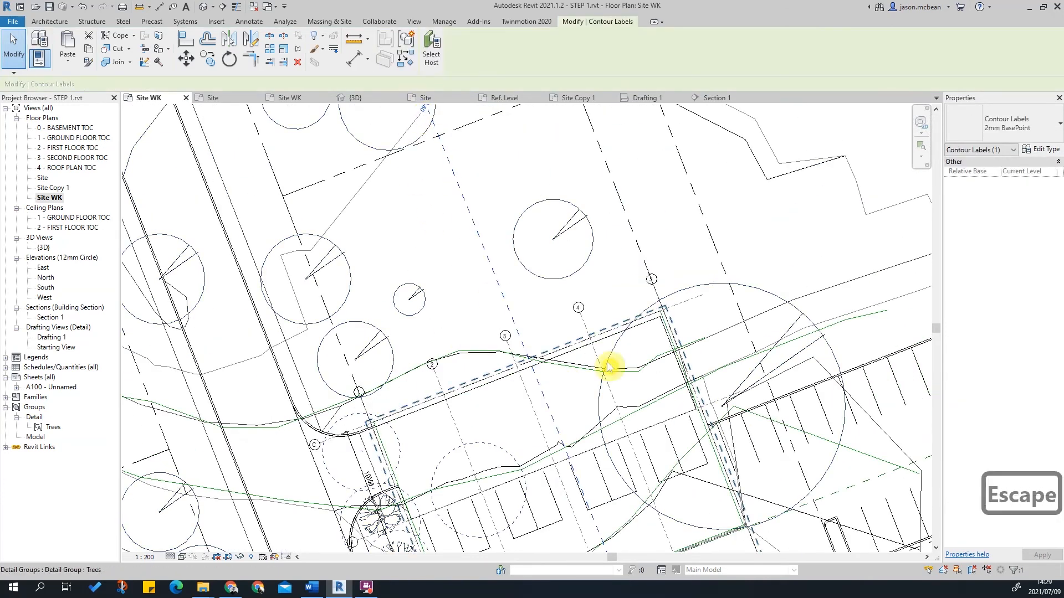
pyautogui.scroll(3, 593, 339)
pyautogui.scroll(-5, 534, 266)
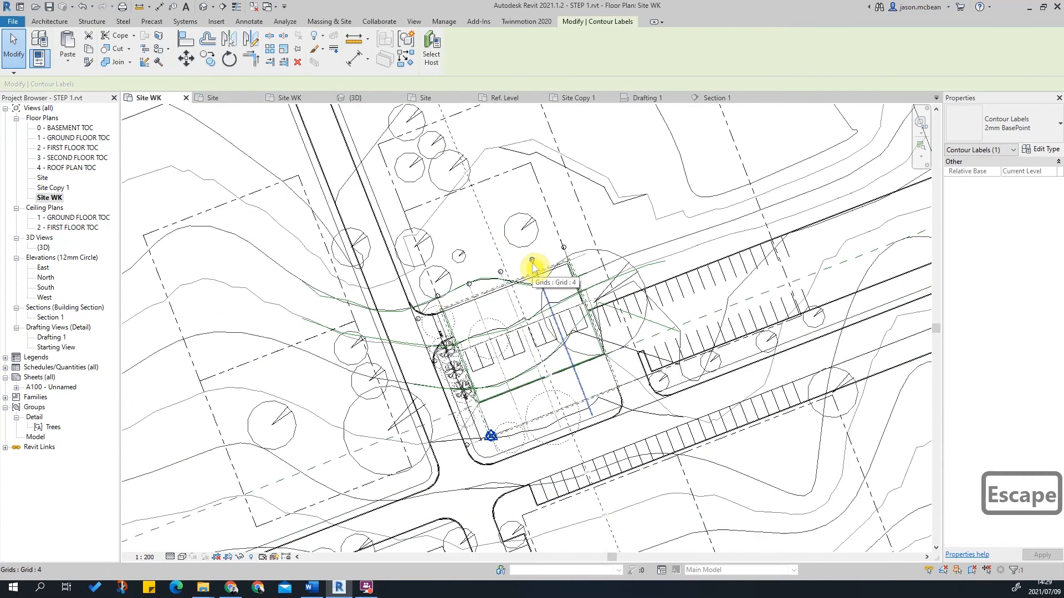
pyautogui.scroll(5, 536, 306)
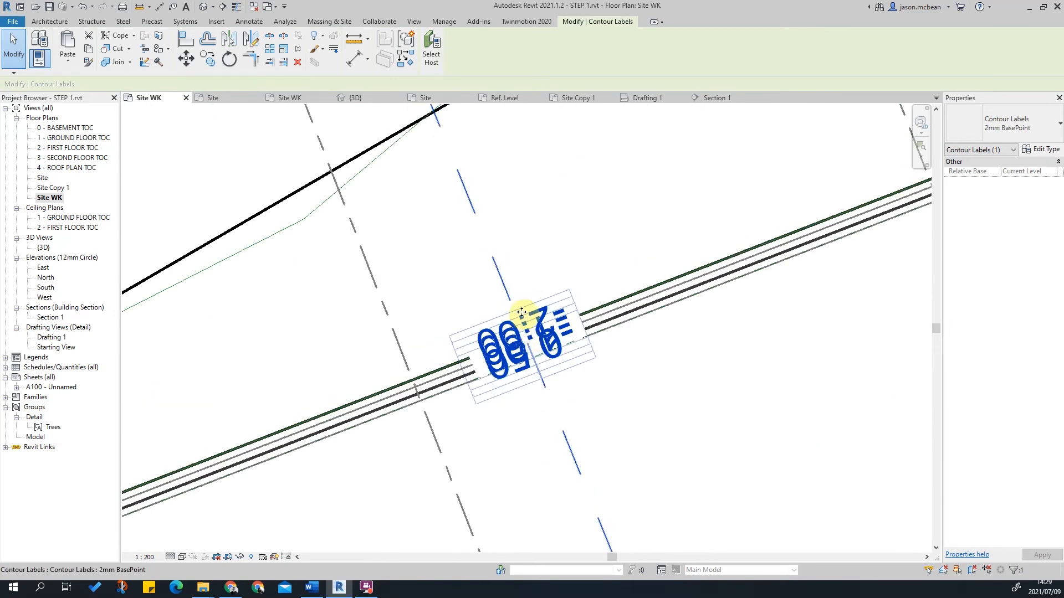
pyautogui.scroll(-5, 531, 345)
pyautogui.scroll(4, 551, 361)
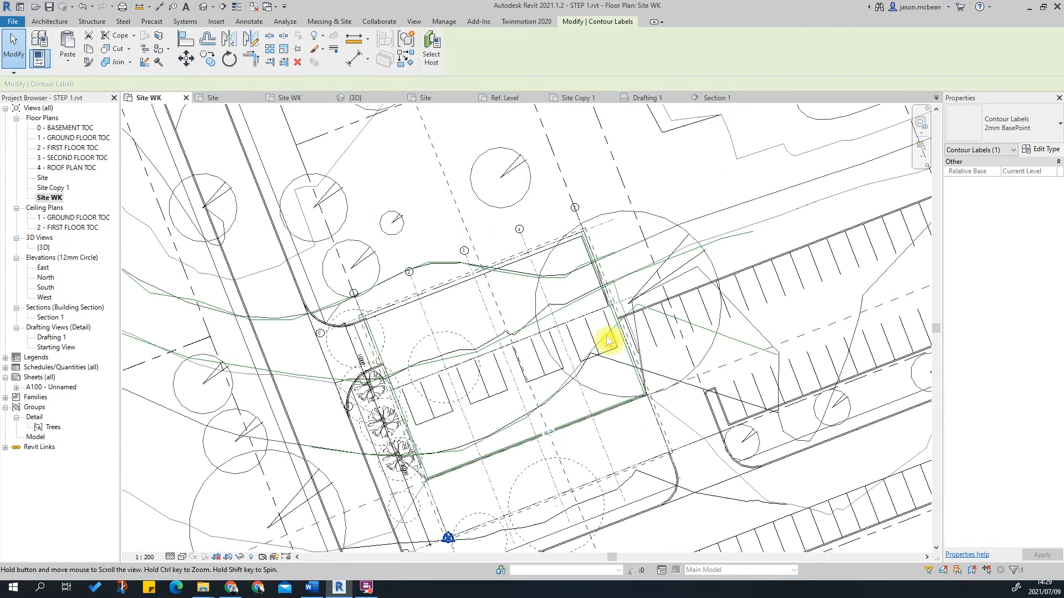
pyautogui.scroll(3, 645, 362)
pyautogui.moveTo(645, 361); pyautogui.dragTo(596, 300, button='middle')
pyautogui.press('Escape')
pyautogui.press('Escape')
pyautogui.scroll(-2, 590, 303)
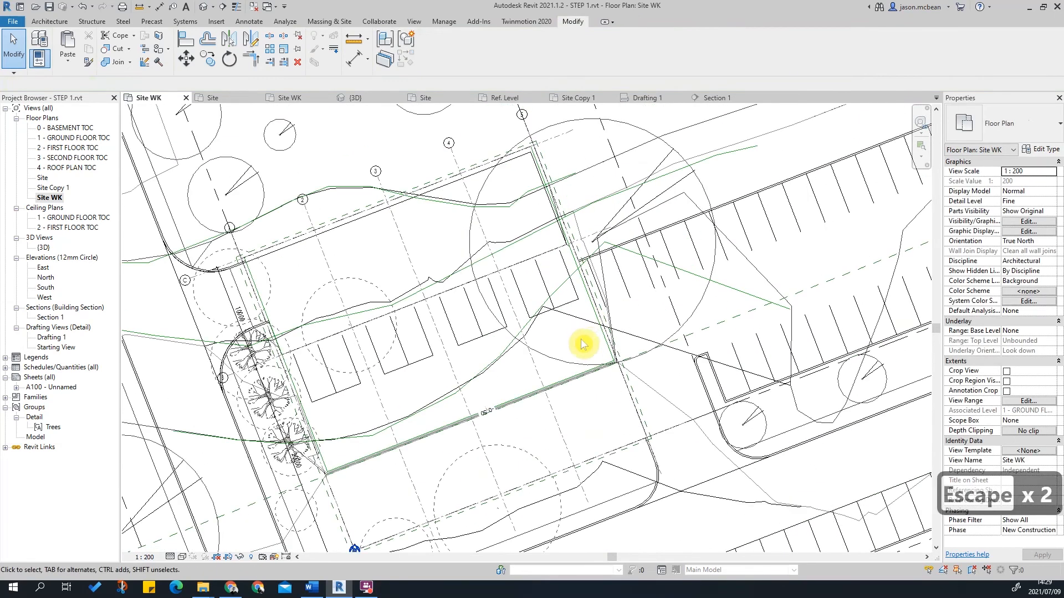
# Reopen the site topography for surface editing.
pyautogui.scroll(-4, 587, 312)
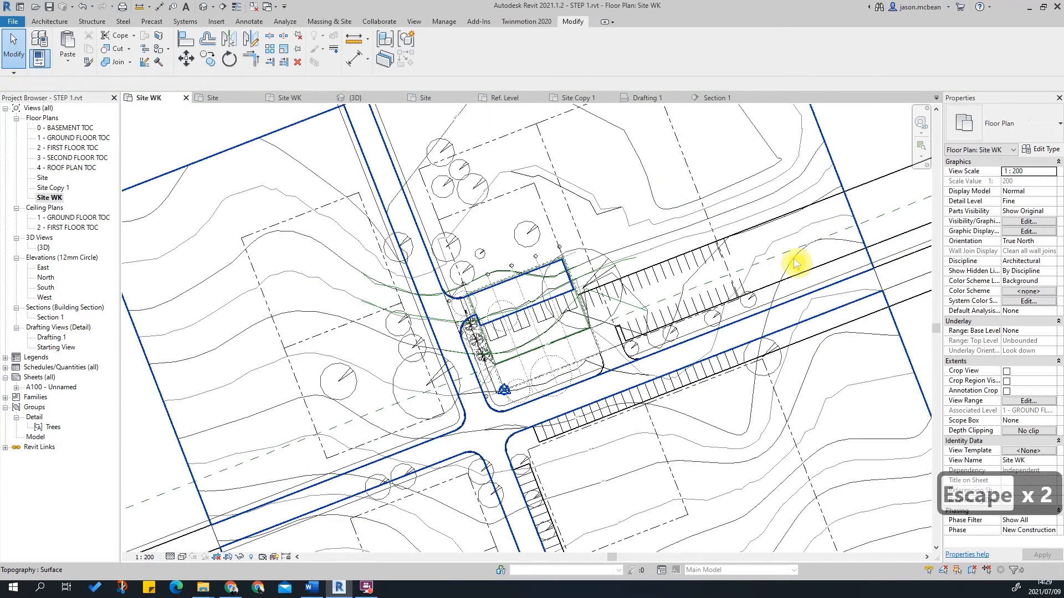
pyautogui.click(543, 258)
pyautogui.click(433, 54)
# Copy the -1000 surface point beside the parking bays to just outside the building's edge line on that side.
pyautogui.scroll(6, 601, 284)
pyautogui.click(586, 229)
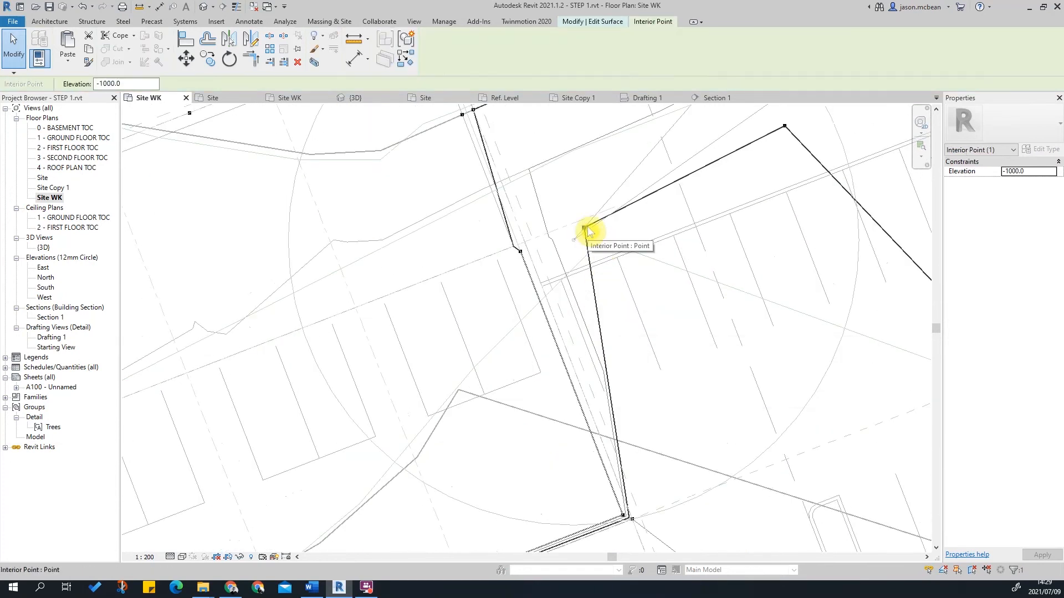
pyautogui.scroll(2, 556, 242)
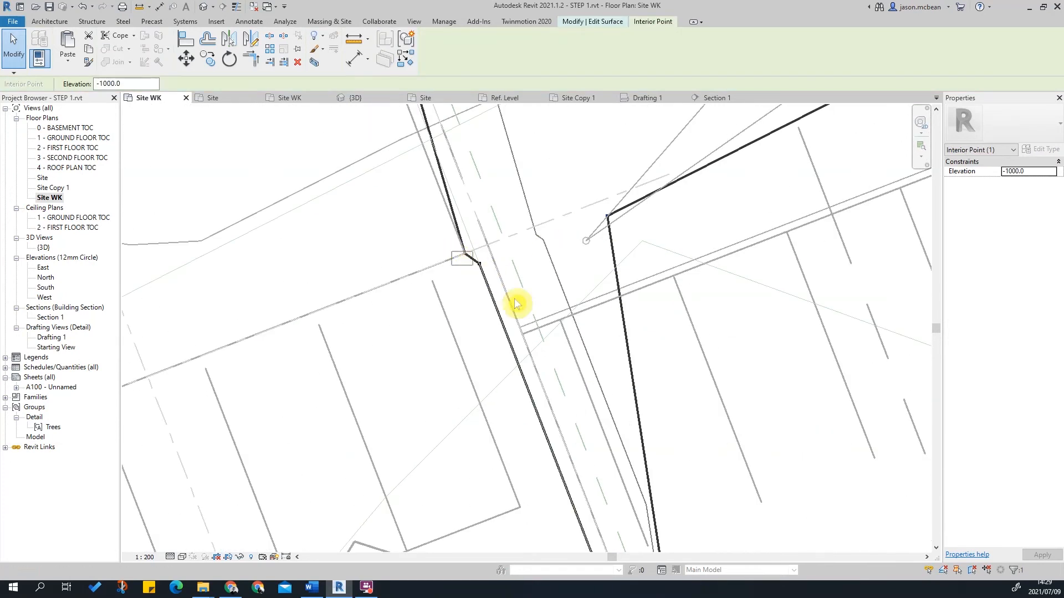
pyautogui.click(468, 266)
pyautogui.moveTo(642, 247); pyautogui.dragTo(641, 244)
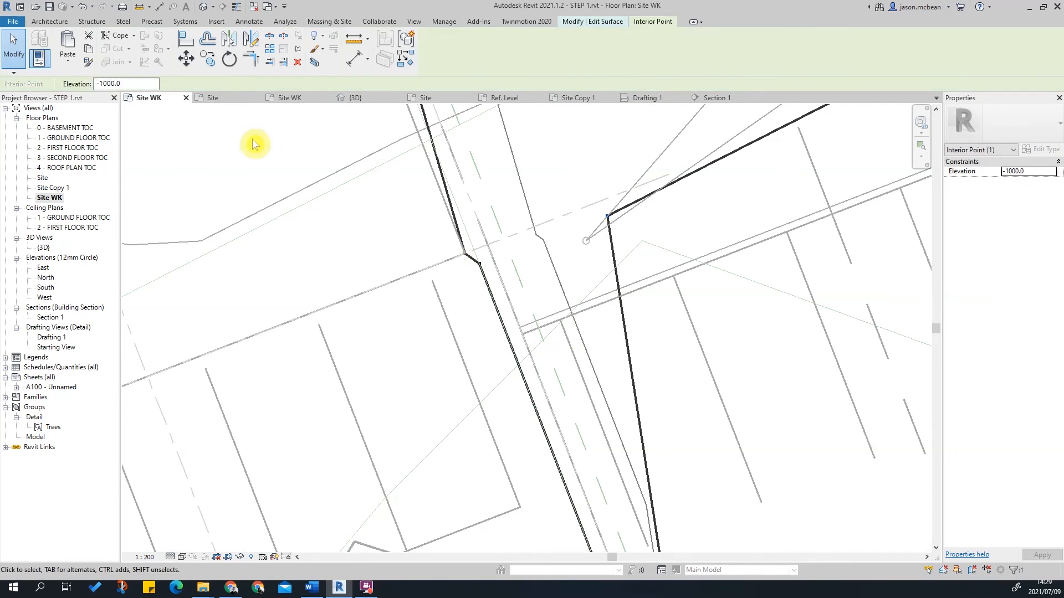
pyautogui.click(208, 61)
pyautogui.click(599, 238)
pyautogui.scroll(2, 534, 273)
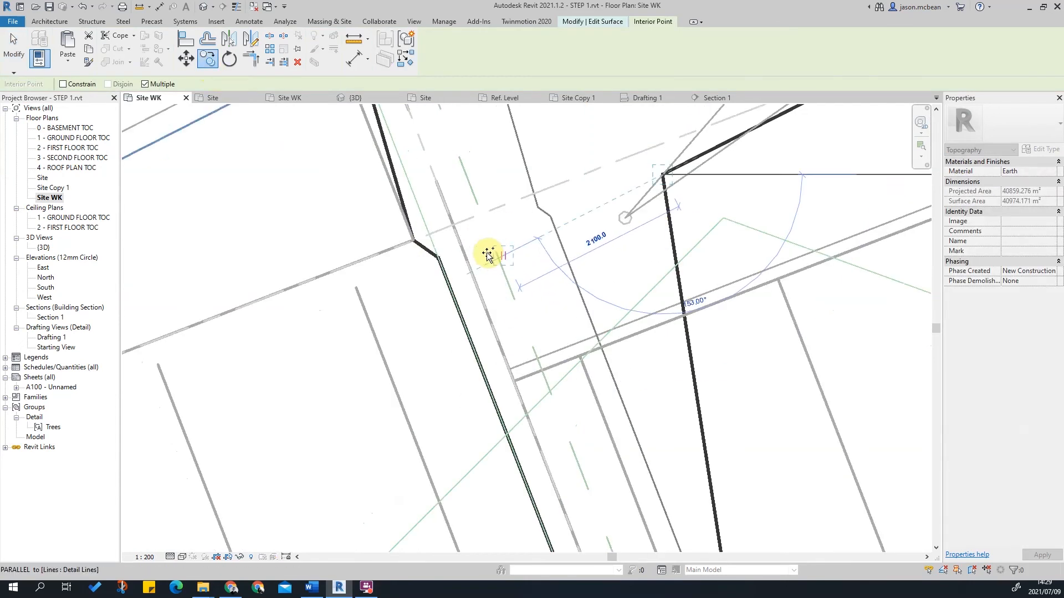
pyautogui.press('Escape')
pyautogui.press('Escape')
pyautogui.press('Escape')
pyautogui.scroll(-5, 601, 301)
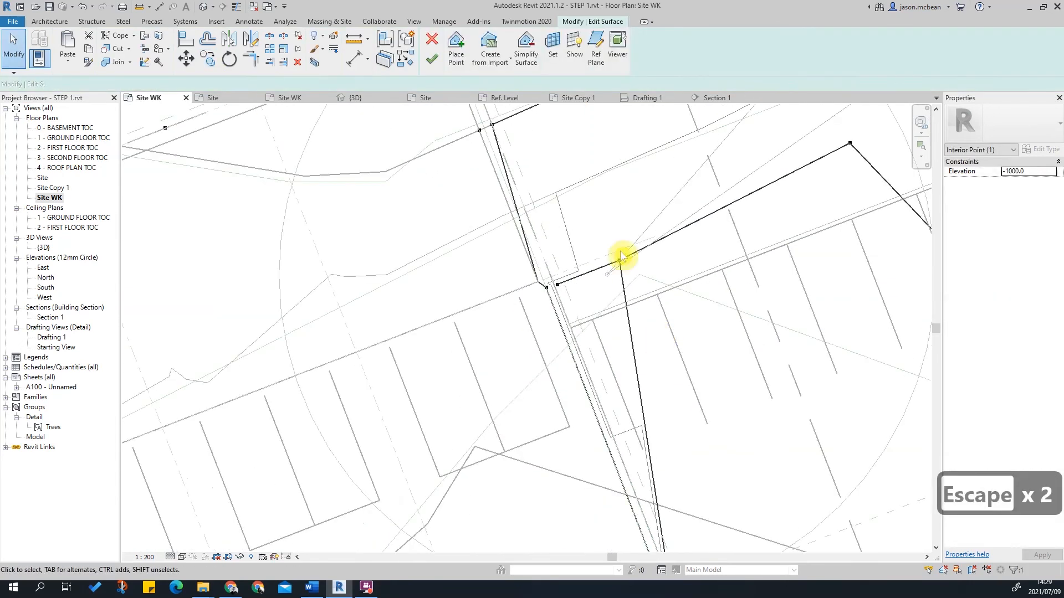
# Examine the surface points and contours along the building's parking-side edge and around its stepped slab corner.
pyautogui.scroll(-1, 589, 262)
pyautogui.scroll(-1, 610, 290)
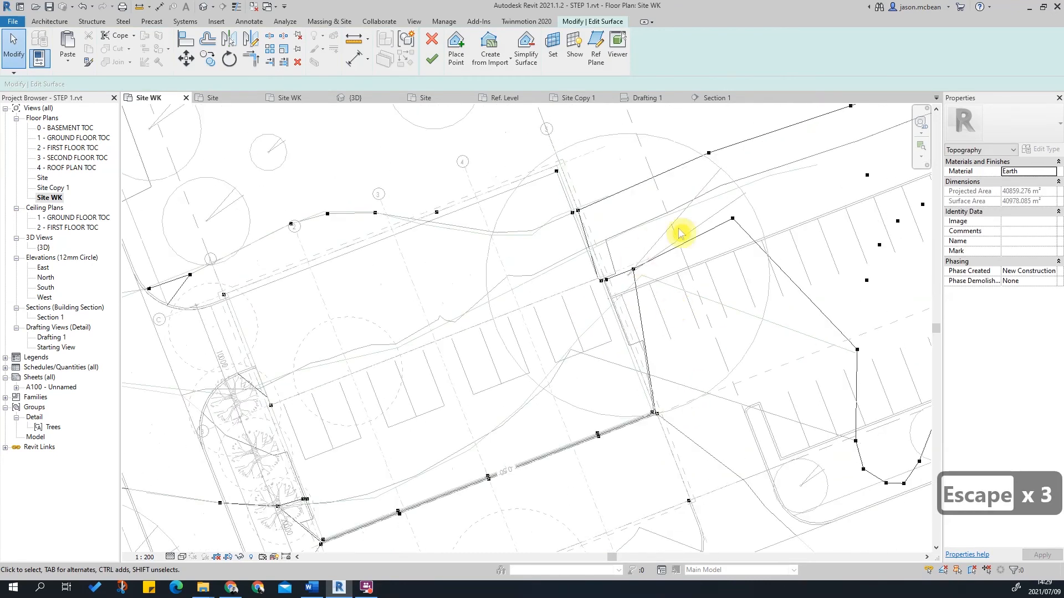
pyautogui.scroll(2, 611, 311)
pyautogui.scroll(-3, 613, 299)
pyautogui.press('Escape')
pyautogui.scroll(4, 613, 263)
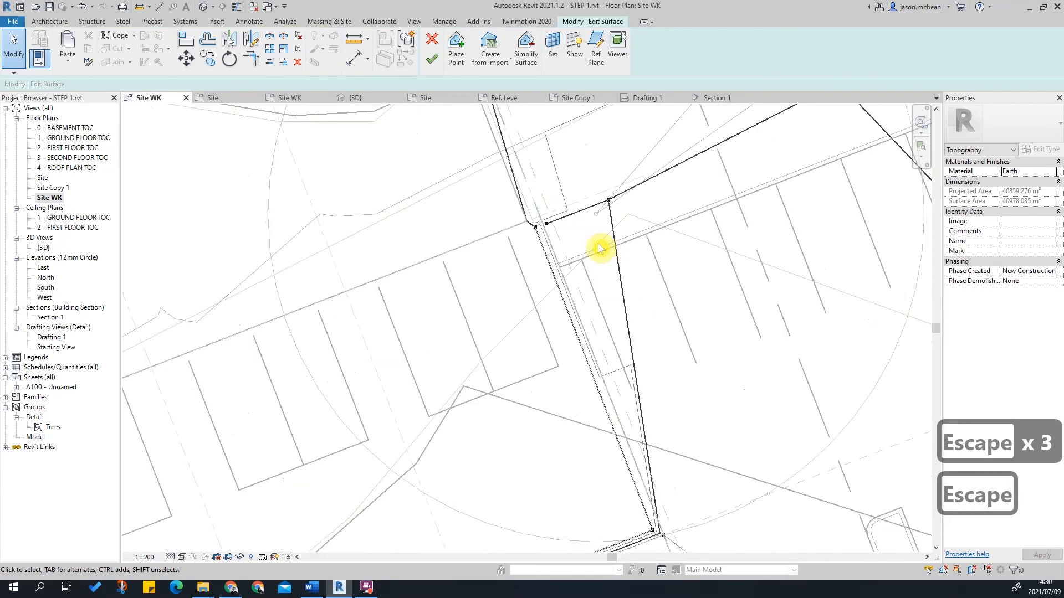
pyautogui.scroll(-2, 537, 236)
pyautogui.moveTo(637, 344); pyautogui.dragTo(525, 133, button='middle')
pyautogui.scroll(-5, 579, 230)
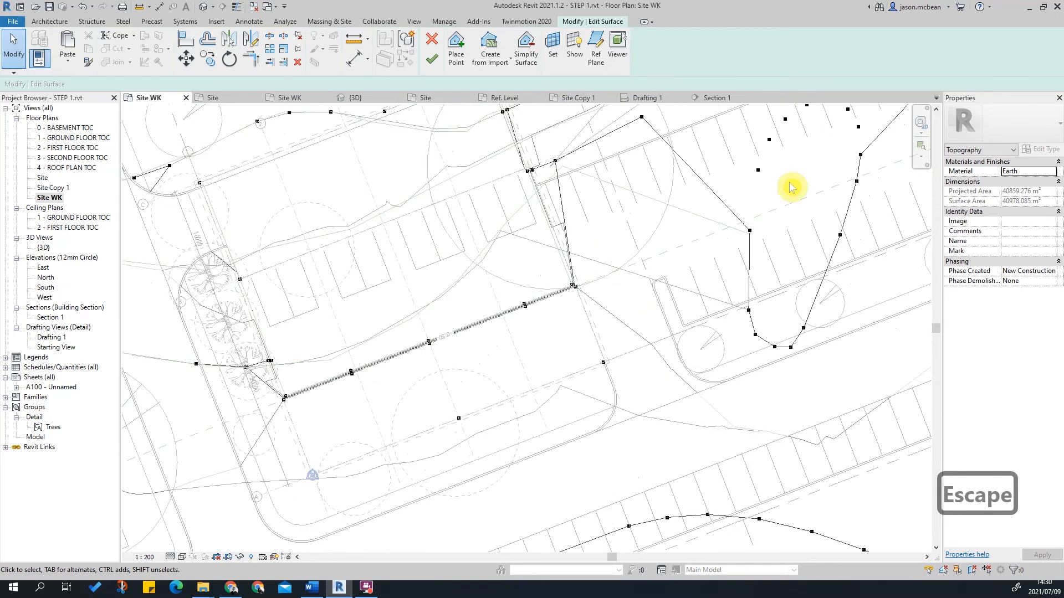
pyautogui.scroll(2, 574, 251)
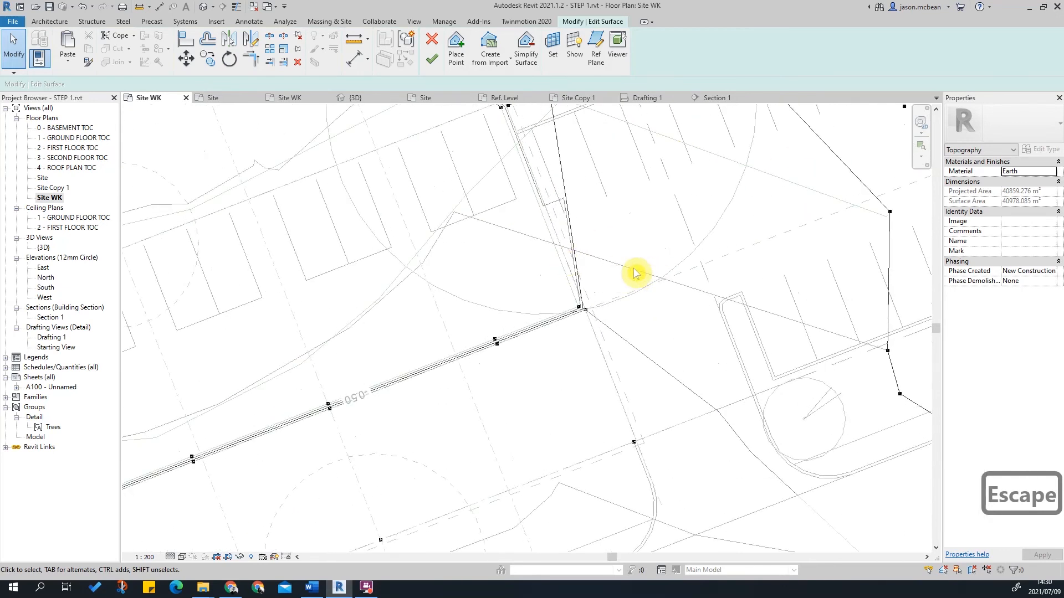
pyautogui.scroll(-3, 720, 299)
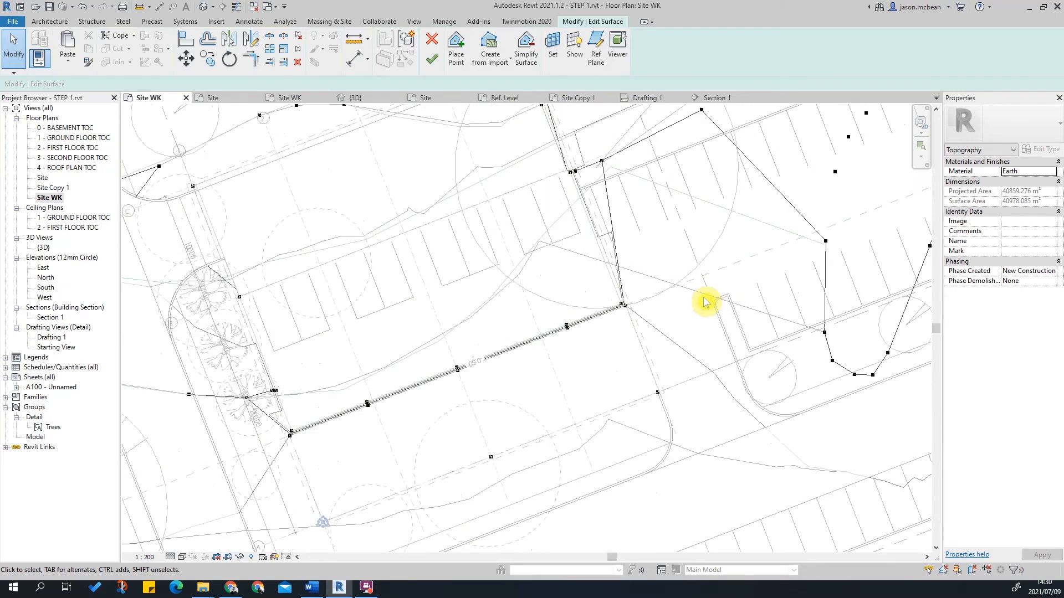
pyautogui.scroll(2, 704, 297)
pyautogui.scroll(2, 554, 323)
pyautogui.scroll(-4, 715, 262)
pyautogui.moveTo(705, 317); pyautogui.dragTo(631, 300, button='middle')
pyautogui.scroll(1, 695, 302)
pyautogui.scroll(-4, 701, 304)
pyautogui.scroll(2, 800, 310)
pyautogui.scroll(-2, 811, 281)
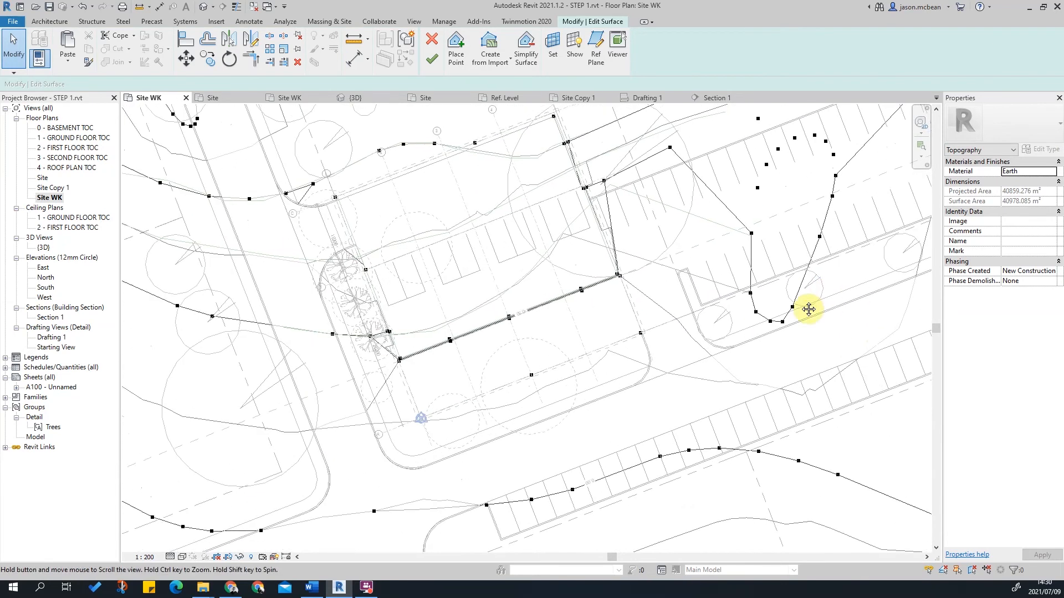
pyautogui.moveTo(815, 295); pyautogui.dragTo(788, 310, button='middle')
pyautogui.scroll(2, 613, 303)
pyautogui.scroll(1, 557, 195)
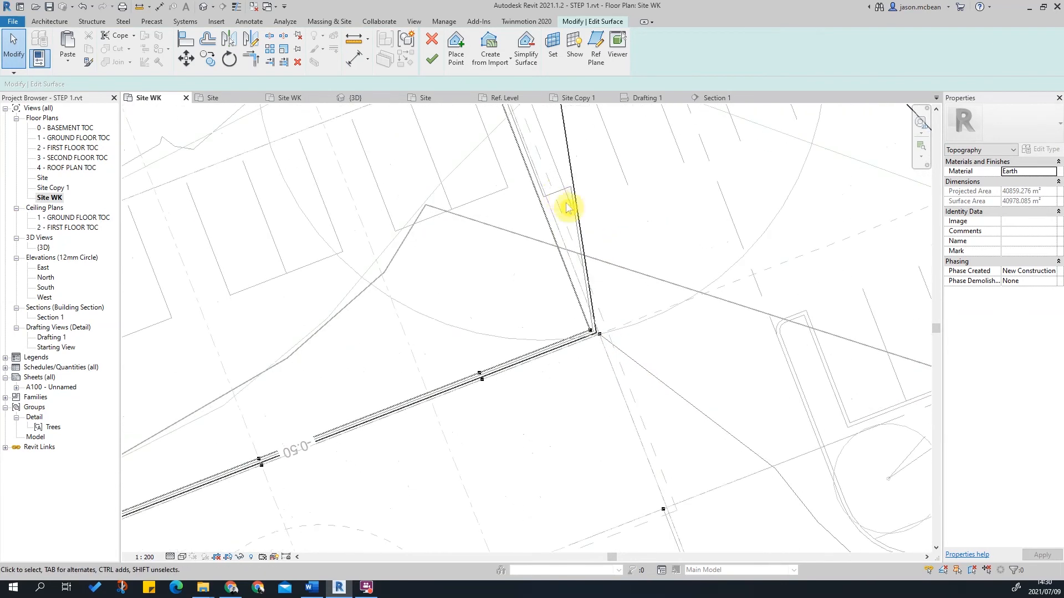
pyautogui.scroll(-2, 553, 208)
pyautogui.scroll(3, 503, 316)
pyautogui.scroll(1, 502, 317)
# Copy the outer corner point of the slab step up along the property line on the parking side.
pyautogui.click(502, 316)
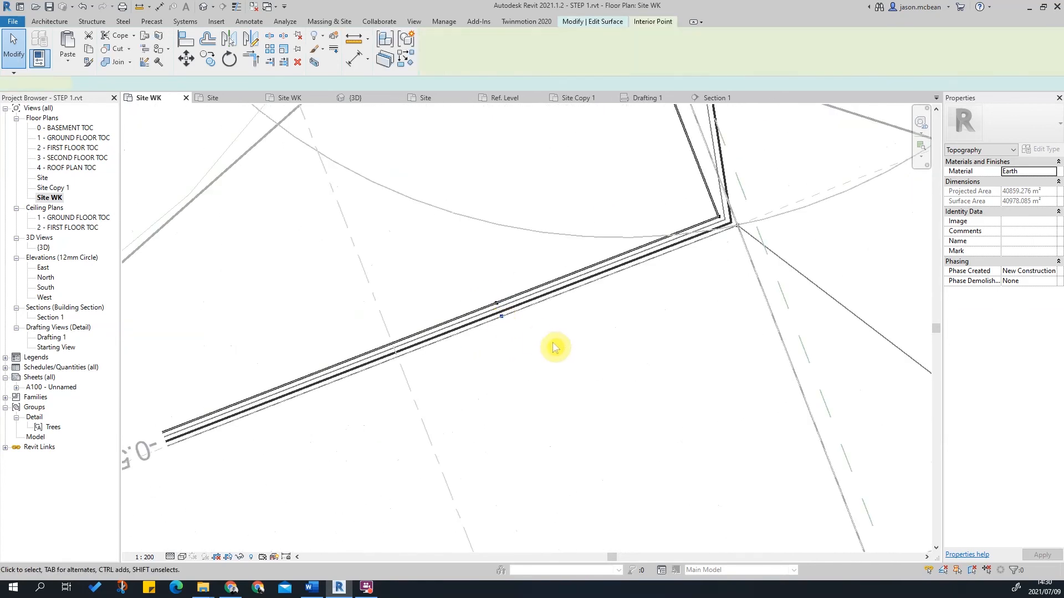
pyautogui.moveTo(695, 266); pyautogui.dragTo(537, 444, button='middle')
pyautogui.press('Escape')
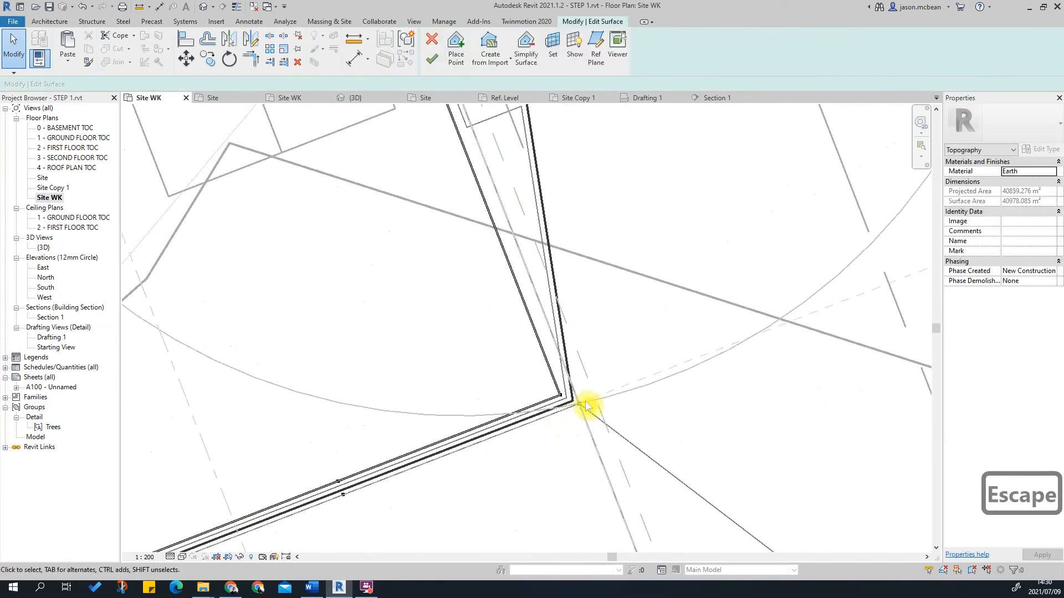
pyautogui.click(587, 402)
pyautogui.click(214, 65)
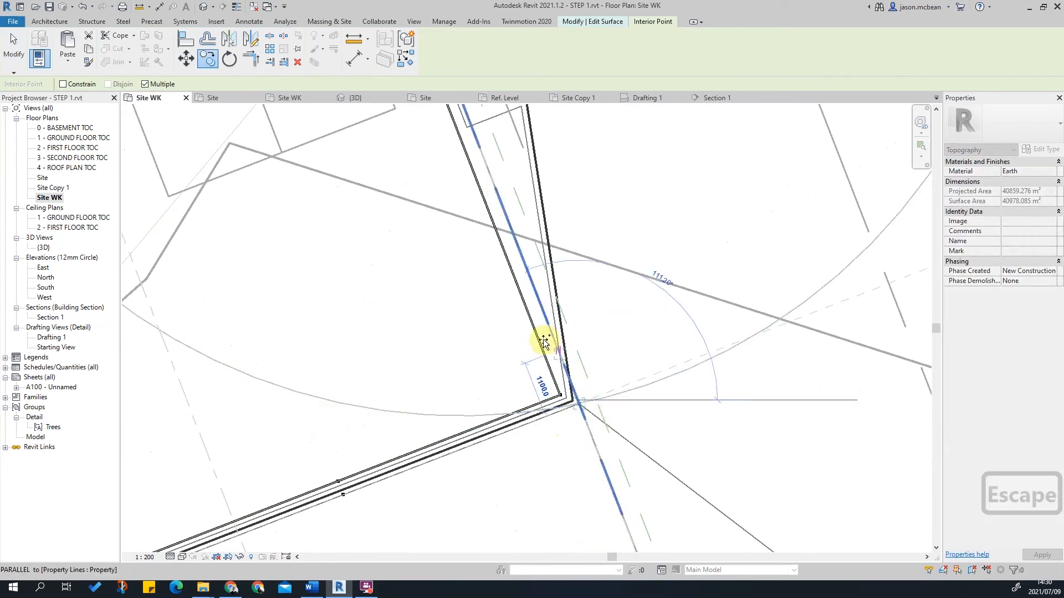
pyautogui.scroll(1, 514, 227)
pyautogui.click(505, 208)
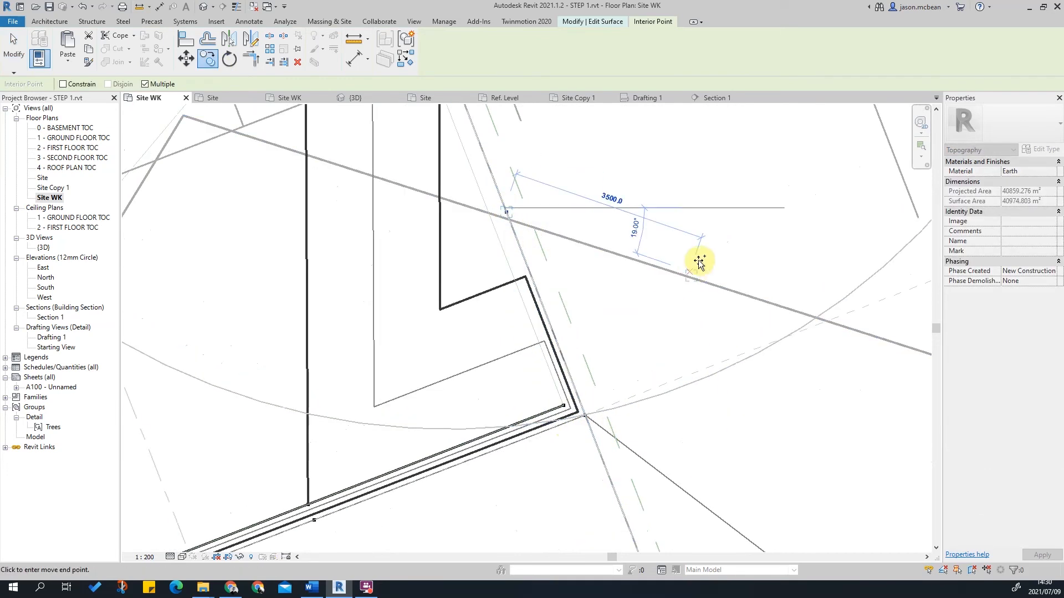
pyautogui.scroll(-1, 693, 271)
pyautogui.press('Escape')
pyautogui.press('Escape')
pyautogui.press('Escape')
pyautogui.scroll(4, 604, 379)
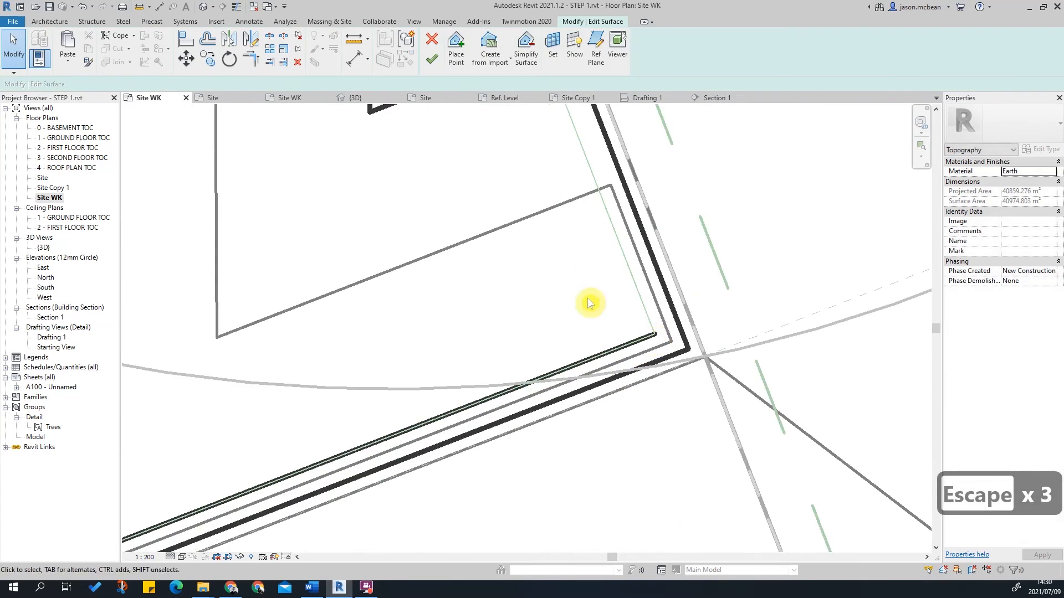
# Copy the -2000 inner corner point up along the inner offset line, beside the point copied on the property line.
pyautogui.click(657, 340)
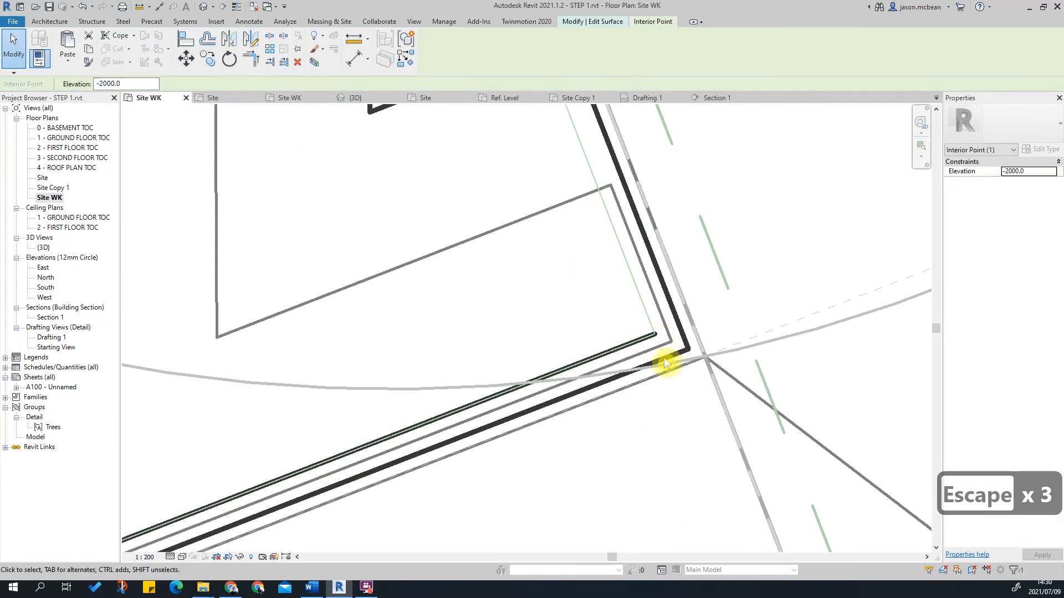
pyautogui.click(241, 10)
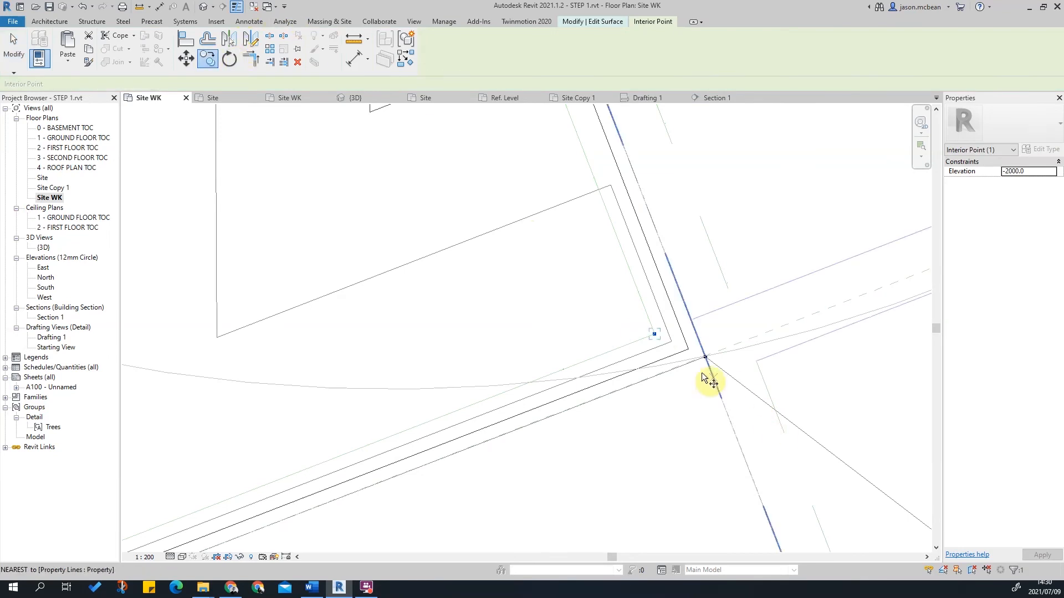
pyautogui.click(655, 334)
pyautogui.scroll(-4, 692, 393)
pyautogui.scroll(3, 602, 156)
pyautogui.moveTo(624, 202); pyautogui.dragTo(663, 380, button='middle')
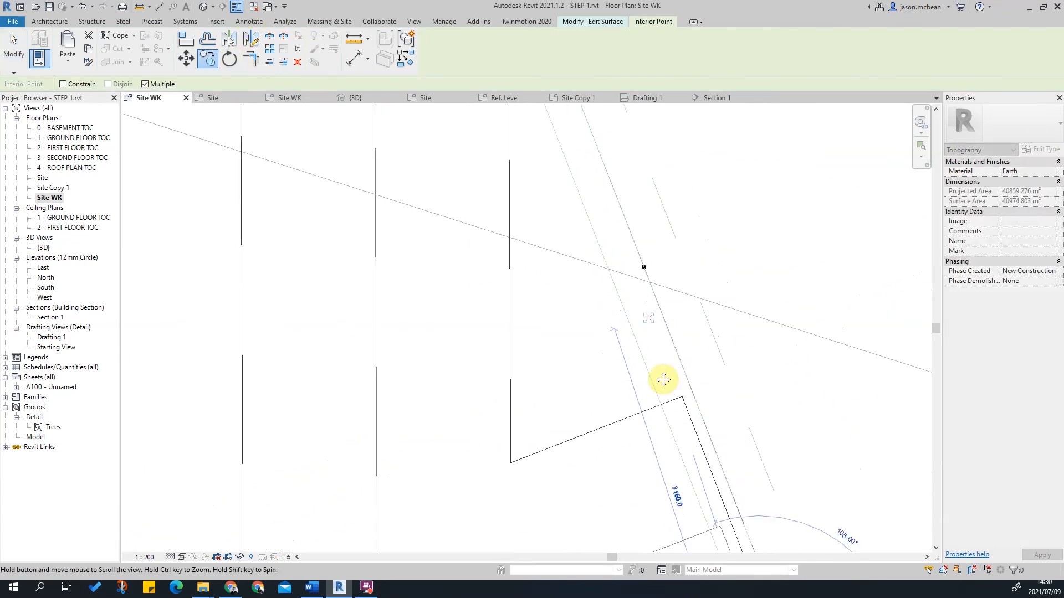
pyautogui.scroll(2, 621, 334)
pyautogui.click(626, 331)
pyautogui.scroll(-7, 549, 332)
pyautogui.press('Escape')
pyautogui.press('Escape')
pyautogui.press('Escape')
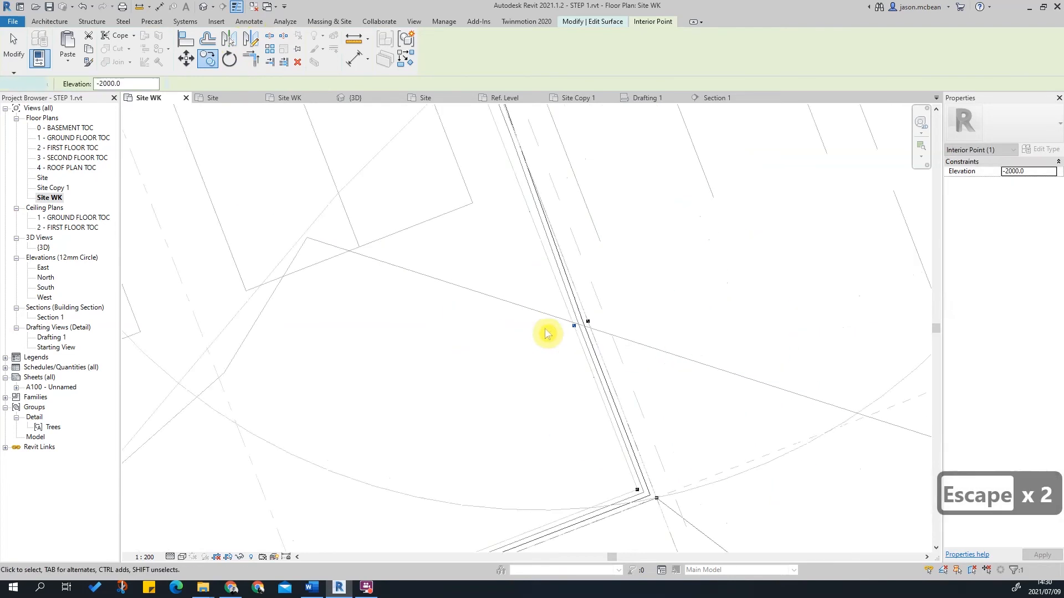
pyautogui.press('Escape')
pyautogui.scroll(-2, 503, 372)
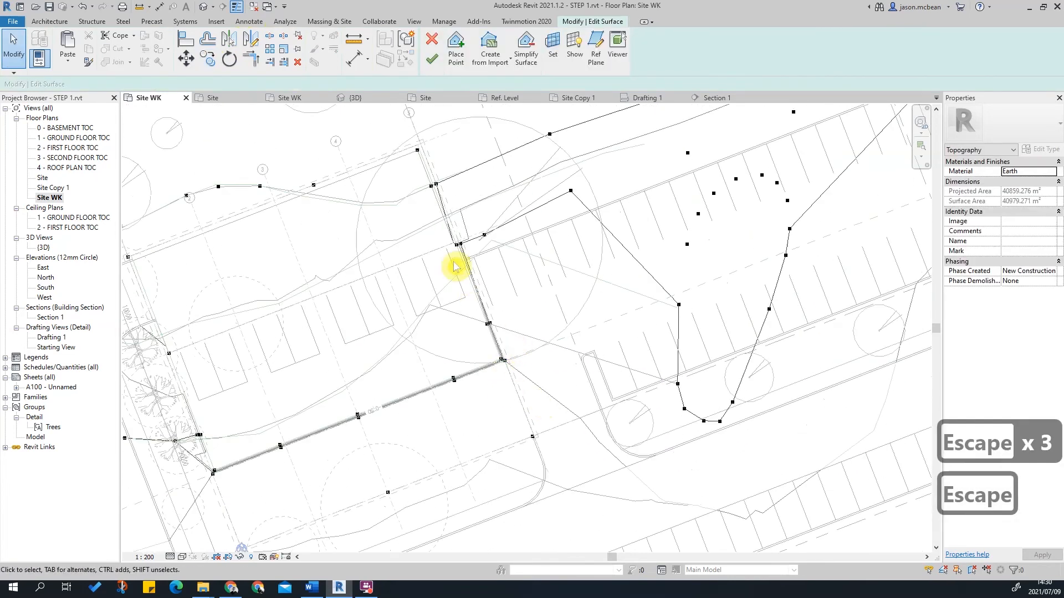
# Move the -1000 point on the building's tree side slightly along the property line towards the slab step corner.
pyautogui.scroll(5, 244, 392)
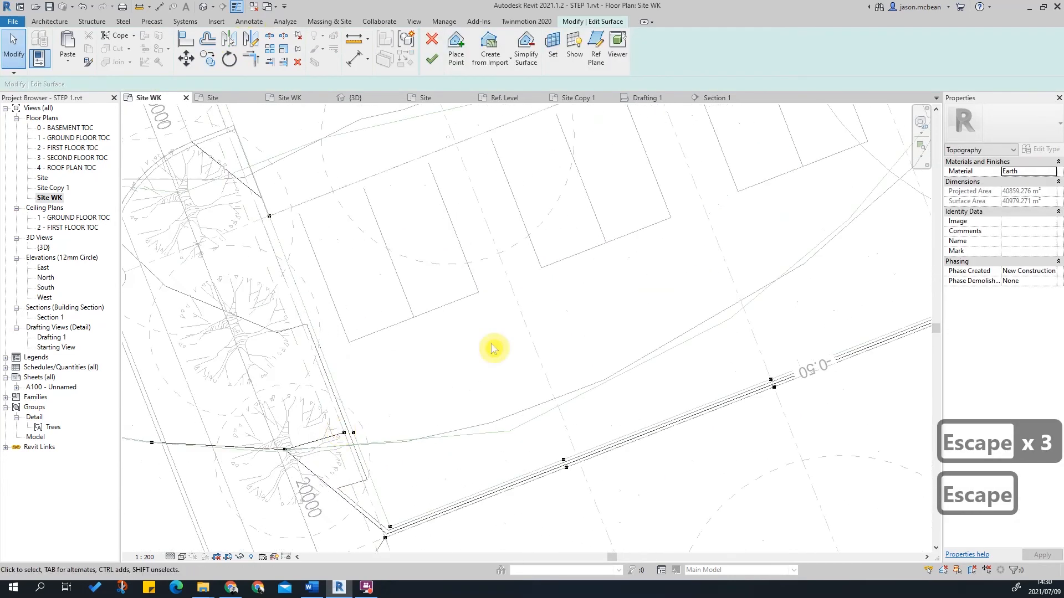
pyautogui.scroll(3, 427, 395)
pyautogui.moveTo(427, 395); pyautogui.dragTo(534, 231, button='middle')
pyautogui.scroll(-1, 534, 231)
pyautogui.scroll(4, 440, 385)
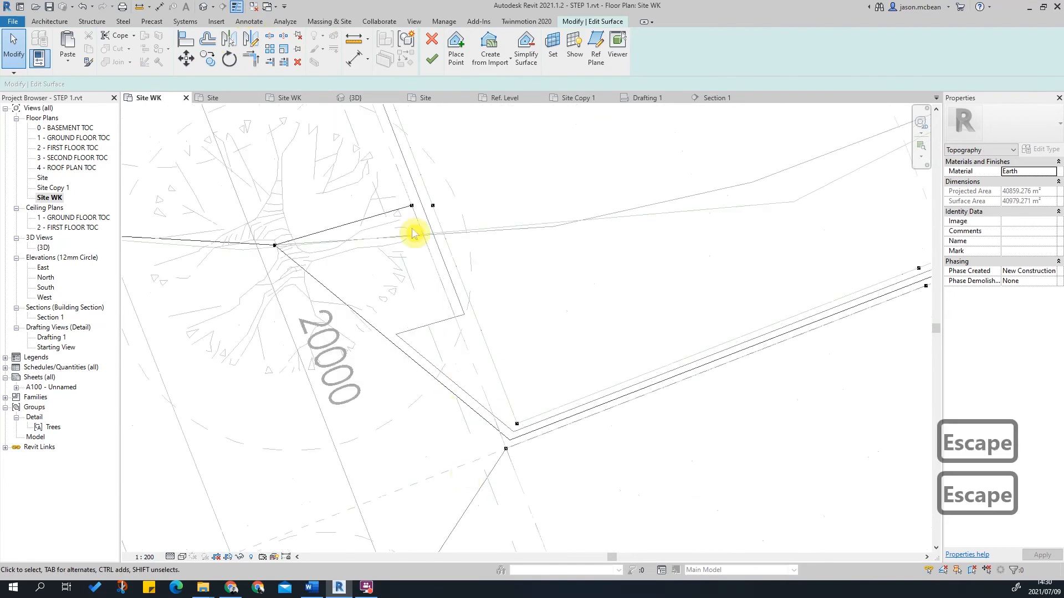
pyautogui.scroll(4, 414, 224)
pyautogui.click(413, 189)
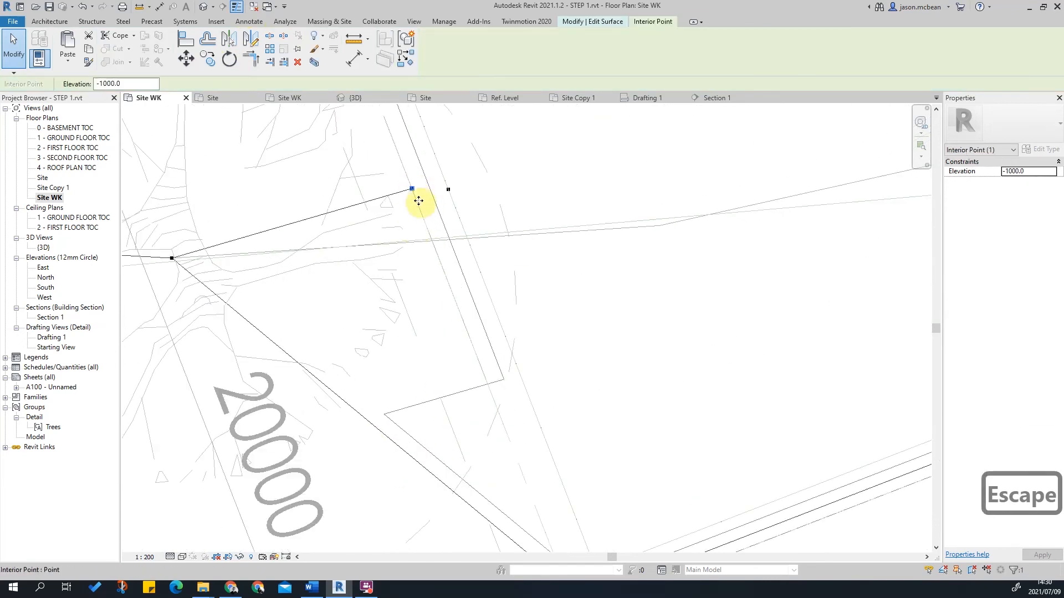
pyautogui.moveTo(419, 204); pyautogui.dragTo(420, 212)
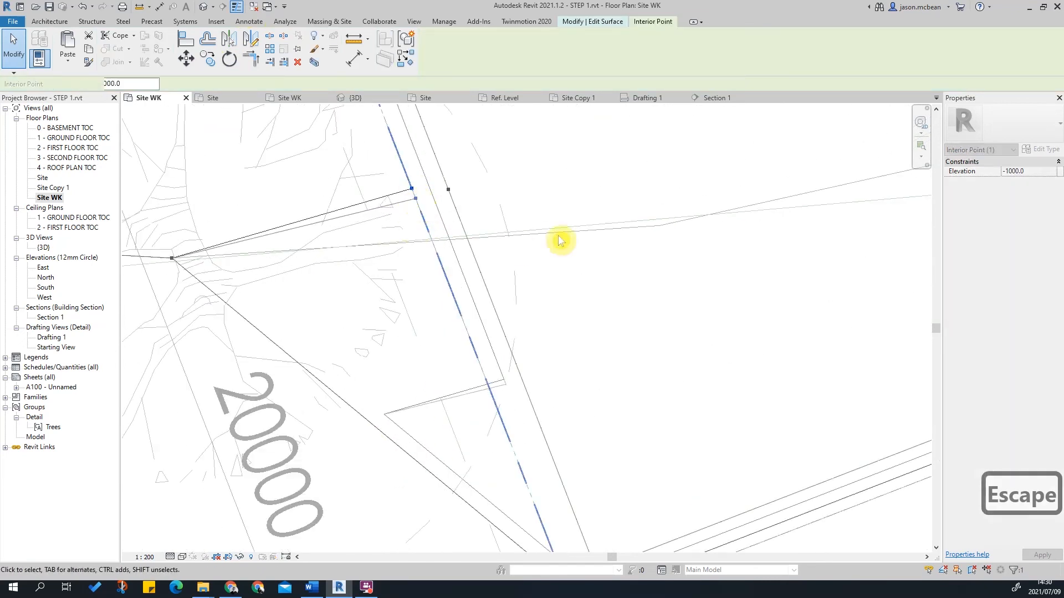
pyautogui.press('Escape')
# Copy the outer point at the tree-side slab step corner a short way up the property line.
pyautogui.scroll(-3, 554, 266)
pyautogui.moveTo(600, 447); pyautogui.dragTo(570, 370, button='middle')
pyautogui.scroll(4, 568, 392)
pyautogui.click(515, 398)
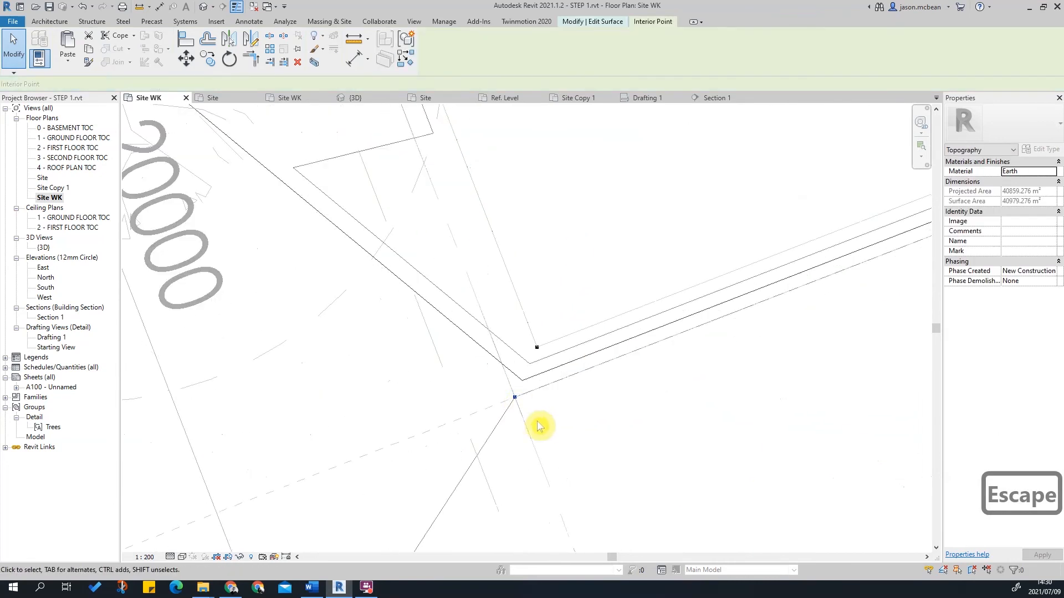
pyautogui.click(210, 60)
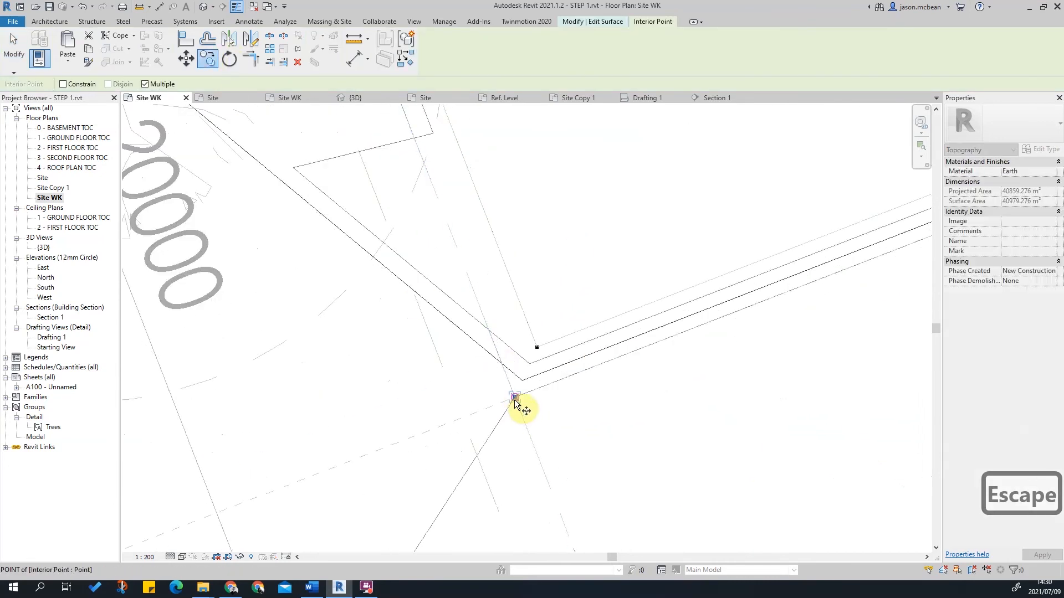
pyautogui.click(498, 347)
pyautogui.scroll(-2, 621, 413)
pyautogui.press('Escape')
pyautogui.press('Escape')
pyautogui.scroll(-3, 540, 311)
pyautogui.press('Escape')
pyautogui.press('Escape')
pyautogui.press('Escape')
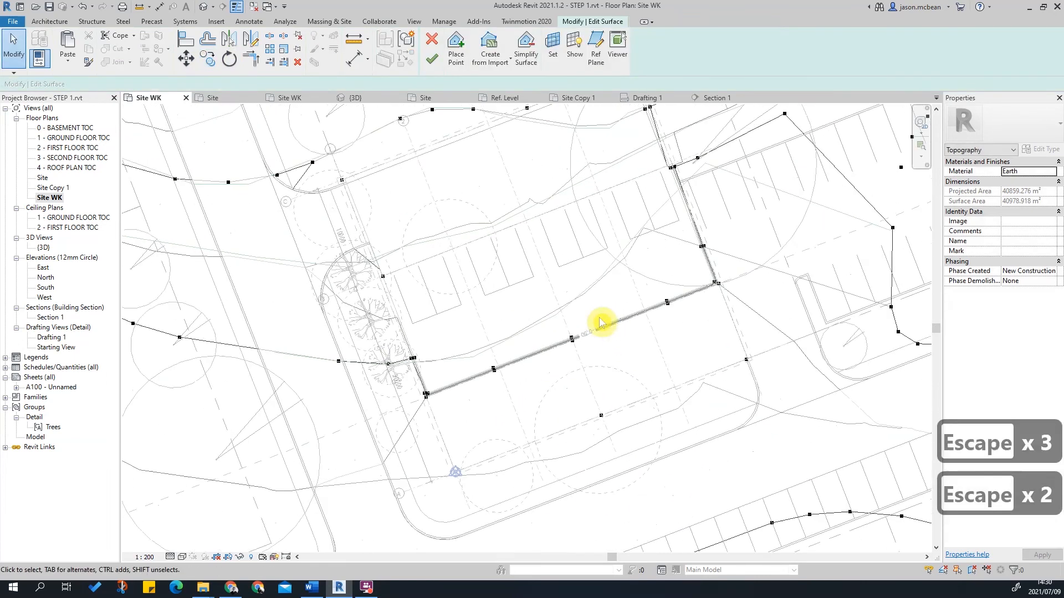
# Open the default 3D view and finish the topography surface edit.
pyautogui.click(204, 8)
pyautogui.scroll(-2, 551, 355)
pyautogui.keyDown('shift'); pyautogui.moveTo(551, 361); pyautogui.dragTo(675, 305, button='middle'); pyautogui.keyUp('shift')
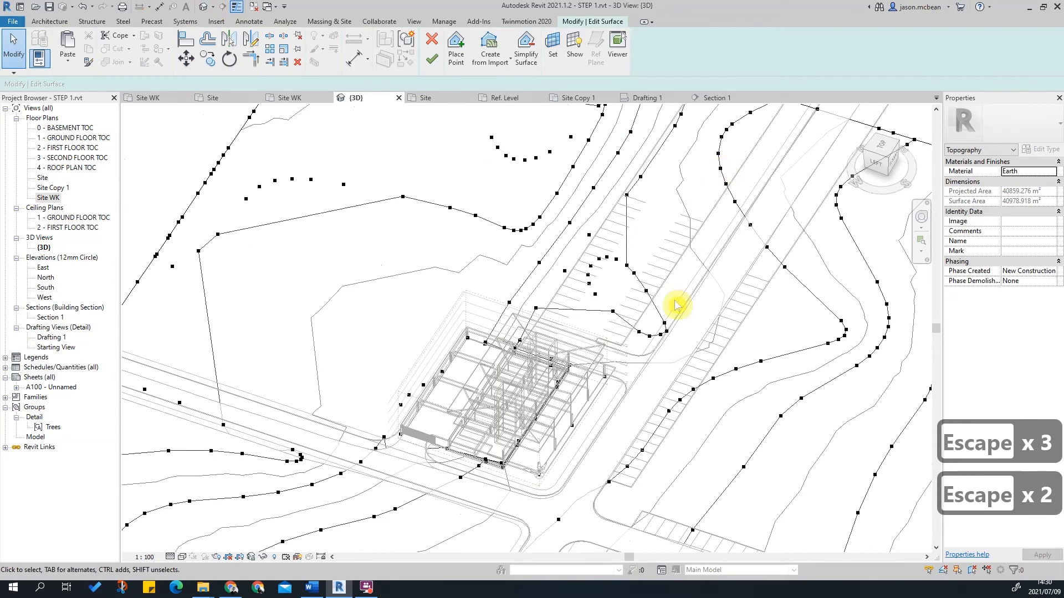
pyautogui.click(432, 59)
pyautogui.scroll(-4, 551, 221)
pyautogui.press('Escape')
pyautogui.keyDown('shift'); pyautogui.moveTo(890, 463); pyautogui.dragTo(611, 322, button='middle'); pyautogui.keyUp('shift')
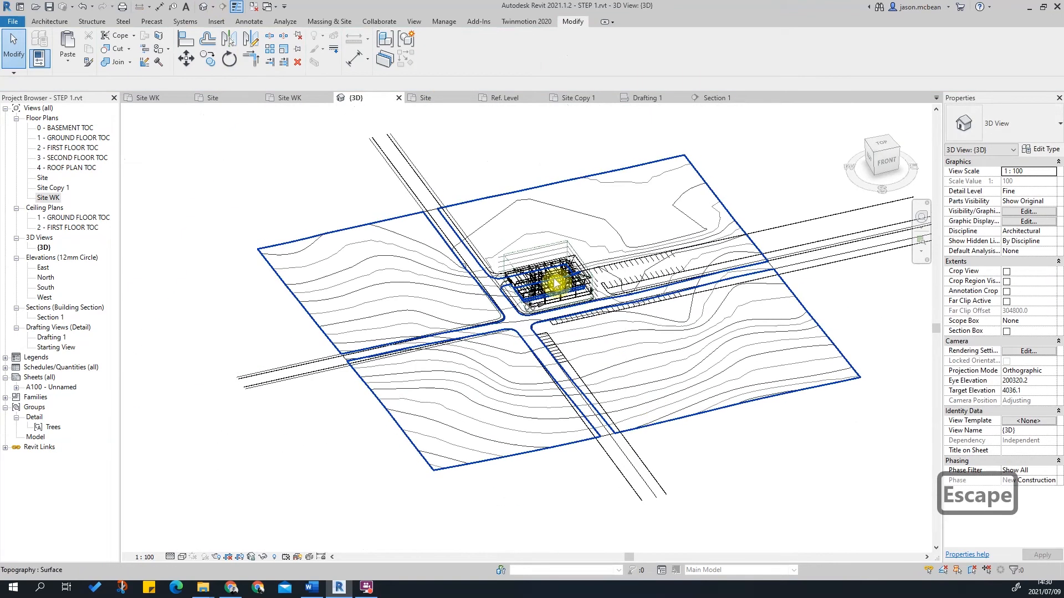
# Set the 3D view's visual style to Consistent Colors and select the topography surface.
pyautogui.press('Escape')
pyautogui.click(204, 500)
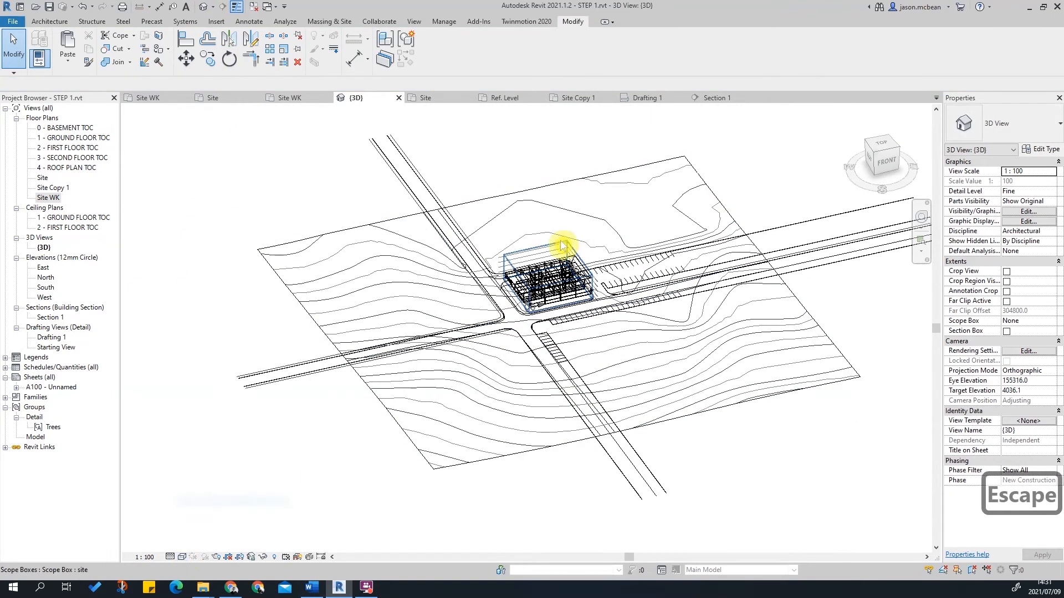
pyautogui.scroll(2, 248, 522)
pyautogui.click(182, 557)
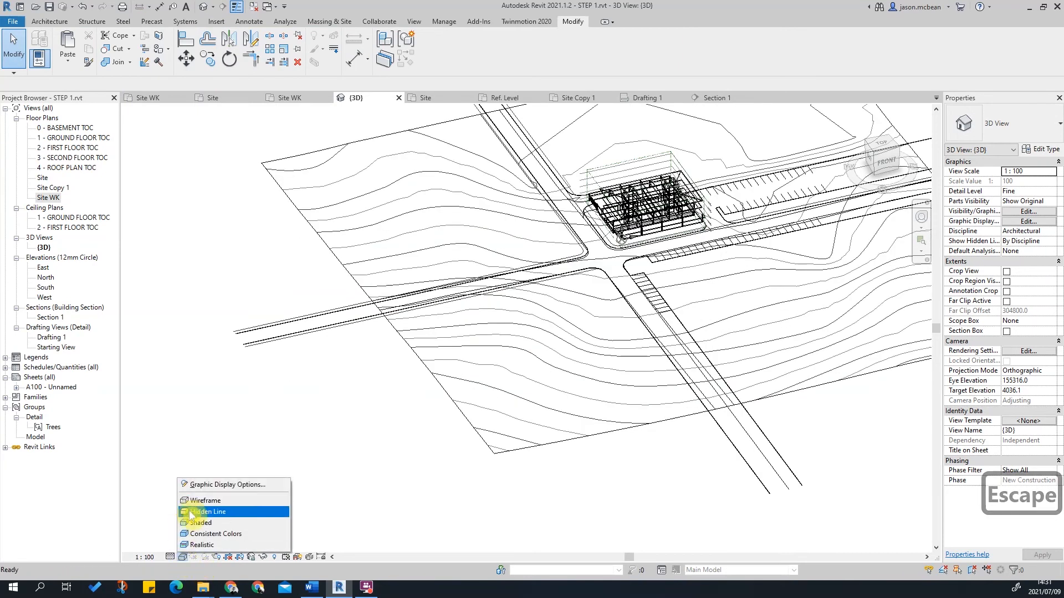
pyautogui.click(196, 535)
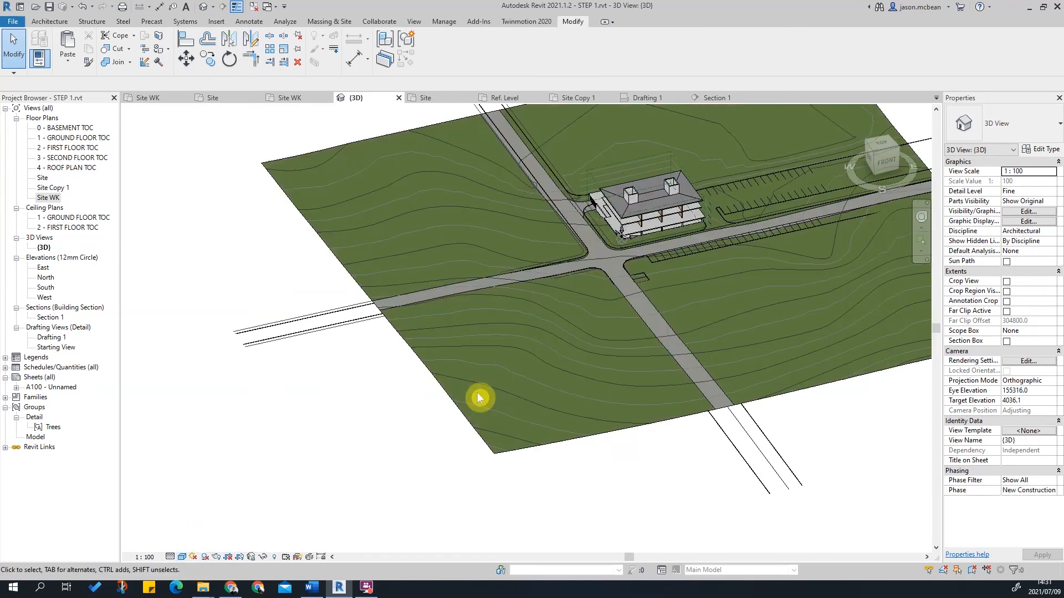
pyautogui.click(469, 413)
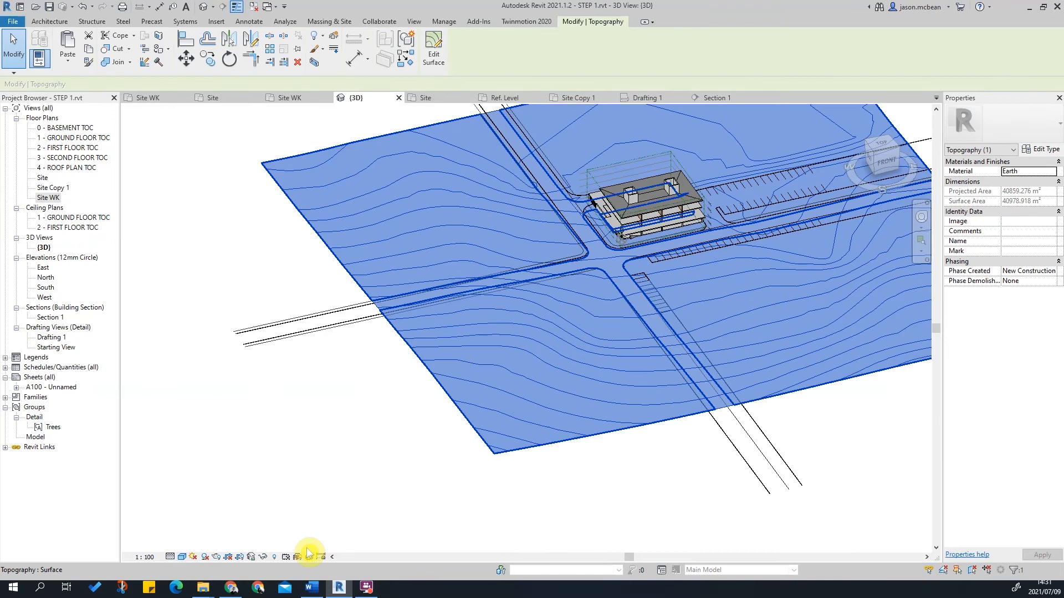
# Temporarily isolate the selected topography surface in the 3D view and clear the selection.
pyautogui.click(264, 557)
pyautogui.click(295, 519)
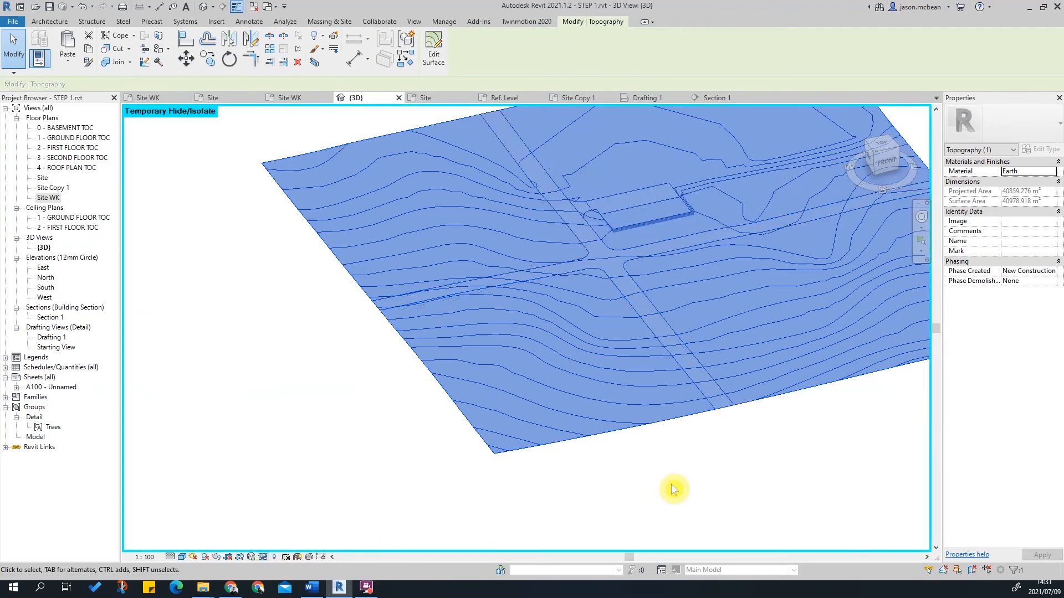
pyautogui.click(673, 490)
# Examine the isolated surface from several directions around the building platform, the access road and the slab step corner.
pyautogui.scroll(4, 650, 131)
pyautogui.scroll(2, 550, 391)
pyautogui.keyDown('shift'); pyautogui.moveTo(550, 392); pyautogui.dragTo(249, 331, button='middle'); pyautogui.keyUp('shift')
pyautogui.scroll(-2, 249, 331)
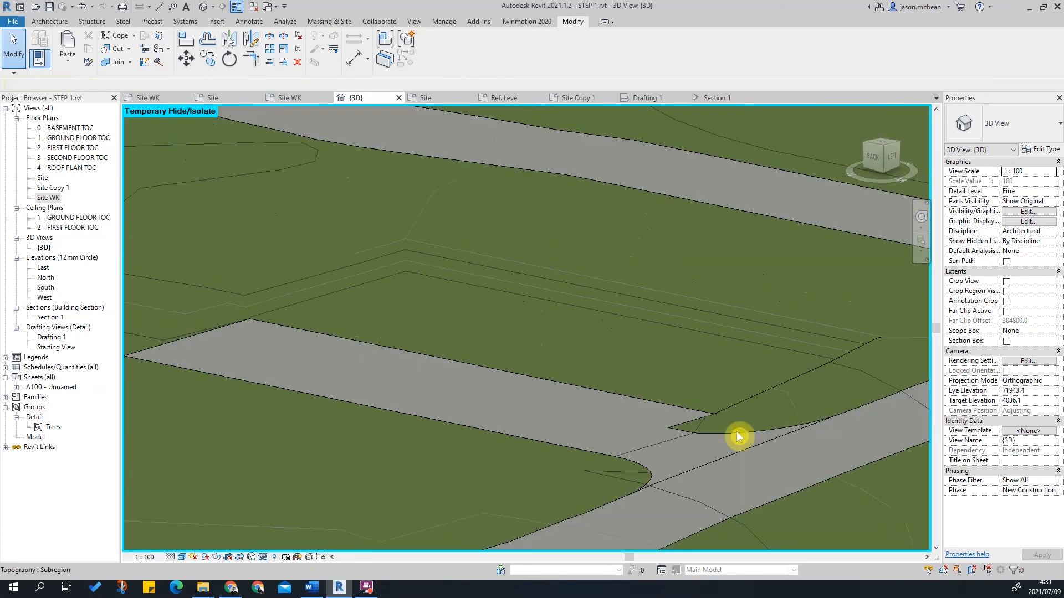
pyautogui.scroll(2, 659, 435)
pyautogui.keyDown('shift'); pyautogui.moveTo(589, 467); pyautogui.dragTo(665, 470, button='middle'); pyautogui.keyUp('shift')
pyautogui.moveTo(576, 360); pyautogui.dragTo(222, 349, button='middle')
pyautogui.scroll(-2, 223, 349)
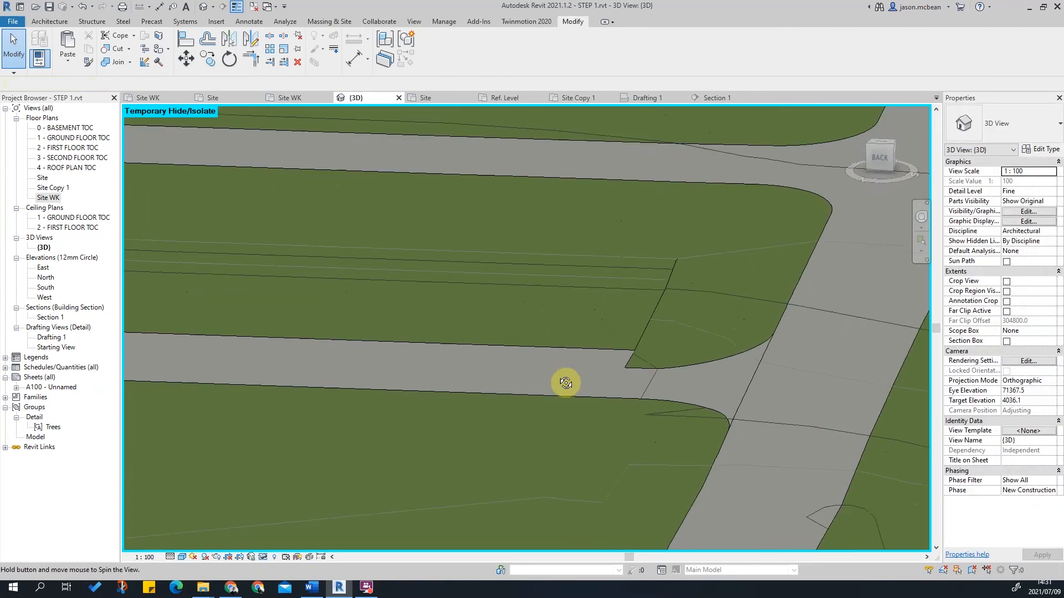
pyautogui.keyDown('shift'); pyautogui.moveTo(548, 378); pyautogui.dragTo(599, 383, button='middle'); pyautogui.keyUp('shift')
pyautogui.scroll(1, 895, 299)
pyautogui.scroll(-2, 653, 300)
pyautogui.keyDown('shift'); pyautogui.moveTo(698, 341); pyautogui.dragTo(770, 447, button='middle'); pyautogui.keyUp('shift')
pyautogui.scroll(-2, 720, 354)
pyautogui.keyDown('shift'); pyautogui.moveTo(699, 453); pyautogui.dragTo(565, 230, button='middle'); pyautogui.keyUp('shift')
pyautogui.scroll(3, 464, 314)
pyautogui.keyDown('shift'); pyautogui.moveTo(510, 371); pyautogui.dragTo(504, 440, button='middle'); pyautogui.keyUp('shift')
pyautogui.keyDown('shift'); pyautogui.moveTo(323, 481); pyautogui.dragTo(576, 205, button='middle'); pyautogui.keyUp('shift')
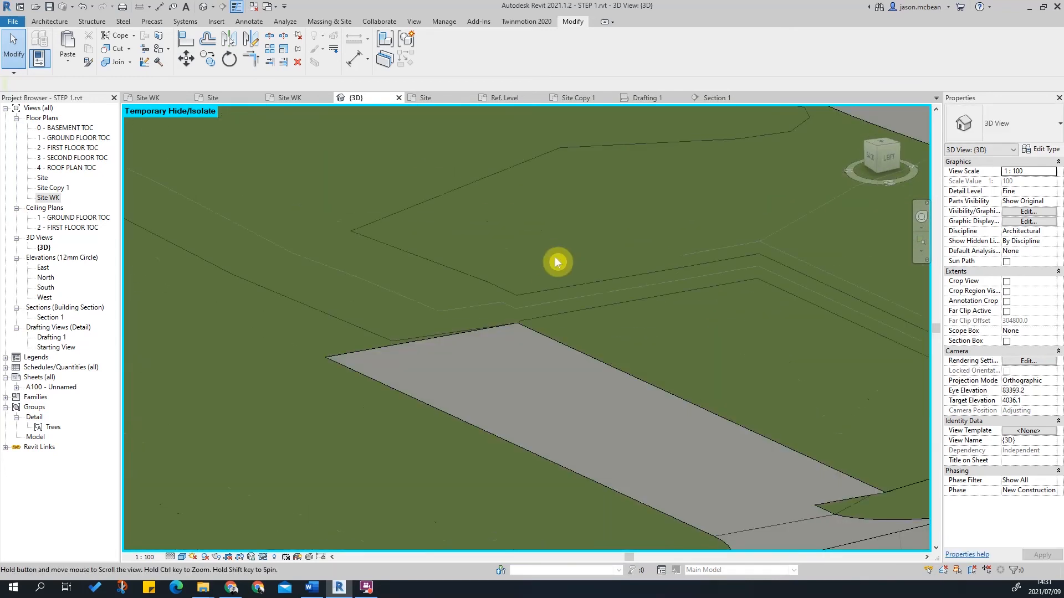
pyautogui.click(527, 333)
pyautogui.keyDown('shift'); pyautogui.moveTo(527, 335); pyautogui.dragTo(601, 482, button='middle'); pyautogui.keyUp('shift')
pyautogui.press('Escape')
pyautogui.scroll(3, 652, 428)
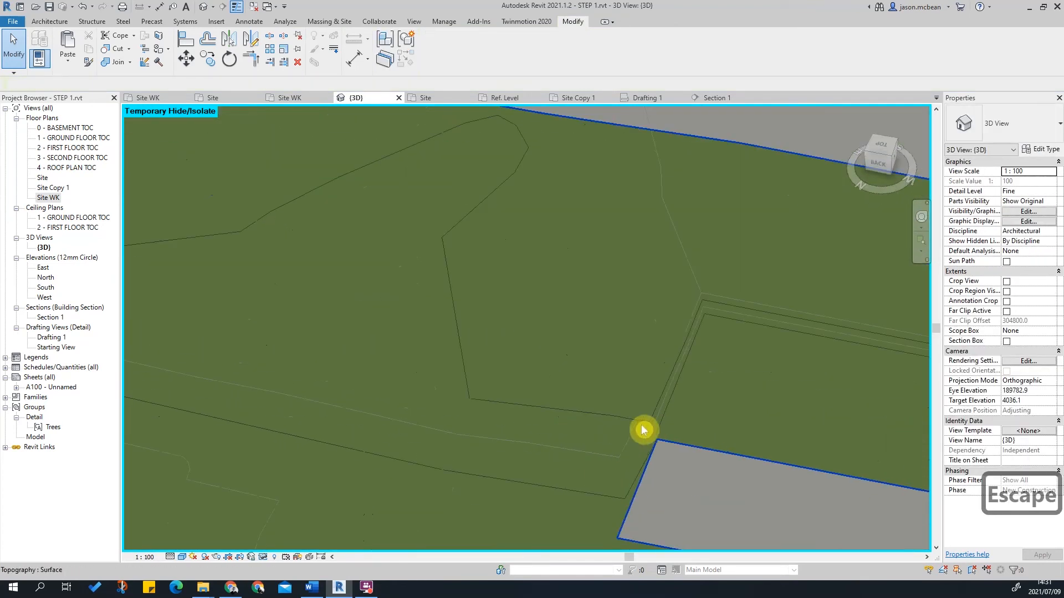
pyautogui.keyDown('shift'); pyautogui.moveTo(696, 346); pyautogui.dragTo(495, 388, button='middle'); pyautogui.keyUp('shift')
# Edit the topography from the top, nudge the four interior points at the slab step towards the platform's outer corner, and finish the surface.
pyautogui.click(517, 379)
pyautogui.scroll(1, 626, 370)
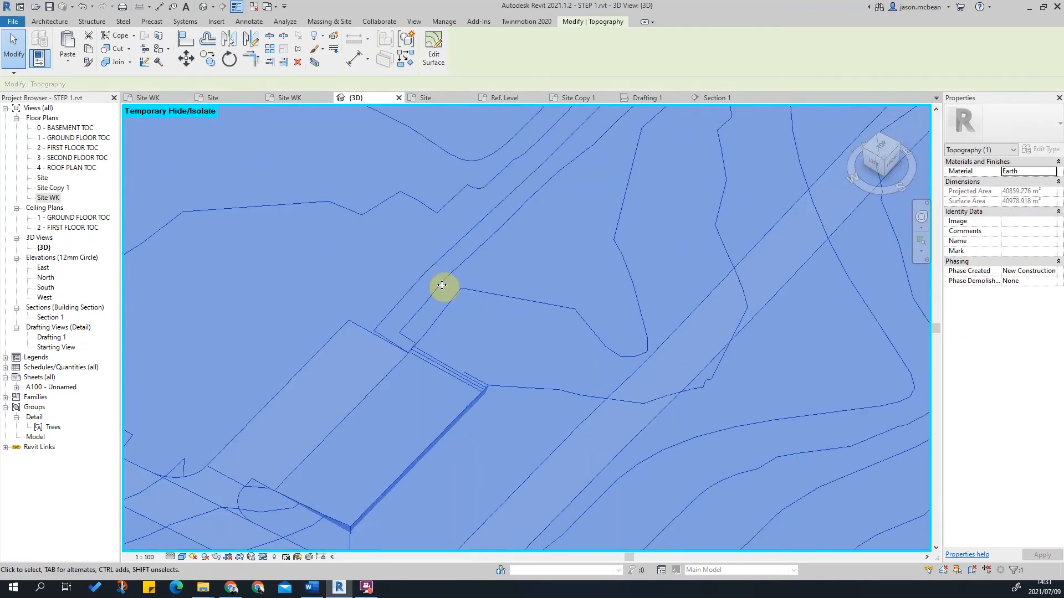
pyautogui.scroll(2, 380, 309)
pyautogui.click(887, 152)
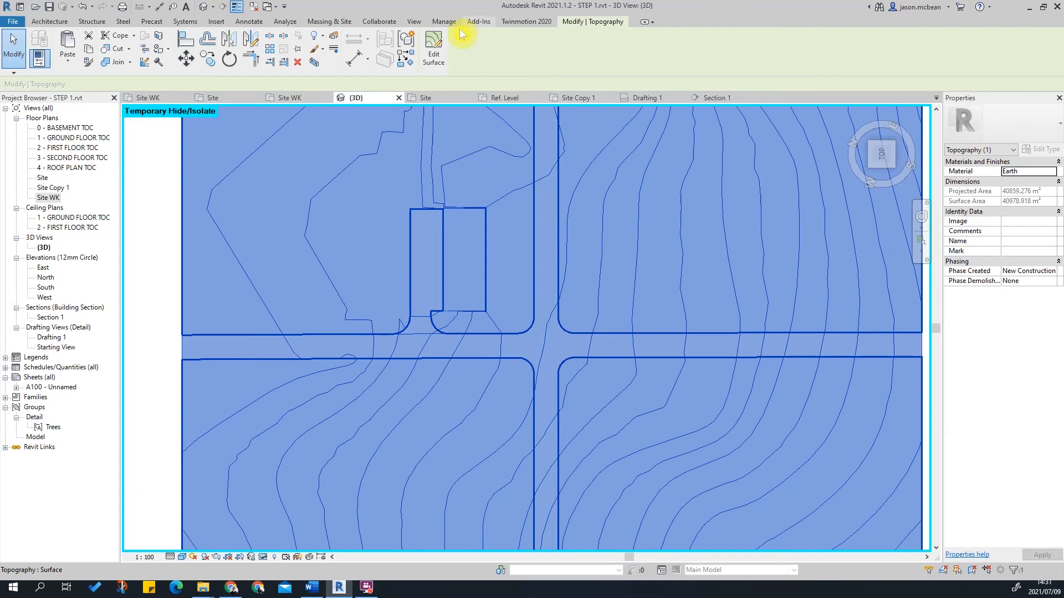
pyautogui.click(433, 50)
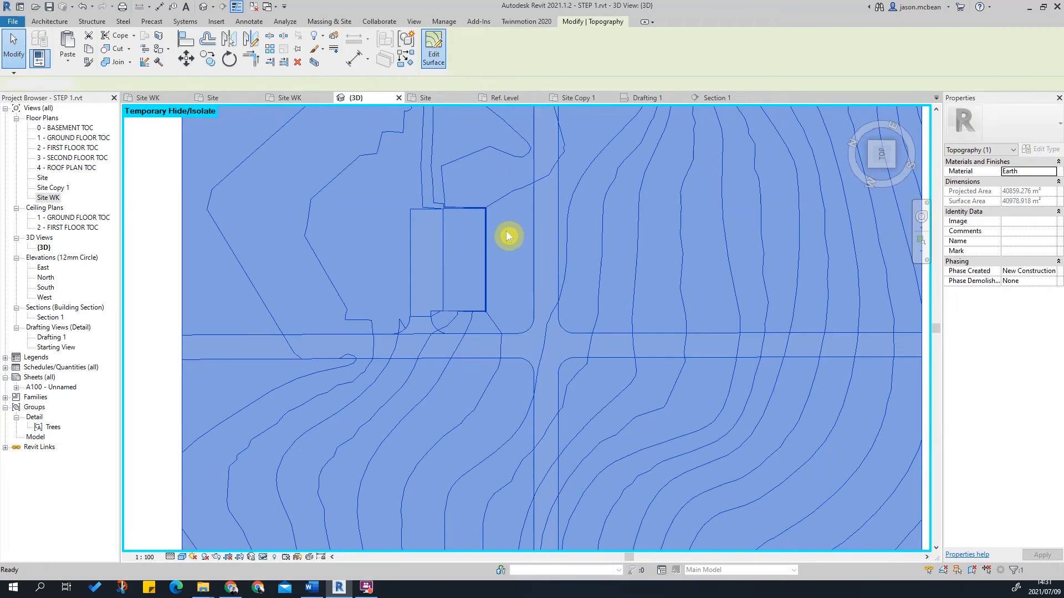
pyautogui.scroll(4, 456, 183)
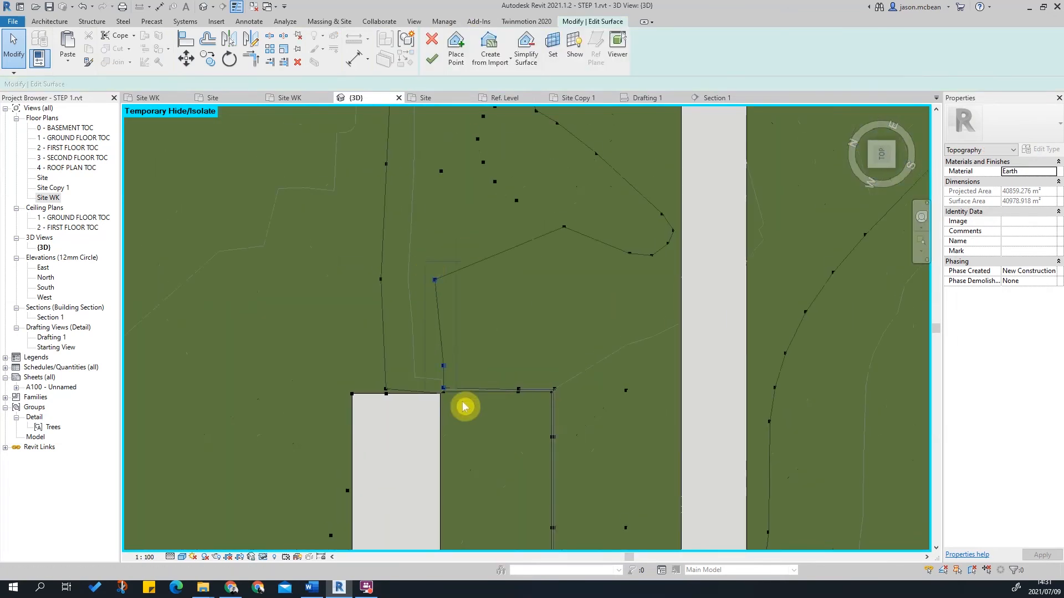
pyautogui.moveTo(470, 384); pyautogui.dragTo(469, 382)
pyautogui.scroll(2, 469, 366)
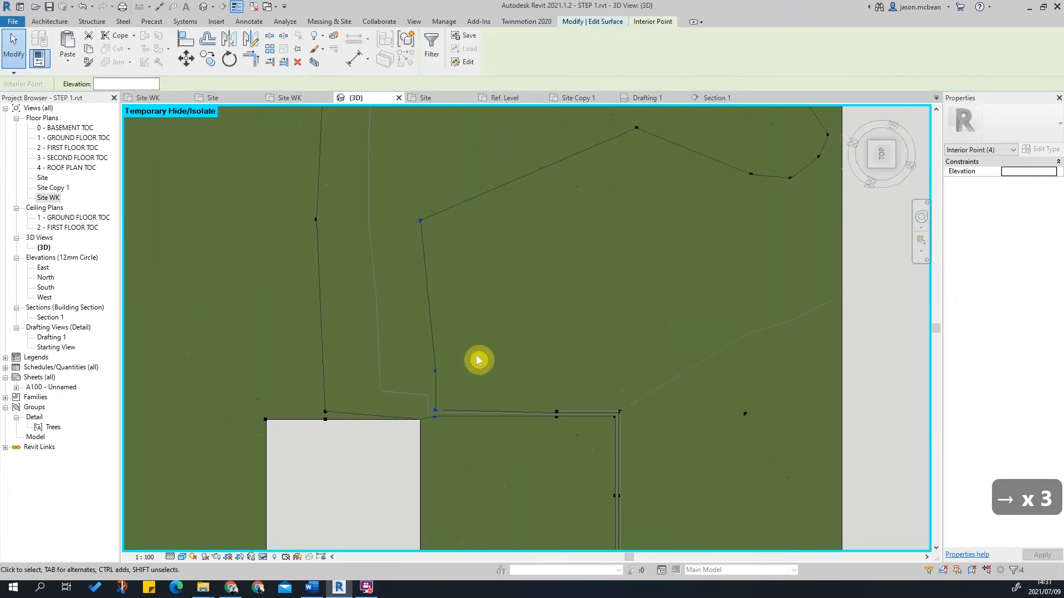
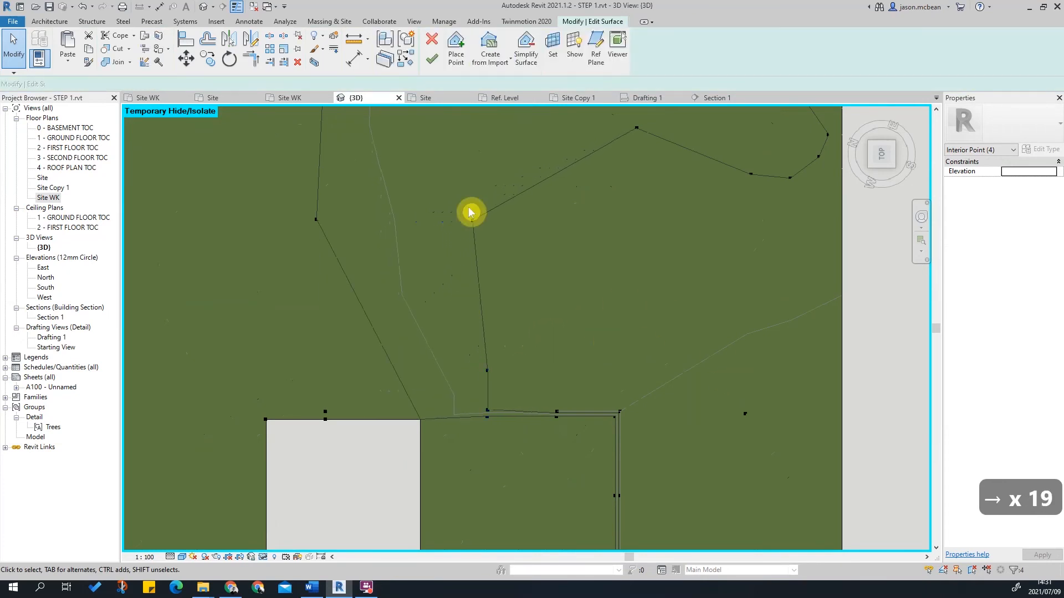
pyautogui.press('Right')
pyautogui.press('Right')
pyautogui.press('Right')
pyautogui.press('Right')
pyautogui.press('Right')
pyautogui.press('Right')
pyautogui.press('Right')
pyautogui.press('Right')
pyautogui.press('Right')
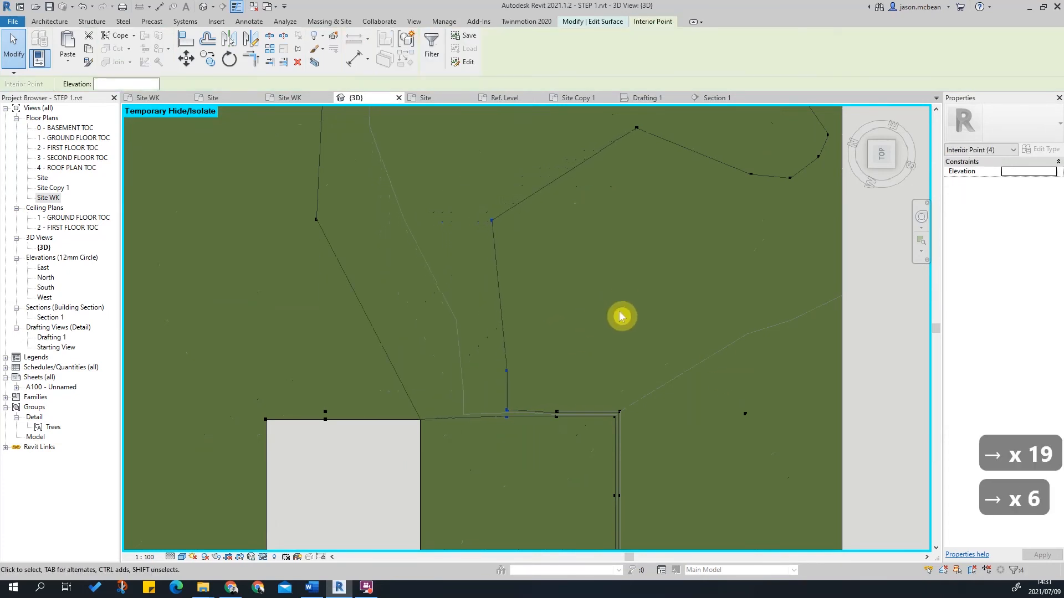
pyautogui.click(636, 277)
pyautogui.scroll(-2, 637, 276)
pyautogui.press('Delete')
pyautogui.scroll(-2, 636, 340)
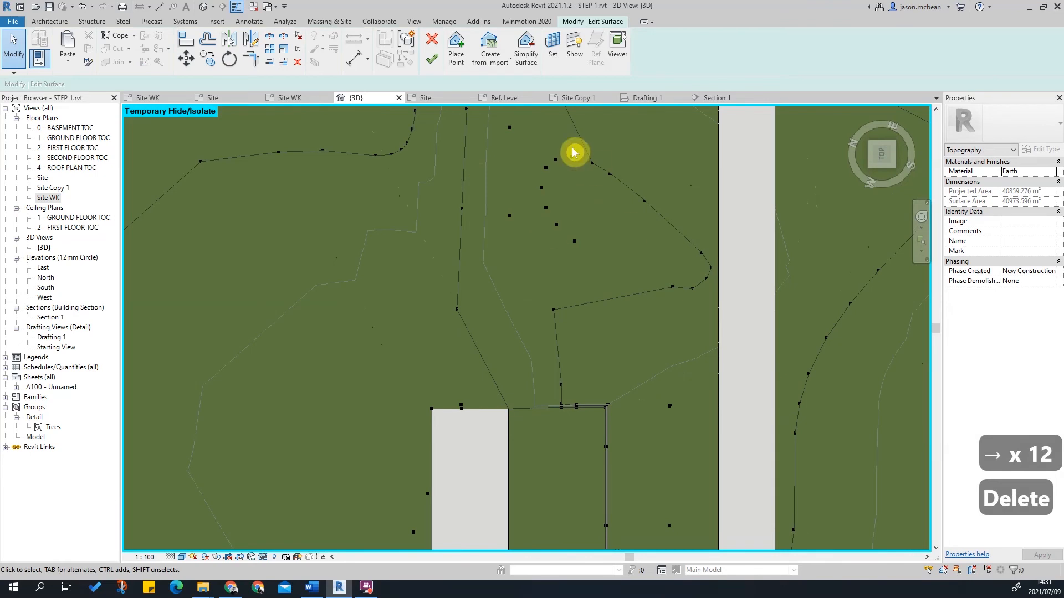
pyautogui.scroll(3, 613, 387)
pyautogui.press('Escape')
pyautogui.press('Escape')
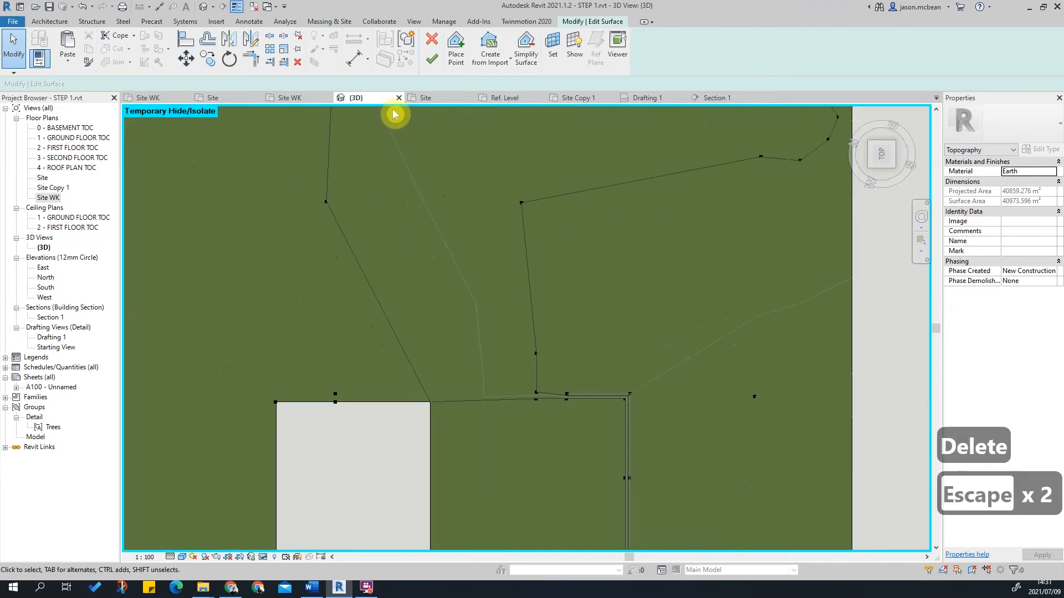
# Inspect the adjusted surface in 3D around the slab step, the platform edges and the road intersection.
pyautogui.scroll(-3, 464, 188)
pyautogui.keyDown('shift'); pyautogui.moveTo(622, 316); pyautogui.dragTo(388, 130, button='middle'); pyautogui.keyUp('shift')
pyautogui.scroll(1, 318, 360)
pyautogui.moveTo(798, 286); pyautogui.dragTo(277, 475, button='middle')
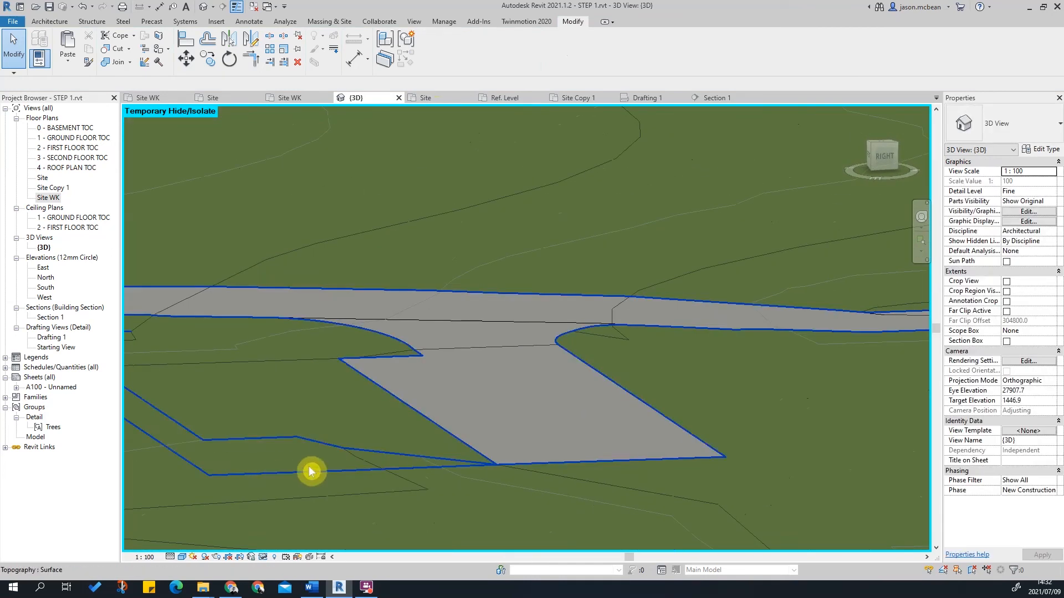
pyautogui.keyDown('shift'); pyautogui.moveTo(703, 477); pyautogui.dragTo(591, 373, button='middle'); pyautogui.keyUp('shift')
pyautogui.click(533, 403)
pyautogui.press('Escape')
pyautogui.press('Escape')
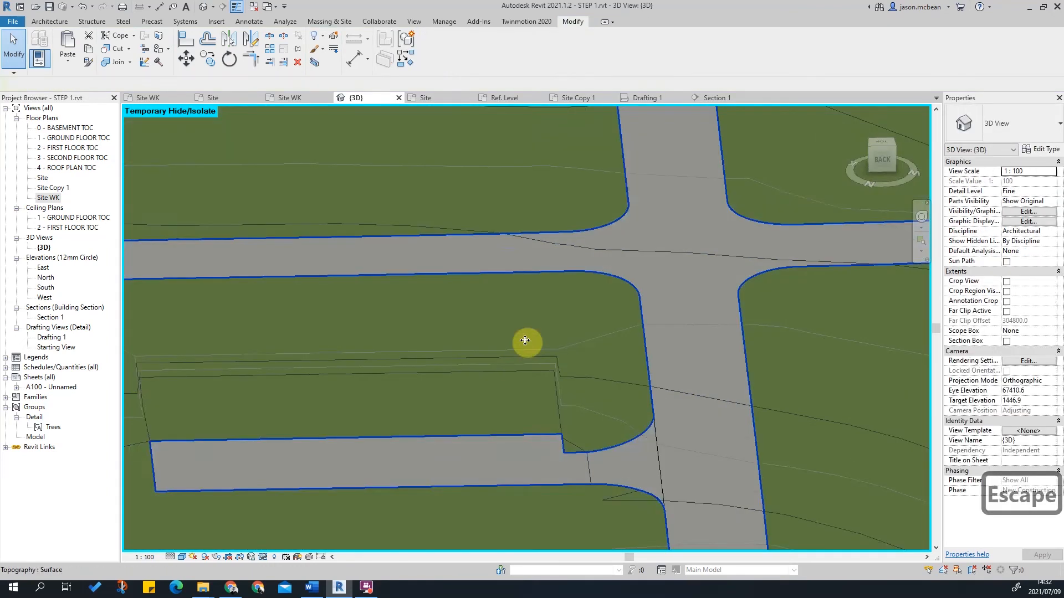
pyautogui.keyDown('shift'); pyautogui.moveTo(713, 432); pyautogui.dragTo(388, 477, button='middle'); pyautogui.keyUp('shift')
pyautogui.press('Escape')
# Open Section 1 and check the ground line against the basement slab and the red wall at the building's low side.
pyautogui.click(48, 198)
pyautogui.press('Escape')
pyautogui.press('Escape')
pyautogui.press('Escape')
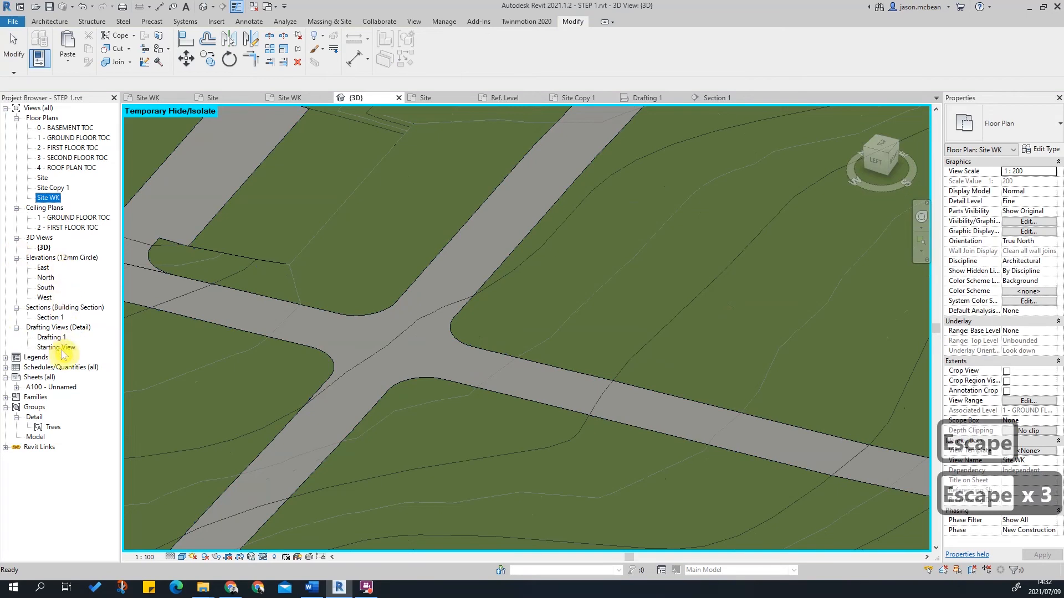
pyautogui.doubleClick(50, 318)
pyautogui.scroll(4, 563, 340)
pyautogui.press('Escape')
pyautogui.moveTo(506, 409); pyautogui.dragTo(778, 461, button='middle')
pyautogui.scroll(1, 279, 368)
pyautogui.moveTo(280, 370); pyautogui.dragTo(869, 360, button='middle')
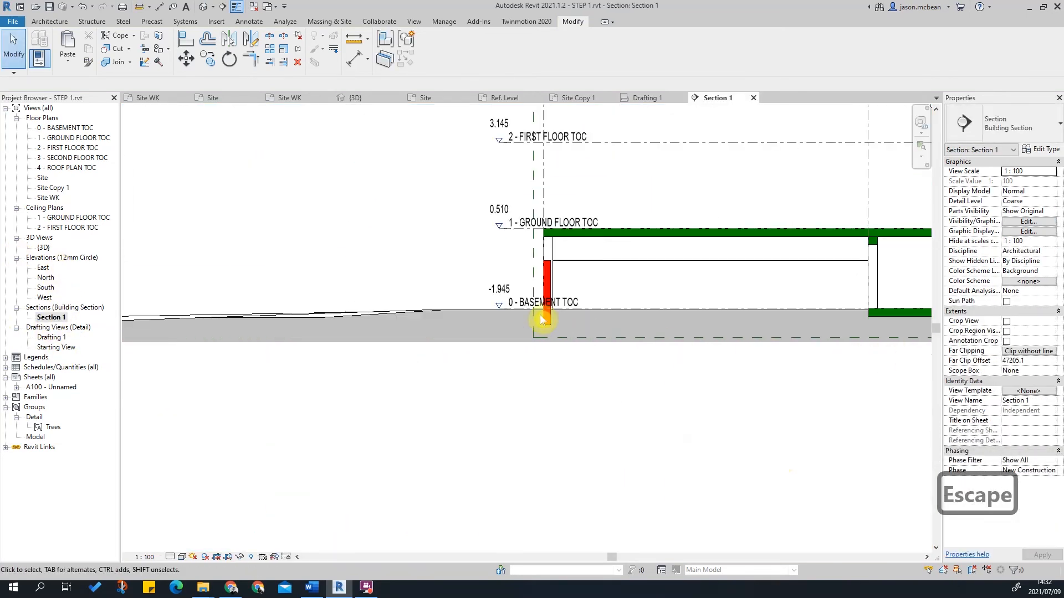
pyautogui.scroll(6, 546, 305)
pyautogui.press('Escape')
pyautogui.scroll(-8, 452, 355)
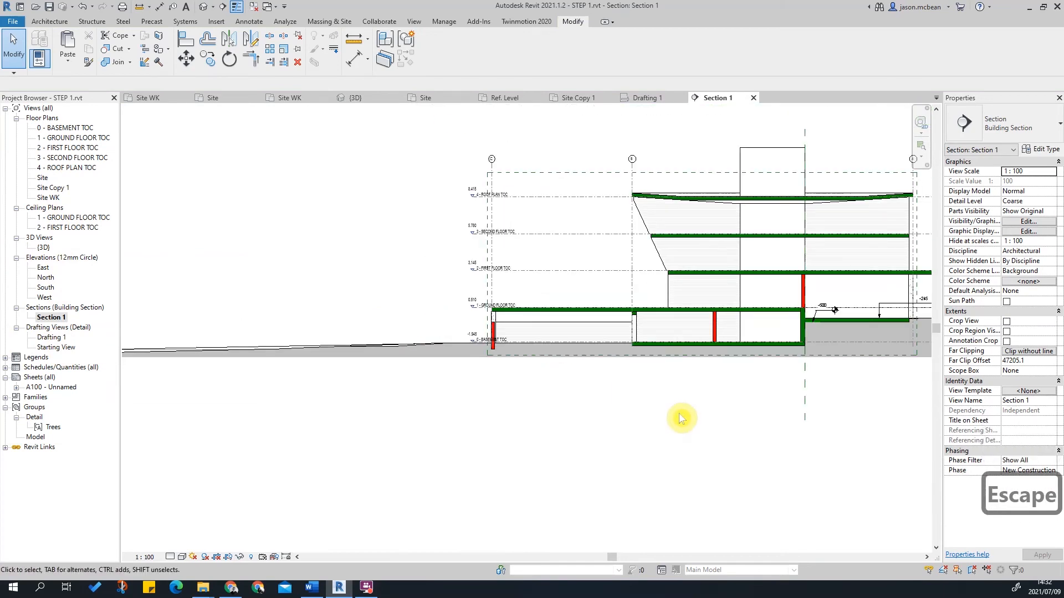
# Review the topography profile in Section 1 along the low-side approach, under the slabs and beyond the building's high side.
pyautogui.scroll(2, 368, 435)
pyautogui.scroll(3, 427, 351)
pyautogui.click(428, 352)
pyautogui.scroll(-3, 439, 354)
pyautogui.scroll(3, 439, 353)
pyautogui.scroll(-4, 497, 354)
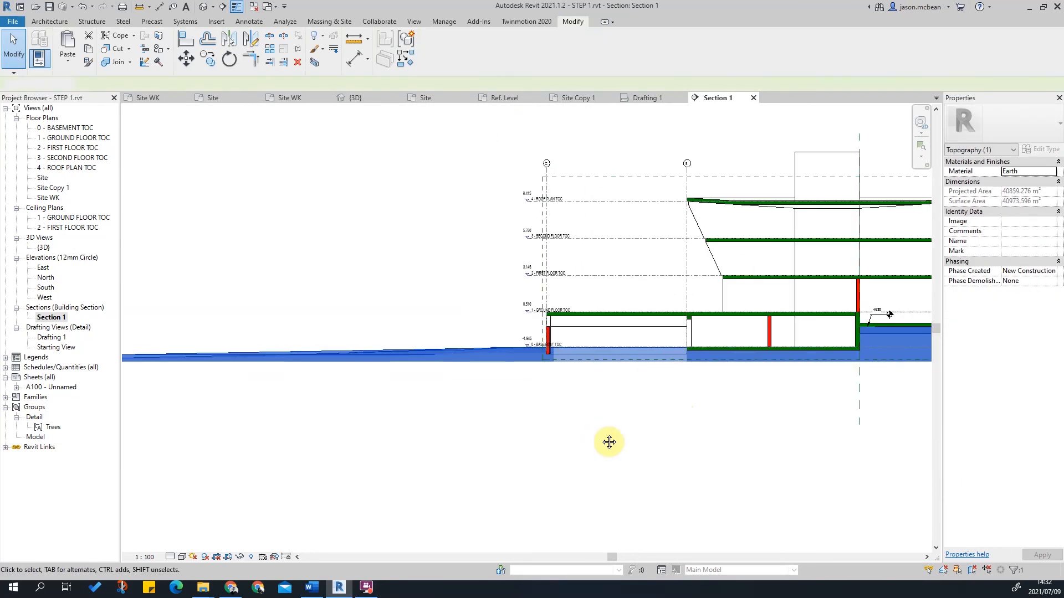
pyautogui.press('Escape')
pyautogui.scroll(3, 475, 399)
pyautogui.scroll(-5, 470, 401)
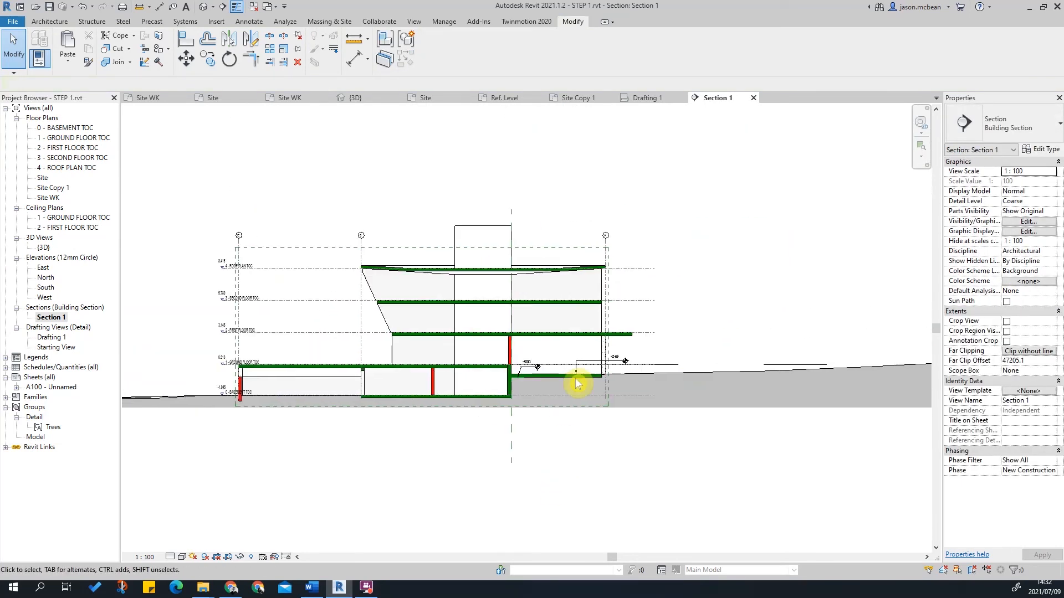
pyautogui.scroll(3, 681, 330)
pyautogui.scroll(-2, 681, 347)
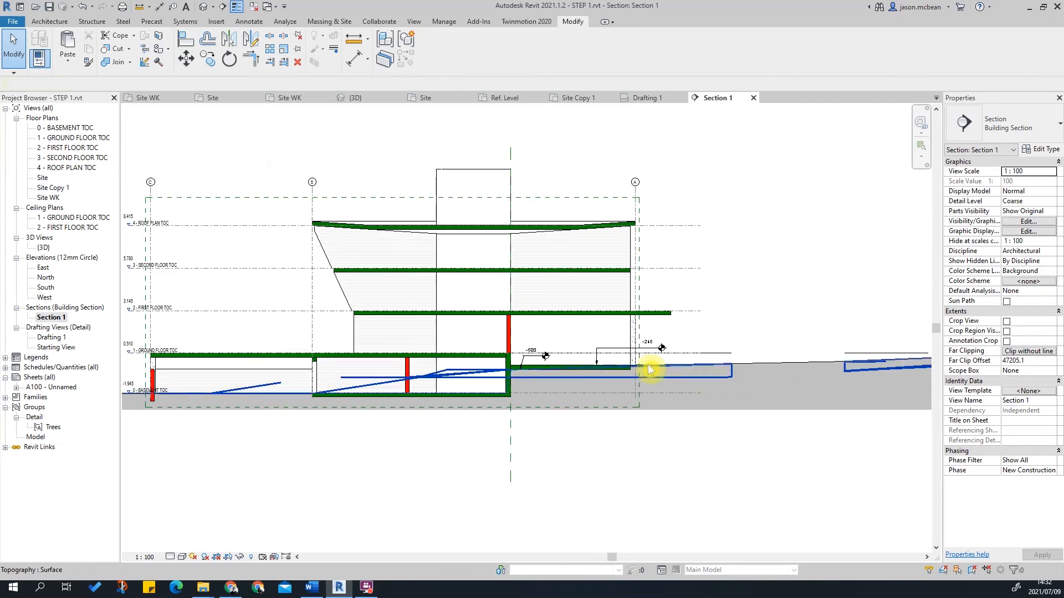
pyautogui.scroll(-4, 687, 369)
pyautogui.scroll(2, 510, 363)
pyautogui.scroll(-1, 597, 456)
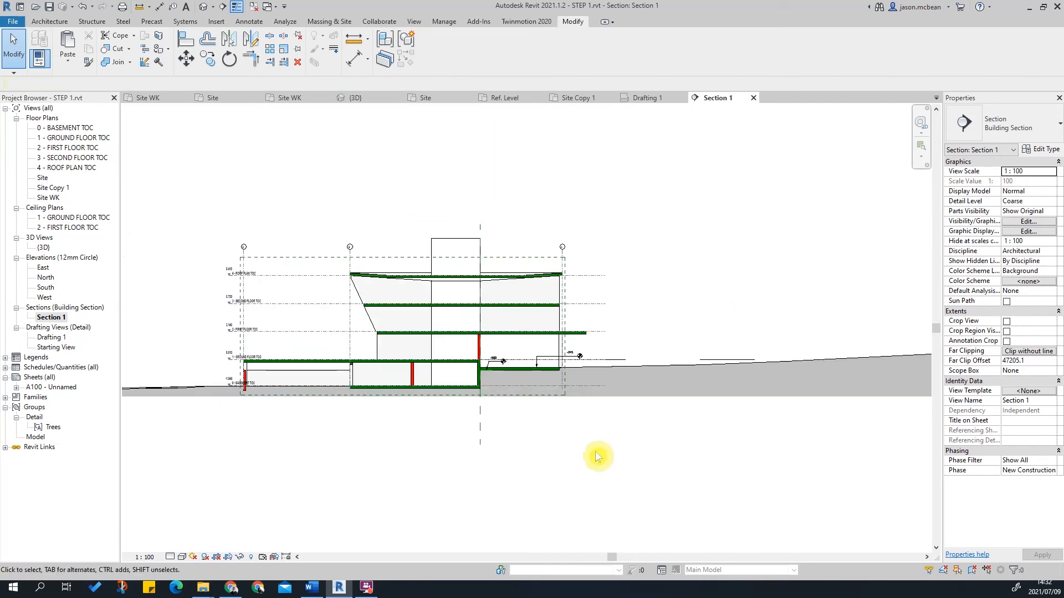
# Open the Site WK floor plan and review the contours around the building and parking.
pyautogui.doubleClick(48, 198)
pyautogui.scroll(5, 577, 398)
pyautogui.press('Escape')
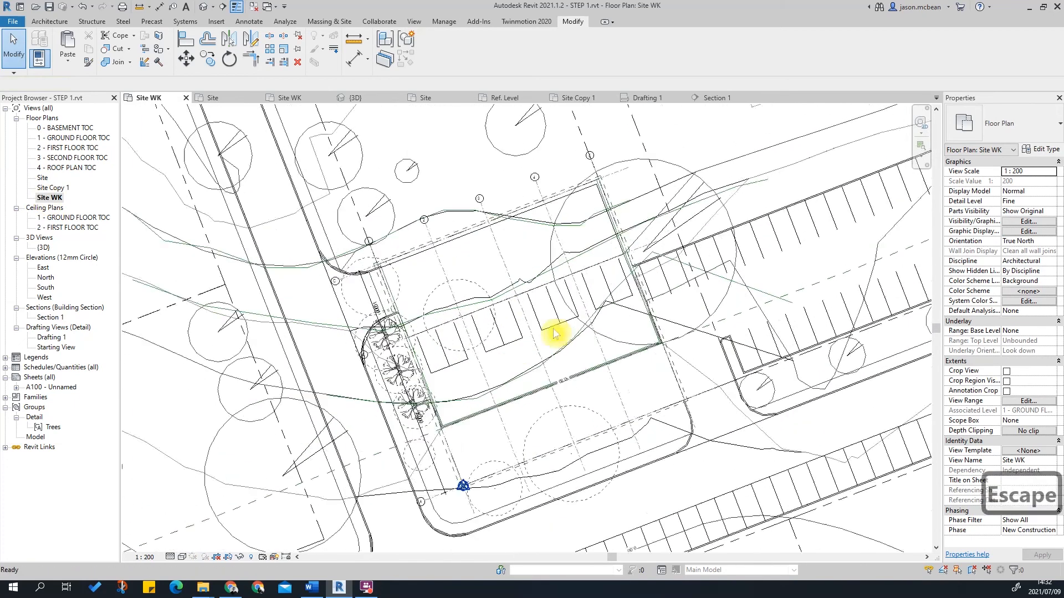
pyautogui.press('Escape')
pyautogui.press('Escape')
pyautogui.scroll(-3, 482, 310)
pyautogui.scroll(2, 471, 399)
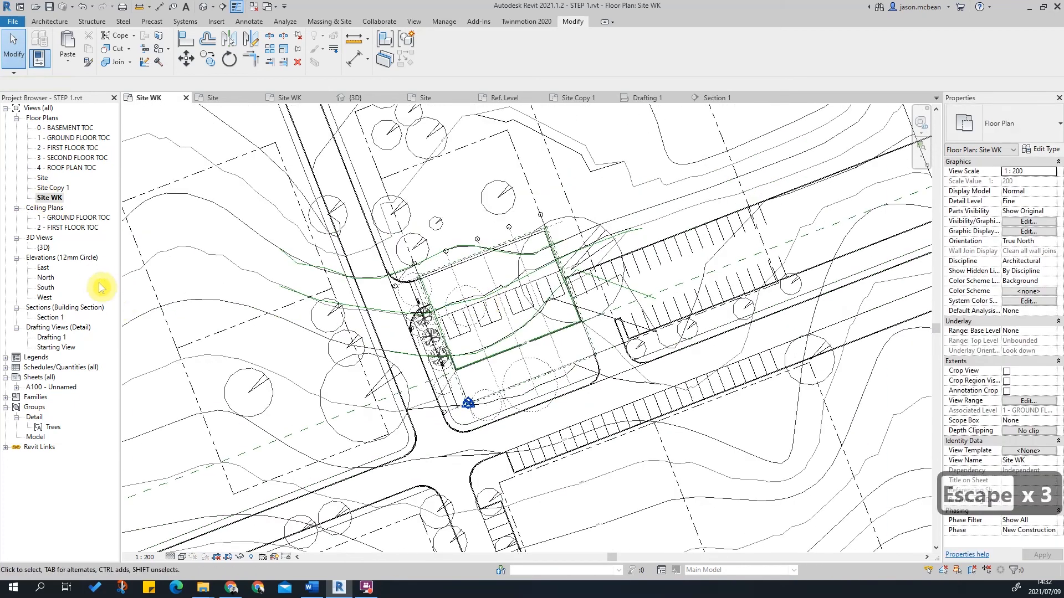
# Open the Site Copy 1 floor plan and examine the labelled contours over the whole site and around the building platform.
pyautogui.doubleClick(52, 188)
pyautogui.scroll(4, 596, 331)
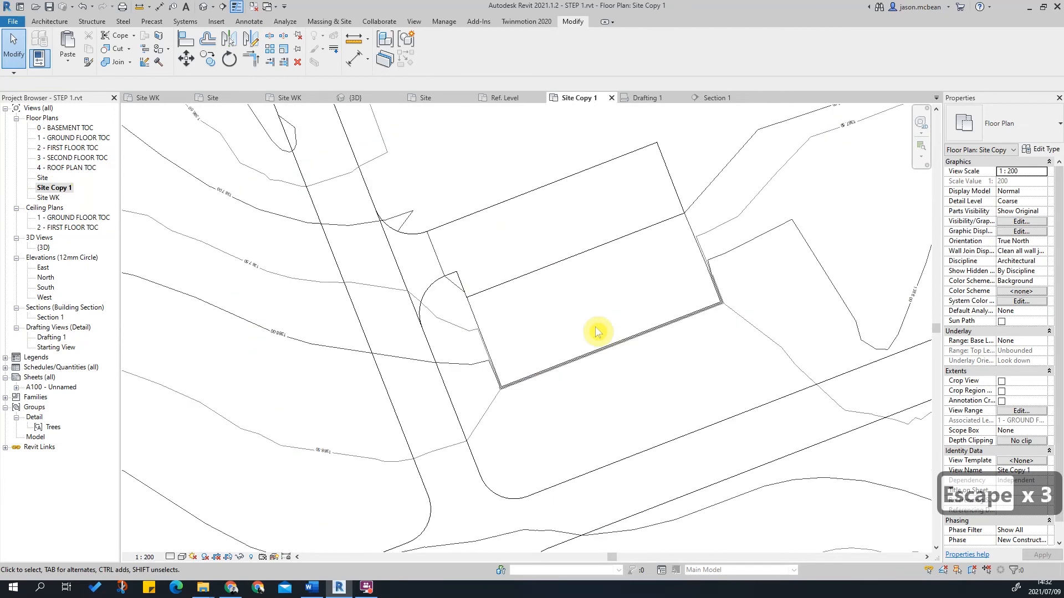
pyautogui.scroll(-6, 449, 371)
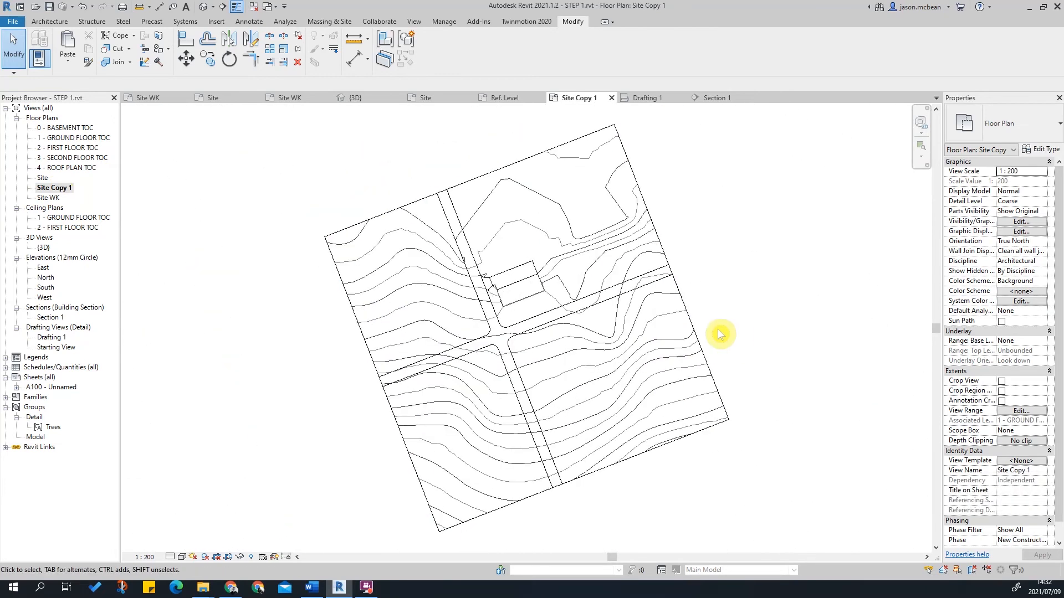
pyautogui.scroll(6, 541, 277)
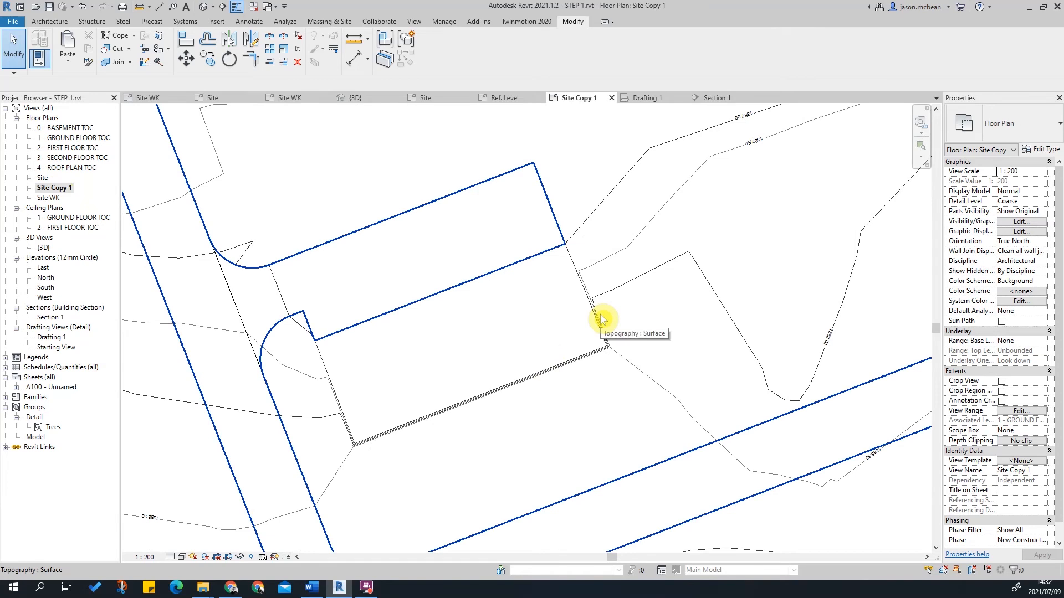
pyautogui.scroll(-2, 589, 323)
pyautogui.scroll(2, 609, 315)
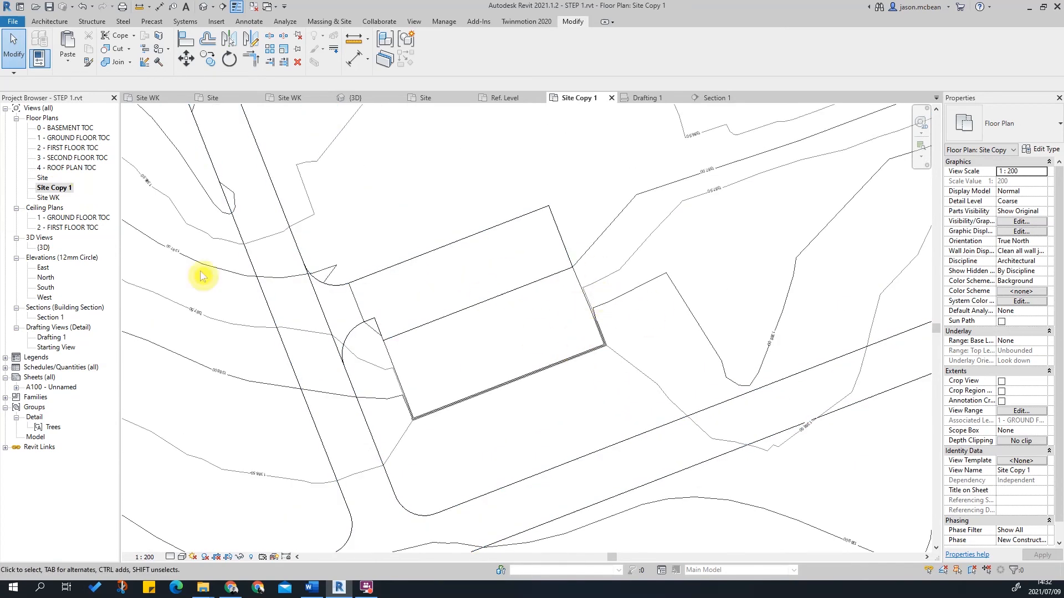
pyautogui.click(13, 24)
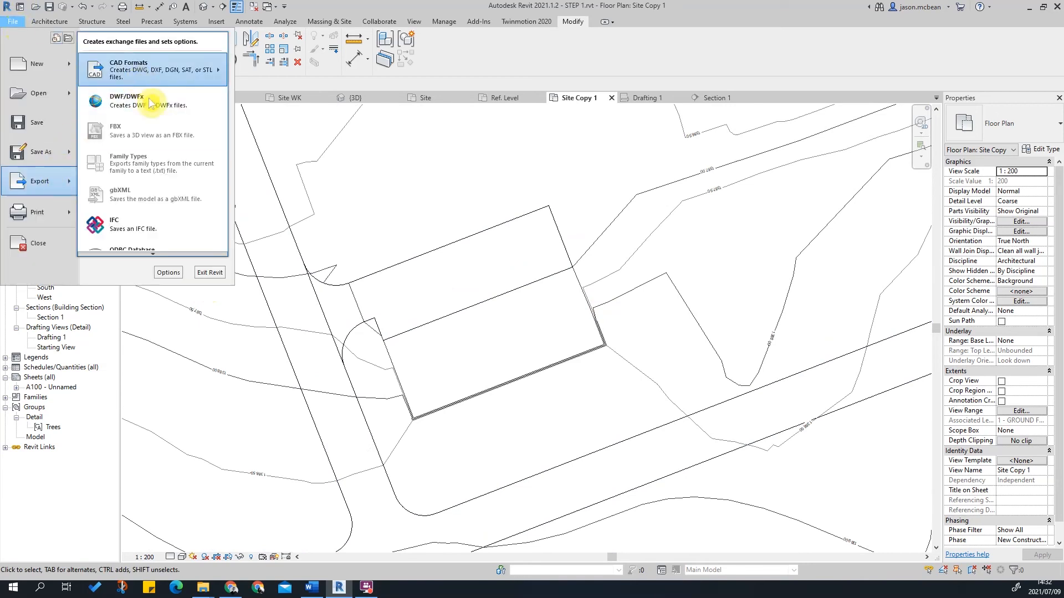
pyautogui.click(810, 295)
pyautogui.scroll(3, 779, 376)
pyautogui.scroll(2, 785, 304)
pyautogui.scroll(-7, 745, 299)
pyautogui.scroll(2, 758, 272)
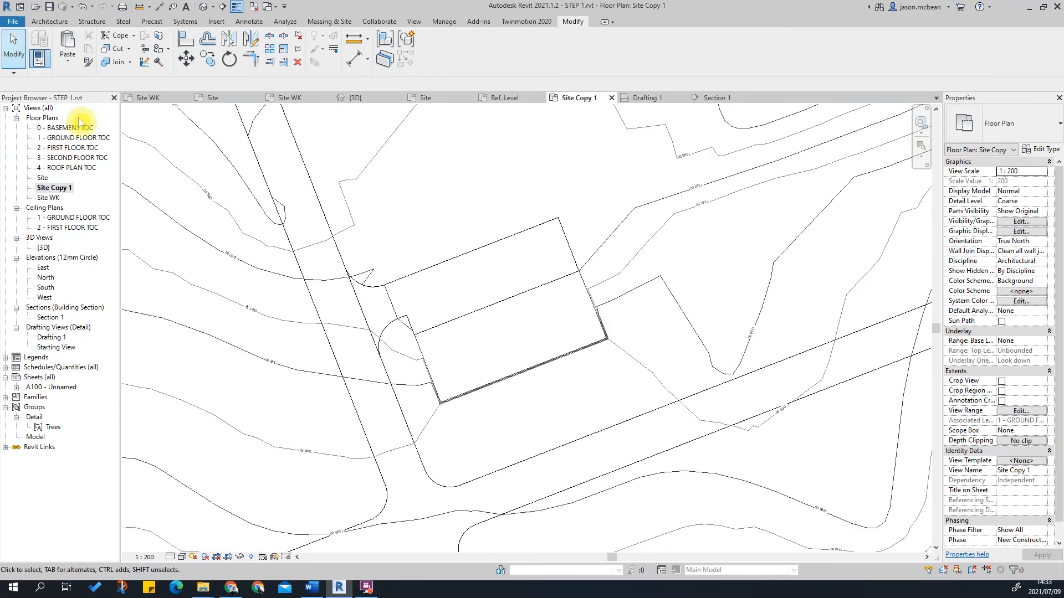
# Start a DWG export of only the current Site Copy 1 plan, reviewing the in-session export setup and accepting it.
pyautogui.click(15, 21)
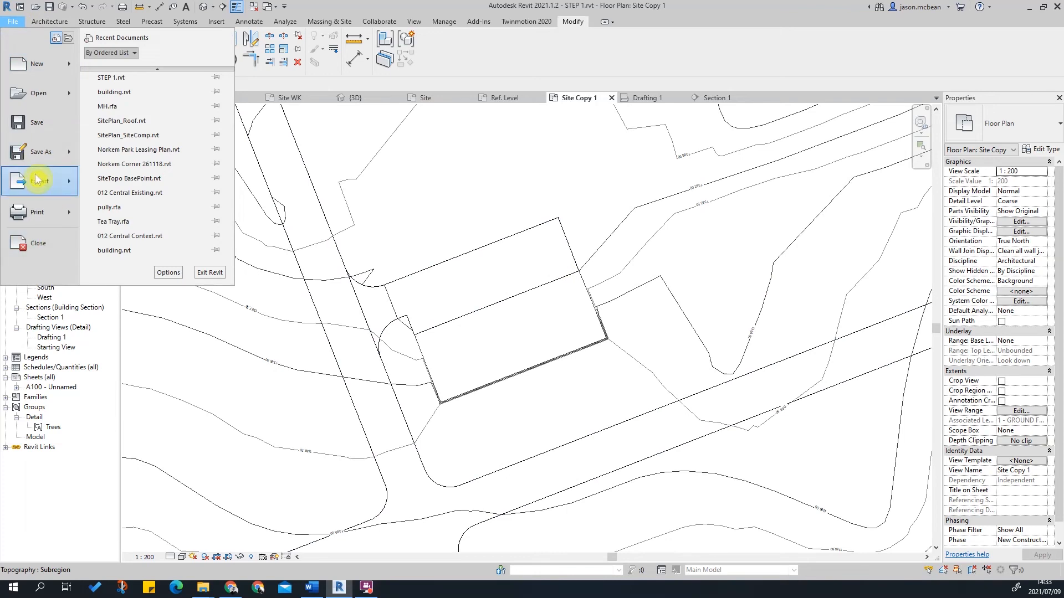
pyautogui.moveTo(37, 179)
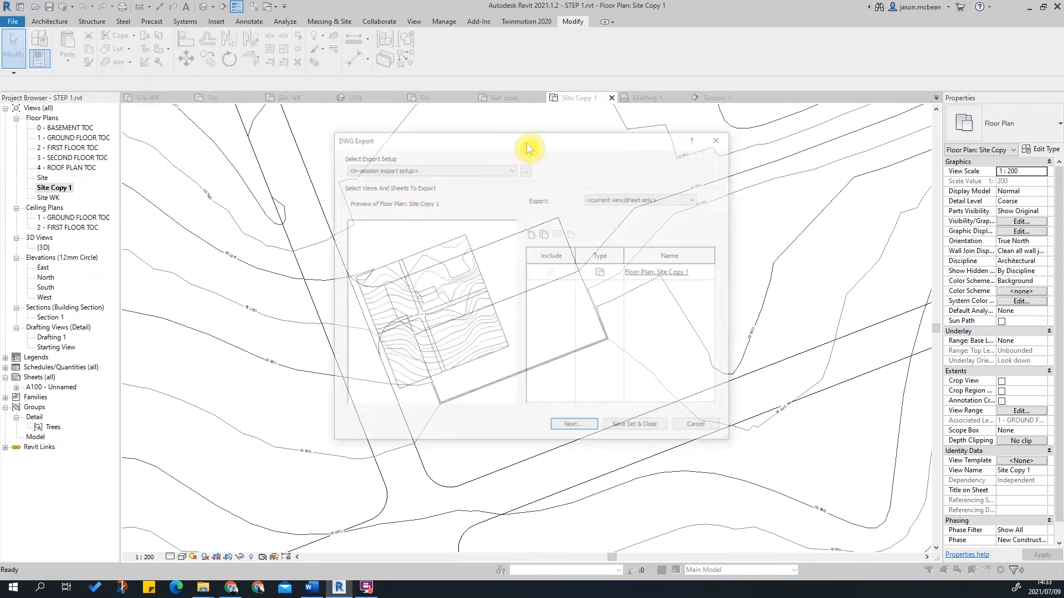
pyautogui.click(680, 204)
pyautogui.click(643, 211)
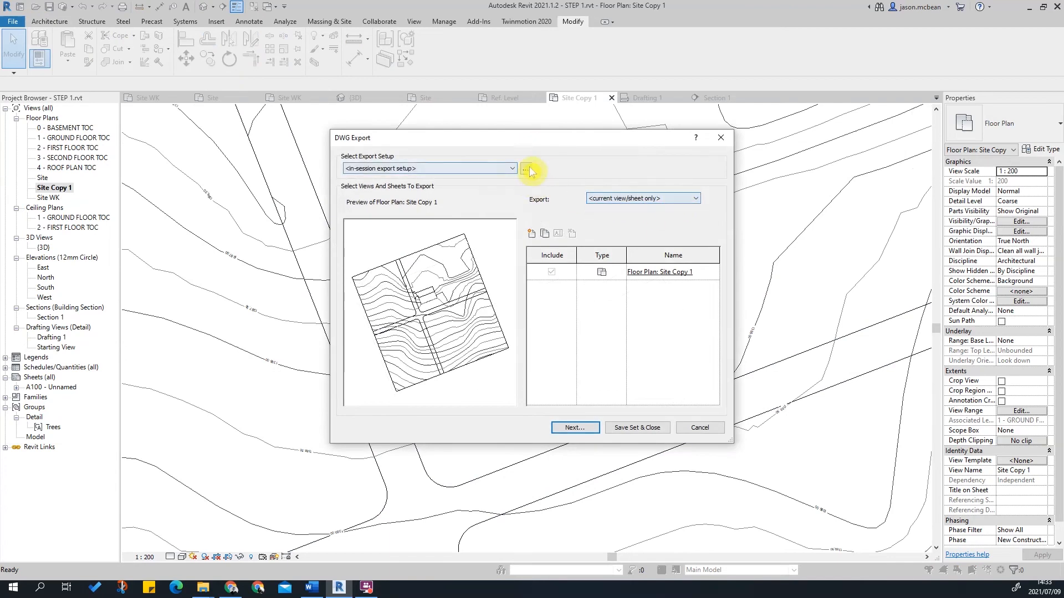
pyautogui.click(525, 169)
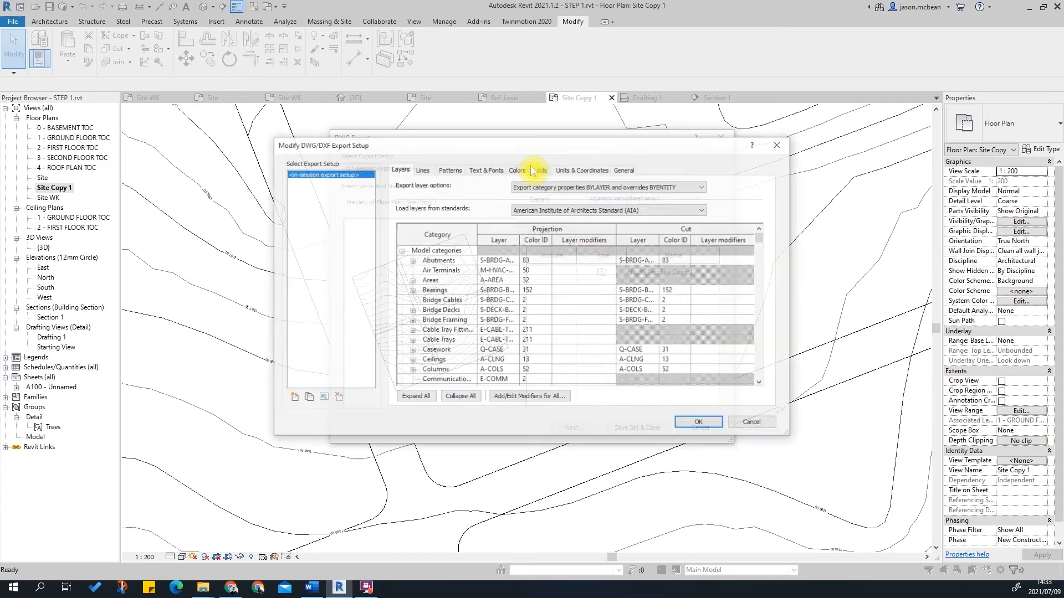
pyautogui.click(625, 169)
pyautogui.click(686, 423)
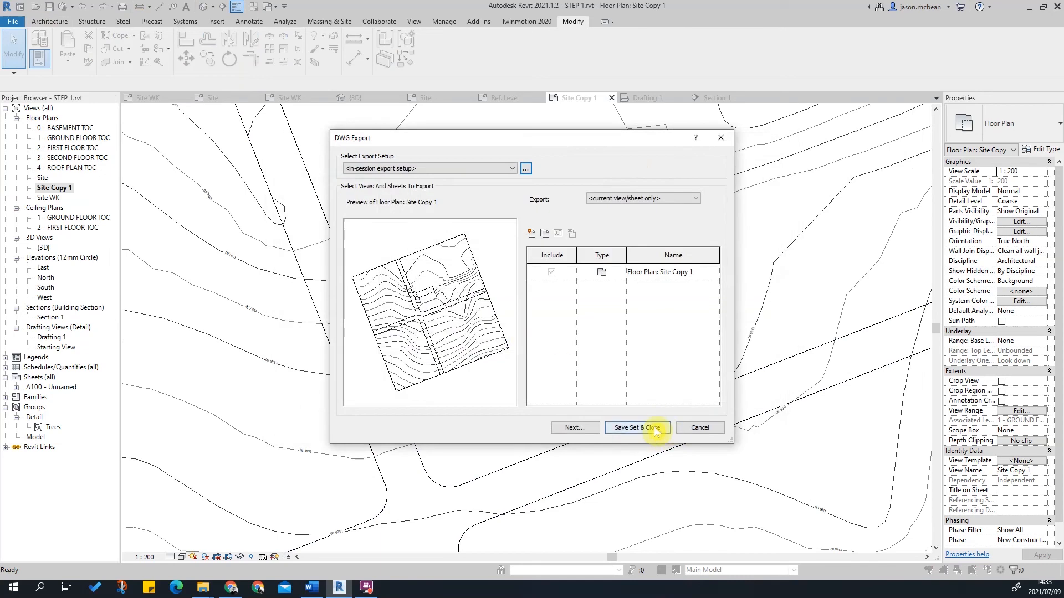
# Export the plan to the Desktop as an AutoCAD 2018 DWG file named TopoN.
pyautogui.click(573, 428)
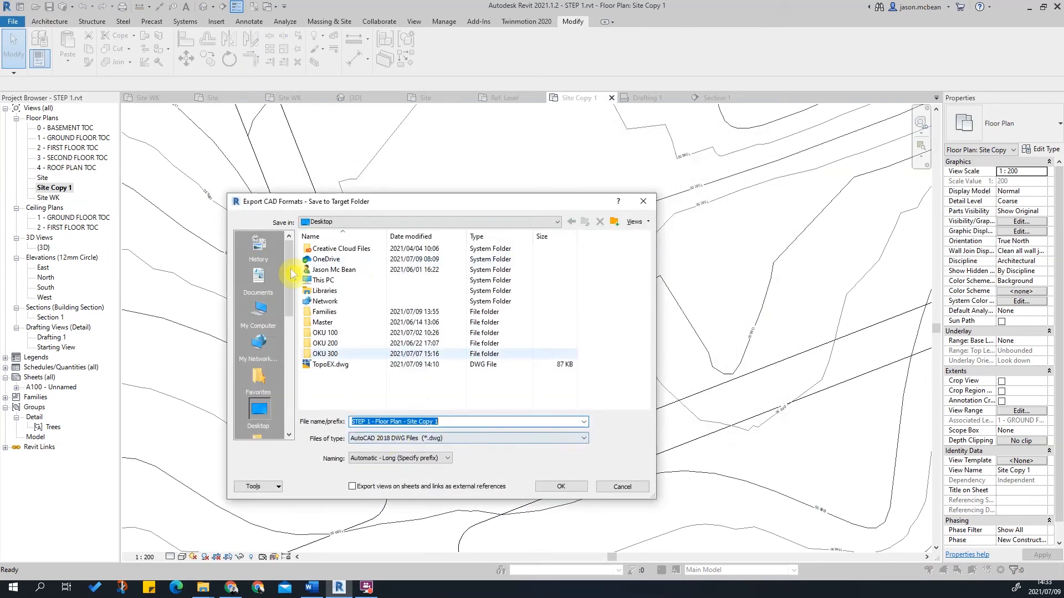
pyautogui.click(324, 365)
pyautogui.doubleClick(382, 427)
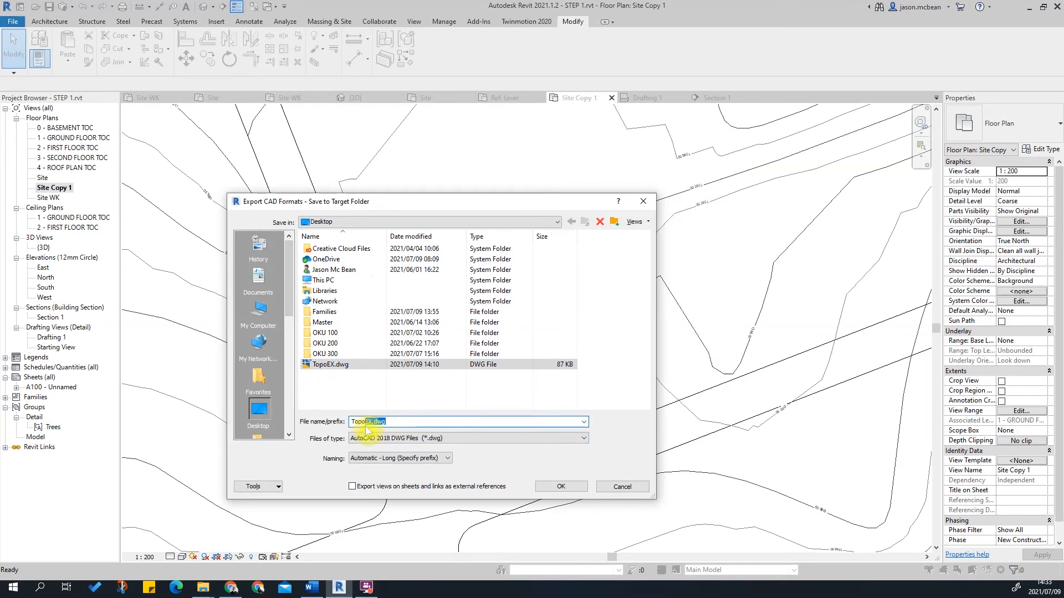
pyautogui.write('n')
pyautogui.press('BackSpace')
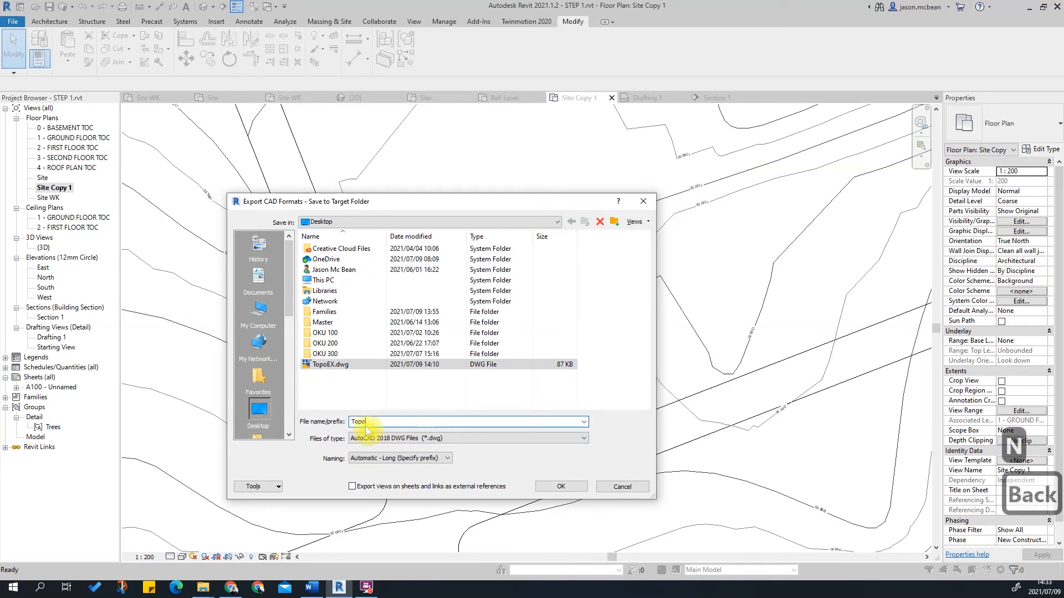
pyautogui.write('n')
pyautogui.press('BackSpace')
pyautogui.write('n')
pyautogui.press('Return')
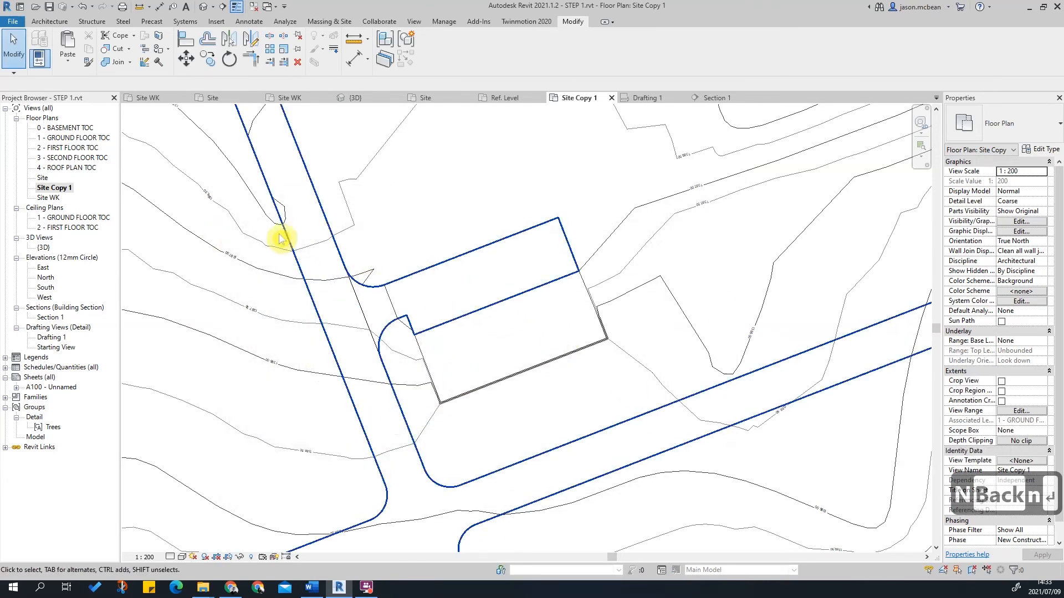
# Open the Site WK floor plan and hide the Topography model category in it.
pyautogui.doubleClick(48, 197)
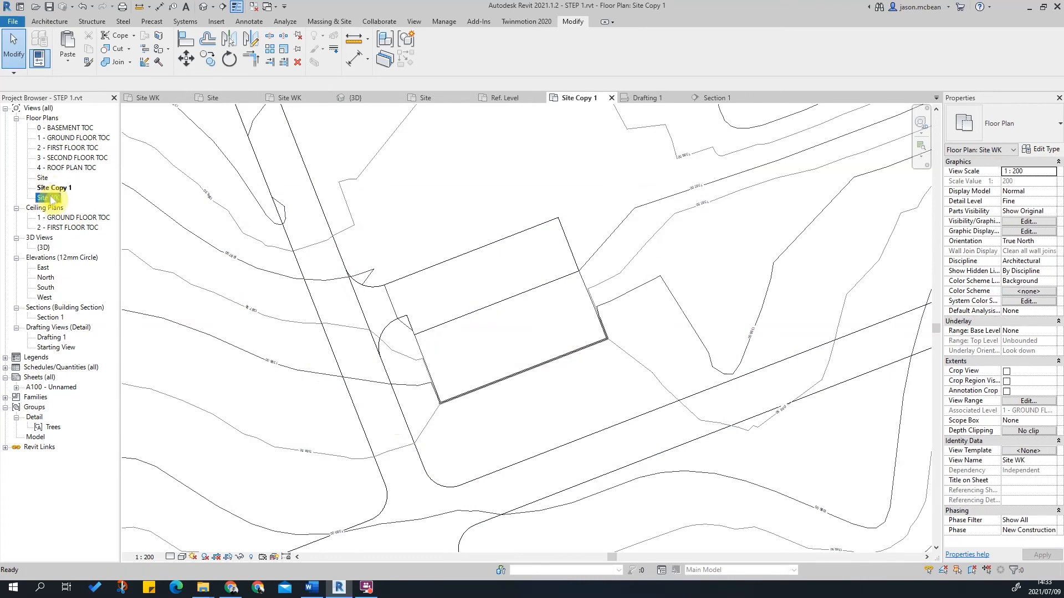
pyautogui.scroll(-3, 590, 282)
pyautogui.moveTo(586, 304); pyautogui.dragTo(548, 308, button='middle')
pyautogui.press('Escape')
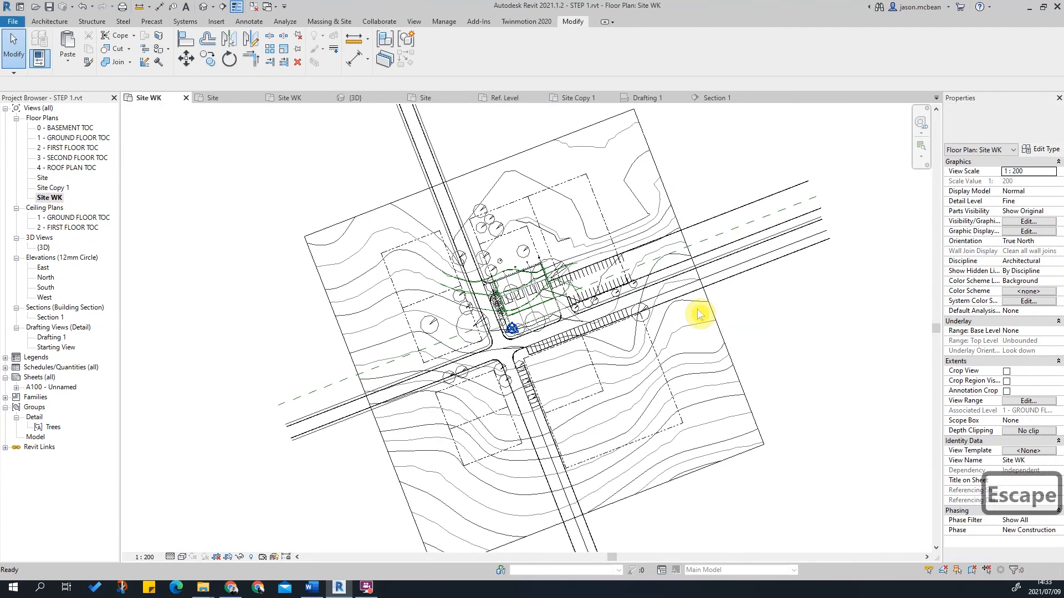
pyautogui.press('v')
pyautogui.press('g')
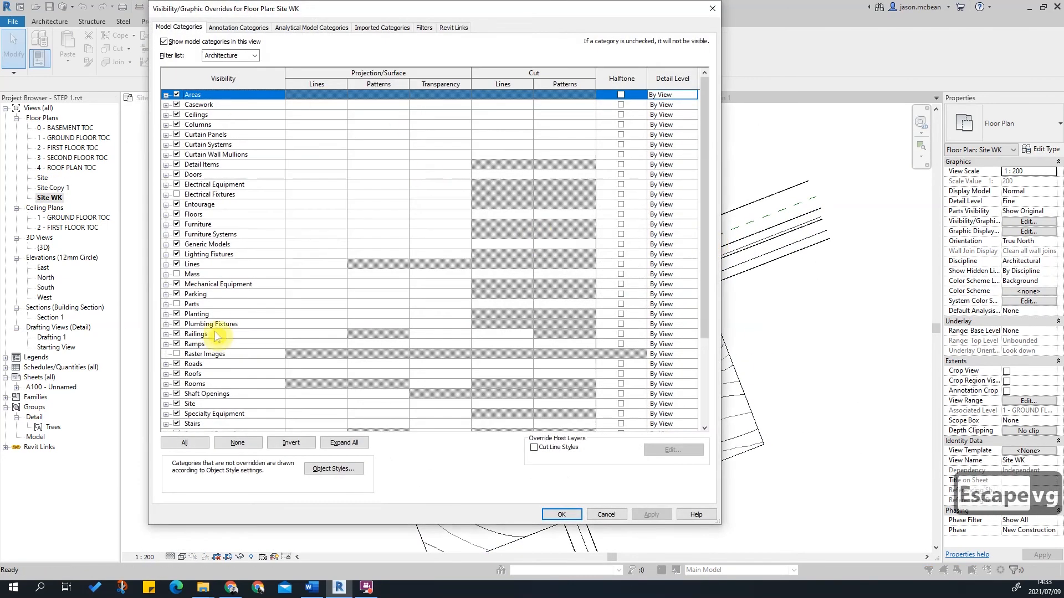
pyautogui.scroll(-2, 246, 400)
pyautogui.press('t')
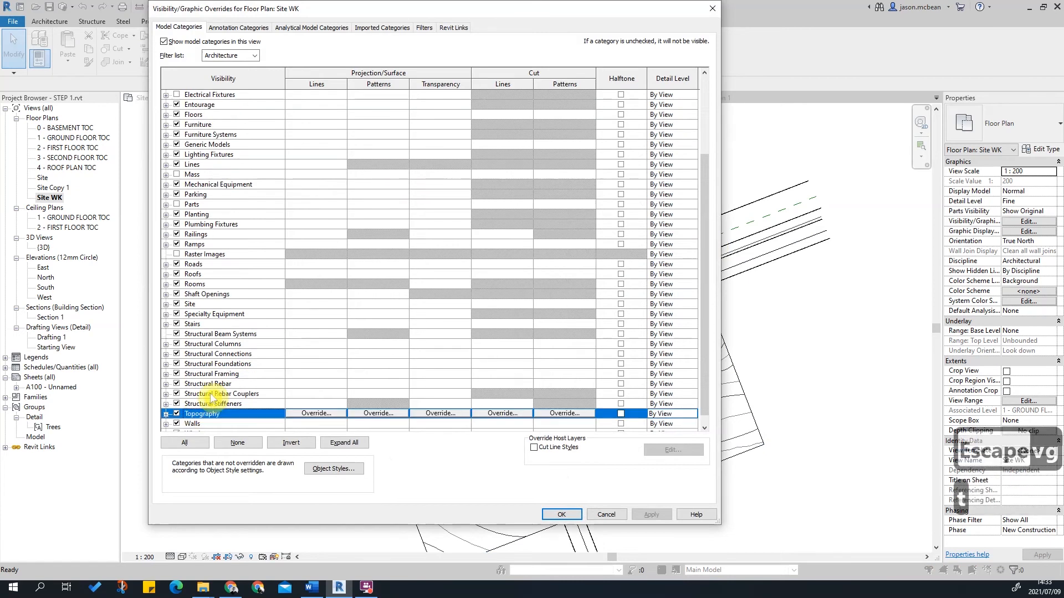
pyautogui.click(644, 516)
pyautogui.click(566, 515)
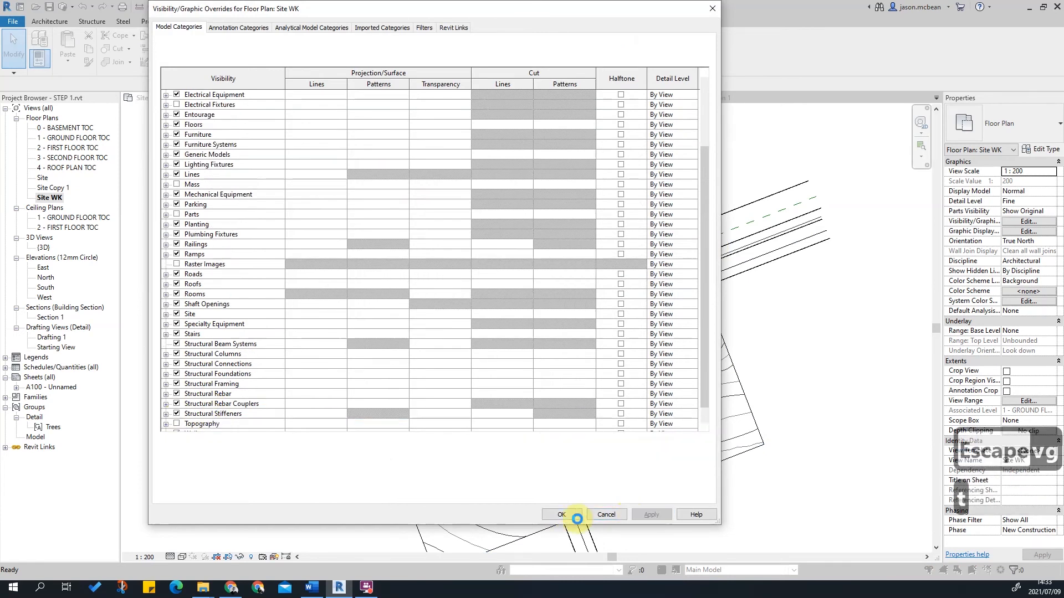
# Examine the remaining contour lines in the site plan and identify which imported drawing they belong to.
pyautogui.click(811, 331)
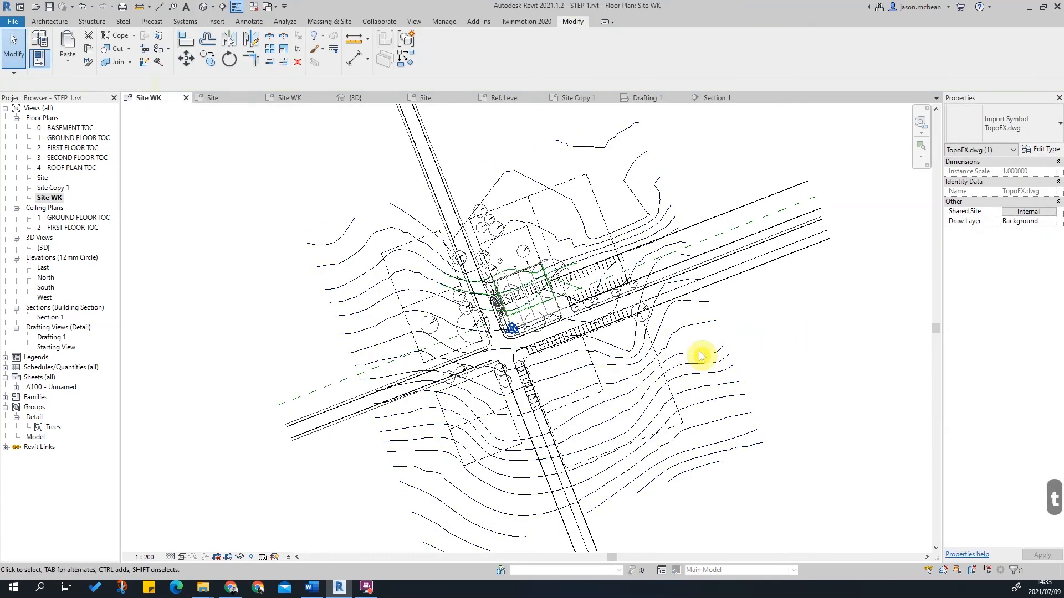
pyautogui.press('Escape')
pyautogui.scroll(4, 477, 335)
pyautogui.press('Escape')
pyautogui.scroll(-3, 587, 328)
pyautogui.moveTo(595, 348); pyautogui.dragTo(581, 374, button='middle')
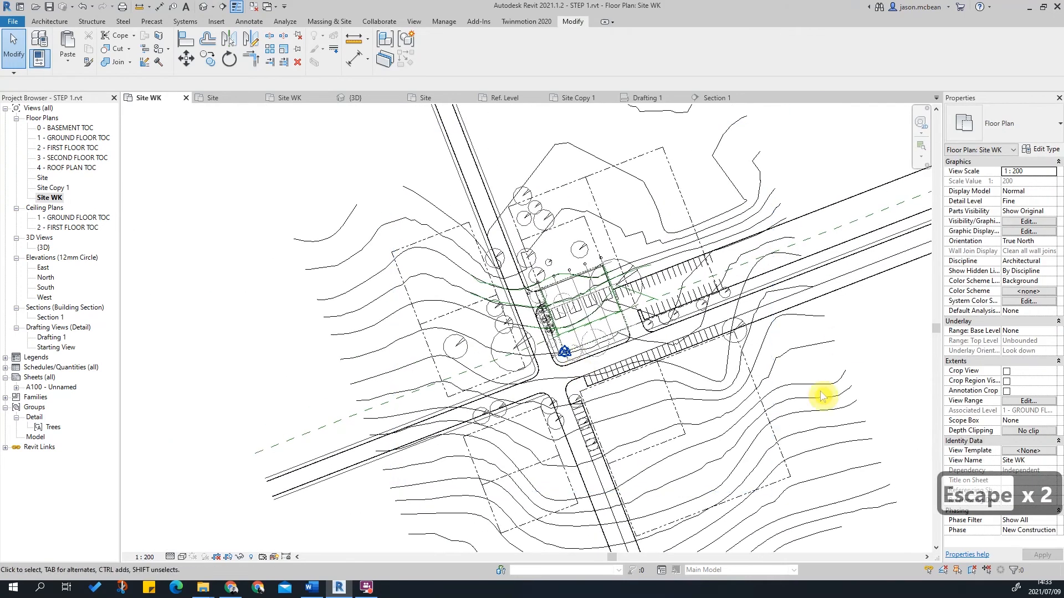
pyautogui.click(789, 359)
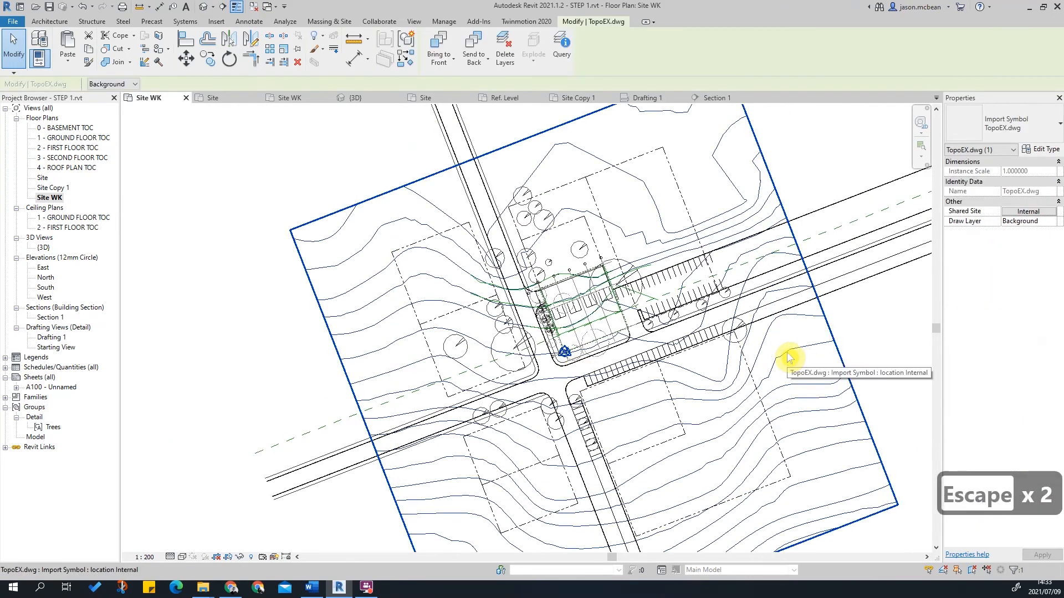
pyautogui.press('Escape')
# Override the C-TOPO-MAJR layer of TopoEX.dwg in the Site WK view with the dash 2m line pattern.
pyautogui.press('v')
pyautogui.press('g')
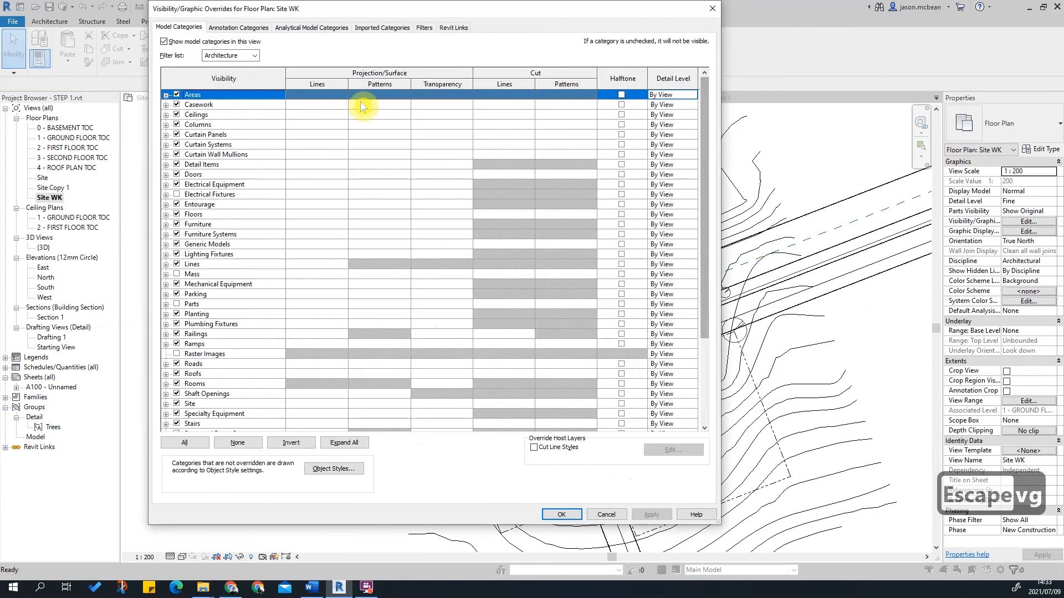
pyautogui.click(388, 29)
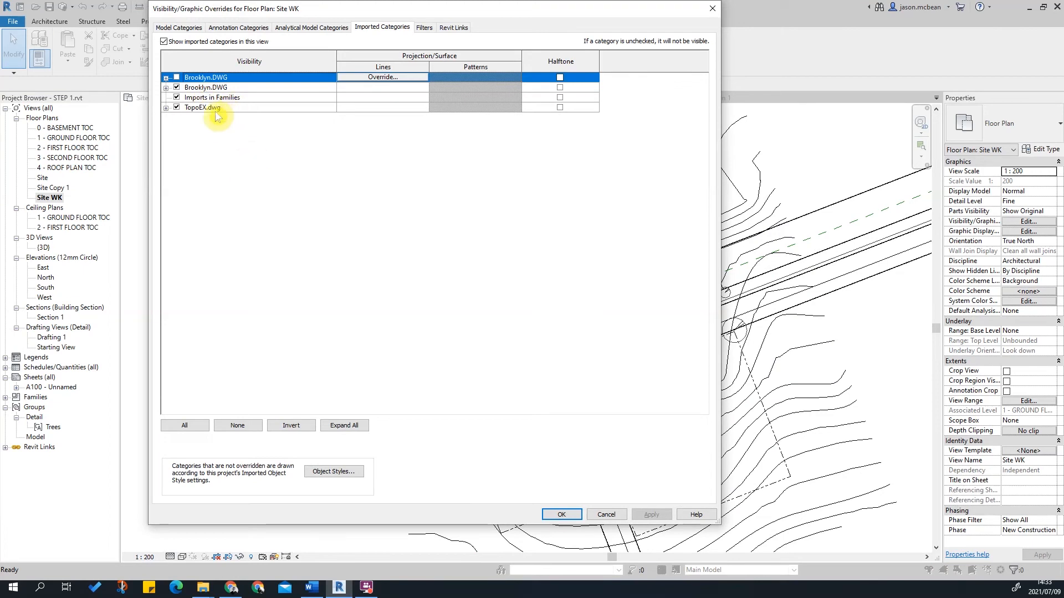
pyautogui.click(228, 92)
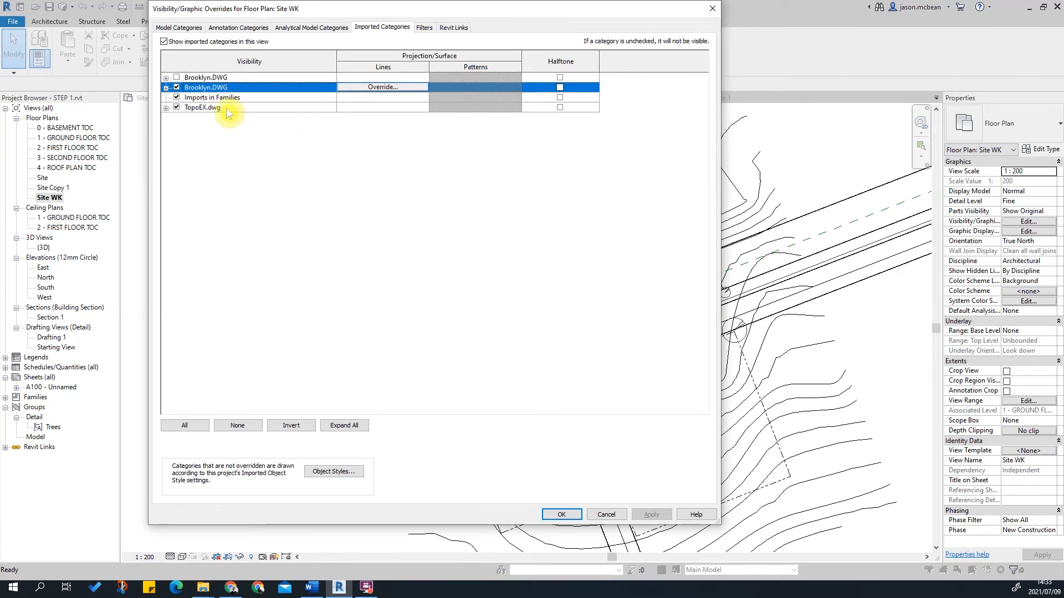
pyautogui.click(203, 107)
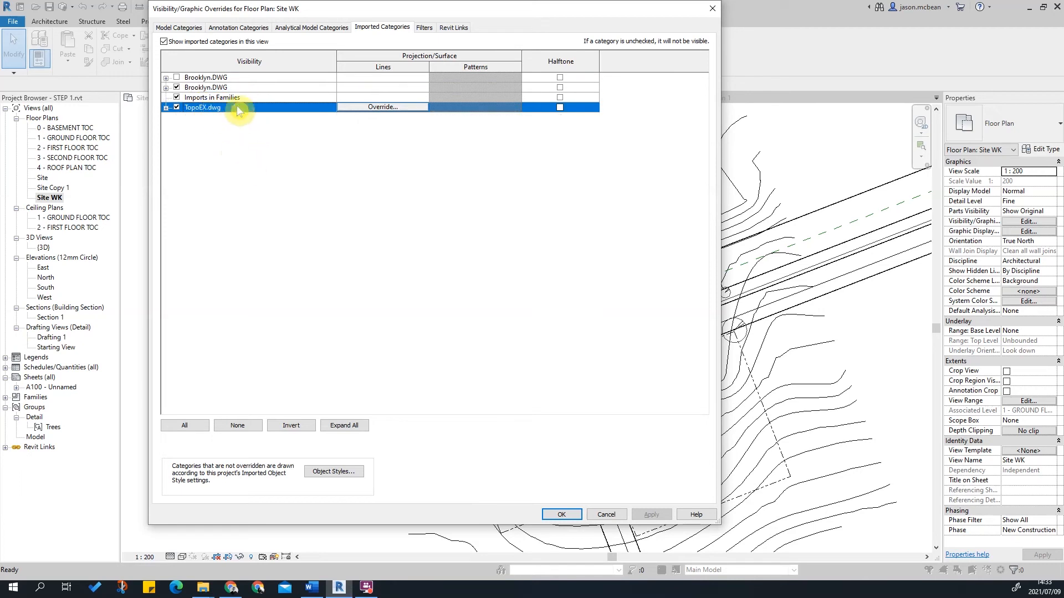
pyautogui.click(166, 108)
pyautogui.click(242, 149)
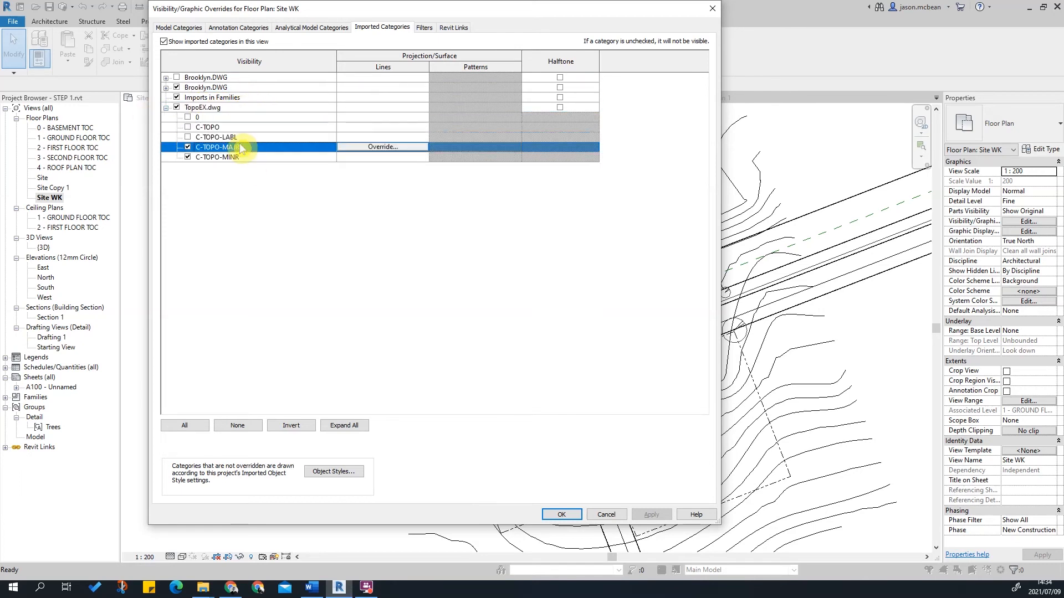
pyautogui.click(381, 146)
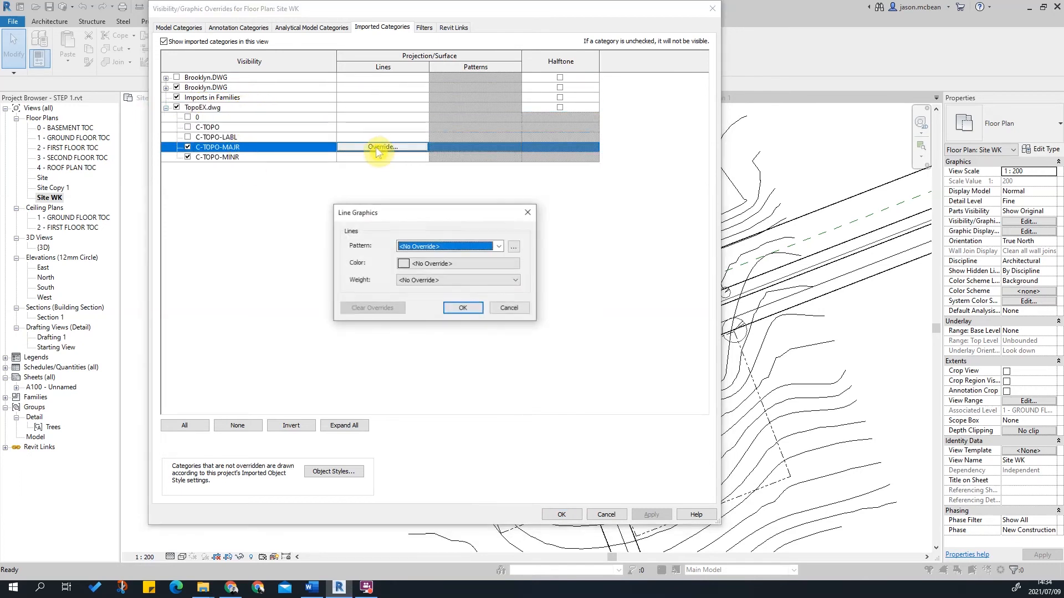
pyautogui.click(458, 264)
pyautogui.click(531, 361)
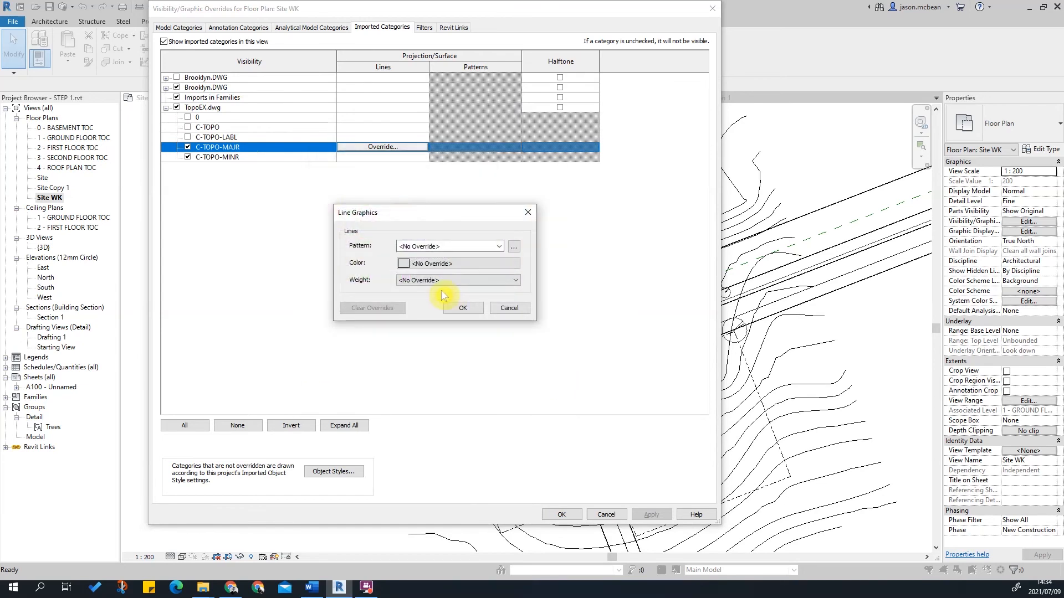
pyautogui.click(489, 248)
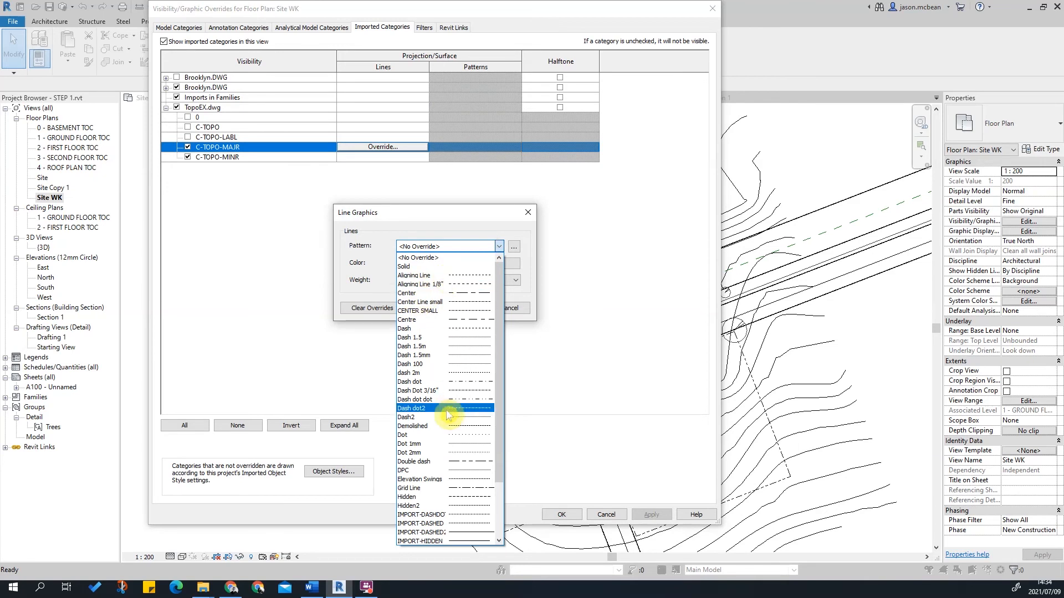
pyautogui.click(438, 373)
pyautogui.click(463, 308)
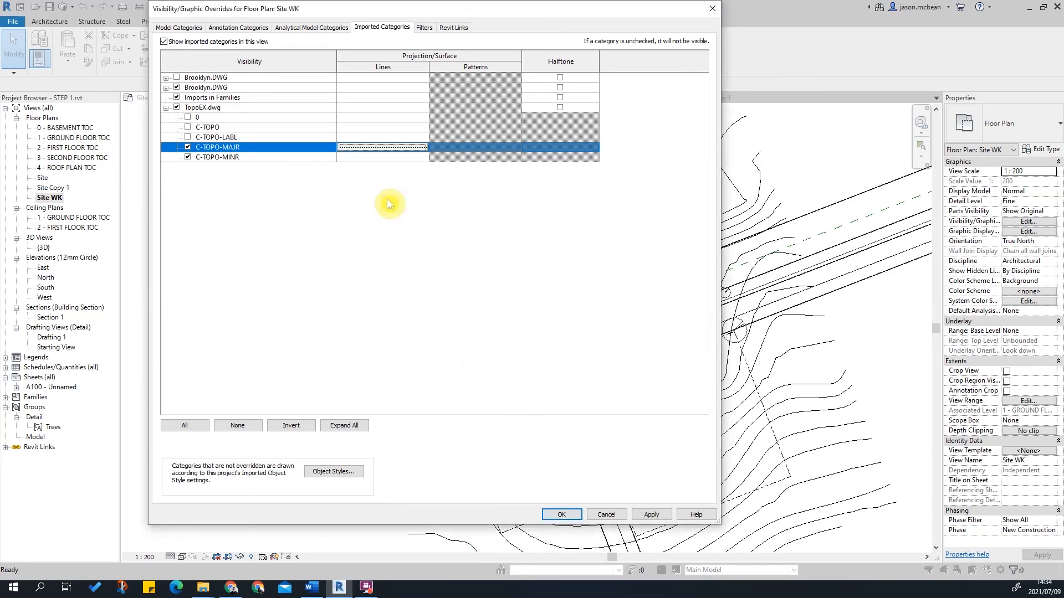
# Override the C-TOPO-MINR layer of TopoEX.dwg with the dash 2m line pattern and apply the overrides.
pyautogui.click(405, 160)
pyautogui.click(421, 158)
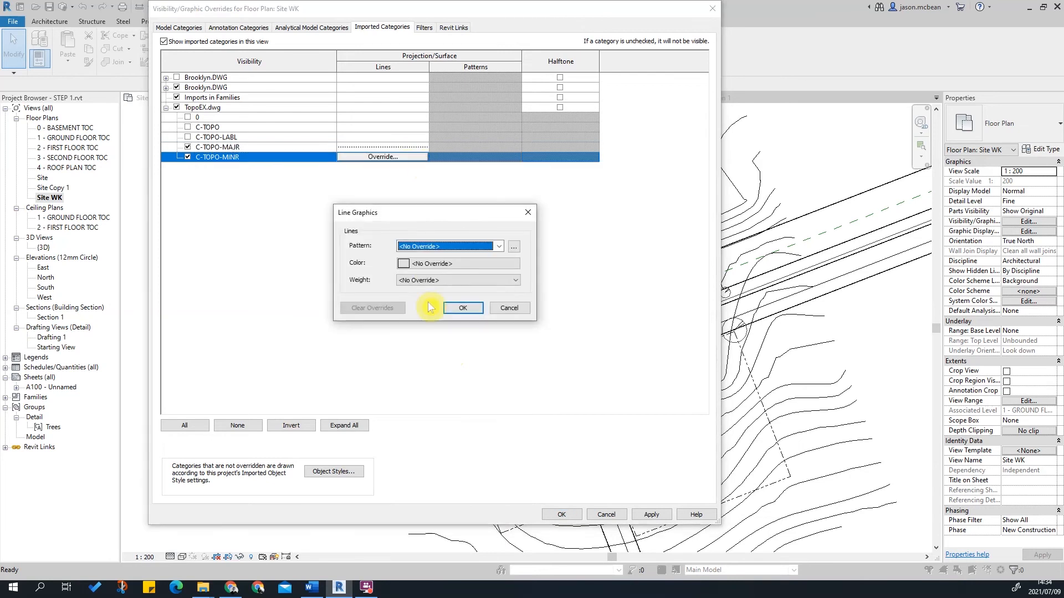
pyautogui.click(499, 247)
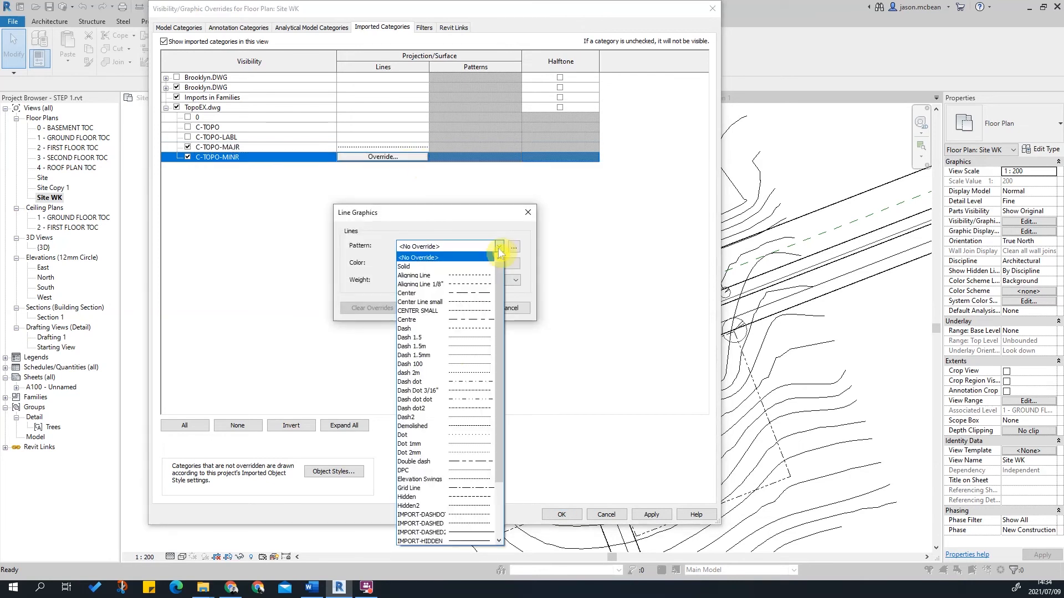
pyautogui.click(422, 373)
pyautogui.click(466, 308)
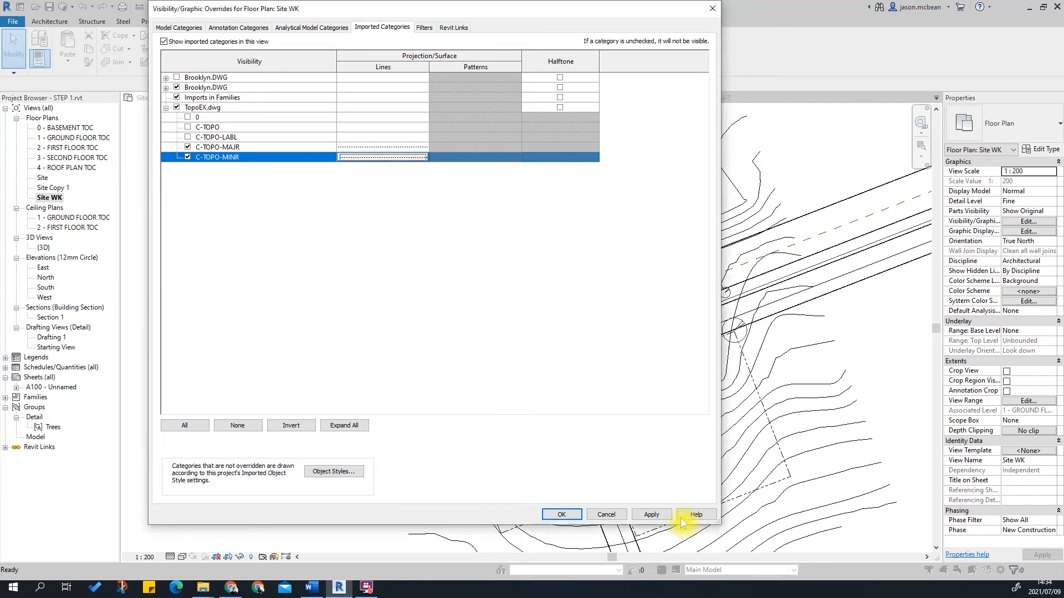
pyautogui.click(651, 514)
pyautogui.click(561, 515)
# Examine the dashed contour lines across the site, parking bays and building plot.
pyautogui.scroll(5, 756, 286)
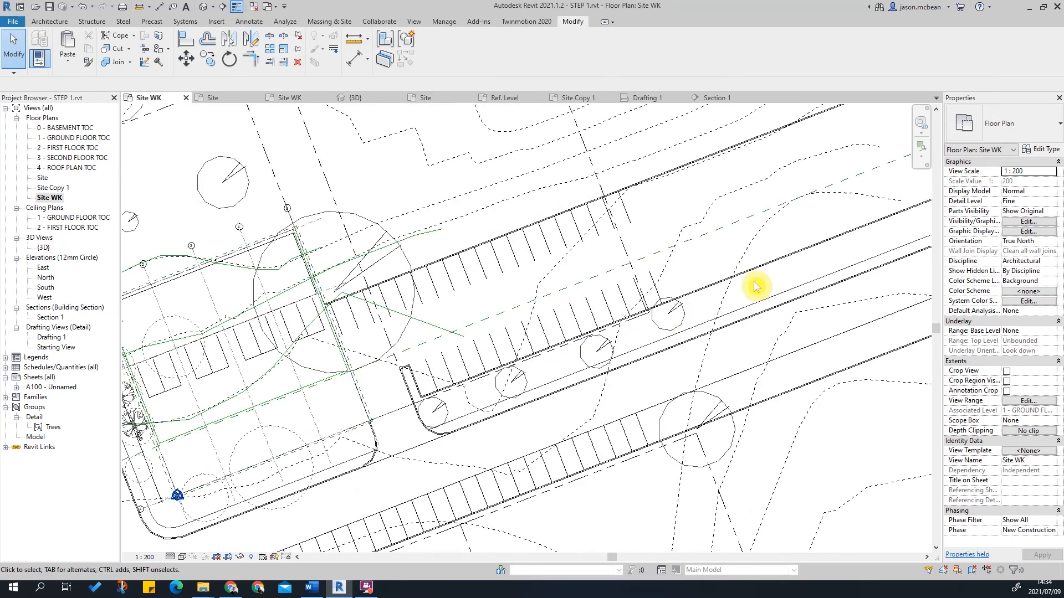
pyautogui.scroll(3, 757, 285)
pyautogui.scroll(-5, 693, 250)
pyautogui.moveTo(414, 326); pyautogui.dragTo(712, 317, button='middle')
pyautogui.scroll(5, 438, 223)
pyautogui.scroll(-7, 468, 247)
pyautogui.scroll(3, 484, 285)
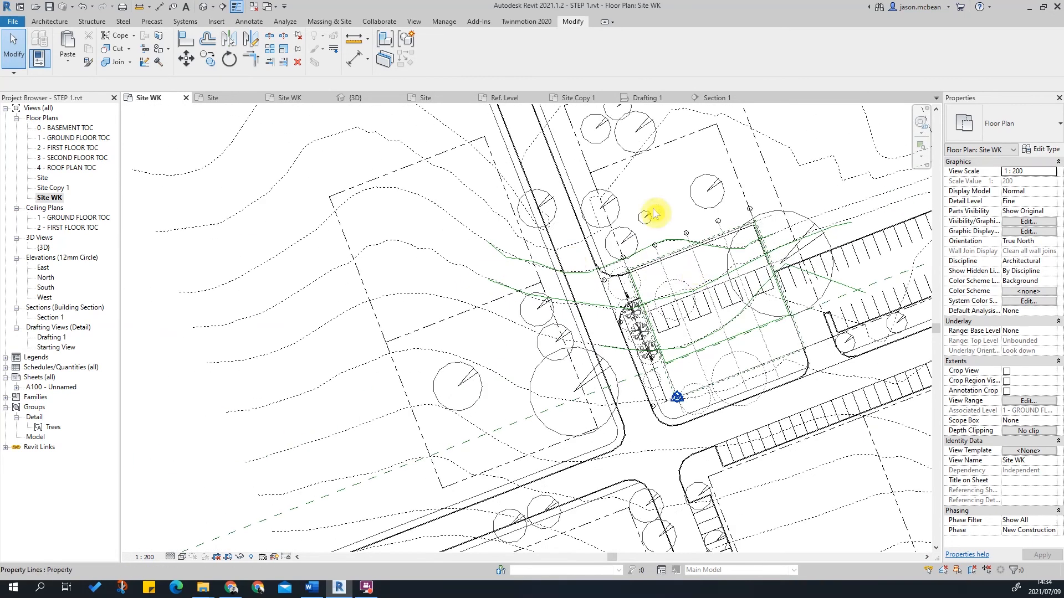
# Isolate the Lines category and delete the green detail lines drawn around the building plot.
pyautogui.scroll(3, 695, 269)
pyautogui.click(477, 285)
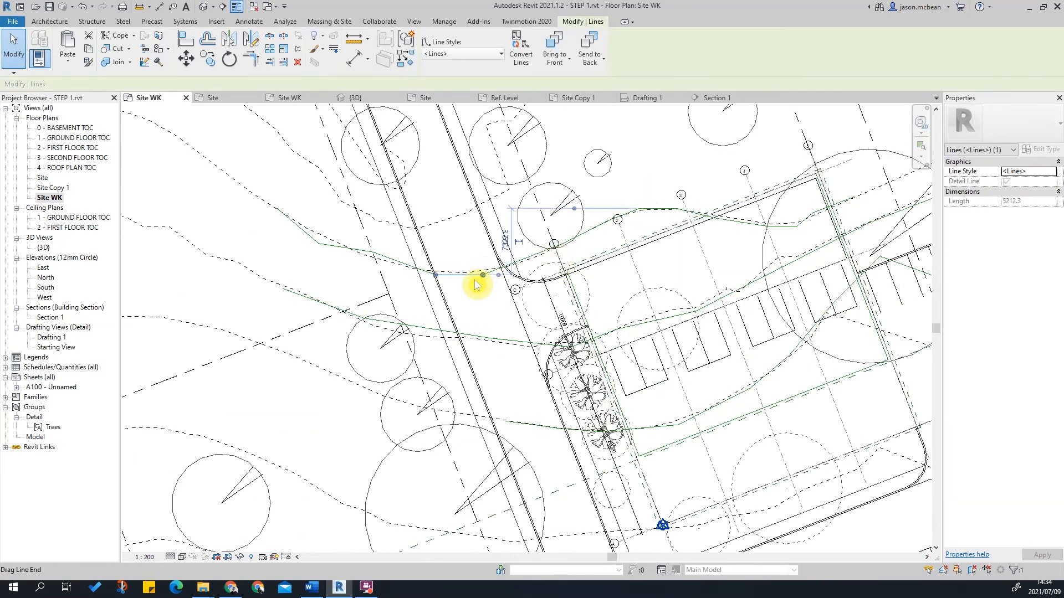
pyautogui.press('i')
pyautogui.press('c')
pyautogui.scroll(-4, 498, 293)
pyautogui.press('Escape')
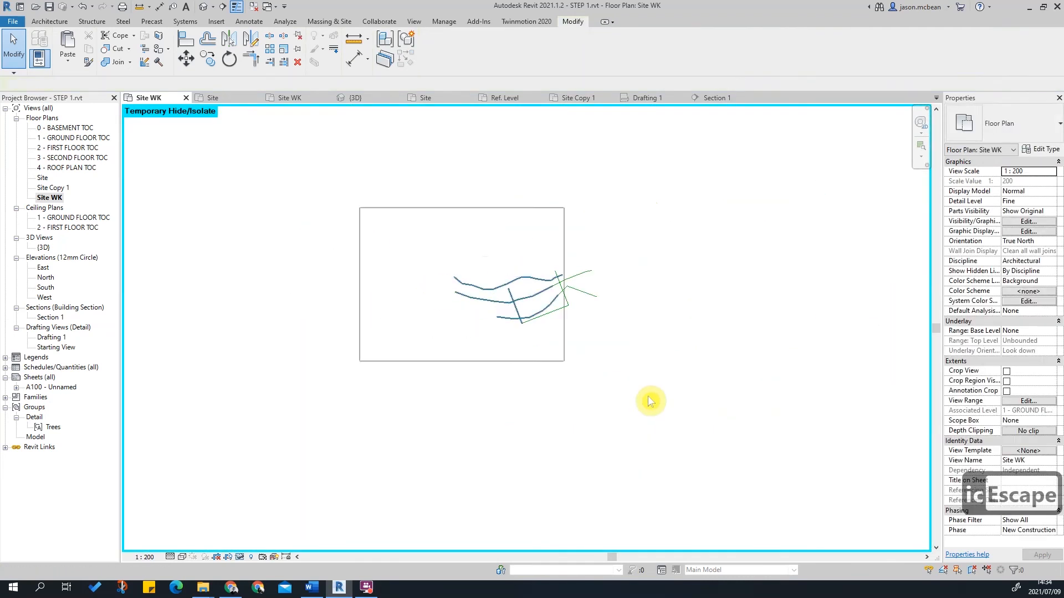
pyautogui.press('Delete')
# Reset the temporary hide/isolate mode and check the restored site plan.
pyautogui.click(241, 557)
pyautogui.click(283, 546)
pyautogui.scroll(5, 451, 337)
pyautogui.scroll(-3, 669, 268)
pyautogui.press('Escape')
pyautogui.press('Escape')
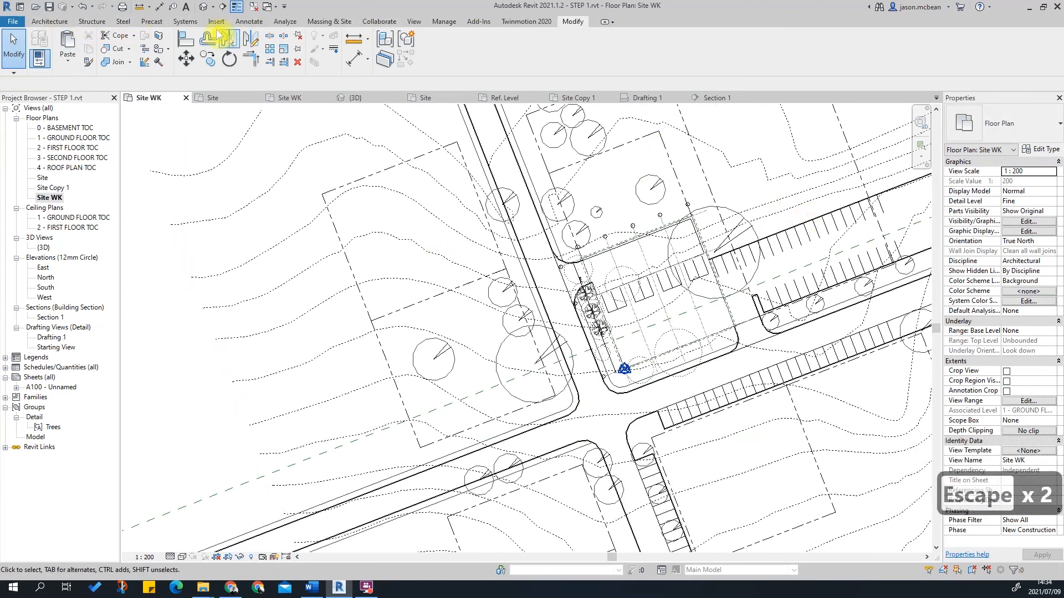
# Link TopoN.dwg from the Desktop into the current view only, positioned by shared coordinates.
pyautogui.click(221, 23)
pyautogui.click(83, 49)
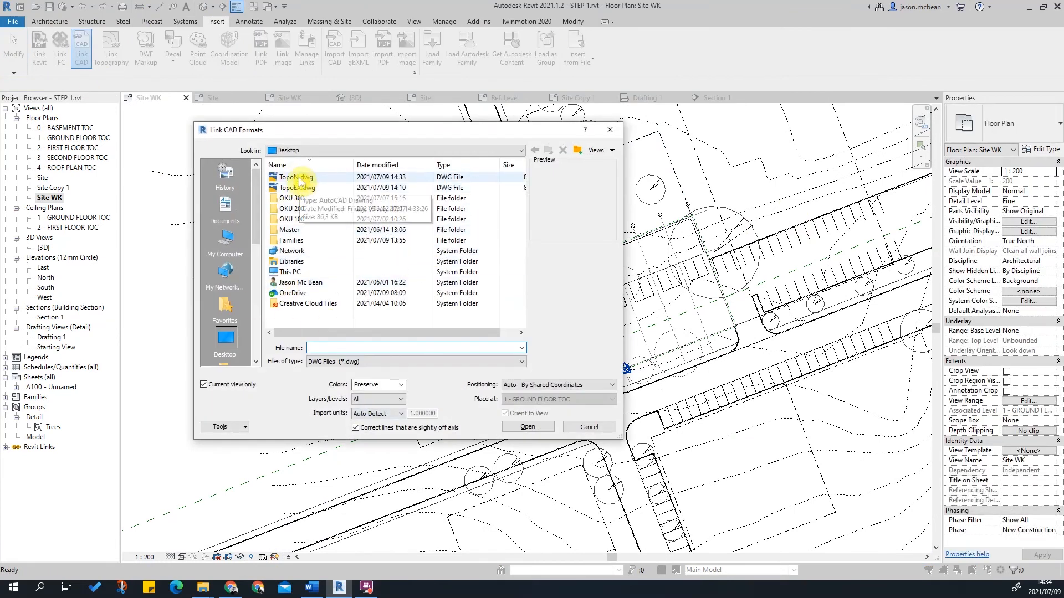
pyautogui.click(311, 178)
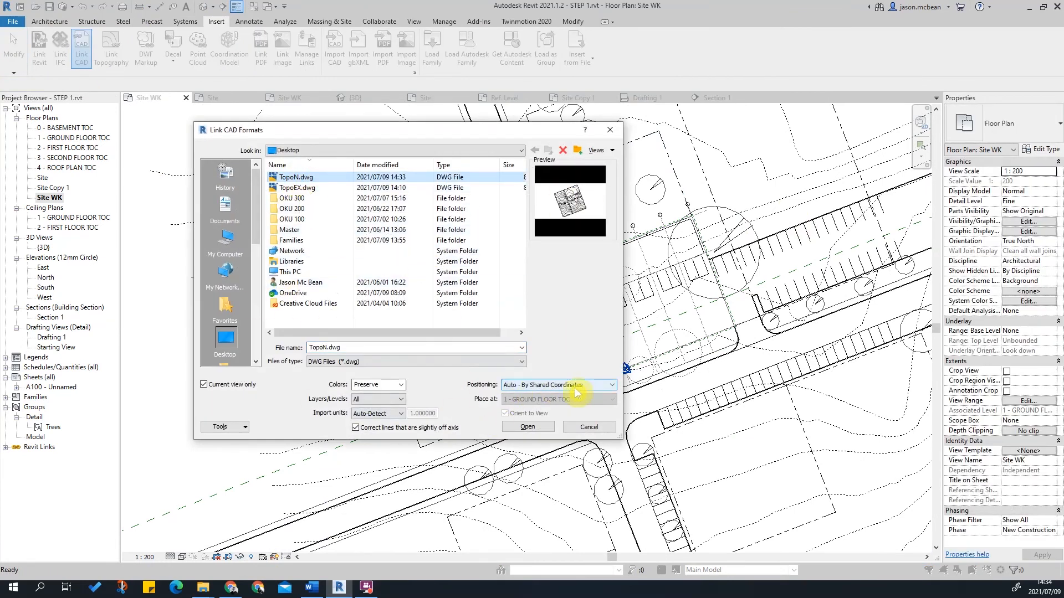
pyautogui.click(525, 428)
# Examine the linked TopoN.dwg contours against the dashed existing contours around the building plot, retaining walls and parking bays.
pyautogui.scroll(5, 551, 415)
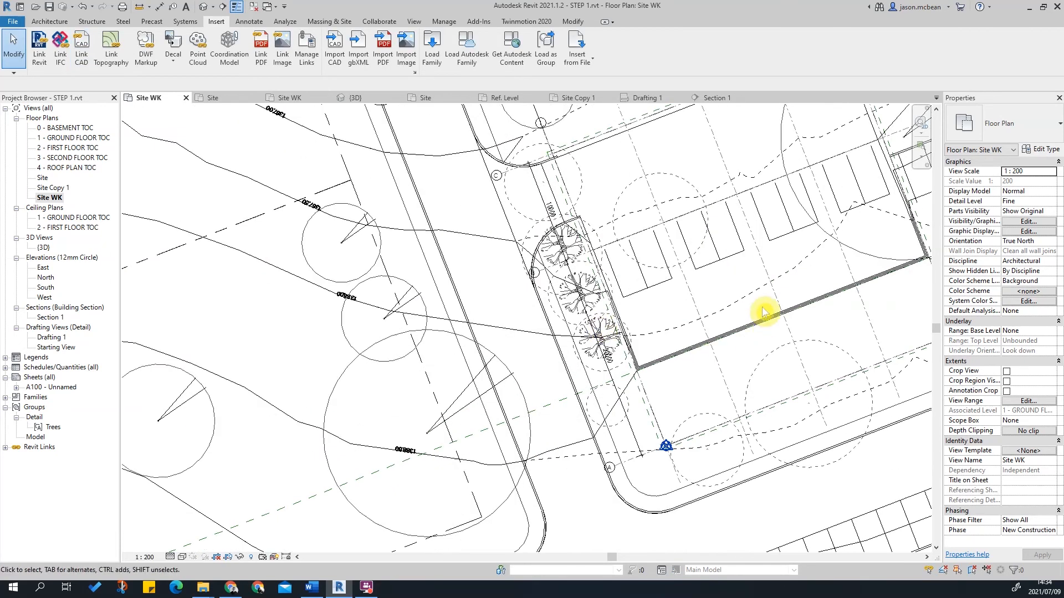
pyautogui.scroll(1, 580, 382)
pyautogui.scroll(-2, 535, 358)
pyautogui.moveTo(694, 370); pyautogui.dragTo(310, 488, button='middle')
pyautogui.scroll(3, 659, 355)
pyautogui.scroll(1, 653, 361)
pyautogui.scroll(-2, 676, 364)
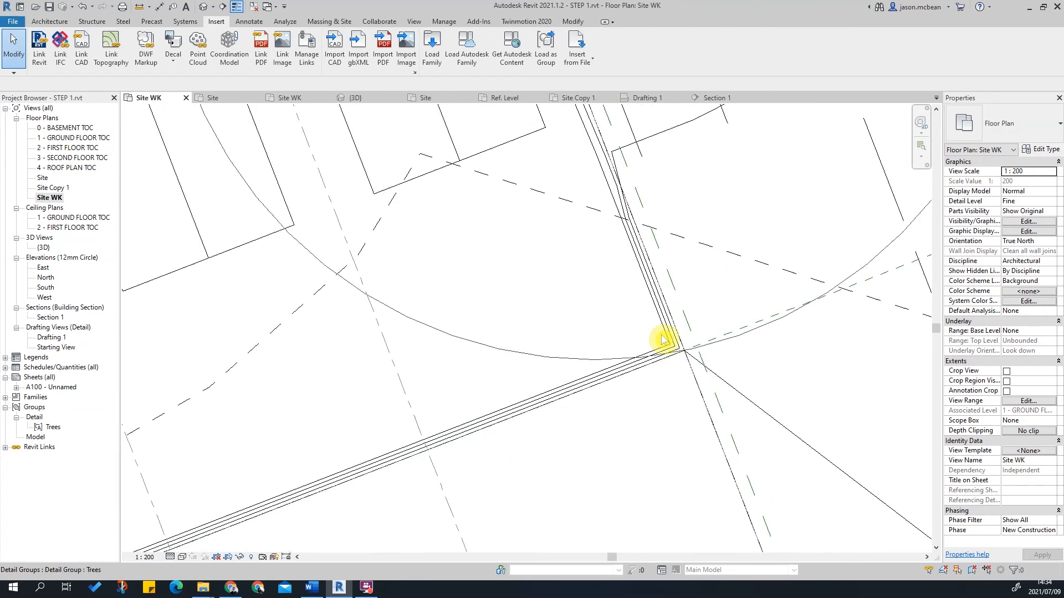
pyautogui.scroll(-2, 724, 309)
pyautogui.scroll(-2, 883, 332)
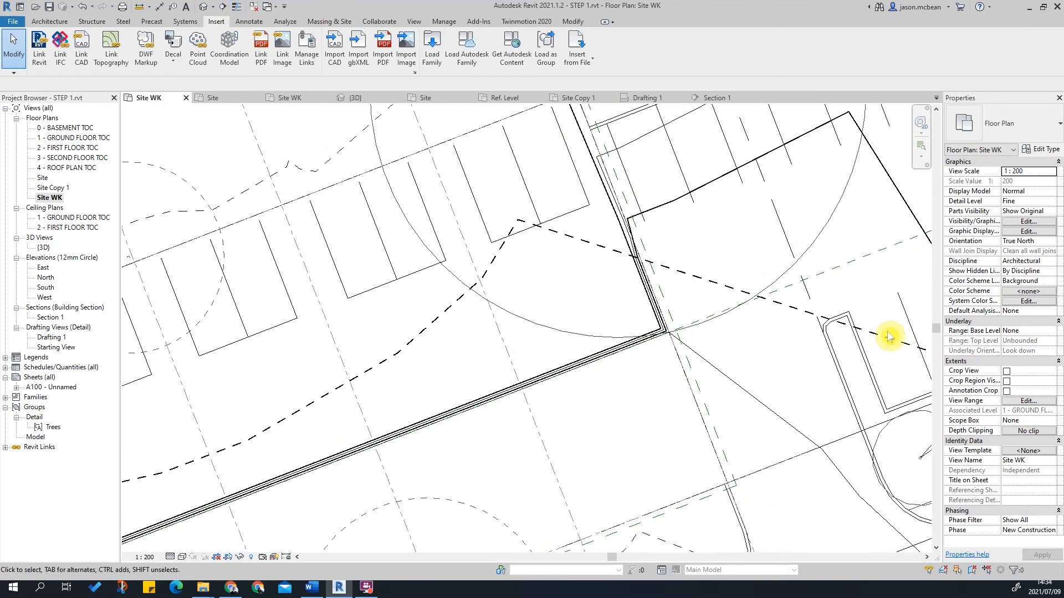
pyautogui.scroll(-2, 881, 302)
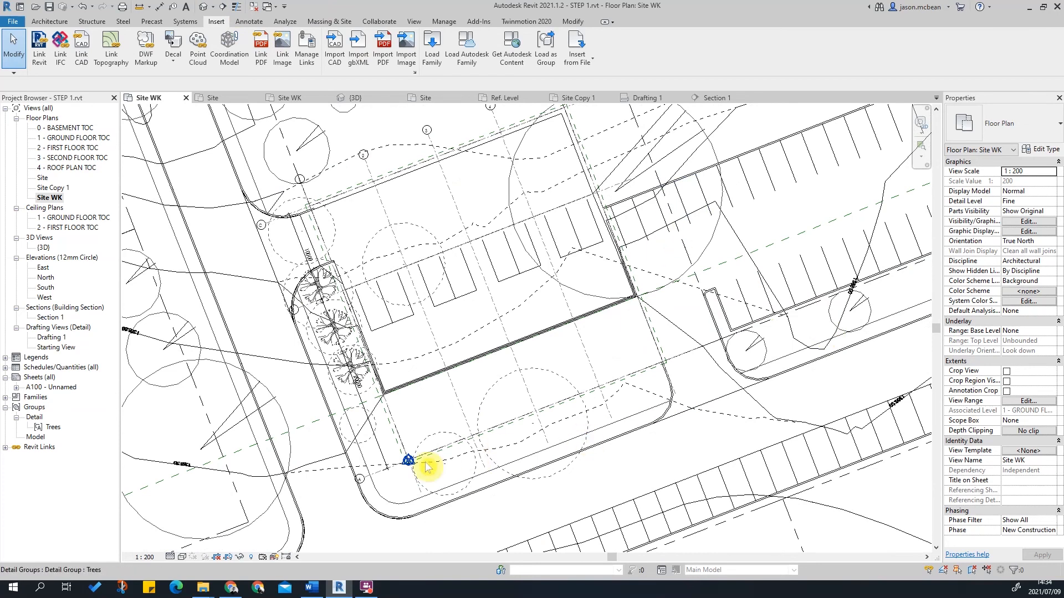
pyautogui.scroll(-2, 552, 289)
pyautogui.scroll(2, 444, 183)
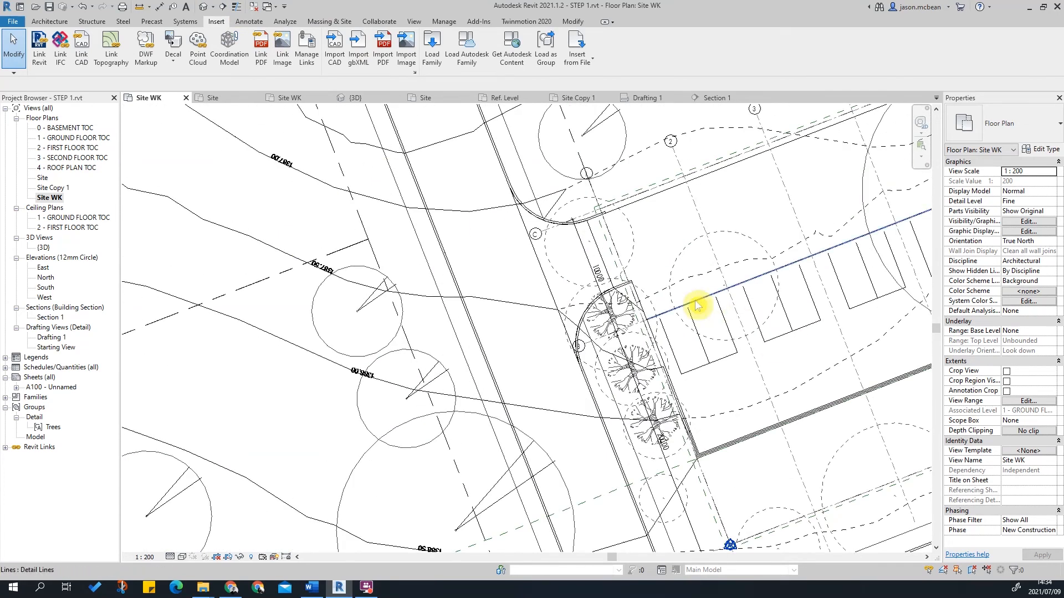
pyautogui.scroll(-2, 713, 304)
pyautogui.scroll(-2, 460, 318)
pyautogui.press('Escape')
pyautogui.press('Escape')
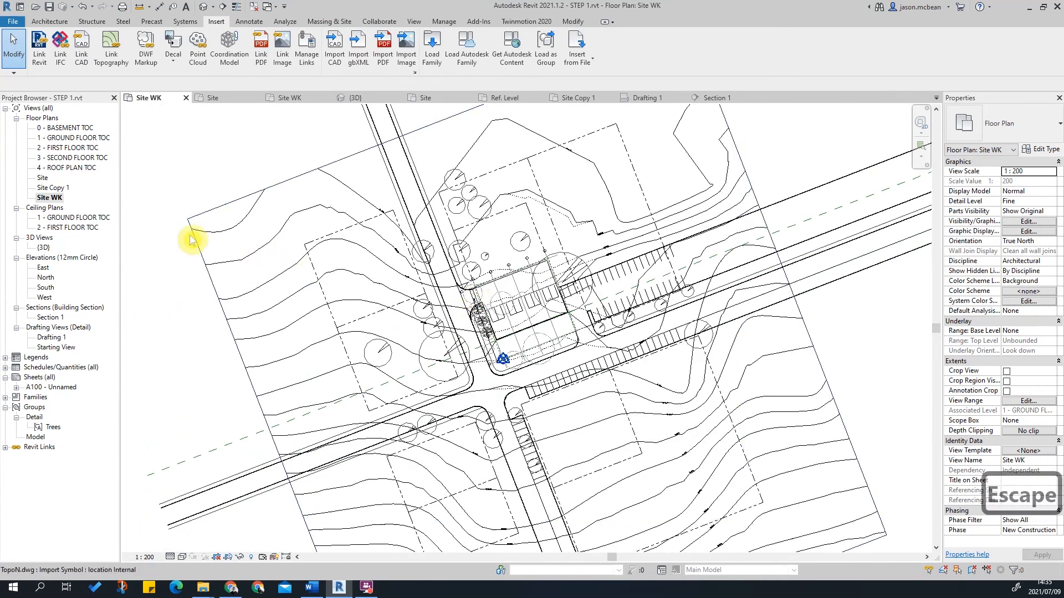
# Inspect the extent of the TopoN.dwg link in the site plan and check the contours in the Site floor plan.
pyautogui.click(239, 258)
pyautogui.press('Escape')
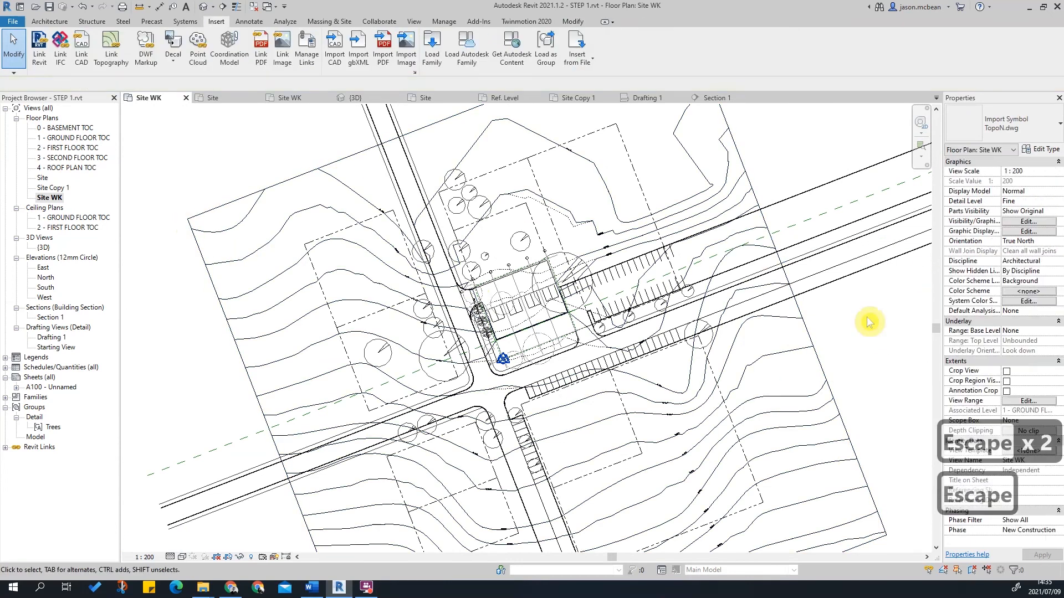
pyautogui.scroll(2, 786, 343)
pyautogui.scroll(-2, 674, 288)
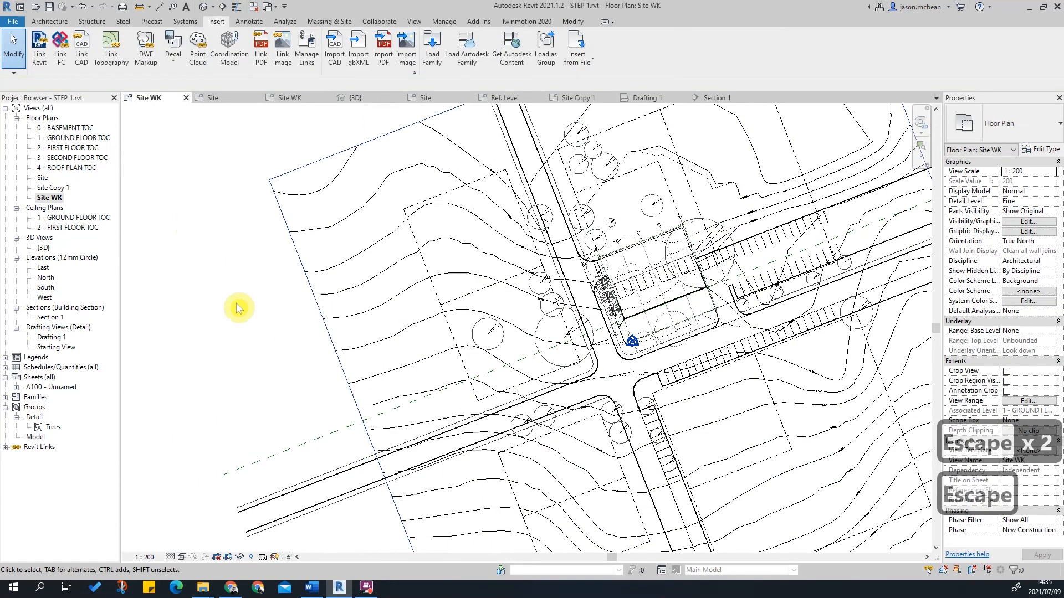
pyautogui.doubleClick(41, 178)
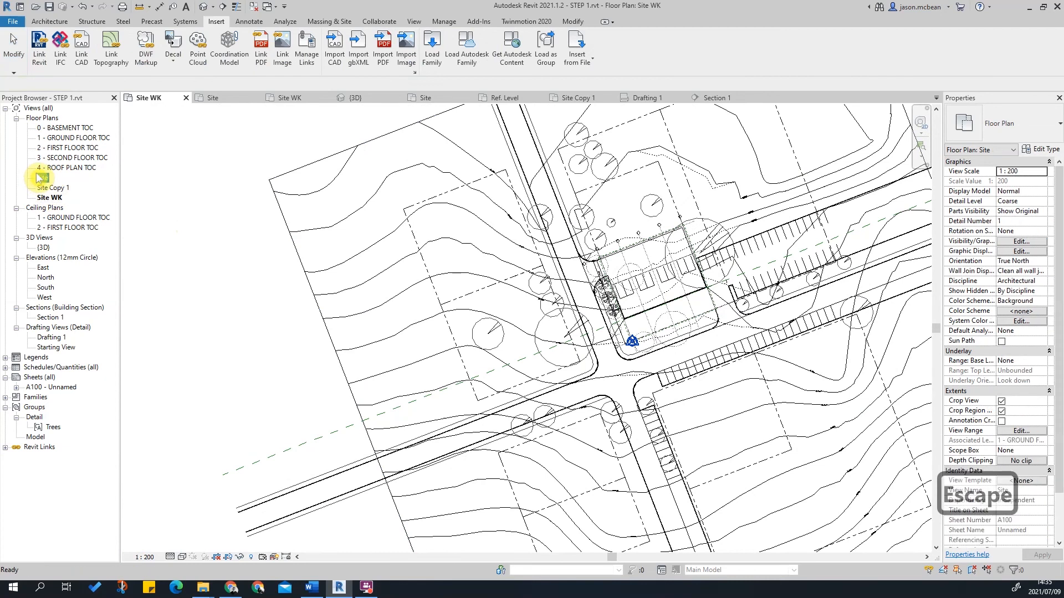
pyautogui.scroll(-3, 698, 334)
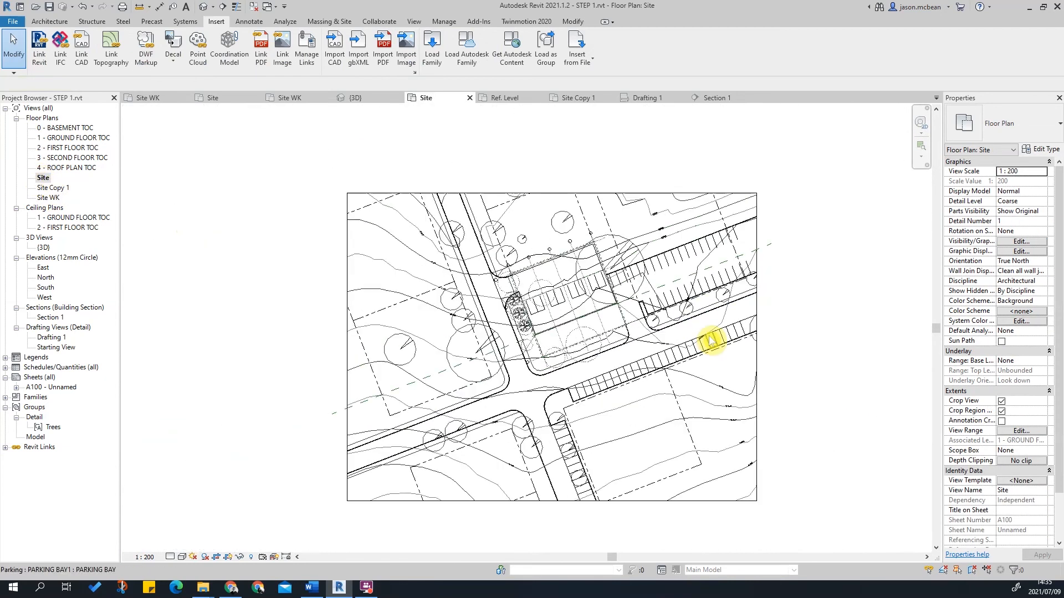
pyautogui.scroll(1, 299, 284)
# Copy the TopoN.dwg link from the Site WK plan and paste it into the Site plan aligned to the current view.
pyautogui.doubleClick(49, 198)
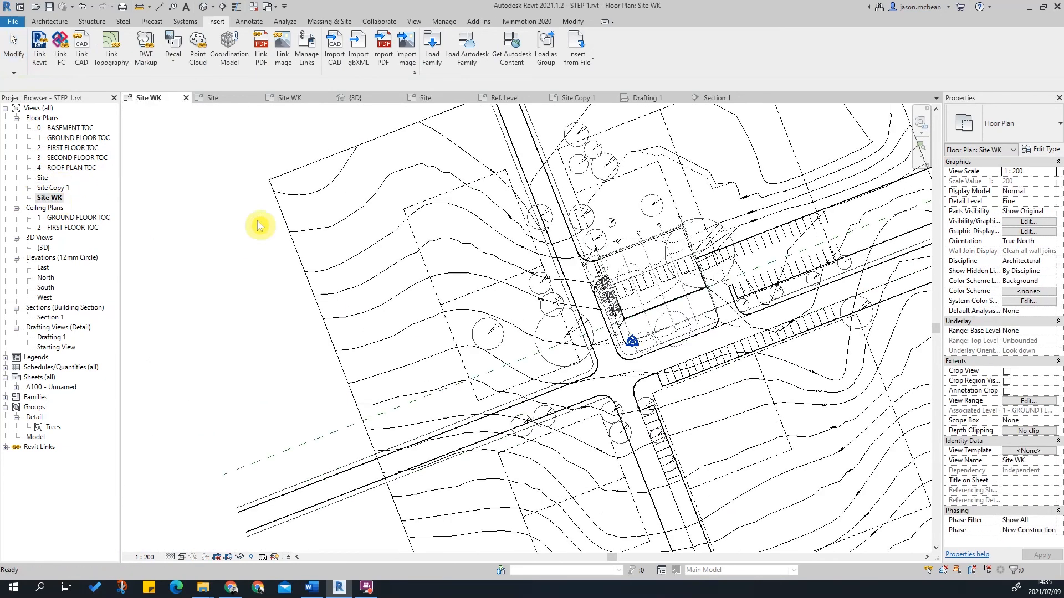
pyautogui.click(380, 233)
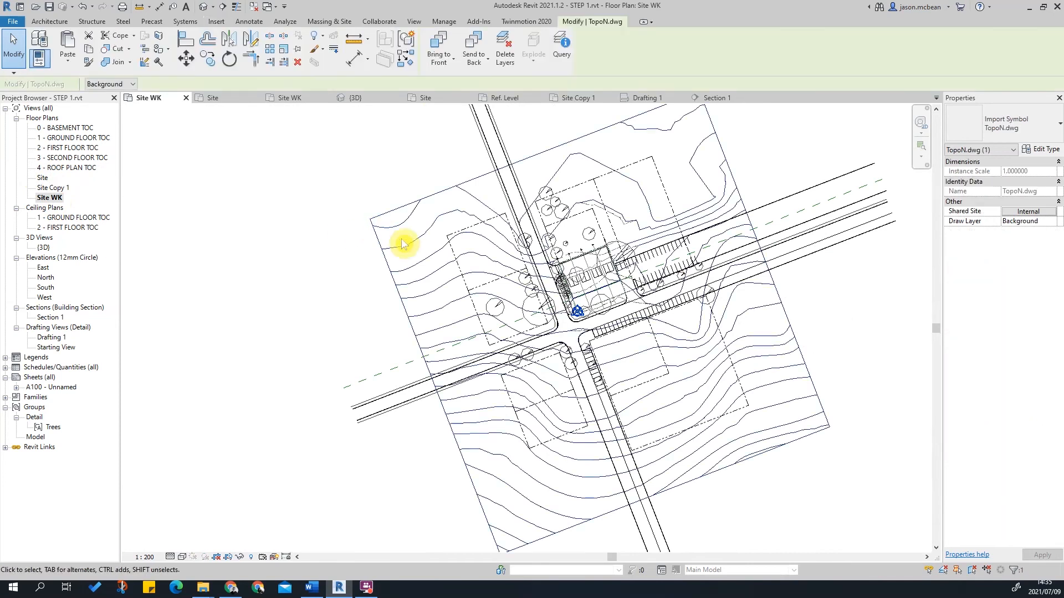
pyautogui.scroll(2, 351, 209)
pyautogui.press('Escape')
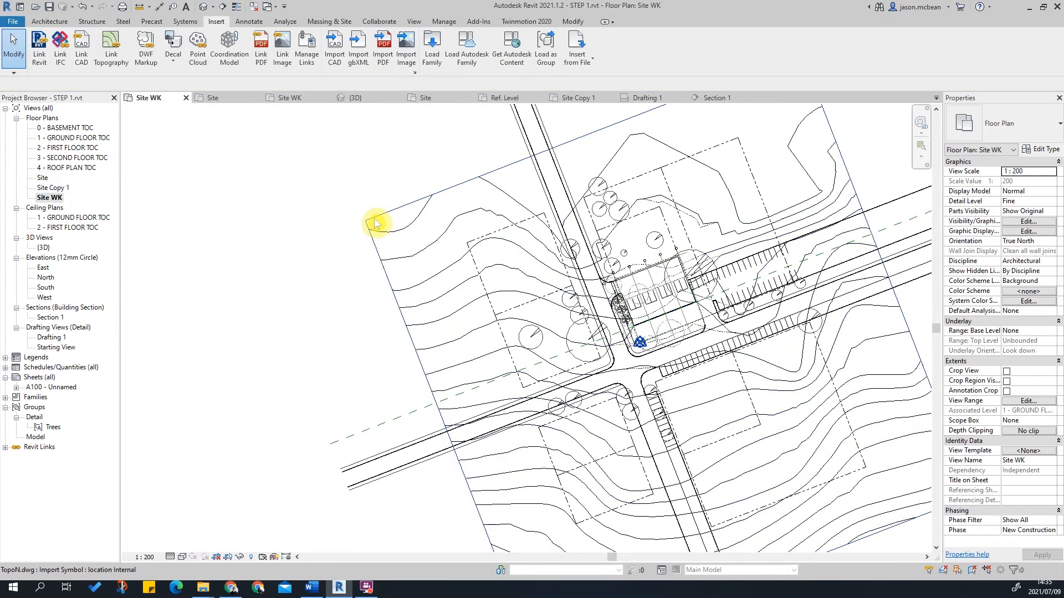
pyautogui.click(375, 223)
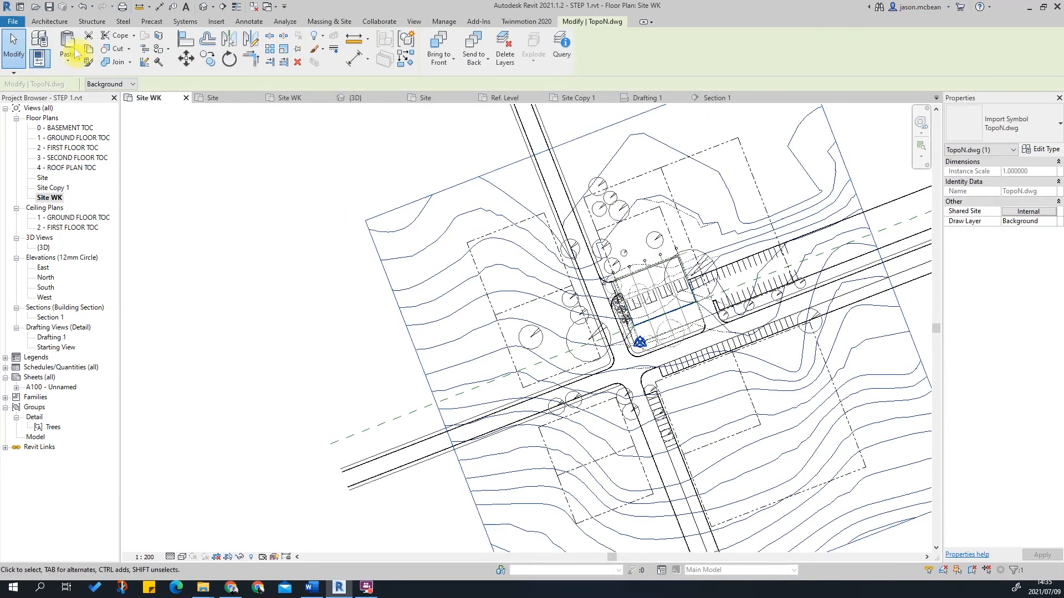
pyautogui.doubleClick(44, 179)
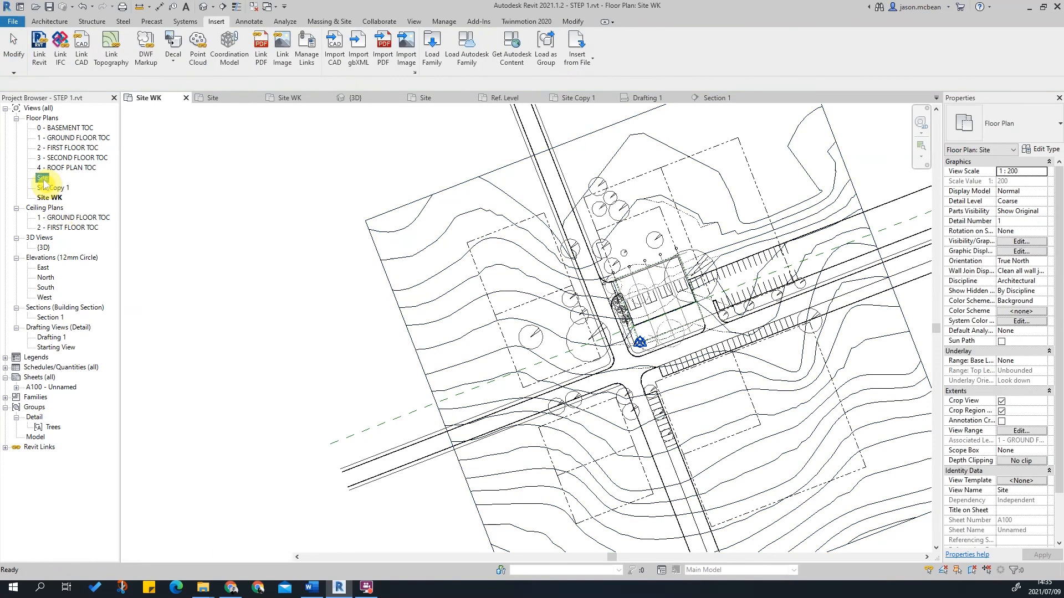
pyautogui.click(68, 65)
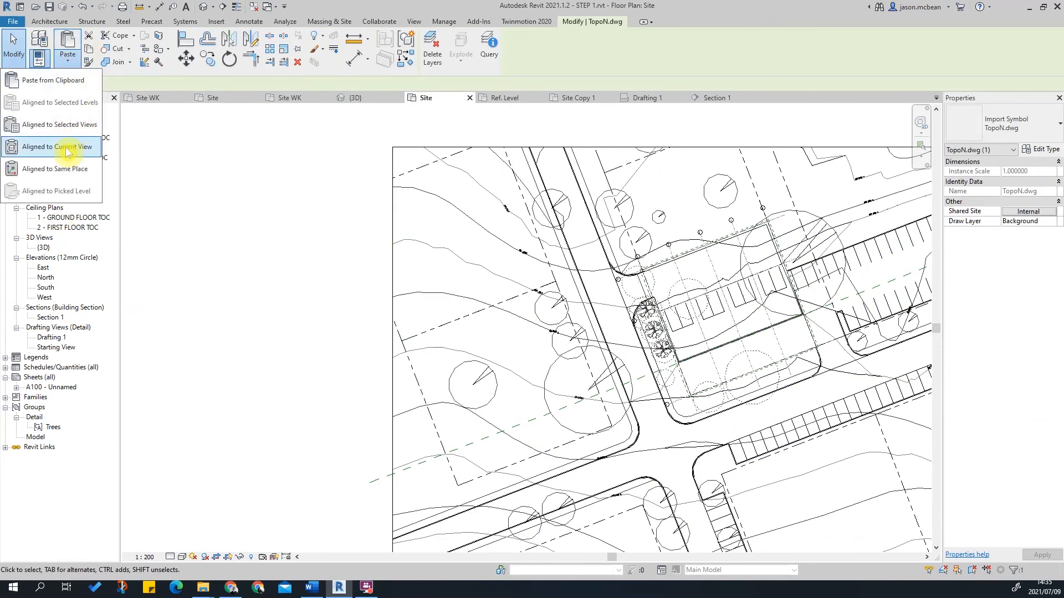
pyautogui.click(277, 219)
# Delete the C-TOPO subcategory of TopoEX.dwg in the imported object styles, reached from the Site plan's visibility/graphic overrides.
pyautogui.press('v')
pyautogui.press('g')
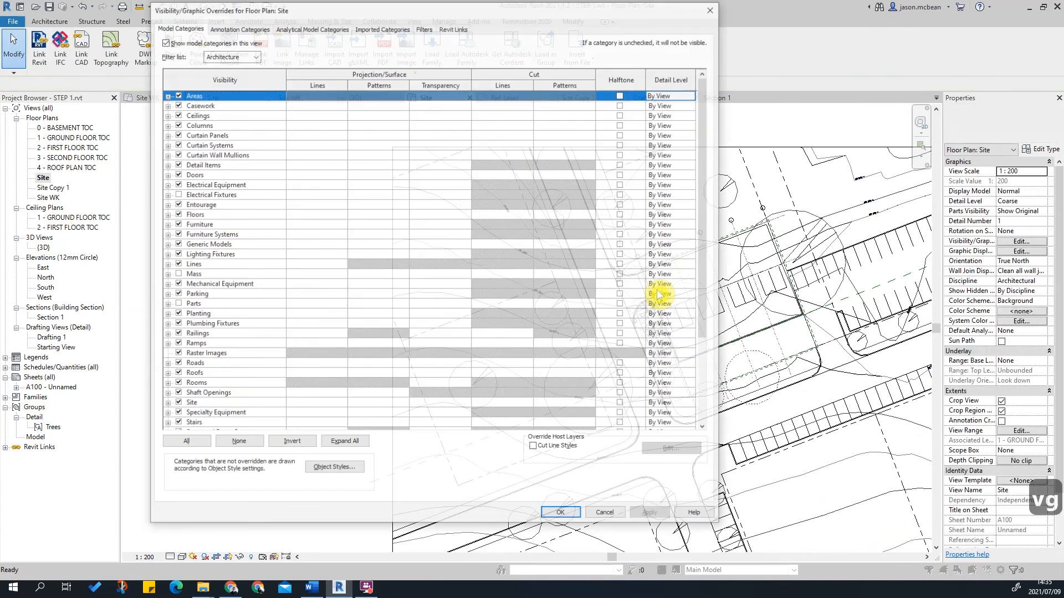
pyautogui.click(374, 29)
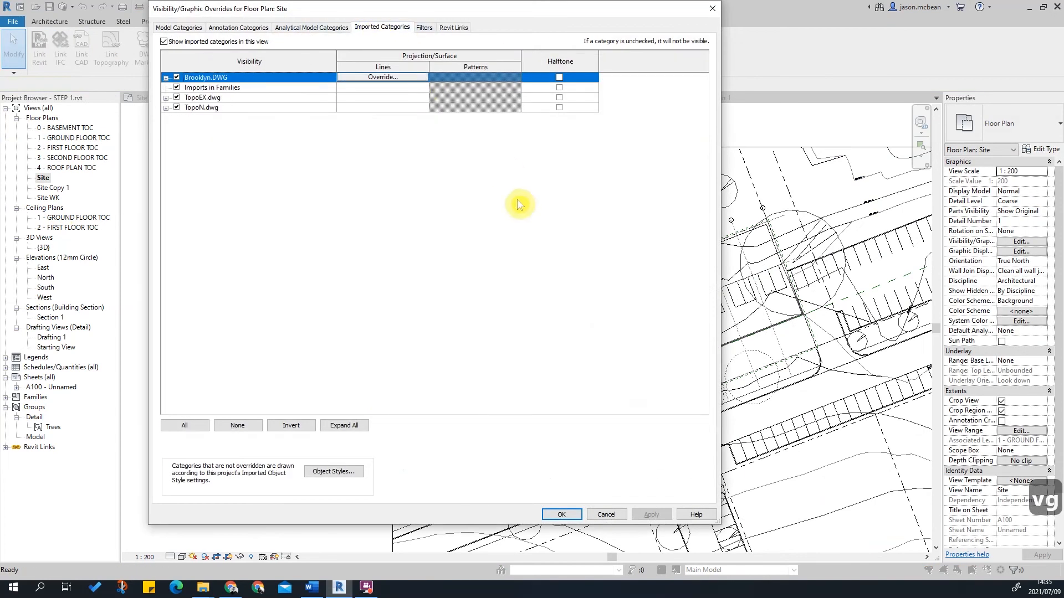
pyautogui.click(339, 472)
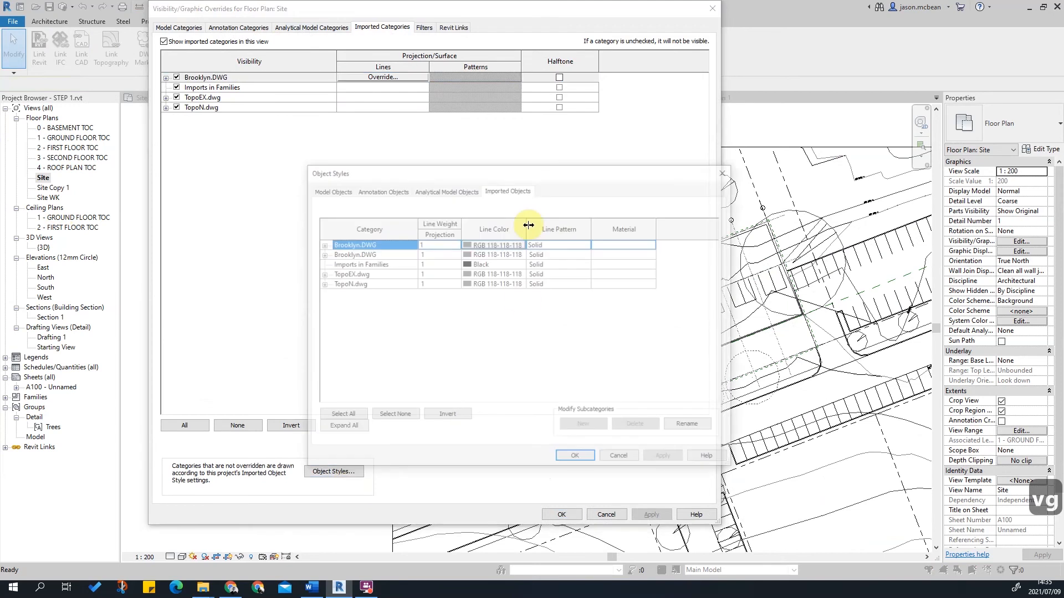
pyautogui.click(320, 274)
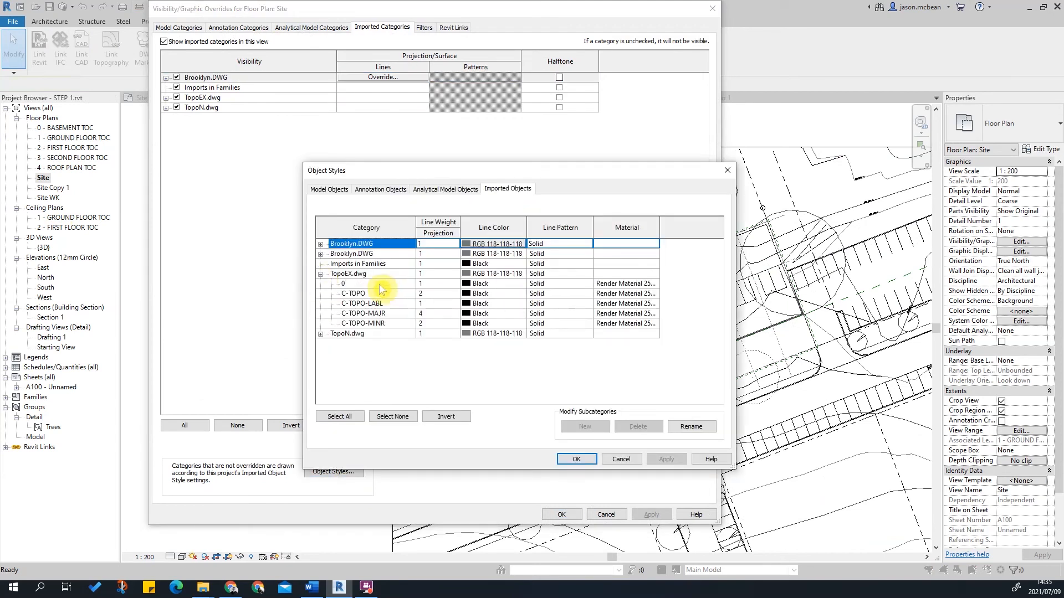
pyautogui.click(354, 293)
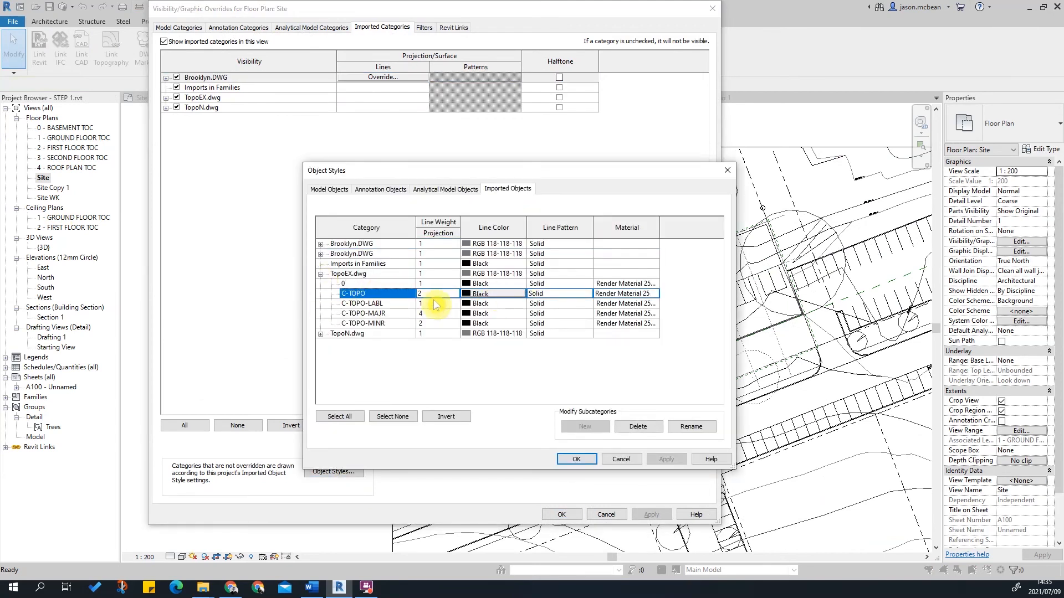
pyautogui.click(643, 429)
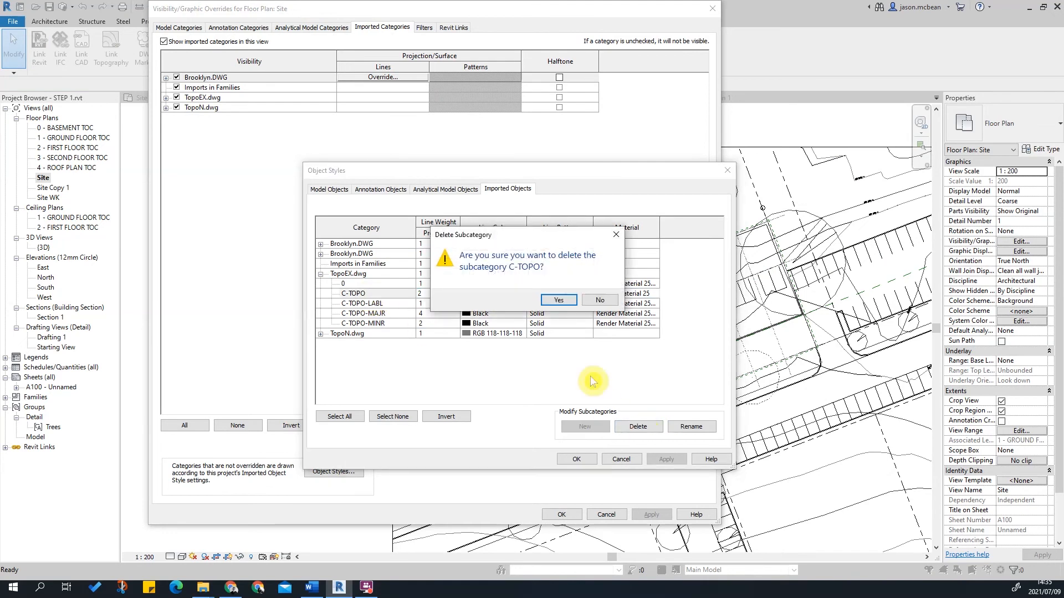
pyautogui.click(556, 301)
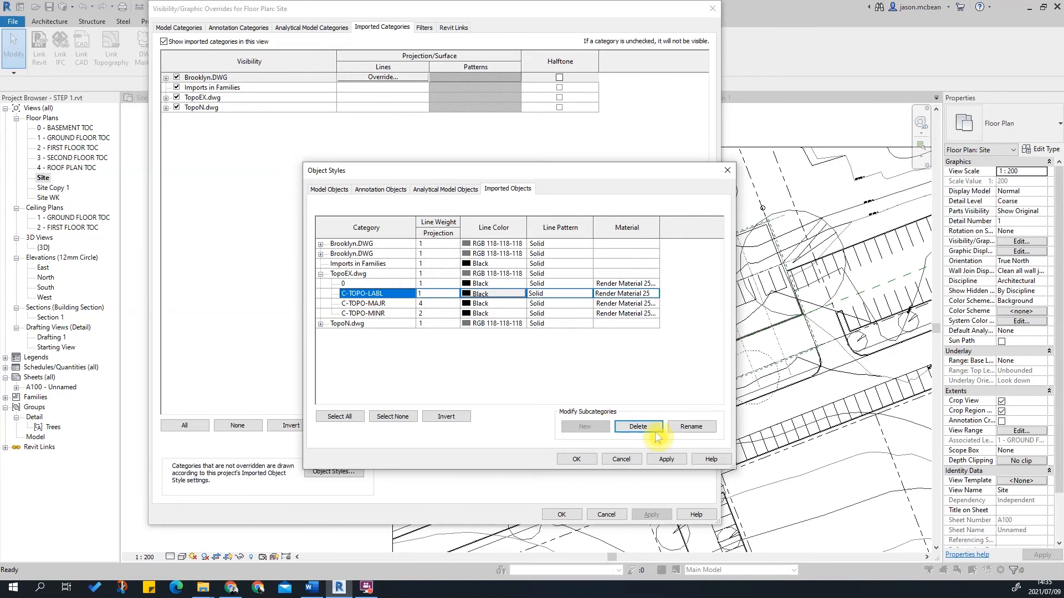
# Delete the C-TOPO-LABL and 0 subcategories of TopoEX.dwg from the imported object styles.
pyautogui.click(637, 427)
pyautogui.click(560, 302)
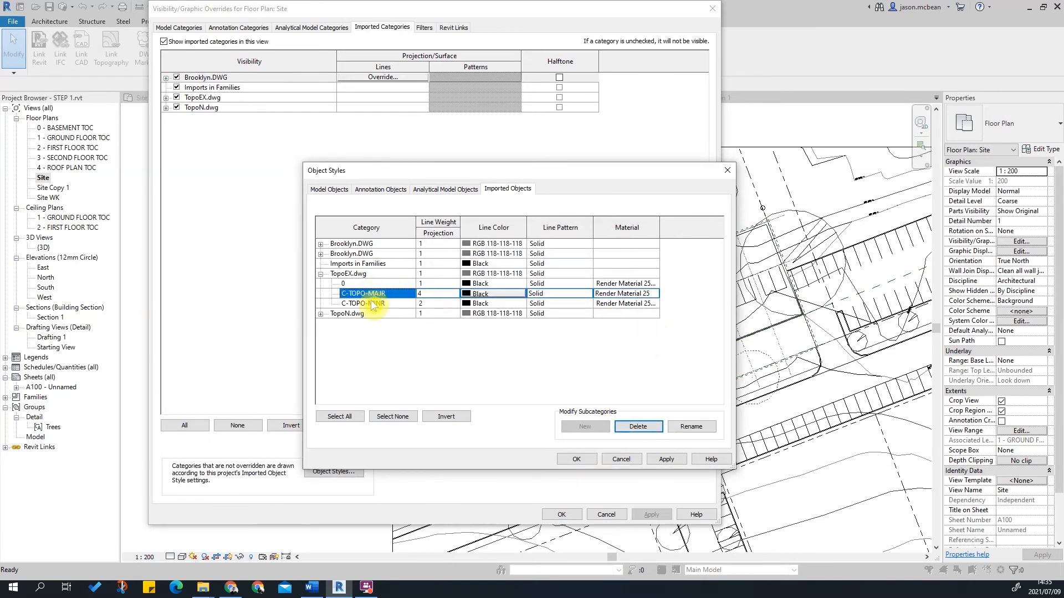
pyautogui.click(364, 283)
pyautogui.click(638, 427)
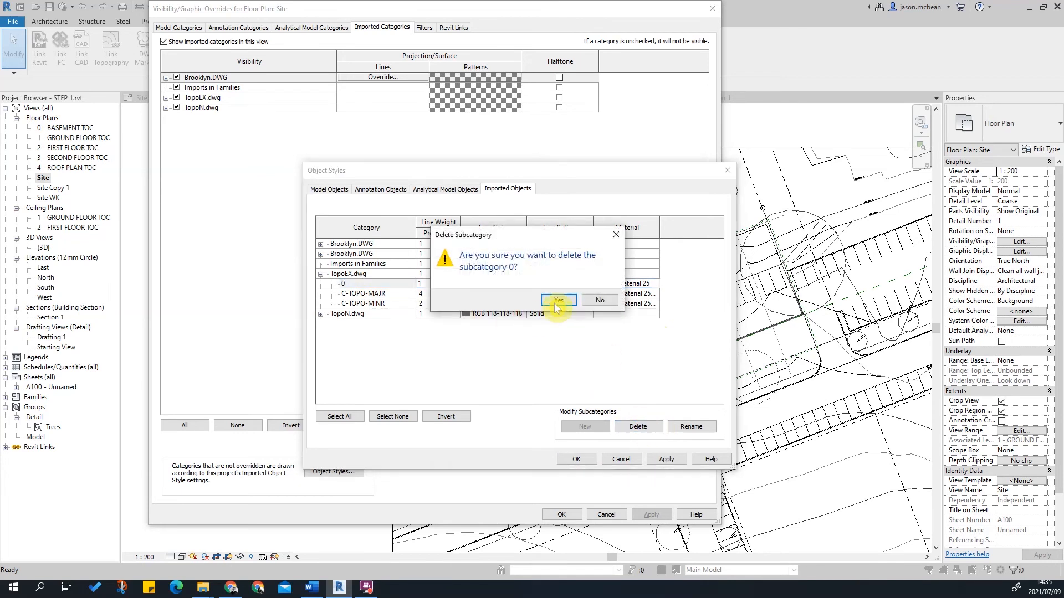
pyautogui.click(560, 299)
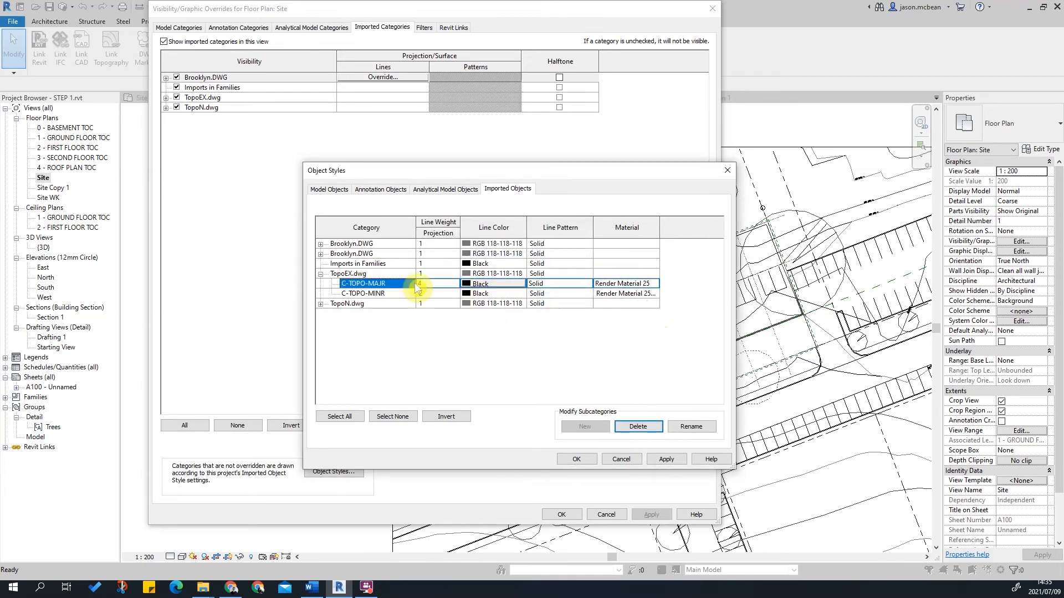
# Set the line pattern of the TopoEX.dwg subcategories C-TOPO-MAJR and C-TOPO-MINR to dash 2m in the object styles.
pyautogui.click(468, 287)
pyautogui.click(589, 419)
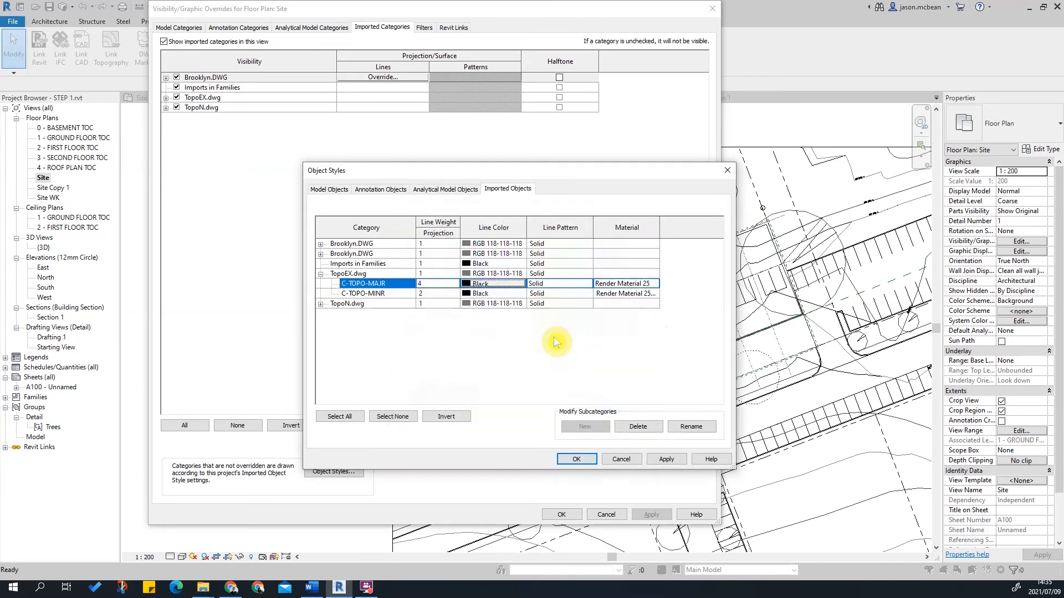
pyautogui.click(590, 284)
pyautogui.scroll(-1, 568, 328)
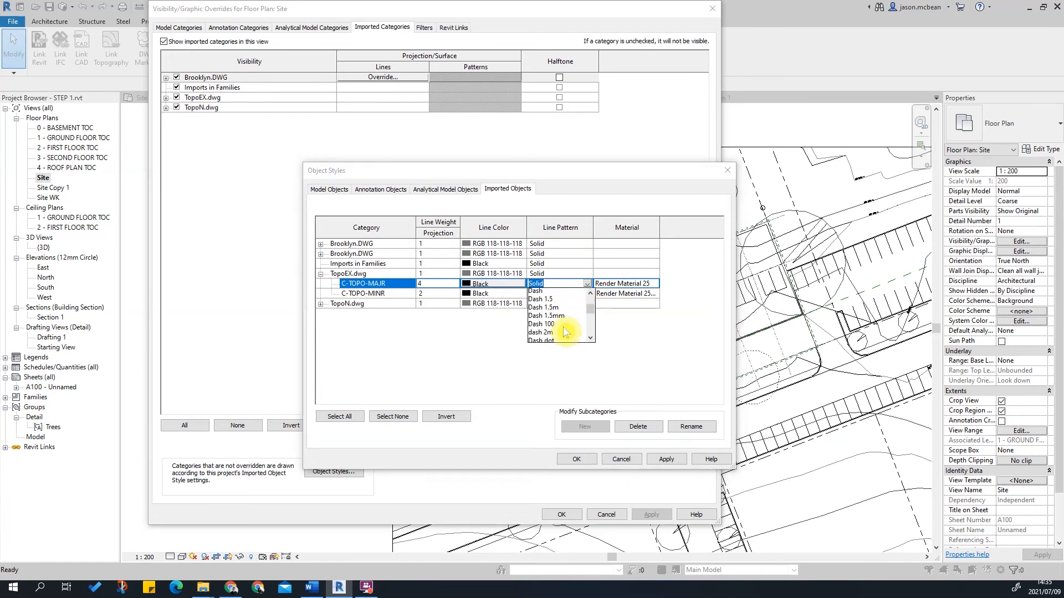
pyautogui.scroll(1, 564, 320)
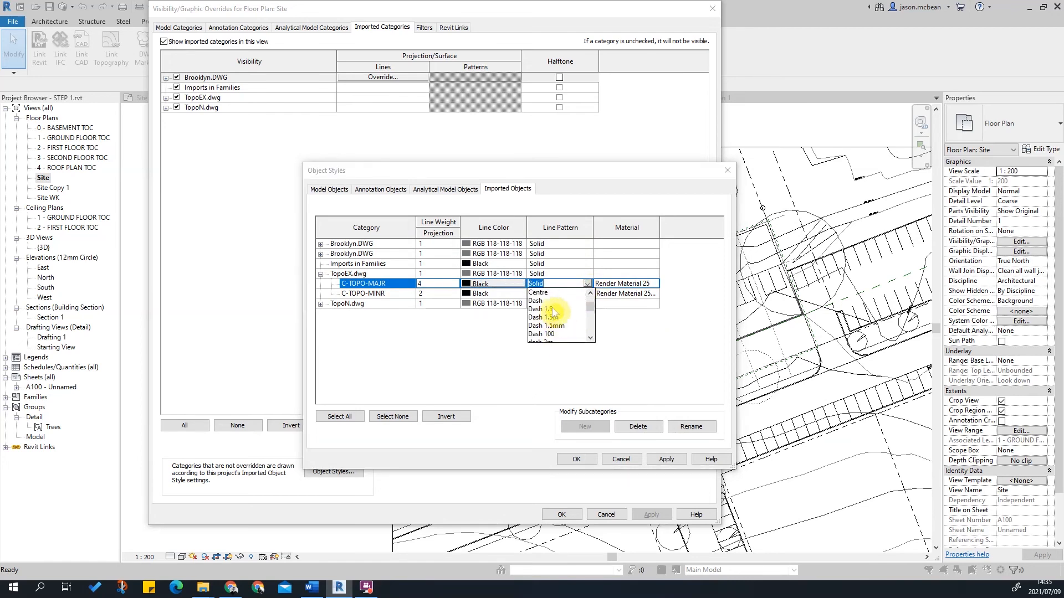
pyautogui.scroll(-1, 554, 326)
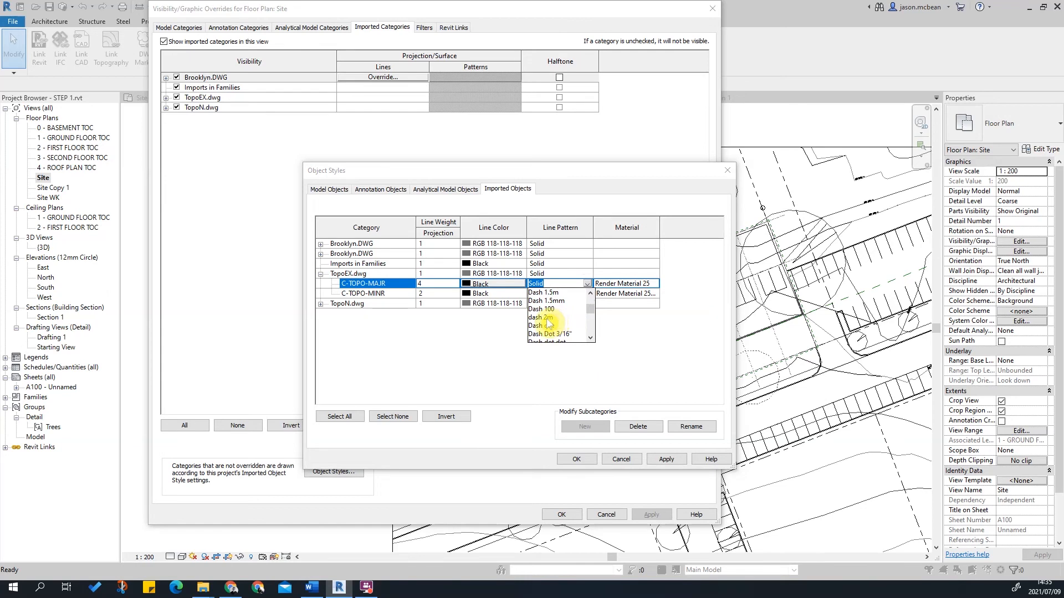
pyautogui.click(546, 318)
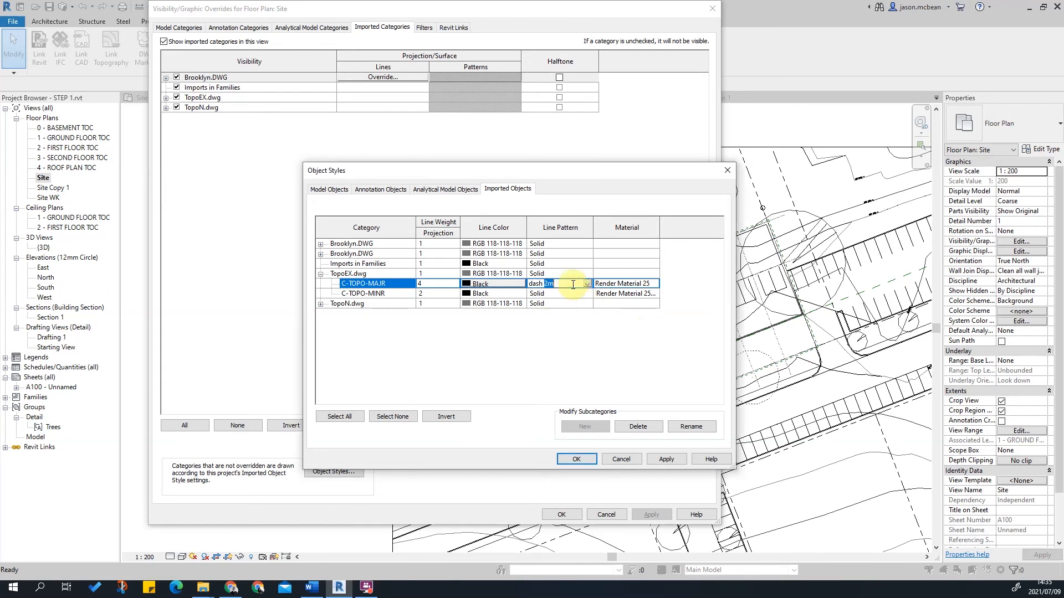
pyautogui.hotkey('ctrl', 'c')
pyautogui.click(560, 295)
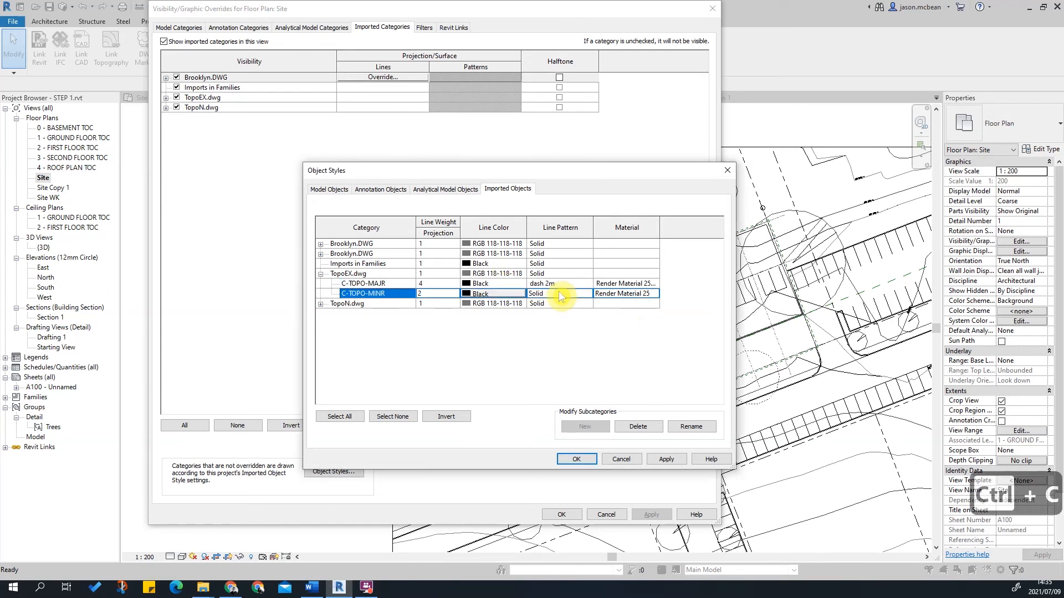
pyautogui.hotkey('ctrl', 'v')
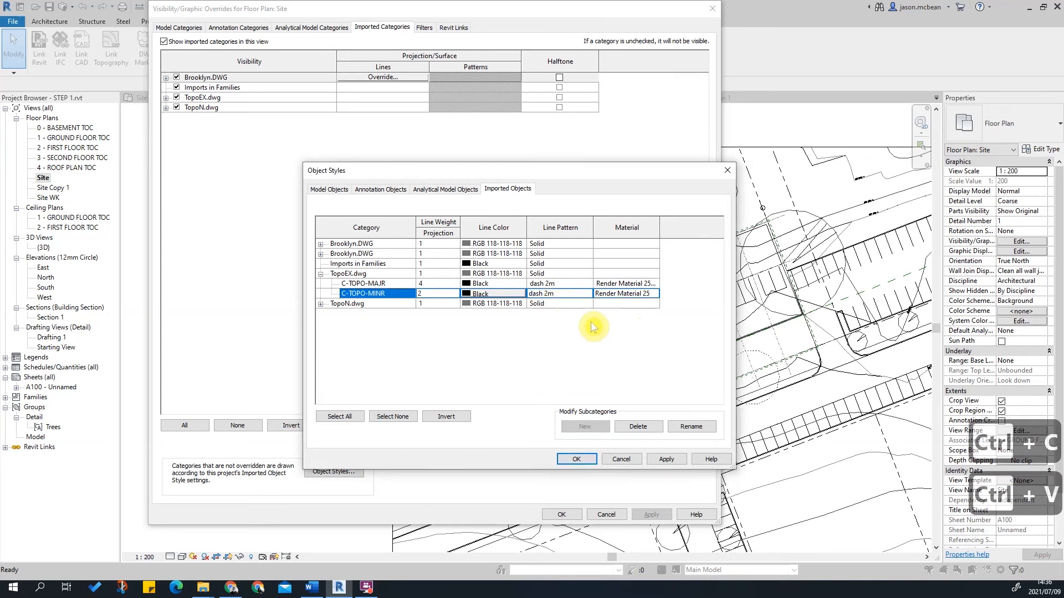
# Try to delete the 0, C-TOPO and C-TOPO-LABL subcategories of TopoN.dwg in the imported object styles.
pyautogui.click(666, 460)
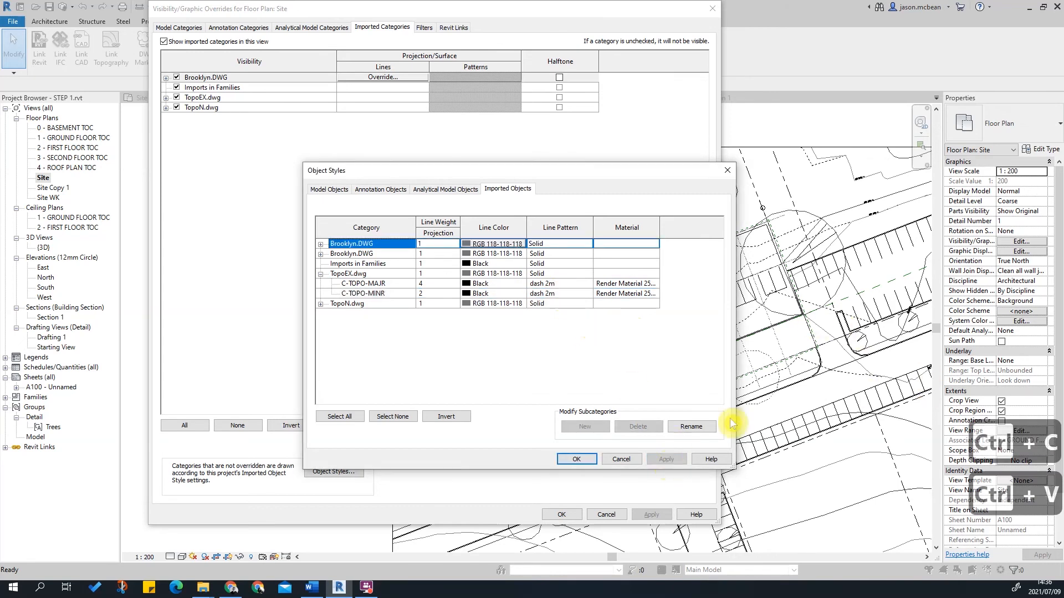
pyautogui.click(320, 303)
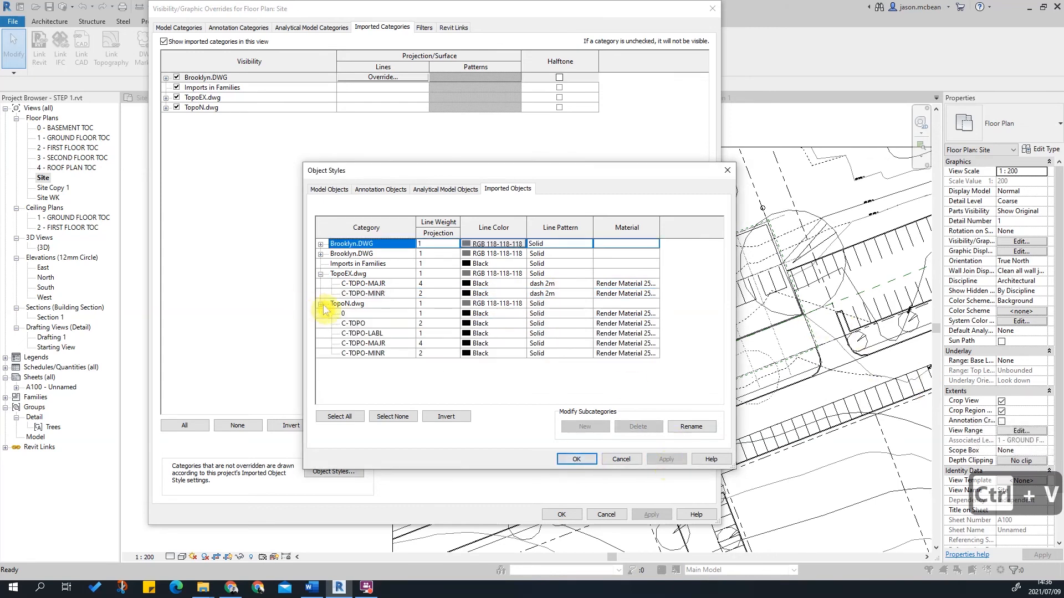
pyautogui.click(357, 316)
pyautogui.keyDown('shift'); pyautogui.click(370, 333); pyautogui.keyUp('shift')
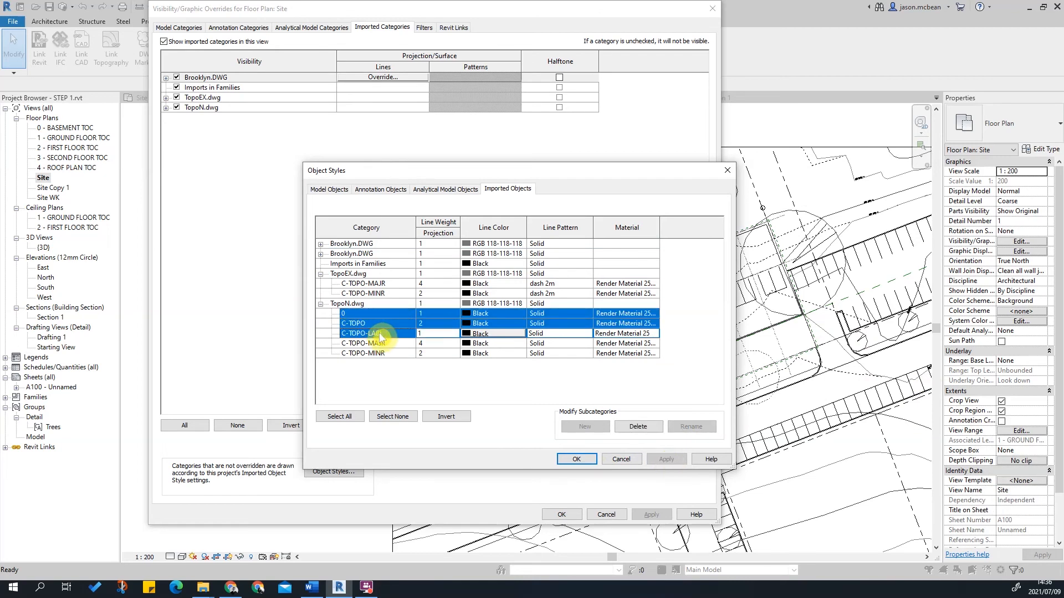
pyautogui.click(647, 429)
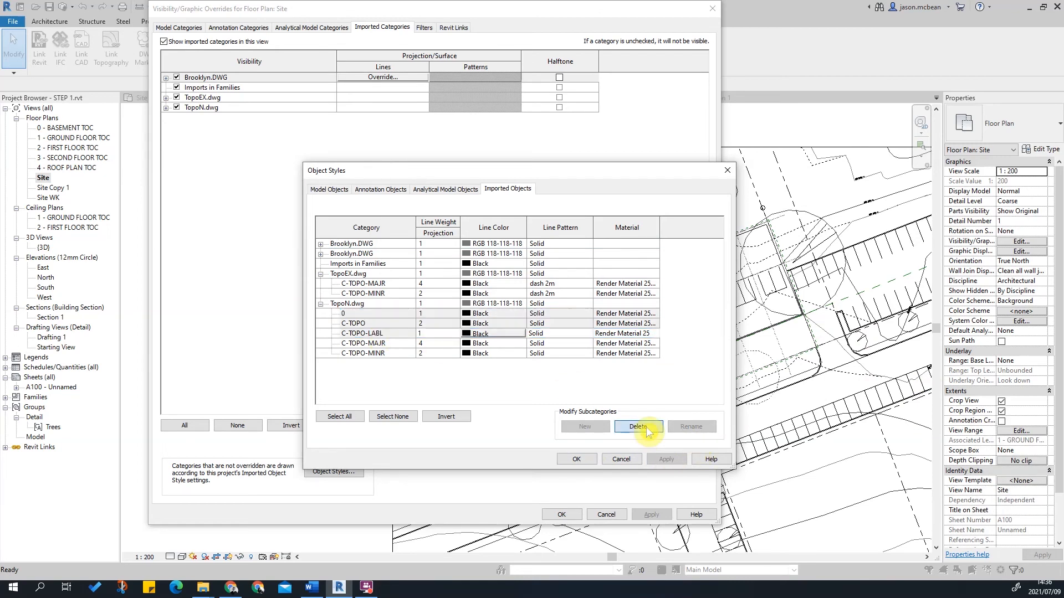
pyautogui.click(566, 302)
pyautogui.click(679, 456)
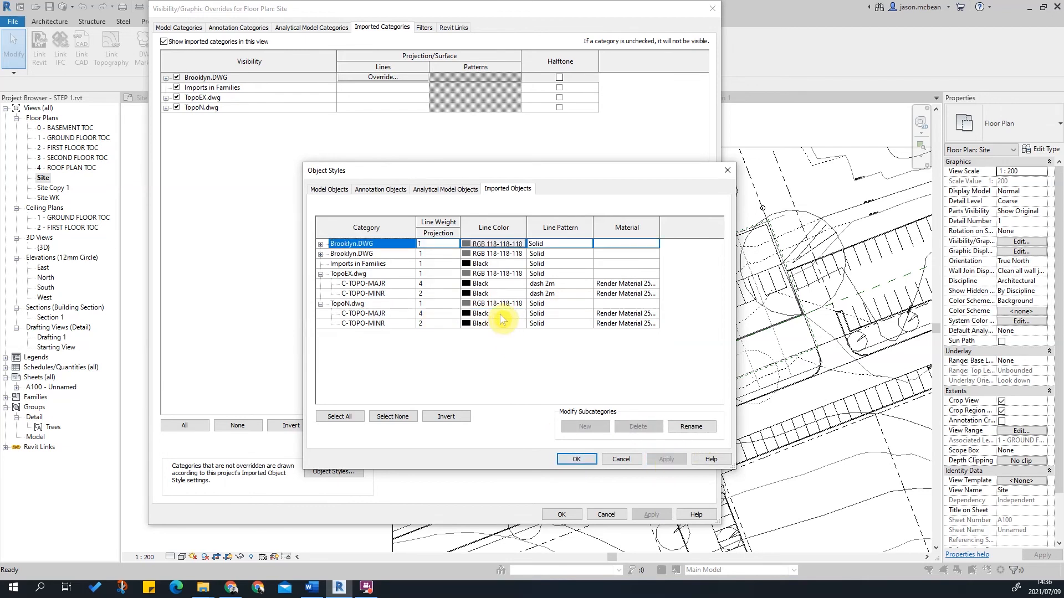
pyautogui.hotkey('ctrl', 'z')
pyautogui.click(620, 459)
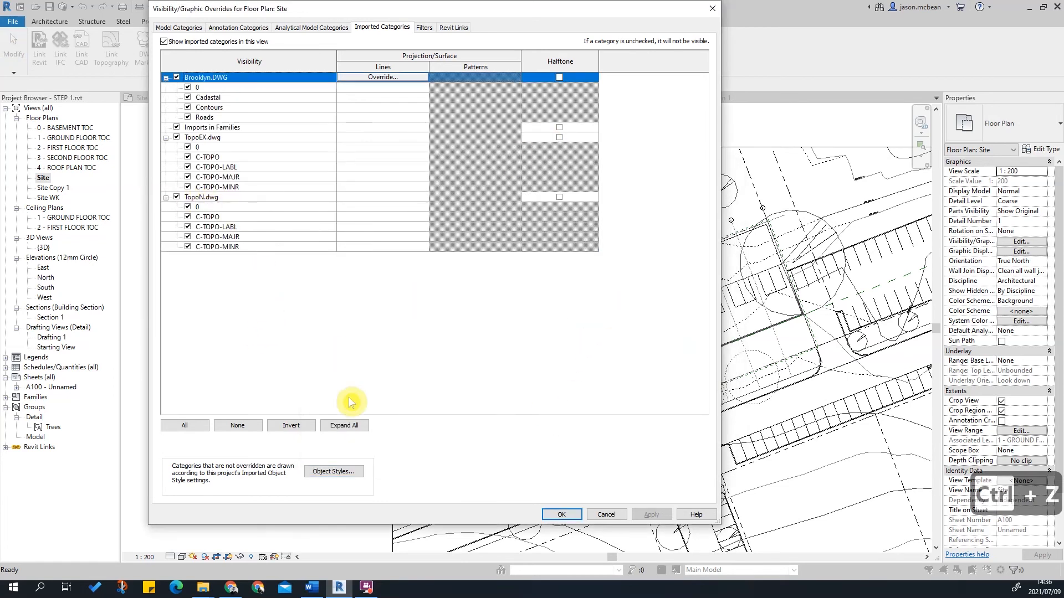
# Reopen the imported object styles and delete the 0 subcategory of TopoEX.dwg.
pyautogui.click(334, 471)
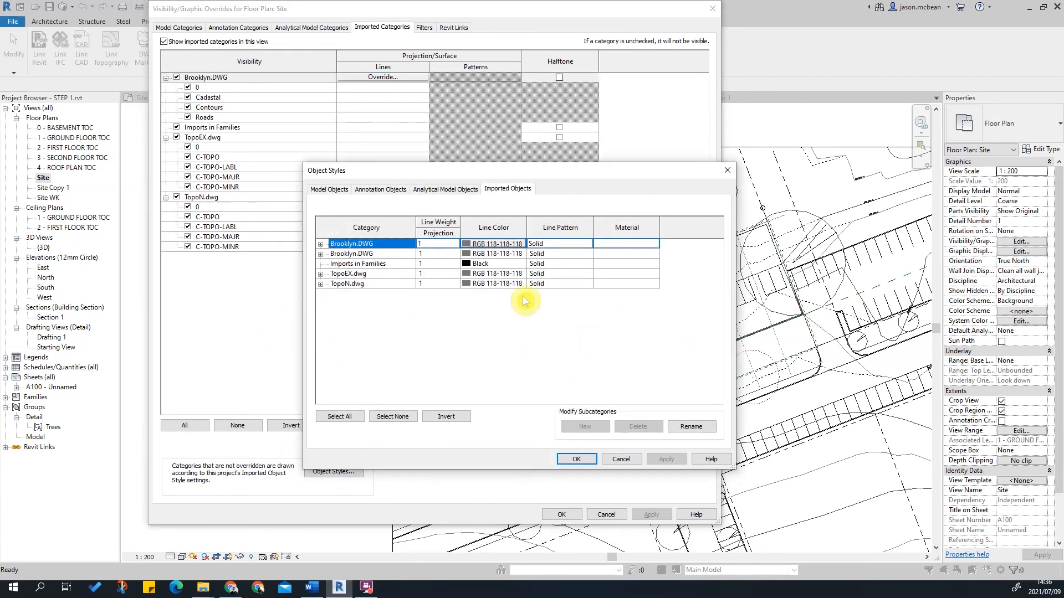
pyautogui.click(320, 284)
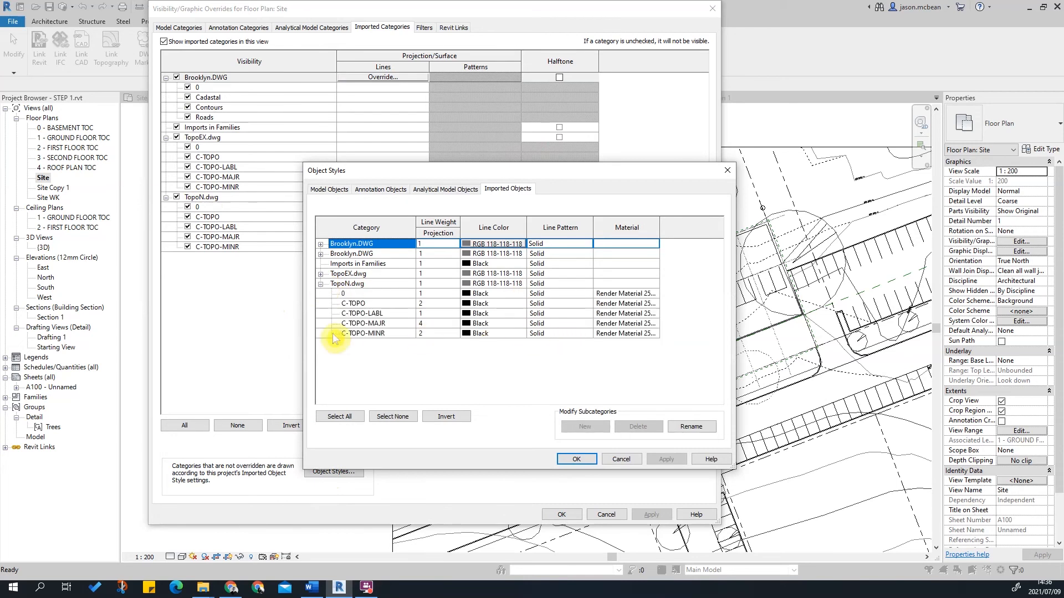
pyautogui.click(375, 314)
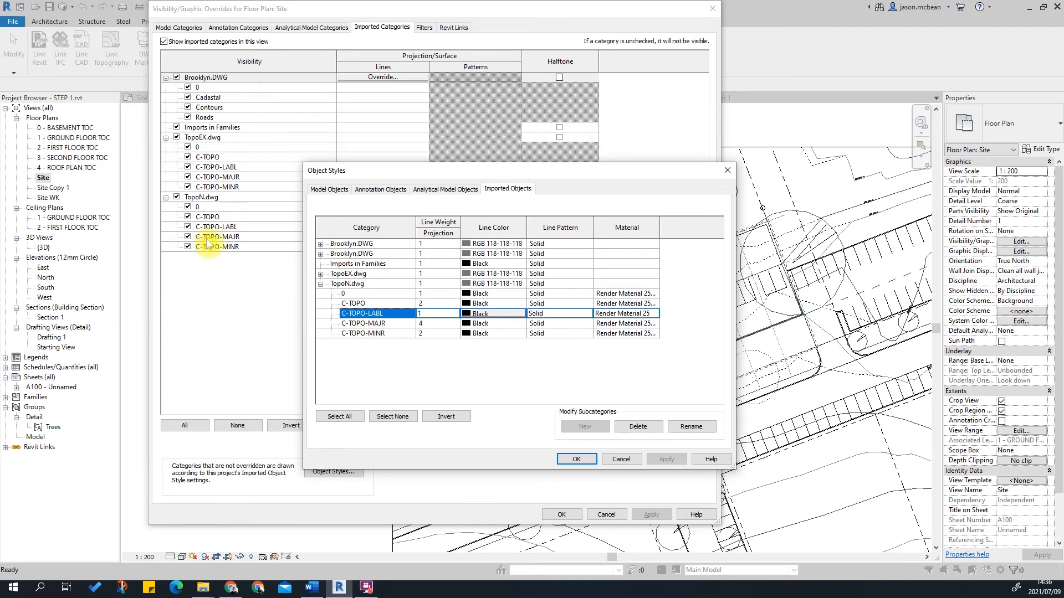
pyautogui.click(321, 274)
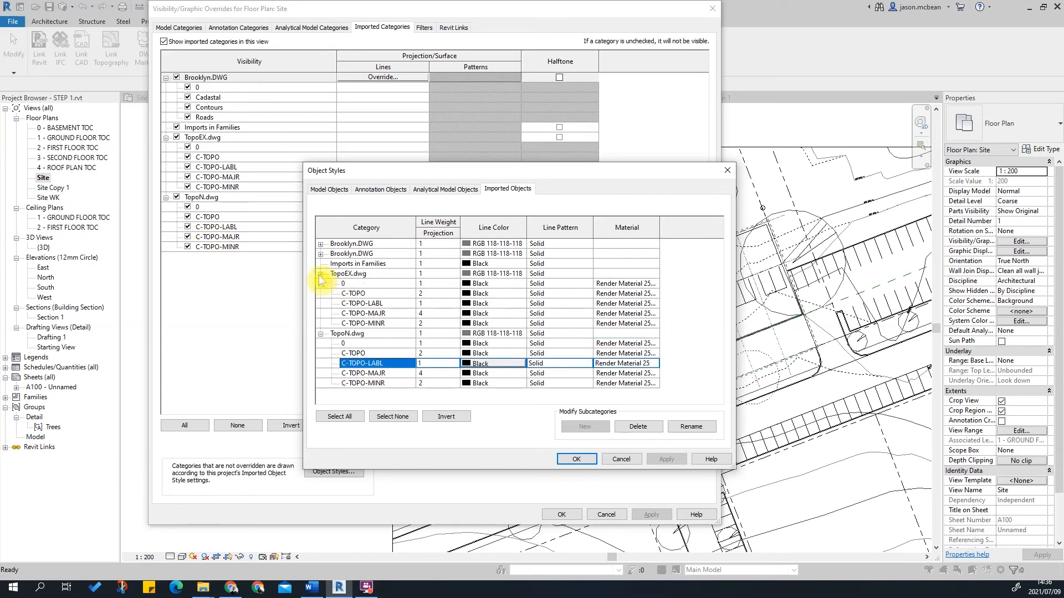
pyautogui.click(350, 283)
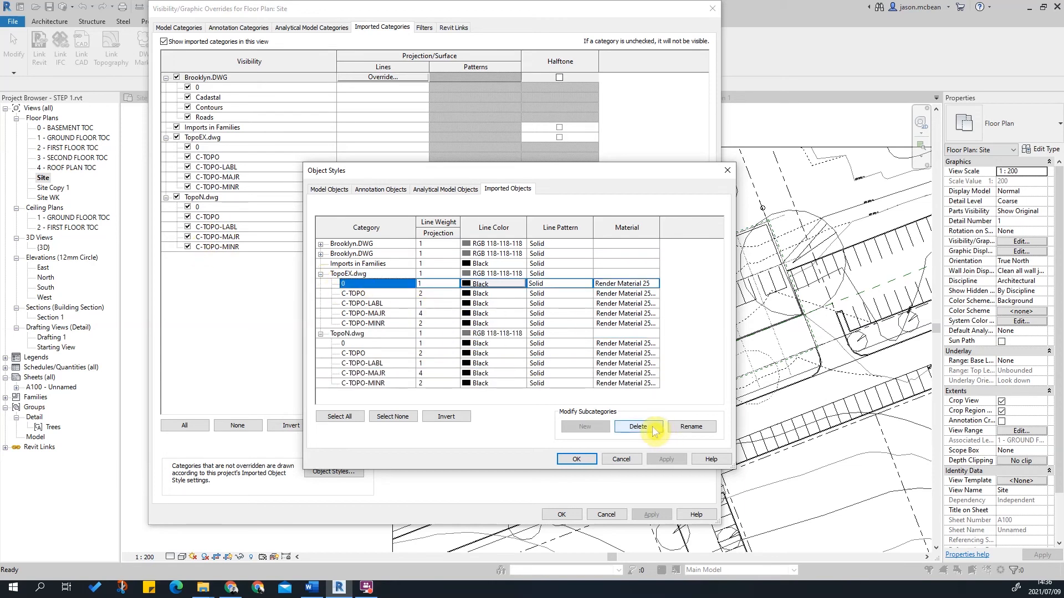
pyautogui.click(653, 430)
pyautogui.click(621, 298)
# Delete the C-TOPO and C-TOPO-LABL subcategories of TopoEX.dwg and apply the change.
pyautogui.click(386, 295)
pyautogui.click(364, 284)
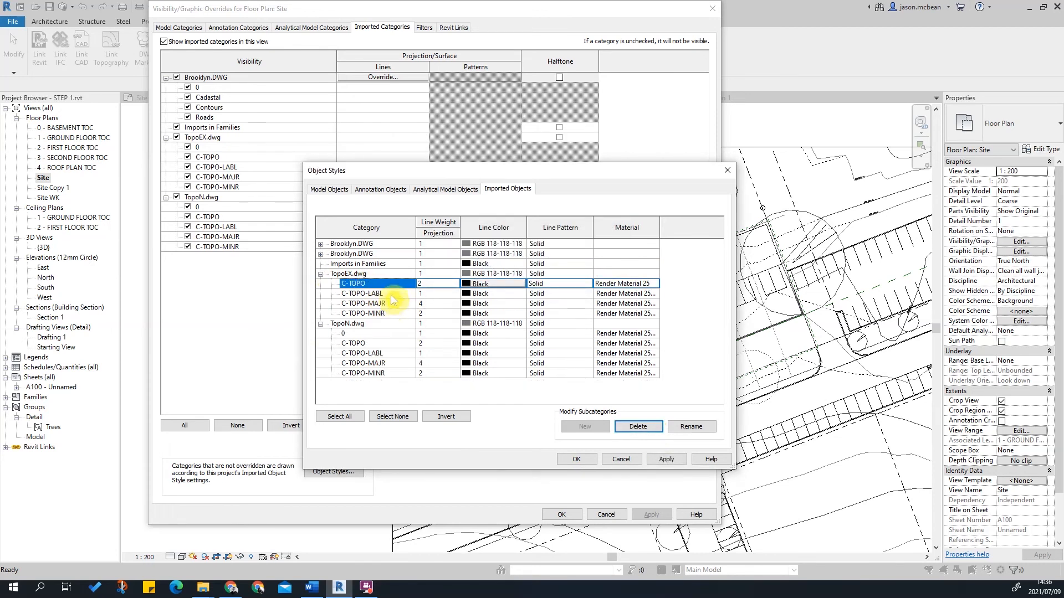
pyautogui.keyDown('shift'); pyautogui.click(391, 295); pyautogui.keyUp('shift')
pyautogui.click(652, 432)
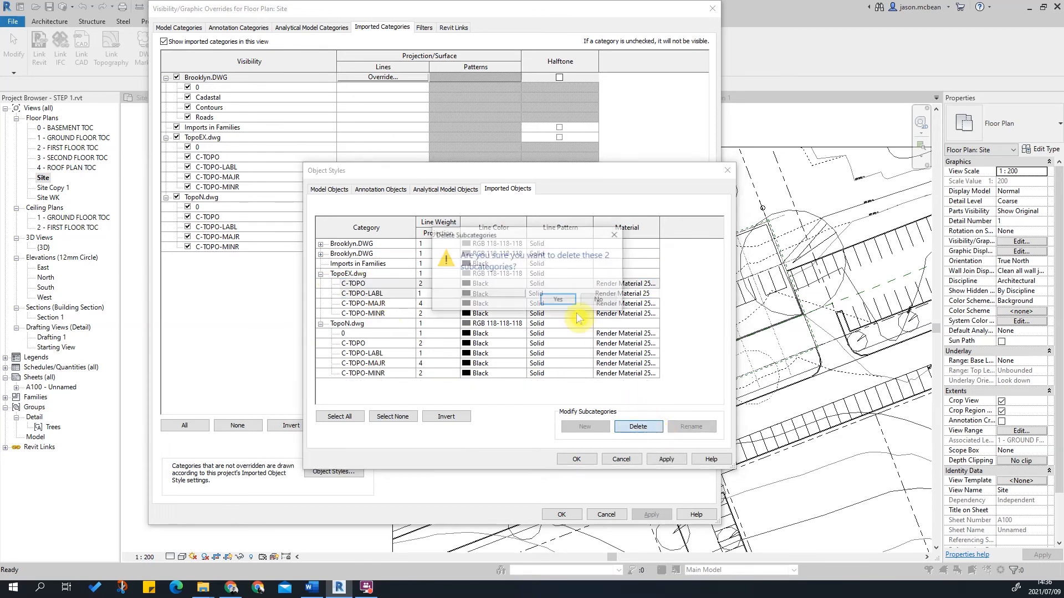
pyautogui.click(558, 299)
pyautogui.click(675, 462)
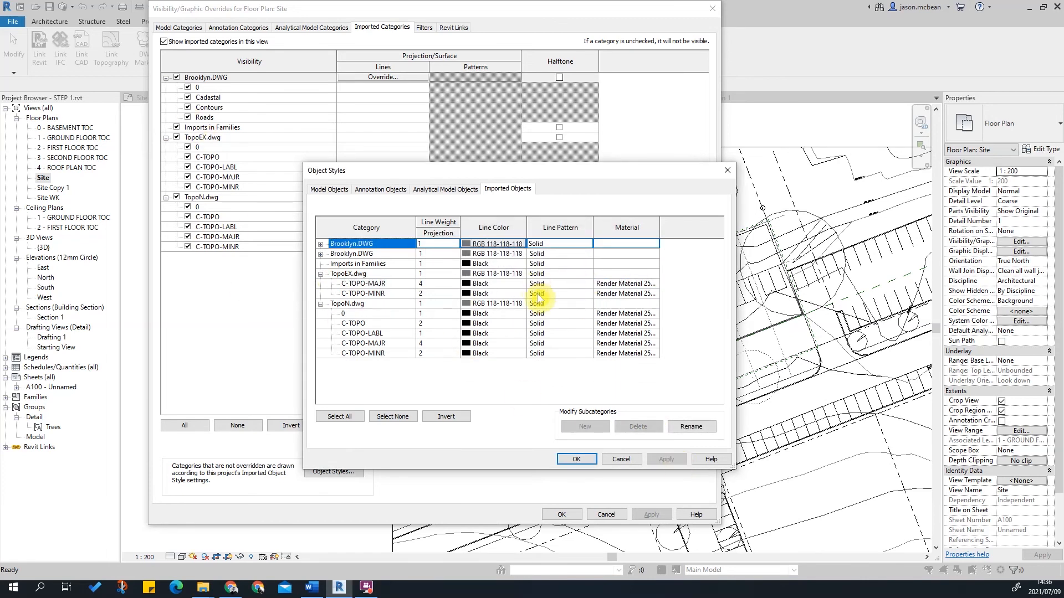
# Apply the dash 2m line pattern to C-TOPO-MAJR and C-TOPO-MINR of TopoEX.dwg and close the visibility/graphic overrides.
pyautogui.click(504, 286)
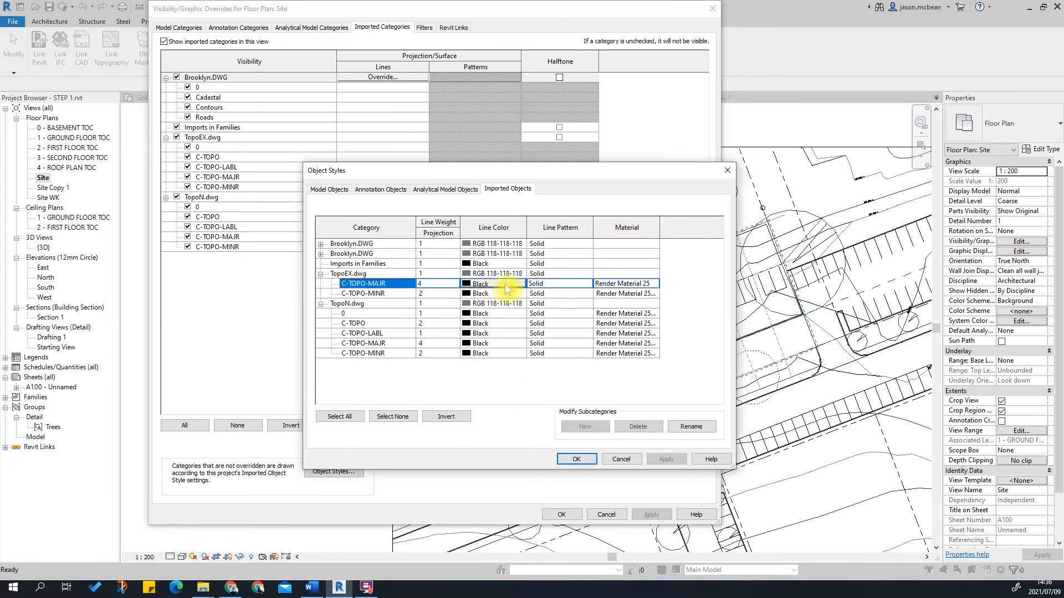
pyautogui.hotkey('ctrl', 'v')
pyautogui.click(566, 294)
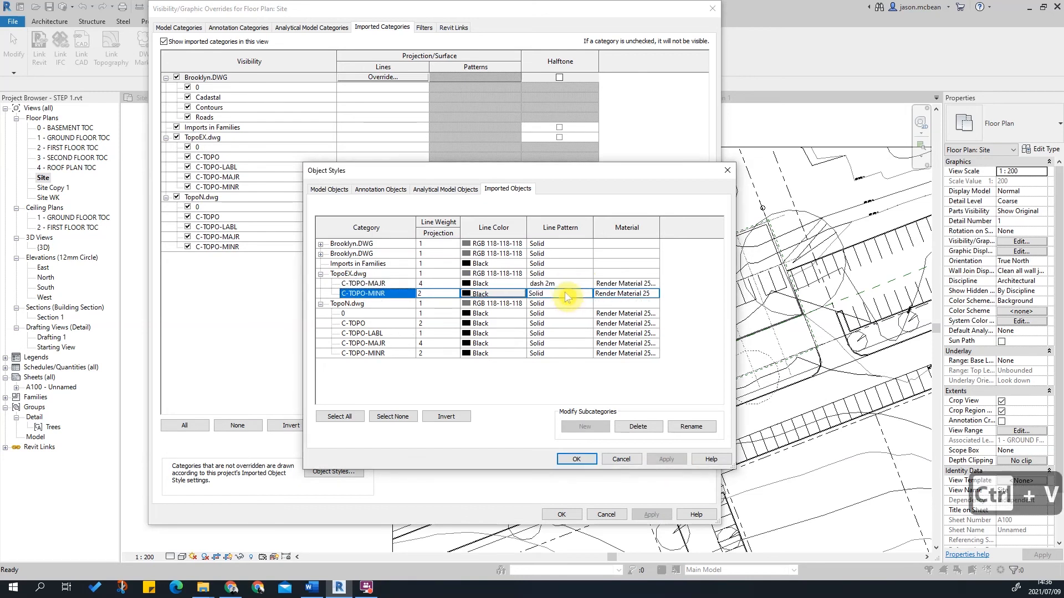
pyautogui.hotkey('ctrl', 'v')
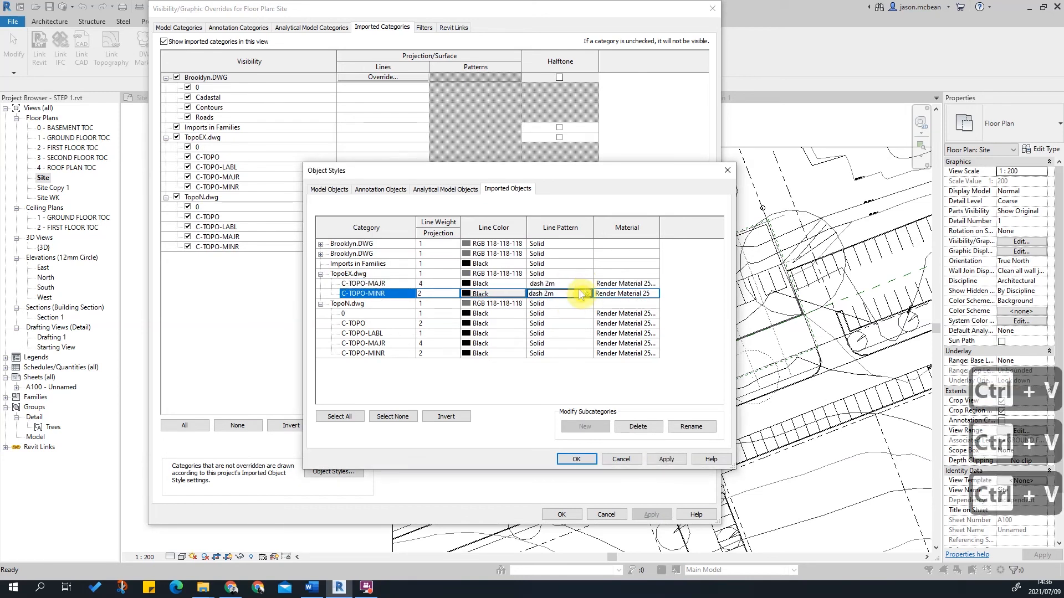
pyautogui.click(673, 459)
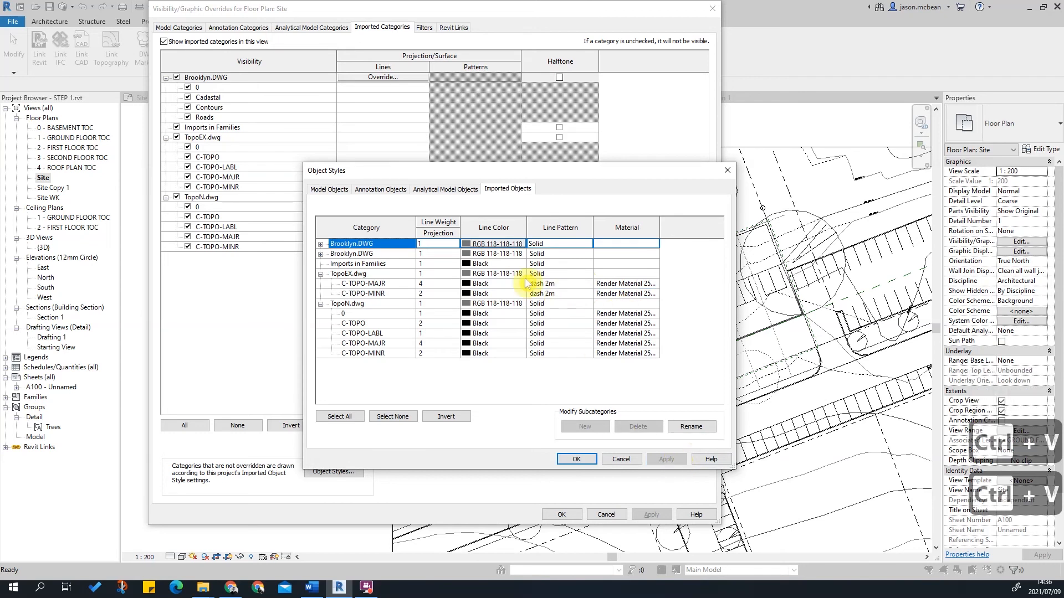
pyautogui.click(615, 464)
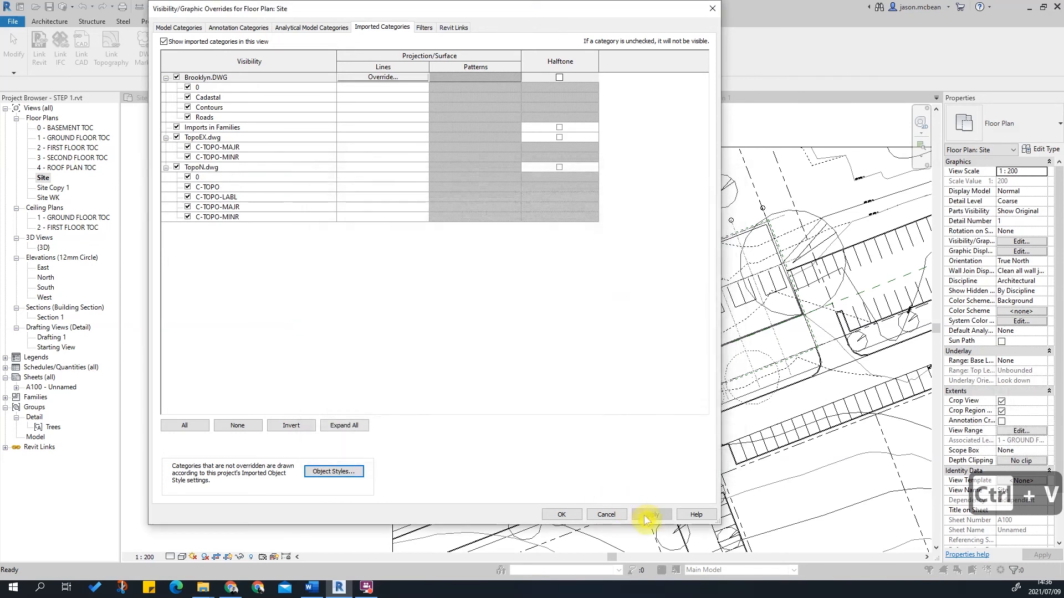
pyautogui.click(564, 515)
# Examine the existing and new contour lines around the building and parking area in the Site plan.
pyautogui.scroll(3, 594, 304)
pyautogui.scroll(-3, 478, 321)
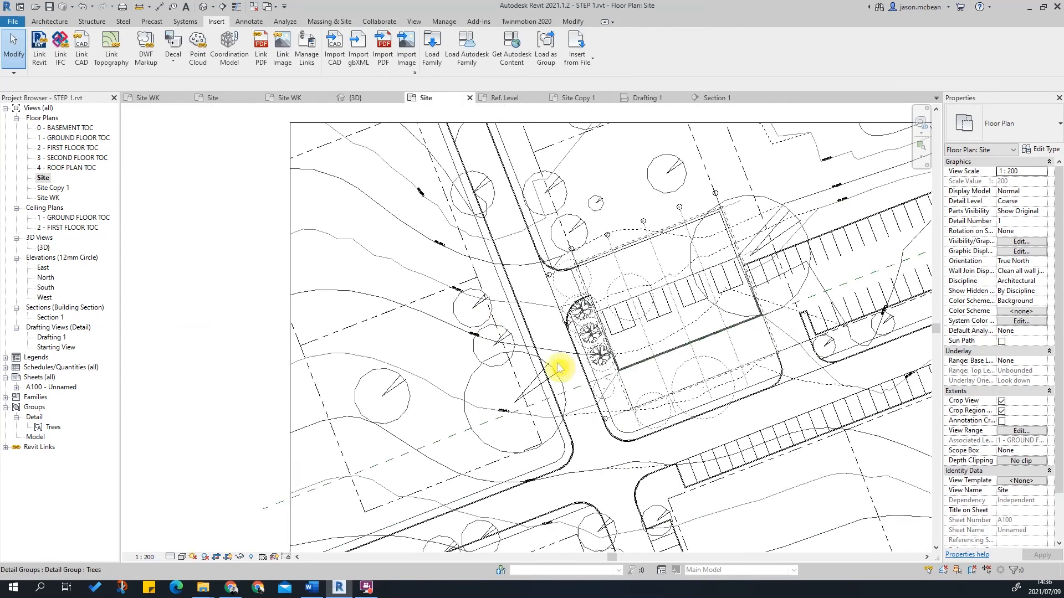
pyautogui.scroll(4, 876, 388)
pyautogui.moveTo(750, 286); pyautogui.dragTo(795, 468, button='middle')
pyautogui.scroll(-2, 757, 327)
pyautogui.moveTo(727, 399); pyautogui.dragTo(741, 423, button='middle')
pyautogui.scroll(-3, 741, 423)
pyautogui.moveTo(588, 390); pyautogui.dragTo(541, 227, button='middle')
pyautogui.scroll(2, 520, 272)
pyautogui.scroll(2, 509, 273)
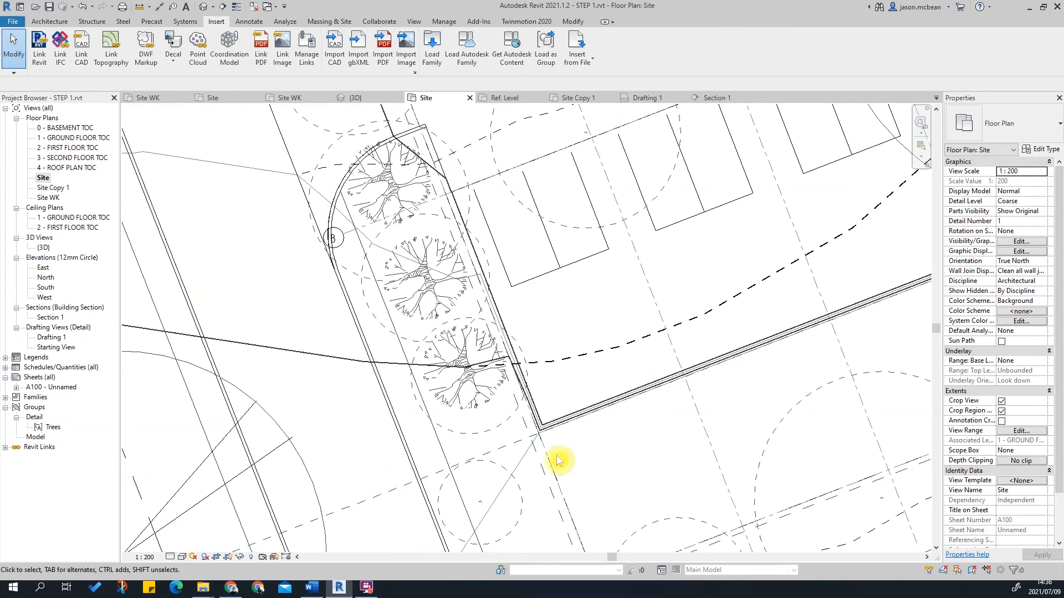
pyautogui.scroll(3, 551, 434)
pyautogui.scroll(-3, 584, 467)
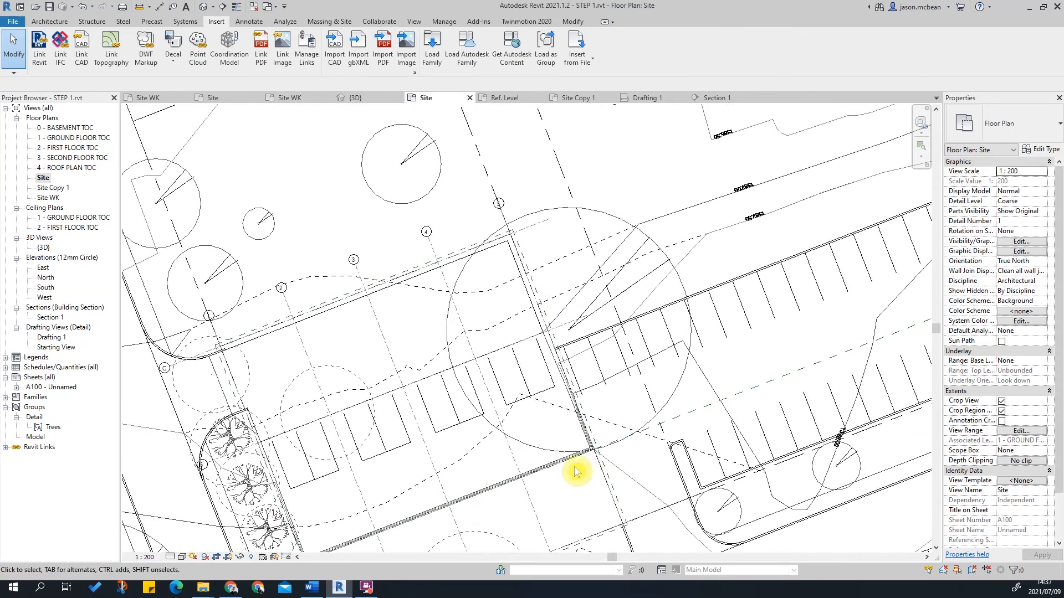
pyautogui.scroll(5, 604, 423)
pyautogui.scroll(-2, 543, 235)
# Leave the detail line command and review the contours and slab layout around the linked building in the Site plan.
pyautogui.scroll(-3, 606, 308)
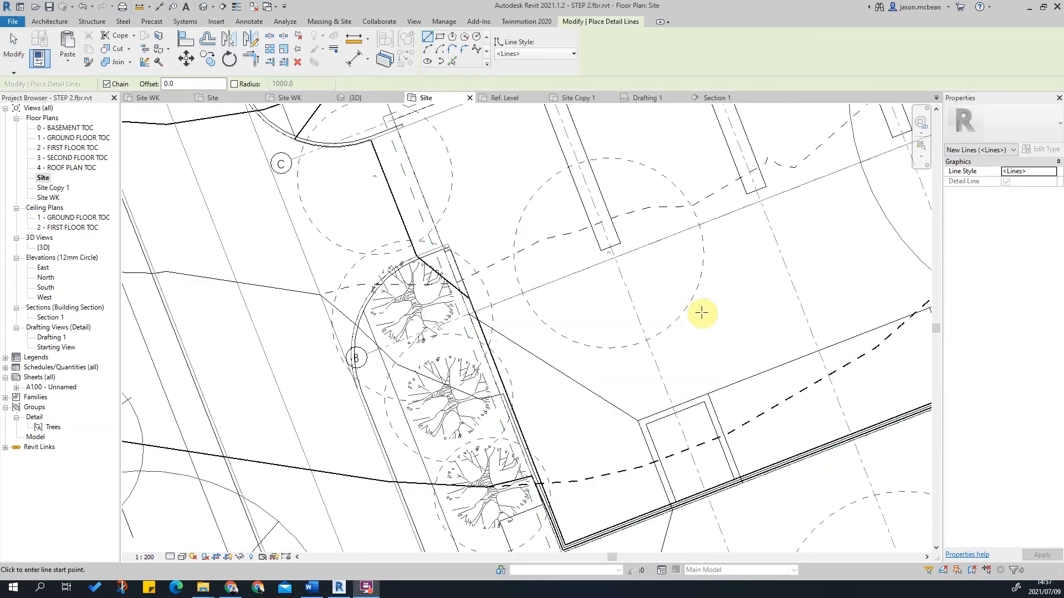
pyautogui.scroll(-2, 635, 272)
pyautogui.scroll(-1, 624, 332)
pyautogui.scroll(2, 625, 392)
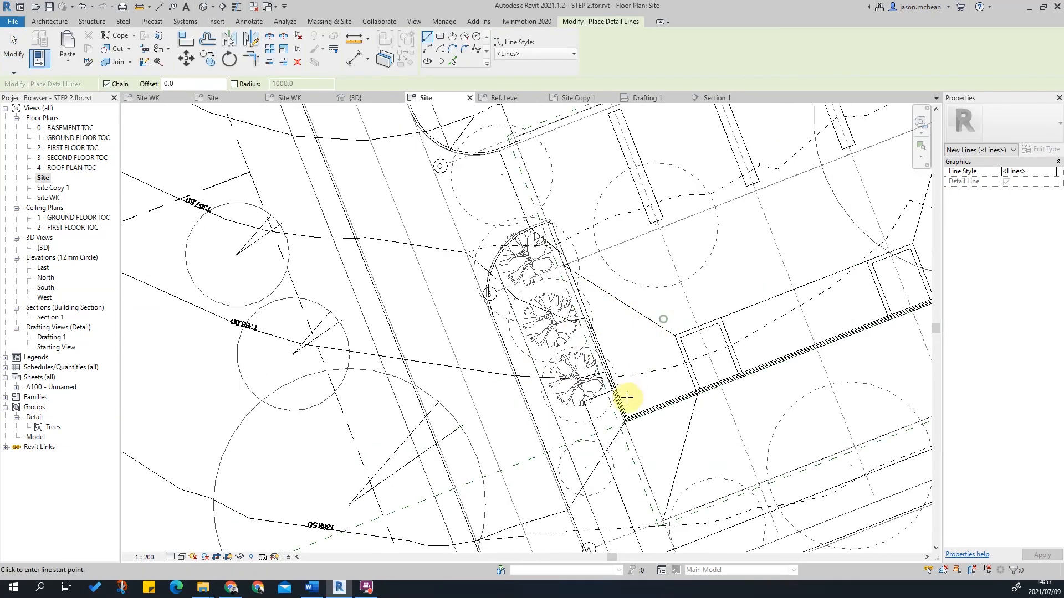
pyautogui.press('Escape')
pyautogui.scroll(2, 579, 272)
pyautogui.scroll(-2, 526, 292)
pyautogui.moveTo(632, 258); pyautogui.dragTo(539, 187, button='middle')
pyautogui.scroll(-1, 537, 187)
pyautogui.moveTo(538, 186); pyautogui.dragTo(547, 331, button='middle')
pyautogui.scroll(2, 546, 273)
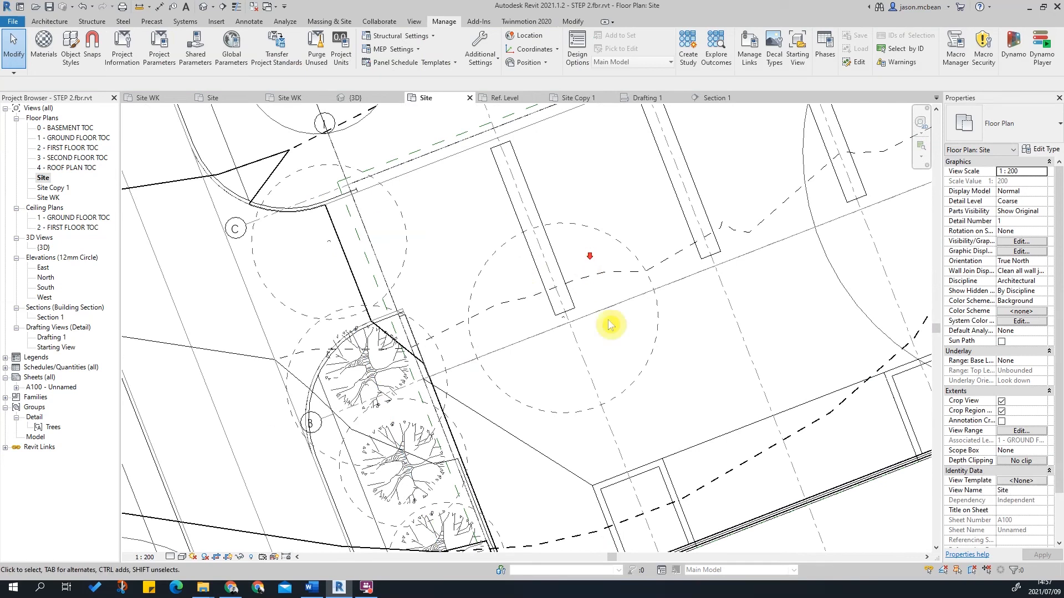
pyautogui.scroll(-3, 587, 266)
pyautogui.moveTo(650, 312); pyautogui.dragTo(615, 363, button='middle')
pyautogui.press('Escape')
pyautogui.press('Escape')
pyautogui.scroll(2, 499, 281)
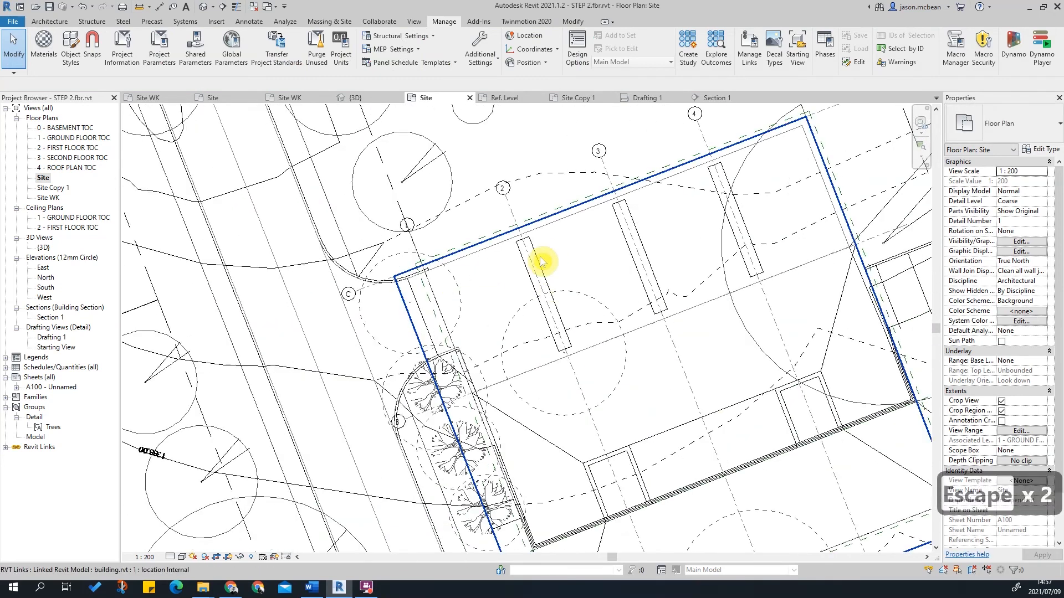
# Check the narrow rectangular slab openings along grids 2, 3 and 4 and the linked building.rvt model they belong to.
pyautogui.click(541, 261)
pyautogui.press('Escape')
pyautogui.press('Tab')
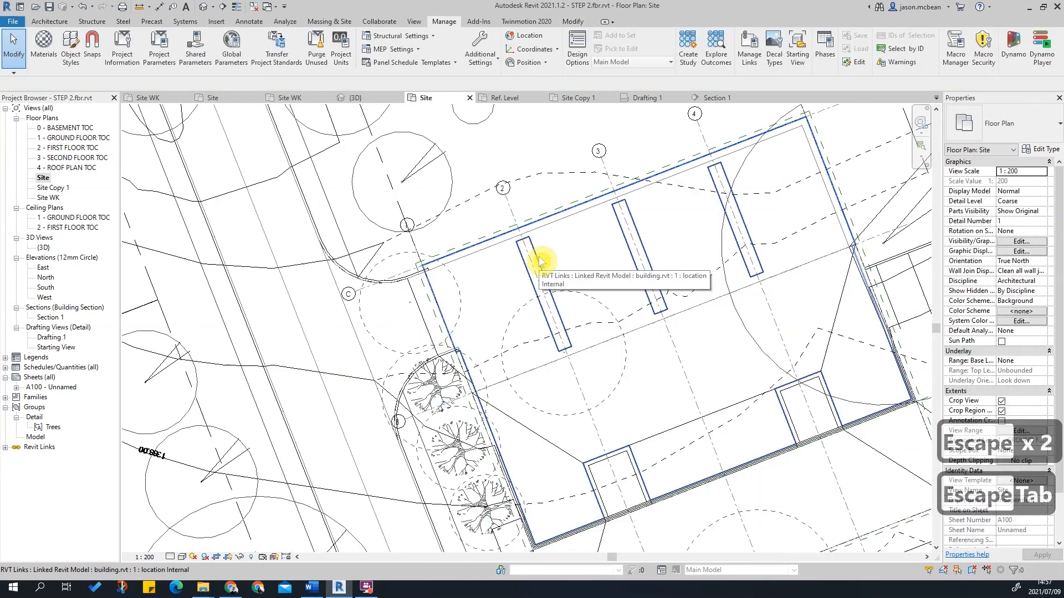
pyautogui.click(541, 261)
pyautogui.scroll(2, 541, 261)
pyautogui.press('Escape')
pyautogui.moveTo(577, 321); pyautogui.dragTo(539, 274, button='middle')
pyautogui.moveTo(603, 310); pyautogui.dragTo(545, 247, button='middle')
pyautogui.press('Escape')
pyautogui.click(41, 23)
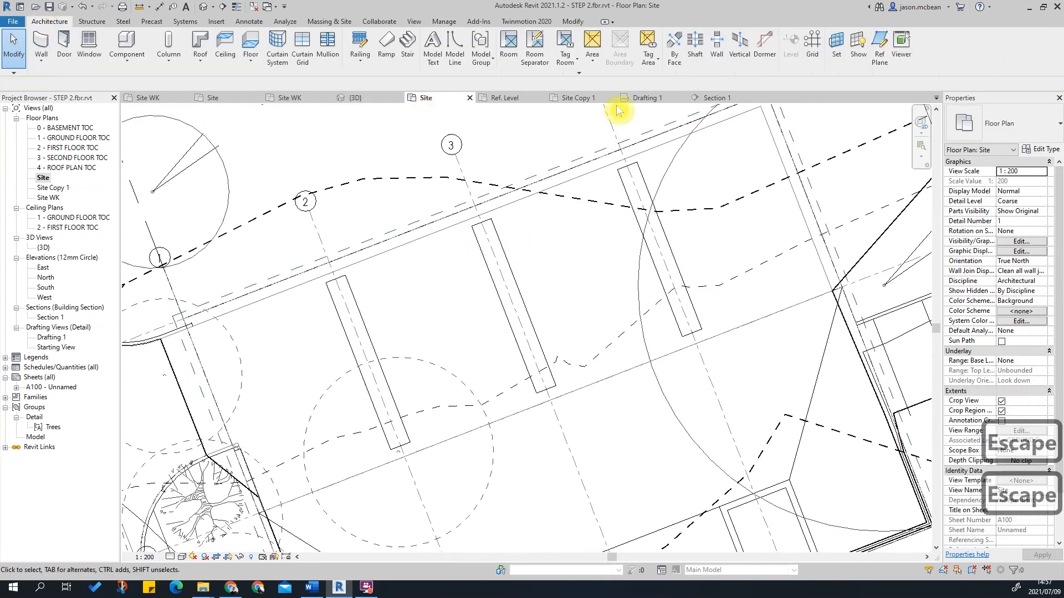
pyautogui.press('Escape')
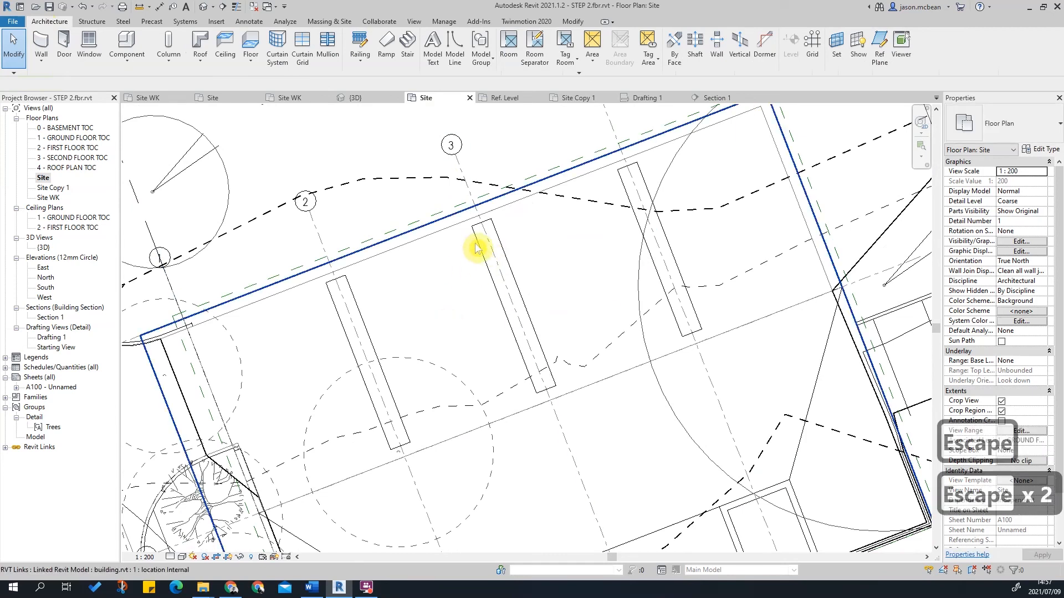
# Open the default 3D view and reset its temporary hide/isolate.
pyautogui.click(204, 6)
pyautogui.scroll(5, 570, 287)
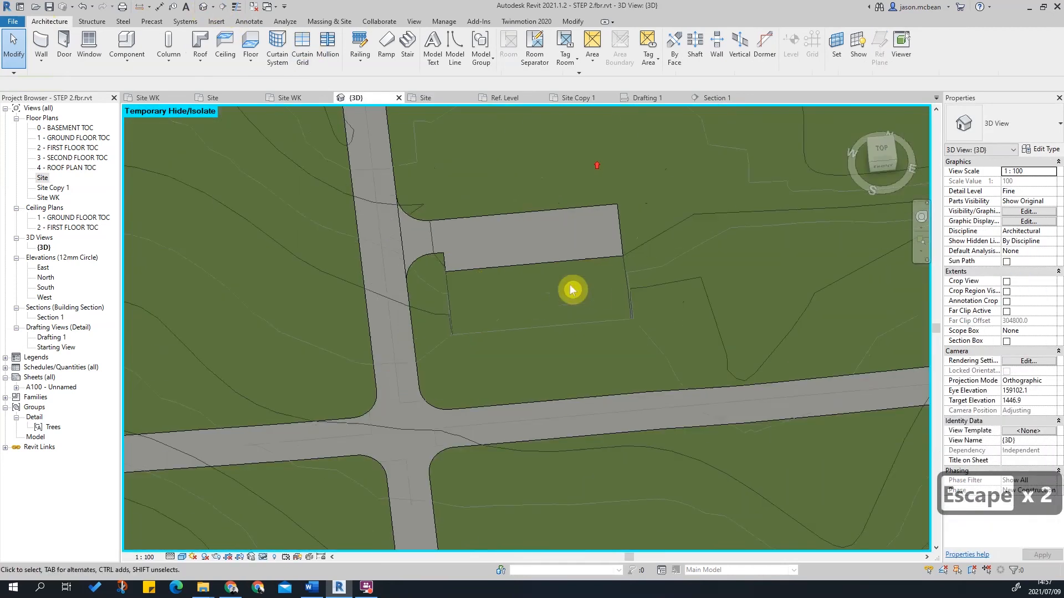
pyautogui.press('v')
pyautogui.press('g')
pyautogui.press('Escape')
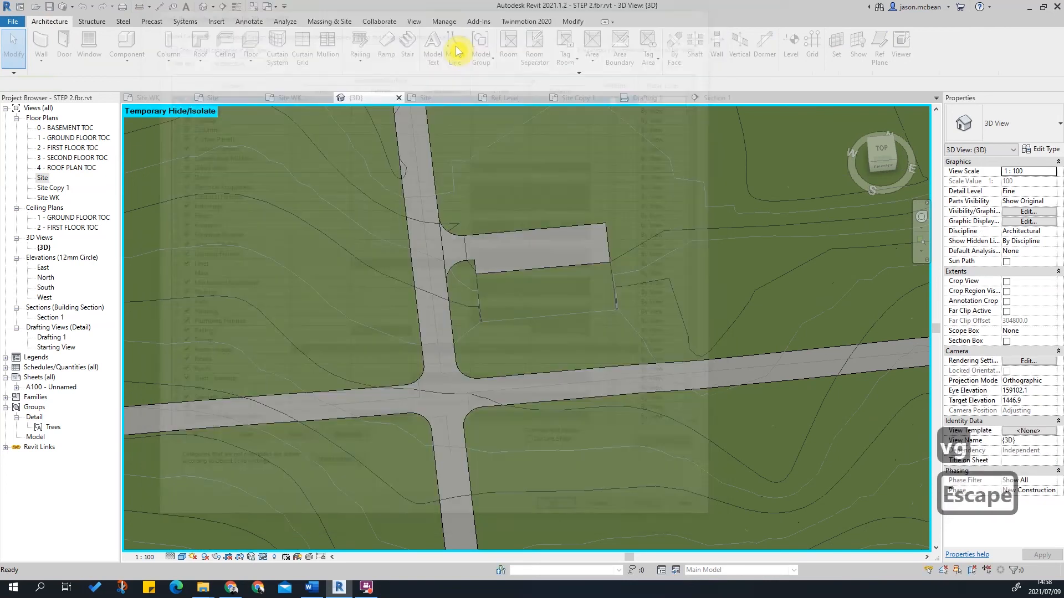
pyautogui.click(263, 557)
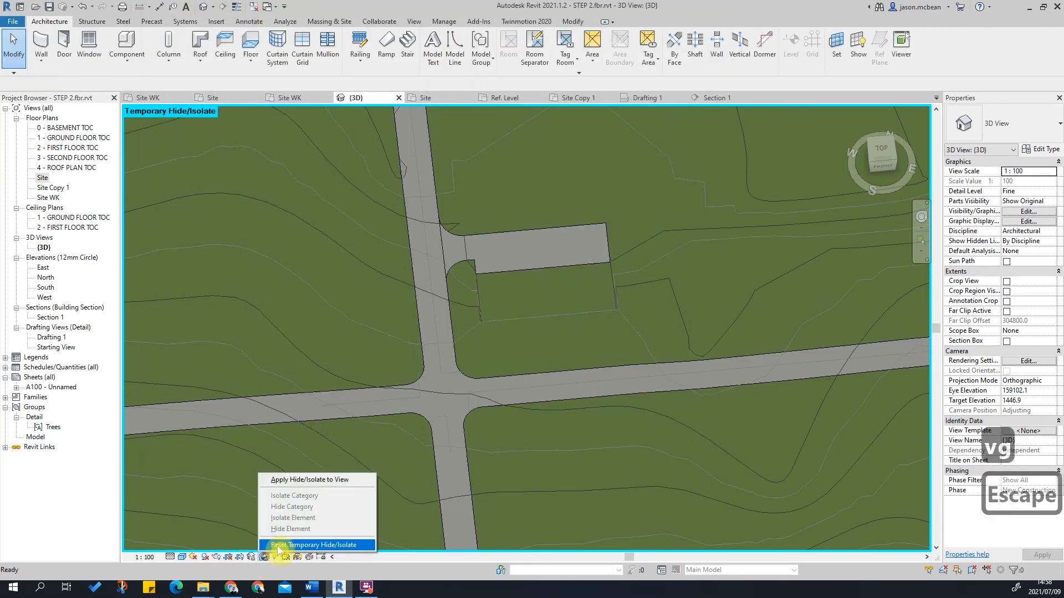
pyautogui.click(277, 545)
# Inspect the linked building's entrance gate, slab openings and surrounding terrain from several angles in the 3D view.
pyautogui.scroll(1, 574, 281)
pyautogui.scroll(2, 574, 281)
pyautogui.keyDown('shift'); pyautogui.moveTo(575, 281); pyautogui.dragTo(660, 320, button='middle'); pyautogui.keyUp('shift')
pyautogui.scroll(3, 554, 308)
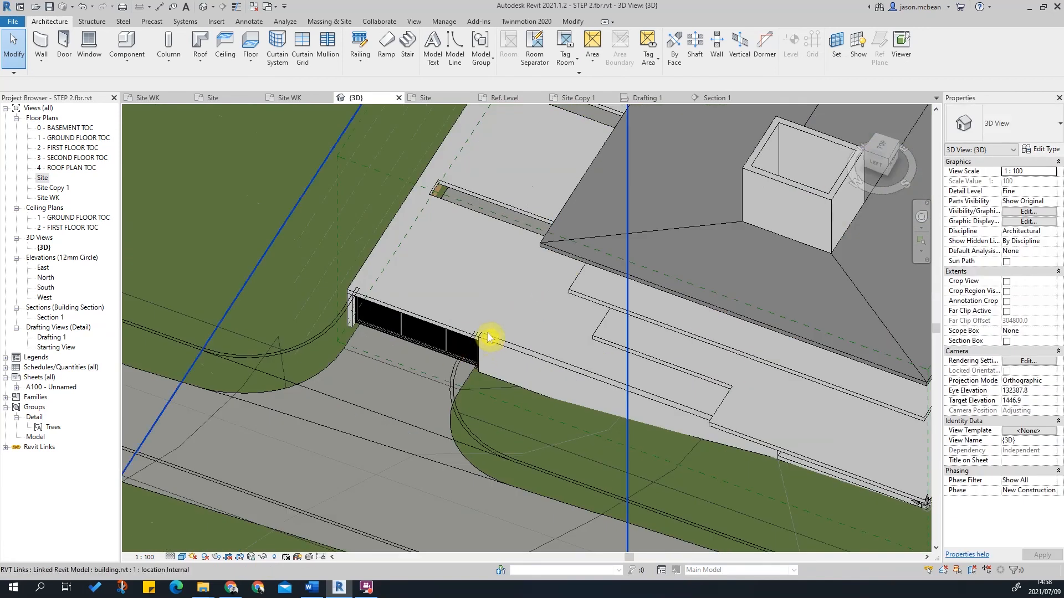
pyautogui.click(477, 354)
pyautogui.keyDown('shift'); pyautogui.moveTo(458, 373); pyautogui.dragTo(529, 341, button='middle'); pyautogui.keyUp('shift')
pyautogui.scroll(-6, 579, 271)
pyautogui.scroll(-3, 510, 416)
pyautogui.scroll(5, 537, 344)
pyautogui.keyDown('shift'); pyautogui.moveTo(527, 309); pyautogui.dragTo(556, 314, button='middle'); pyautogui.keyUp('shift')
pyautogui.moveTo(678, 421); pyautogui.dragTo(560, 122, button='middle')
pyautogui.press('Escape')
pyautogui.press('Escape')
pyautogui.scroll(3, 510, 466)
pyautogui.moveTo(563, 464); pyautogui.dragTo(504, 344, button='middle')
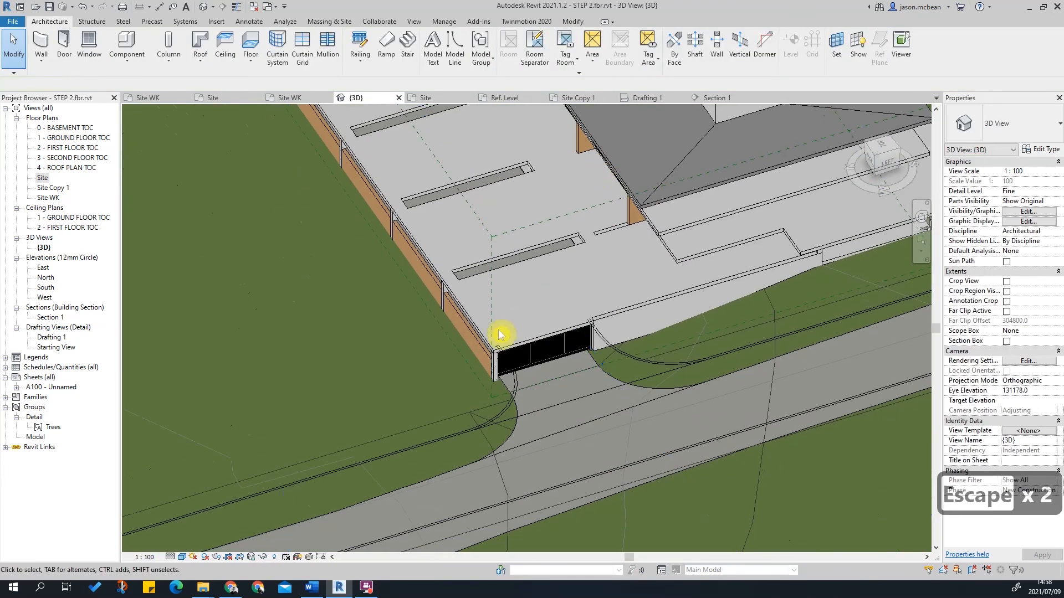
pyautogui.click(570, 250)
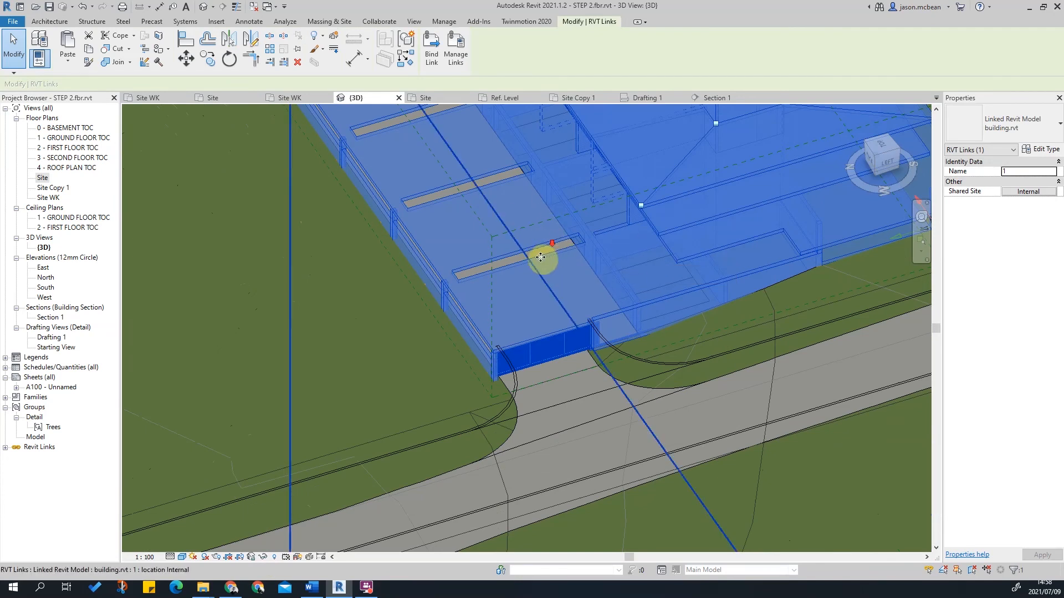
# Examine the linked building's entrance gate, the driveway in front of it and the terrain against the side wall in the 3D view.
pyautogui.scroll(-4, 544, 252)
pyautogui.press('Escape')
pyautogui.press('Escape')
pyautogui.scroll(5, 491, 302)
pyautogui.press('Escape')
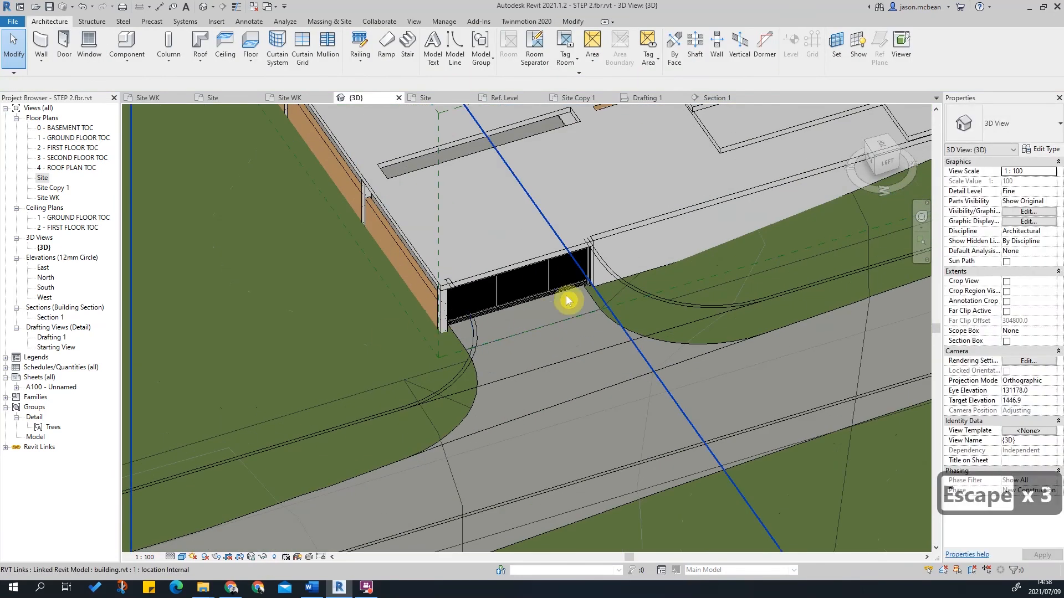
pyautogui.scroll(3, 500, 313)
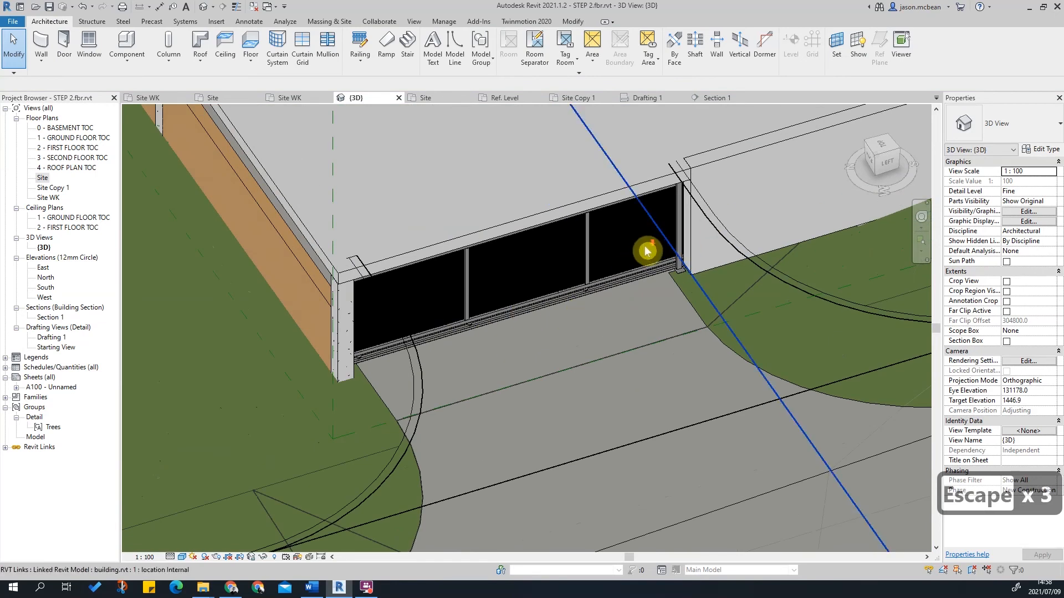
pyautogui.scroll(-2, 649, 253)
pyautogui.click(613, 261)
pyautogui.press('Escape')
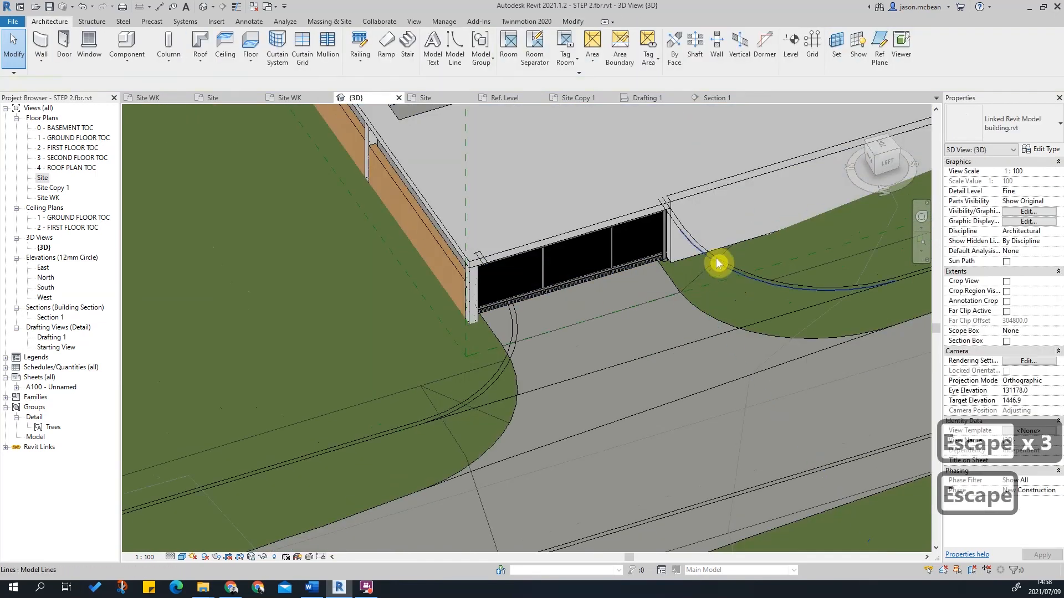
pyautogui.press('Escape')
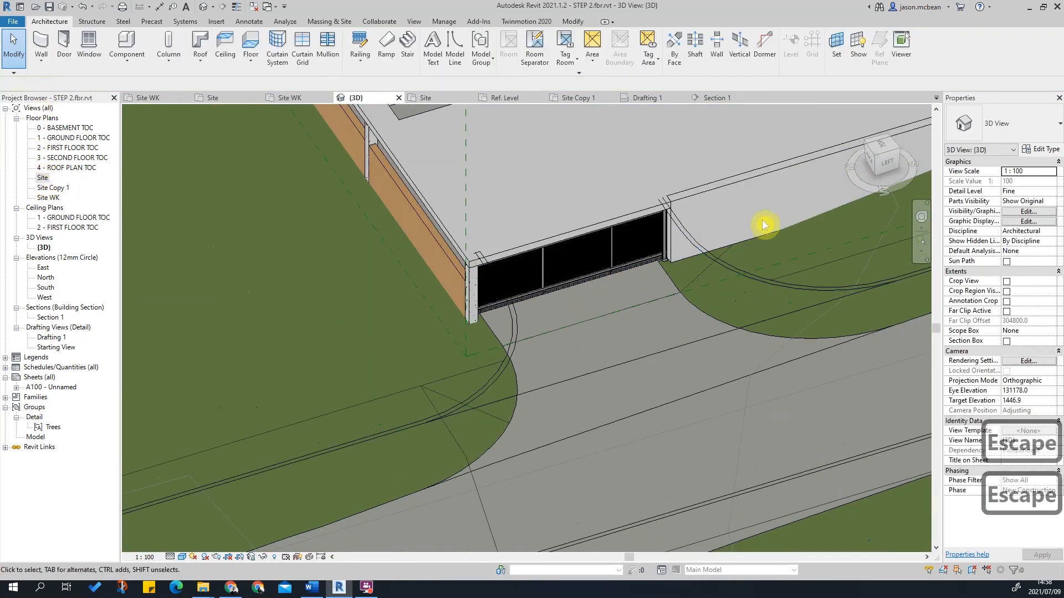
pyautogui.scroll(-3, 576, 291)
pyautogui.press('Escape')
pyautogui.scroll(-3, 577, 319)
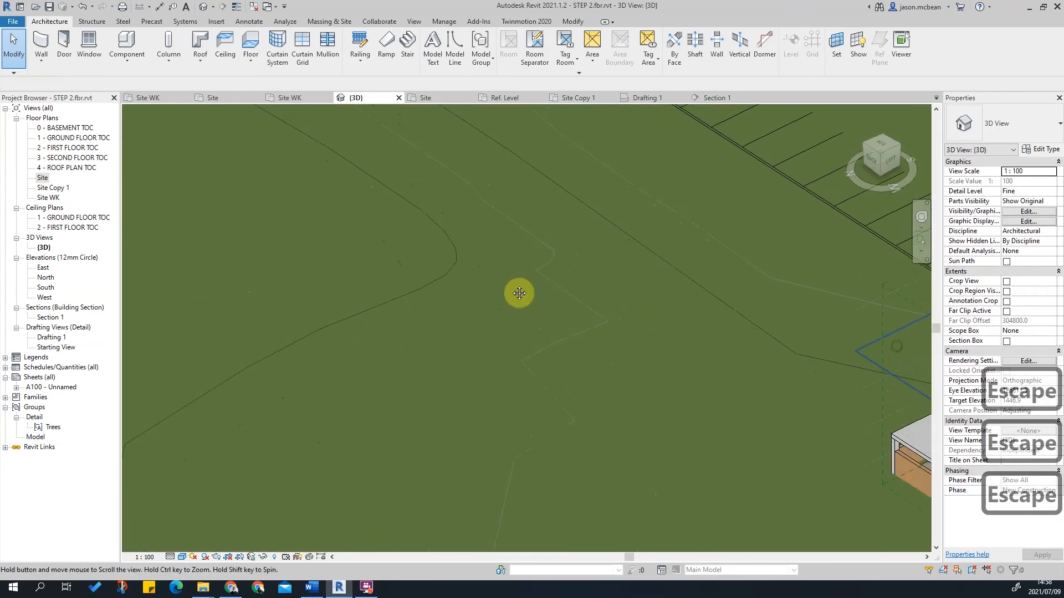
pyautogui.scroll(5, 661, 457)
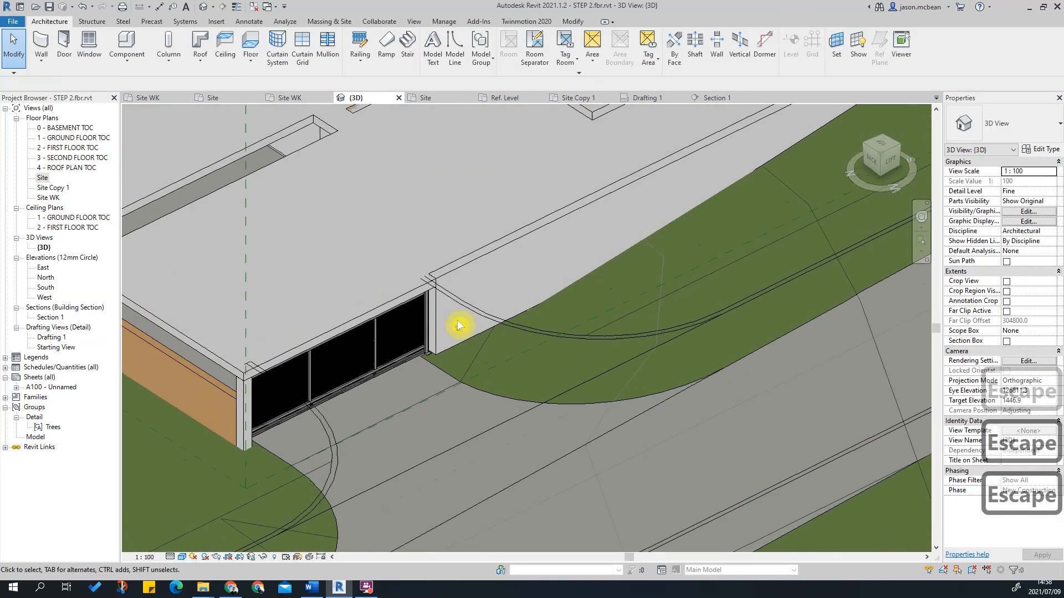
pyautogui.scroll(-5, 467, 314)
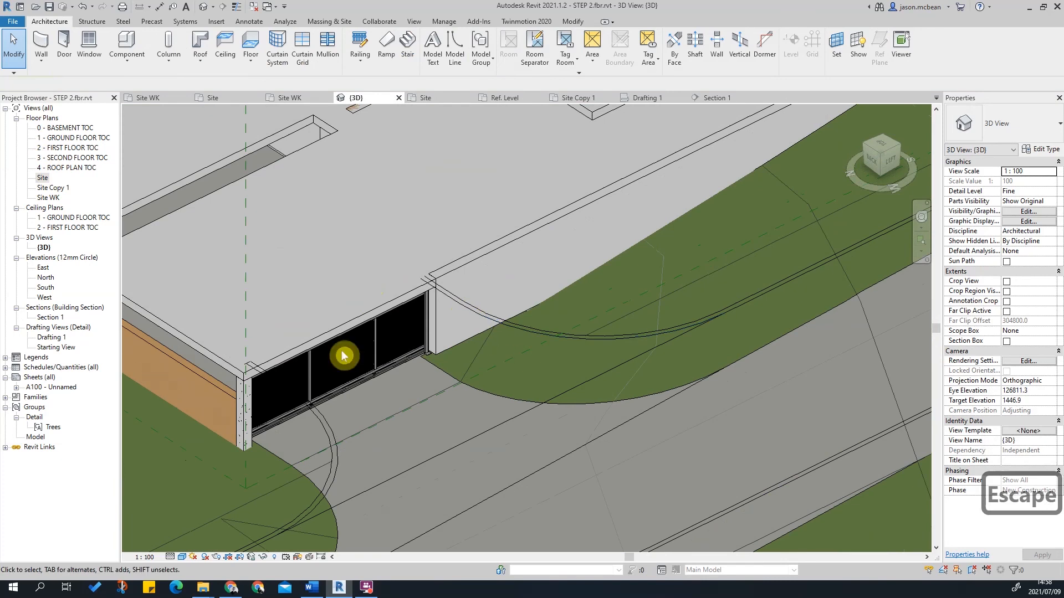
pyautogui.press('Escape')
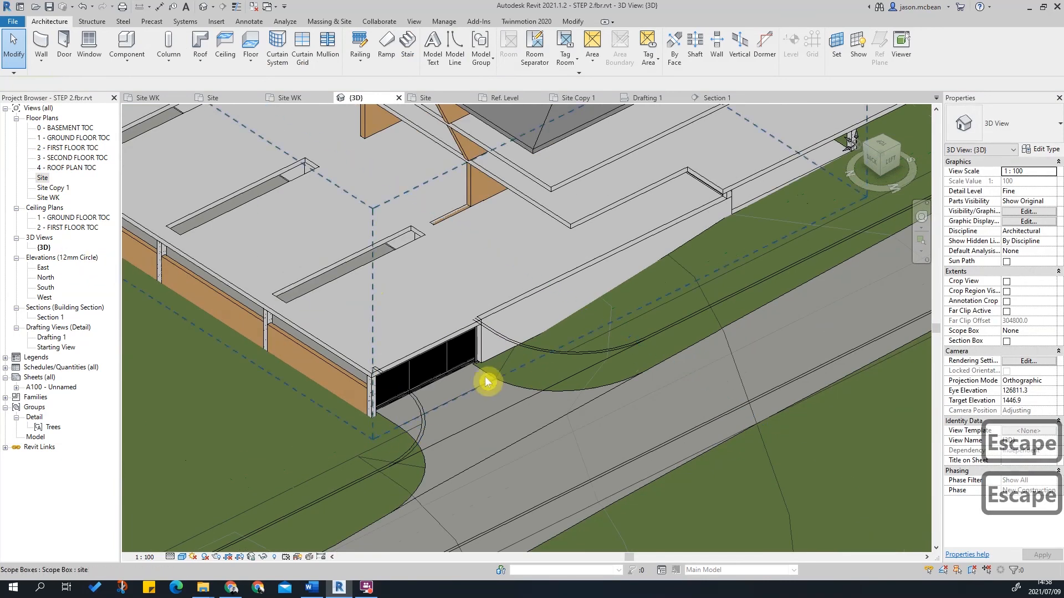
pyautogui.scroll(2, 500, 380)
pyautogui.keyDown('shift'); pyautogui.moveTo(737, 360); pyautogui.dragTo(710, 372, button='middle'); pyautogui.keyUp('shift')
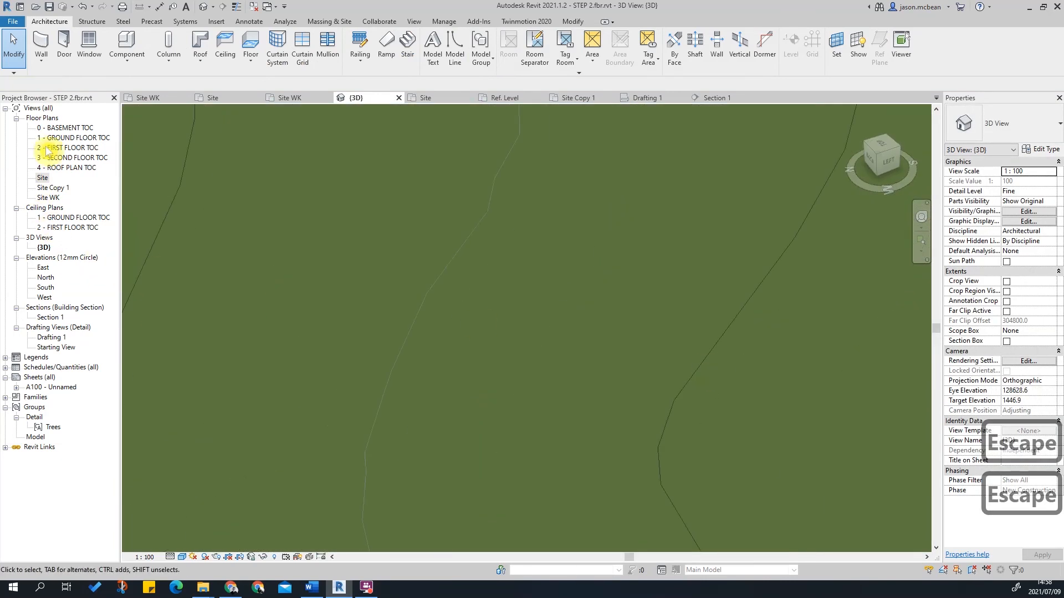
# Open the Site WK plan and examine the parking bays, gridlines and contours within the building's footprint.
pyautogui.doubleClick(42, 178)
pyautogui.doubleClick(48, 198)
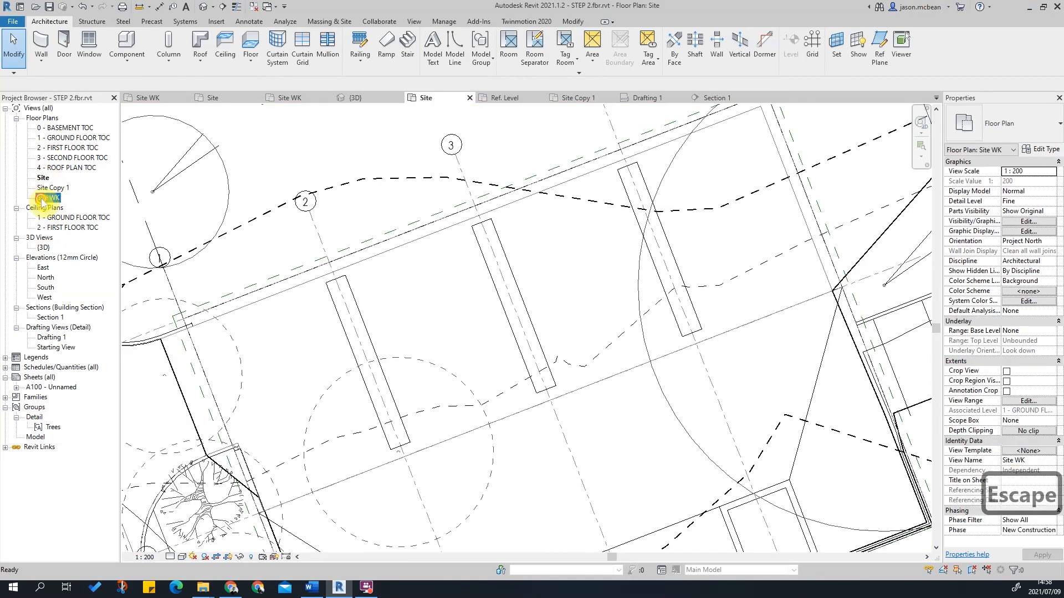
pyautogui.scroll(5, 473, 382)
pyautogui.moveTo(332, 227); pyautogui.dragTo(430, 330, button='middle')
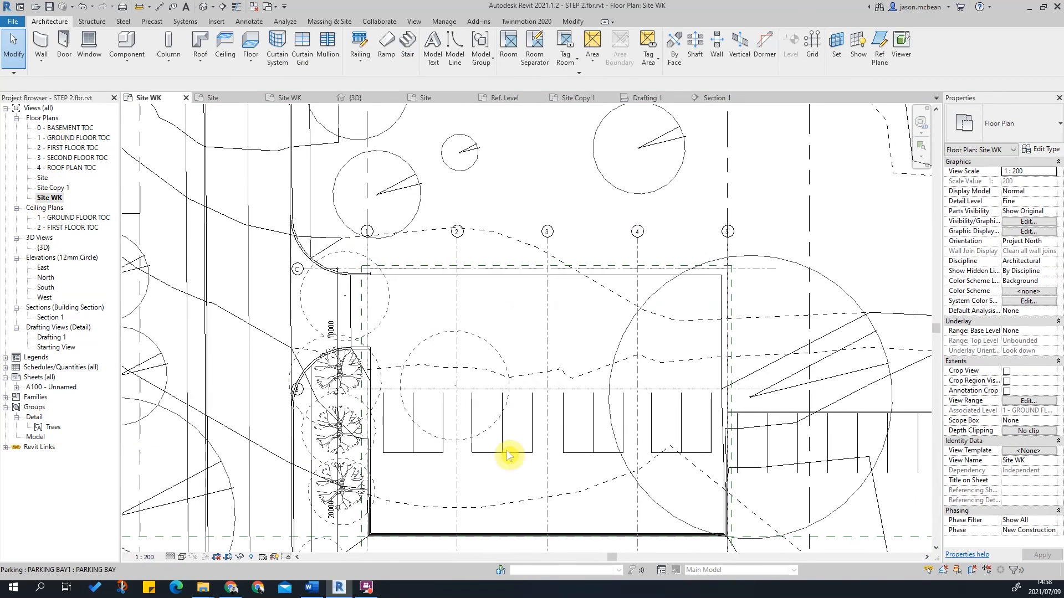
pyautogui.scroll(-2, 438, 283)
pyautogui.press('Escape')
pyautogui.scroll(-3, 443, 287)
pyautogui.scroll(4, 458, 333)
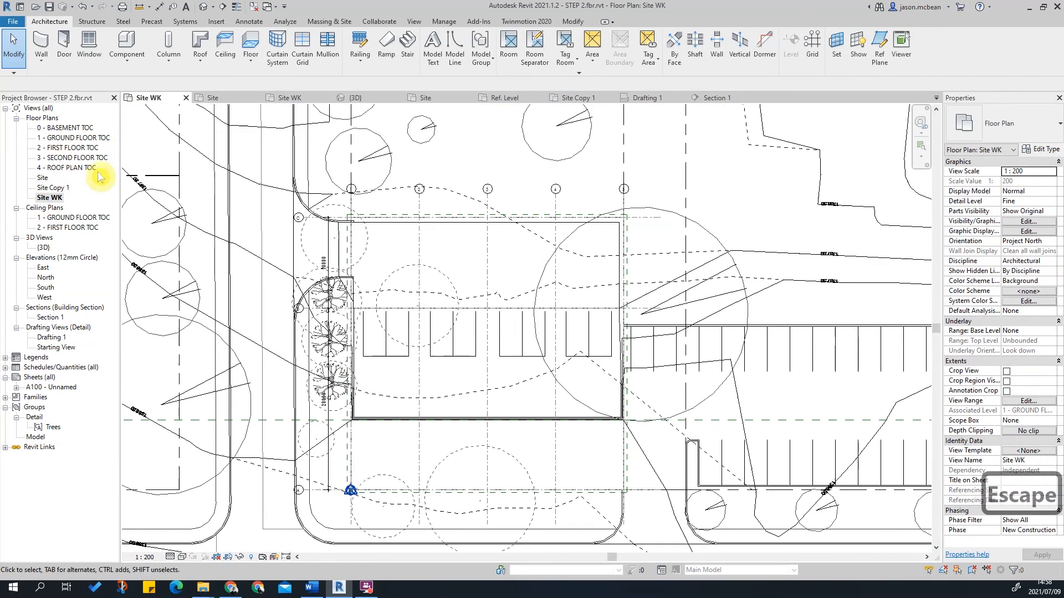
# Return to the Site plan and check the linked building's extent around the slab openings on grids 2, 3 and 4.
pyautogui.doubleClick(42, 178)
pyautogui.press('Escape')
pyautogui.press('Escape')
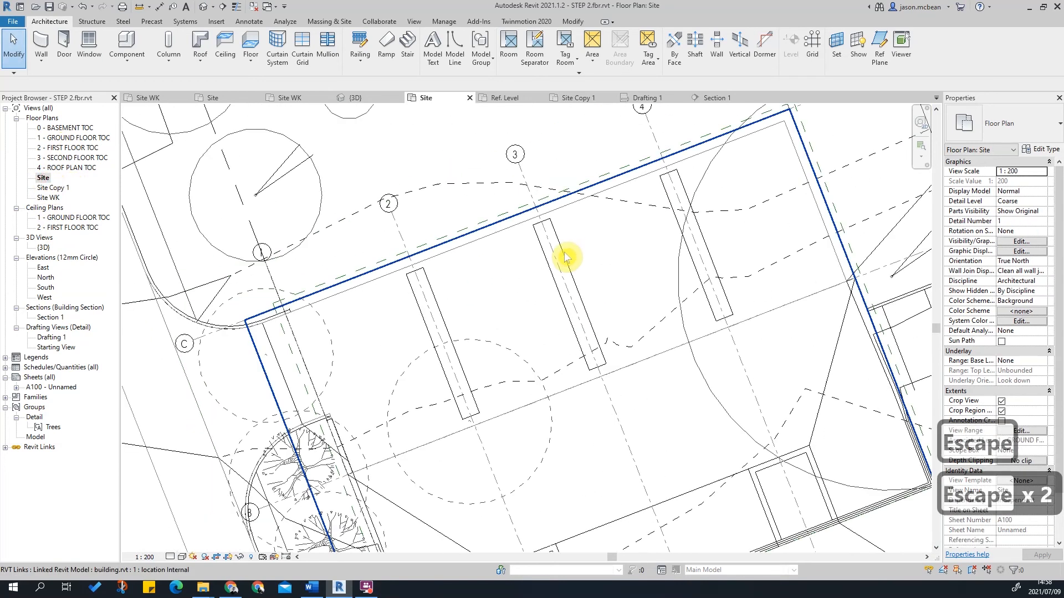
pyautogui.click(565, 255)
pyautogui.scroll(-2, 564, 252)
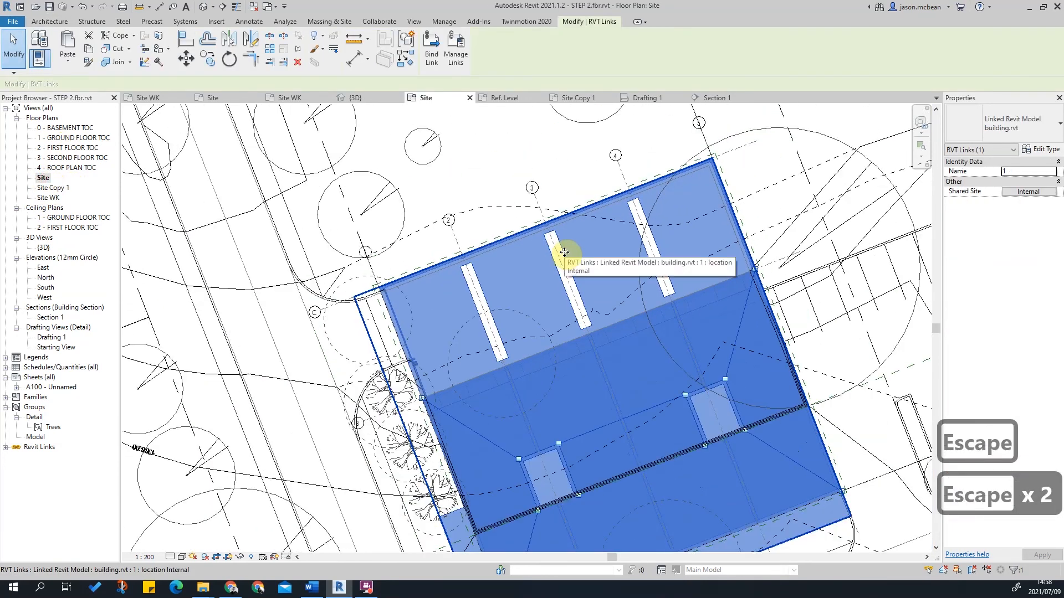
pyautogui.scroll(-4, 595, 277)
pyautogui.scroll(3, 550, 229)
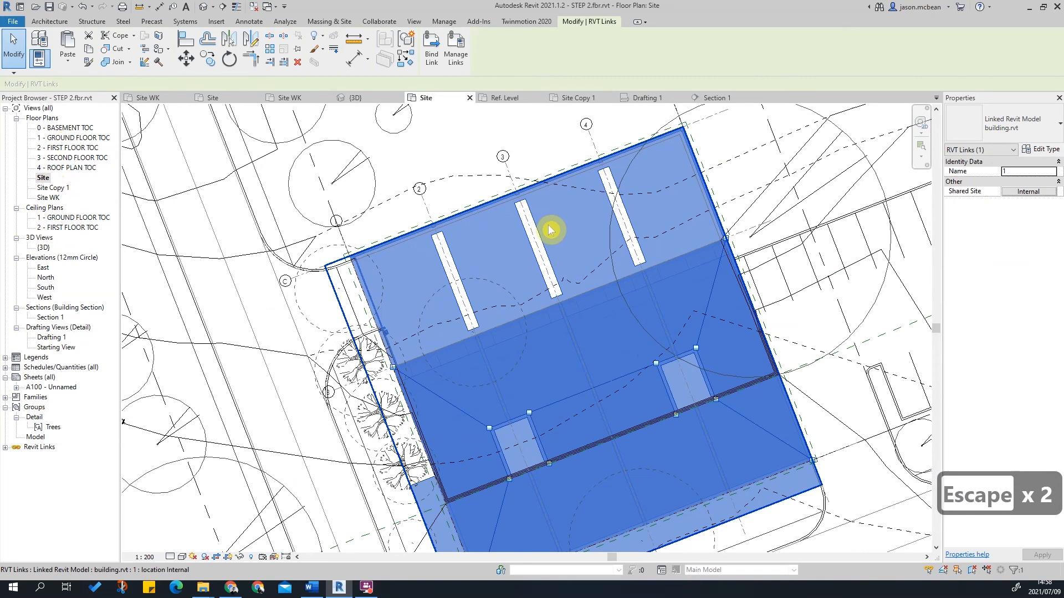
pyautogui.press('Escape')
pyautogui.press('Tab')
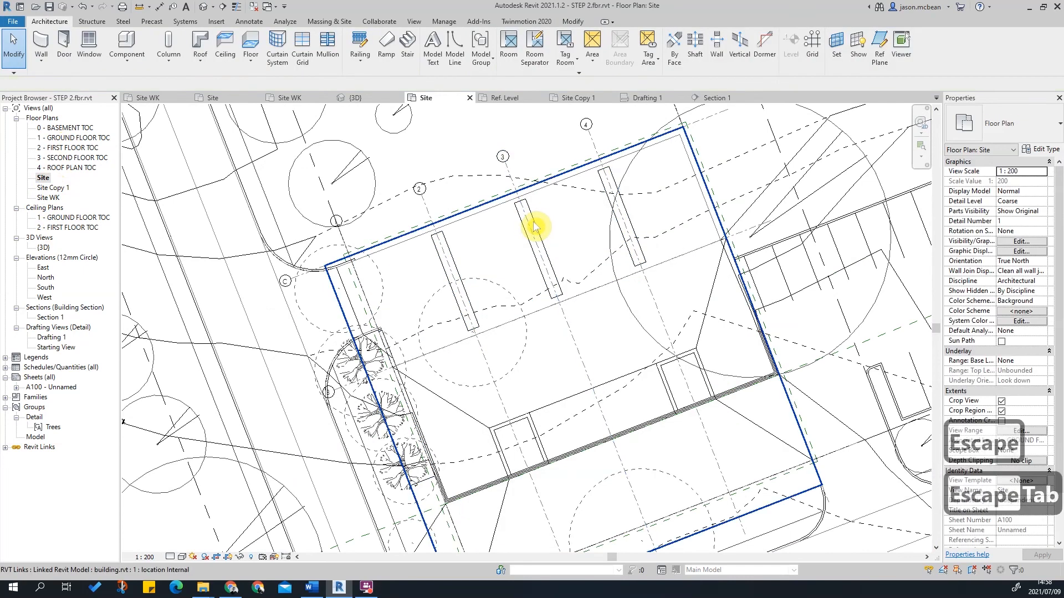
pyautogui.press('Tab')
pyautogui.click(561, 283)
pyautogui.rightClick(554, 223)
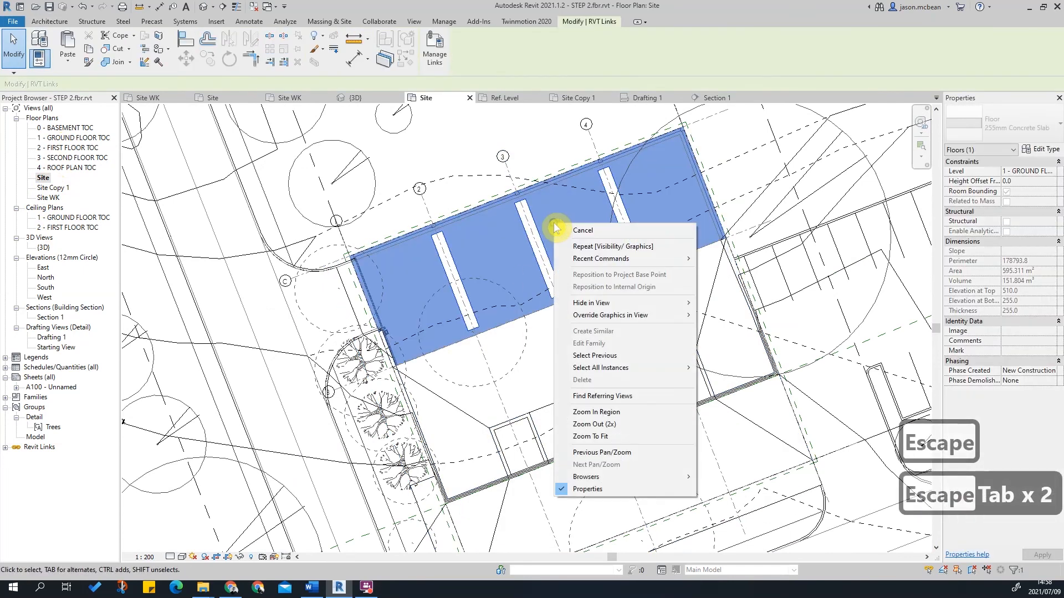
pyautogui.moveTo(610, 303)
pyautogui.press('Escape')
pyautogui.press('Escape')
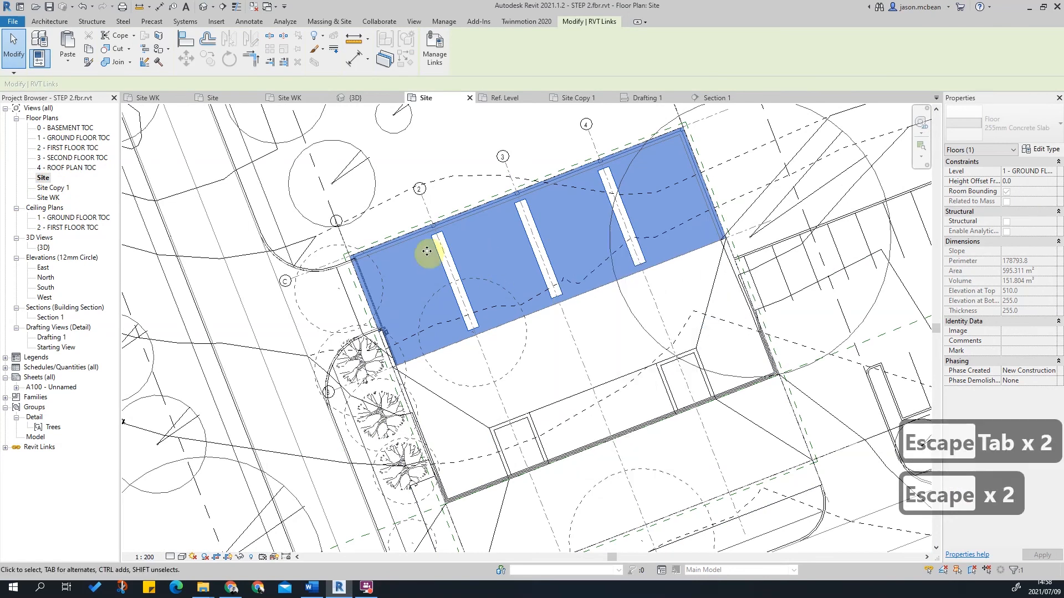
pyautogui.scroll(2, 427, 246)
pyautogui.press('Escape')
pyautogui.press('Escape')
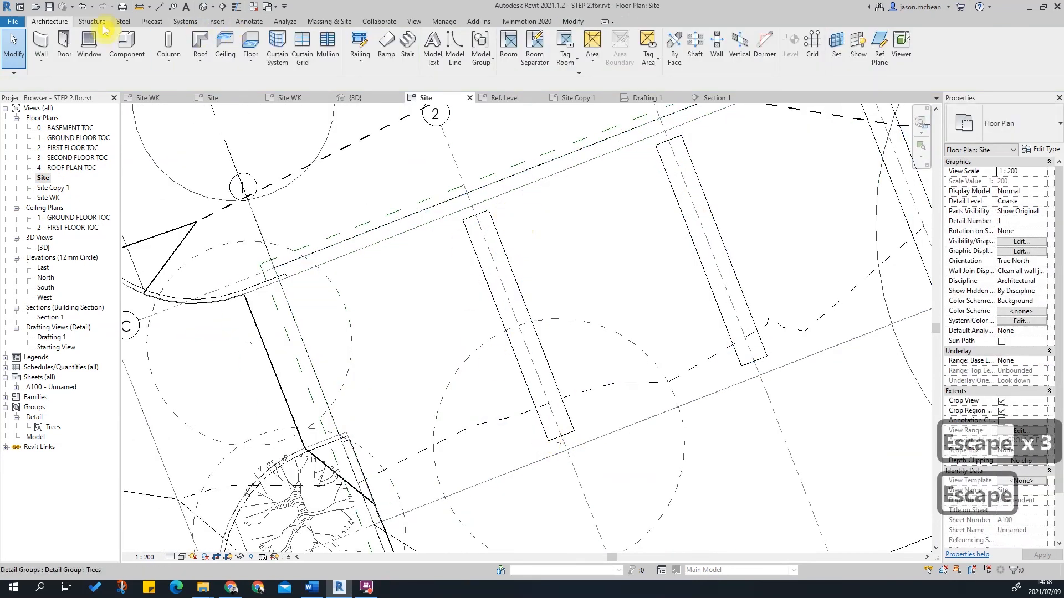
# Trace the slab opening on grid 2 with detail lines in the <Overhead> style, picking its whole outline as a chain.
pyautogui.click(249, 21)
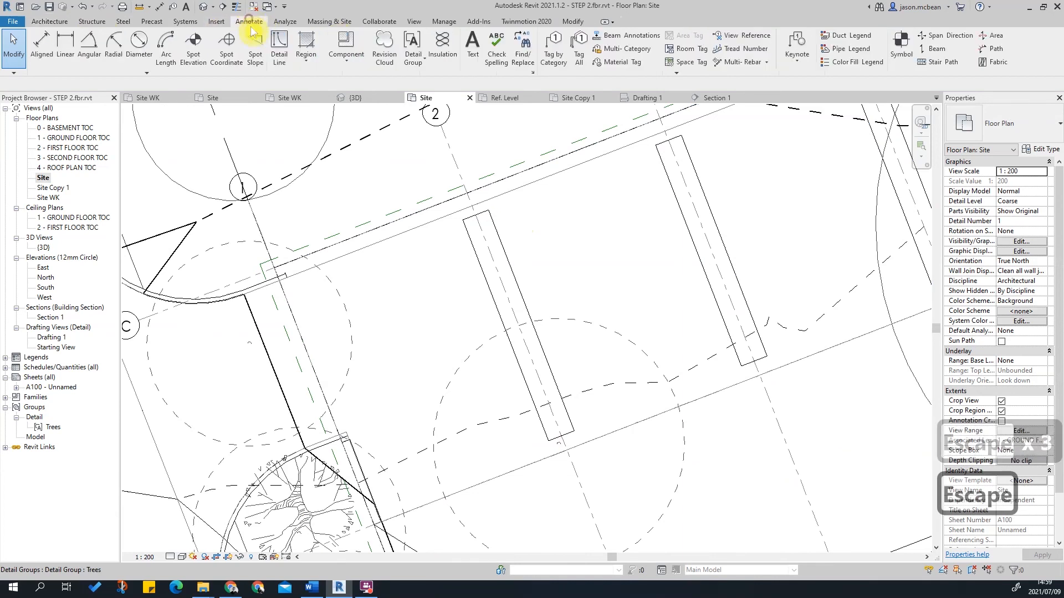
pyautogui.click(278, 44)
pyautogui.click(549, 58)
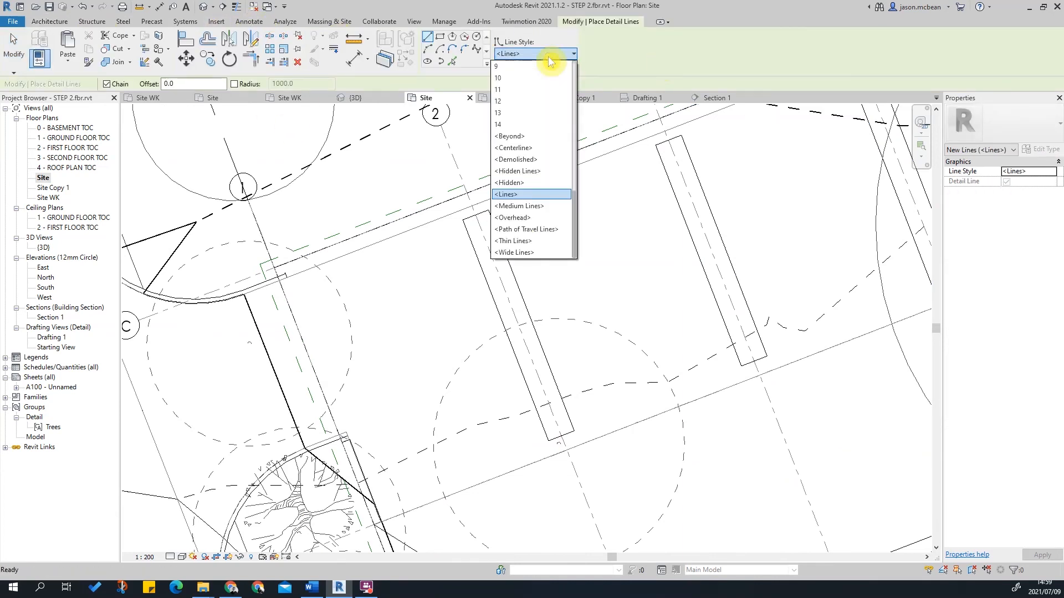
pyautogui.click(519, 218)
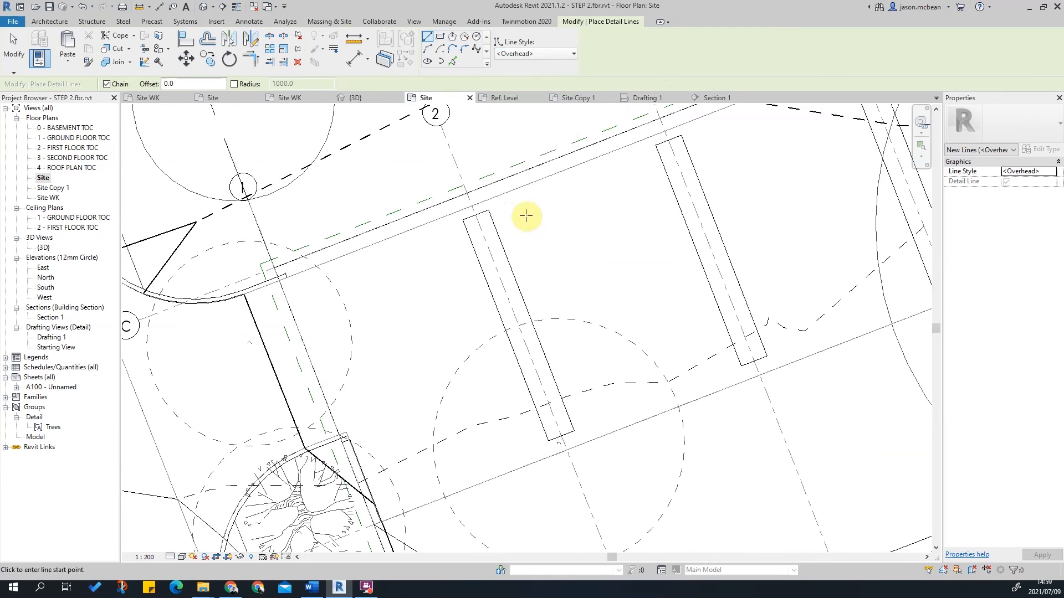
pyautogui.click(452, 61)
pyautogui.press('Tab')
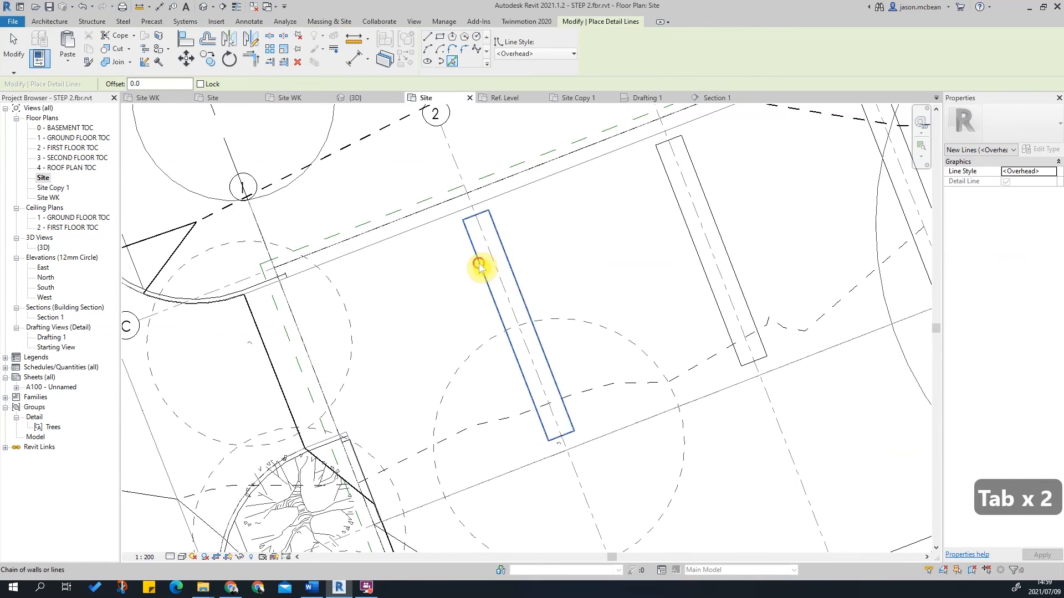
pyautogui.click(479, 267)
# Try to pick the outline of the slab opening on grid 3 as one chain for the detail lines.
pyautogui.press('Tab')
pyautogui.press('Tab')
pyautogui.press('Tab')
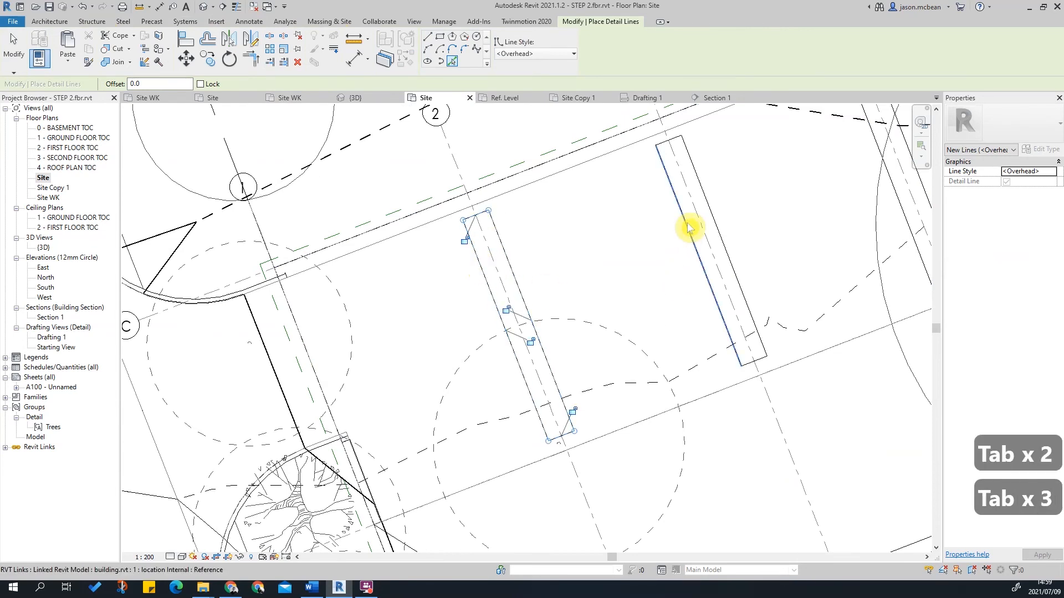
pyautogui.press('Tab')
pyautogui.press('Tab')
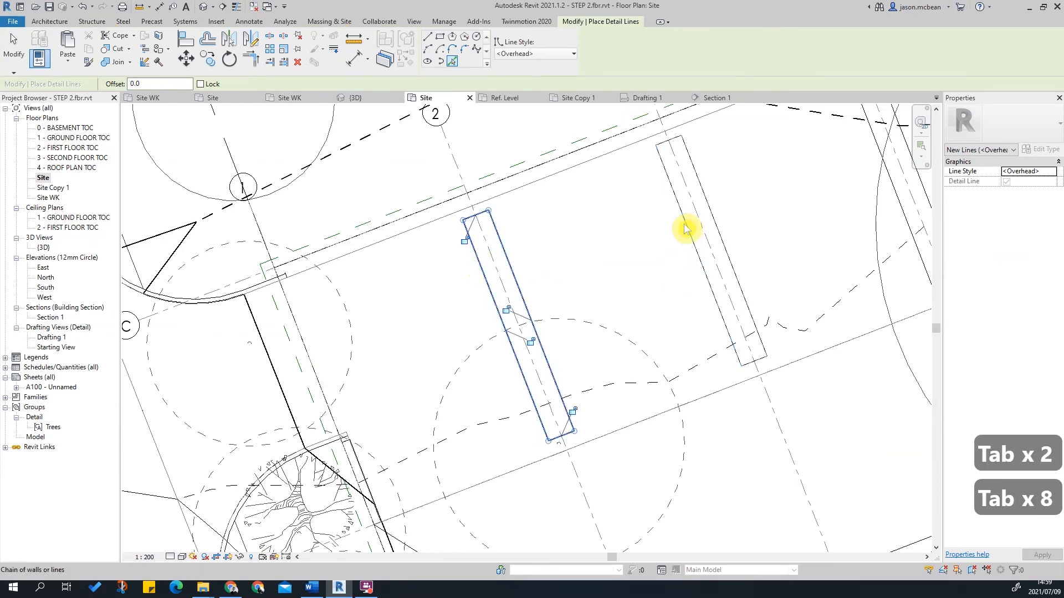
pyautogui.press('Tab')
pyautogui.press('Tab')
pyautogui.press('Tab')
pyautogui.press('Escape')
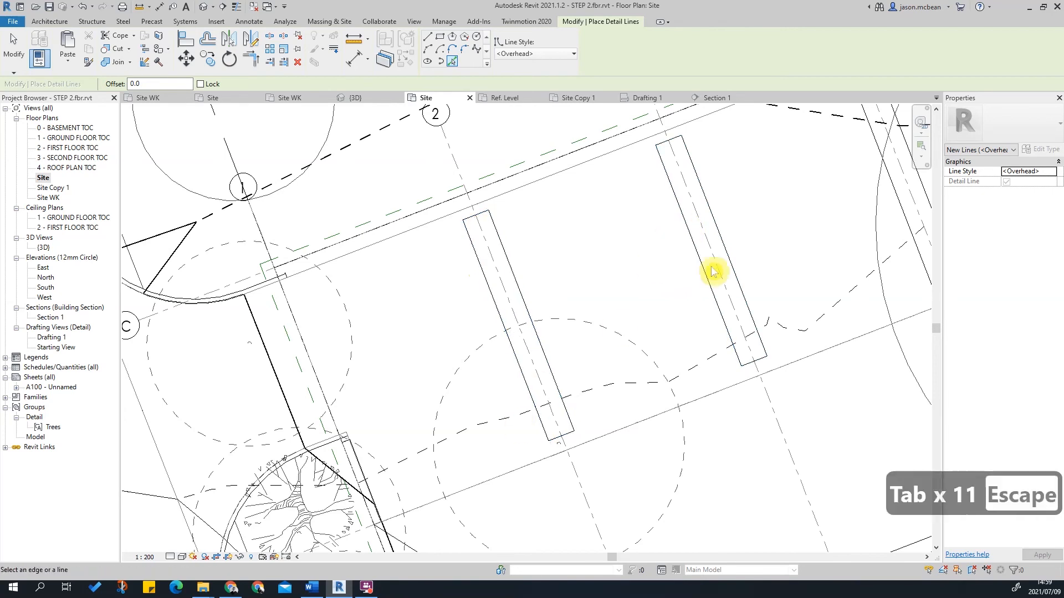
pyautogui.press('Tab')
pyautogui.press('Tab')
pyautogui.press('Tab')
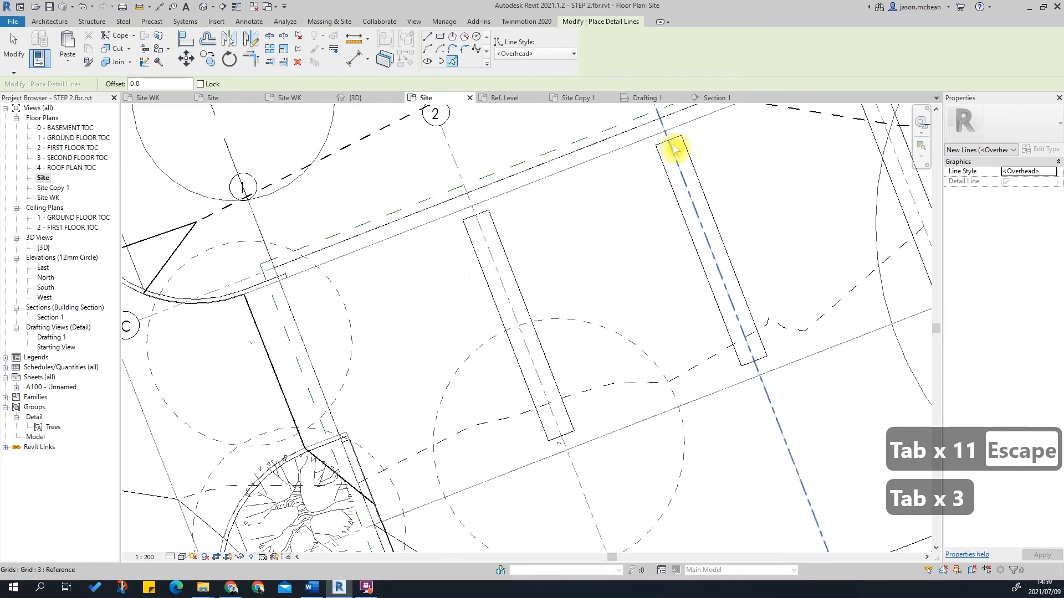
pyautogui.press('Tab')
pyautogui.press('Tab')
pyautogui.press('Tab')
pyautogui.press('Tab')
pyautogui.press('Tab')
# Trace the slab opening on grid 3 with <Overhead> detail lines, picking its edges one by one.
pyautogui.scroll(4, 698, 143)
pyautogui.scroll(-3, 556, 171)
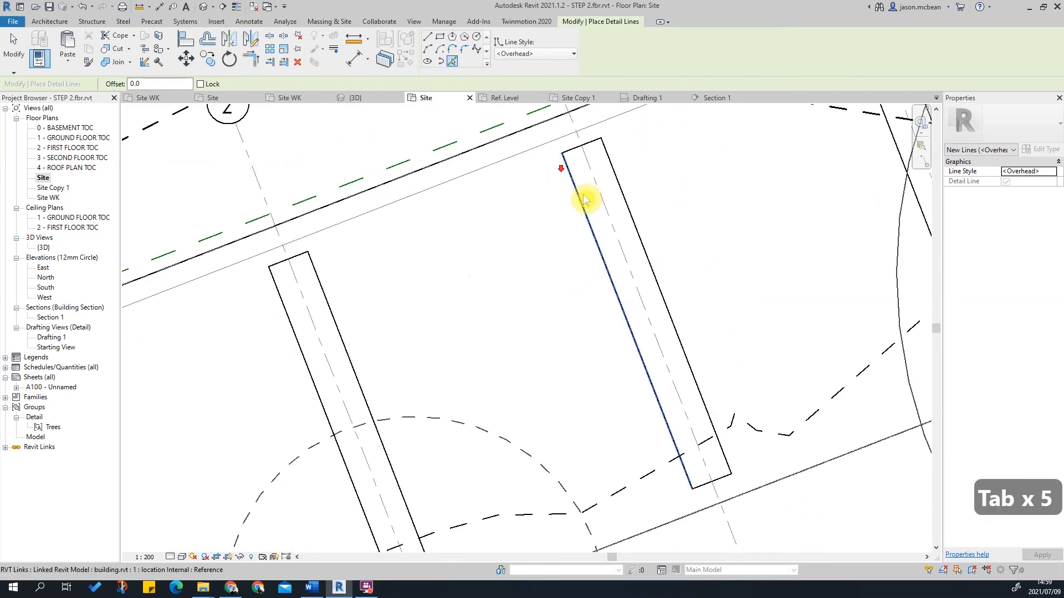
pyautogui.click(577, 197)
pyautogui.click(571, 150)
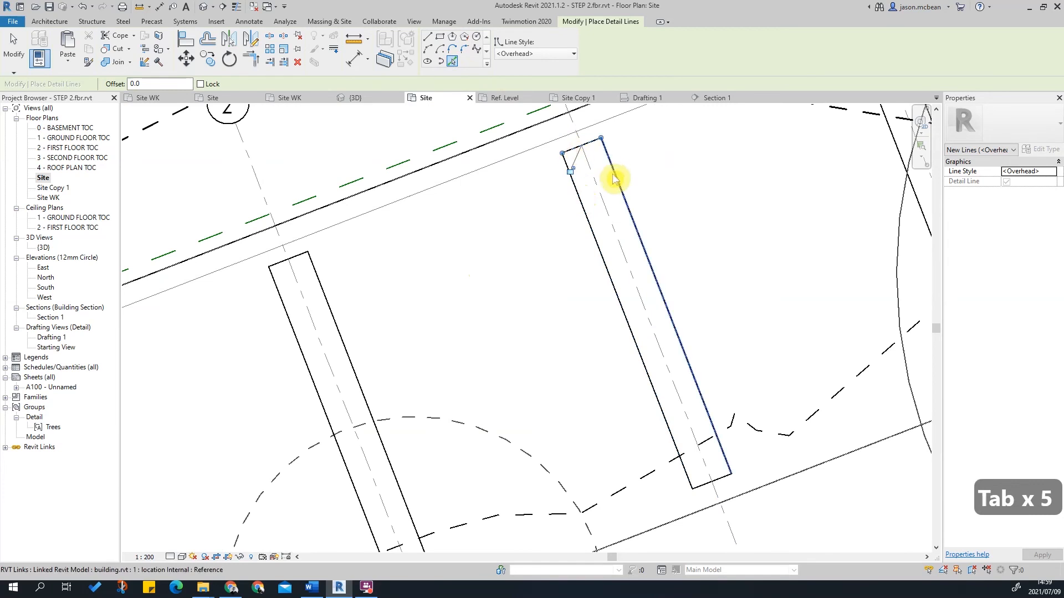
pyautogui.click(701, 491)
# Trace the edges of the slab opening on grid 4 with <Overhead> detail lines and end the detail line command.
pyautogui.scroll(-2, 536, 411)
pyautogui.moveTo(729, 332); pyautogui.dragTo(494, 352, button='middle')
pyautogui.scroll(3, 527, 411)
pyautogui.click(493, 364)
pyautogui.click(533, 319)
pyautogui.scroll(-2, 697, 411)
pyautogui.scroll(3, 513, 149)
pyautogui.scroll(-4, 665, 222)
pyautogui.press('Escape')
pyautogui.press('Escape')
pyautogui.scroll(2, 463, 197)
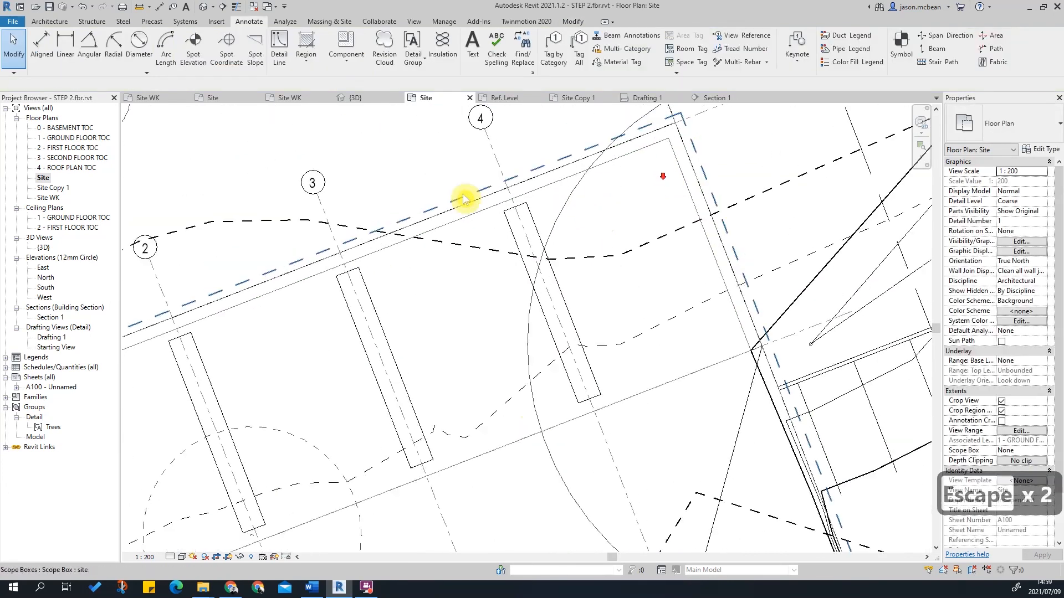
pyautogui.press('Tab')
pyautogui.press('Tab')
pyautogui.click(506, 227)
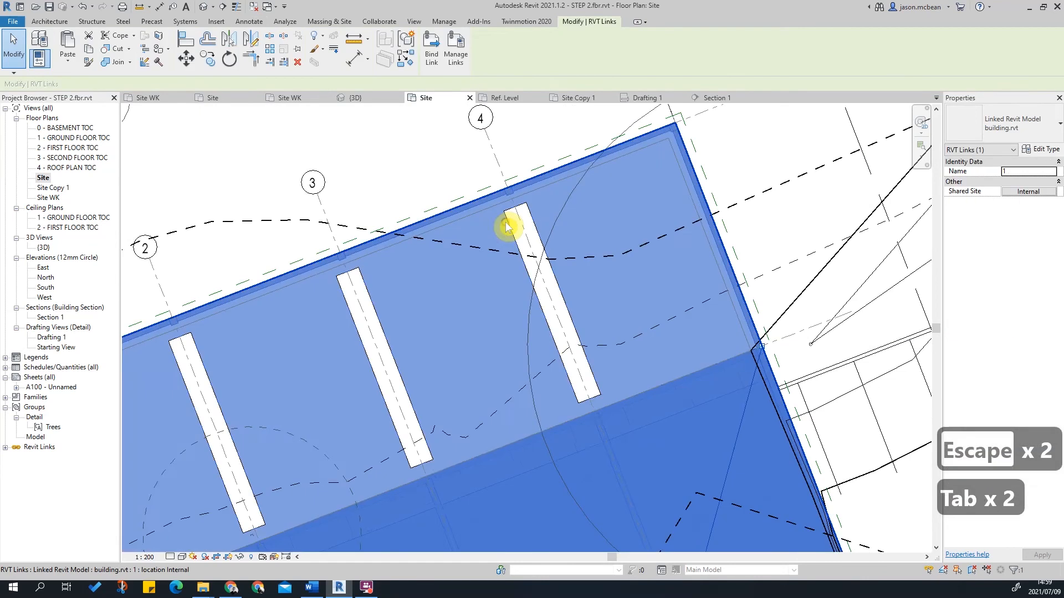
pyautogui.press('Escape')
pyautogui.press('Escape')
# Select the 255mm Concrete Slab floor inside the linked building and hide that element in the Site plan.
pyautogui.scroll(-2, 665, 266)
pyautogui.press('Tab')
pyautogui.press('Tab')
pyautogui.press('Tab')
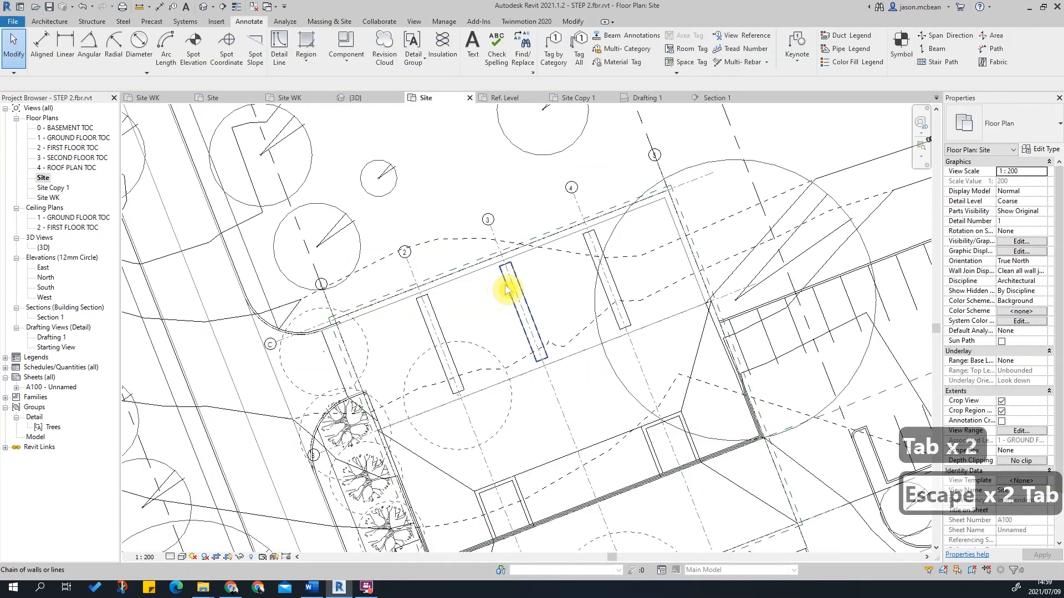
pyautogui.click(506, 288)
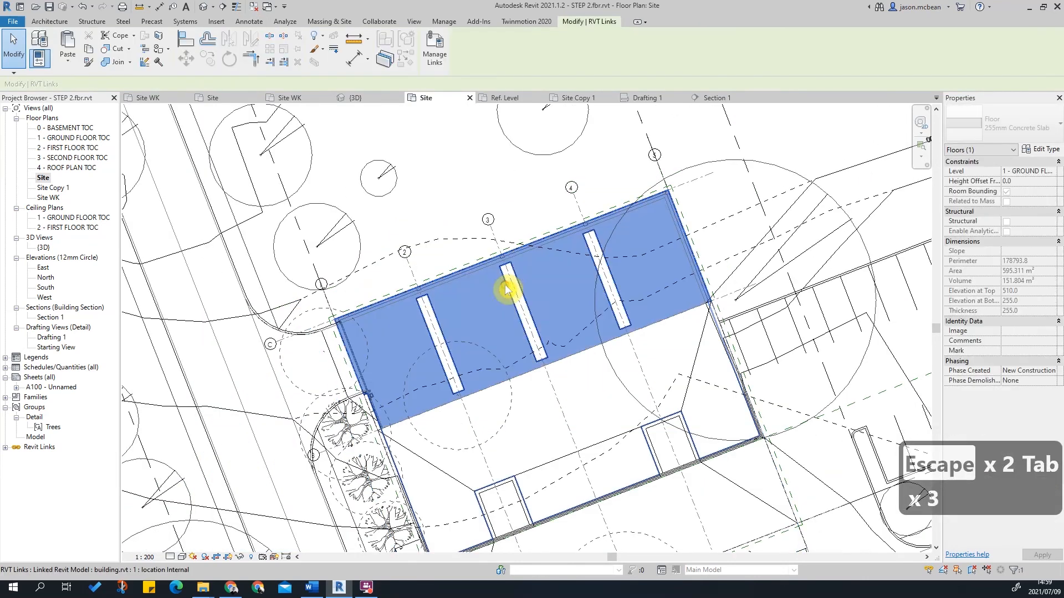
pyautogui.rightClick(506, 289)
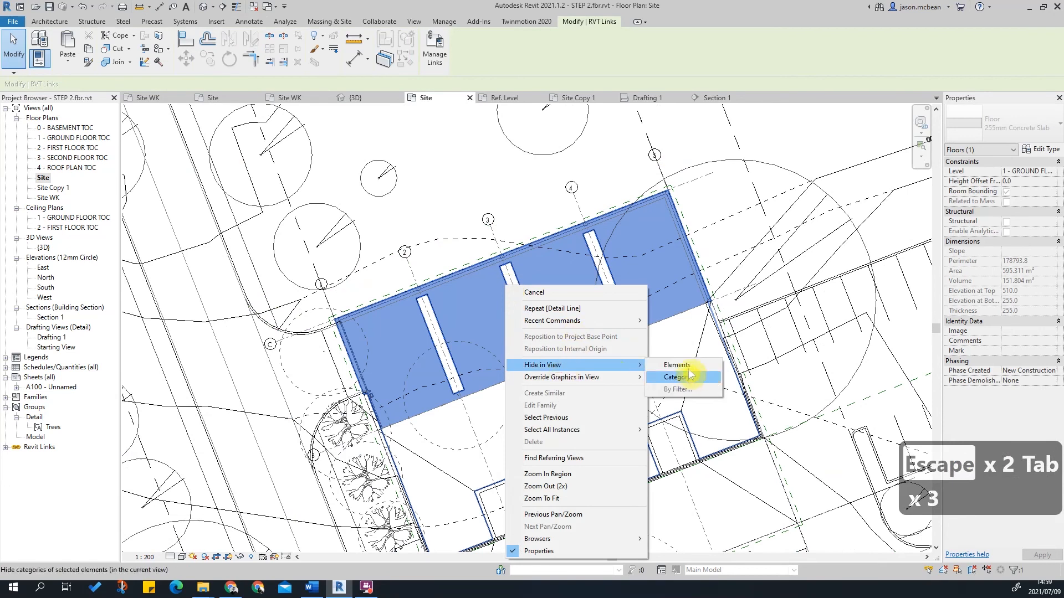
pyautogui.moveTo(557, 363)
pyautogui.click(678, 365)
pyautogui.scroll(3, 499, 288)
pyautogui.press('Escape')
pyautogui.press('Escape')
pyautogui.press('Escape')
pyautogui.press('Escape')
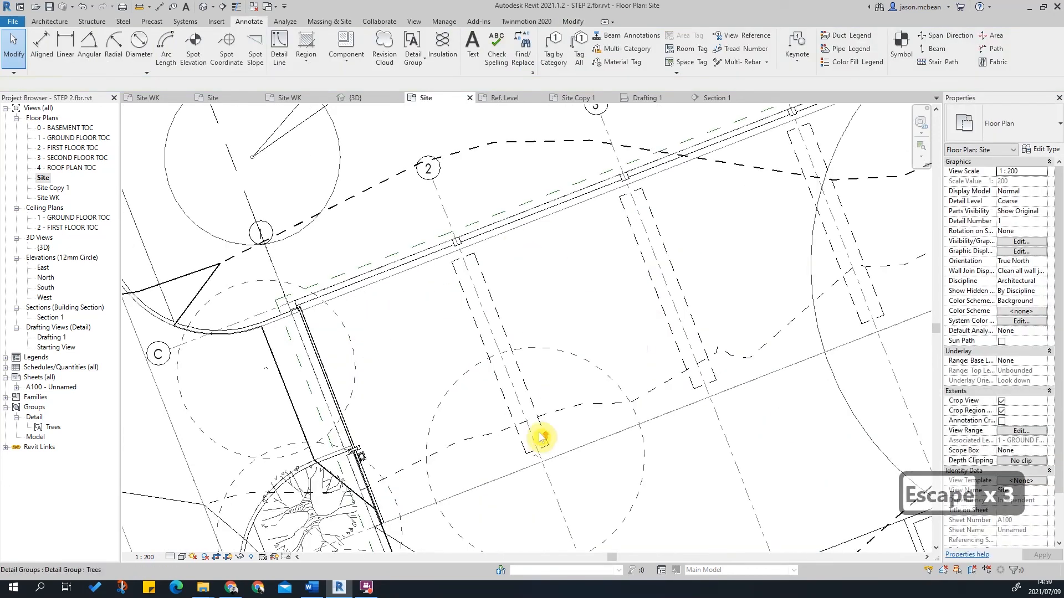
# Examine the traced slab openings and the remaining slab outline around the linked building in the Site plan.
pyautogui.scroll(3, 549, 449)
pyautogui.scroll(-3, 522, 261)
pyautogui.press('Escape')
pyautogui.scroll(-4, 482, 297)
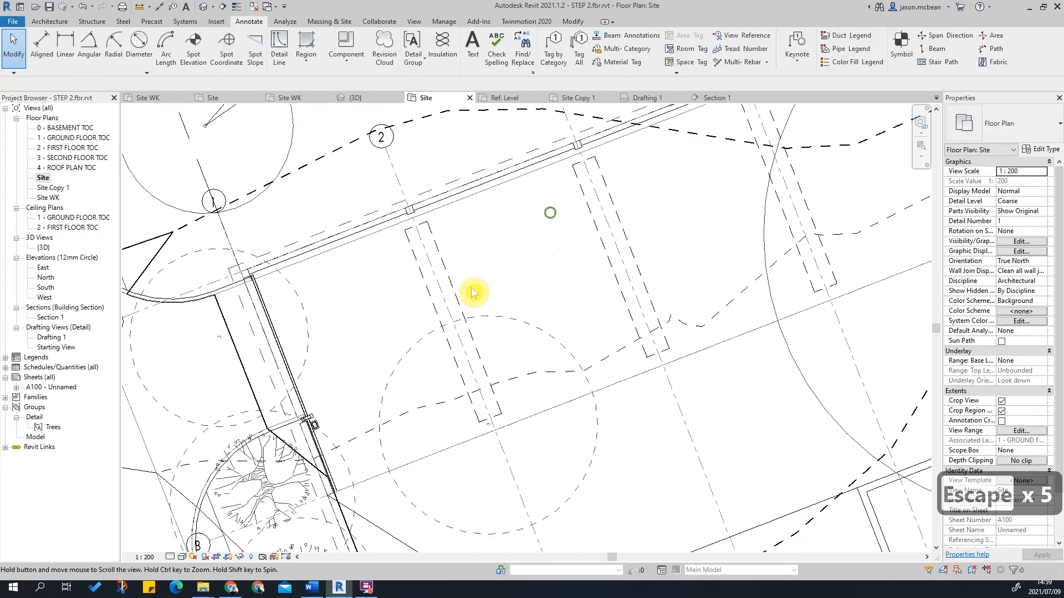
pyautogui.scroll(2, 368, 332)
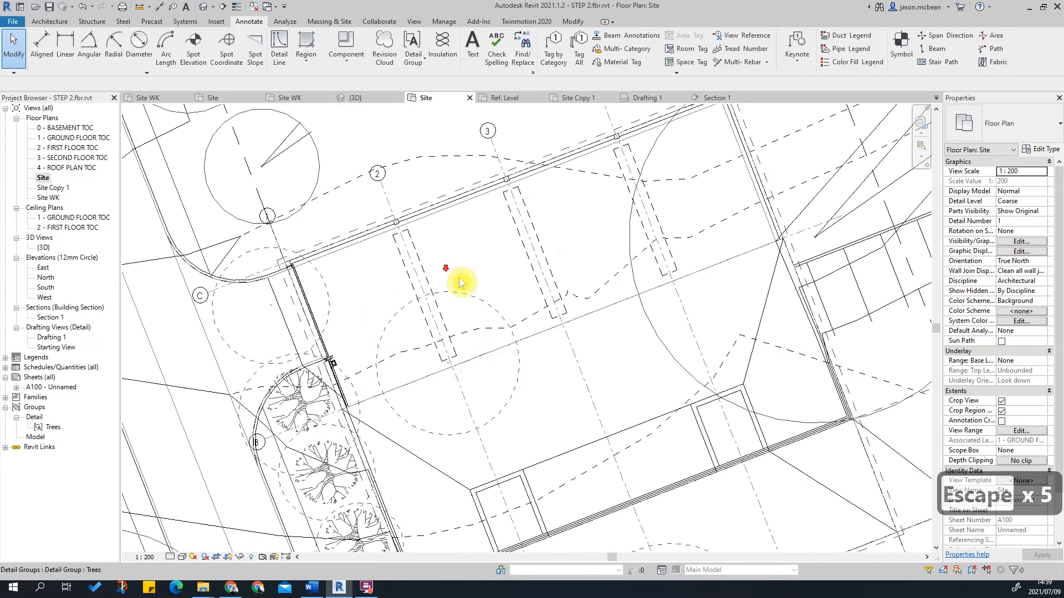
pyautogui.scroll(-2, 426, 279)
pyautogui.scroll(3, 444, 245)
pyautogui.moveTo(688, 209); pyautogui.dragTo(706, 257, button='middle')
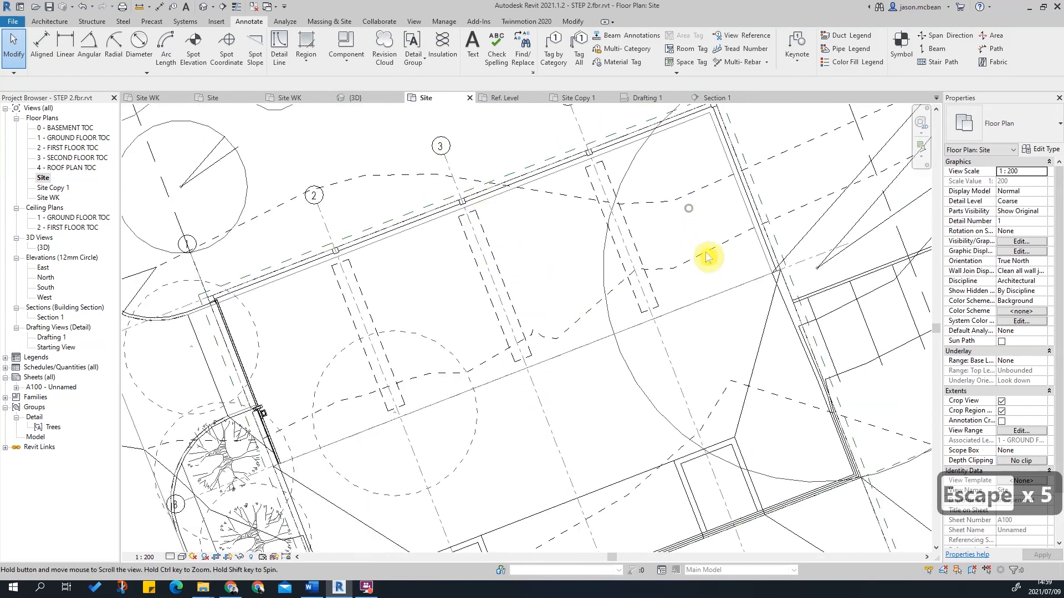
pyautogui.scroll(-1, 701, 242)
pyautogui.moveTo(332, 245); pyautogui.dragTo(367, 255, button='middle')
pyautogui.scroll(-3, 367, 254)
pyautogui.moveTo(448, 426); pyautogui.dragTo(422, 384, button='middle')
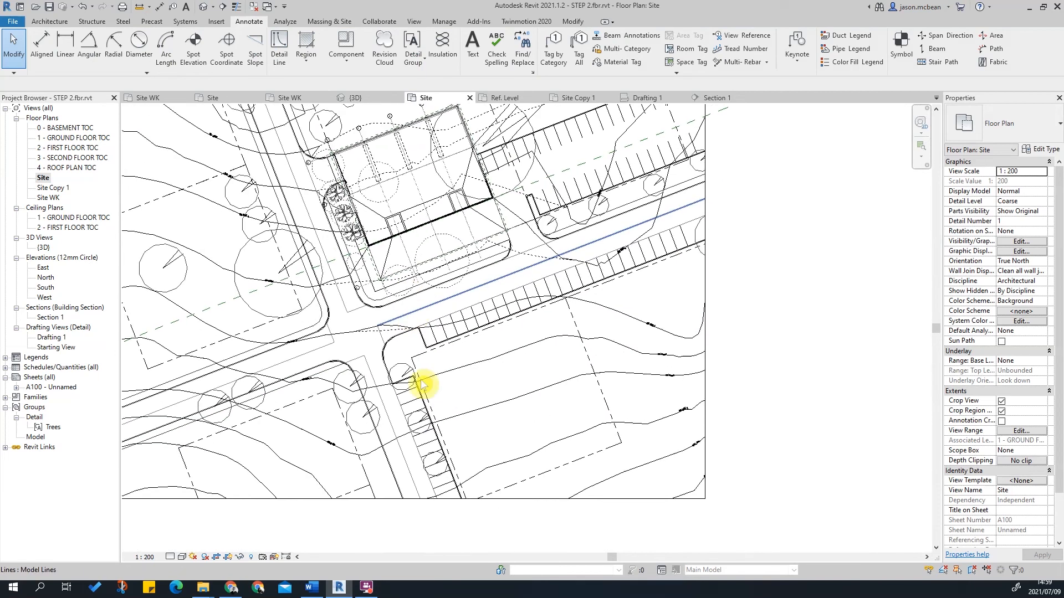
pyautogui.moveTo(391, 194); pyautogui.dragTo(416, 278, button='middle')
pyautogui.scroll(4, 416, 278)
pyautogui.moveTo(371, 206); pyautogui.dragTo(420, 293, button='middle')
pyautogui.scroll(1, 419, 293)
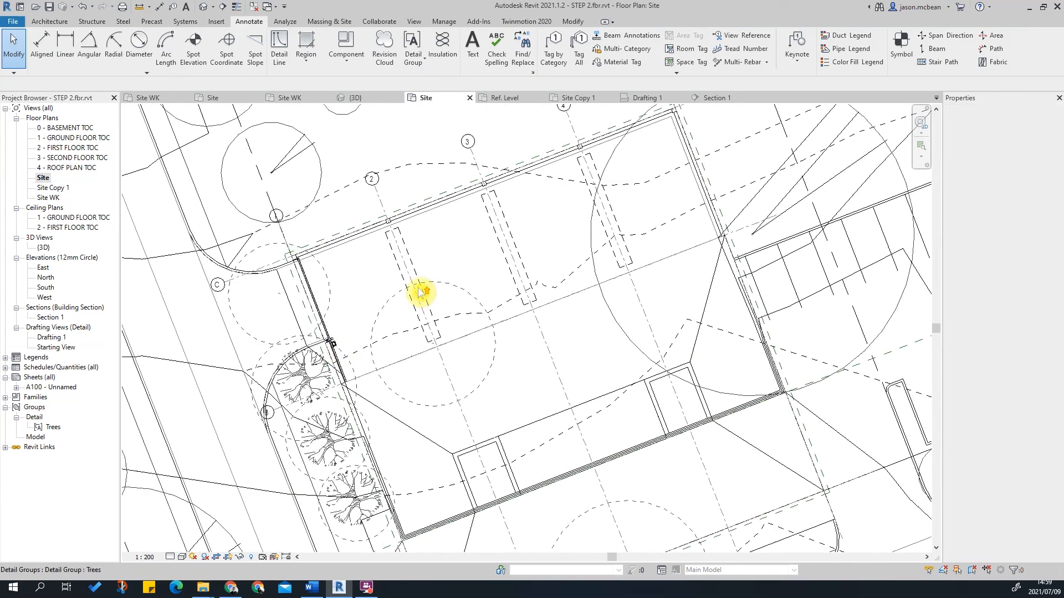
pyautogui.scroll(3, 420, 292)
pyautogui.scroll(-2, 376, 252)
pyautogui.moveTo(415, 331); pyautogui.dragTo(427, 216, button='middle')
pyautogui.scroll(-2, 299, 322)
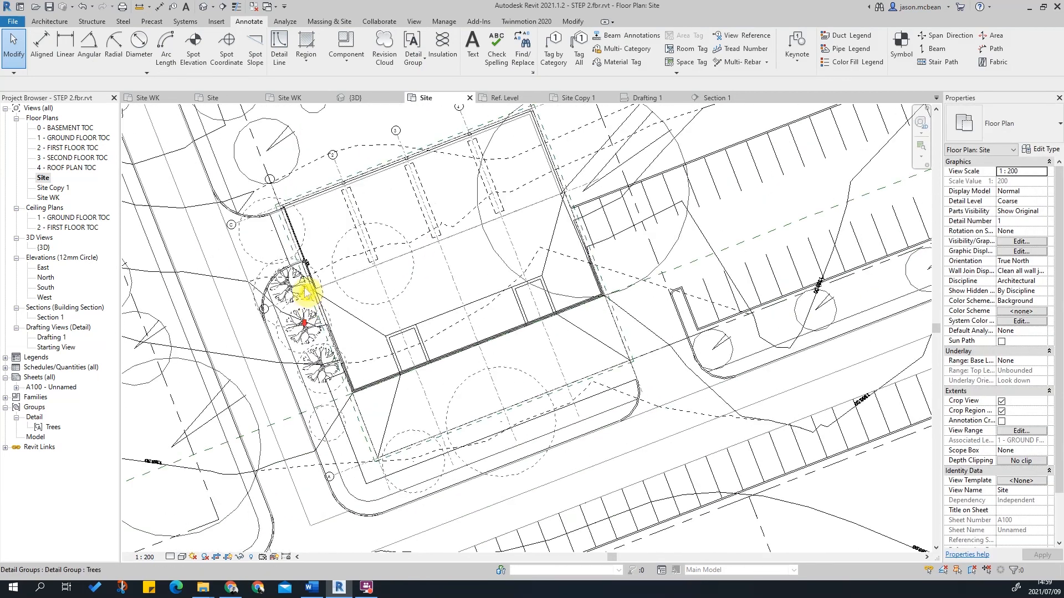
pyautogui.scroll(4, 329, 380)
pyautogui.moveTo(362, 427); pyautogui.dragTo(363, 270, button='middle')
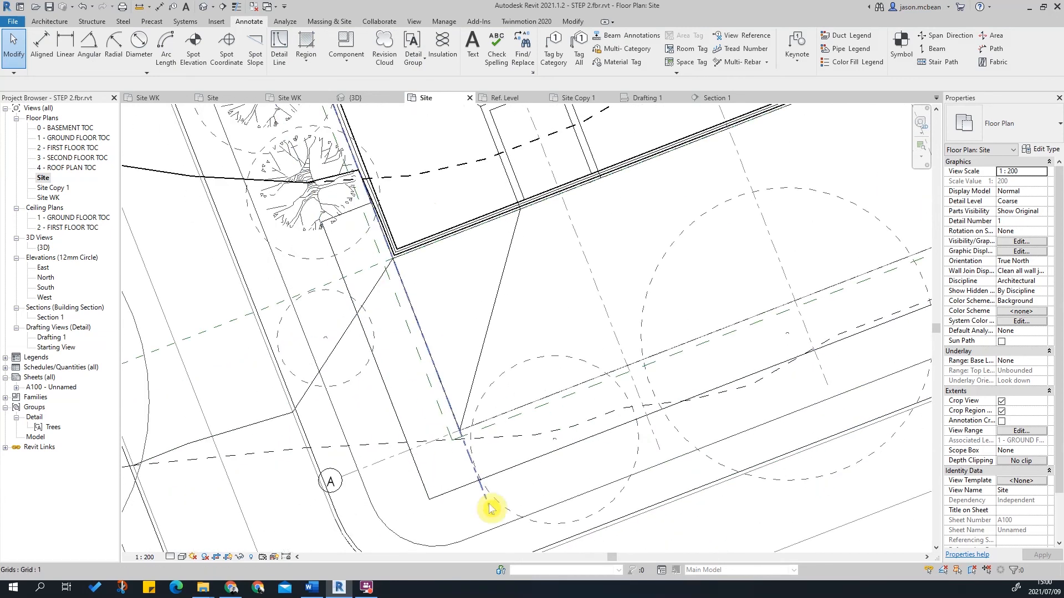
pyautogui.click(458, 493)
pyautogui.scroll(-2, 454, 491)
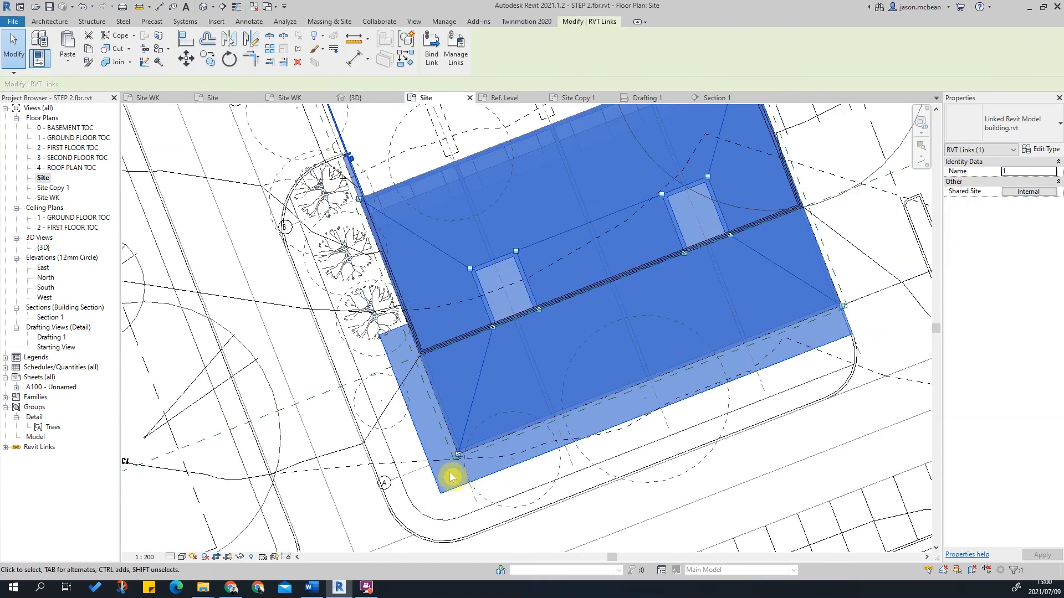
pyautogui.press('Escape')
pyautogui.scroll(3, 453, 471)
pyautogui.moveTo(339, 223); pyautogui.dragTo(387, 309, button='middle')
pyautogui.press('Escape')
pyautogui.scroll(-3, 463, 463)
pyautogui.moveTo(471, 271); pyautogui.dragTo(479, 354, button='middle')
pyautogui.press('Escape')
# Create detail lines similar to an existing <Overhead> line by picking the outer slab edges around the linked building, and end the command.
pyautogui.scroll(2, 464, 242)
pyautogui.rightClick(461, 235)
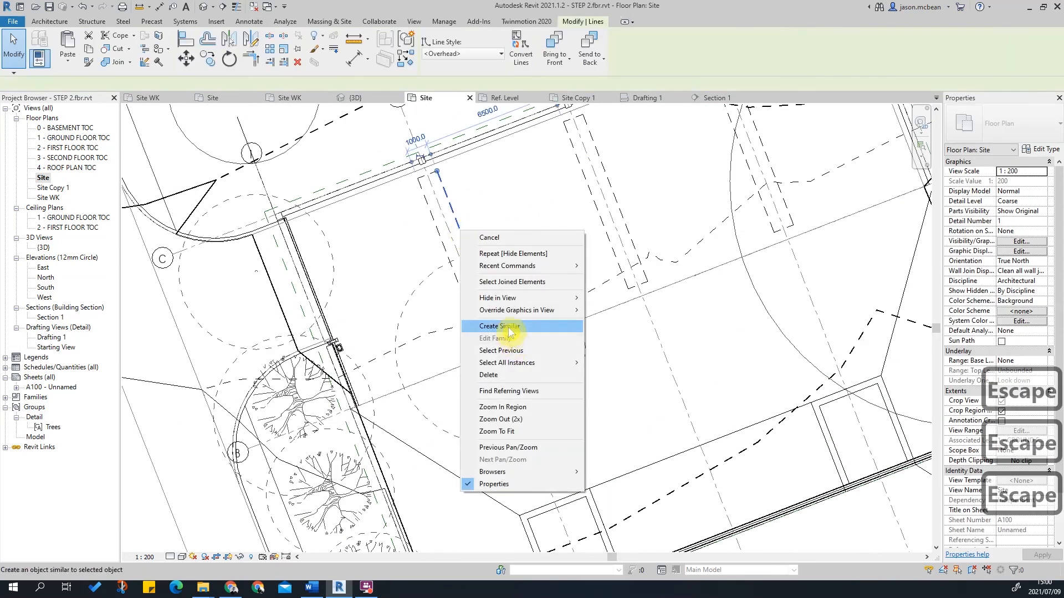
pyautogui.click(513, 326)
pyautogui.scroll(-2, 435, 177)
pyautogui.click(455, 62)
pyautogui.scroll(3, 418, 432)
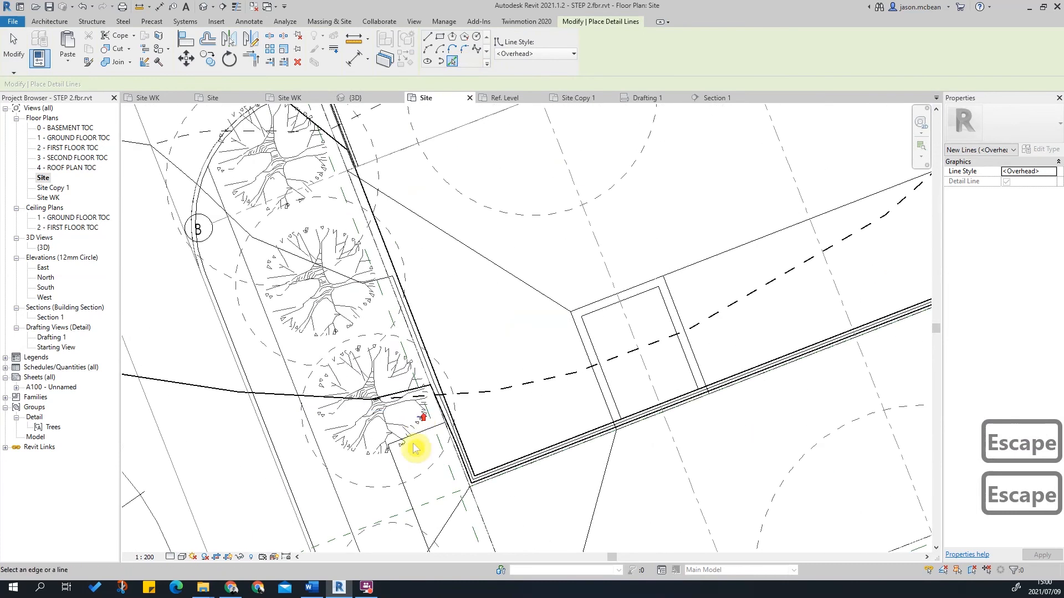
pyautogui.scroll(-3, 392, 216)
pyautogui.moveTo(591, 451); pyautogui.dragTo(463, 378, button='middle')
pyautogui.scroll(2, 388, 381)
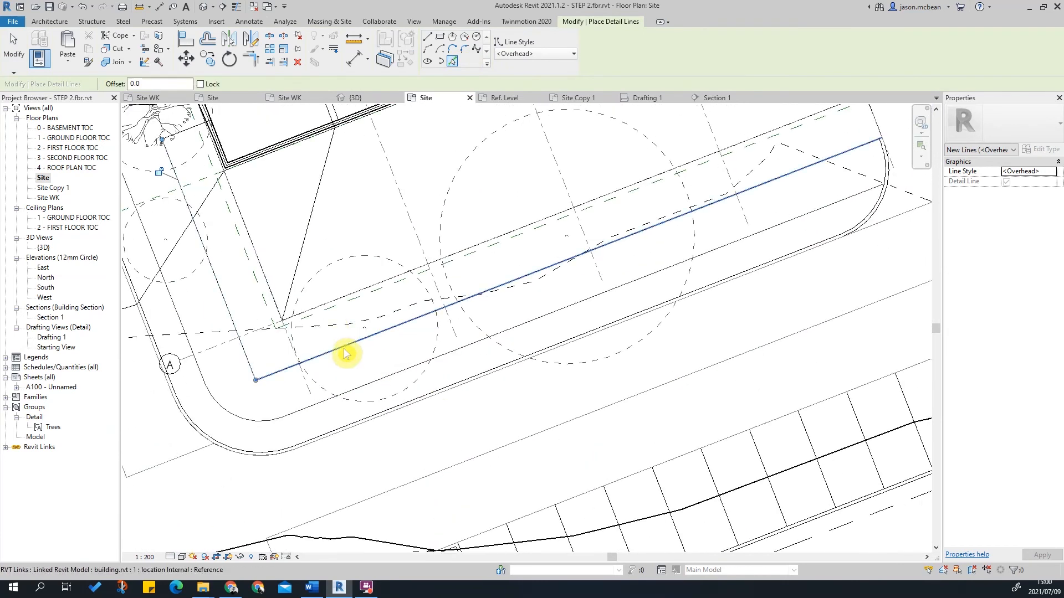
pyautogui.moveTo(380, 311); pyautogui.dragTo(249, 550, button='middle')
pyautogui.scroll(3, 668, 381)
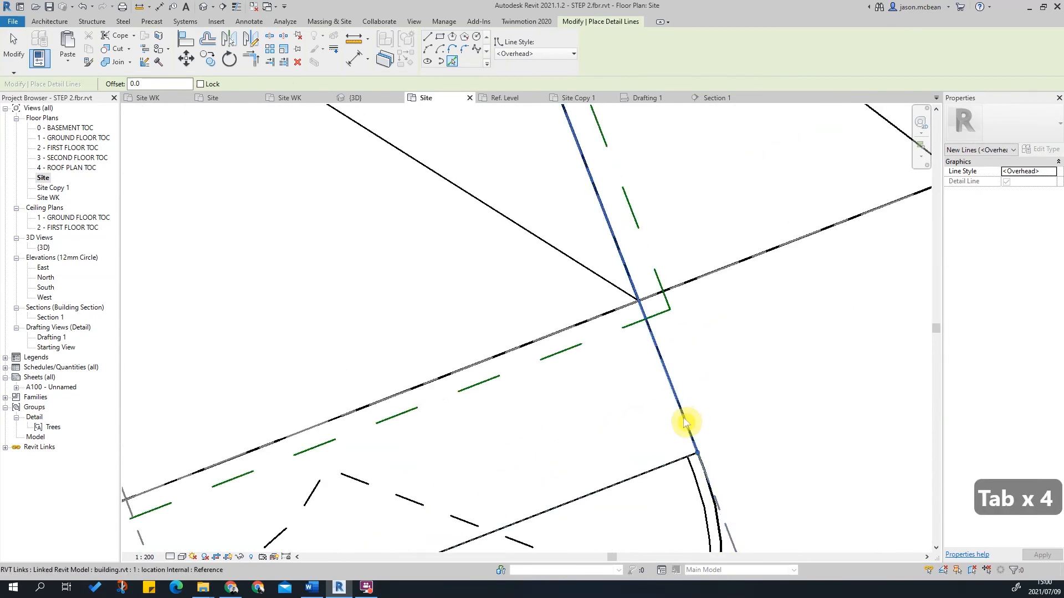
pyautogui.press('Tab')
pyautogui.press('Escape')
pyautogui.scroll(-3, 800, 410)
pyautogui.scroll(-1, 759, 382)
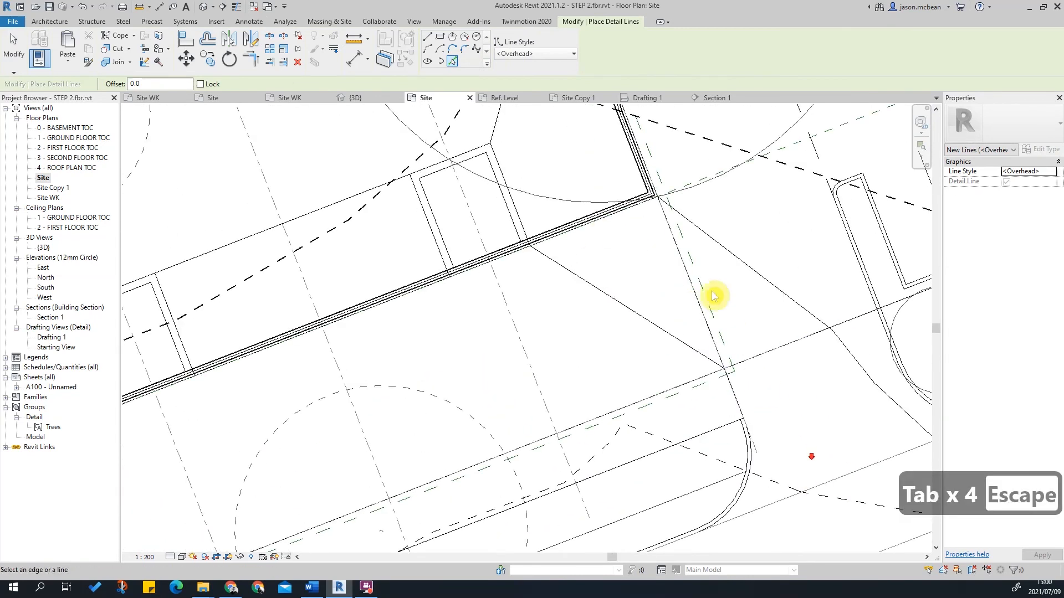
pyautogui.press('Escape')
# Select the slab whose outline surrounds the linked building and hide that element in the Site plan.
pyautogui.scroll(-3, 712, 310)
pyautogui.moveTo(368, 405); pyautogui.dragTo(426, 392, button='middle')
pyautogui.scroll(2, 426, 394)
pyautogui.press('Escape')
pyautogui.press('Tab')
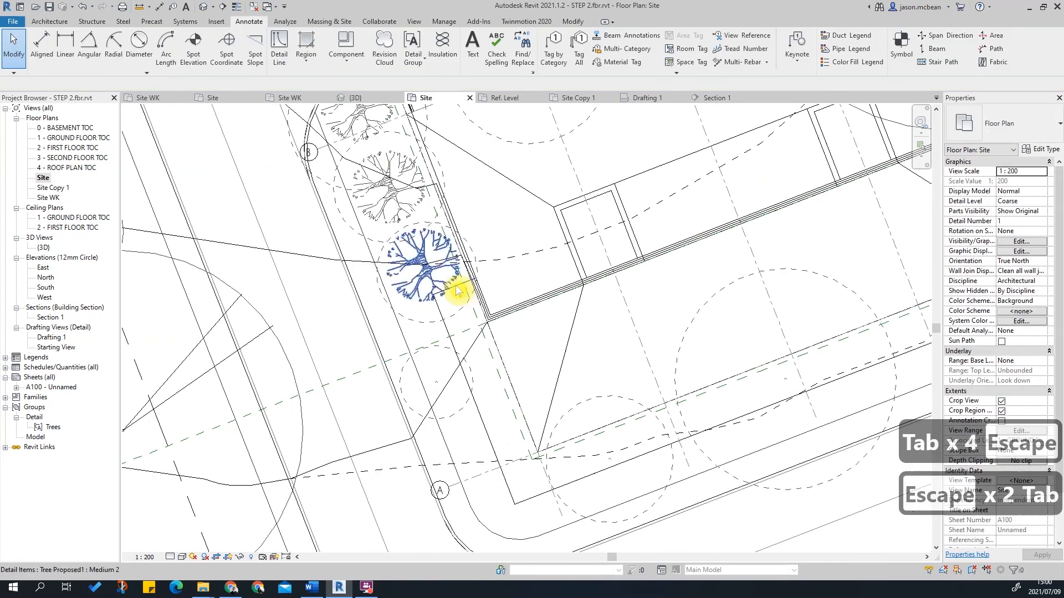
pyautogui.press('Tab')
pyautogui.press('Tab')
pyautogui.press('Tab')
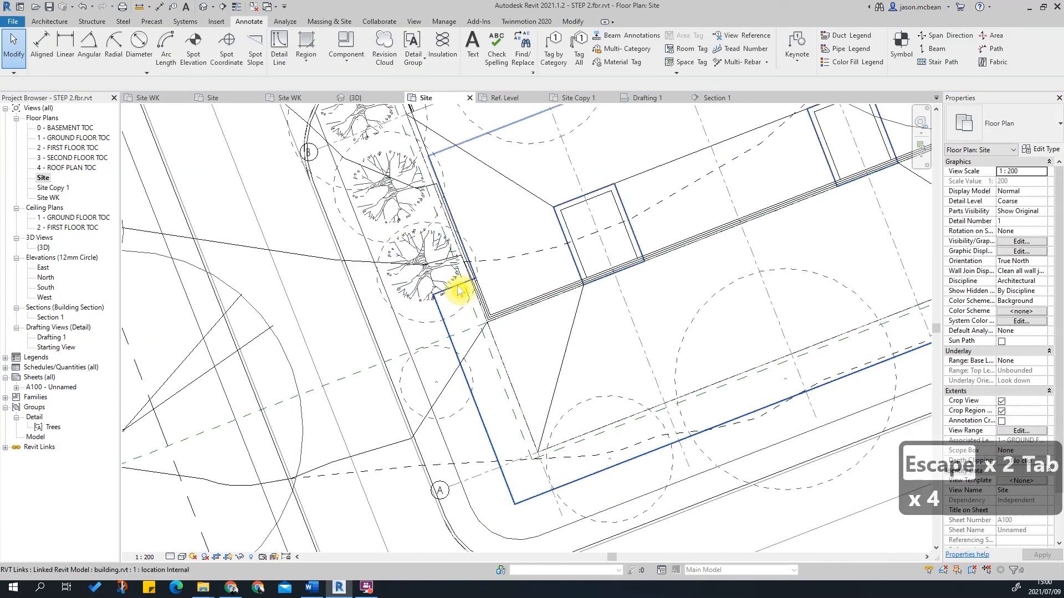
pyautogui.click(459, 290)
pyautogui.rightClick(459, 290)
pyautogui.moveTo(500, 366)
pyautogui.click(620, 365)
pyautogui.press('Escape')
# Inspect the new overhead lines along the slab outline, checking the long line near grid A.
pyautogui.scroll(2, 429, 288)
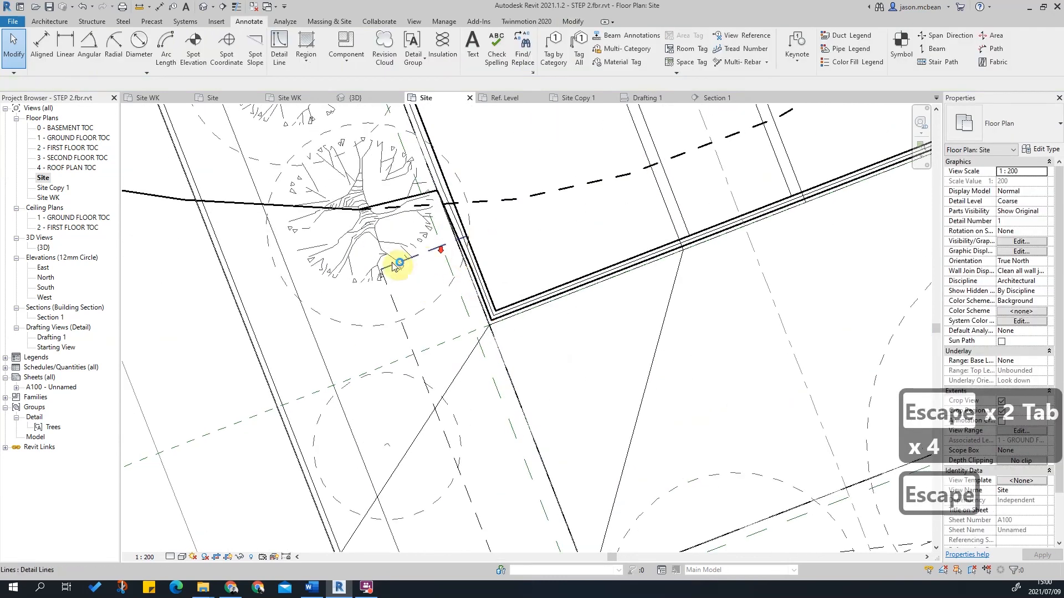
pyautogui.scroll(-3, 423, 263)
pyautogui.moveTo(599, 482); pyautogui.dragTo(337, 481, button='middle')
pyautogui.scroll(-2, 352, 475)
pyautogui.scroll(1, 703, 314)
pyautogui.scroll(3, 702, 314)
pyautogui.press('Escape')
pyautogui.scroll(-5, 751, 307)
pyautogui.press('Escape')
pyautogui.press('Escape')
pyautogui.scroll(2, 467, 409)
pyautogui.scroll(4, 359, 443)
pyautogui.click(390, 436)
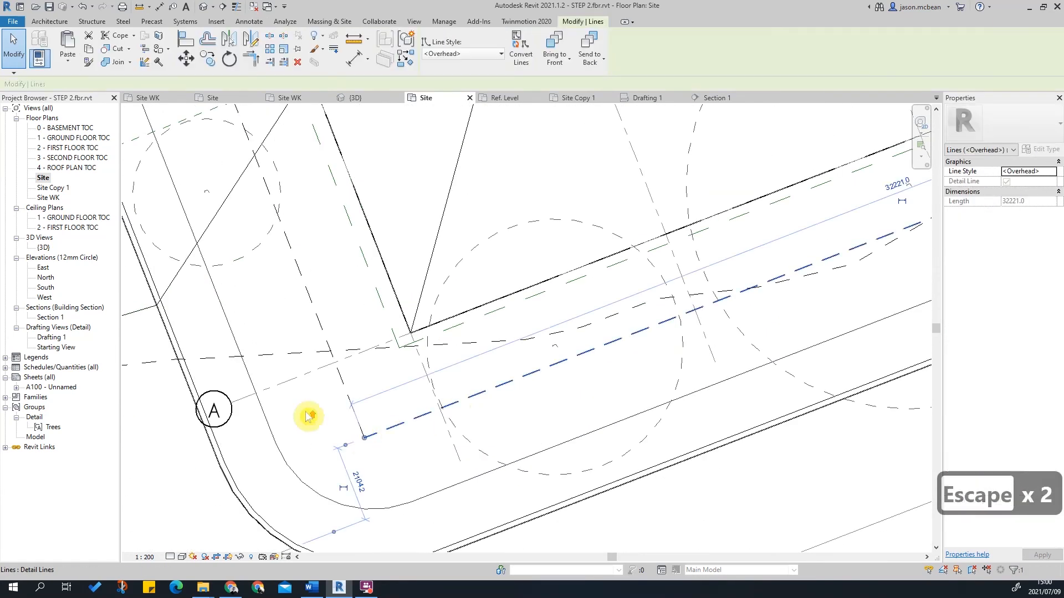
pyautogui.scroll(3, 503, 399)
pyautogui.scroll(-2, 503, 399)
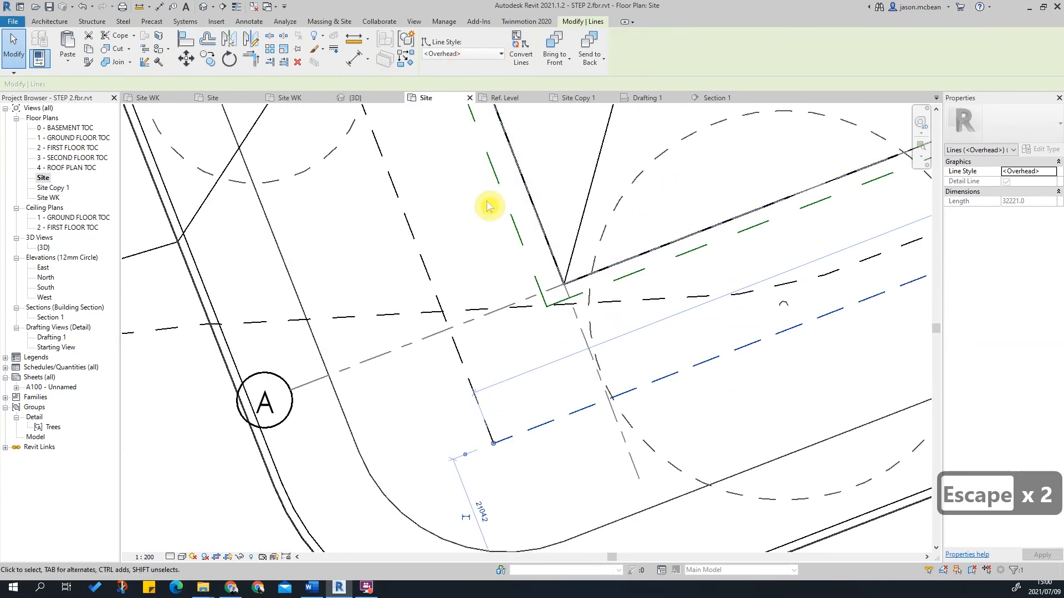
pyautogui.press('Escape')
pyautogui.scroll(-3, 461, 257)
pyautogui.moveTo(488, 327)
pyautogui.mouseDown(button='middle')
pyautogui.moveTo(496, 371)
pyautogui.moveTo(574, 528)
pyautogui.mouseUp(button='middle')
pyautogui.scroll(-2, 451, 249)
pyautogui.press('Escape')
pyautogui.press('Escape')
pyautogui.scroll(-1, 452, 275)
# Shorten the short overhead line beside the tree nearest grid A to about 2221 mm so it ends at the building's wall.
pyautogui.scroll(5, 463, 268)
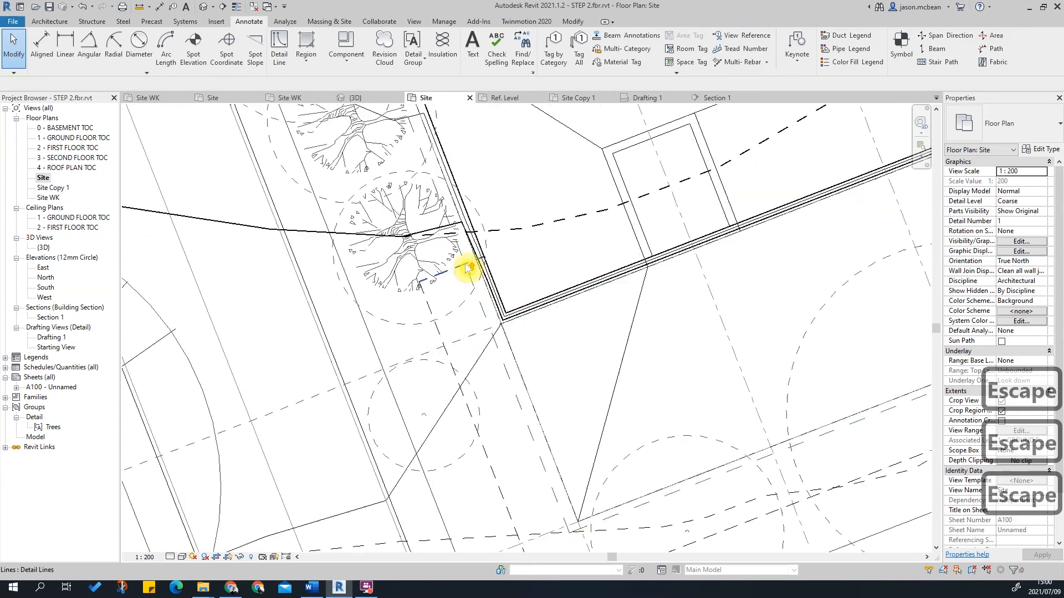
pyautogui.click(458, 263)
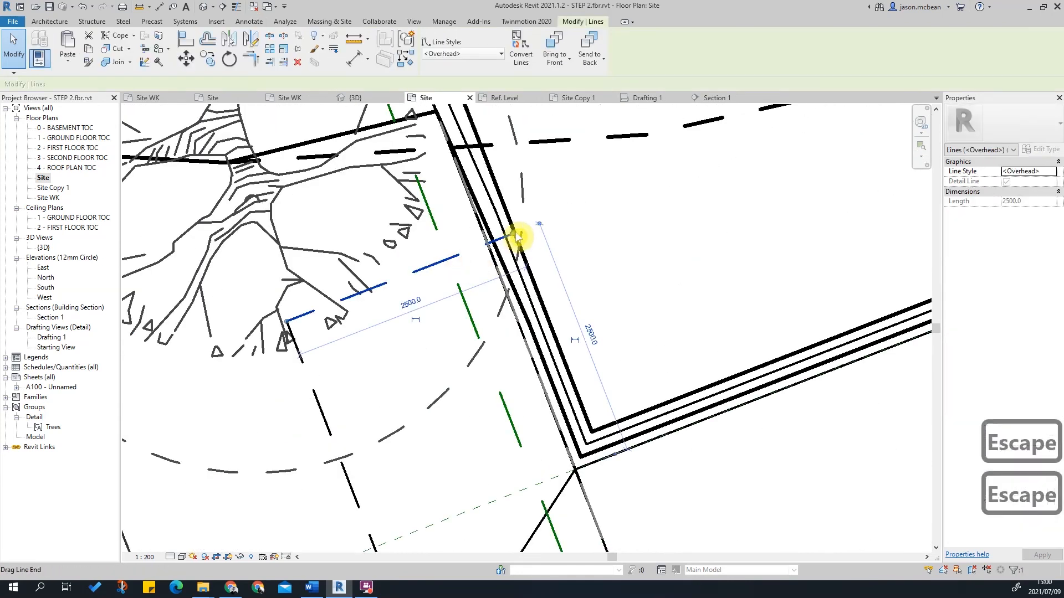
pyautogui.moveTo(482, 247); pyautogui.dragTo(487, 246)
pyautogui.scroll(-5, 653, 195)
pyautogui.click(657, 195)
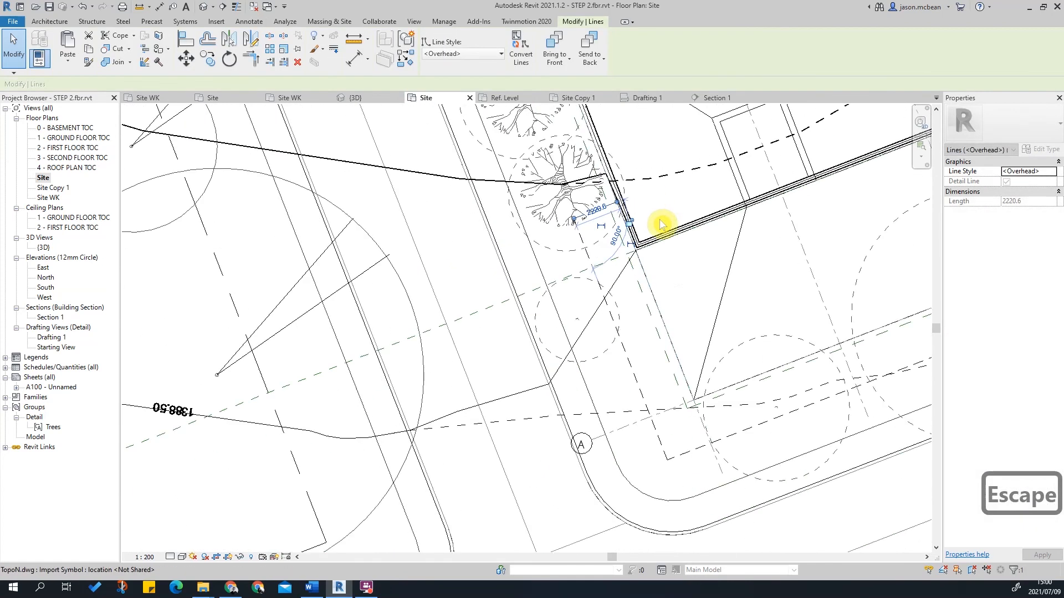
pyautogui.scroll(-1, 662, 215)
pyautogui.press('Escape')
pyautogui.press('Escape')
# Draw a detail line in the 6 Drainage line style parallel to the road, along the tree-planted side of the building and across the site.
pyautogui.scroll(-3, 539, 468)
pyautogui.scroll(5, 491, 411)
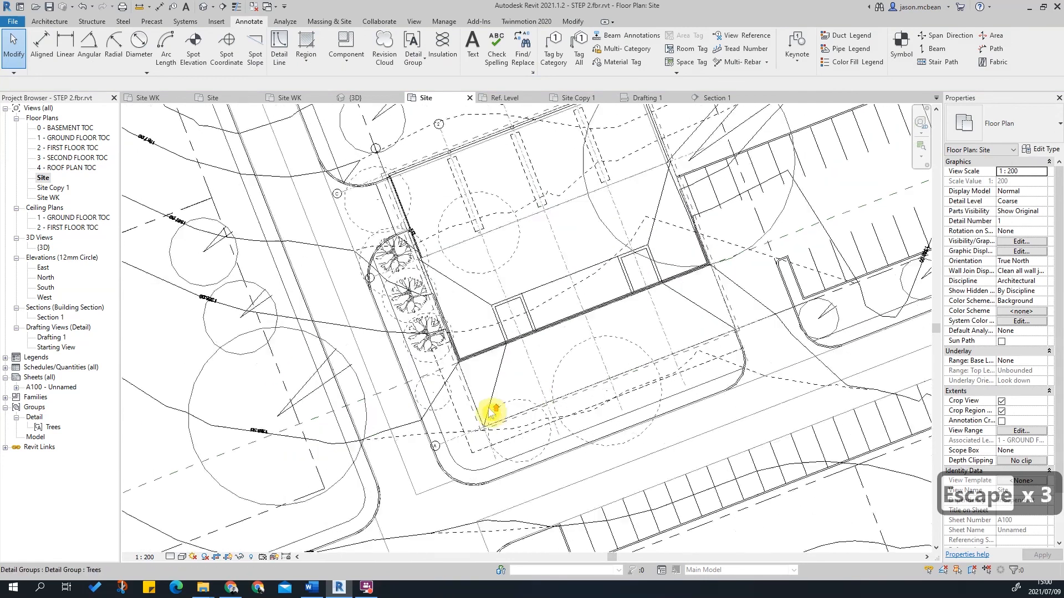
pyautogui.scroll(-3, 476, 355)
pyautogui.scroll(5, 480, 292)
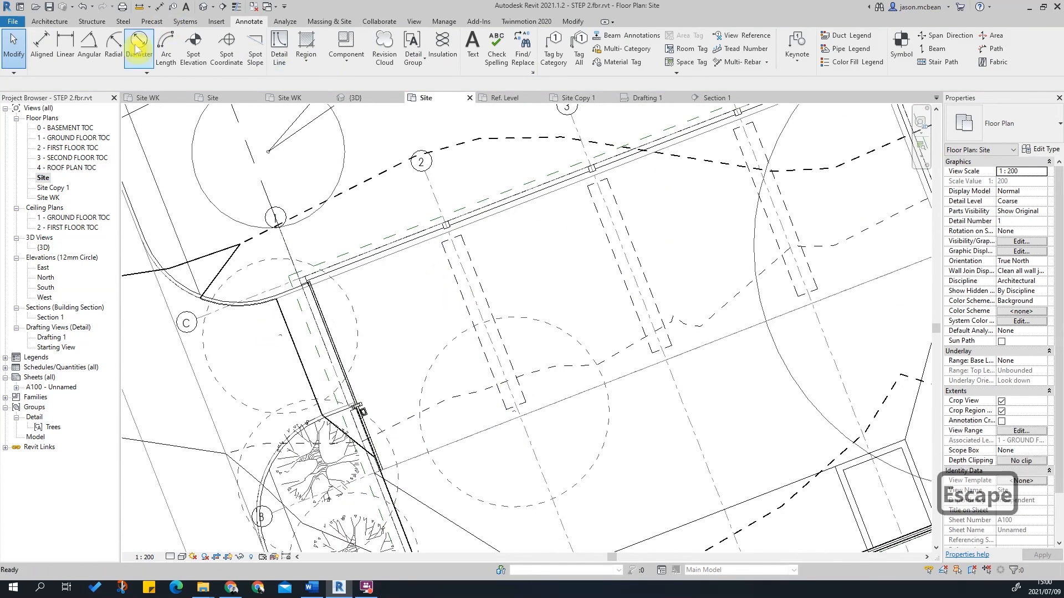
pyautogui.click(279, 49)
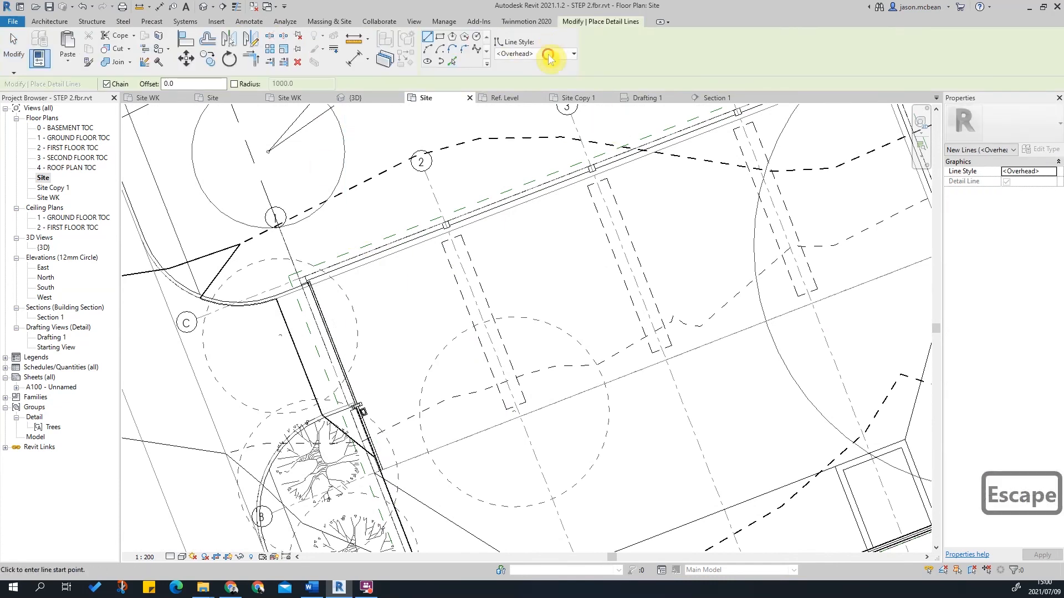
pyautogui.click(549, 55)
pyautogui.scroll(10, 546, 118)
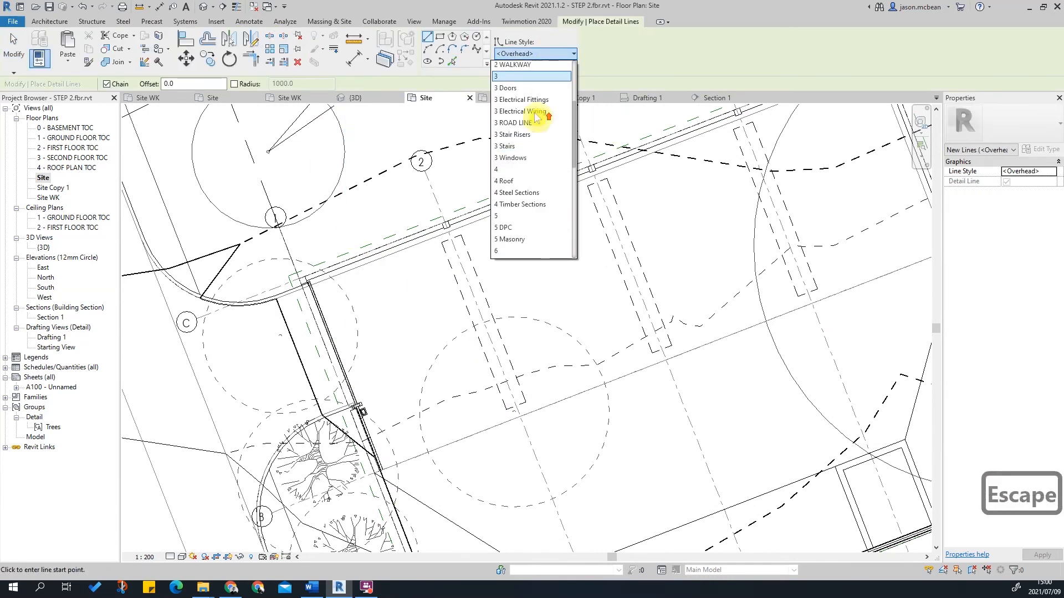
pyautogui.scroll(-2, 542, 202)
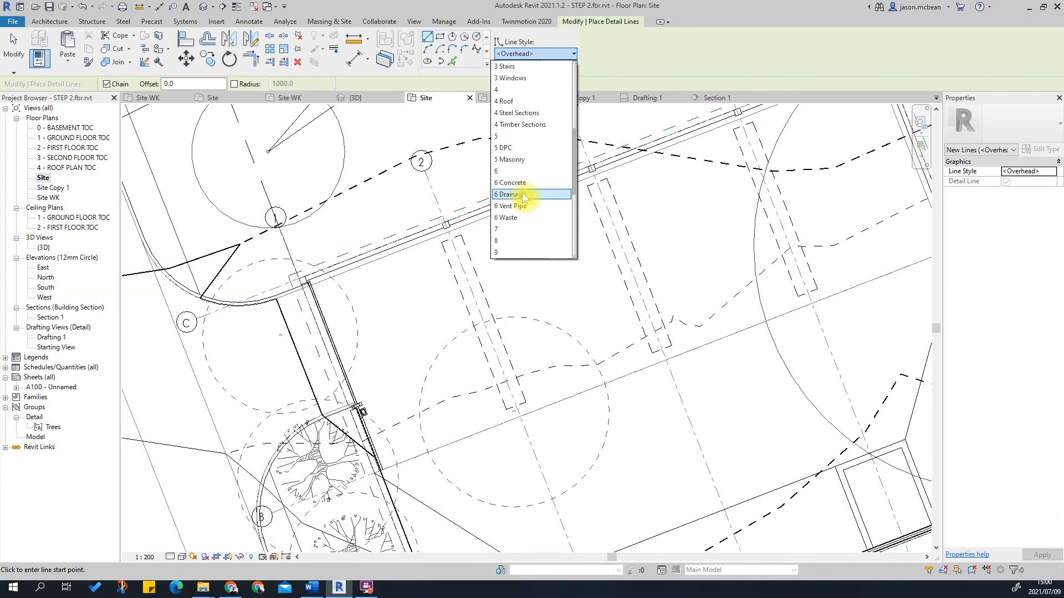
pyautogui.click(523, 195)
pyautogui.scroll(-5, 309, 198)
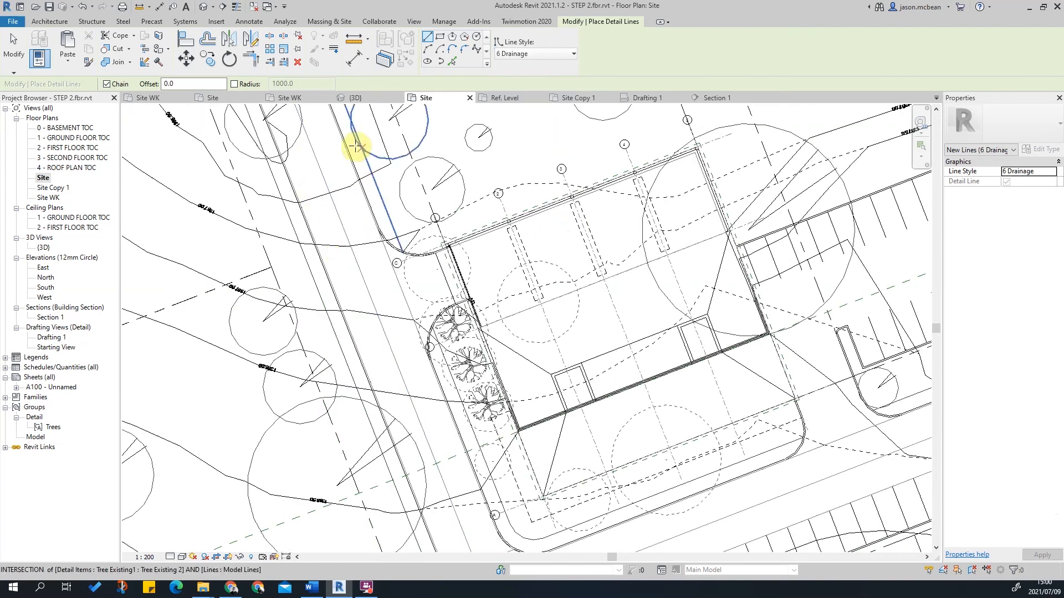
pyautogui.scroll(3, 365, 194)
pyautogui.scroll(-3, 366, 226)
pyautogui.scroll(3, 351, 148)
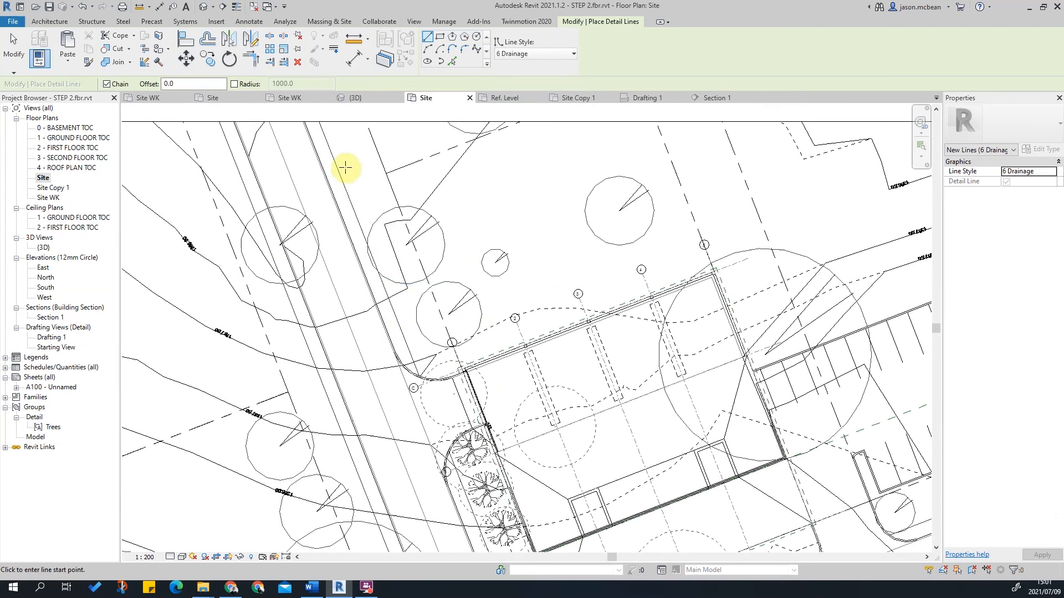
pyautogui.scroll(-3, 427, 304)
pyautogui.moveTo(410, 446); pyautogui.dragTo(395, 219, button='middle')
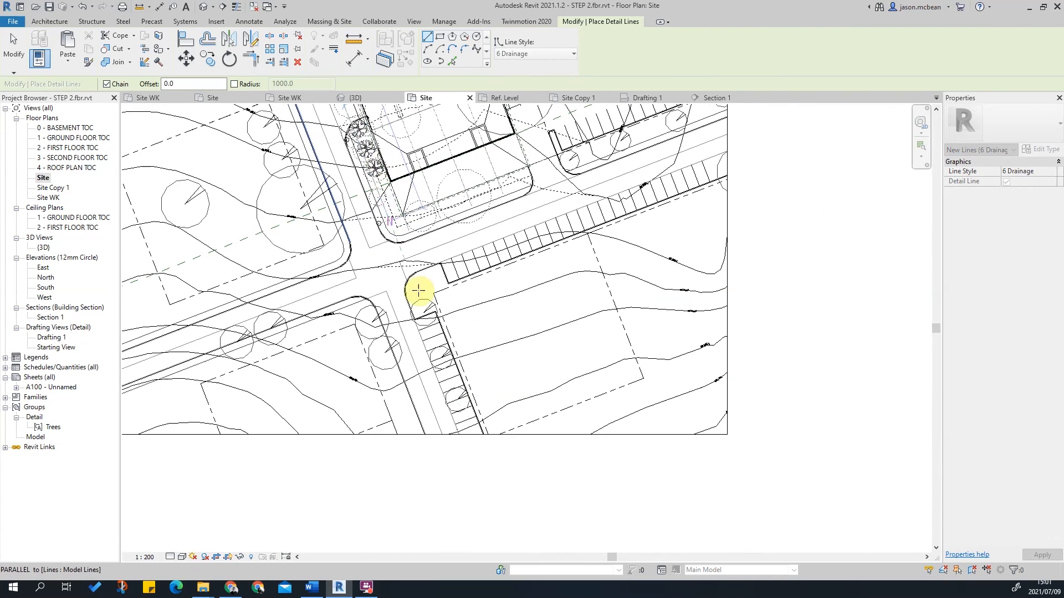
pyautogui.scroll(3, 475, 452)
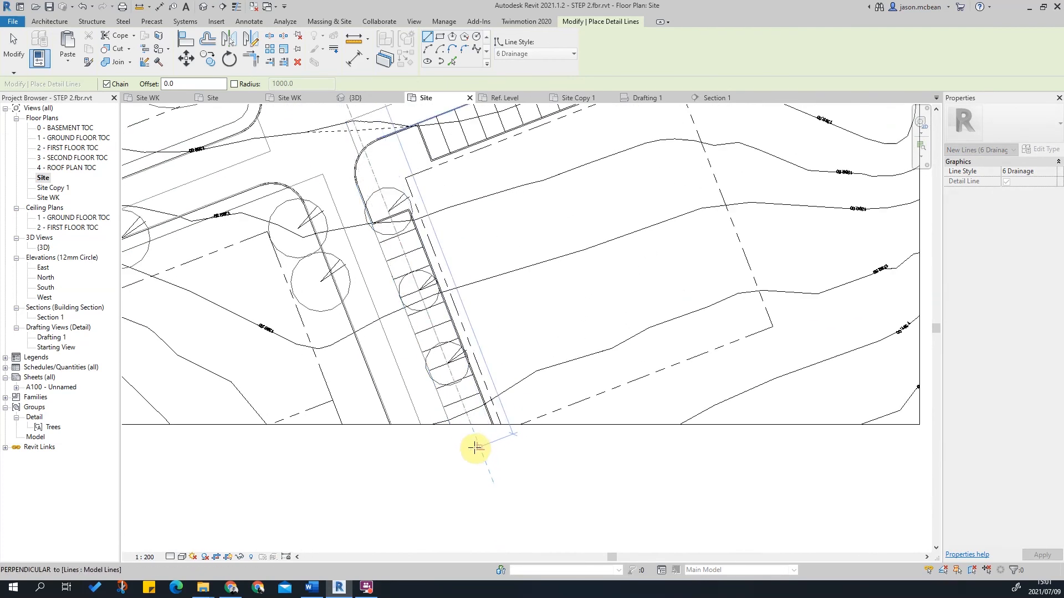
pyautogui.scroll(5, 551, 458)
pyautogui.press('Escape')
pyautogui.press('Escape')
pyautogui.press('Escape')
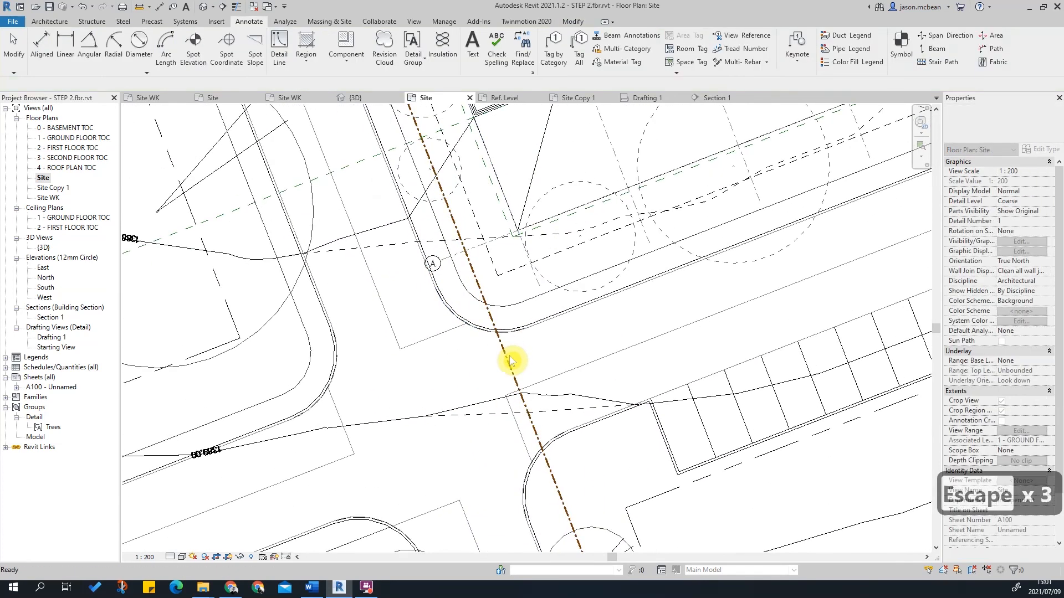
pyautogui.press('Escape')
pyautogui.click(511, 361)
pyautogui.scroll(-3, 510, 451)
pyautogui.press('Escape')
# Extend the upper end of the drainage line to the upper crop boundary of the Site plan.
pyautogui.scroll(-2, 413, 388)
pyautogui.moveTo(318, 158); pyautogui.dragTo(377, 391, button='middle')
pyautogui.press('Escape')
pyautogui.scroll(4, 348, 222)
pyautogui.click(396, 419)
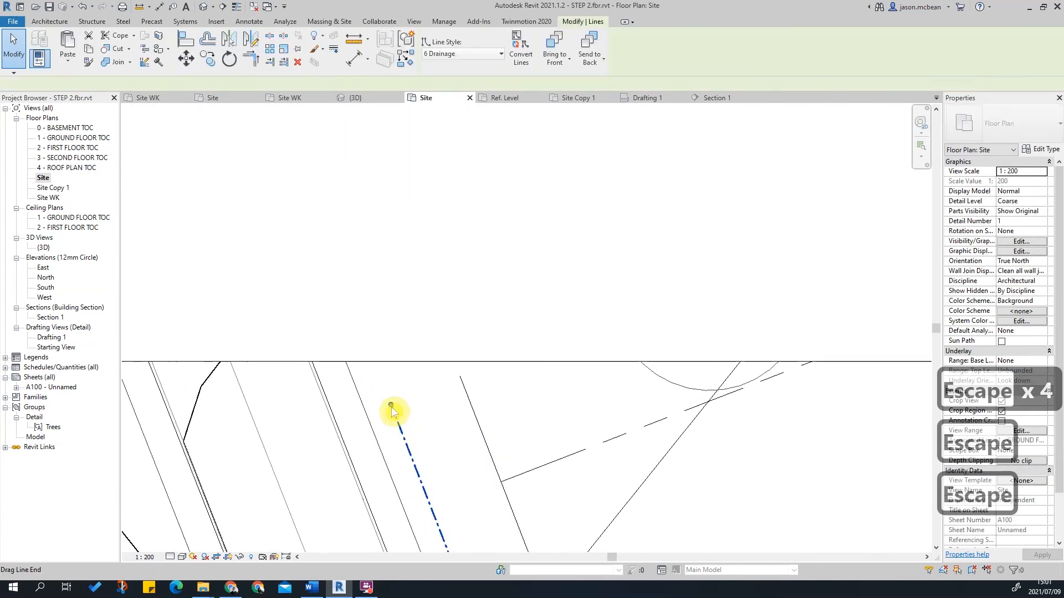
pyautogui.click(391, 405)
pyautogui.click(394, 409)
pyautogui.moveTo(394, 410); pyautogui.dragTo(363, 344)
pyautogui.press('Escape')
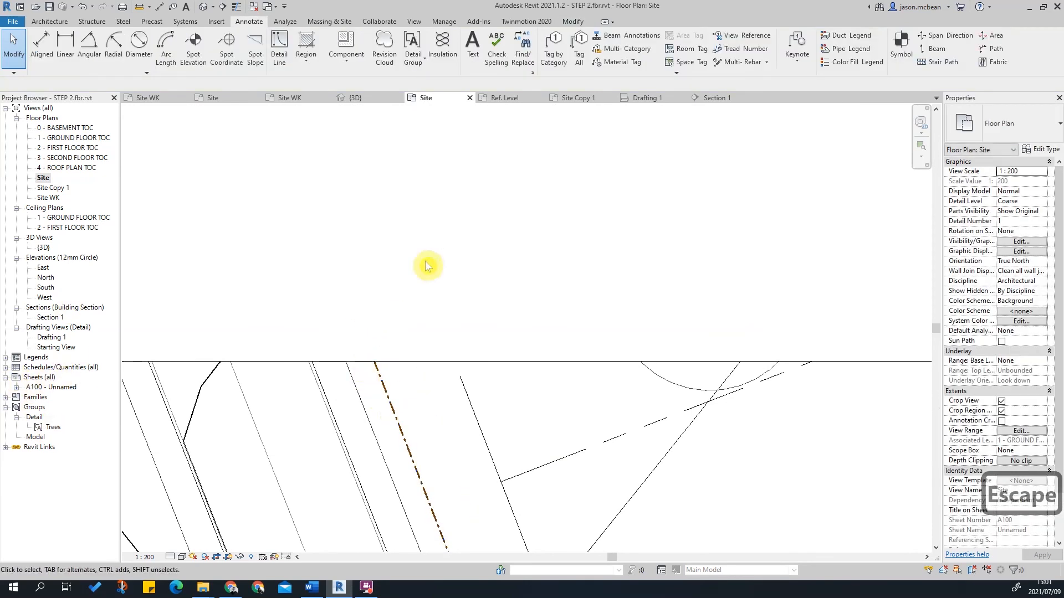
# Inspect the course of the drainage line between the road and the building near grids C and 1.
pyautogui.moveTo(362, 377); pyautogui.dragTo(393, 331, button='middle')
pyautogui.scroll(-3, 393, 327)
pyautogui.moveTo(484, 443); pyautogui.dragTo(418, 327, button='middle')
pyautogui.scroll(2, 458, 432)
pyautogui.click(403, 419)
pyautogui.scroll(-4, 403, 417)
pyautogui.moveTo(605, 344); pyautogui.dragTo(576, 286, button='middle')
pyautogui.scroll(3, 439, 416)
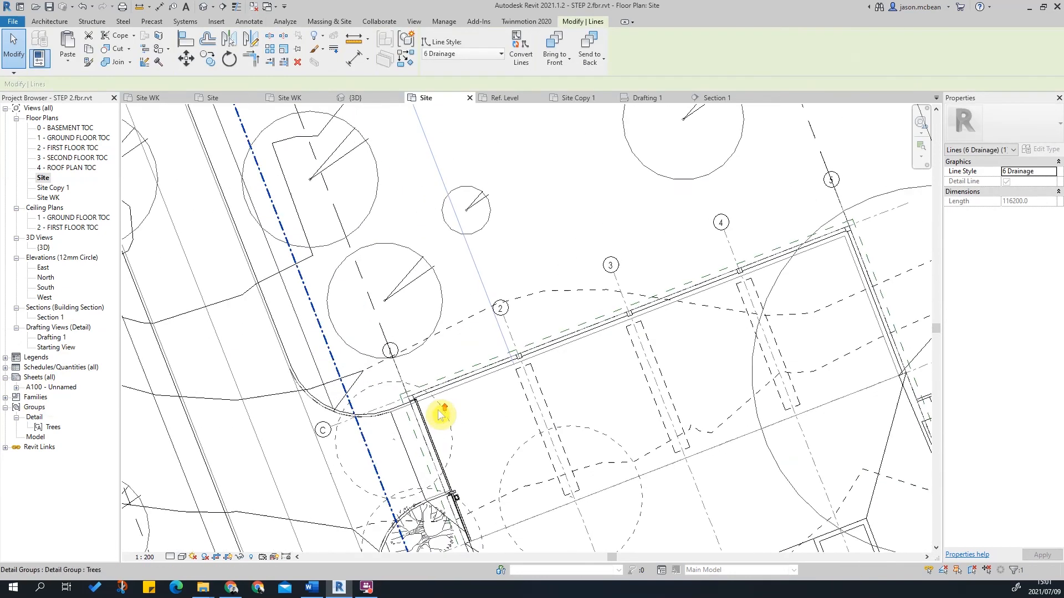
pyautogui.scroll(1, 439, 415)
pyautogui.press('Escape')
pyautogui.press('Escape')
pyautogui.moveTo(414, 465); pyautogui.dragTo(419, 382, button='middle')
pyautogui.scroll(4, 382, 382)
pyautogui.click(387, 352)
pyautogui.press('Escape')
pyautogui.scroll(-6, 497, 353)
pyautogui.scroll(-4, 439, 327)
pyautogui.scroll(3, 437, 240)
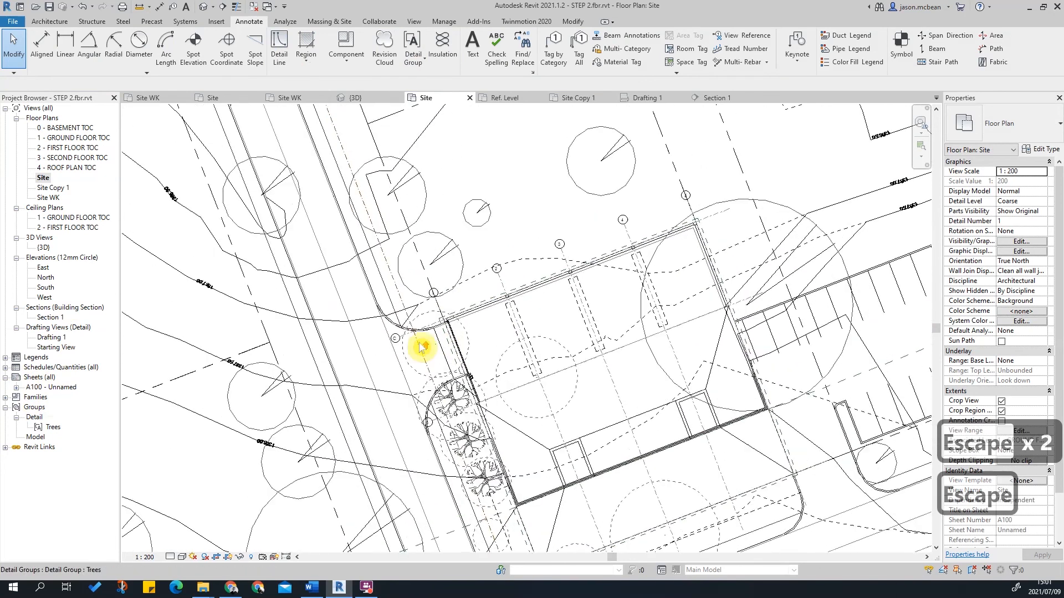
# Open the Door Legend from the project's legends and delete it.
pyautogui.scroll(4, 442, 347)
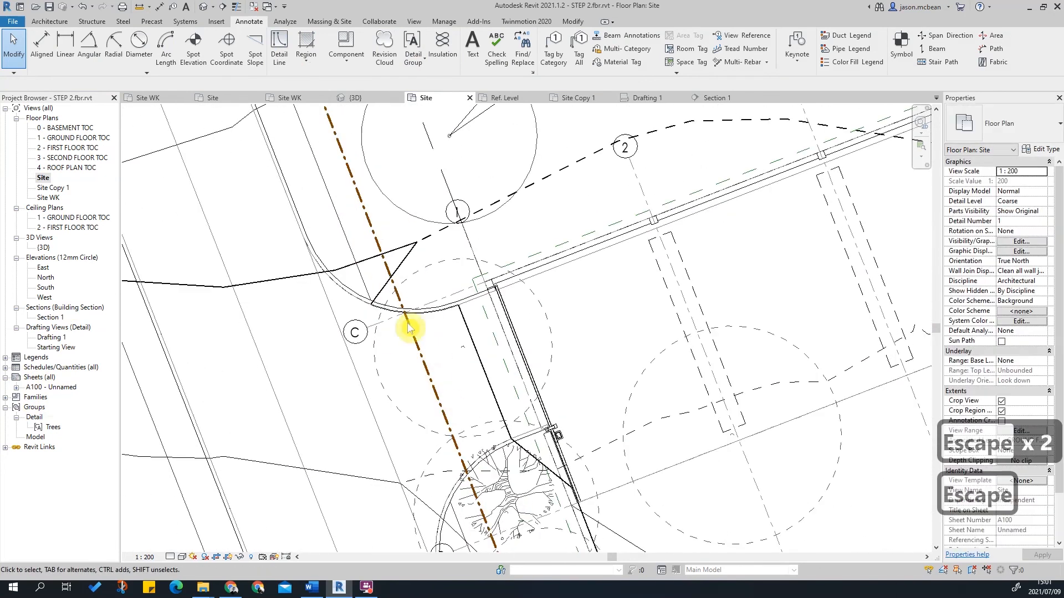
pyautogui.click(5, 357)
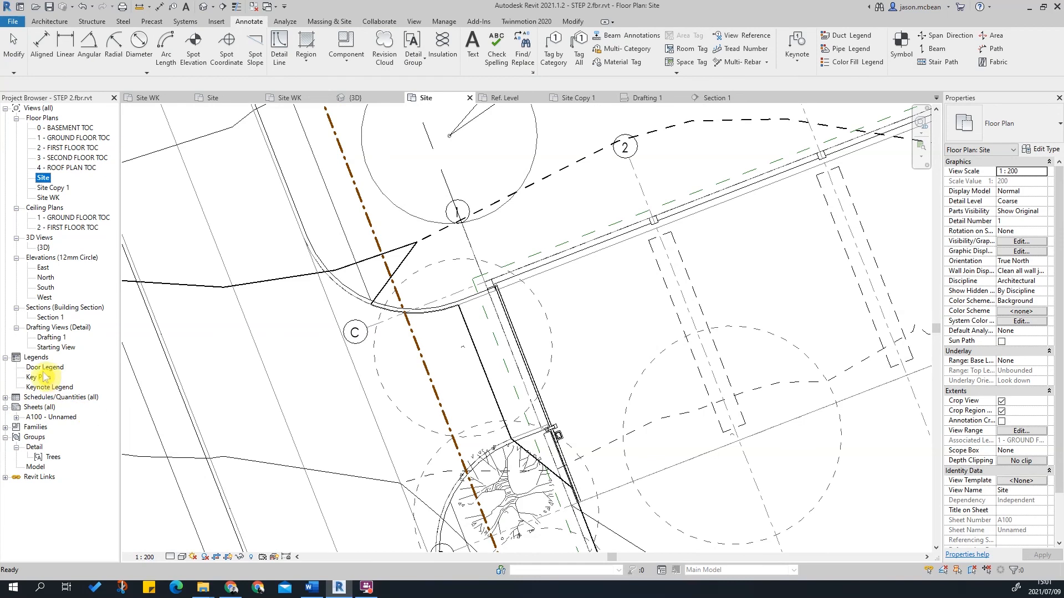
pyautogui.doubleClick(45, 371)
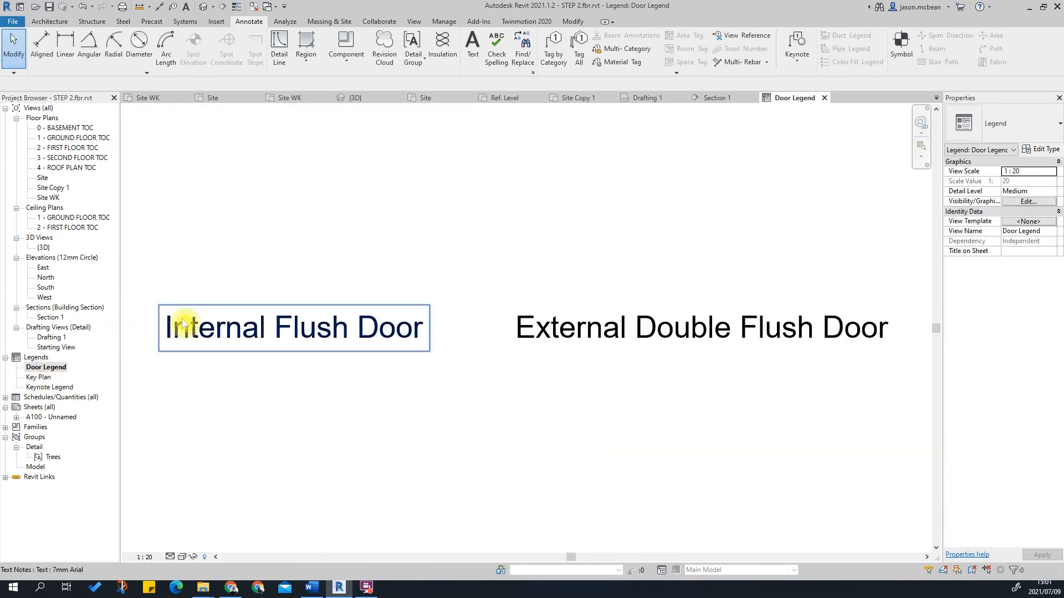
pyautogui.rightClick(45, 367)
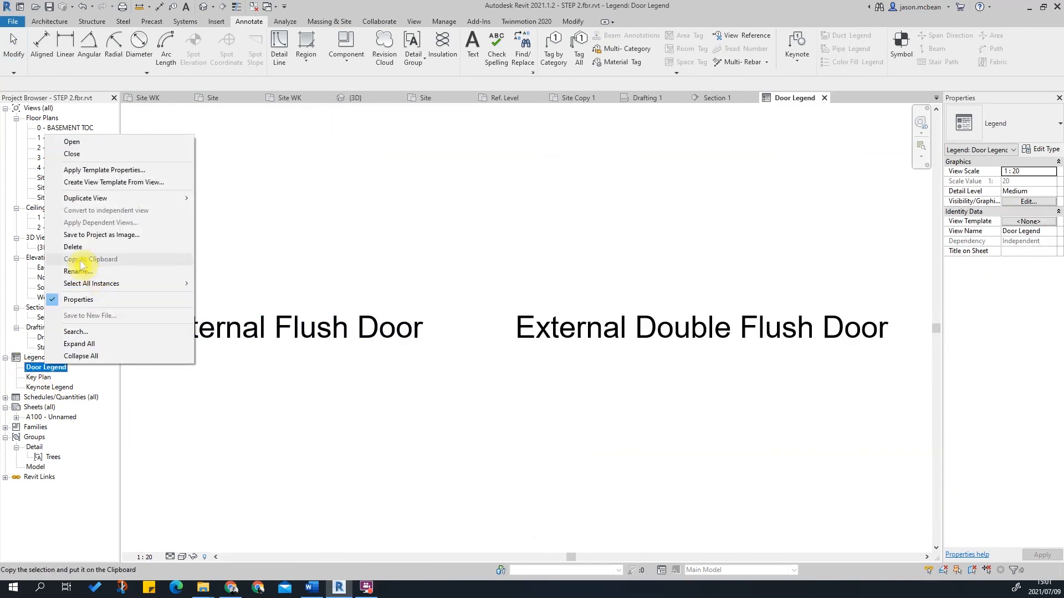
pyautogui.click(74, 246)
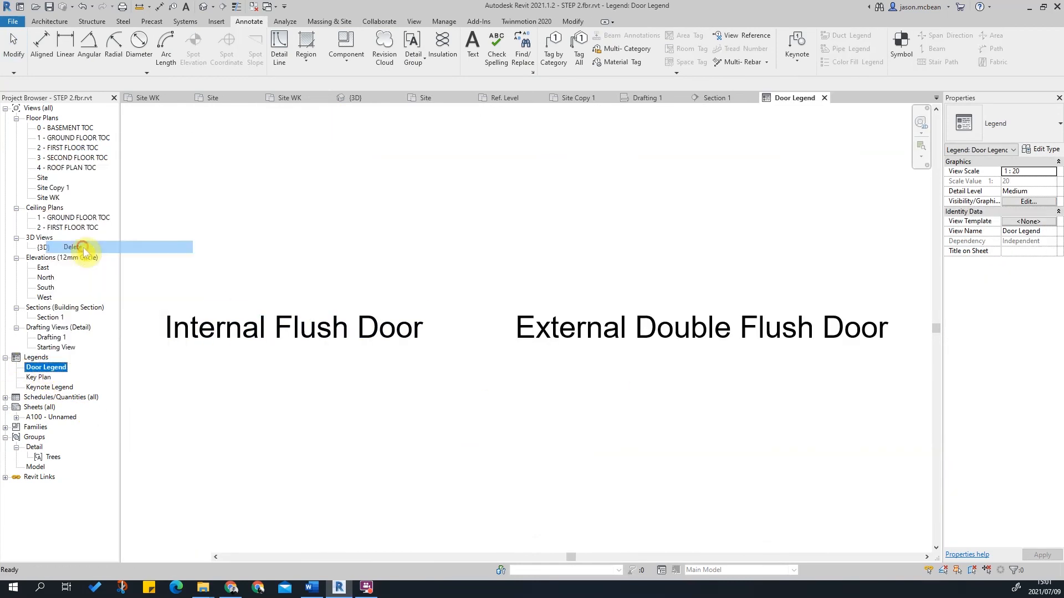
# Start opening a file and look through the OKU 300 folder and the C: disk for the template.
pyautogui.click(33, 7)
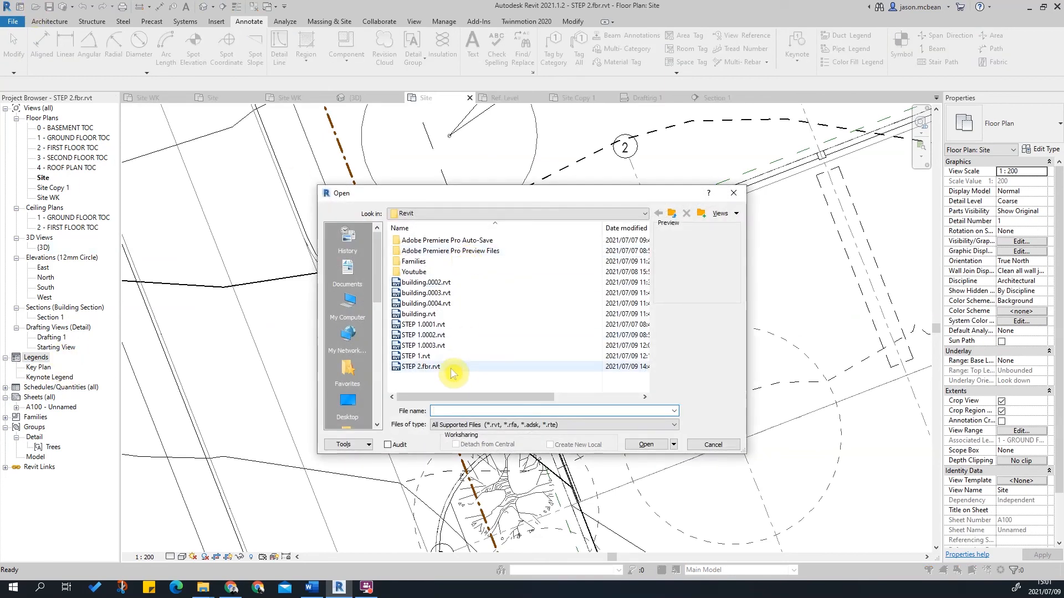
pyautogui.click(471, 214)
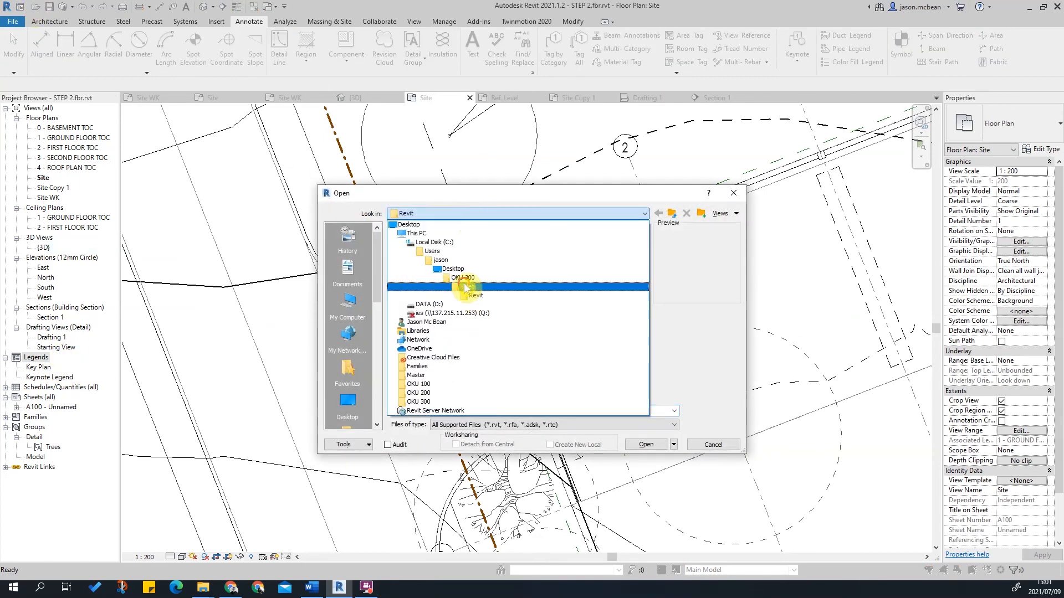
pyautogui.click(464, 287)
pyautogui.click(457, 214)
pyautogui.click(410, 279)
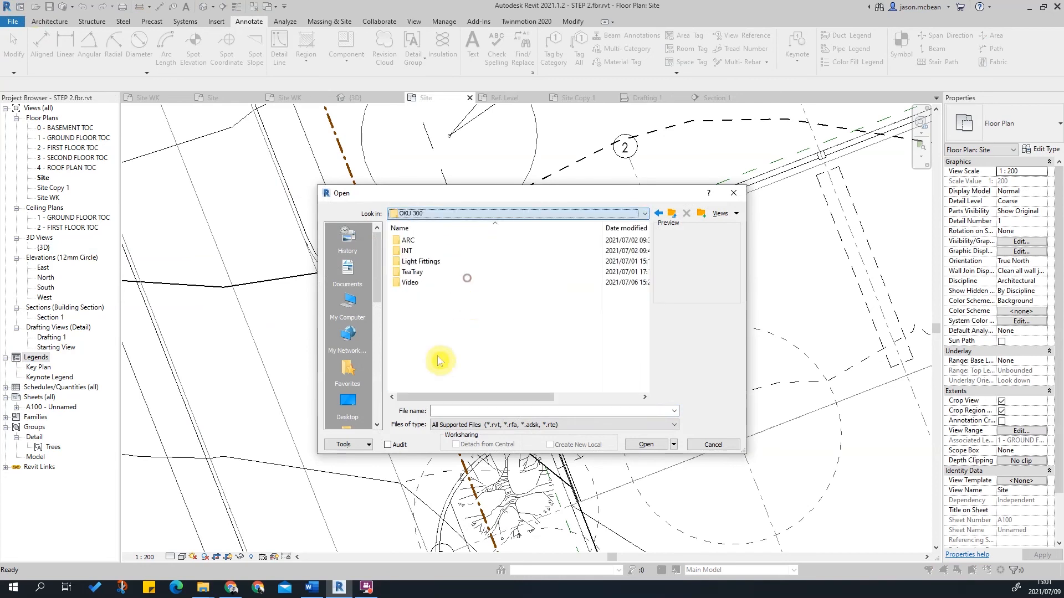
pyautogui.click(418, 213)
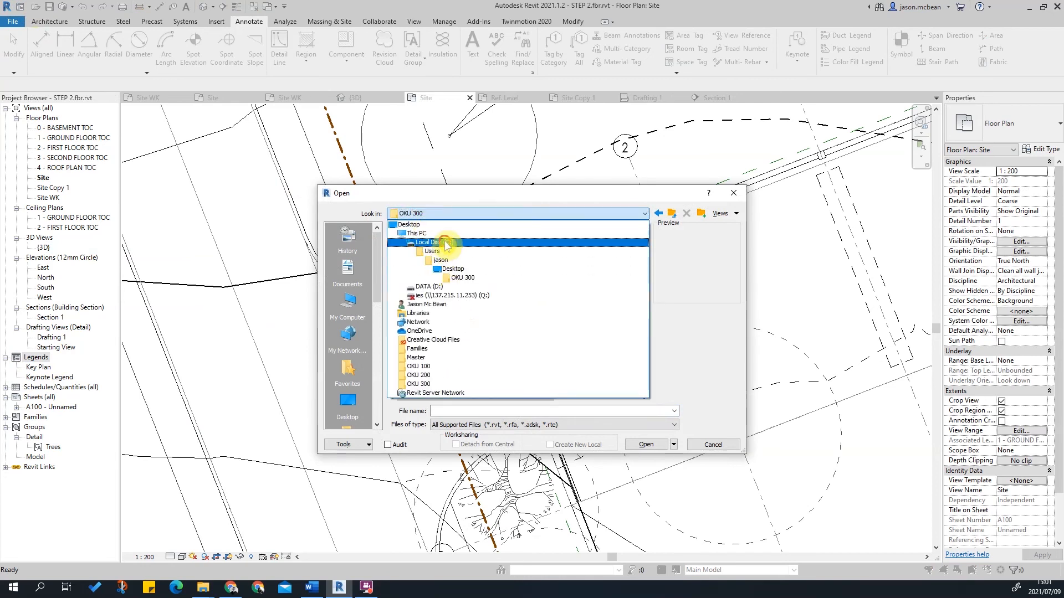
pyautogui.click(443, 243)
pyautogui.scroll(-5, 350, 336)
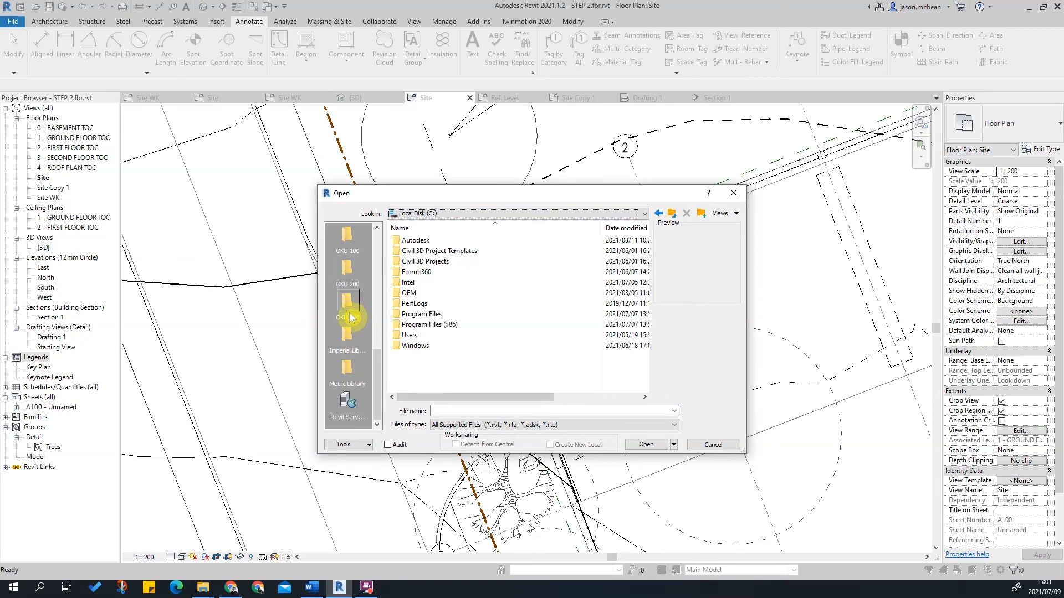
# Browse the 2021 folder, the FORM C folder and its Revit Families folder for the template file.
pyautogui.click(350, 317)
pyautogui.doubleClick(421, 259)
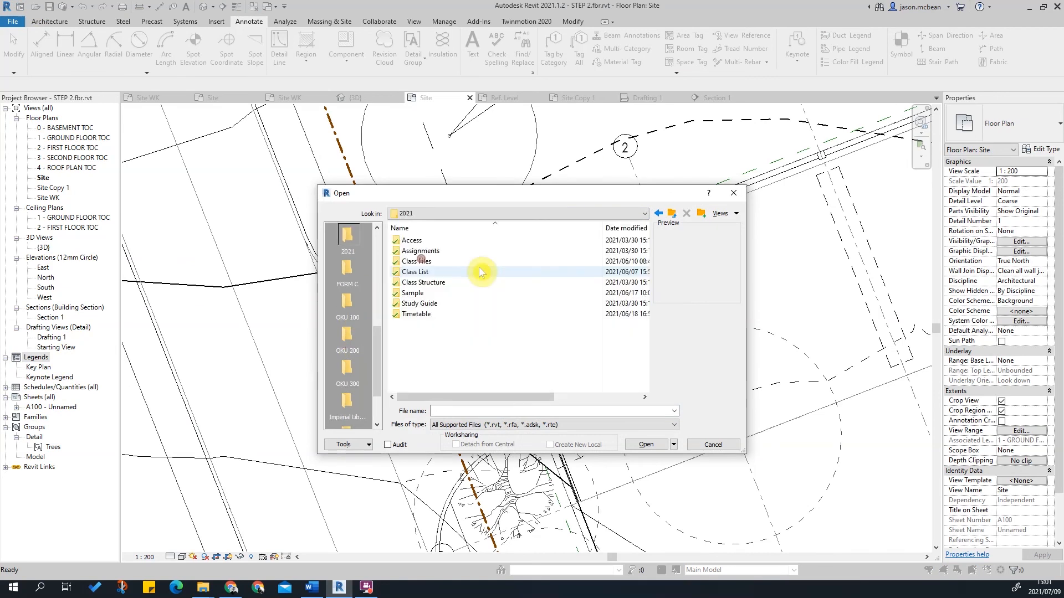
pyautogui.click(428, 214)
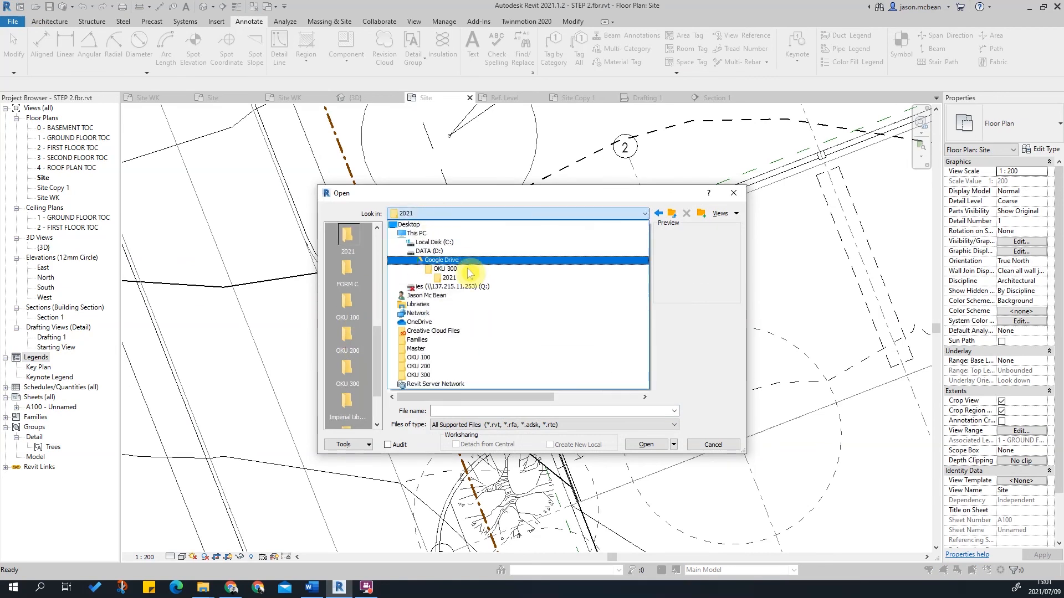
pyautogui.click(470, 268)
pyautogui.doubleClick(432, 271)
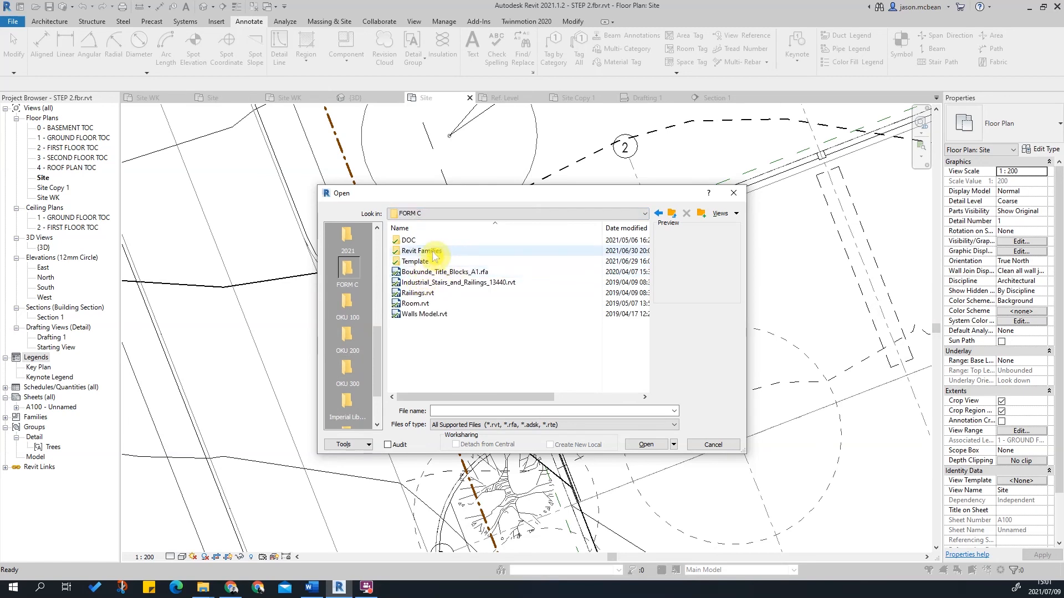
pyautogui.doubleClick(432, 252)
pyautogui.scroll(-5, 498, 349)
pyautogui.scroll(5, 521, 288)
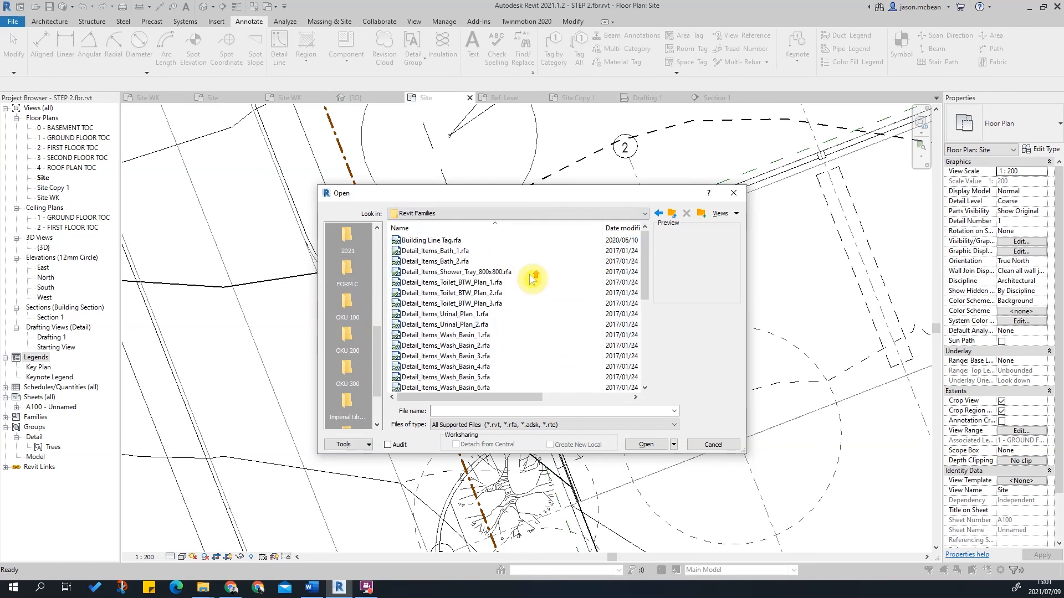
# Open FORM C TEMPLATE - V20 2021.rte from the Template folder inside FORM C.
pyautogui.click(468, 215)
pyautogui.click(416, 284)
pyautogui.click(416, 261)
pyautogui.doubleClick(416, 262)
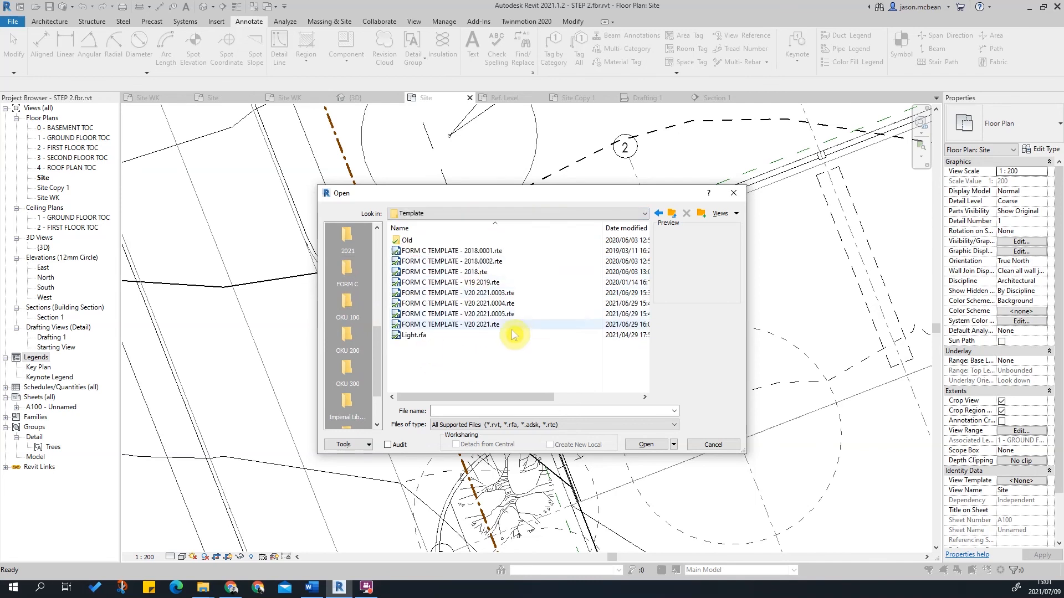
pyautogui.click(490, 325)
pyautogui.click(645, 446)
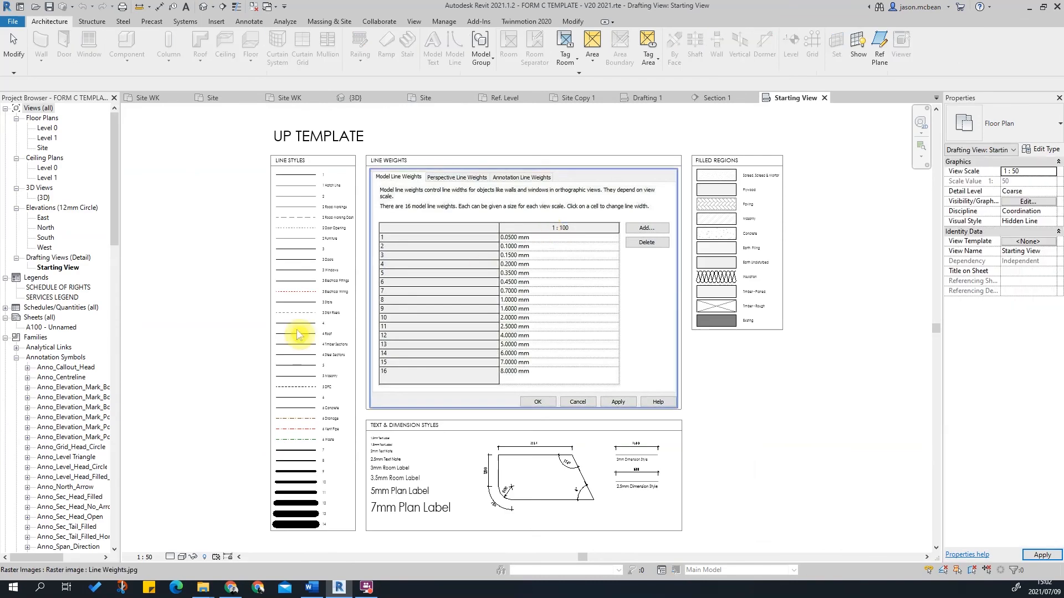
# Open the SERVICES LEGEND view of the template.
pyautogui.click(60, 288)
pyautogui.doubleClick(56, 297)
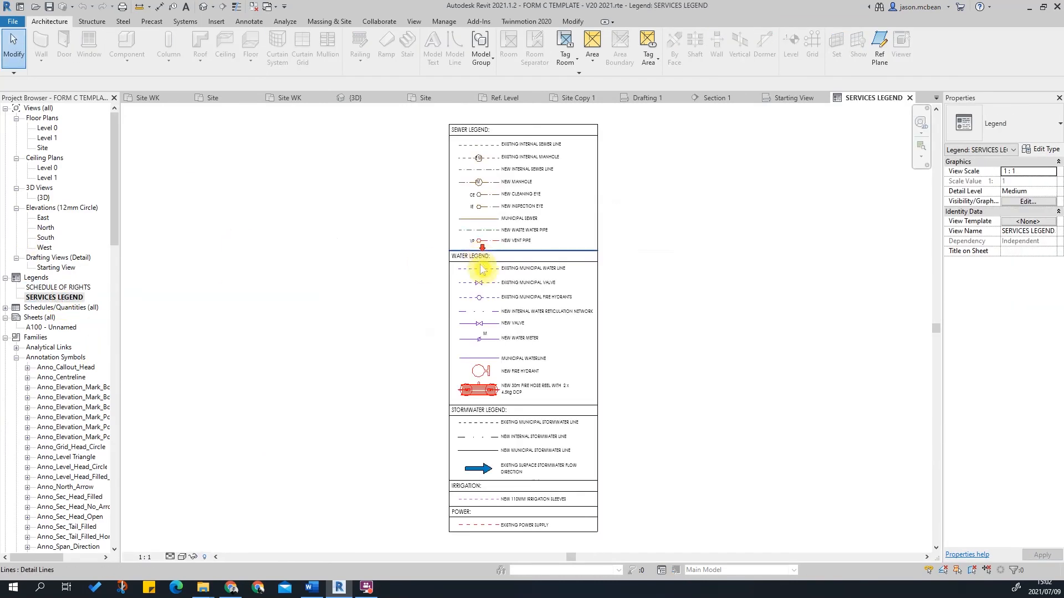
pyautogui.scroll(-3, 485, 222)
pyautogui.moveTo(414, 174); pyautogui.dragTo(577, 293)
pyautogui.click(453, 168)
# Check the line styles used for the existing manhole, municipal sewer and new inspection eye lines in the sewer legend.
pyautogui.scroll(5, 499, 204)
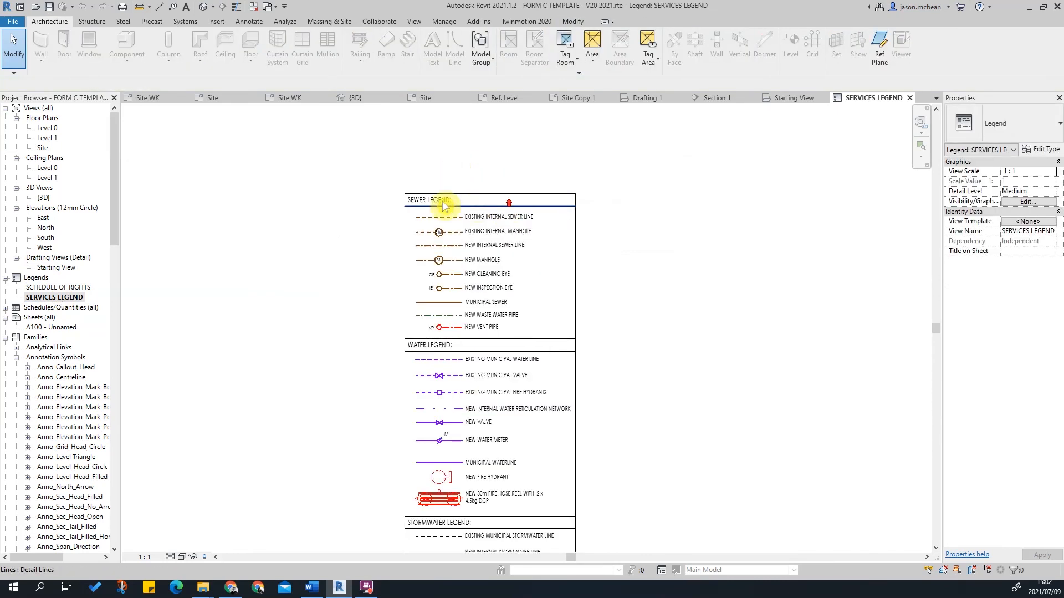
pyautogui.click(447, 244)
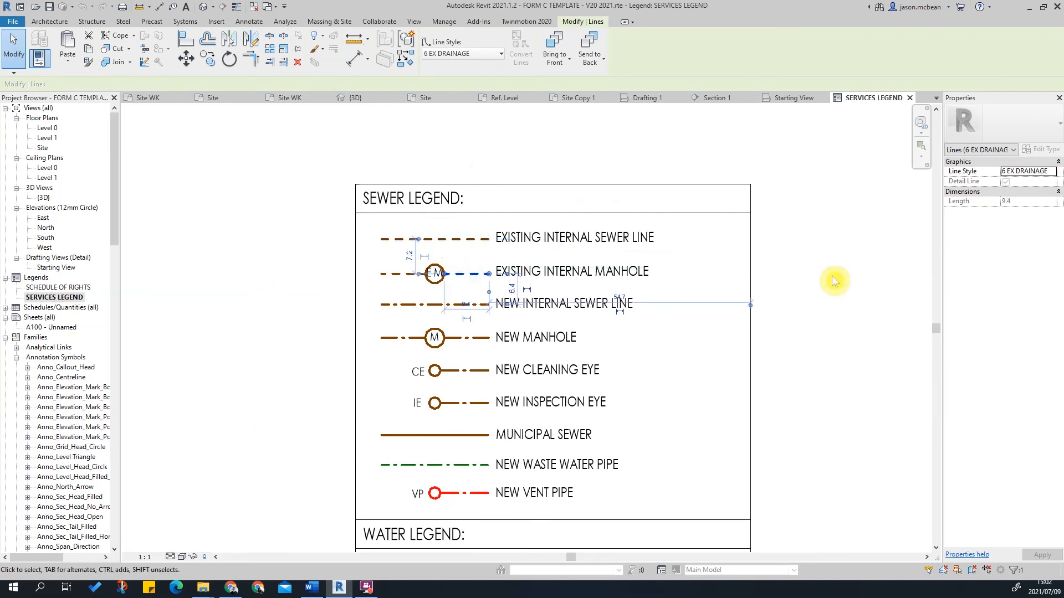
pyautogui.click(854, 274)
pyautogui.click(469, 437)
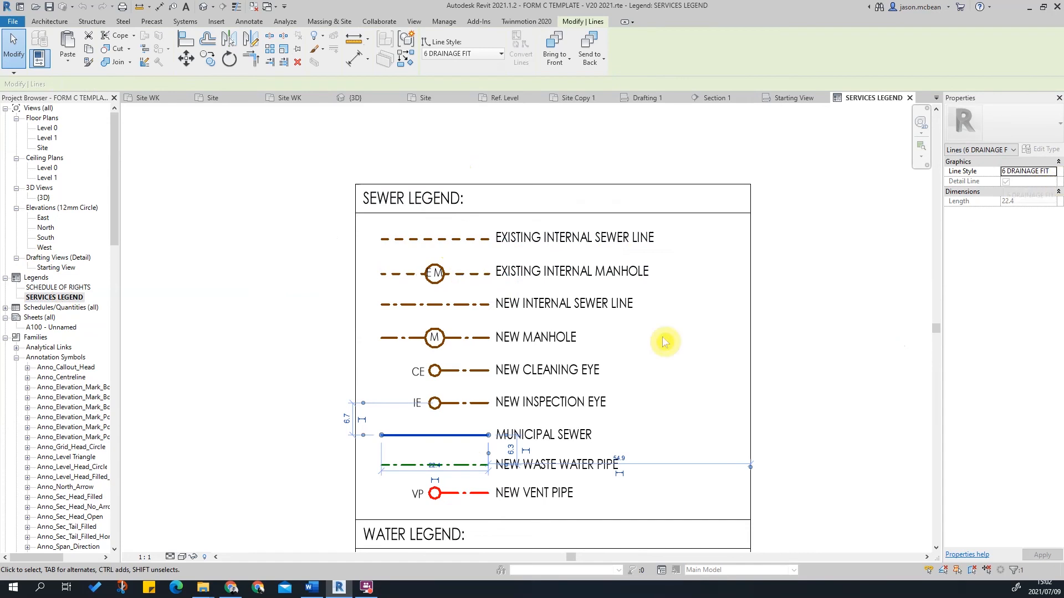
pyautogui.click(481, 406)
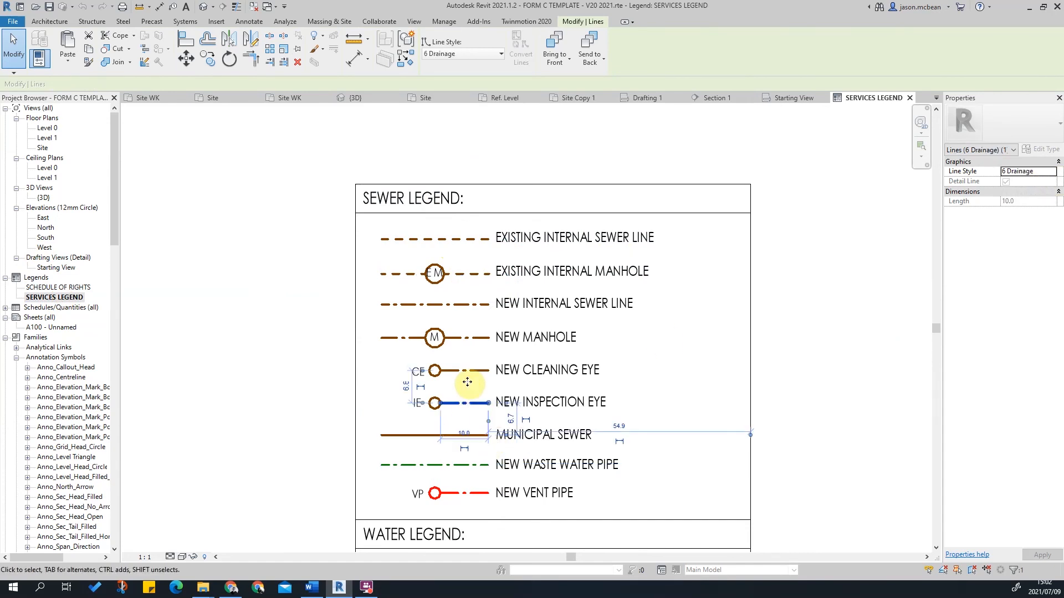
pyautogui.press('Escape')
# Copy the complete services legend, from the sewer section down to the power section, to the clipboard.
pyautogui.scroll(-3, 571, 222)
pyautogui.moveTo(521, 438); pyautogui.dragTo(524, 272, button='middle')
pyautogui.scroll(-3, 494, 457)
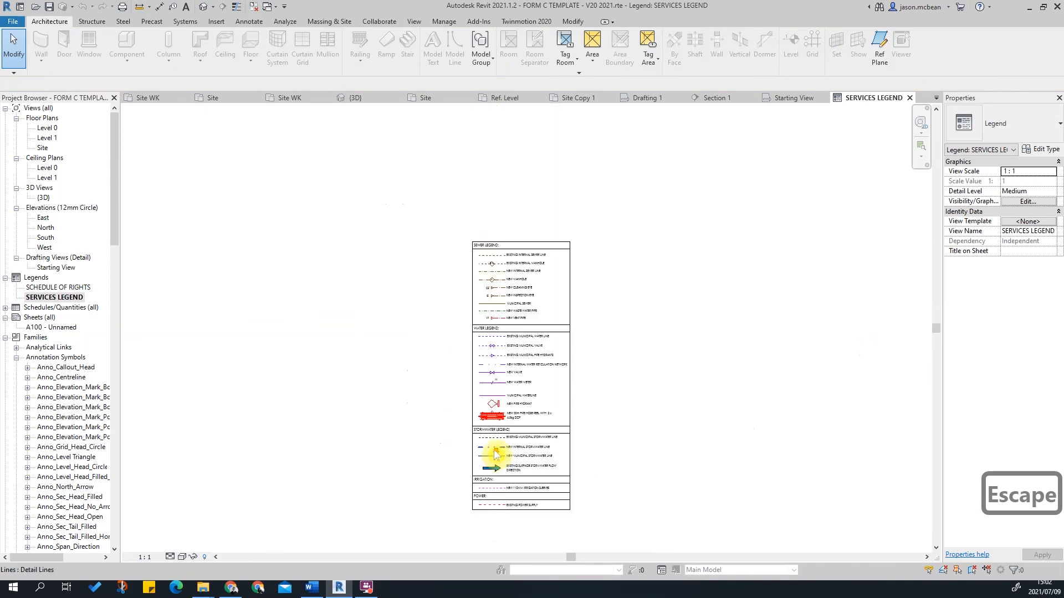
pyautogui.moveTo(396, 237); pyautogui.dragTo(634, 550)
pyautogui.scroll(-2, 521, 544)
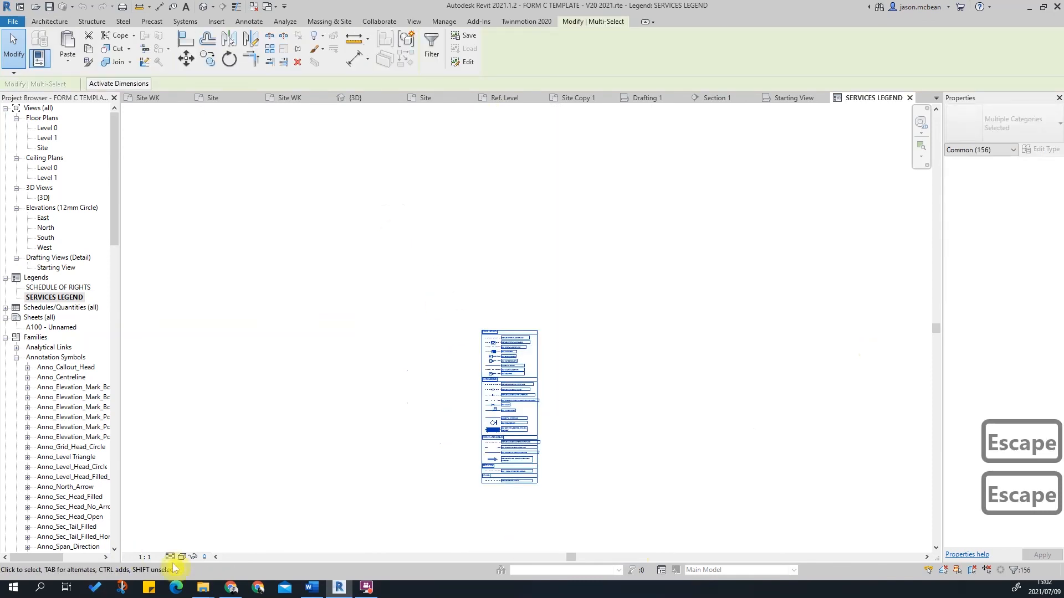
pyautogui.hotkey('ctrl', 'c')
pyautogui.click(620, 335)
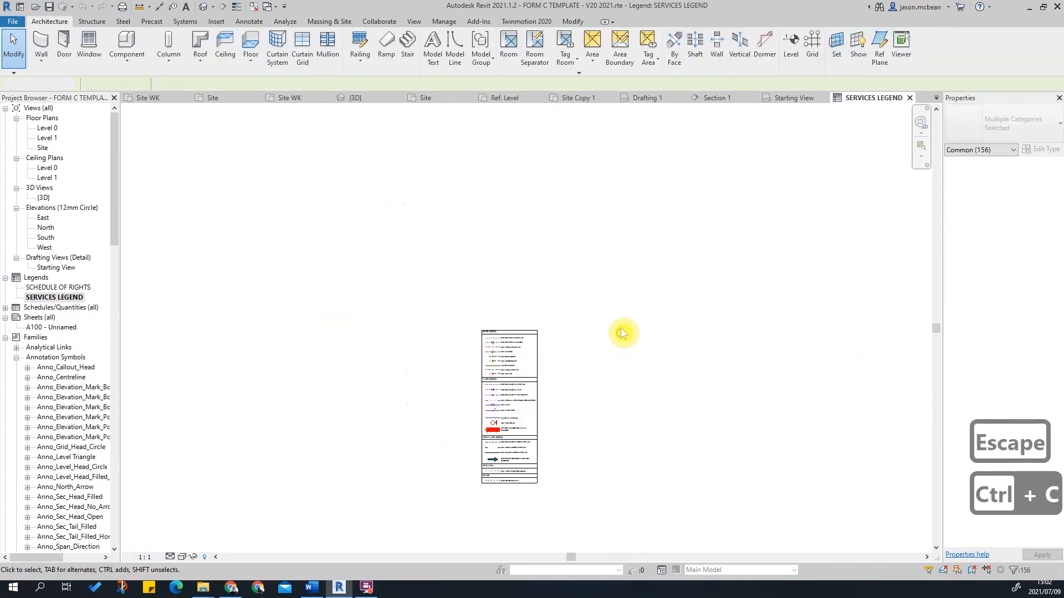
# Return to the STEP 2.fbr project's Site WK plan and create a new legend view at 1:1 scale.
pyautogui.click(172, 98)
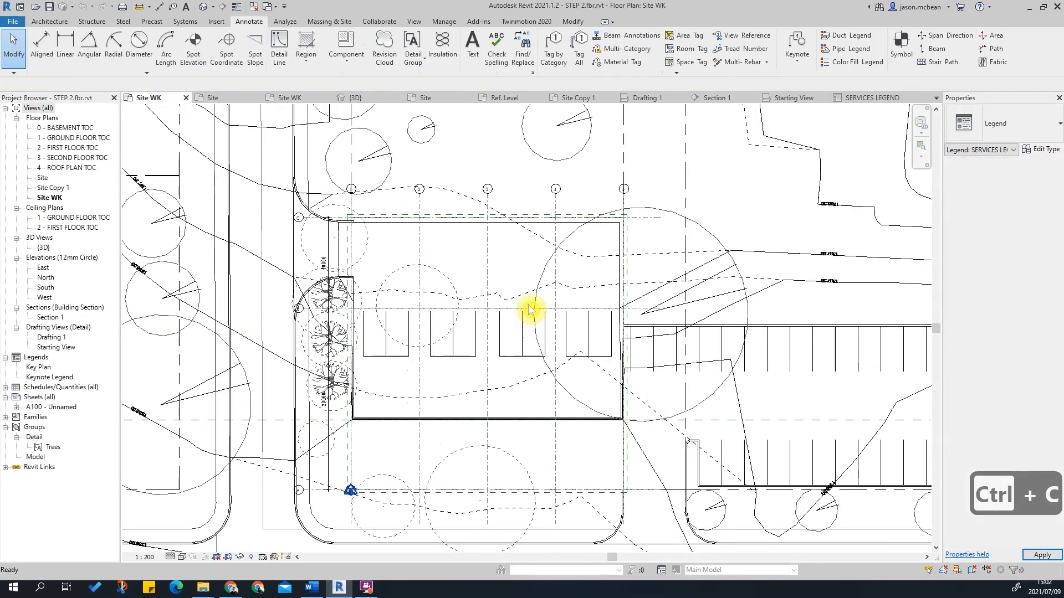
pyautogui.click(40, 367)
pyautogui.click(44, 377)
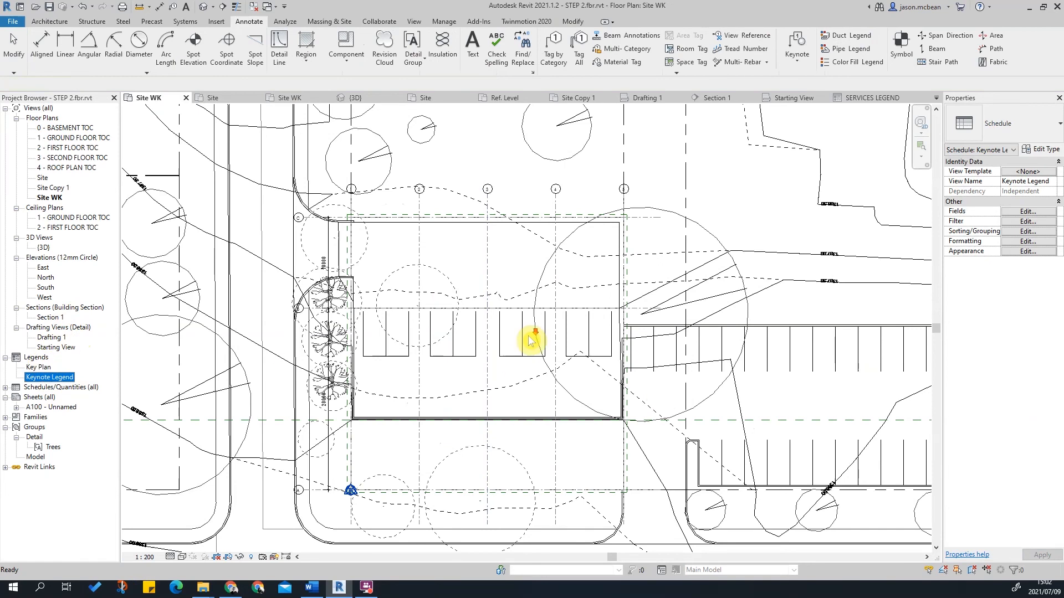
pyautogui.scroll(-2, 530, 339)
pyautogui.click(36, 358)
pyautogui.rightClick(36, 357)
pyautogui.click(78, 367)
pyautogui.click(580, 284)
pyautogui.click(531, 302)
pyautogui.click(544, 322)
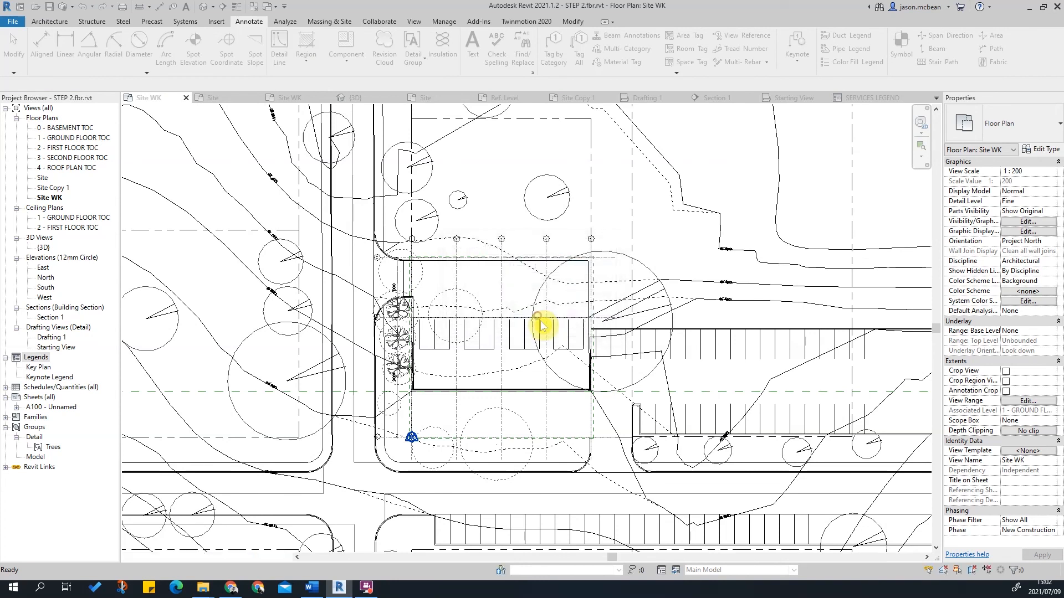
# Paste the copied services legend into the new legend view.
pyautogui.hotkey('ctrl', 'v')
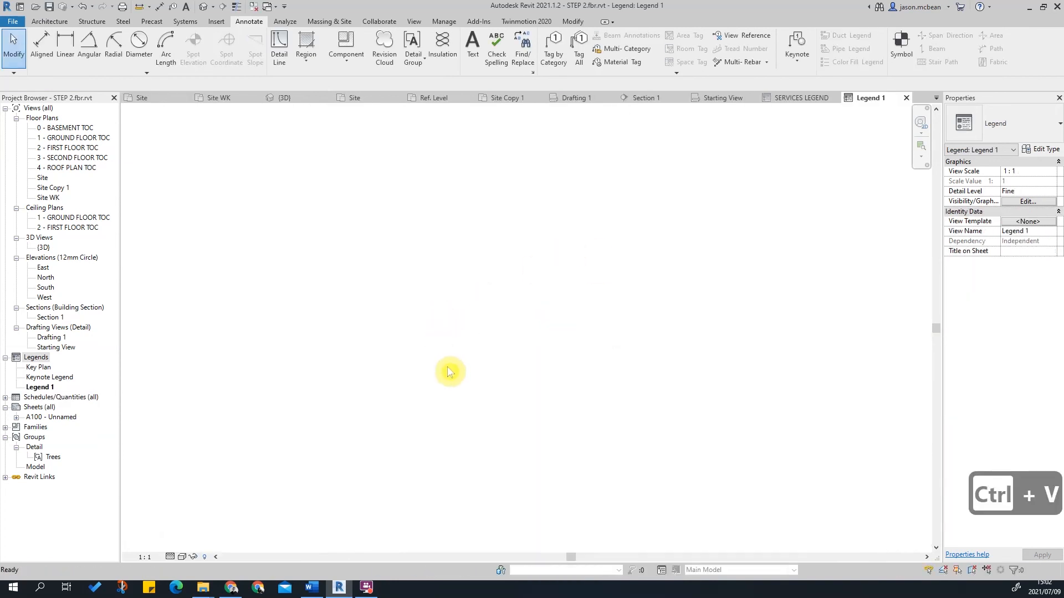
pyautogui.click(308, 232)
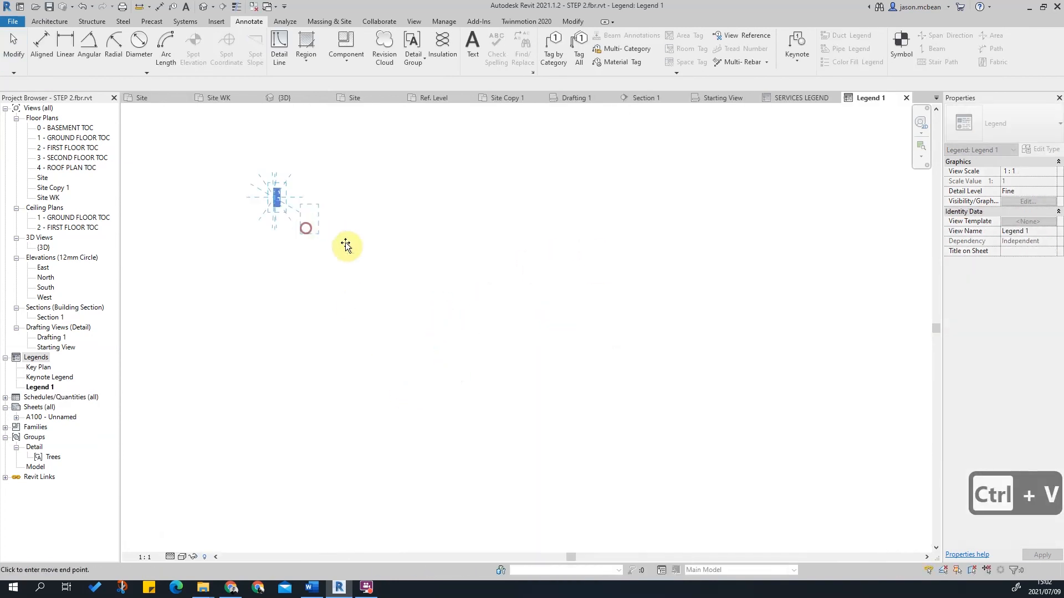
pyautogui.middleClick(316, 185)
pyautogui.middleClick(316, 186)
pyautogui.press('Escape')
pyautogui.scroll(1, 501, 164)
pyautogui.moveTo(266, 258); pyautogui.dragTo(246, 339, button='middle')
# In the Site plan, change the line style of the drainage line beside the road to 6 DRAINAGE FIT.
pyautogui.doubleClick(43, 179)
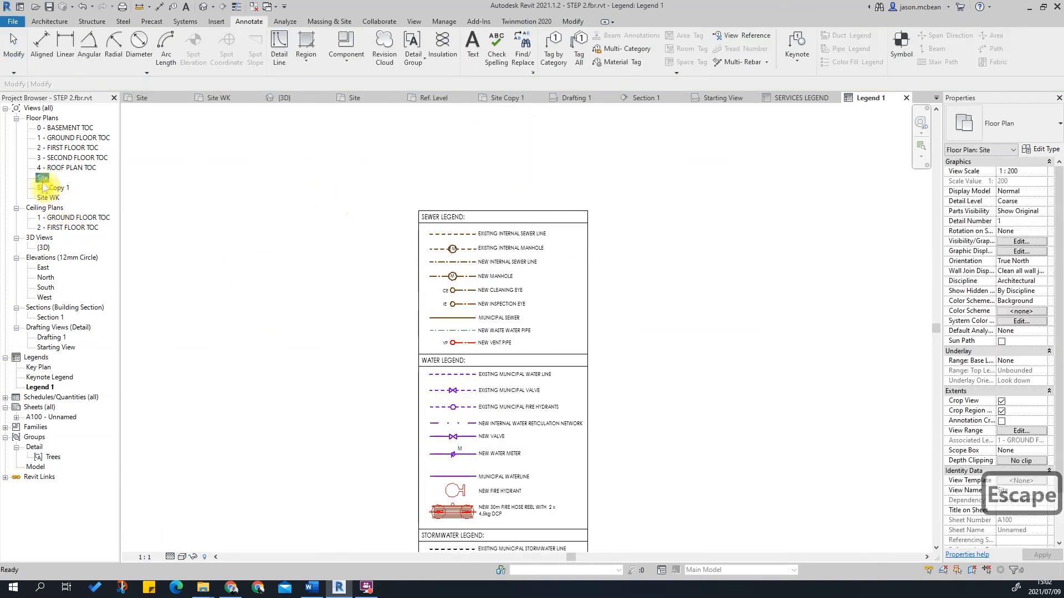
pyautogui.scroll(3, 438, 338)
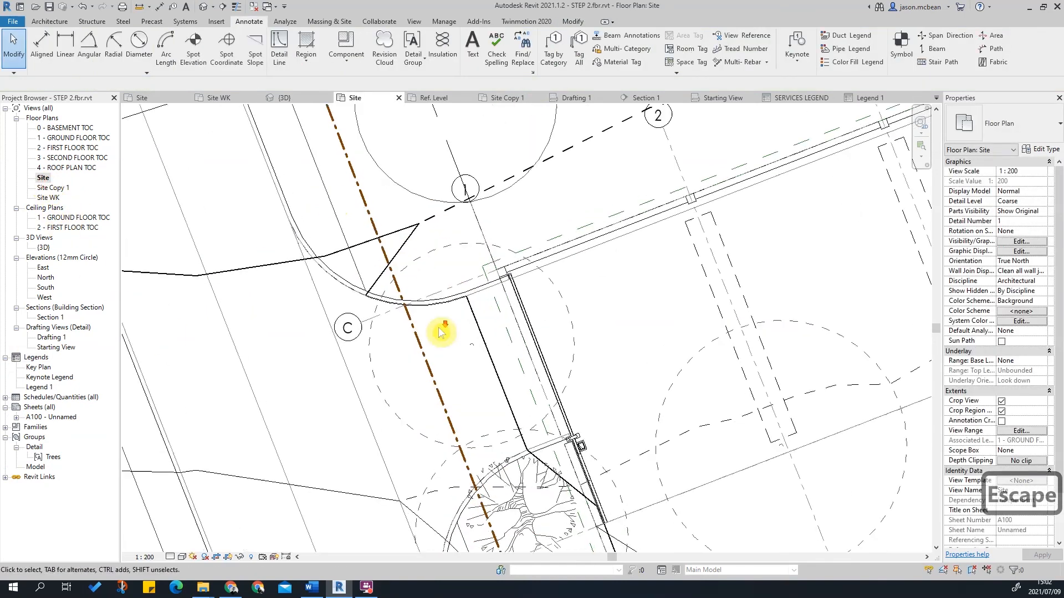
pyautogui.press('Escape')
pyautogui.click(434, 362)
pyautogui.click(474, 56)
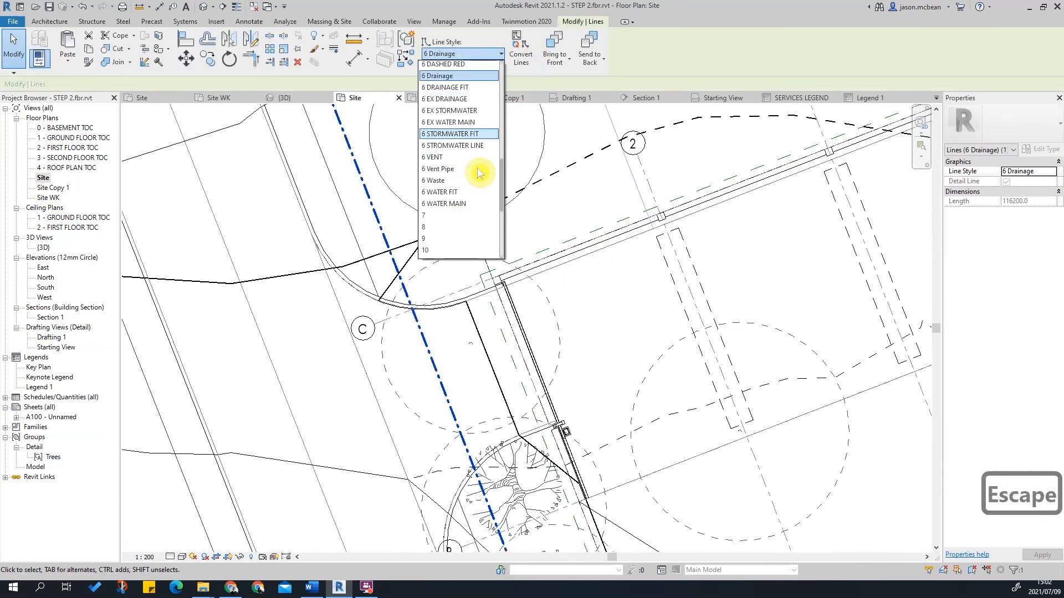
pyautogui.click(454, 87)
pyautogui.press('Escape')
pyautogui.scroll(-2, 493, 432)
pyautogui.scroll(3, 421, 308)
pyautogui.scroll(-3, 363, 191)
pyautogui.scroll(4, 457, 316)
pyautogui.moveTo(384, 242); pyautogui.dragTo(464, 448, button='middle')
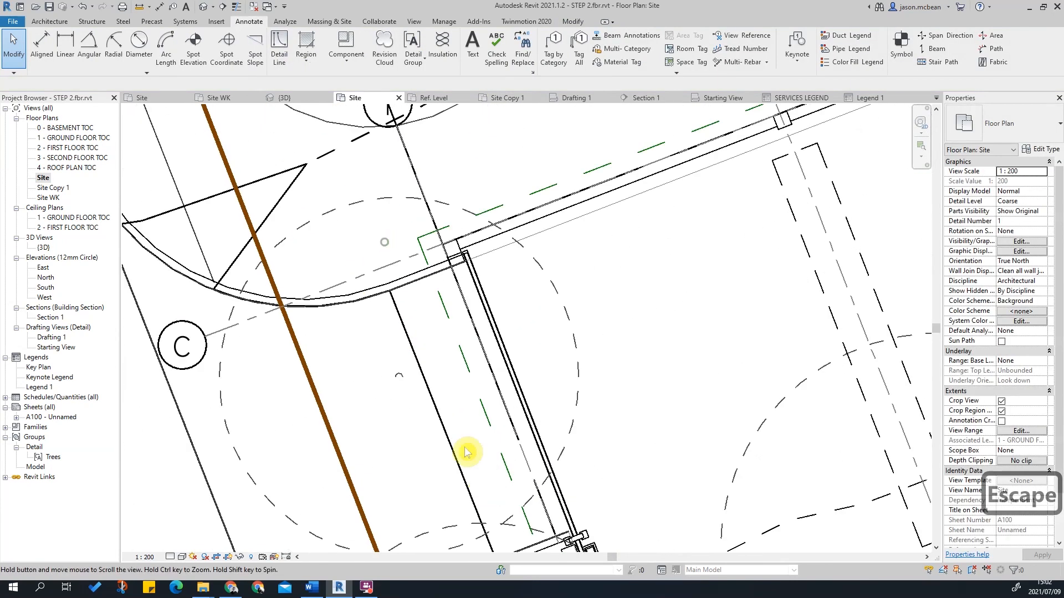
pyautogui.rightClick(309, 385)
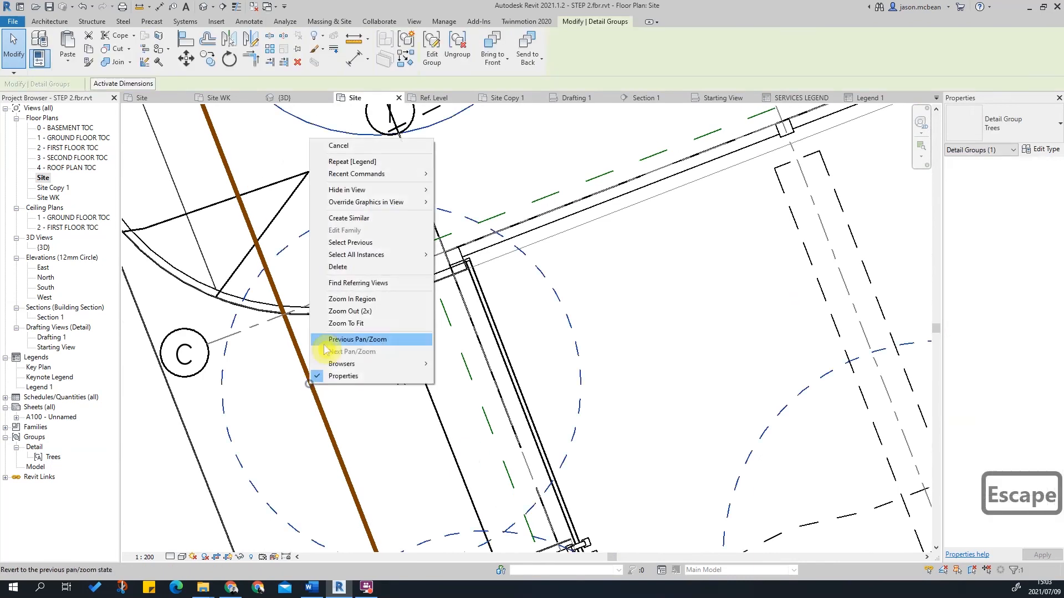
pyautogui.click(353, 218)
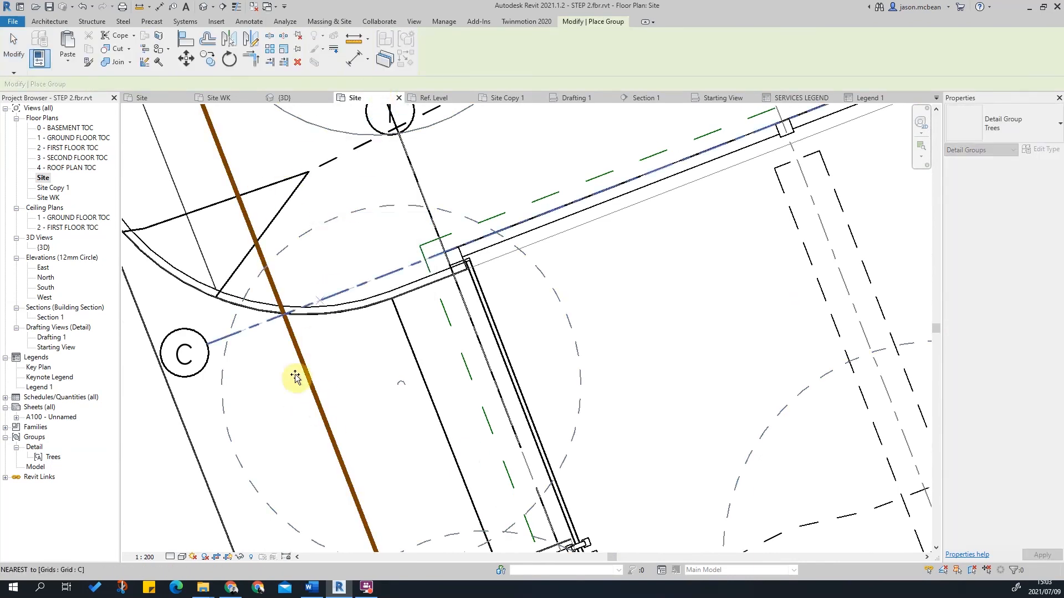
pyautogui.press('Escape')
pyautogui.press('Escape')
pyautogui.press('Escape')
pyautogui.press('Escape')
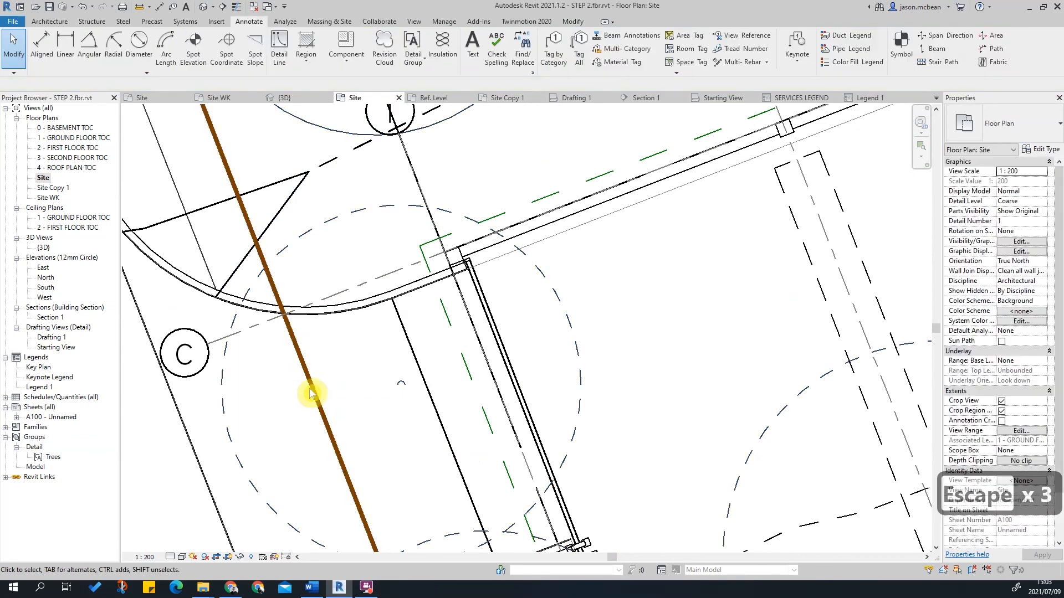
# Draw a similar 6 DRAINAGE FIT branch from the road drainage line, perpendicular across the boundary wall, ending just inside the site.
pyautogui.click(313, 399)
pyautogui.rightClick(312, 397)
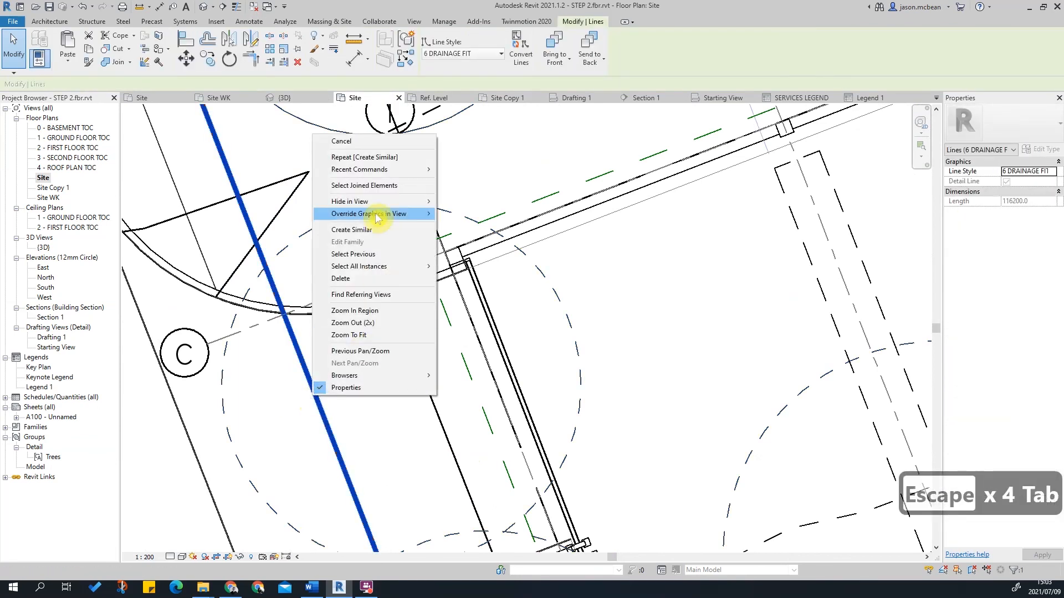
pyautogui.click(376, 237)
pyautogui.click(314, 390)
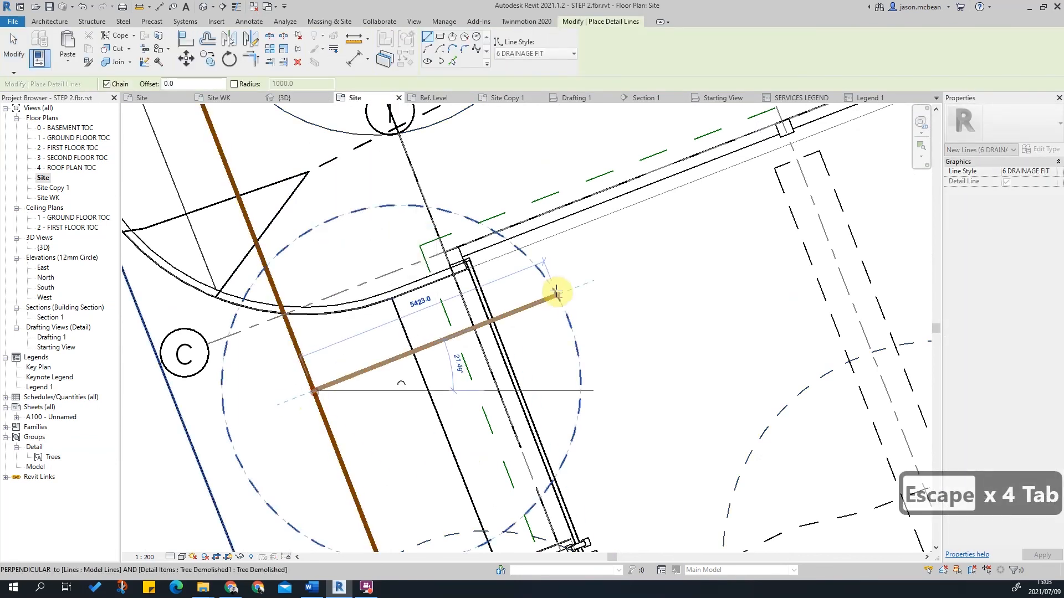
pyautogui.click(531, 306)
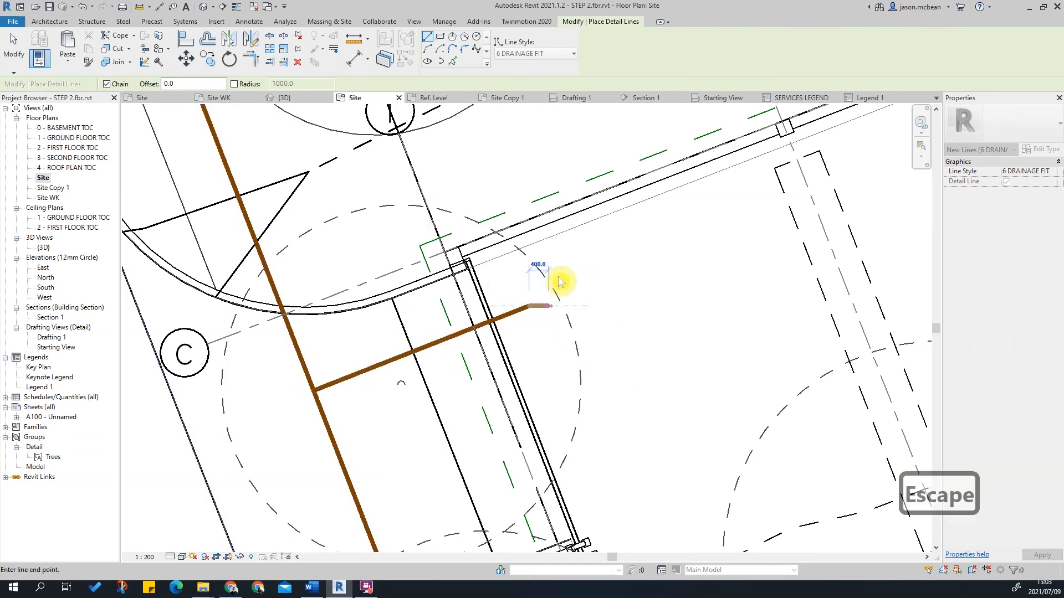
pyautogui.press('Escape')
pyautogui.press('Escape')
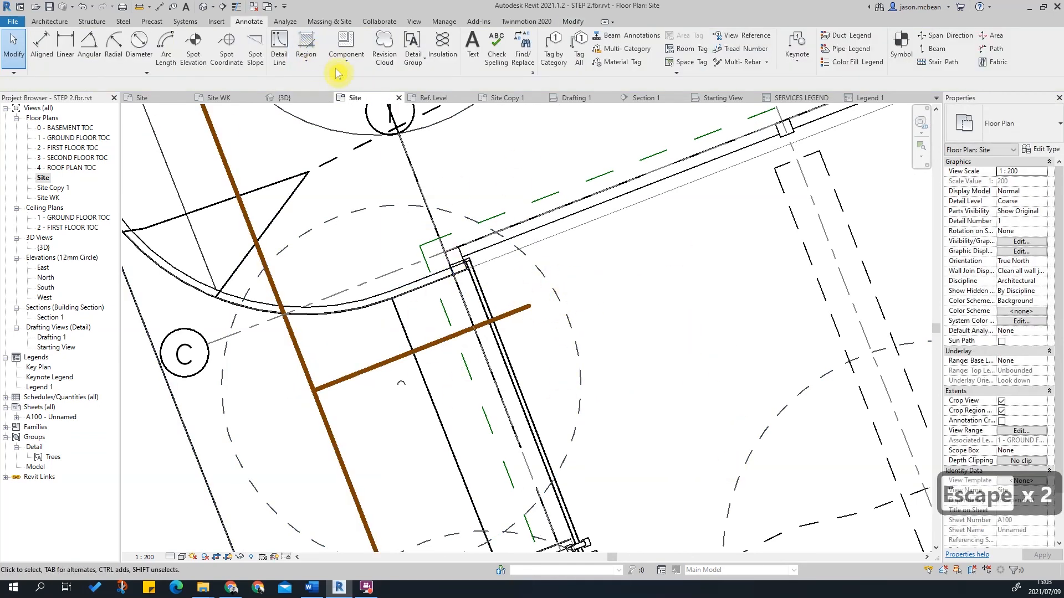
# Place an MH manhole detail component at the inner end of the new drainage branch.
pyautogui.click(361, 49)
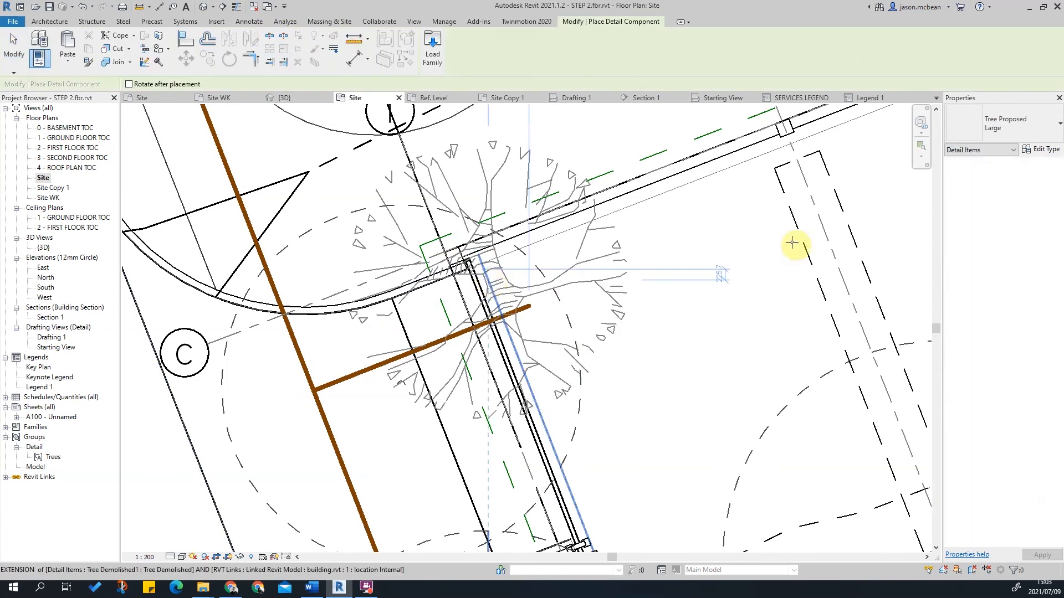
pyautogui.click(1047, 116)
pyautogui.scroll(3, 950, 216)
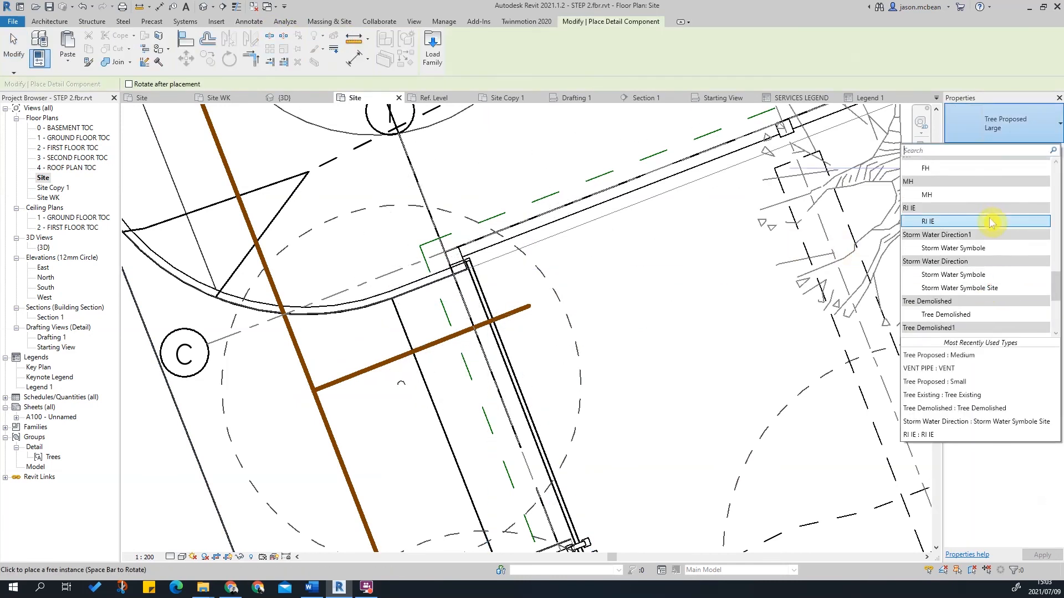
pyautogui.click(940, 191)
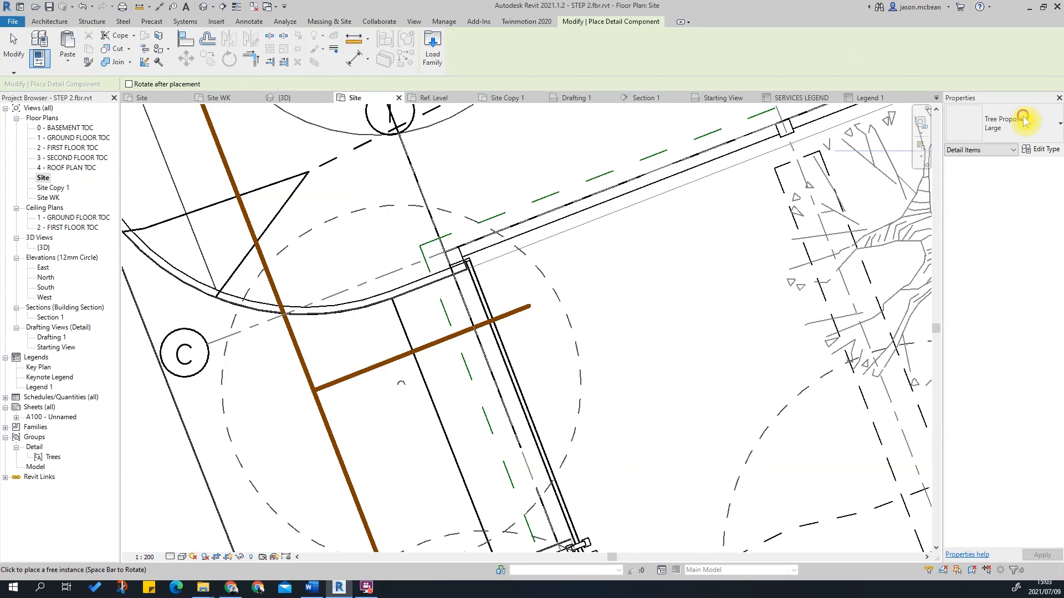
pyautogui.click(1014, 123)
pyautogui.scroll(5, 942, 254)
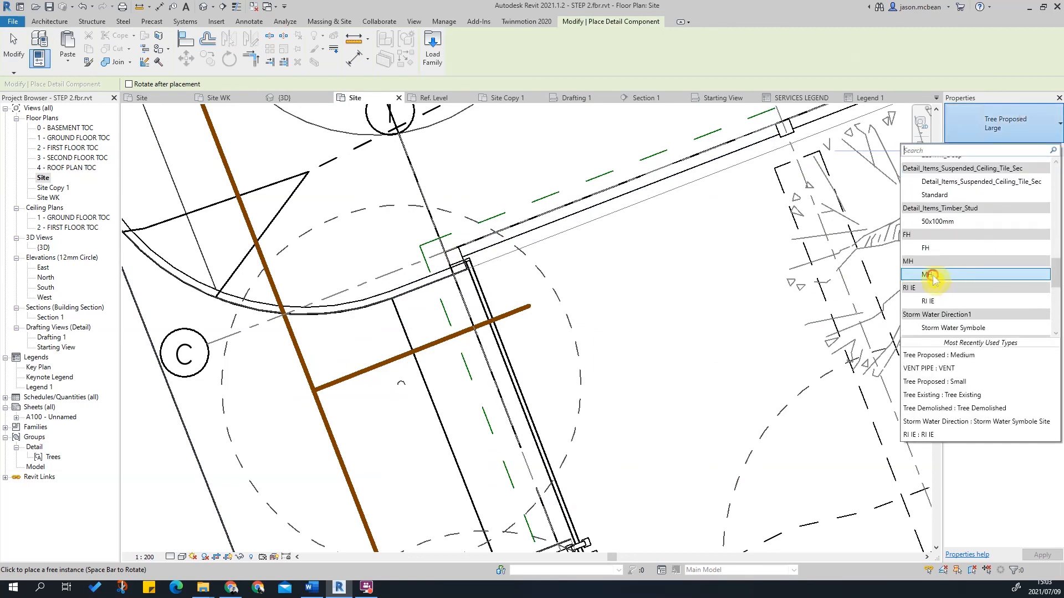
pyautogui.click(935, 280)
pyautogui.scroll(4, 532, 302)
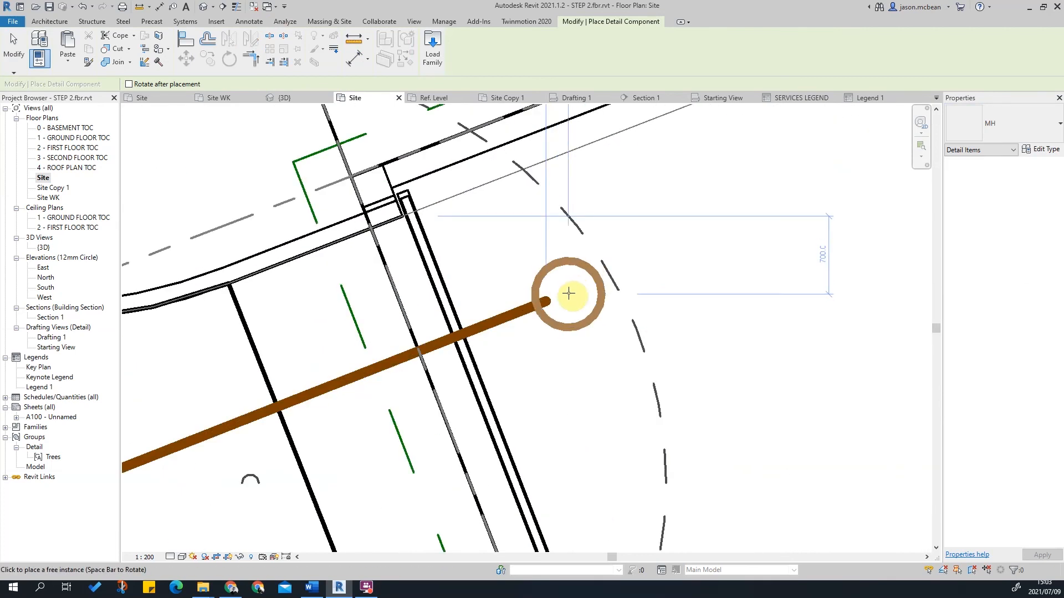
pyautogui.click(594, 284)
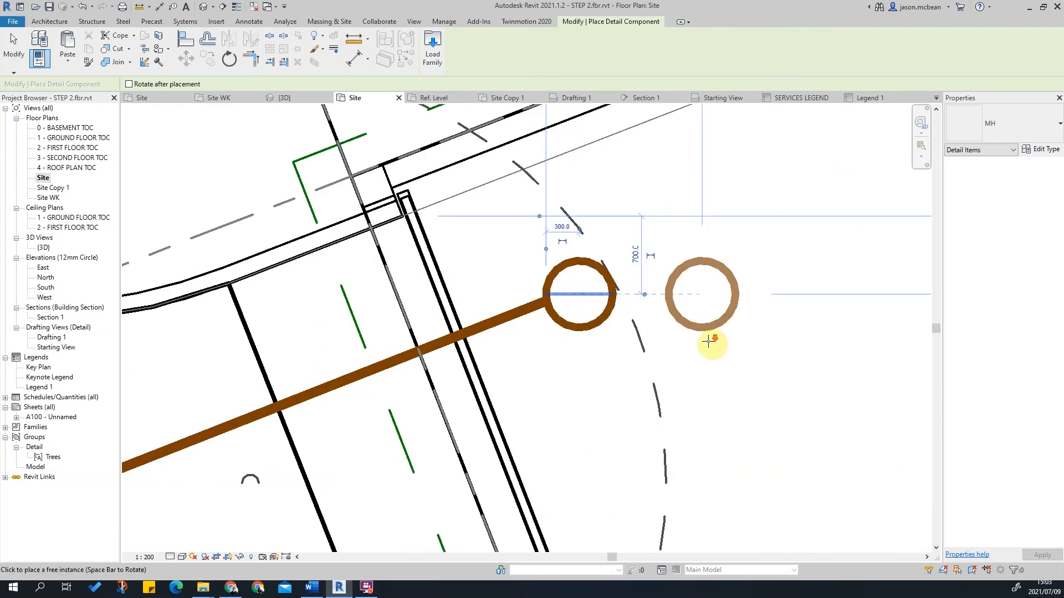
pyautogui.scroll(-3, 646, 329)
pyautogui.scroll(5, 615, 355)
pyautogui.press('Escape')
pyautogui.press('Escape')
pyautogui.press('Escape')
# Move the MH manhole so its centre sits on the end of the drainage branch.
pyautogui.click(641, 348)
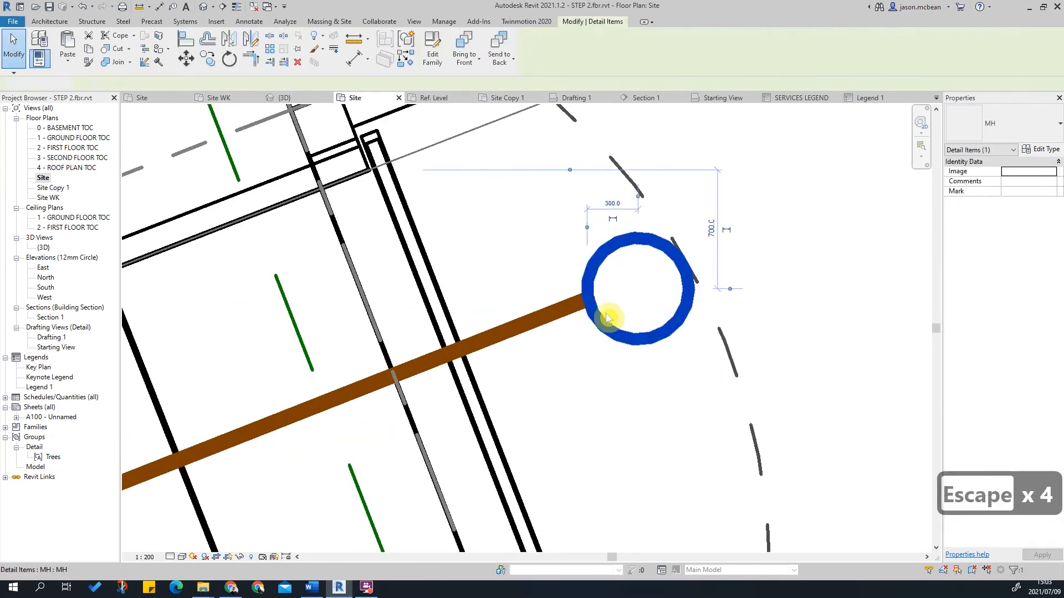
pyautogui.press('Escape')
pyautogui.scroll(-1, 614, 343)
pyautogui.click(626, 330)
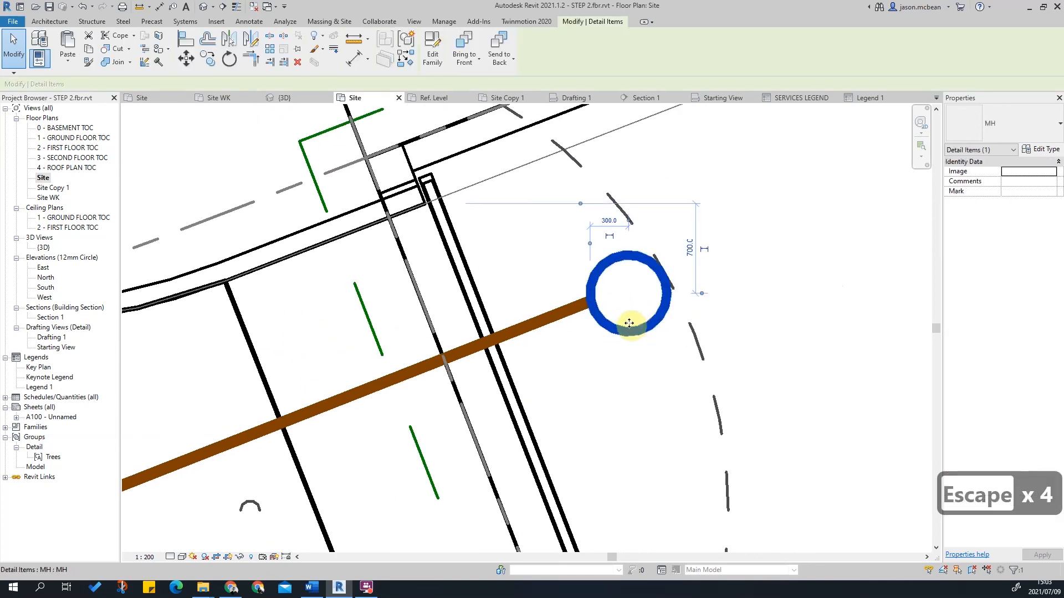
pyautogui.moveTo(585, 337); pyautogui.dragTo(618, 308)
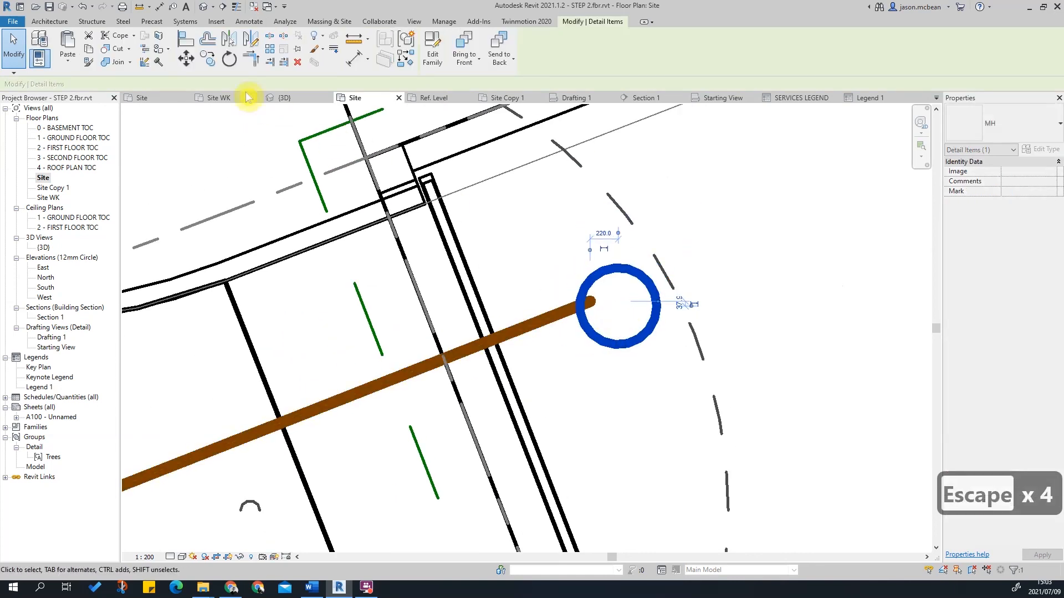
pyautogui.click(186, 57)
pyautogui.moveTo(618, 309); pyautogui.dragTo(590, 300)
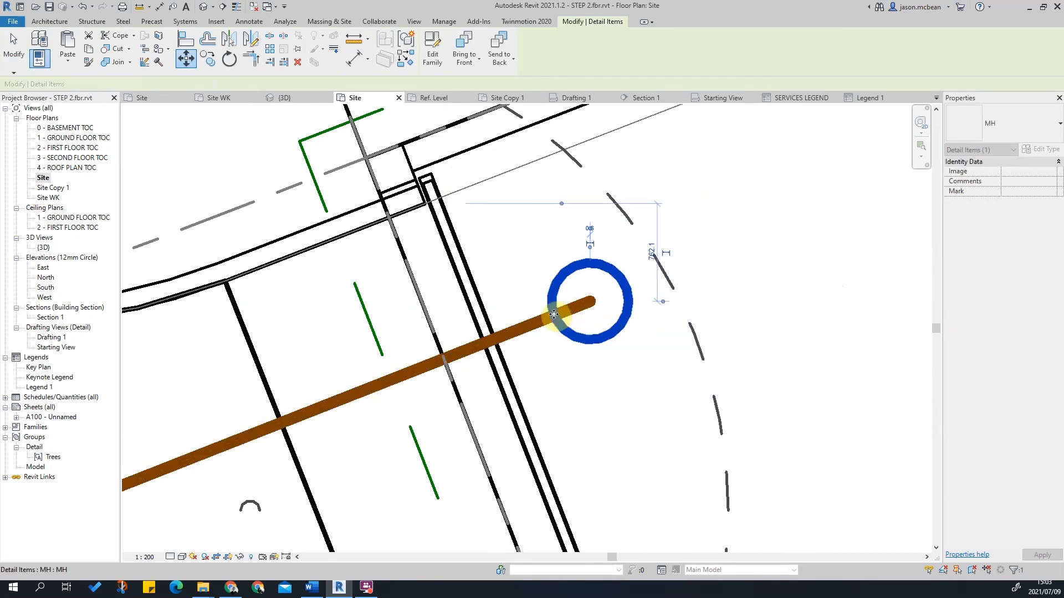
pyautogui.press('Escape')
pyautogui.press('Escape')
# Shorten the drainage branch so it ends at the manhole's outer edge.
pyautogui.click(590, 305)
pyautogui.press('Escape')
pyautogui.click(590, 306)
pyautogui.moveTo(591, 305); pyautogui.dragTo(557, 314)
pyautogui.click(633, 379)
pyautogui.scroll(-3, 633, 355)
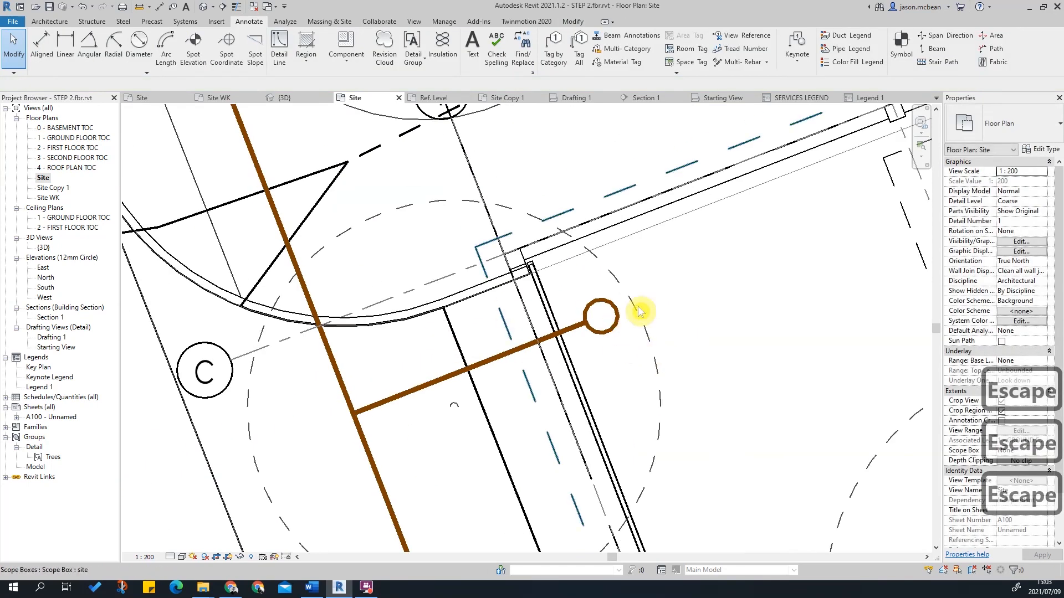
pyautogui.press('Escape')
# Draw a 6 Drainage detail line from the manhole, parallel to the boundary wall along grid C, ending between grids 4 and 5.
pyautogui.scroll(-4, 601, 319)
pyautogui.moveTo(616, 333); pyautogui.dragTo(371, 344, button='middle')
pyautogui.scroll(3, 345, 333)
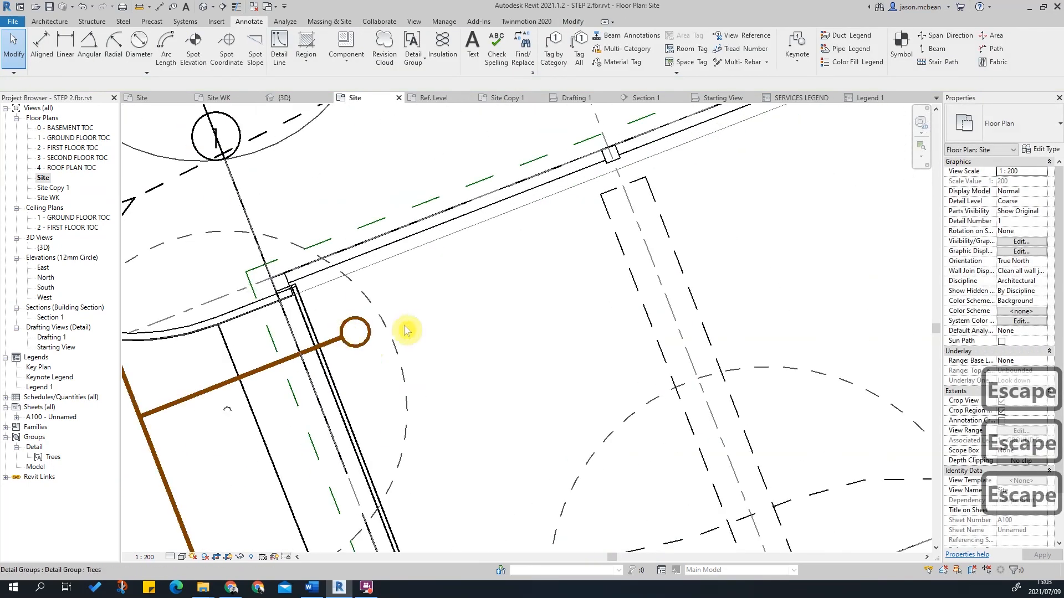
pyautogui.scroll(-4, 371, 382)
pyautogui.moveTo(708, 237); pyautogui.dragTo(675, 261, button='middle')
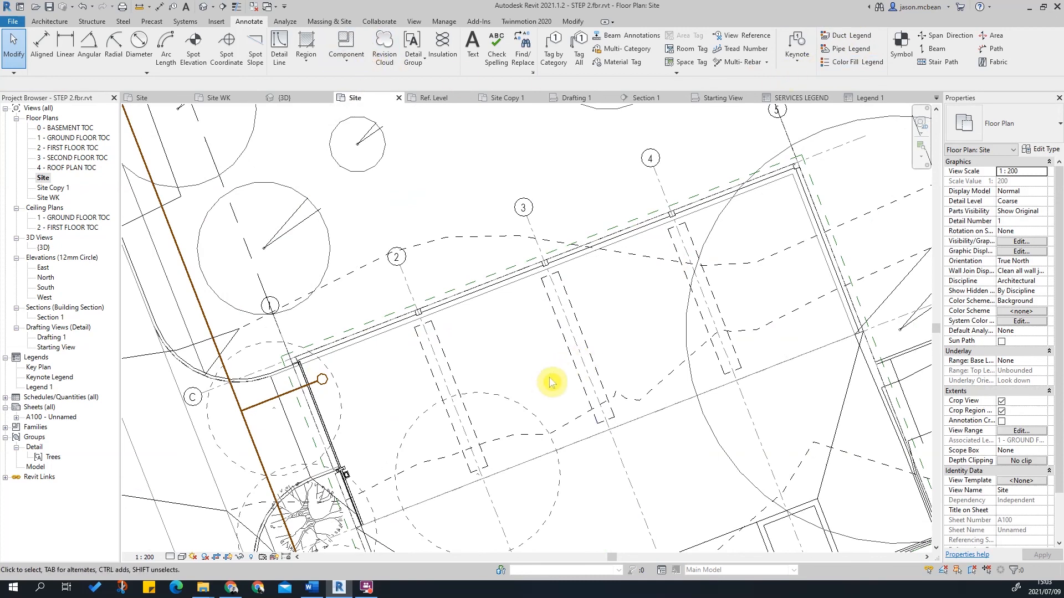
pyautogui.press('l')
pyautogui.click(546, 55)
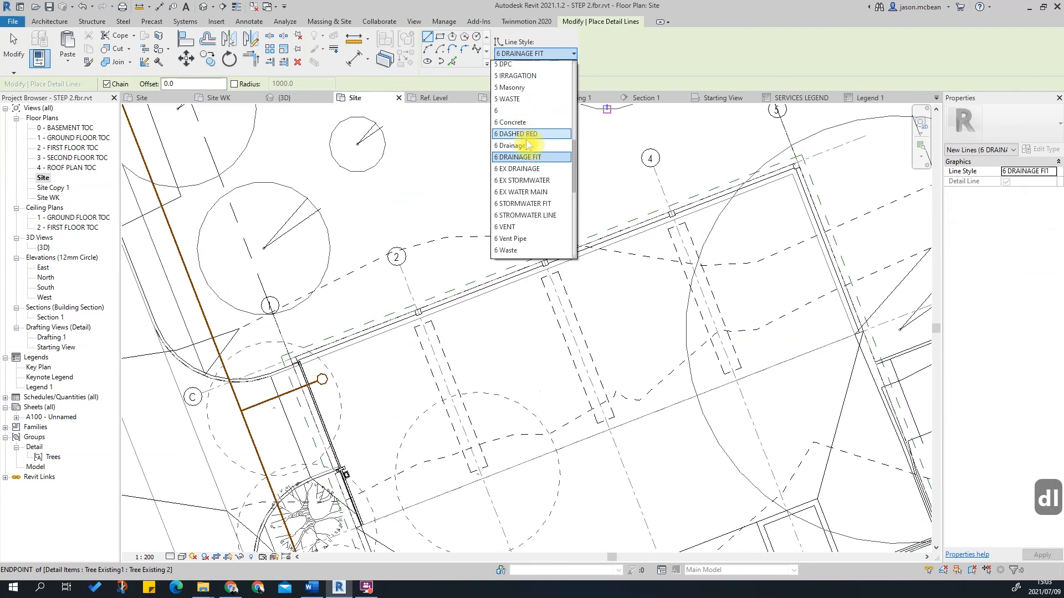
pyautogui.click(518, 145)
pyautogui.scroll(3, 321, 377)
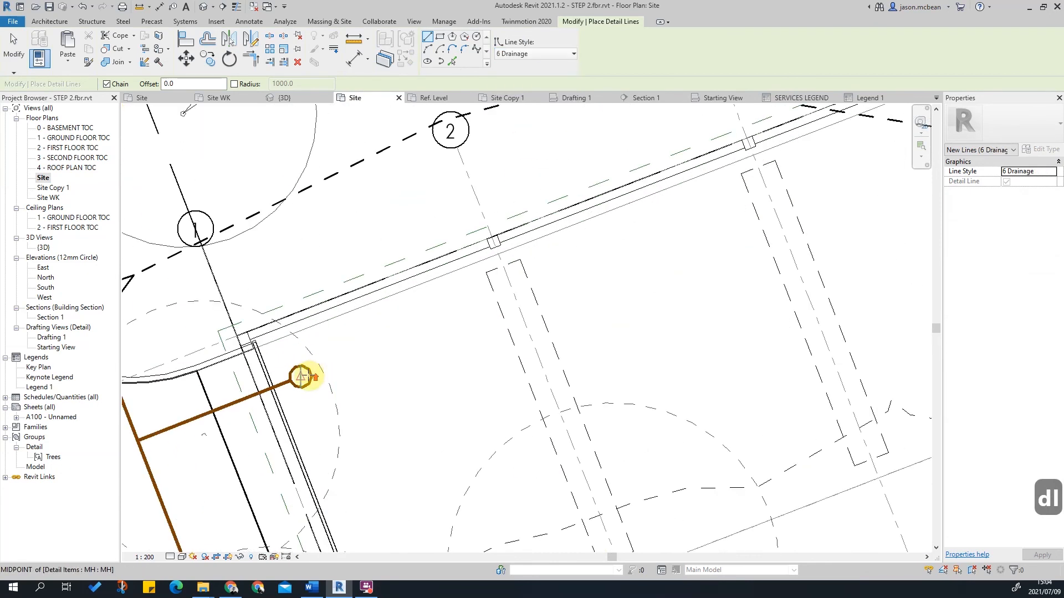
pyautogui.scroll(3, 314, 366)
pyautogui.click(316, 368)
pyautogui.scroll(-5, 322, 409)
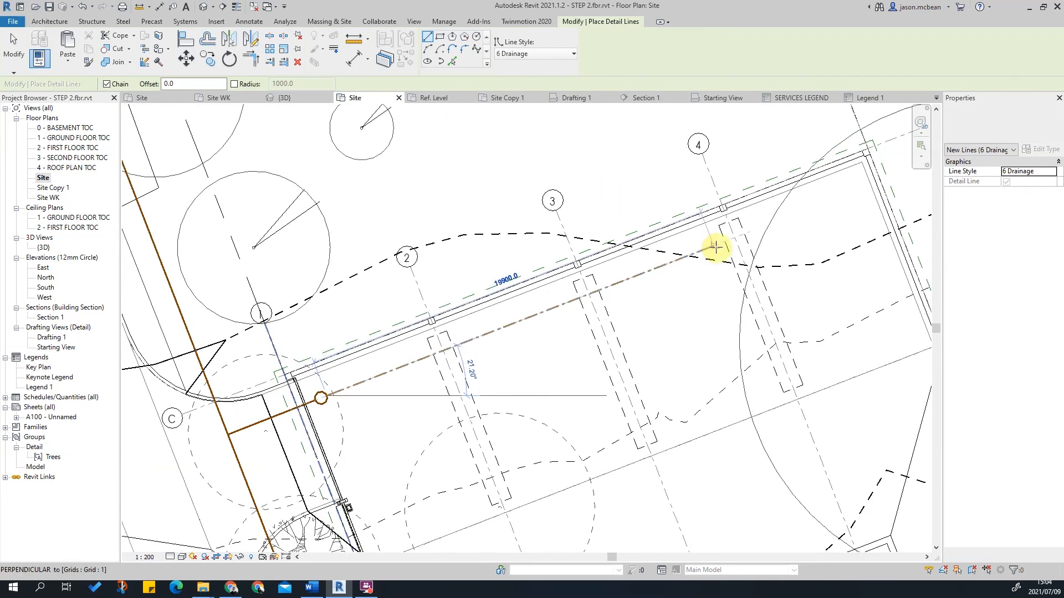
pyautogui.moveTo(709, 252); pyautogui.dragTo(518, 336, button='middle')
pyautogui.scroll(2, 715, 280)
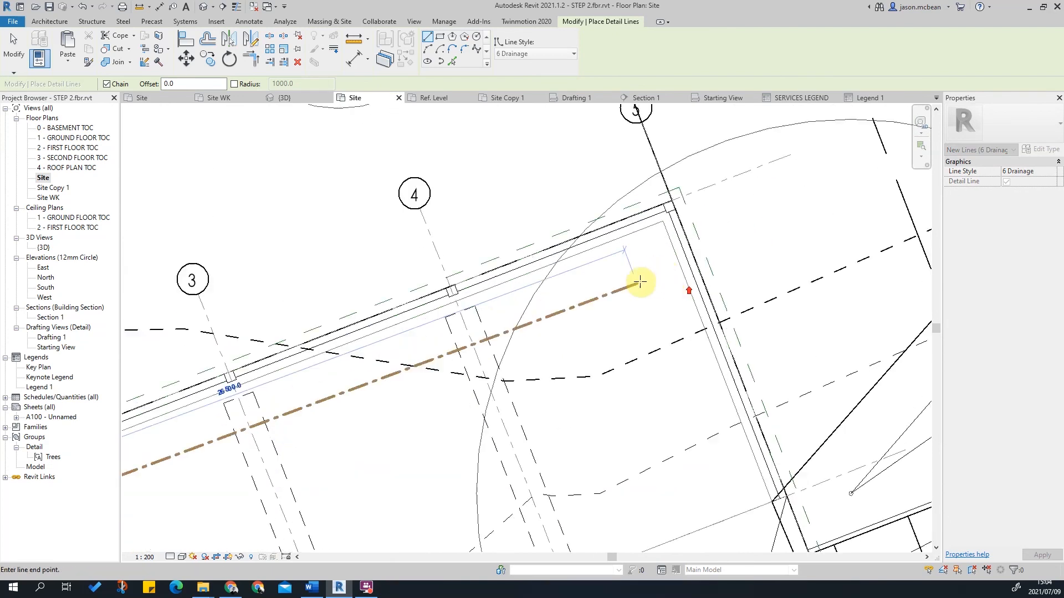
pyautogui.click(592, 288)
pyautogui.press('Escape')
pyautogui.press('Escape')
# Place an RI IE detail component on the far end of the 6 Drainage line between grids 4 and 5.
pyautogui.scroll(2, 653, 304)
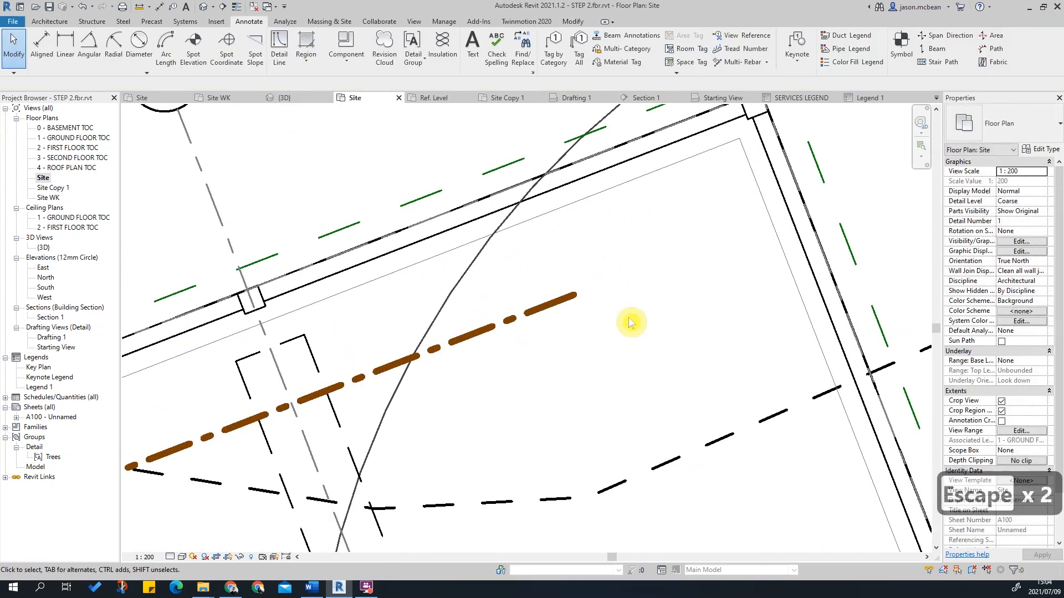
pyautogui.click(1006, 128)
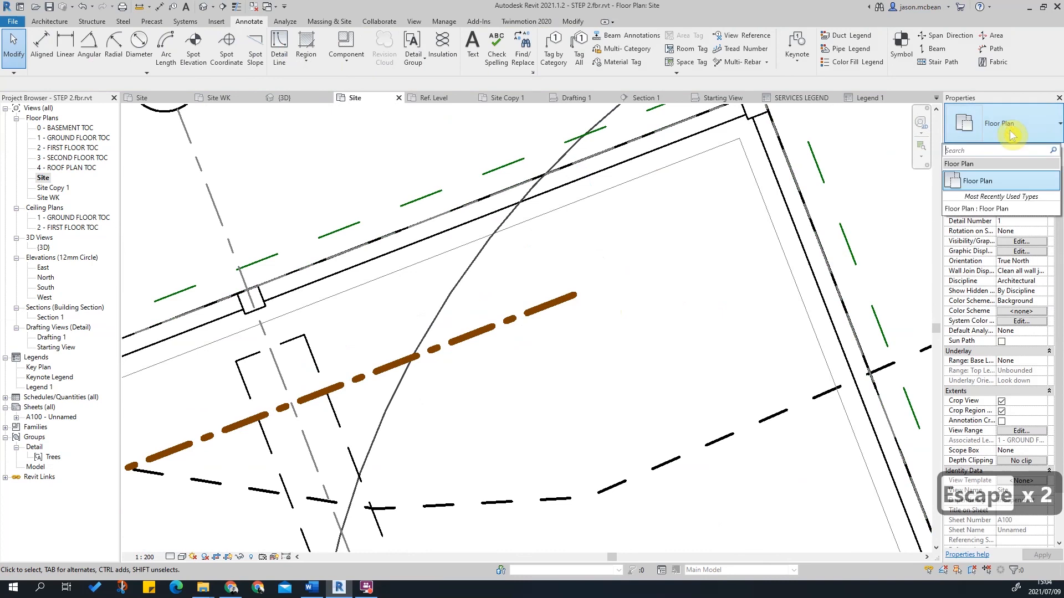
pyautogui.click(351, 45)
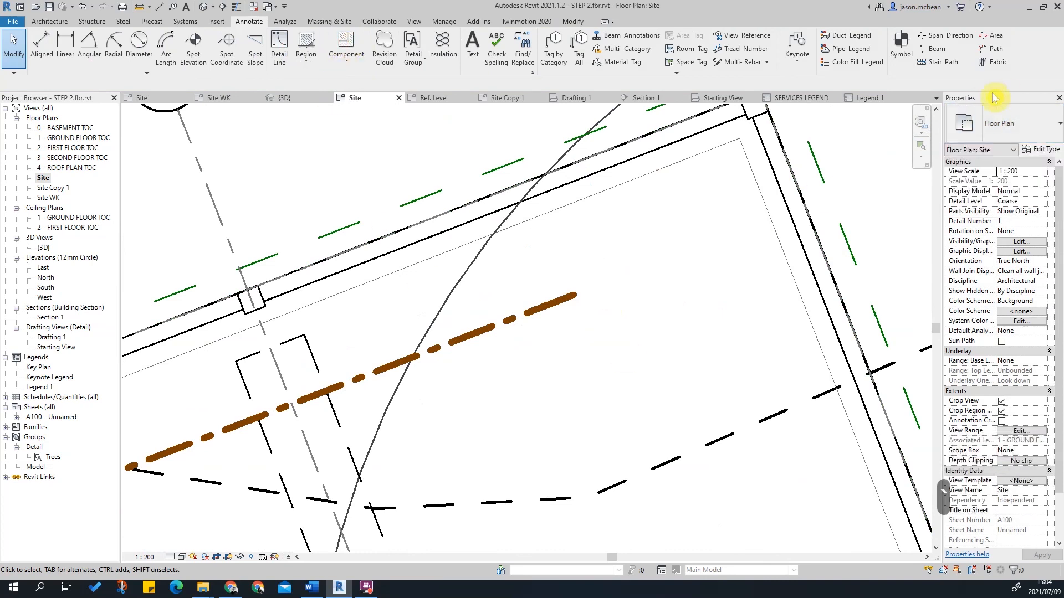
pyautogui.click(337, 46)
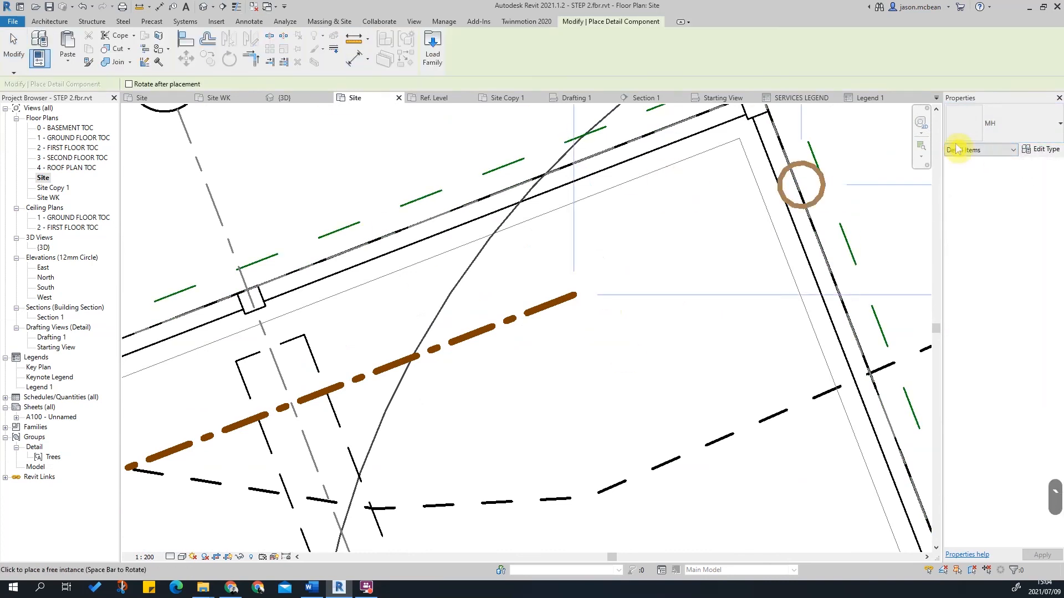
pyautogui.click(1005, 127)
pyautogui.scroll(3, 966, 266)
pyautogui.scroll(4, 967, 266)
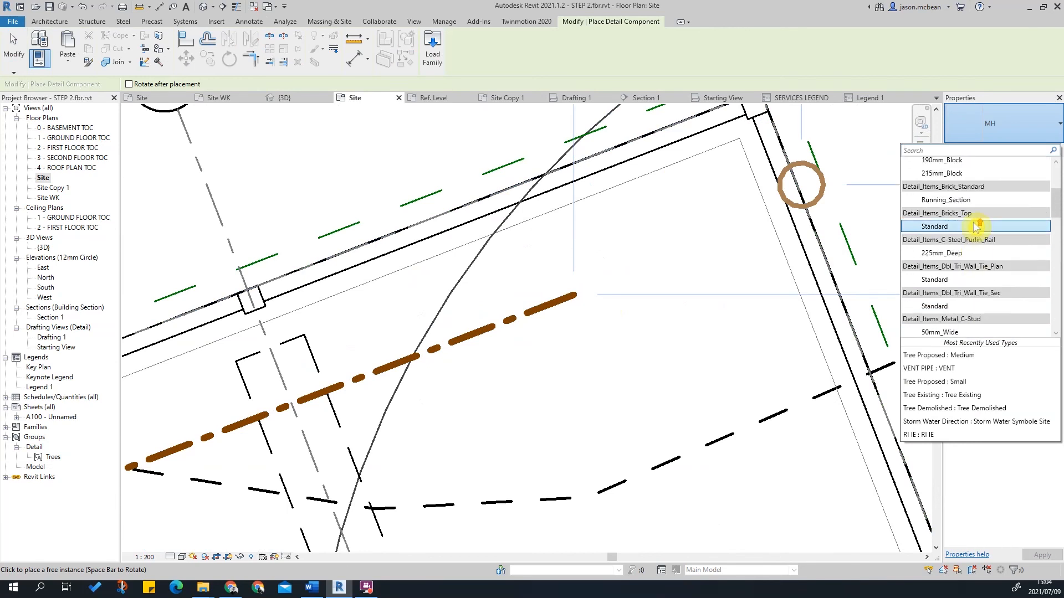
pyautogui.scroll(-10, 976, 223)
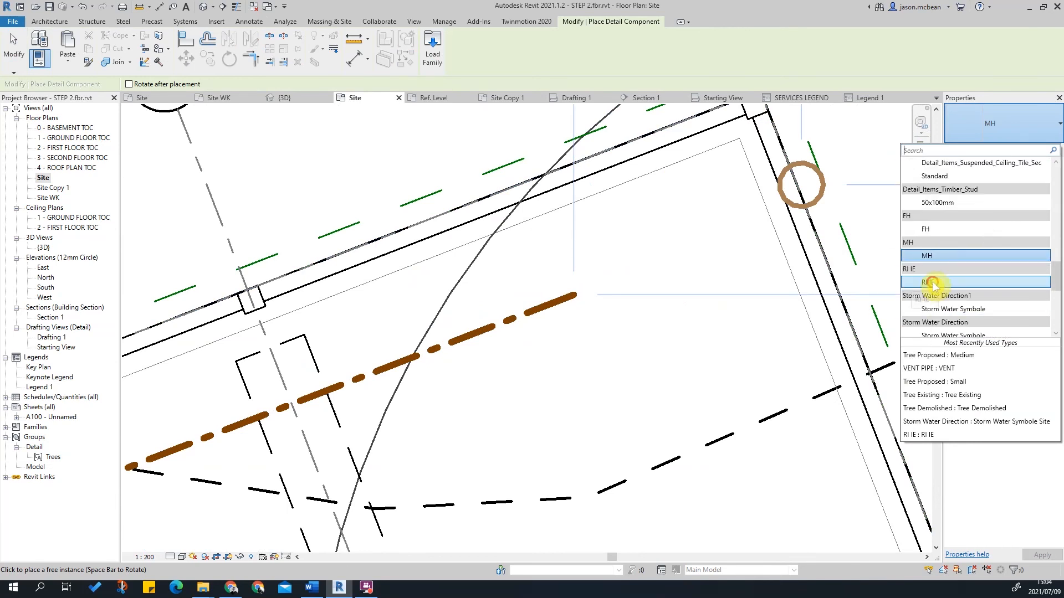
pyautogui.click(933, 282)
pyautogui.scroll(5, 566, 305)
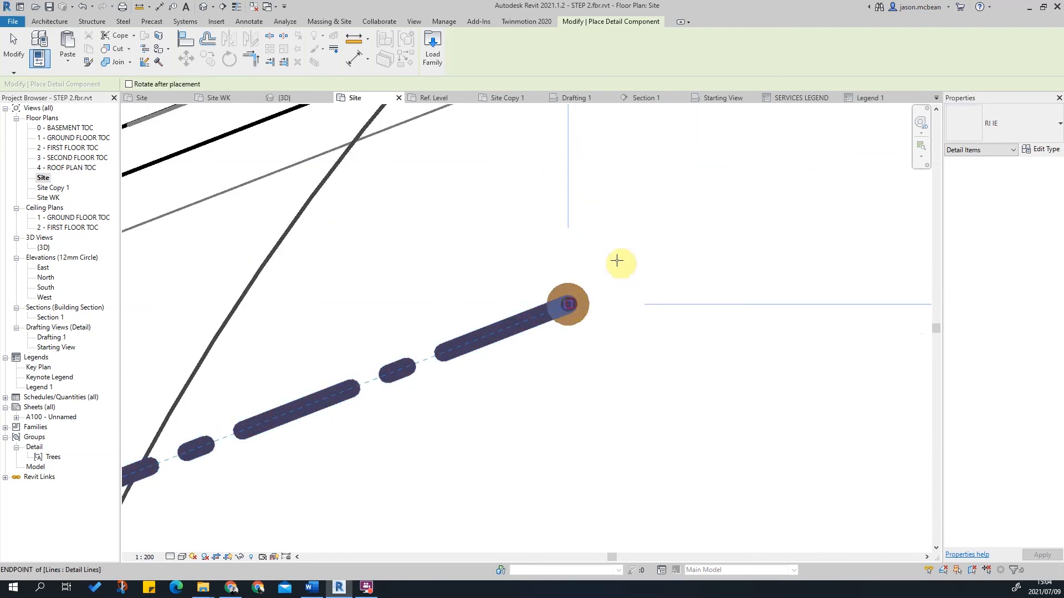
pyautogui.click(571, 304)
pyautogui.scroll(-3, 664, 239)
pyautogui.scroll(-3, 721, 236)
pyautogui.press('Escape')
pyautogui.scroll(-3, 723, 258)
pyautogui.scroll(3, 632, 274)
pyautogui.press('Escape')
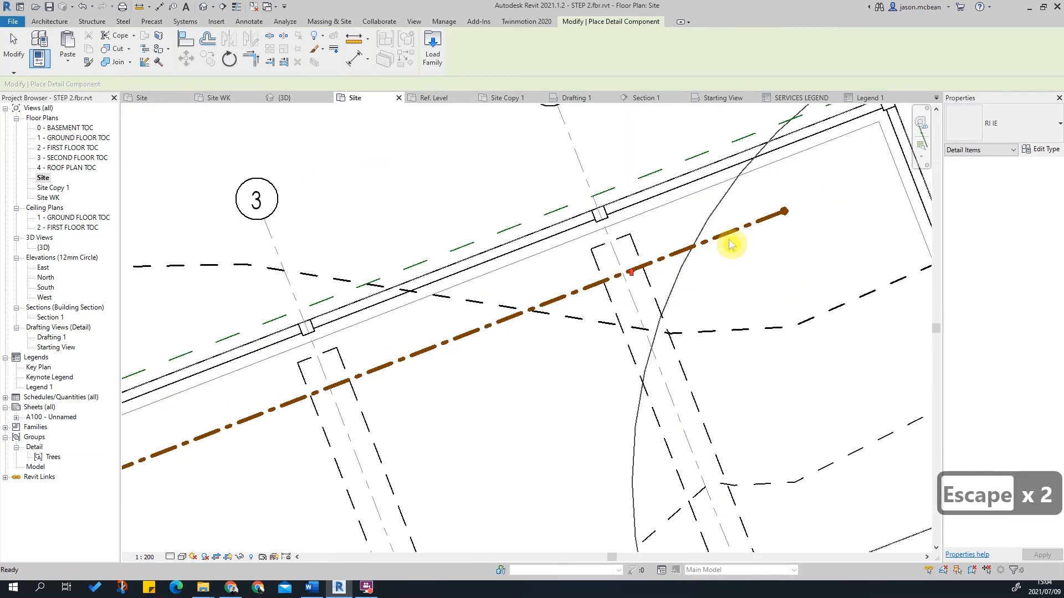
pyautogui.press('Escape')
pyautogui.scroll(-6, 508, 178)
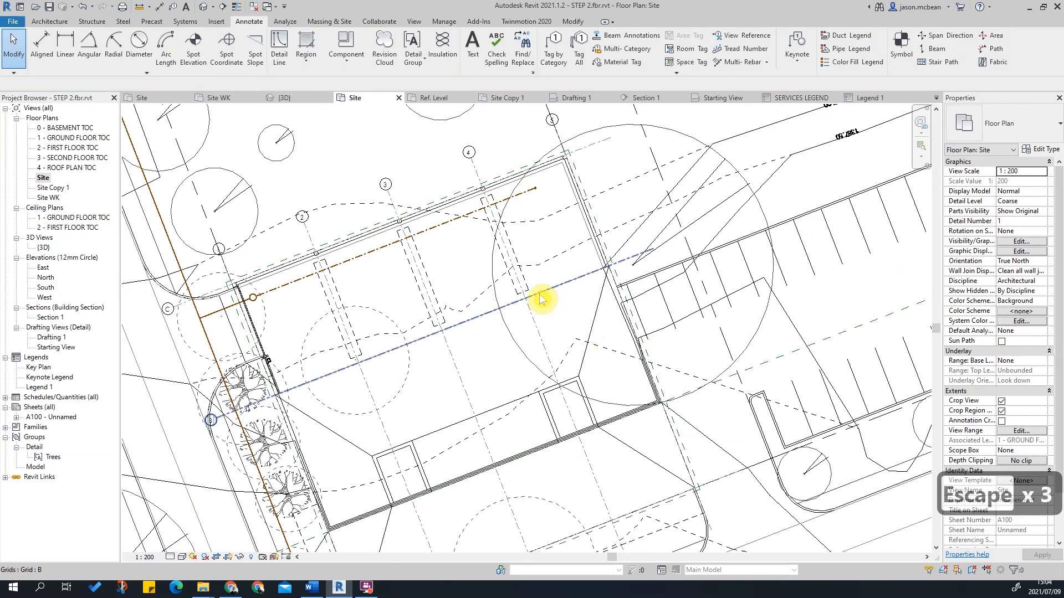
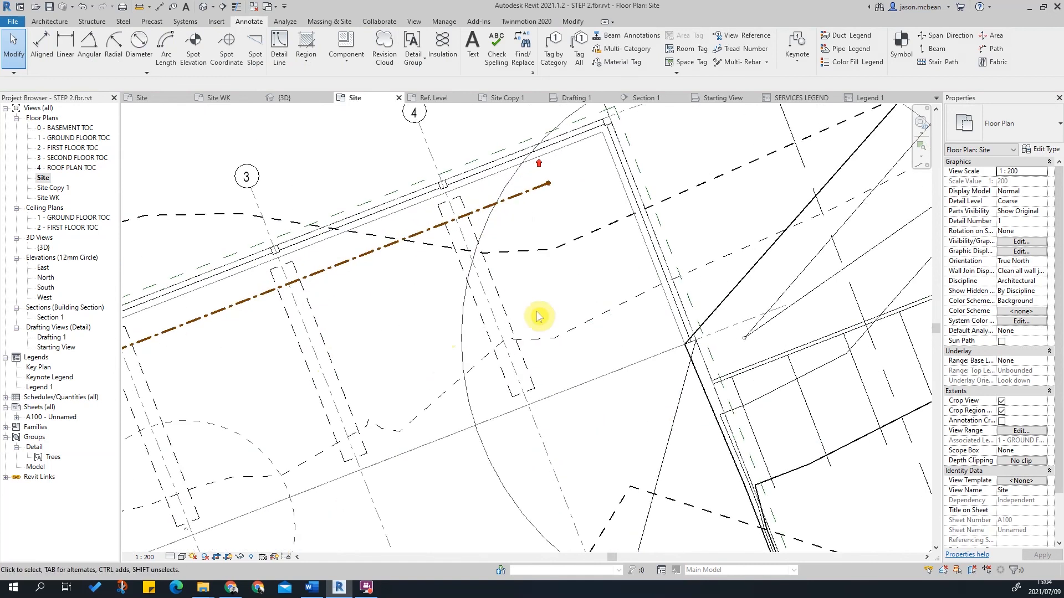
# Draw a 6 Drainage branch line beside grid 4, from the main drainage line along the dashed footing edge to grid B.
pyautogui.scroll(5, 521, 314)
pyautogui.click(451, 149)
pyautogui.rightClick(451, 149)
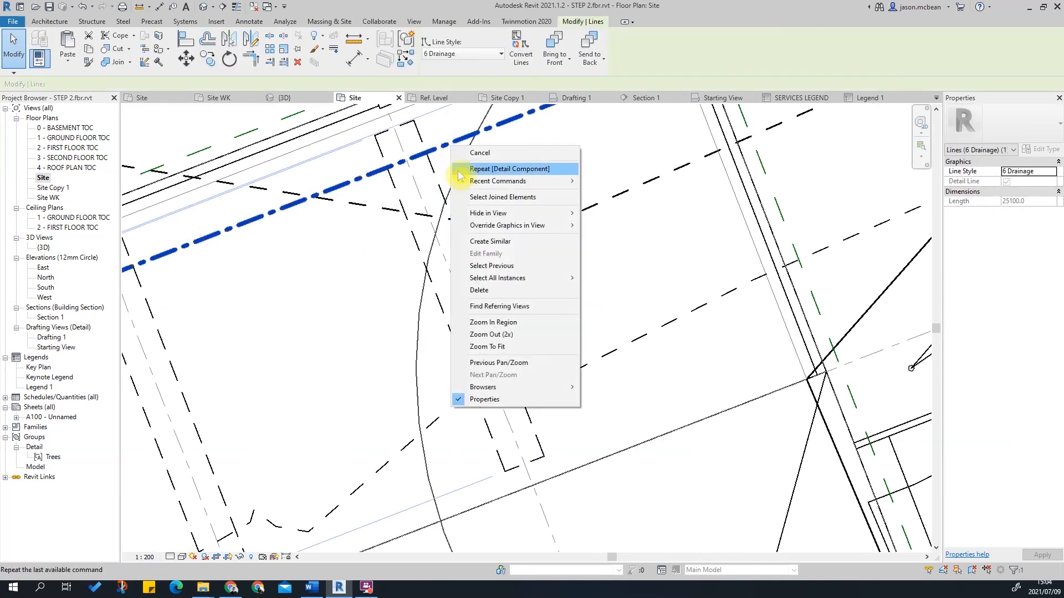
pyautogui.click(484, 247)
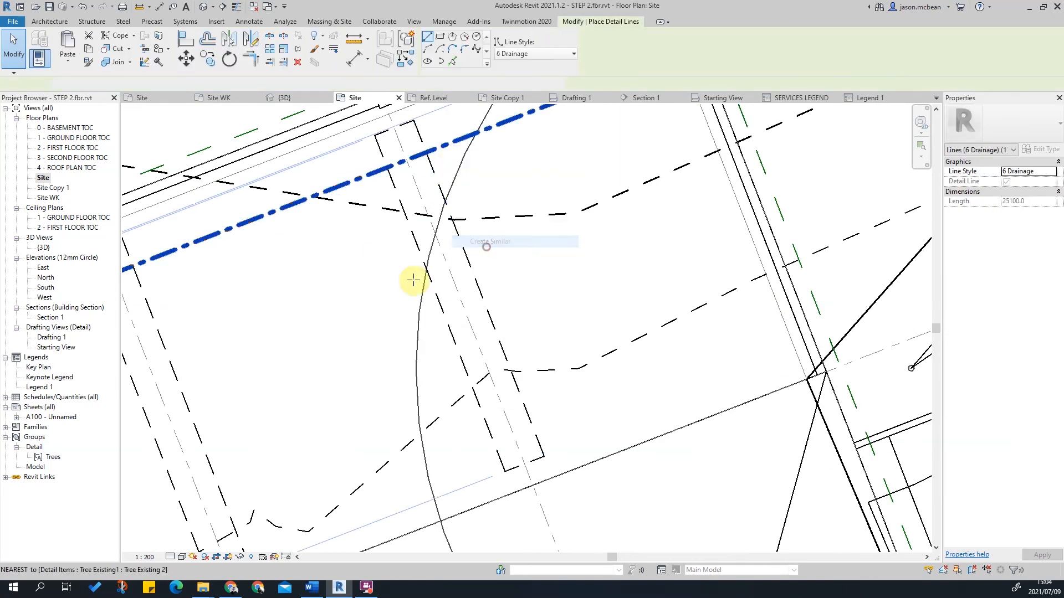
pyautogui.click(398, 177)
pyautogui.scroll(-2, 506, 397)
pyautogui.scroll(2, 506, 445)
pyautogui.click(512, 451)
pyautogui.scroll(-4, 637, 347)
pyautogui.press('Escape')
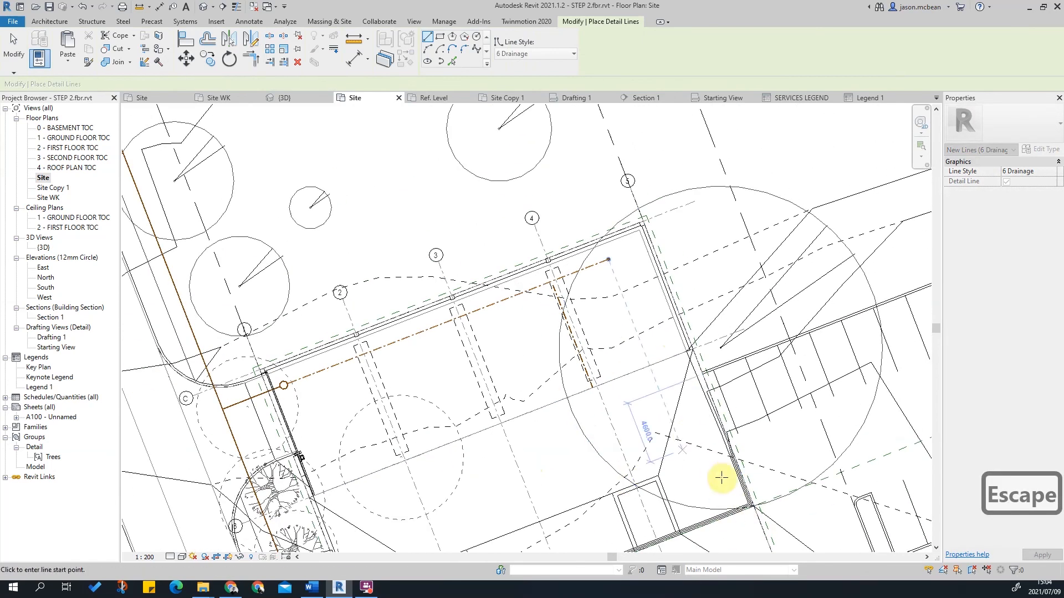
# Draw a second 6 Drainage branch line beside grid 2, from grid B along the footing edge up to the main drainage line.
pyautogui.scroll(2, 351, 475)
pyautogui.scroll(2, 351, 474)
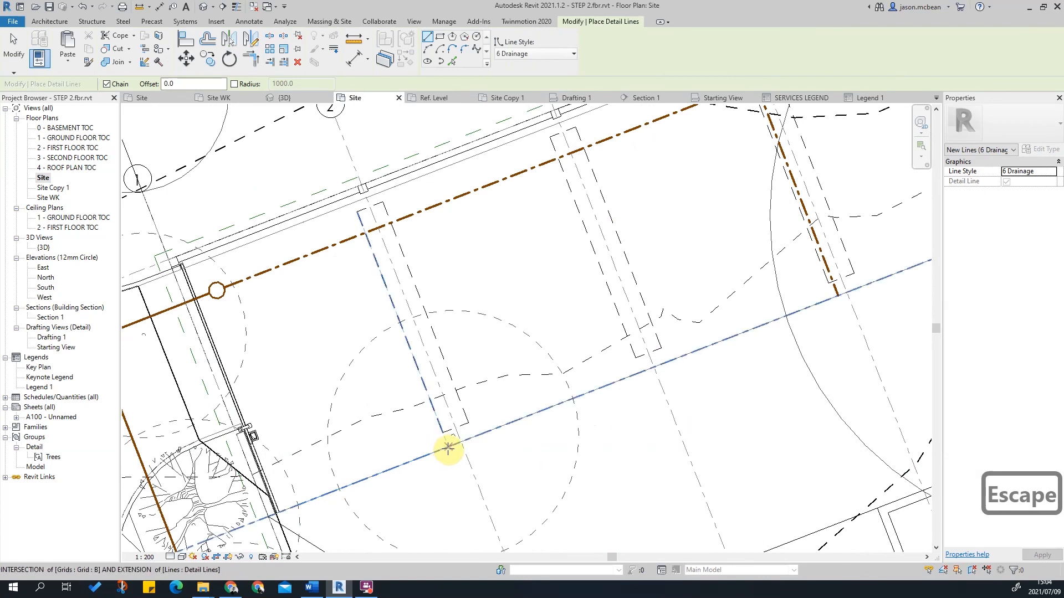
pyautogui.scroll(2, 448, 448)
pyautogui.click(448, 447)
pyautogui.scroll(-2, 414, 424)
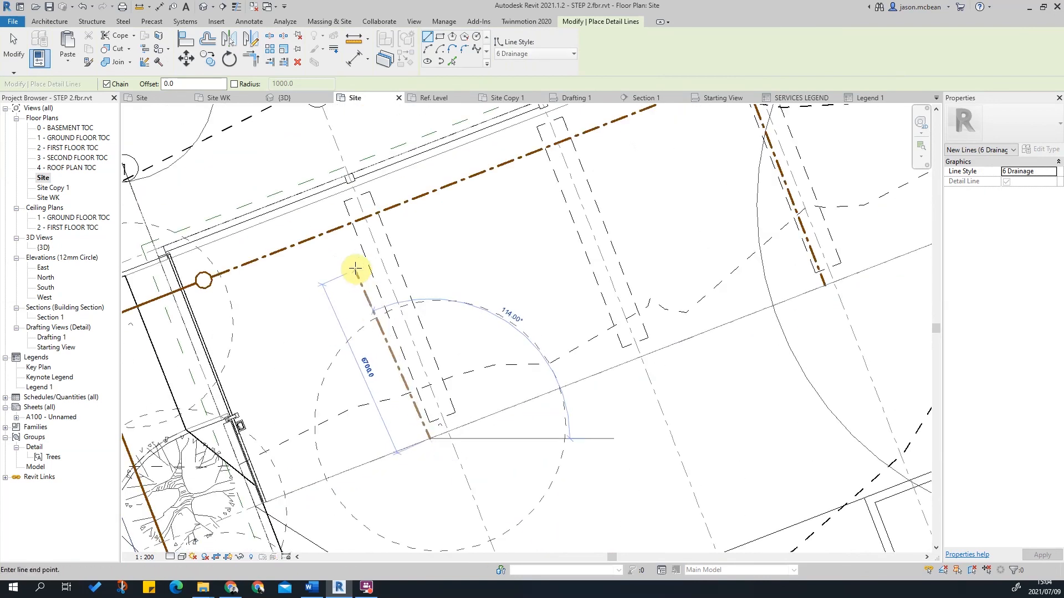
pyautogui.click(347, 229)
pyautogui.scroll(-2, 410, 294)
pyautogui.press('Escape')
pyautogui.scroll(3, 629, 237)
pyautogui.press('Escape')
pyautogui.press('Escape')
pyautogui.scroll(-1, 585, 271)
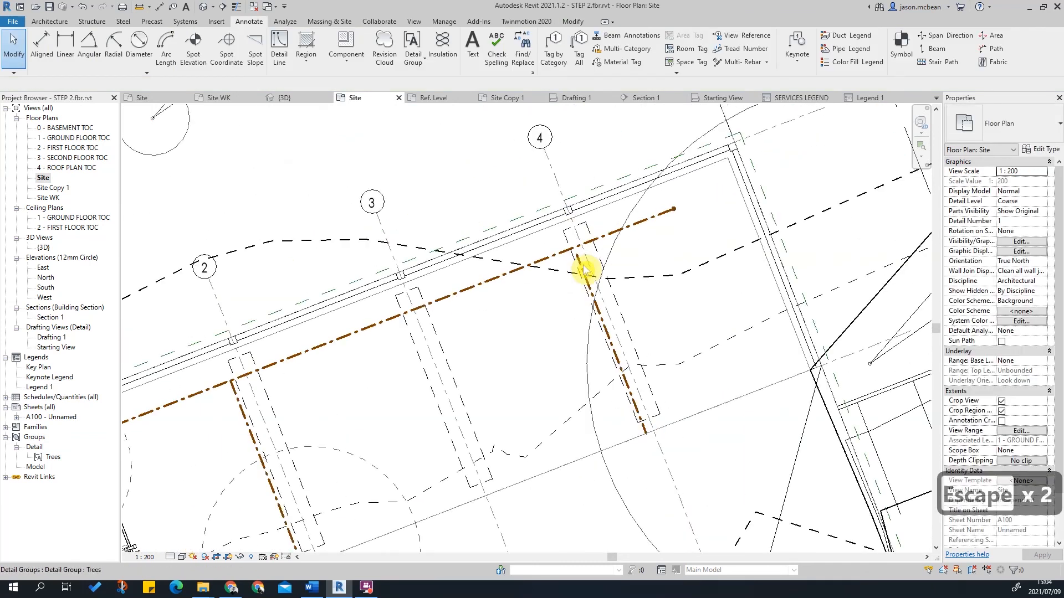
# Extend the upper end of the grid 4 drainage branch so it meets the main drainage line.
pyautogui.scroll(3, 584, 271)
pyautogui.click(569, 247)
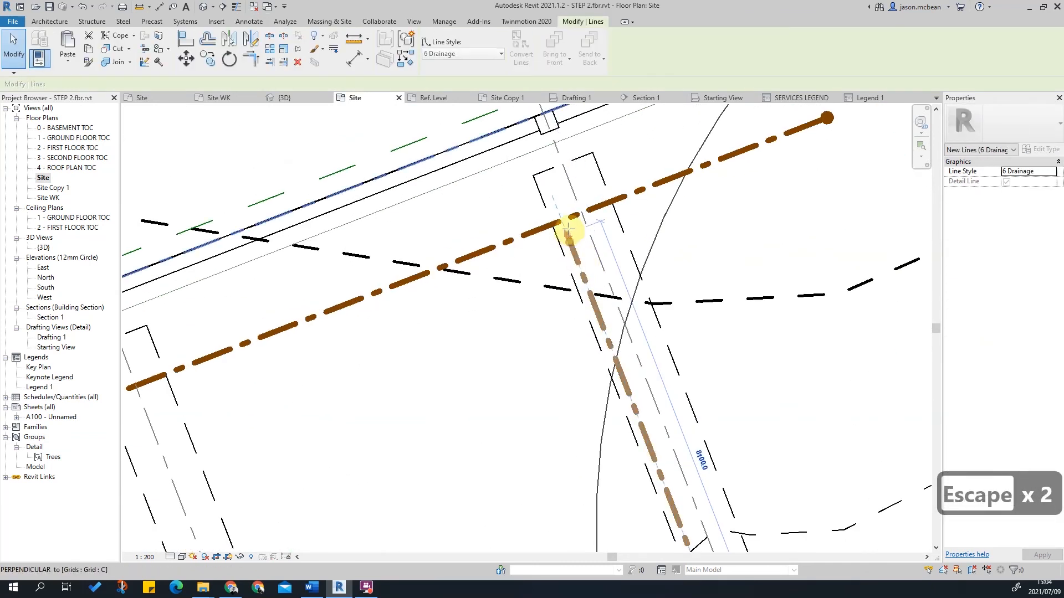
pyautogui.scroll(-2, 585, 274)
pyautogui.press('Escape')
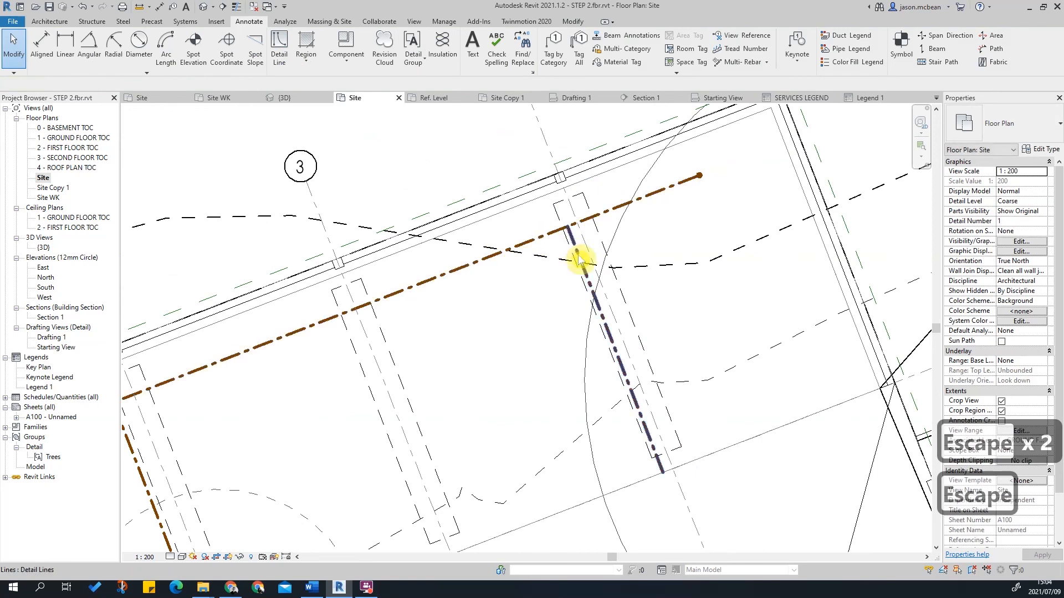
pyautogui.scroll(-1, 487, 240)
pyautogui.scroll(3, 631, 240)
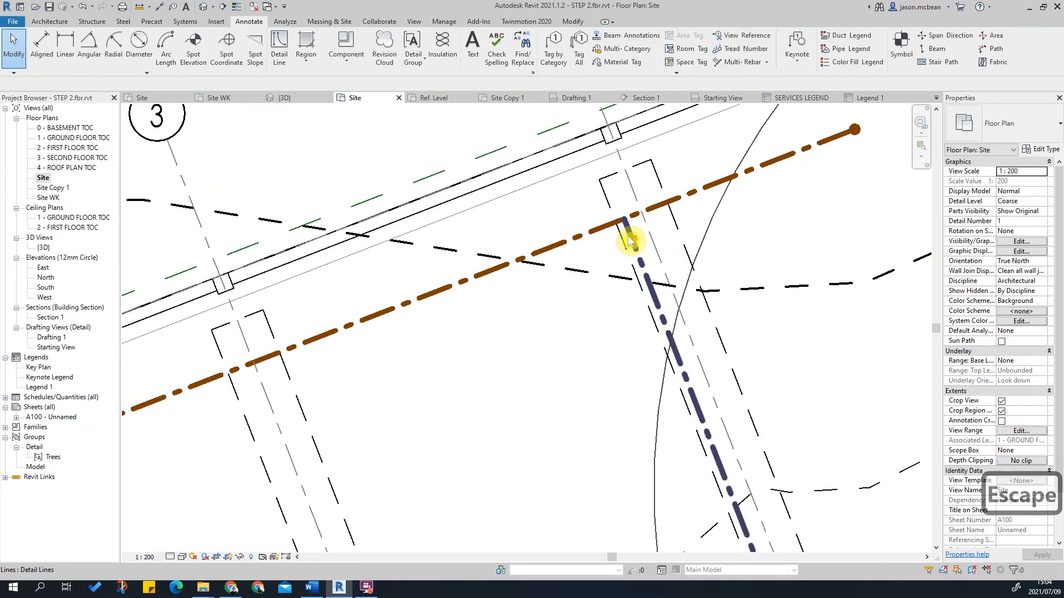
pyautogui.scroll(2, 630, 240)
pyautogui.press('Escape')
pyautogui.click(626, 238)
pyautogui.rightClick(625, 239)
pyautogui.press('Escape')
pyautogui.press('Escape')
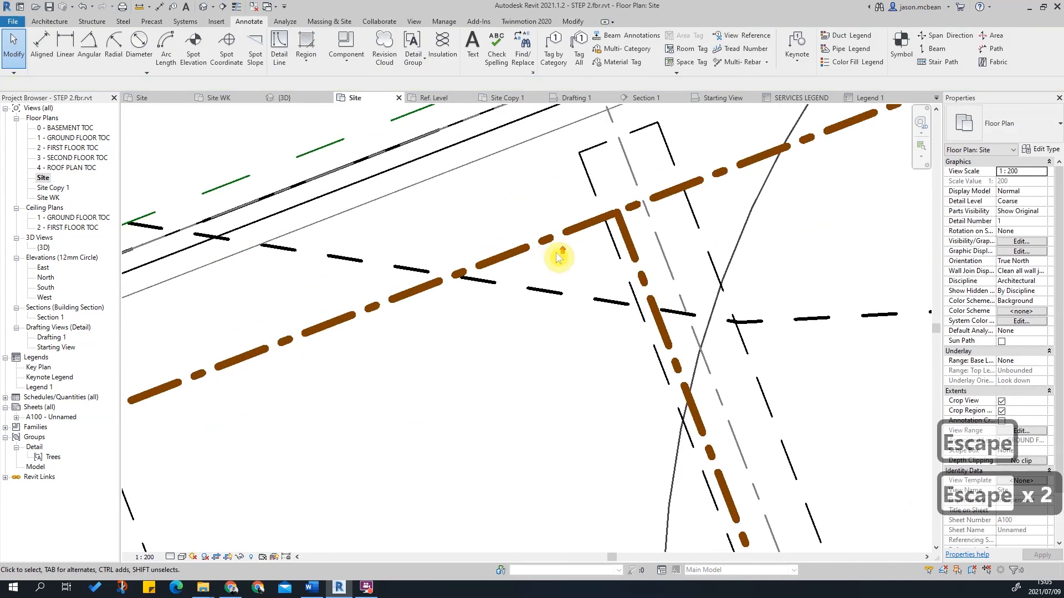
pyautogui.click(637, 251)
pyautogui.rightClick(637, 251)
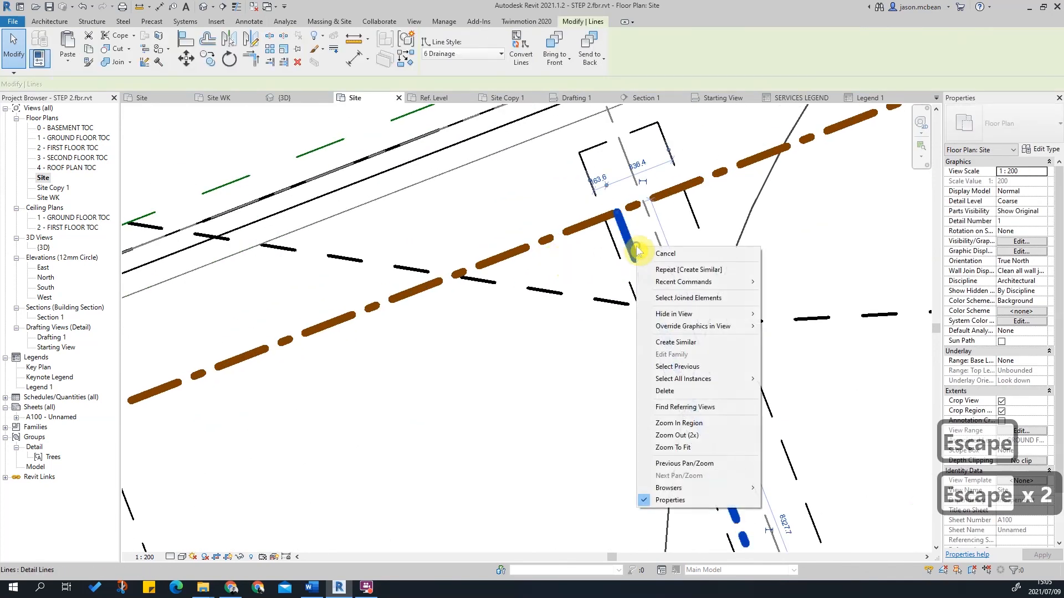
pyautogui.click(684, 342)
pyautogui.click(582, 270)
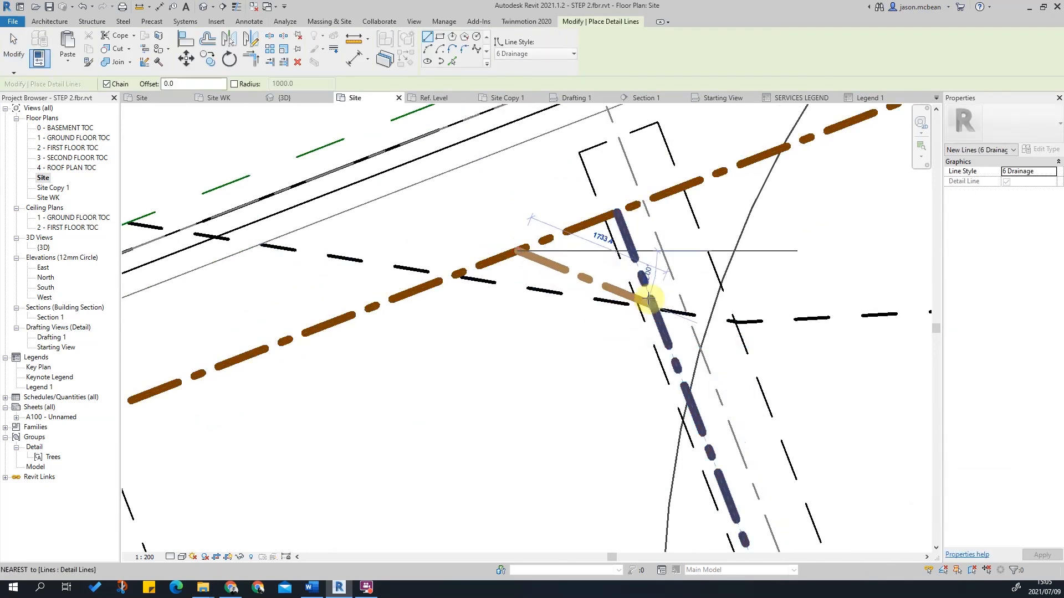
pyautogui.press('Escape')
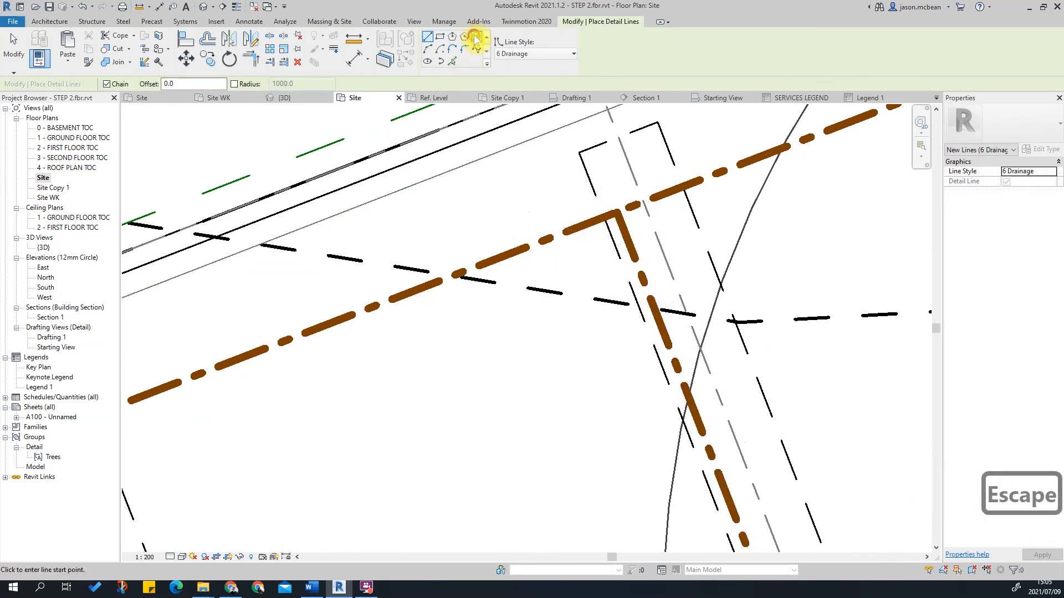
# Draw guide circles of about 1000 mm radius centred on the junctions of the grid 4 and grid 2 branches with the main drainage line.
pyautogui.click(619, 216)
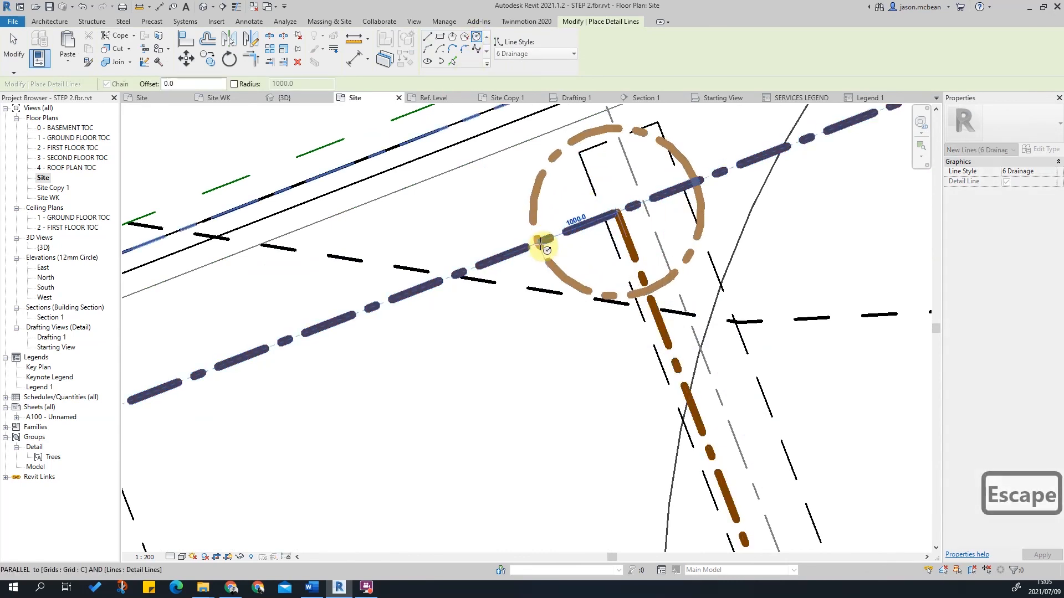
pyautogui.click(540, 242)
pyautogui.scroll(-4, 668, 236)
pyautogui.scroll(4, 368, 380)
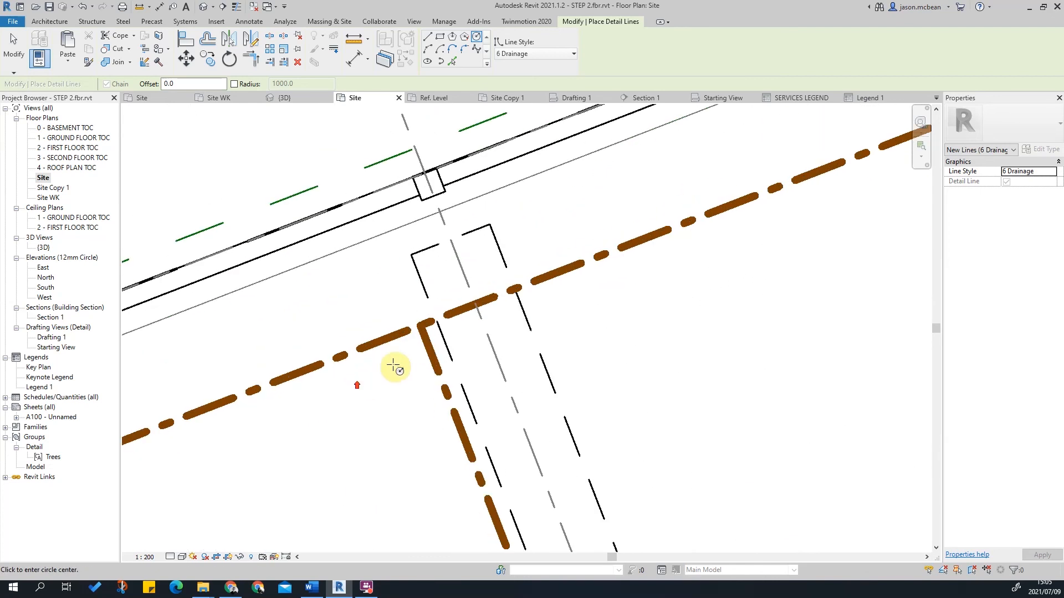
pyautogui.click(420, 329)
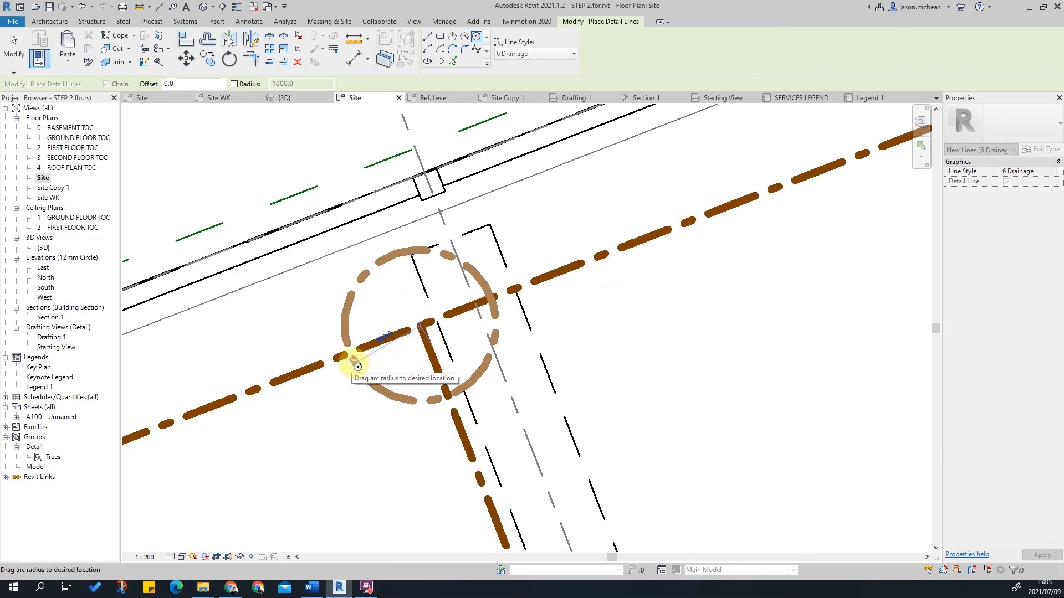
pyautogui.click(343, 358)
pyautogui.press('Escape')
pyautogui.press('Escape')
pyautogui.press('Escape')
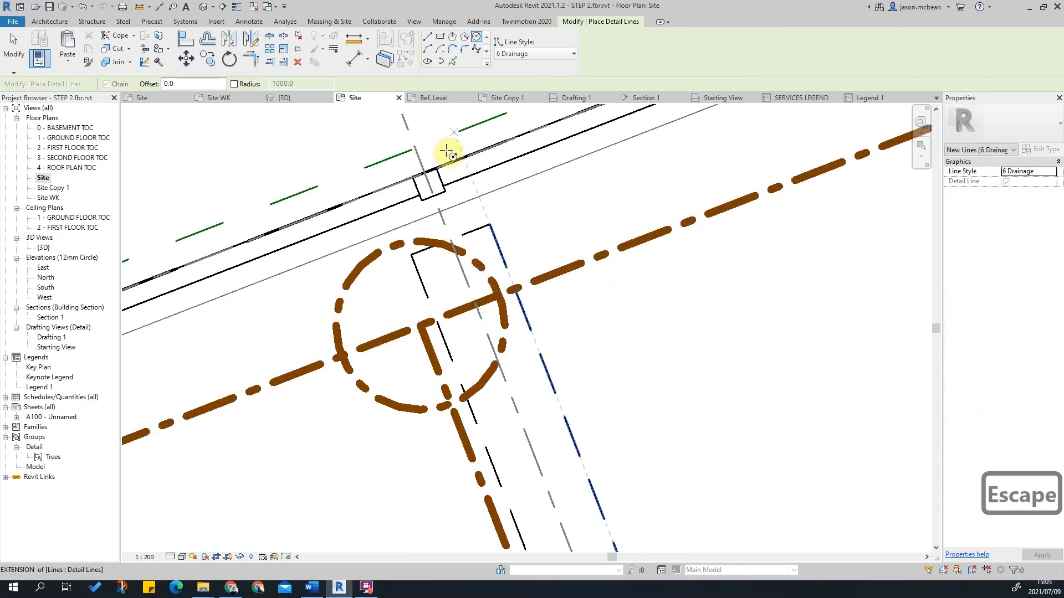
# Draw a diagonal 6 Drainage line at grid 2 between the guide circle's intersections with the main line and the branch.
pyautogui.rightClick(354, 378)
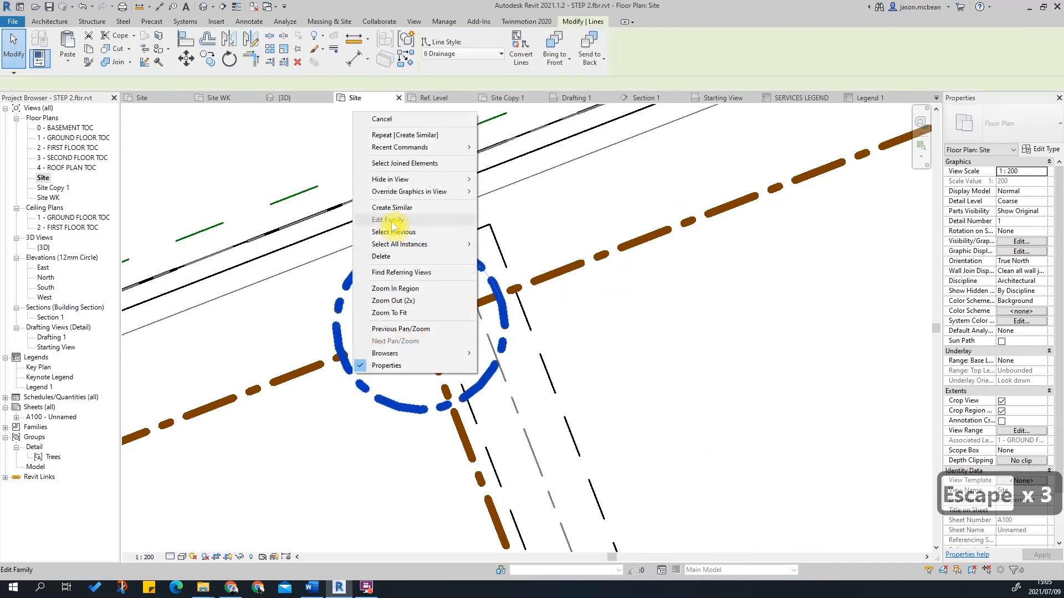
pyautogui.click(388, 209)
pyautogui.click(344, 355)
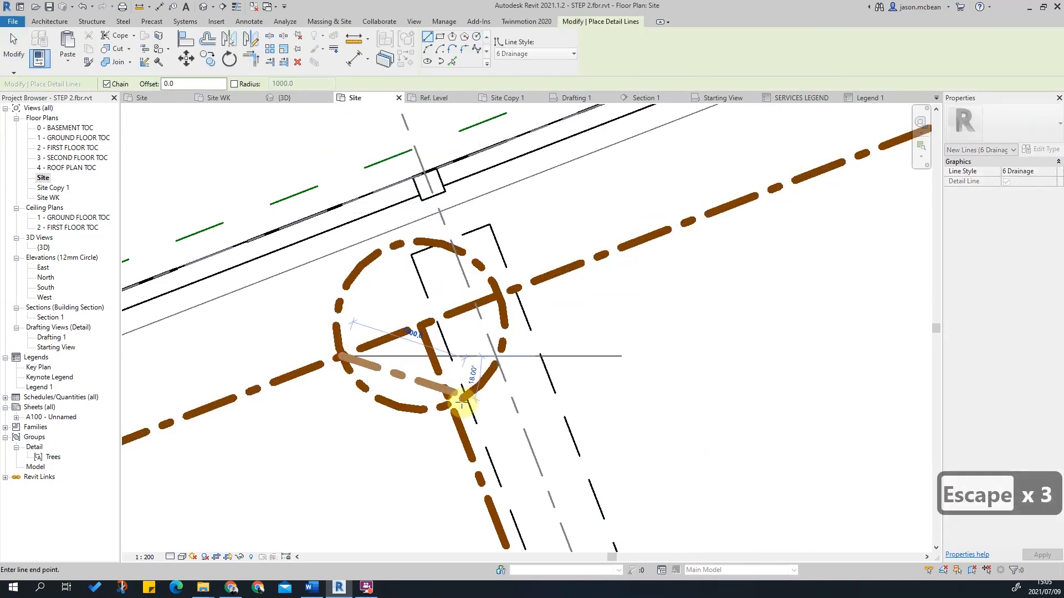
pyautogui.click(448, 406)
pyautogui.scroll(-2, 351, 420)
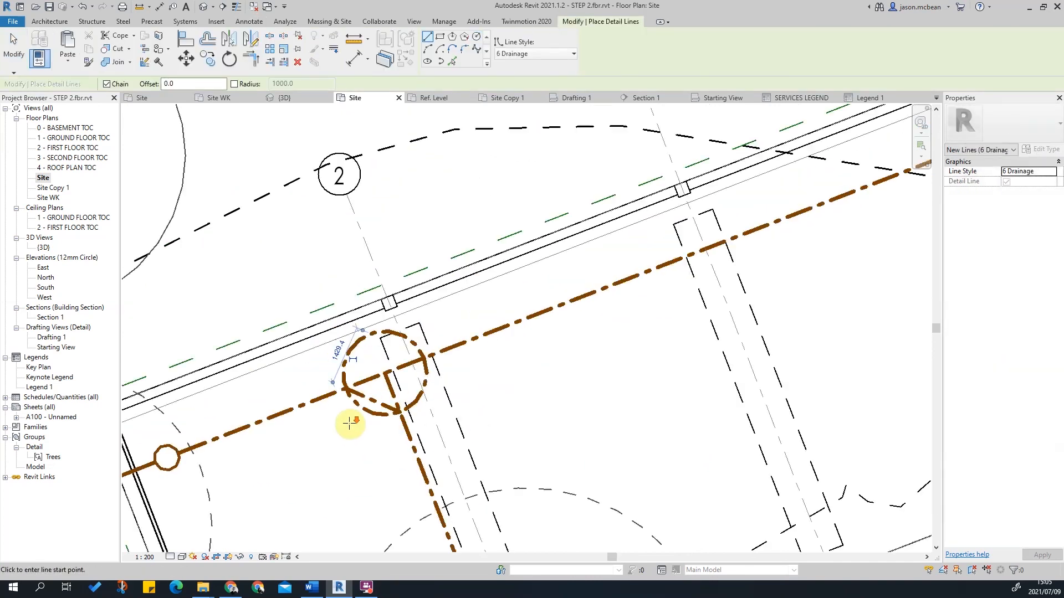
# Draw a matching diagonal 6 Drainage line at grid 4, joining the guide circle's intersections with the main line and the branch.
pyautogui.moveTo(715, 237); pyautogui.dragTo(483, 349, button='middle')
pyautogui.scroll(2, 769, 271)
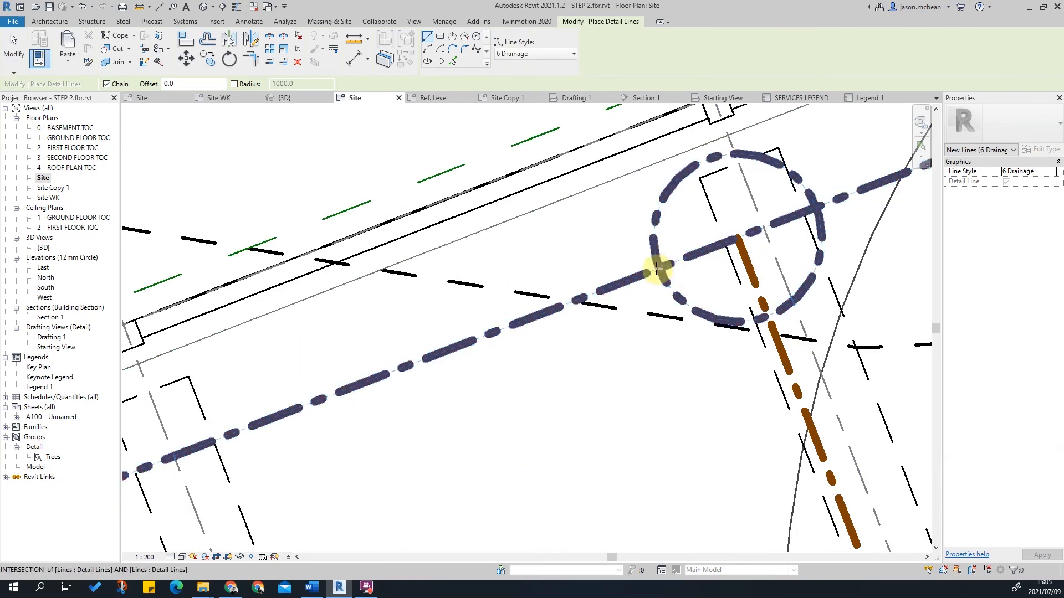
pyautogui.click(664, 267)
pyautogui.click(770, 316)
pyautogui.press('Escape')
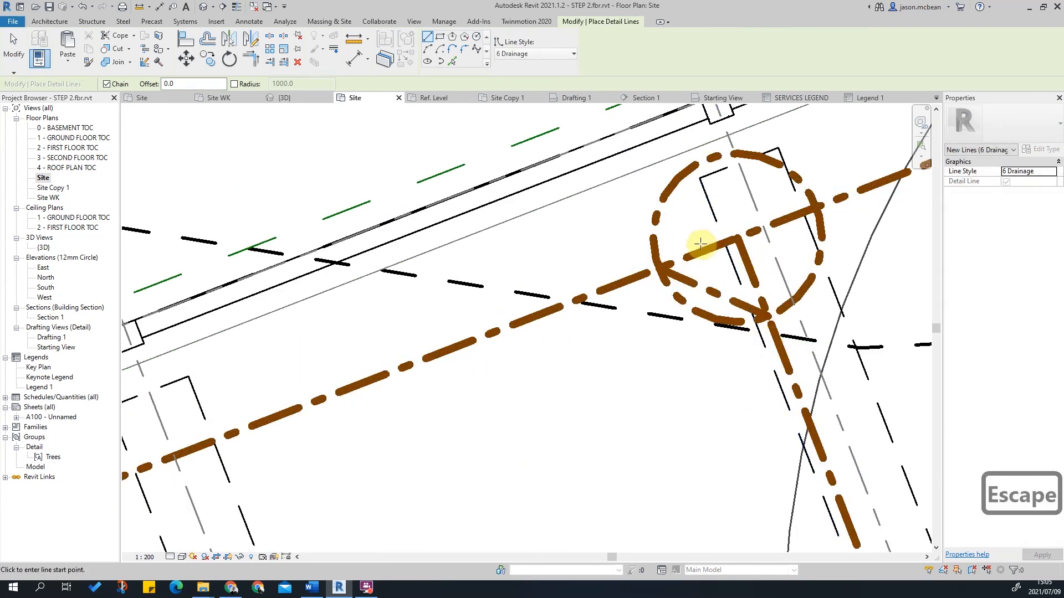
pyautogui.scroll(-2, 706, 339)
pyautogui.scroll(-2, 685, 254)
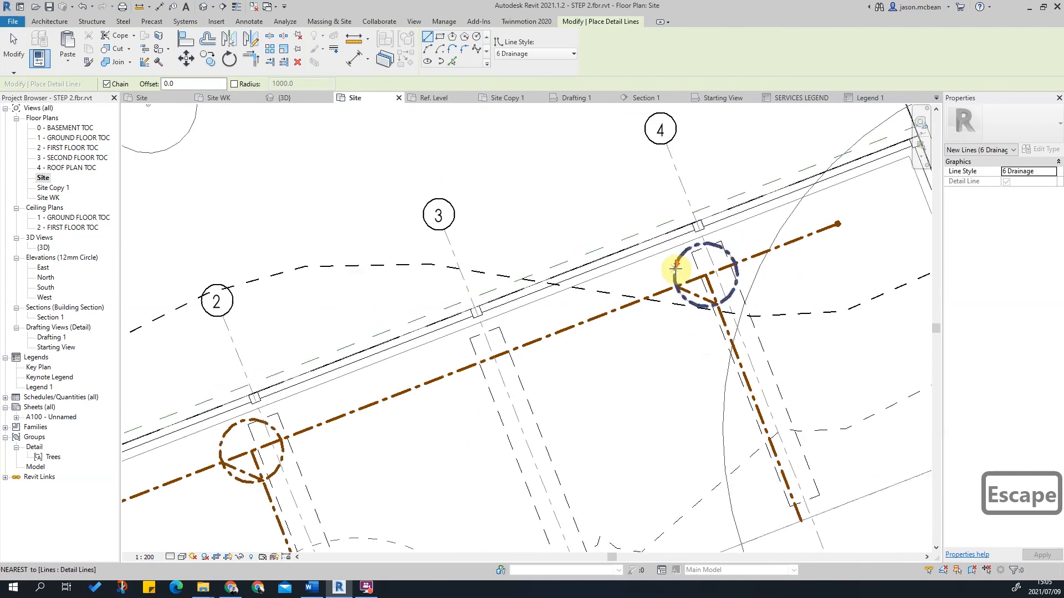
pyautogui.press('Escape')
pyautogui.press('Escape')
# Delete the guide circles at the grid 4 and grid 2 drainage junctions.
pyautogui.click(687, 264)
pyautogui.press('Delete')
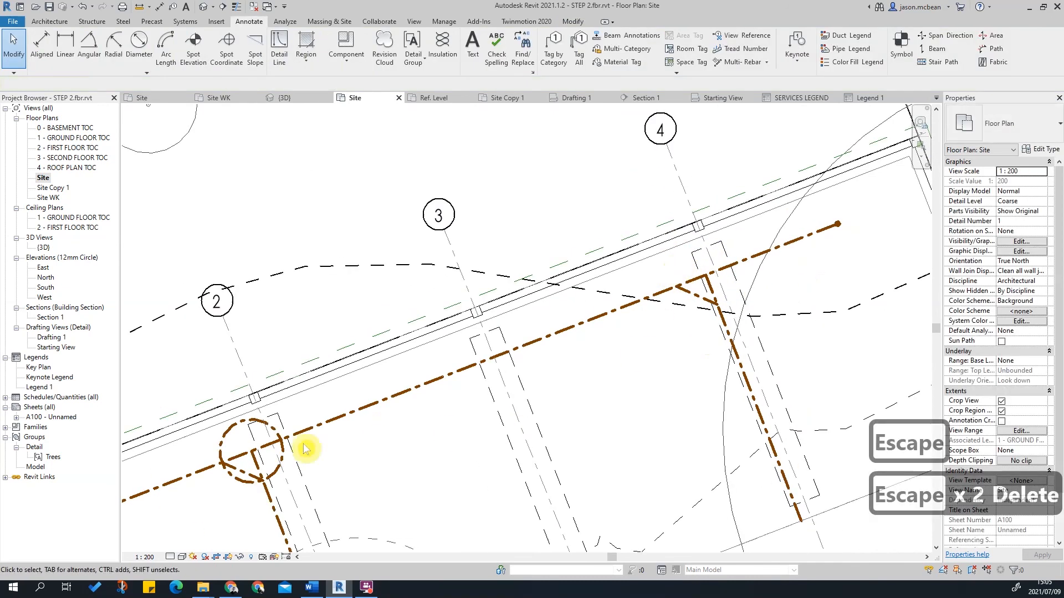
pyautogui.click(273, 474)
pyautogui.press('Delete')
# Trim the grid 2 and grid 4 branches to a corner with their diagonal lines, removing the short stubs up to the main line.
pyautogui.scroll(4, 297, 468)
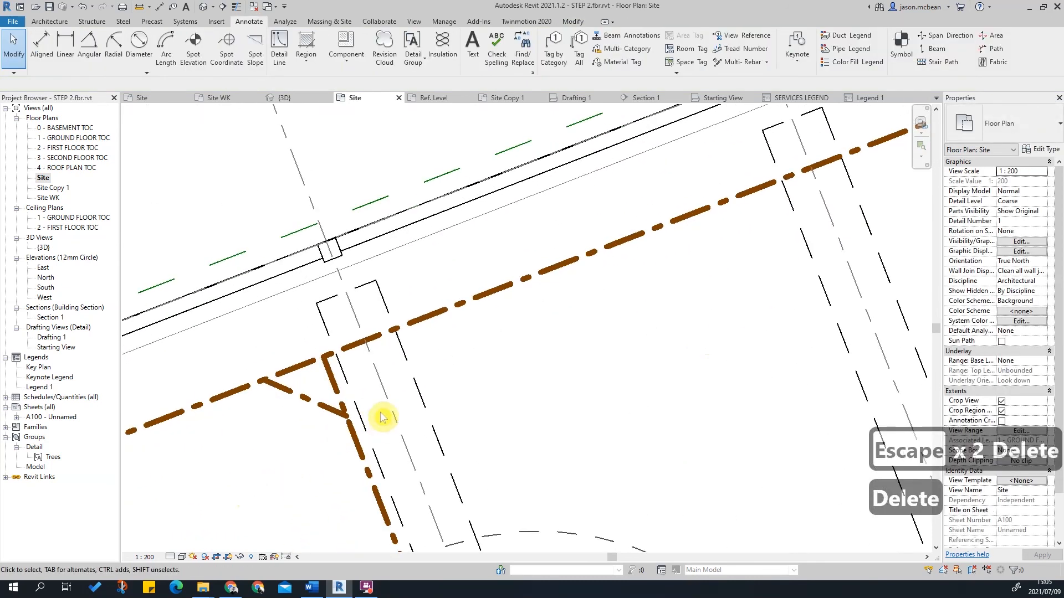
pyautogui.press('t')
pyautogui.press('r')
pyautogui.scroll(-3, 377, 438)
pyautogui.moveTo(740, 273); pyautogui.dragTo(339, 381, button='middle')
pyautogui.scroll(3, 325, 375)
pyautogui.click(288, 413)
pyautogui.click(326, 450)
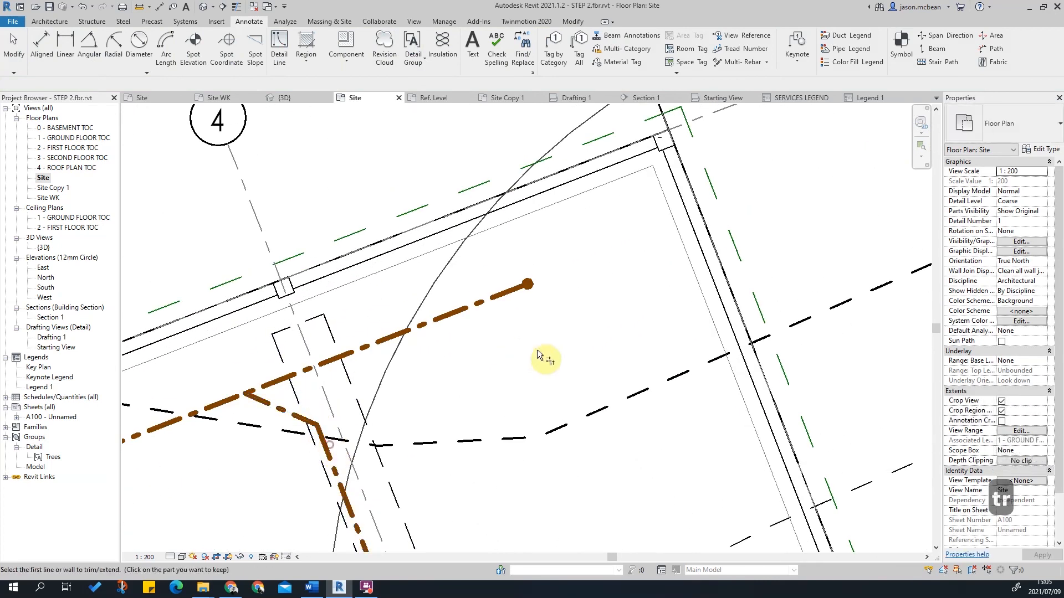
pyautogui.press('Escape')
pyautogui.press('Escape')
# Copy the RI IE symbol from the main drainage line's end to the diagonal's junction at grid 4, with multiple copies enabled.
pyautogui.click(523, 286)
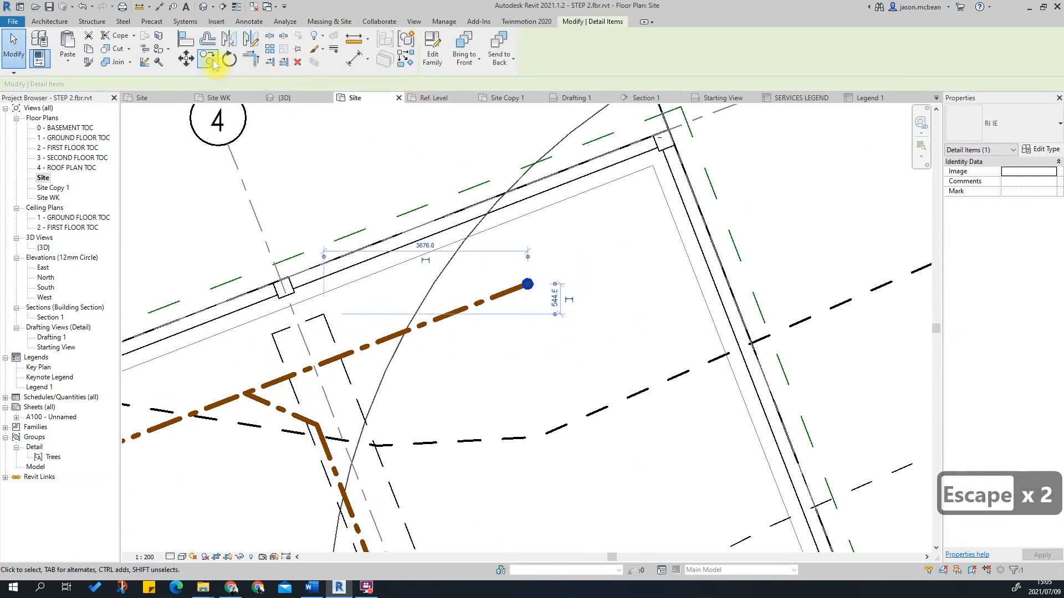
pyautogui.scroll(3, 535, 285)
pyautogui.press('c')
pyautogui.press('o')
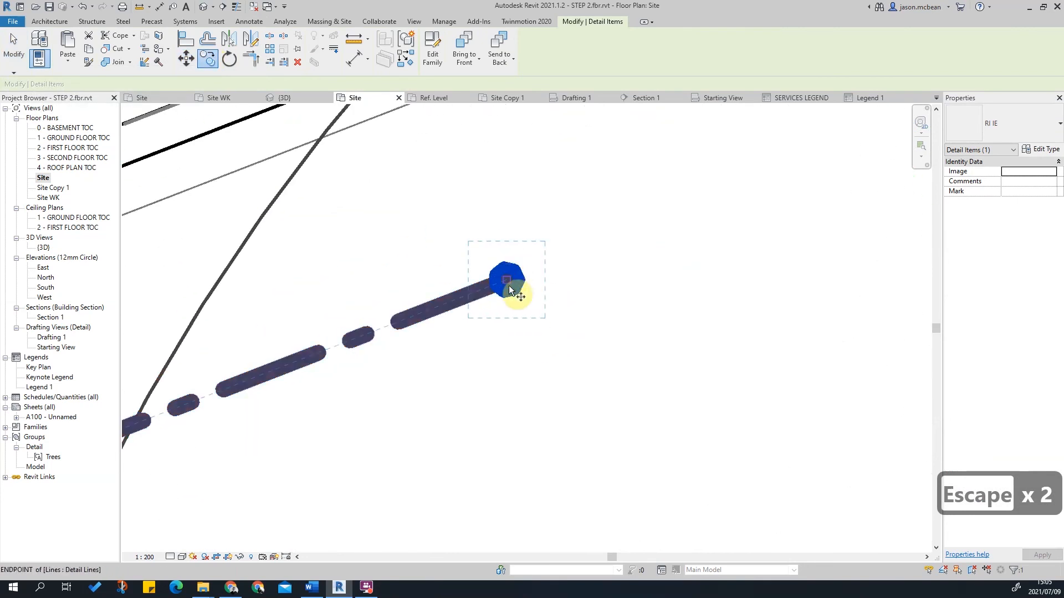
pyautogui.click(506, 281)
pyautogui.scroll(-3, 675, 245)
pyautogui.scroll(4, 290, 383)
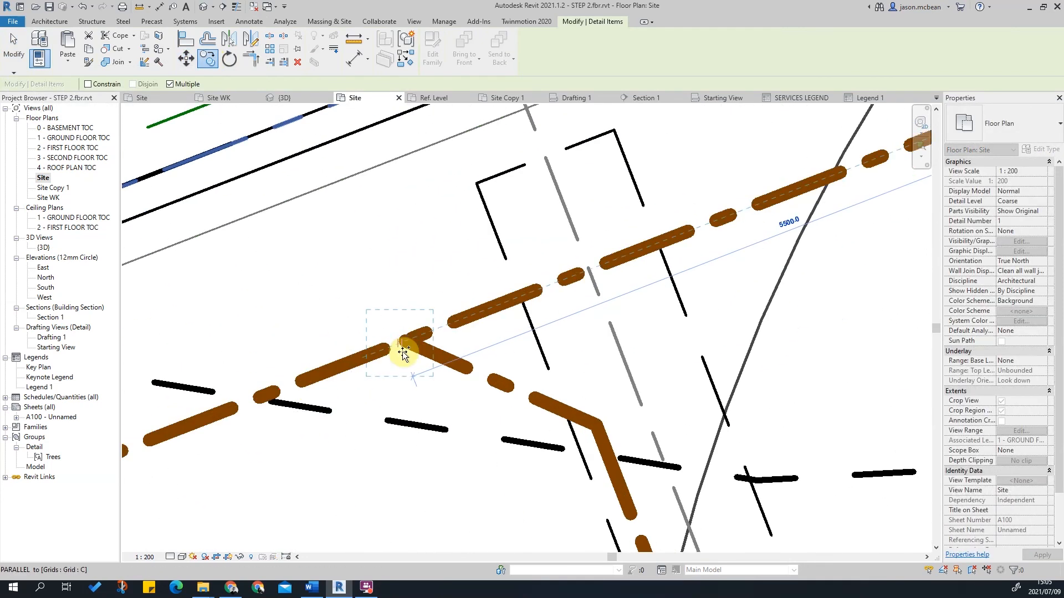
pyautogui.click(406, 344)
# Place another RI IE copy where the grid 2 diagonal joins the main drainage line.
pyautogui.scroll(-5, 596, 235)
pyautogui.moveTo(247, 387); pyautogui.dragTo(299, 386, button='middle')
pyautogui.scroll(-3, 388, 396)
pyautogui.scroll(7, 678, 279)
pyautogui.scroll(-1, 636, 244)
pyautogui.scroll(2, 537, 277)
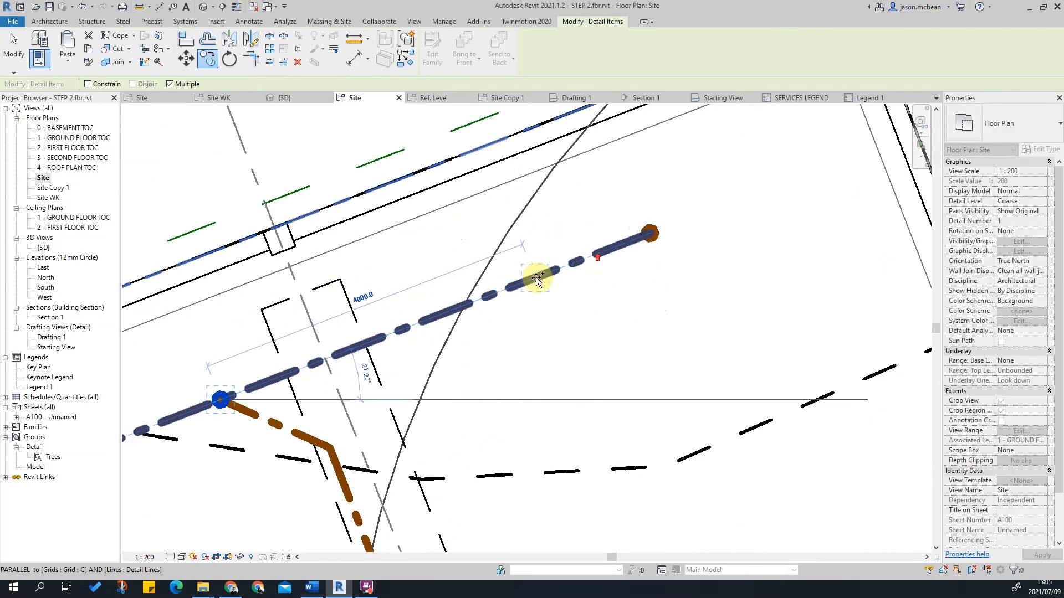
pyautogui.scroll(-3, 674, 268)
pyautogui.scroll(3, 513, 333)
pyautogui.scroll(-5, 560, 302)
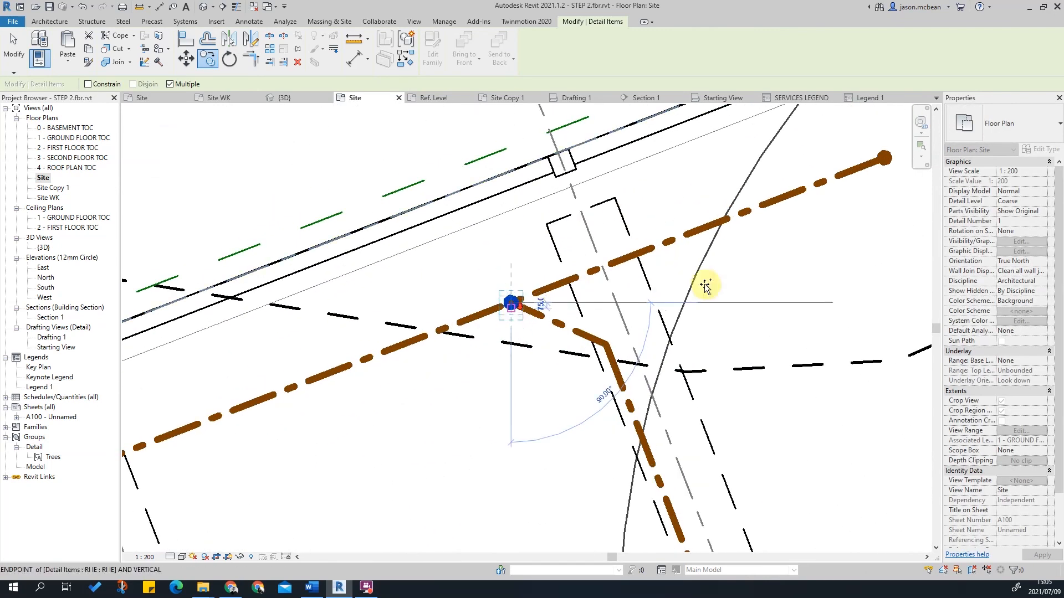
pyautogui.scroll(4, 308, 440)
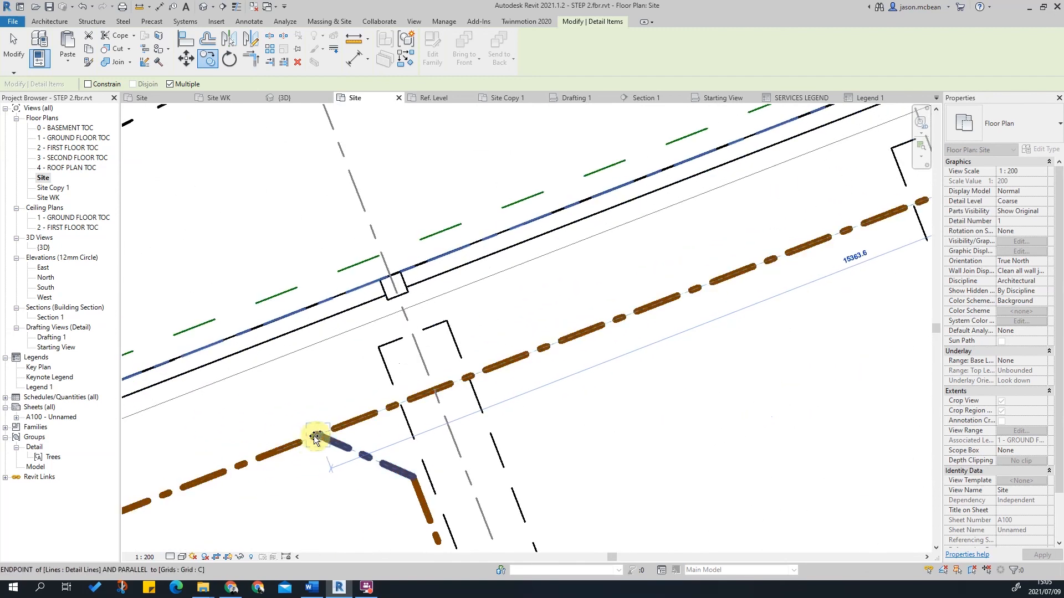
pyautogui.click(314, 436)
pyautogui.scroll(-5, 495, 416)
pyautogui.press('Escape')
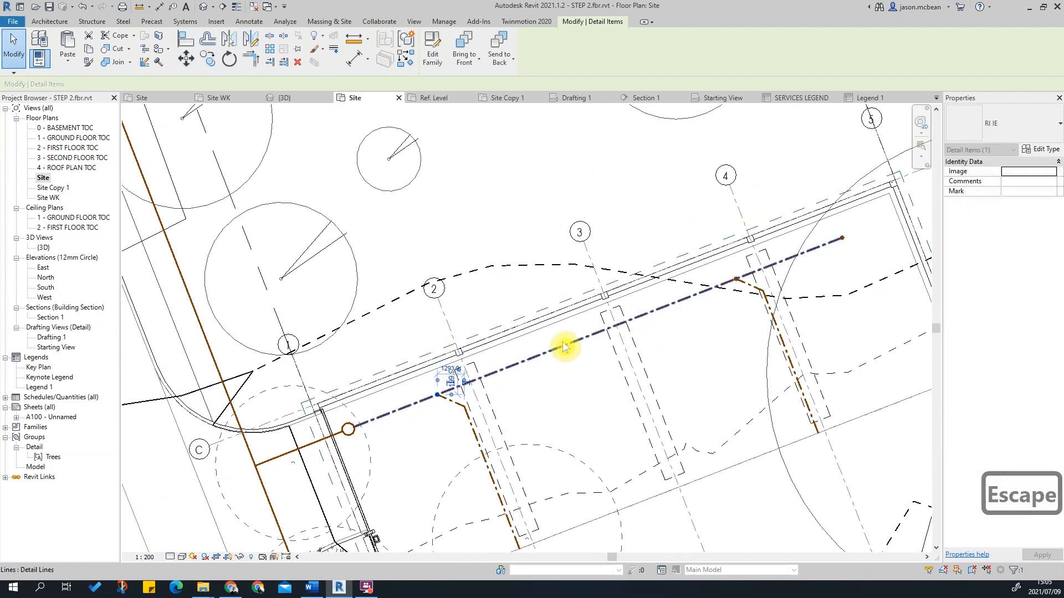
pyautogui.press('Escape')
pyautogui.press('Escape')
pyautogui.scroll(5, 571, 326)
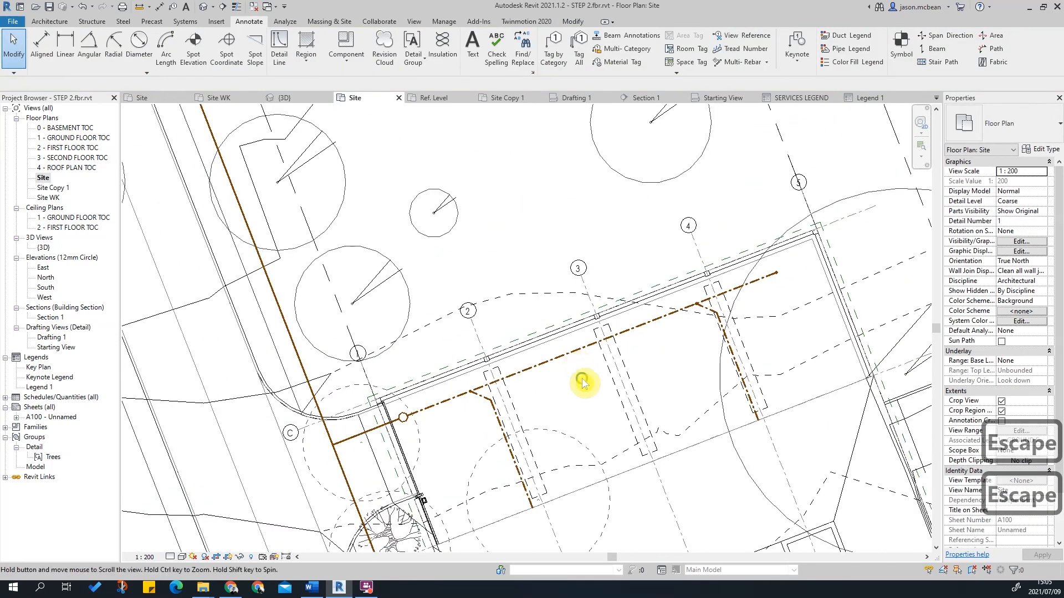
pyautogui.scroll(3, 453, 309)
pyautogui.scroll(-5, 771, 280)
pyautogui.scroll(6, 755, 285)
pyautogui.scroll(-5, 681, 248)
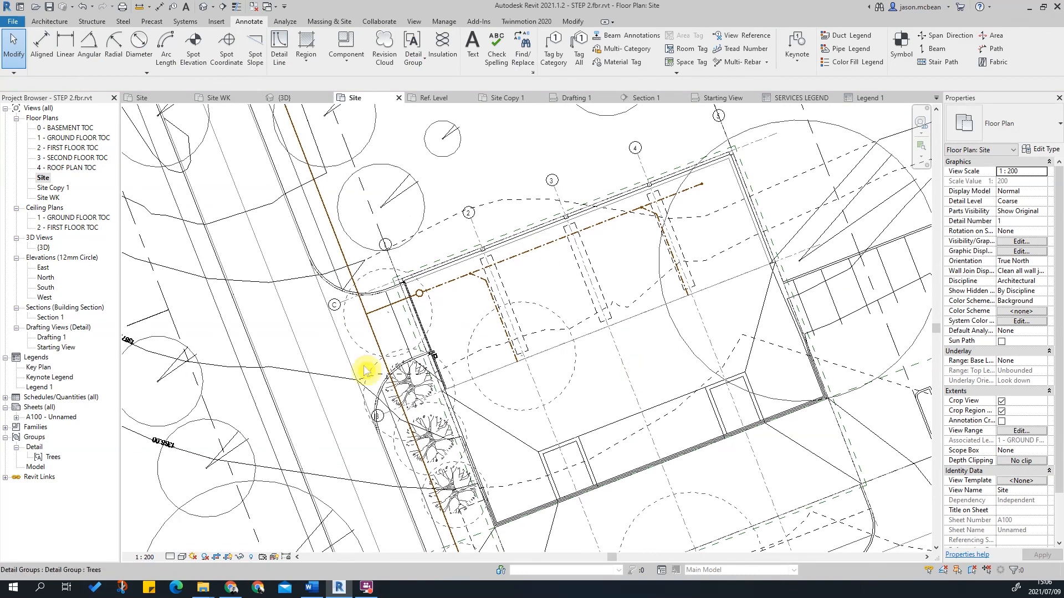
# Set the Site plan's orientation to Project North.
pyautogui.scroll(3, 481, 354)
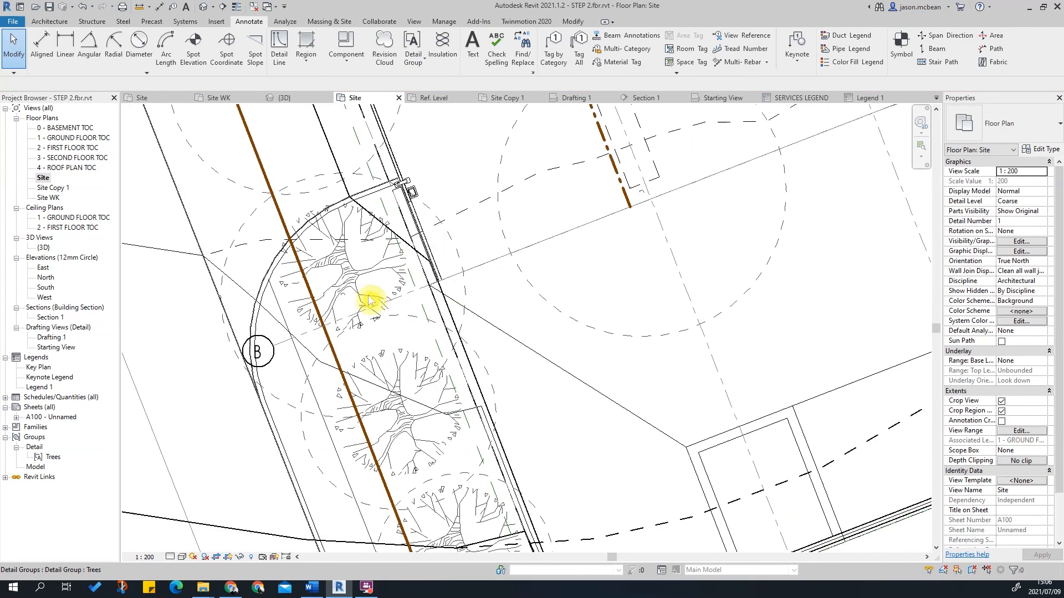
pyautogui.moveTo(456, 333); pyautogui.dragTo(476, 375, button='middle')
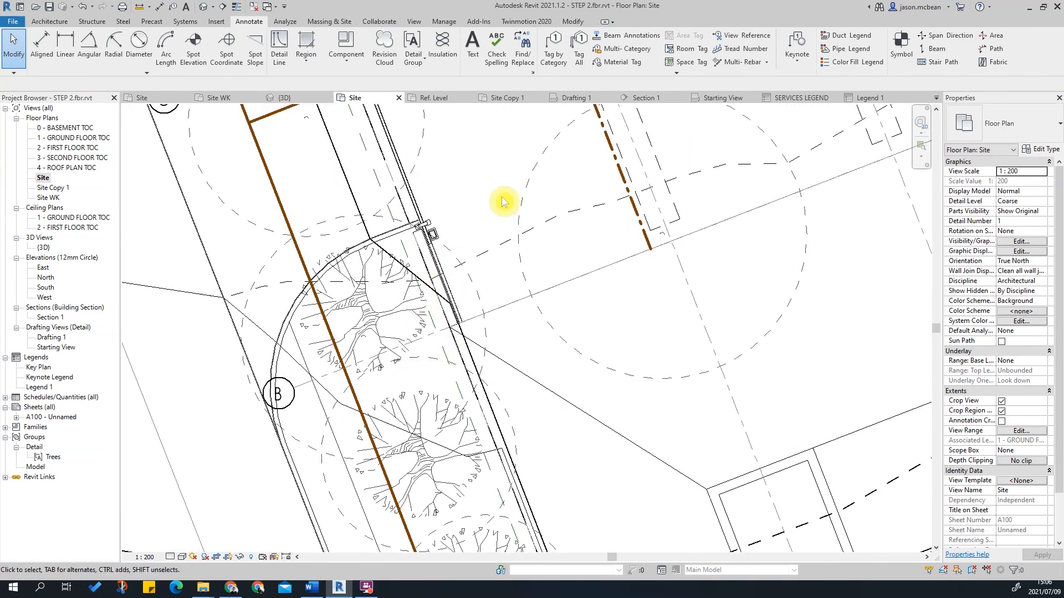
pyautogui.press('Escape')
pyautogui.scroll(-5, 429, 294)
pyautogui.press('Escape')
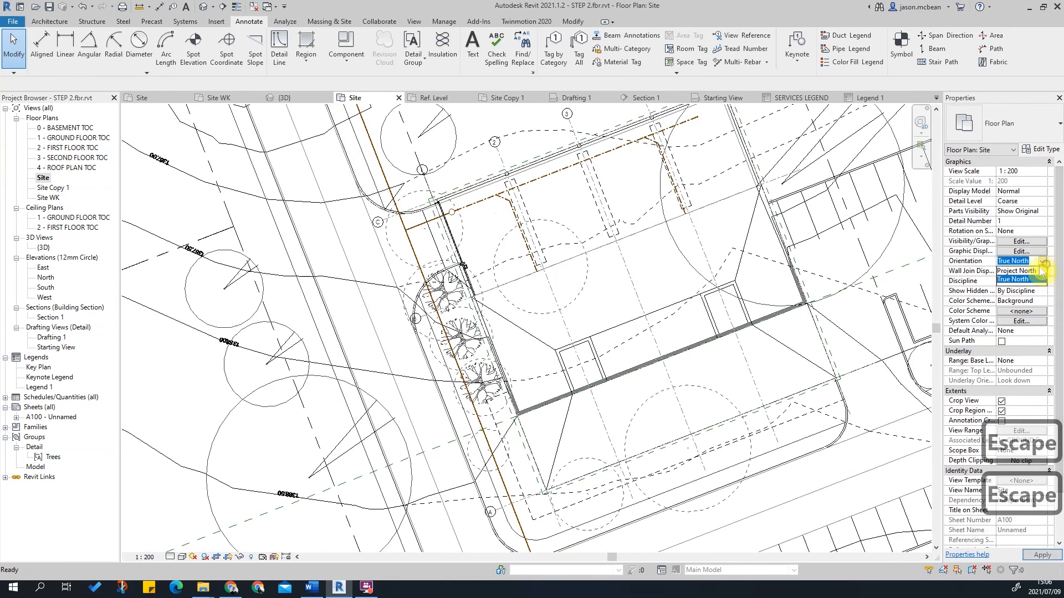
pyautogui.click(1012, 276)
pyautogui.press('Escape')
# Draw a horizontal 6 DASHED RED detail line about 7700 mm long just above grid B, from the site boundary west across the brown sewer line.
pyautogui.scroll(4, 556, 240)
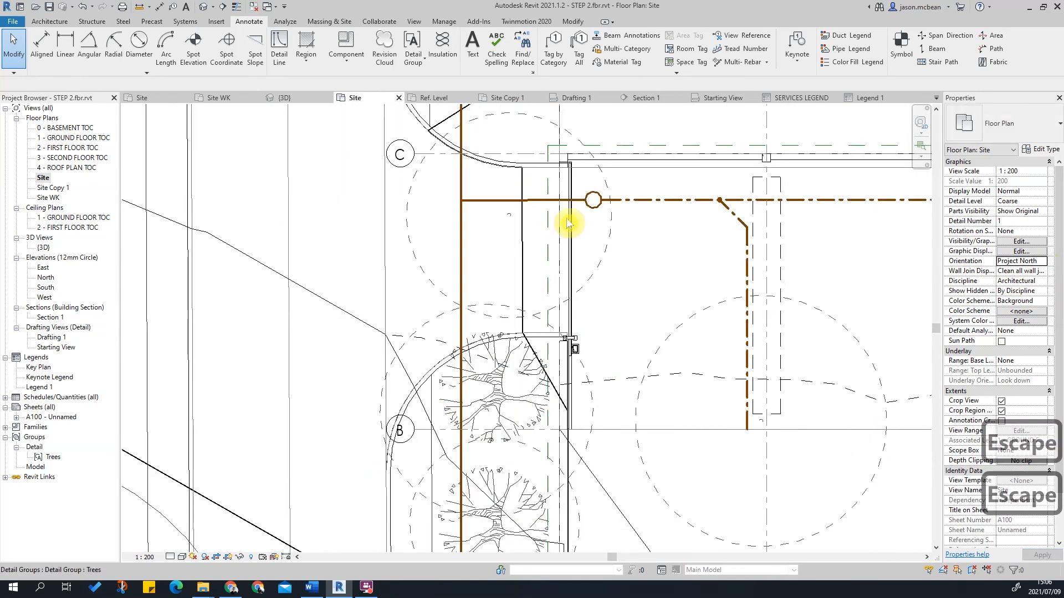
pyautogui.moveTo(539, 428); pyautogui.dragTo(541, 335, button='middle')
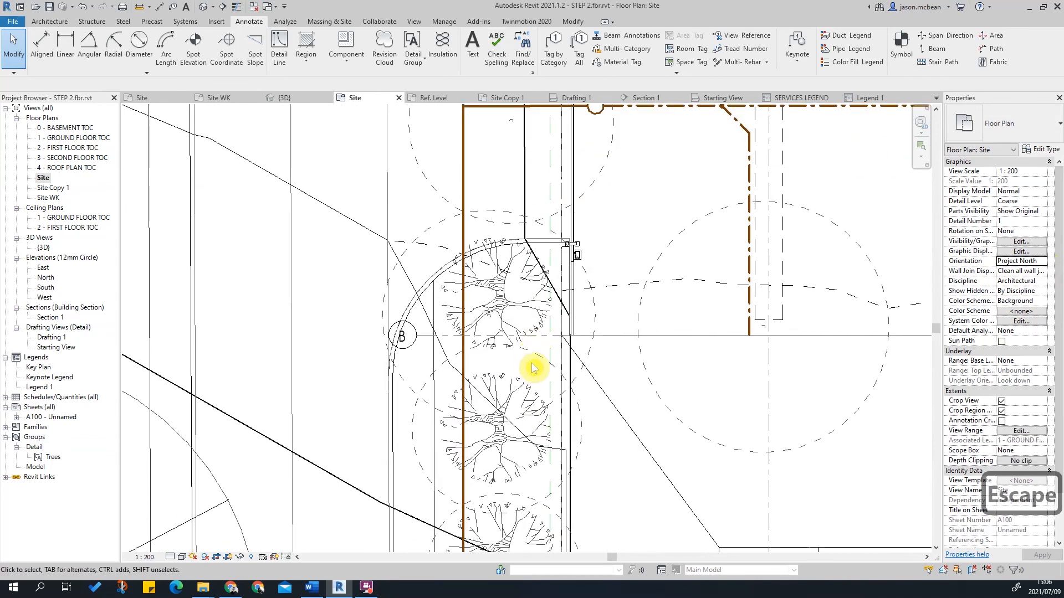
pyautogui.press('d')
pyautogui.press('l')
pyautogui.click(542, 53)
pyautogui.scroll(-5, 543, 221)
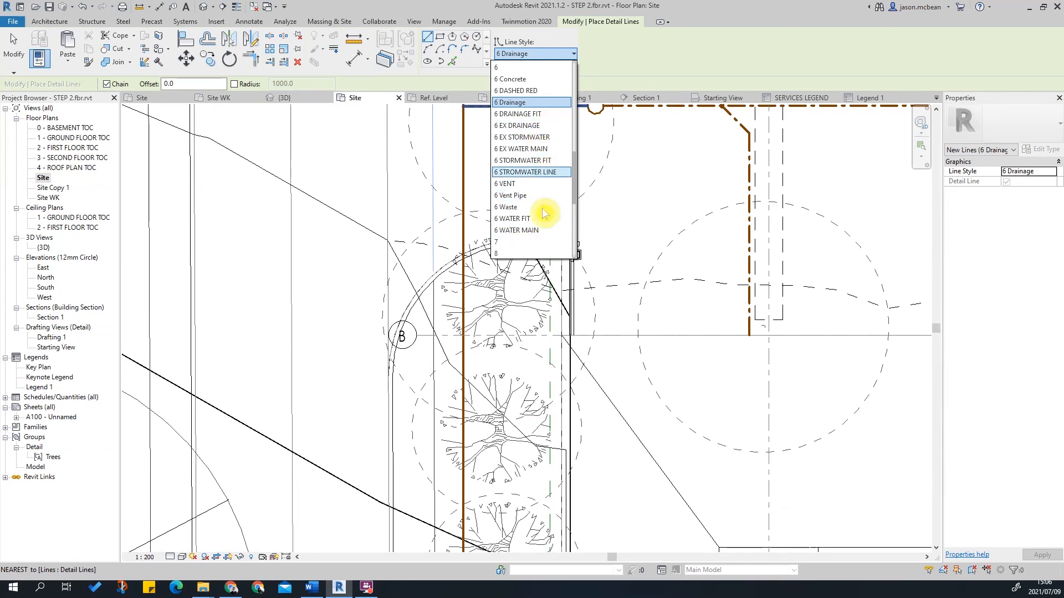
pyautogui.scroll(2, 530, 189)
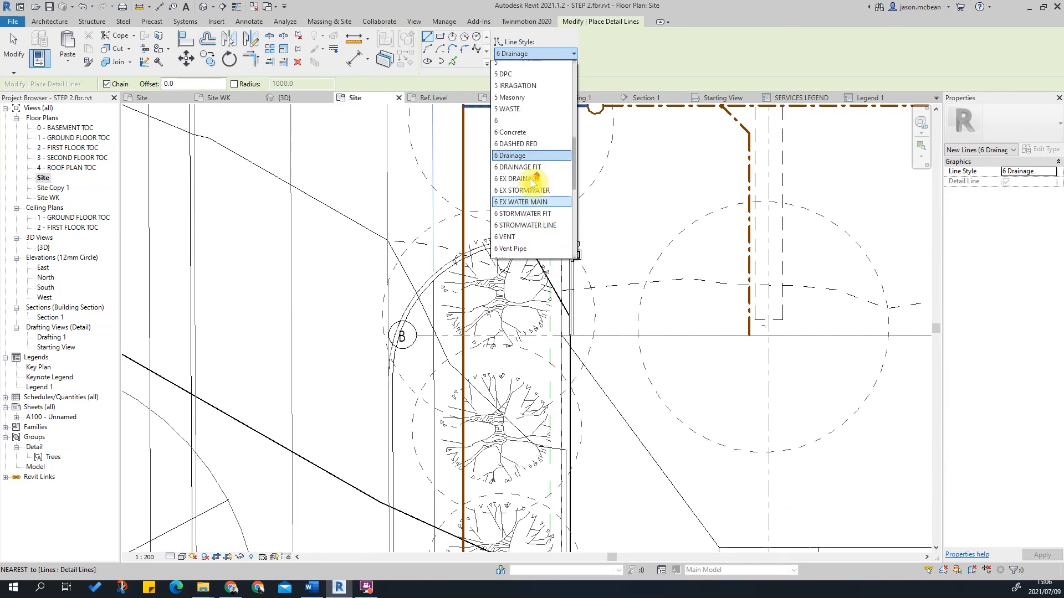
pyautogui.scroll(2, 531, 182)
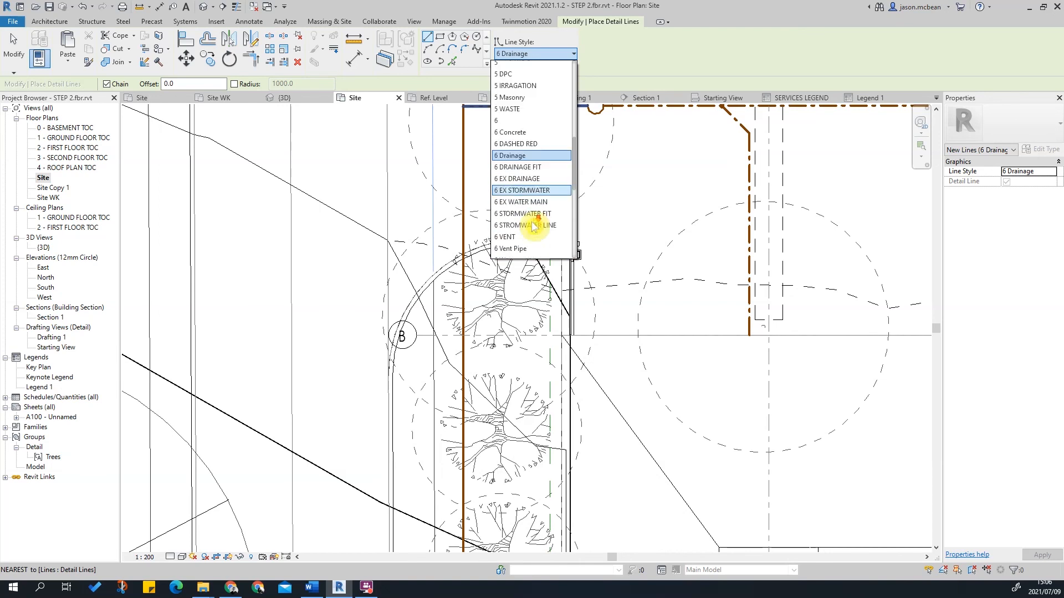
pyautogui.scroll(-6, 530, 193)
pyautogui.scroll(-3, 531, 194)
pyautogui.scroll(5, 532, 195)
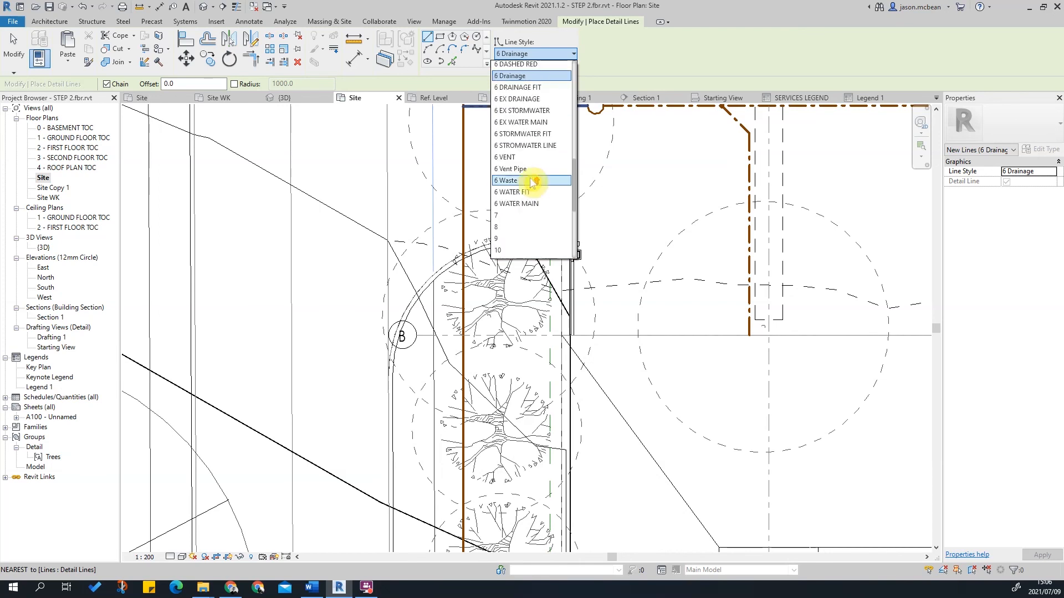
pyautogui.scroll(2, 537, 210)
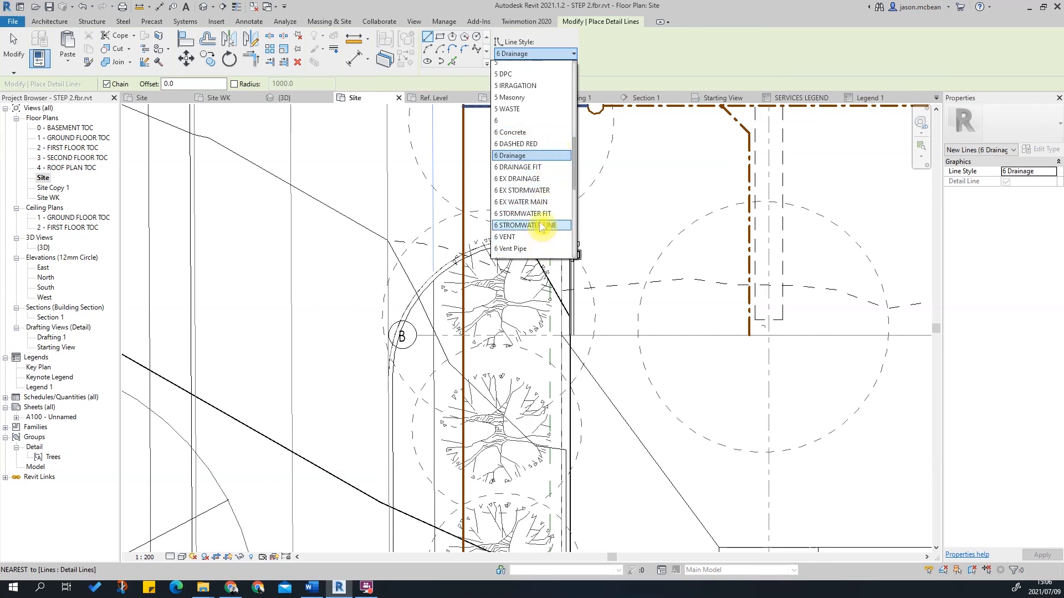
pyautogui.click(536, 146)
pyautogui.scroll(3, 570, 325)
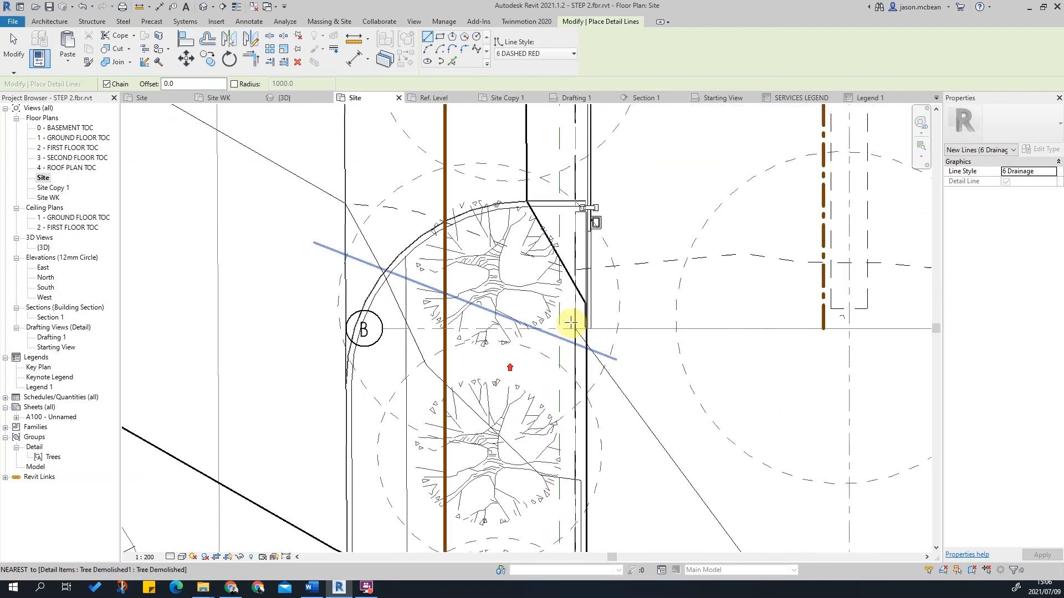
pyautogui.click(576, 285)
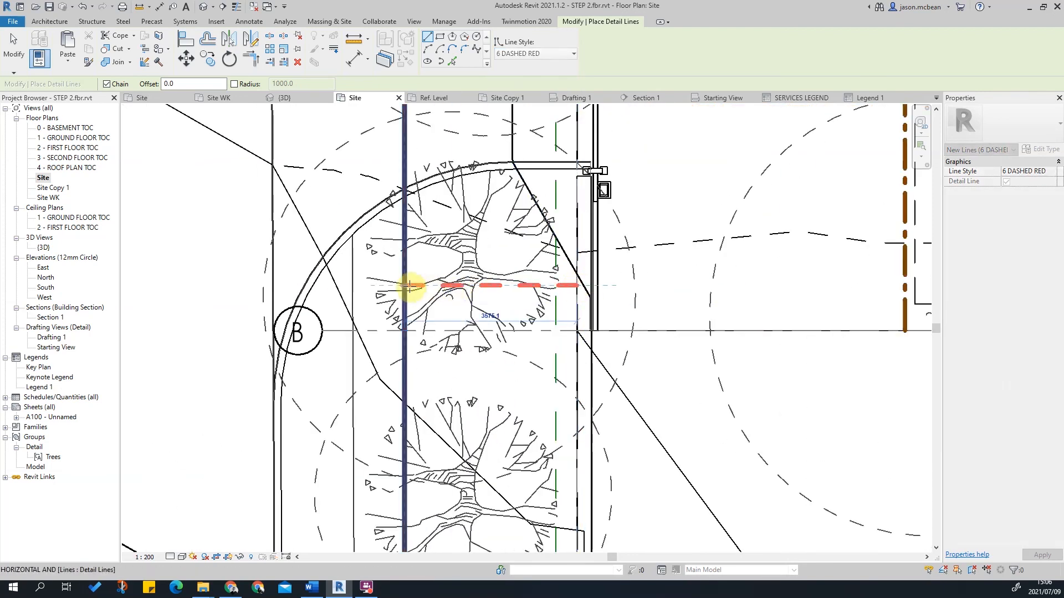
pyautogui.click(224, 287)
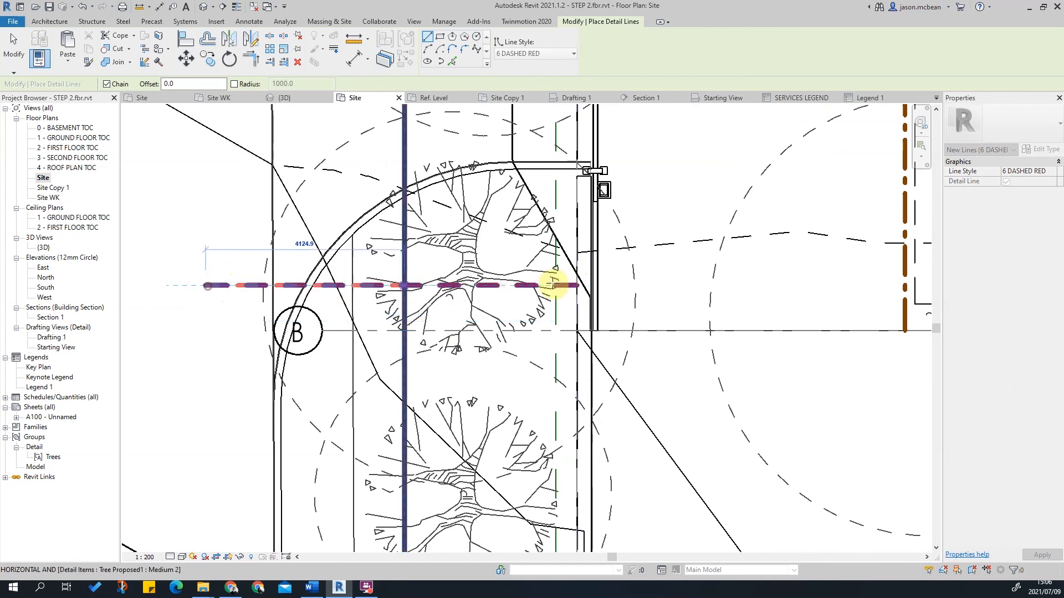
pyautogui.press('Escape')
# Draw a 200 mm radius circle in 6 DASHED RED at the red line's boundary end and shift it slightly inward.
pyautogui.scroll(-2, 553, 235)
pyautogui.scroll(4, 557, 269)
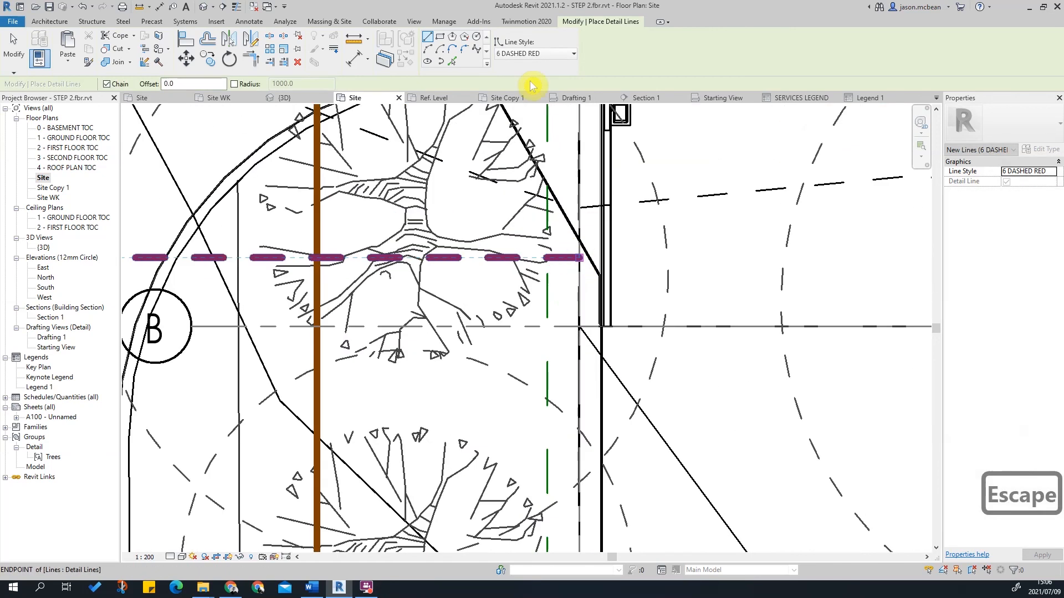
pyautogui.click(475, 36)
pyautogui.scroll(2, 566, 262)
pyautogui.click(587, 257)
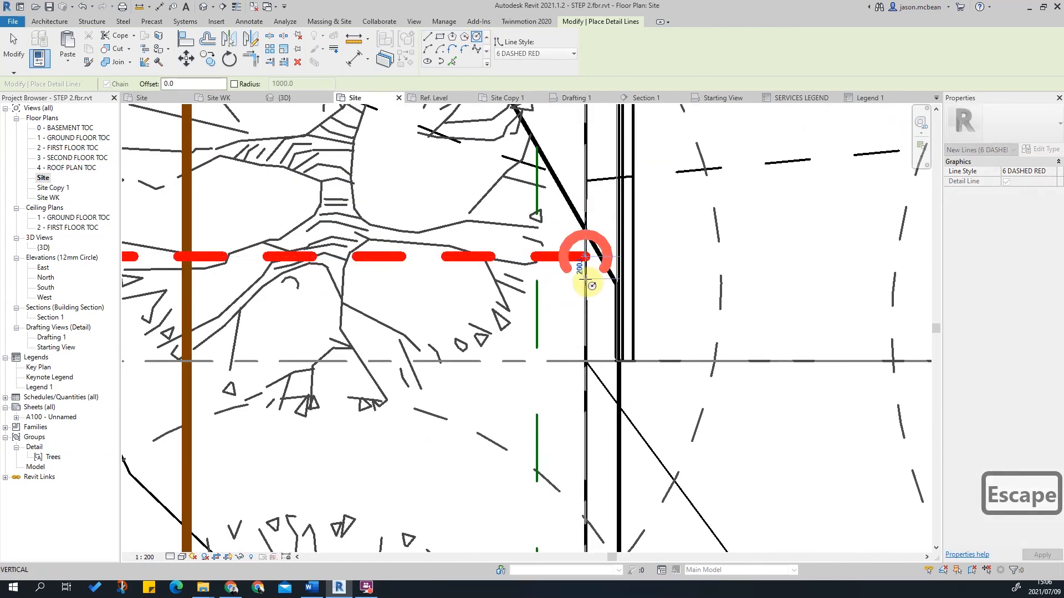
pyautogui.press('Escape')
pyautogui.press('Escape')
pyautogui.moveTo(579, 286); pyautogui.dragTo(556, 279)
pyautogui.scroll(-4, 585, 257)
pyautogui.press('Escape')
pyautogui.press('Escape')
pyautogui.press('Escape')
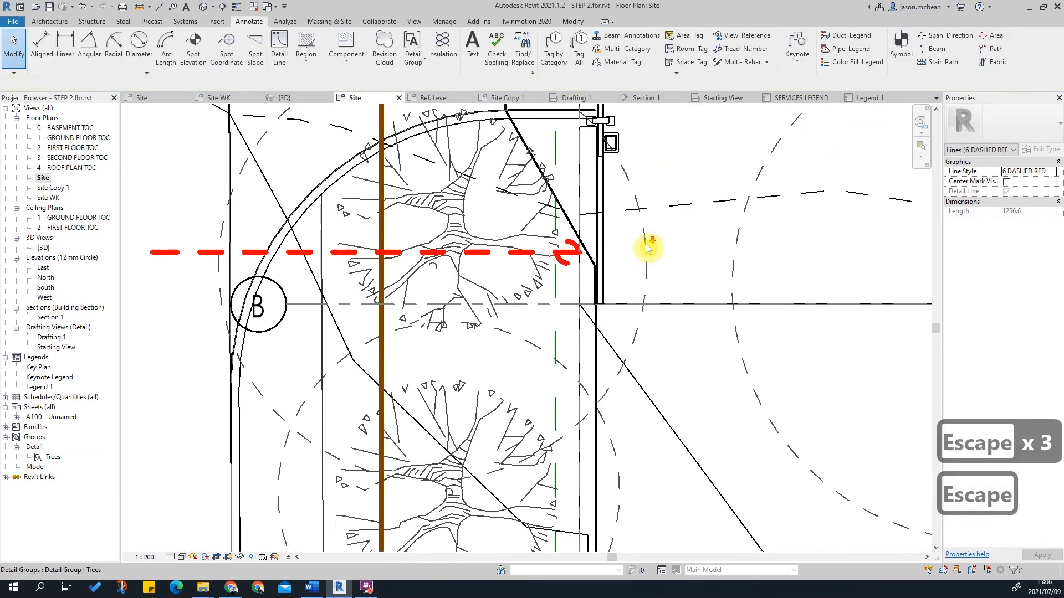
# Shorten the red dashed line to about 7480 mm so it ends at the circle's centre.
pyautogui.scroll(2, 587, 260)
pyautogui.click(625, 234)
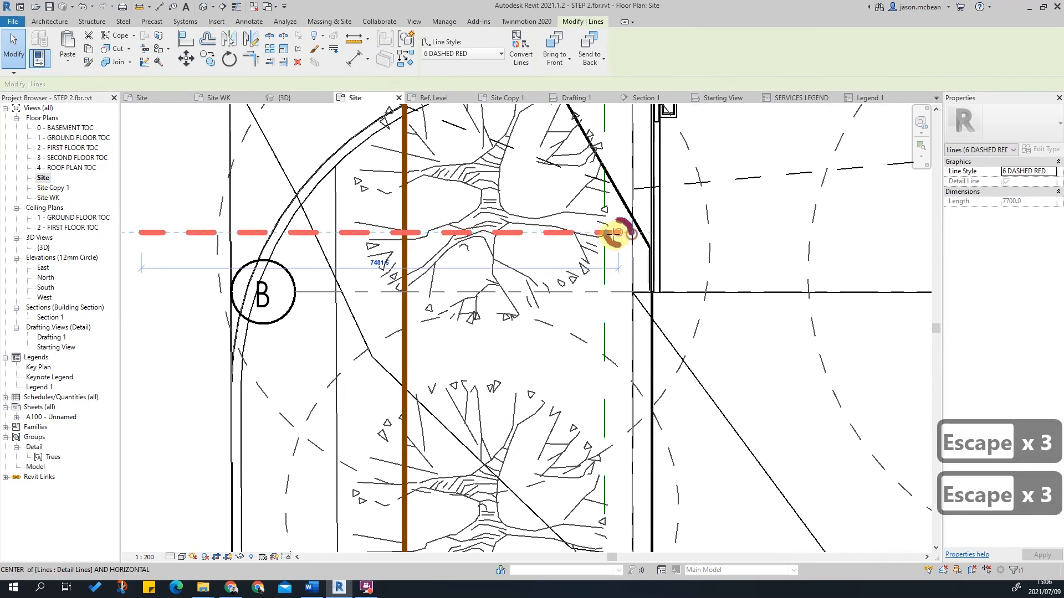
pyautogui.press('Escape')
pyautogui.scroll(-3, 710, 253)
pyautogui.scroll(-1, 709, 251)
pyautogui.moveTo(708, 316); pyautogui.dragTo(605, 324, button='middle')
pyautogui.scroll(2, 498, 263)
pyautogui.press('Escape')
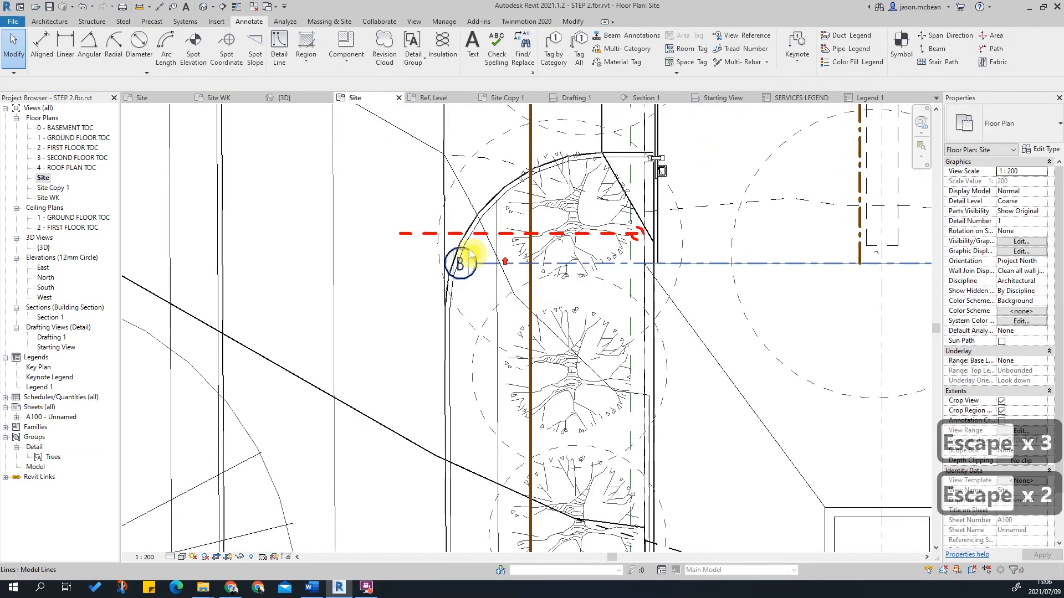
# Draw a horizontal 6 EX WATER MAIN detail line about 7420 mm long just below grid B, from west of the road edge to the boundary.
pyautogui.rightClick(413, 238)
pyautogui.click(451, 334)
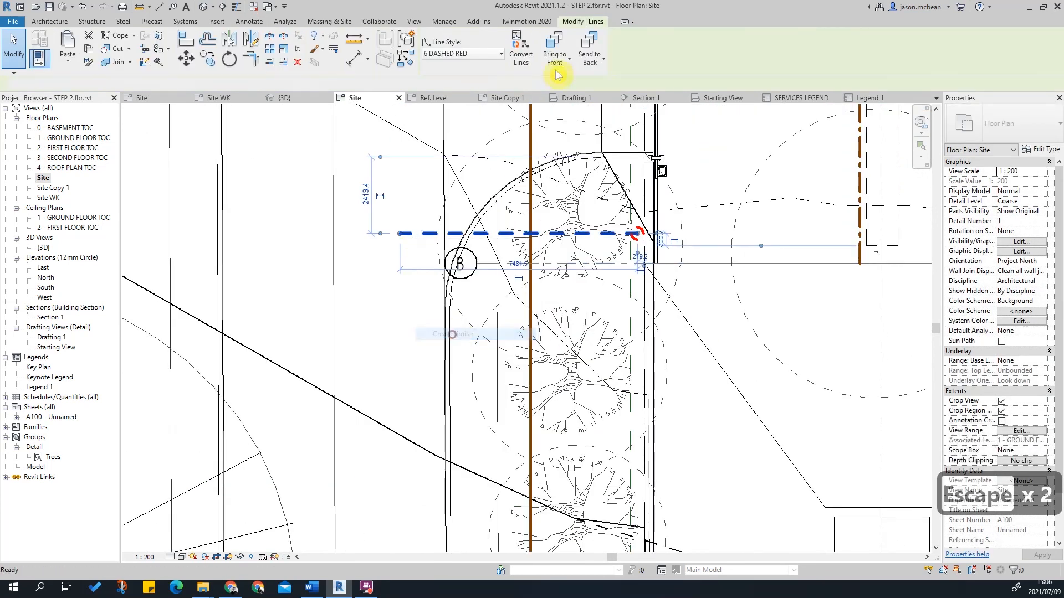
pyautogui.click(531, 54)
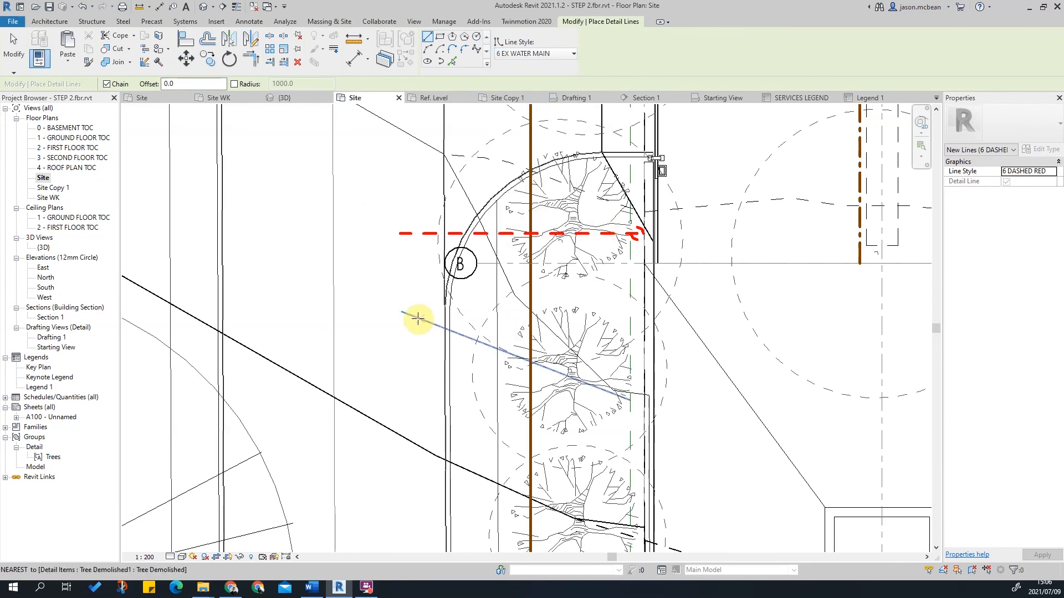
pyautogui.scroll(-2, 469, 291)
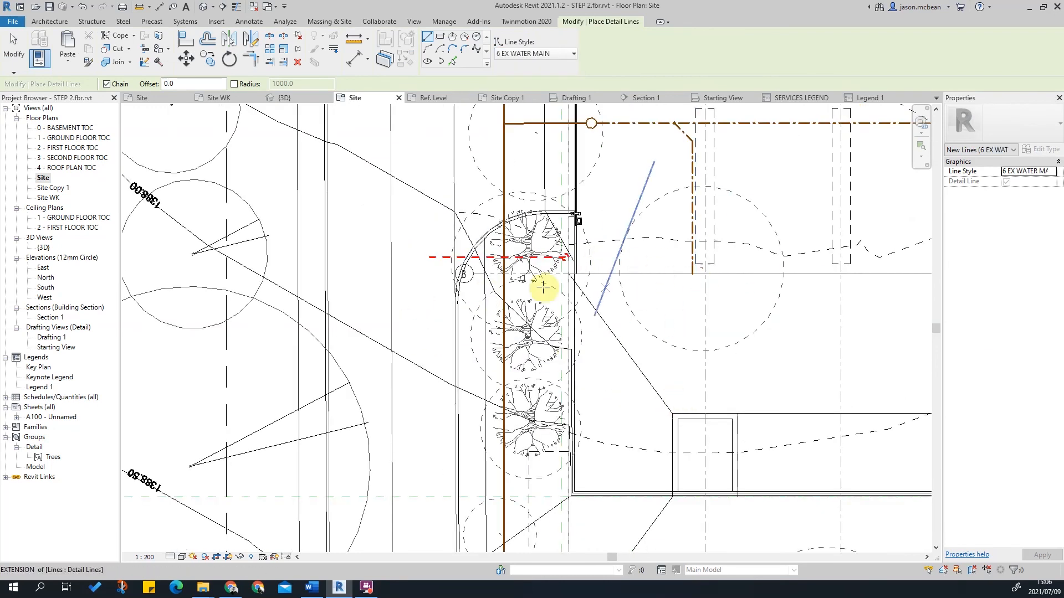
pyautogui.scroll(2, 501, 282)
pyautogui.click(353, 310)
pyautogui.click(626, 309)
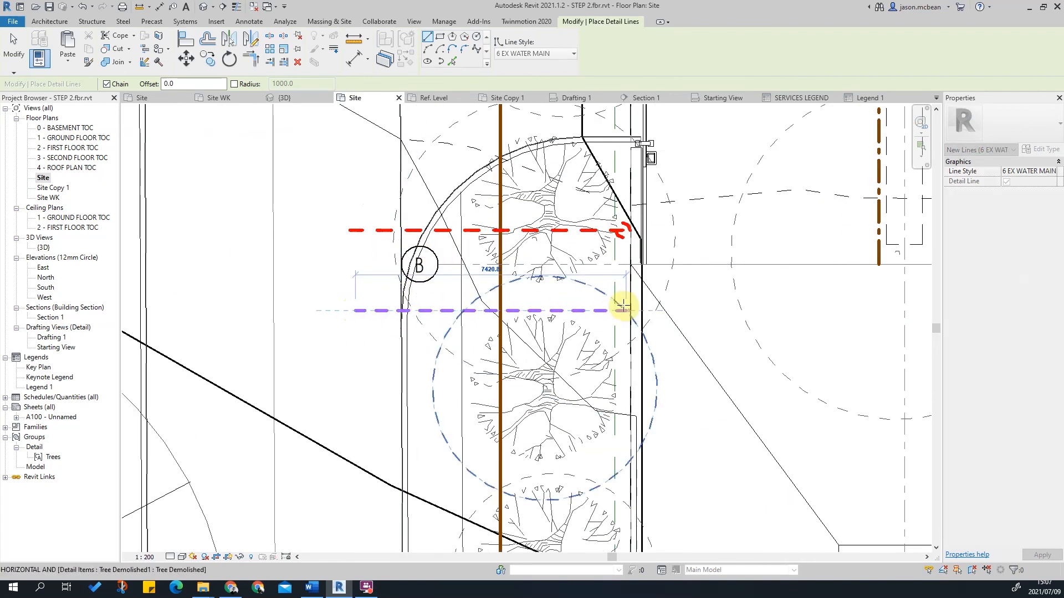
pyautogui.scroll(2, 646, 321)
pyautogui.press('Escape')
pyautogui.press('Escape')
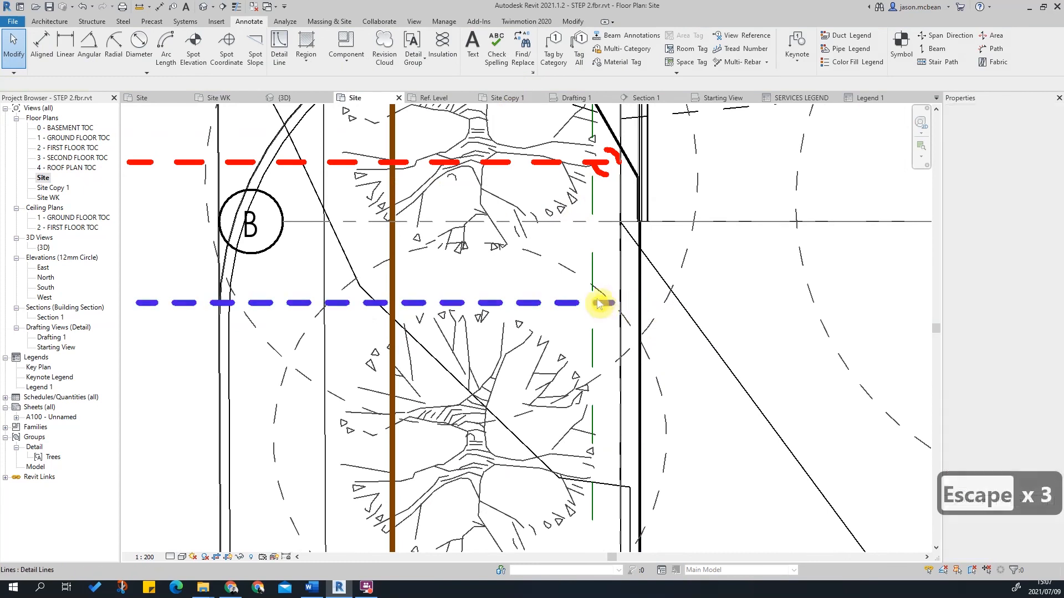
# Draw a 50 mm radius circle in 6 EX WATER MAIN style centred on the water line's boundary end.
pyautogui.click(603, 304)
pyautogui.rightClick(603, 305)
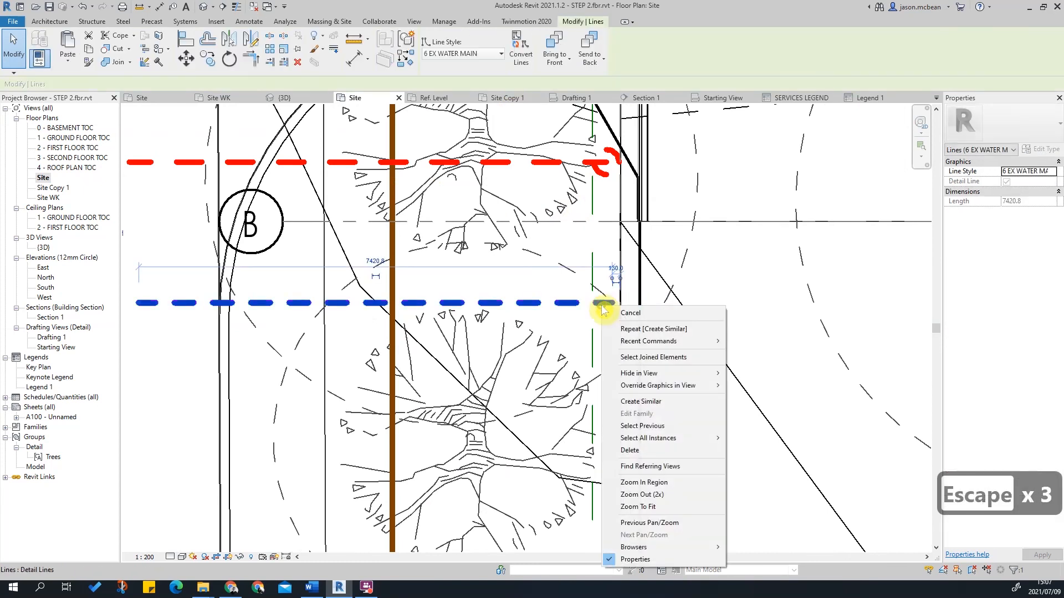
pyautogui.click(643, 402)
pyautogui.scroll(3, 604, 299)
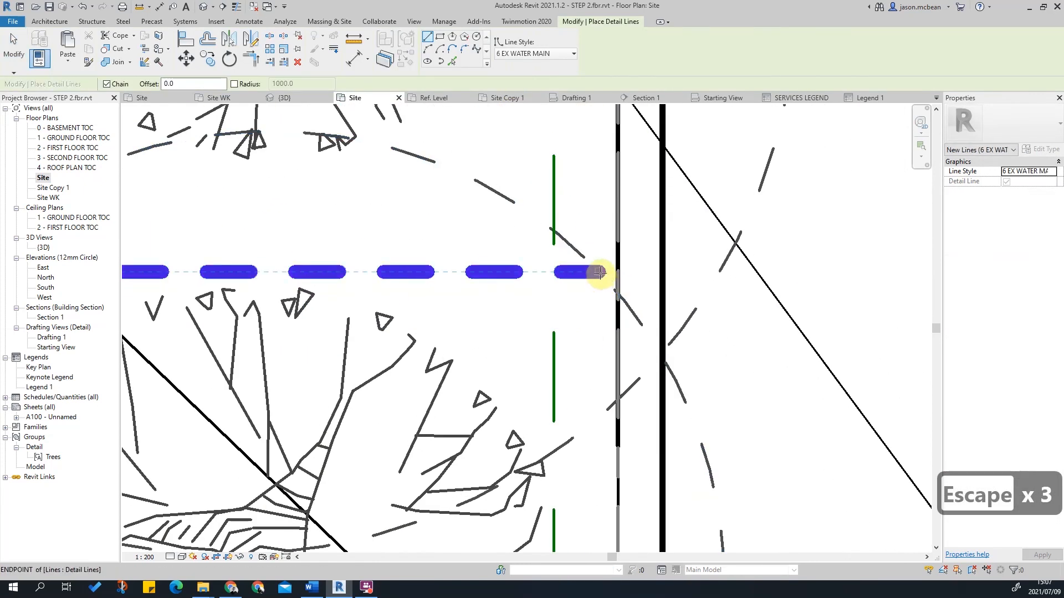
pyautogui.click(600, 272)
pyautogui.press('Escape')
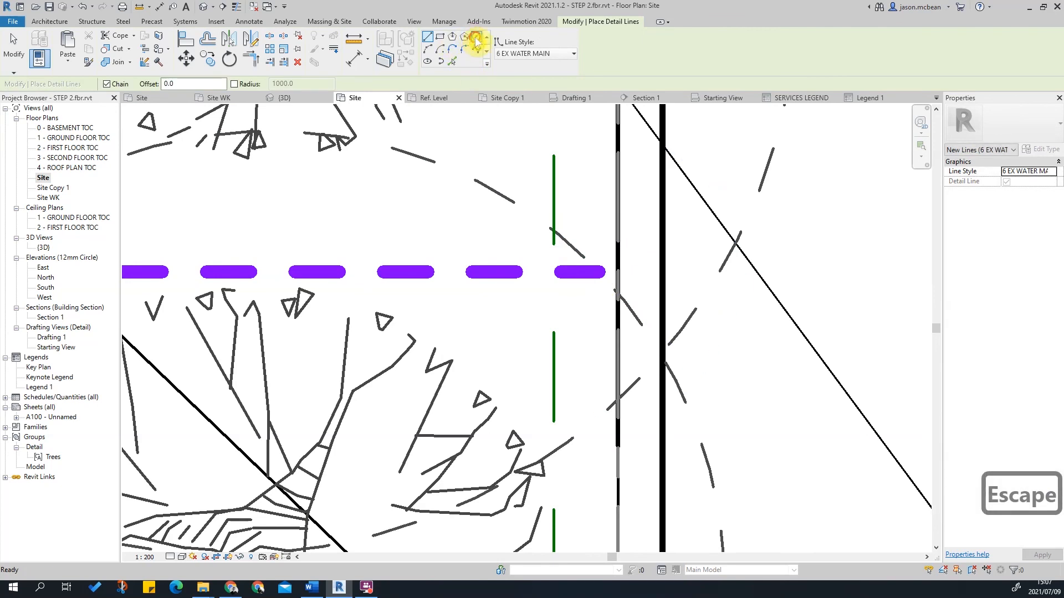
pyautogui.click(477, 38)
pyautogui.click(600, 272)
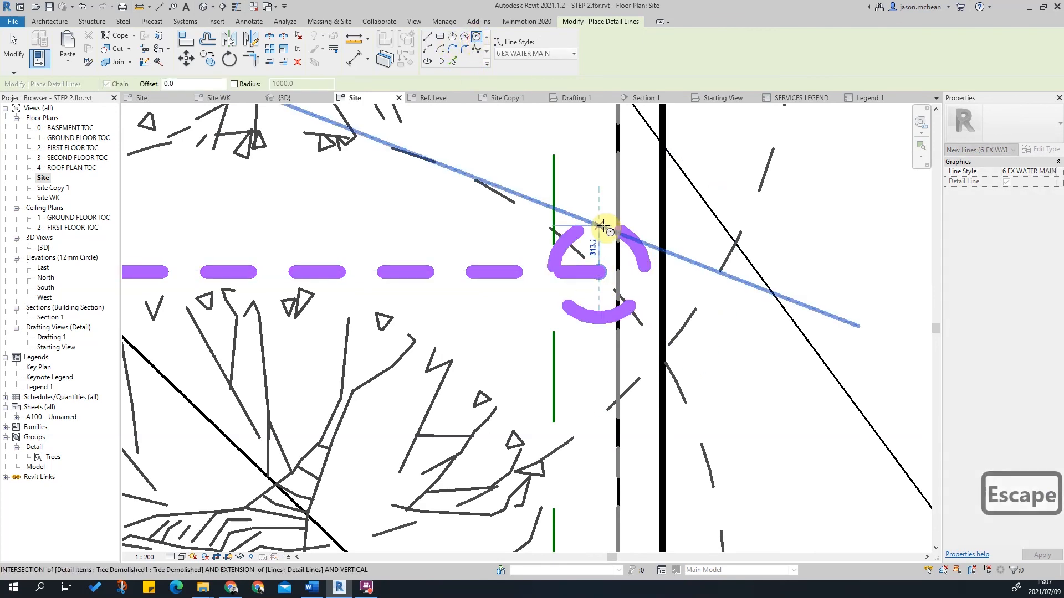
pyautogui.write('50')
pyautogui.press('Return')
pyautogui.press('Escape')
pyautogui.press('Escape')
pyautogui.press('Escape')
pyautogui.press('Escape')
# Enlarge the circle at the water line's end to a 100 mm radius.
pyautogui.scroll(3, 607, 274)
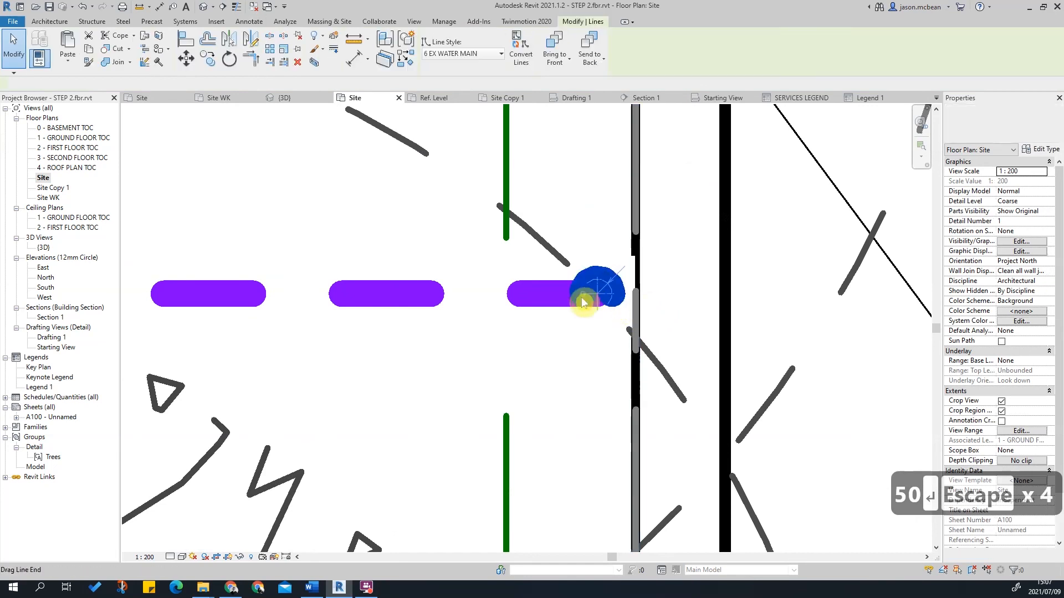
pyautogui.click(604, 291)
pyautogui.scroll(-4, 609, 293)
pyautogui.scroll(-2, 615, 304)
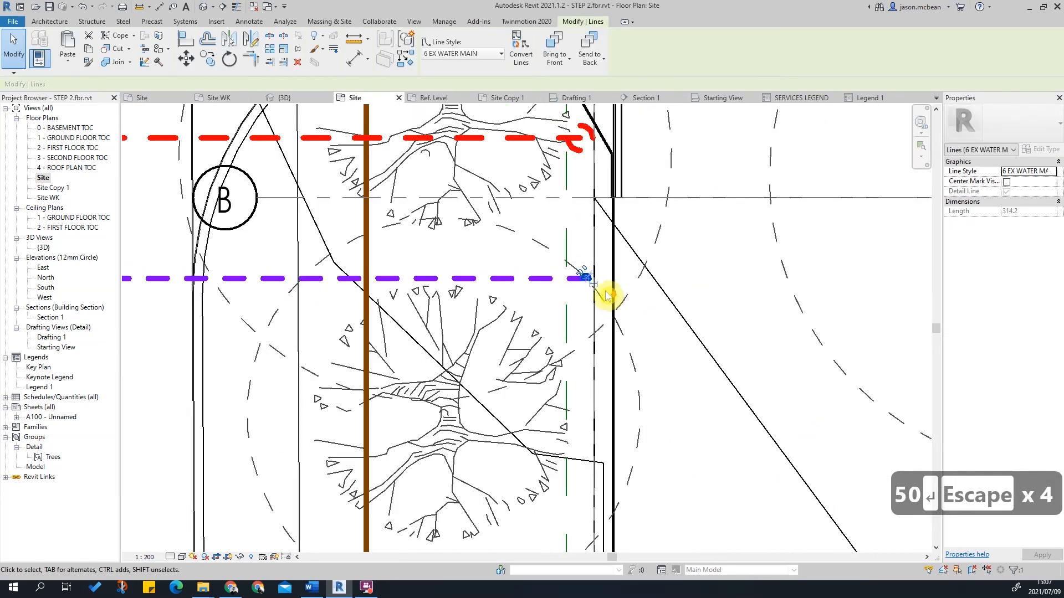
pyautogui.scroll(4, 610, 300)
pyautogui.scroll(3, 611, 285)
pyautogui.scroll(3, 605, 273)
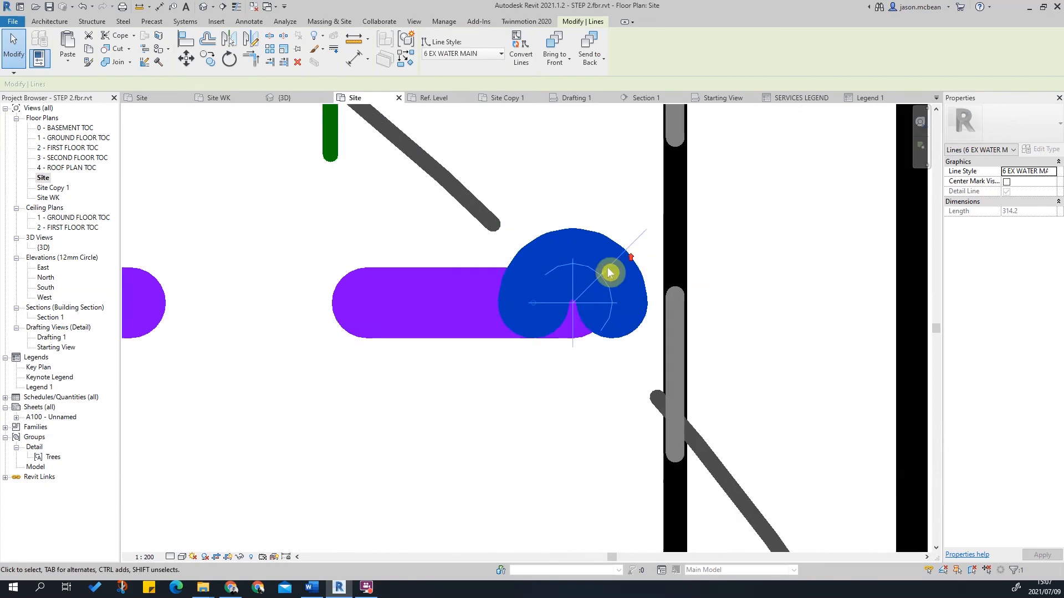
pyautogui.moveTo(530, 309); pyautogui.dragTo(466, 303)
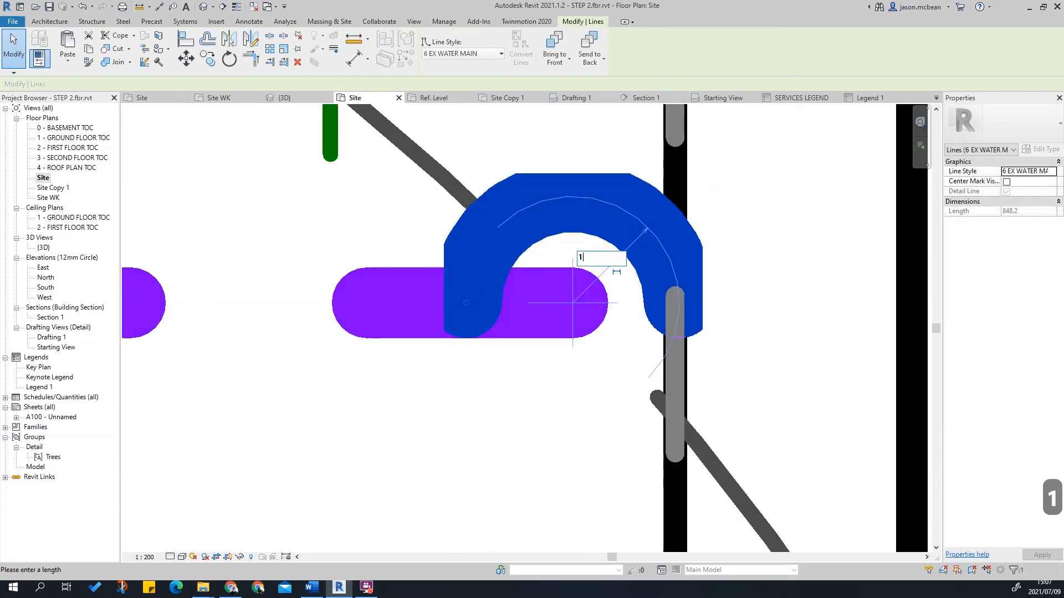
pyautogui.write('00')
pyautogui.press('Return')
pyautogui.press('Escape')
pyautogui.press('Escape')
pyautogui.press('Escape')
pyautogui.press('Escape')
pyautogui.press('Escape')
pyautogui.scroll(-6, 610, 344)
pyautogui.press('Escape')
pyautogui.scroll(3, 609, 345)
# Override the graphics of the circle at the water line's end in this view with a Solid projection line pattern.
pyautogui.click(644, 327)
pyautogui.rightClick(647, 326)
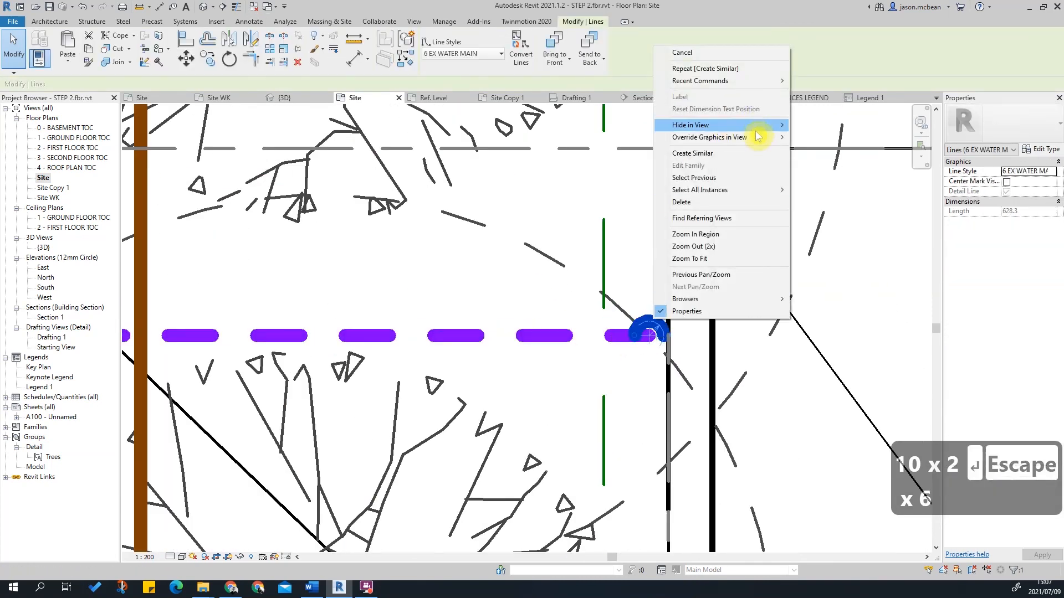
pyautogui.moveTo(756, 141)
pyautogui.click(815, 138)
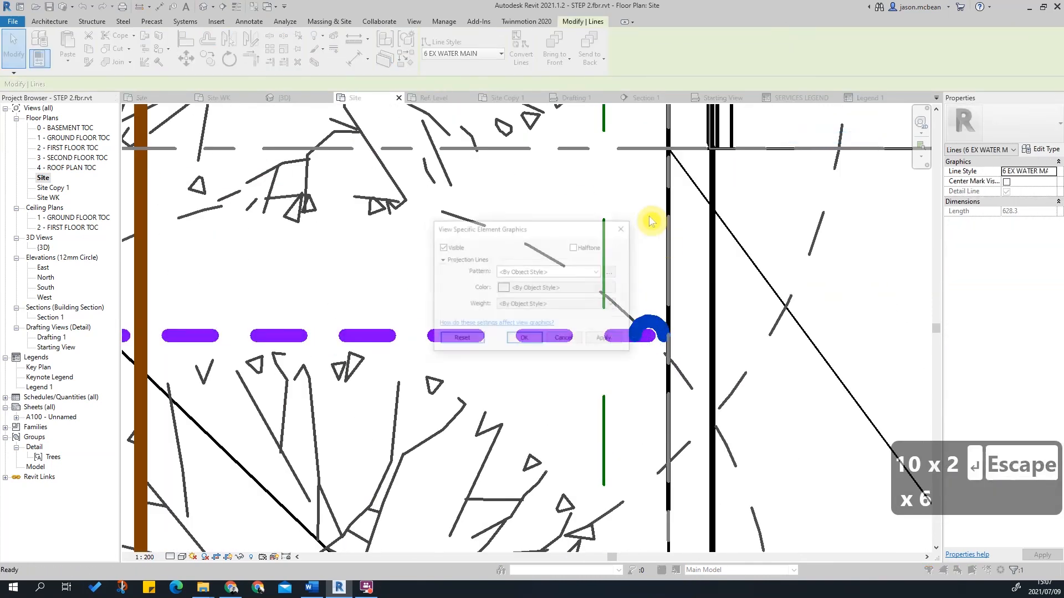
pyautogui.click(553, 288)
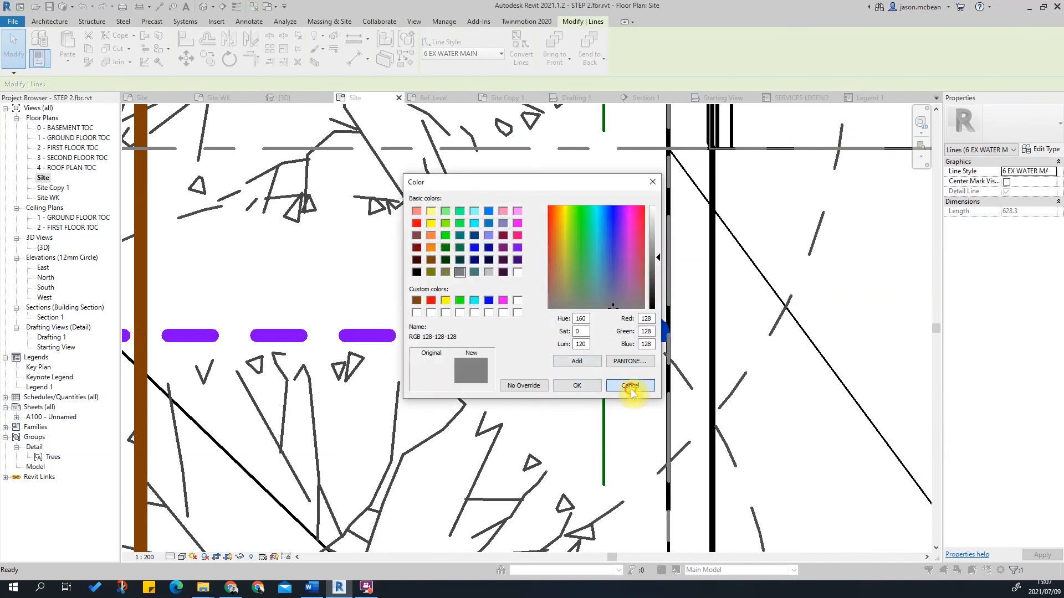
pyautogui.click(630, 386)
pyautogui.click(598, 272)
pyautogui.click(519, 292)
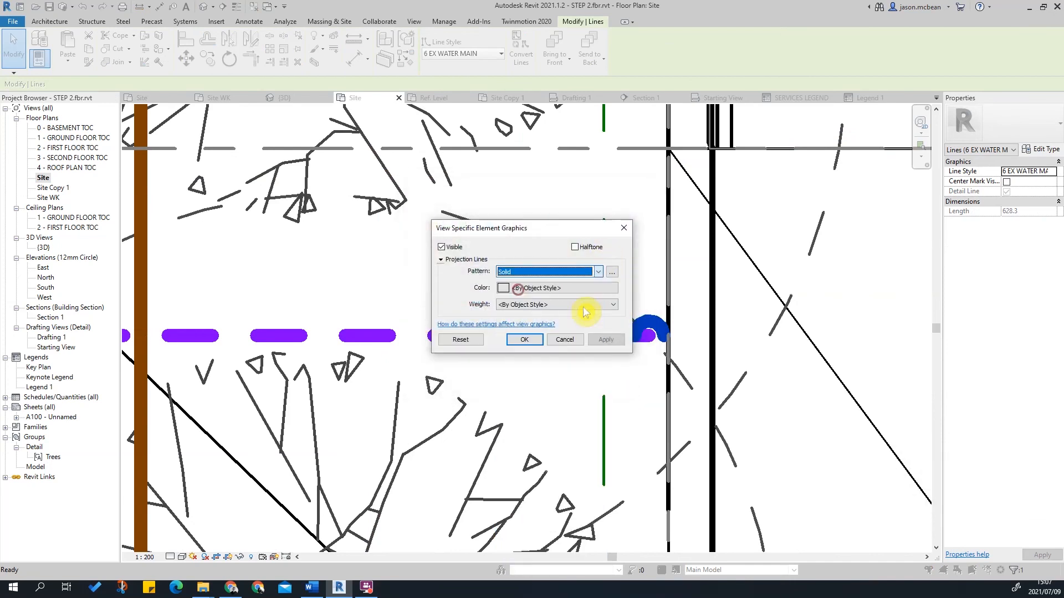
pyautogui.click(525, 339)
pyautogui.press('Escape')
pyautogui.press('Escape')
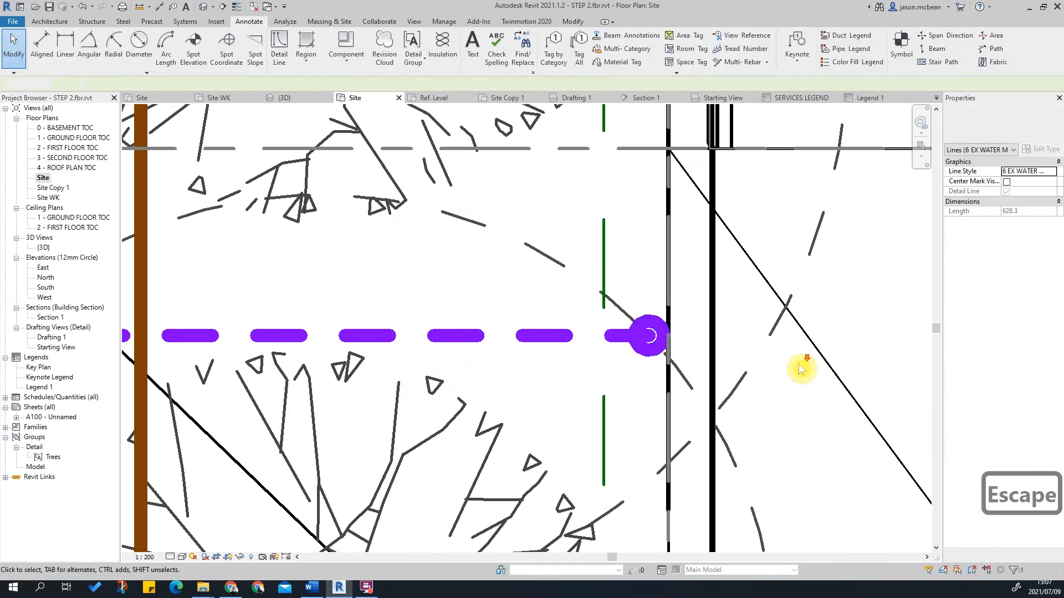
# Set the radius of the circle at the red dashed line's boundary end to 100 mm.
pyautogui.scroll(5, 736, 423)
pyautogui.press('Escape')
pyautogui.scroll(1, 669, 354)
pyautogui.click(628, 352)
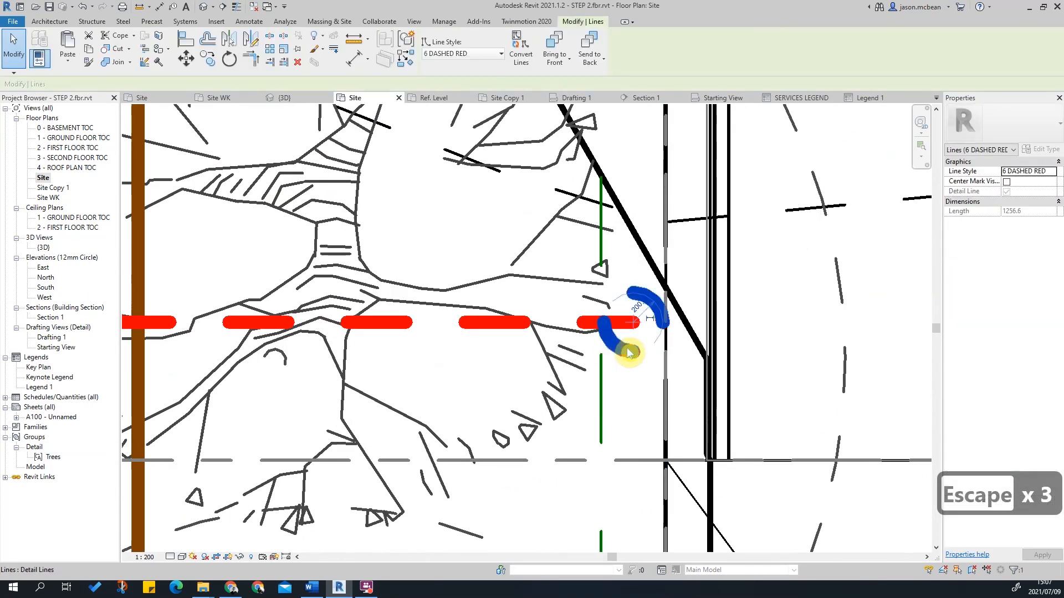
pyautogui.write('100')
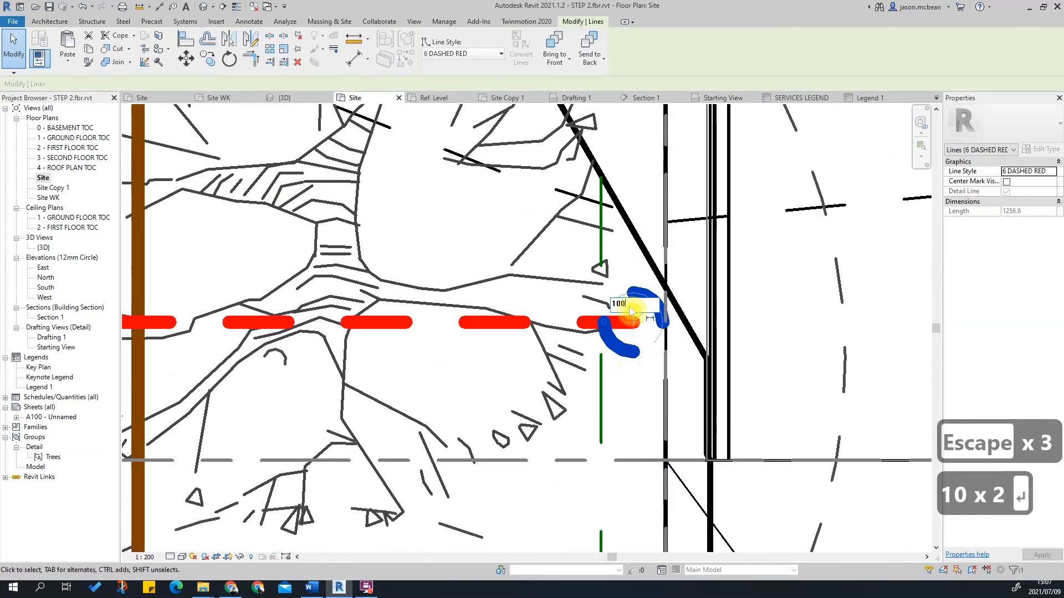
pyautogui.press('Return')
pyautogui.press('Escape')
pyautogui.press('Escape')
# Override the red end circle's graphics in this view with a Solid projection line pattern.
pyautogui.rightClick(631, 310)
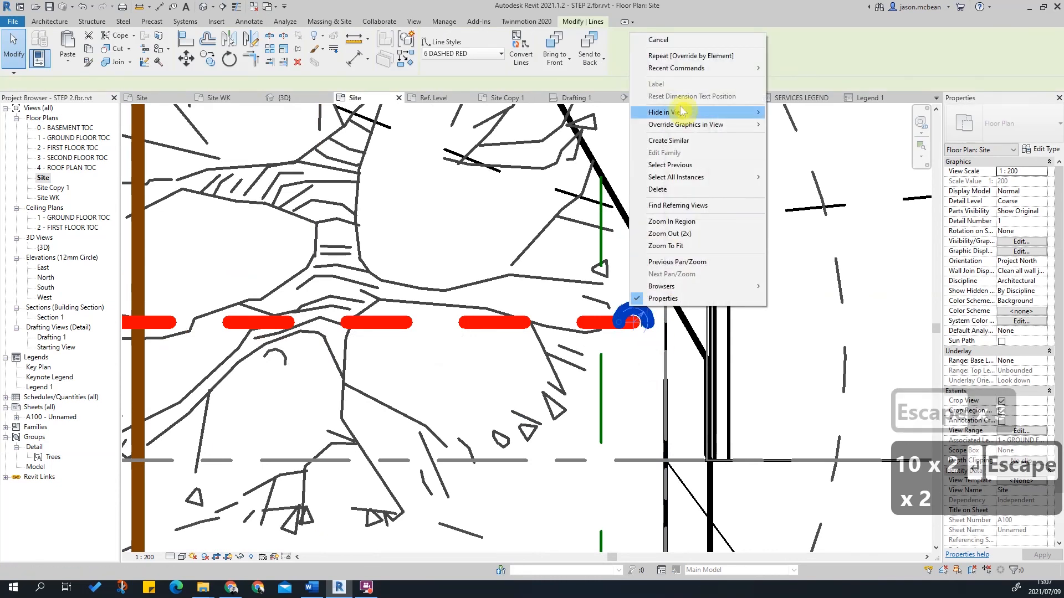
pyautogui.click(725, 129)
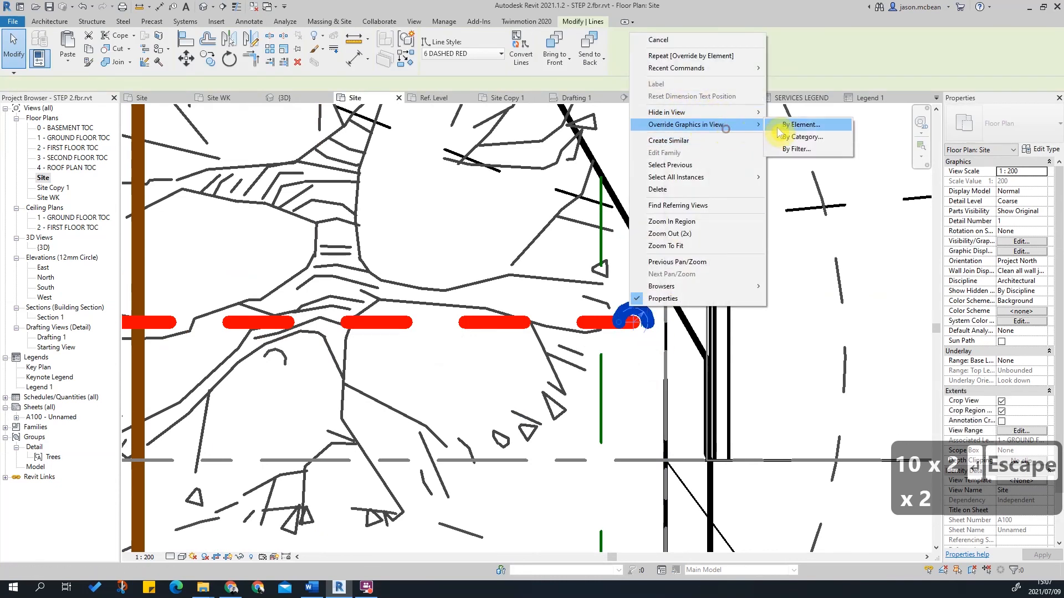
pyautogui.click(801, 125)
pyautogui.click(548, 272)
pyautogui.click(547, 272)
pyautogui.click(551, 289)
pyautogui.press('Escape')
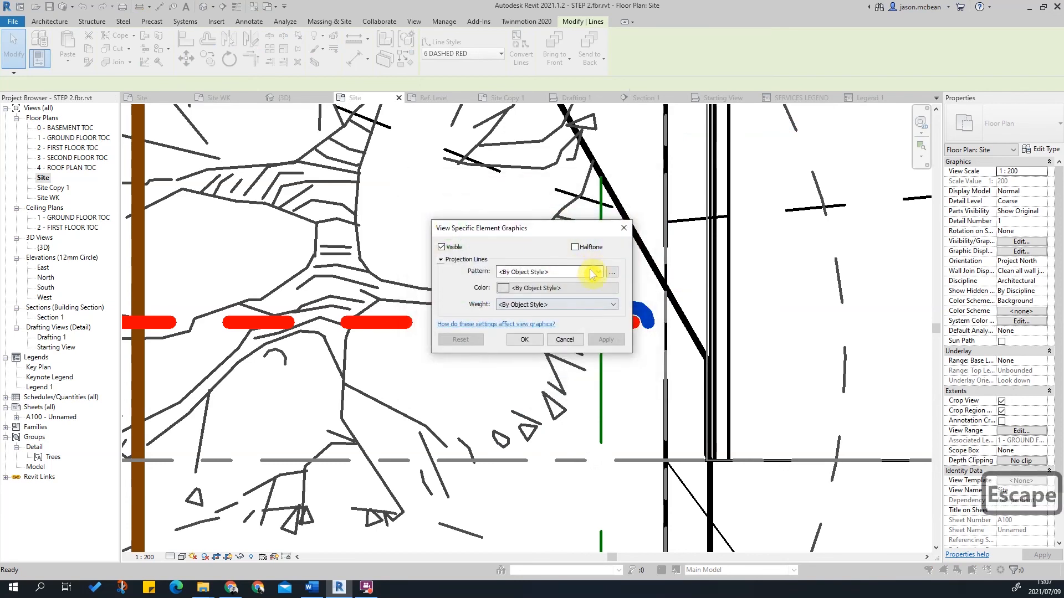
pyautogui.click(592, 272)
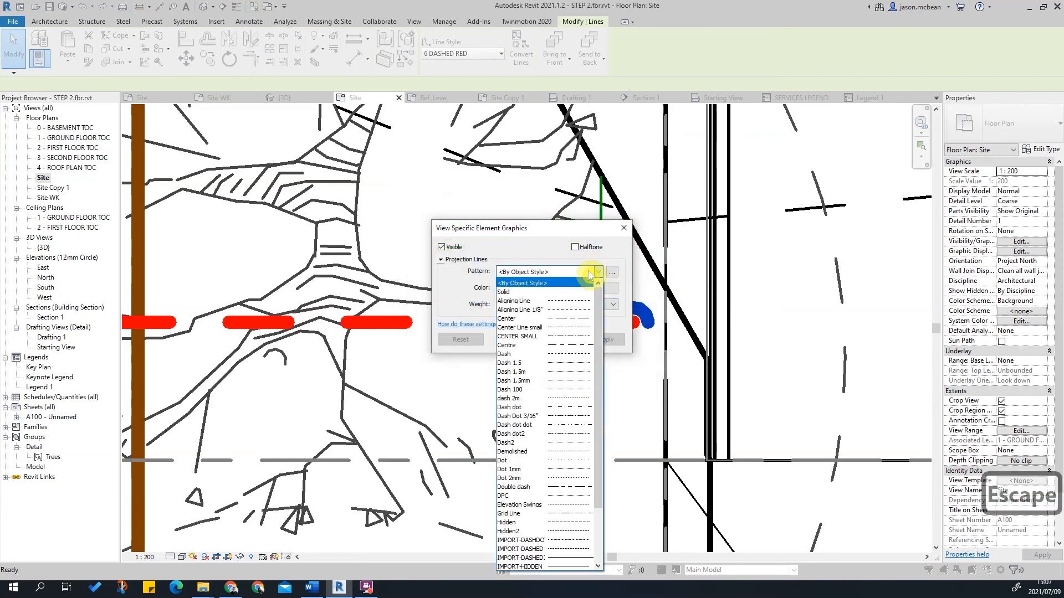
pyautogui.scroll(-2, 576, 361)
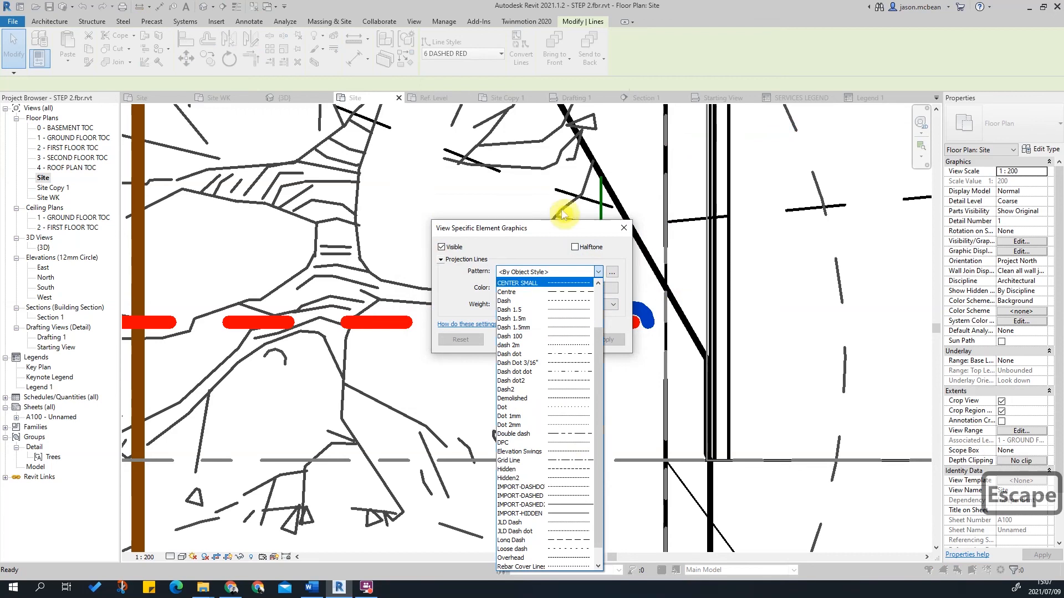
pyautogui.click(526, 224)
pyautogui.click(577, 271)
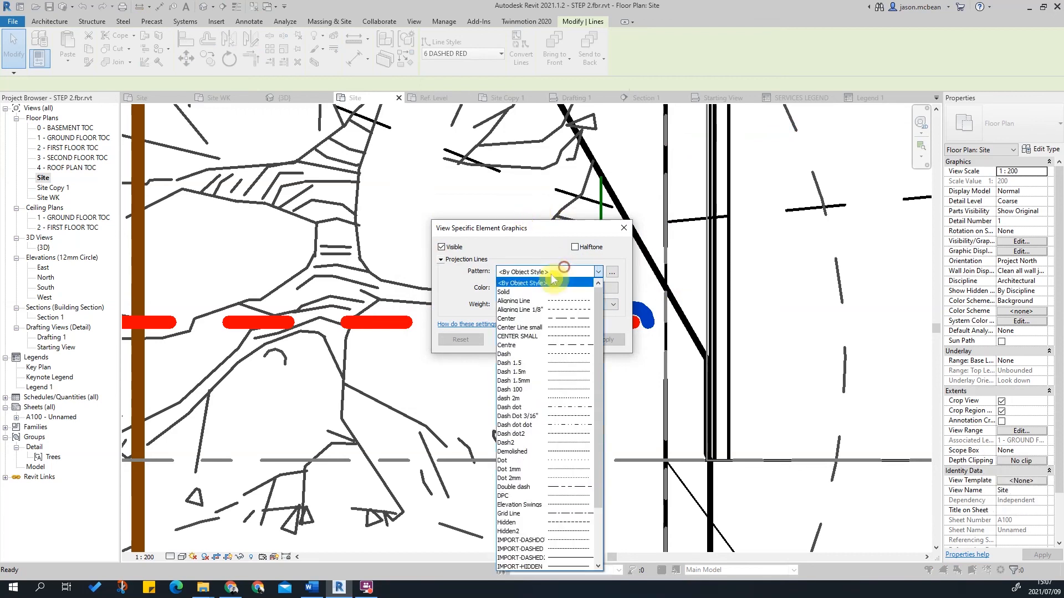
pyautogui.click(572, 409)
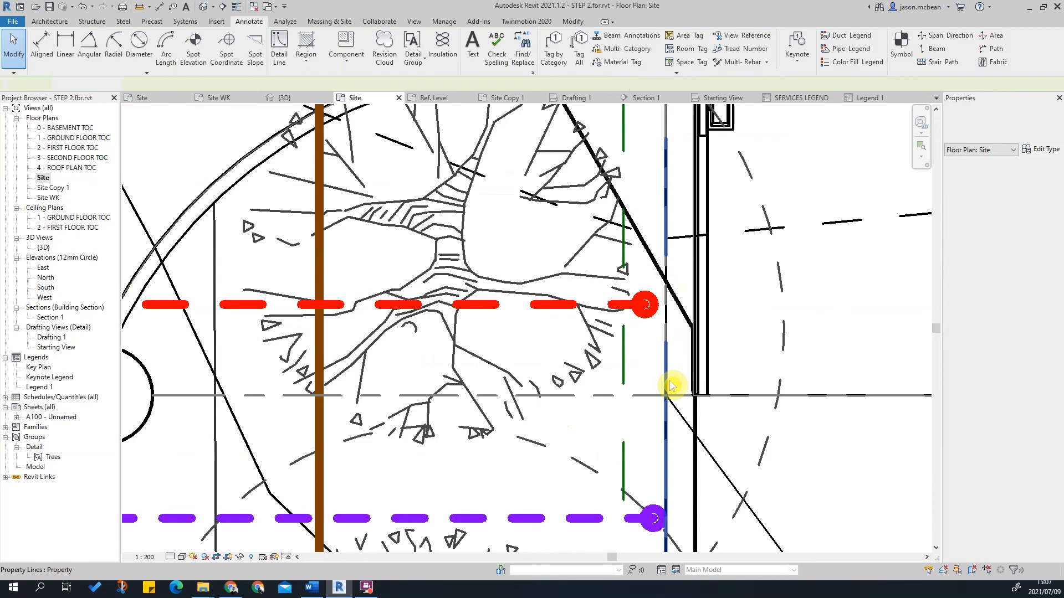
# Review the red and water connection lines with their end circles against the sewer and drainage layout on the Site plan.
pyautogui.scroll(-3, 679, 277)
pyautogui.scroll(-2, 644, 352)
pyautogui.click(651, 353)
pyautogui.press('Escape')
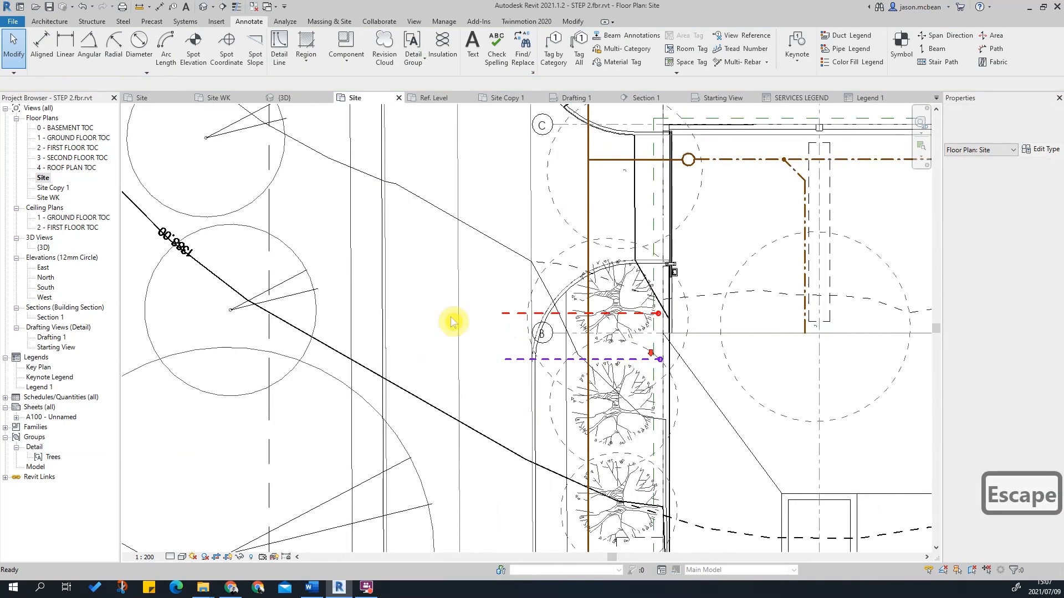
pyautogui.press('Escape')
pyautogui.scroll(-2, 454, 319)
pyautogui.moveTo(705, 260); pyautogui.dragTo(516, 271, button='middle')
pyautogui.scroll(-3, 444, 273)
pyautogui.scroll(8, 423, 301)
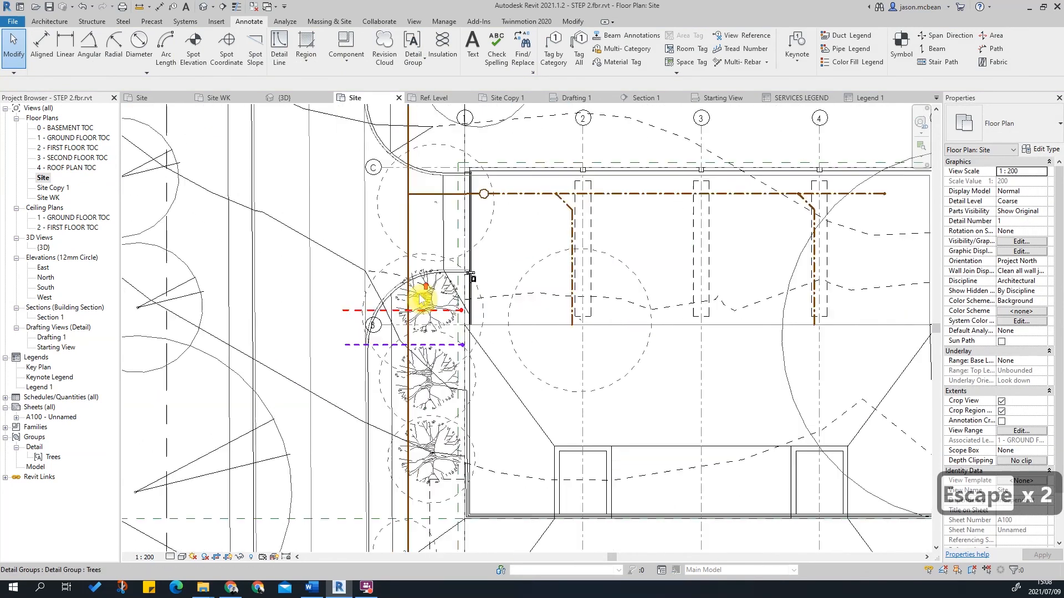
pyautogui.scroll(-4, 418, 328)
pyautogui.press('Escape')
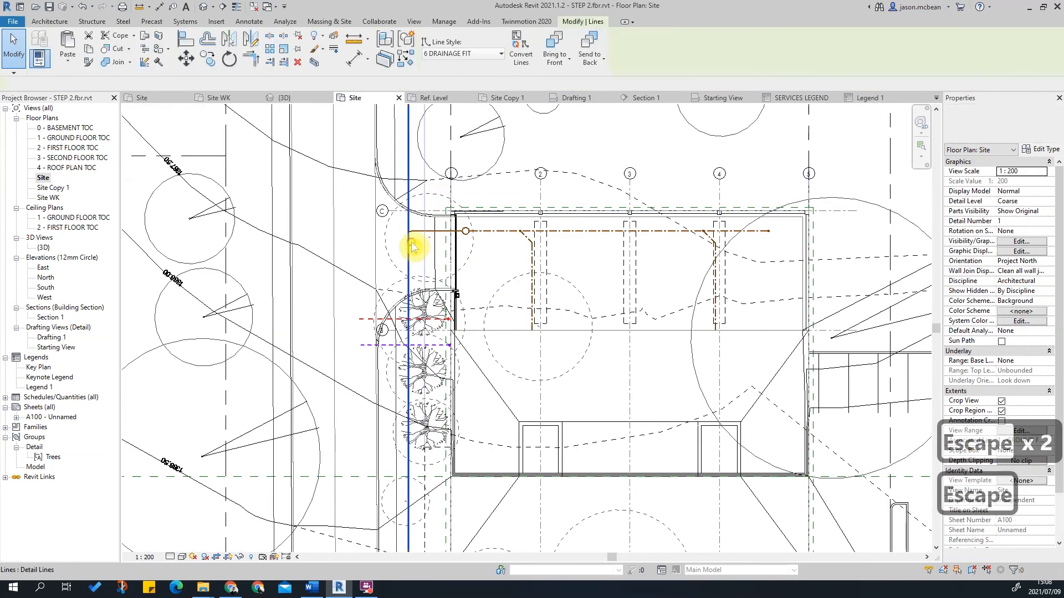
pyautogui.press('Escape')
pyautogui.click(501, 162)
pyautogui.scroll(-8, 506, 162)
pyautogui.scroll(7, 494, 222)
pyautogui.press('Escape')
pyautogui.press('Escape')
pyautogui.scroll(-4, 518, 280)
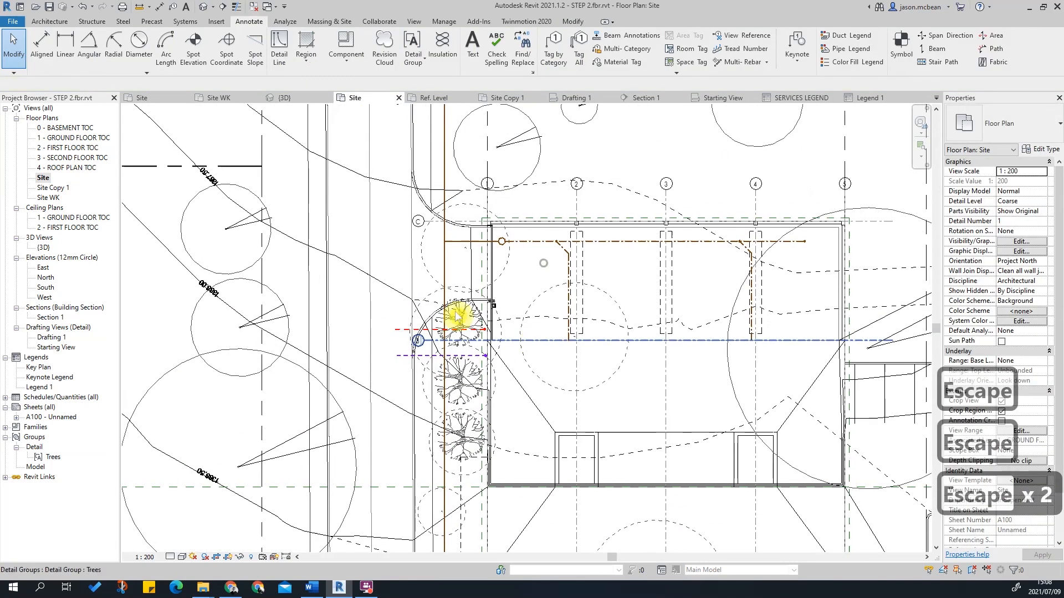
pyautogui.press('Escape')
pyautogui.scroll(3, 623, 235)
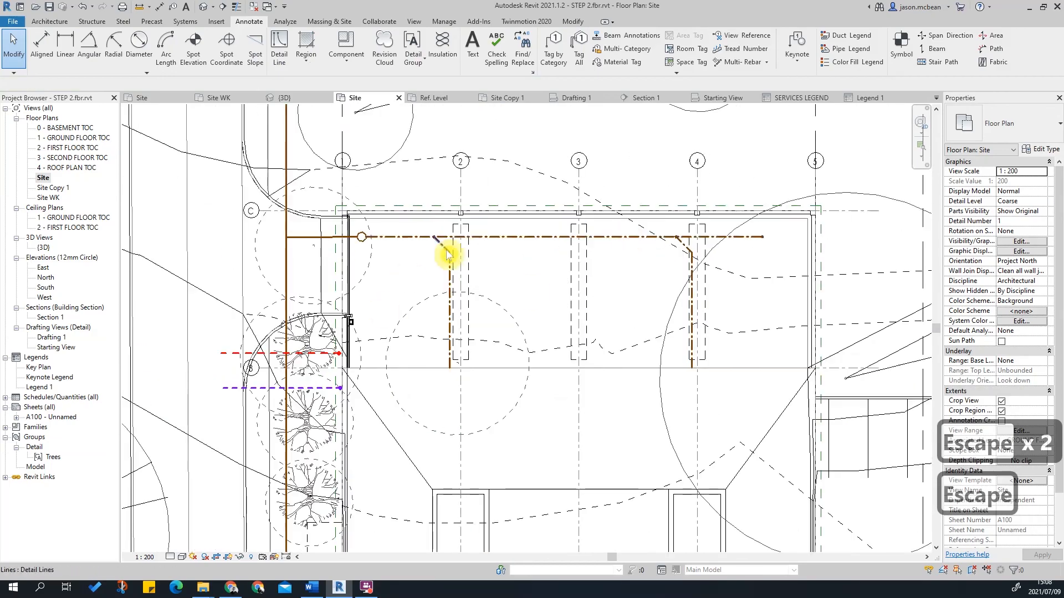